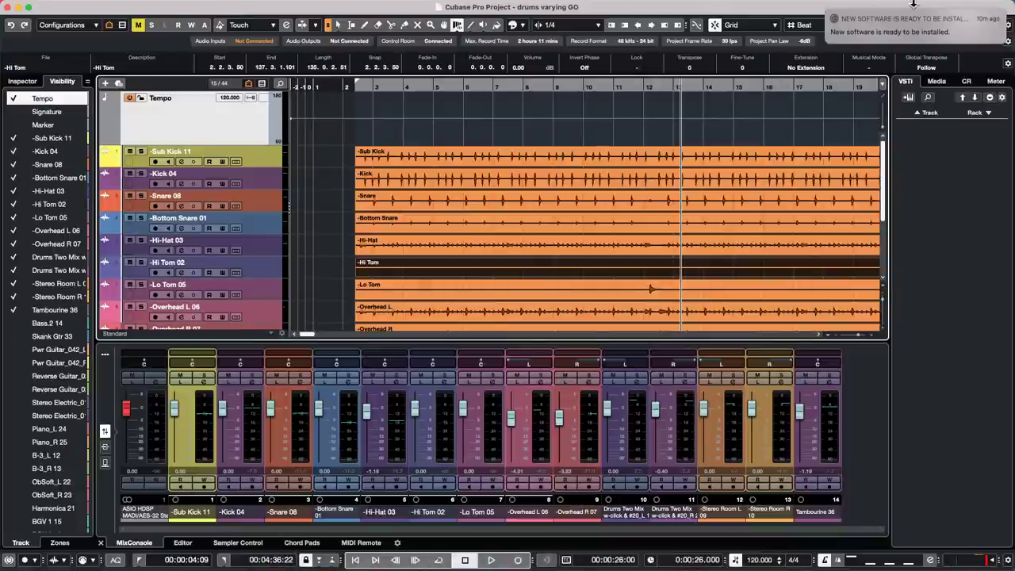
# - Close the macOS Software Update window and return to the Object Selection tool in the project
pyautogui.click(837, 22)
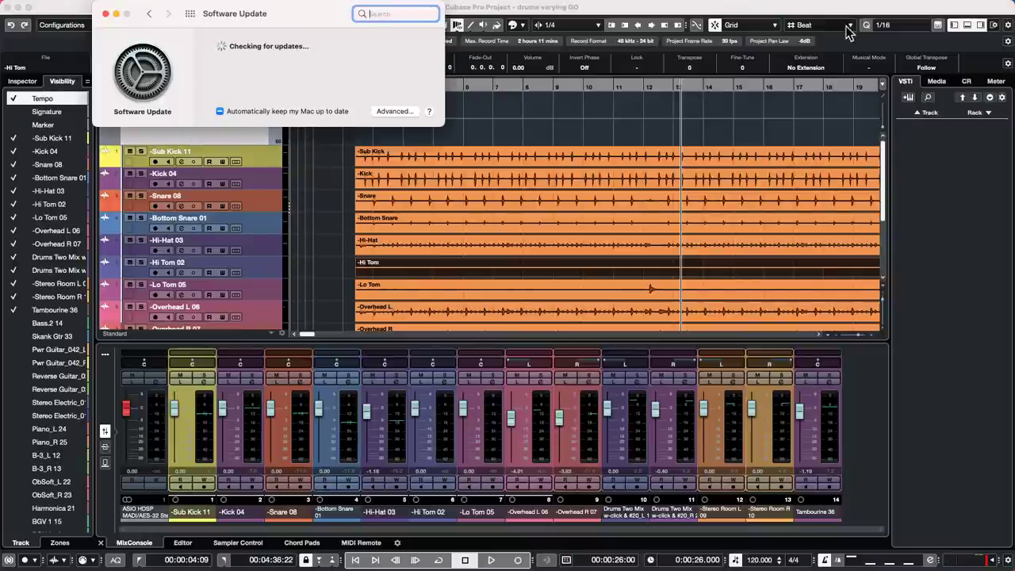
pyautogui.click(105, 14)
pyautogui.rightClick(479, 132)
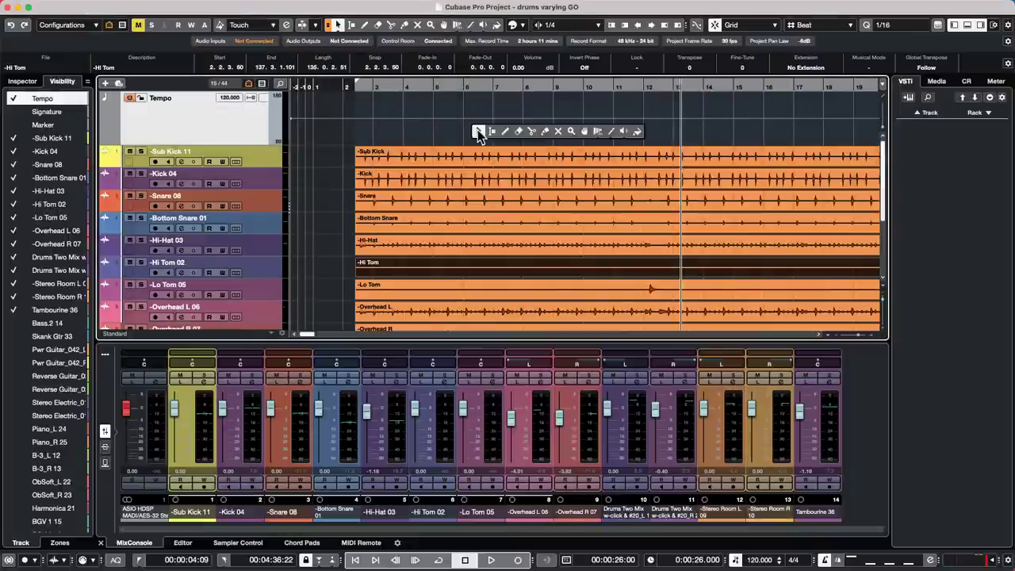
pyautogui.click(478, 133)
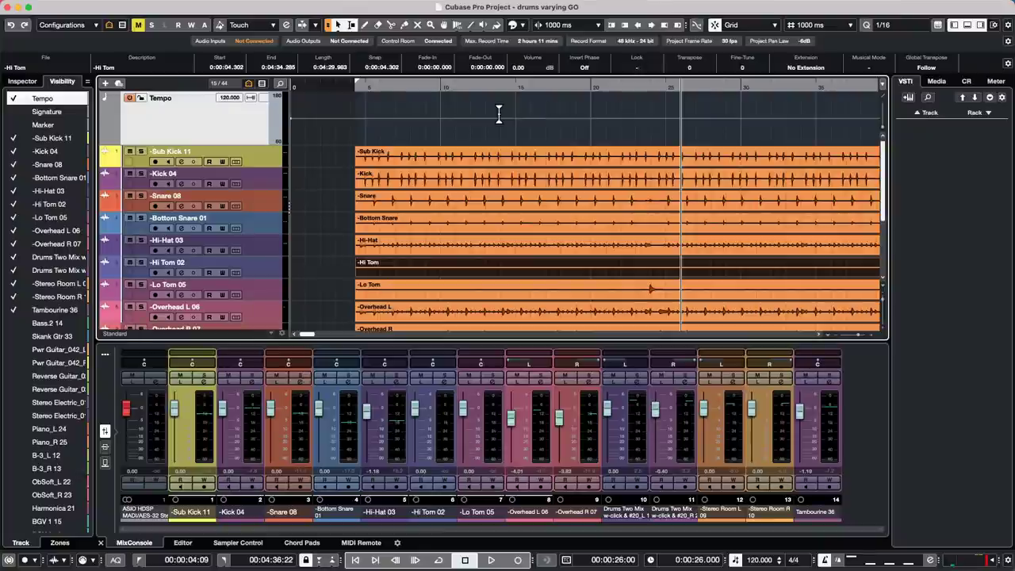
# - Zoom out horizontally with G until the drum events show from start to end
pyautogui.press('g')
pyautogui.press('g')
pyautogui.press('g')
pyautogui.press('g')
pyautogui.press('g')
pyautogui.press('g')
pyautogui.press('g')
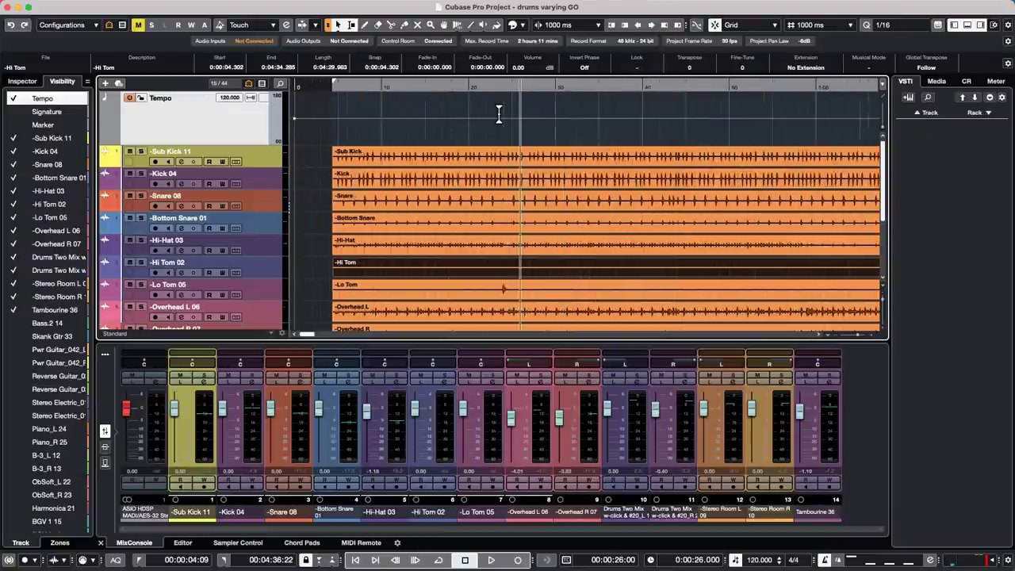
pyautogui.press('g')
pyautogui.press('g')
pyautogui.press('g')
pyautogui.press('g')
pyautogui.press('g')
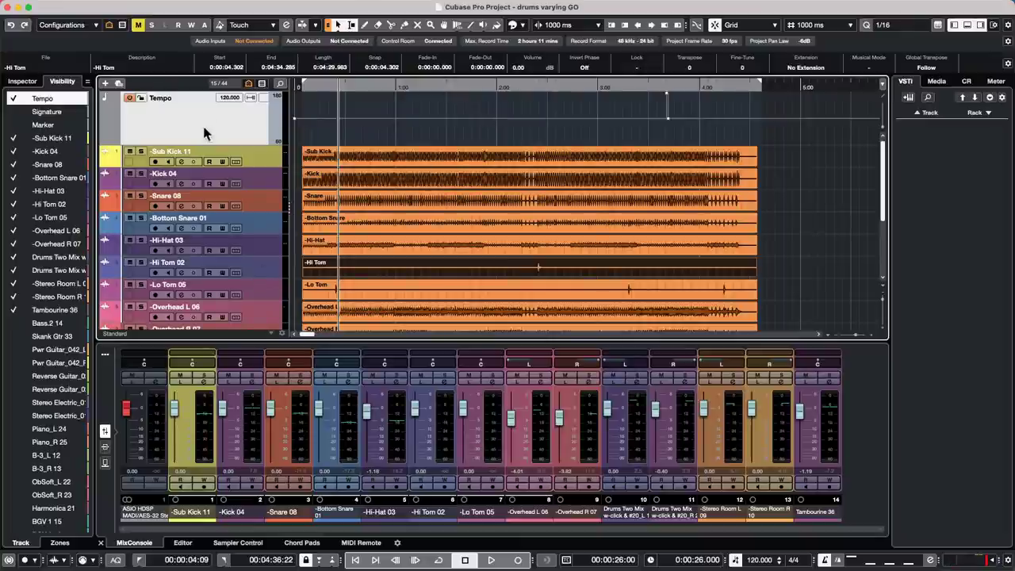
# - Switch the ruler to Bars+Beats and zoom in on bars 24 to 27
pyautogui.rightClick(359, 89)
pyautogui.click(379, 92)
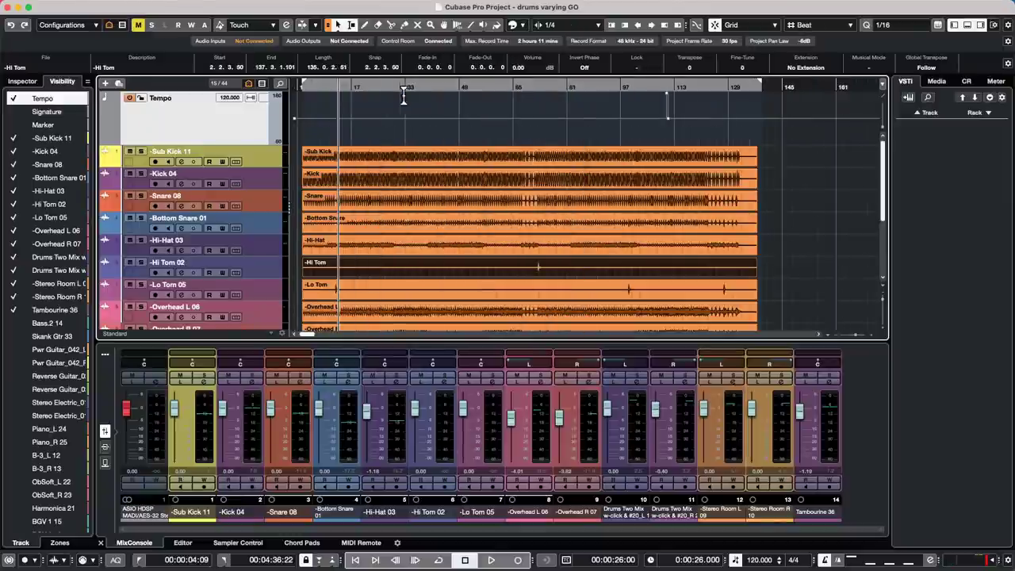
pyautogui.moveTo(377, 87); pyautogui.dragTo(381, 151)
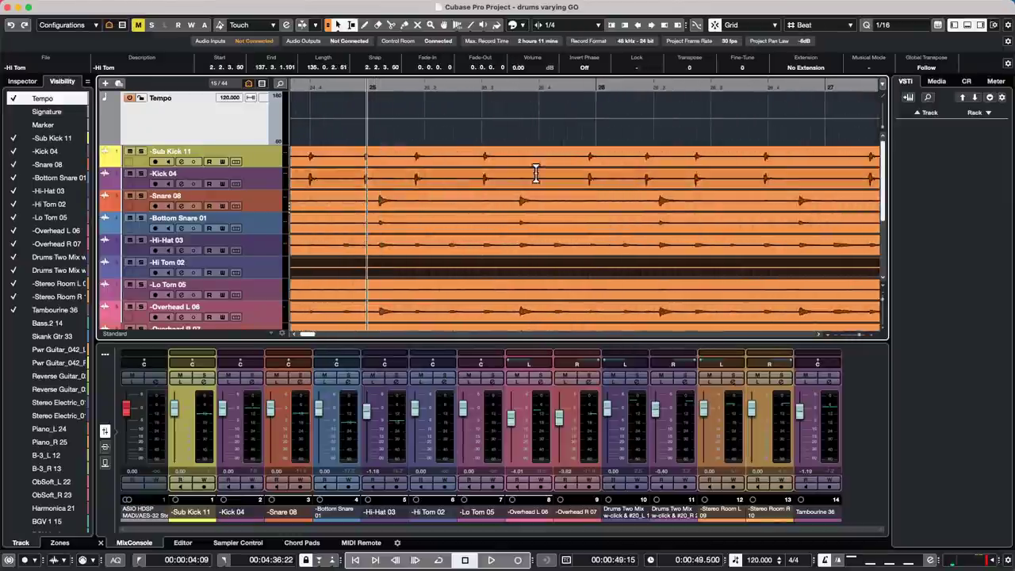
# - Select the Time Warp tool in Warp Grid mode
pyautogui.rightClick(573, 109)
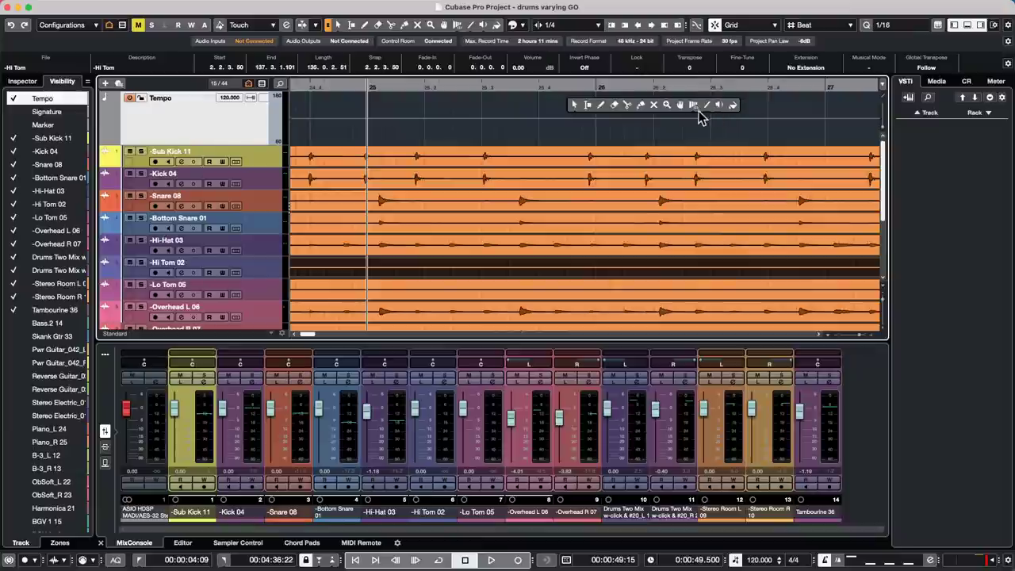
pyautogui.click(695, 105)
pyautogui.rightClick(707, 111)
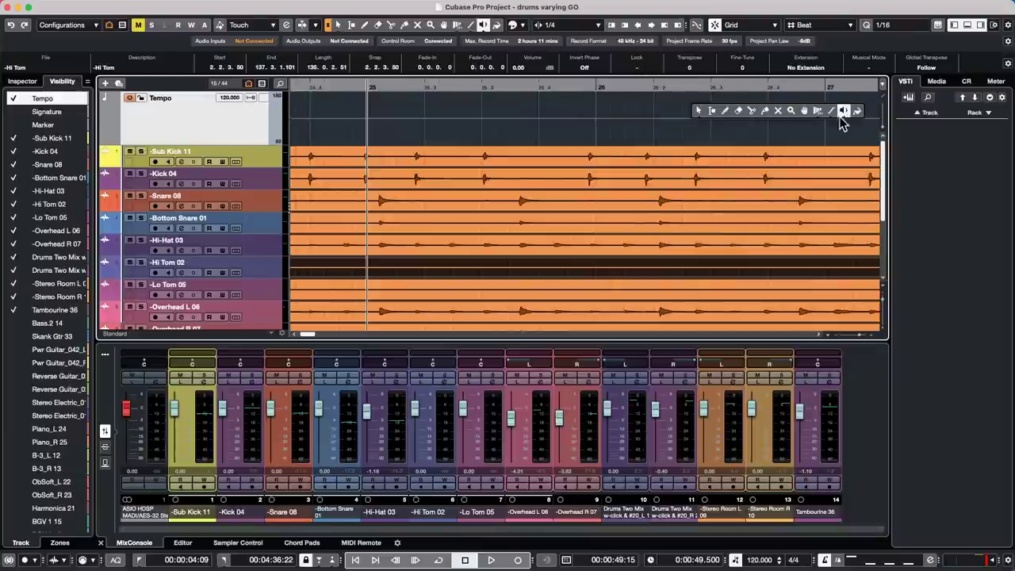
pyautogui.moveTo(817, 118)
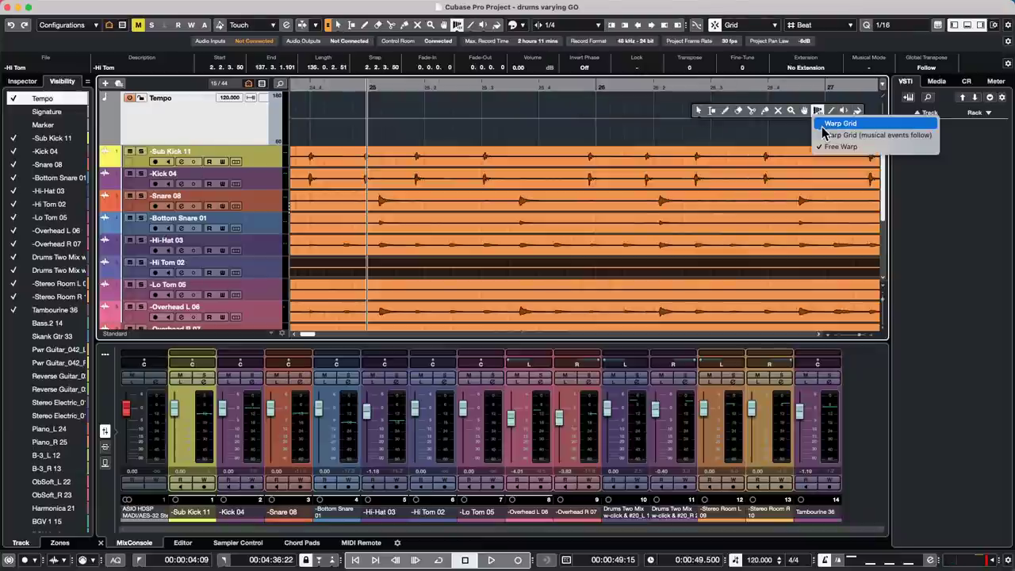
pyautogui.click(825, 125)
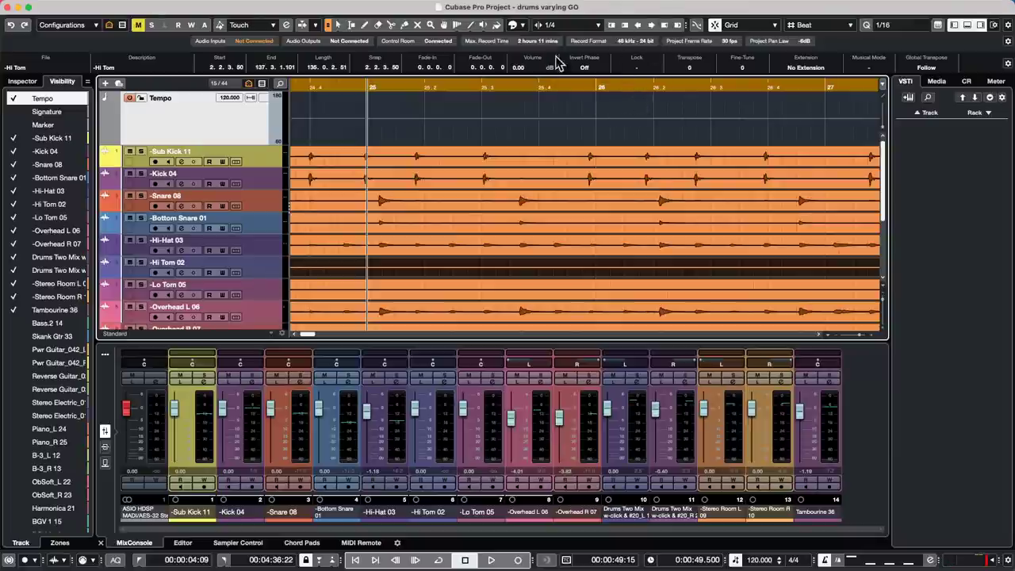
# - Set the Time Warp tool to Free Warp and zoom in around the 51-second mark
pyautogui.rightClick(535, 88)
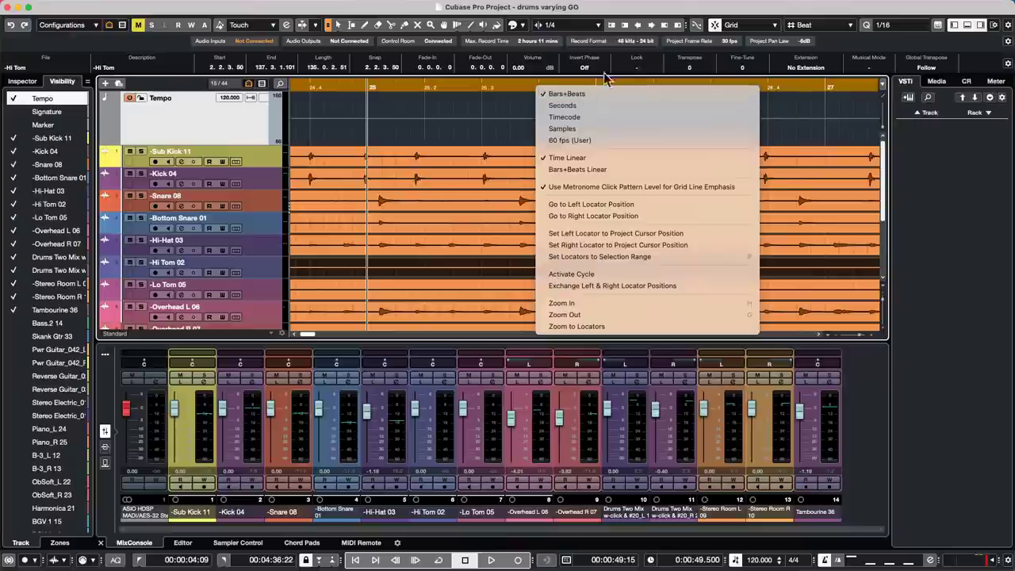
pyautogui.click(536, 57)
pyautogui.click(522, 26)
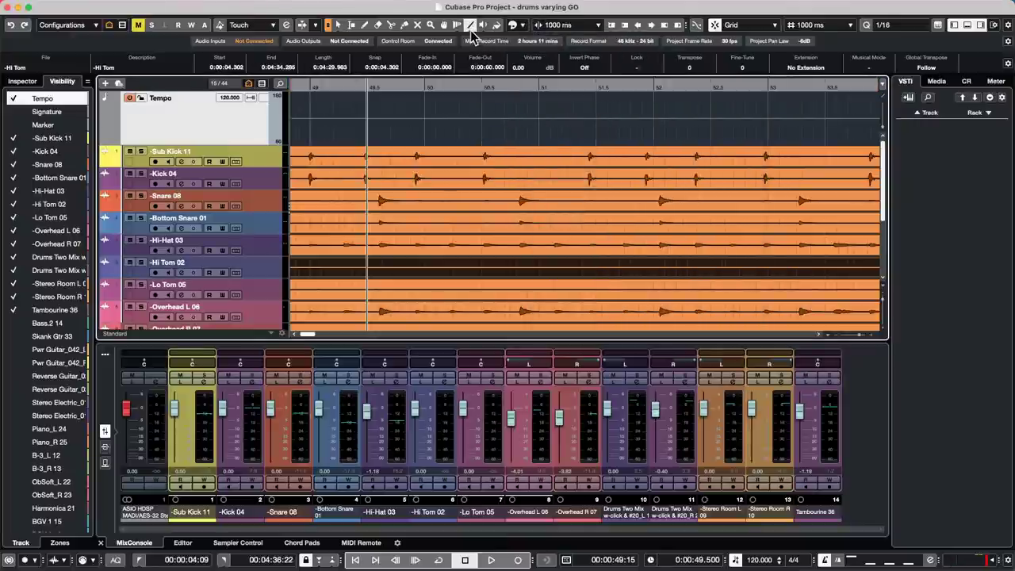
pyautogui.click(470, 24)
pyautogui.click(459, 25)
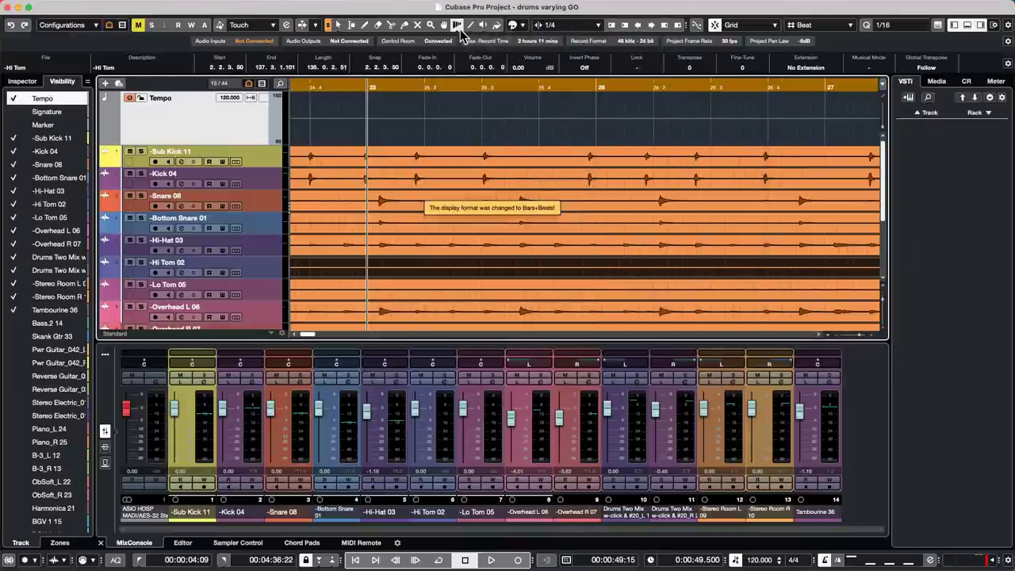
pyautogui.click(460, 25)
pyautogui.click(480, 61)
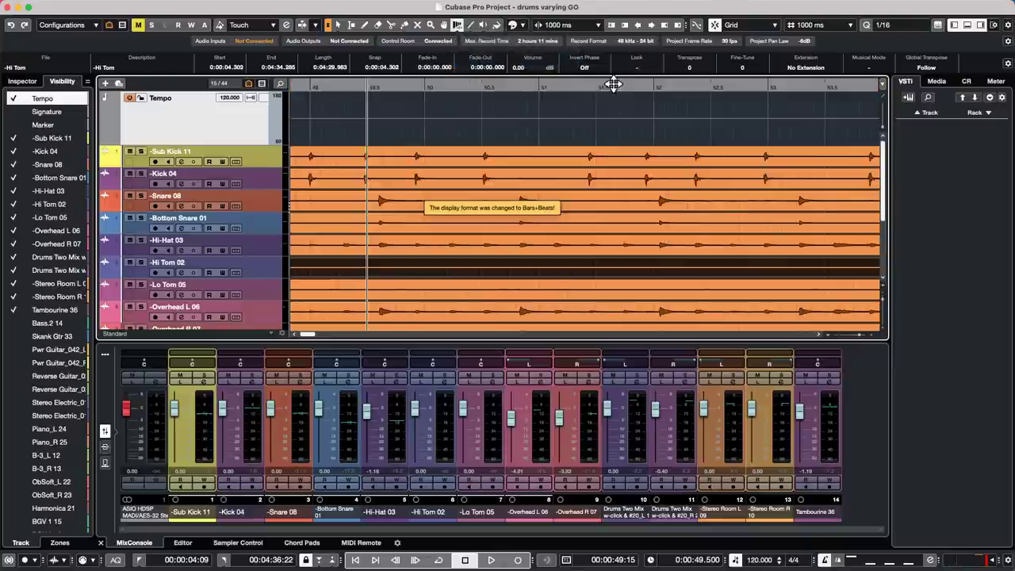
pyautogui.moveTo(598, 92); pyautogui.dragTo(580, 108)
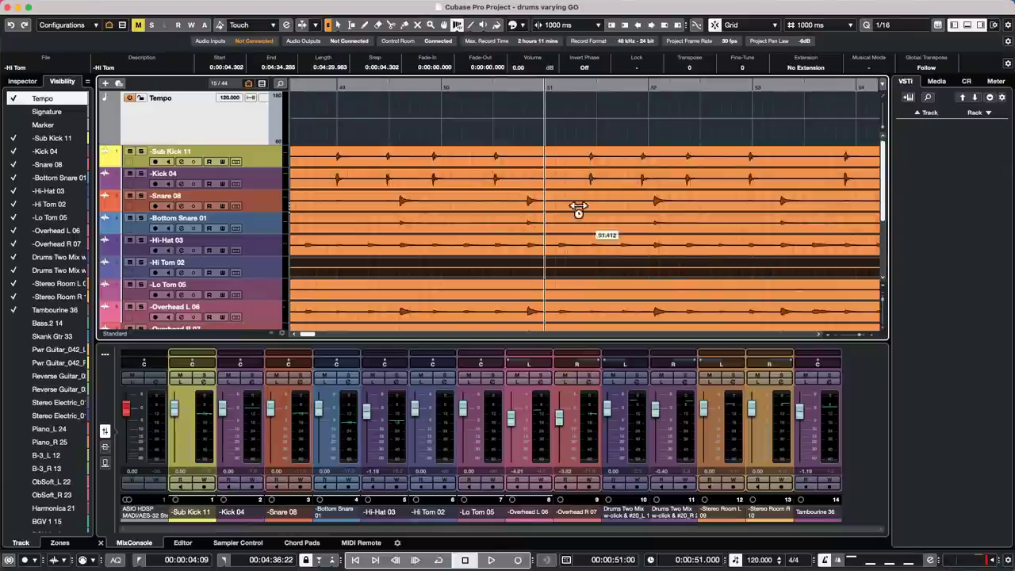
# - Place five warp markers on the Sub Kick hits between 51 and 54 seconds
pyautogui.click(603, 161)
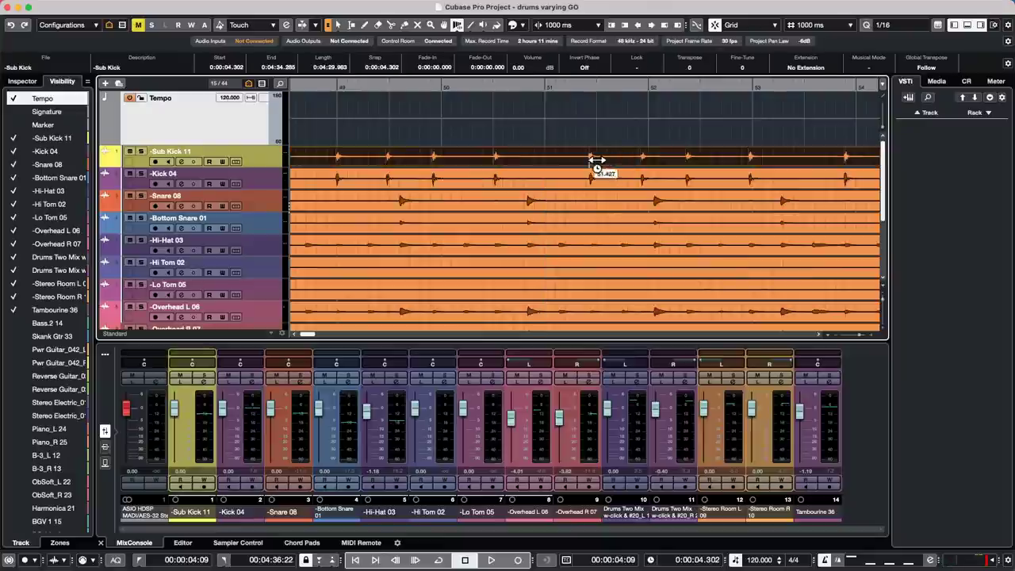
pyautogui.click(600, 160)
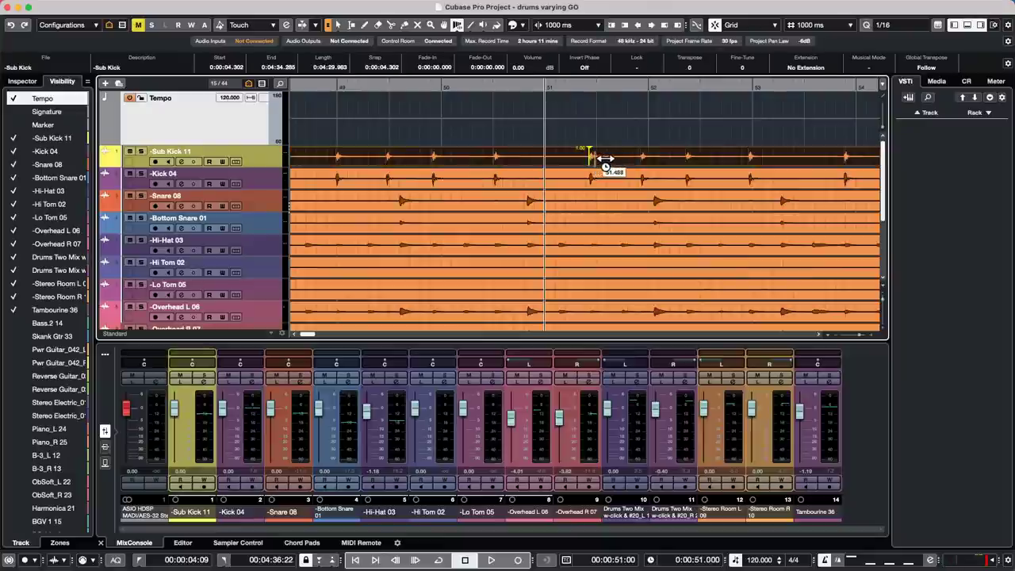
pyautogui.click(694, 161)
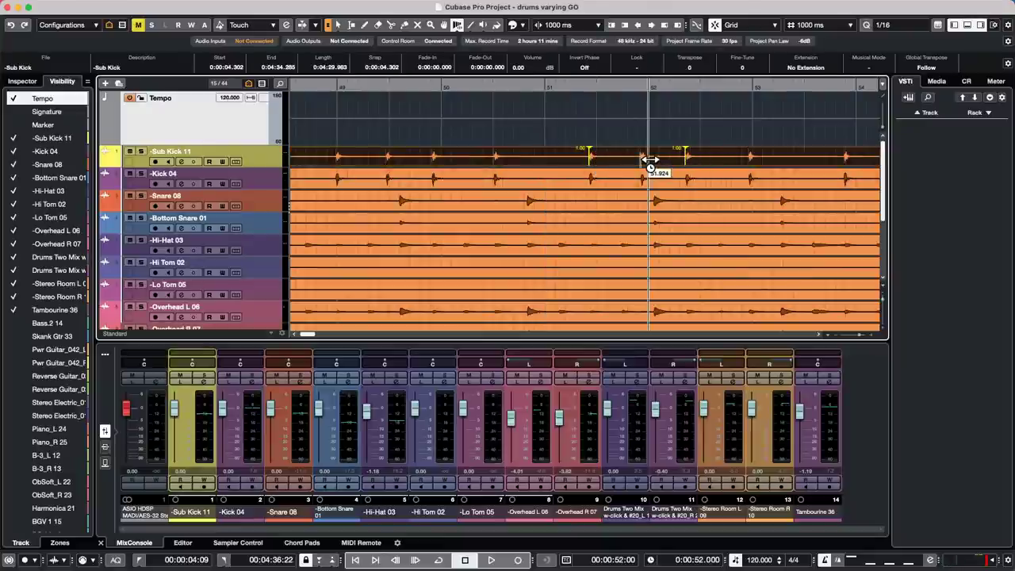
pyautogui.click(649, 160)
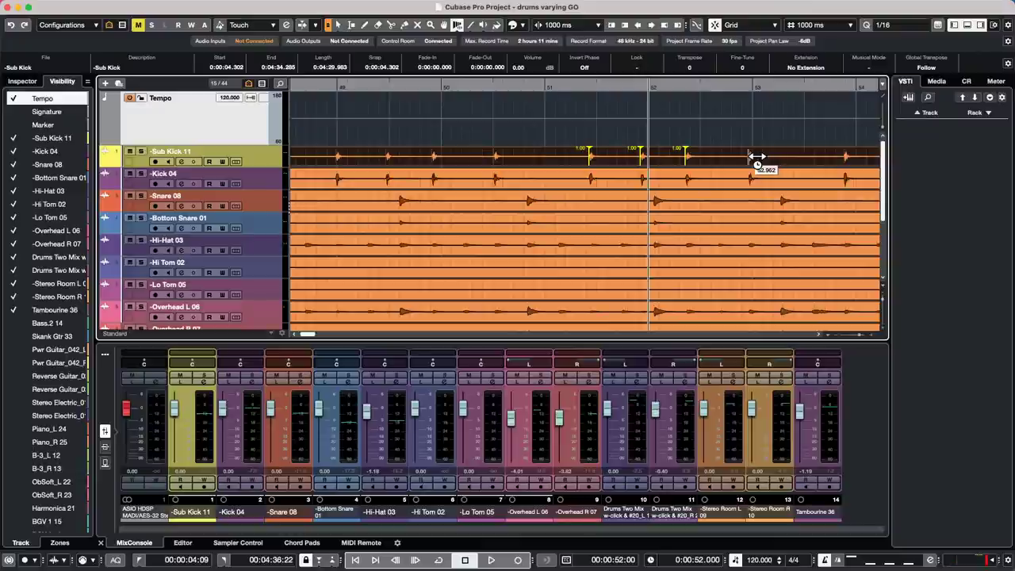
pyautogui.click(759, 159)
pyautogui.click(857, 163)
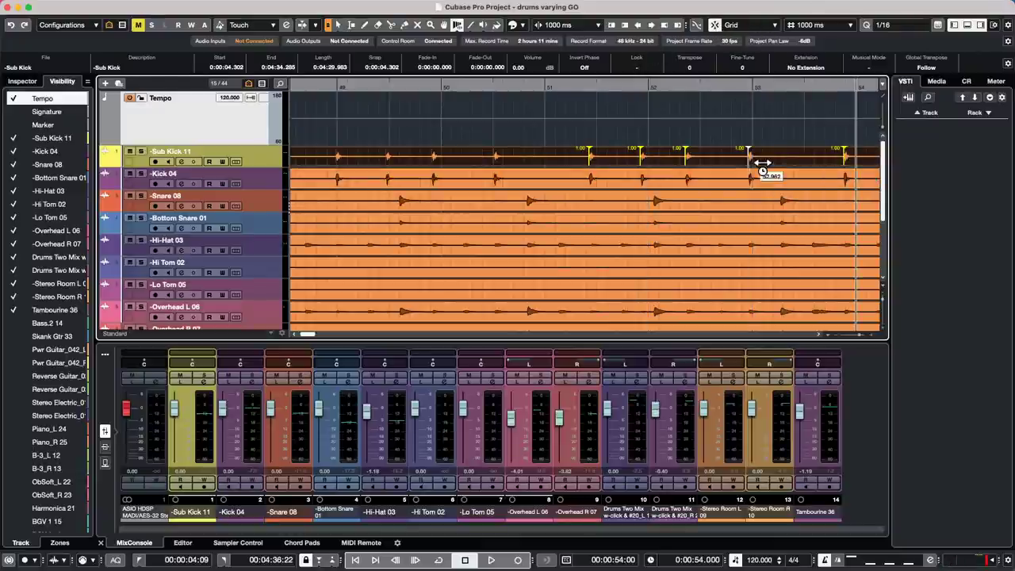
# - Drag the Sub Kick warp markers so the kick hits line up, pinning one to 52 seconds
pyautogui.moveTo(760, 163)
pyautogui.mouseDown()
pyautogui.moveTo(739, 166)
pyautogui.moveTo(764, 164)
pyautogui.mouseUp()
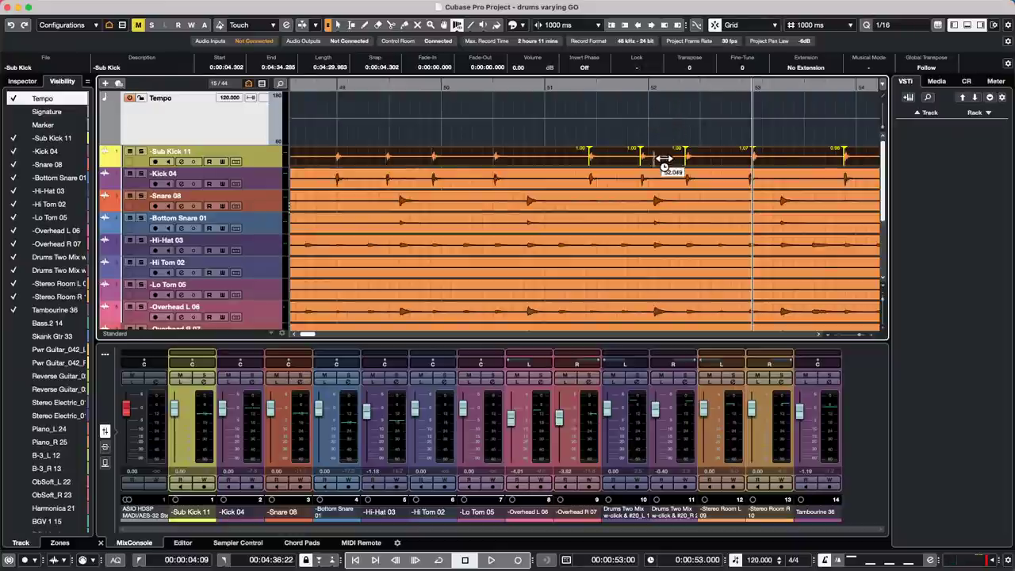
pyautogui.moveTo(648, 161)
pyautogui.mouseDown()
pyautogui.moveTo(678, 161)
pyautogui.moveTo(642, 169)
pyautogui.mouseUp()
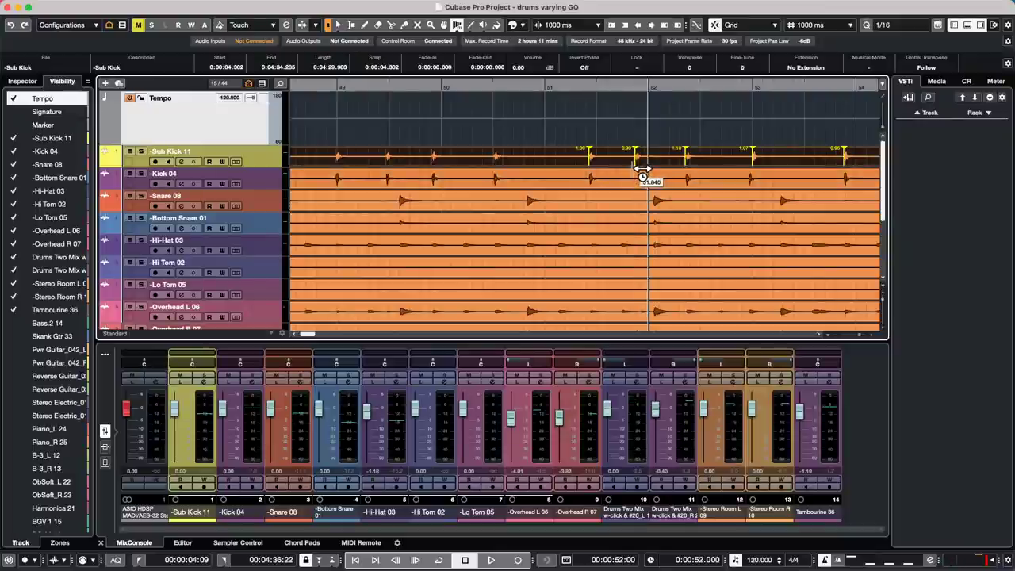
pyautogui.moveTo(643, 170); pyautogui.dragTo(643, 169)
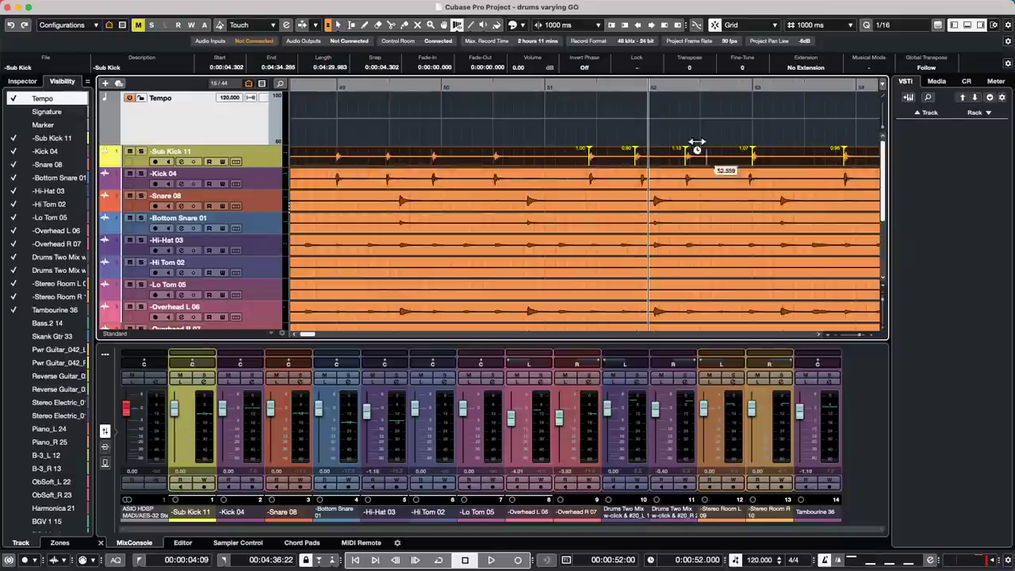
# - In Warp Grid mode, drag bar lines onto kick hits near bars 26–27 to create tempo events
pyautogui.click(525, 24)
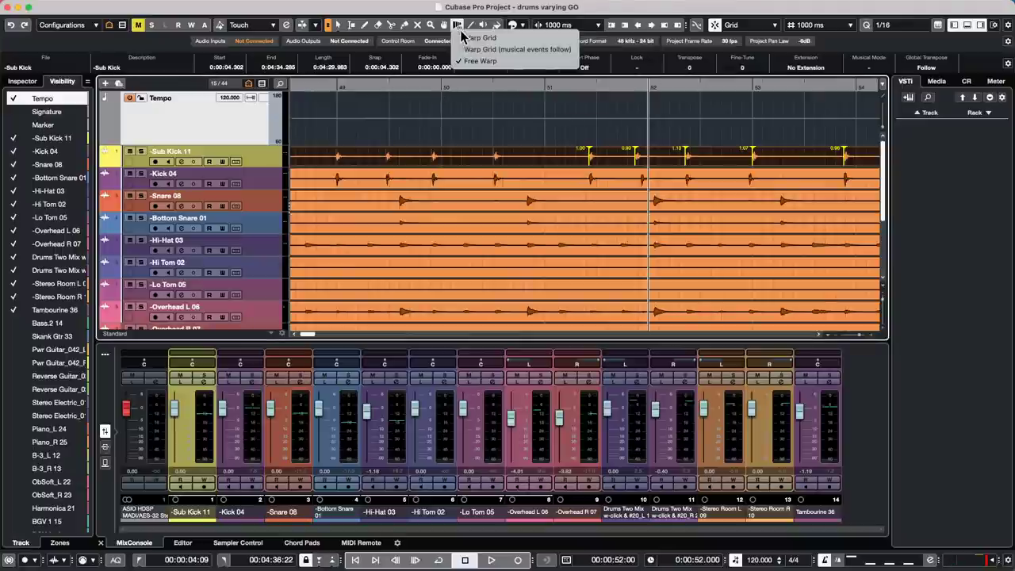
pyautogui.moveTo(595, 108); pyautogui.dragTo(590, 100)
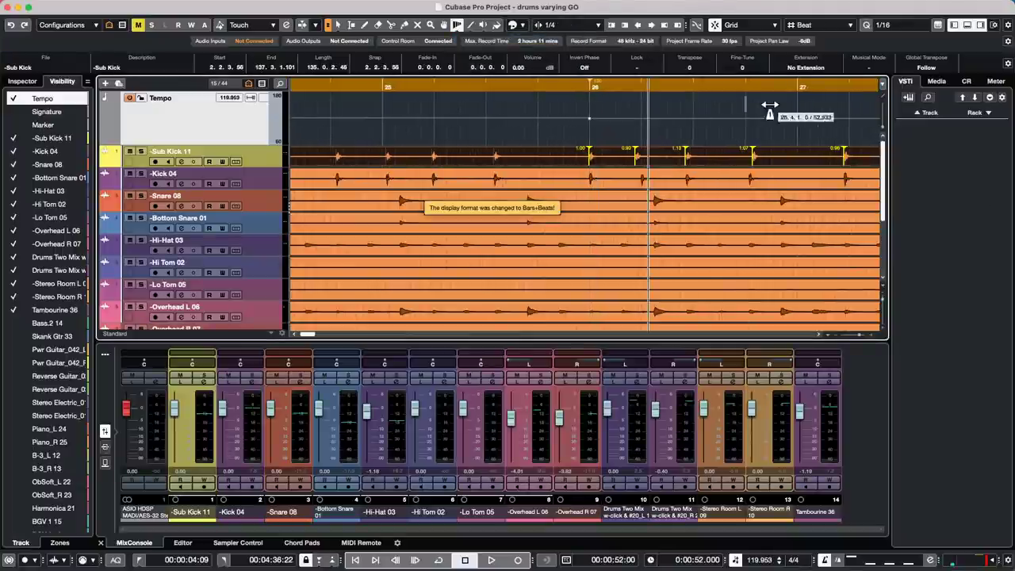
pyautogui.moveTo(801, 99)
pyautogui.mouseDown()
pyautogui.moveTo(833, 100)
pyautogui.moveTo(783, 99)
pyautogui.moveTo(884, 103)
pyautogui.moveTo(847, 107)
pyautogui.mouseUp()
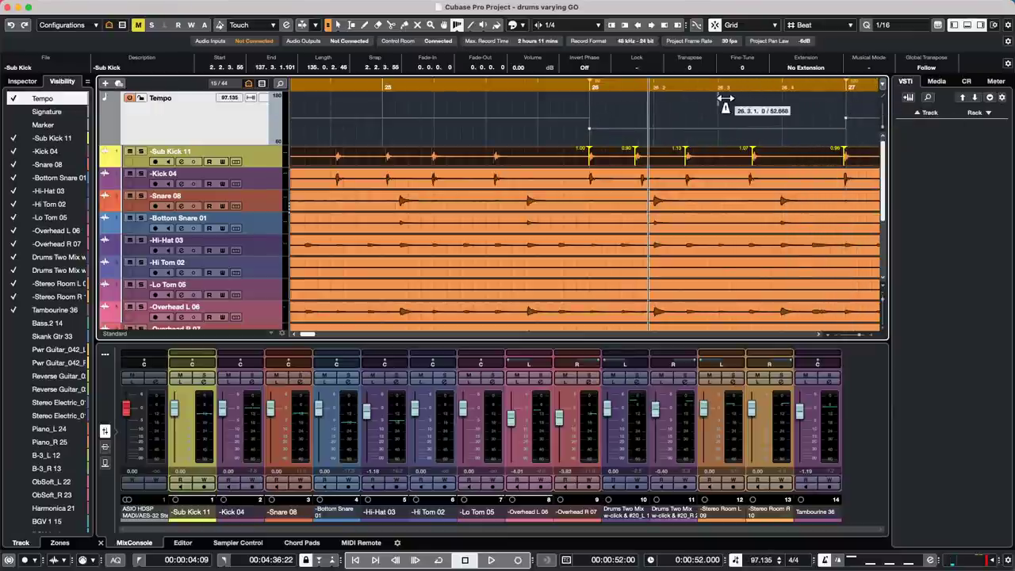
pyautogui.moveTo(722, 103)
pyautogui.mouseDown()
pyautogui.moveTo(674, 100)
pyautogui.moveTo(687, 101)
pyautogui.mouseUp()
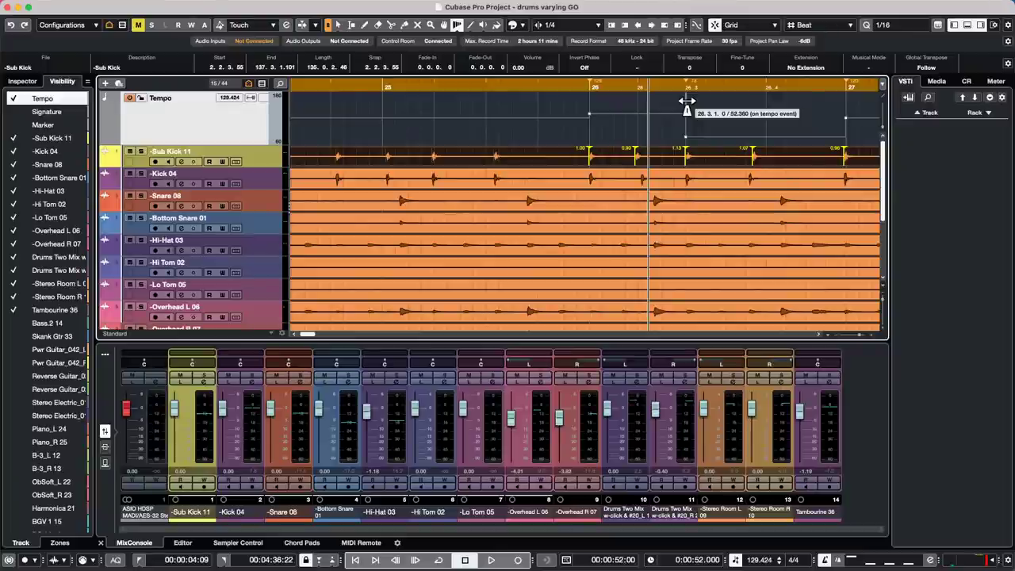
# - Open GA ONE BeatBoxes under Loops & Samples and preview the Agogo02bb18, BlockE02bb29 and following samples
pyautogui.click(936, 80)
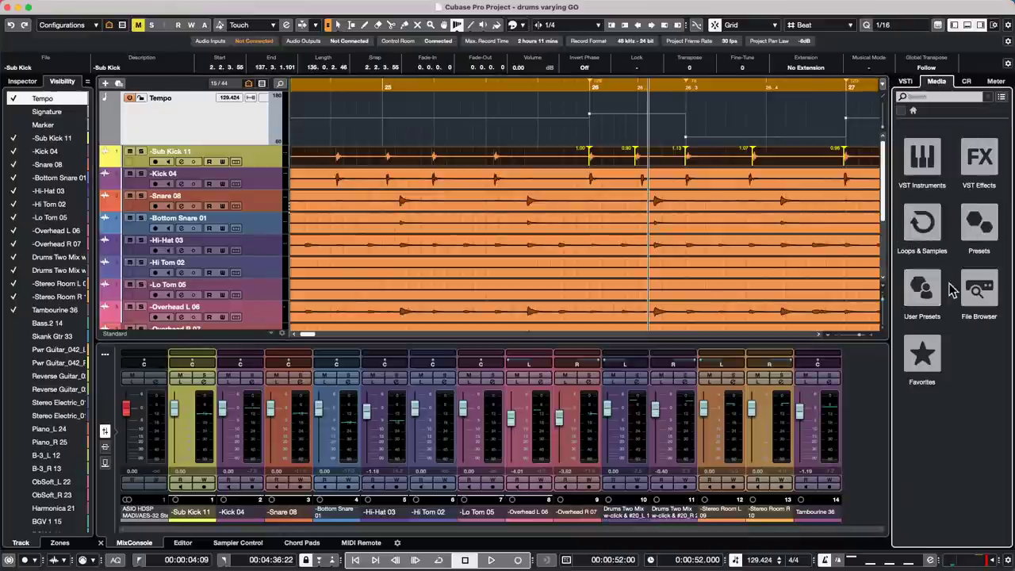
pyautogui.click(922, 224)
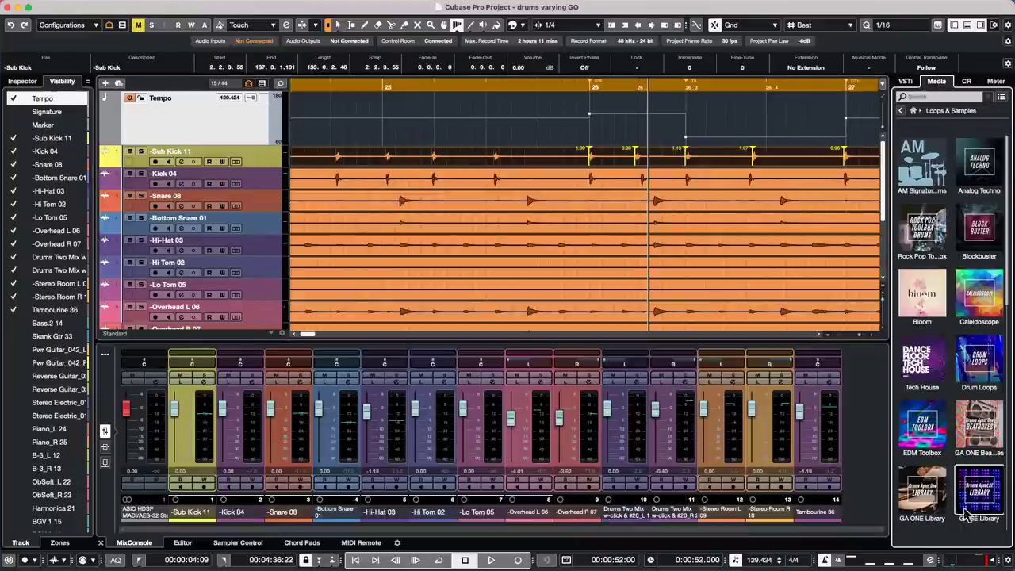
pyautogui.click(996, 400)
pyautogui.click(919, 297)
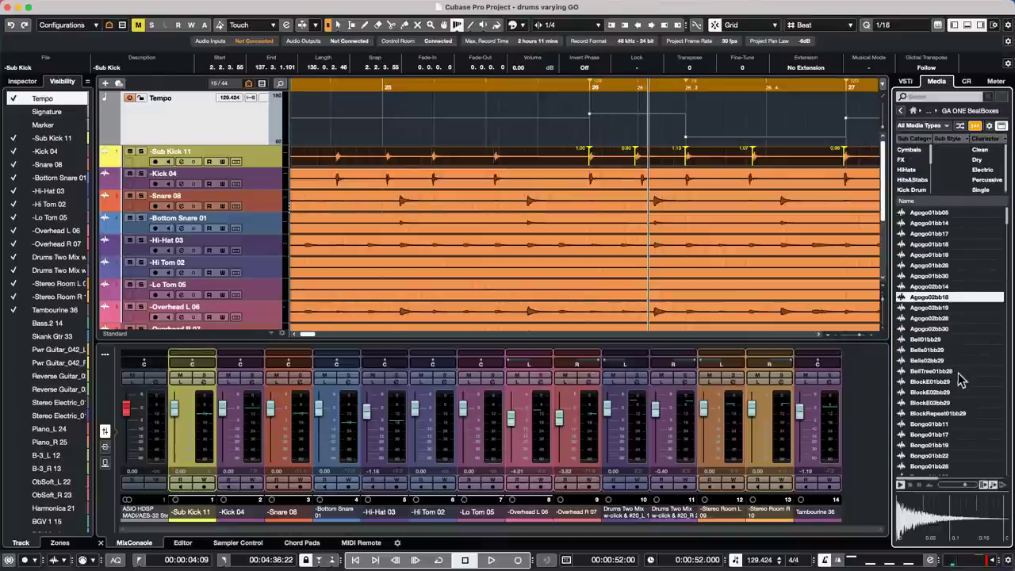
pyautogui.click(942, 392)
pyautogui.press('Down')
pyautogui.press('Down')
pyautogui.press('Down')
pyautogui.press('Down')
pyautogui.press('Down')
pyautogui.press('Down')
pyautogui.press('Down')
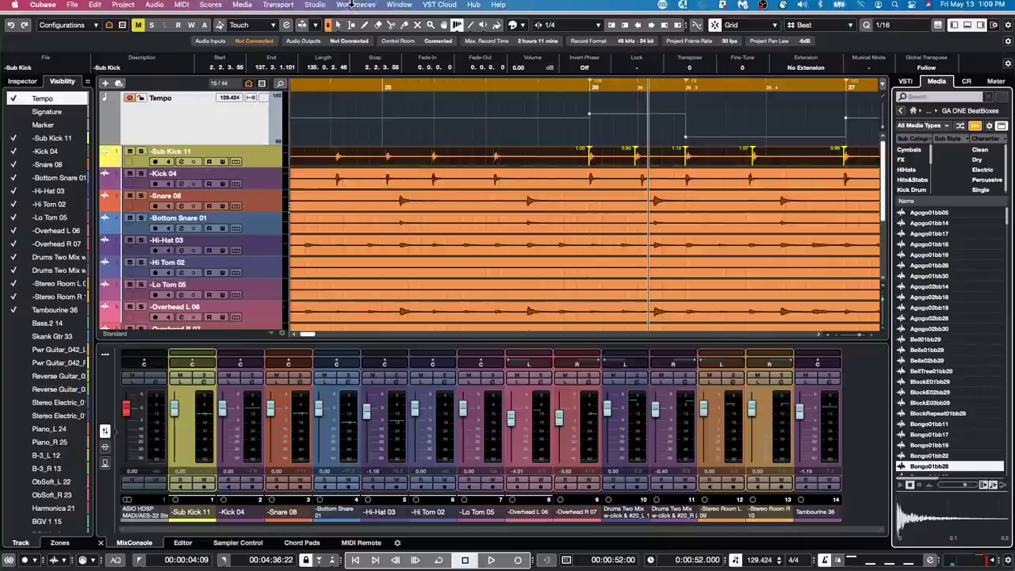
pyautogui.click(355, 6)
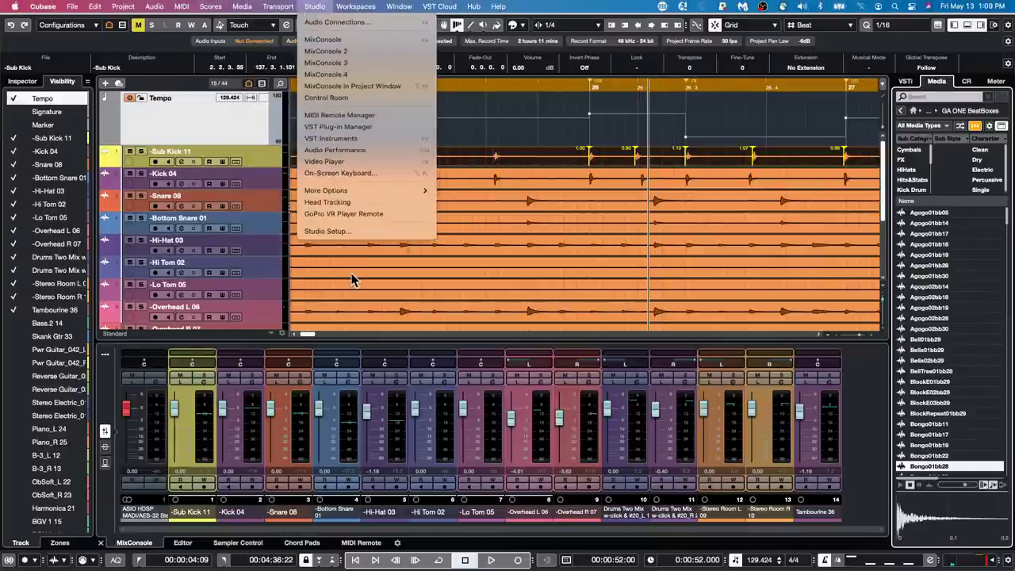
pyautogui.click(352, 231)
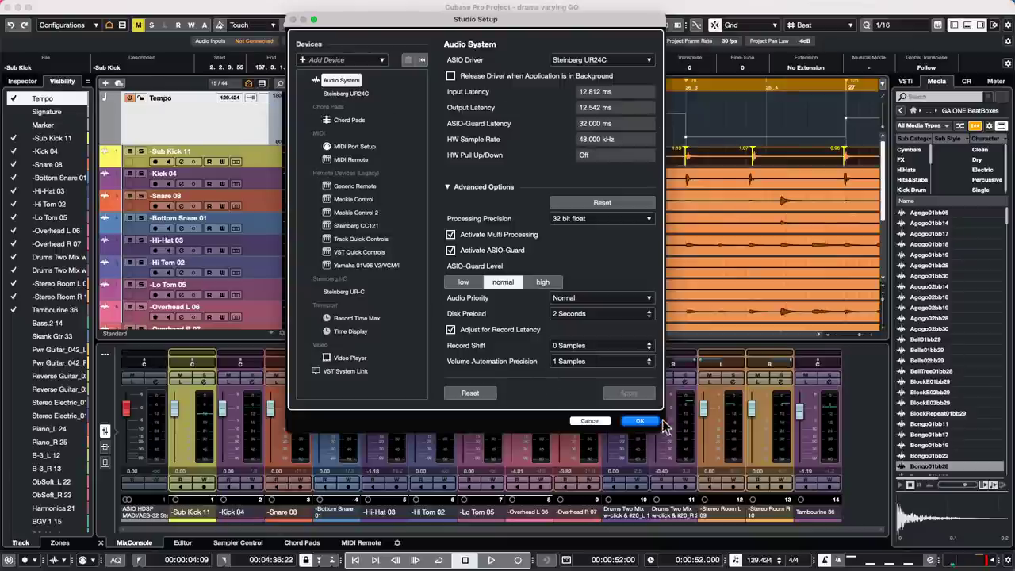
pyautogui.click(644, 421)
pyautogui.click(315, 6)
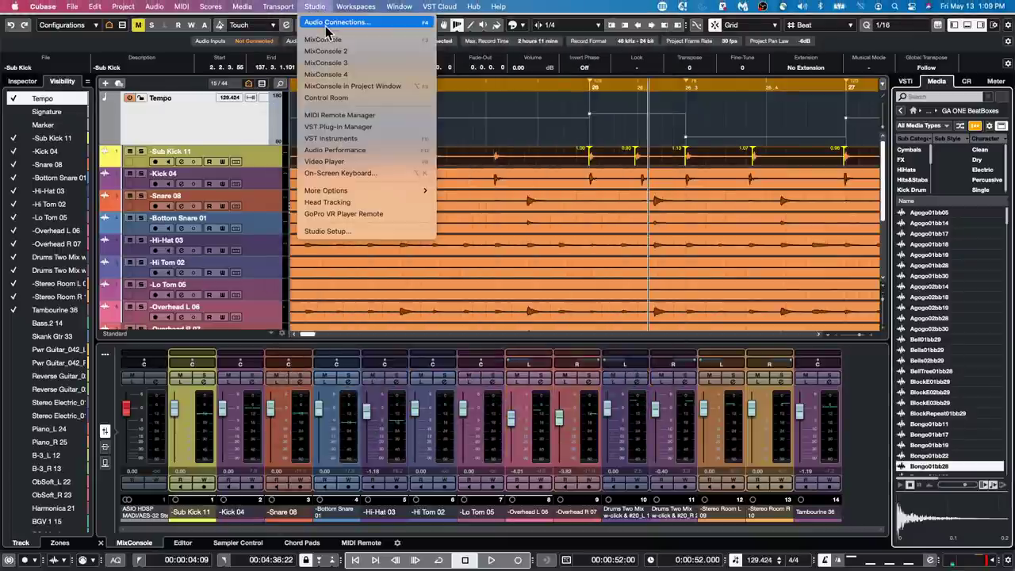
pyautogui.click(333, 22)
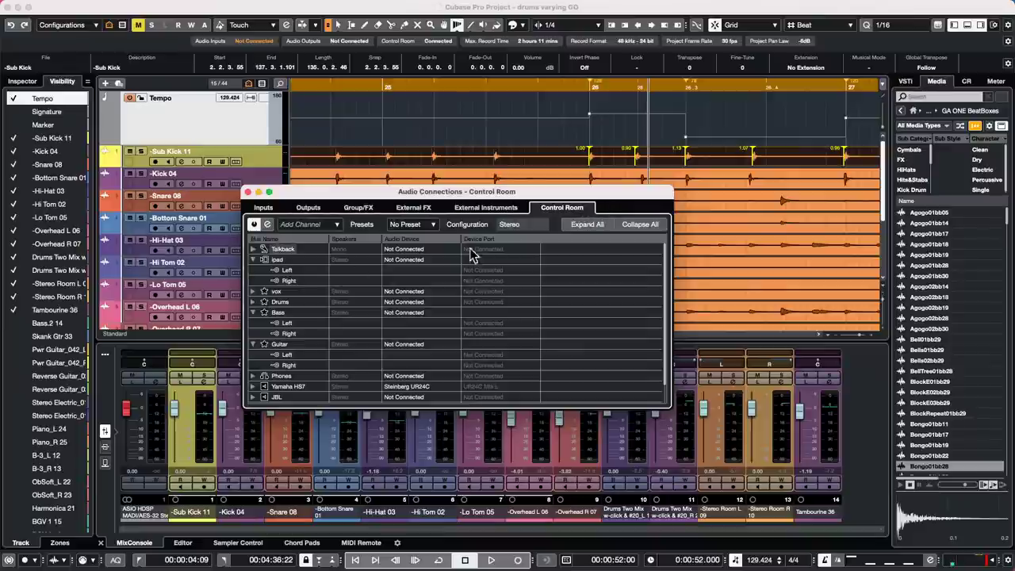
pyautogui.click(308, 208)
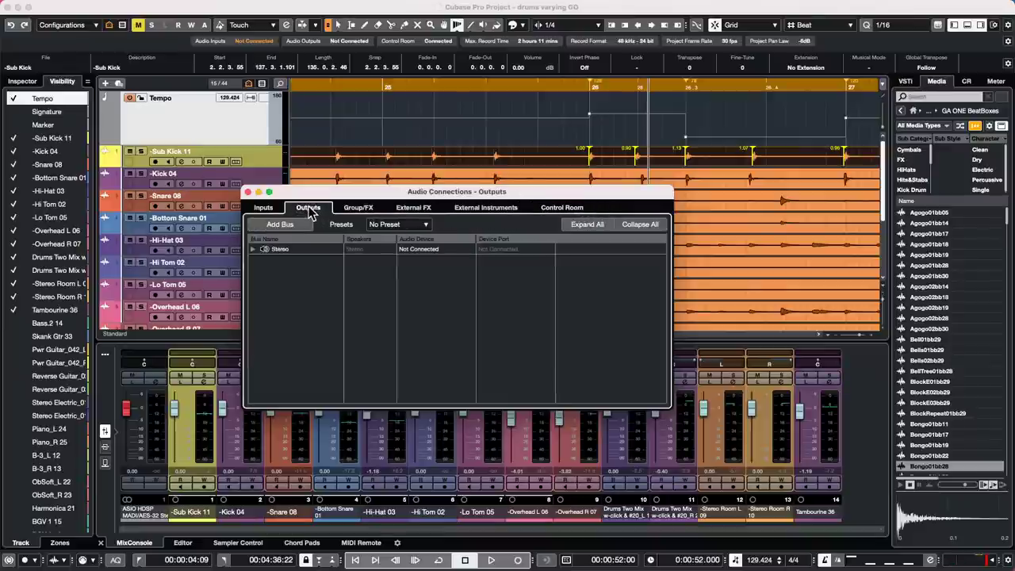
pyautogui.click(253, 249)
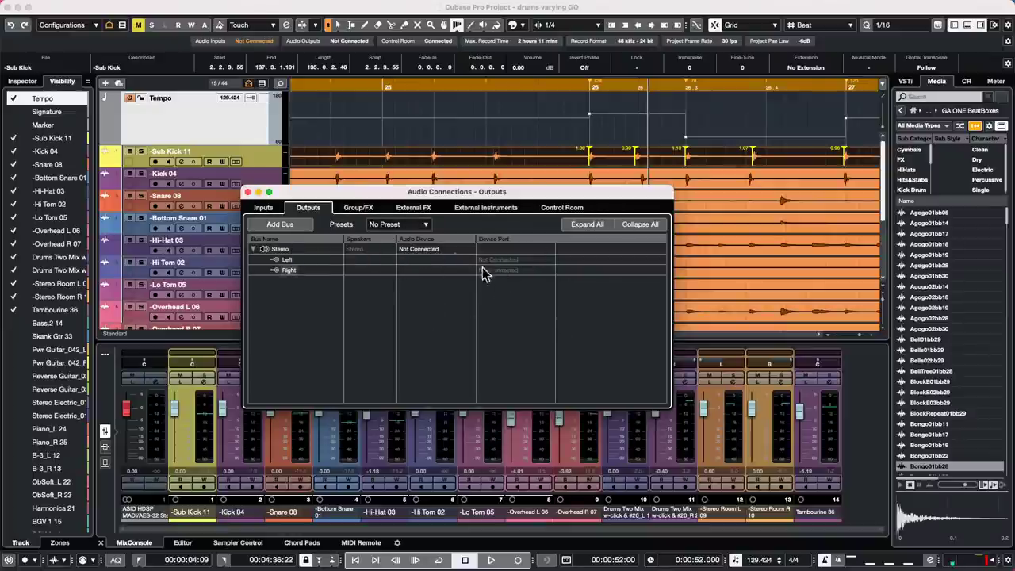
pyautogui.click(563, 208)
pyautogui.scroll(-5, 378, 367)
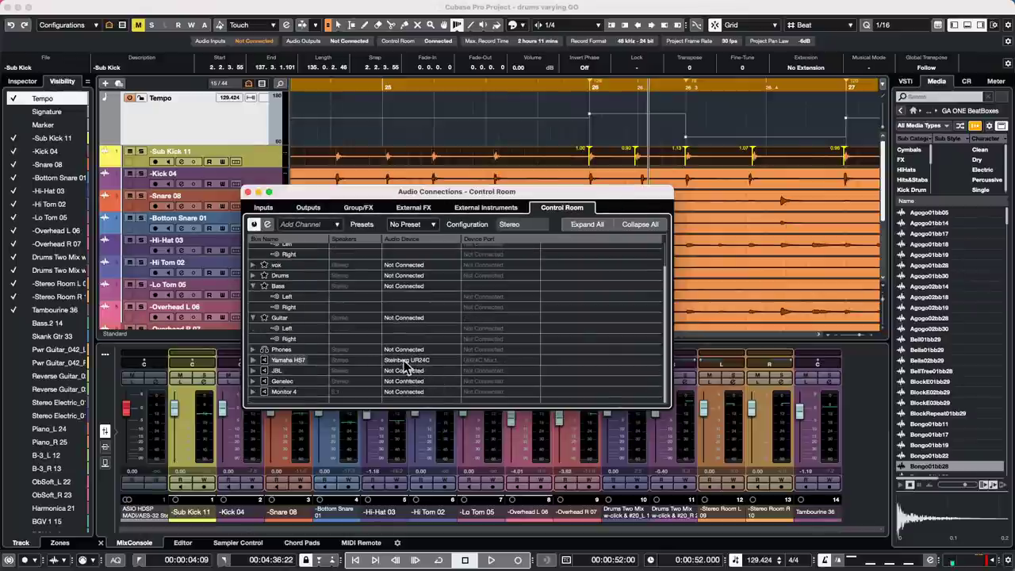
pyautogui.click(253, 360)
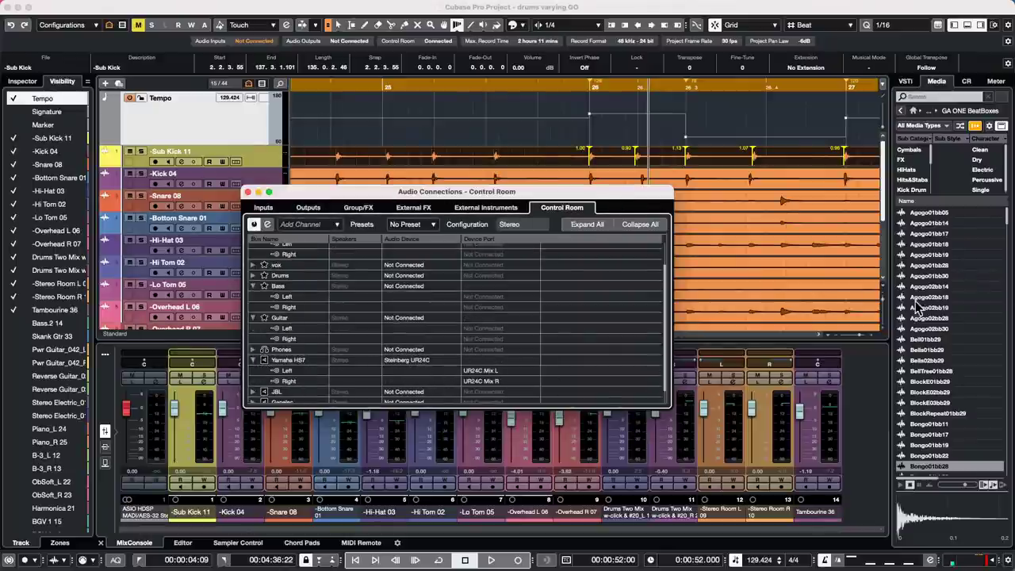
pyautogui.click(920, 266)
pyautogui.click(902, 371)
pyautogui.click(912, 413)
pyautogui.click(937, 474)
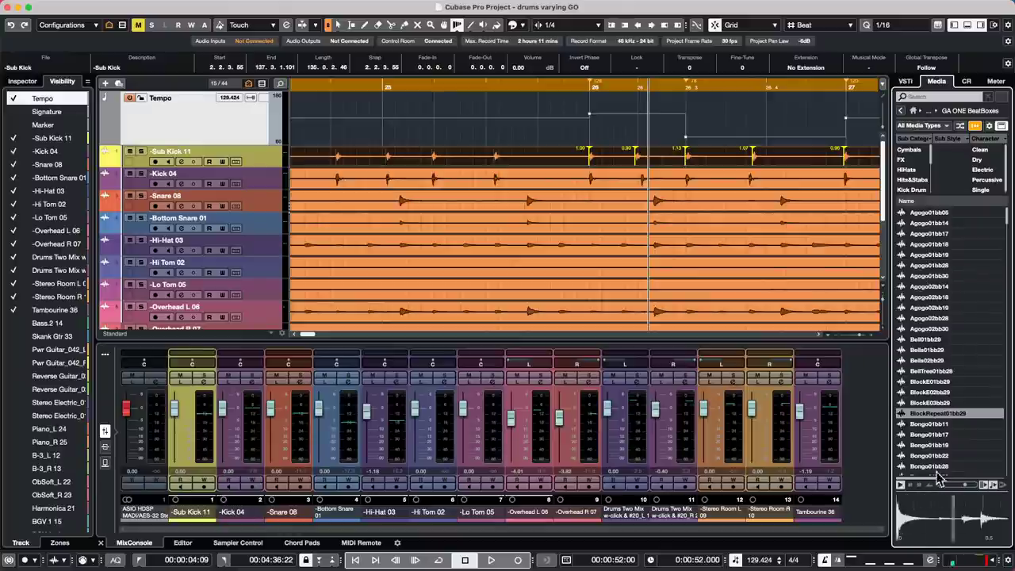
pyautogui.click(931, 456)
pyautogui.click(929, 350)
pyautogui.click(929, 276)
pyautogui.click(933, 256)
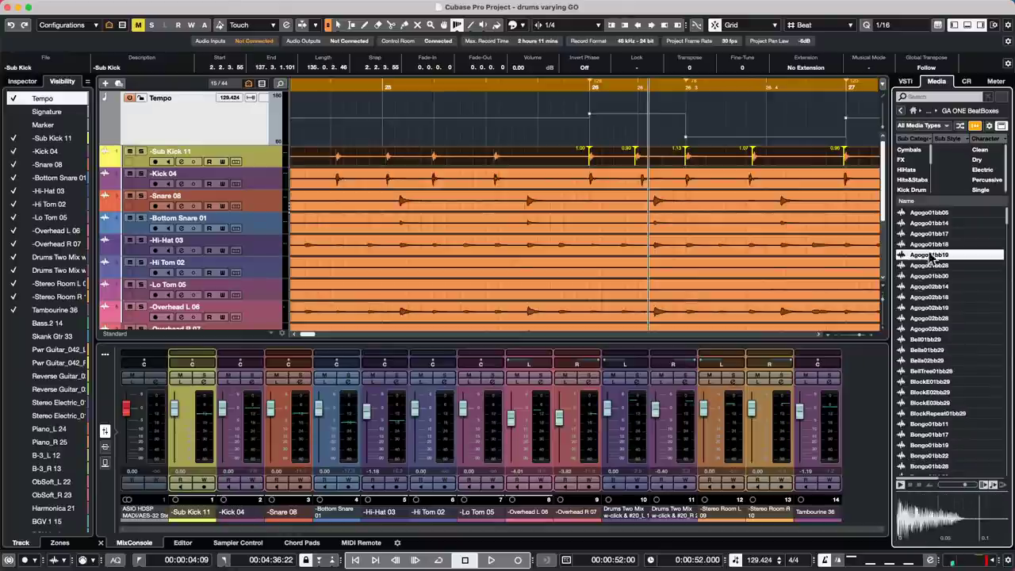
pyautogui.click(929, 403)
pyautogui.click(929, 446)
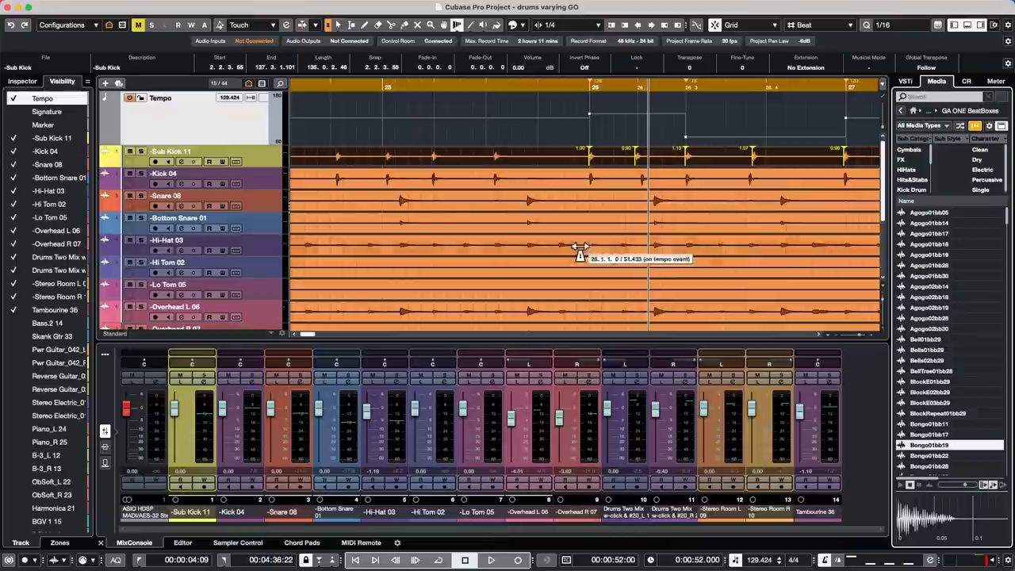
# - Select the Snare 08, Bottom Snare 01 and Hi-Hat 03 tracks, then open the Project menu
pyautogui.click(264, 208)
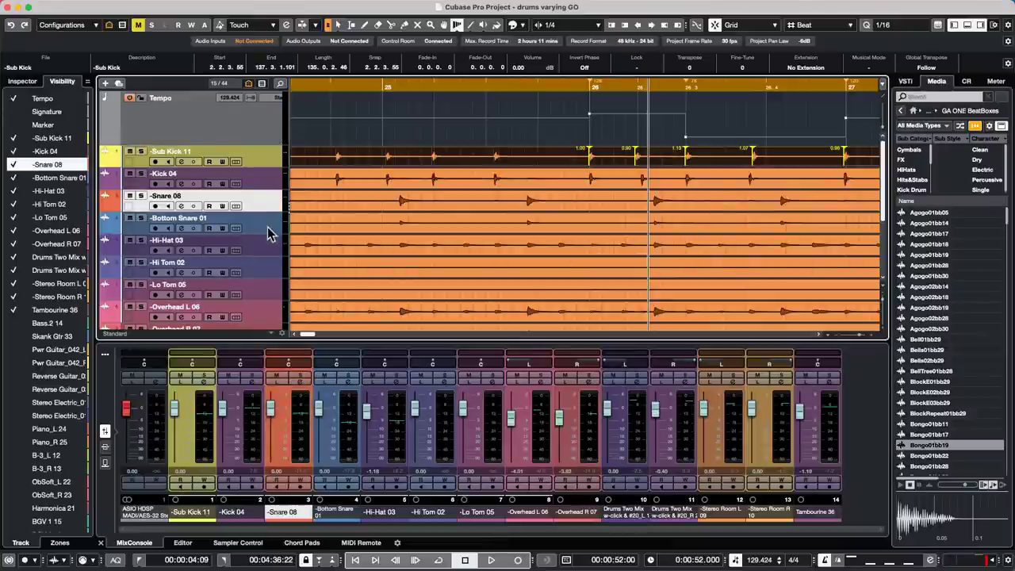
pyautogui.keyDown('shift'); pyautogui.click(264, 256); pyautogui.keyUp('shift')
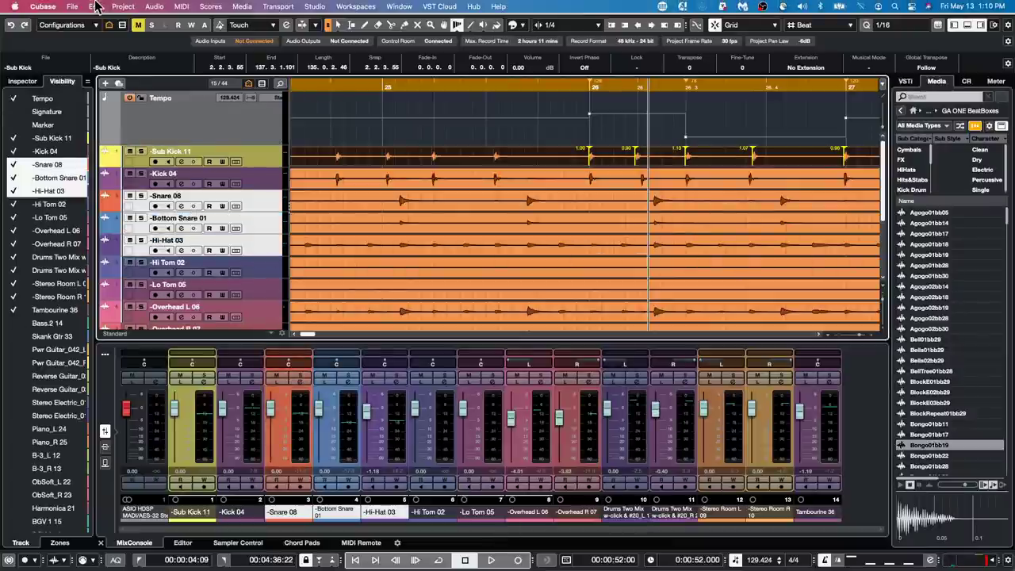
pyautogui.click(124, 8)
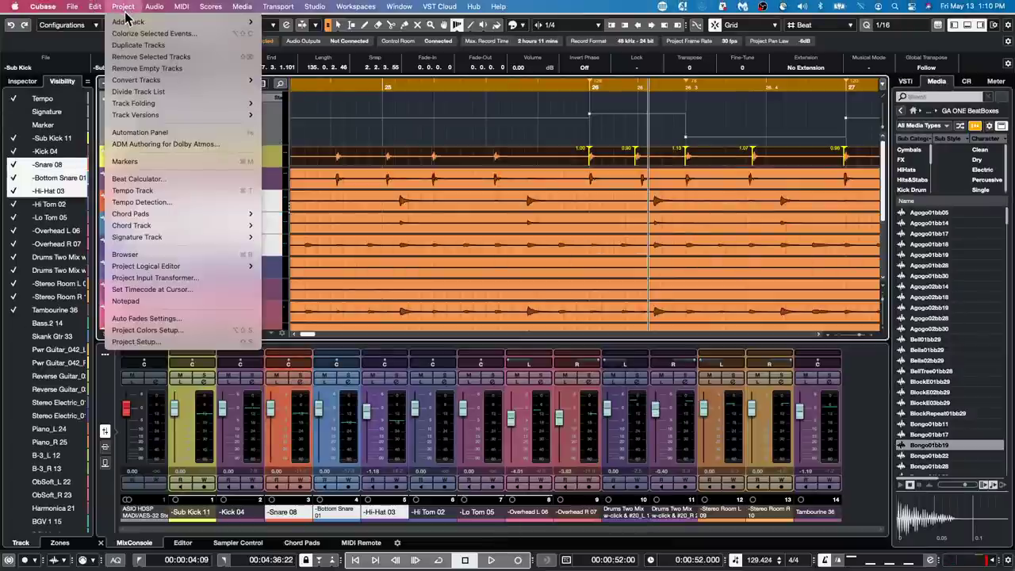
pyautogui.moveTo(96, 11)
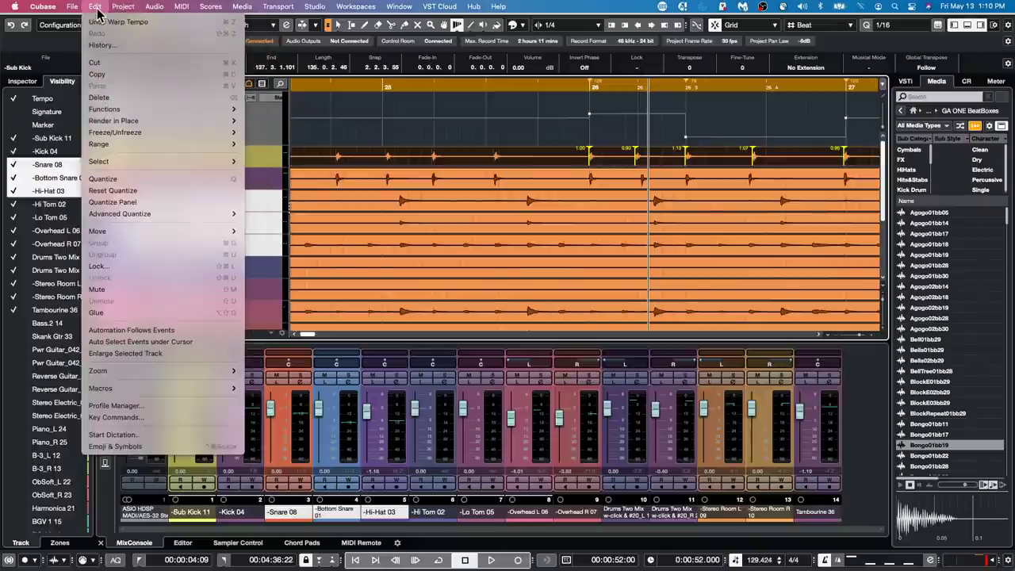
pyautogui.moveTo(149, 139)
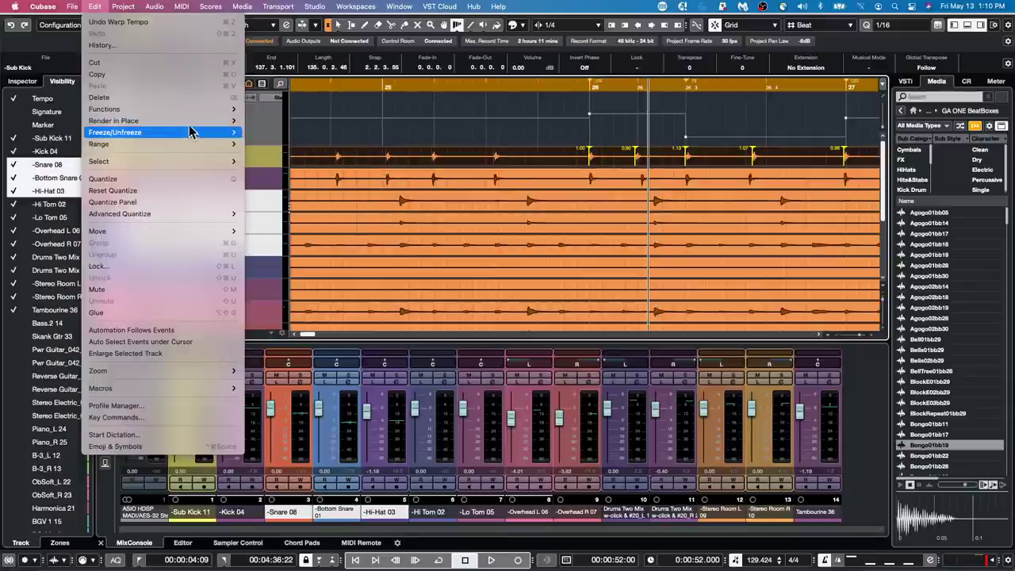
pyautogui.moveTo(218, 161)
pyautogui.click(596, 138)
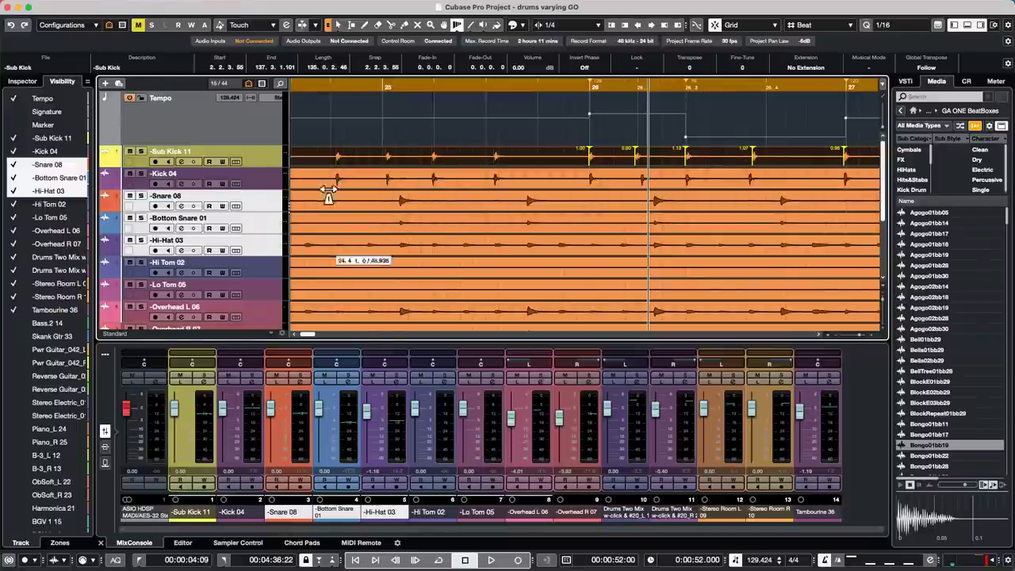
# - Zoom out, return to Object Selection, and open Snare 08 in the sample editor with its Inspector
pyautogui.moveTo(426, 82); pyautogui.dragTo(323, 72)
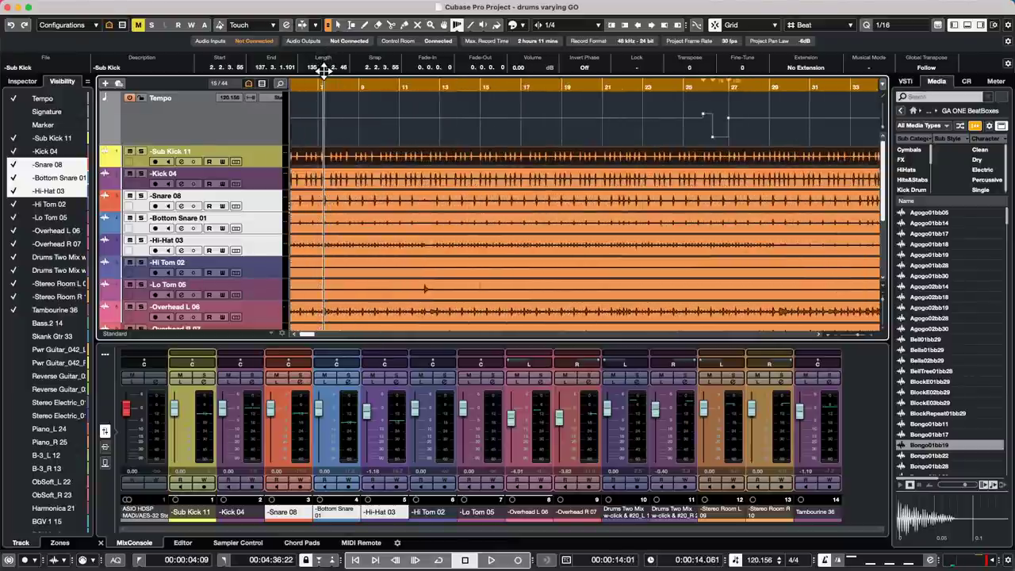
pyautogui.press('1')
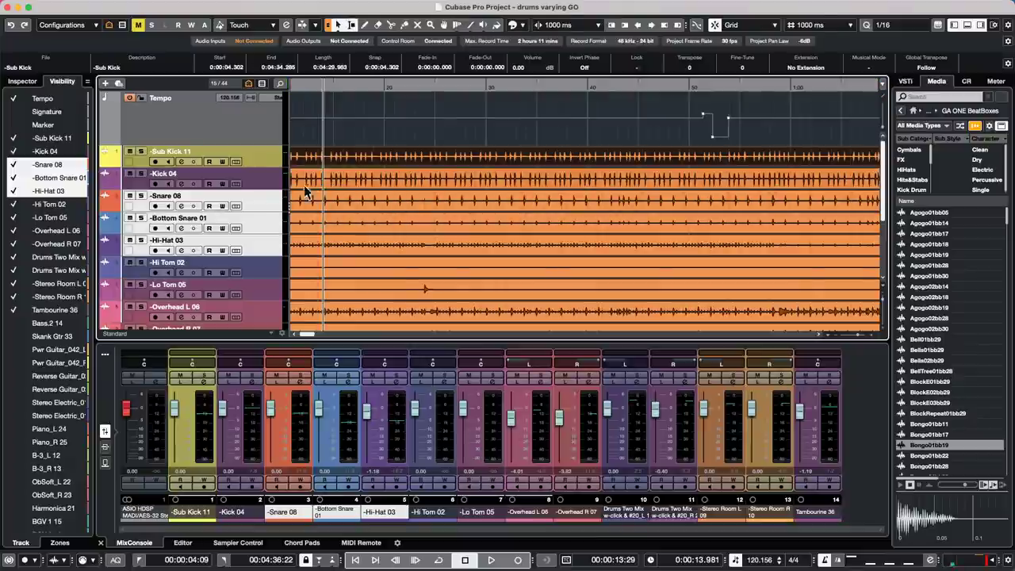
pyautogui.doubleClick(349, 202)
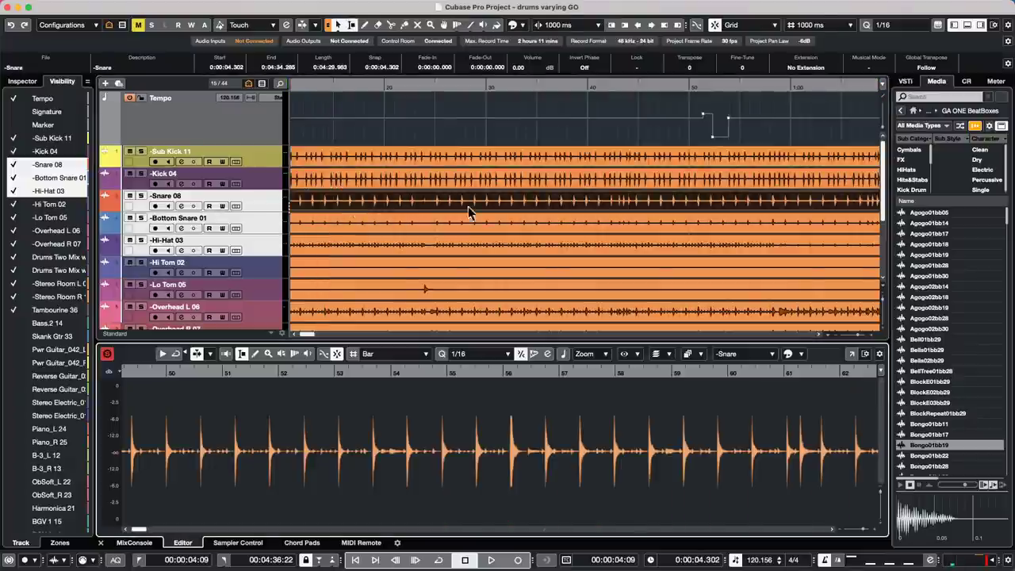
pyautogui.click(22, 81)
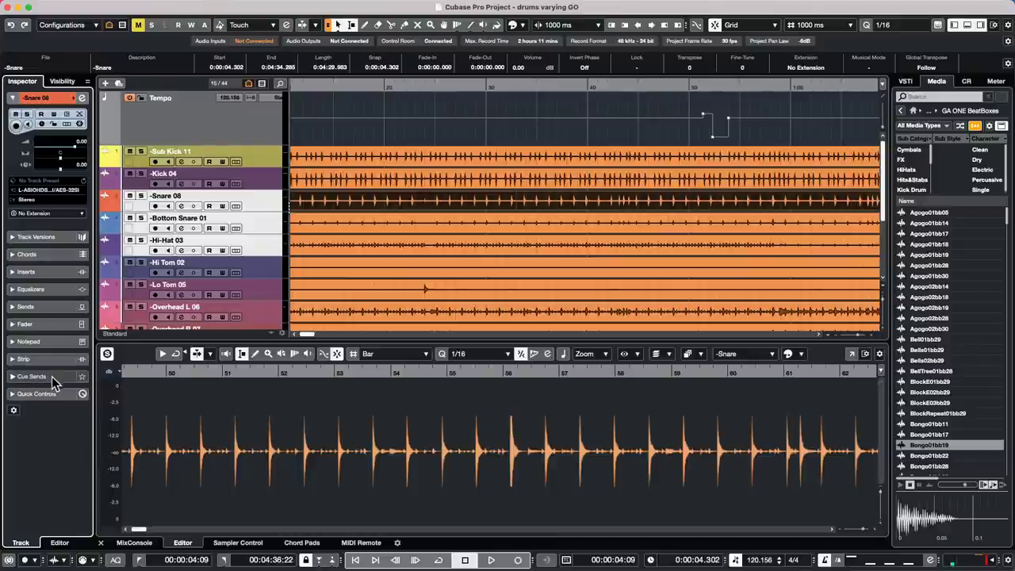
# - Enable Edit Hitpoints at a 10 % threshold on Snare 08 and slice the event at its hitpoints
pyautogui.doubleClick(418, 208)
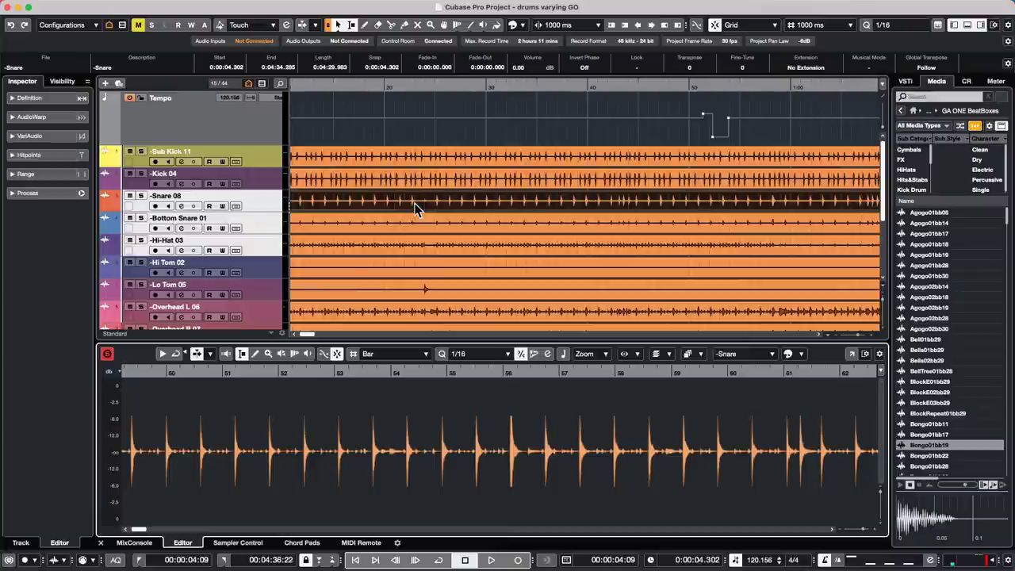
pyautogui.click(35, 156)
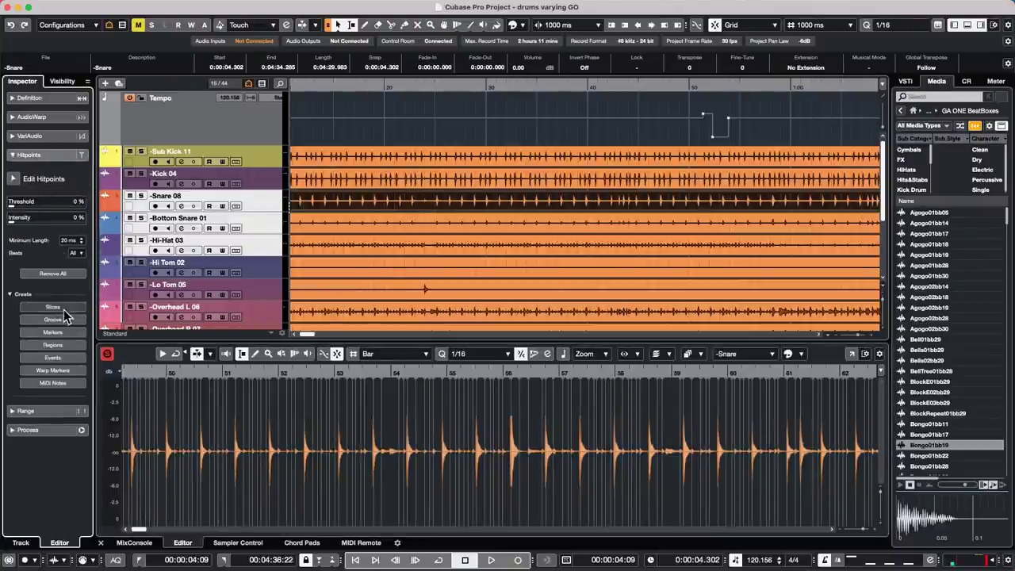
pyautogui.click(13, 179)
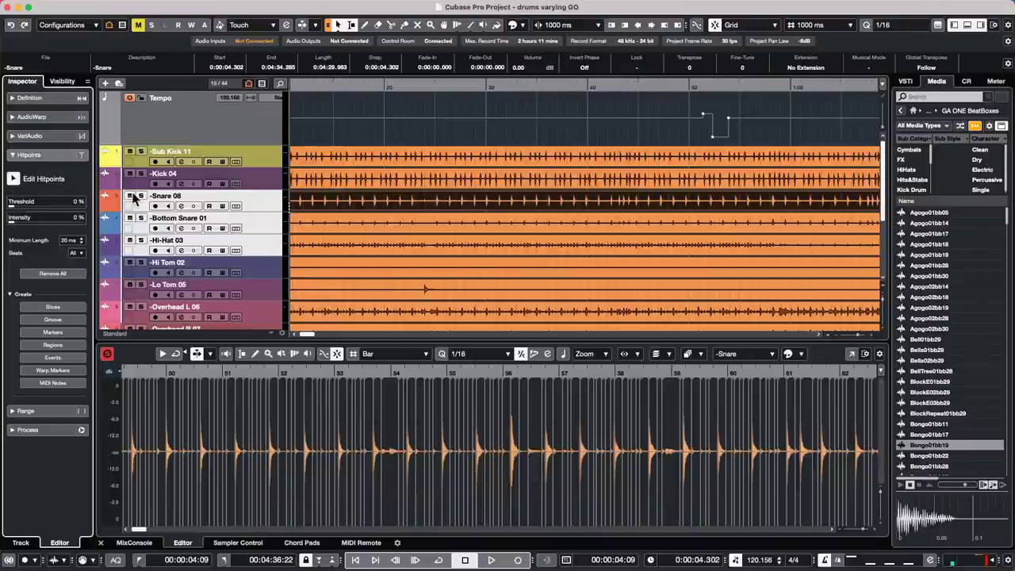
pyautogui.moveTo(13, 206); pyautogui.dragTo(21, 208)
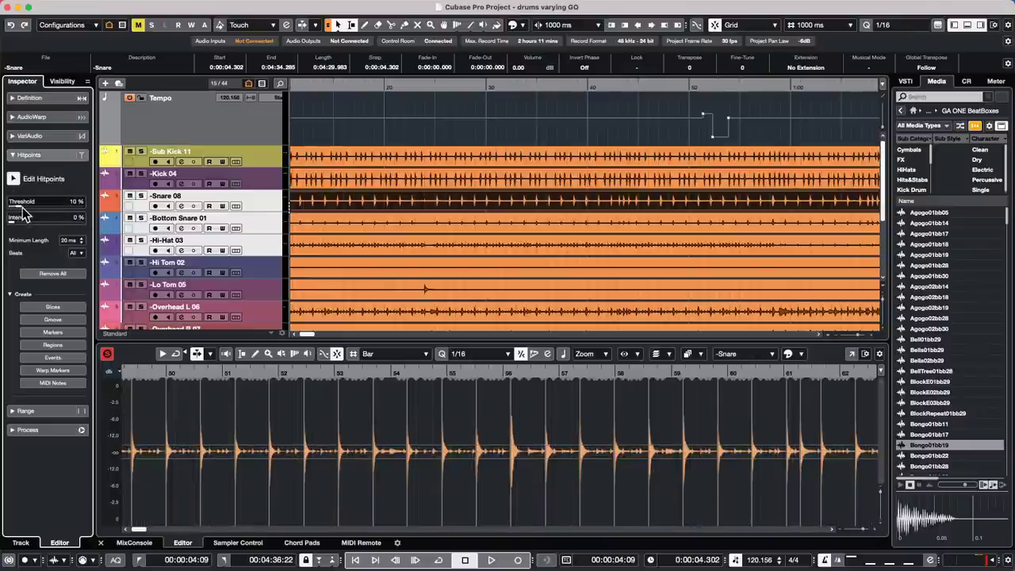
pyautogui.click(52, 307)
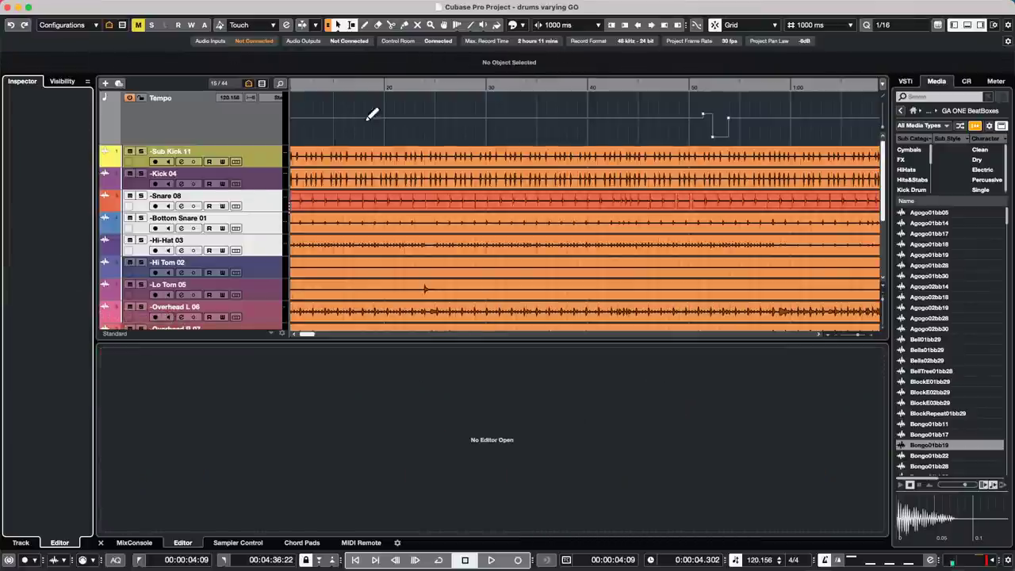
# - Open the sliced Snare 08 event in the lower-zone editor and zoom to view it
pyautogui.click(405, 206)
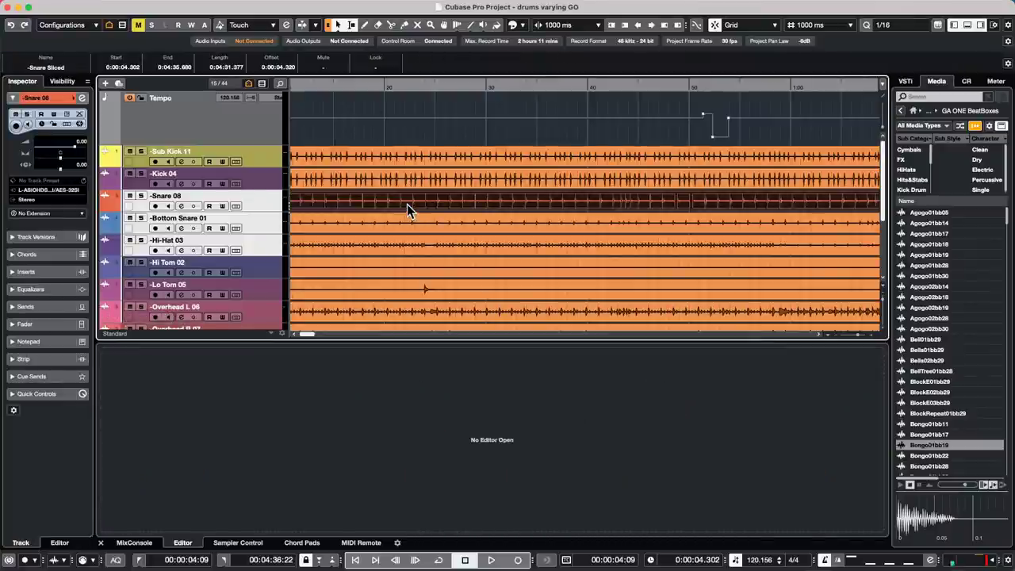
pyautogui.doubleClick(407, 204)
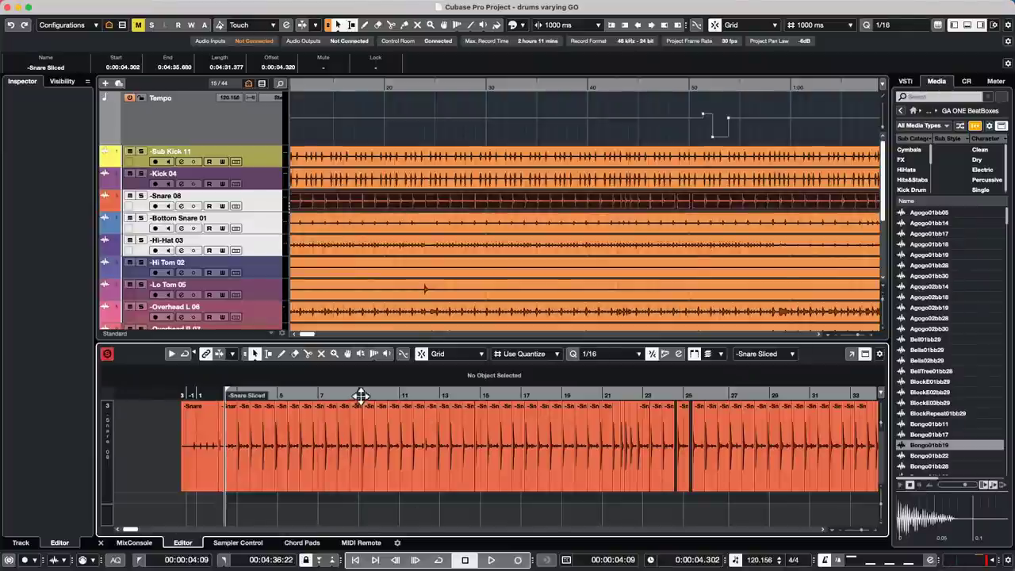
pyautogui.moveTo(350, 395); pyautogui.dragTo(344, 411)
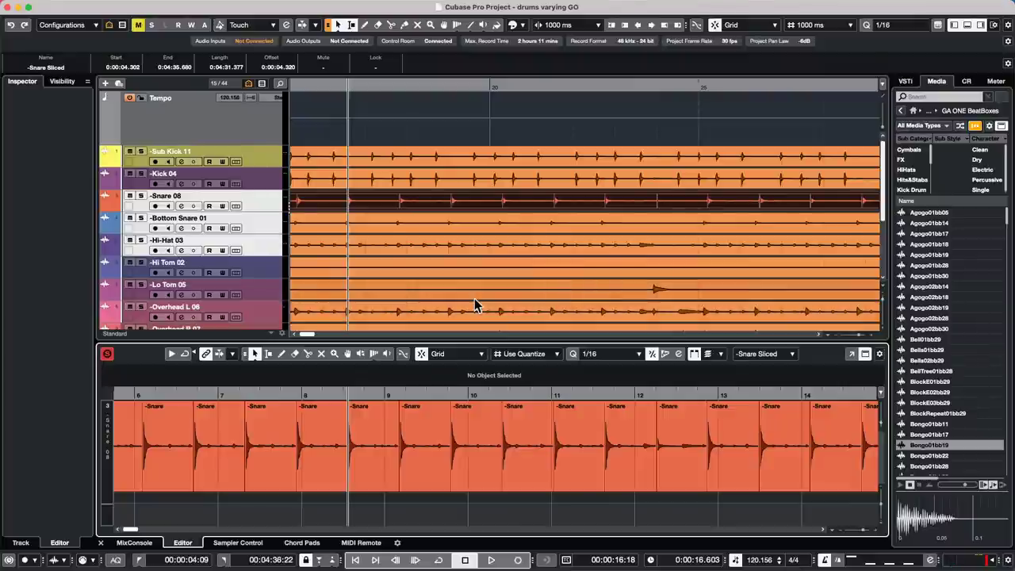
pyautogui.scroll(-6, 473, 301)
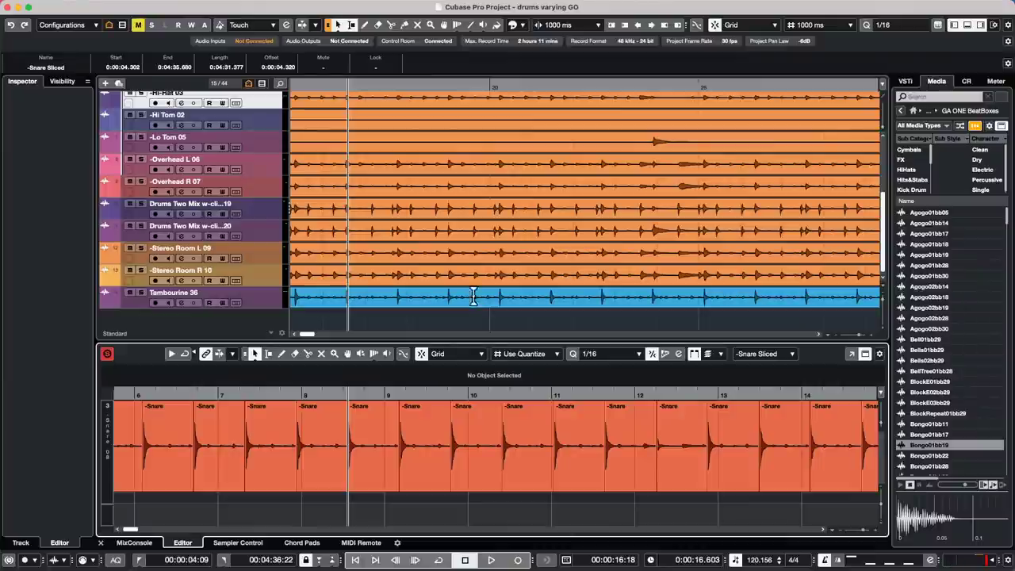
pyautogui.scroll(4, 367, 199)
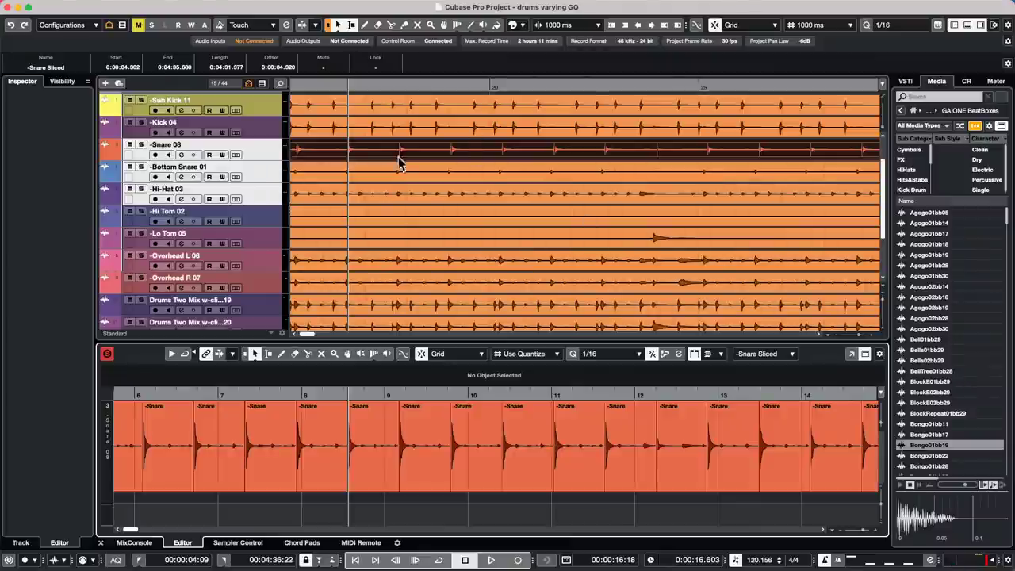
pyautogui.moveTo(400, 90); pyautogui.dragTo(403, 63)
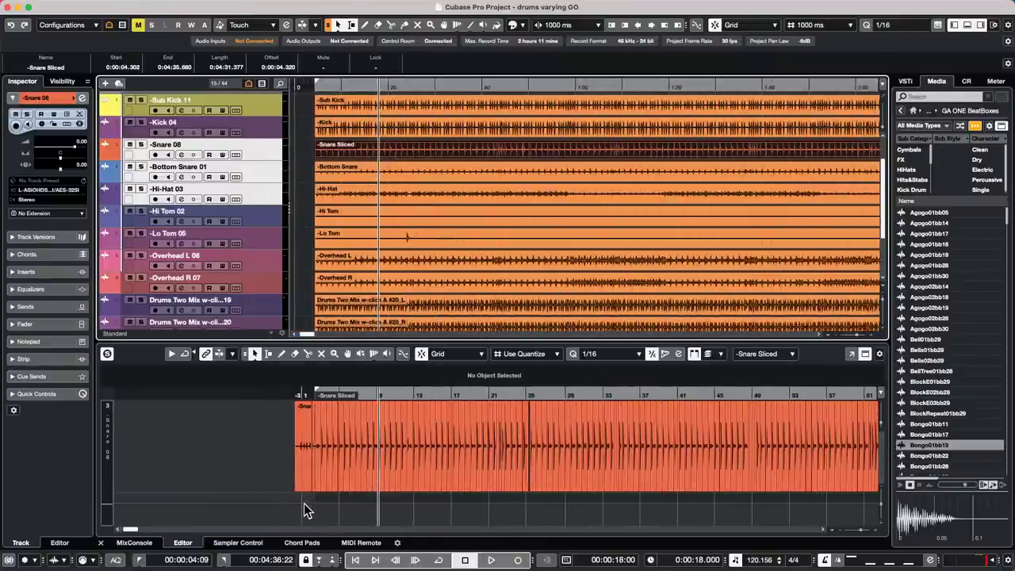
# - Select all the snare slices and quantize them to the 1/16 grid
pyautogui.moveTo(303, 502); pyautogui.dragTo(884, 442)
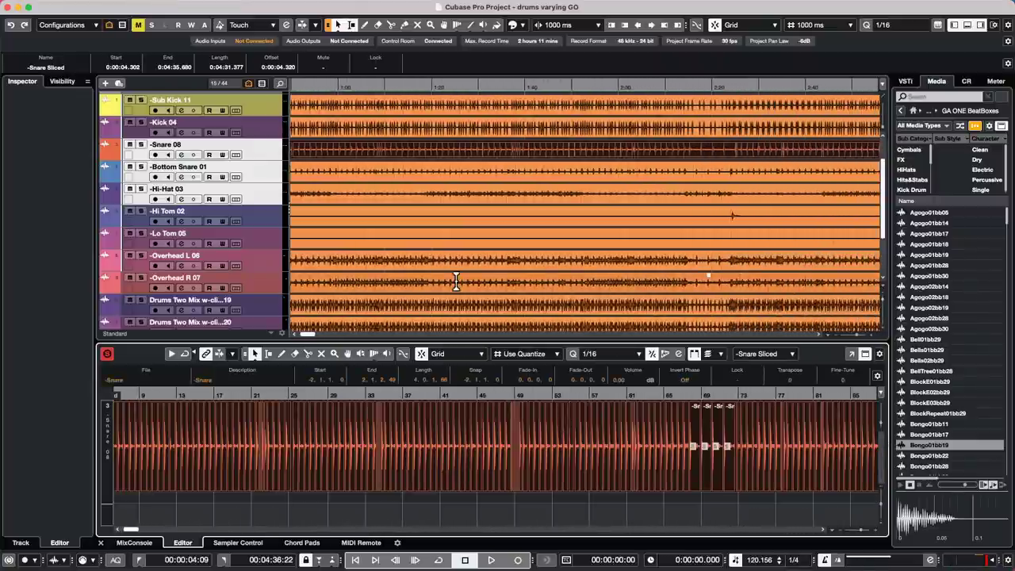
pyautogui.press('x')
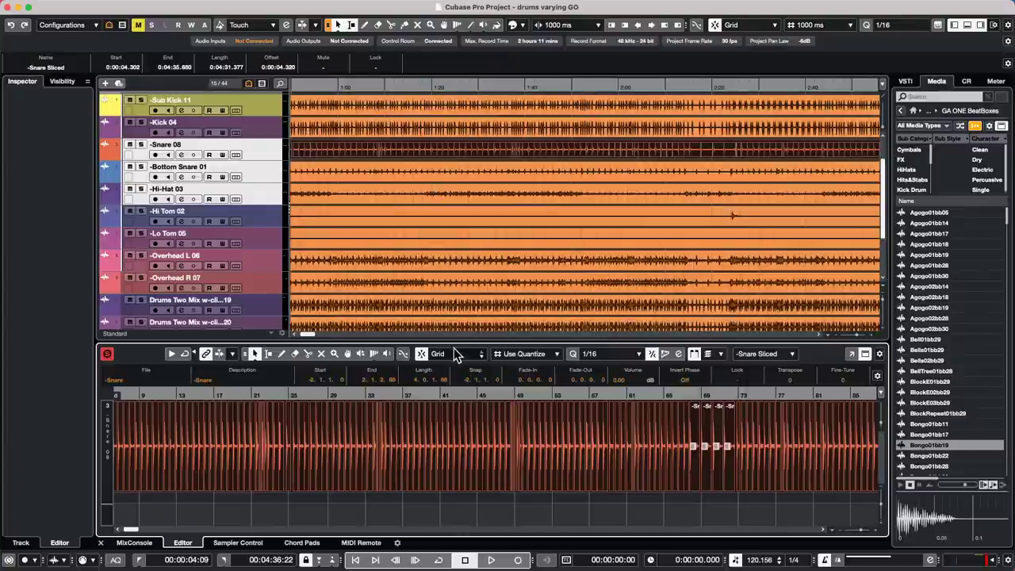
pyautogui.moveTo(333, 399); pyautogui.dragTo(333, 430)
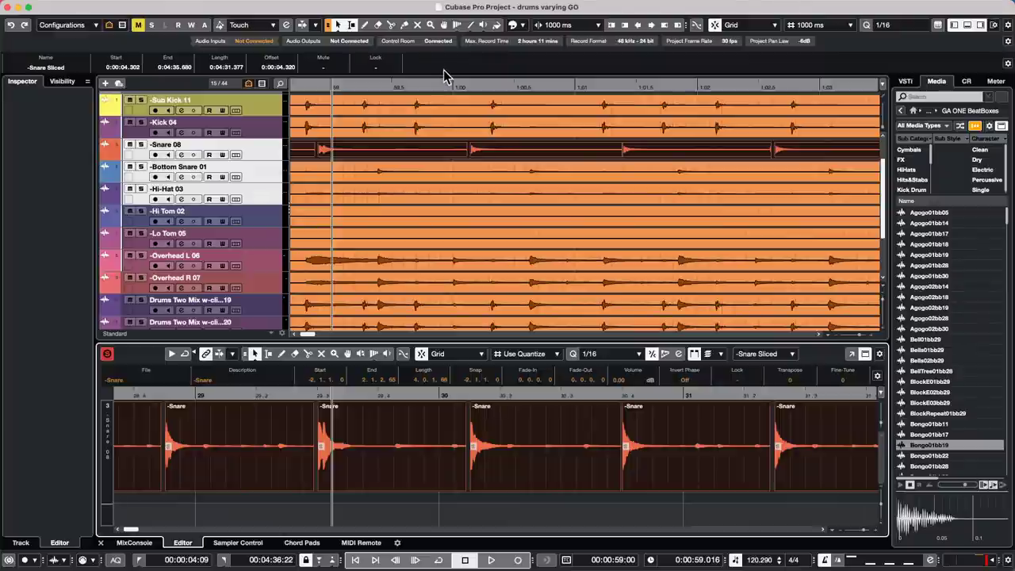
# - Undo the snare quantize, then undo the slicing of the Snare 08 event
pyautogui.click(73, 7)
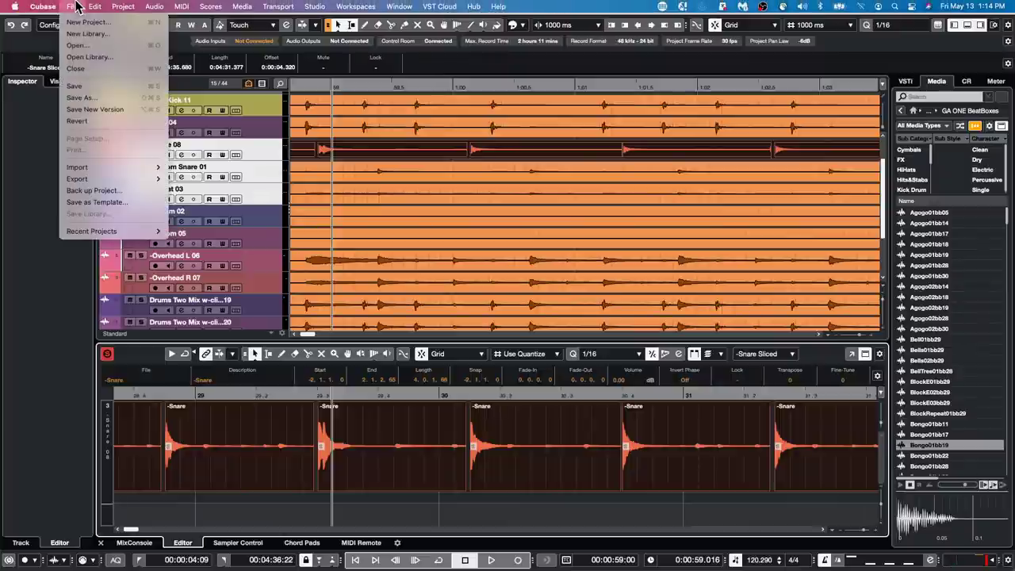
pyautogui.click(76, 7)
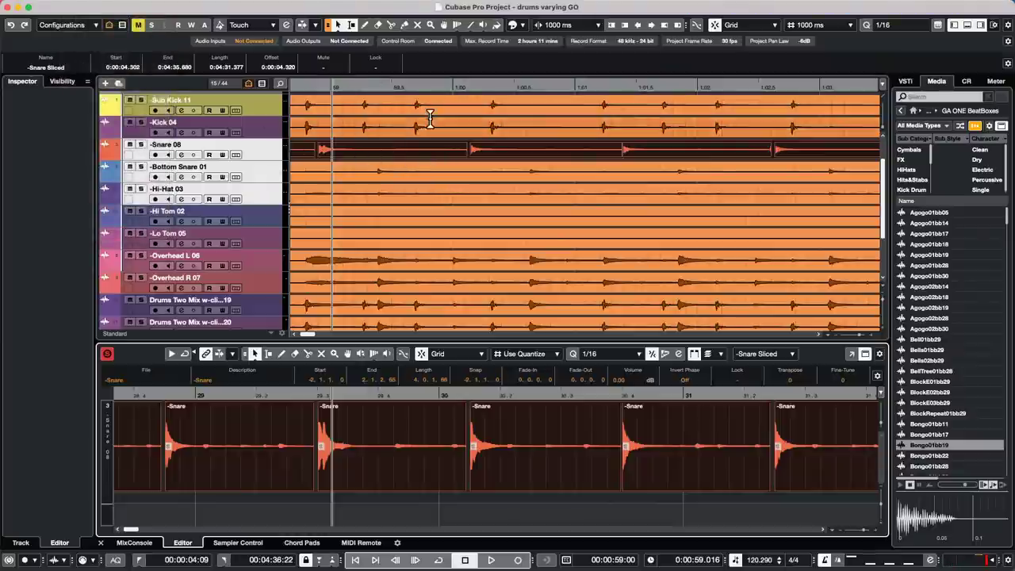
pyautogui.press('super+z')
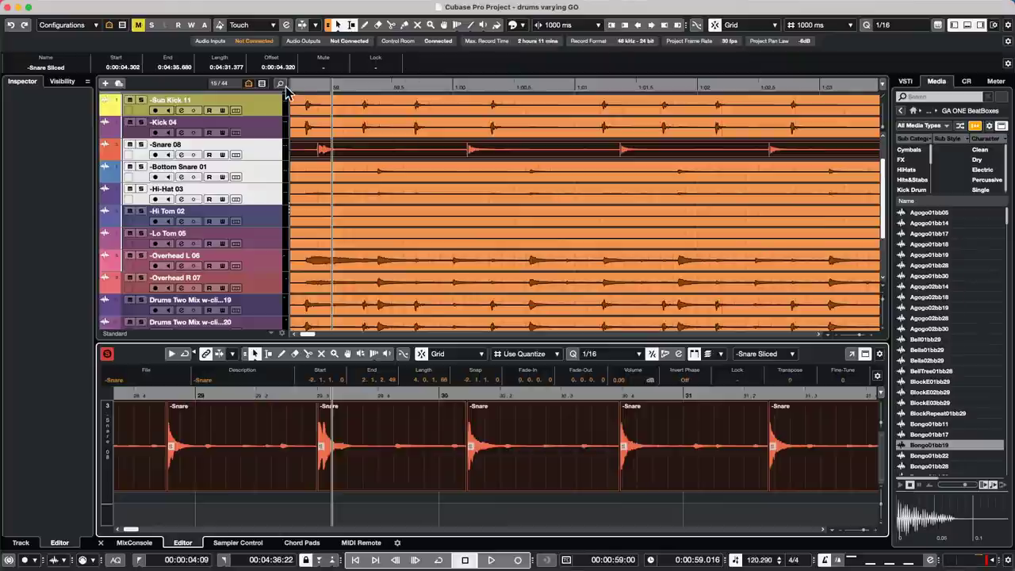
pyautogui.moveTo(344, 83); pyautogui.dragTo(344, 39)
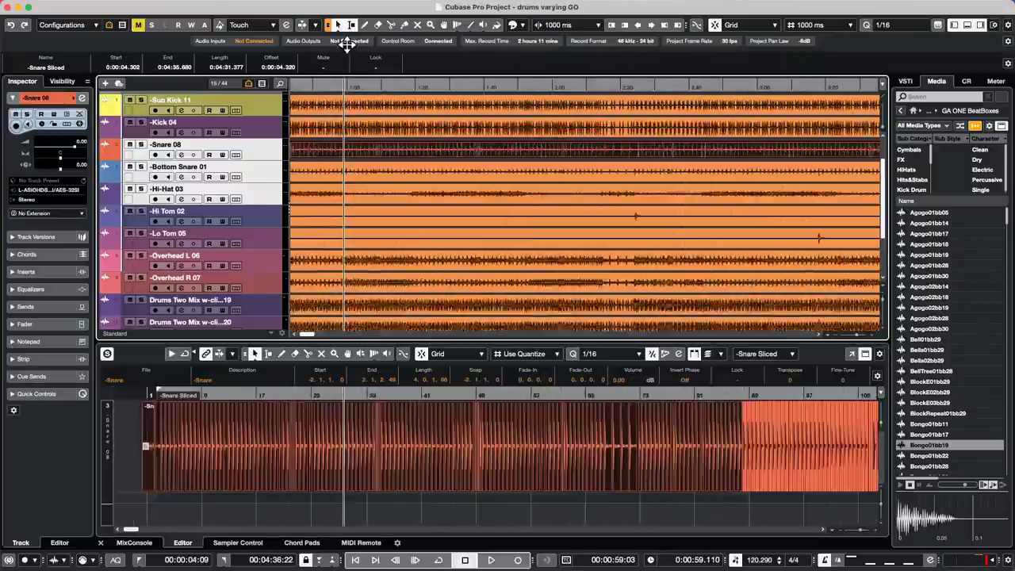
pyautogui.click(309, 86)
pyautogui.press('super+z')
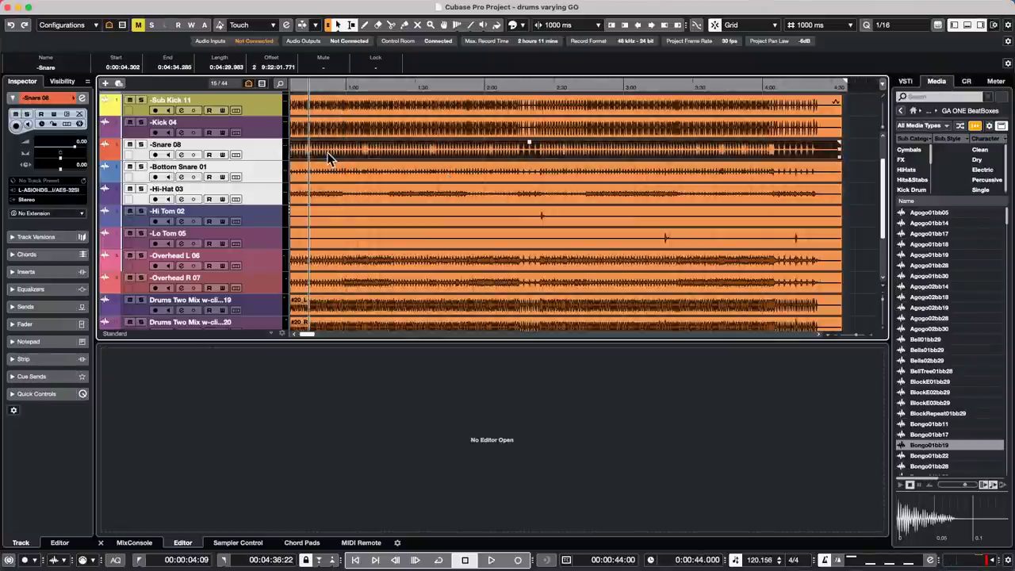
pyautogui.moveTo(321, 85); pyautogui.dragTo(316, 122)
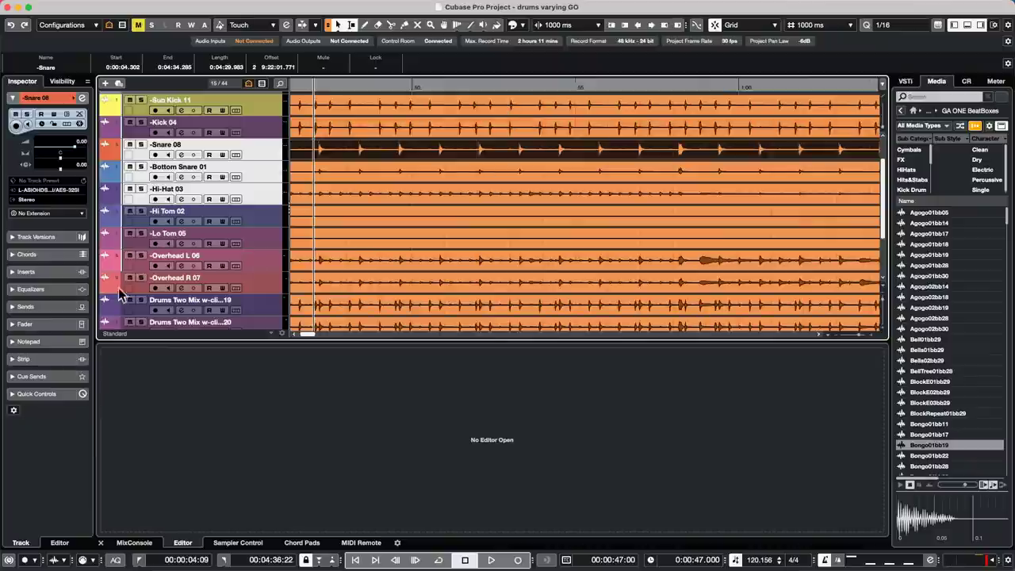
# - Open the Snare event in the Sample Editor, try Create Slices, undo it, and reopen it
pyautogui.doubleClick(515, 150)
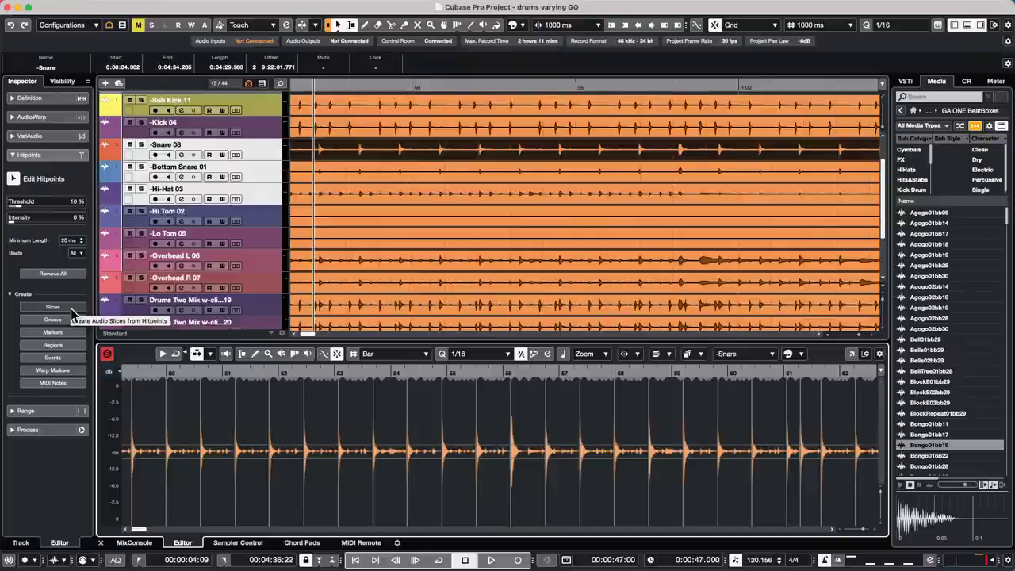
pyautogui.click(71, 308)
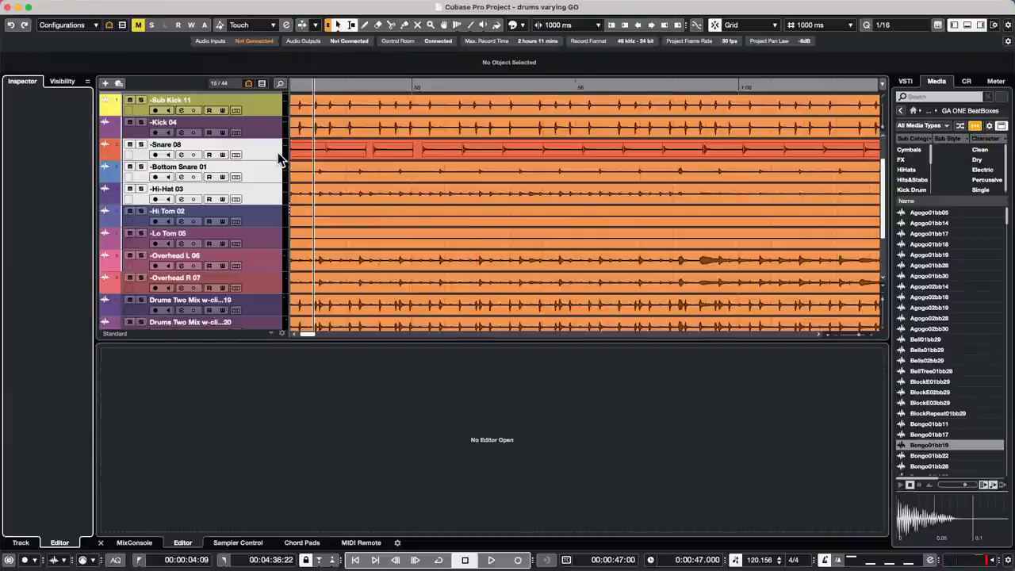
pyautogui.press('super+z')
pyautogui.doubleClick(328, 153)
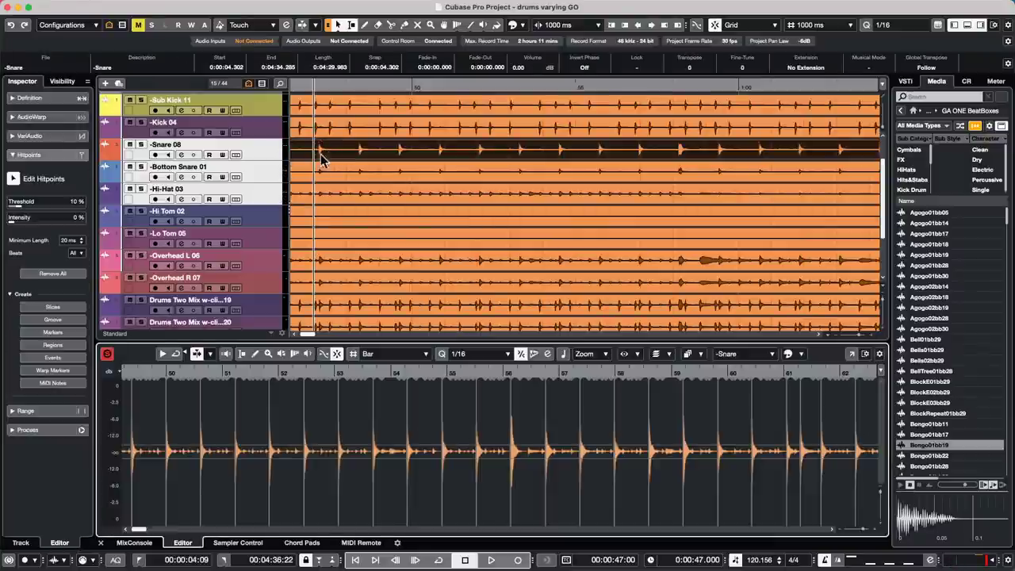
# - Convert the snare hitpoints to MIDI notes on a New MIDI Track and select MIDI 01
pyautogui.click(66, 384)
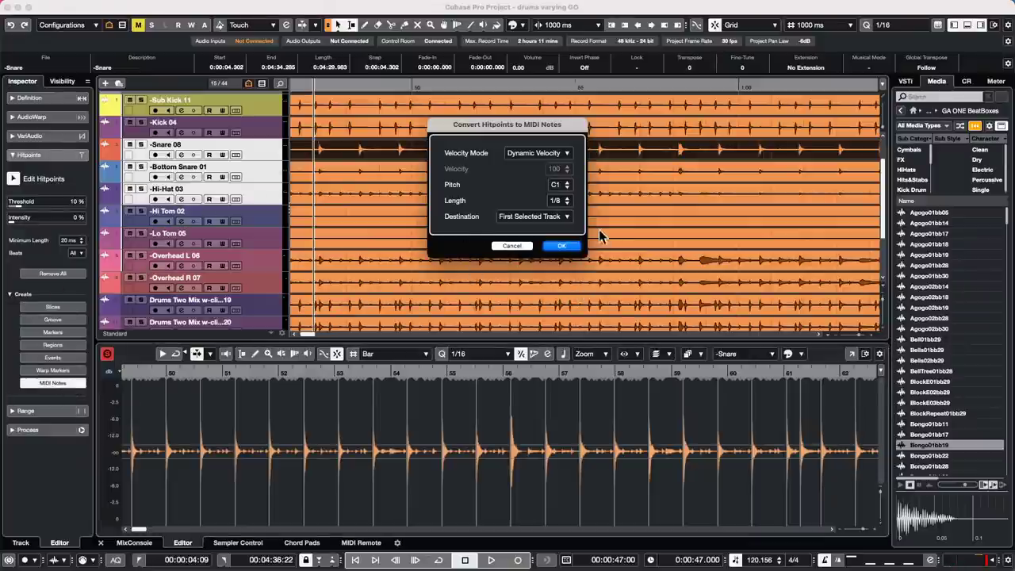
pyautogui.click(535, 216)
pyautogui.click(537, 228)
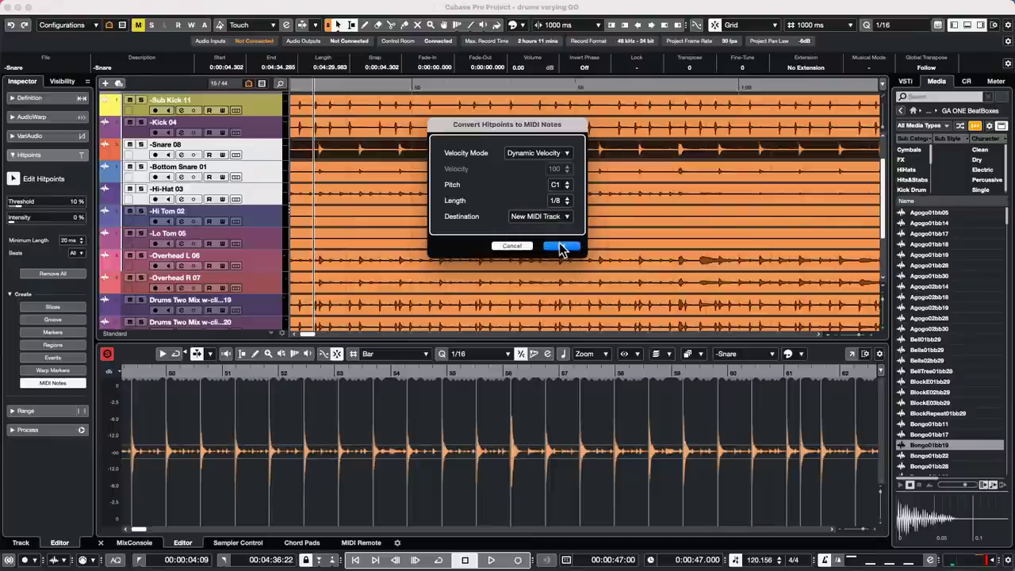
pyautogui.click(562, 245)
pyautogui.scroll(-5, 362, 199)
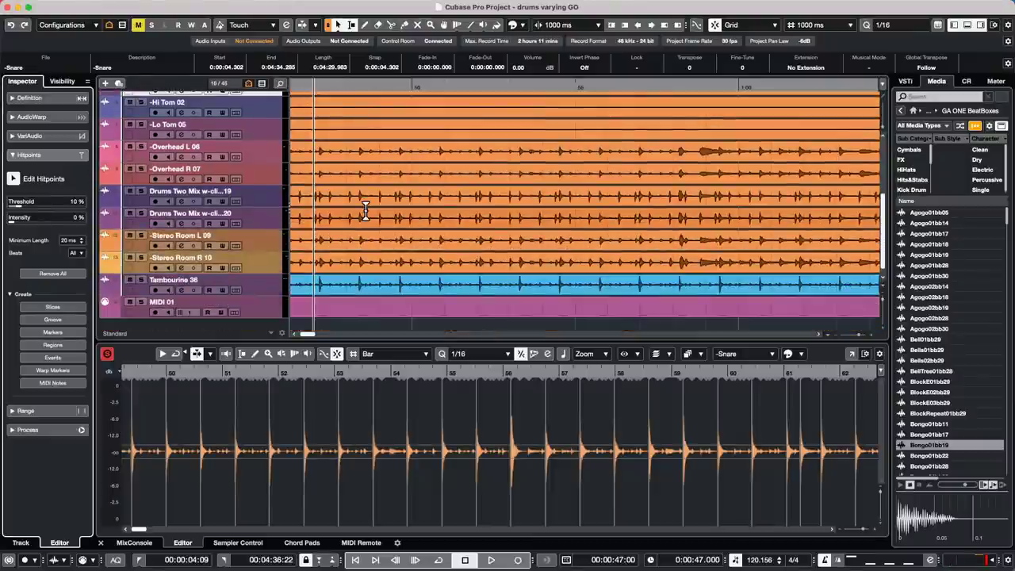
pyautogui.click(266, 304)
pyautogui.scroll(4, 272, 101)
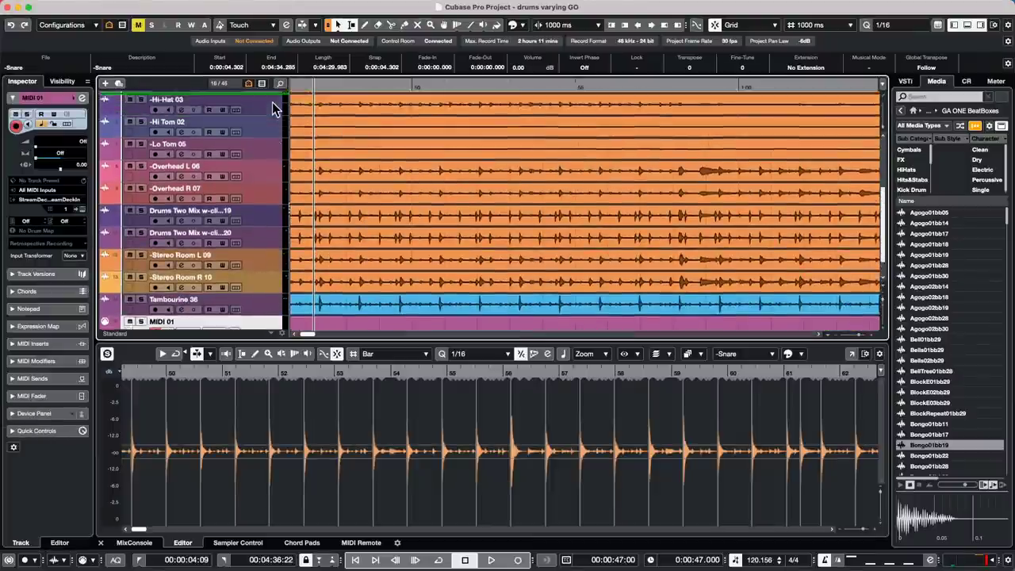
# - Move MIDI 01 directly under Snare 08 and slice the snare event at its hitpoints
pyautogui.moveTo(272, 101); pyautogui.dragTo(261, 170)
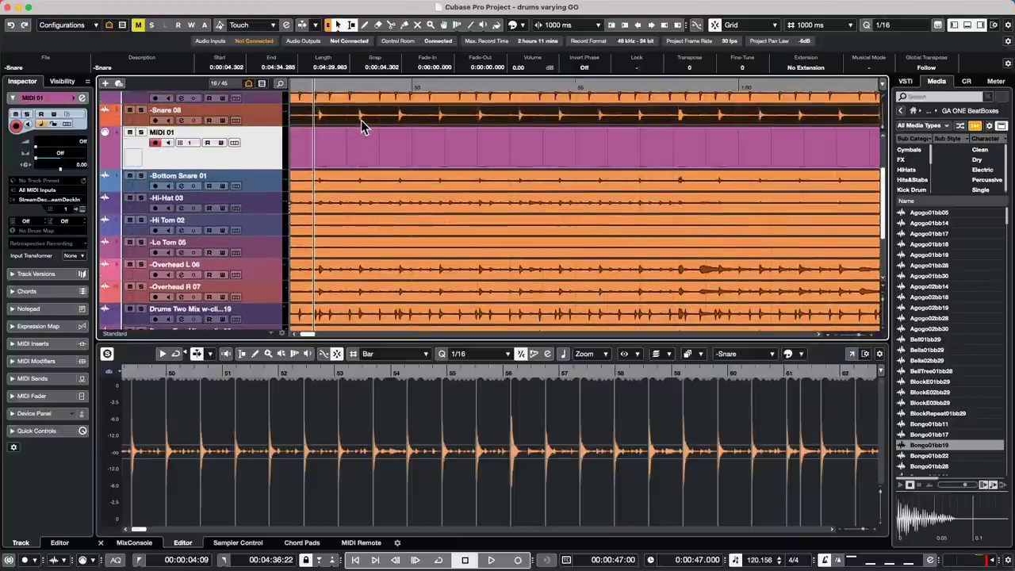
pyautogui.moveTo(361, 127); pyautogui.dragTo(364, 158)
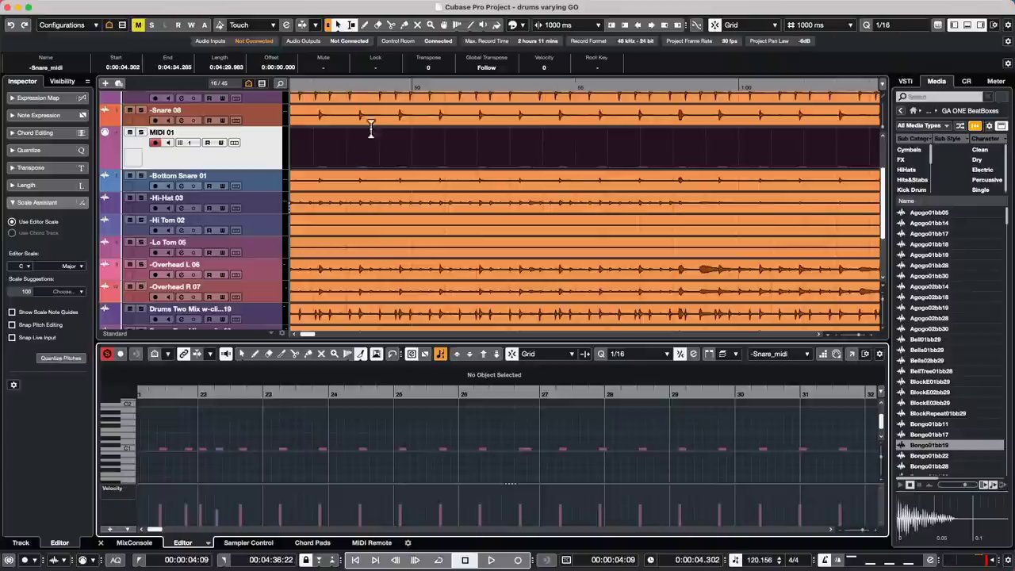
pyautogui.click(375, 121)
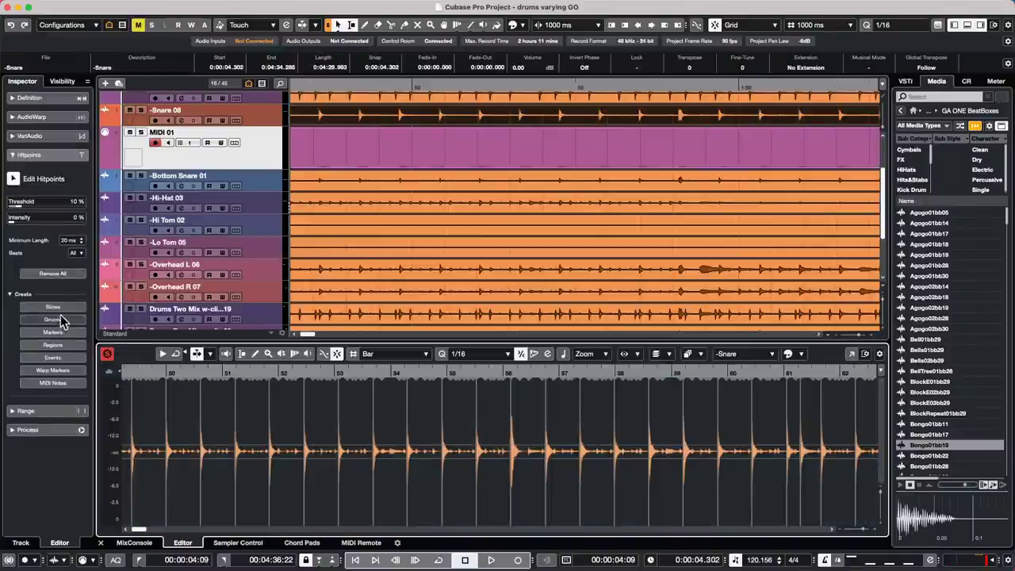
pyautogui.click(57, 308)
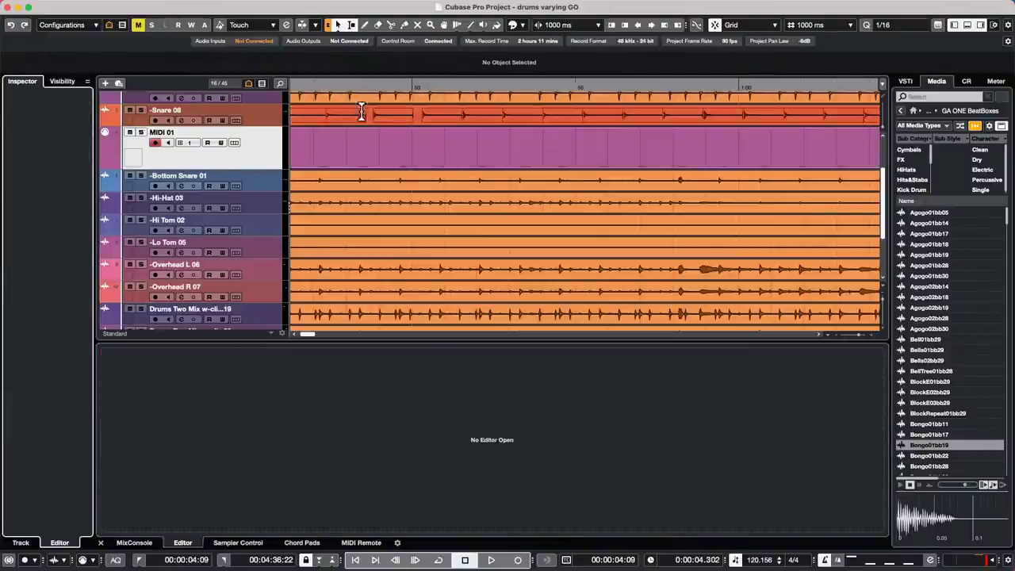
pyautogui.click(357, 157)
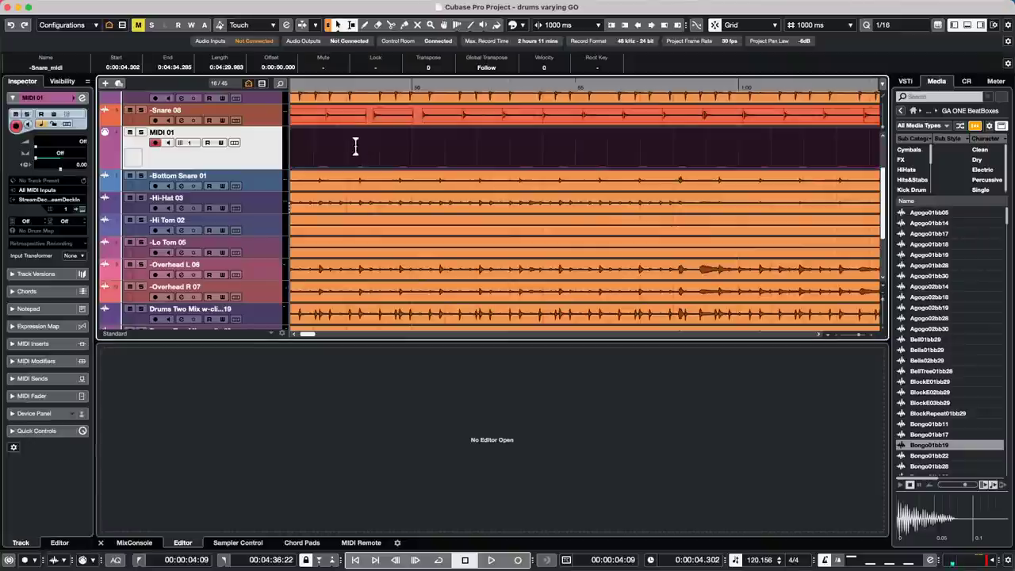
pyautogui.click(368, 122)
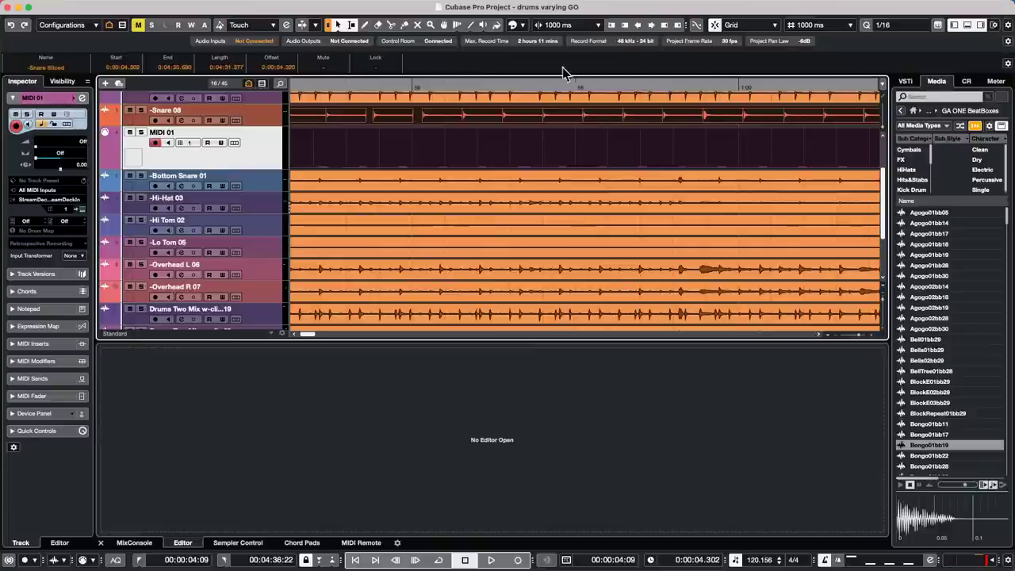
# - Set the Quantize Preset to 1/8 and quantize the snare slices
pyautogui.click(911, 25)
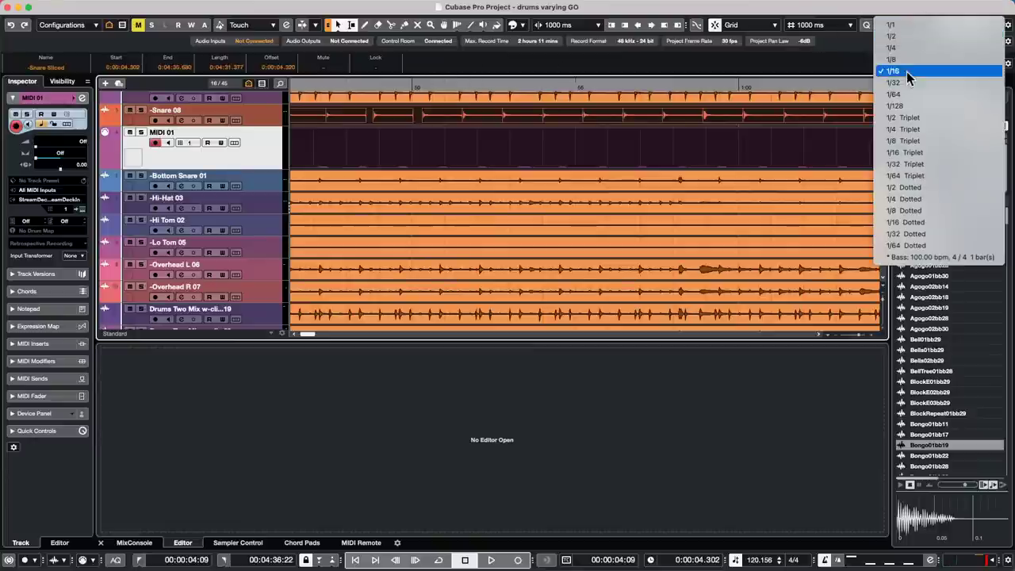
pyautogui.click(911, 60)
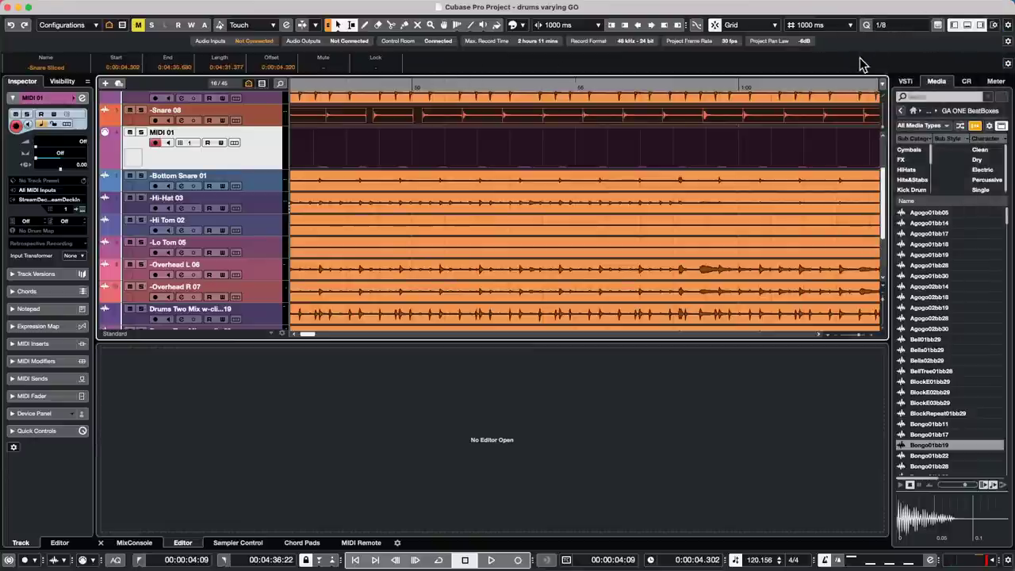
pyautogui.press('q')
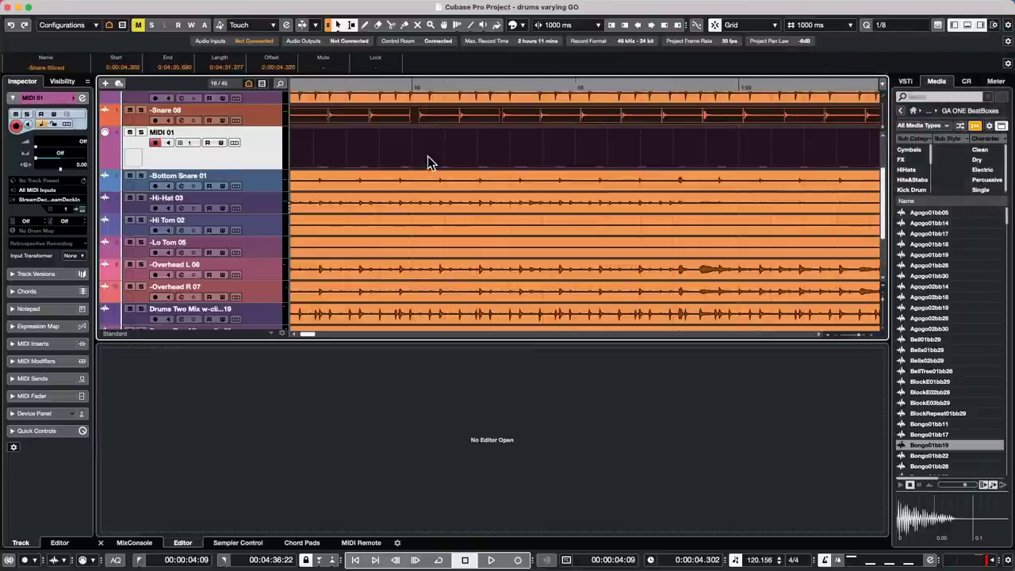
# - Enlarge the MIDI 01 track and open its Snare_midi part in the In-Place Editor
pyautogui.click(401, 162)
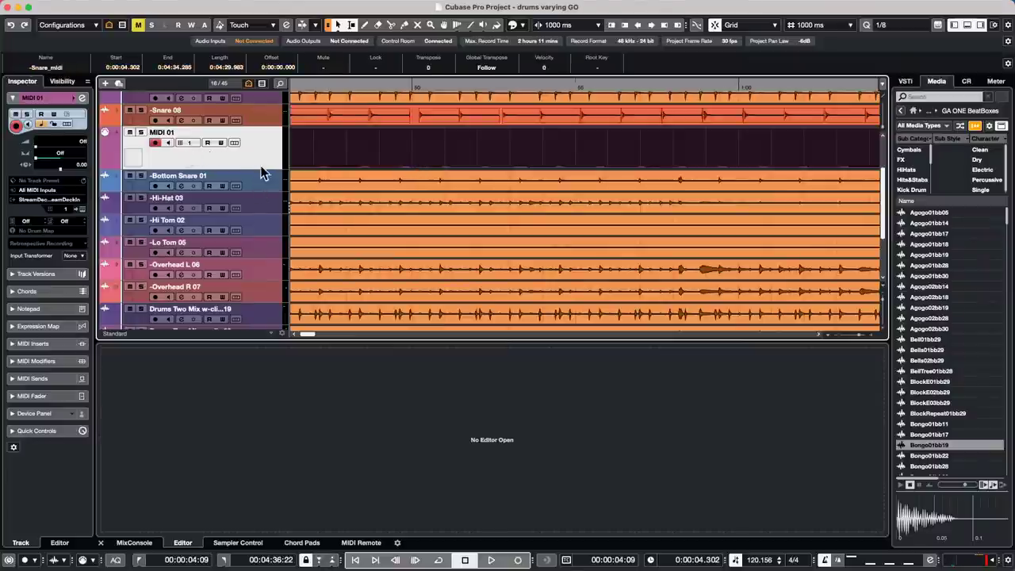
pyautogui.moveTo(259, 169); pyautogui.dragTo(258, 211)
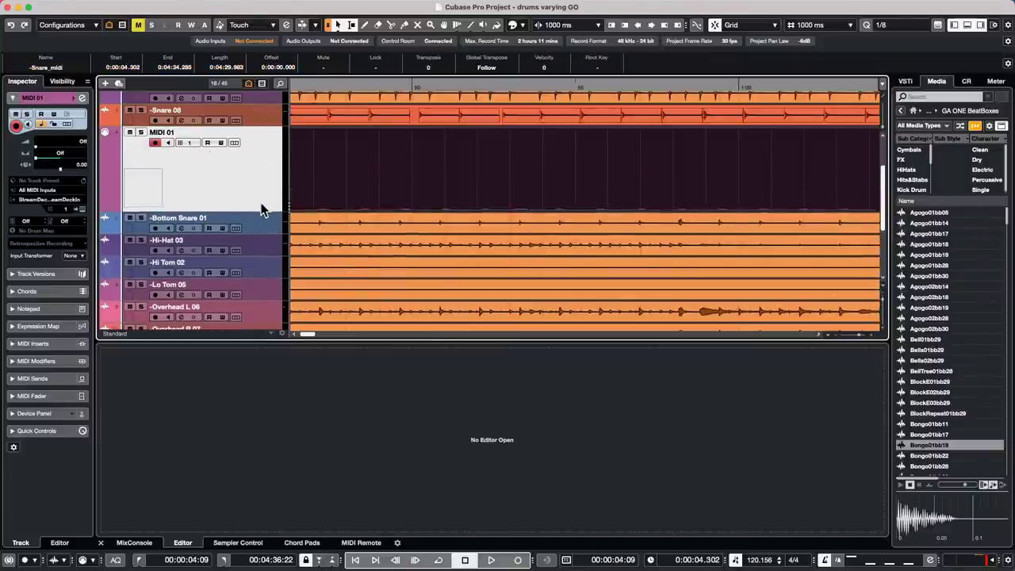
pyautogui.press('shift+super+i')
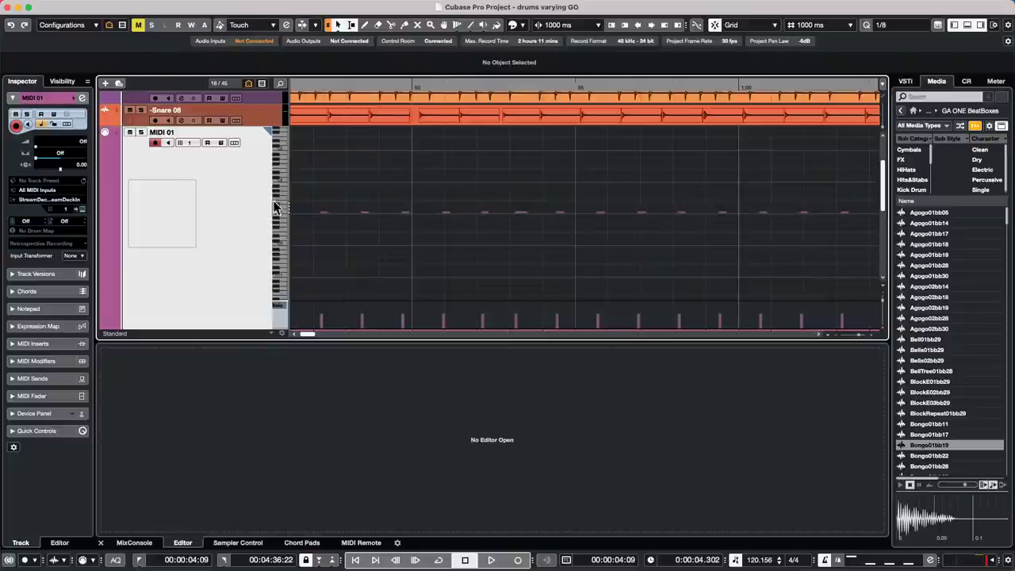
# - Compare quantized and original snare timing around bar 51, then close MIDI 01's In-Place Editor
pyautogui.click(474, 278)
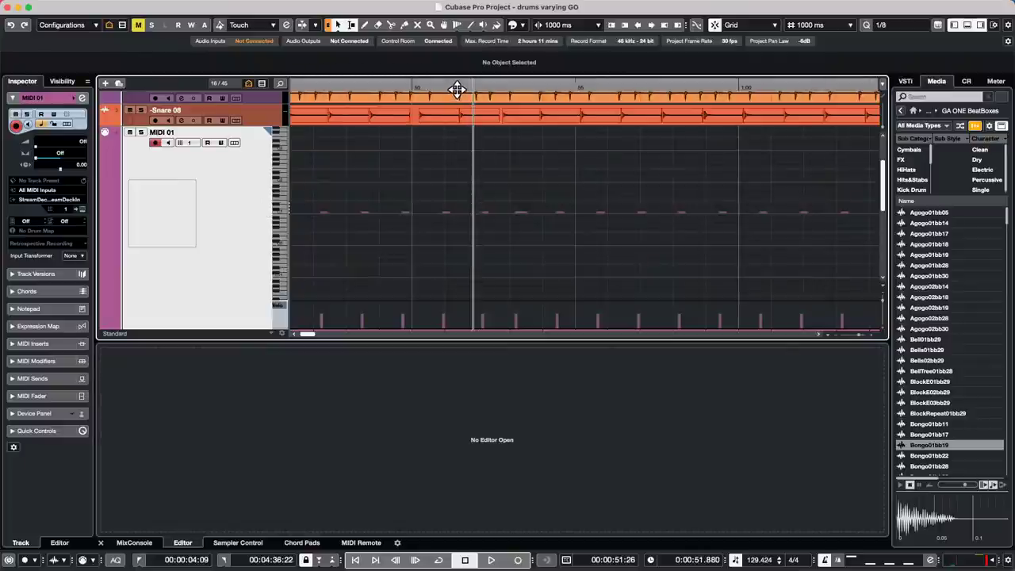
pyautogui.moveTo(456, 89); pyautogui.dragTo(459, 131)
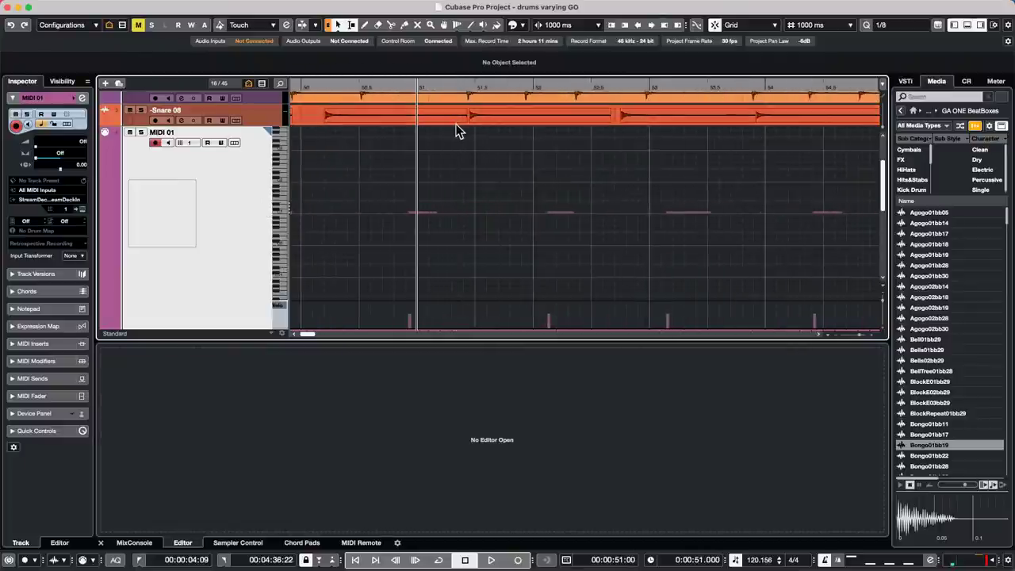
pyautogui.press('super+z')
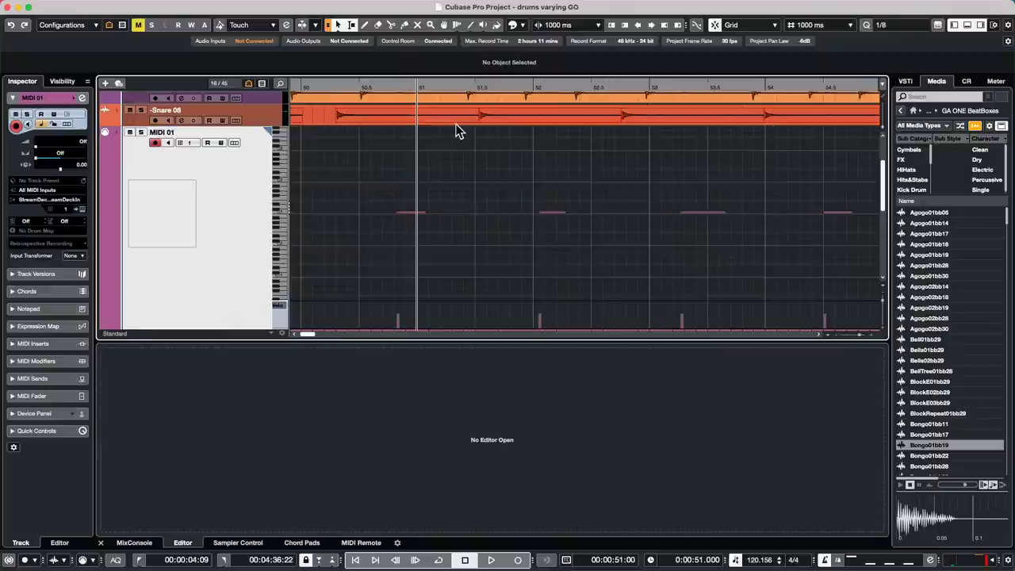
pyautogui.press('super+shift+z')
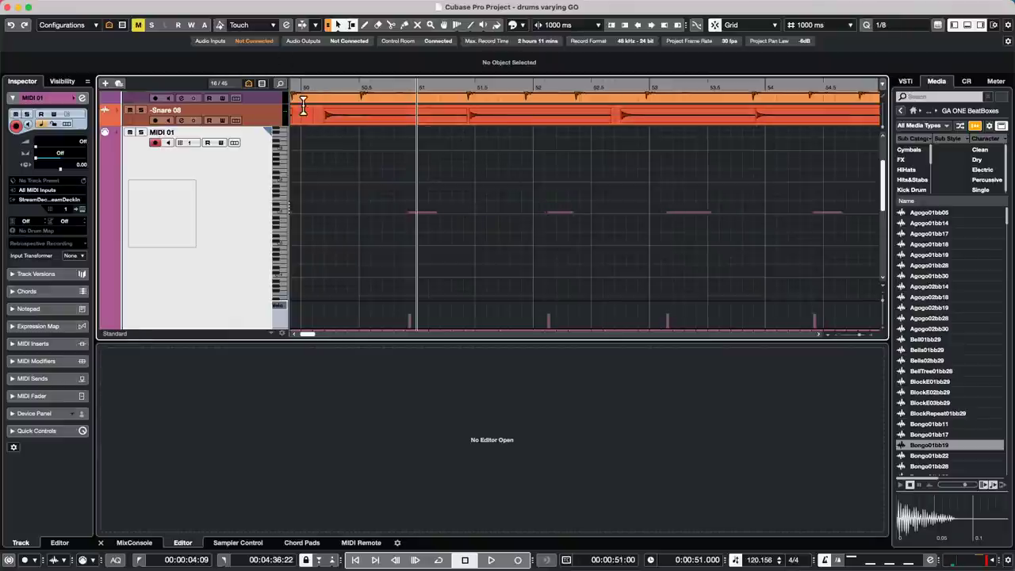
pyautogui.scroll(-1, 243, 289)
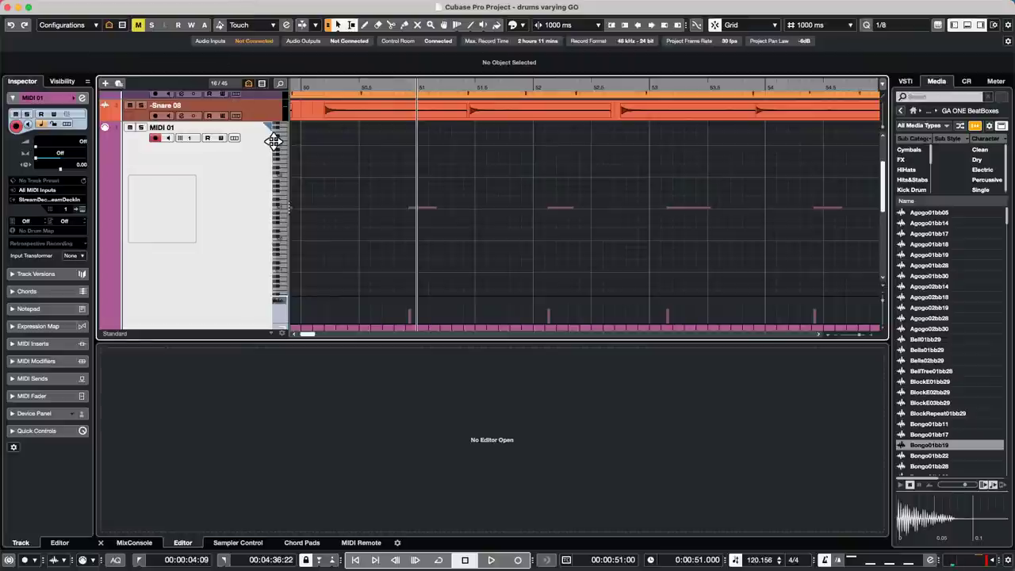
pyautogui.press('super+shift+i')
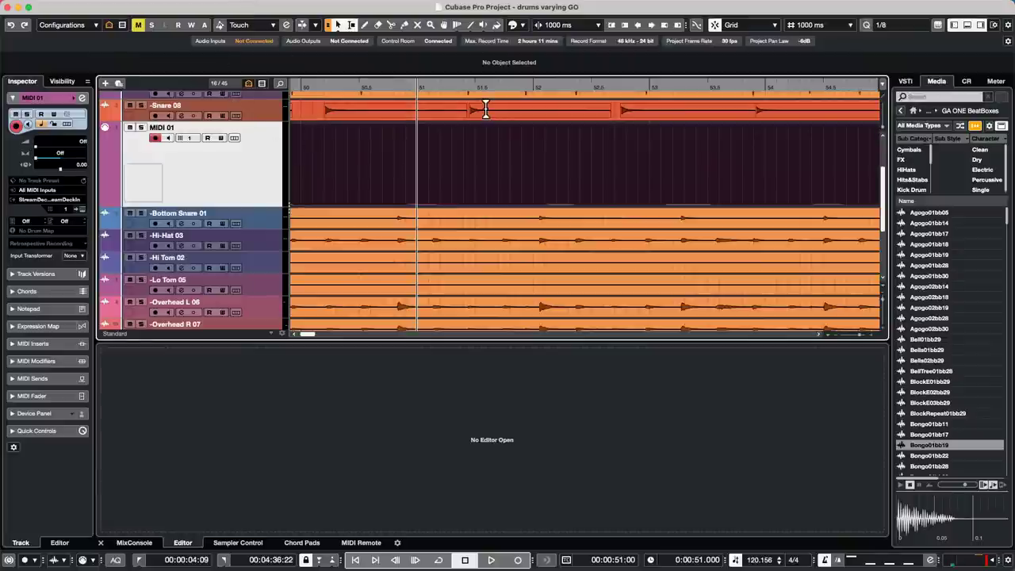
pyautogui.click(486, 108)
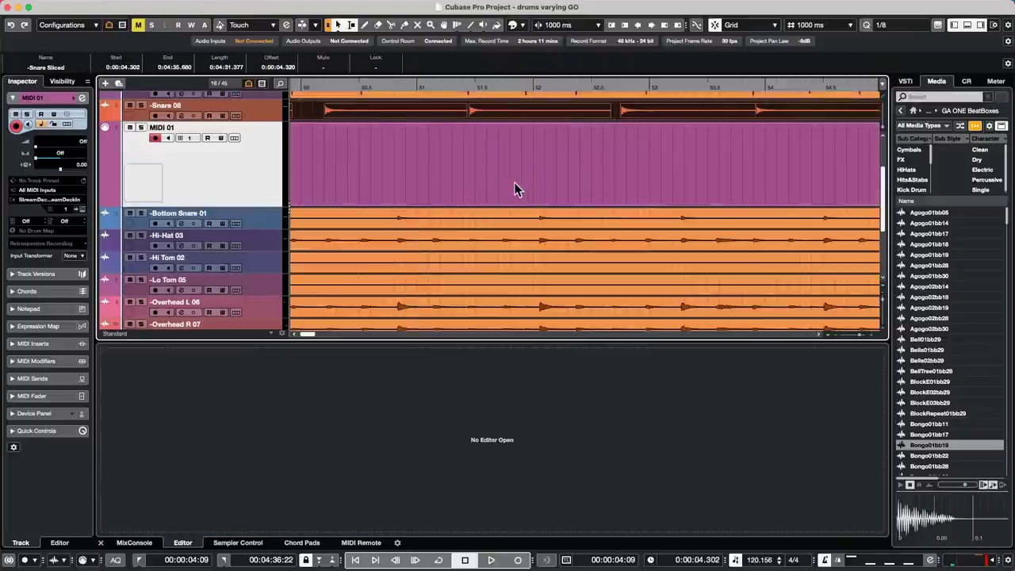
# - Zoom out from the ruler until the full four-minute drum arrangement is visible
pyautogui.moveTo(396, 89); pyautogui.dragTo(404, 33)
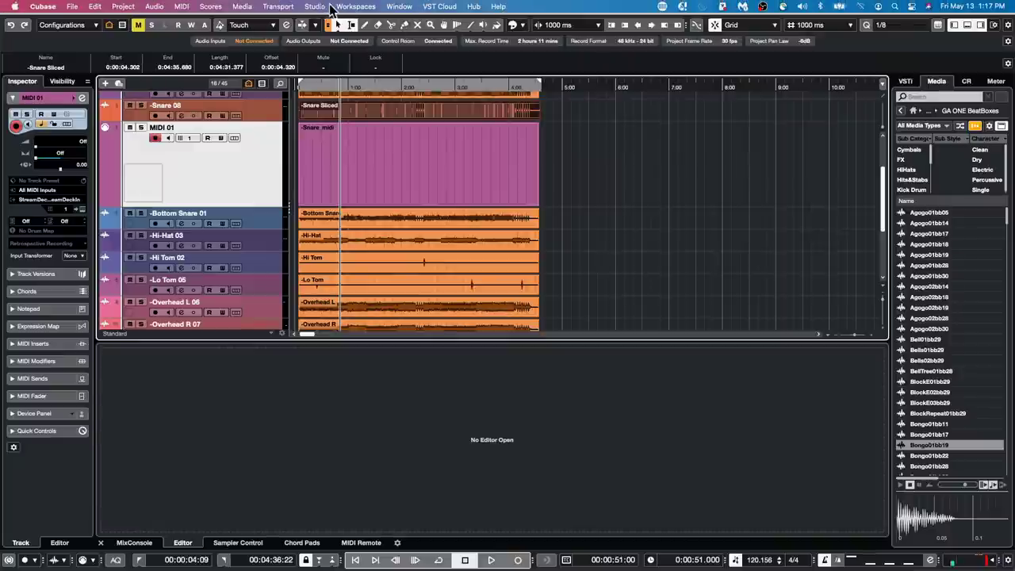
pyautogui.click(329, 7)
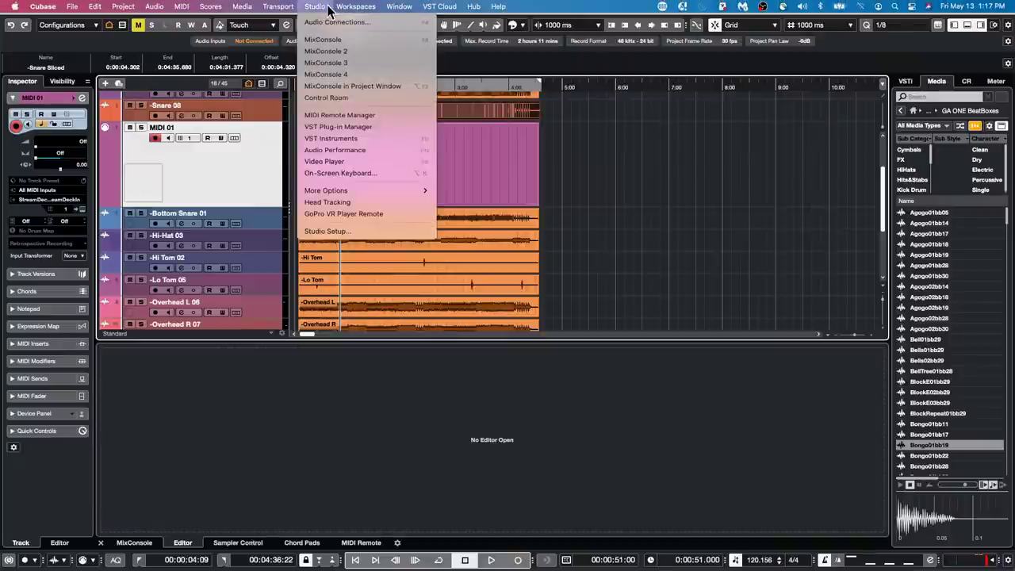
pyautogui.click(327, 231)
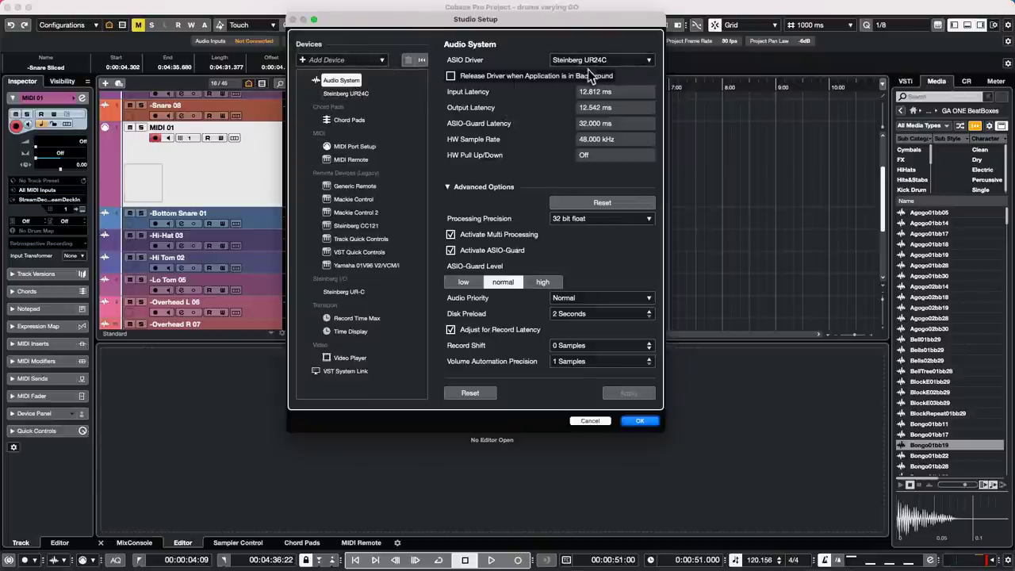
pyautogui.click(607, 60)
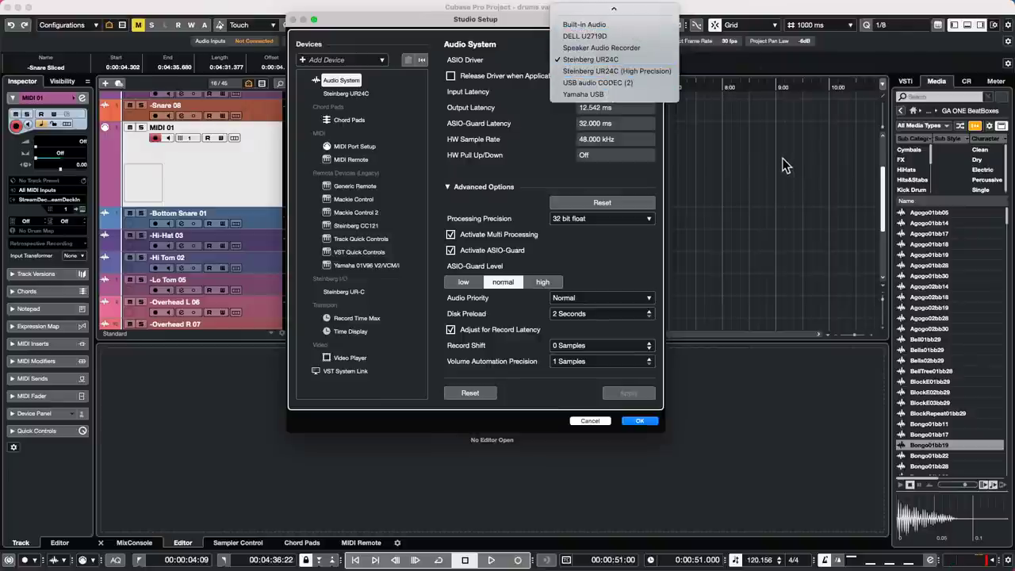
pyautogui.click(704, 115)
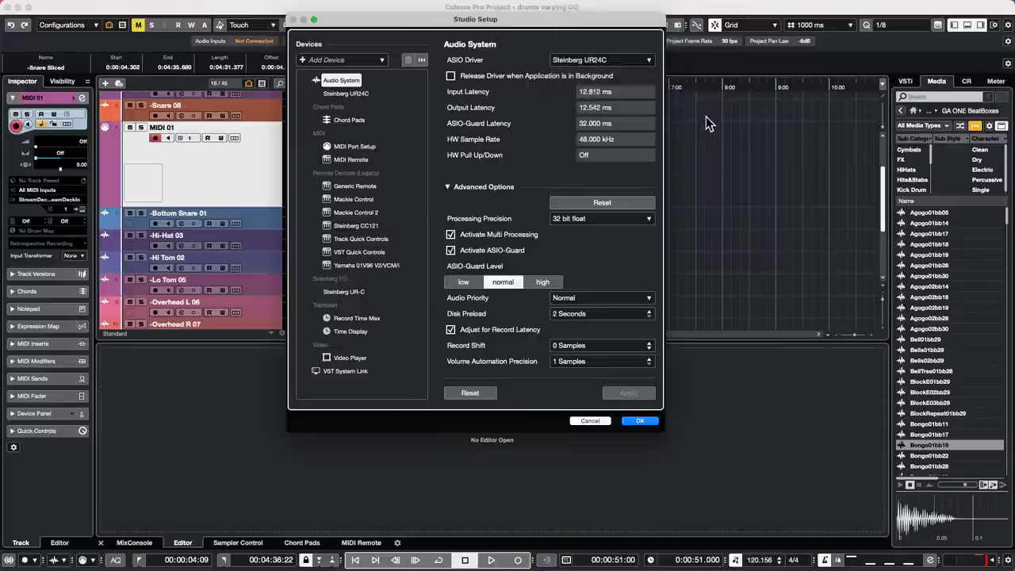
pyautogui.click(348, 93)
pyautogui.click(508, 61)
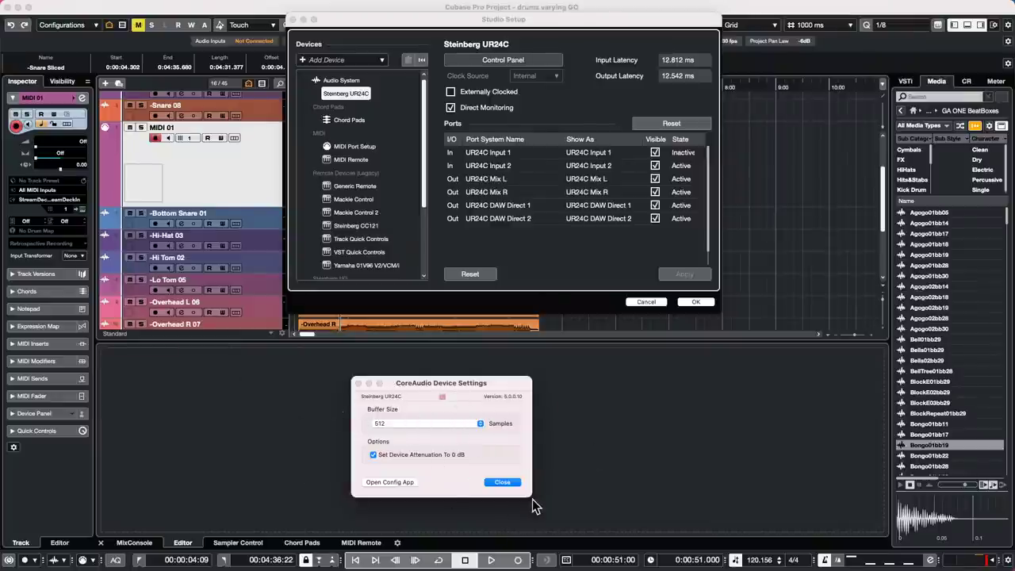
pyautogui.click(501, 480)
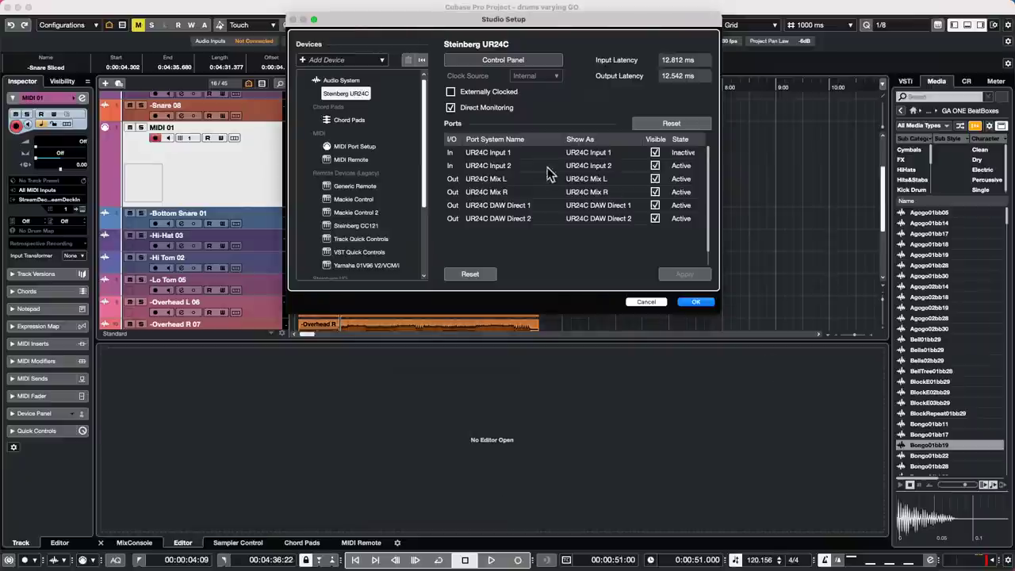
pyautogui.click(647, 303)
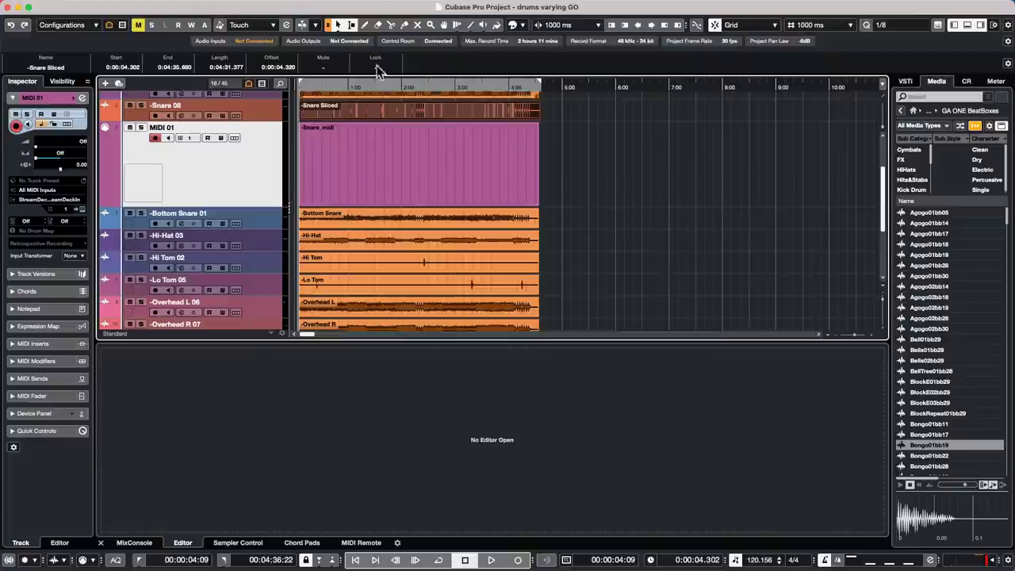
pyautogui.click(345, 6)
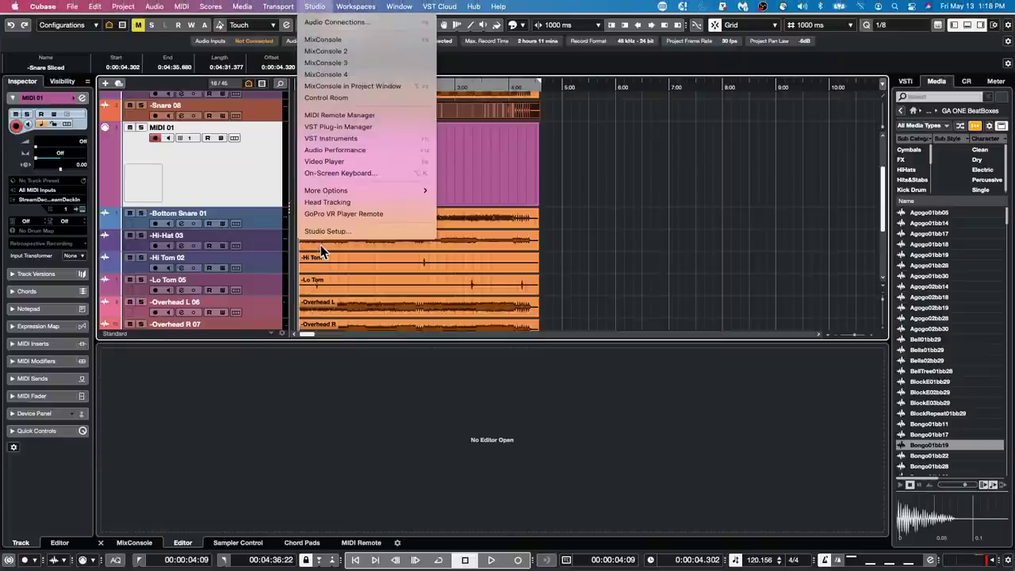
pyautogui.click(361, 232)
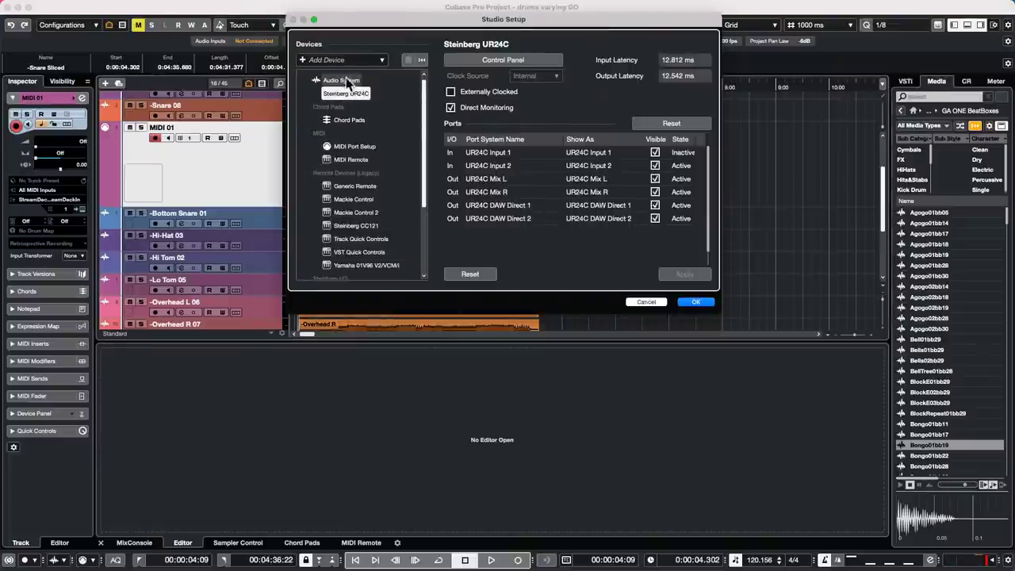
pyautogui.click(339, 80)
pyautogui.click(658, 59)
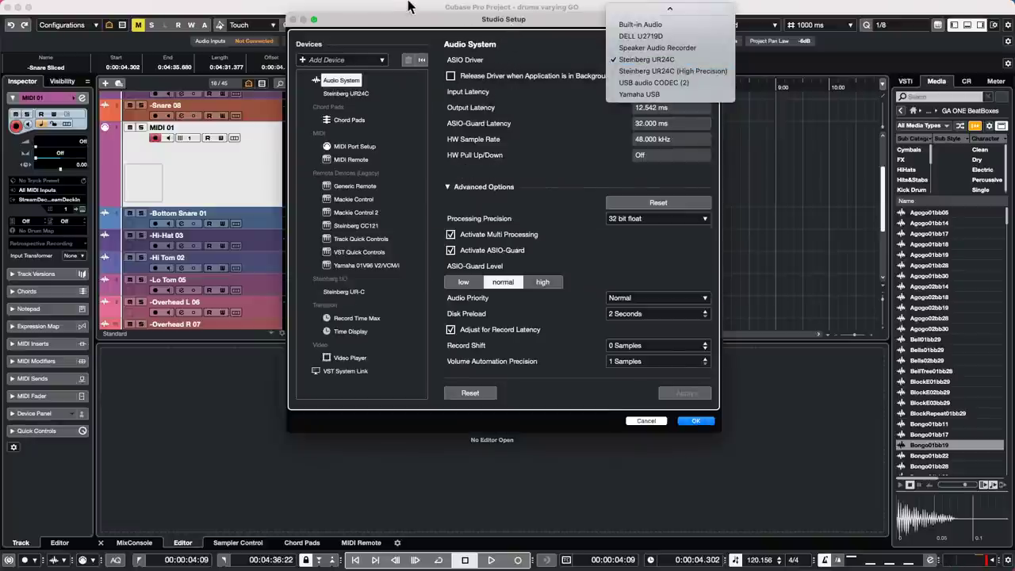
pyautogui.click(647, 62)
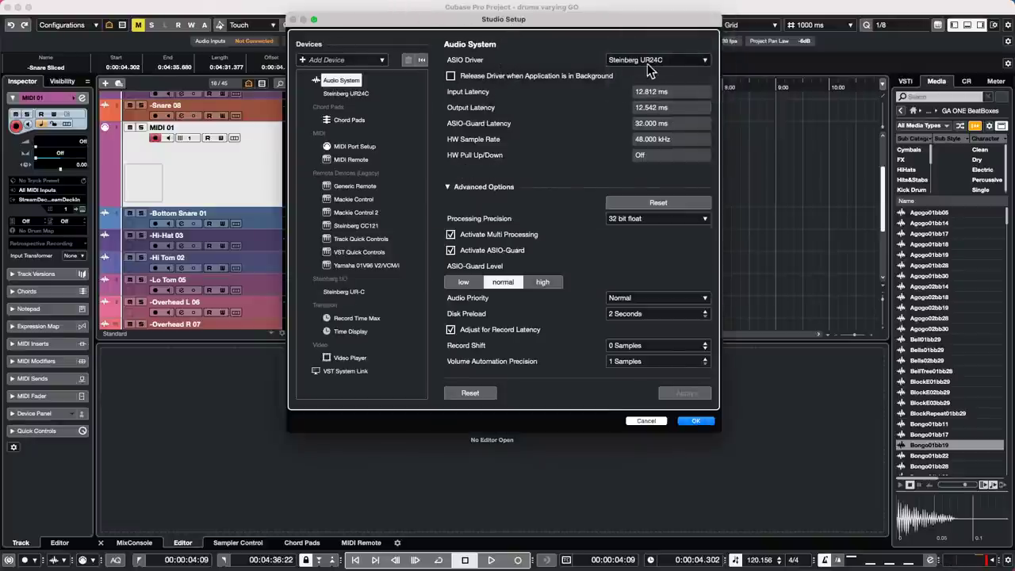
pyautogui.click(647, 62)
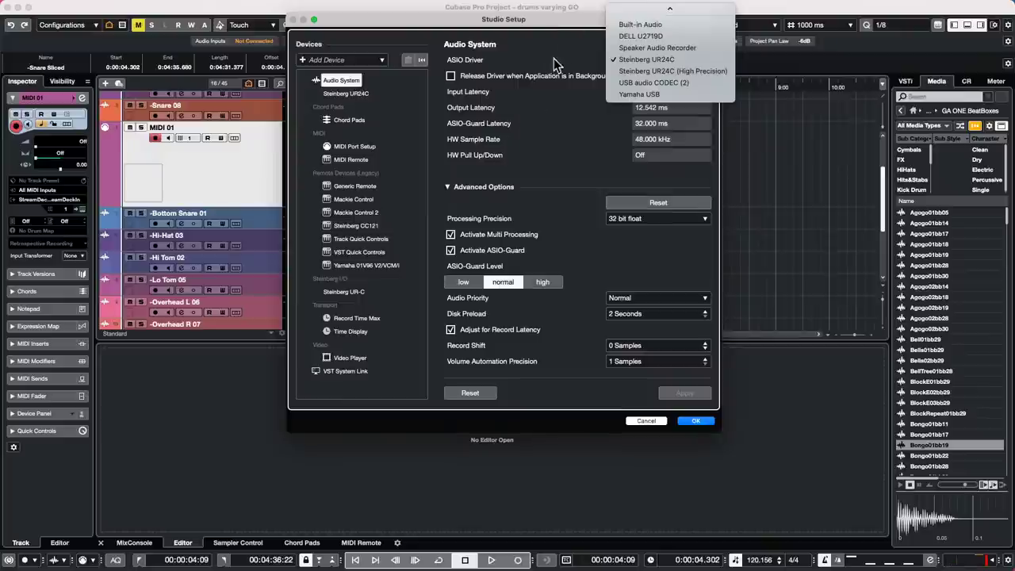
pyautogui.click(647, 60)
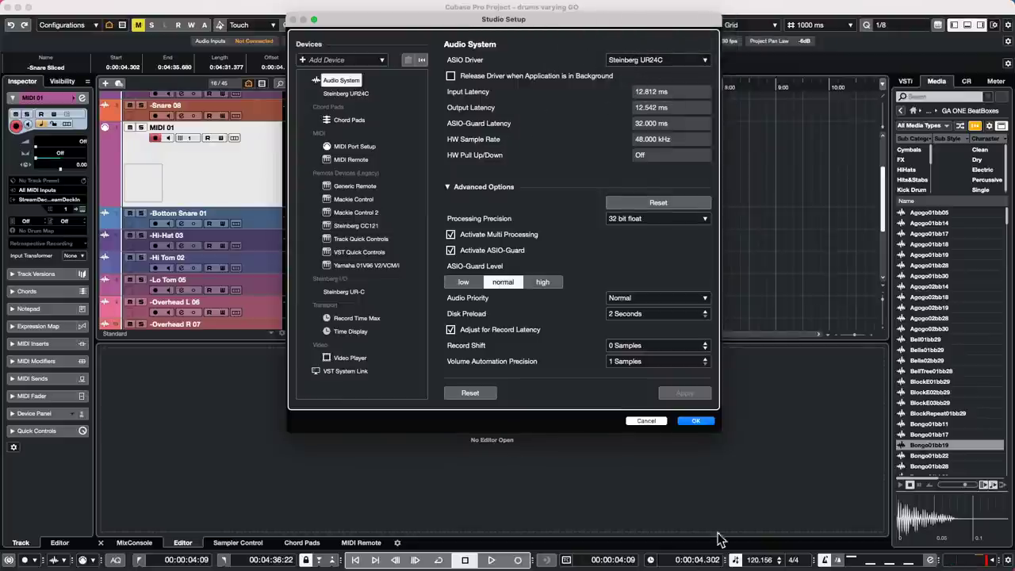
pyautogui.click(701, 421)
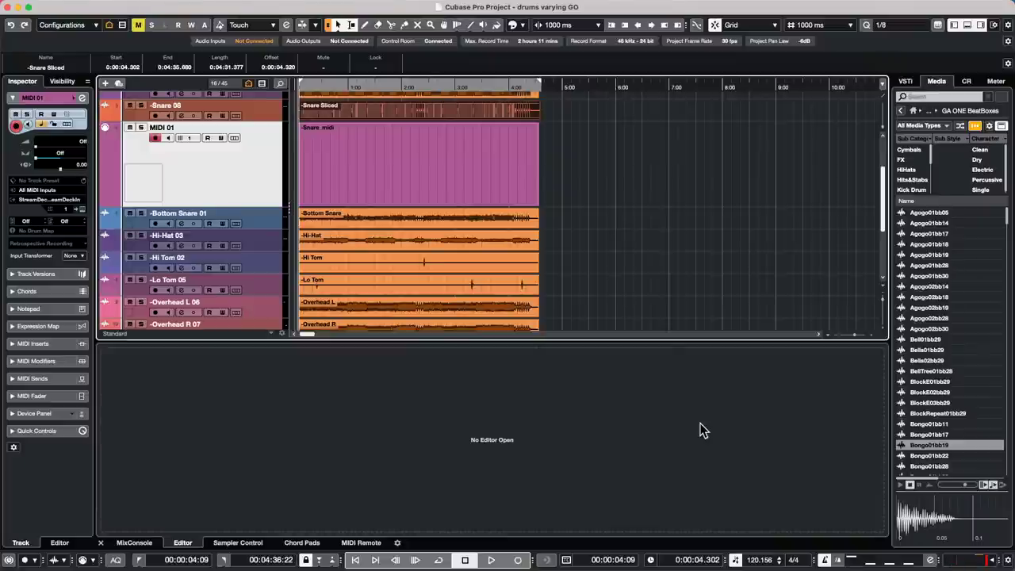
# - Undo to remove the snare slicing and the MIDI 01 track
pyautogui.press('super+z')
pyautogui.press('super+z')
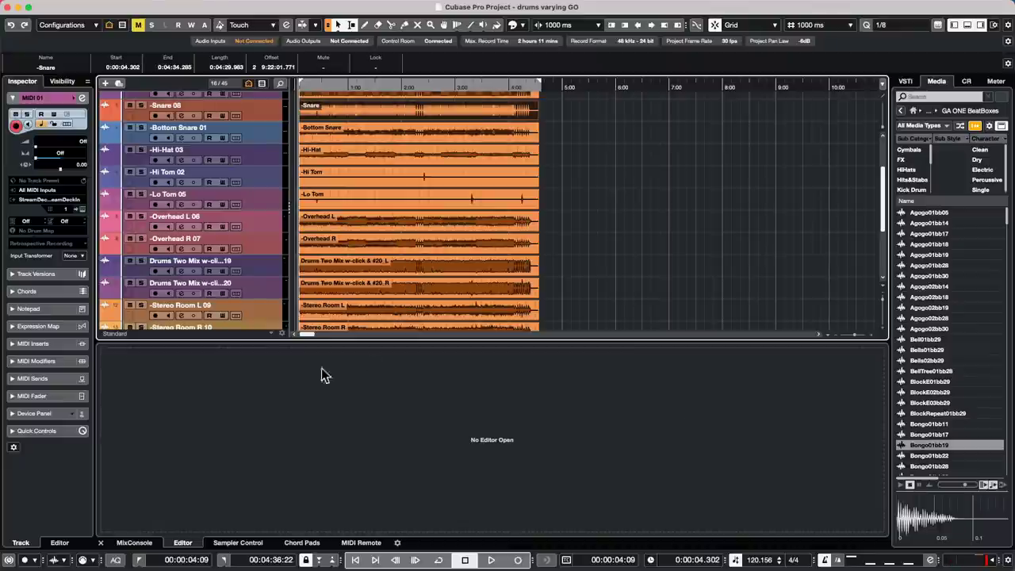
# - Open the recent project '13 jump off.cpr' and activate it
pyautogui.click(72, 6)
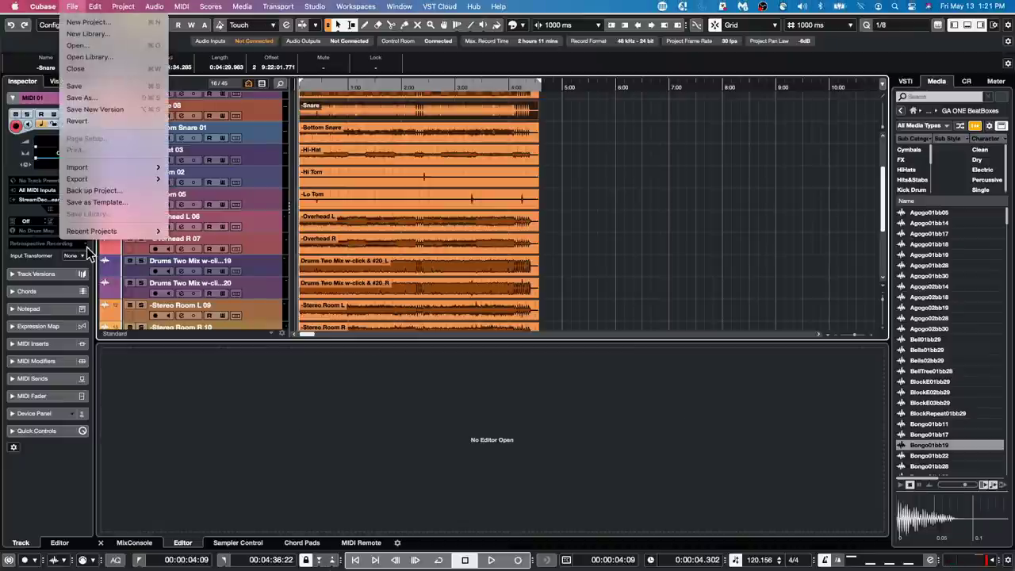
pyautogui.moveTo(92, 231)
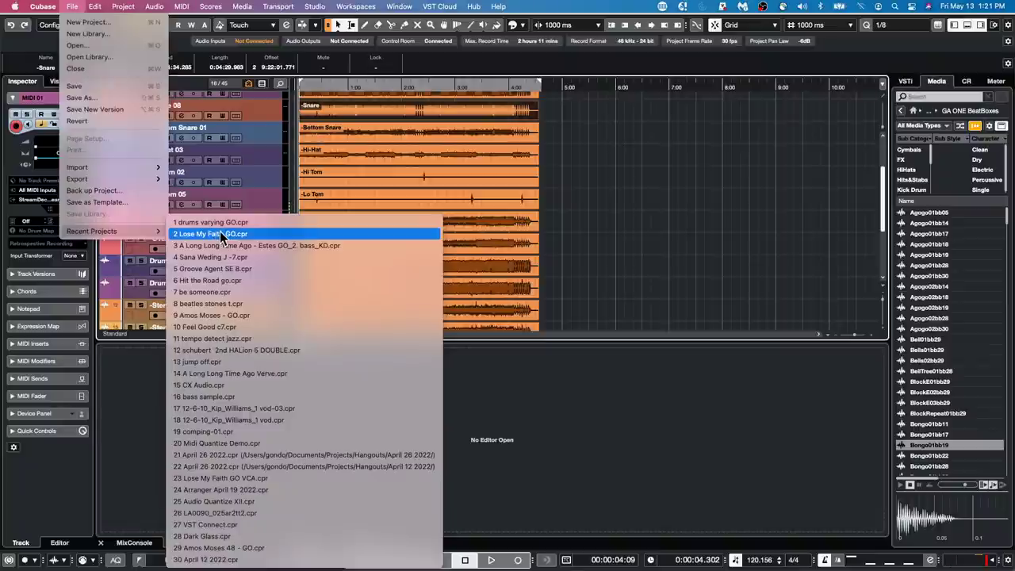
pyautogui.click(260, 364)
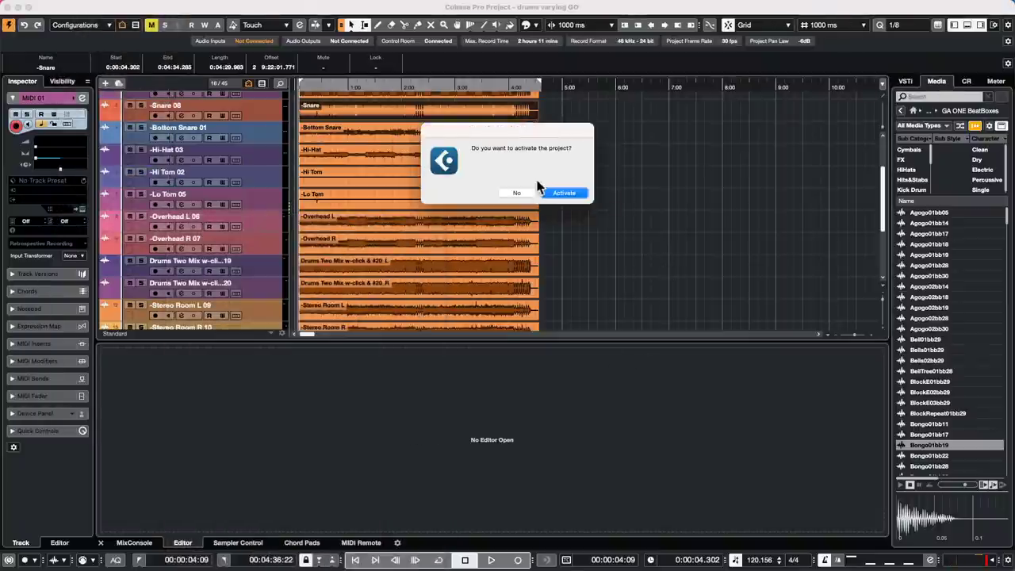
pyautogui.click(568, 195)
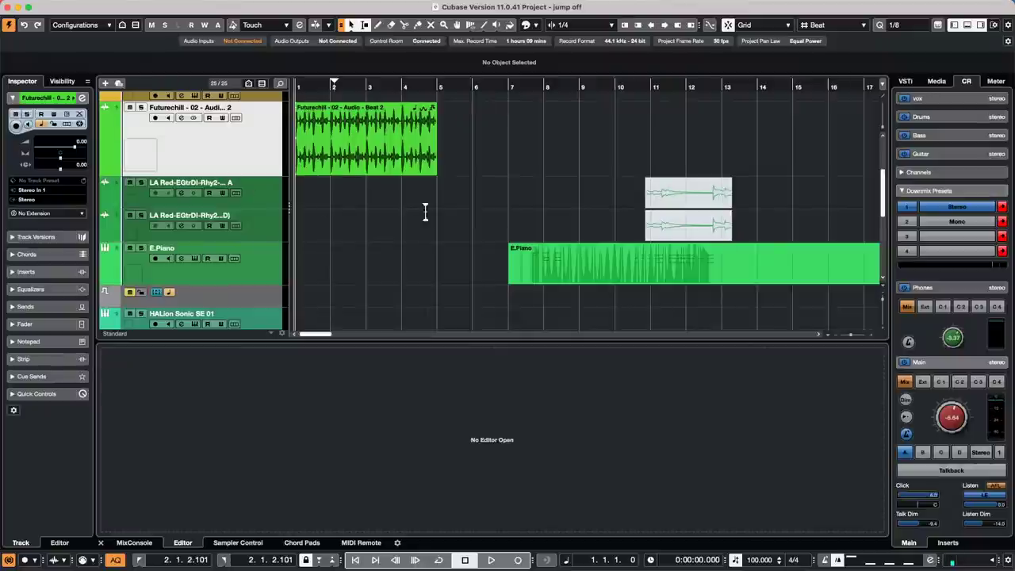
# - Open Groove Agent SE 5 for the forget the past track and switch its pads to Pattern mode
pyautogui.scroll(6, 389, 215)
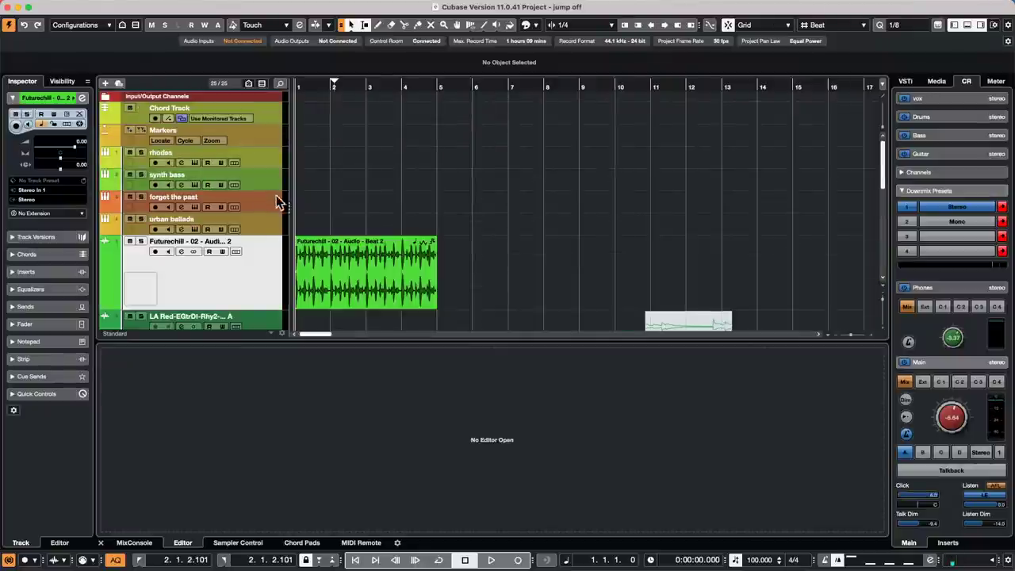
pyautogui.click(272, 203)
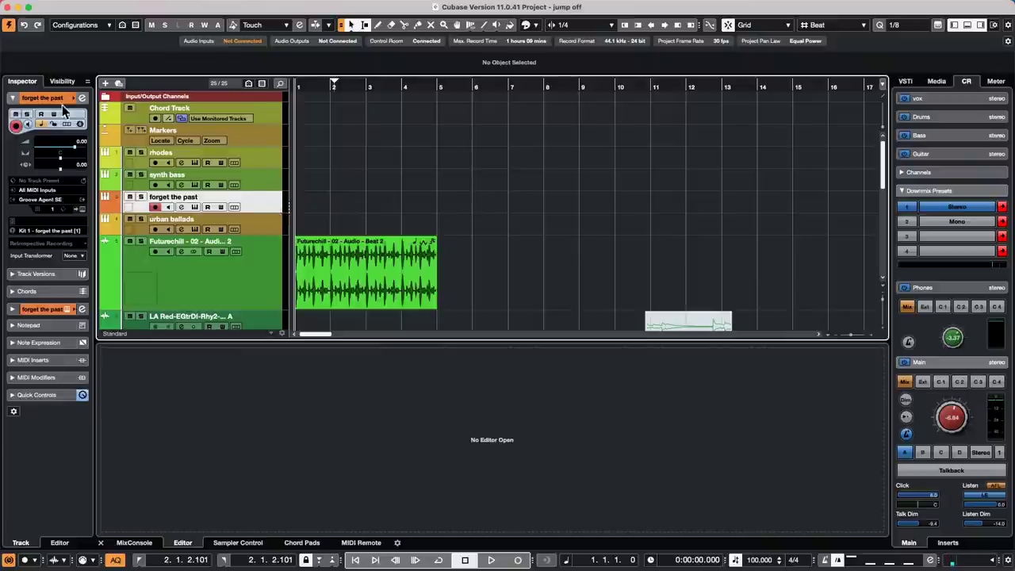
pyautogui.click(82, 209)
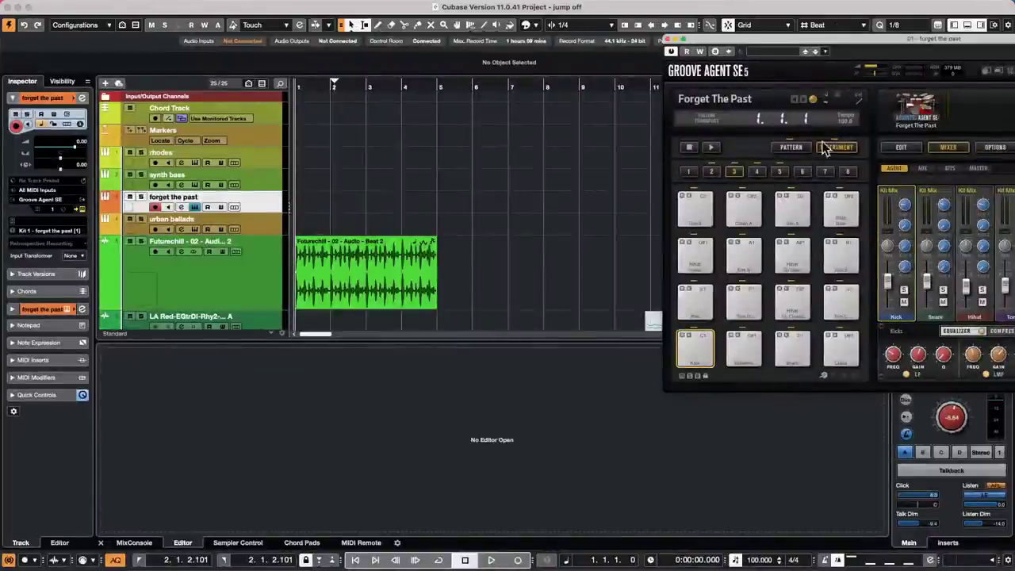
pyautogui.click(791, 149)
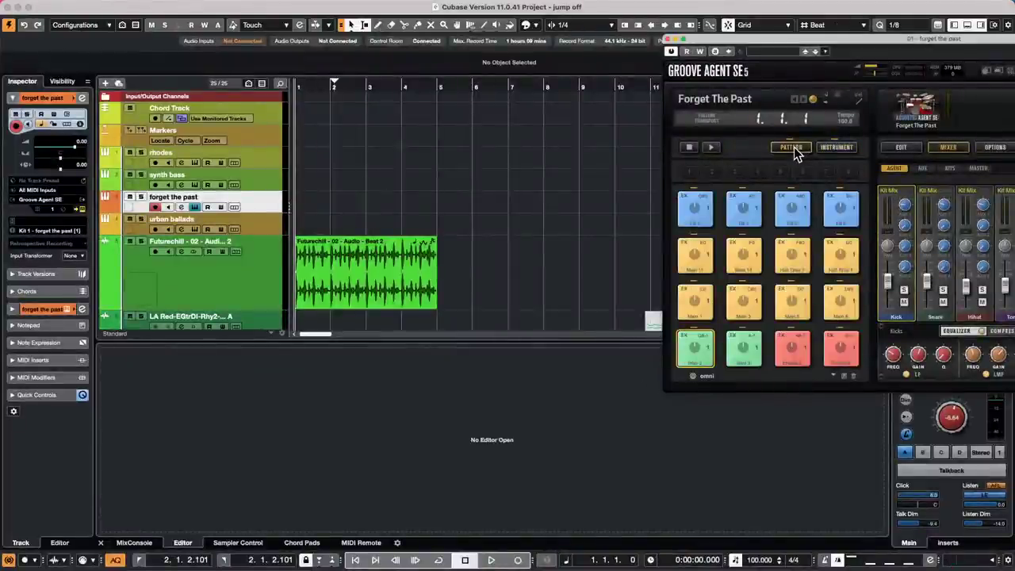
# - Drag Main 1, Fill 2, Main 3 and two more pattern pads onto the forget the past track, bars 1–11
pyautogui.moveTo(696, 303); pyautogui.dragTo(308, 204)
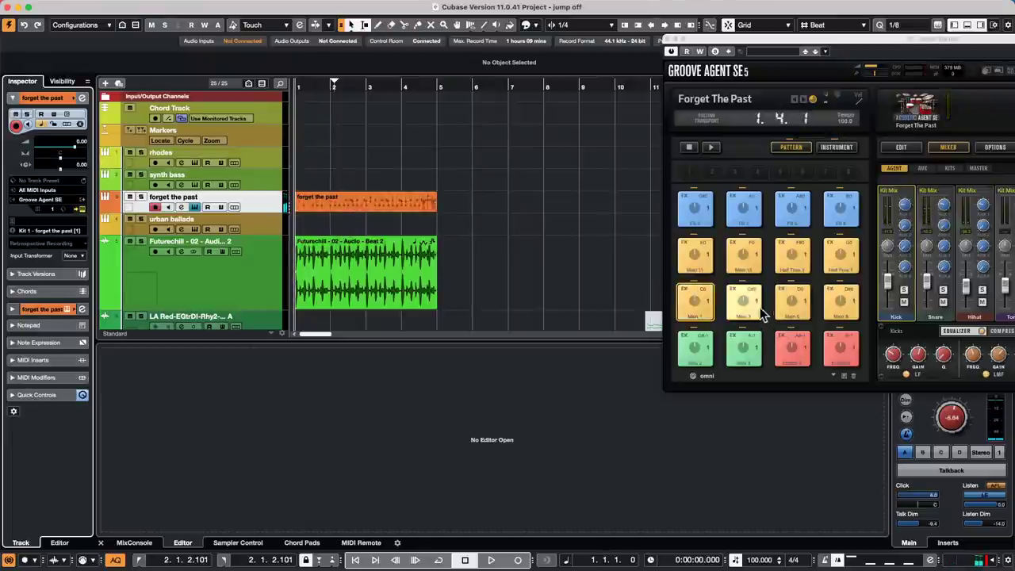
pyautogui.moveTo(746, 207); pyautogui.dragTo(440, 200)
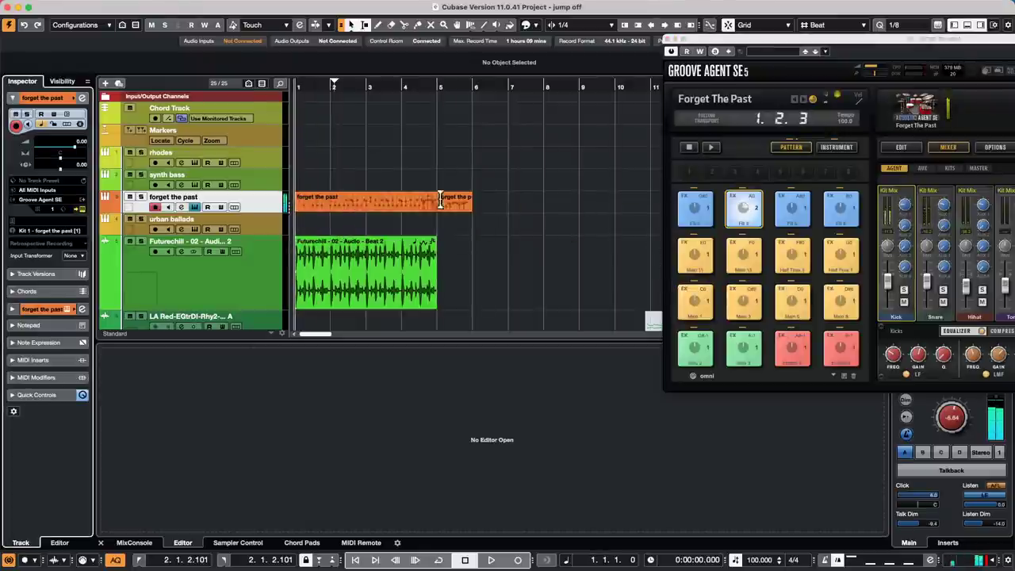
pyautogui.moveTo(743, 295); pyautogui.dragTo(480, 205)
pyautogui.moveTo(744, 349); pyautogui.dragTo(615, 203)
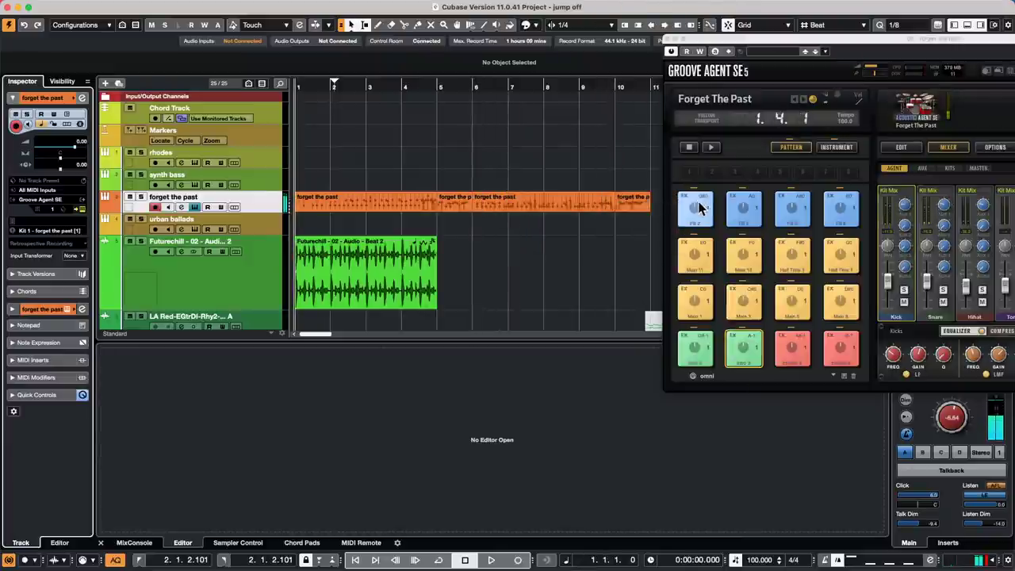
pyautogui.moveTo(700, 208); pyautogui.dragTo(656, 208)
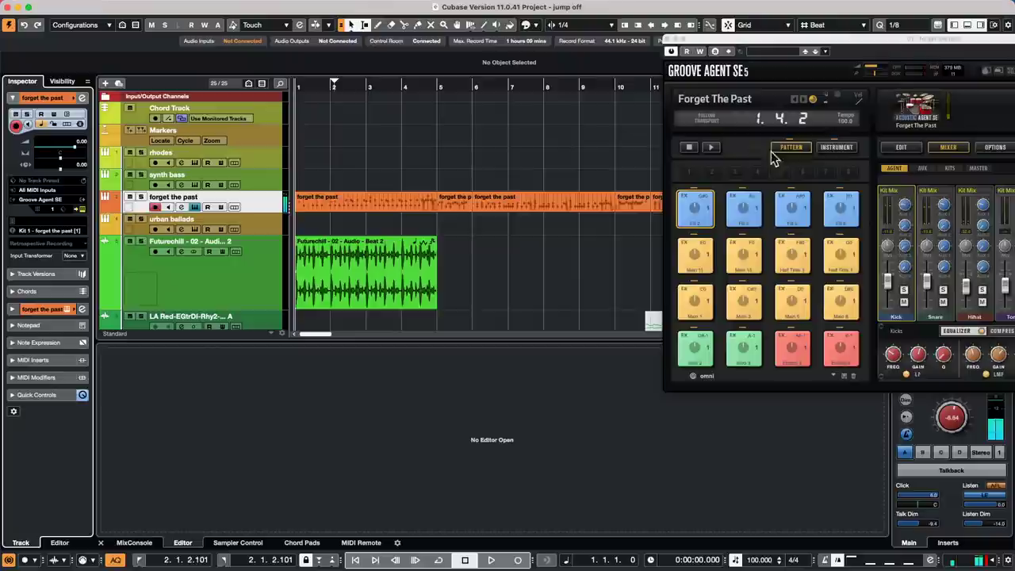
# - Set the position to bar 2.4, solo the forget the past track and play back the drum part
pyautogui.click(357, 84)
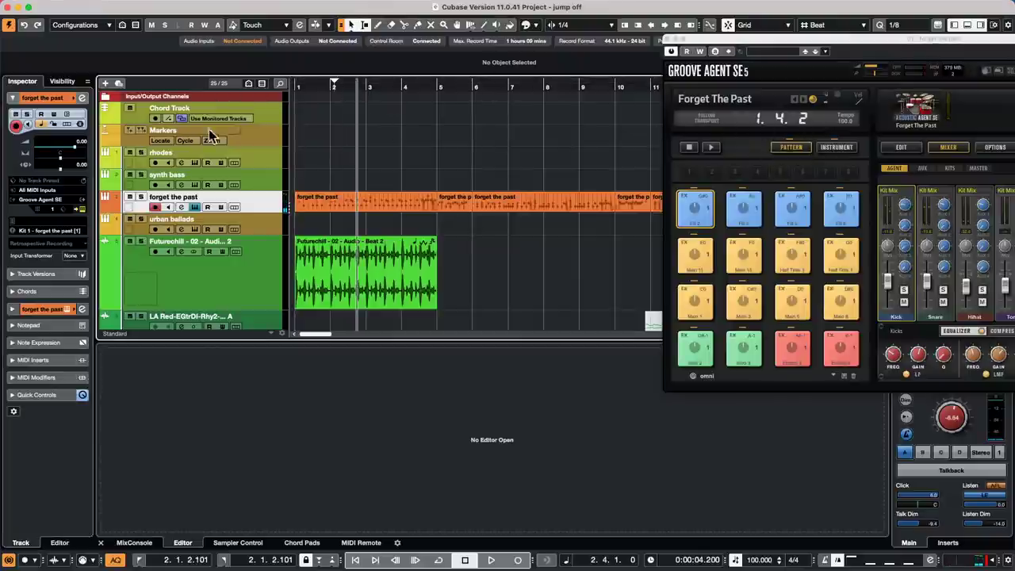
pyautogui.click(140, 197)
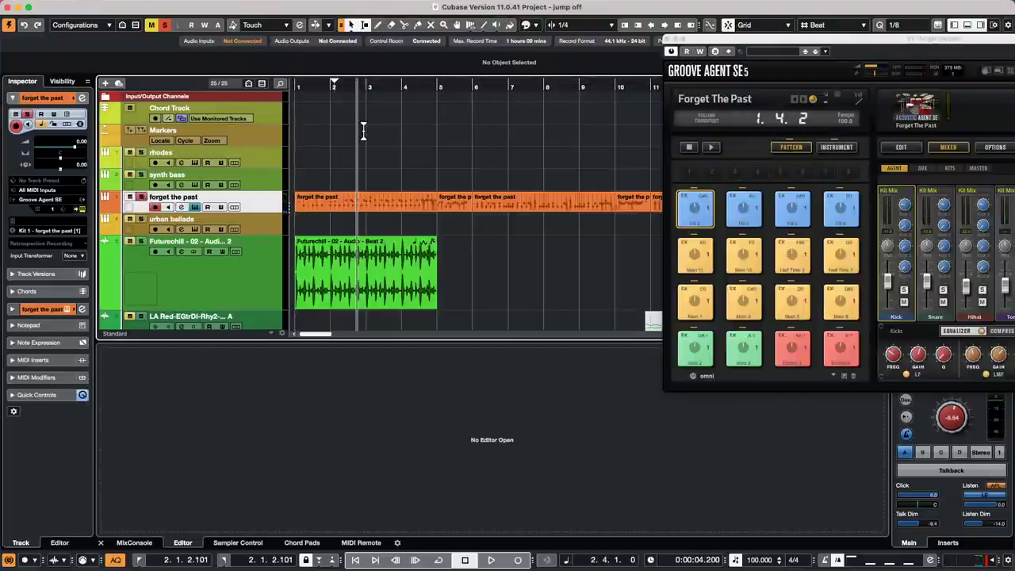
pyautogui.press('space')
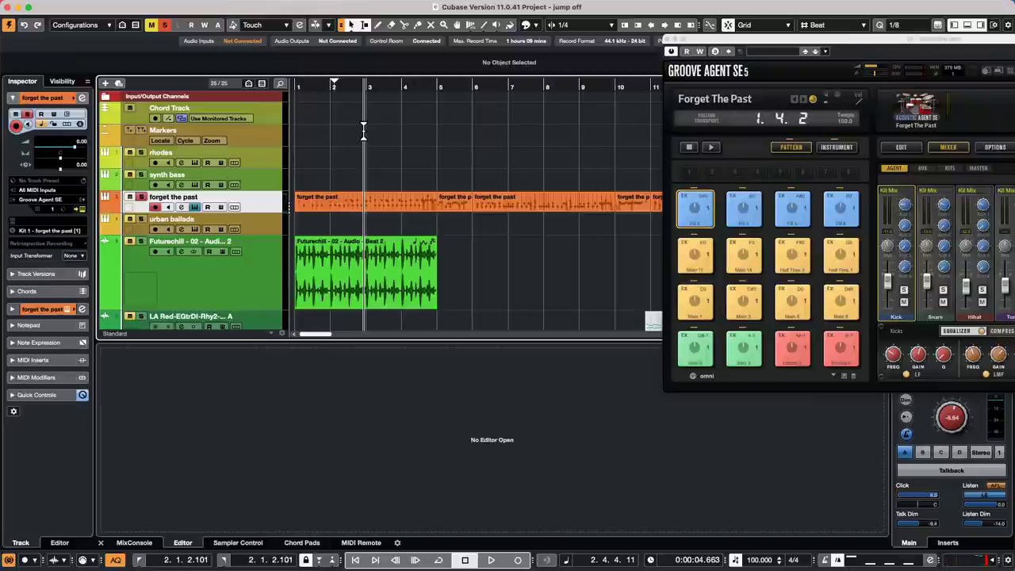
pyautogui.press('space')
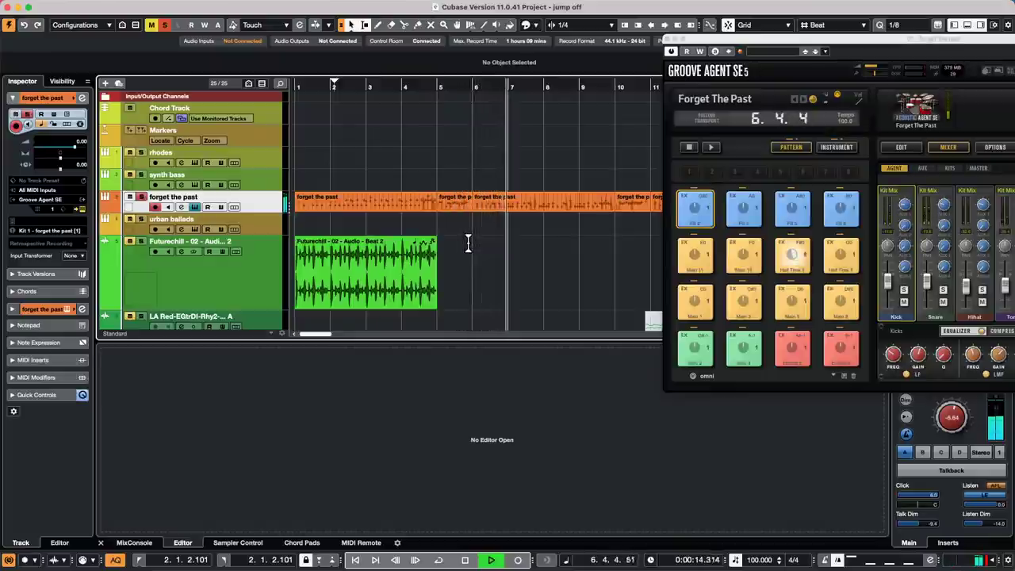
pyautogui.press('space')
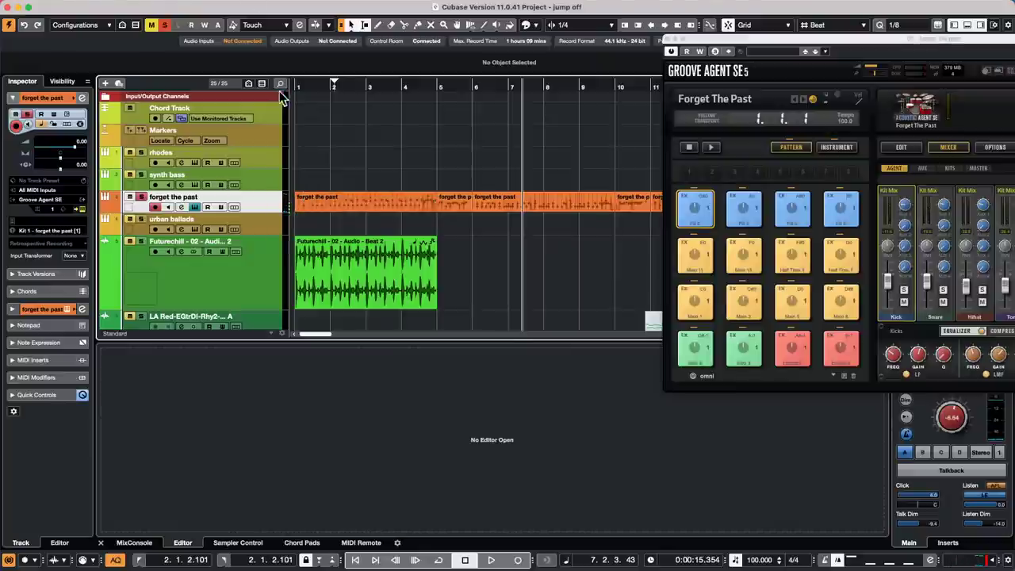
# - Zoom out and erase both Groove Agent pattern parts from the forget the past track
pyautogui.moveTo(351, 87); pyautogui.dragTo(351, 73)
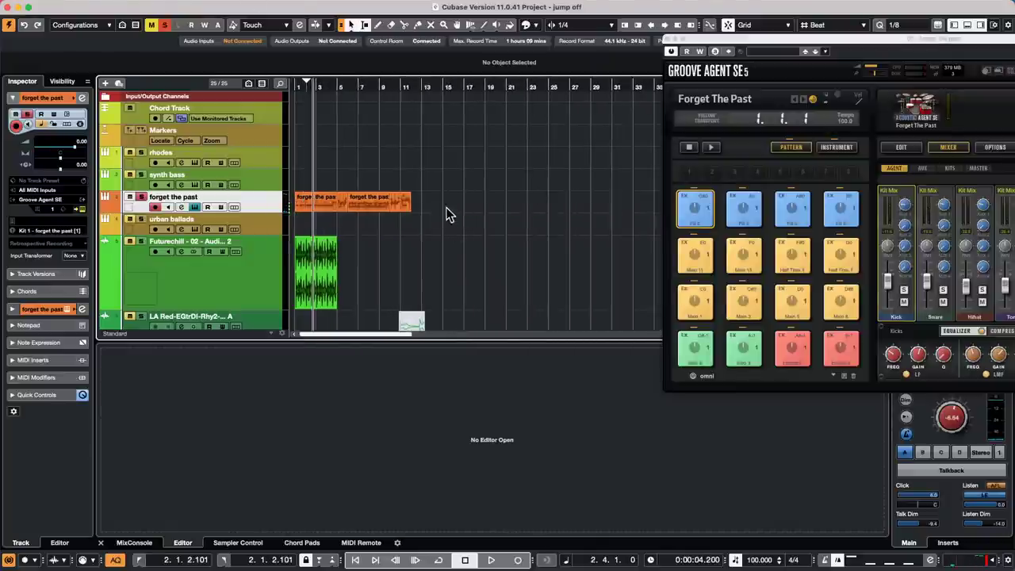
pyautogui.moveTo(445, 207); pyautogui.dragTo(151, 199)
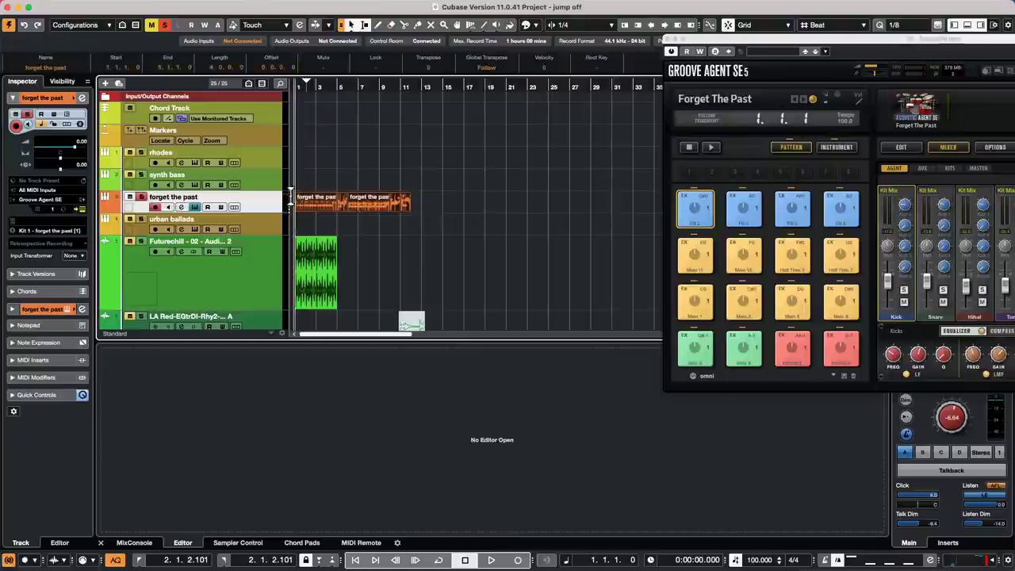
pyautogui.rightClick(373, 203)
pyautogui.click(416, 205)
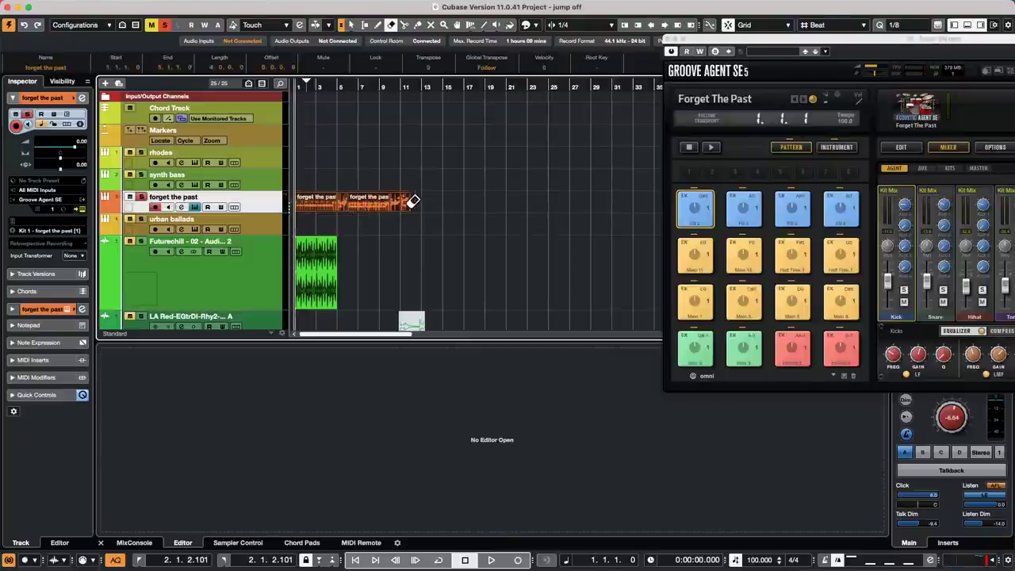
pyautogui.click(412, 204)
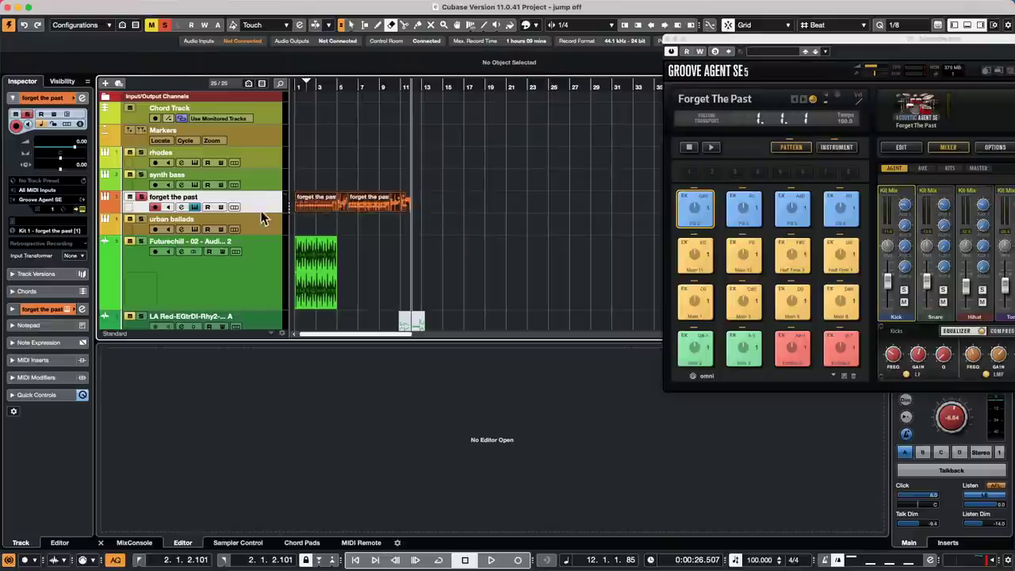
pyautogui.keyDown('alt'); pyautogui.click(311, 203); pyautogui.keyUp('alt')
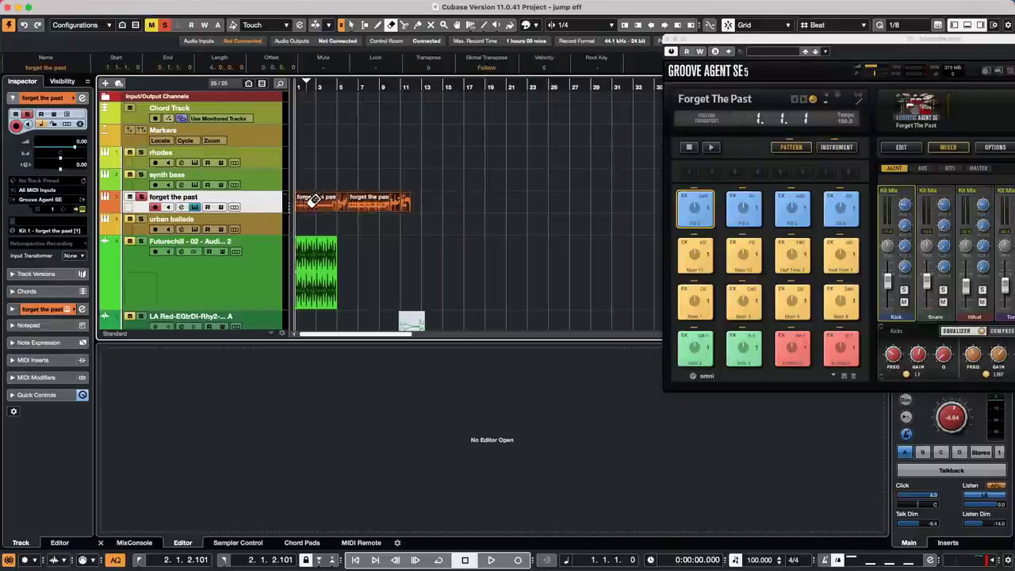
# - Set MIDI Input to 01. forget the past - MIDI Out and play from bar 1
pyautogui.click(68, 191)
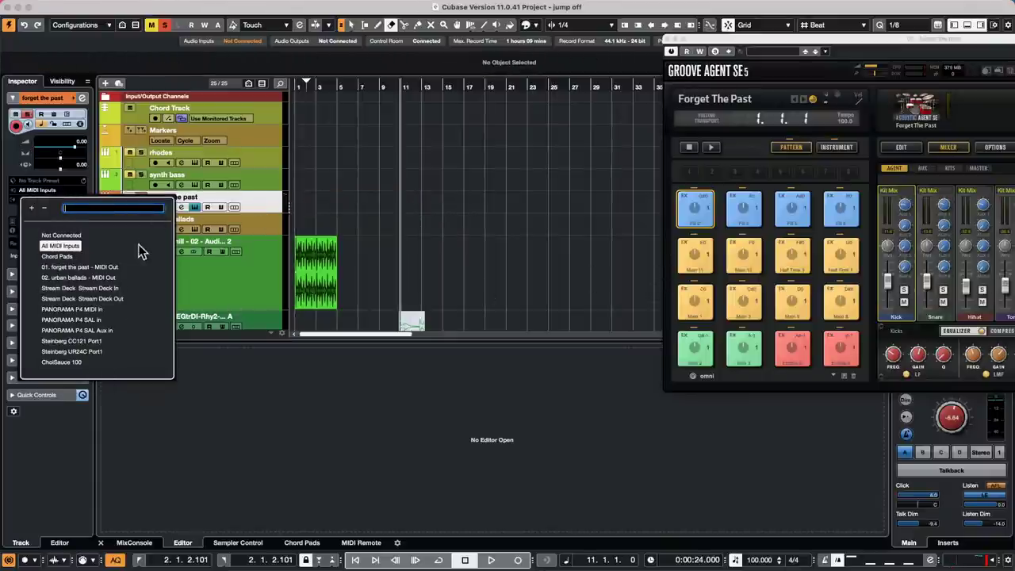
pyautogui.click(96, 268)
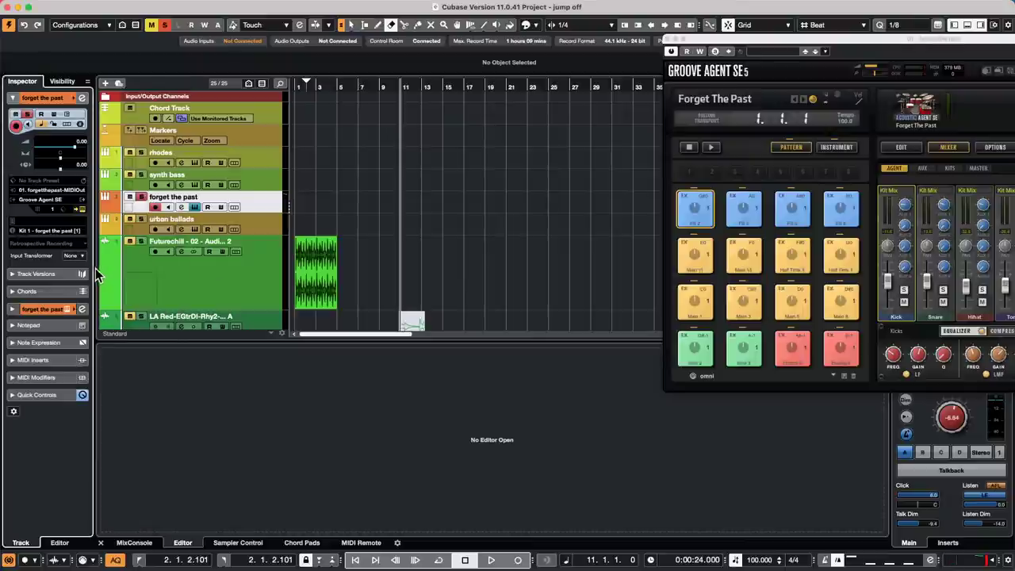
pyautogui.click(260, 204)
pyautogui.moveTo(364, 84); pyautogui.dragTo(139, 90)
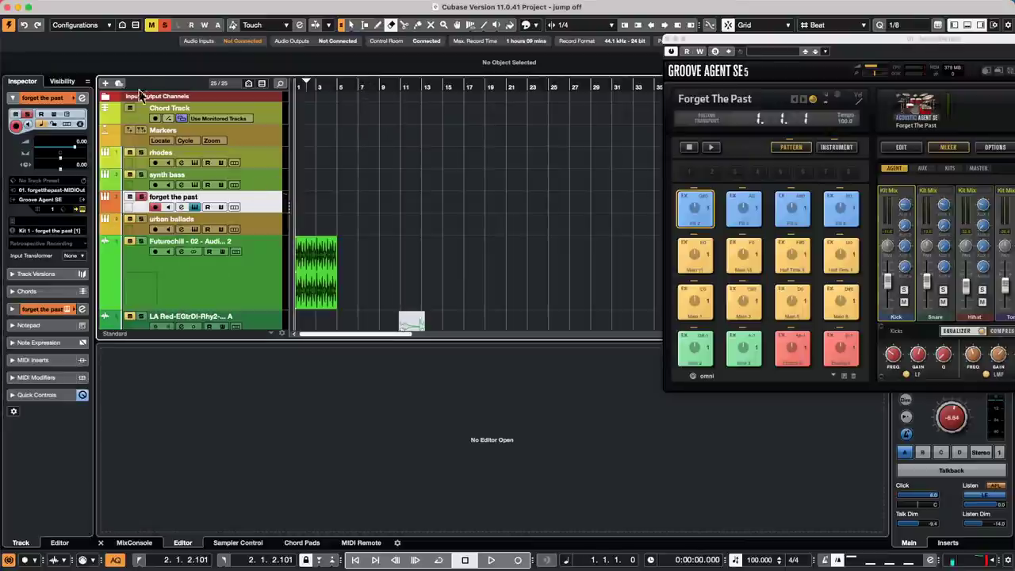
pyautogui.press('space')
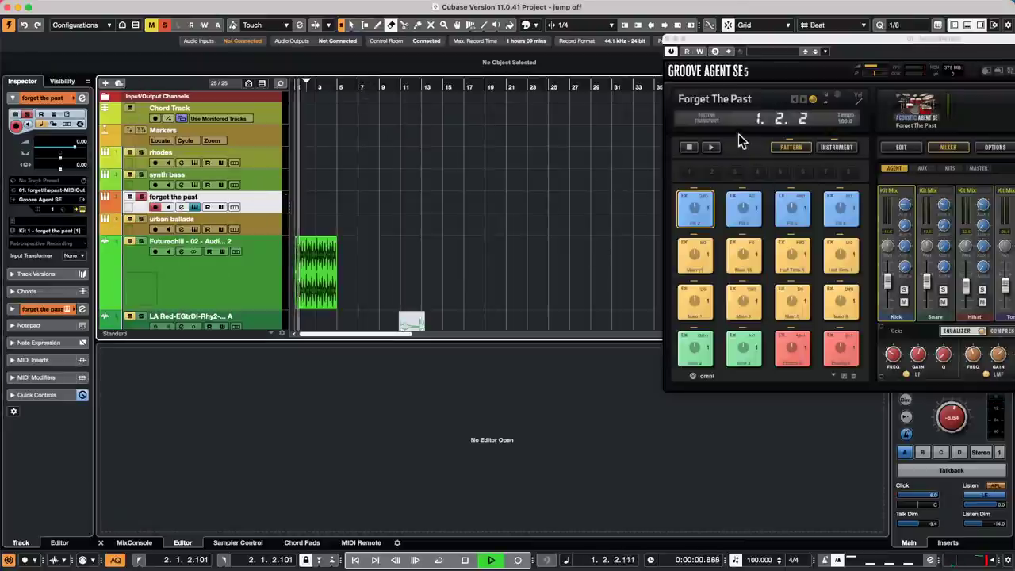
# - Start Groove Agent playing the C1 pattern and begin recording on the forget the past track
pyautogui.click(711, 147)
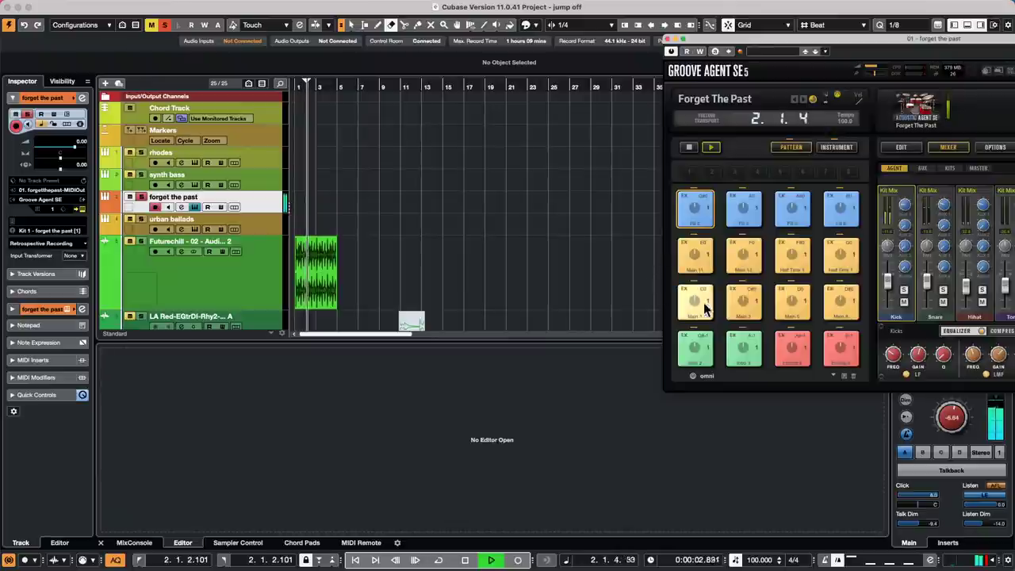
pyautogui.click(703, 302)
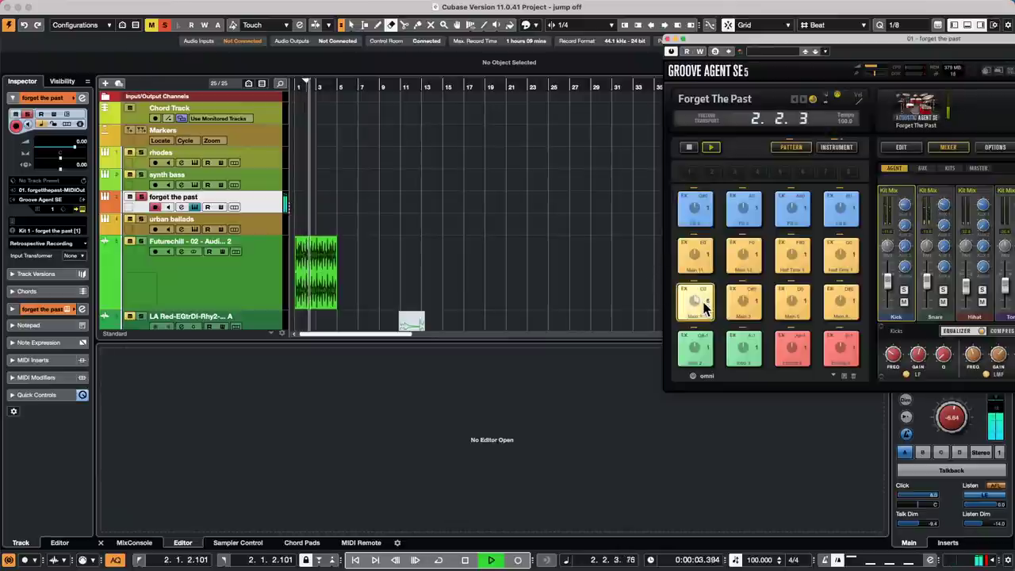
pyautogui.click(518, 560)
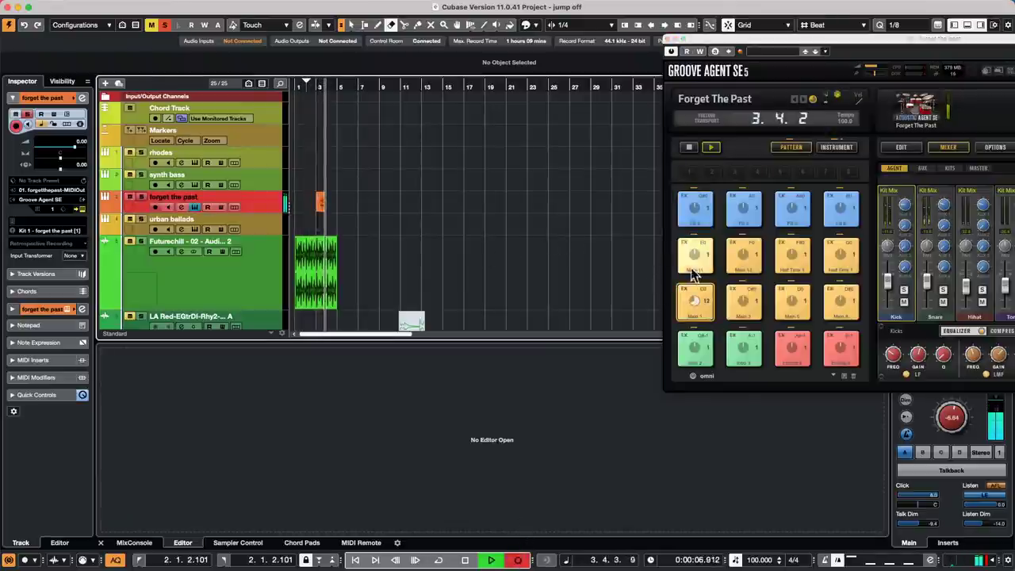
# - Set complexity 7 and intensity 77.3, switch patterns through to Main 15, then stop recording
pyautogui.moveTo(805, 39); pyautogui.dragTo(620, 34)
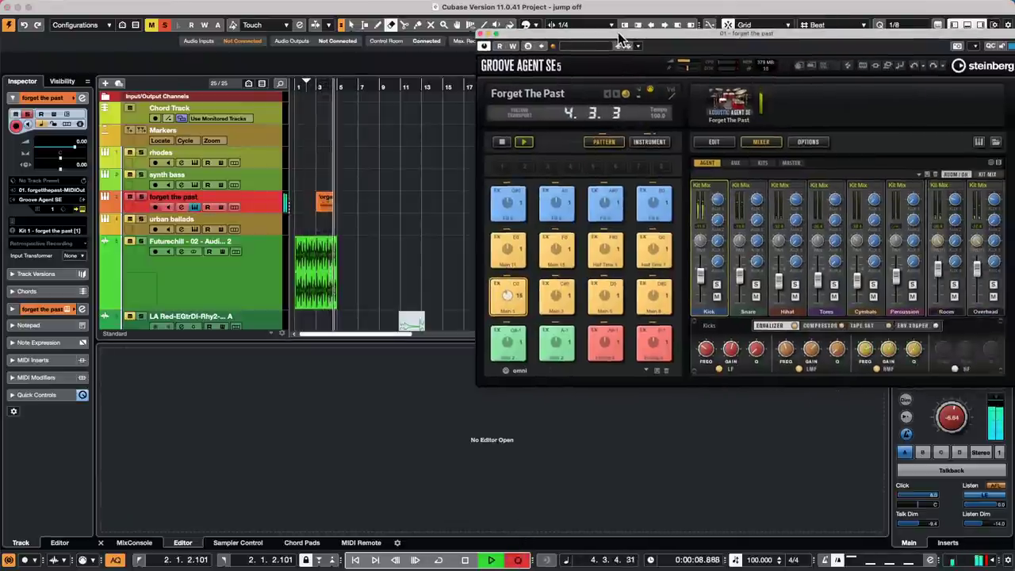
pyautogui.click(722, 145)
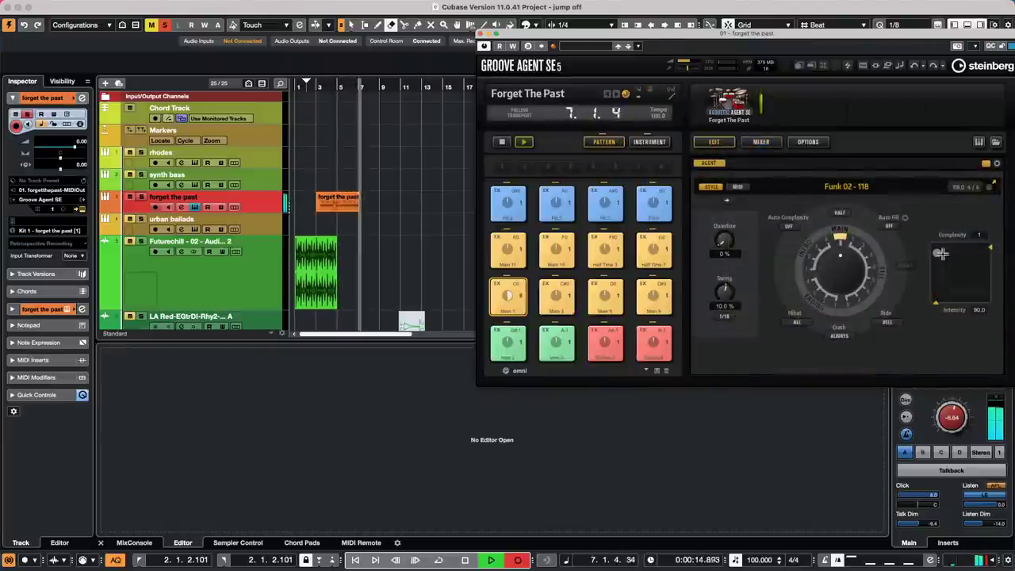
pyautogui.moveTo(940, 253); pyautogui.dragTo(959, 259)
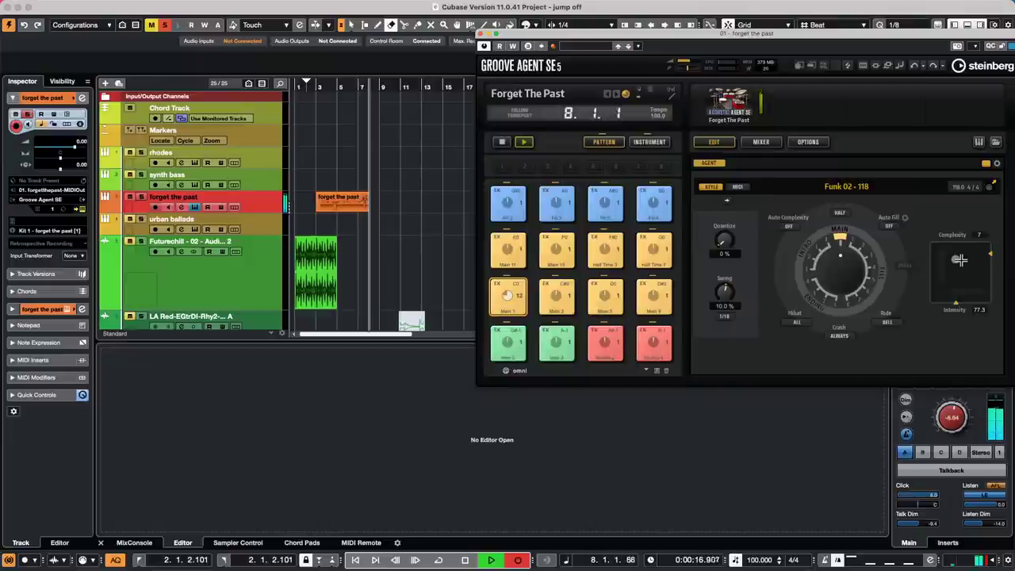
pyautogui.click(609, 204)
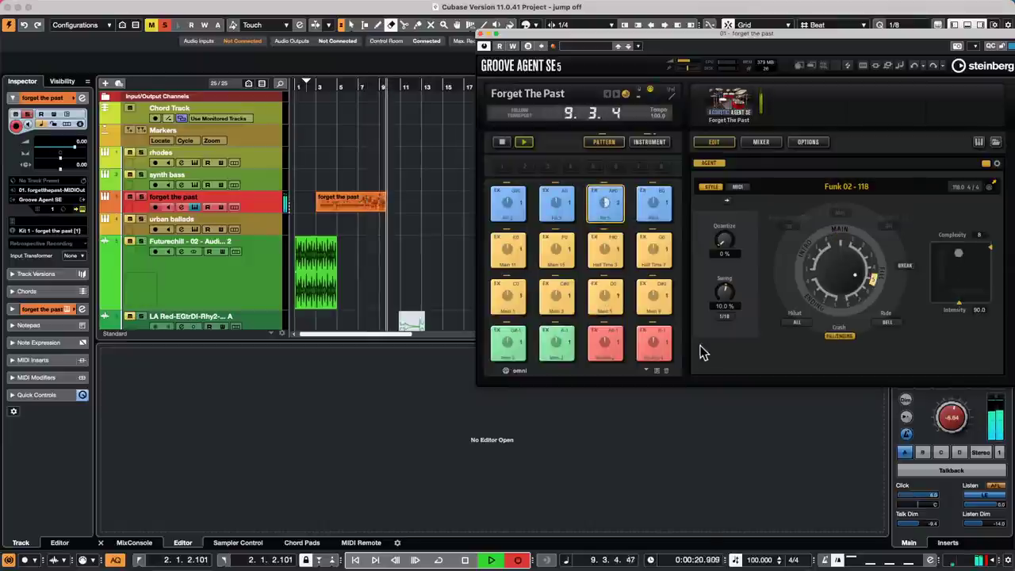
pyautogui.click(653, 341)
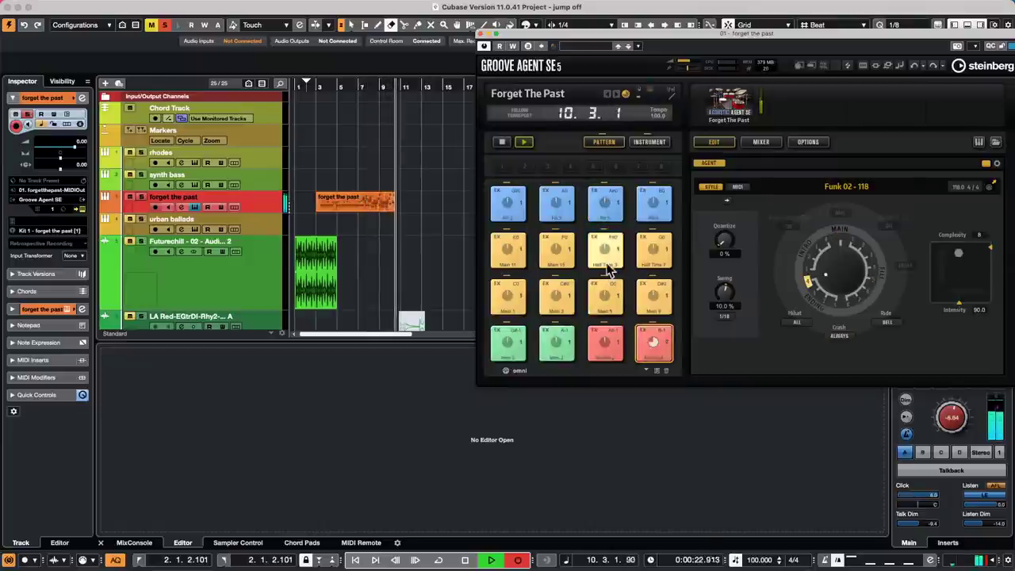
pyautogui.click(552, 252)
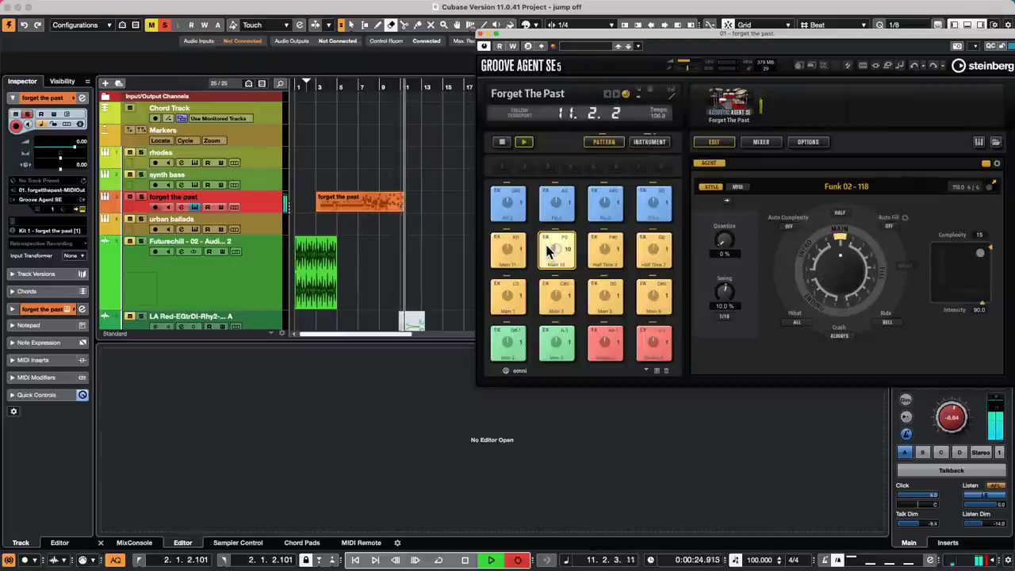
pyautogui.press('space')
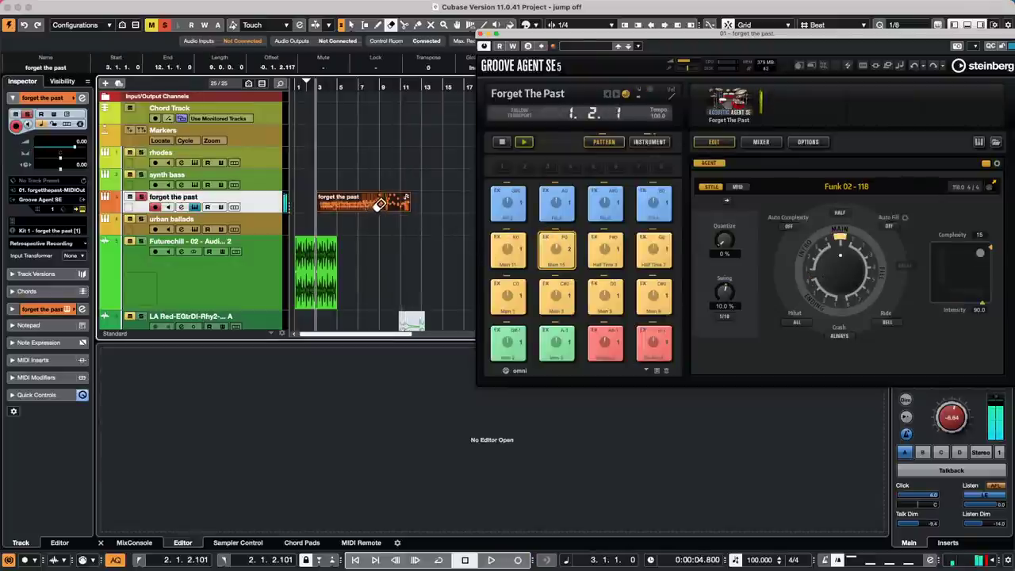
# - Stop Groove Agent's pattern player and erase the recorded MIDI part
pyautogui.click(501, 141)
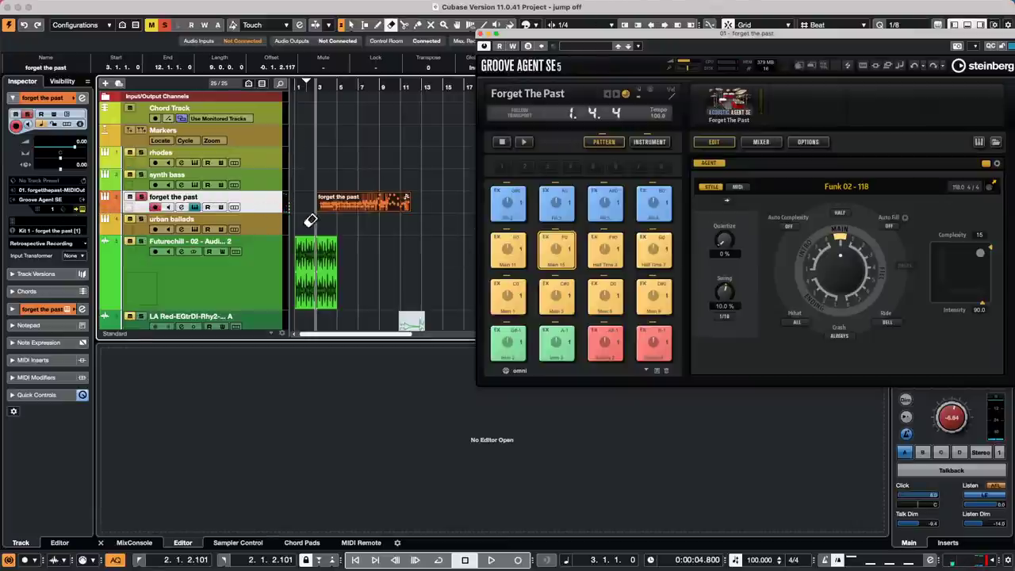
pyautogui.click(382, 199)
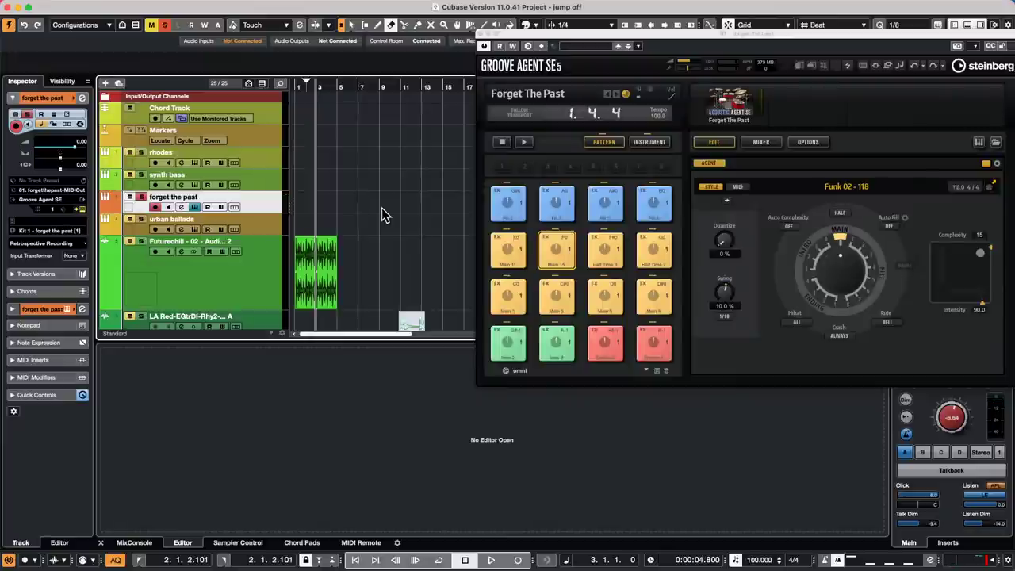
# - Open and activate Sana Weding J -7.cpr, dismissing the Addictive Drums 2 and missing-files warnings
pyautogui.click(43, 6)
pyautogui.moveTo(72, 9)
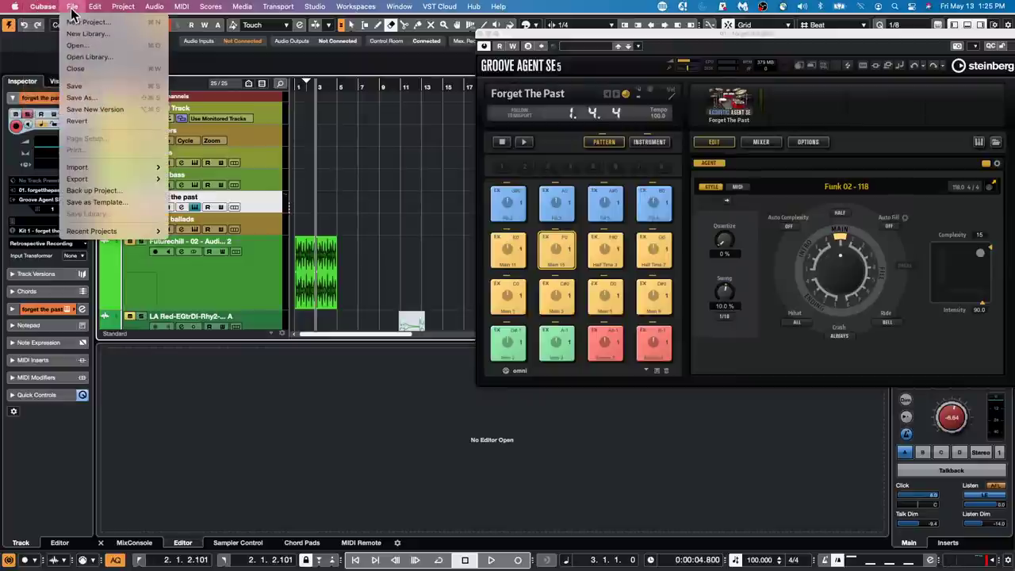
pyautogui.moveTo(110, 230)
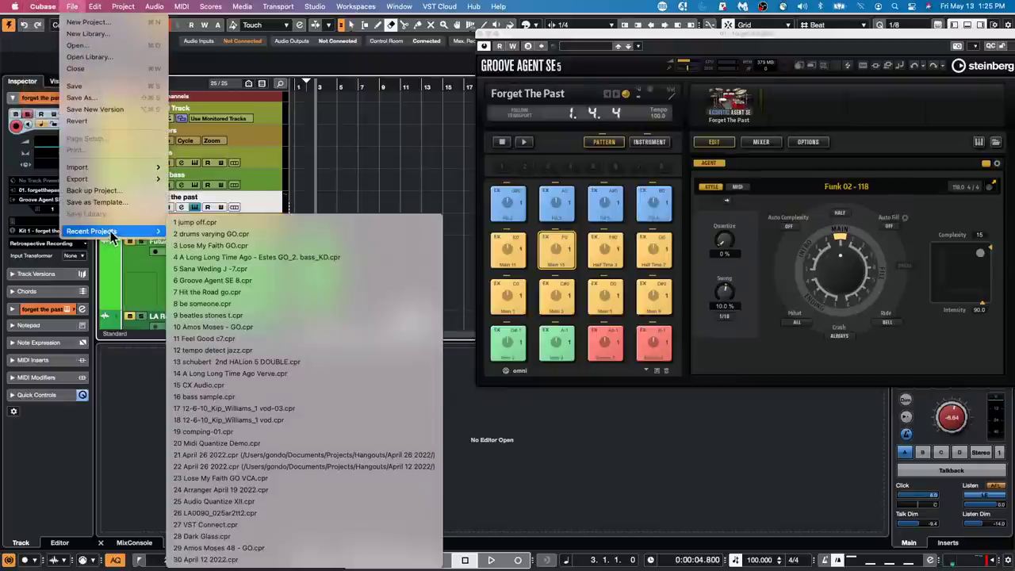
pyautogui.click(249, 268)
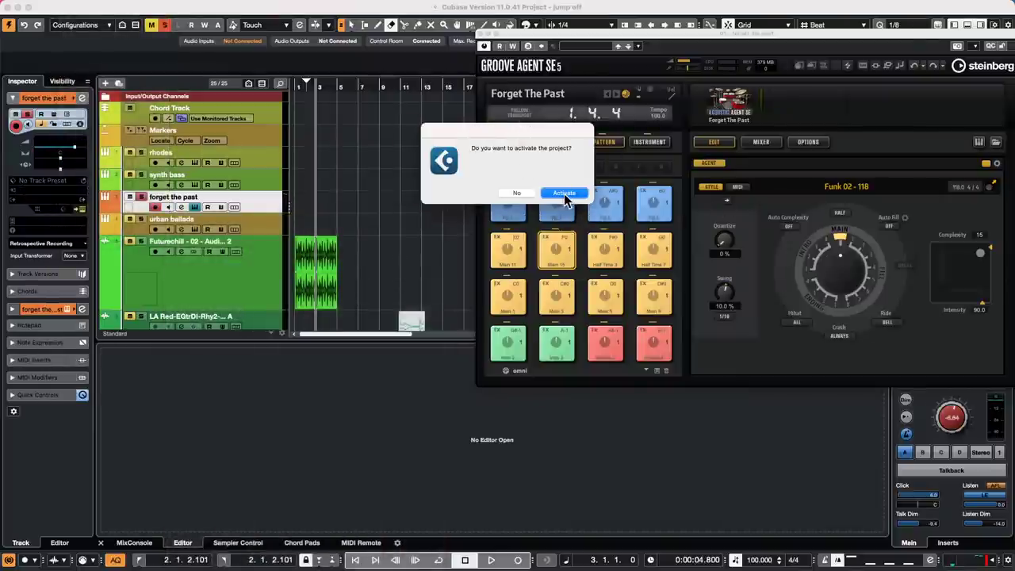
pyautogui.click(559, 195)
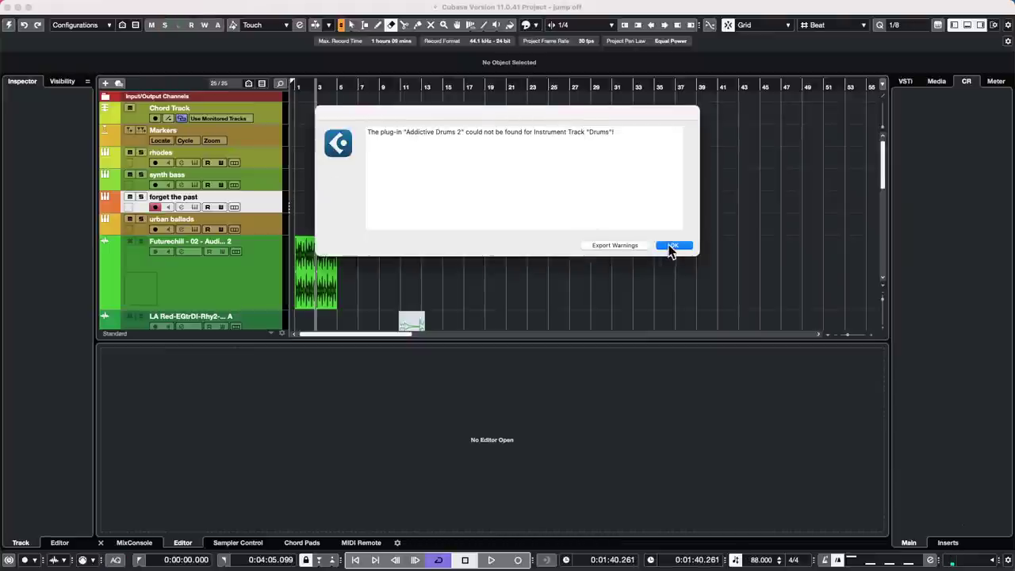
pyautogui.click(673, 245)
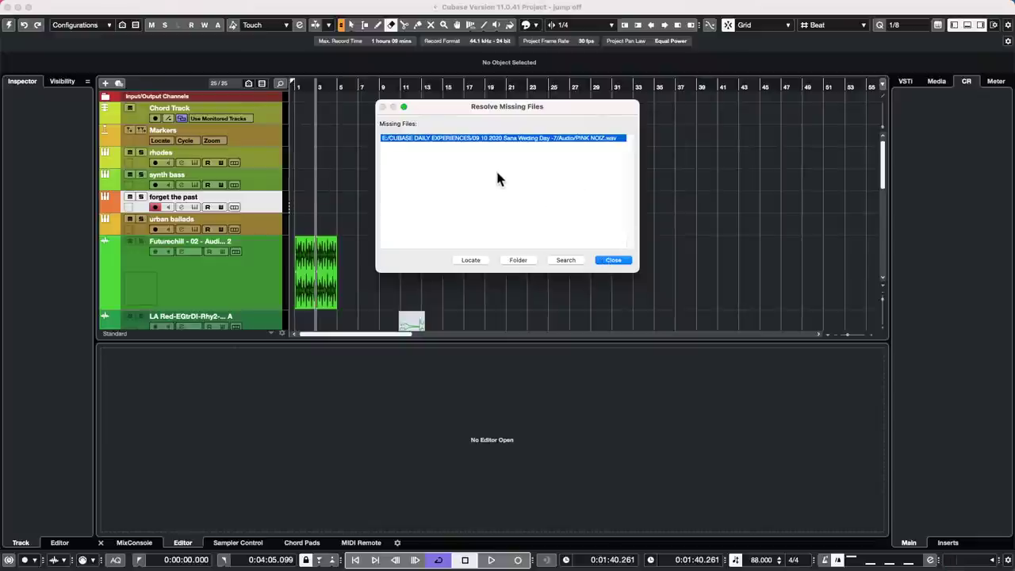
pyautogui.click(613, 260)
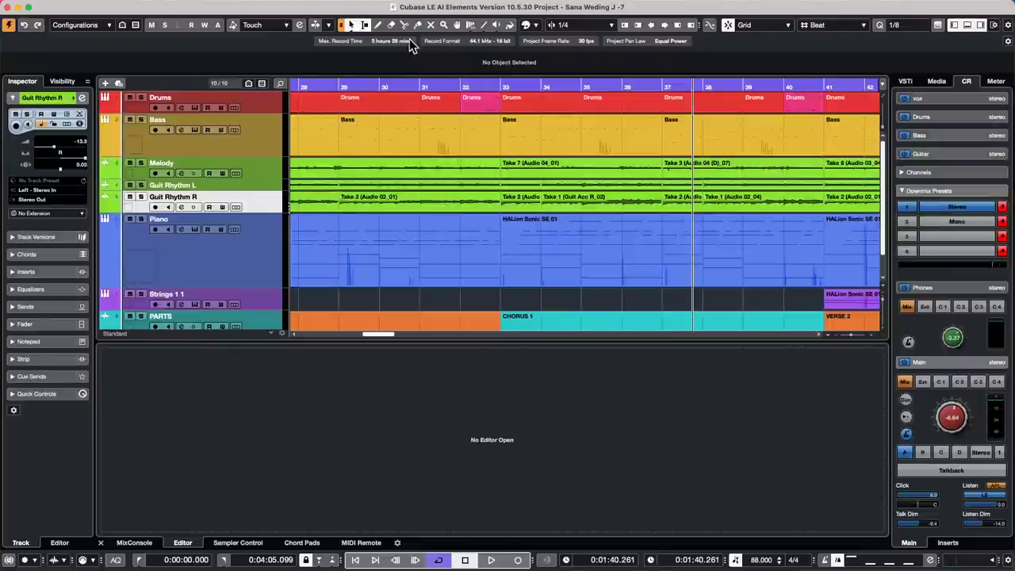
pyautogui.click(405, 85)
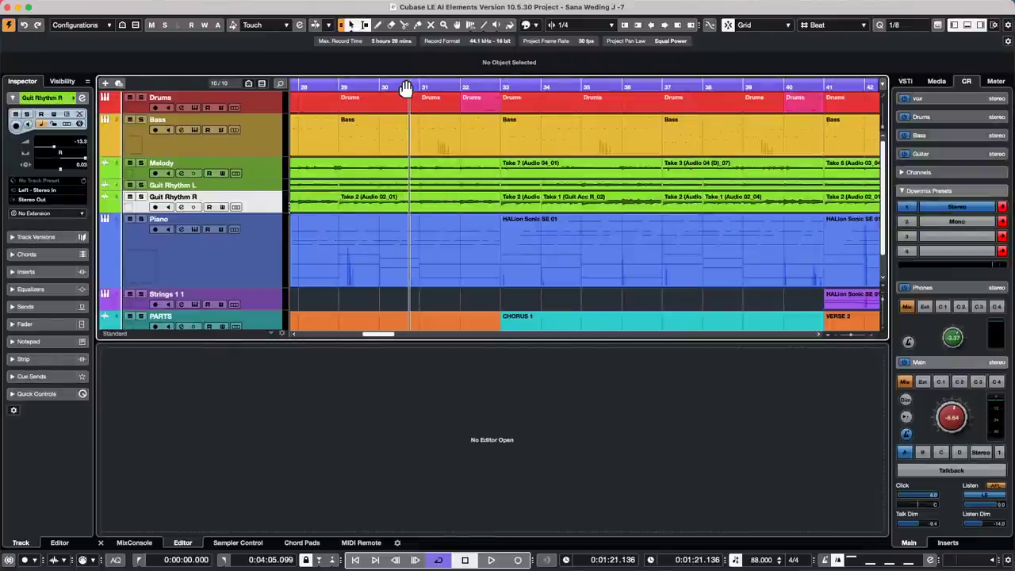
pyautogui.press('space')
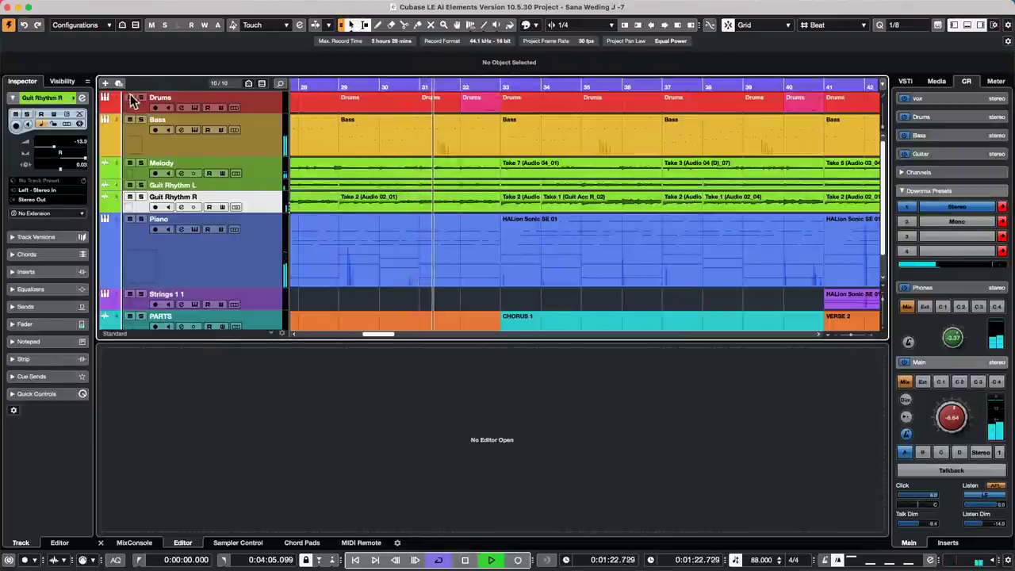
pyautogui.click(141, 98)
pyautogui.click(141, 98)
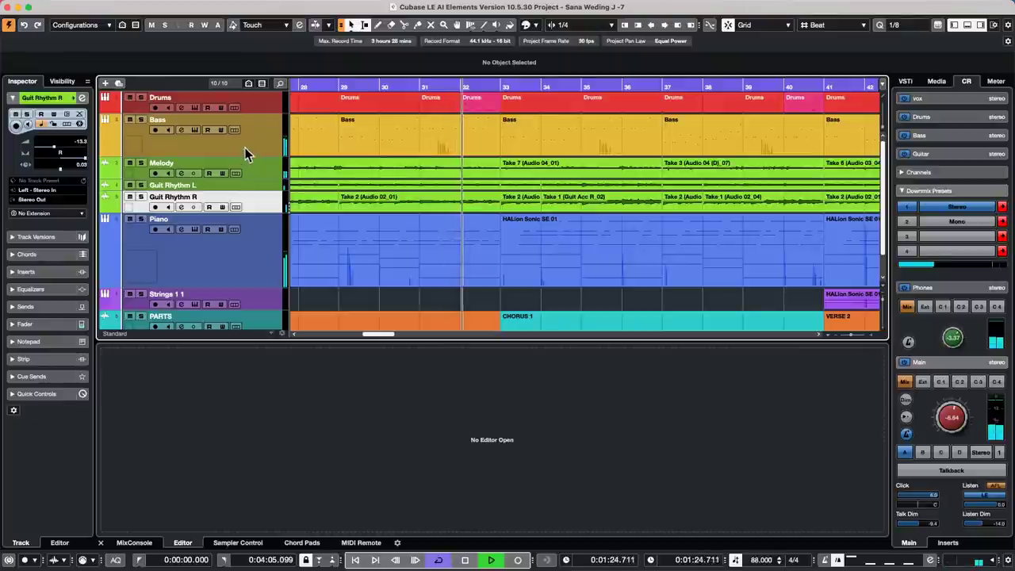
pyautogui.click(256, 102)
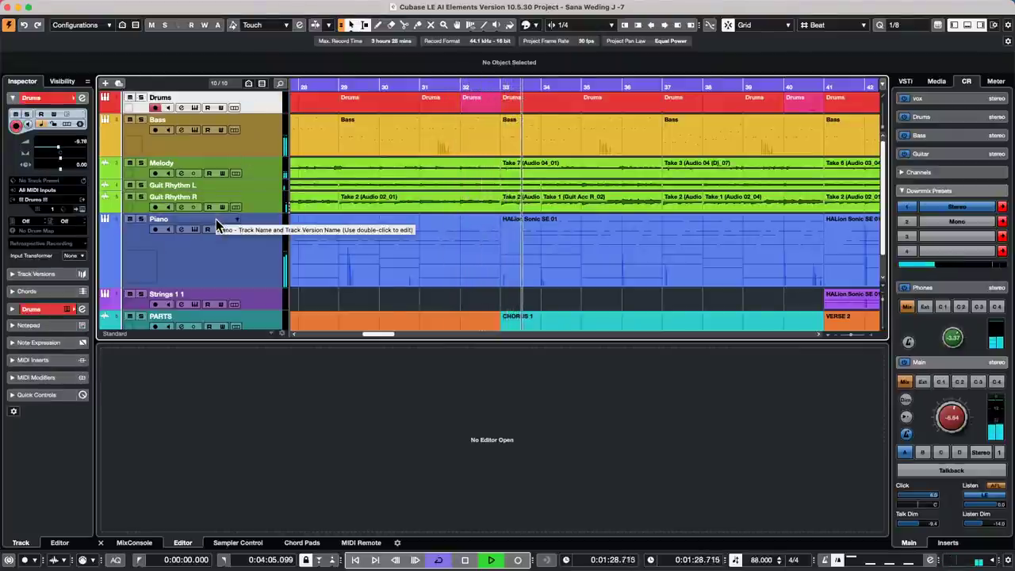
pyautogui.press('space')
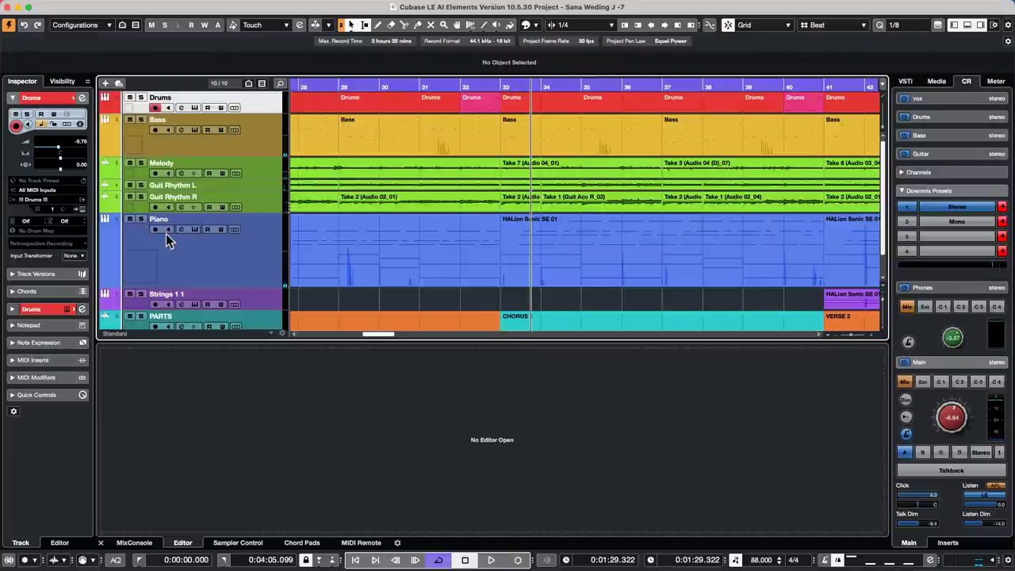
# - Close the Sana Weding J -7 project, choosing Don't Save
pyautogui.moveTo(35, 8)
pyautogui.click(7, 7)
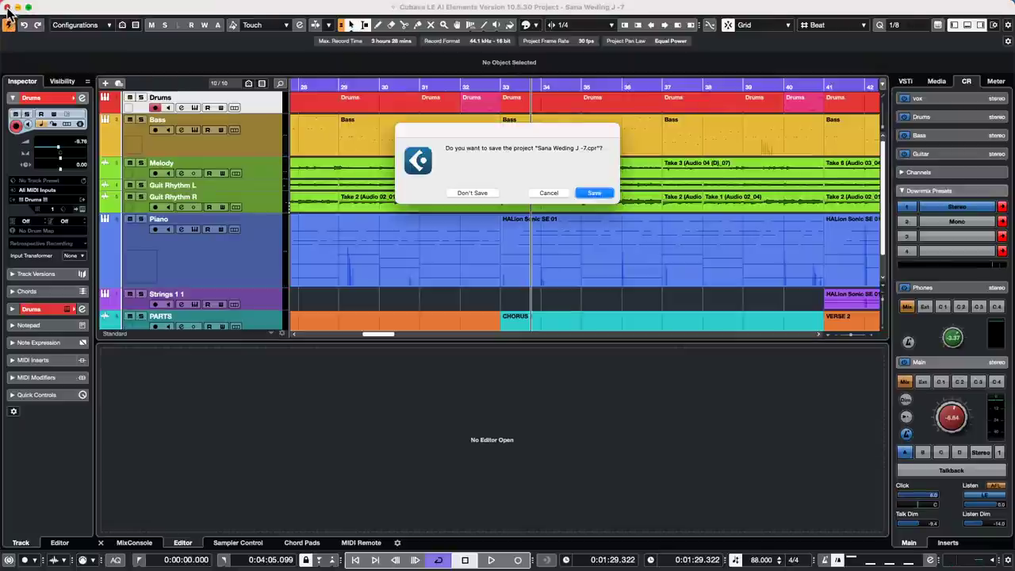
pyautogui.click(471, 193)
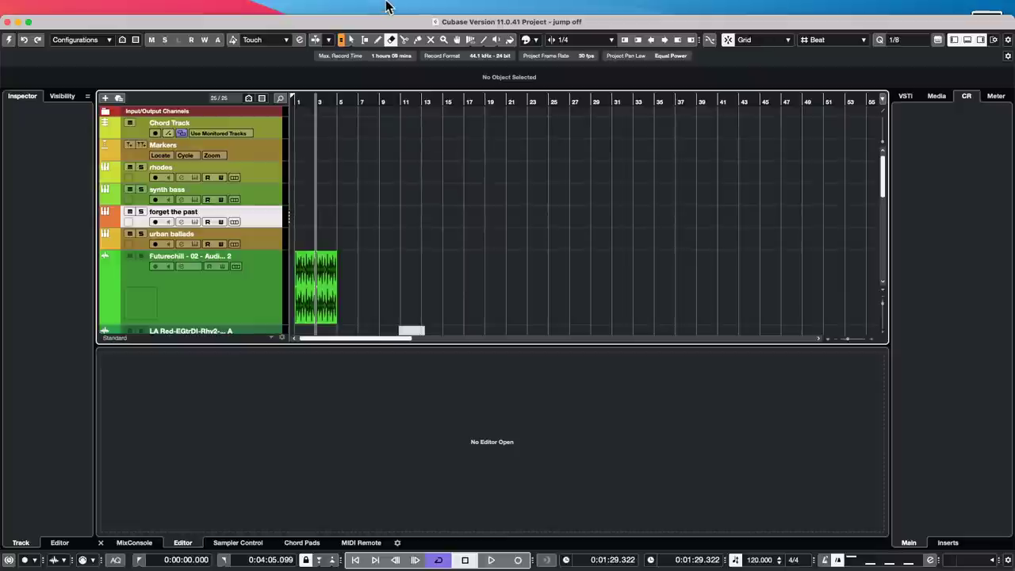
# - Maximize the project window and bring drums varying GO to the front from the Window menu
pyautogui.click(29, 22)
pyautogui.click(402, 5)
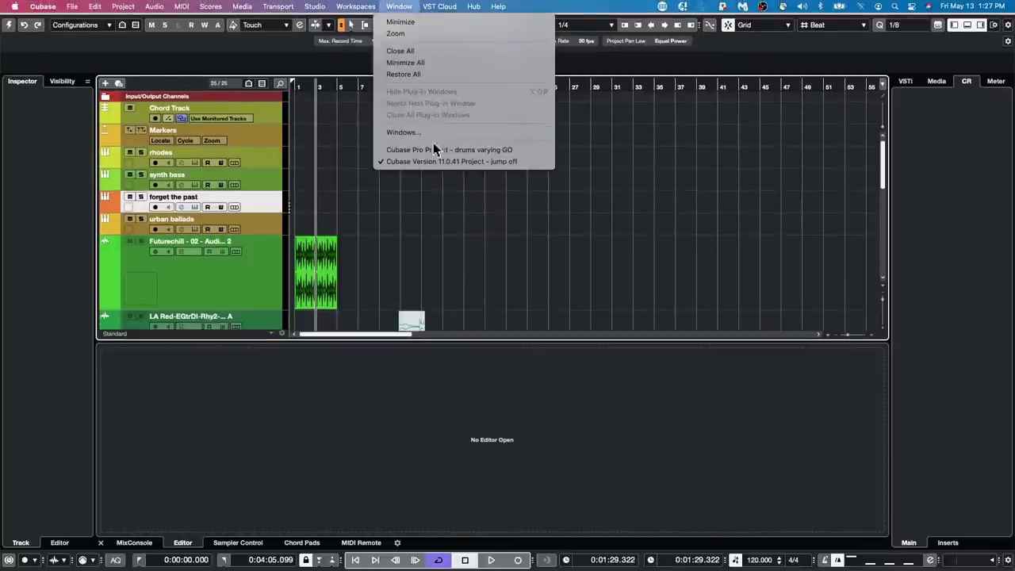
pyautogui.click(462, 151)
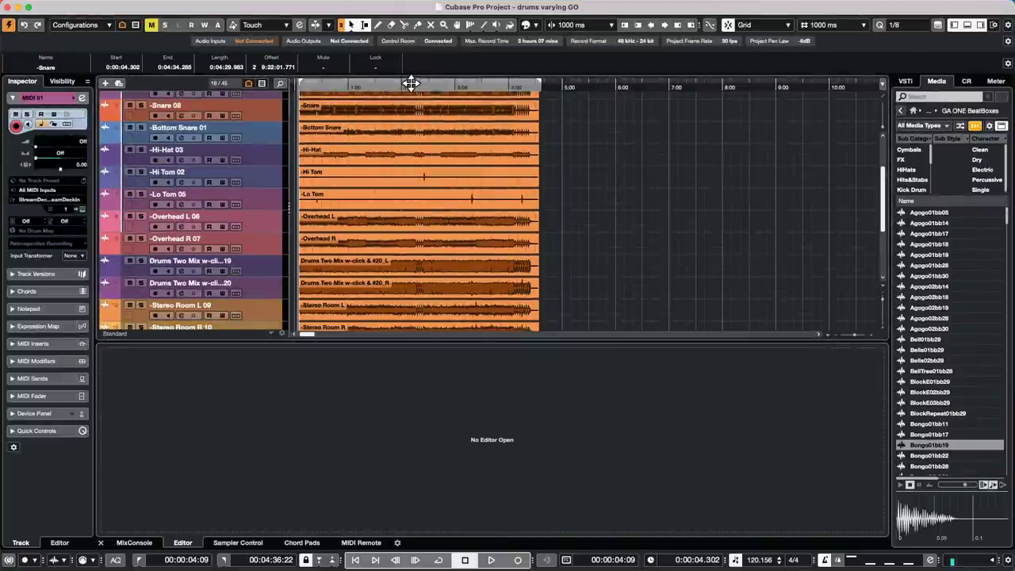
# - Set the ruler to Bars+Beats and select the Sub Kick 11 track
pyautogui.rightClick(409, 83)
pyautogui.click(488, 93)
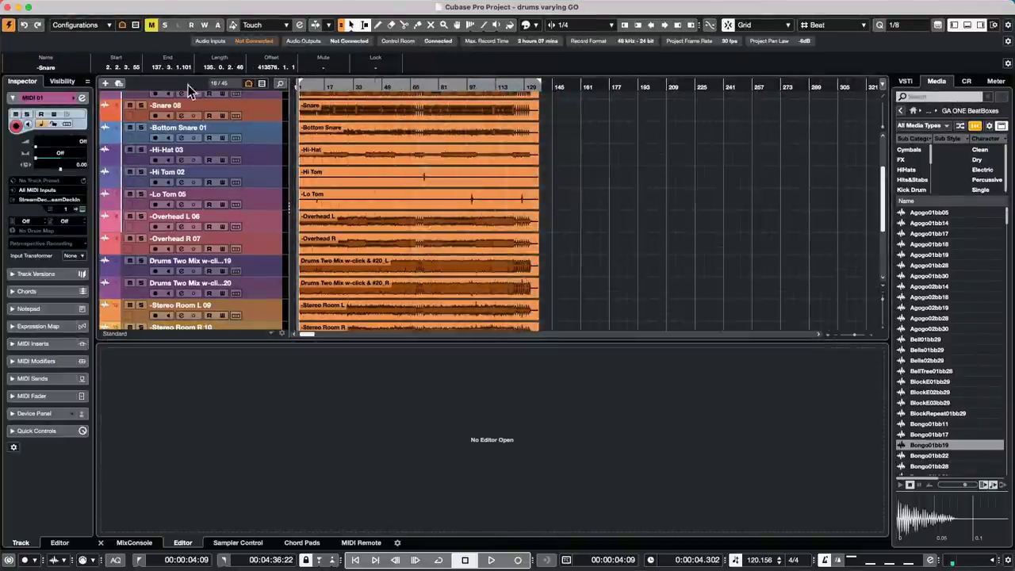
pyautogui.scroll(5, 272, 162)
pyautogui.click(262, 156)
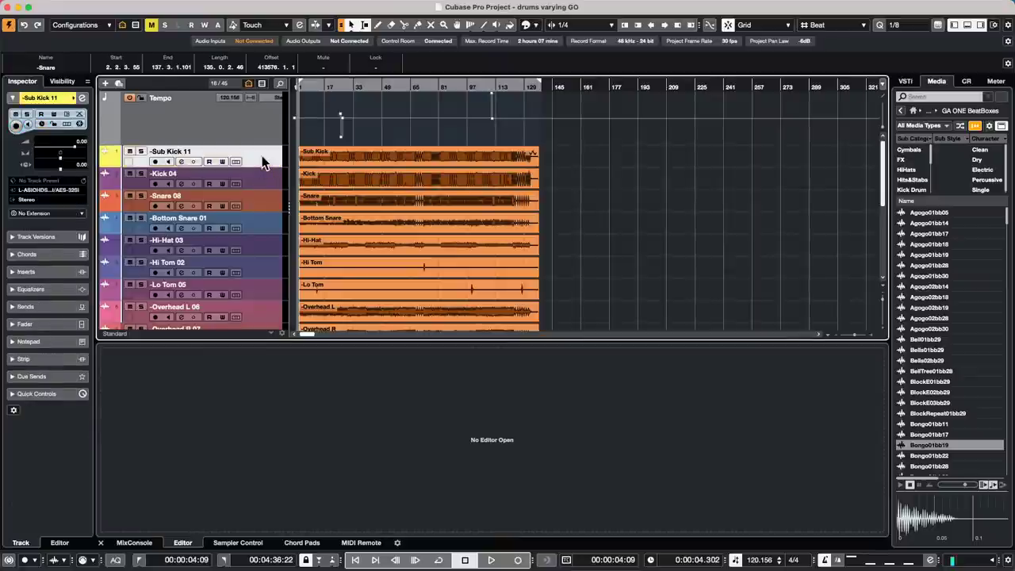
pyautogui.scroll(-6, 263, 175)
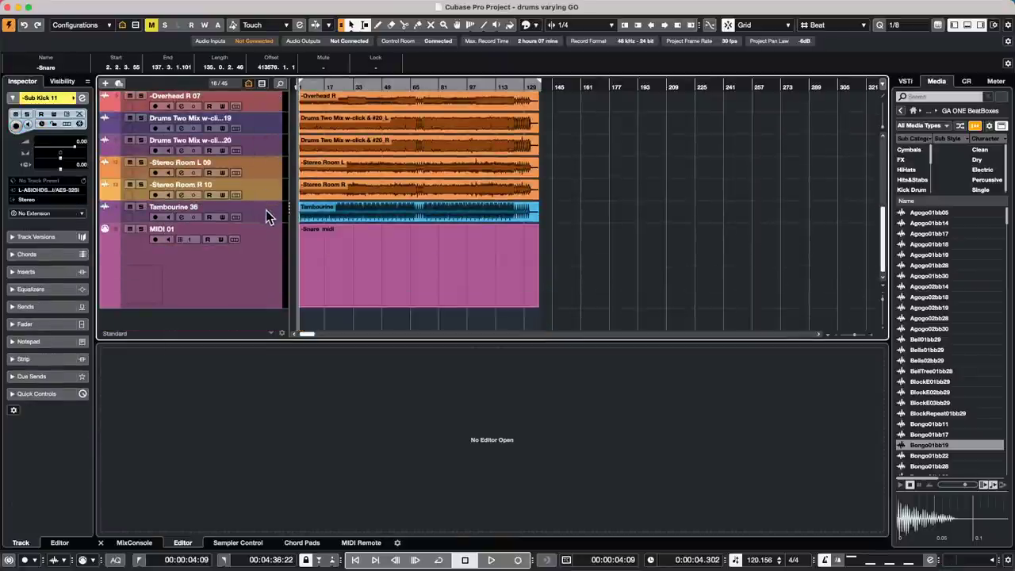
# - Move the selected drum tracks into a new folder with Phase-Coherent AudioWarp enabled and bounce the clips
pyautogui.scroll(6, 264, 198)
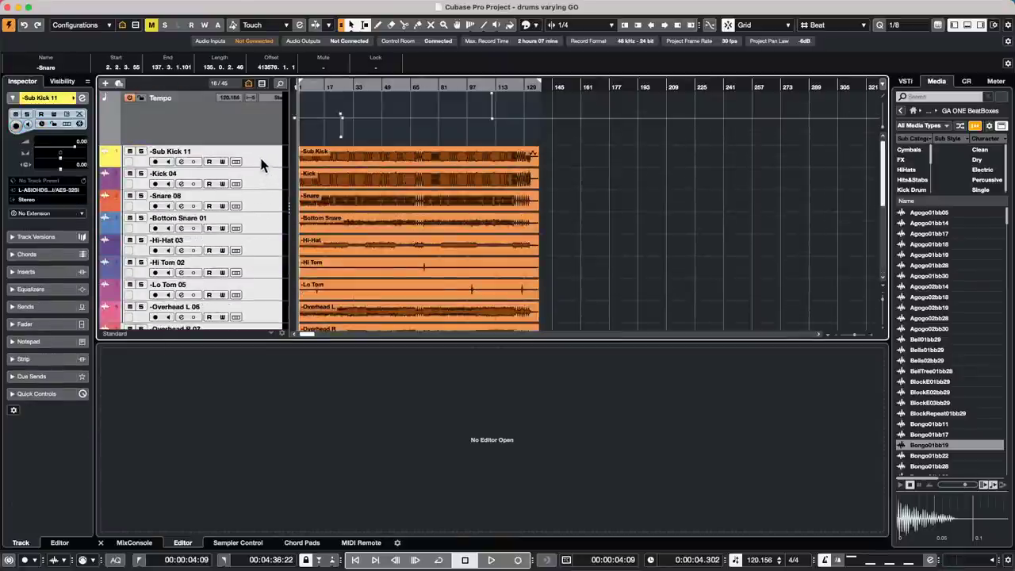
pyautogui.rightClick(261, 161)
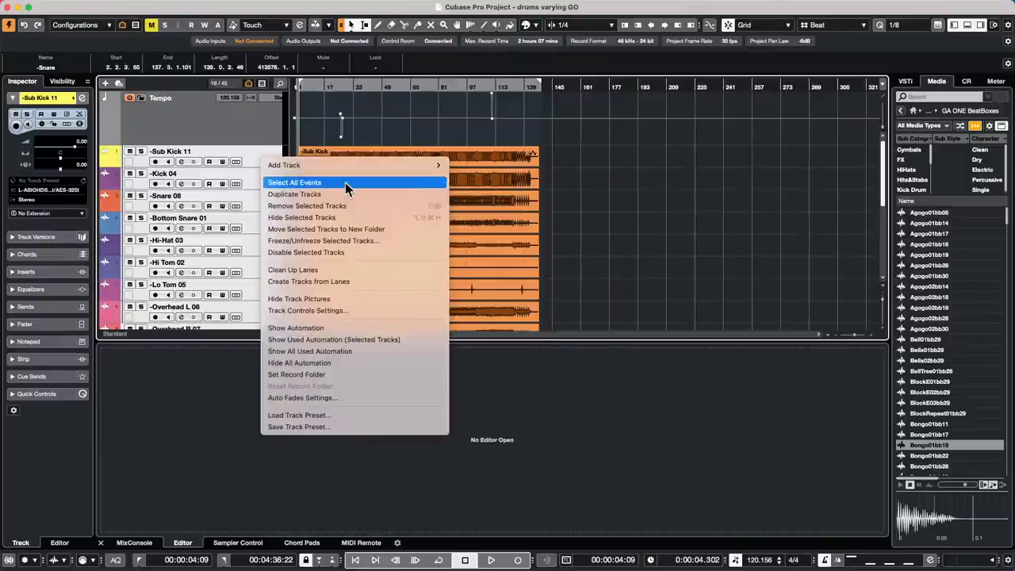
pyautogui.click(361, 232)
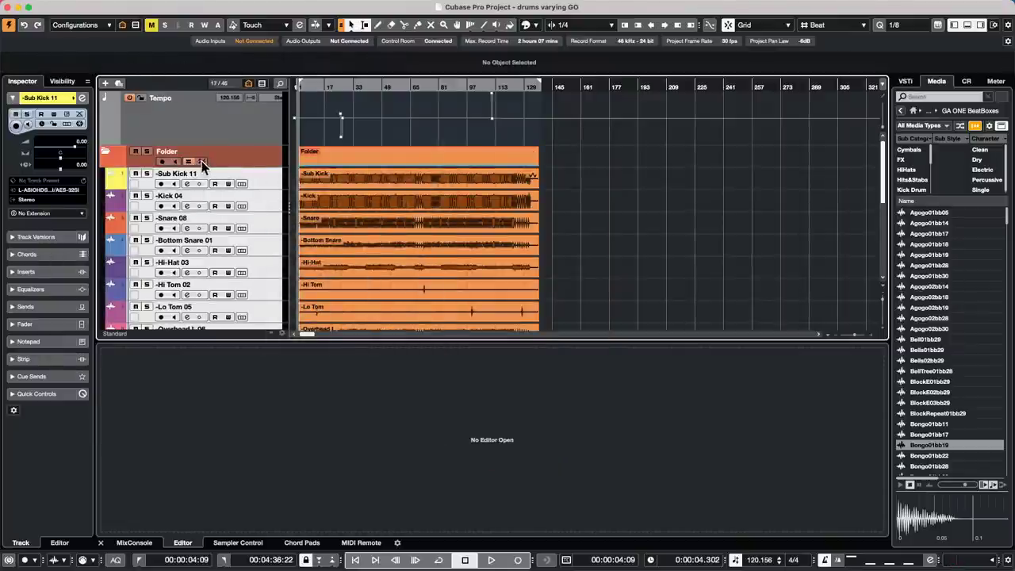
pyautogui.click(202, 160)
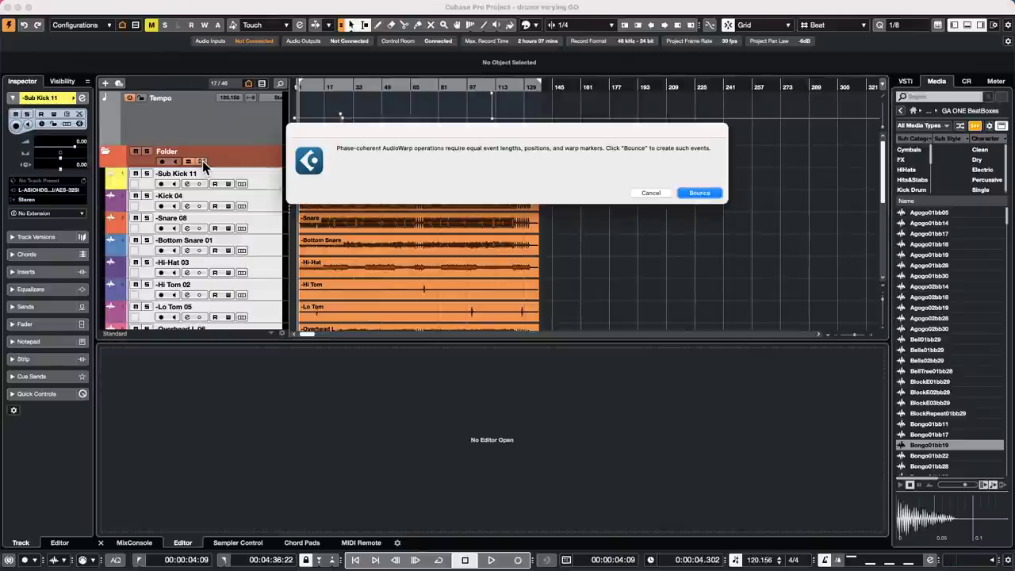
pyautogui.click(710, 195)
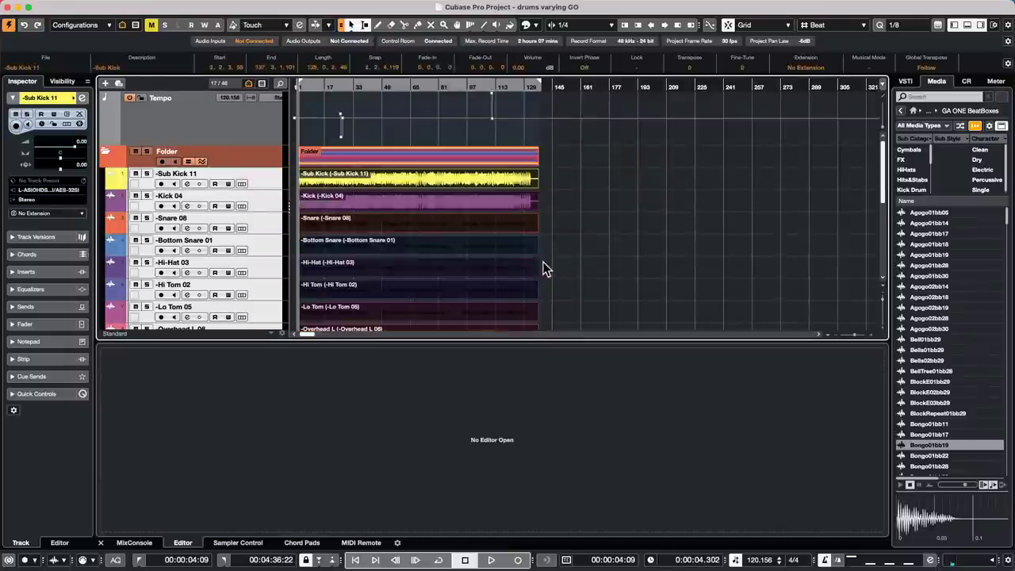
# - Zoom in on the ruler and pick the Time Warp tool in warp marker mode
pyautogui.scroll(-5, 591, 245)
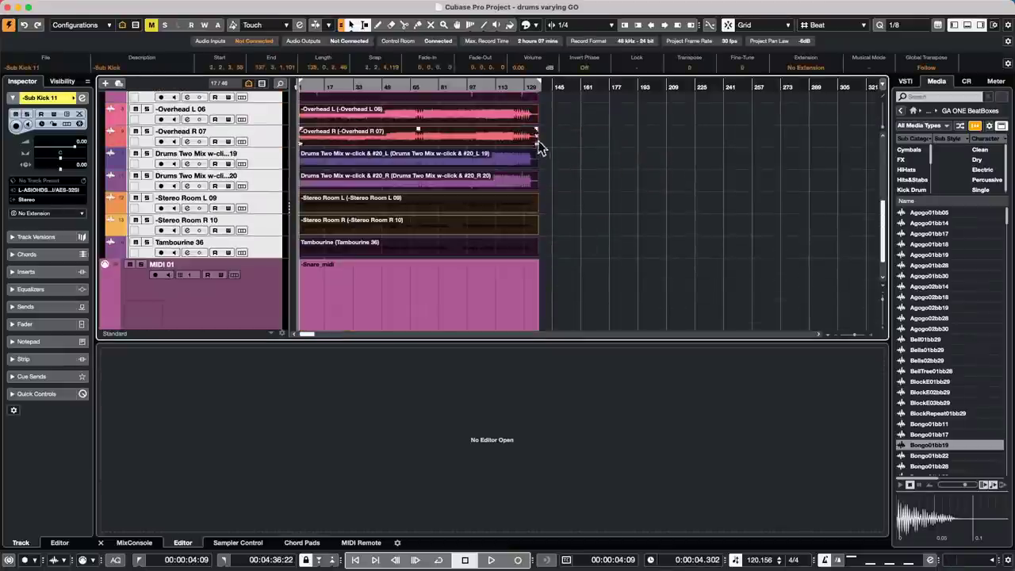
pyautogui.scroll(5, 610, 182)
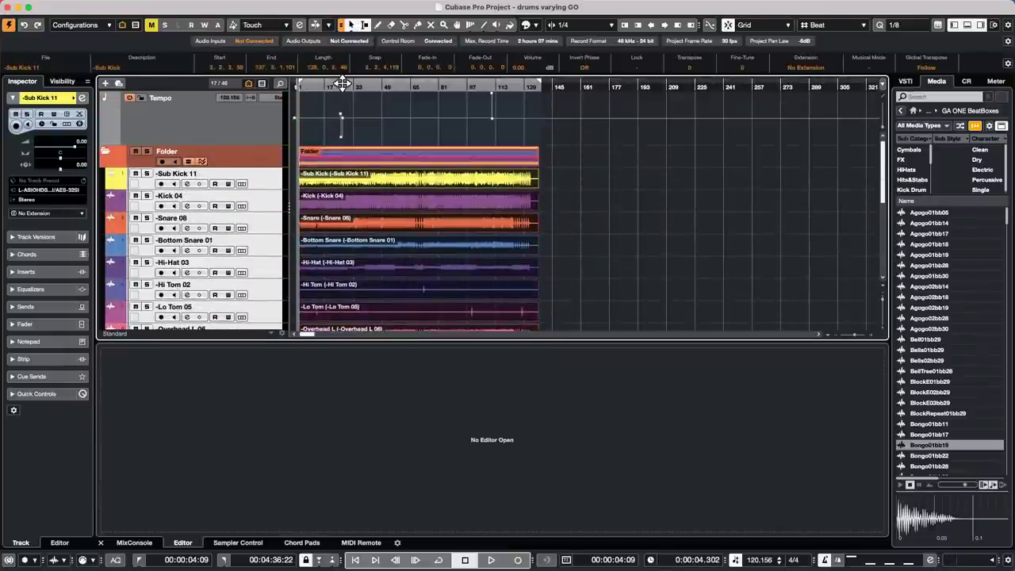
pyautogui.moveTo(342, 83); pyautogui.dragTo(362, 157)
pyautogui.click(471, 24)
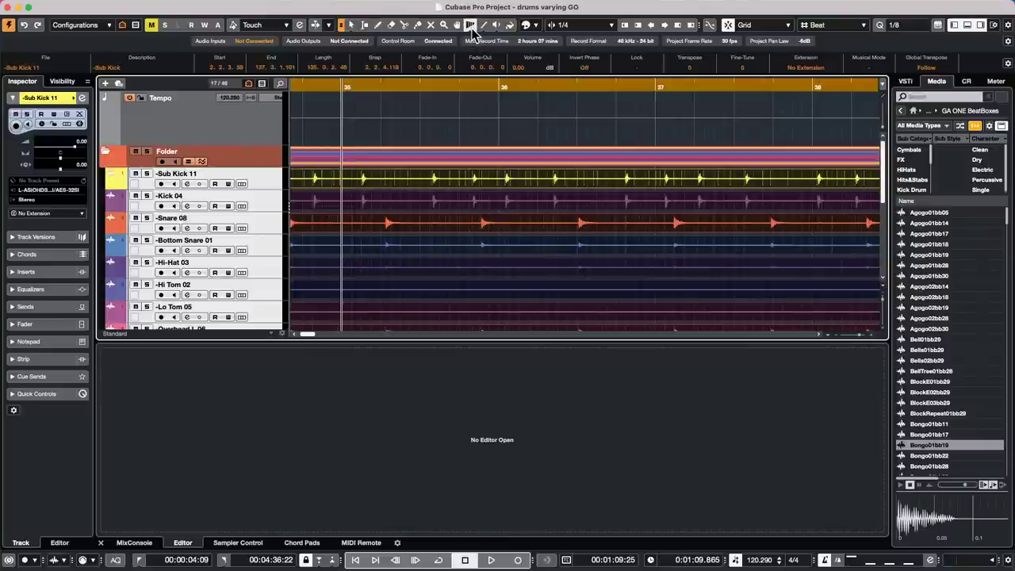
pyautogui.click(470, 24)
pyautogui.click(496, 57)
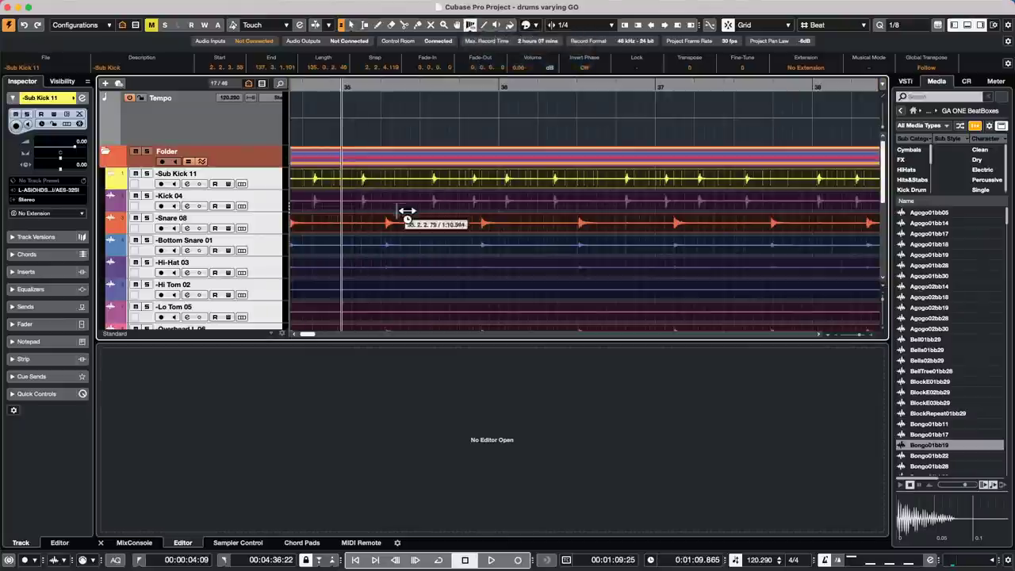
# - Add warp markers at the seven kick and snare hits across bars 36–38
pyautogui.click(510, 180)
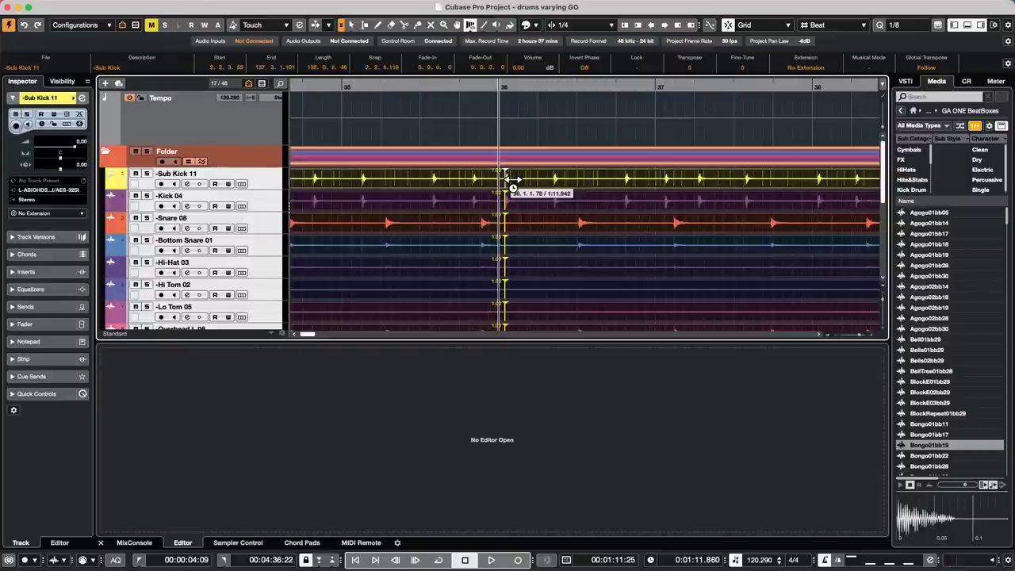
pyautogui.click(560, 177)
pyautogui.click(630, 179)
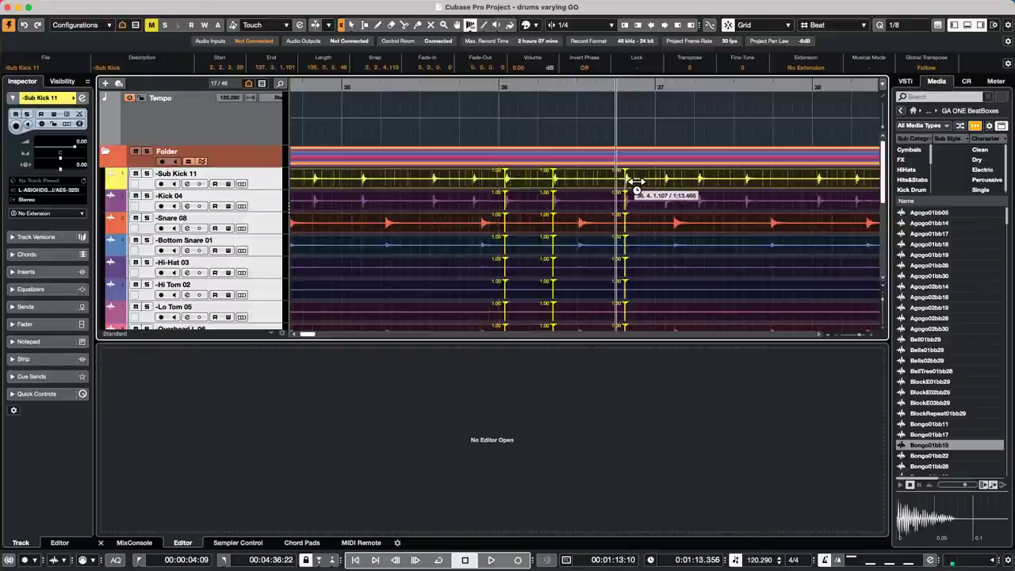
pyautogui.click(589, 225)
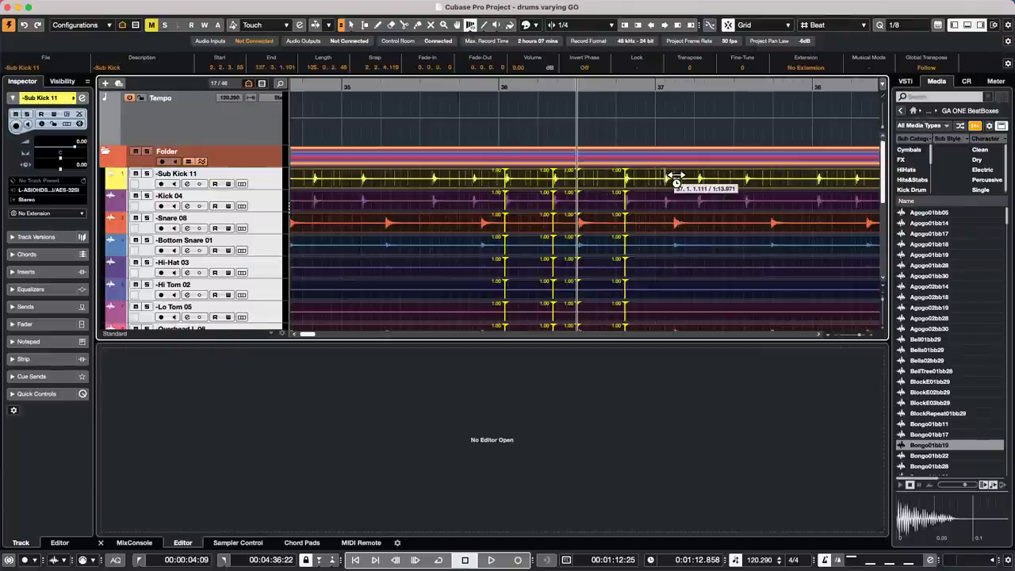
pyautogui.click(675, 176)
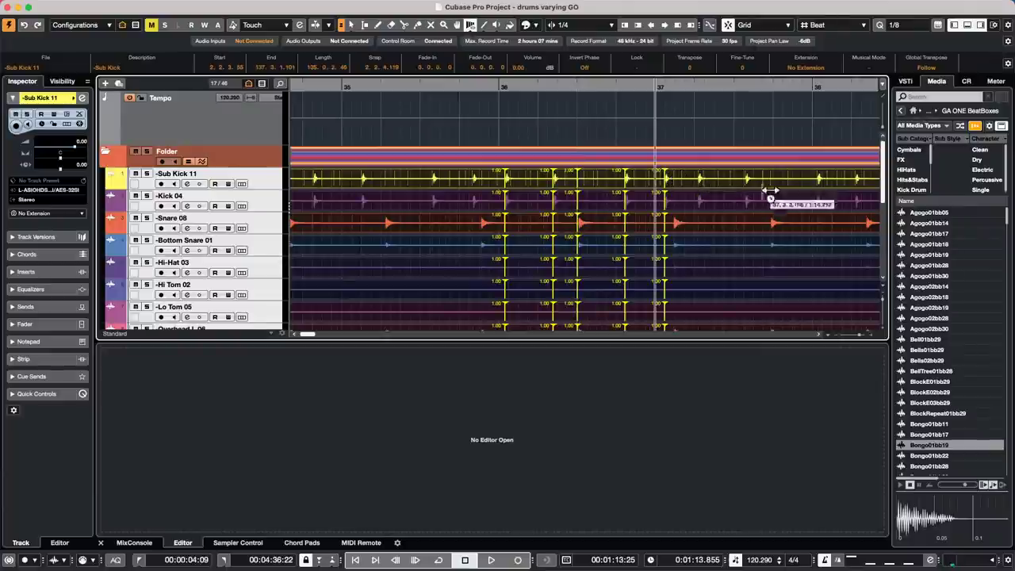
pyautogui.click(706, 182)
pyautogui.click(744, 183)
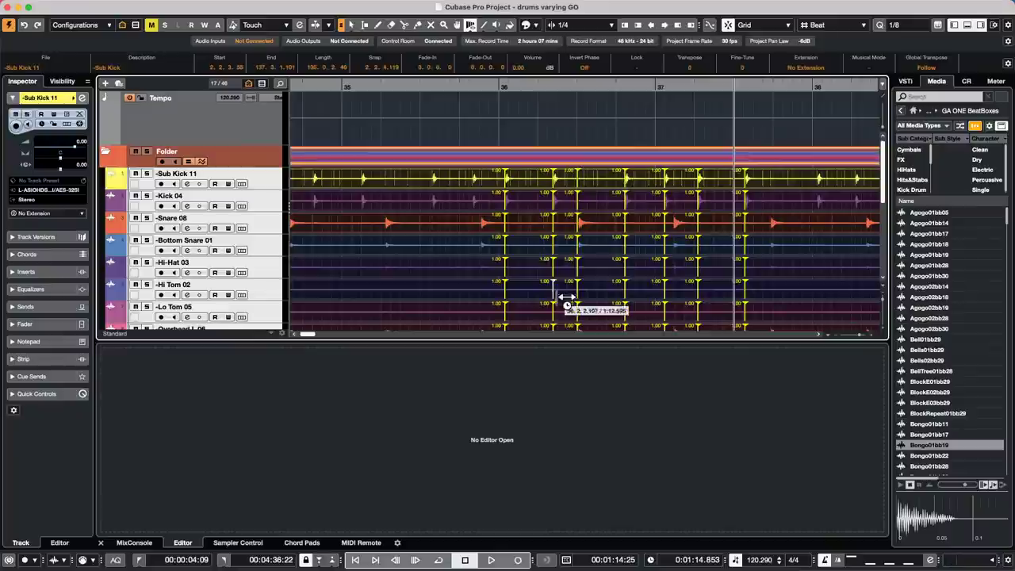
# - Drag a Sub Kick warp marker to stretch the drum audio later
pyautogui.scroll(-5, 583, 230)
pyautogui.scroll(5, 589, 245)
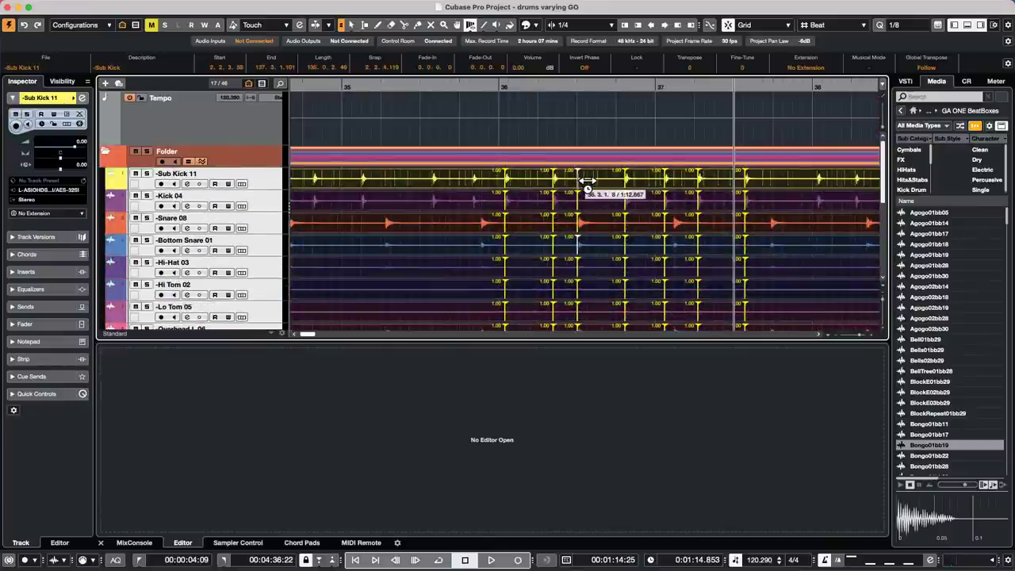
pyautogui.moveTo(587, 180)
pyautogui.mouseDown()
pyautogui.moveTo(610, 181)
pyautogui.moveTo(543, 181)
pyautogui.mouseUp()
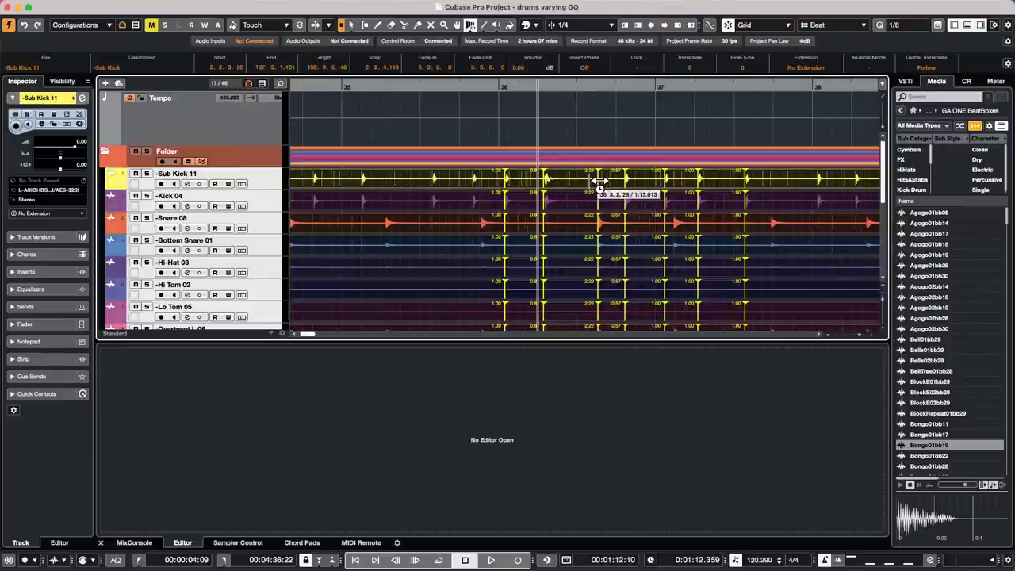
# - Add warp markers at five more drum hits in bars 35–38, then drag the snare-hit marker later
pyautogui.click(433, 178)
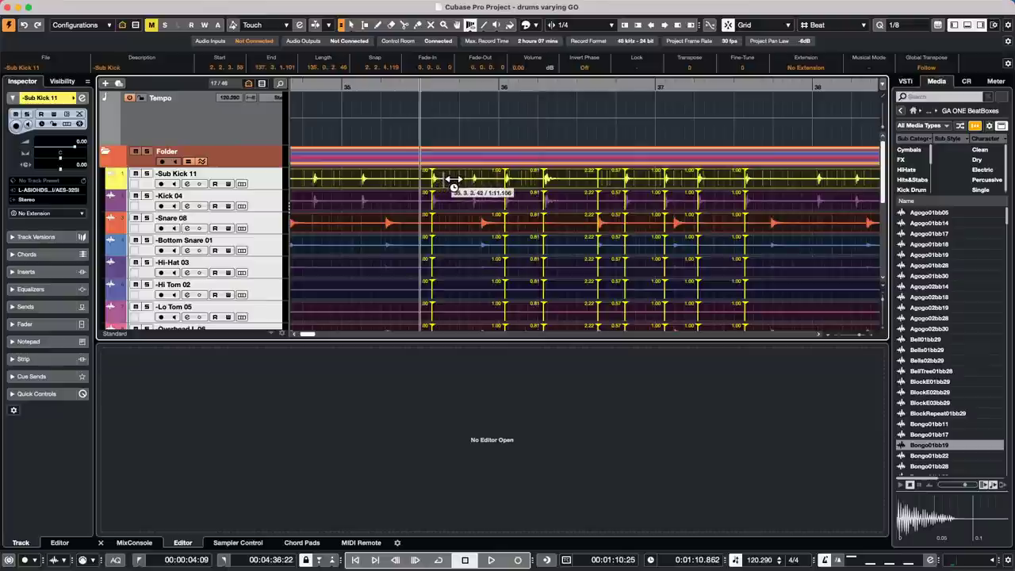
pyautogui.click(362, 180)
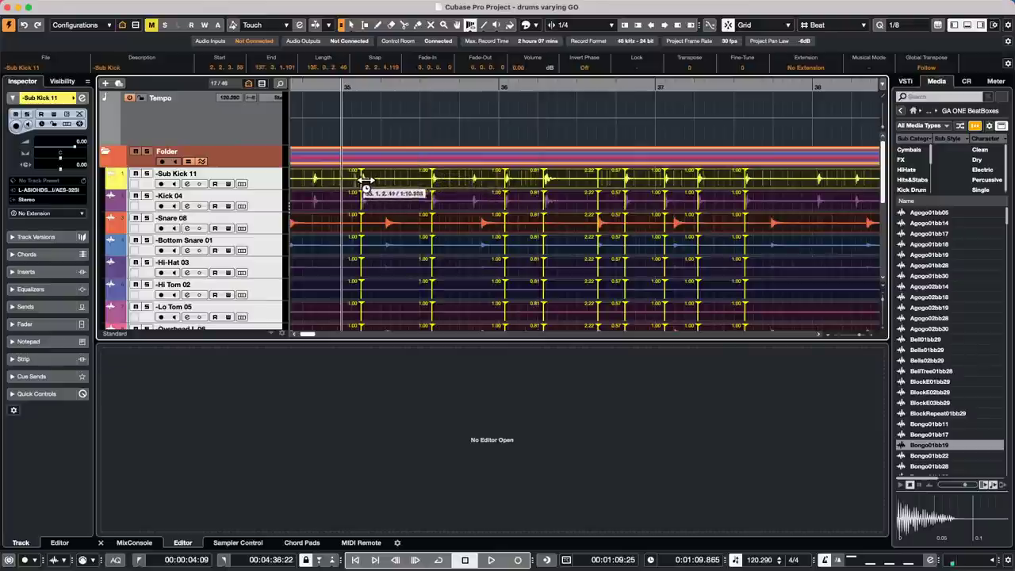
pyautogui.click(388, 217)
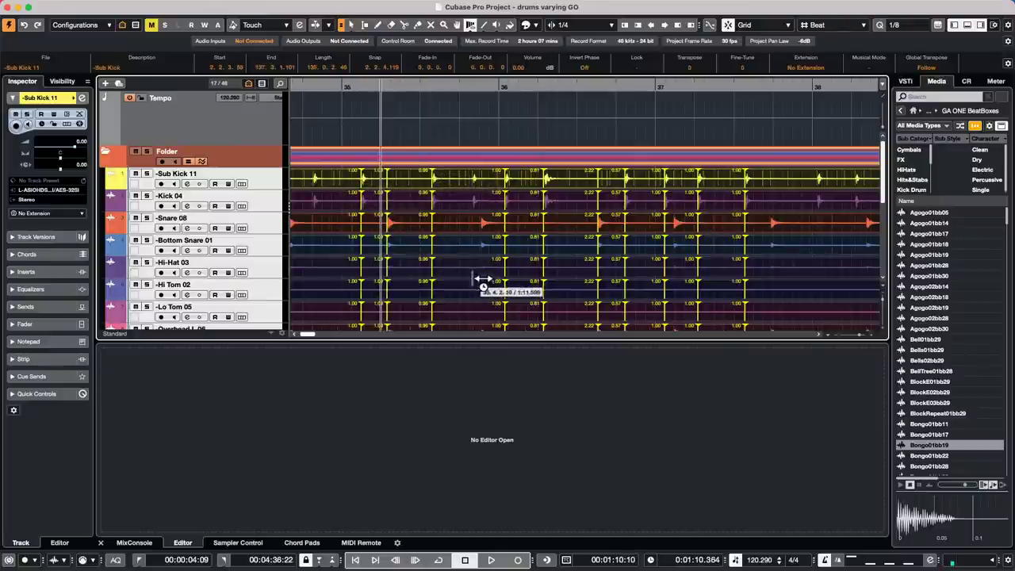
pyautogui.click(773, 219)
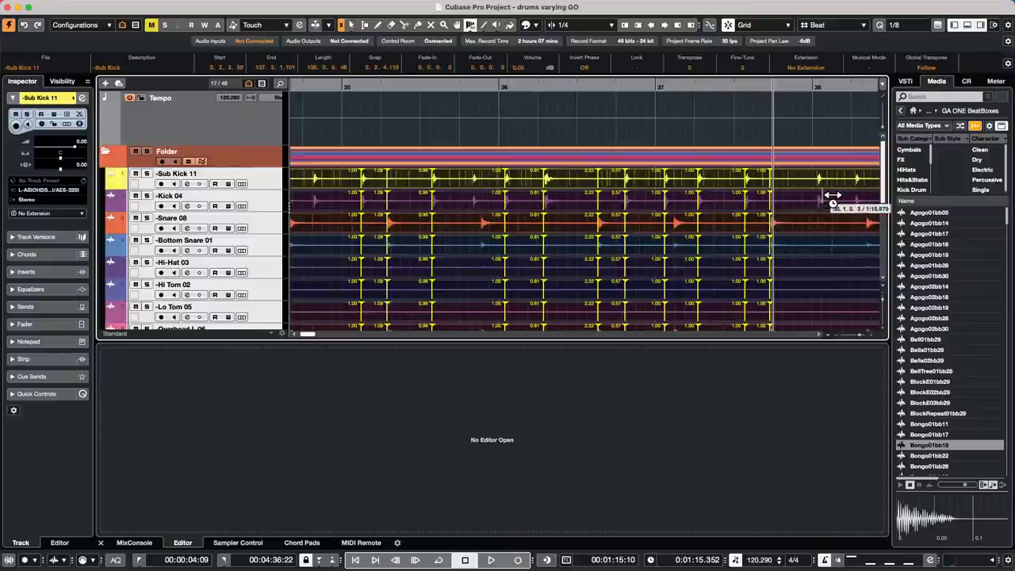
pyautogui.click(830, 196)
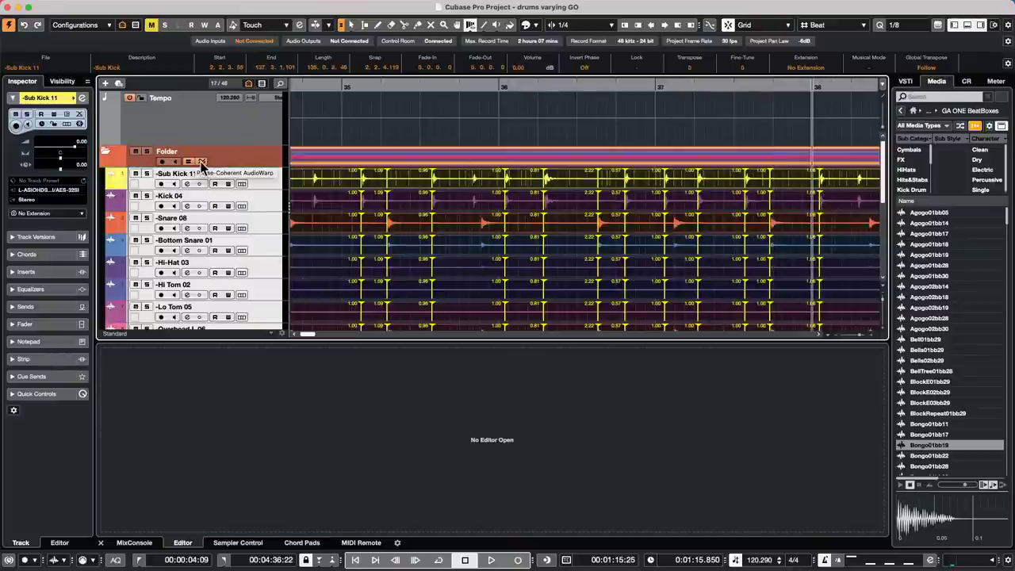
pyautogui.moveTo(389, 215); pyautogui.dragTo(412, 216)
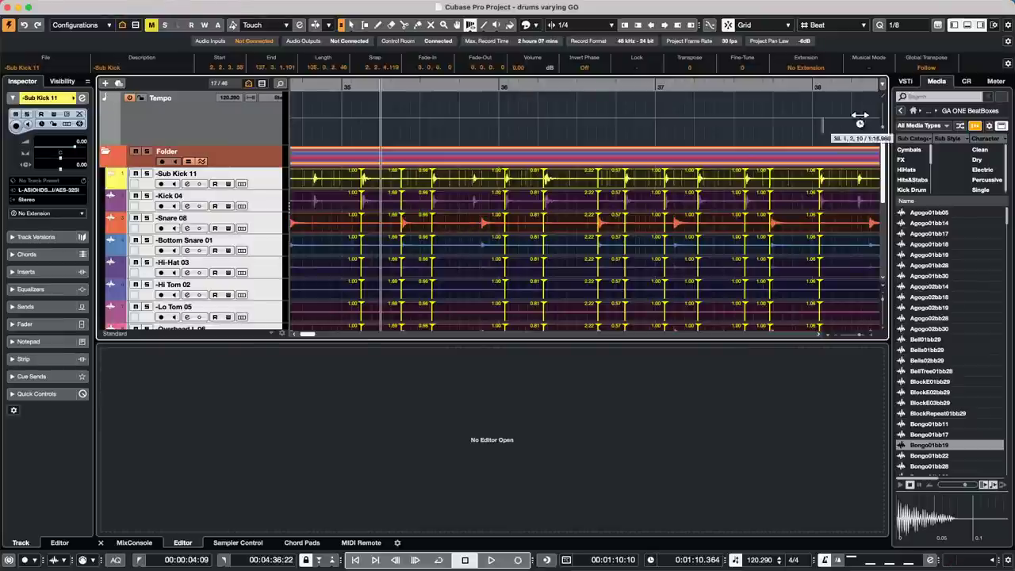
# - Zoom out on the ruler to see the warped drums across bars 29 to 53
pyautogui.moveTo(4, 6)
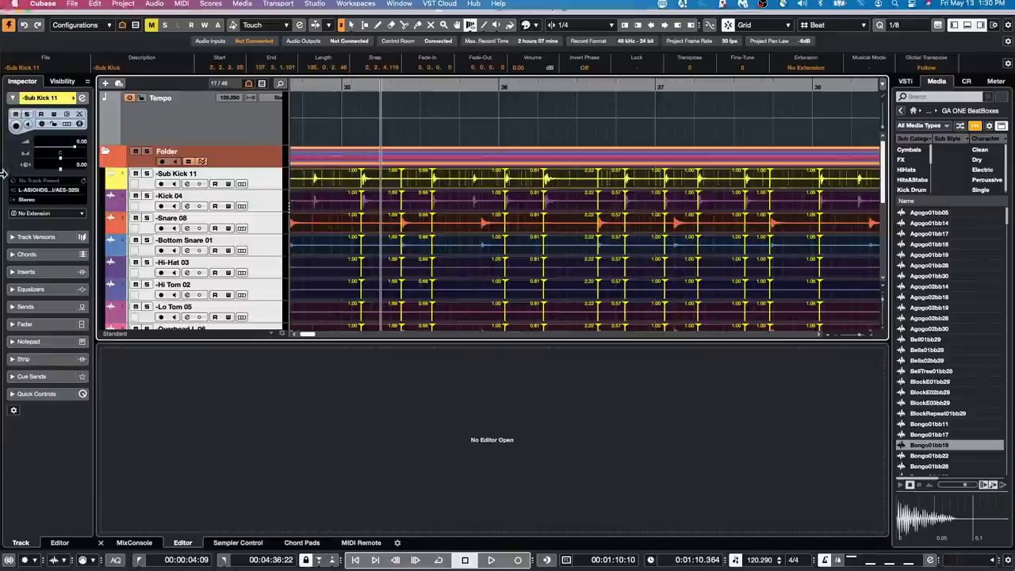
pyautogui.moveTo(418, 88)
pyautogui.mouseDown()
pyautogui.moveTo(430, 87)
pyautogui.moveTo(425, 68)
pyautogui.mouseUp()
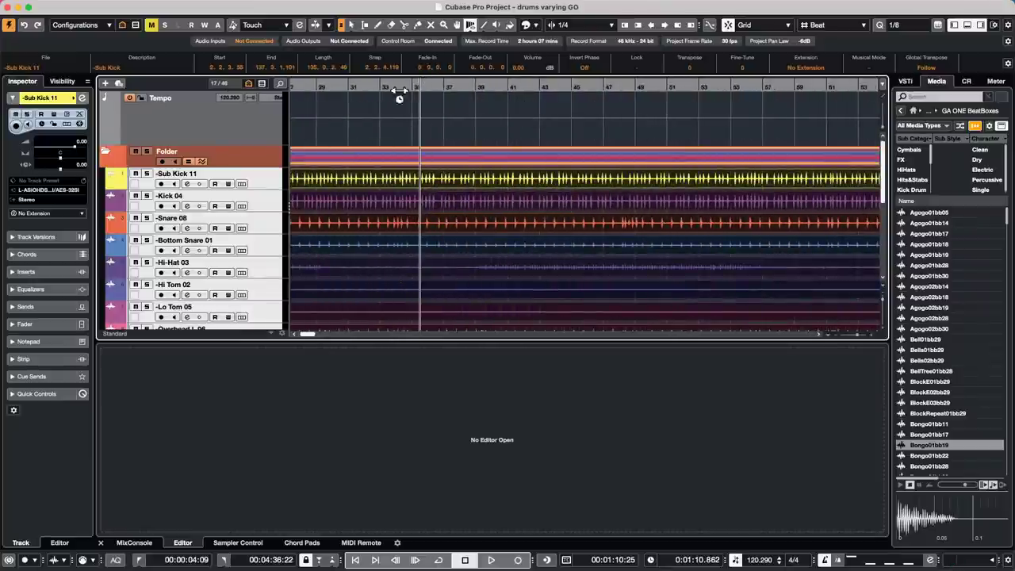
# - Revert the project to its saved version, deleting the newly created audio files
pyautogui.click(75, 7)
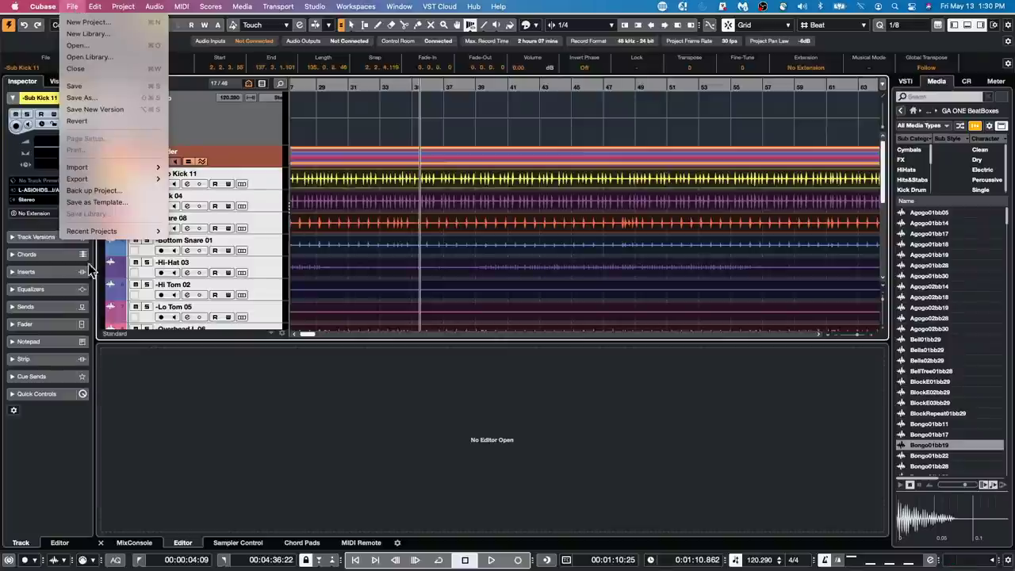
pyautogui.click(85, 121)
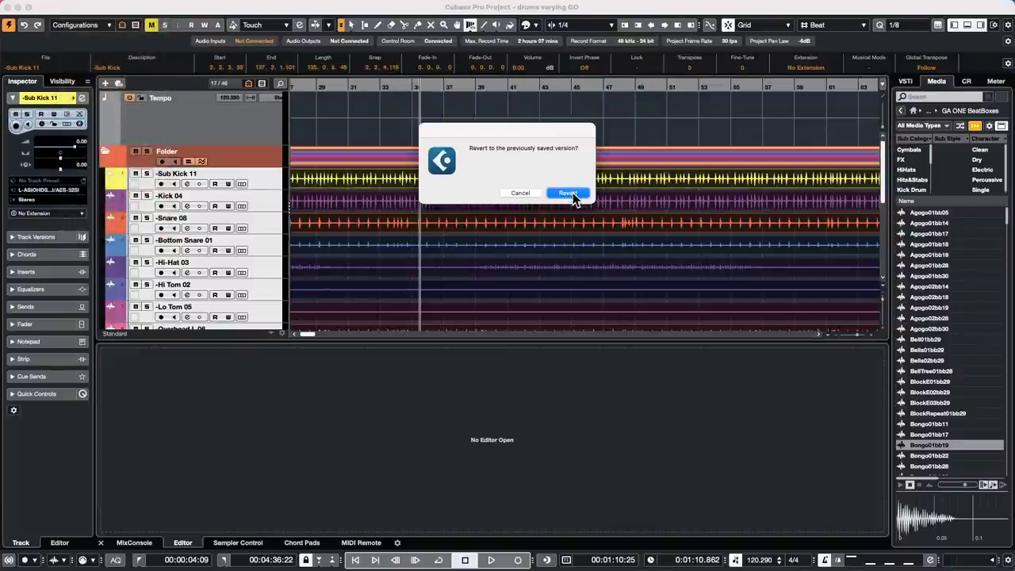
pyautogui.click(571, 194)
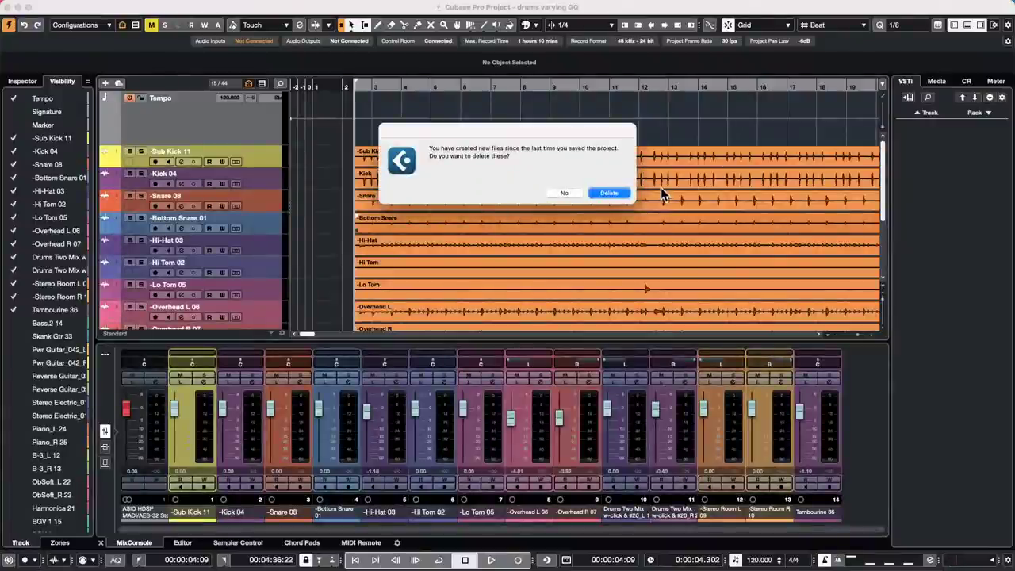
pyautogui.click(607, 194)
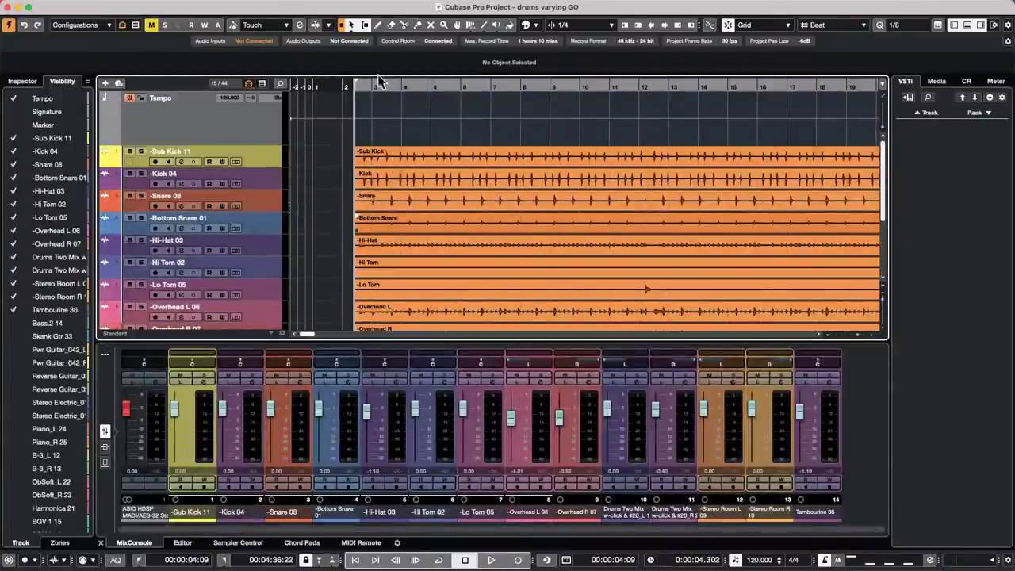
# - Zoom out to bars 1–81 and play back the original drums
pyautogui.moveTo(371, 79); pyautogui.dragTo(368, 56)
pyautogui.press('space')
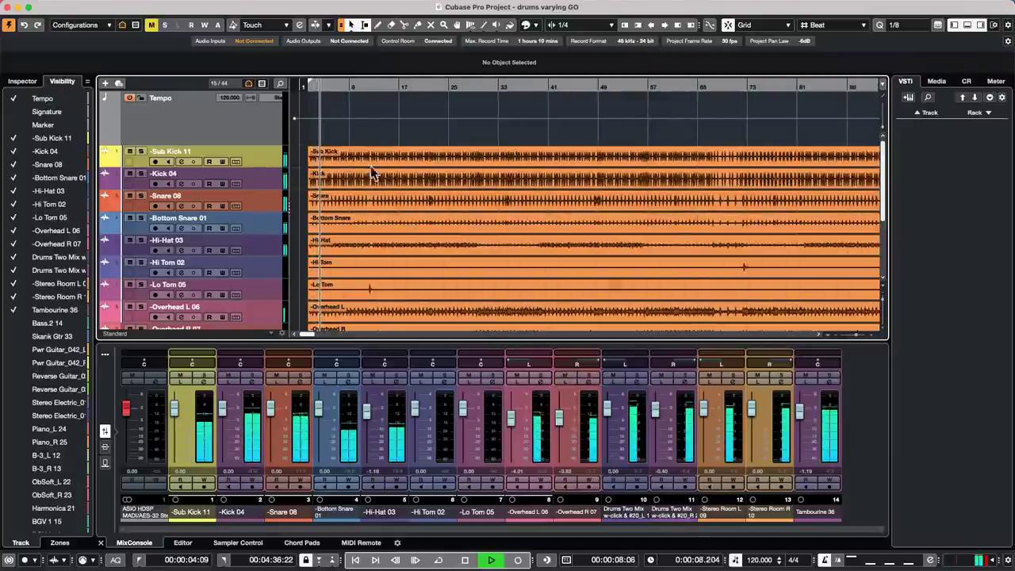
pyautogui.scroll(-3, 358, 229)
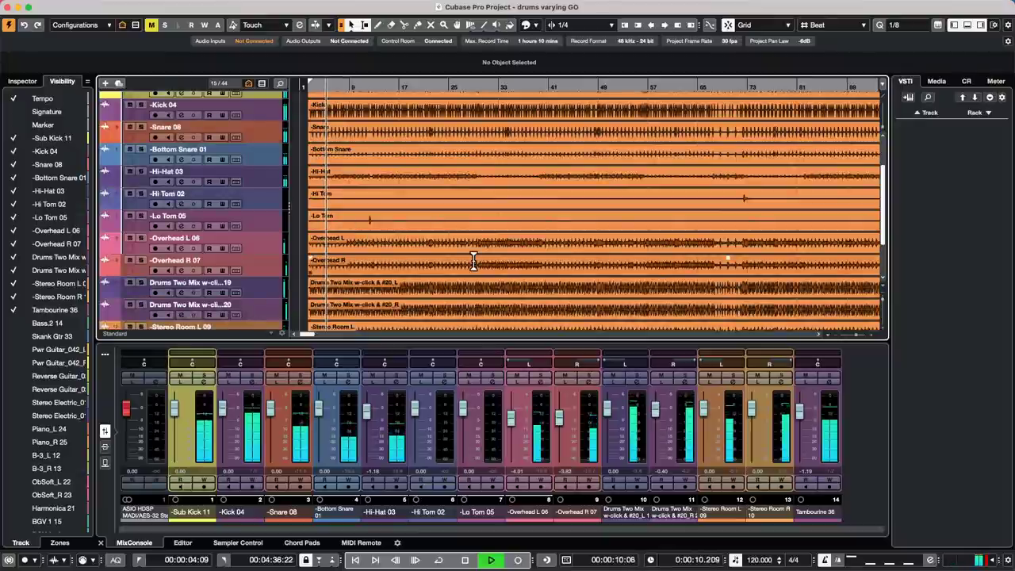
# - Run Project > Tempo Detection analysis on the selected Overhead R event
pyautogui.click(414, 268)
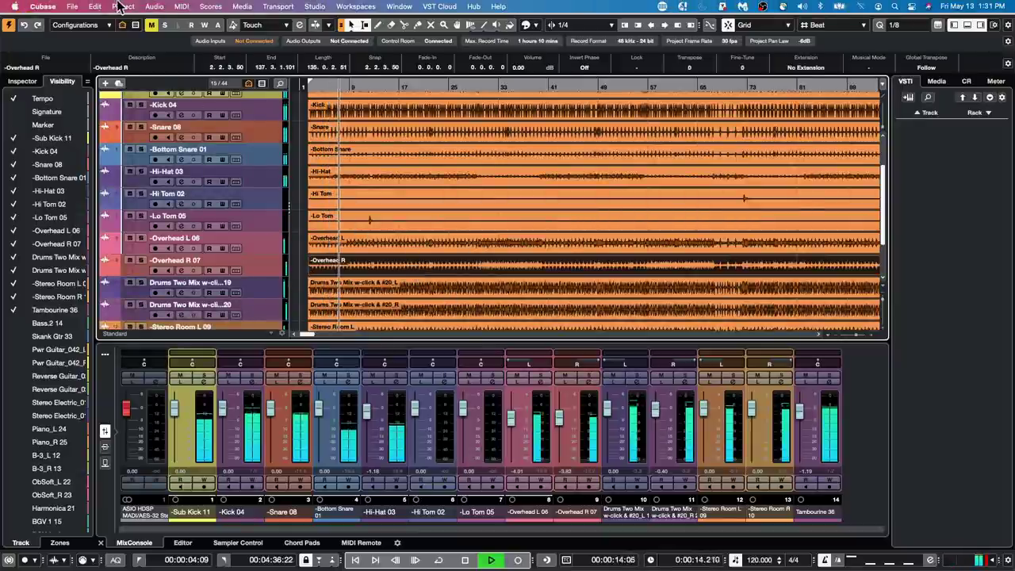
pyautogui.click(121, 6)
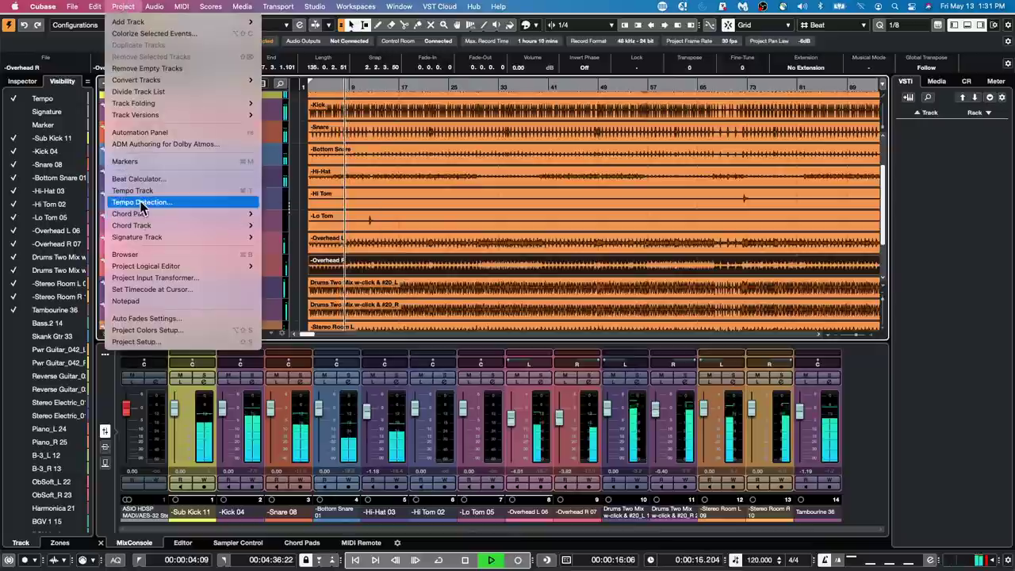
pyautogui.moveTo(161, 213)
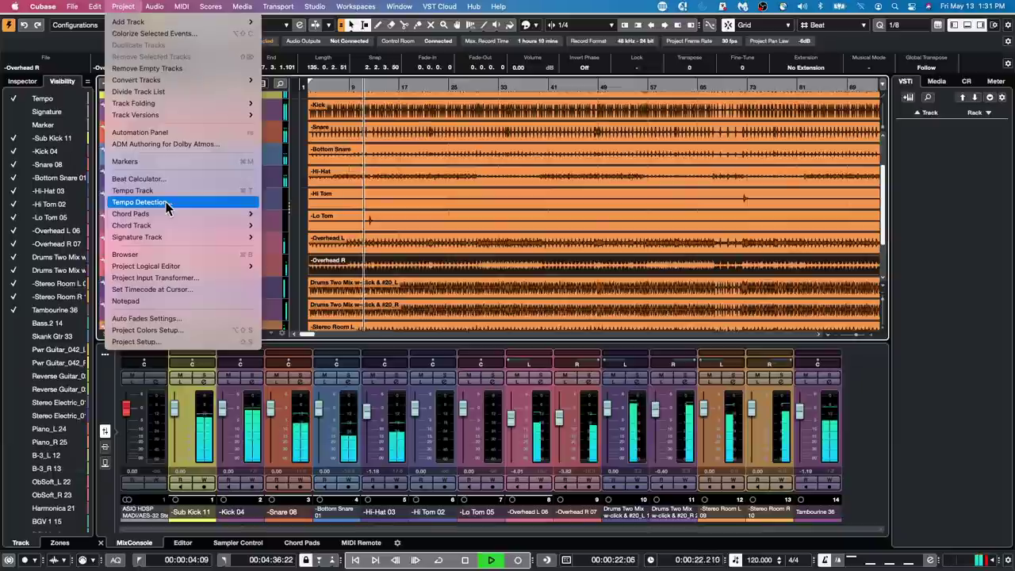
pyautogui.click(166, 204)
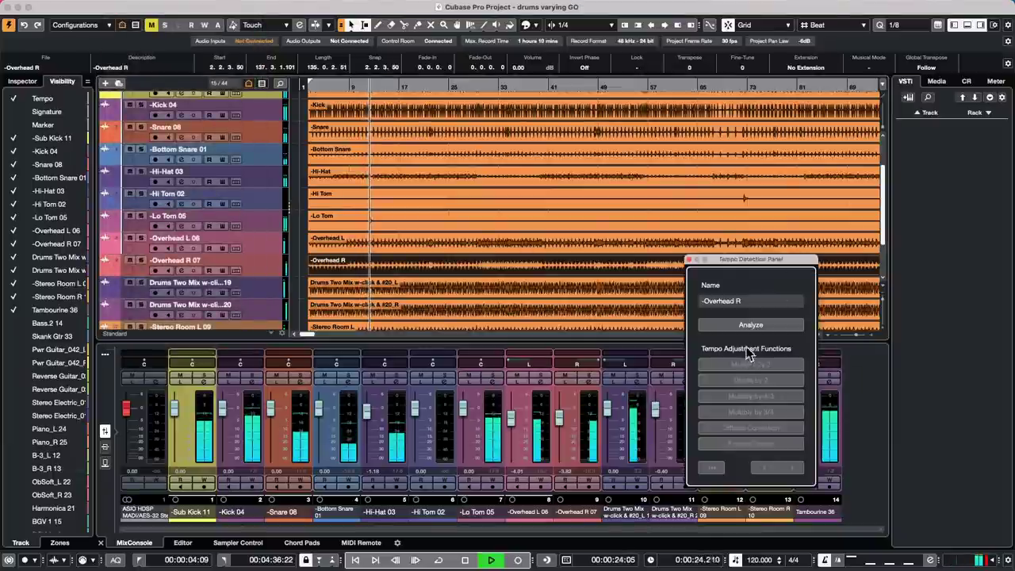
pyautogui.click(755, 325)
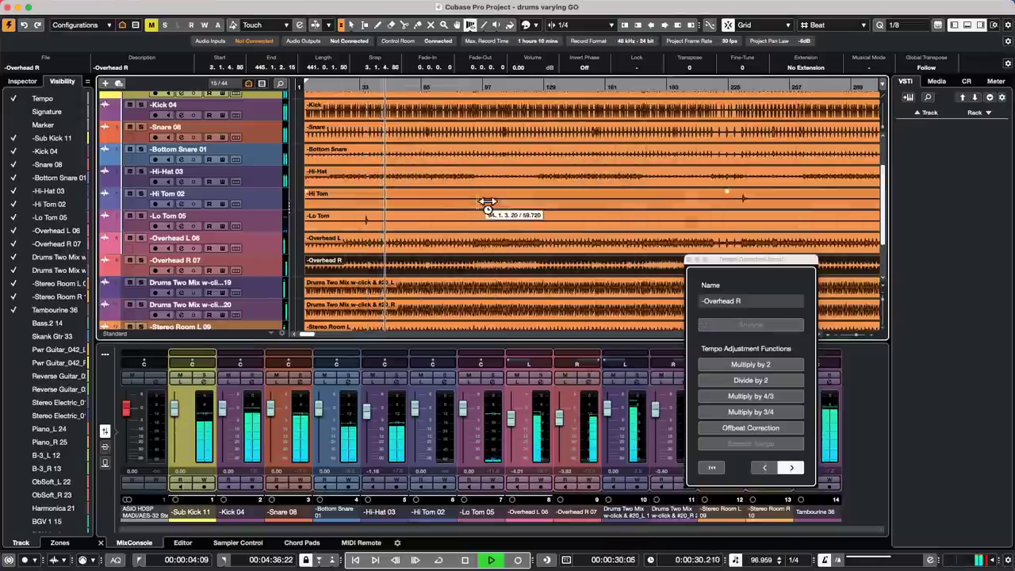
# - Stop playback, return to the Object Selection tool, and end tempo detection
pyautogui.scroll(3, 396, 187)
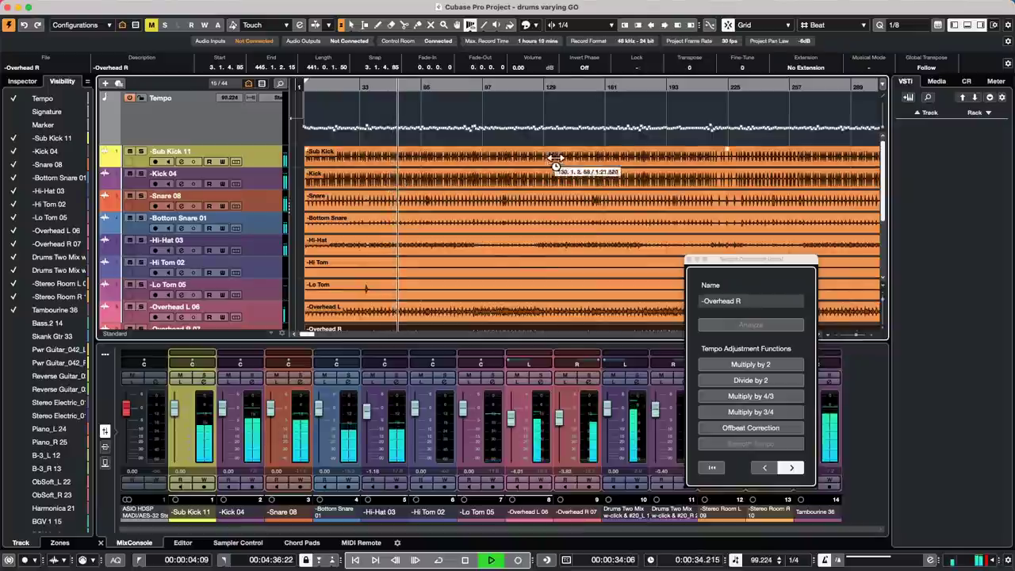
pyautogui.click(687, 262)
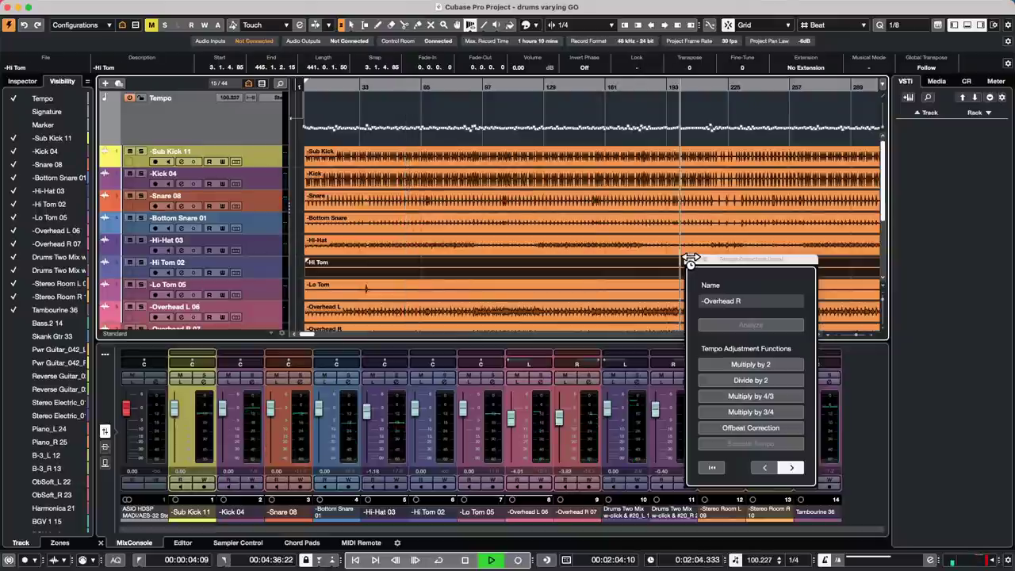
pyautogui.press('space')
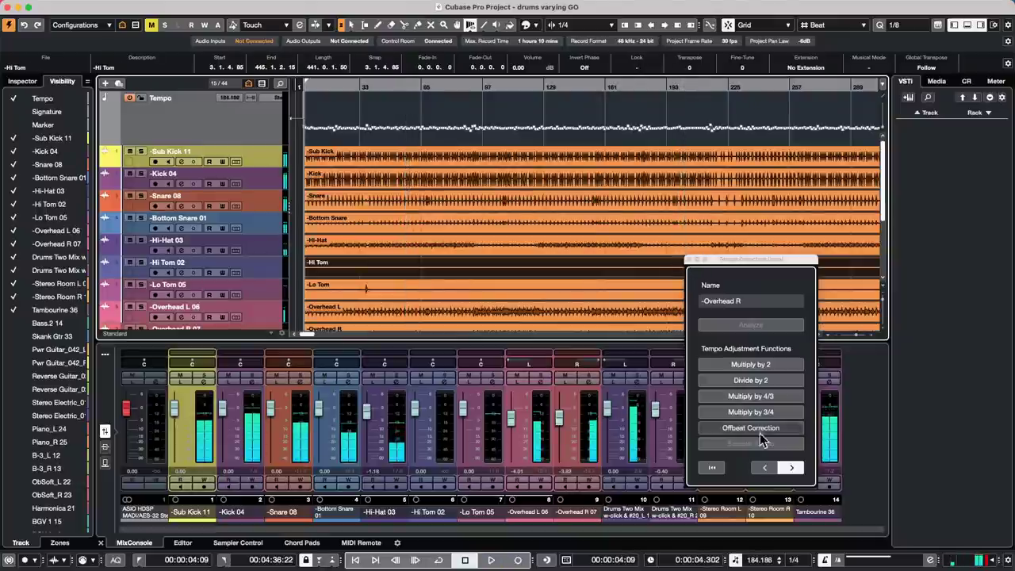
pyautogui.rightClick(613, 144)
pyautogui.click(614, 146)
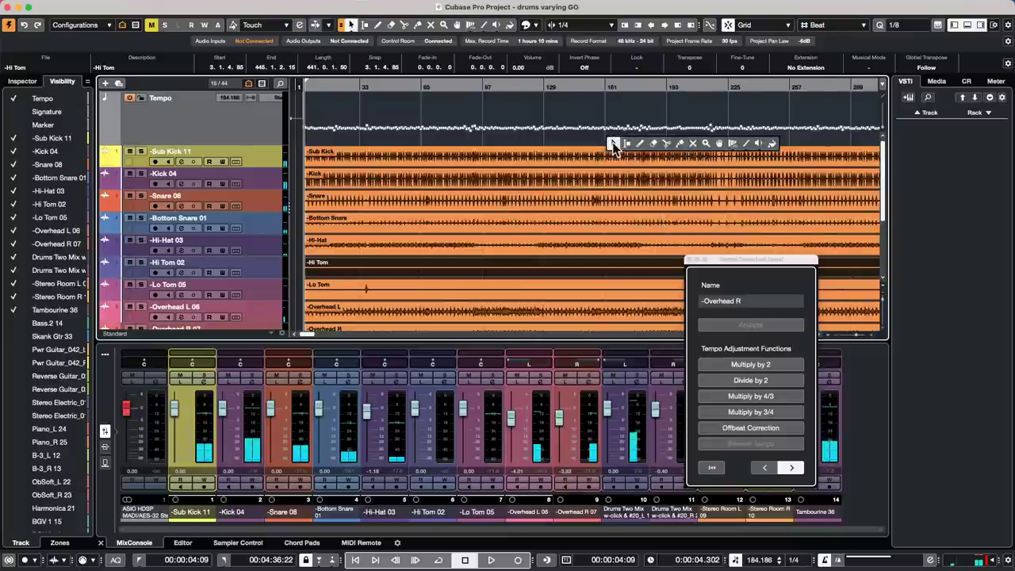
pyautogui.click(632, 193)
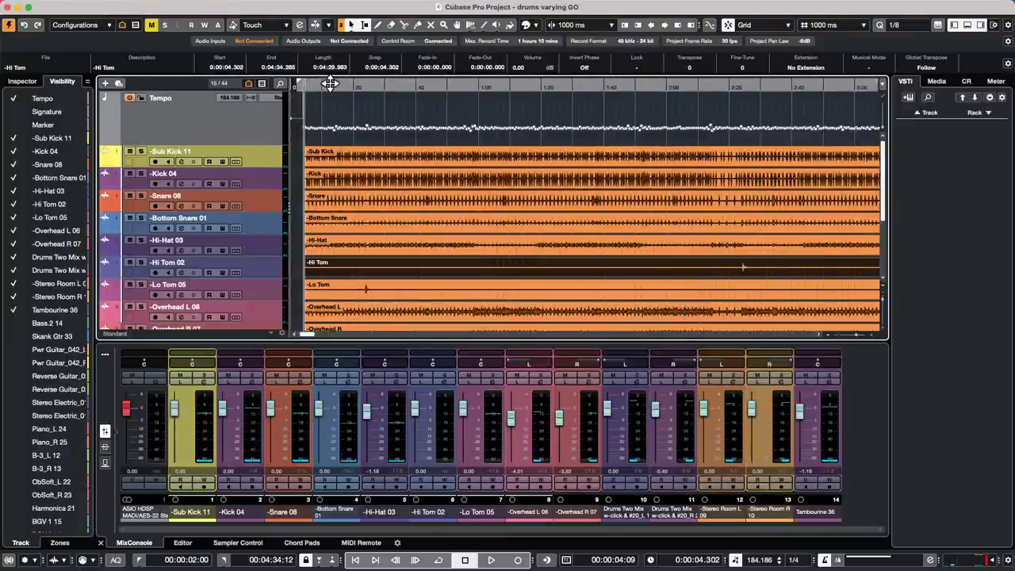
# - Zoom in on the song start, play to check the detected tempo, and choose Range Selection
pyautogui.moveTo(317, 84); pyautogui.dragTo(308, 129)
pyautogui.press('space')
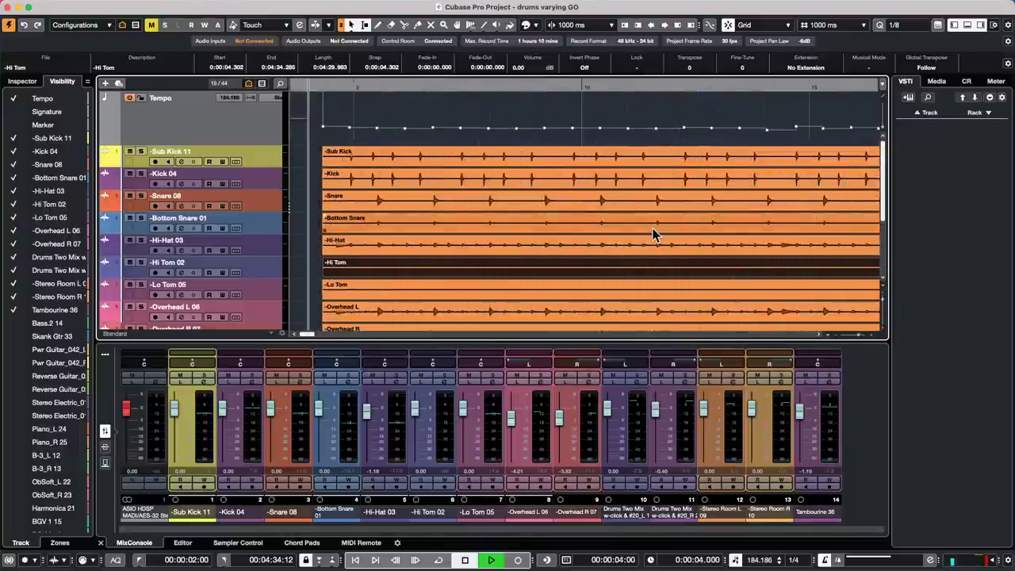
pyautogui.press('space')
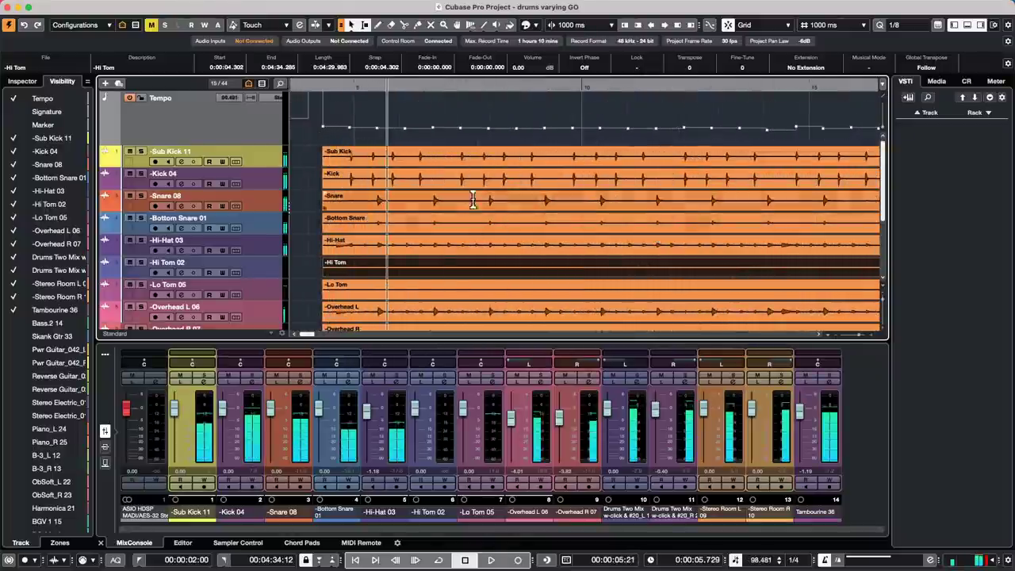
pyautogui.rightClick(358, 104)
pyautogui.click(372, 108)
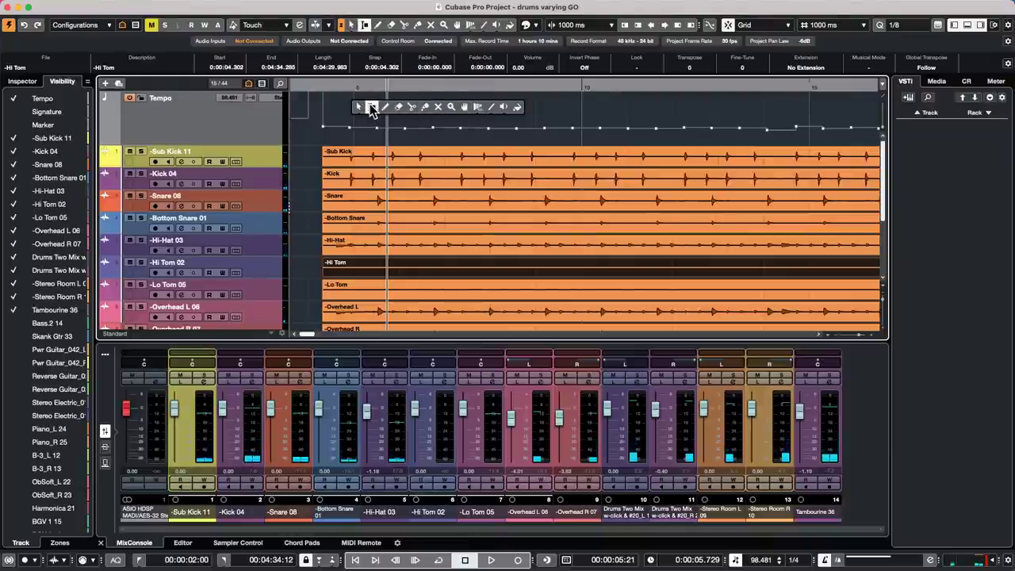
pyautogui.click(197, 123)
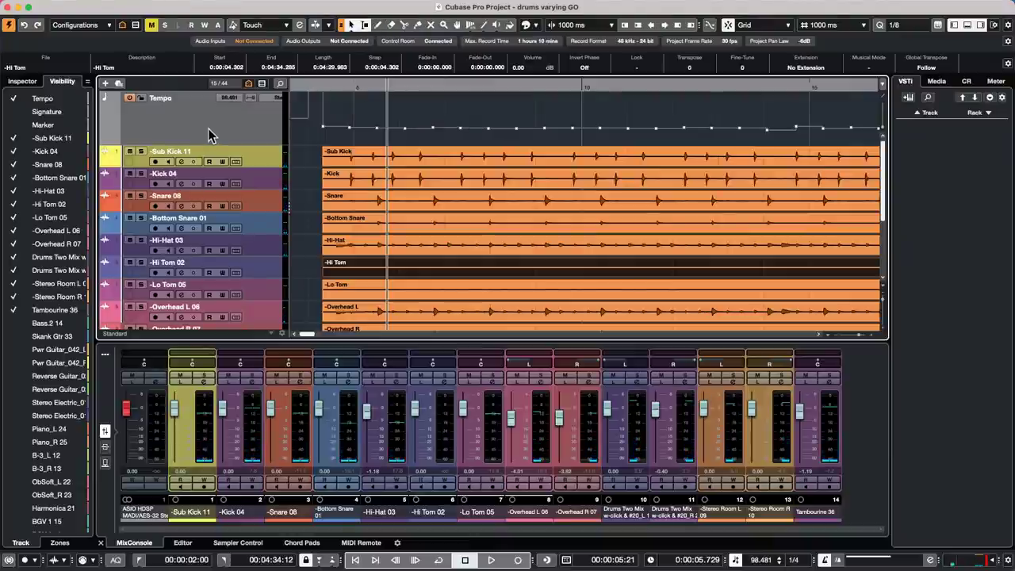
# - Make the Signature track visible in the Visibility tab and show its Inspector list
pyautogui.scroll(-5, 207, 129)
pyautogui.scroll(5, 208, 131)
pyautogui.click(214, 124)
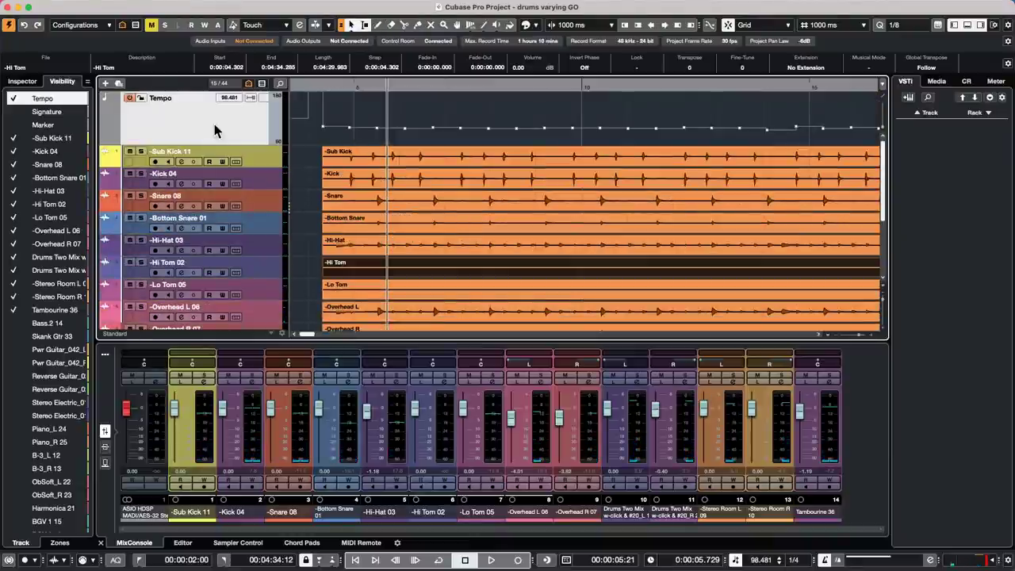
pyautogui.rightClick(214, 123)
pyautogui.moveTo(233, 130)
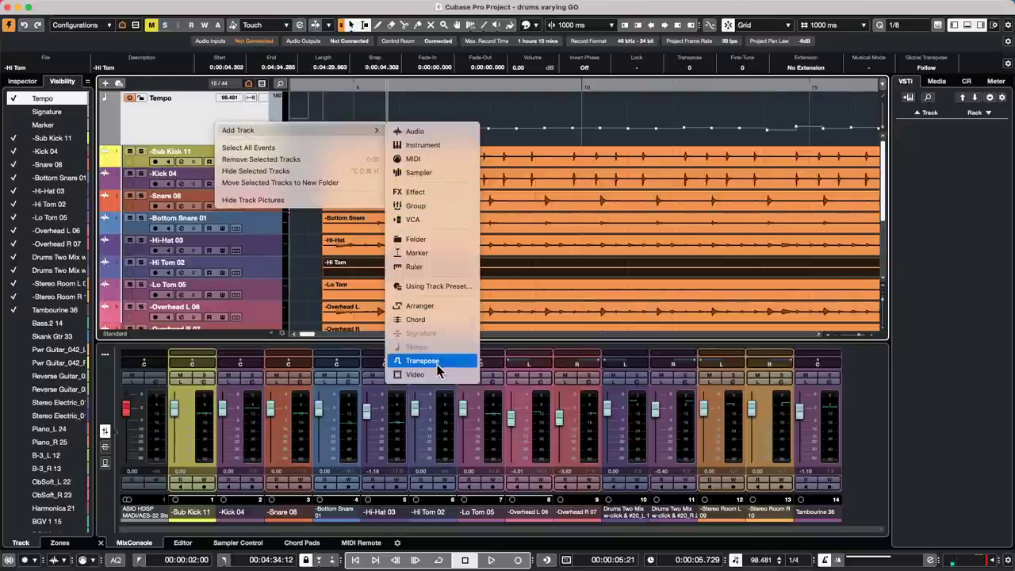
pyautogui.click(164, 128)
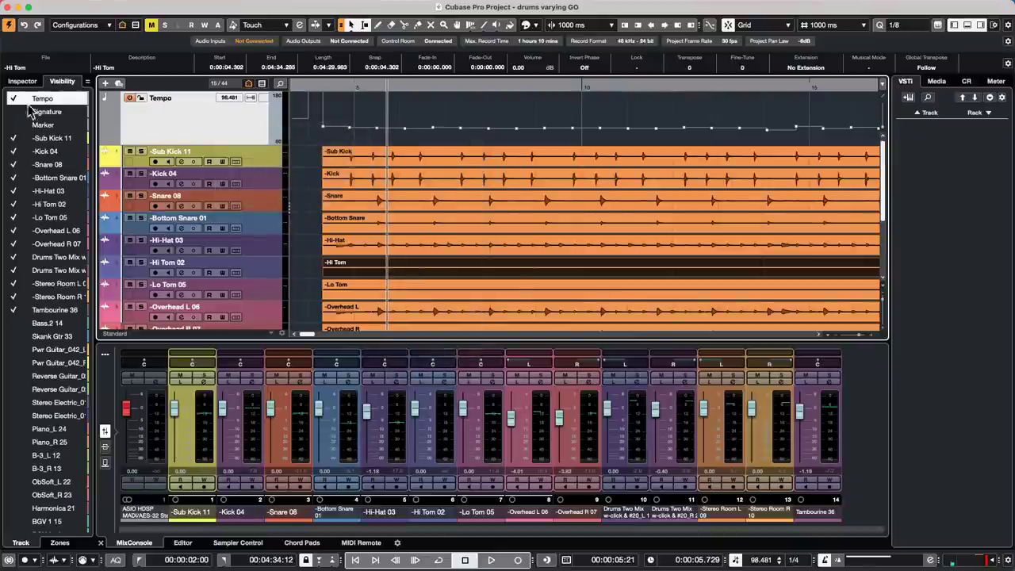
pyautogui.click(22, 116)
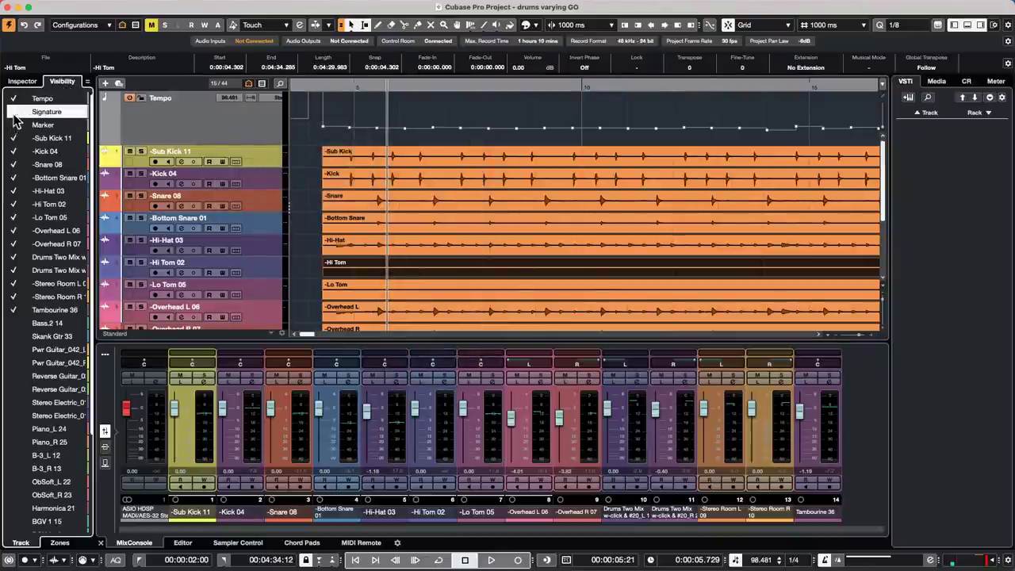
pyautogui.click(14, 112)
pyautogui.click(24, 82)
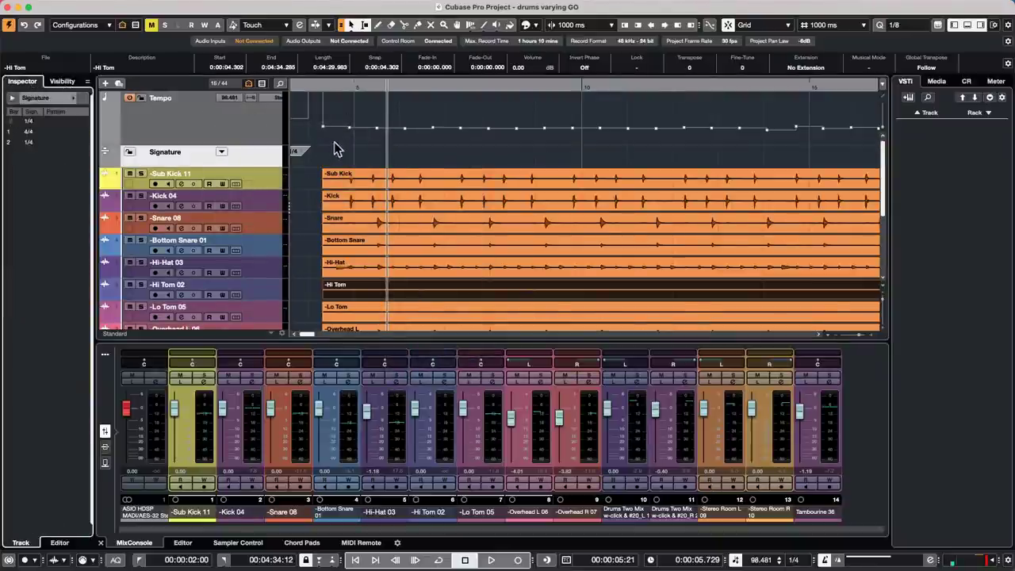
# - Switch to the Draw tool and set the ruler to show bars and beats
pyautogui.rightClick(334, 149)
pyautogui.click(379, 146)
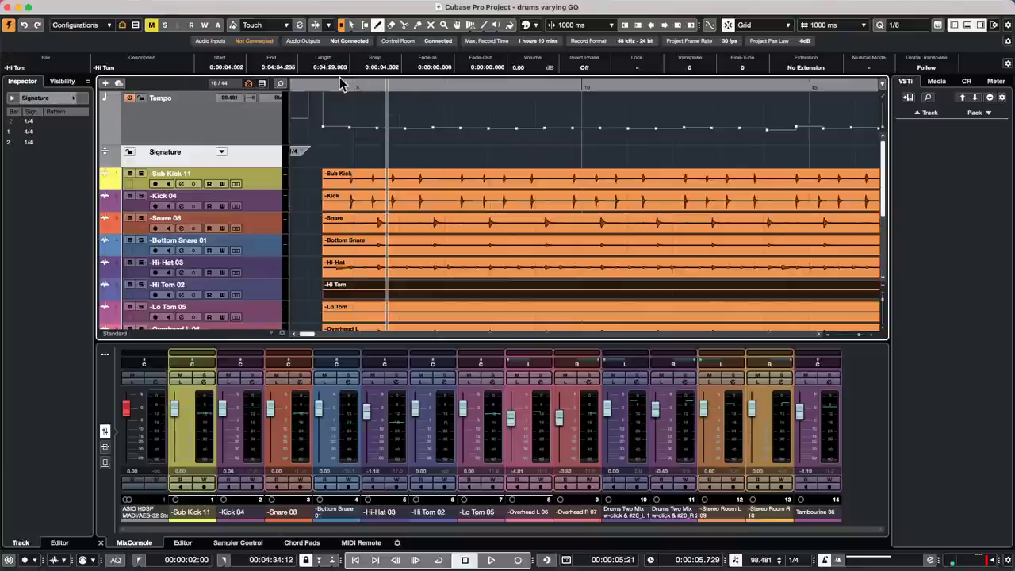
pyautogui.moveTo(341, 88); pyautogui.dragTo(216, 83)
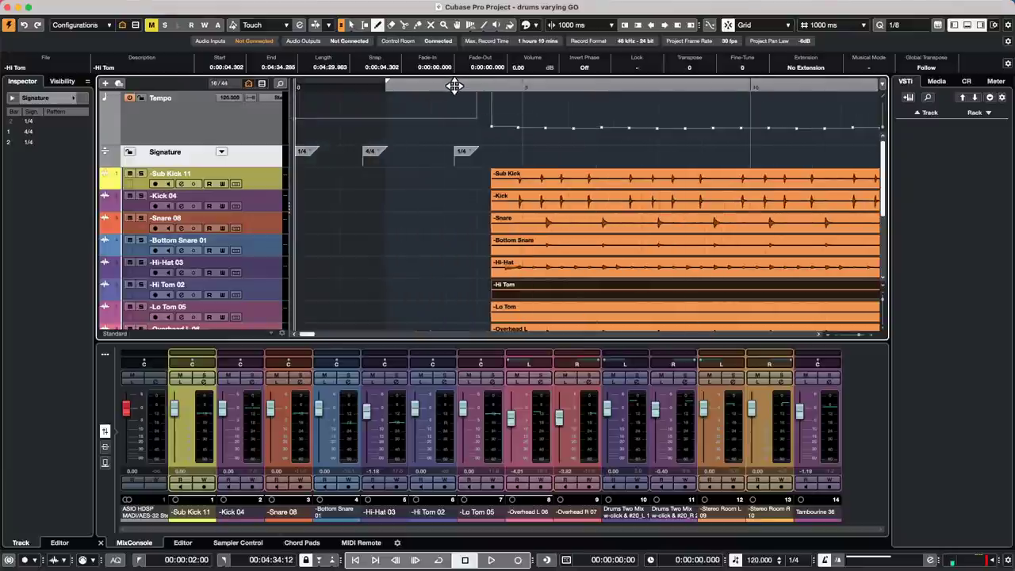
pyautogui.rightClick(454, 85)
pyautogui.click(459, 90)
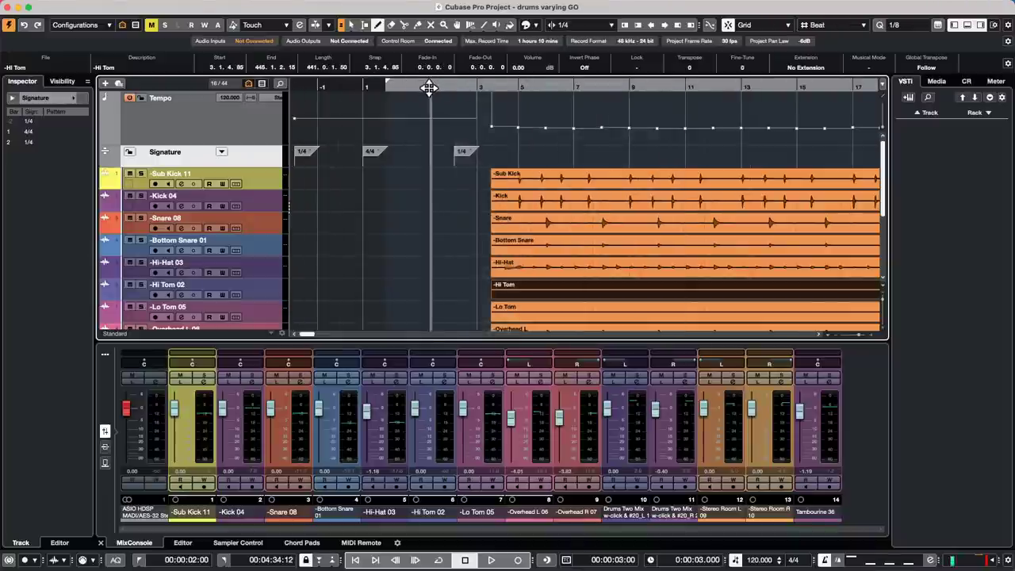
# - Play from the start, then add a 4/4 signature change at bar 5
pyautogui.press('space')
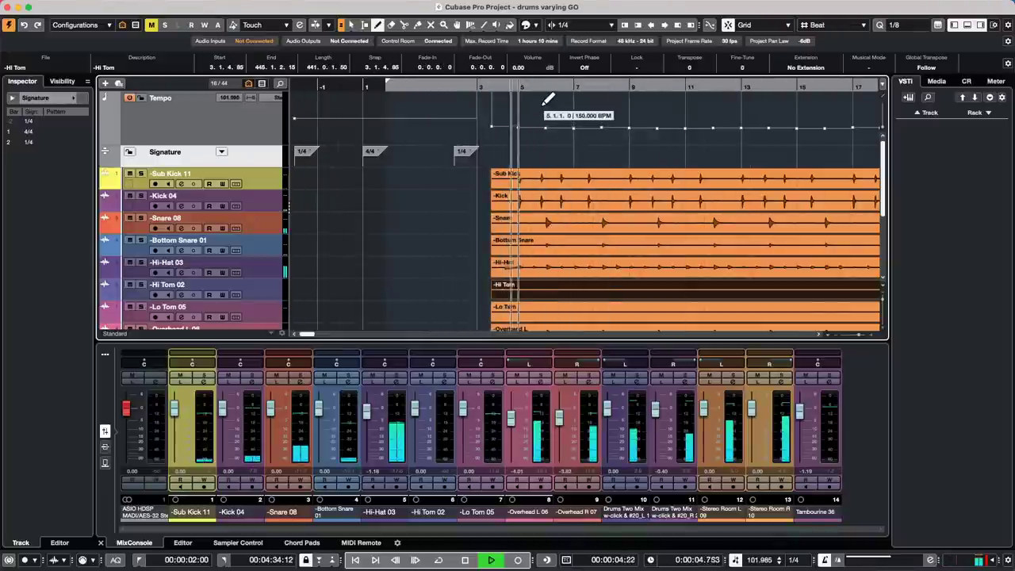
pyautogui.press('space')
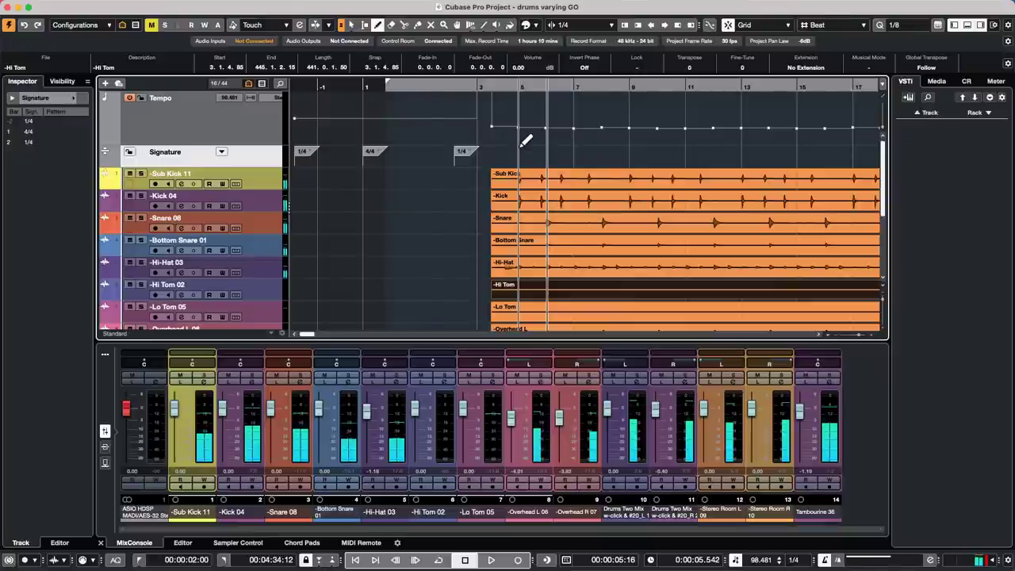
pyautogui.click(521, 147)
pyautogui.click(492, 84)
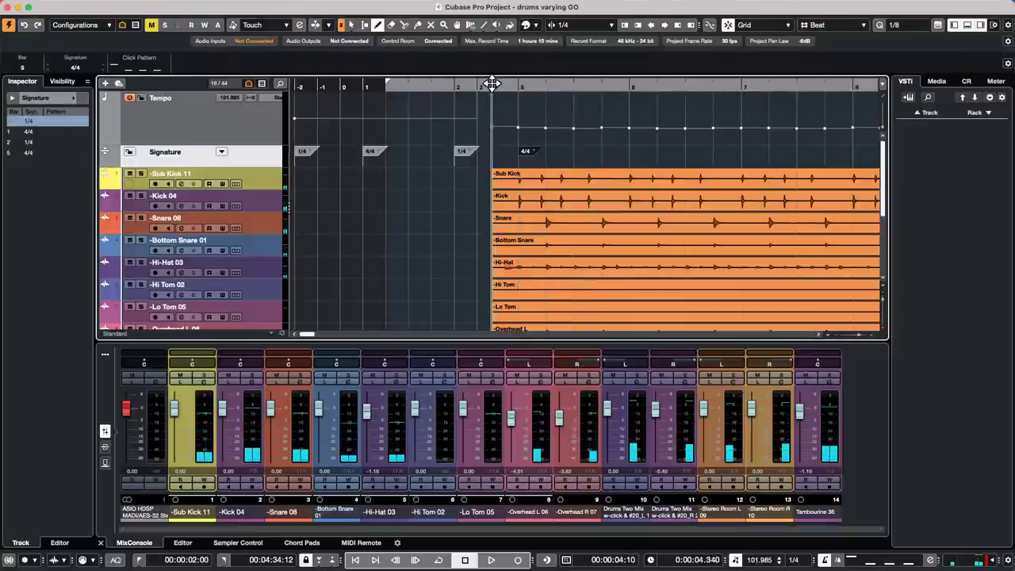
# - Play the new bar layout, zoom out to the whole song, and scroll down to Tambourine 36
pyautogui.press('space')
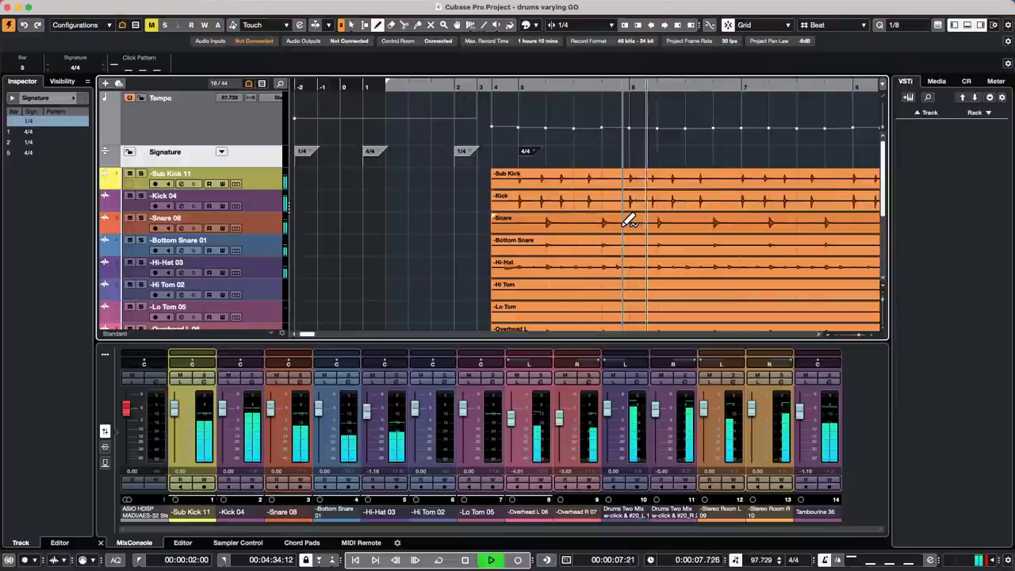
pyautogui.press('g')
pyautogui.press('g')
pyautogui.press('g')
pyautogui.press('g')
pyautogui.press('g')
pyautogui.press('g')
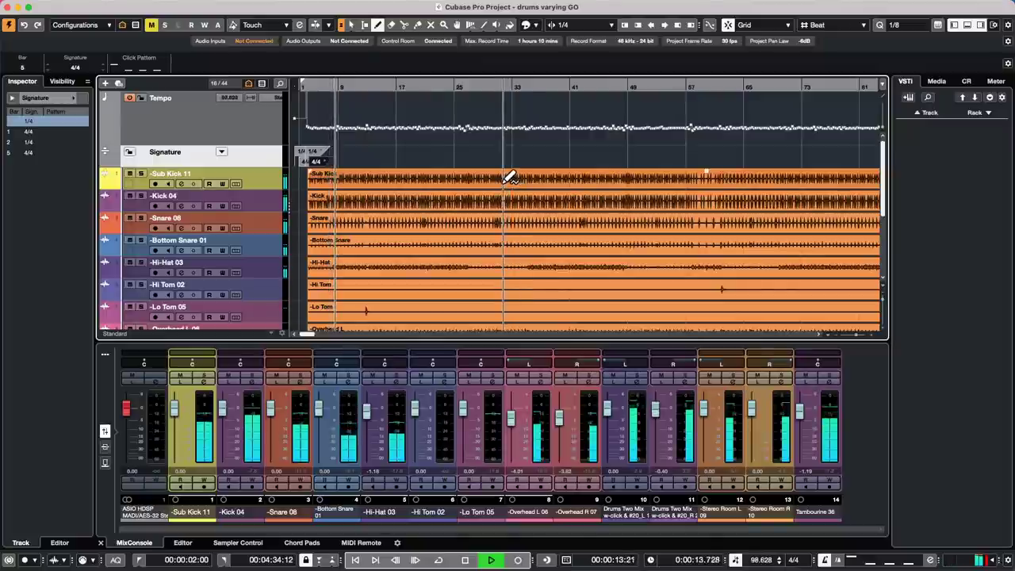
pyautogui.press('space')
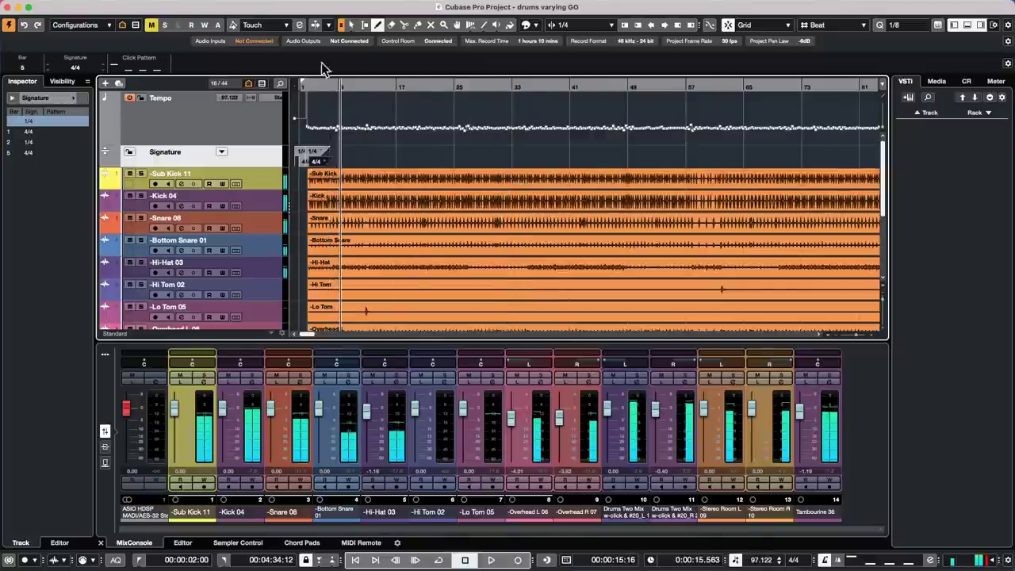
pyautogui.moveTo(328, 84); pyautogui.dragTo(327, 53)
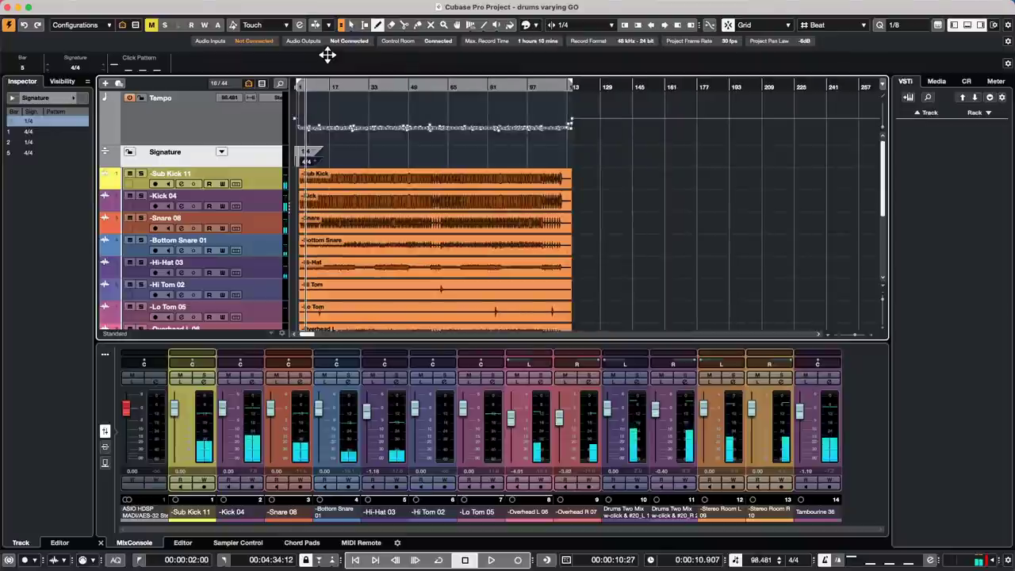
pyautogui.rightClick(327, 54)
pyautogui.click(642, 205)
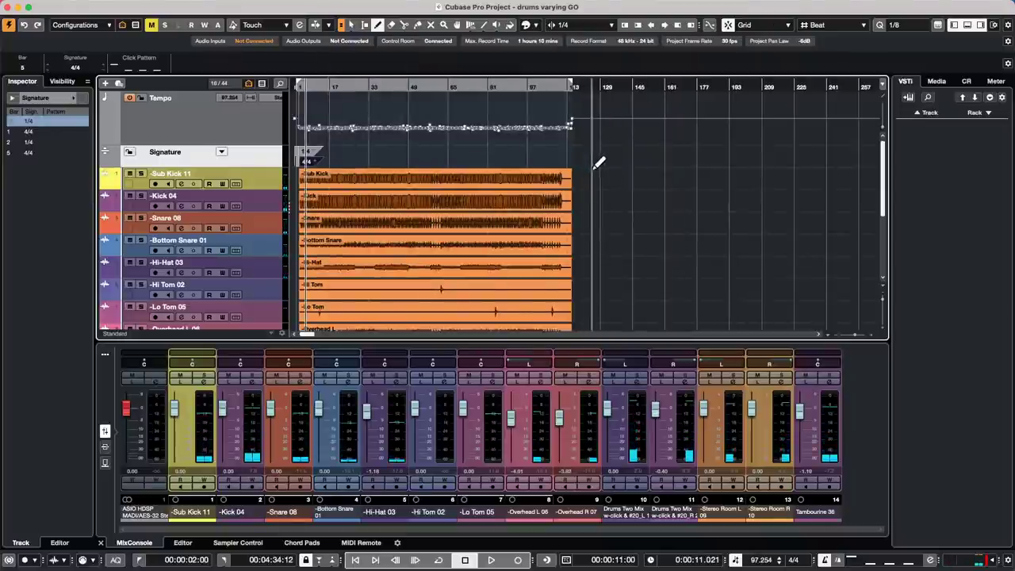
pyautogui.scroll(-5, 352, 274)
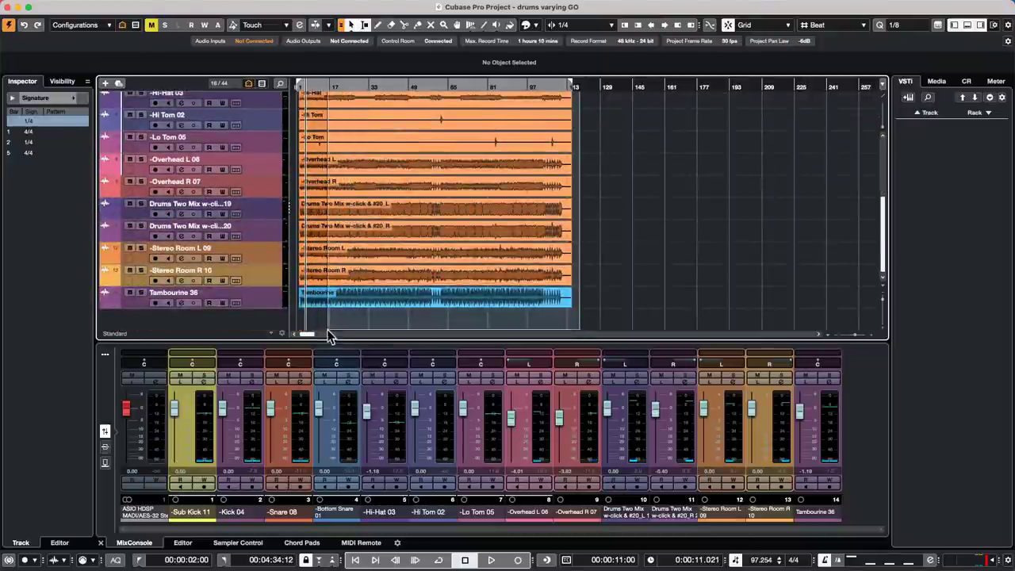
# - Apply Audio > Advanced > Set Definition From Tempo to the drum events, setting all tracks to Musical Time Base
pyautogui.click(341, 301)
pyautogui.click(154, 6)
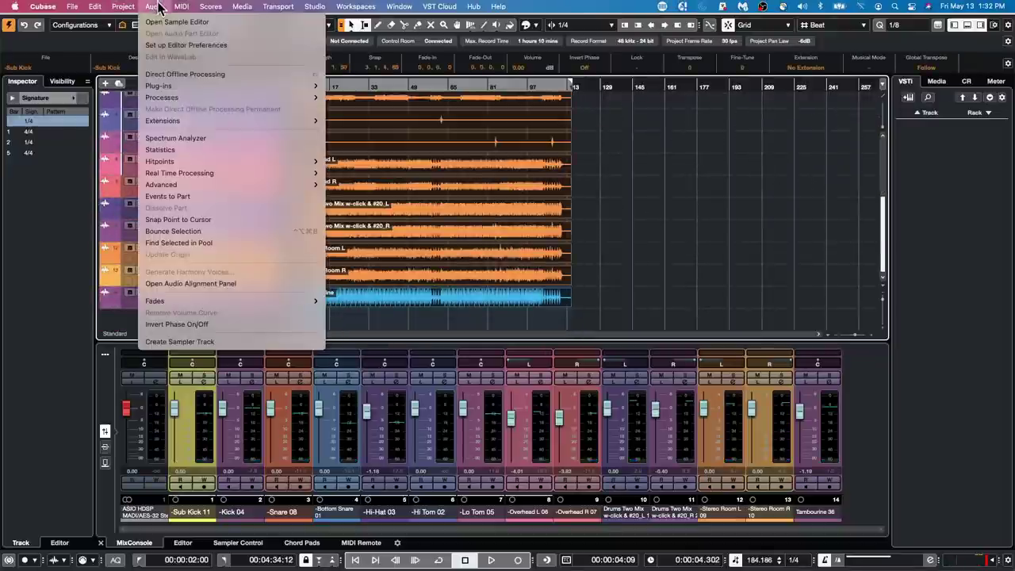
pyautogui.moveTo(202, 184)
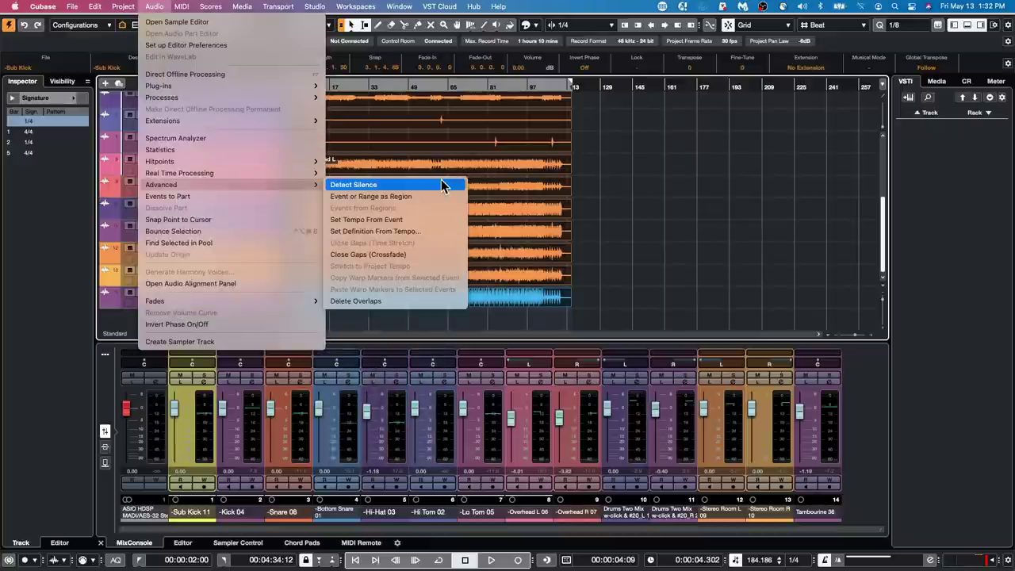
pyautogui.click(422, 230)
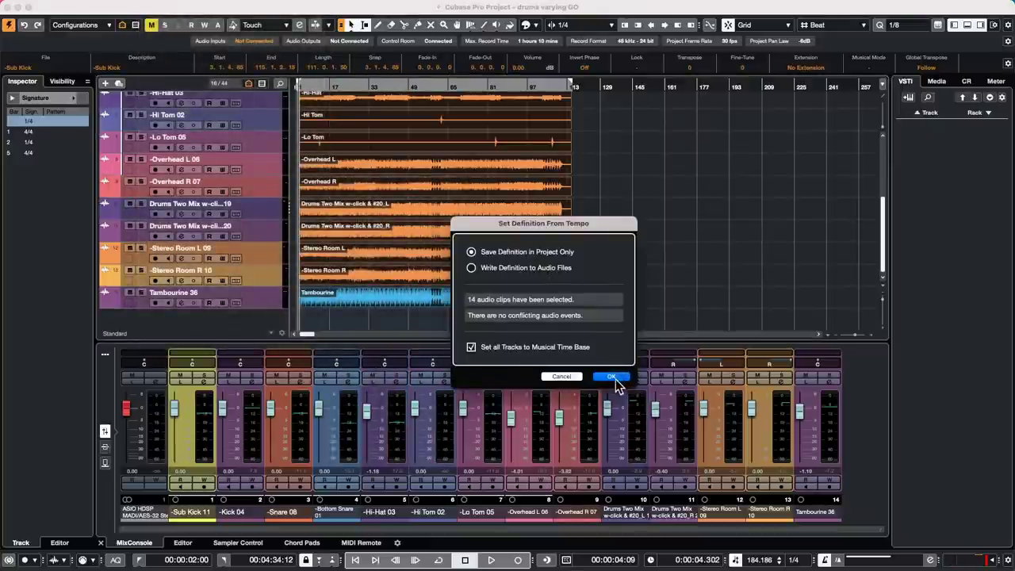
pyautogui.click(611, 375)
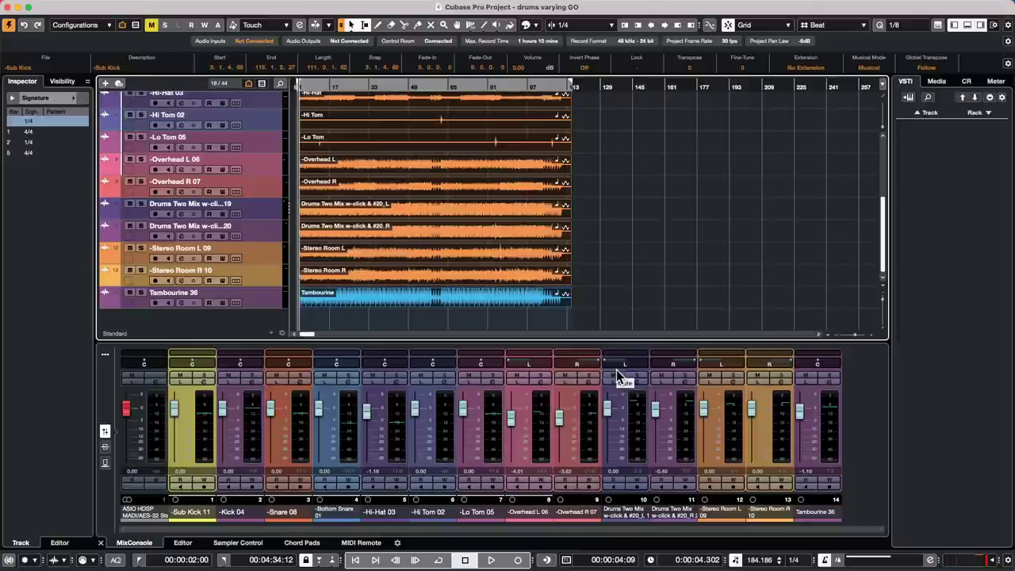
# - Play the drums at fixed 120 tempo with the tempo track off, then enlarge the Tempo track
pyautogui.click(426, 85)
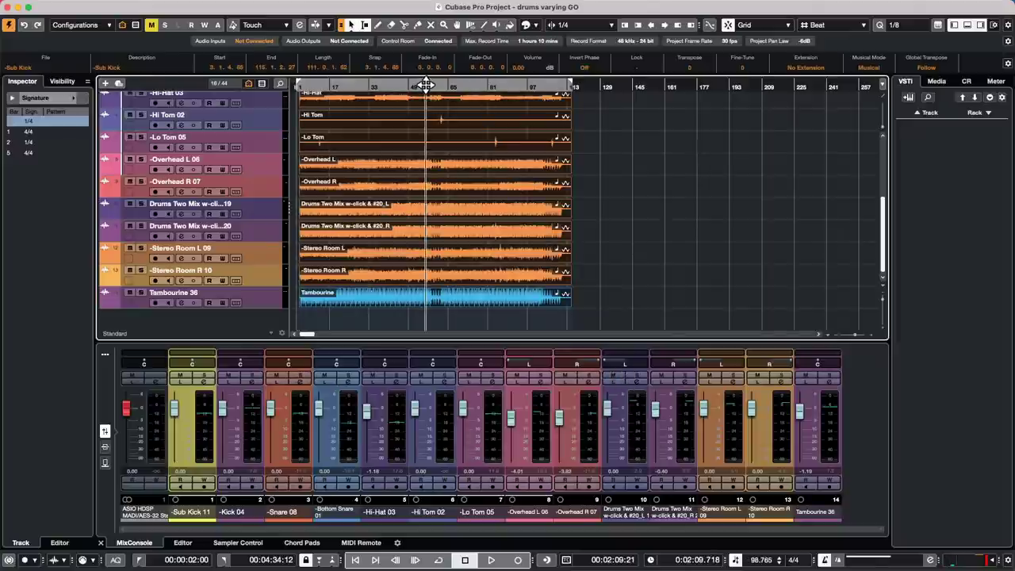
pyautogui.press('space')
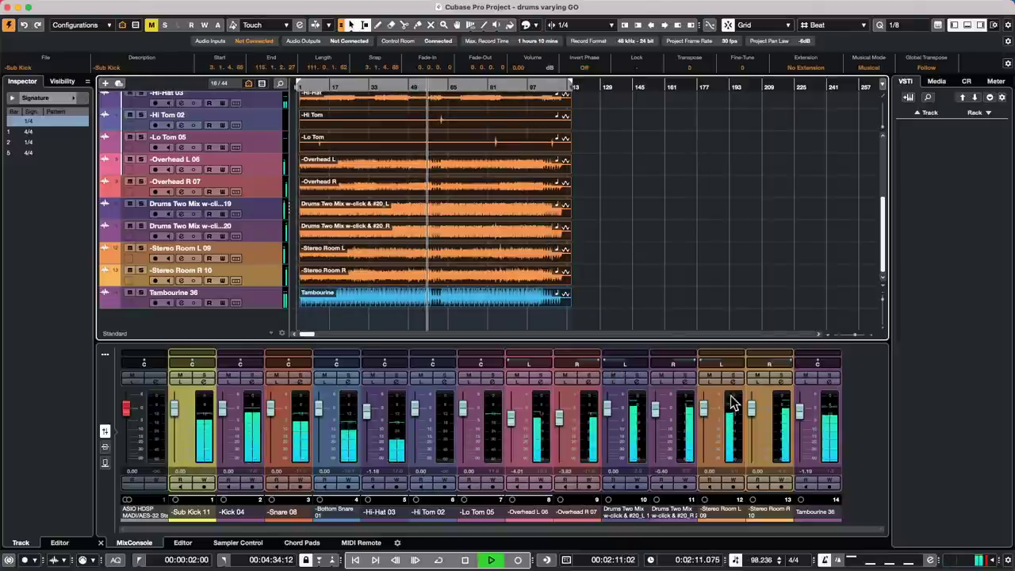
pyautogui.click(735, 560)
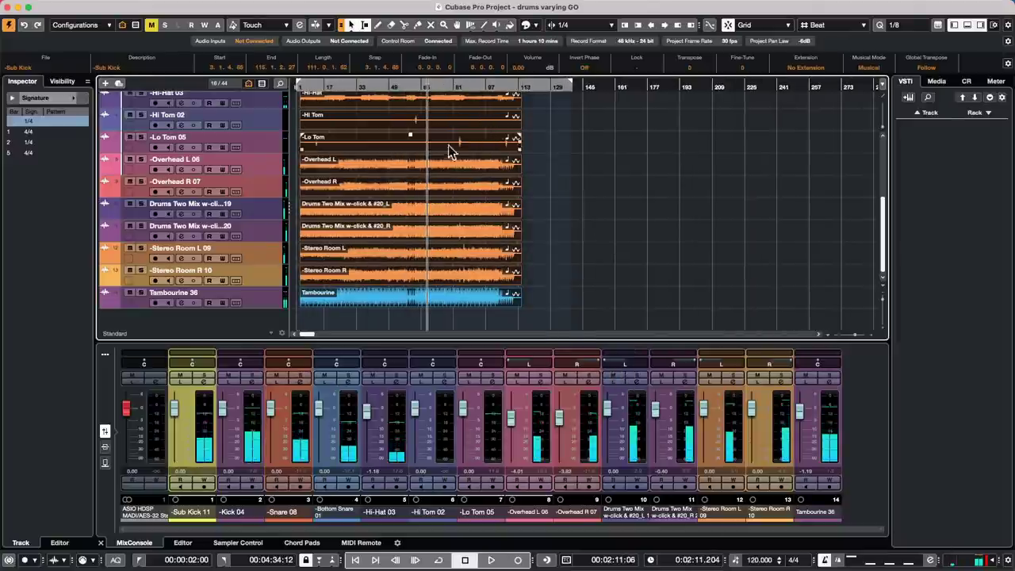
pyautogui.click(361, 86)
pyautogui.click(314, 85)
pyautogui.scroll(5, 341, 144)
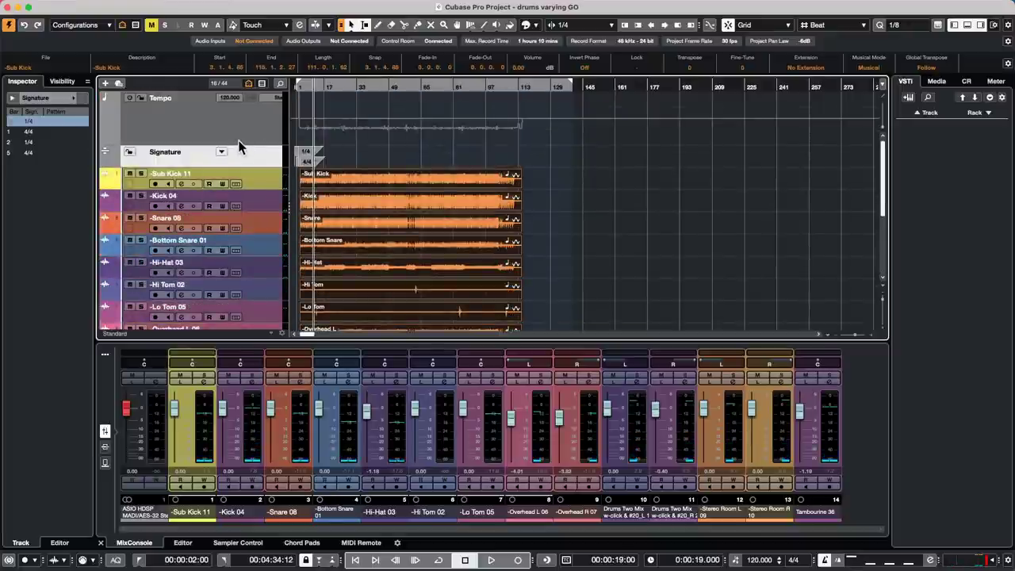
pyautogui.moveTo(238, 144); pyautogui.dragTo(238, 176)
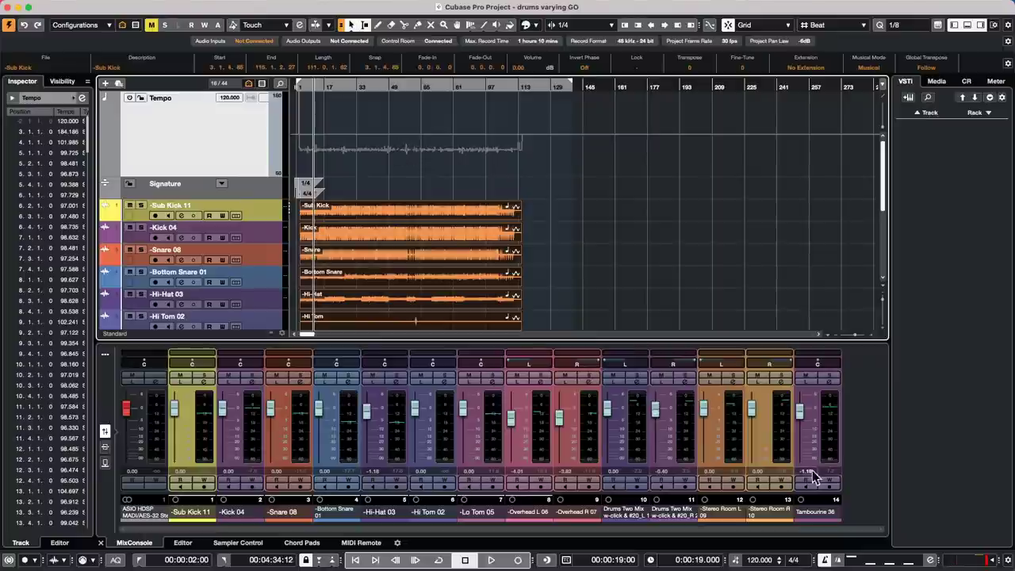
# - Set the fixed project tempo to 100 in the transport tempo field
pyautogui.click(736, 560)
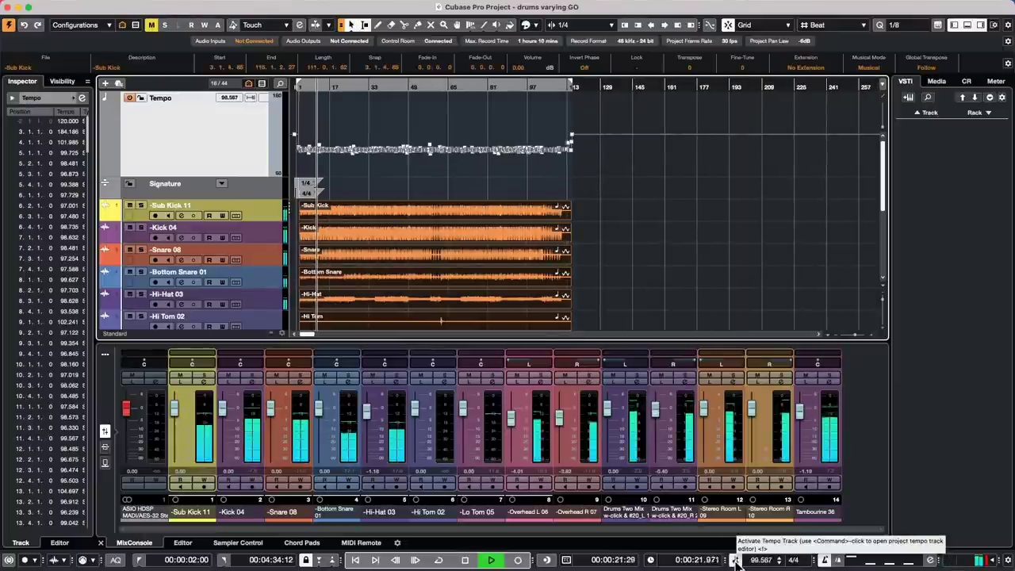
pyautogui.click(736, 560)
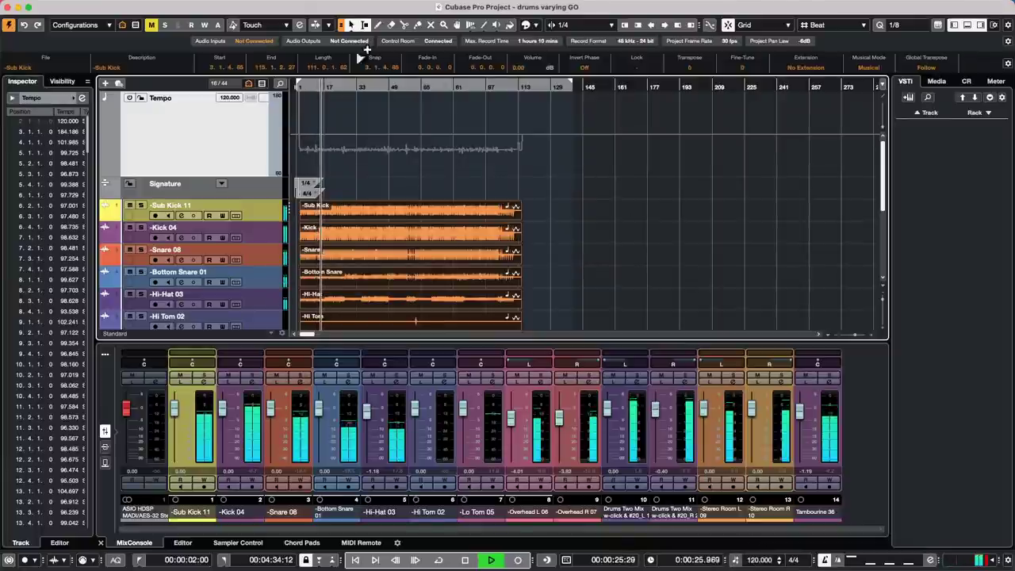
pyautogui.click(764, 563)
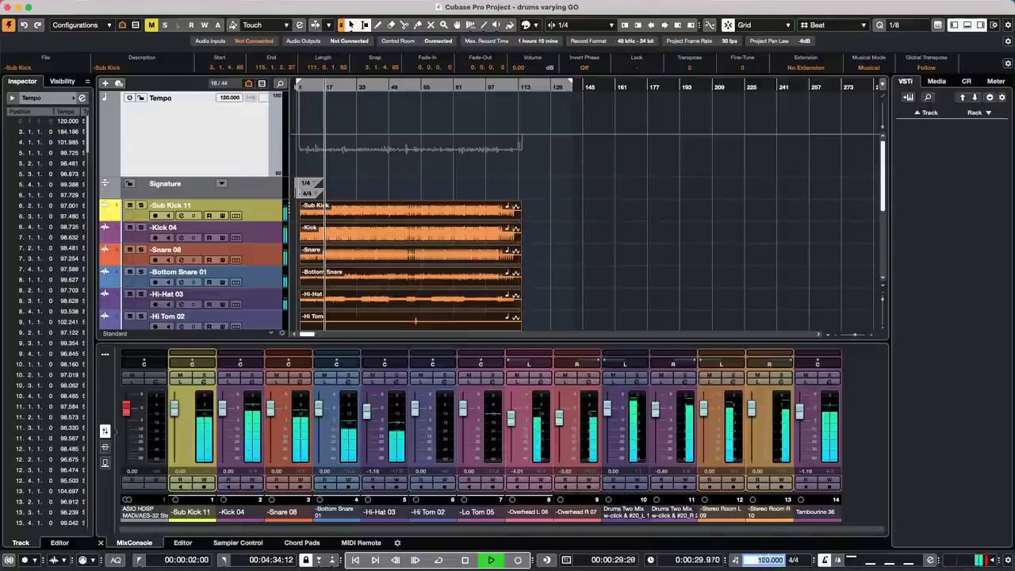
pyautogui.write('100')
pyautogui.press('Return')
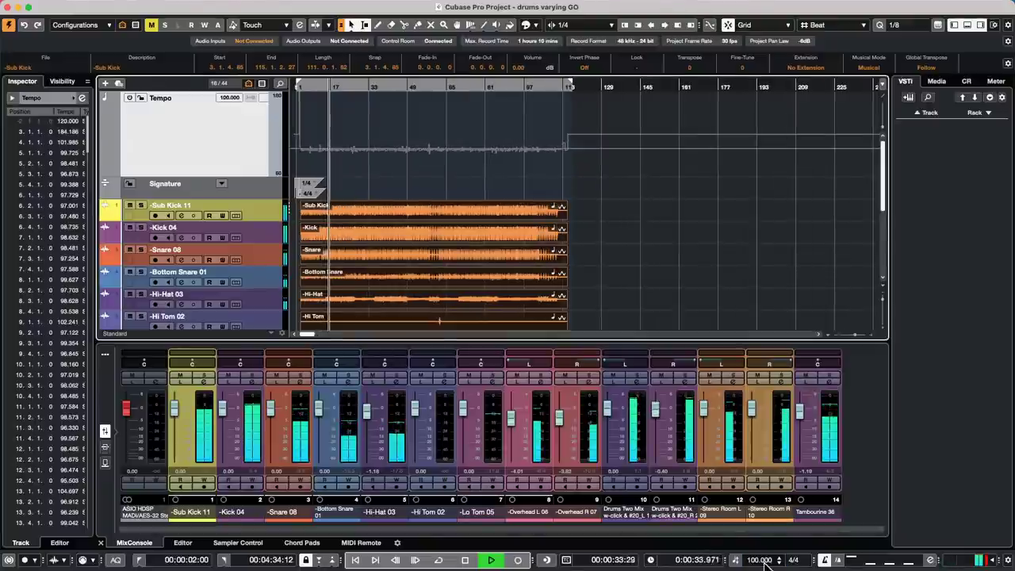
# - Stop, reactivate the tempo track, zoom in on the early bars and play again
pyautogui.press('space')
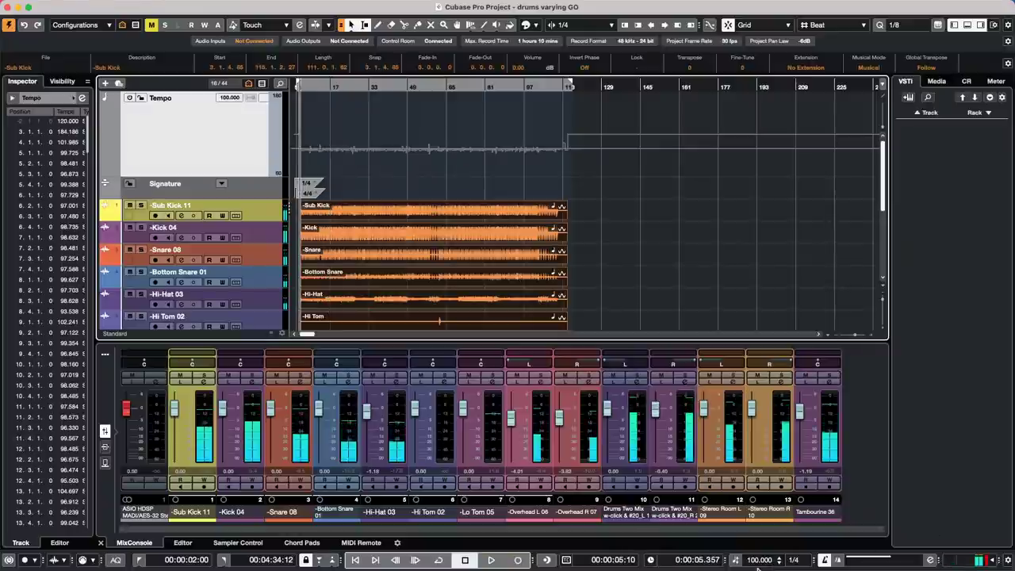
pyautogui.click(736, 559)
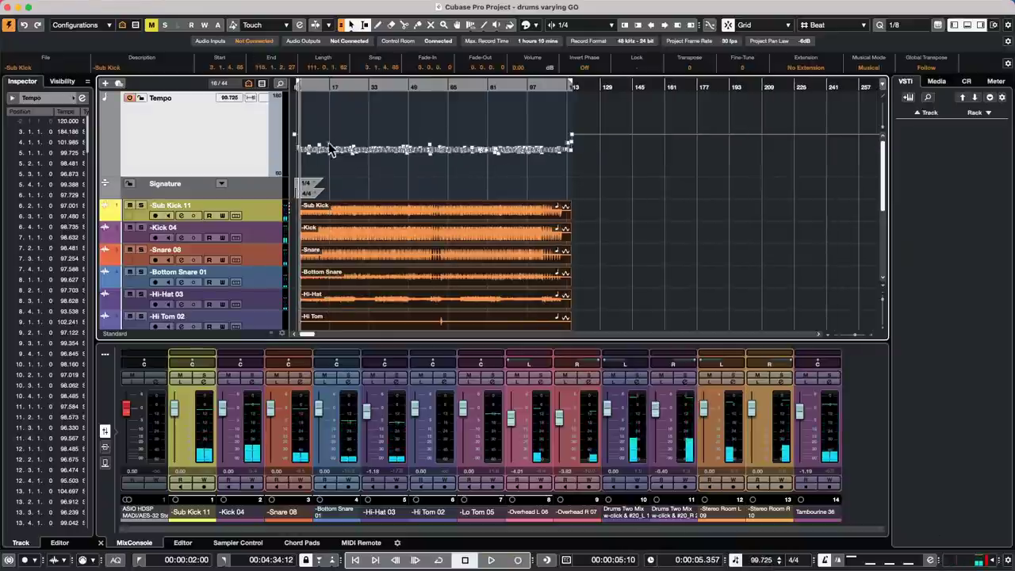
pyautogui.moveTo(319, 87); pyautogui.dragTo(319, 111)
pyautogui.press('space')
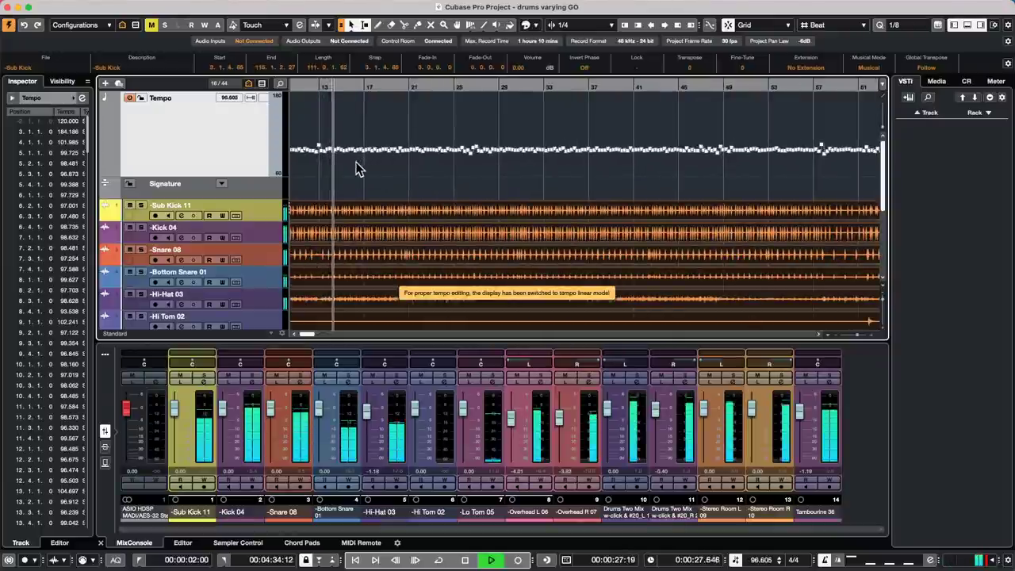
# - Select the tempo points across bars 17–21, stop playback, and undo the tempo edits to flatten them
pyautogui.moveTo(355, 175); pyautogui.dragTo(408, 69)
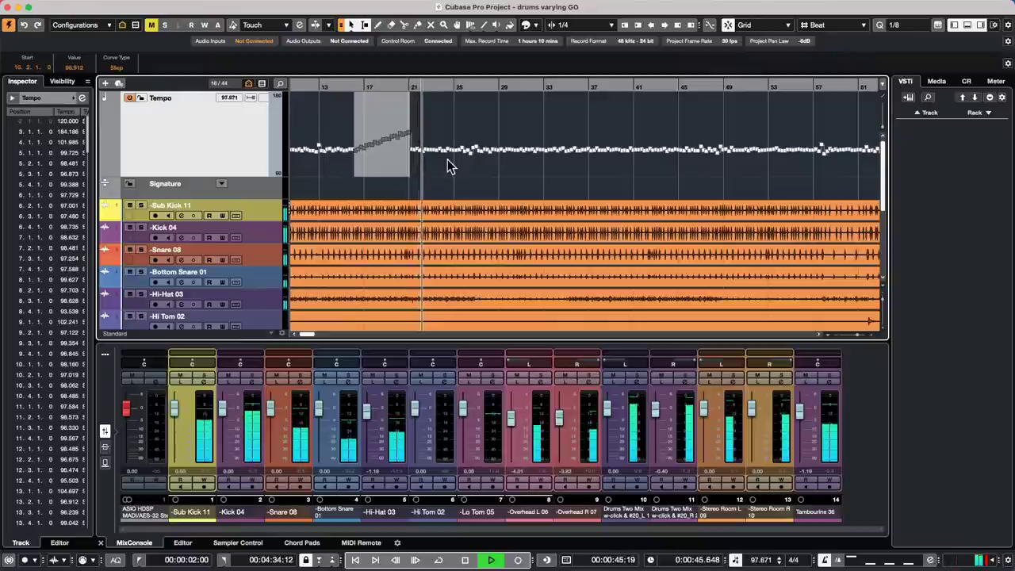
pyautogui.press('space')
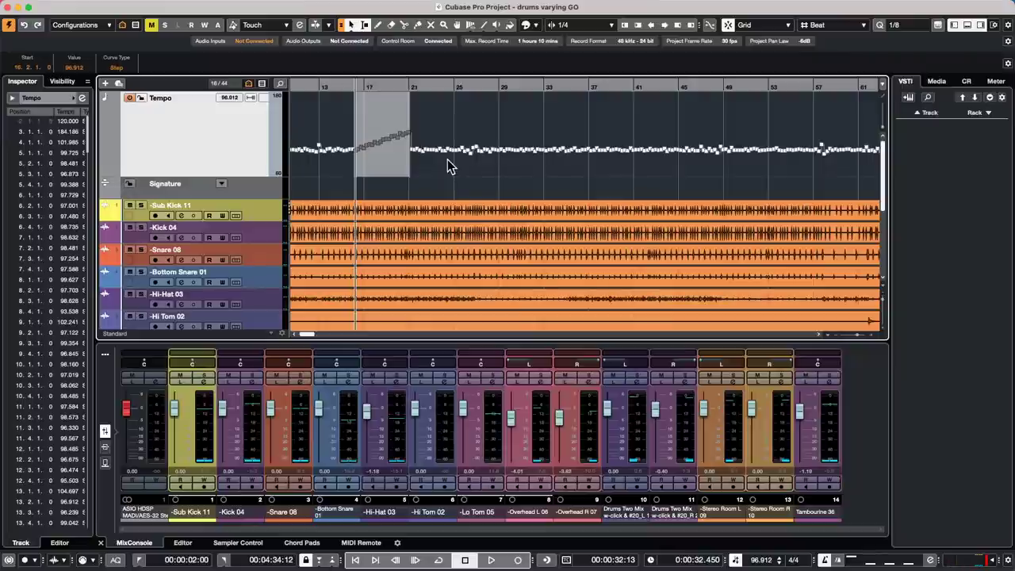
pyautogui.press('super+z')
pyautogui.press('super+z')
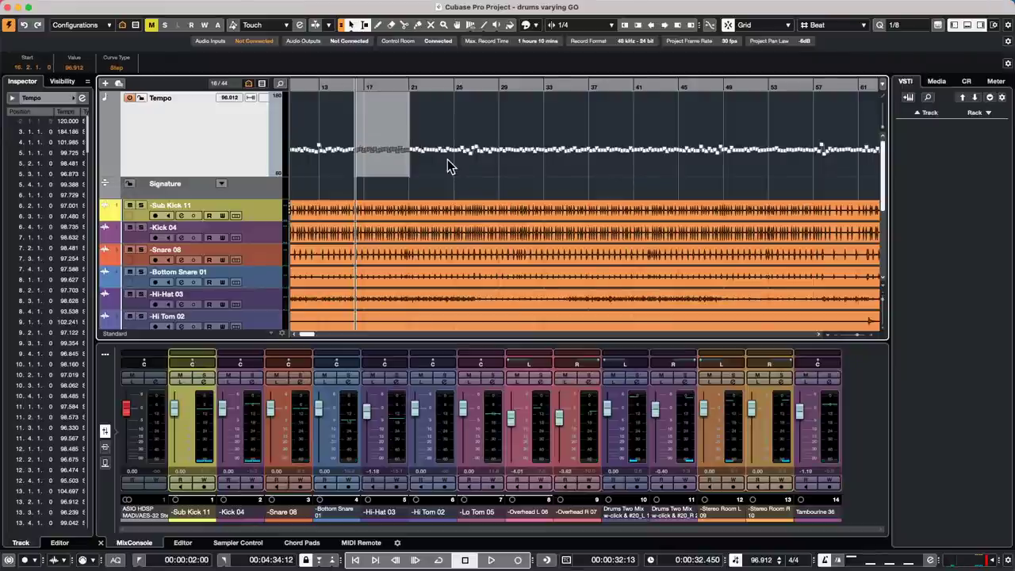
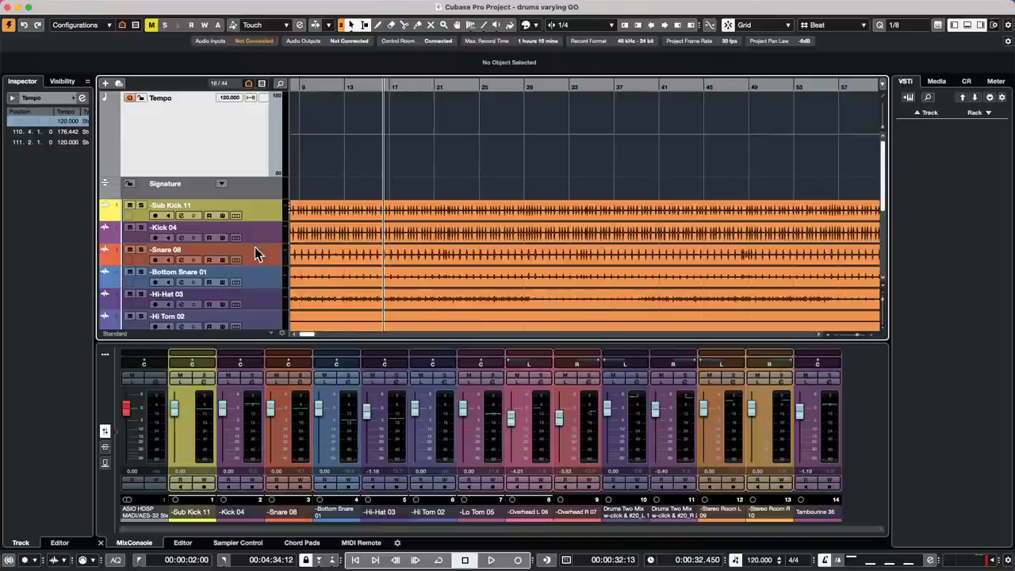
# - Arm the Sub Kick 11 track and record the short take Sub Kick 11_06 near bar 5483
pyautogui.moveTo(319, 91); pyautogui.dragTo(511, 104)
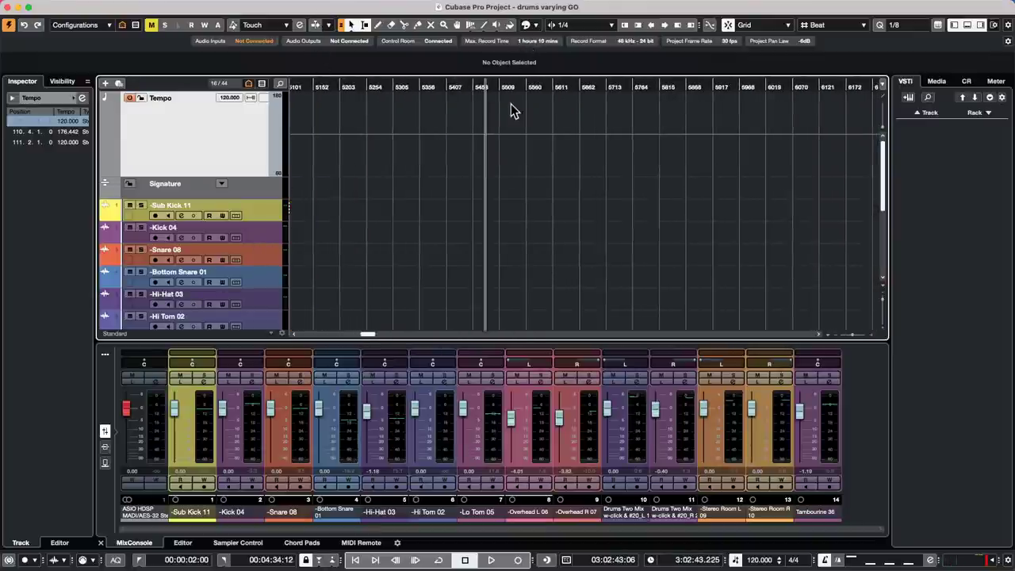
pyautogui.click(492, 561)
pyautogui.click(516, 560)
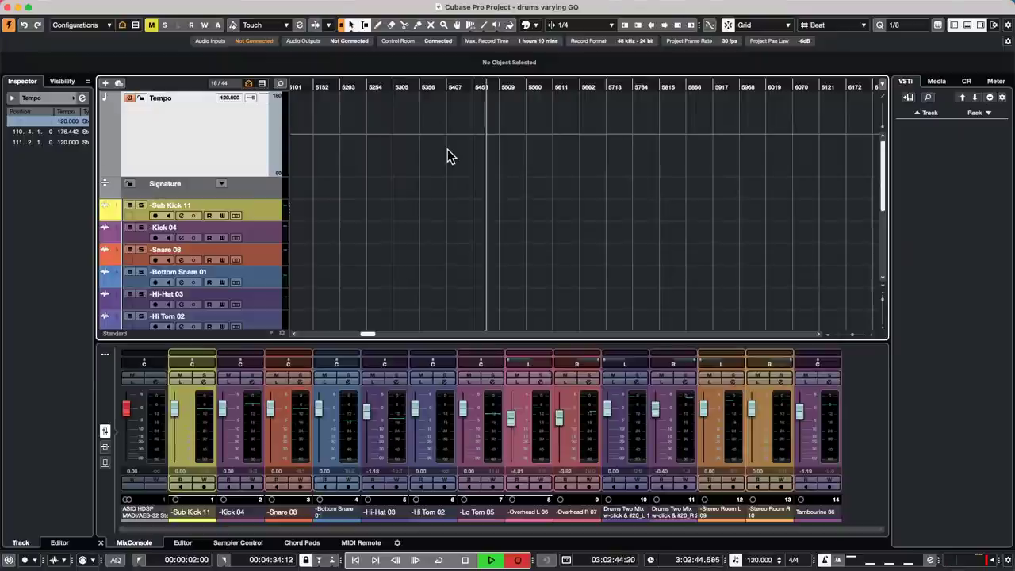
pyautogui.click(156, 214)
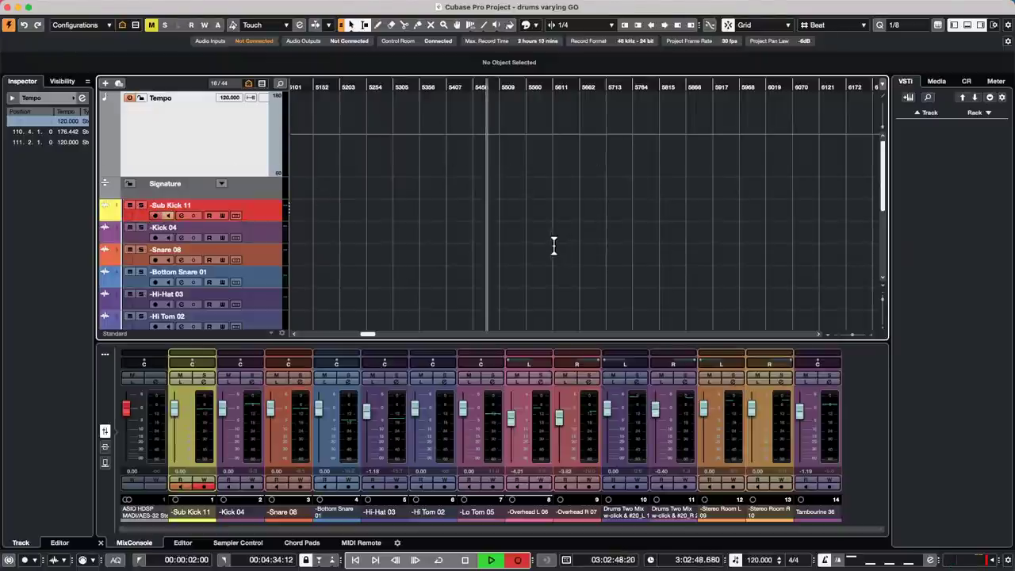
pyautogui.press('h')
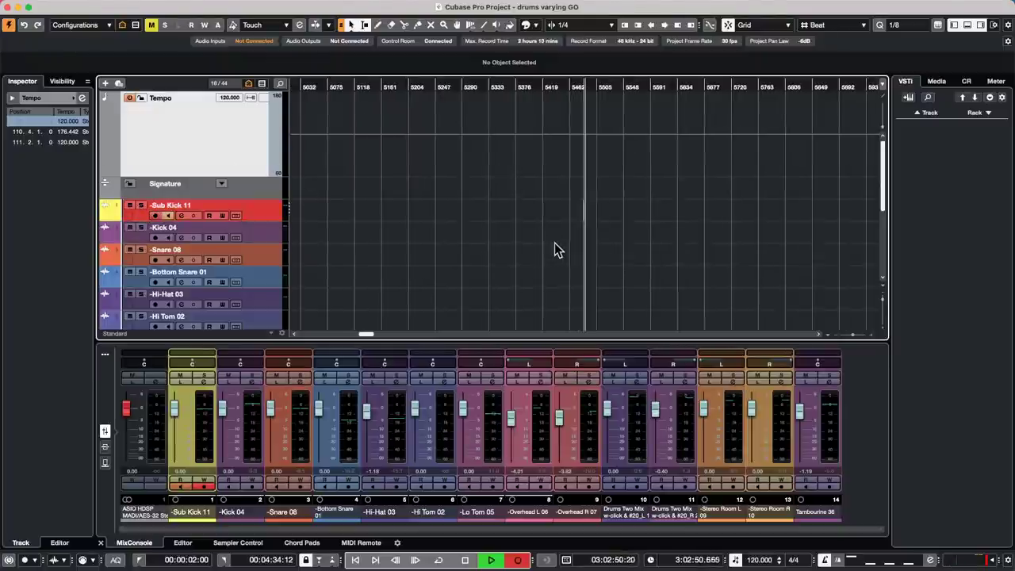
pyautogui.press('h')
pyautogui.press('h')
pyautogui.press('h')
pyautogui.press('h')
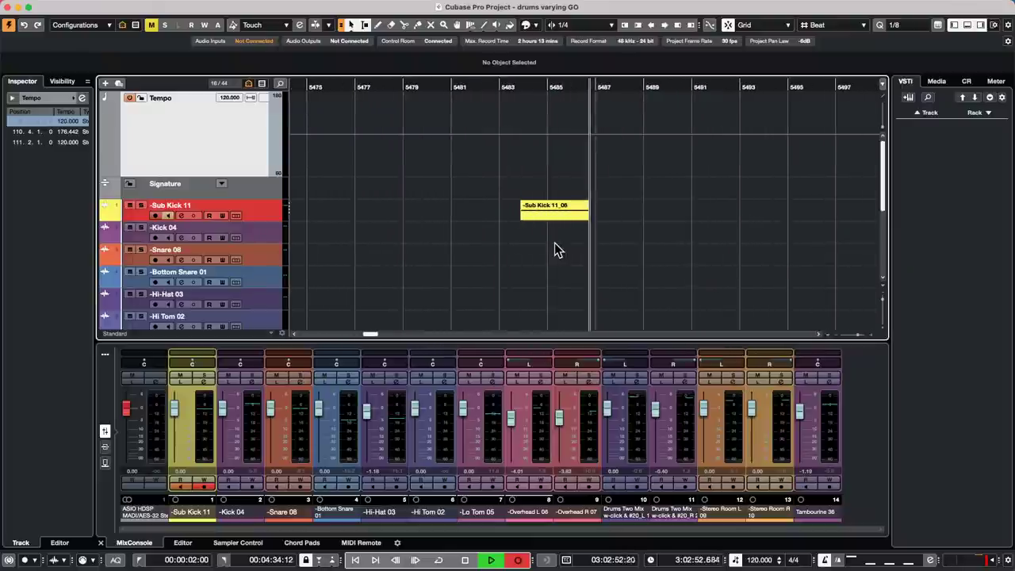
pyautogui.press('space')
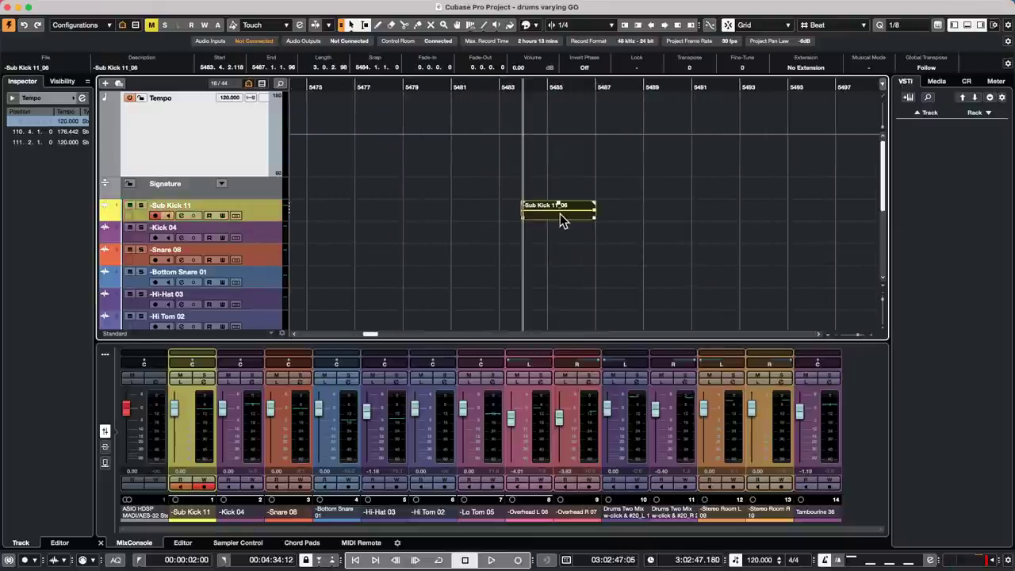
pyautogui.click(563, 235)
pyautogui.click(574, 210)
pyautogui.click(516, 181)
pyautogui.click(549, 206)
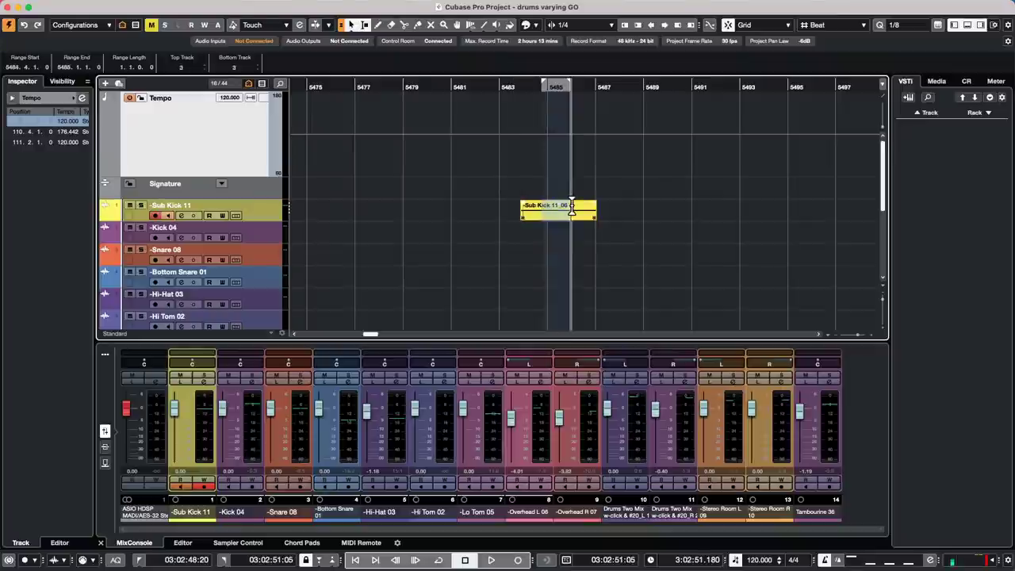
pyautogui.click(583, 206)
pyautogui.click(571, 208)
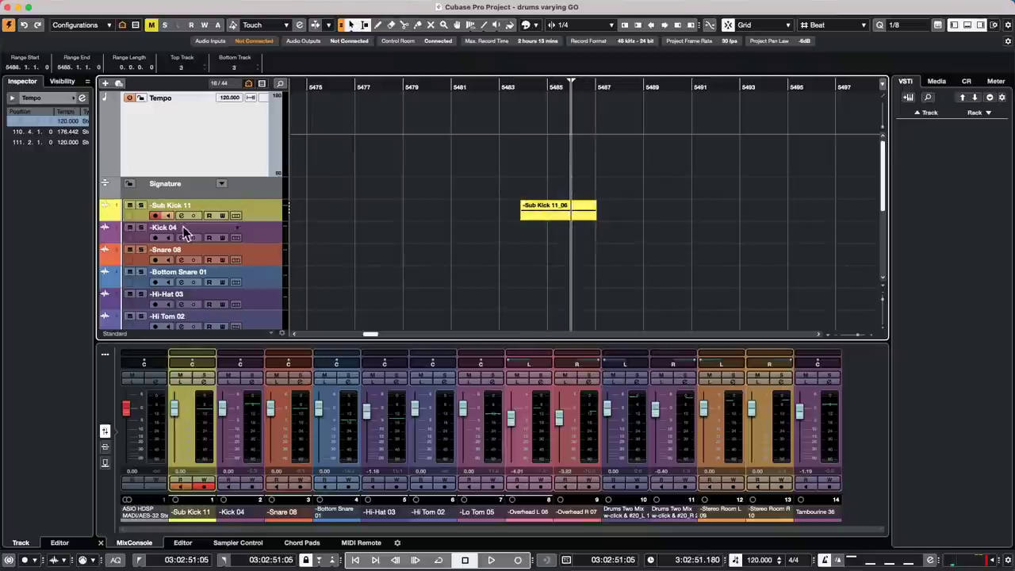
pyautogui.click(349, 26)
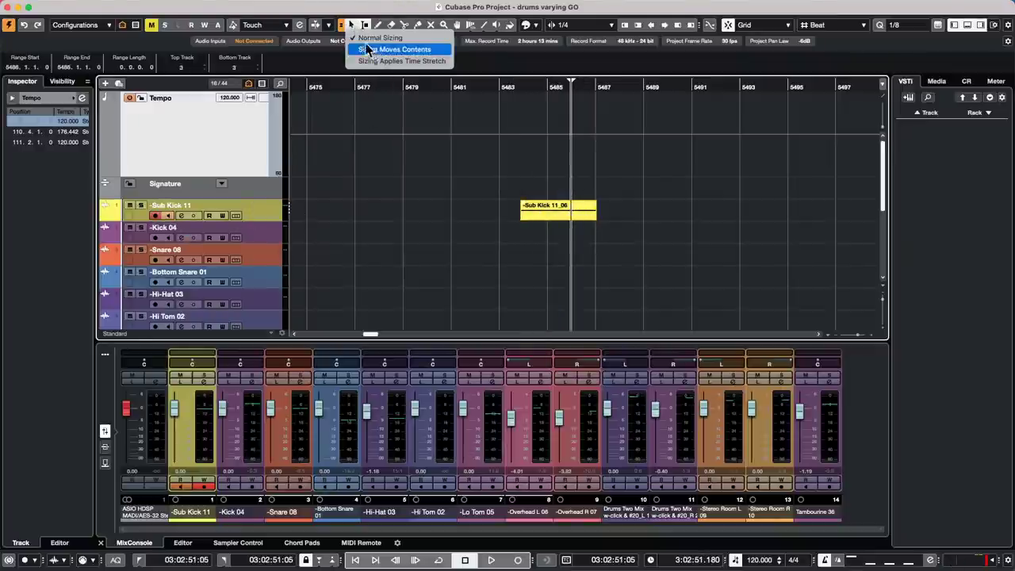
# - Select the Sub Kick 11 track, try resizing its height, and select the Sub Kick 11_06 take
pyautogui.click(327, 197)
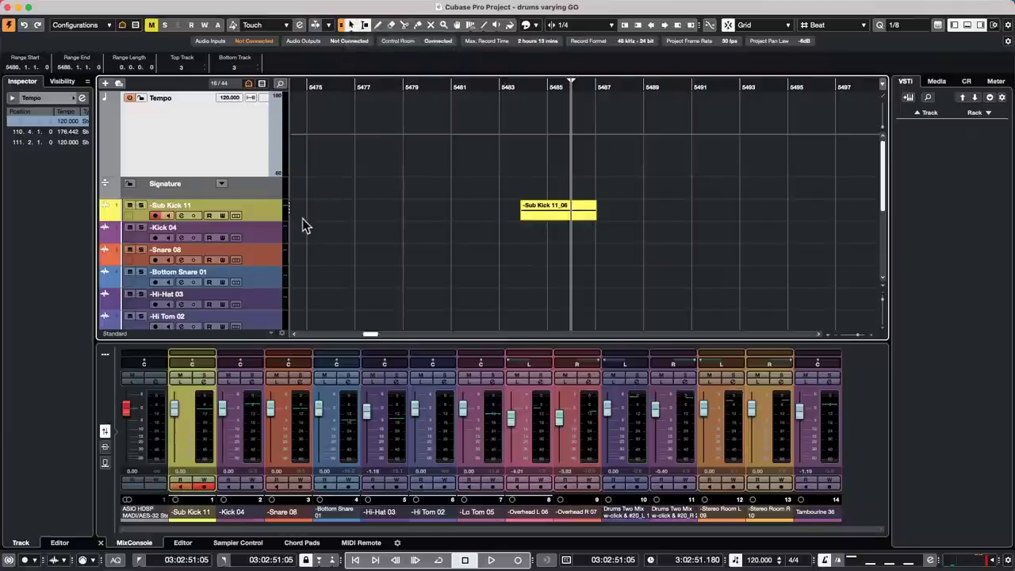
pyautogui.moveTo(261, 222)
pyautogui.mouseDown()
pyautogui.moveTo(261, 281)
pyautogui.moveTo(264, 221)
pyautogui.mouseUp()
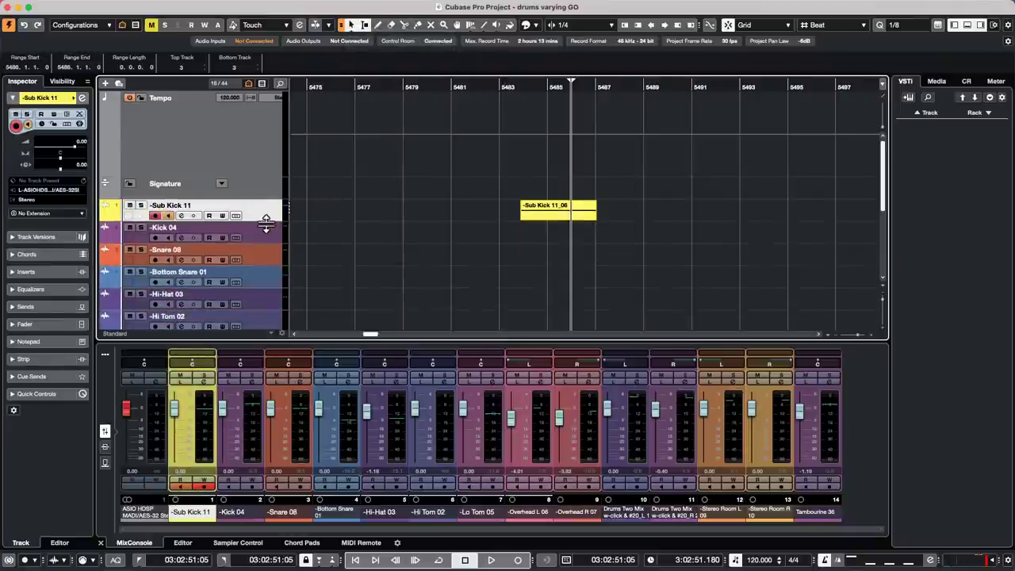
pyautogui.moveTo(563, 204)
pyautogui.mouseDown()
pyautogui.moveTo(576, 203)
pyautogui.moveTo(541, 205)
pyautogui.moveTo(559, 208)
pyautogui.mouseUp()
pyautogui.click(567, 205)
pyautogui.click(559, 203)
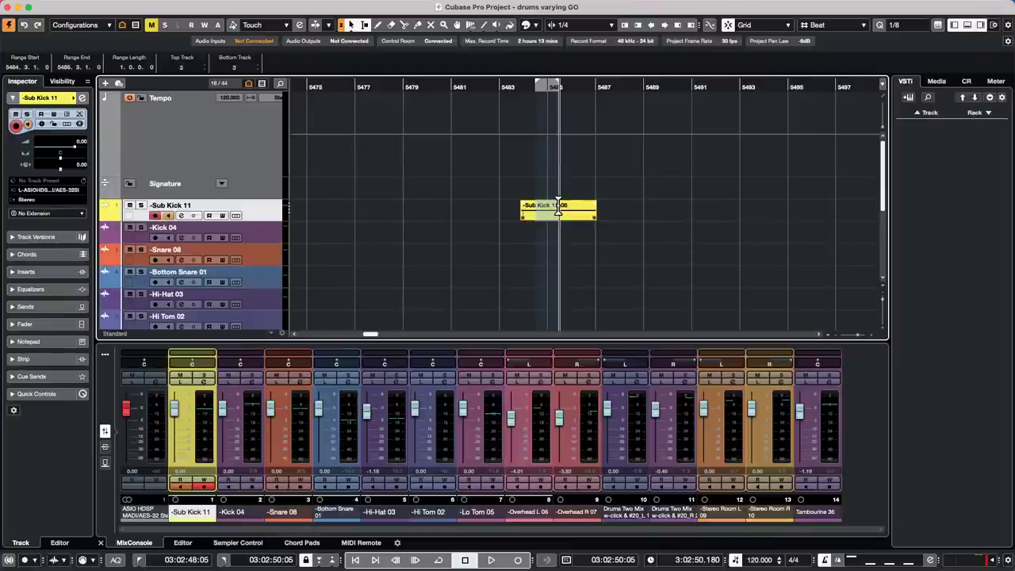
pyautogui.click(580, 204)
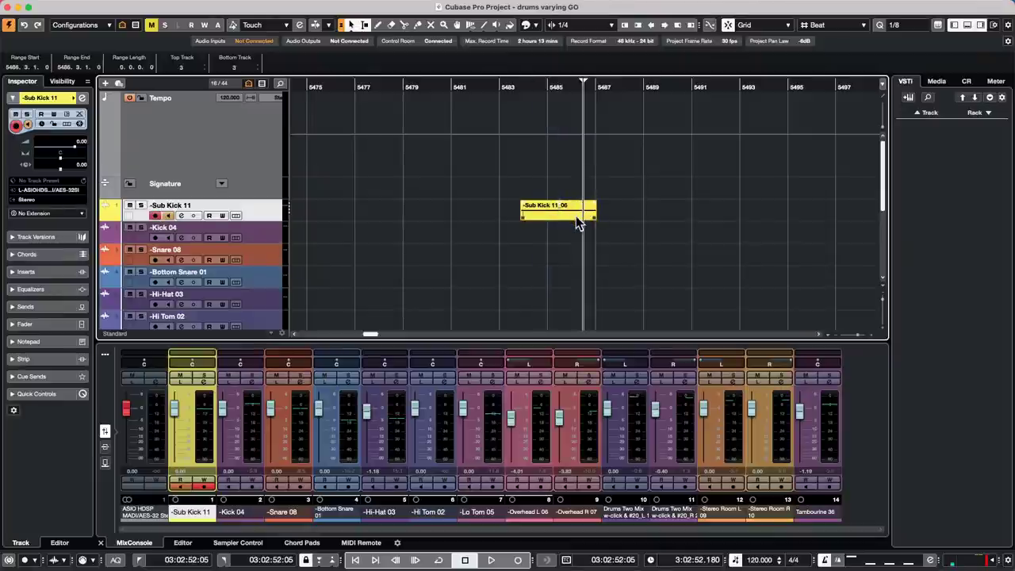
pyautogui.click(576, 216)
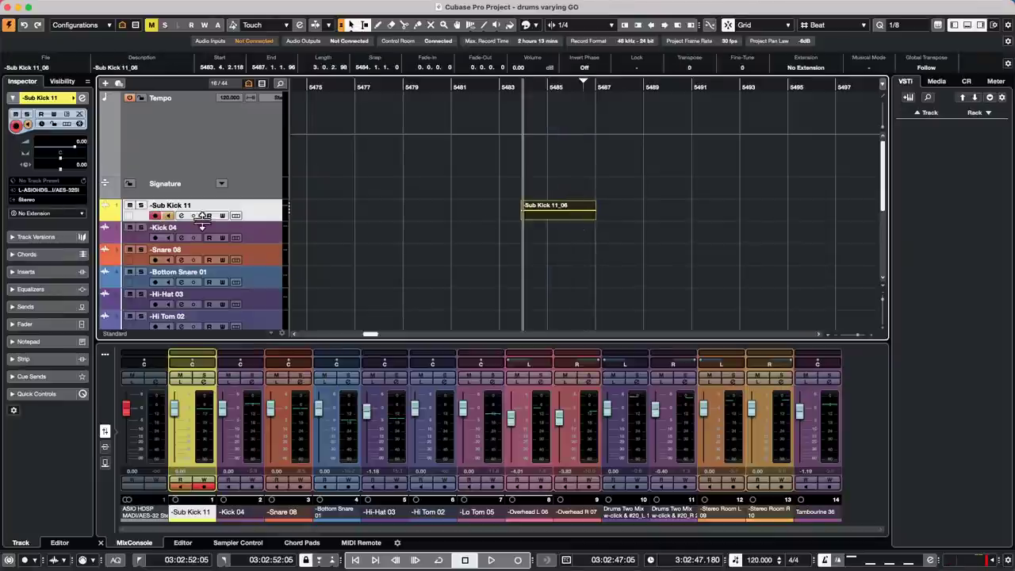
# - Enlarge the Sub Kick 11 track and select the whole Sub Kick 11_06 event with Object Selection
pyautogui.moveTo(261, 222); pyautogui.dragTo(262, 284)
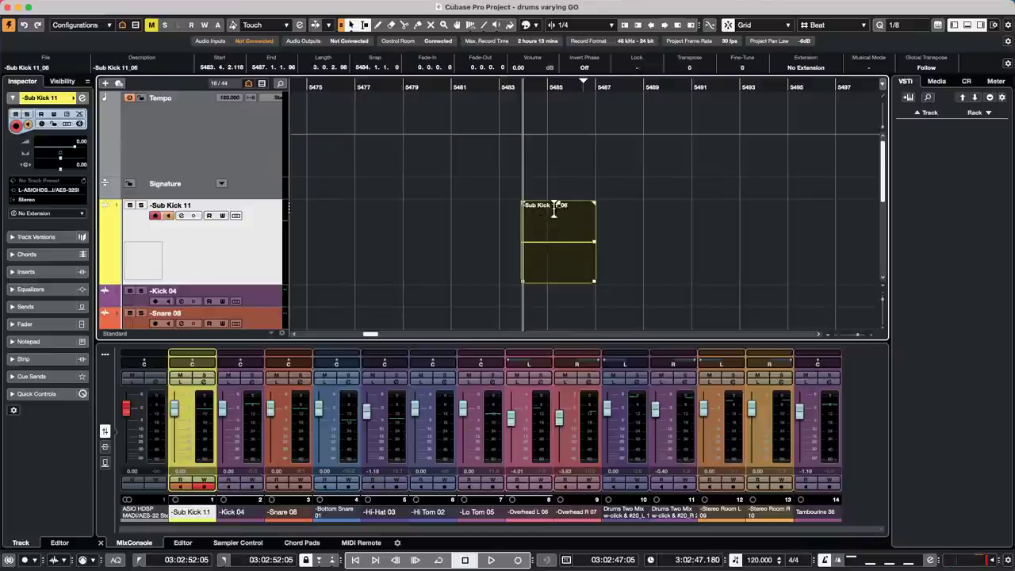
pyautogui.moveTo(554, 209)
pyautogui.mouseDown()
pyautogui.moveTo(594, 211)
pyautogui.moveTo(546, 215)
pyautogui.mouseUp()
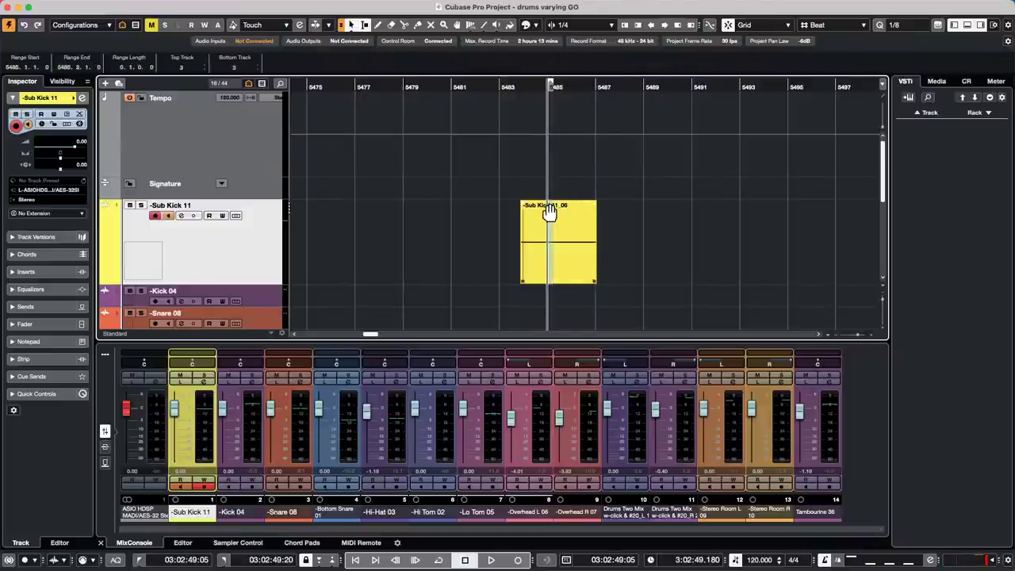
pyautogui.click(560, 207)
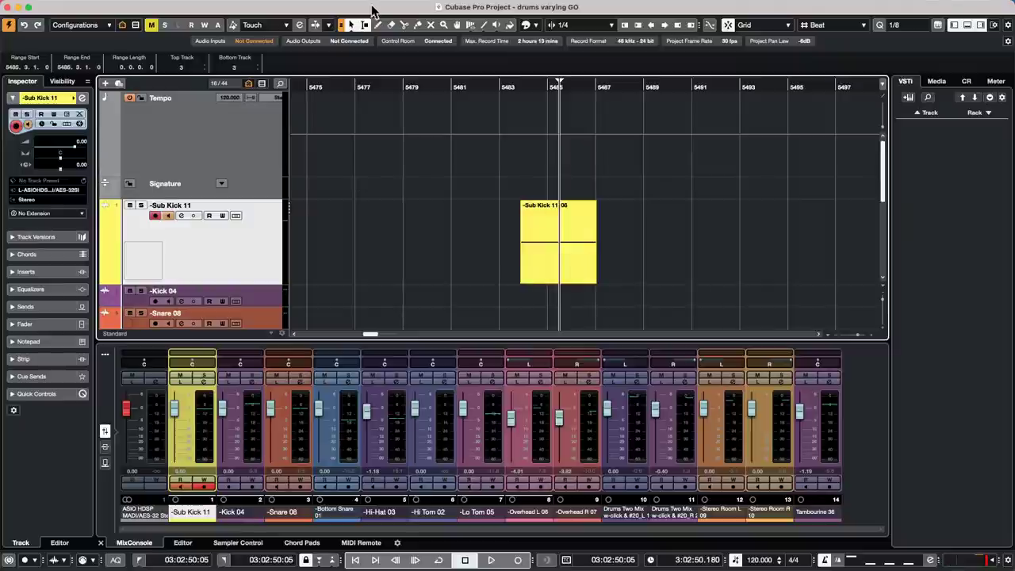
pyautogui.click(350, 24)
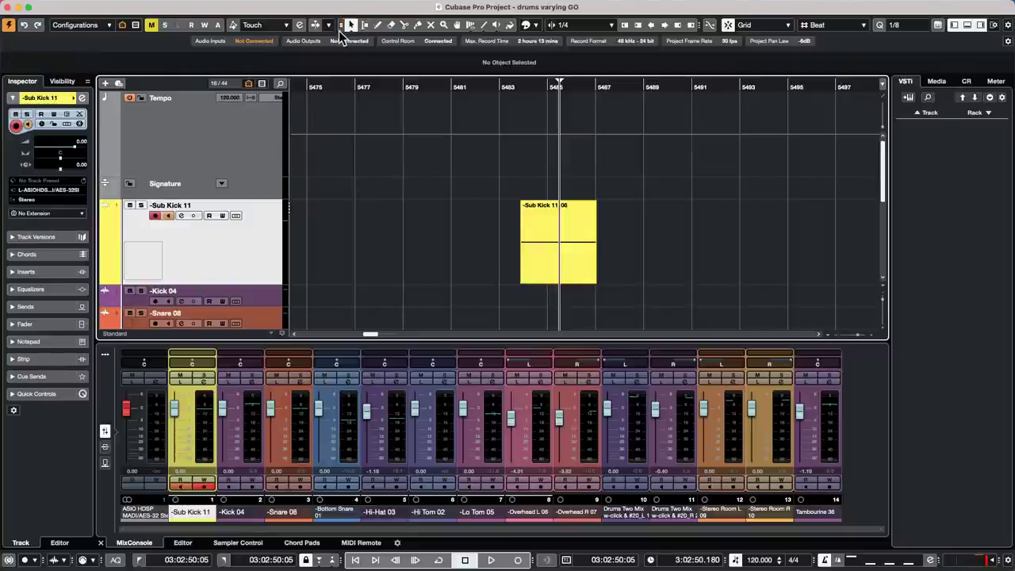
pyautogui.click(561, 279)
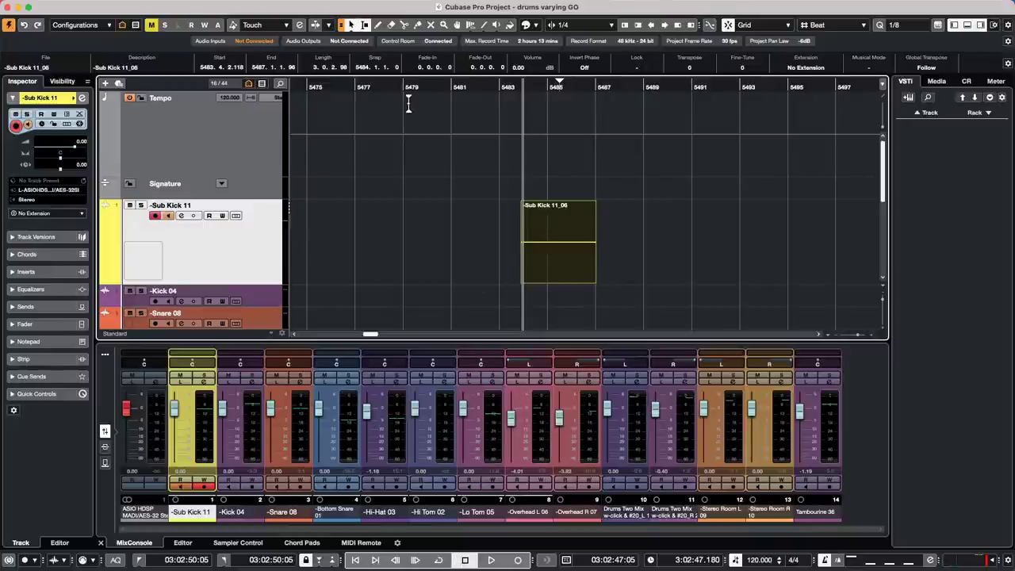
pyautogui.moveTo(422, 87); pyautogui.dragTo(288, 4)
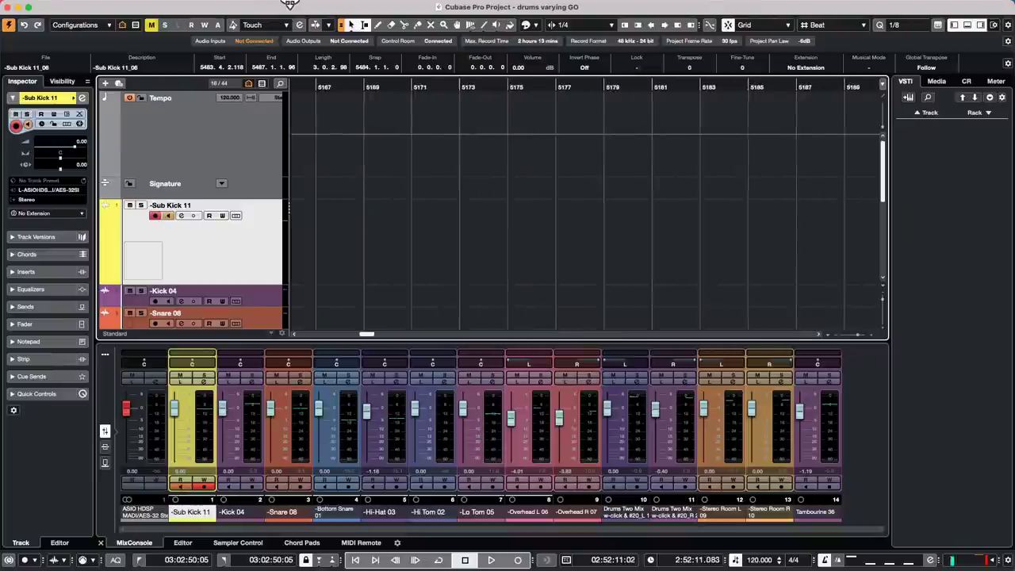
pyautogui.moveTo(449, 85); pyautogui.dragTo(186, 7)
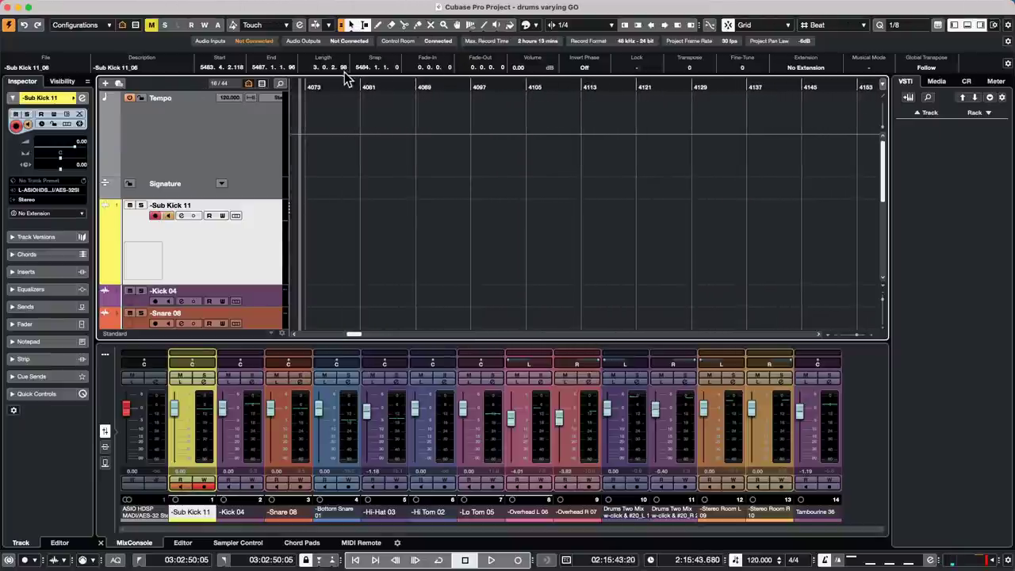
pyautogui.moveTo(341, 85); pyautogui.dragTo(8, 75)
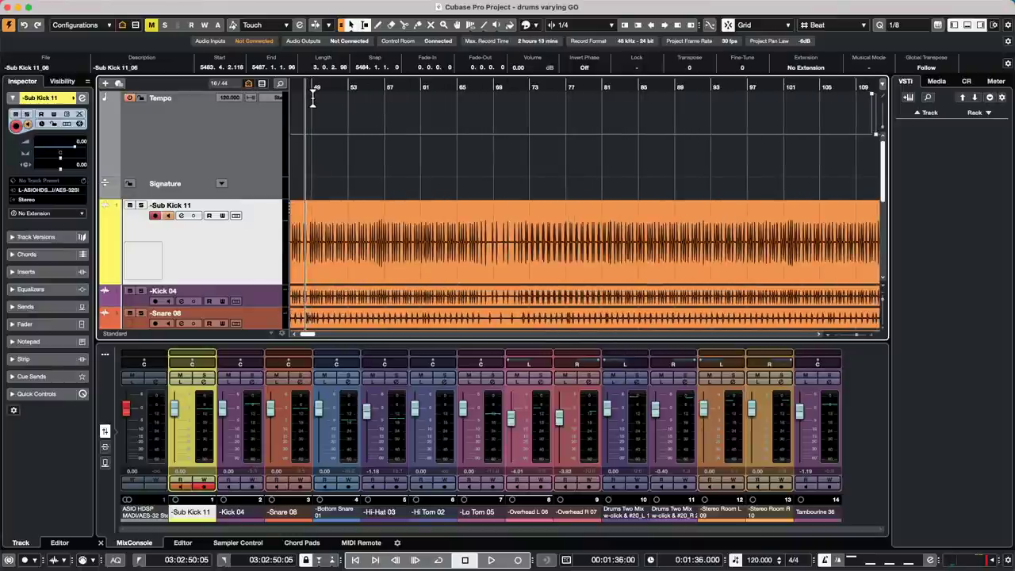
pyautogui.press('h')
pyautogui.press('h')
pyautogui.press('h')
pyautogui.press('space')
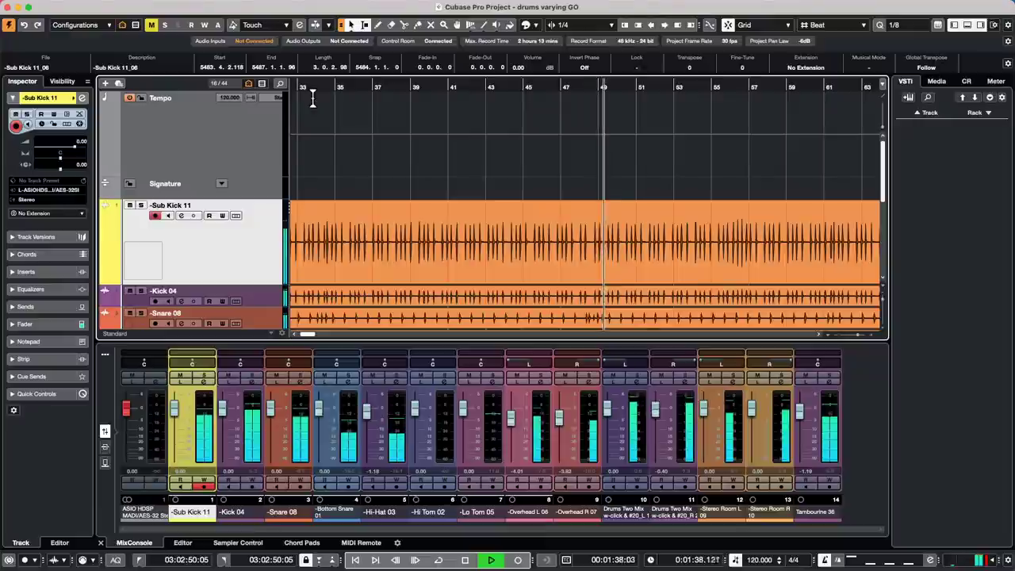
pyautogui.press('space')
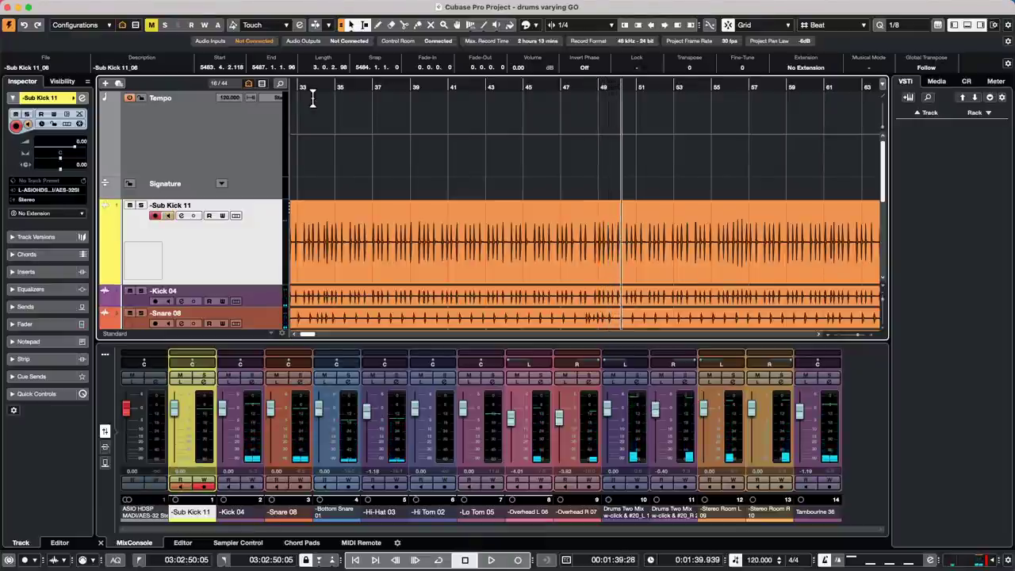
pyautogui.press('space')
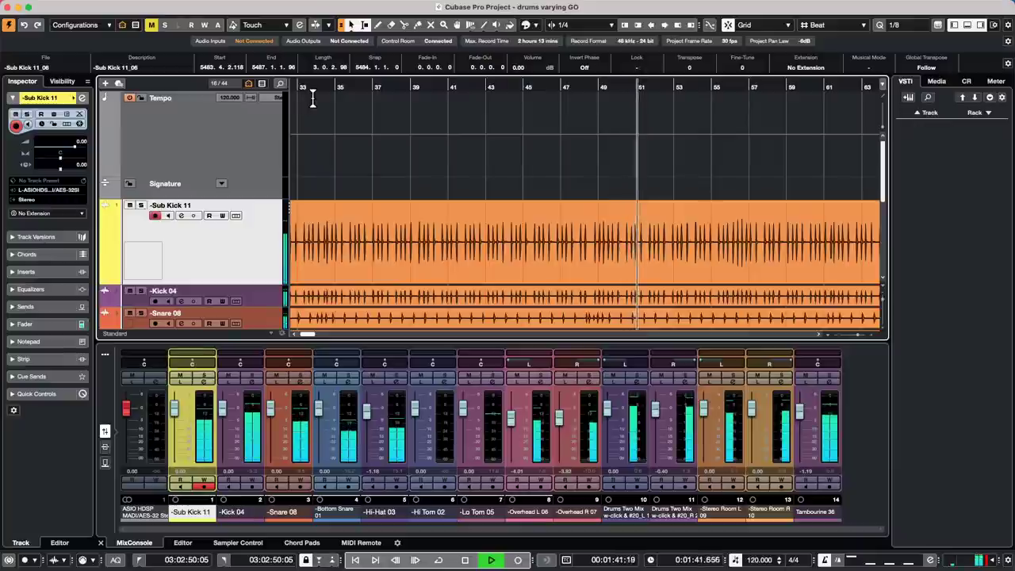
pyautogui.press('space')
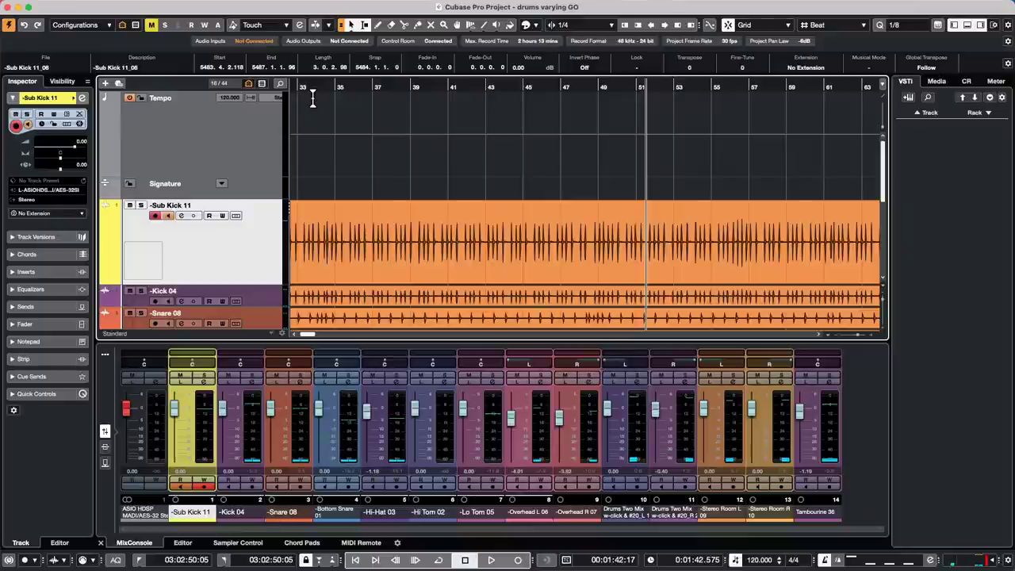
pyautogui.press('space')
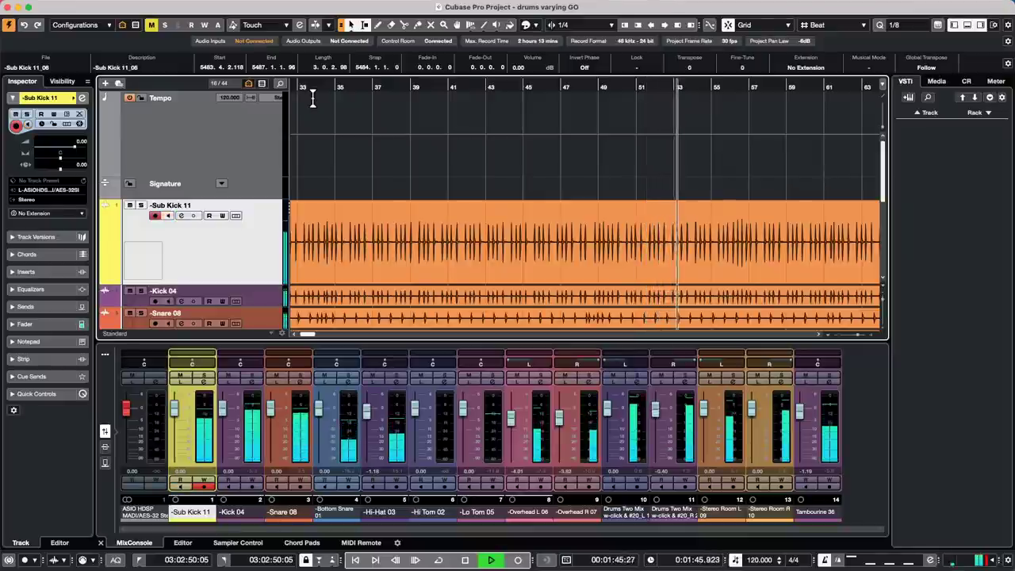
pyautogui.press('space')
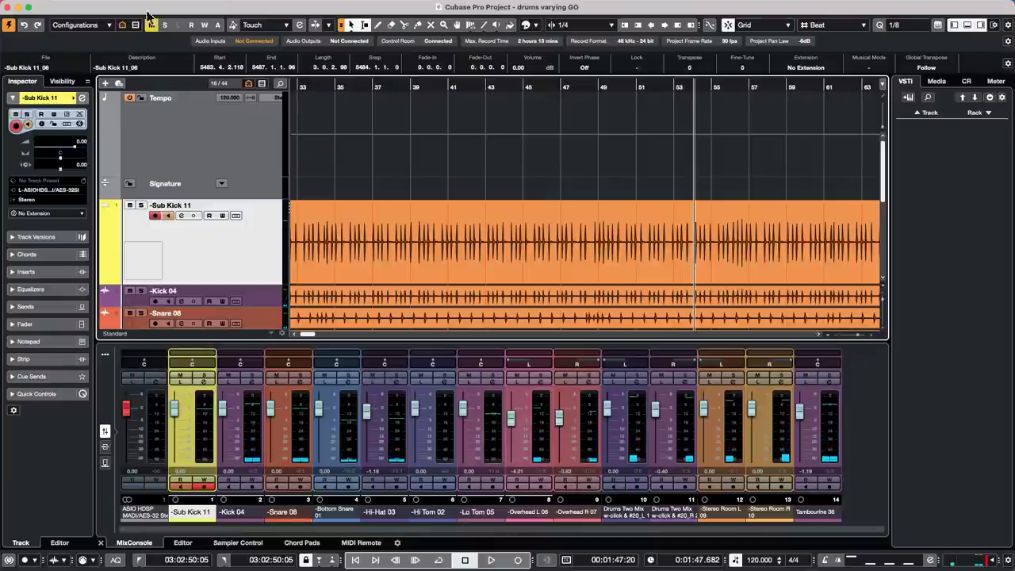
# - Enable 'Return to Start Position on Stop' in Preferences > Transport and apply it
pyautogui.click(43, 7)
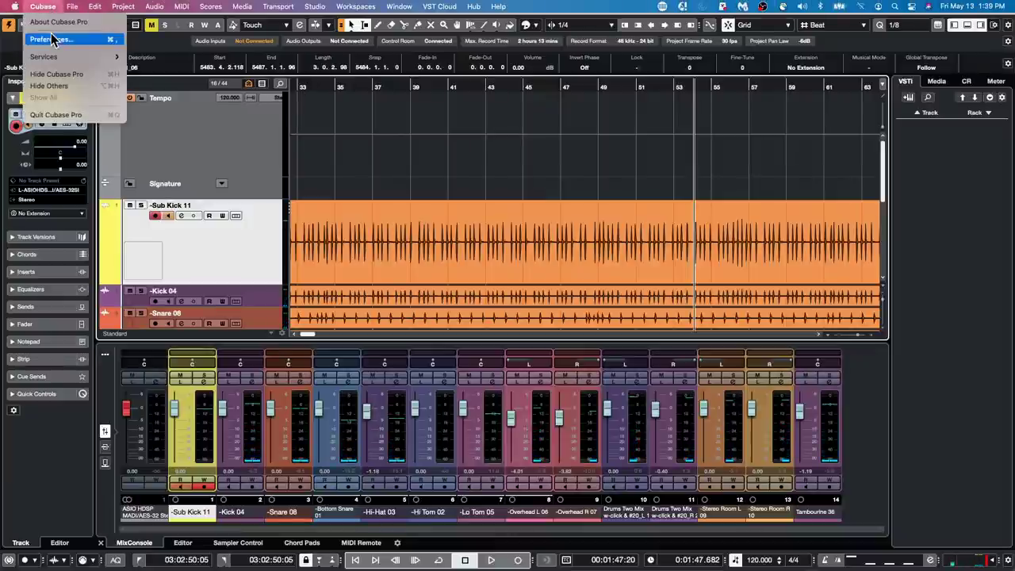
pyautogui.click(50, 39)
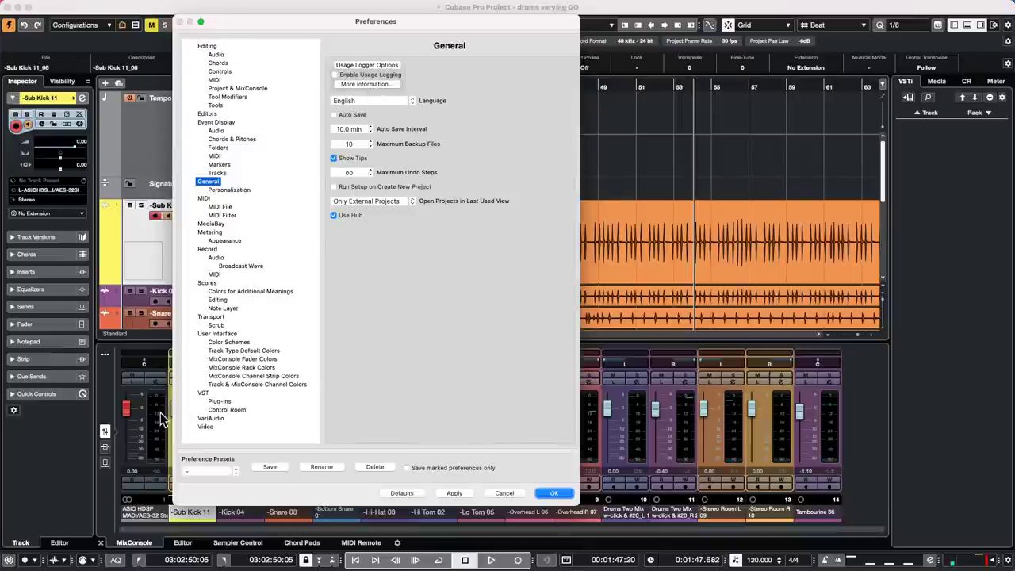
pyautogui.click(211, 316)
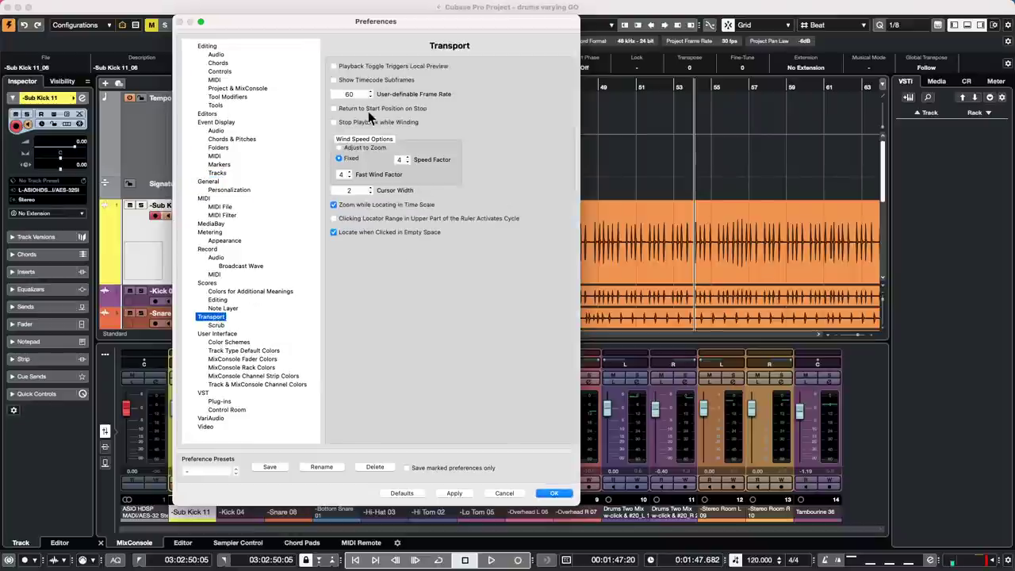
pyautogui.click(334, 107)
pyautogui.click(454, 493)
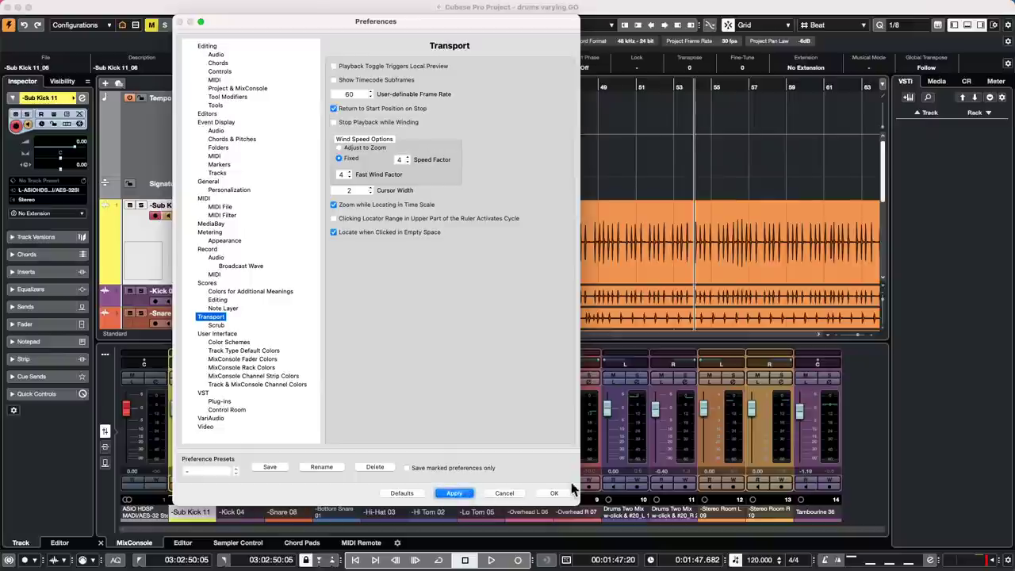
pyautogui.click(554, 494)
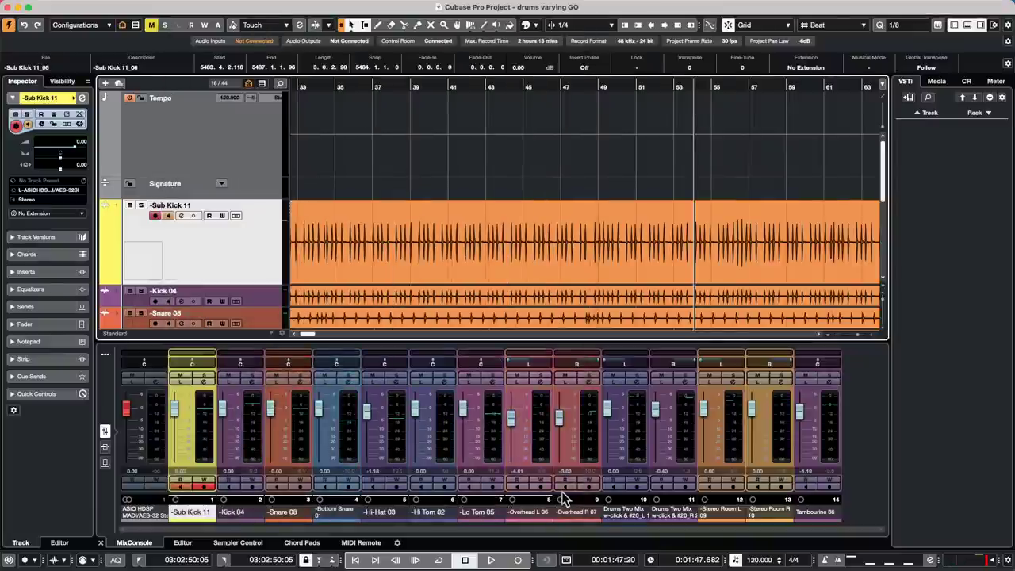
# - Test playback stops while toggling Return to Start Position on Stop off and back on
pyautogui.press('space')
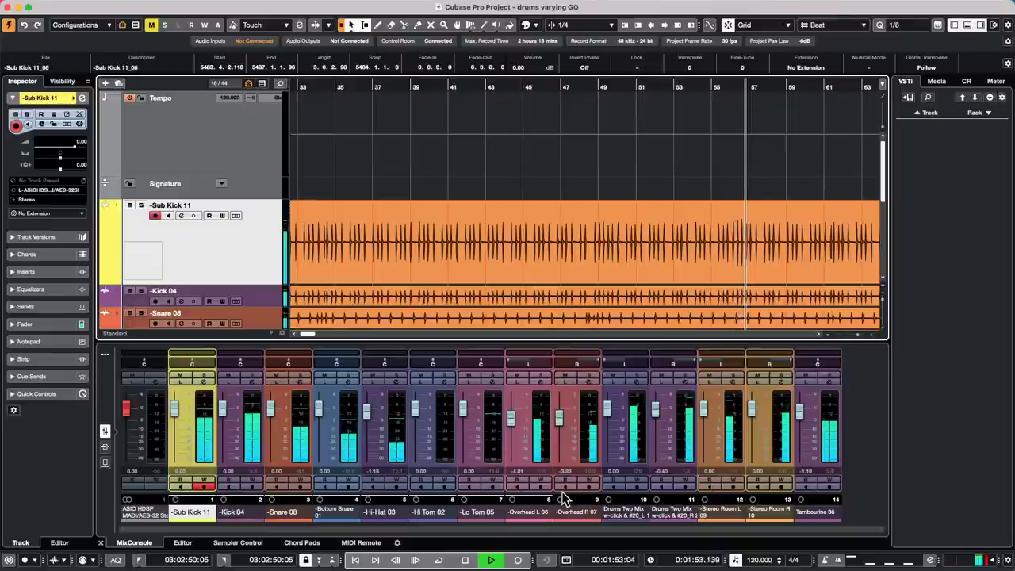
pyautogui.press('space')
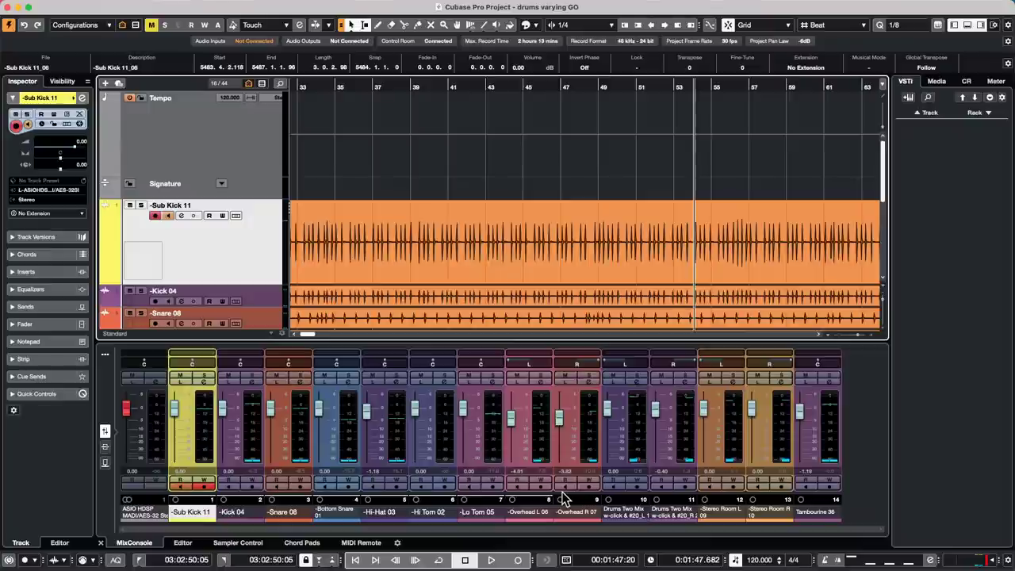
pyautogui.press('shift+KP_Enter')
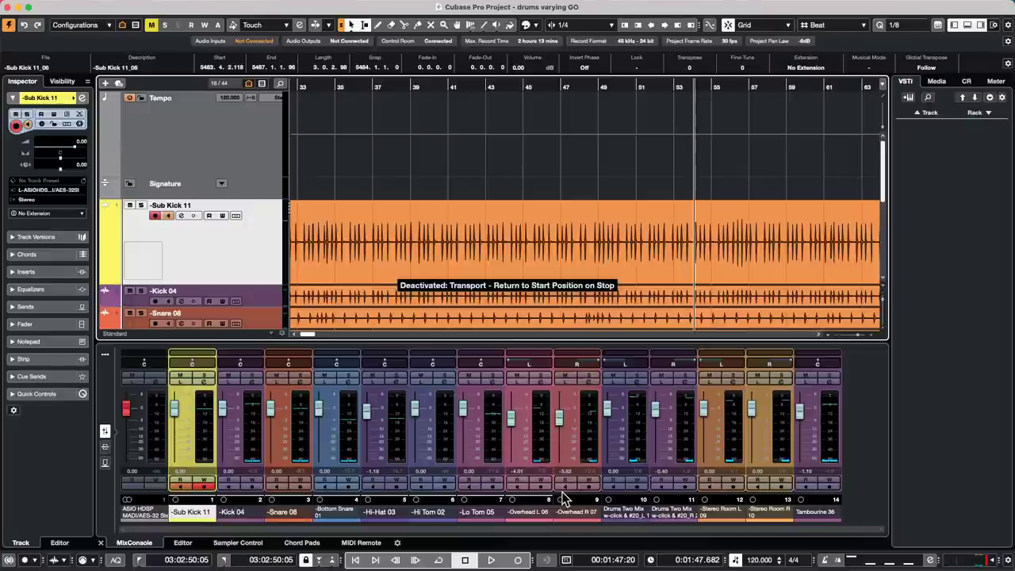
pyautogui.press('space')
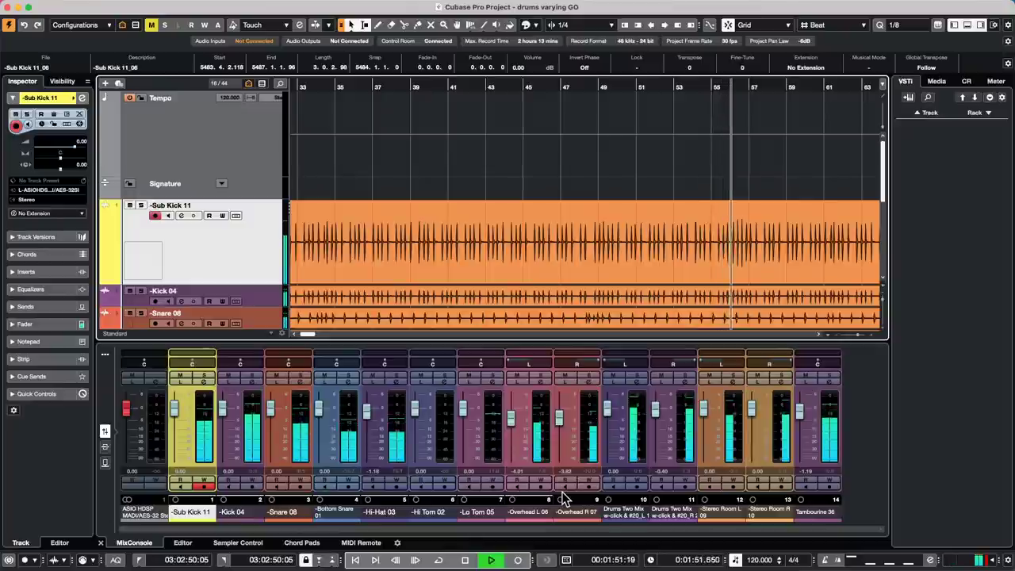
pyautogui.press('space')
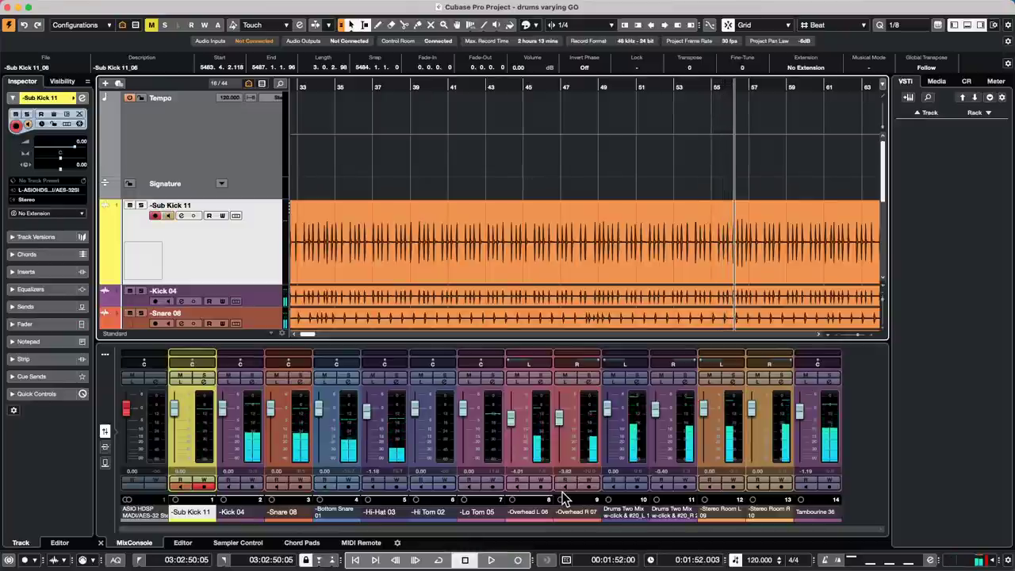
pyautogui.press('shift+KP_0')
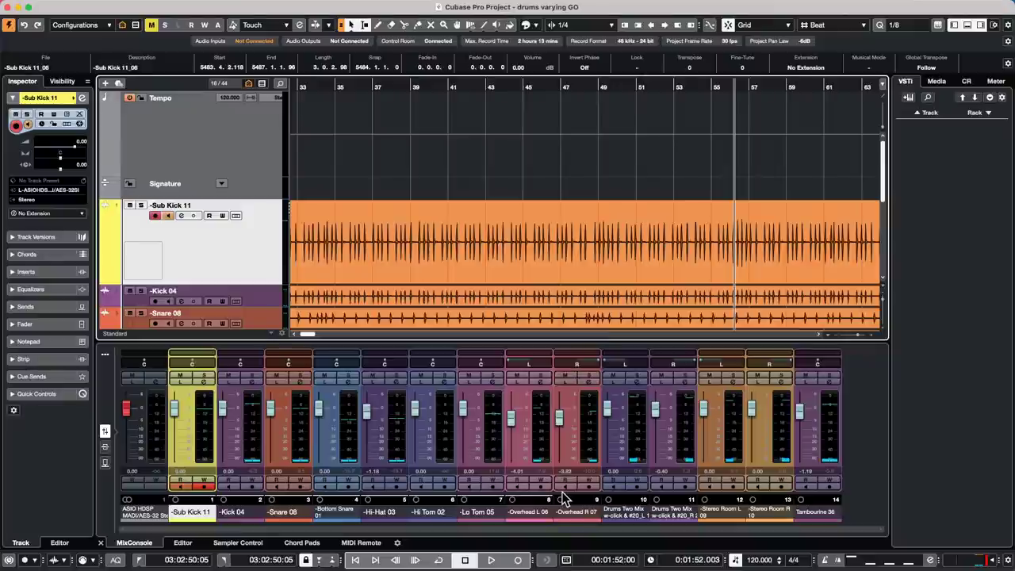
pyautogui.press('space')
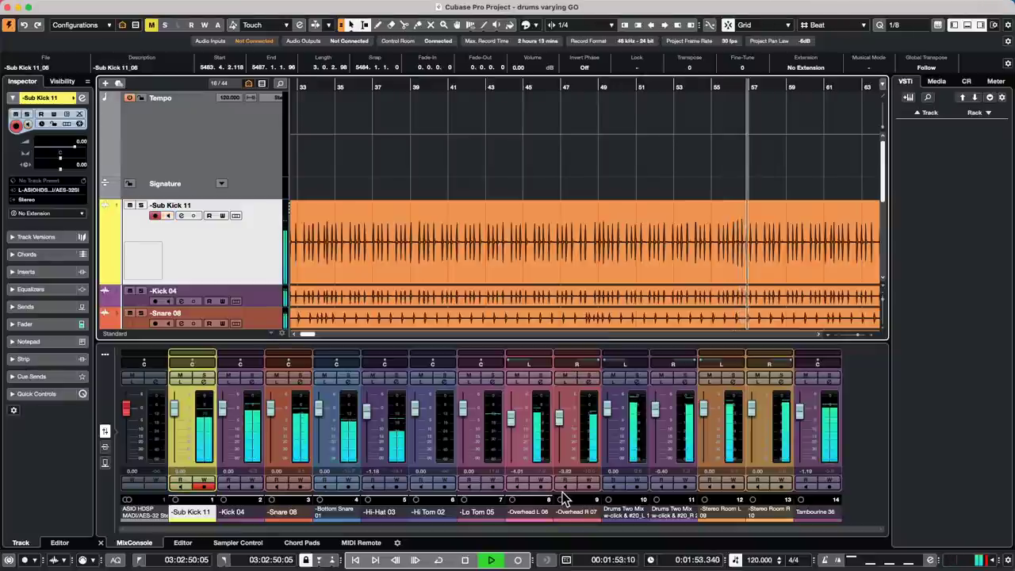
pyautogui.press('space')
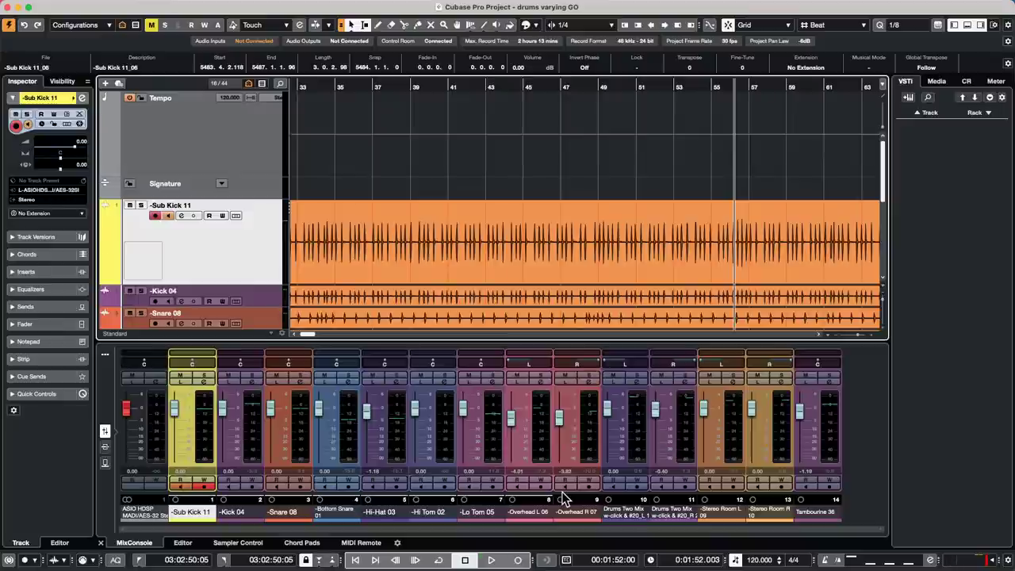
# - Switch Return to Start Position on Stop off, play and stop, then jump back to start
pyautogui.press('space')
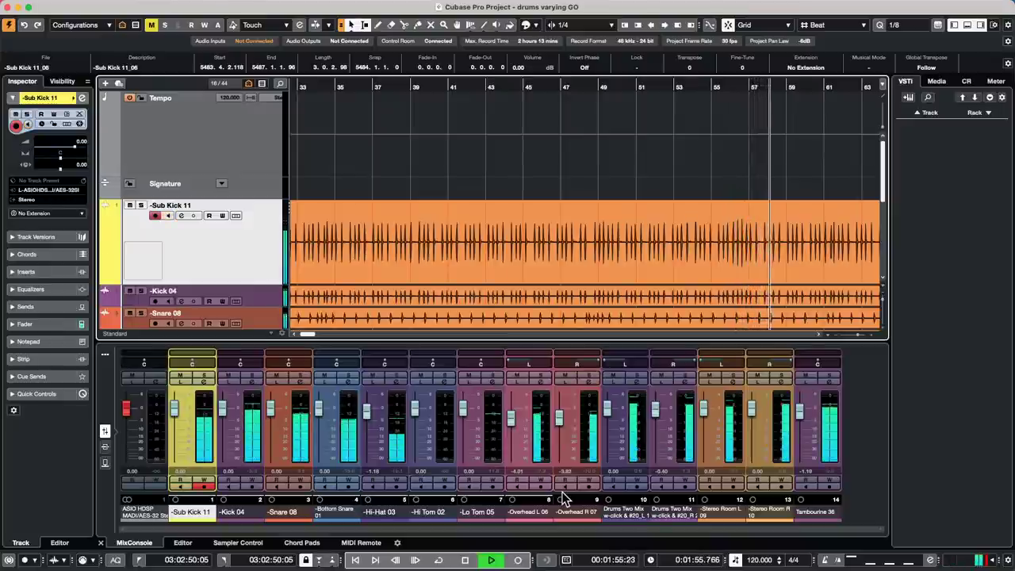
pyautogui.press('space')
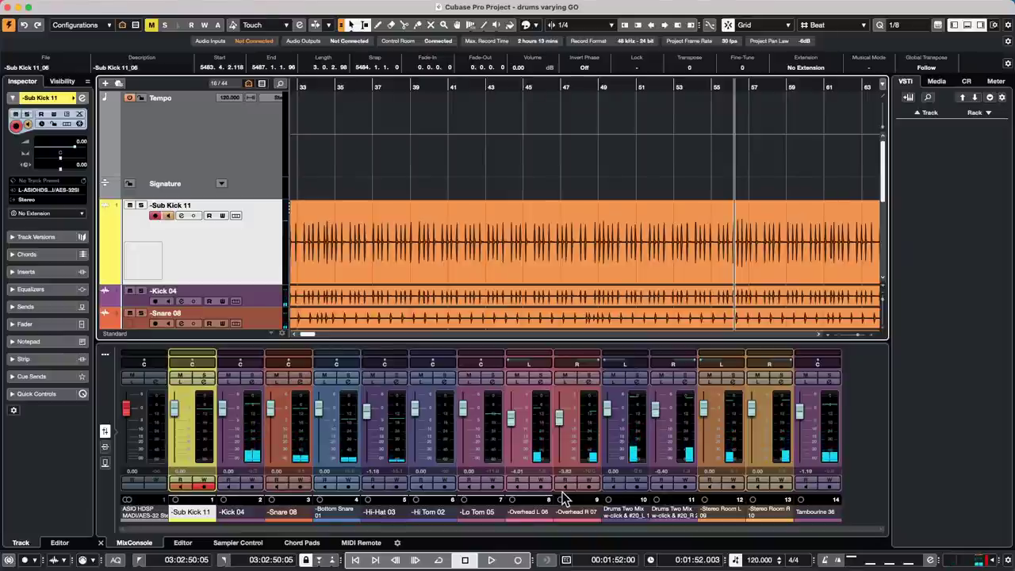
pyautogui.press('shift+KP_0')
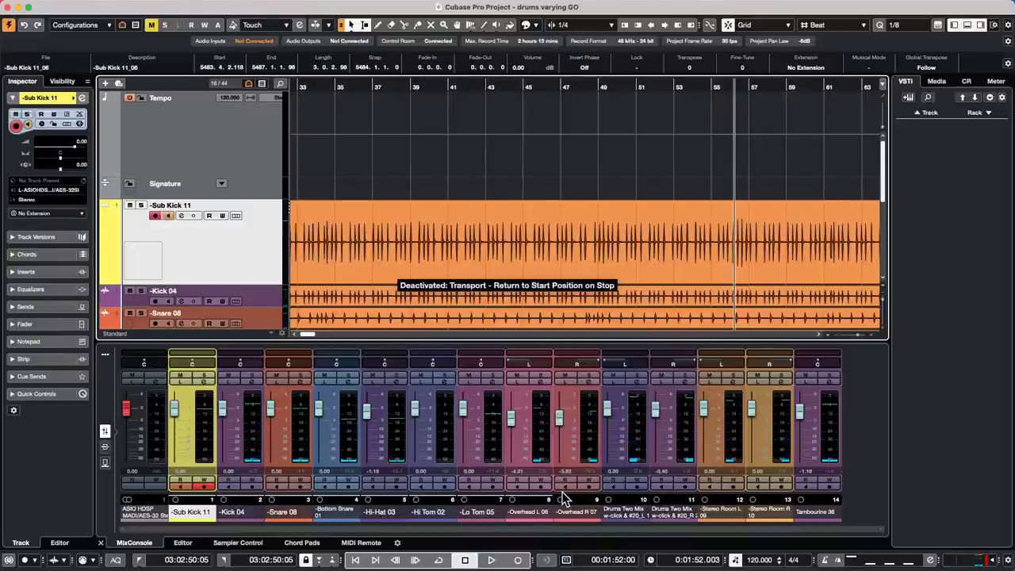
pyautogui.press('space')
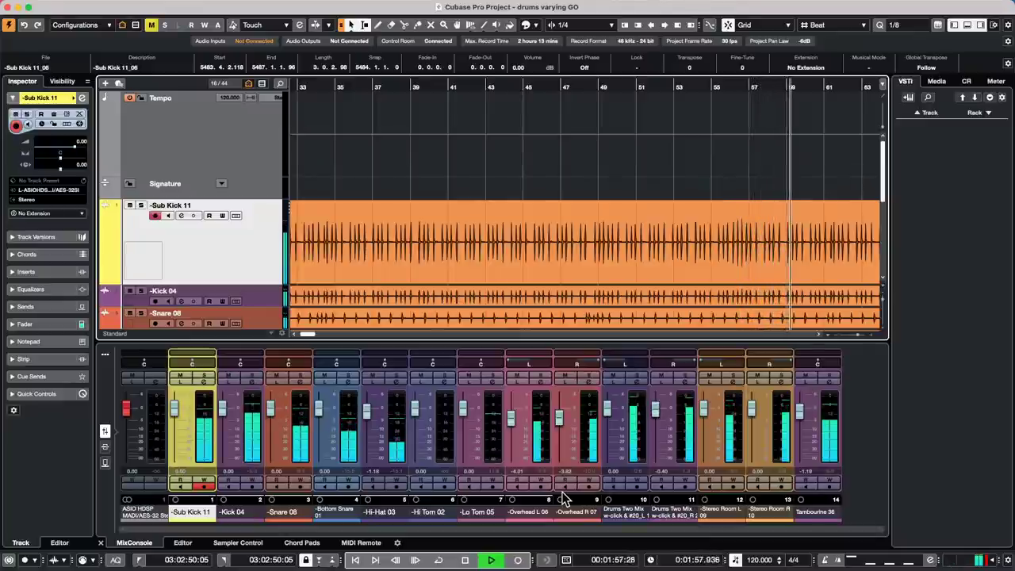
pyautogui.press('space')
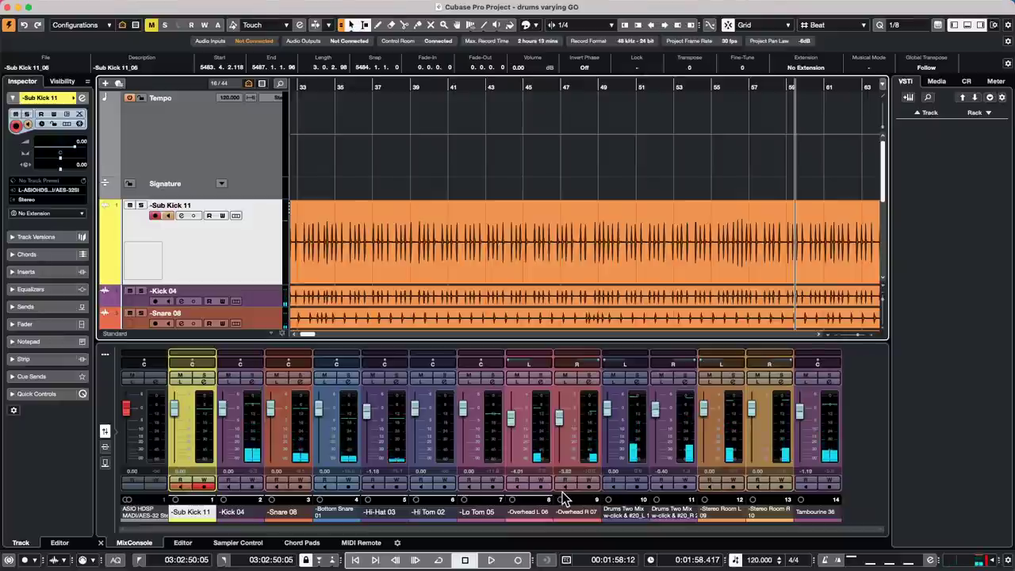
pyautogui.press('KP_Subtract')
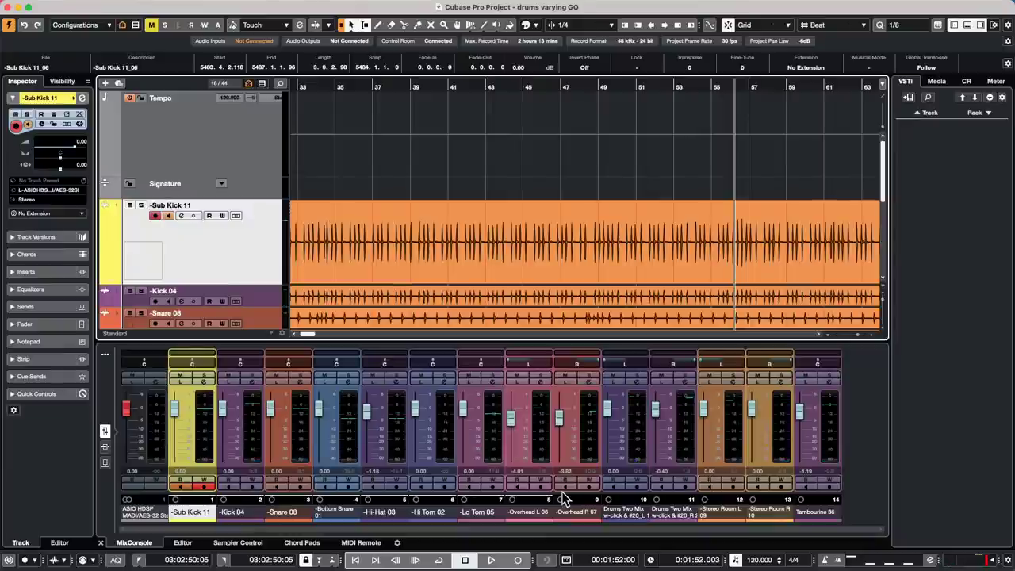
pyautogui.click(41, 6)
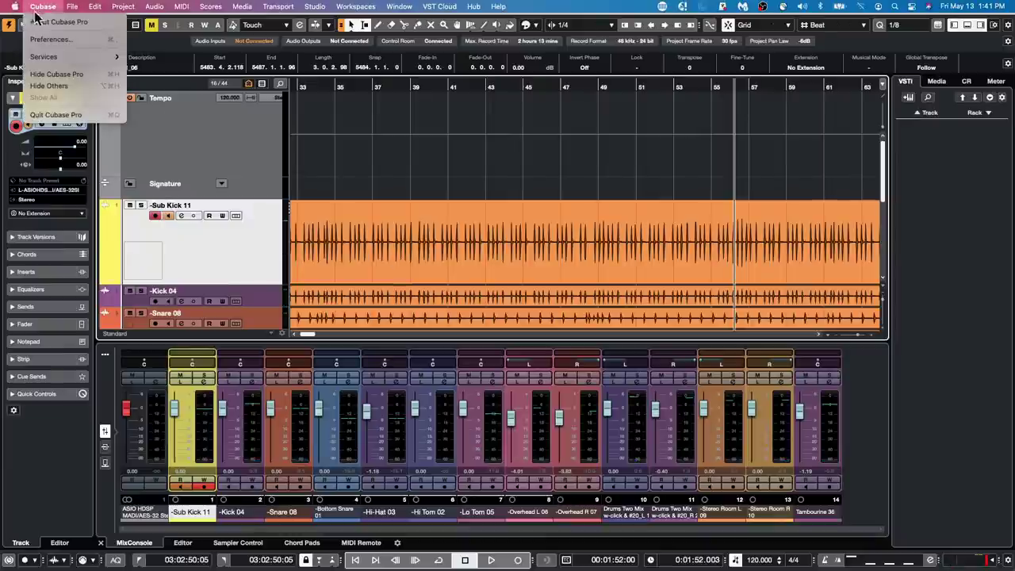
pyautogui.click(50, 39)
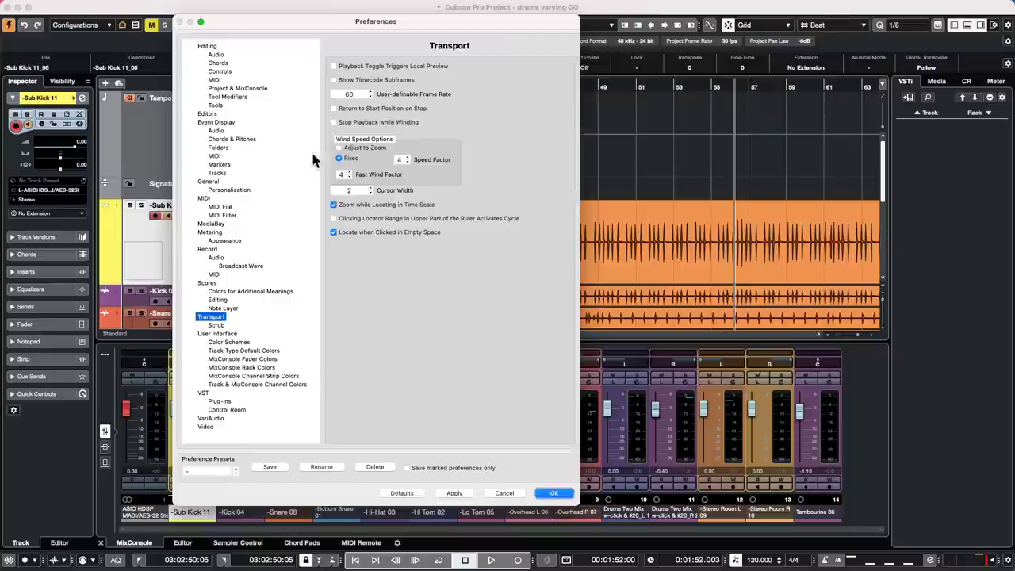
pyautogui.click(462, 494)
pyautogui.click(555, 493)
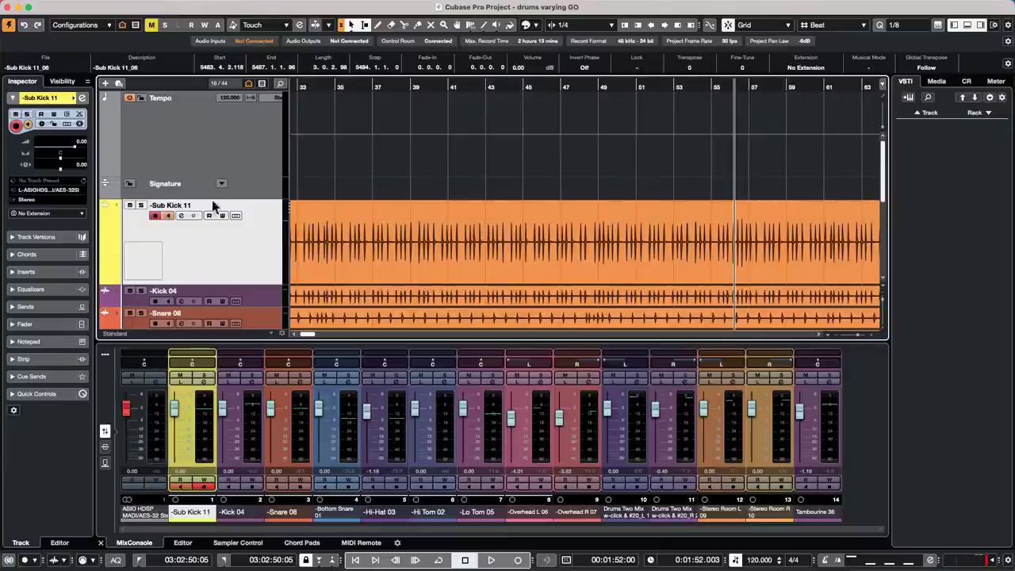
# - Open the recent project 'beatles stones t.cpr' and activate it
pyautogui.click(67, 6)
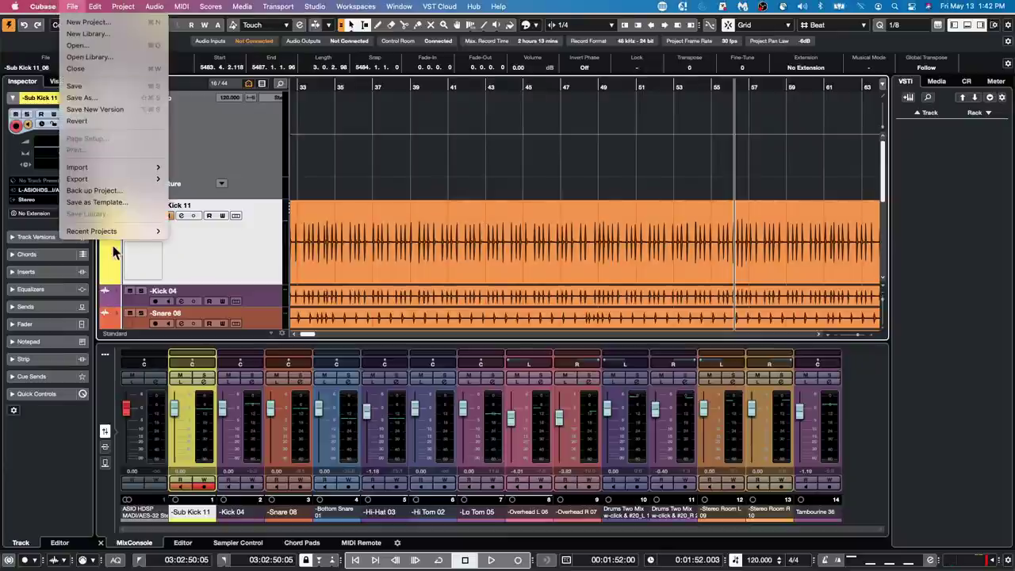
pyautogui.moveTo(119, 230)
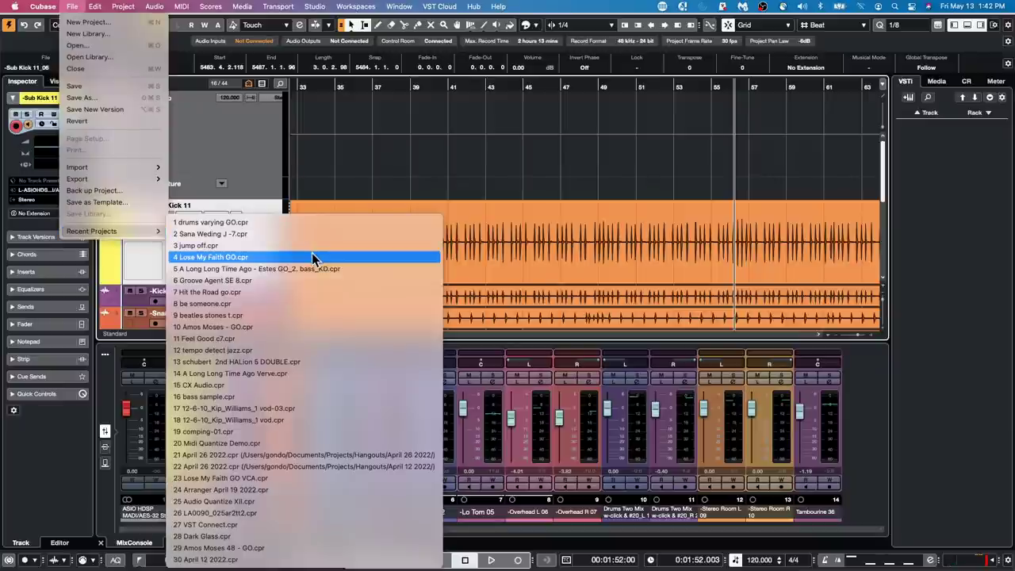
pyautogui.click(304, 316)
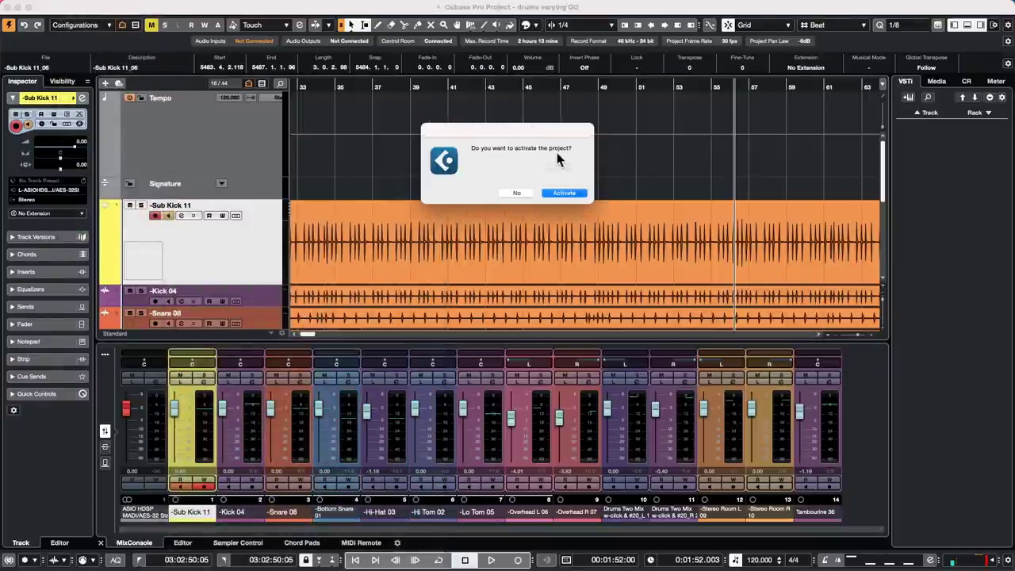
pyautogui.click(561, 192)
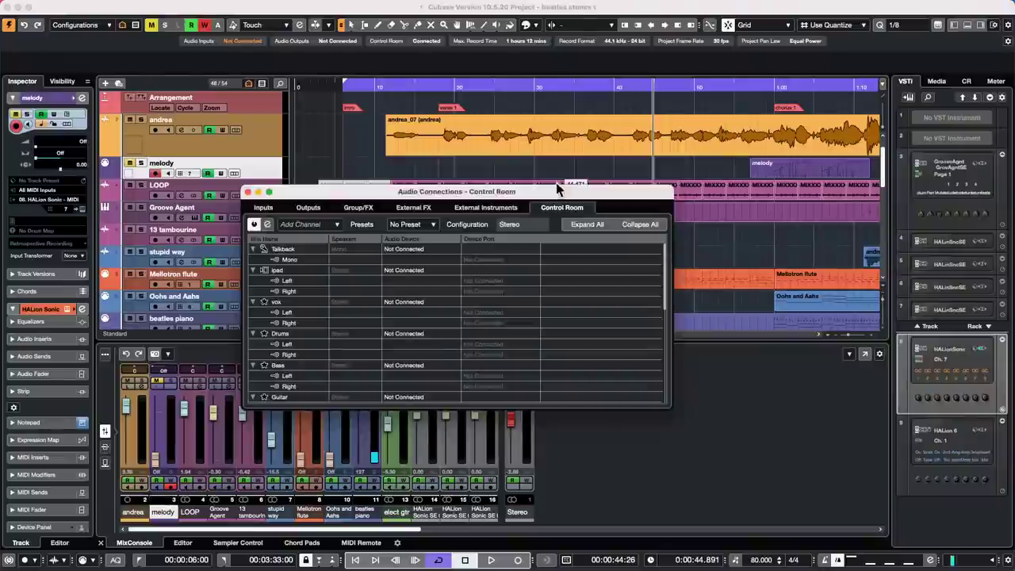
# - Draw an empty MIDI part from 0:00:06 to 0:03:33 on the HALion Sonic SE 01 track
pyautogui.click(356, 85)
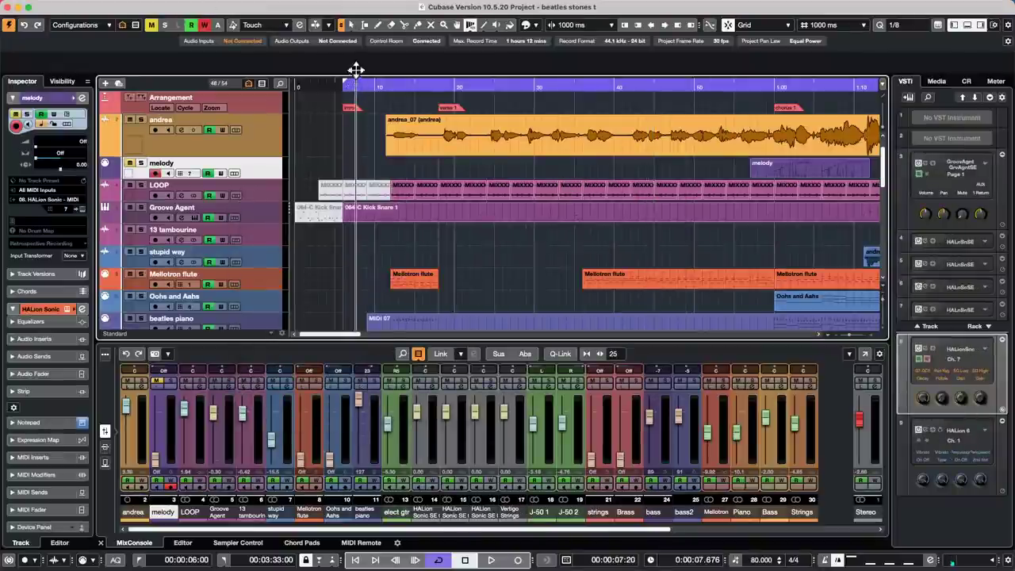
pyautogui.moveTo(356, 71); pyautogui.dragTo(353, 38)
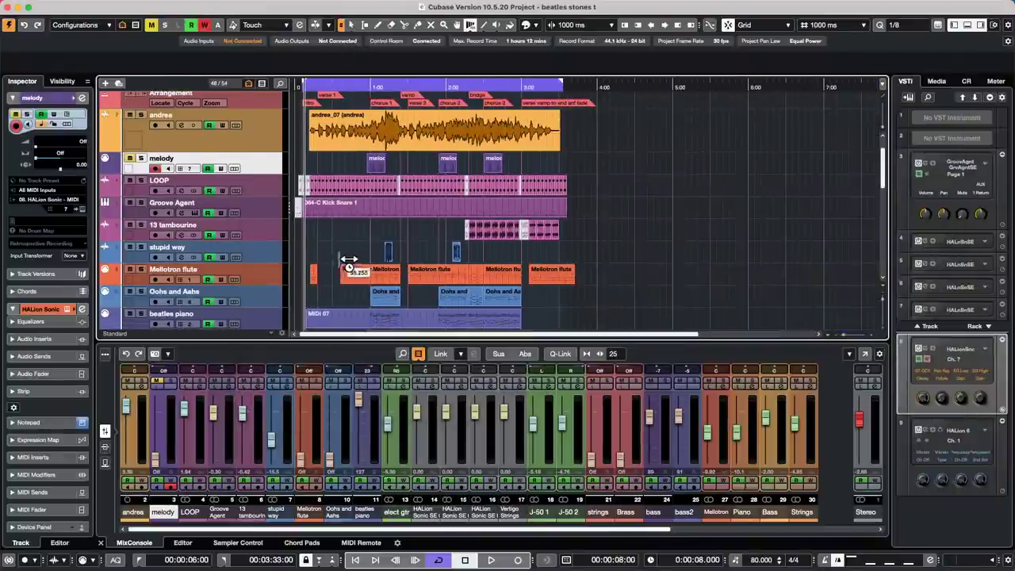
pyautogui.scroll(-5, 348, 262)
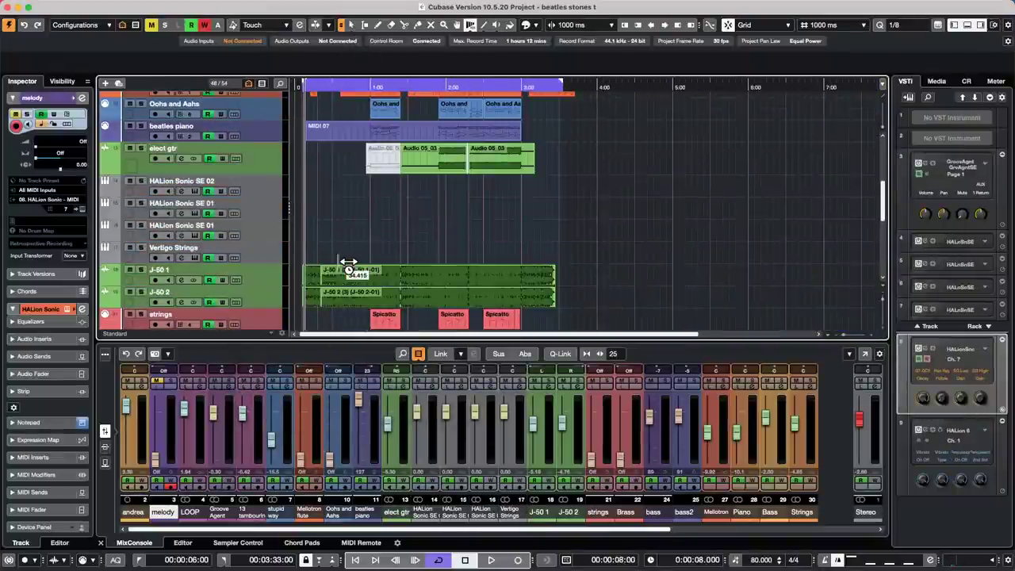
pyautogui.rightClick(365, 223)
pyautogui.click(386, 228)
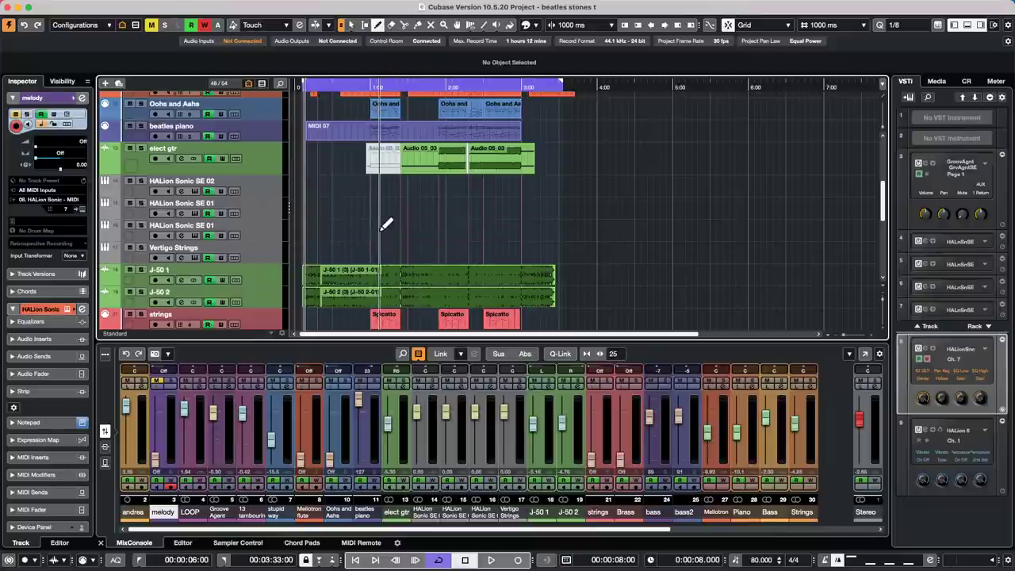
pyautogui.press('1')
pyautogui.doubleClick(381, 236)
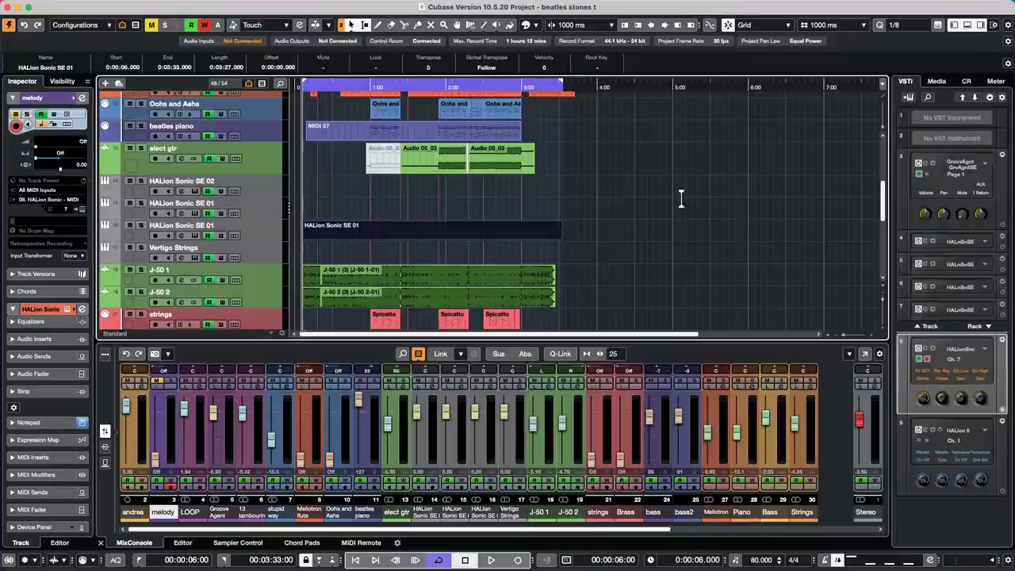
pyautogui.scroll(8, 412, 238)
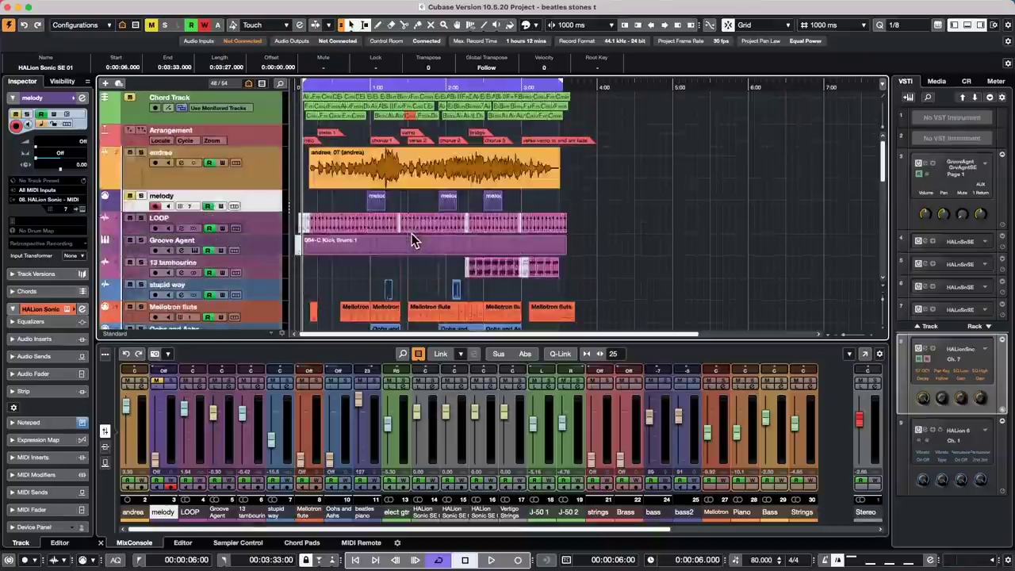
pyautogui.moveTo(310, 86)
pyautogui.mouseDown()
pyautogui.moveTo(309, 112)
pyautogui.moveTo(309, 85)
pyautogui.mouseUp()
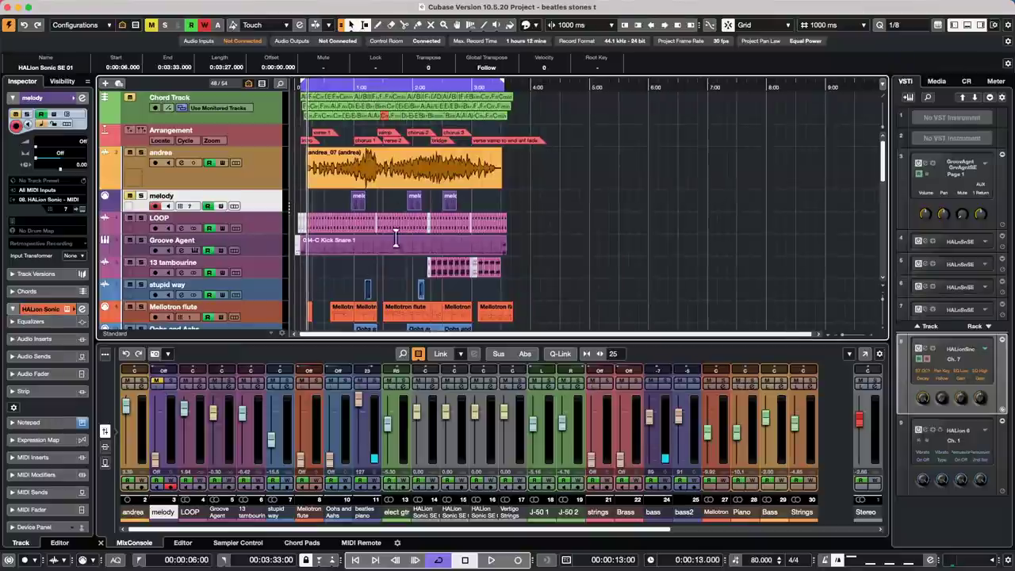
pyautogui.scroll(-2, 385, 242)
pyautogui.scroll(-5, 384, 299)
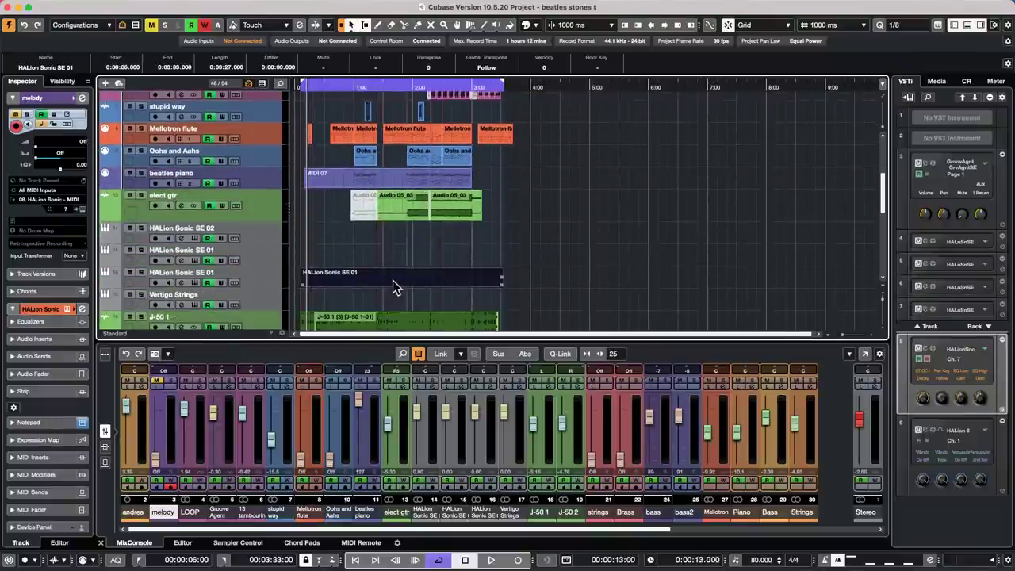
# - Open the HALion Sonic SE 01 part in the Score Editor and turn on Show Chord Track
pyautogui.doubleClick(383, 279)
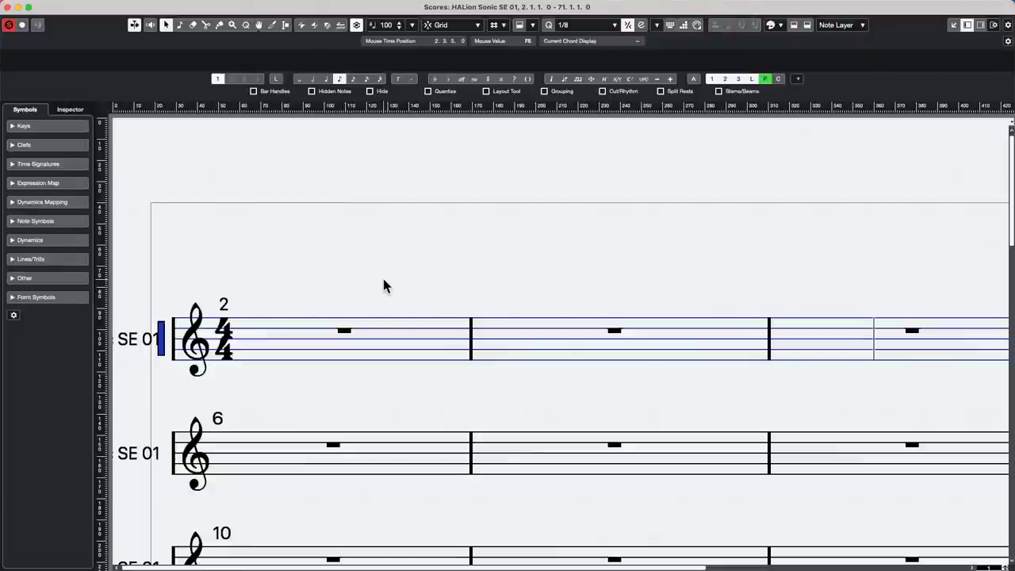
pyautogui.press('g')
pyautogui.press('g')
pyautogui.press('g')
pyautogui.press('g')
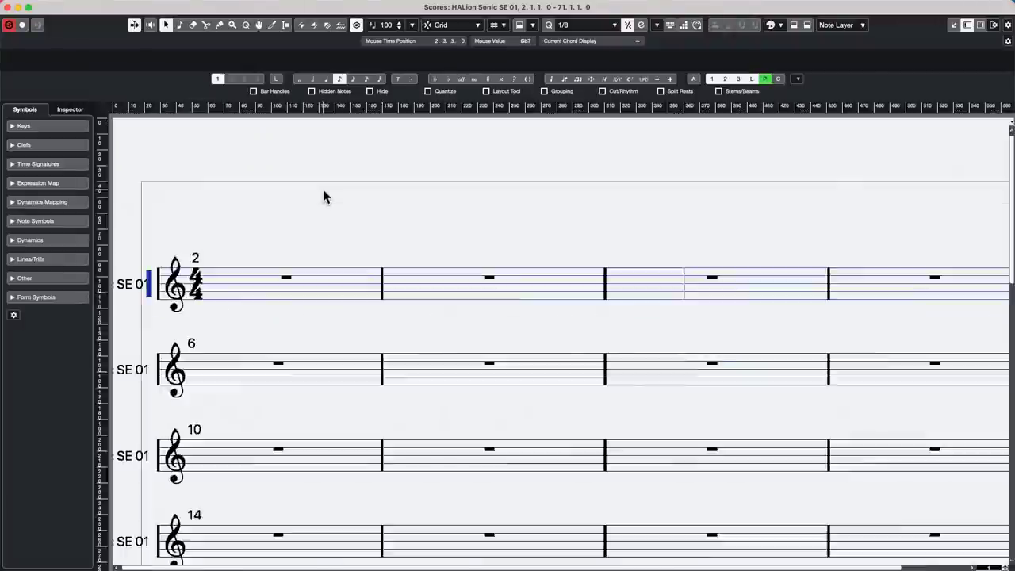
pyautogui.press('h')
pyautogui.press('h')
pyautogui.press('g')
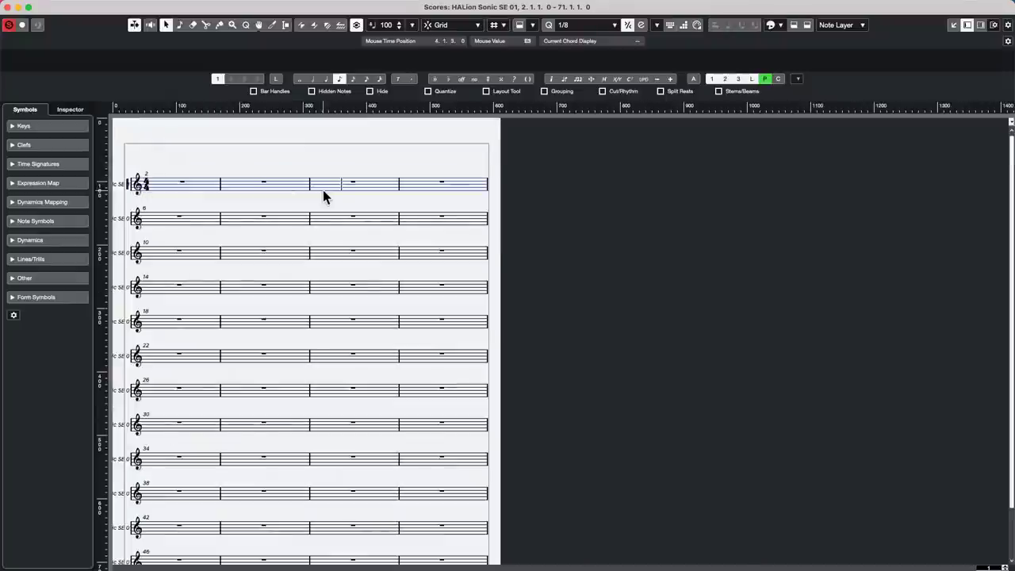
pyautogui.click(252, 10)
pyautogui.moveTo(182, 6)
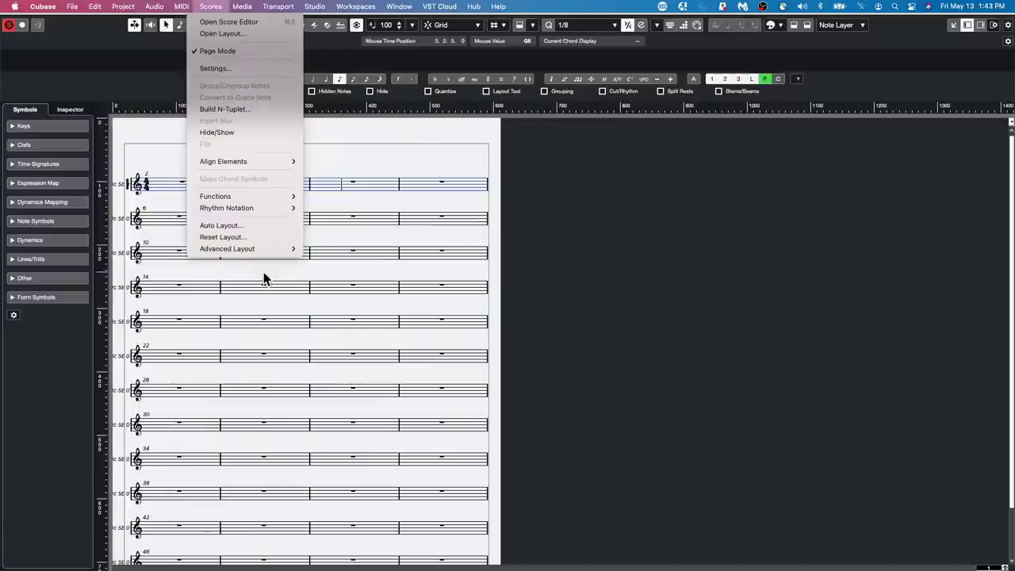
pyautogui.moveTo(276, 250)
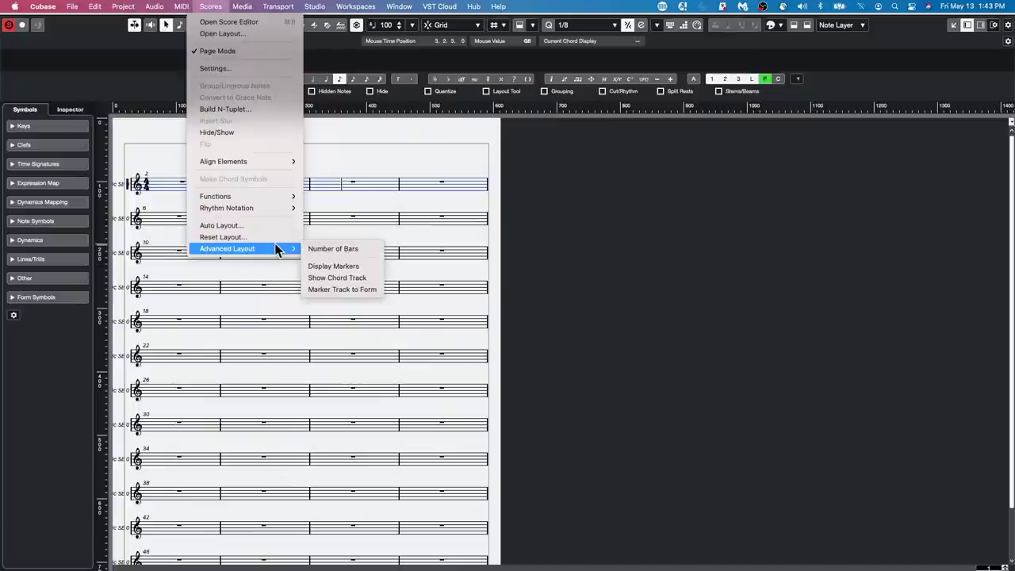
pyautogui.click(328, 278)
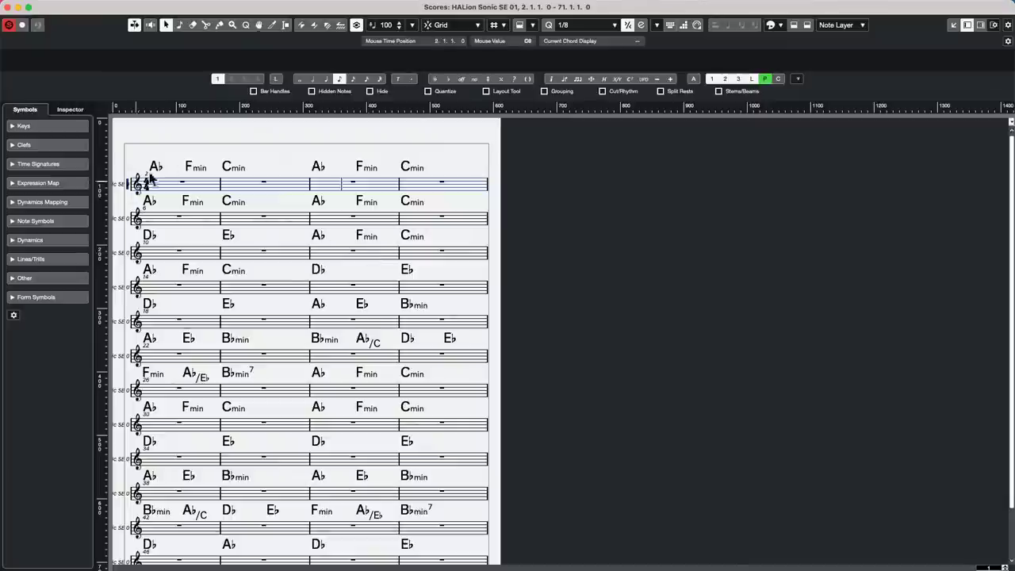
# - Turn Show Chord Track back off under Scores > Advanced Layout
pyautogui.click(181, 6)
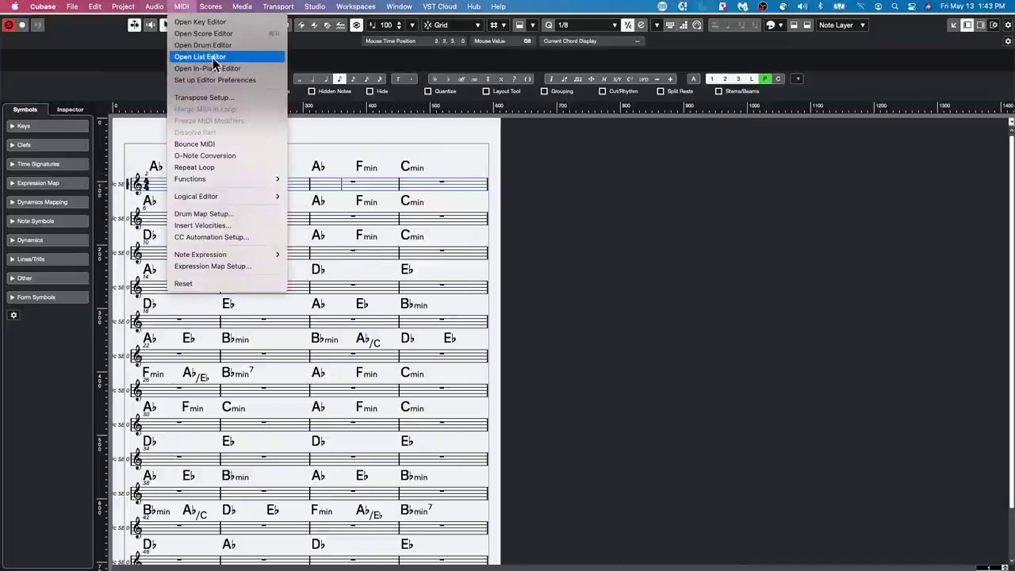
pyautogui.moveTo(266, 10)
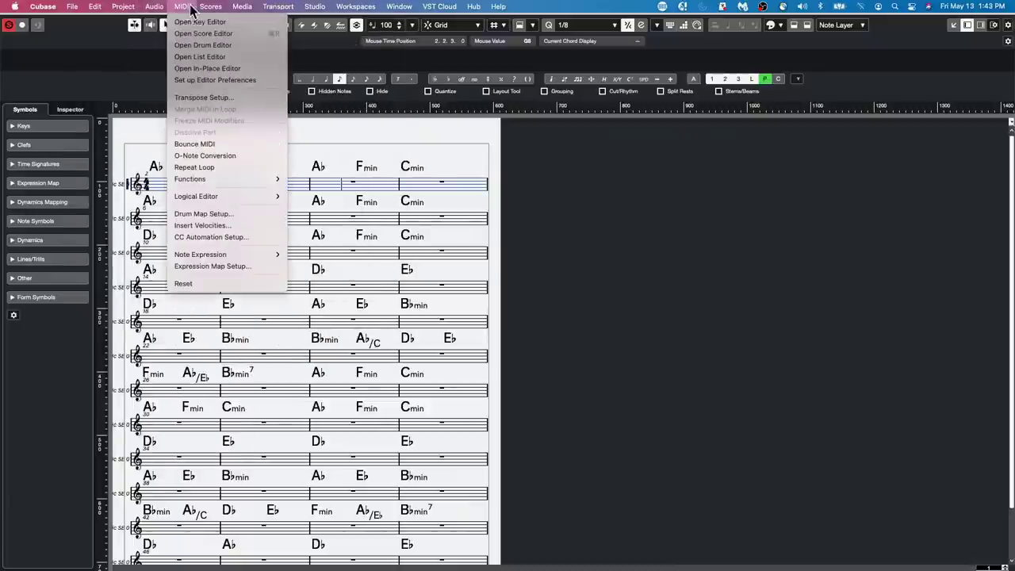
pyautogui.moveTo(210, 6)
pyautogui.moveTo(241, 249)
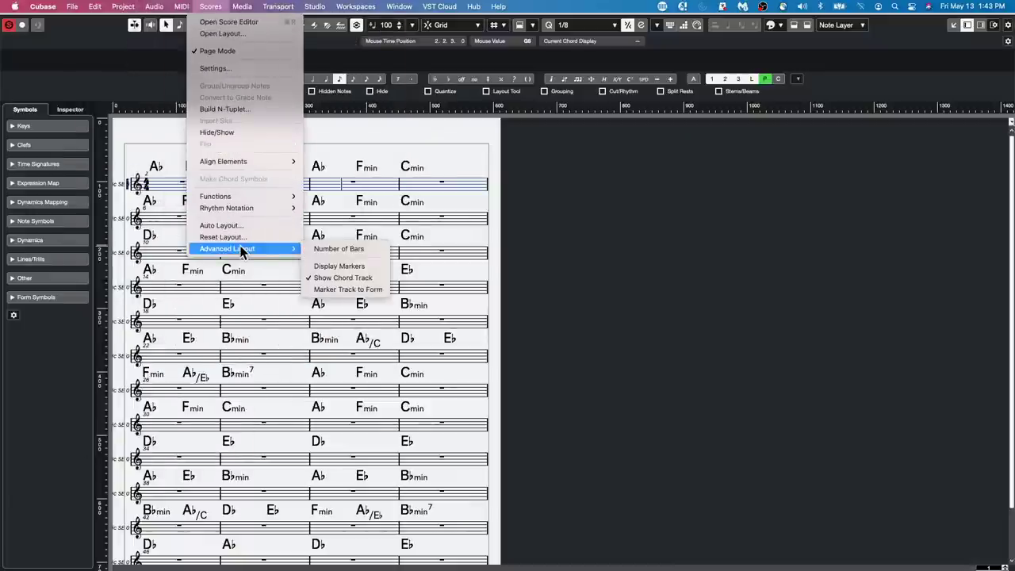
pyautogui.click(324, 279)
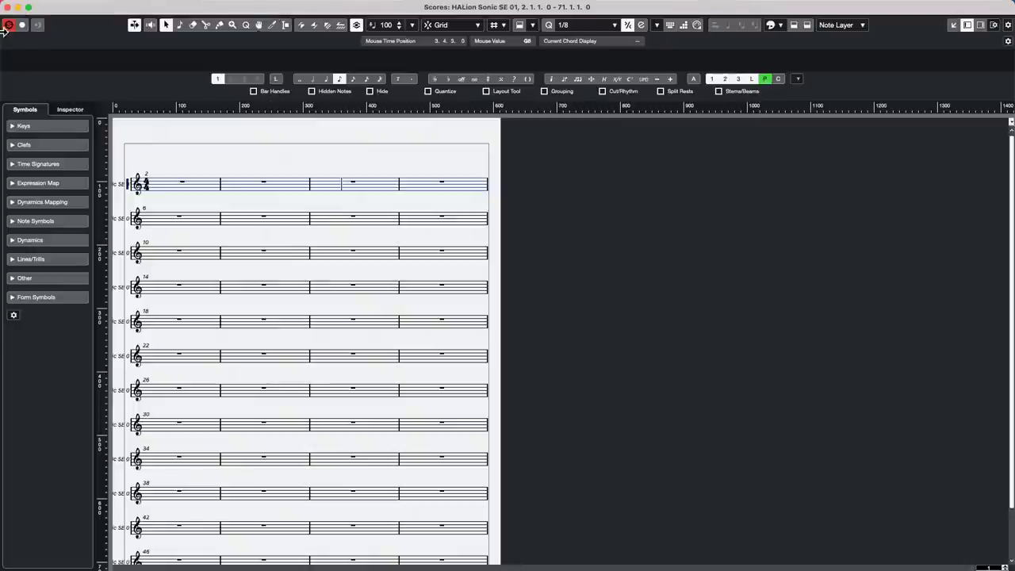
# - Close the Score Editor and create a new empty project, Untitled1, in the default folder
pyautogui.click(7, 7)
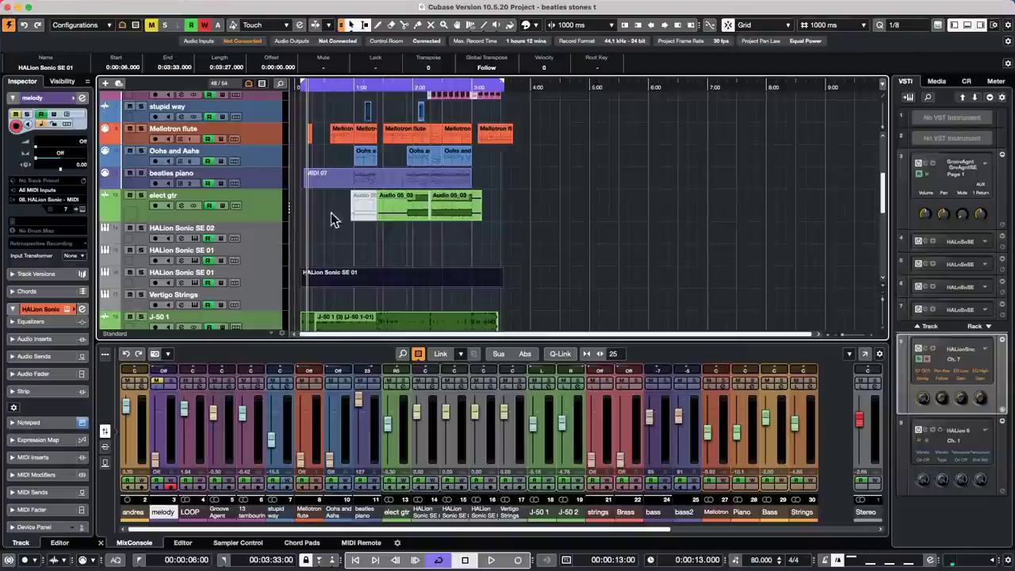
pyautogui.scroll(5, 254, 246)
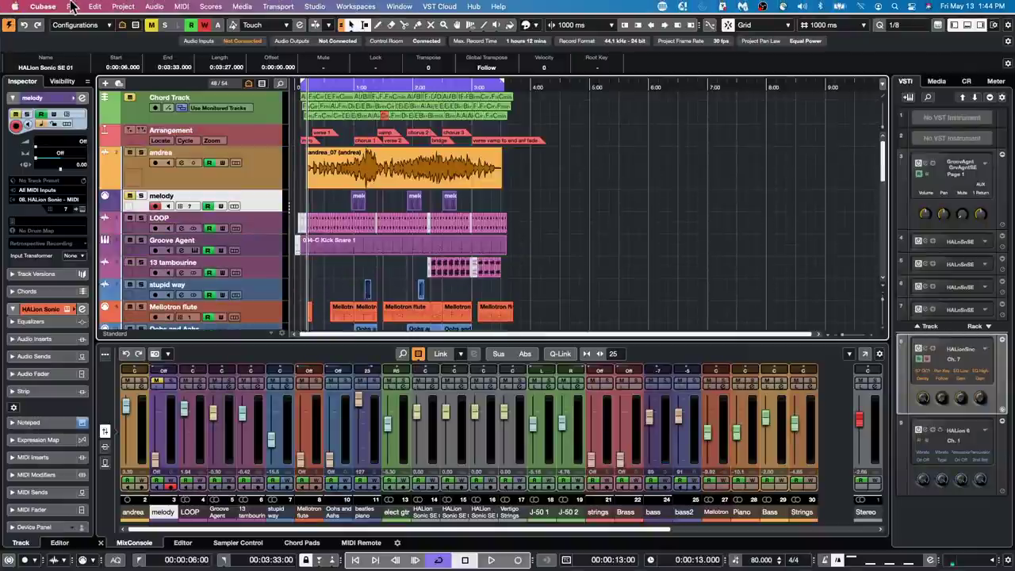
pyautogui.click(75, 7)
pyautogui.click(83, 22)
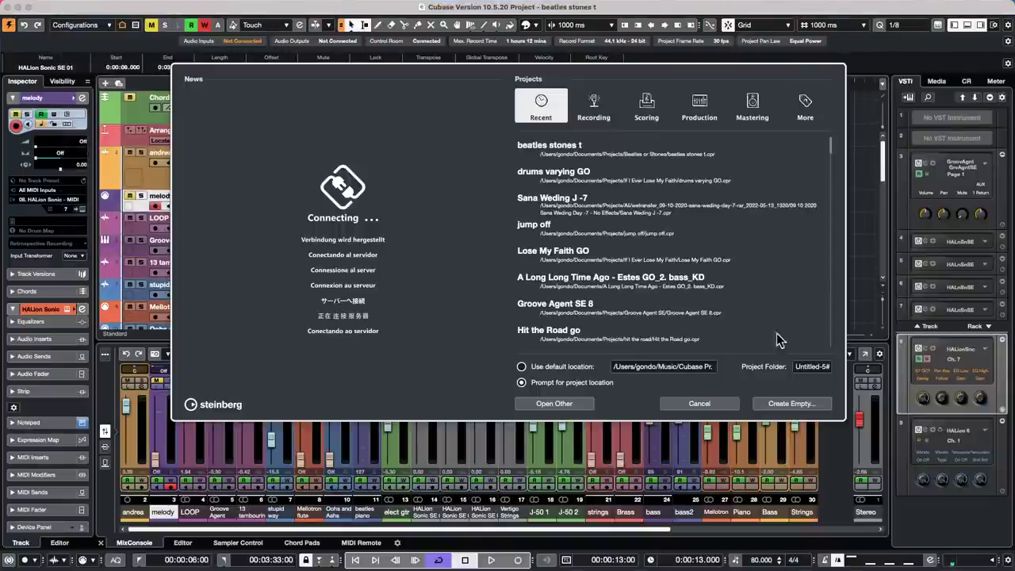
pyautogui.click(817, 406)
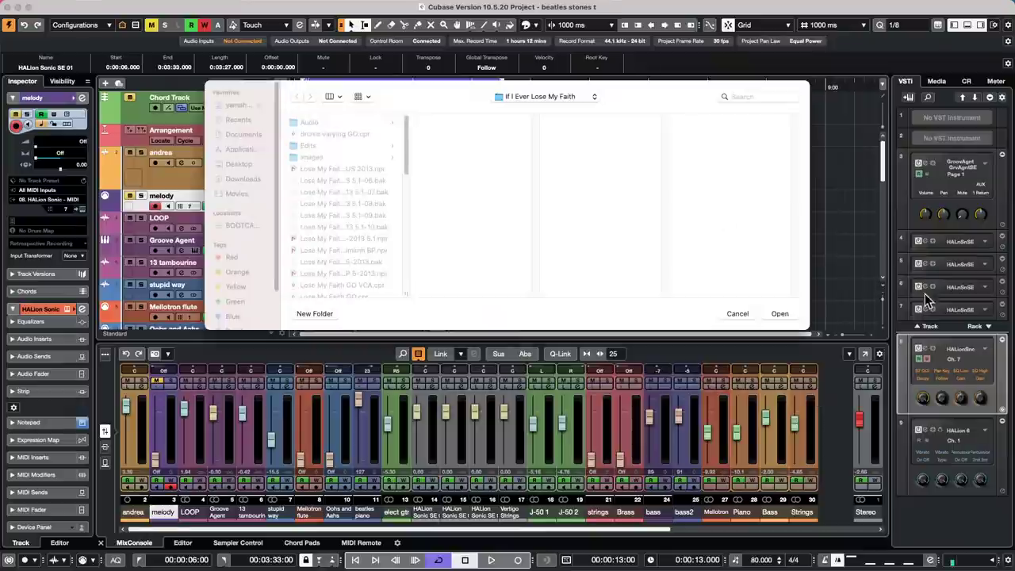
pyautogui.click(790, 316)
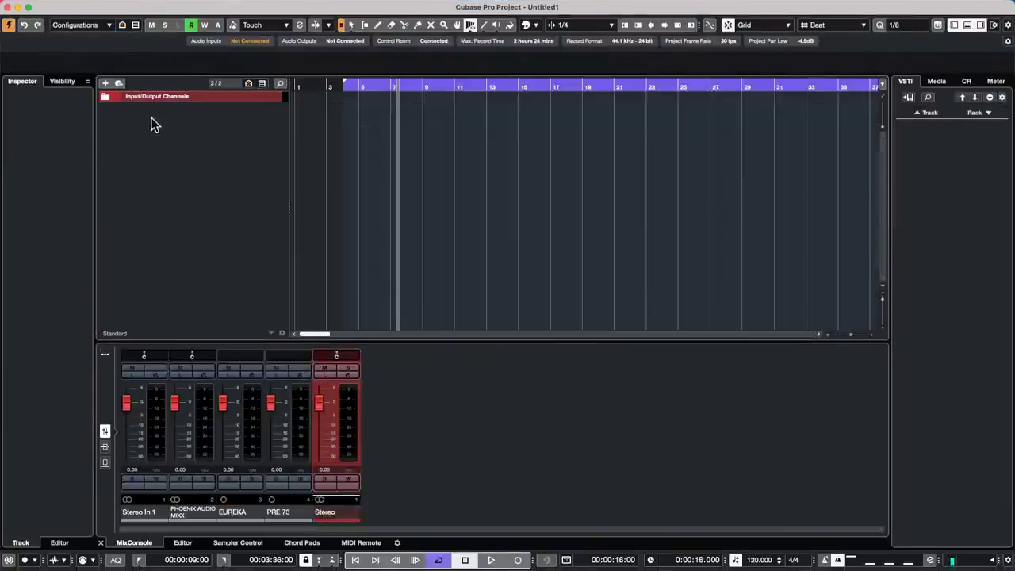
# - Choose Add Ruler Track and set the count to 2
pyautogui.rightClick(159, 127)
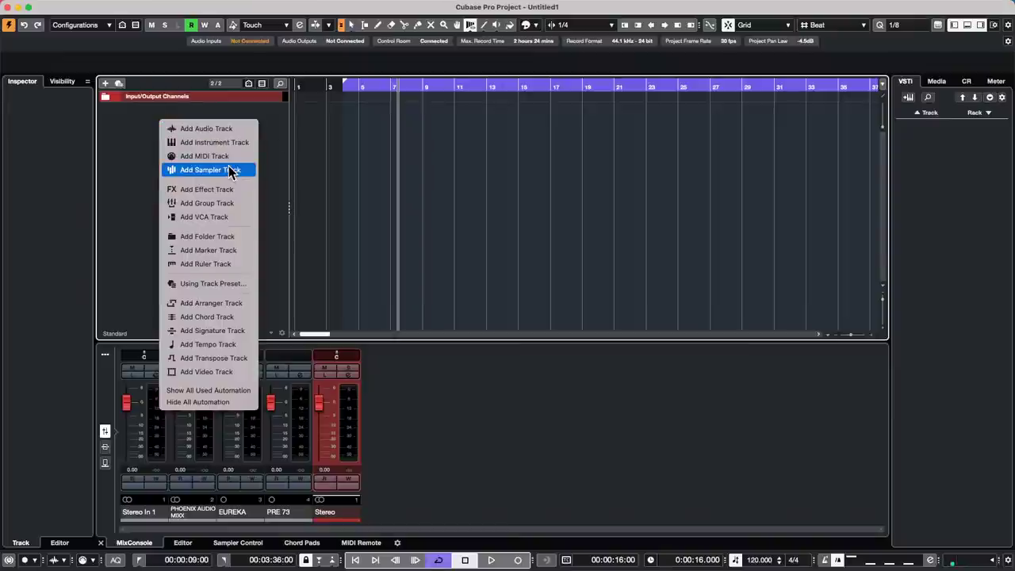
pyautogui.click(228, 264)
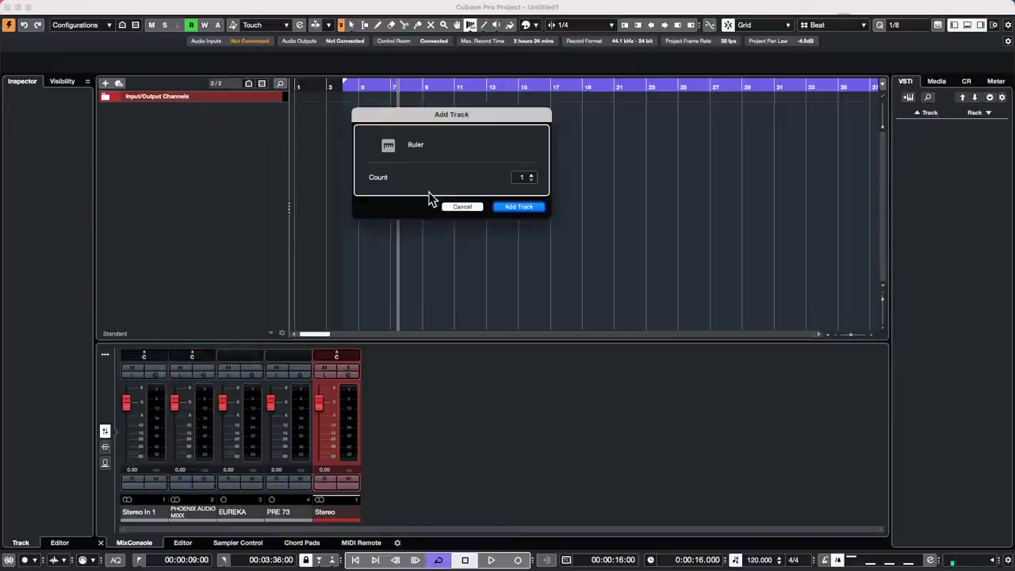
pyautogui.click(532, 175)
# - Create the two ruler tracks and set the second ruler to display Bars+Beats
pyautogui.click(519, 207)
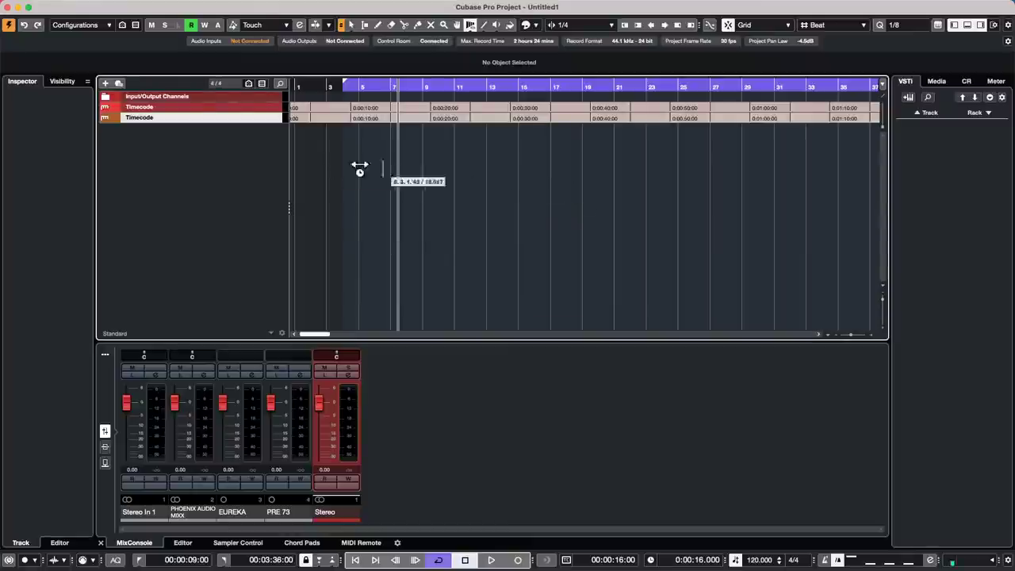
pyautogui.click(151, 119)
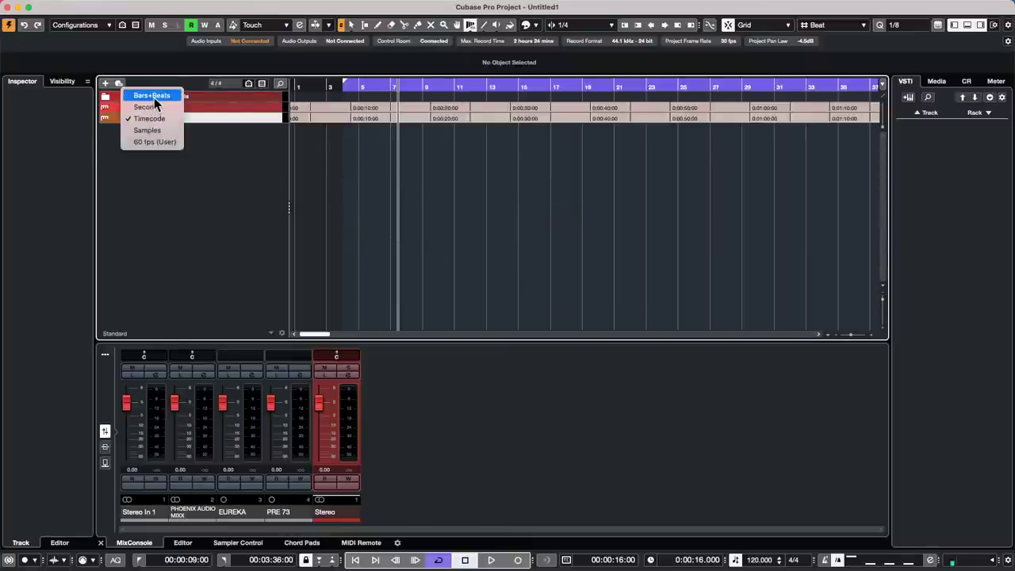
pyautogui.click(153, 96)
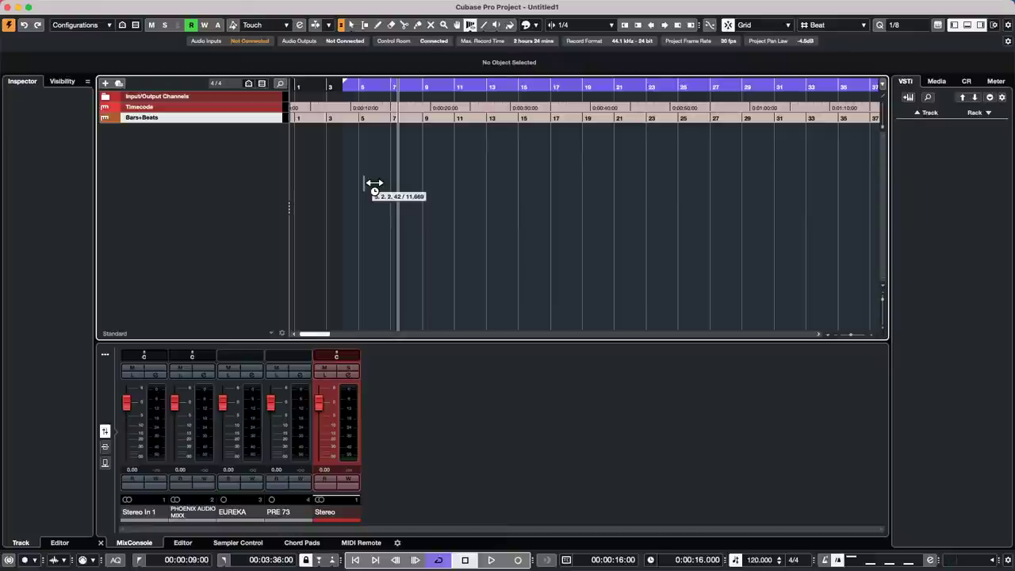
pyautogui.click(169, 118)
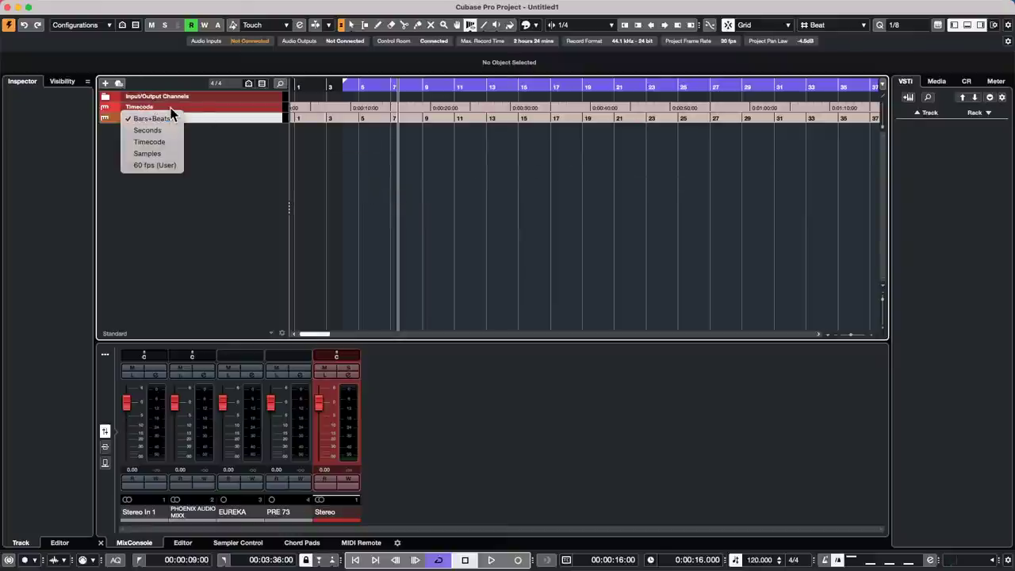
pyautogui.click(266, 169)
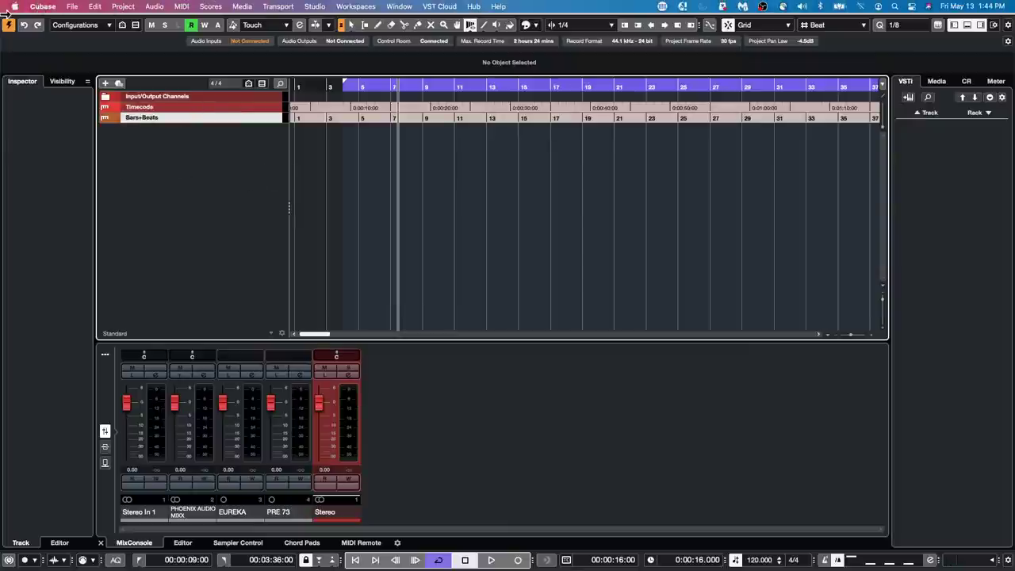
# - Save the Untitled1 setup with its ruler tracks as a new project template under a chosen name
pyautogui.click(71, 7)
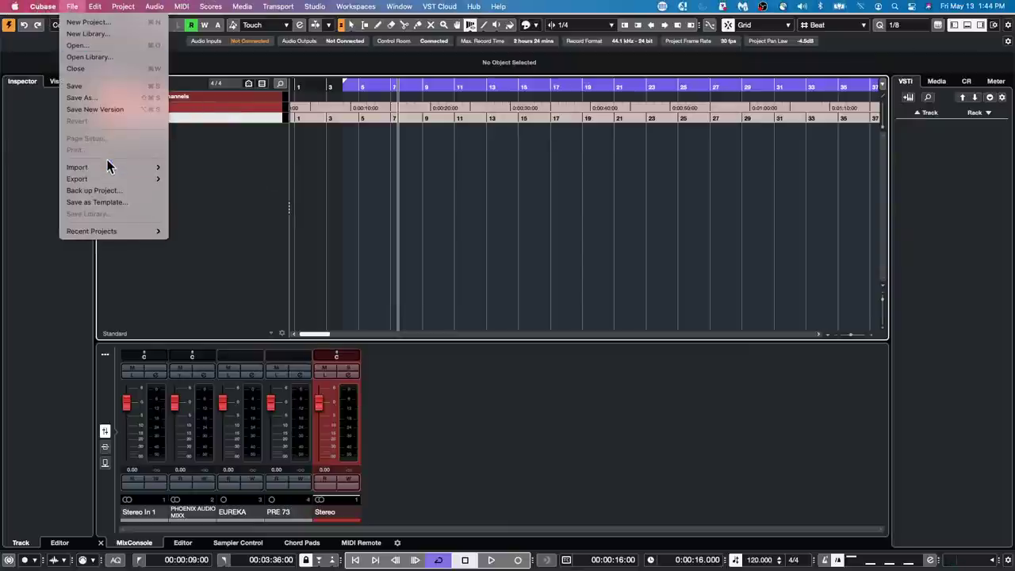
pyautogui.click(102, 201)
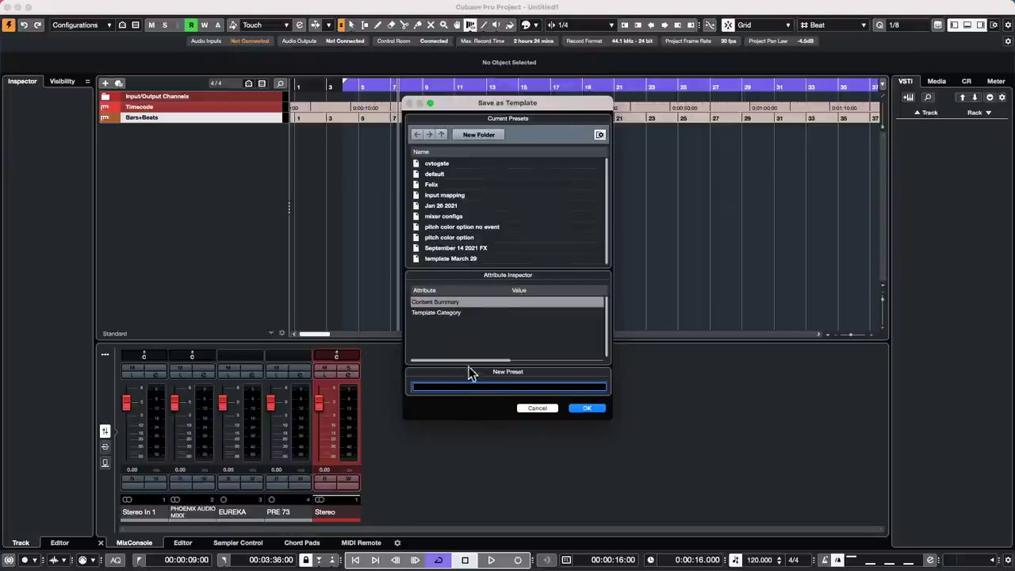
pyautogui.write('Jesse')
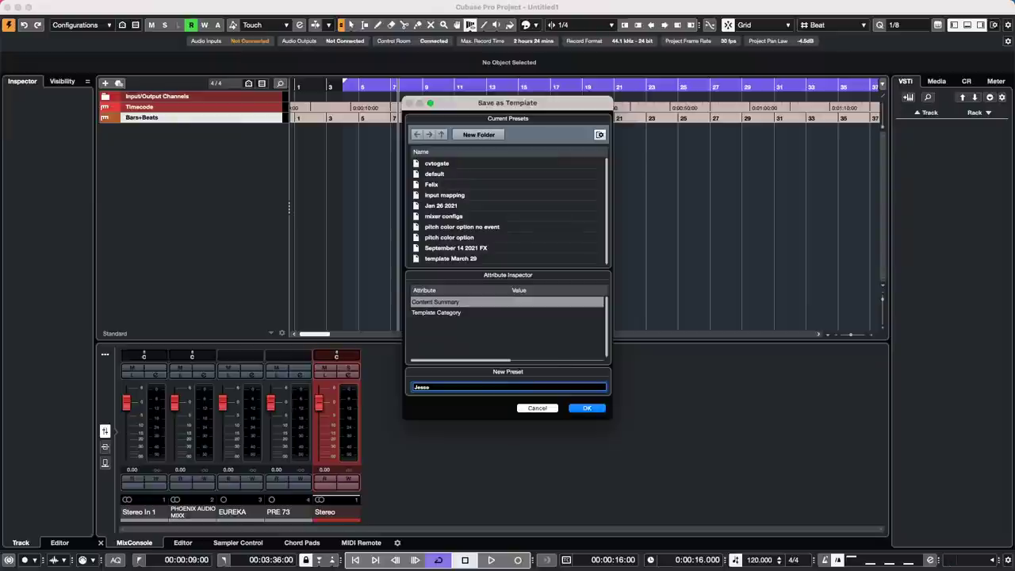
pyautogui.click(593, 409)
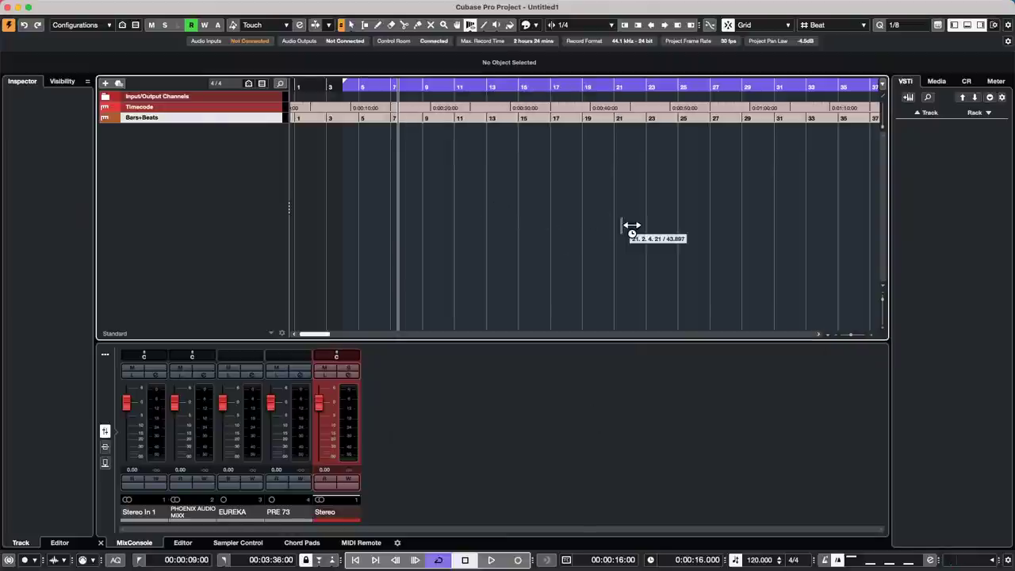
# - Close the current untitled project without saving it
pyautogui.moveTo(115, 6)
pyautogui.click(72, 7)
pyautogui.click(435, 83)
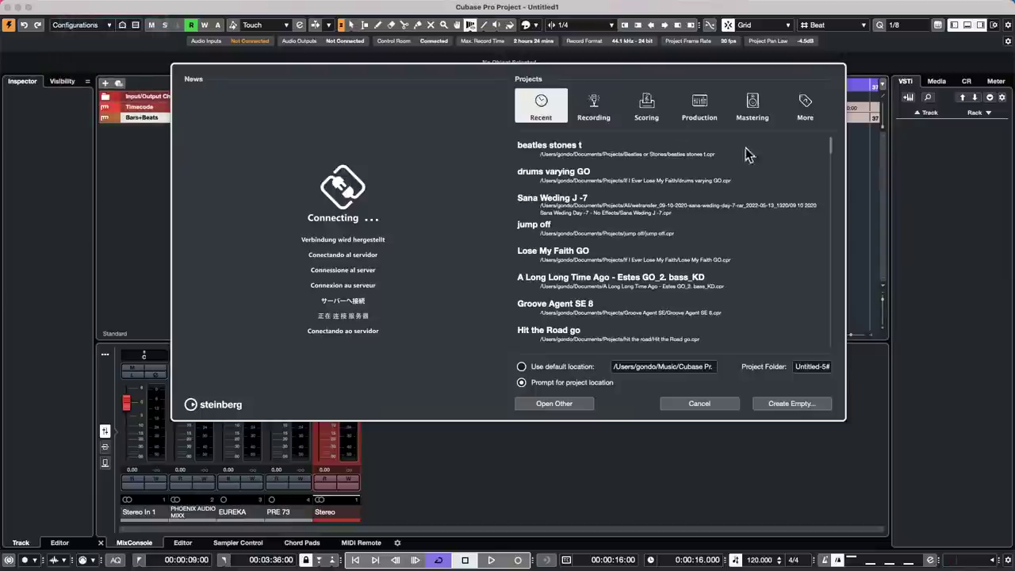
pyautogui.click(700, 405)
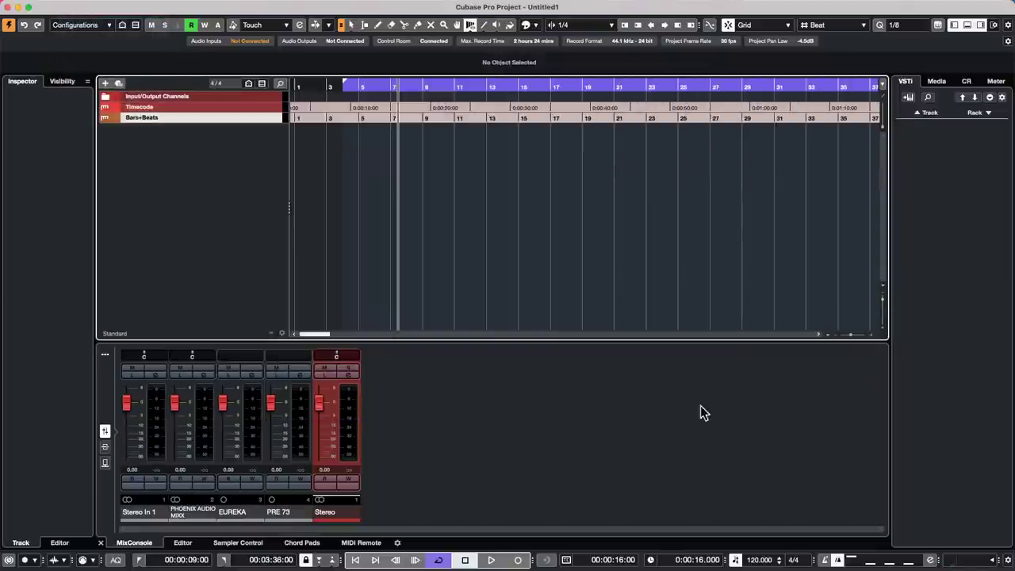
pyautogui.click(8, 7)
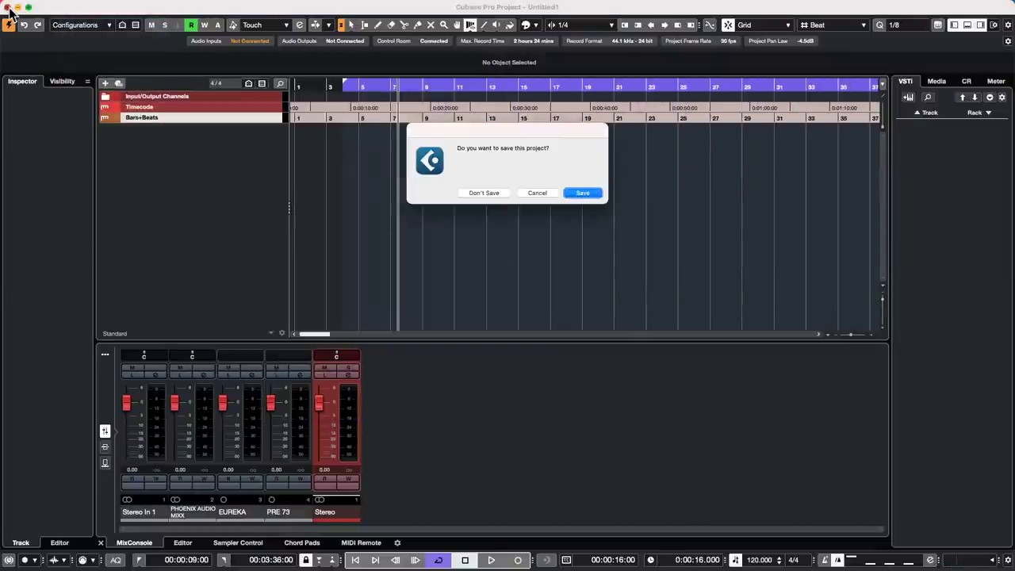
pyautogui.click(485, 192)
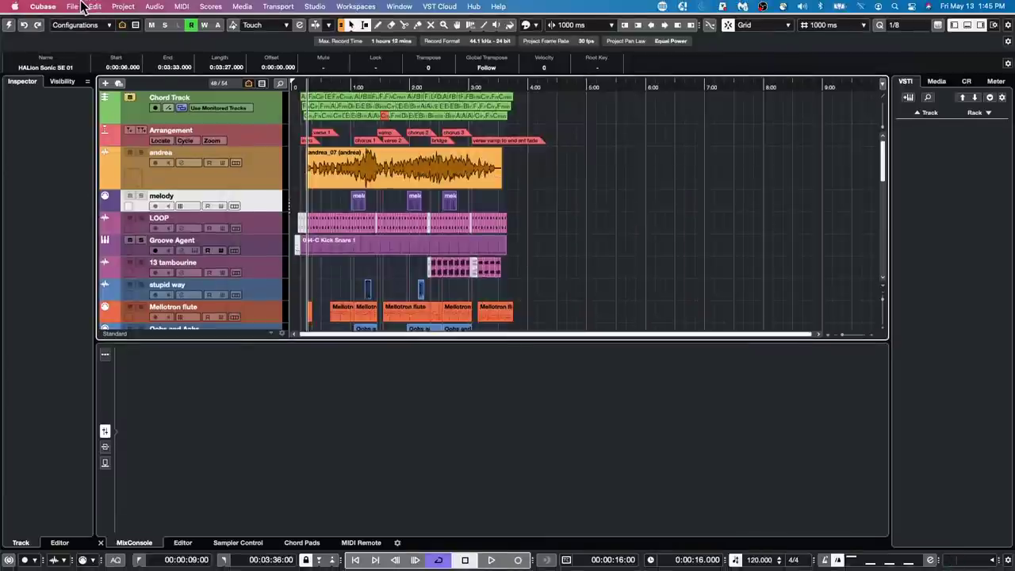
# - Create a new project from the saved template under More, accept the folder, and activate it
pyautogui.click(72, 7)
pyautogui.click(82, 22)
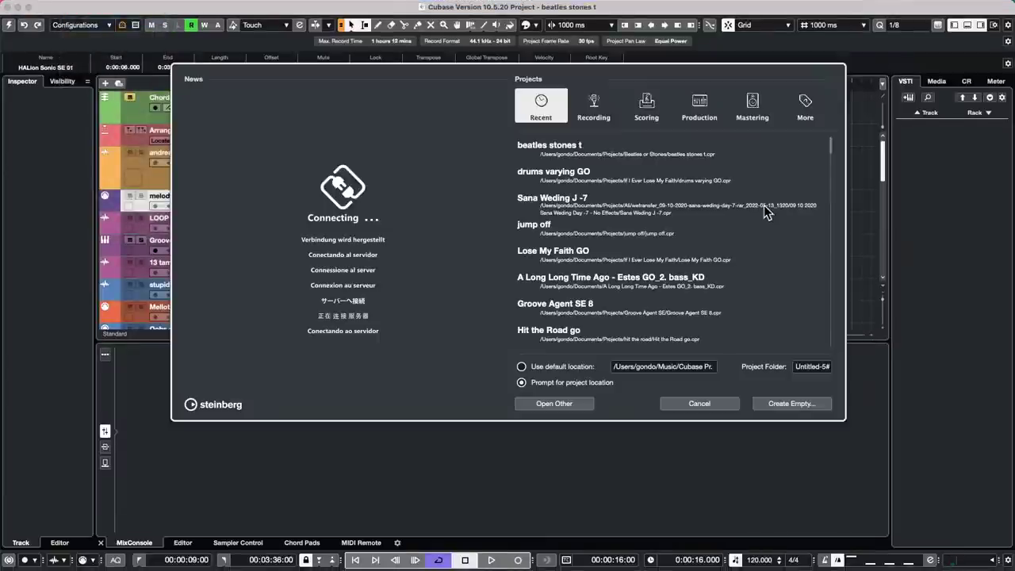
pyautogui.click(804, 106)
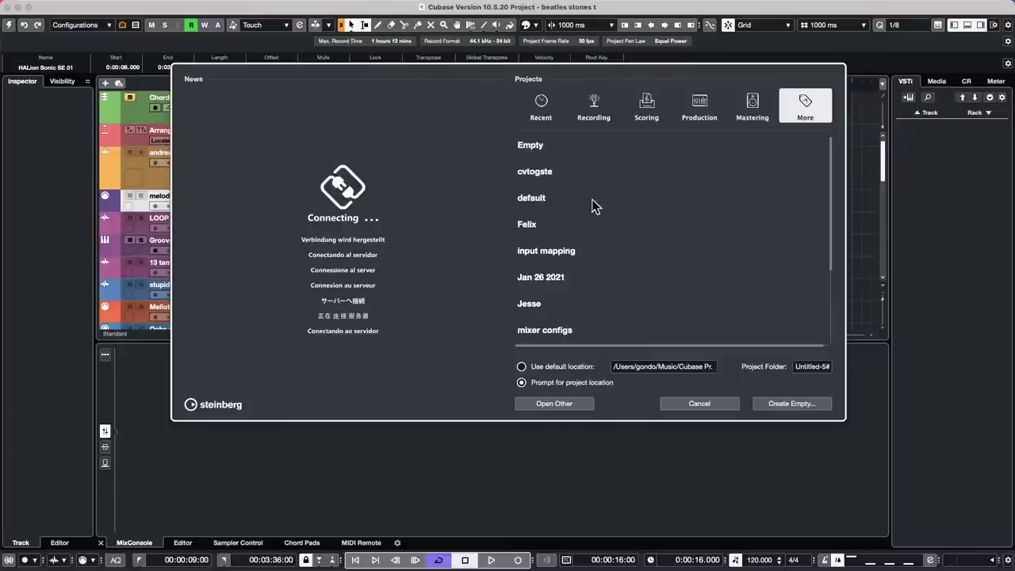
pyautogui.click(560, 309)
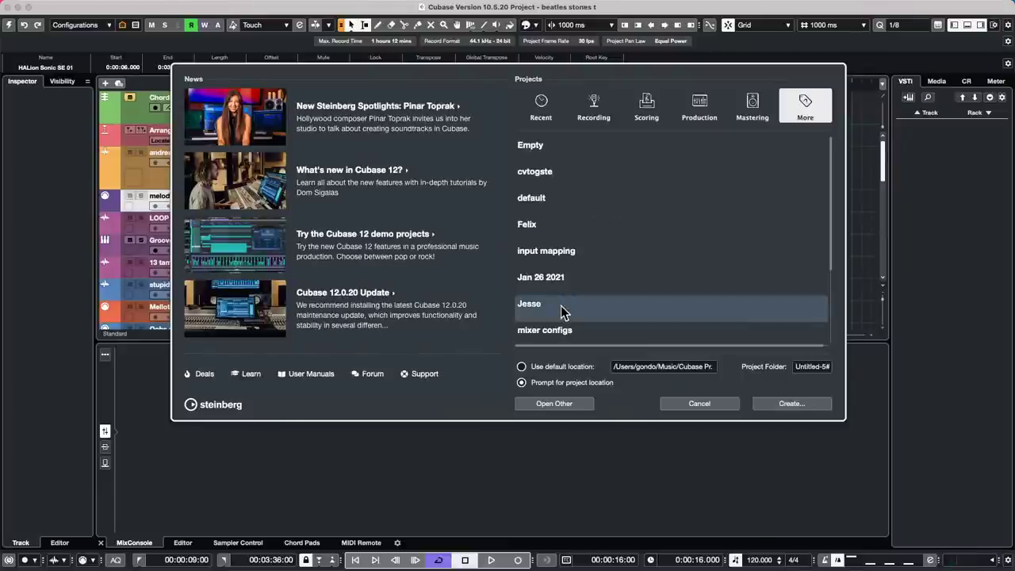
pyautogui.click(783, 406)
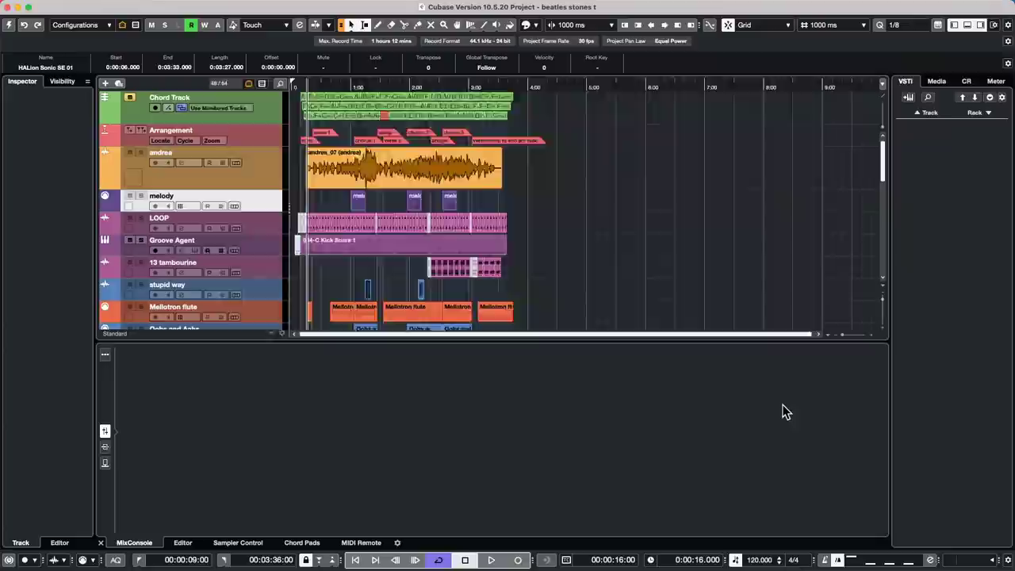
pyautogui.click(785, 315)
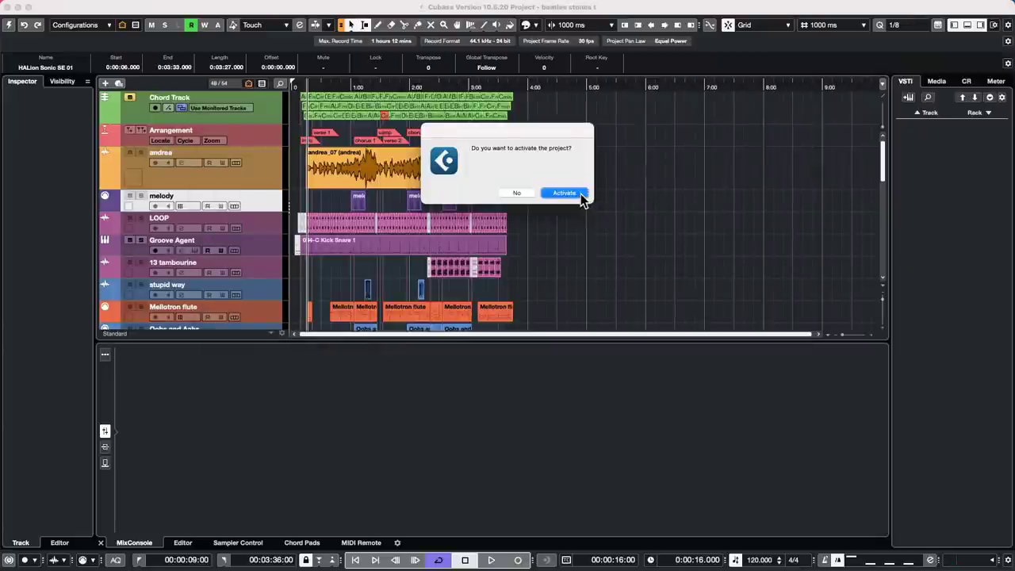
pyautogui.click(581, 196)
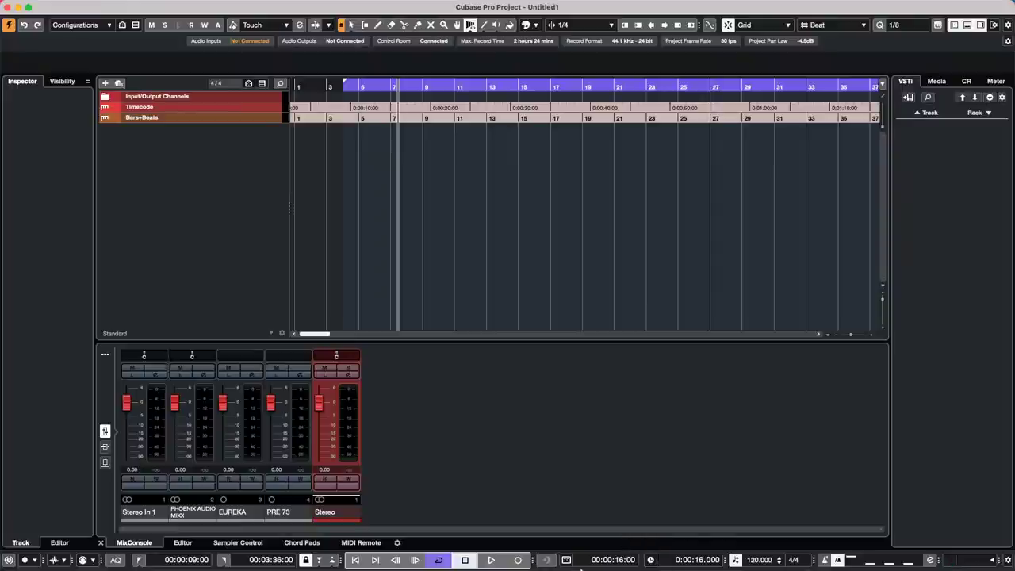
# - Set the primary time display to Bars+Beats and the secondary display to Timecode
pyautogui.click(566, 560)
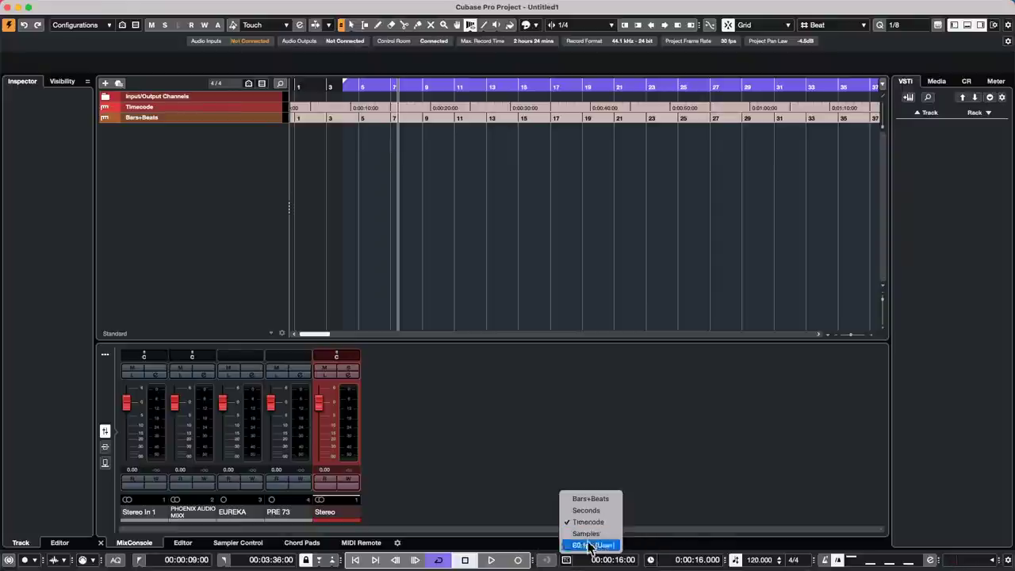
pyautogui.click(597, 500)
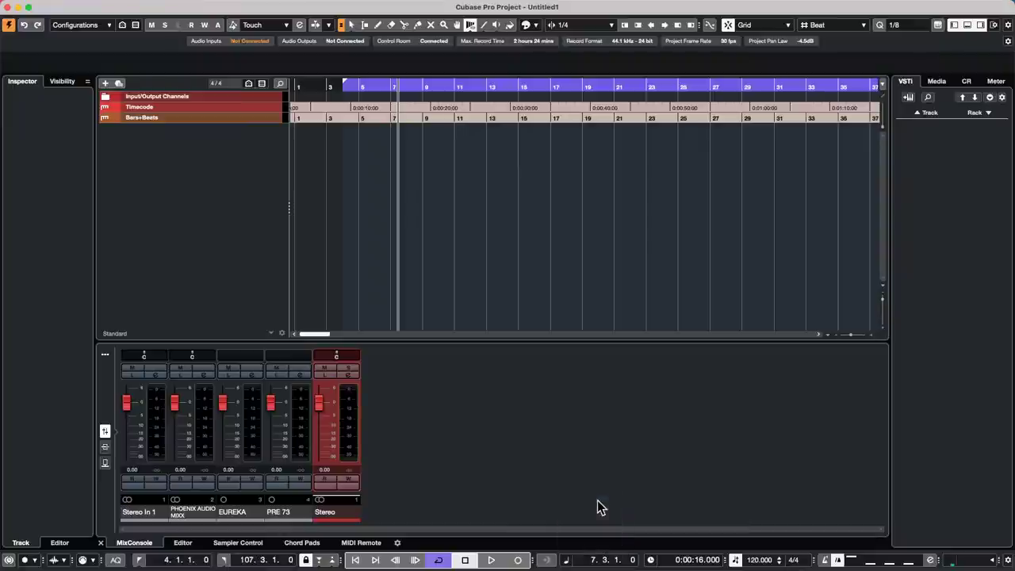
pyautogui.click(650, 560)
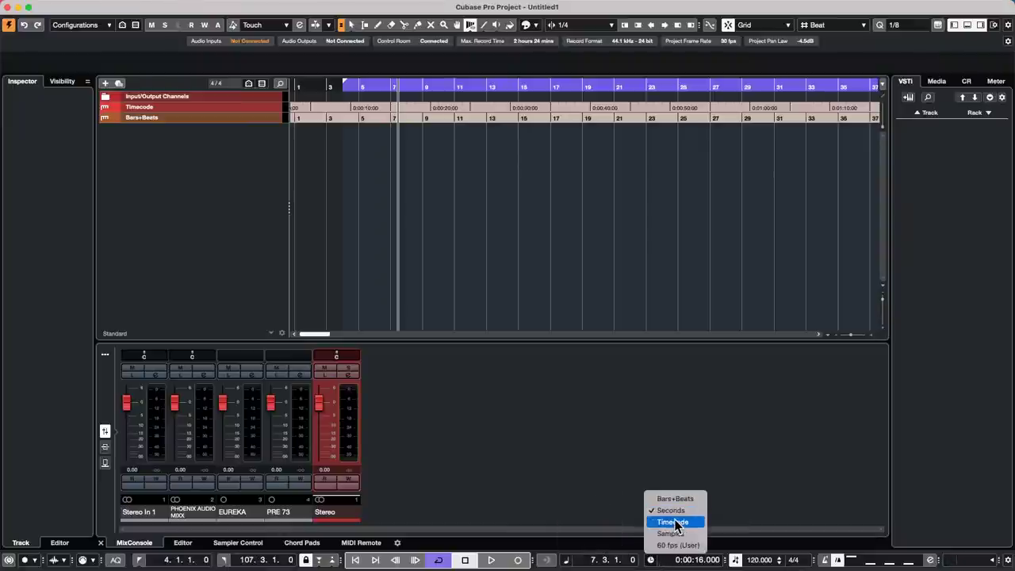
pyautogui.click(673, 523)
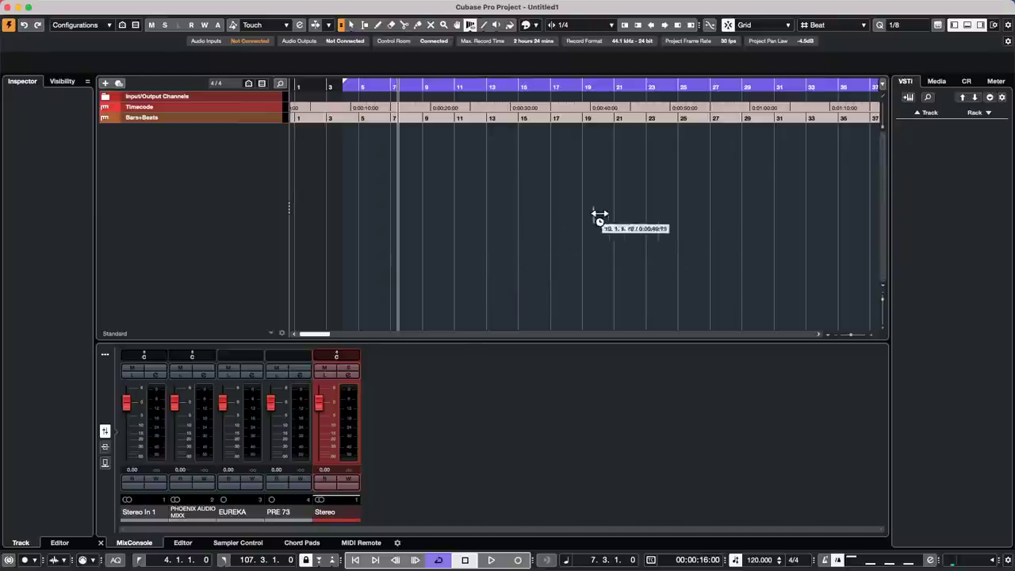
# - Create Untitled2 from the saved template in the suggested folder and activate it
pyautogui.click(71, 7)
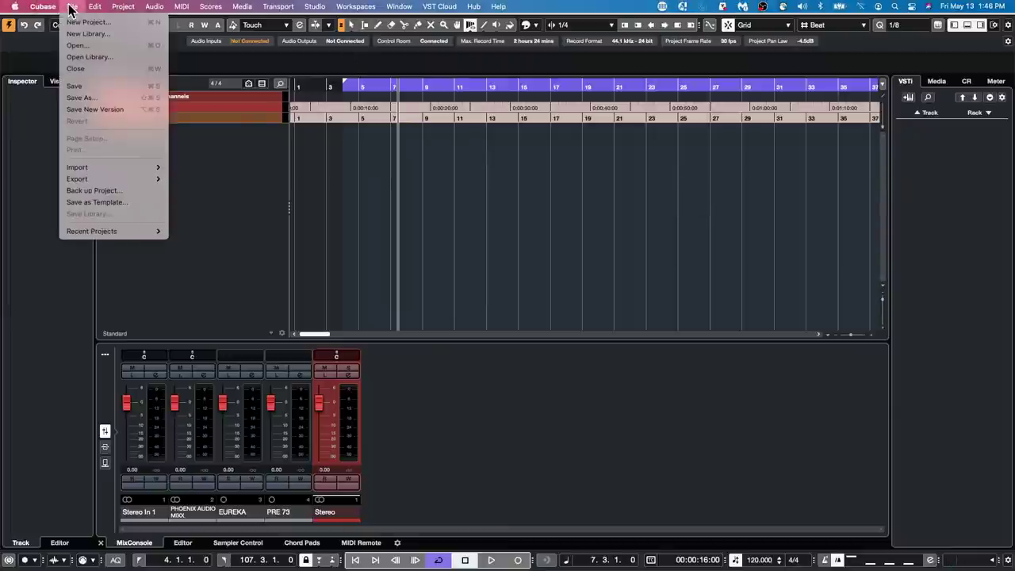
pyautogui.click(77, 24)
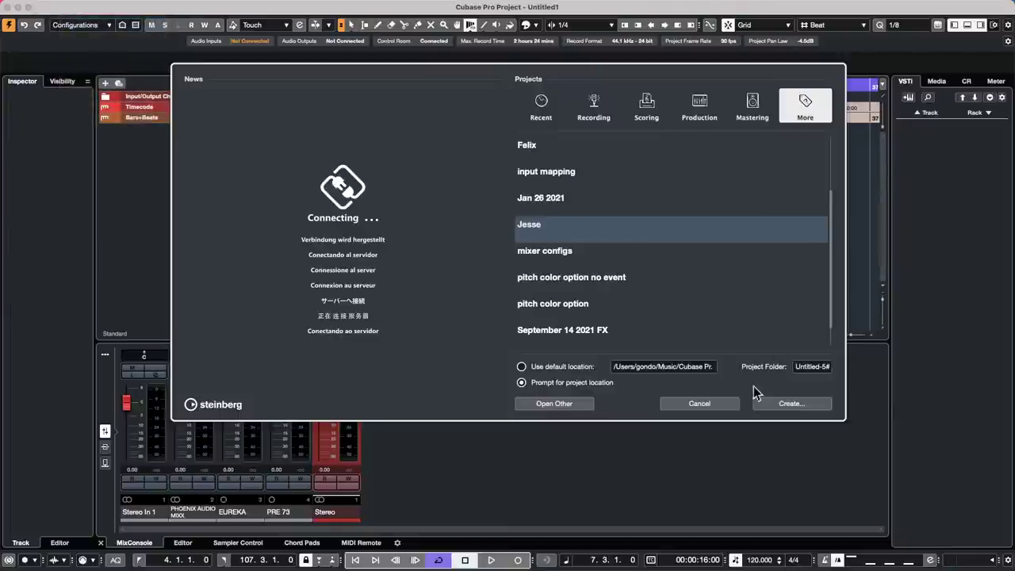
pyautogui.click(793, 404)
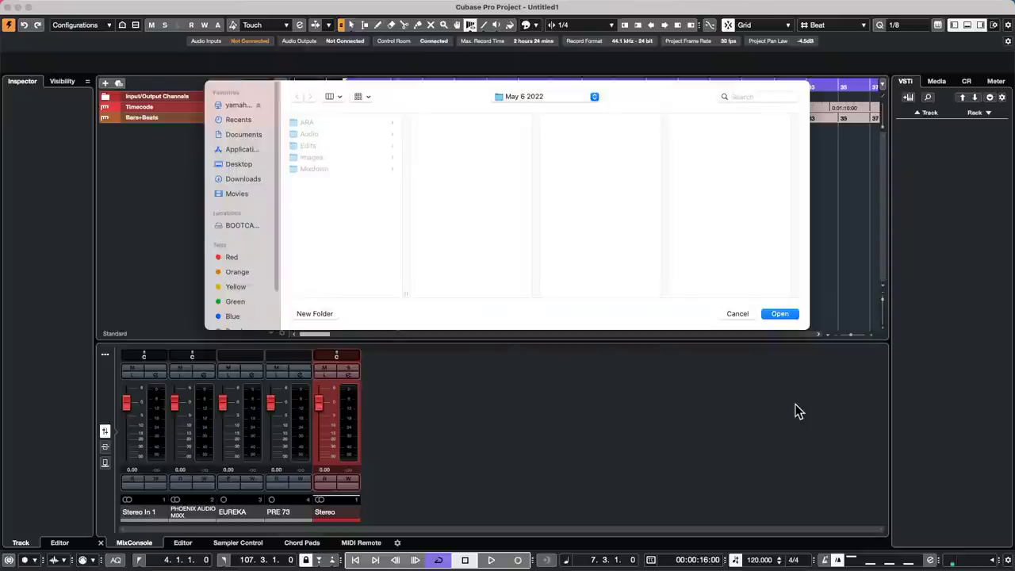
pyautogui.click(783, 315)
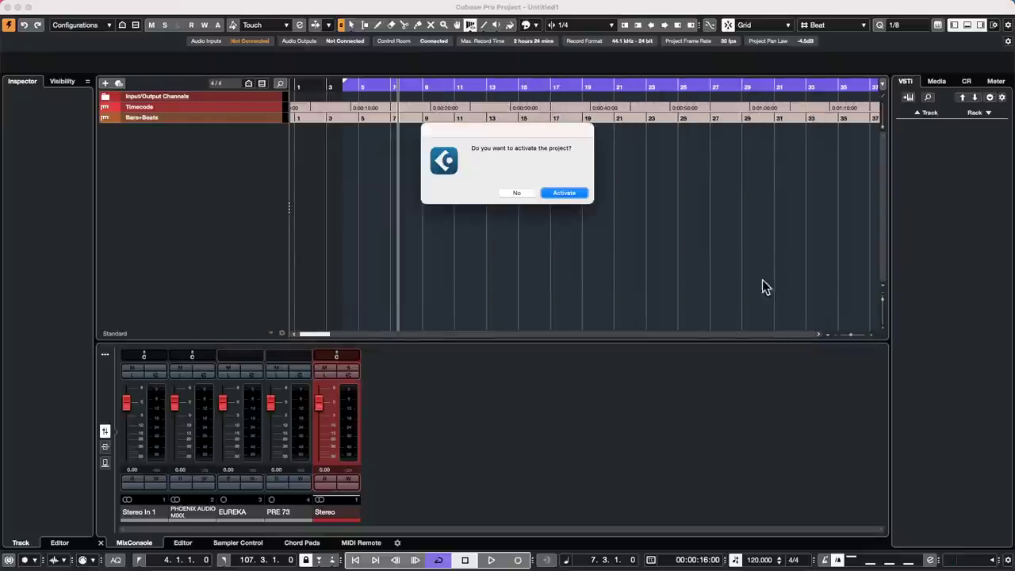
pyautogui.click(563, 193)
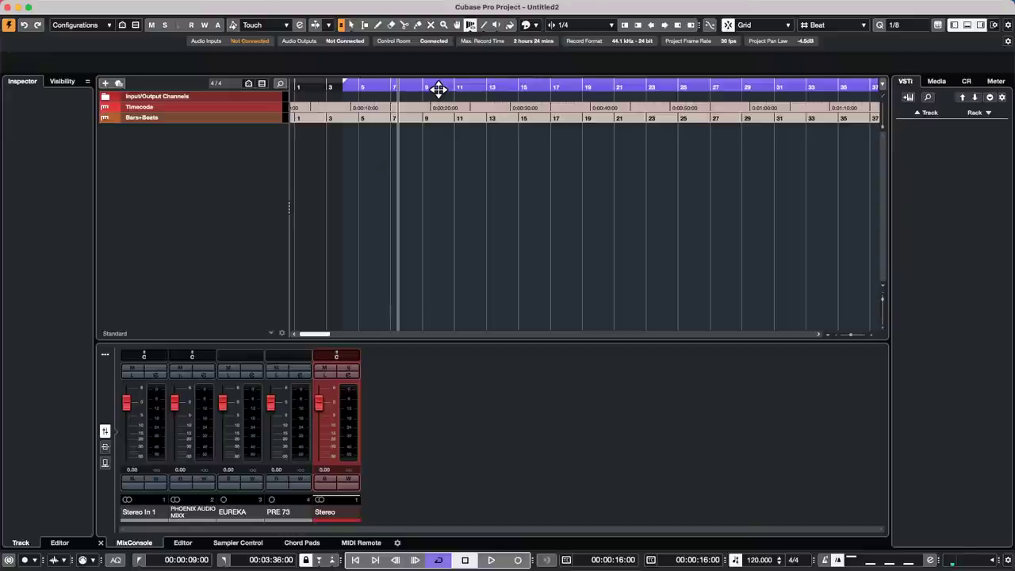
# - Add a new Audio 01 track with default settings
pyautogui.rightClick(174, 141)
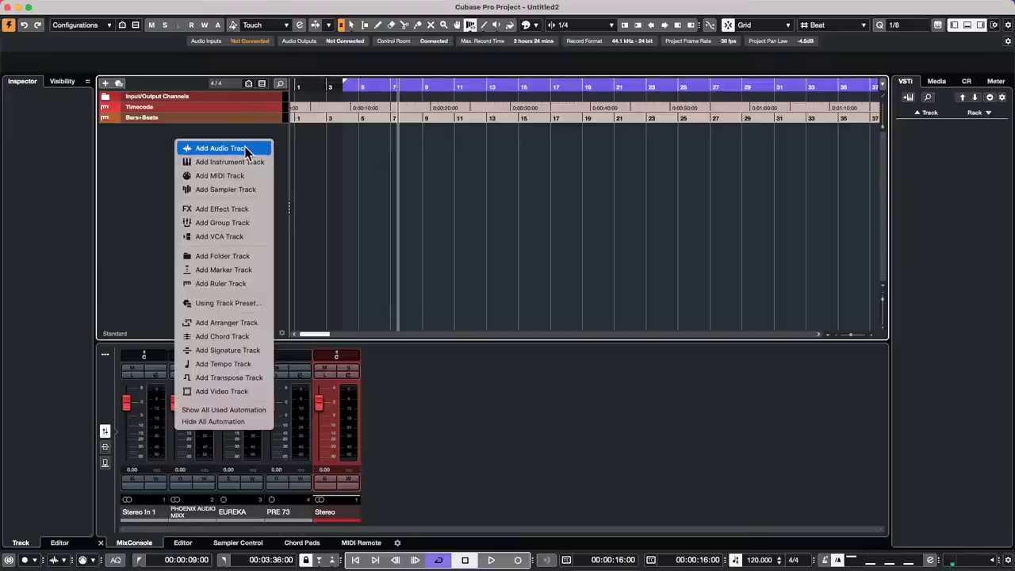
pyautogui.click(245, 148)
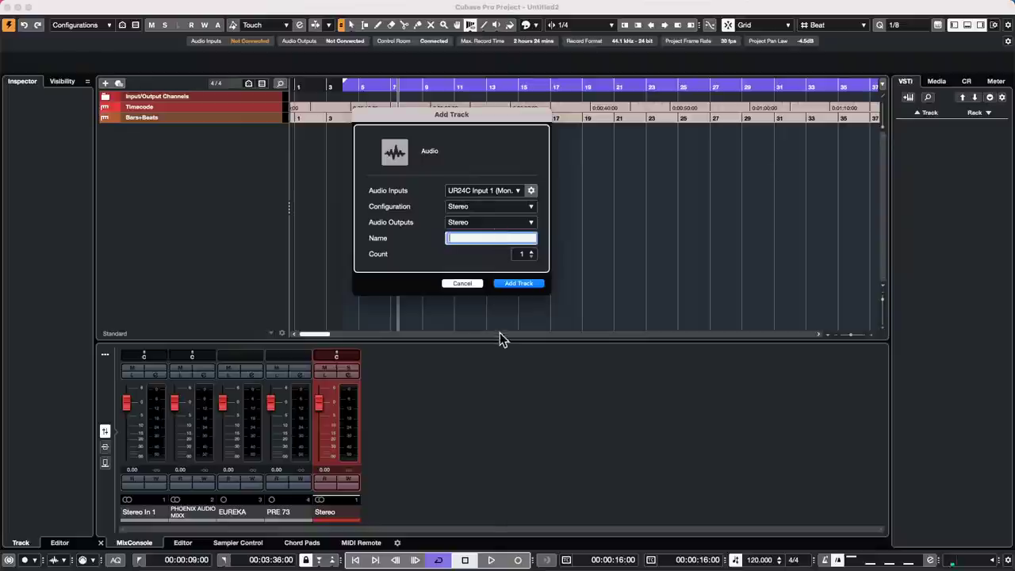
pyautogui.click(531, 283)
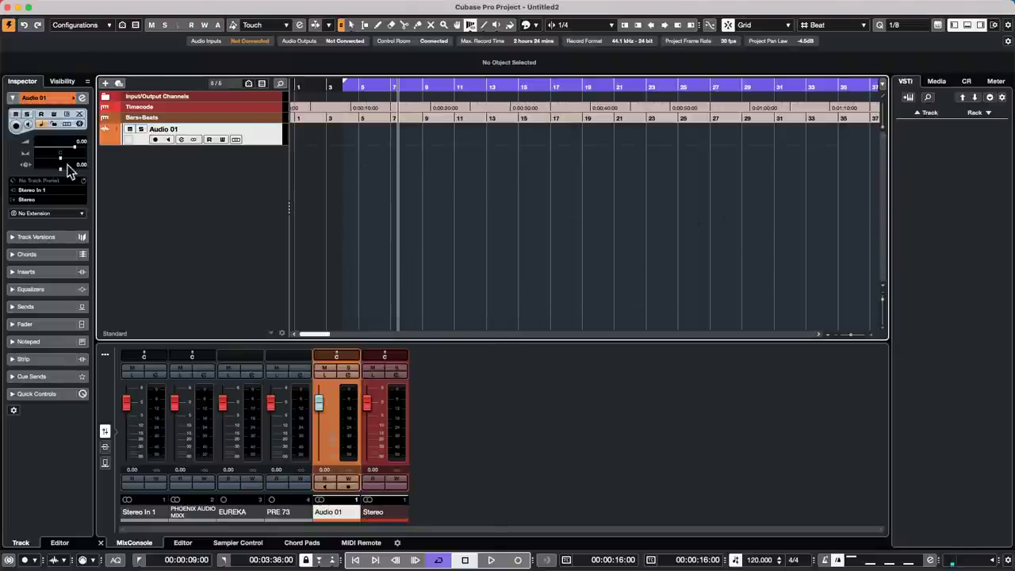
# - Insert the MultiTapDelay from the Delay category into Audio 01's insert slot
pyautogui.click(51, 271)
pyautogui.click(56, 176)
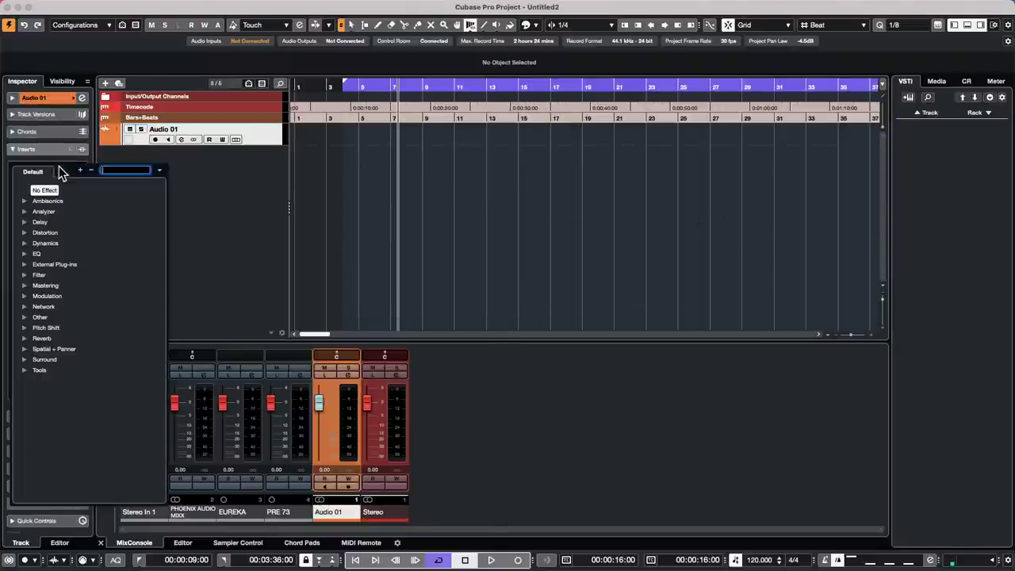
pyautogui.click(25, 222)
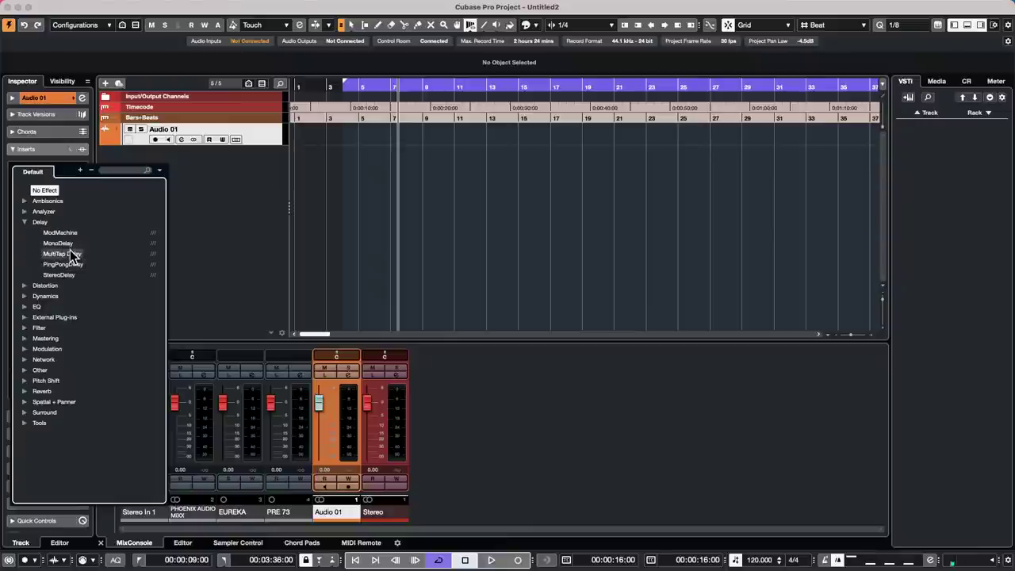
pyautogui.click(70, 251)
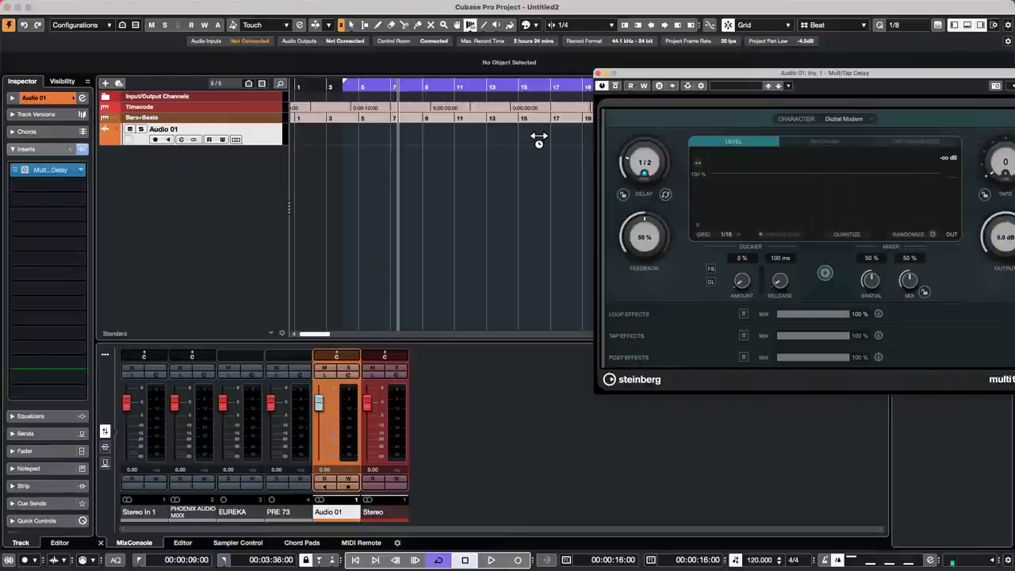
# - Set the MultiTap Delay to 2 taps with grid None, moving the second tap later
pyautogui.moveTo(750, 73); pyautogui.dragTo(250, 79)
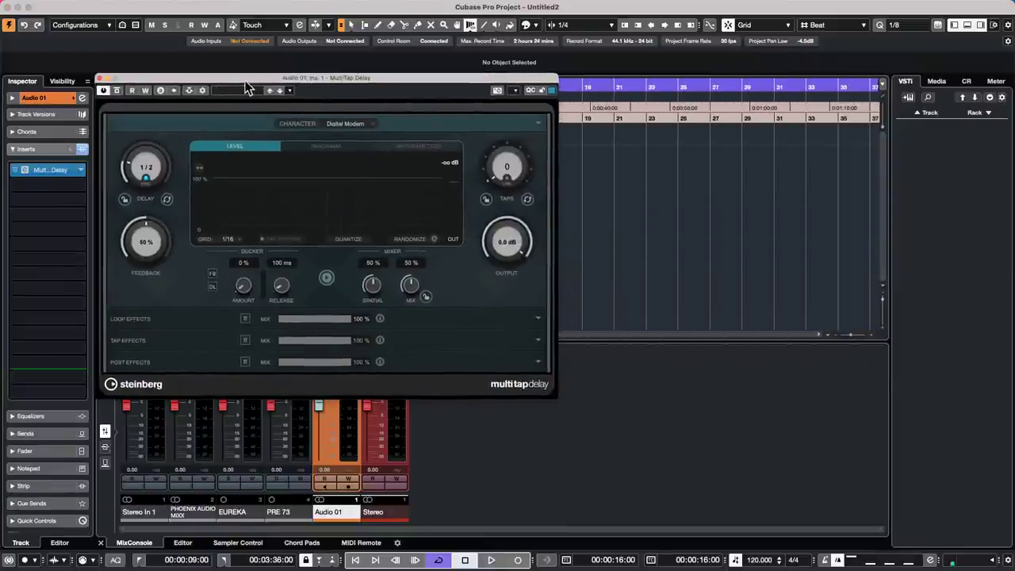
pyautogui.doubleClick(501, 161)
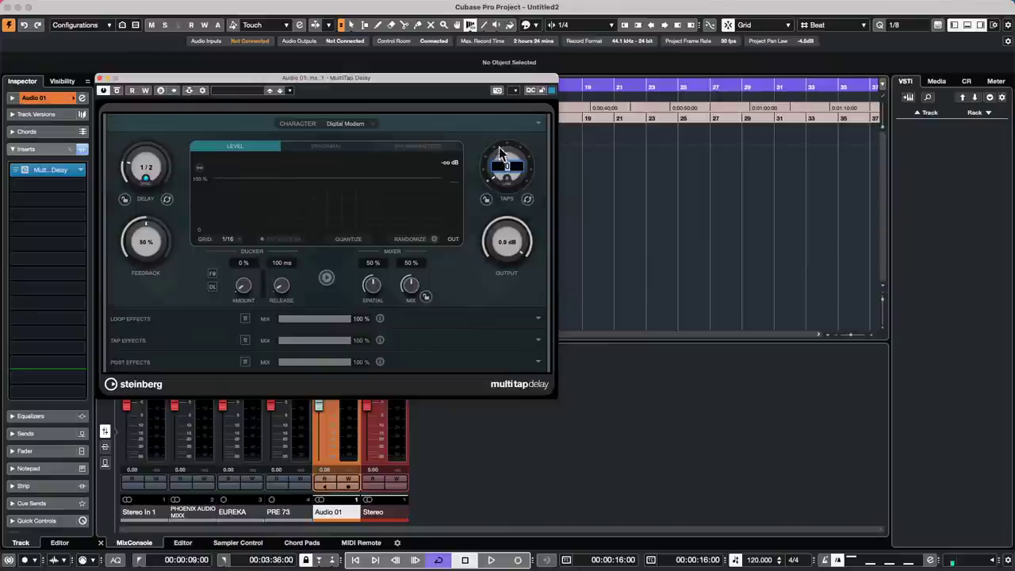
pyautogui.write('2')
pyautogui.press('Return')
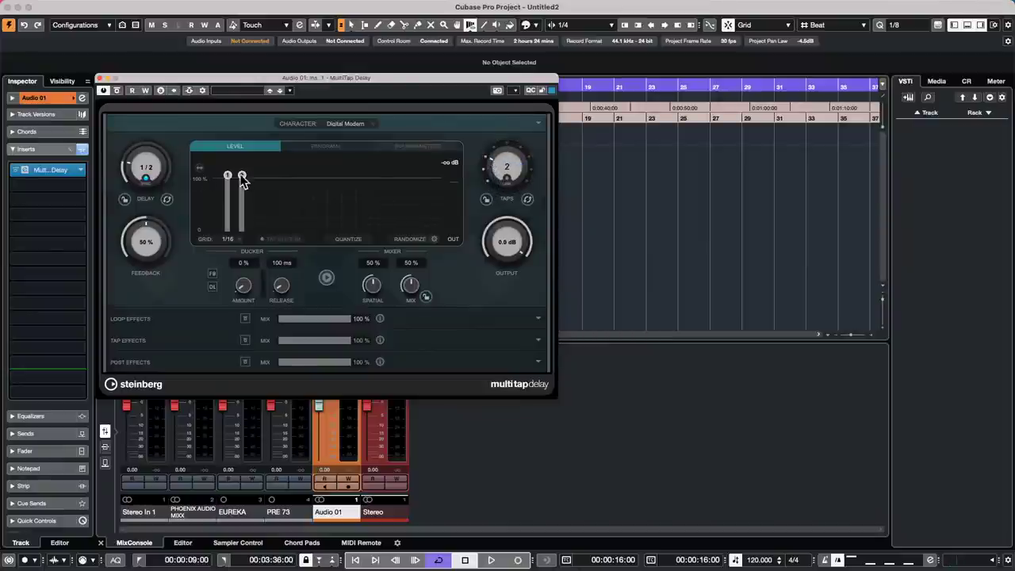
pyautogui.moveTo(243, 175); pyautogui.dragTo(256, 175)
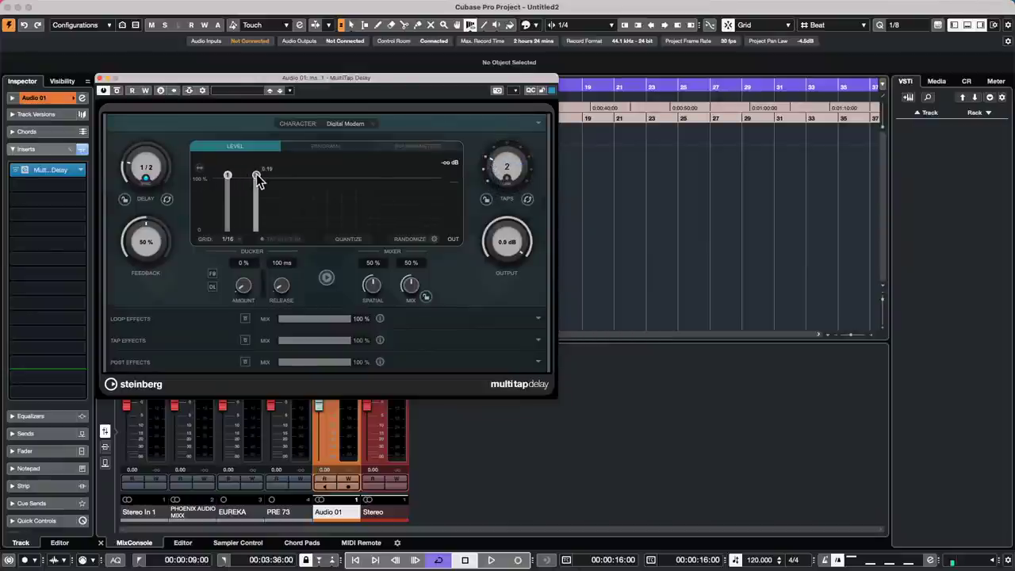
pyautogui.click(229, 240)
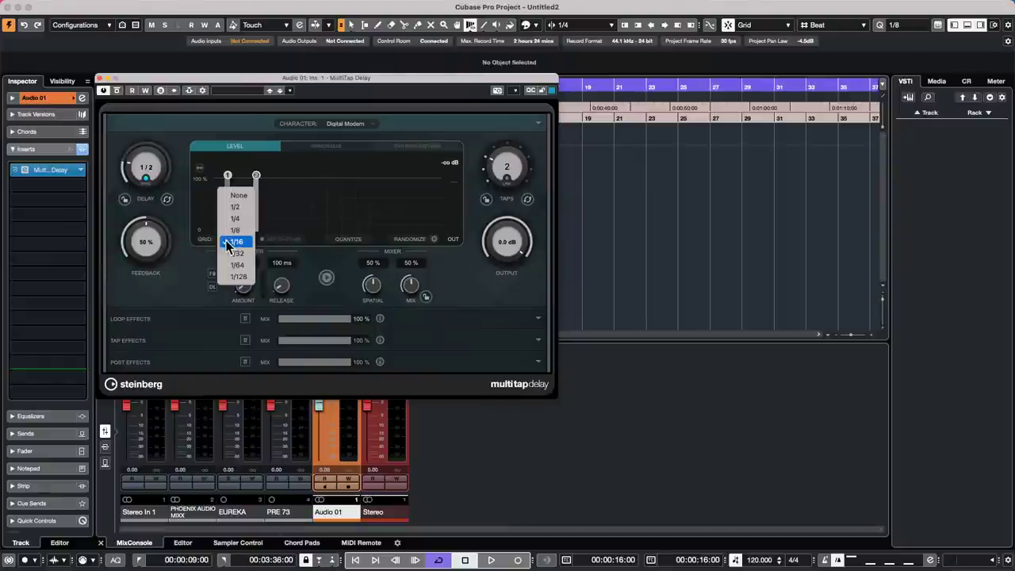
pyautogui.click(238, 195)
pyautogui.moveTo(256, 176)
pyautogui.mouseDown()
pyautogui.moveTo(267, 177)
pyautogui.moveTo(202, 194)
pyautogui.moveTo(252, 196)
pyautogui.mouseUp()
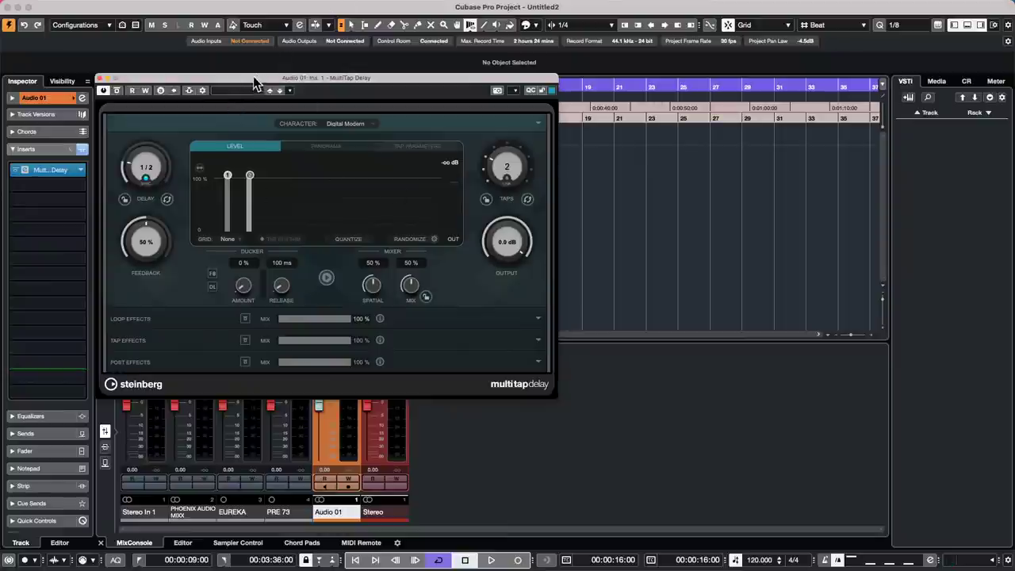
# - Raise the taps to five, turn off delay Sync, and dial the delay to 40 ms
pyautogui.moveTo(256, 85); pyautogui.dragTo(356, 129)
pyautogui.moveTo(596, 211); pyautogui.dragTo(601, 171)
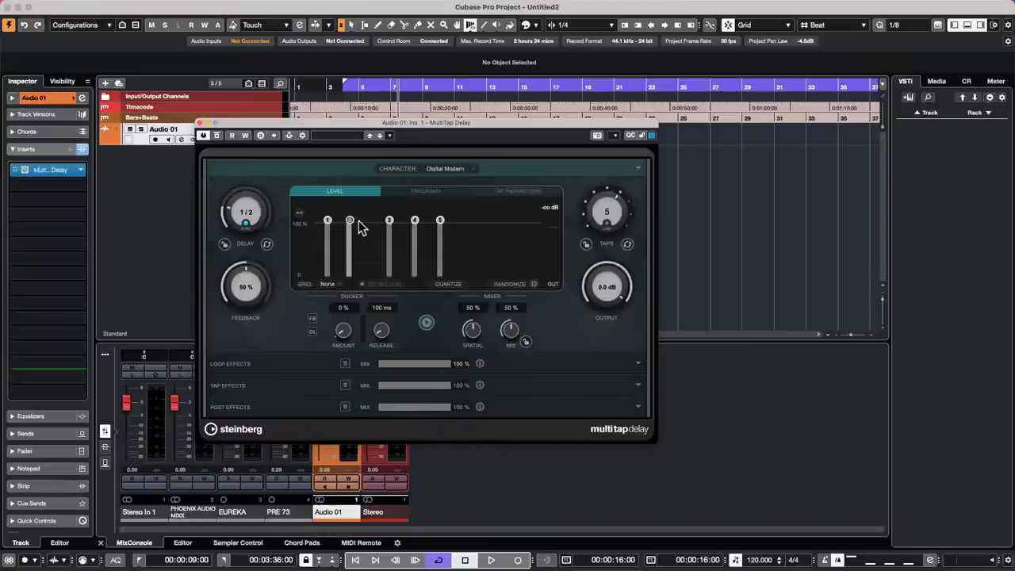
pyautogui.moveTo(351, 223)
pyautogui.mouseDown()
pyautogui.moveTo(368, 225)
pyautogui.moveTo(349, 222)
pyautogui.mouseUp()
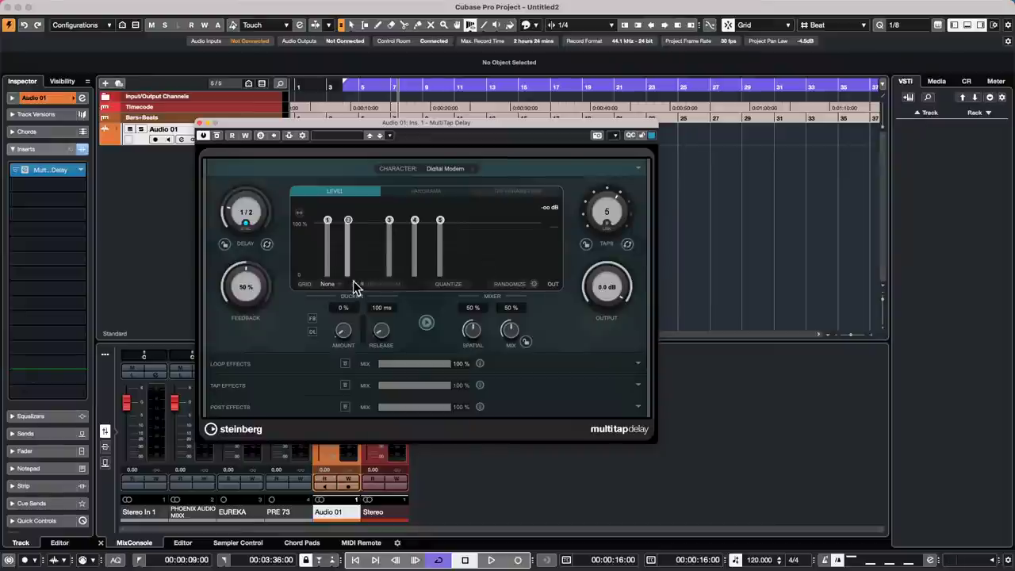
pyautogui.click(325, 284)
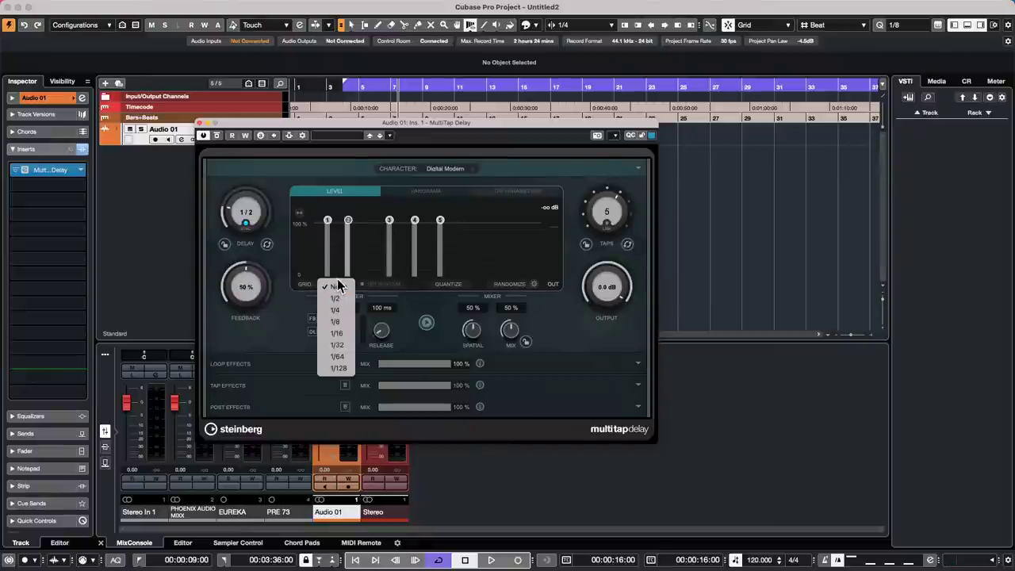
pyautogui.click(357, 266)
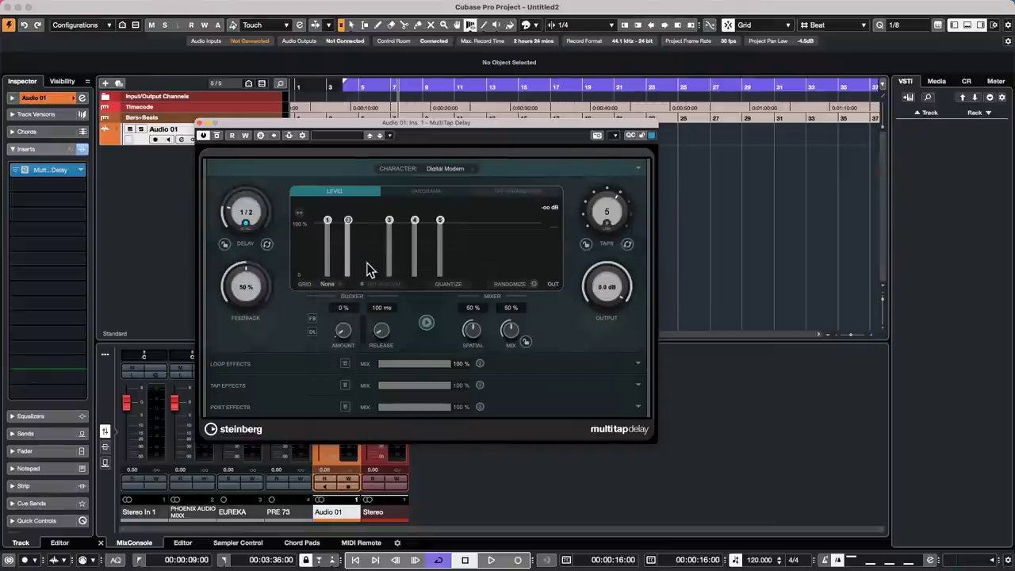
pyautogui.click(247, 225)
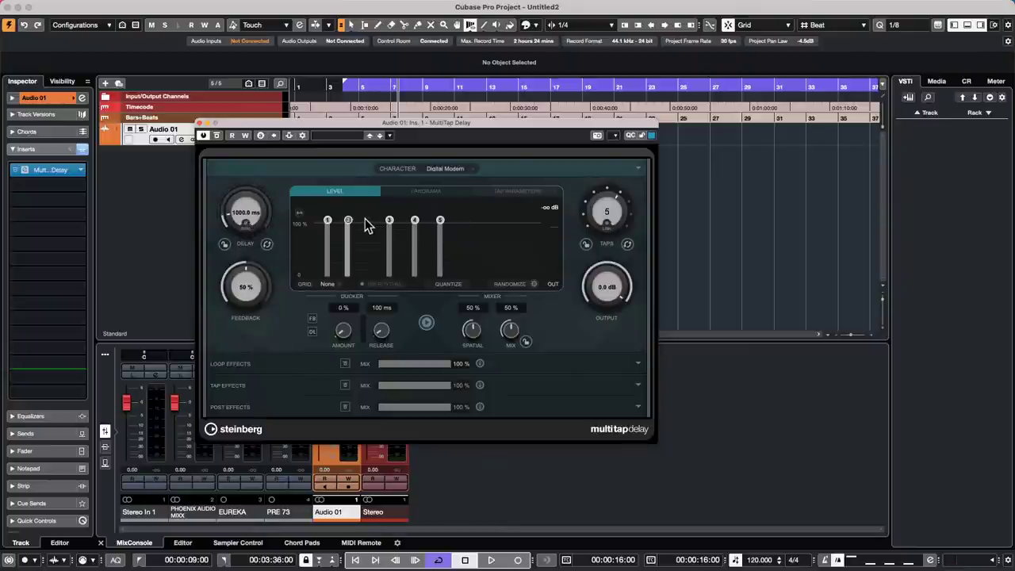
pyautogui.moveTo(354, 225)
pyautogui.mouseDown()
pyautogui.moveTo(364, 225)
pyautogui.moveTo(352, 224)
pyautogui.mouseUp()
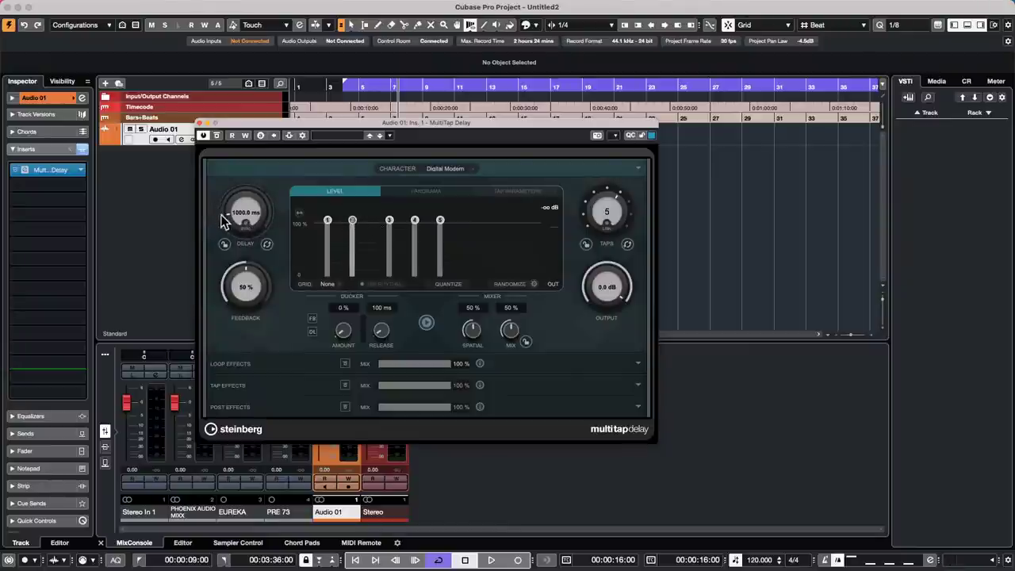
pyautogui.moveTo(222, 229); pyautogui.dragTo(216, 220)
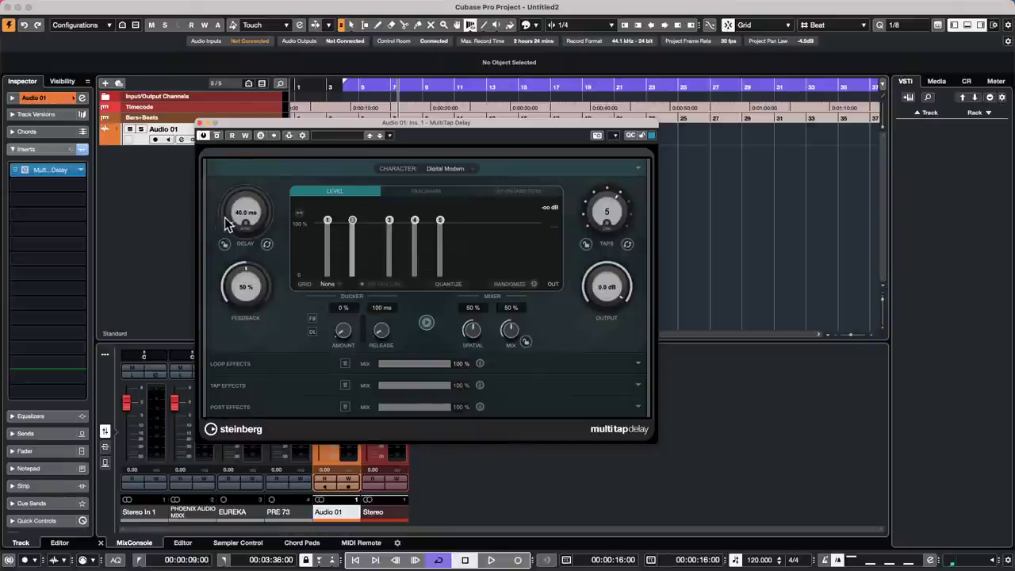
# - Enter a 30 ms delay time and bring the tap count down to three
pyautogui.click(245, 212)
pyautogui.write('30')
pyautogui.press('Return')
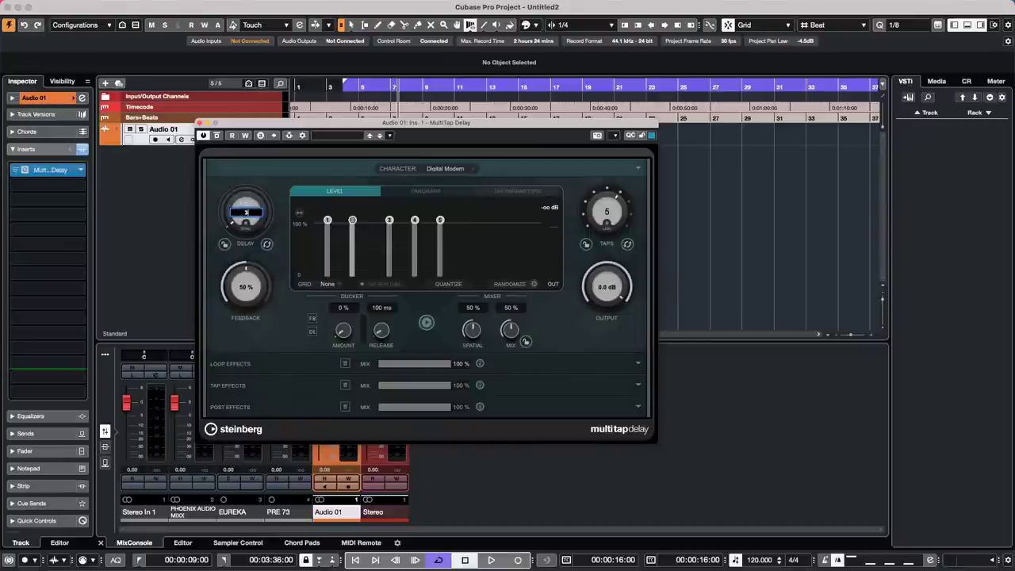
pyautogui.click(605, 209)
pyautogui.write('6')
pyautogui.press('Return')
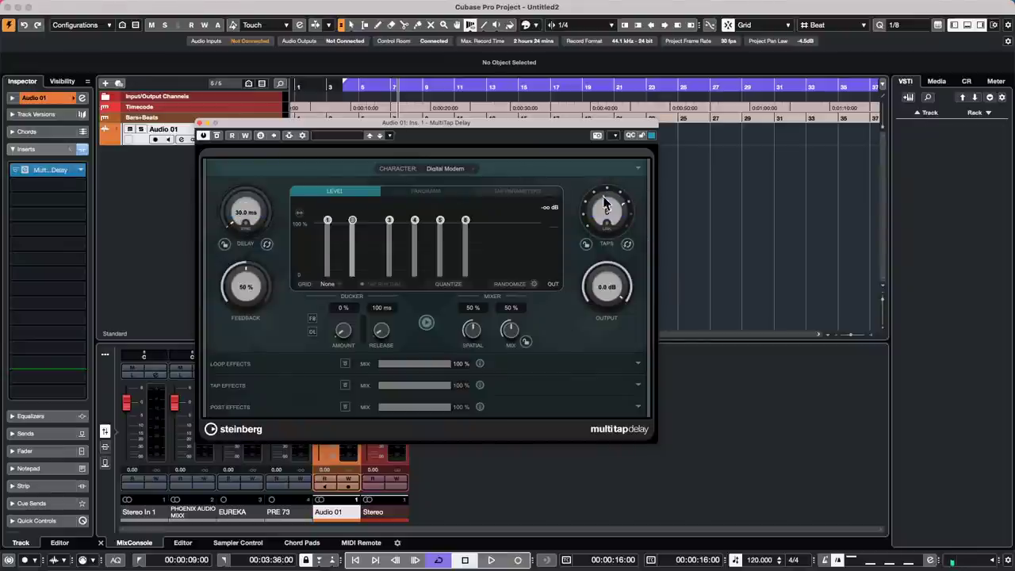
pyautogui.moveTo(605, 197); pyautogui.dragTo(544, 336)
pyautogui.scroll(3, 588, 198)
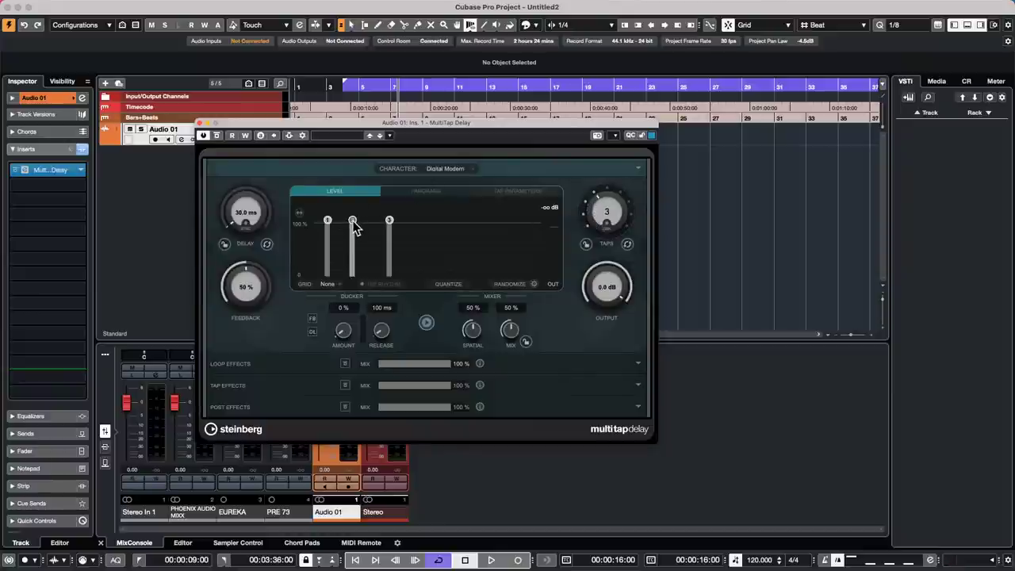
# - Reposition tap 2 in the Level display so it sits between taps 1 and 3
pyautogui.moveTo(354, 227)
pyautogui.mouseDown()
pyautogui.moveTo(382, 228)
pyautogui.moveTo(336, 231)
pyautogui.moveTo(374, 226)
pyautogui.moveTo(355, 230)
pyautogui.mouseUp()
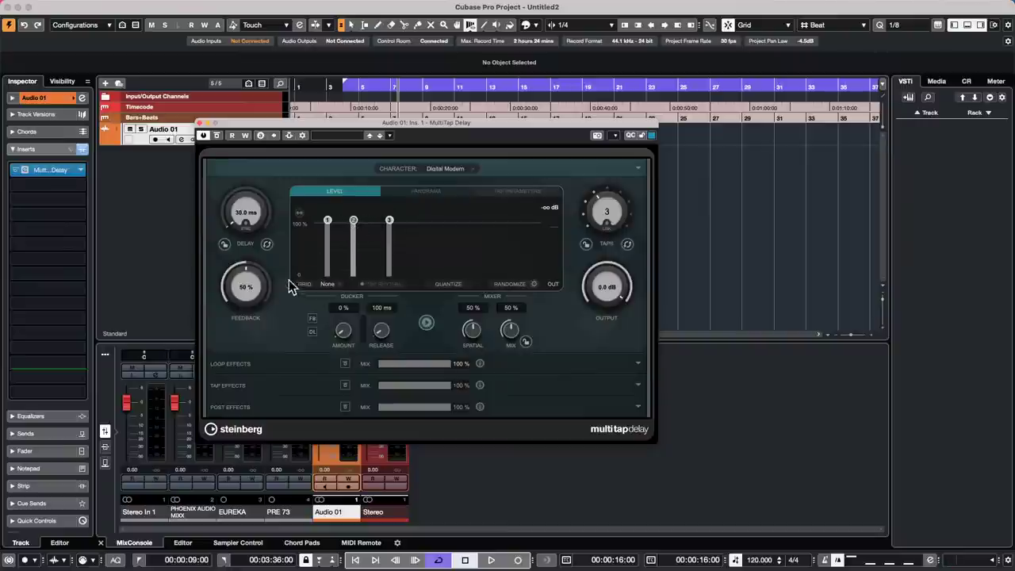
pyautogui.click(268, 245)
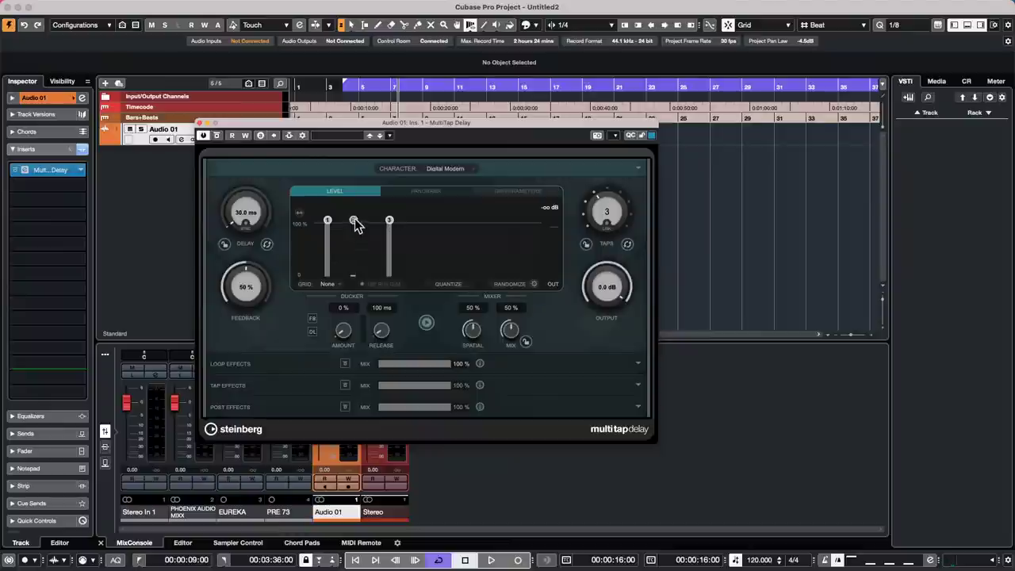
pyautogui.moveTo(354, 227); pyautogui.dragTo(341, 226)
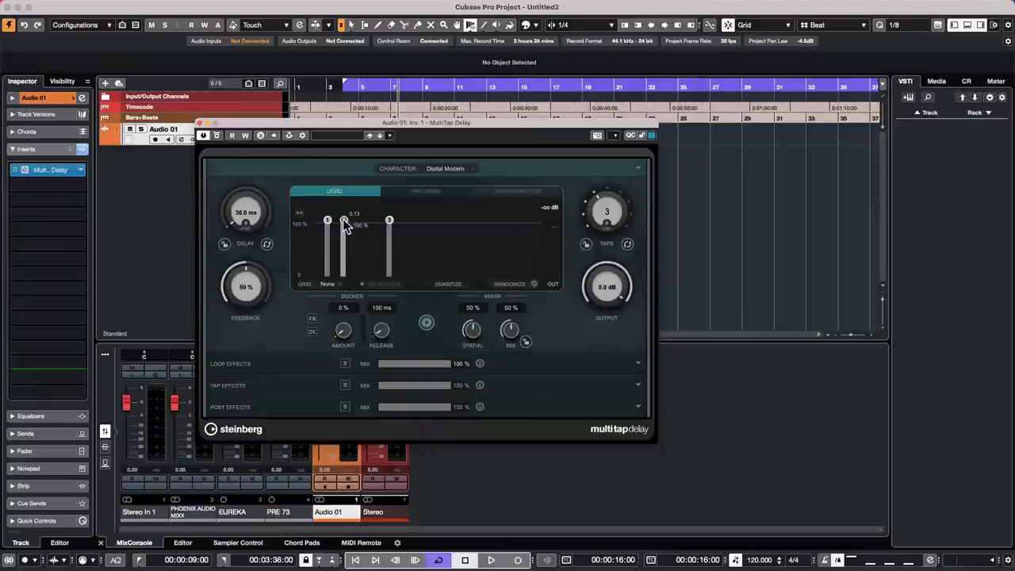
pyautogui.click(420, 194)
pyautogui.click(506, 189)
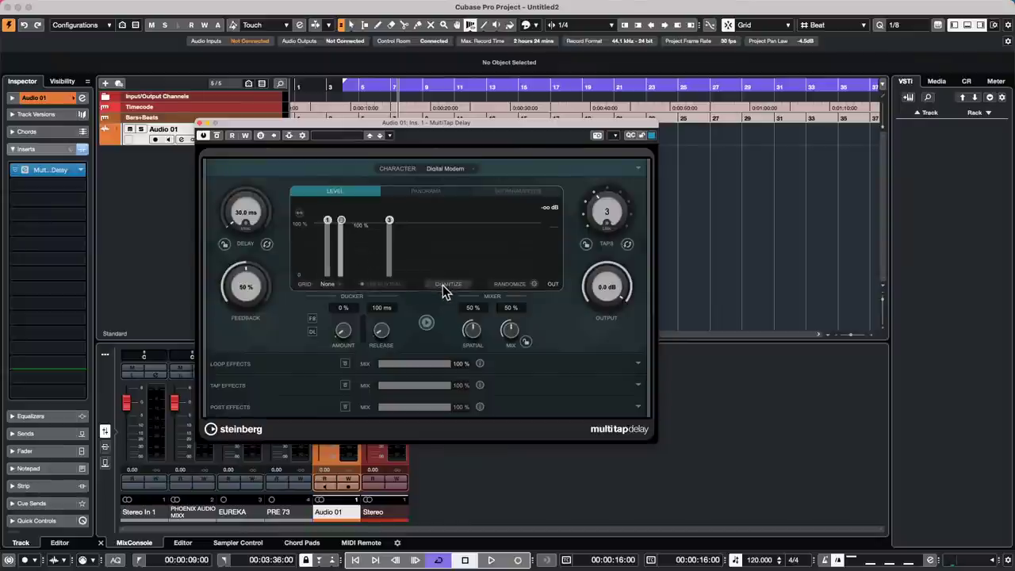
pyautogui.moveTo(343, 219)
pyautogui.mouseDown()
pyautogui.moveTo(358, 220)
pyautogui.moveTo(333, 219)
pyautogui.moveTo(362, 219)
pyautogui.mouseUp()
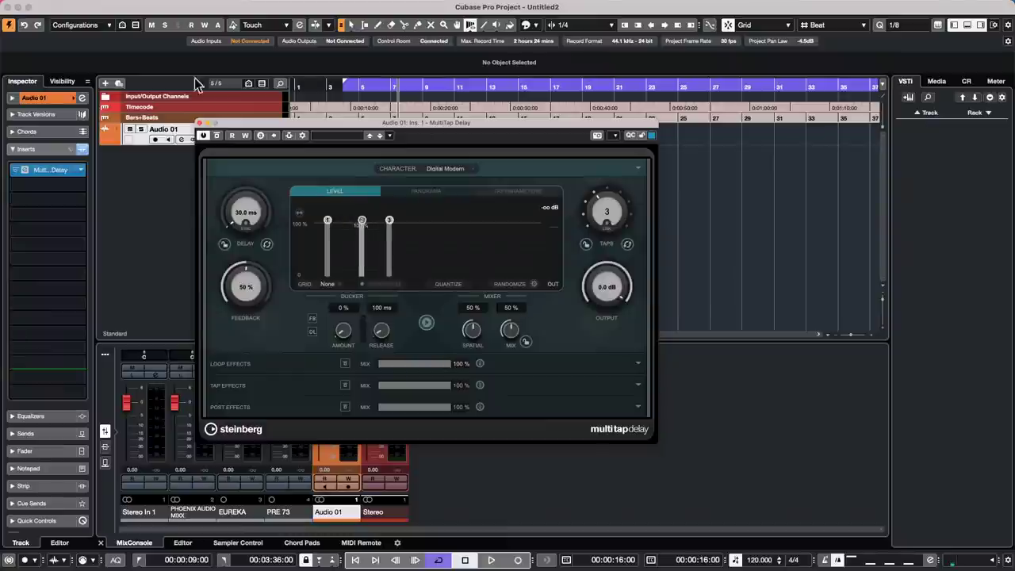
# - Close the MultiTap Delay window, leaving the Untitled2 project and delay insert in place
pyautogui.click(202, 123)
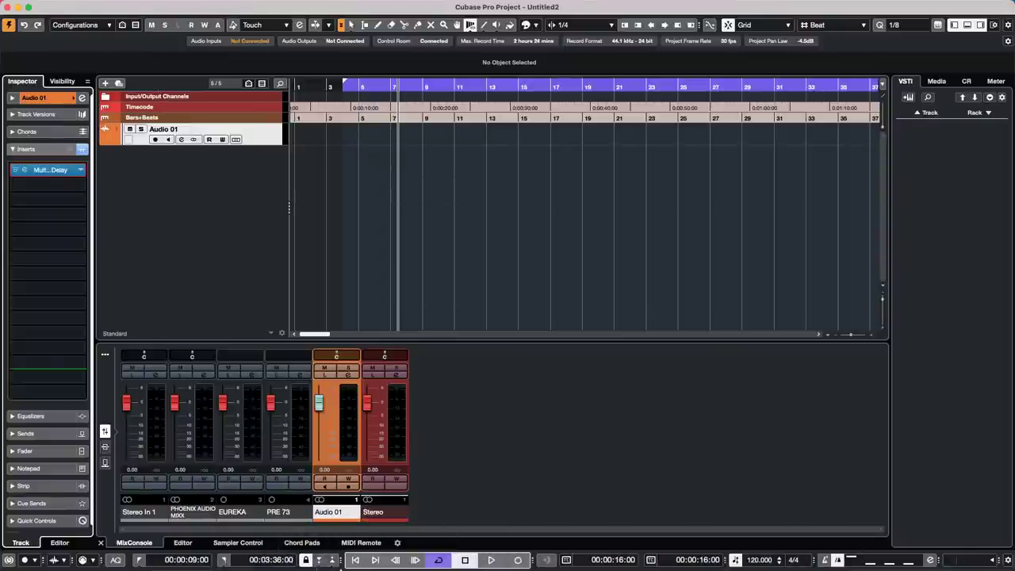
pyautogui.moveTo(511, 566)
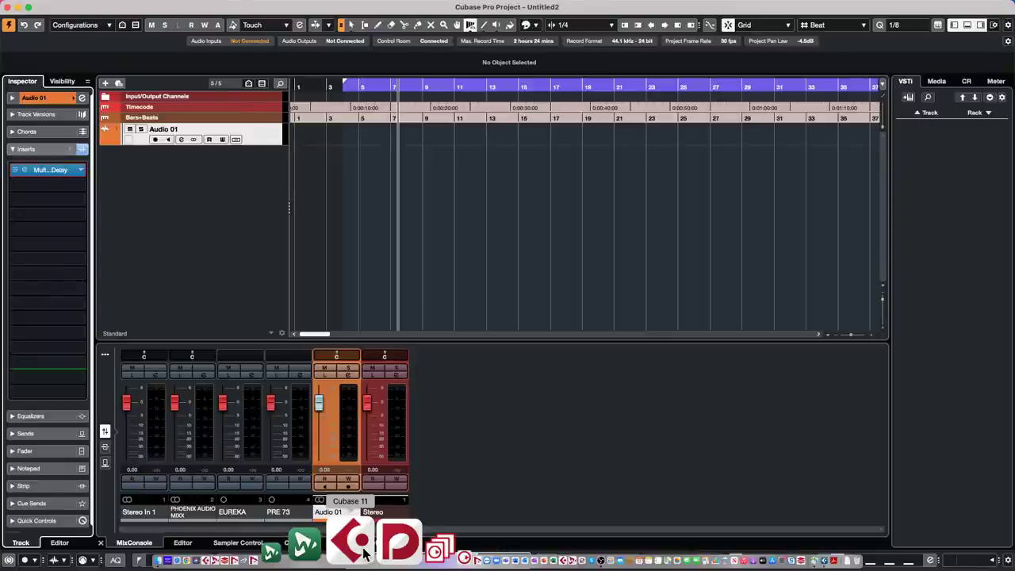
# - Launch Cubase 11 from the Dock and dismiss the missing-licence notice
pyautogui.click(358, 545)
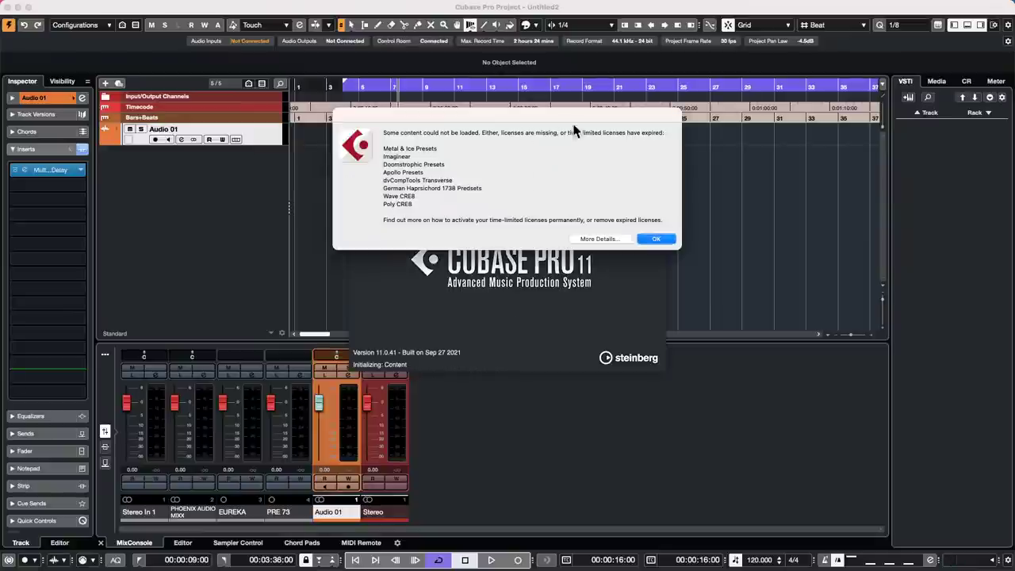
pyautogui.click(659, 240)
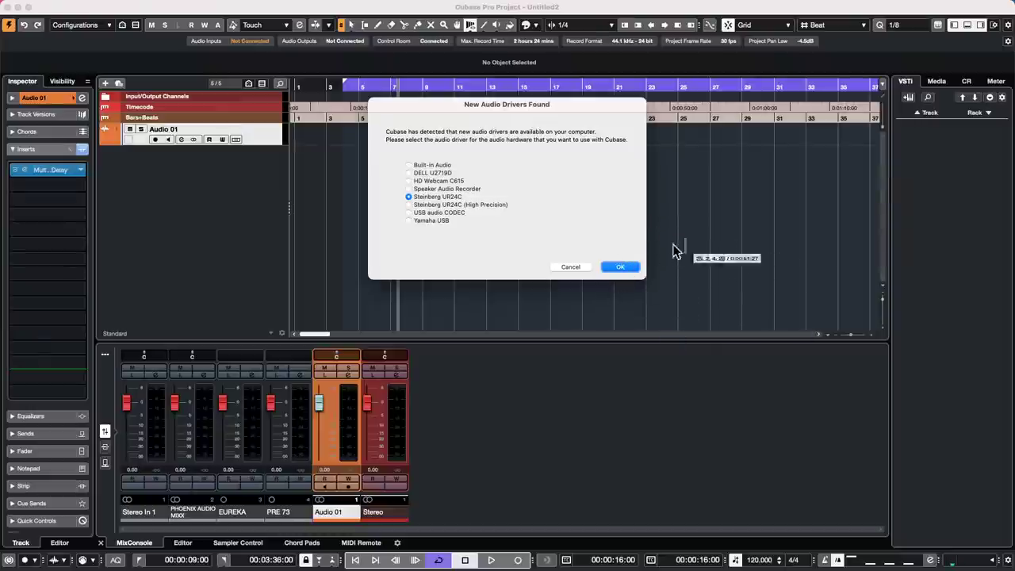
# - Accept the Steinberg UR24C driver, open Feel Good c7, and dismiss its missing plug-in, file and port warnings
pyautogui.click(632, 267)
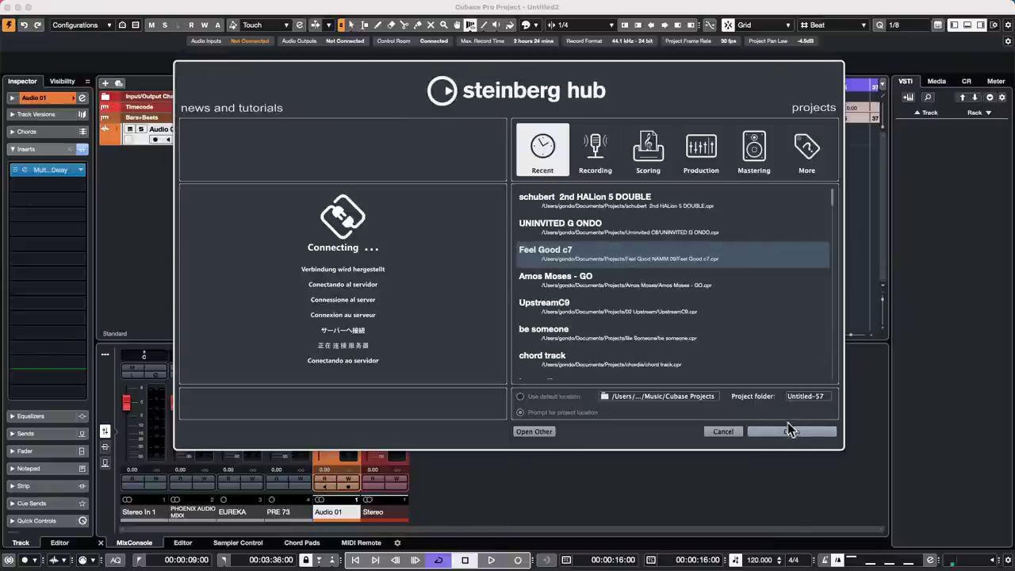
pyautogui.click(809, 431)
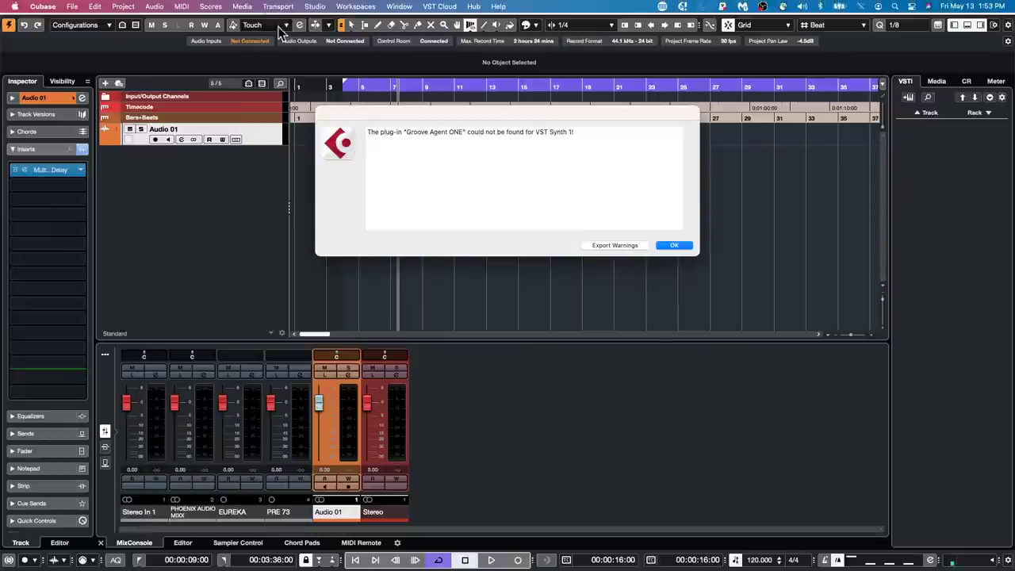
pyautogui.click(686, 246)
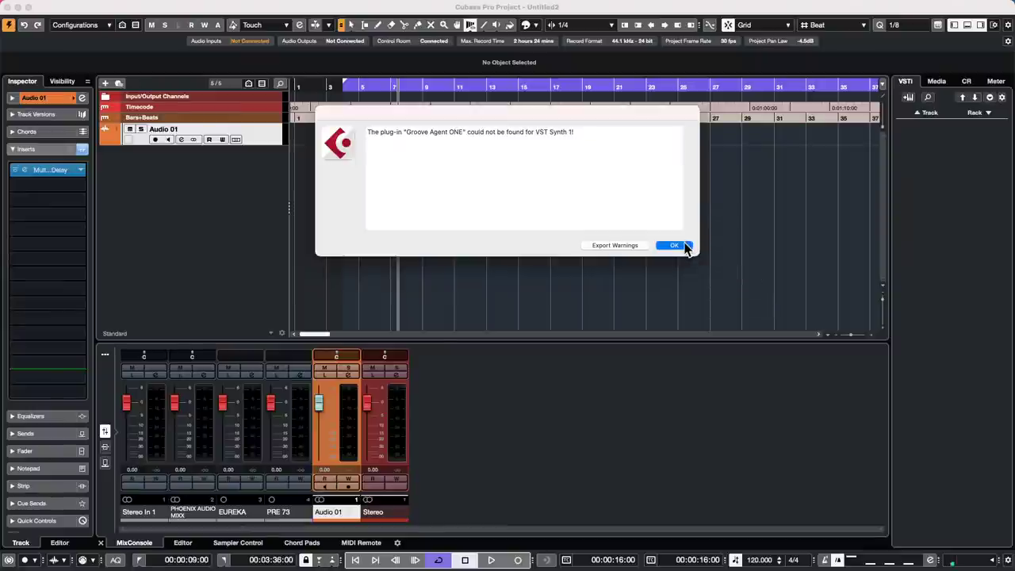
pyautogui.click(616, 260)
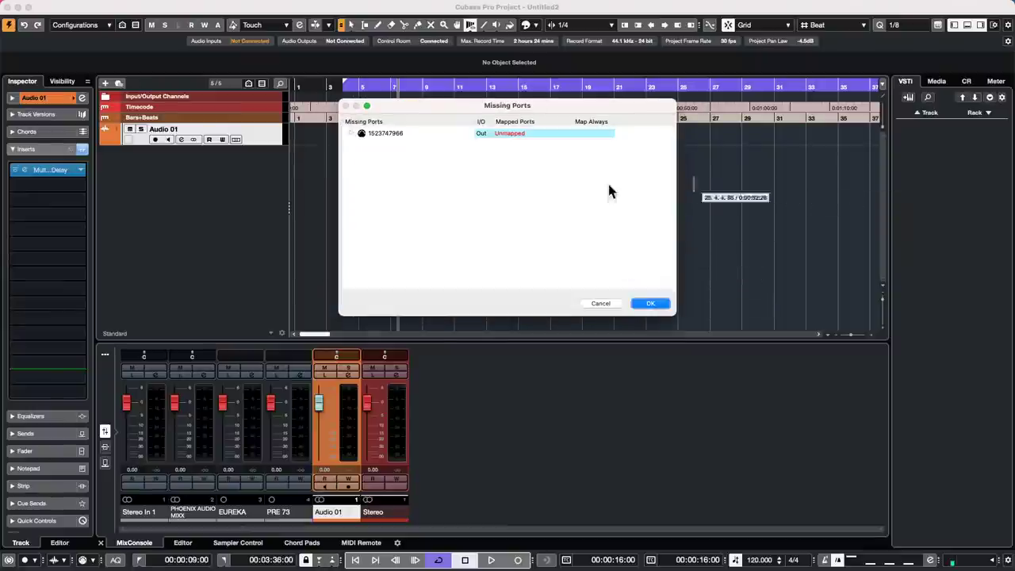
pyautogui.click(662, 309)
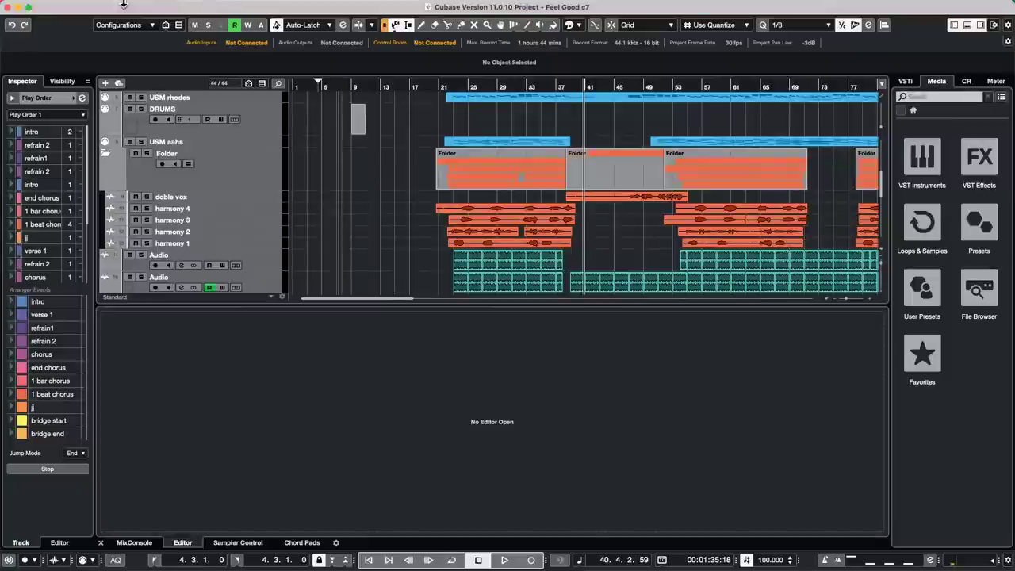
# - Quit Cubase Pro from the Cubase menu, closing the Feel Good c7 project
pyautogui.click(73, 6)
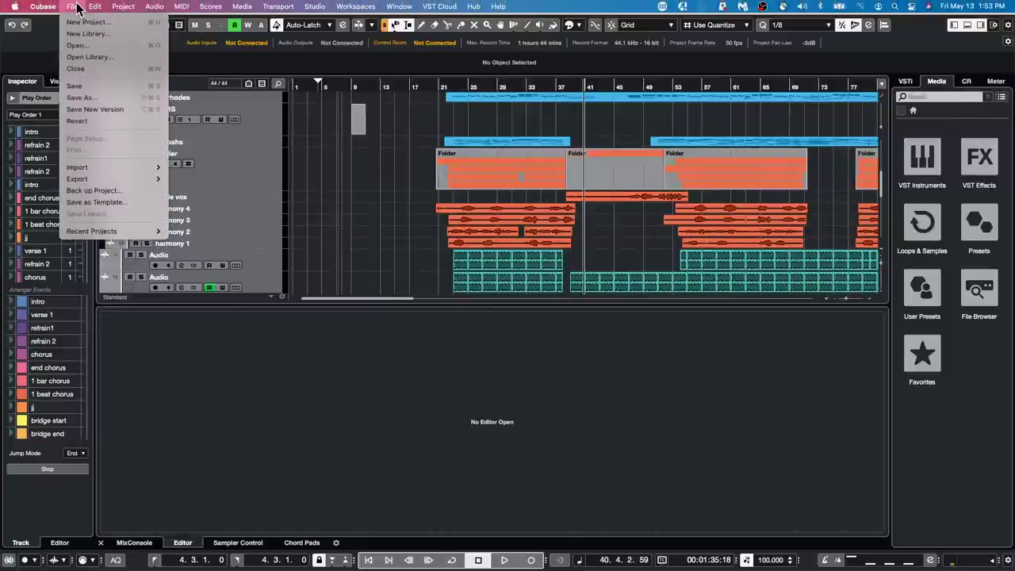
pyautogui.moveTo(52, 8)
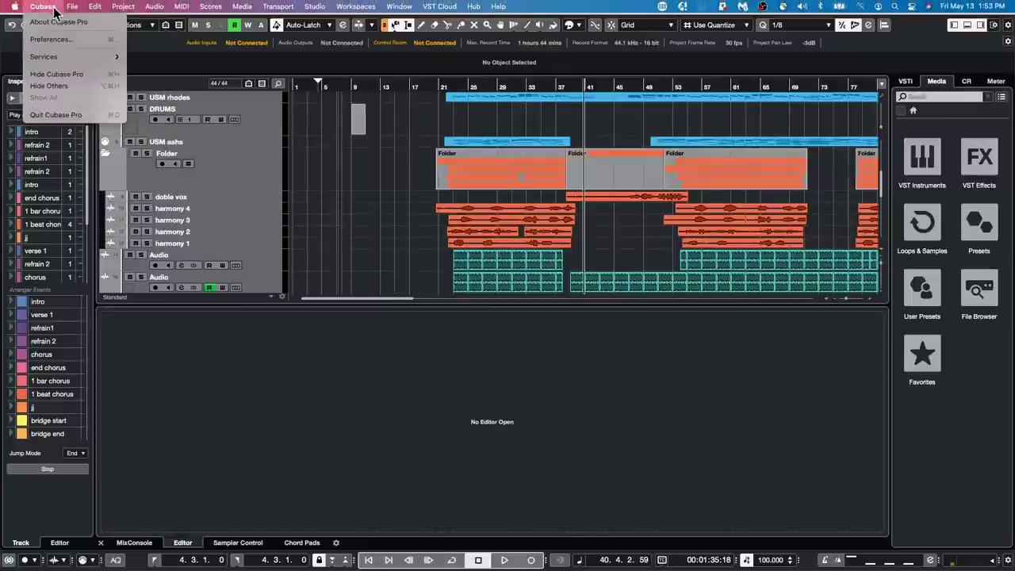
pyautogui.click(70, 115)
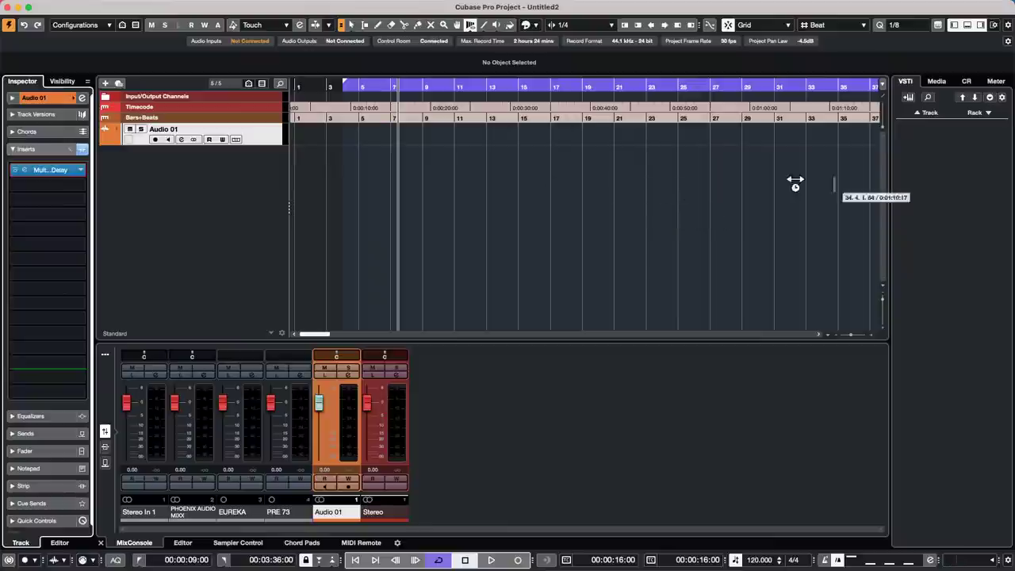
# - Drag Tech_House_Bass_Loop_18 from the Media tab's Loops & Samples > Tech House into the project
pyautogui.click(938, 81)
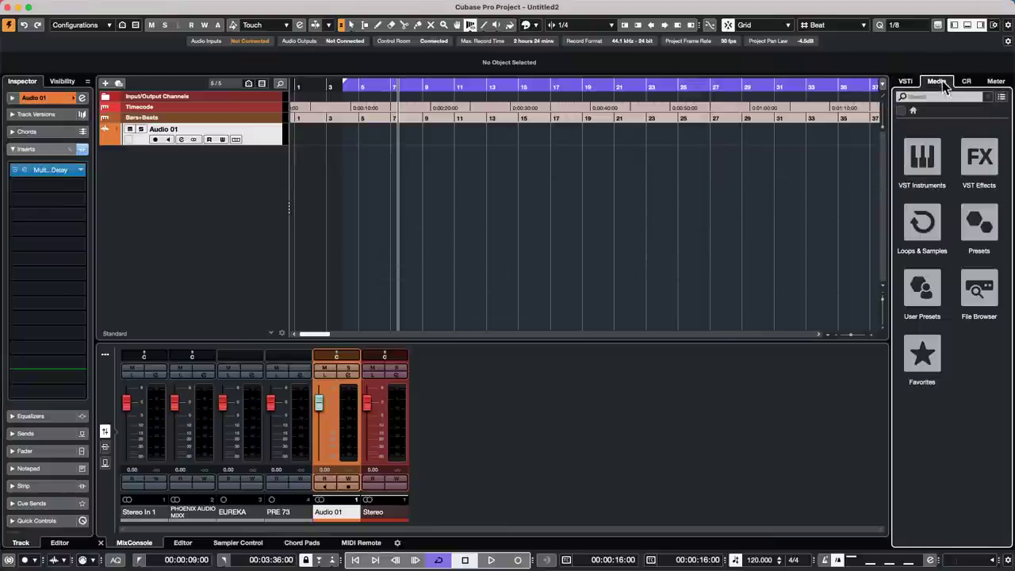
pyautogui.click(928, 224)
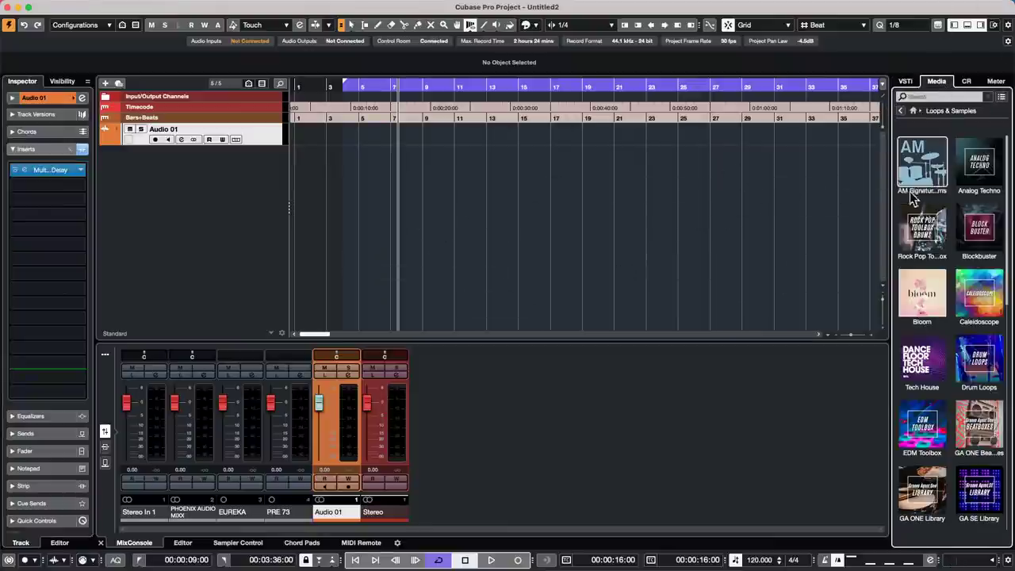
pyautogui.click(928, 361)
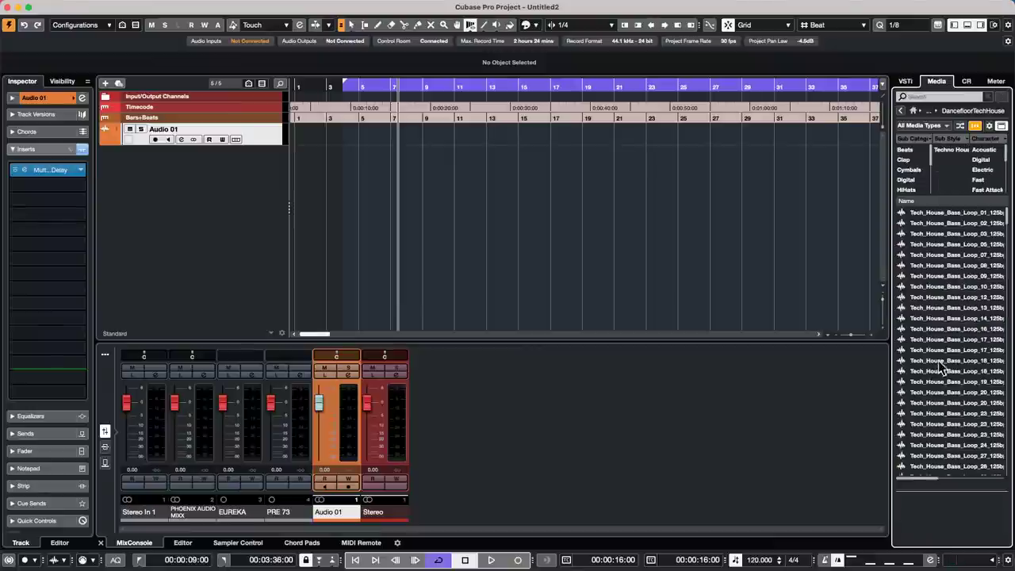
pyautogui.moveTo(951, 360); pyautogui.dragTo(292, 159)
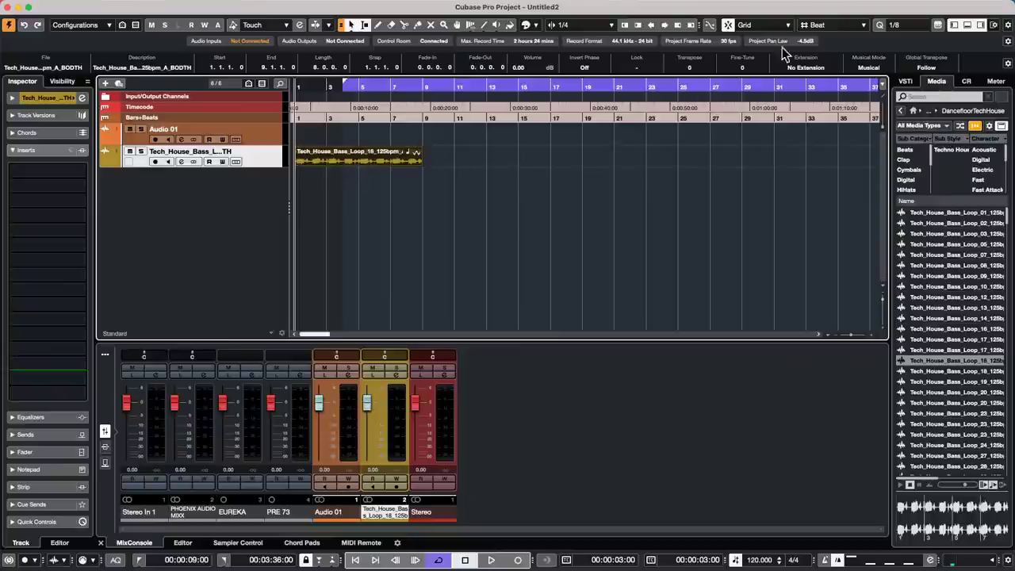
# - Toggle Musical Mode off and back on for the loop and move the playhead
pyautogui.click(867, 66)
pyautogui.click(867, 66)
pyautogui.click(405, 89)
# - Set the bass loop event's Global Transpose to Independent, keeping Musical Mode on at tempo 120
pyautogui.moveTo(404, 89); pyautogui.dragTo(408, 131)
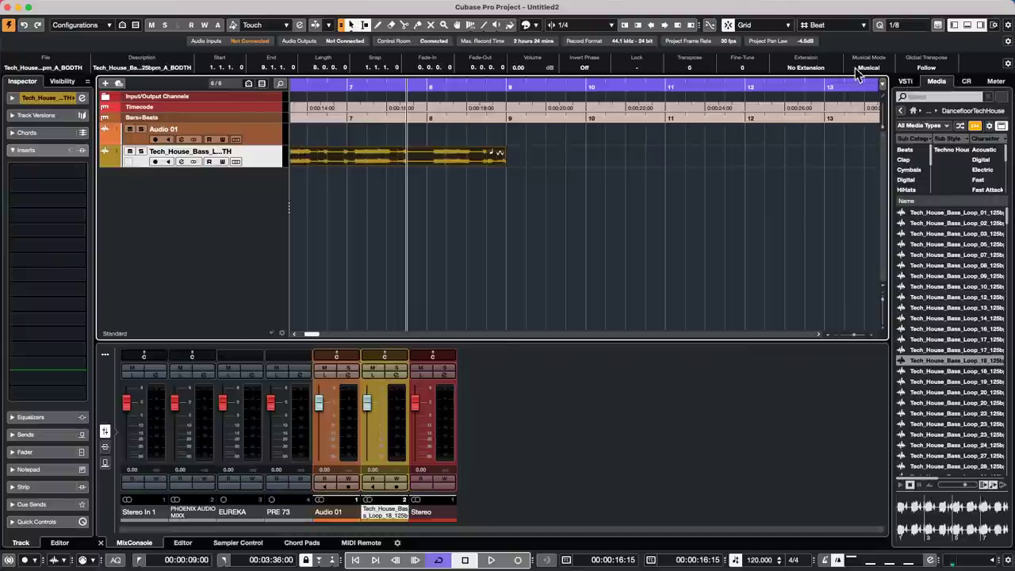
pyautogui.click(937, 68)
pyautogui.click(937, 68)
pyautogui.click(941, 70)
pyautogui.click(873, 68)
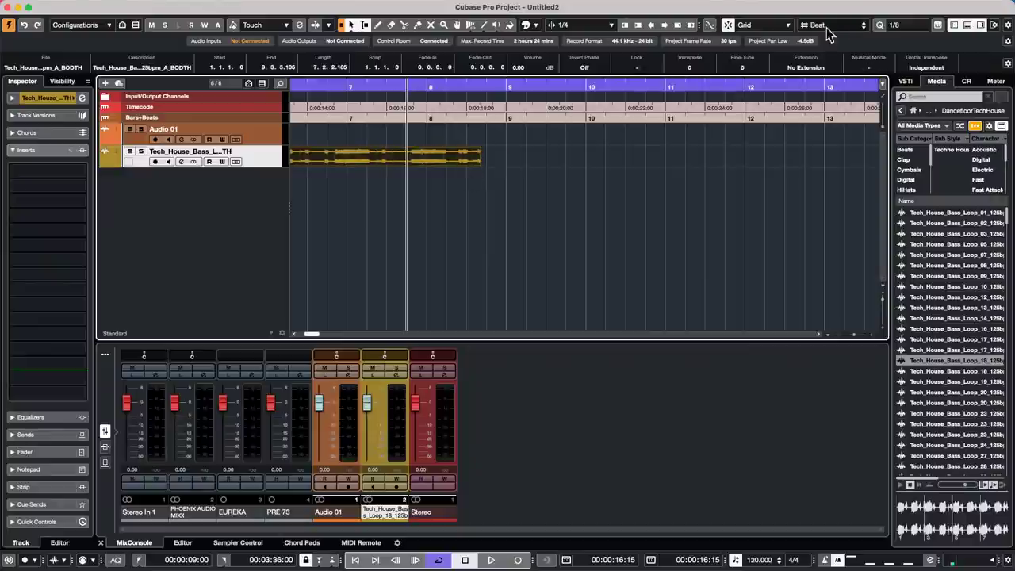
pyautogui.click(867, 67)
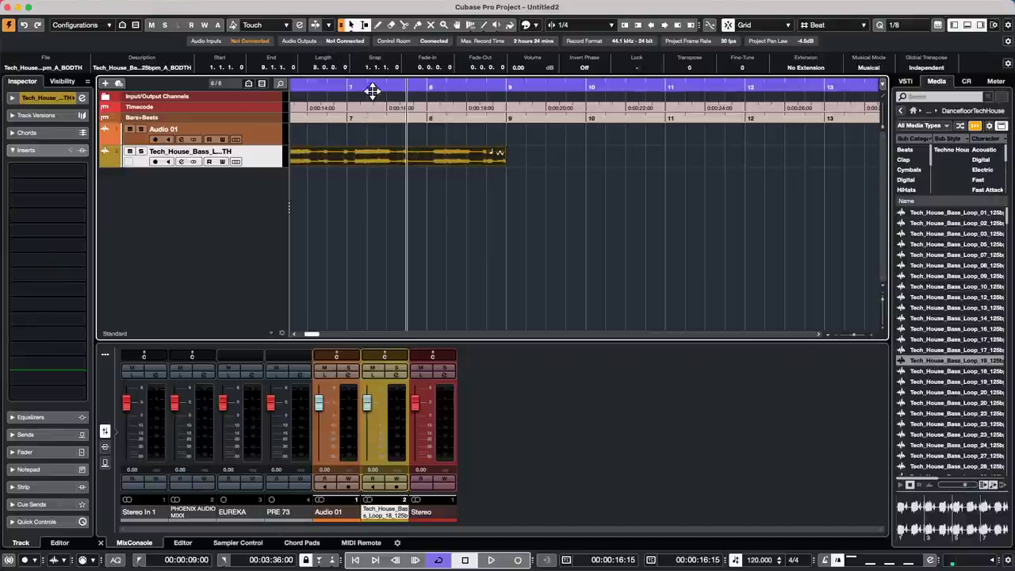
pyautogui.moveTo(373, 91); pyautogui.dragTo(90, 57)
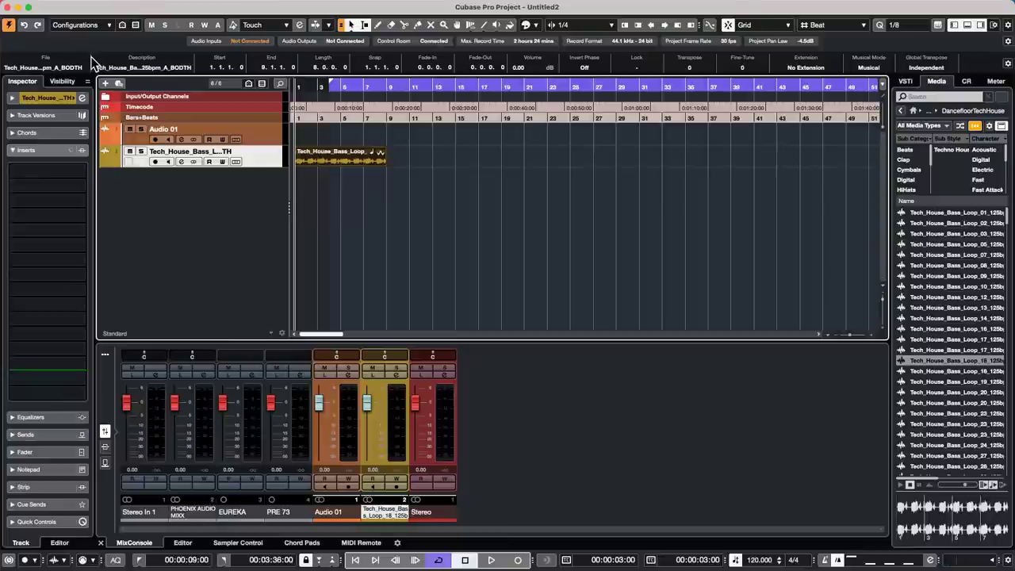
# - Add an instrument track with No VST Instrument
pyautogui.rightClick(205, 187)
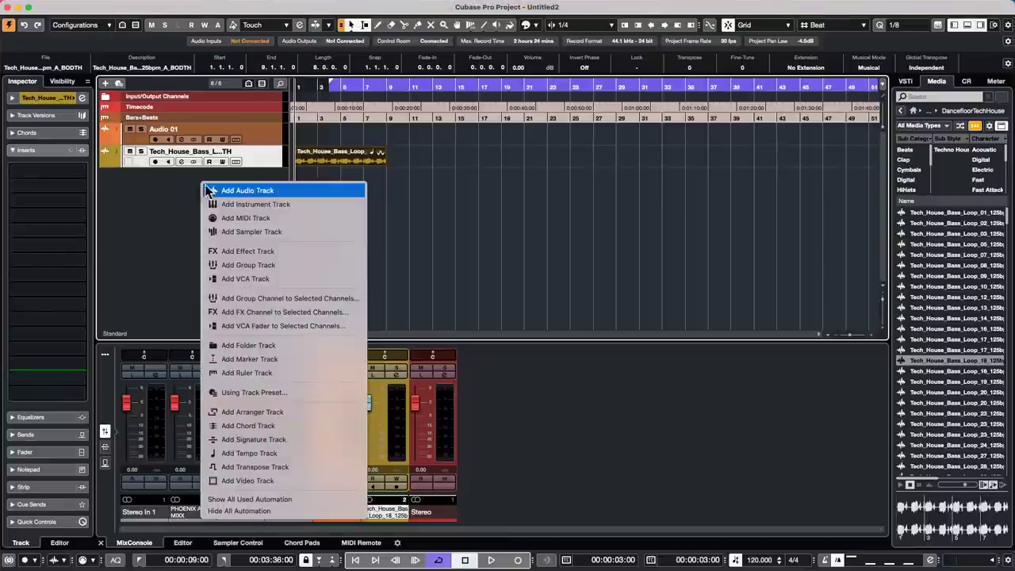
pyautogui.click(254, 204)
pyautogui.click(492, 190)
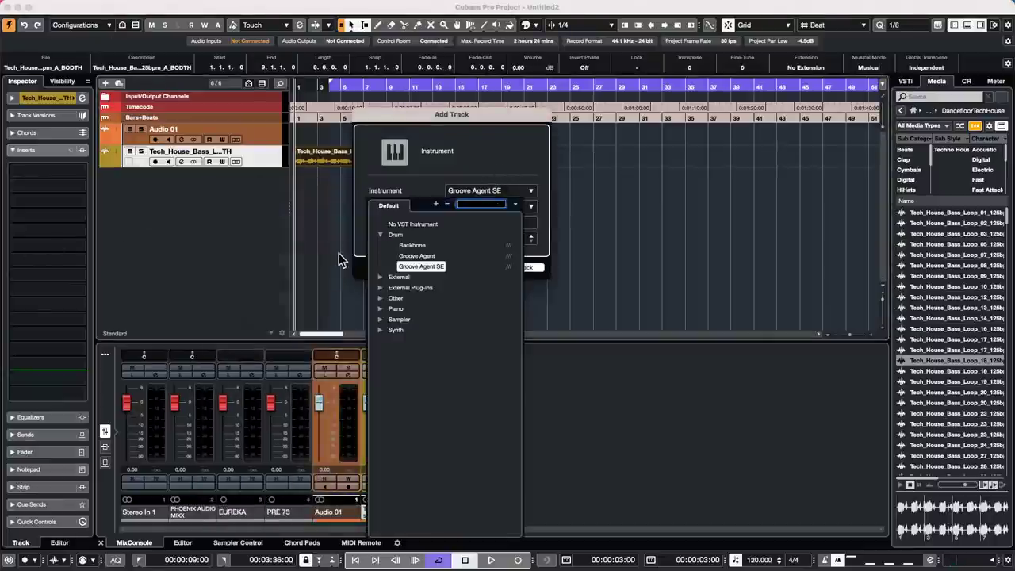
pyautogui.click(406, 225)
pyautogui.click(529, 268)
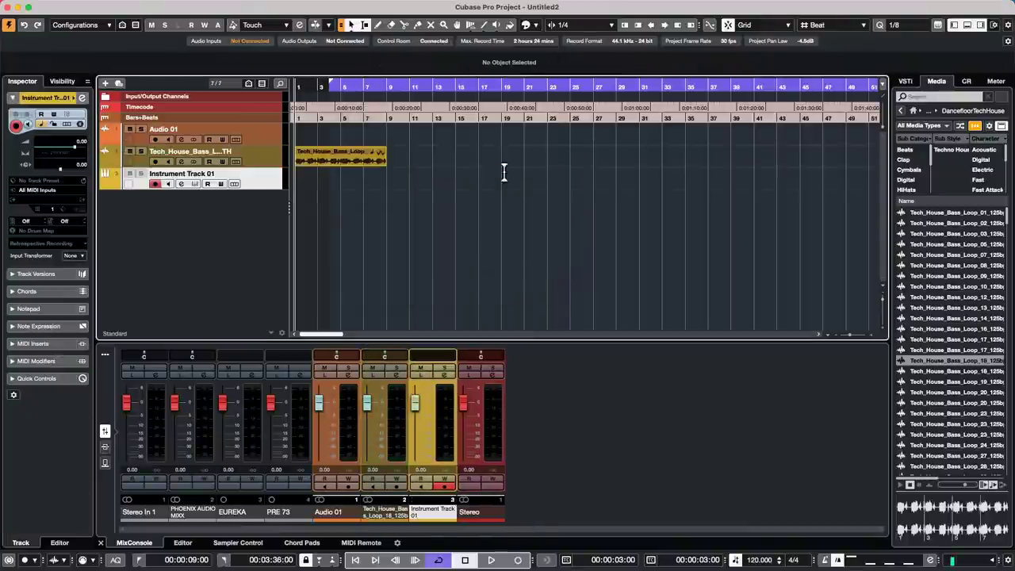
# - Draw an empty MIDI part from 2.3.1.0 to 16.2.1.0 on Instrument Track 01 and open it
pyautogui.rightClick(344, 187)
pyautogui.click(381, 178)
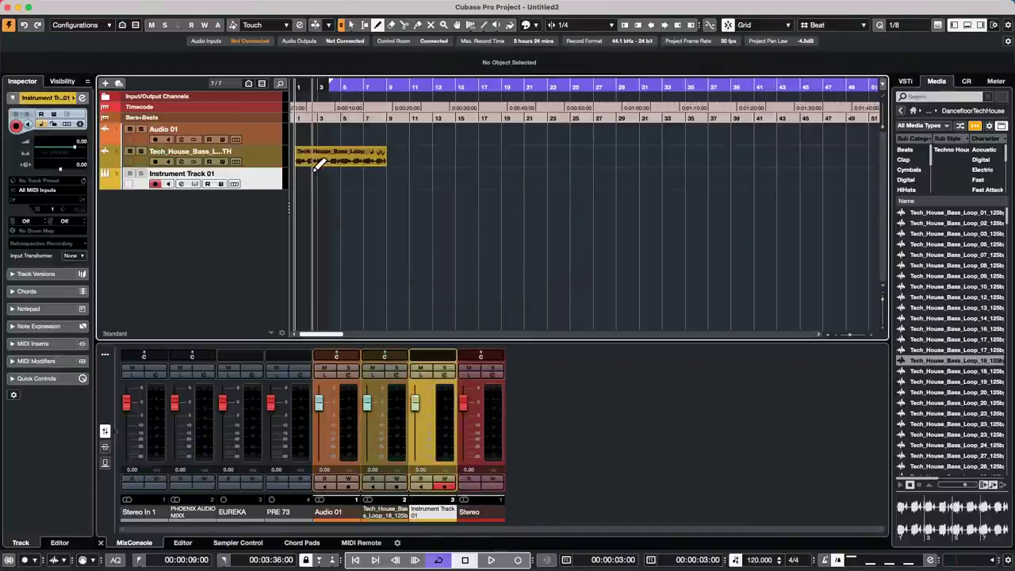
pyautogui.moveTo(315, 179); pyautogui.dragTo(469, 181)
pyautogui.press('1')
pyautogui.doubleClick(394, 189)
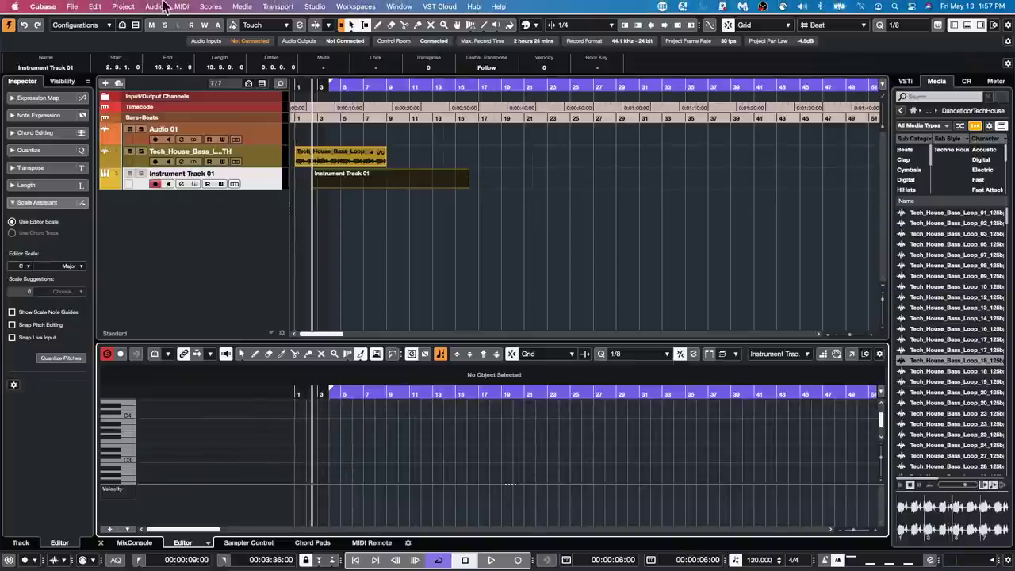
pyautogui.click(180, 6)
# - Open the MIDI part in the Score Editor with the quarter-note value selected
pyautogui.moveTo(238, 7)
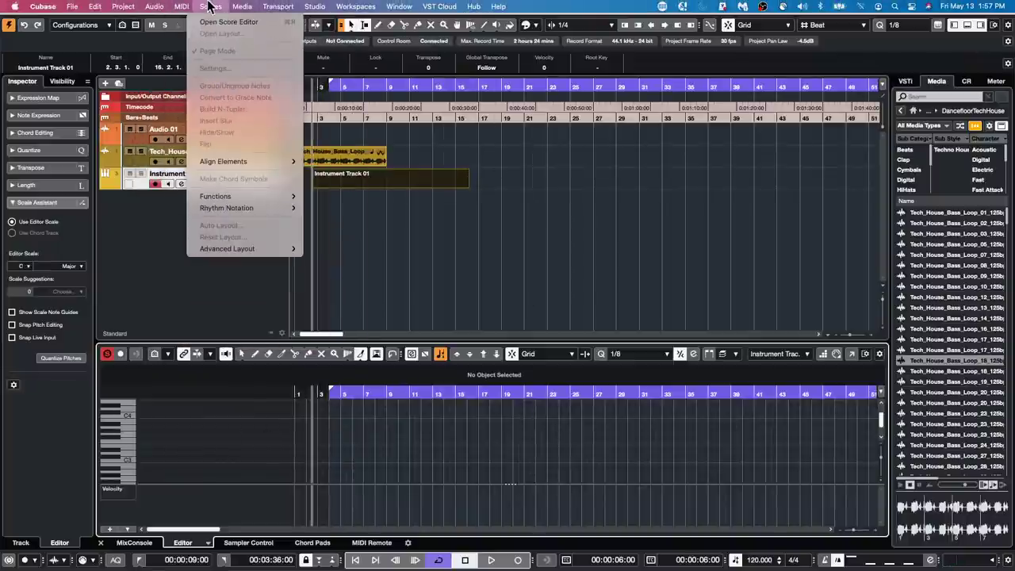
pyautogui.click(238, 21)
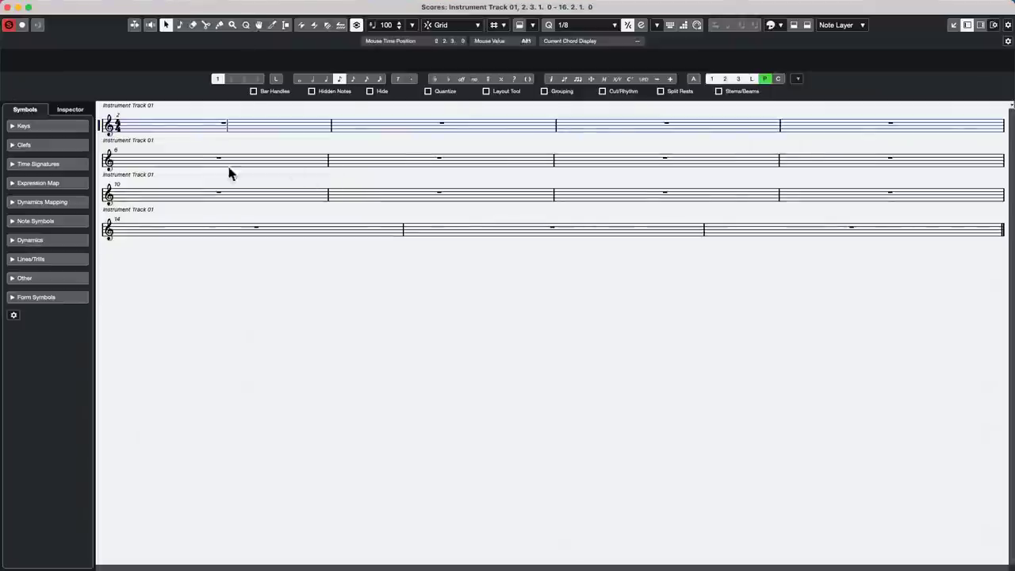
pyautogui.click(326, 79)
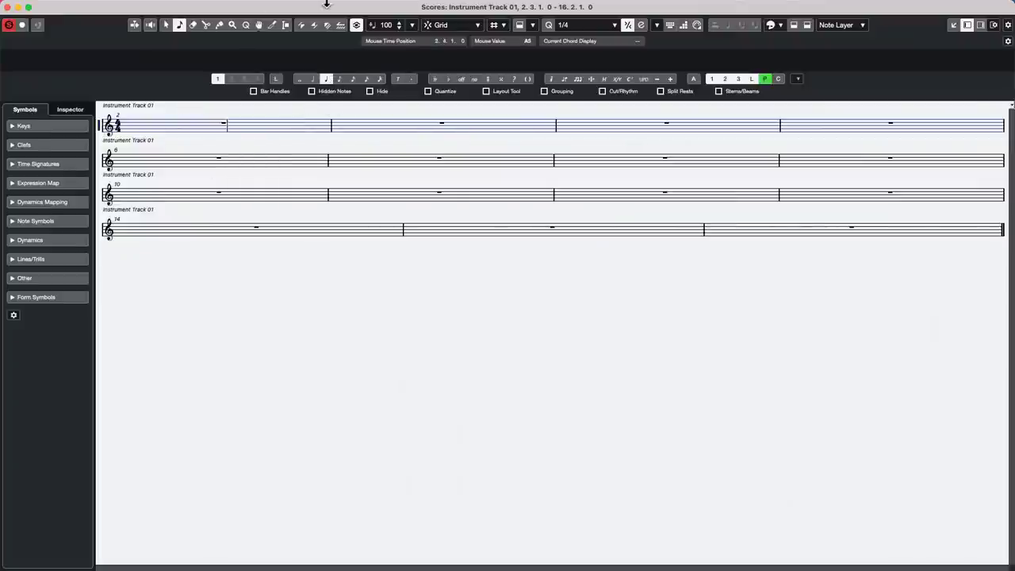
# - Switch the score to Page Mode and zoom in on the empty 4/4 treble-clef measures
pyautogui.moveTo(325, 4)
pyautogui.click(210, 6)
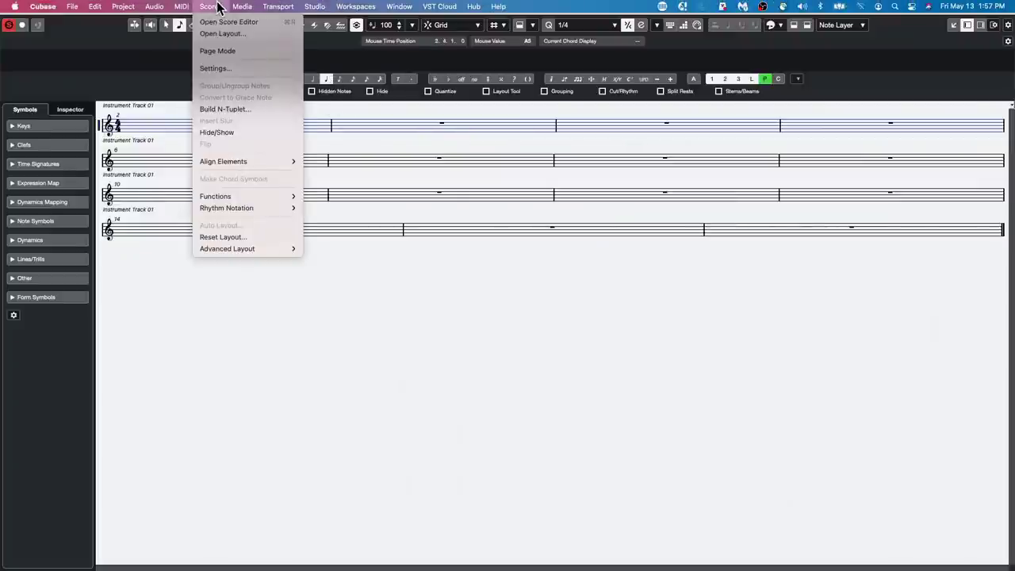
pyautogui.click(216, 51)
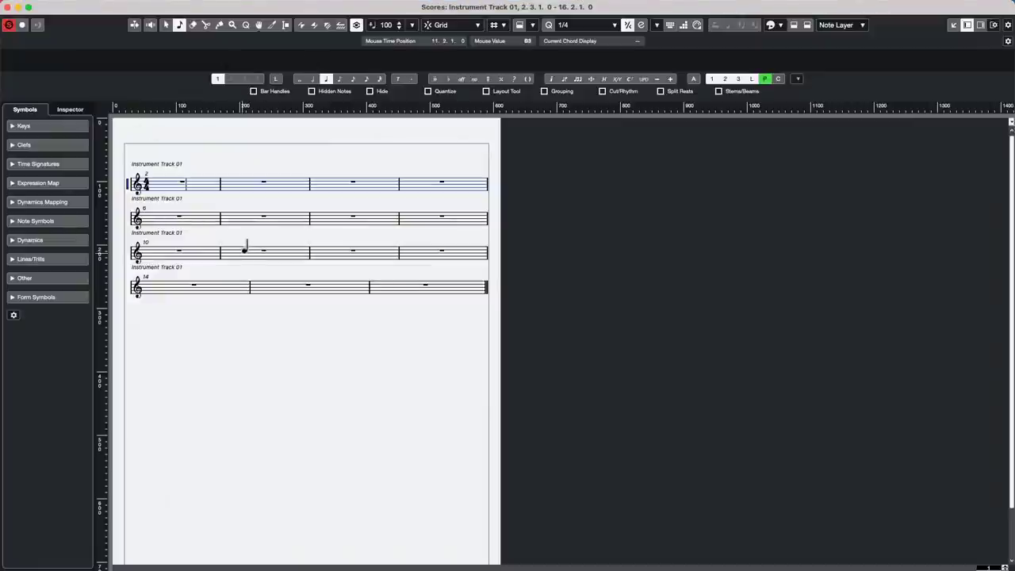
pyautogui.press('h')
pyautogui.press('h')
pyautogui.press('g')
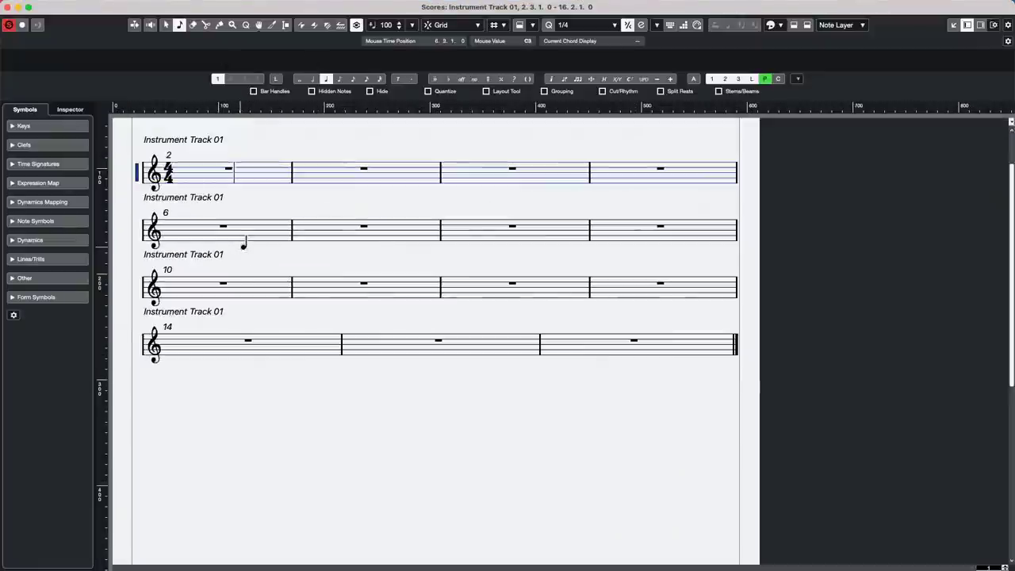
pyautogui.press('h')
pyautogui.press('g')
pyautogui.press('g')
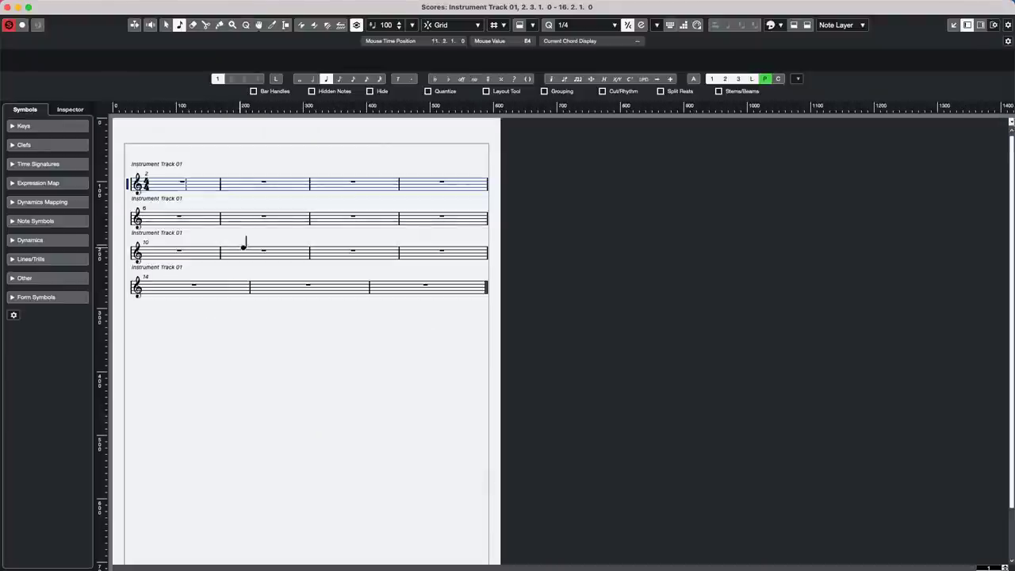
pyautogui.press('h')
pyautogui.press('h')
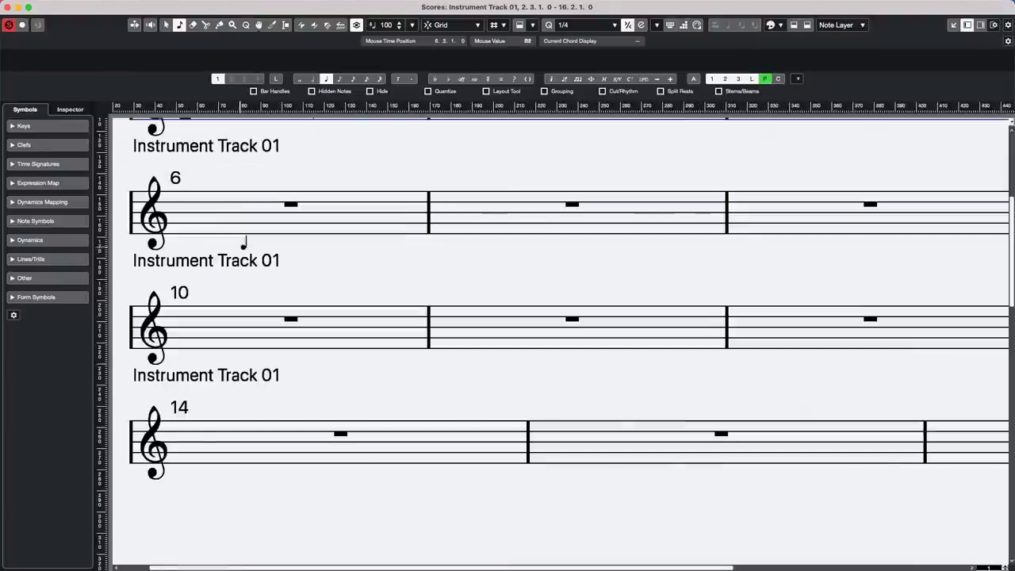
pyautogui.press('g')
pyautogui.scroll(1, 176, 143)
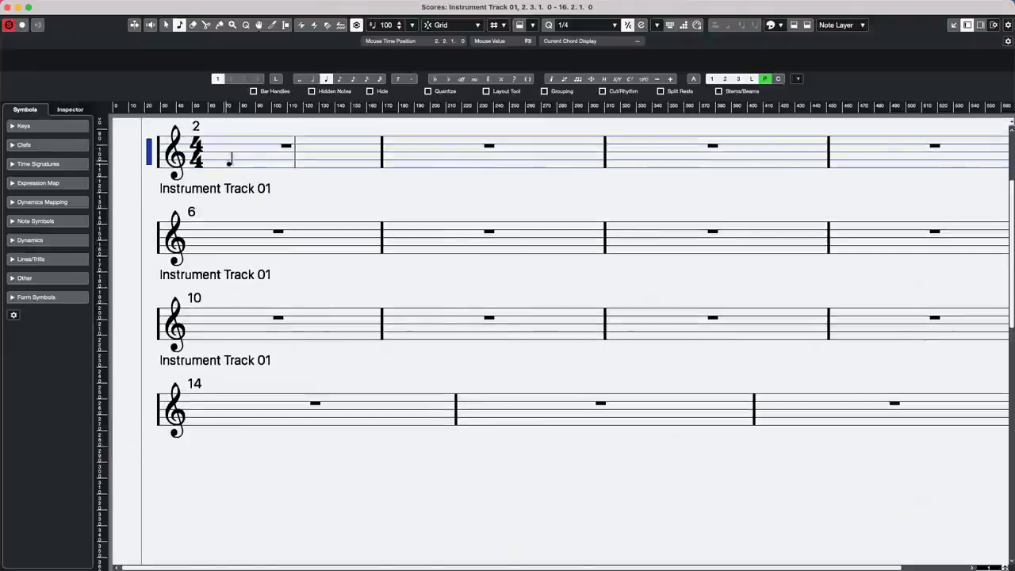
# - Enter quarter notes in bar 2: F3 on beat 1, C4 on beat 3, G3 on beat 4
pyautogui.click(254, 163)
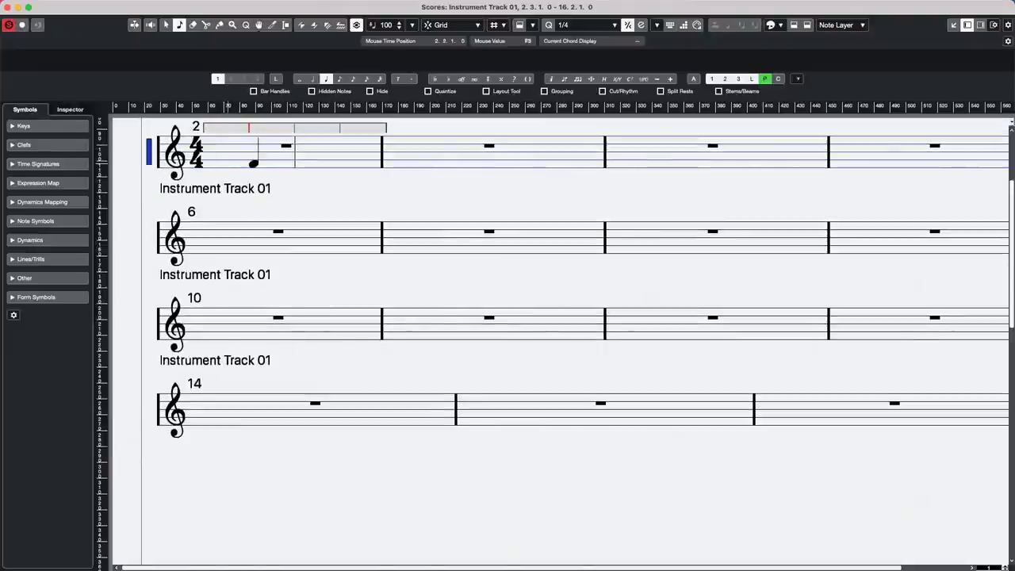
pyautogui.click(205, 161)
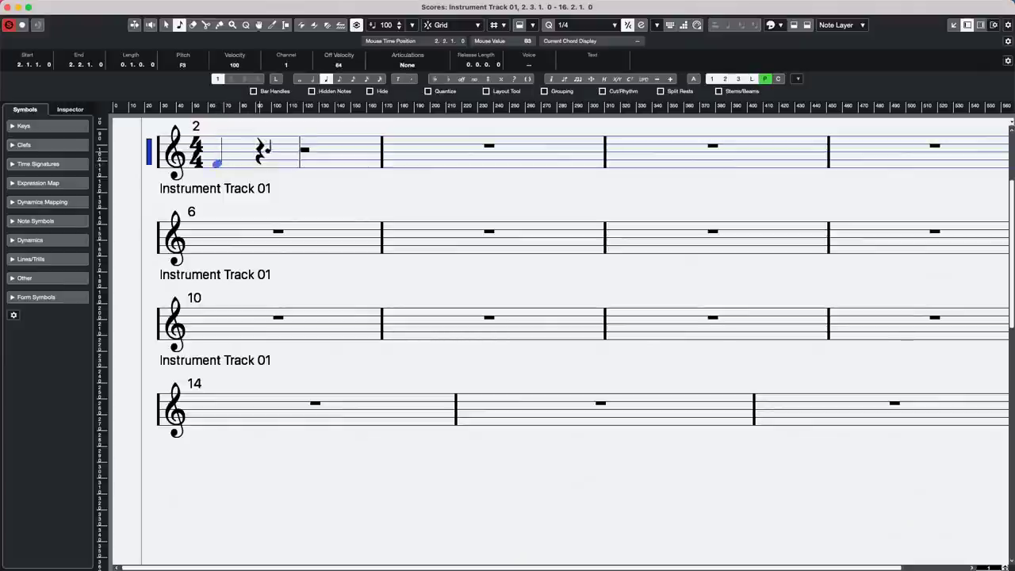
pyautogui.click(304, 148)
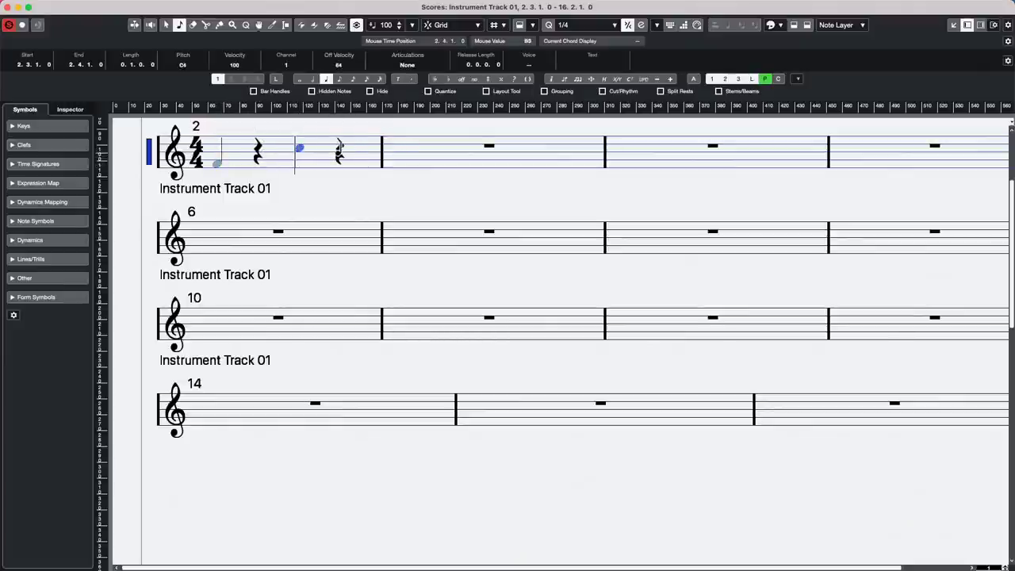
pyautogui.click(339, 158)
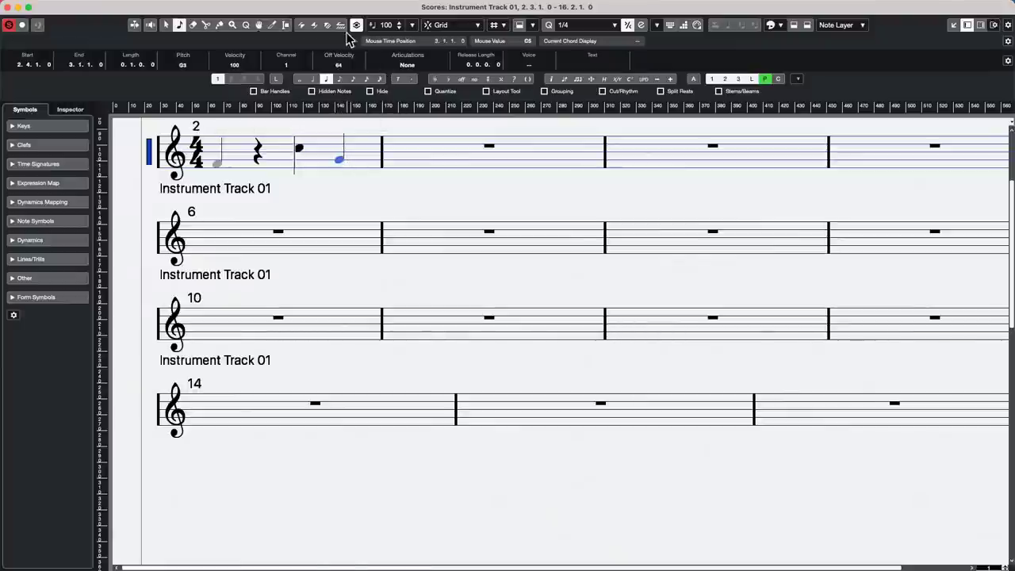
# - Fill bar 3 with four eighth notes ending on C4 and D4, then a half note on beat 3
pyautogui.click(341, 79)
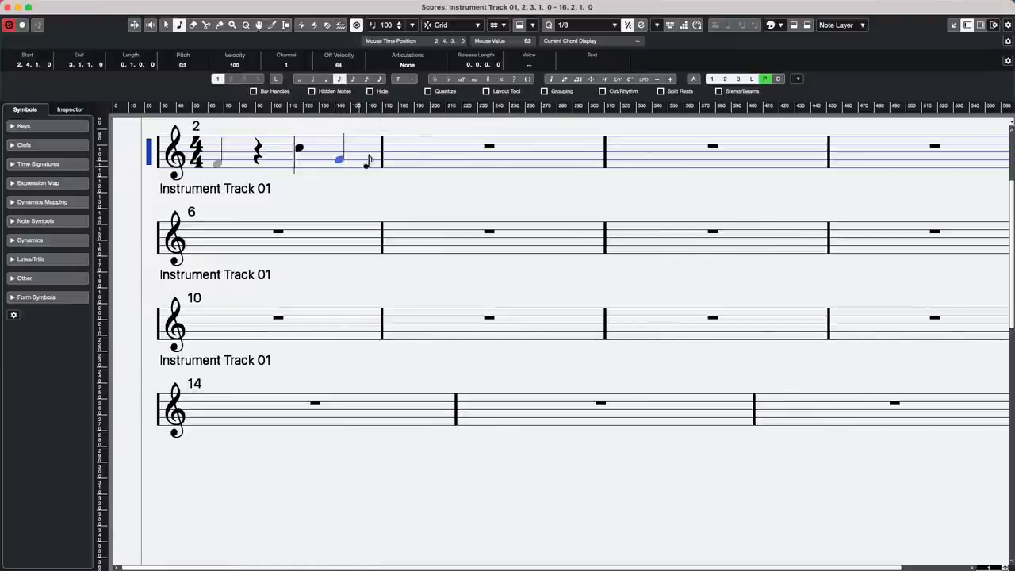
pyautogui.click(399, 157)
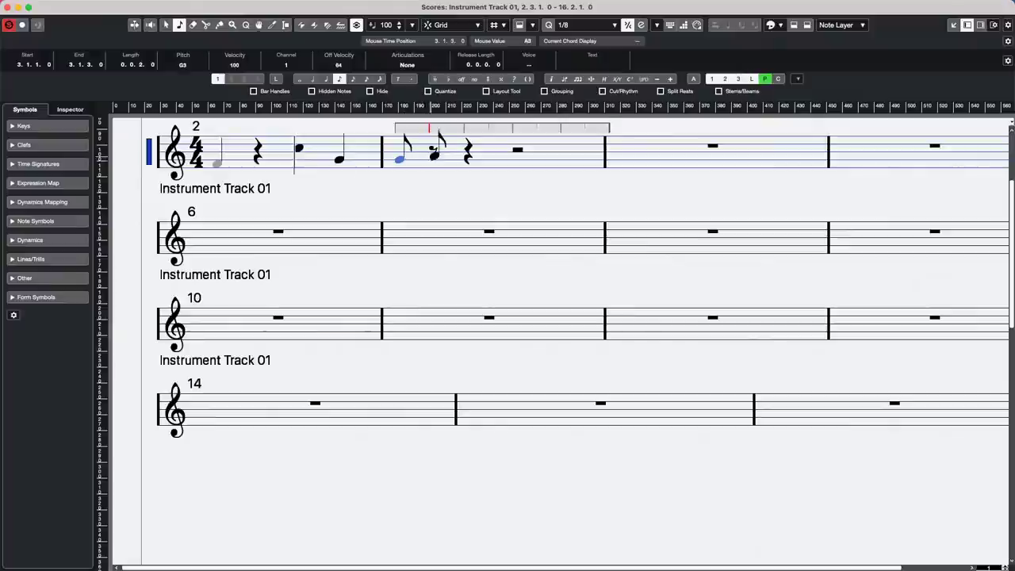
pyautogui.click(431, 157)
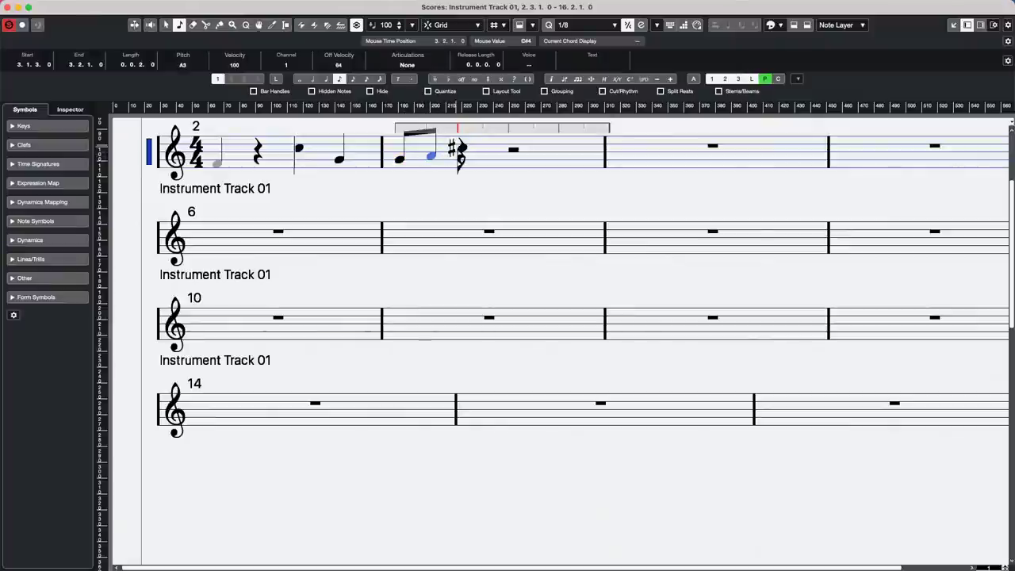
pyautogui.click(459, 149)
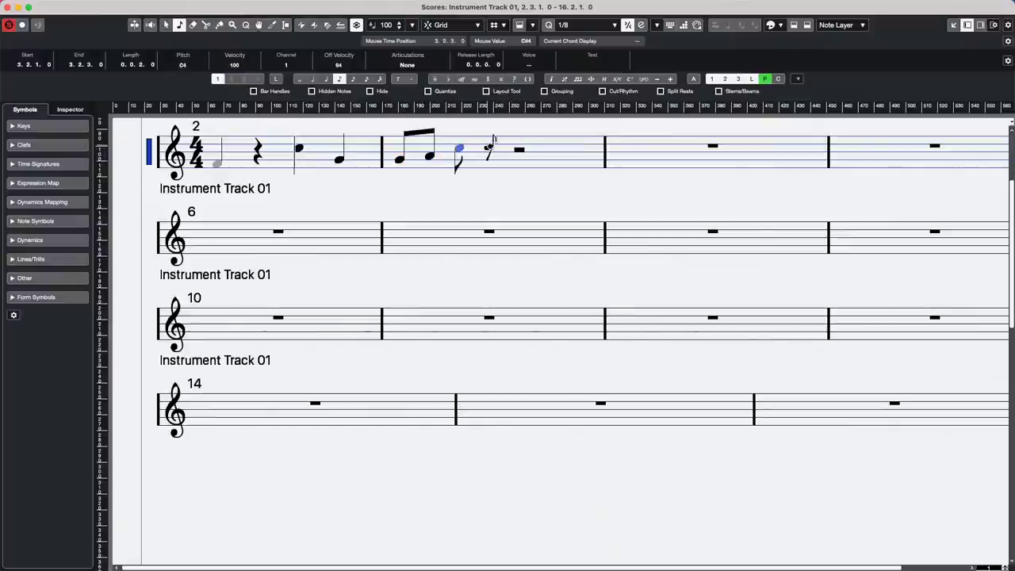
pyautogui.click(490, 145)
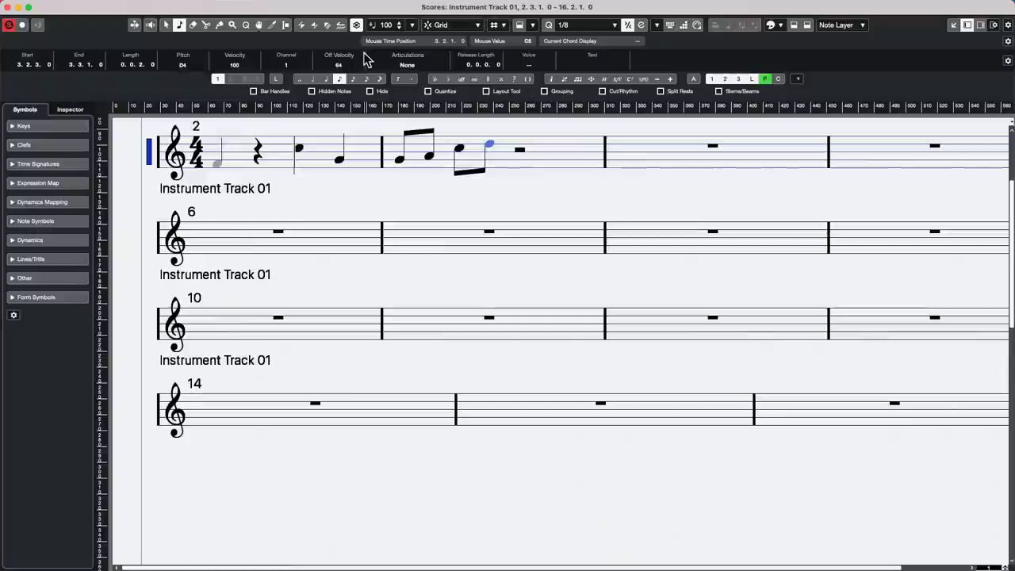
pyautogui.click(313, 80)
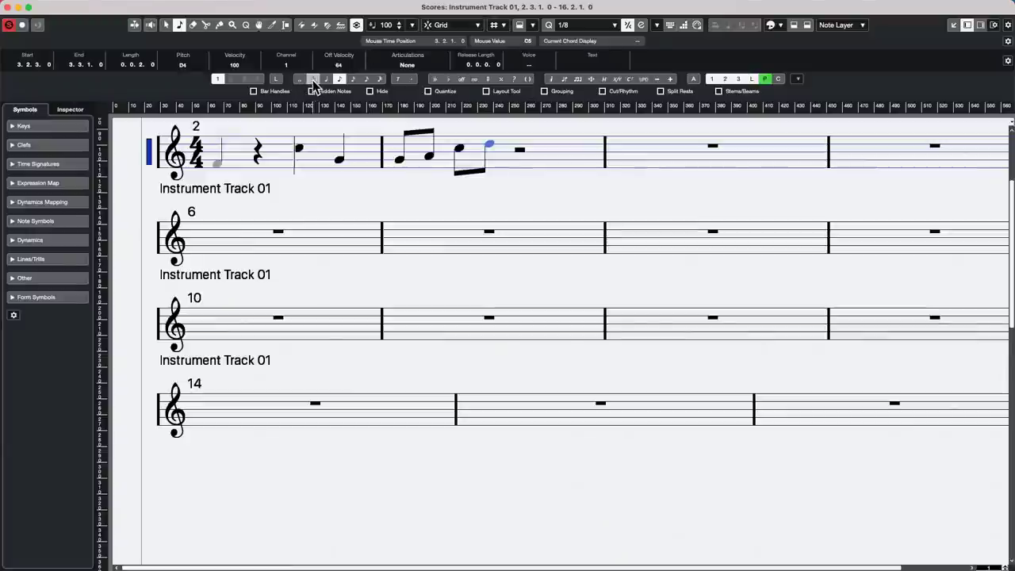
pyautogui.click(520, 149)
pyautogui.press('1')
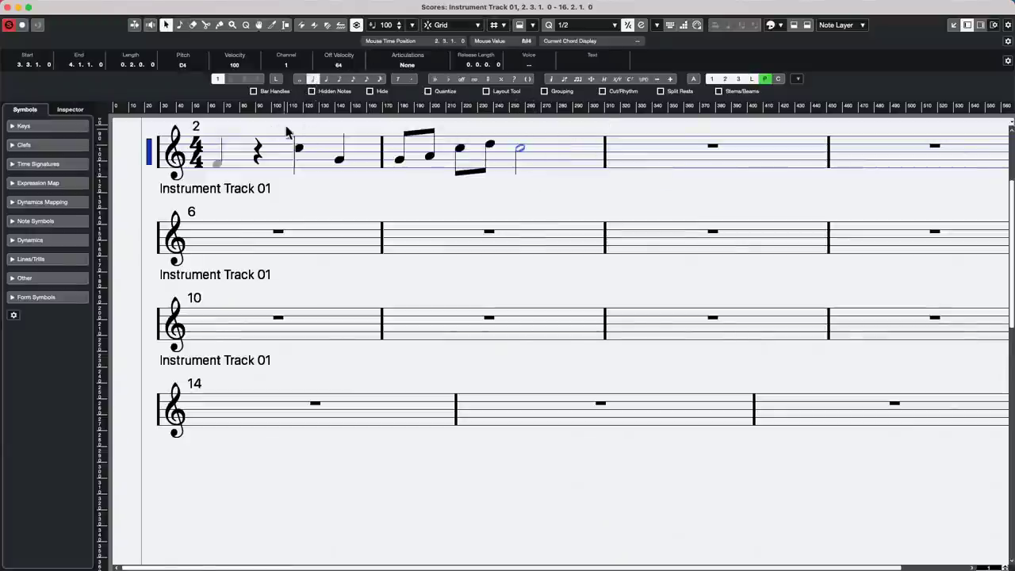
pyautogui.click(342, 190)
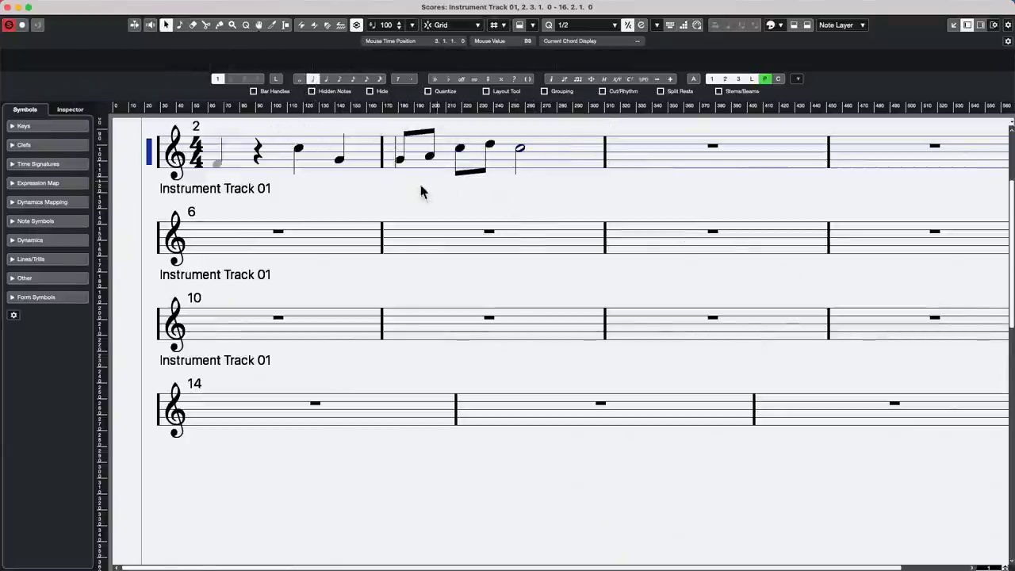
# - Try the Erase tool from the quick toolbox, then select and deselect notes across bars 2 and 3
pyautogui.rightClick(347, 176)
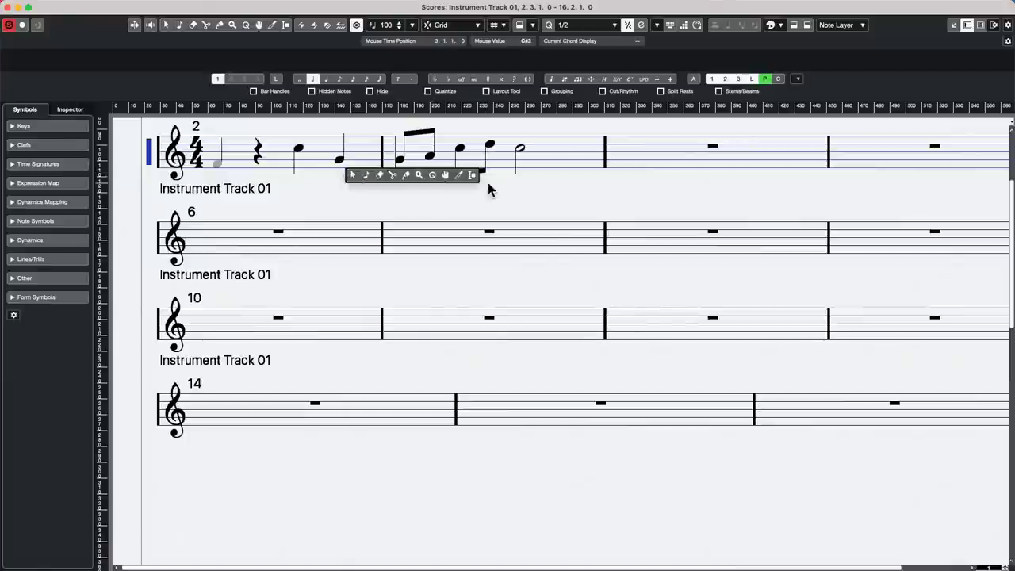
pyautogui.click(379, 176)
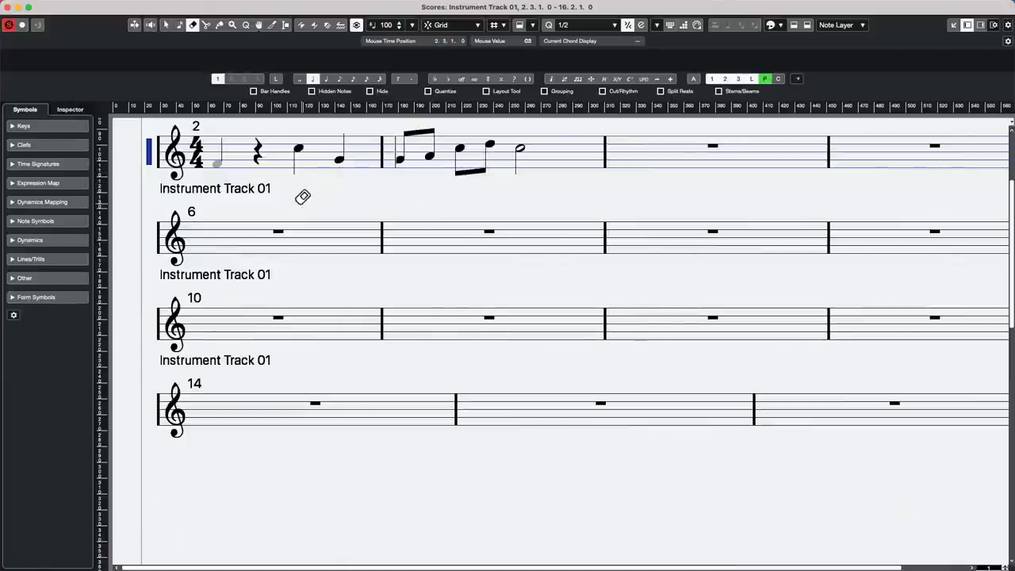
pyautogui.rightClick(303, 197)
pyautogui.click(303, 199)
pyautogui.moveTo(324, 175)
pyautogui.mouseDown()
pyautogui.moveTo(446, 150)
pyautogui.moveTo(403, 143)
pyautogui.moveTo(403, 167)
pyautogui.mouseUp()
pyautogui.click(337, 171)
# - Erase the quarter note on beat 4 of bar 2, then close the Score Editor
pyautogui.rightClick(337, 171)
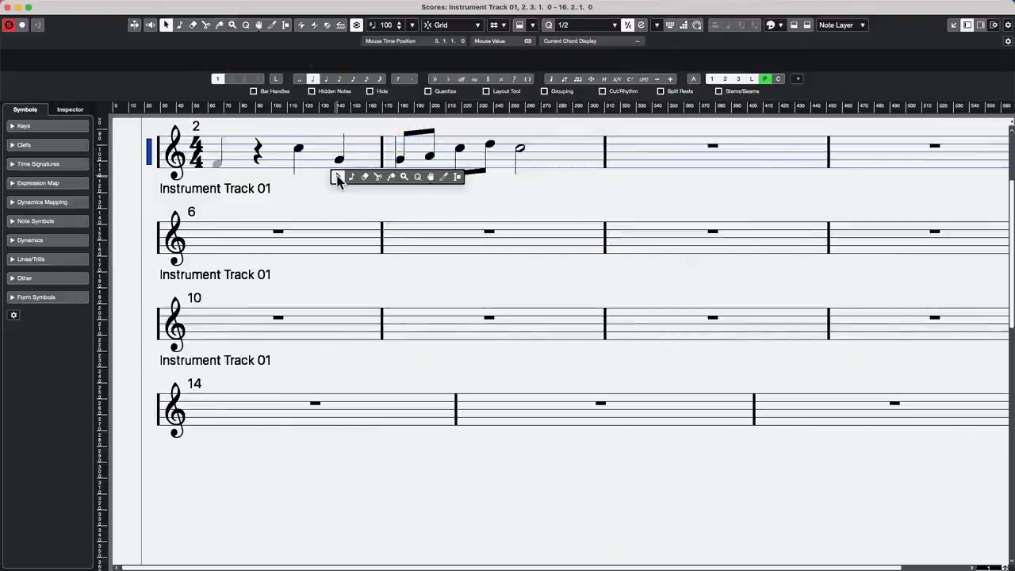
pyautogui.click(364, 176)
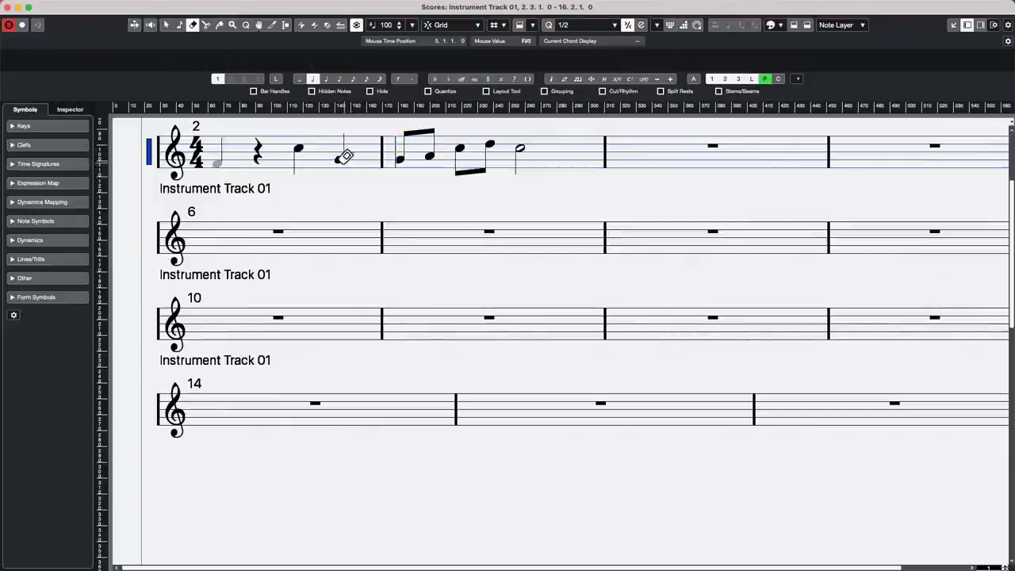
pyautogui.rightClick(345, 168)
pyautogui.click(377, 176)
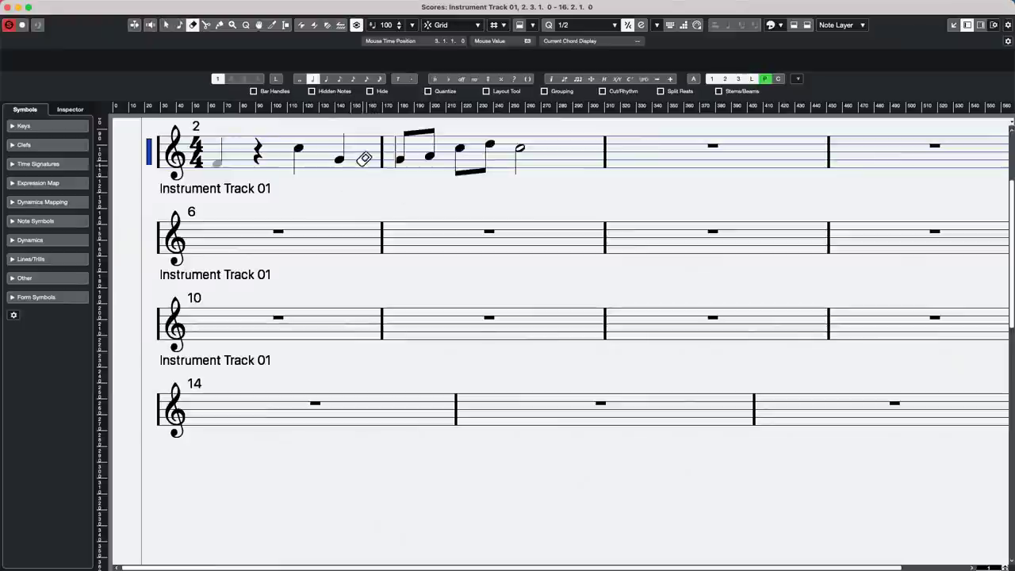
pyautogui.click(340, 154)
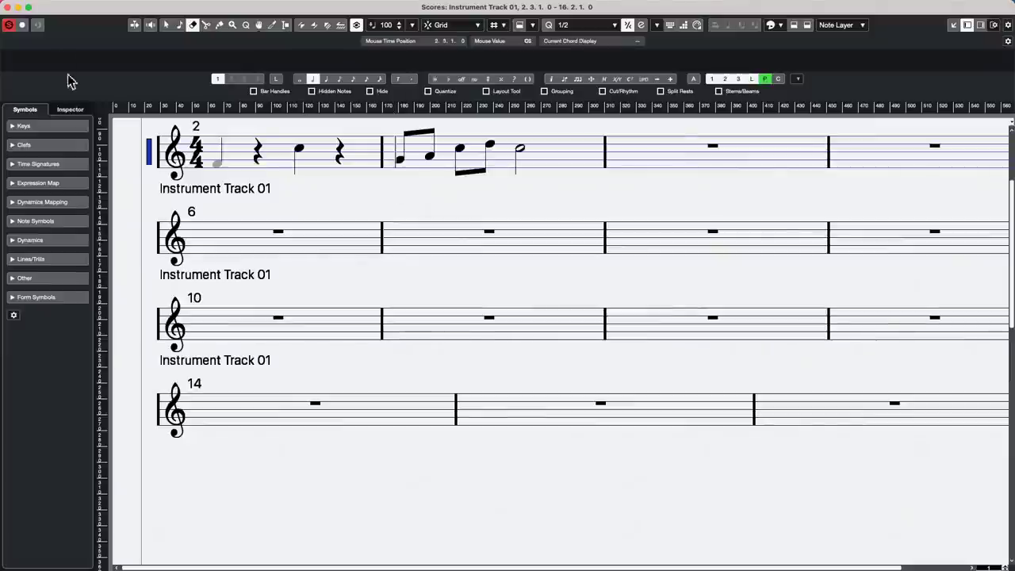
pyautogui.click(9, 7)
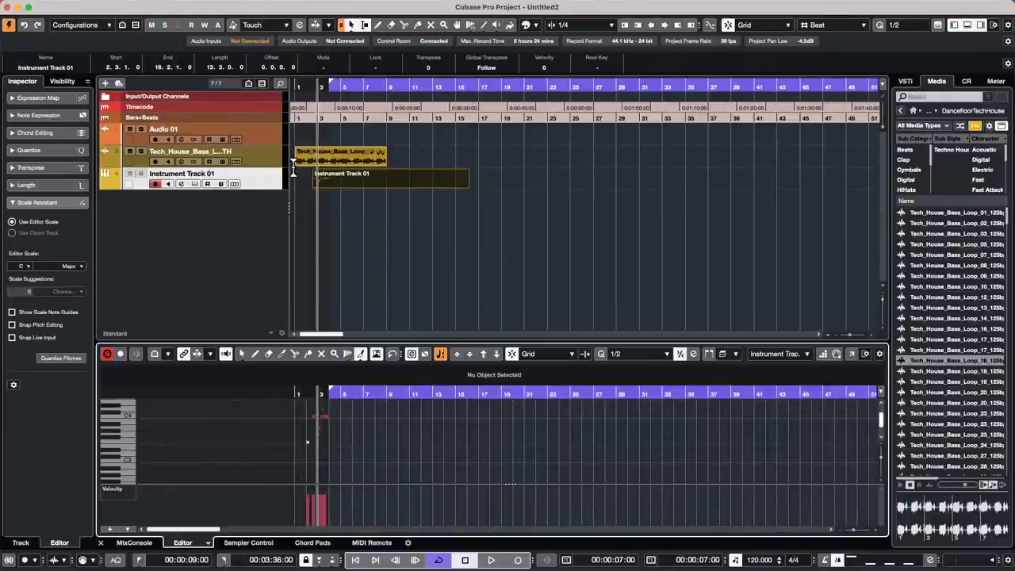
# - Make the Tech House bass loop track taller and give it the Factory drum kit picture
pyautogui.moveTo(265, 166); pyautogui.dragTo(268, 184)
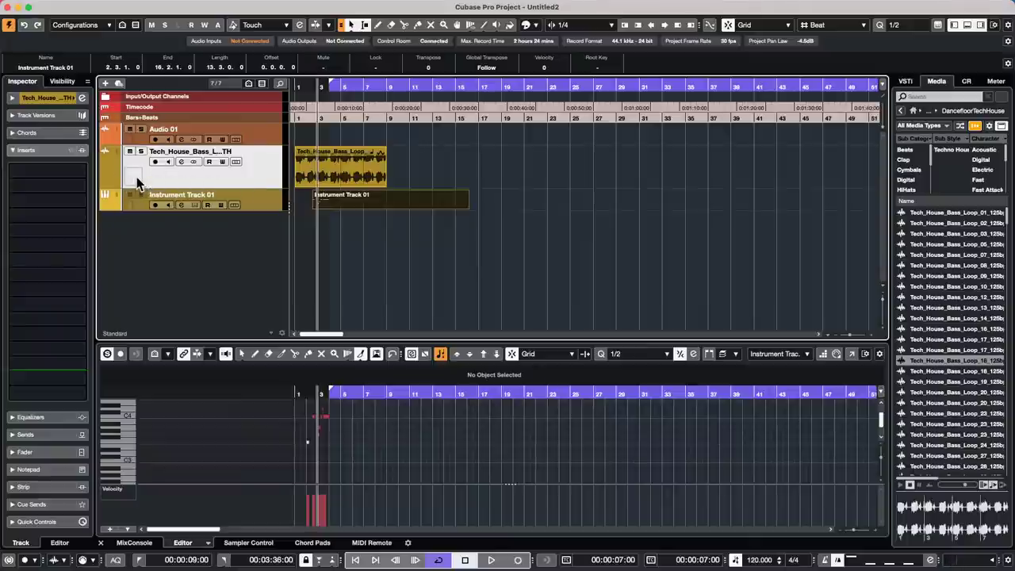
pyautogui.doubleClick(136, 177)
pyautogui.click(503, 198)
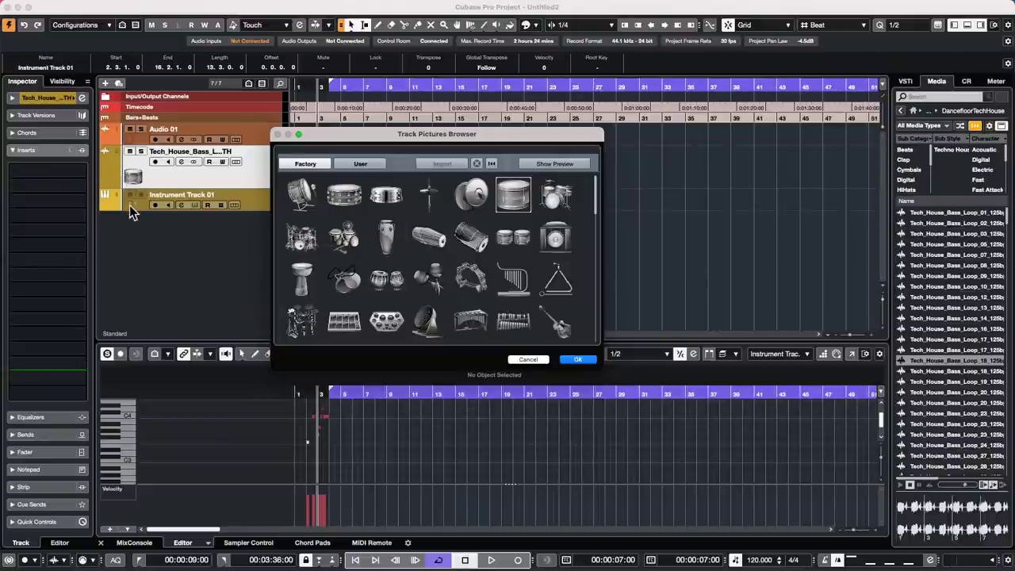
pyautogui.click(302, 237)
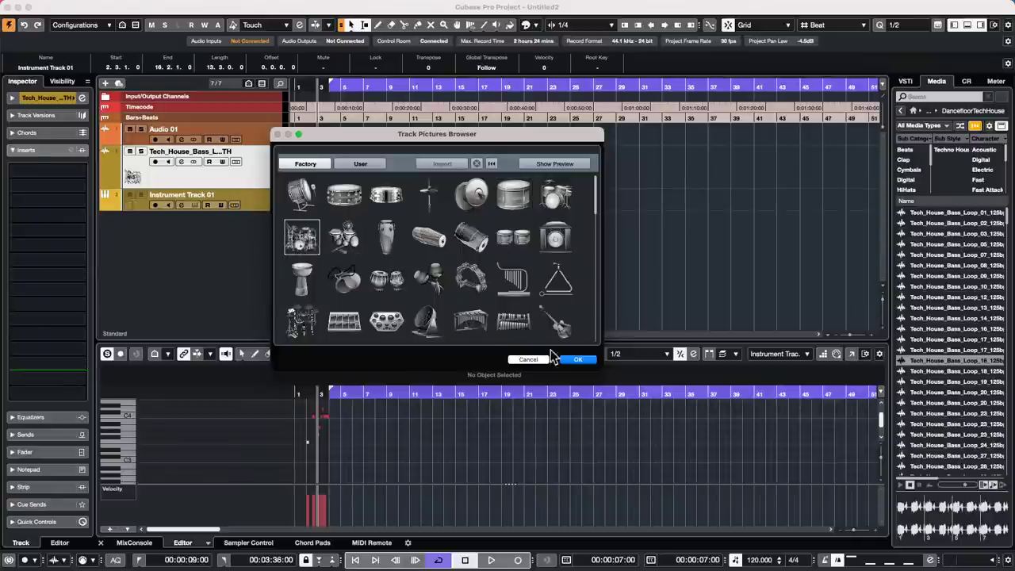
pyautogui.click(576, 359)
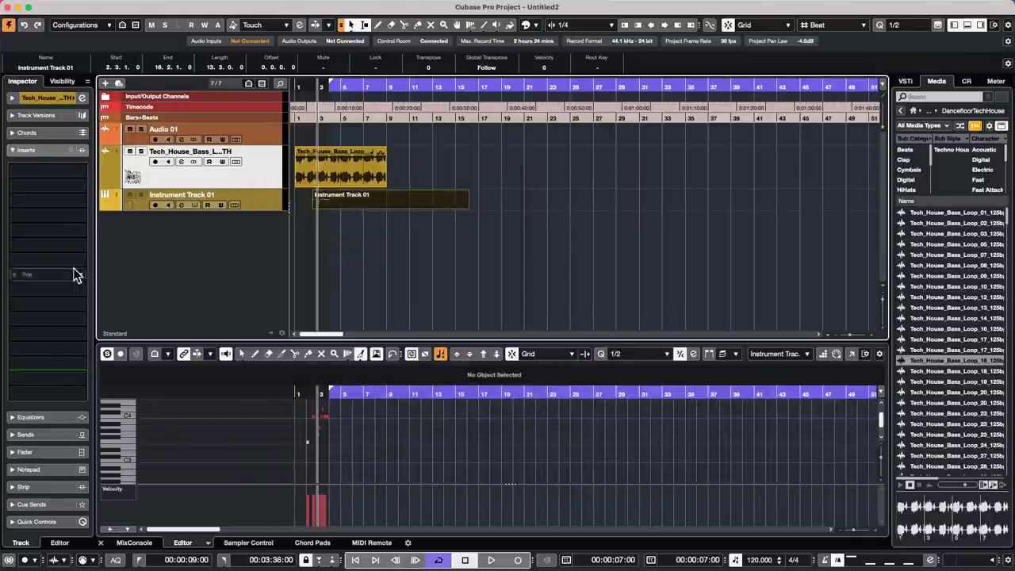
# - Give Instrument Track 01 the User bass guitar picture and enlarge its track height
pyautogui.doubleClick(131, 205)
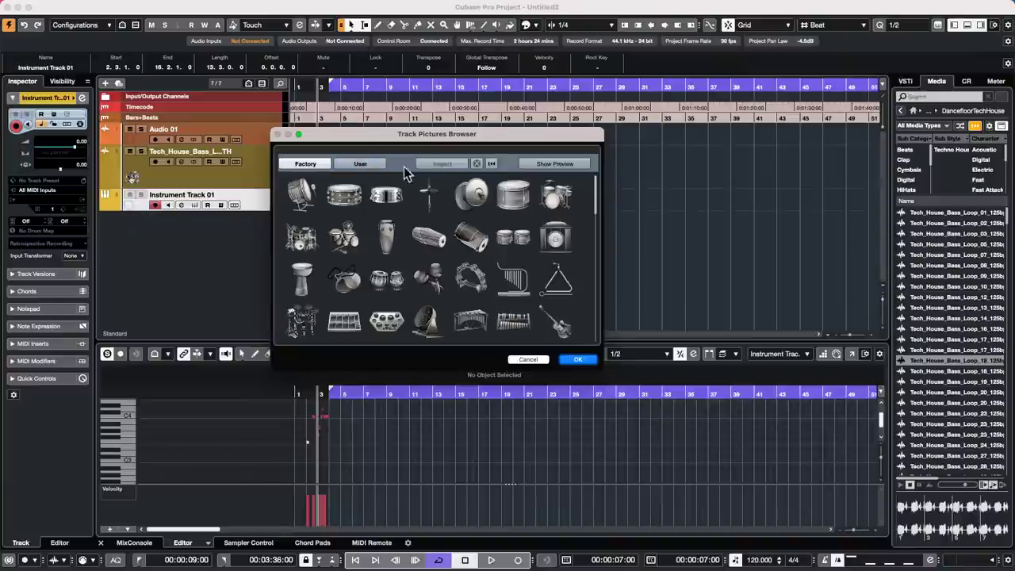
pyautogui.click(367, 165)
pyautogui.click(486, 202)
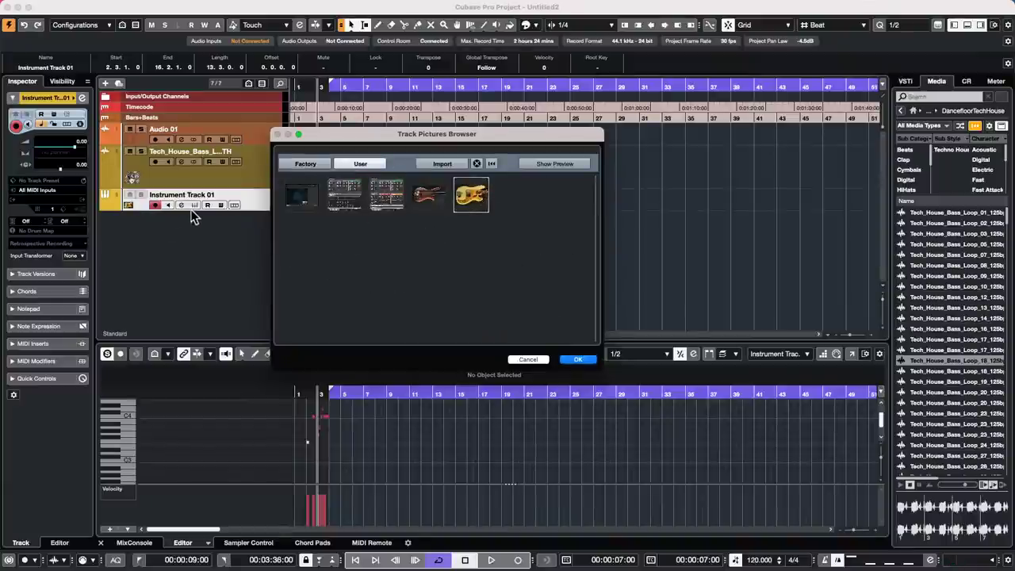
pyautogui.click(578, 359)
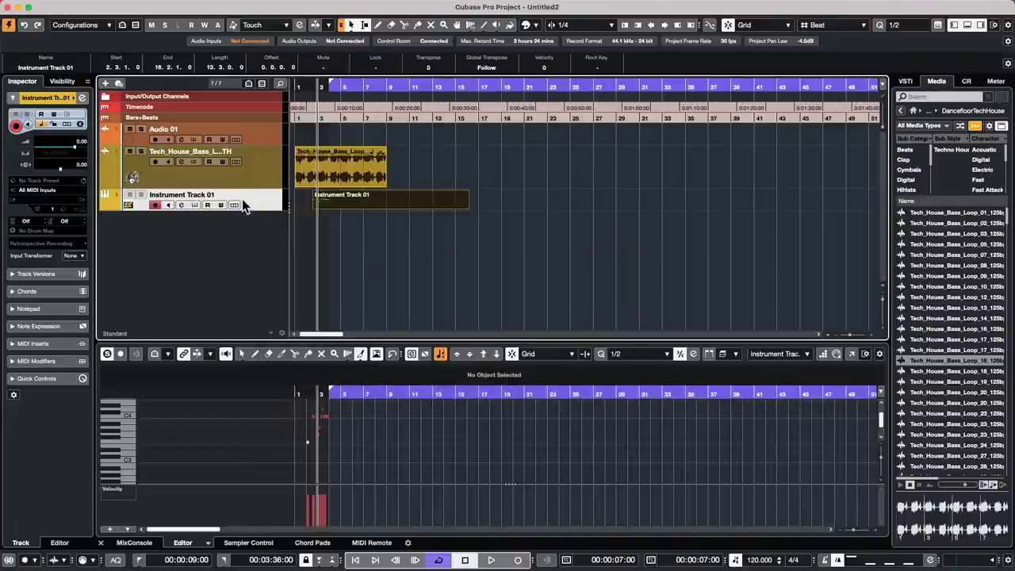
pyautogui.moveTo(257, 210); pyautogui.dragTo(256, 251)
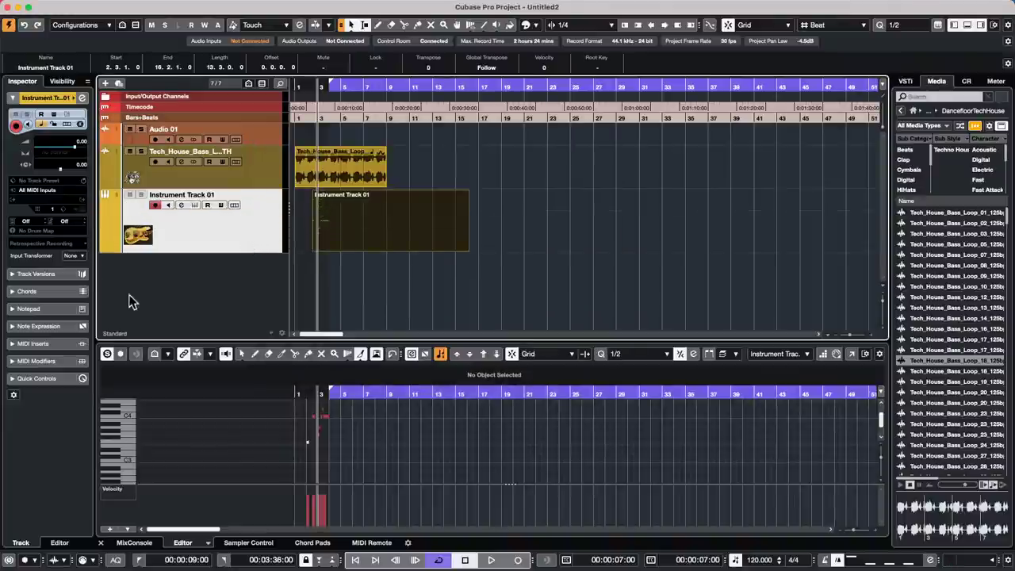
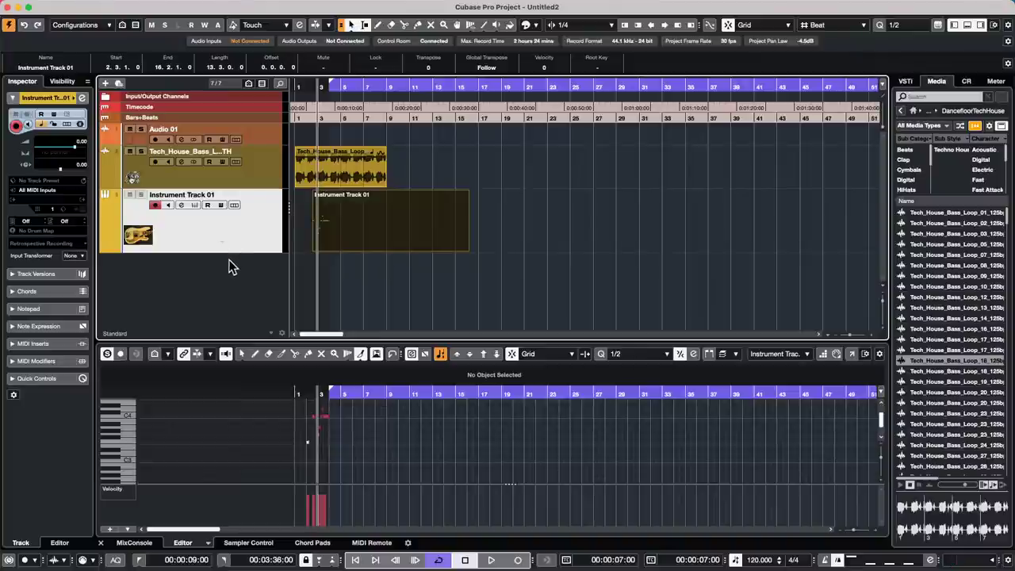
# - Add an instrument track using Groove Agent SE from the Drum category
pyautogui.rightClick(176, 233)
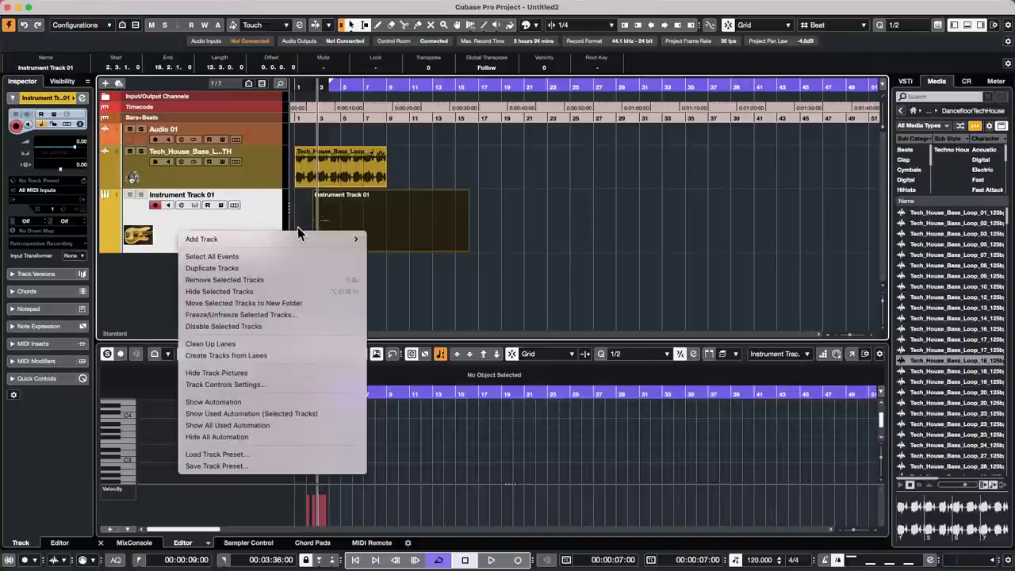
pyautogui.moveTo(292, 235)
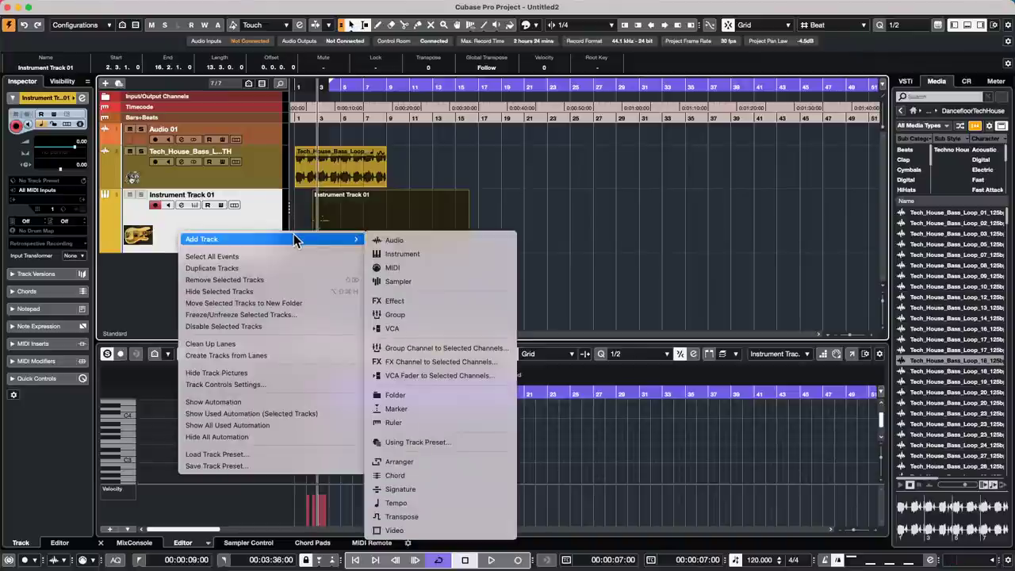
pyautogui.click(452, 254)
pyautogui.click(492, 194)
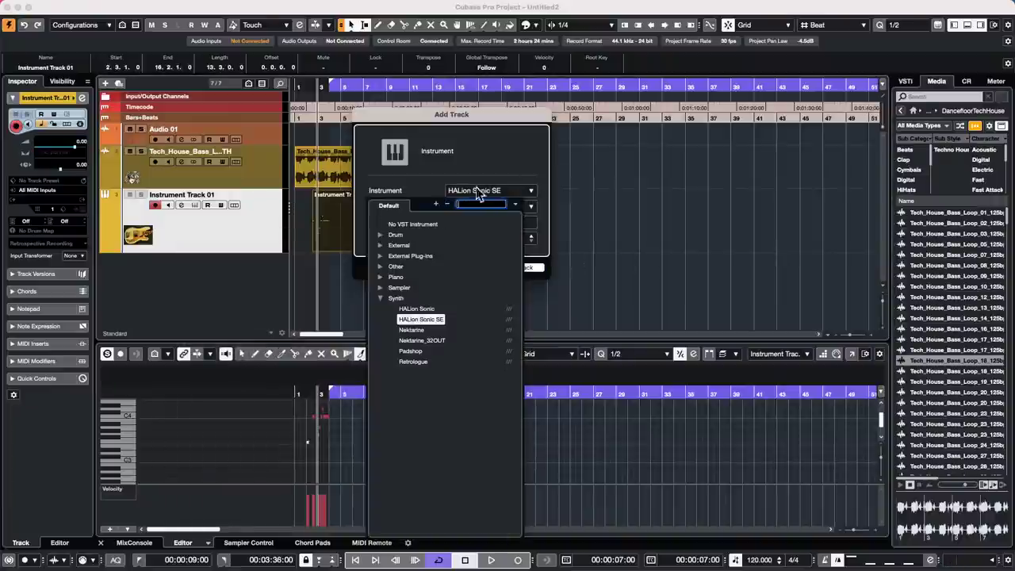
pyautogui.click(380, 236)
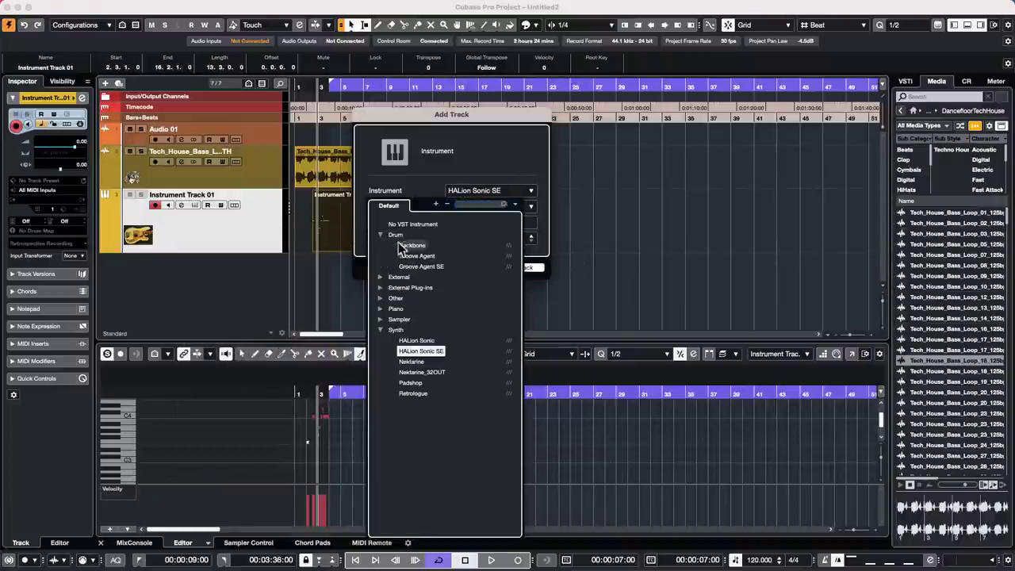
pyautogui.click(422, 267)
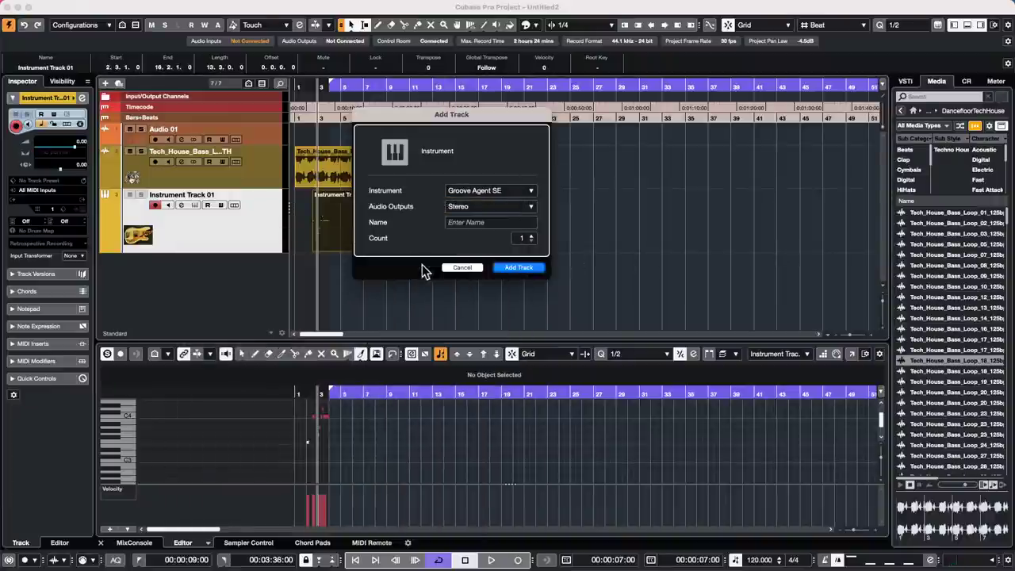
pyautogui.click(520, 269)
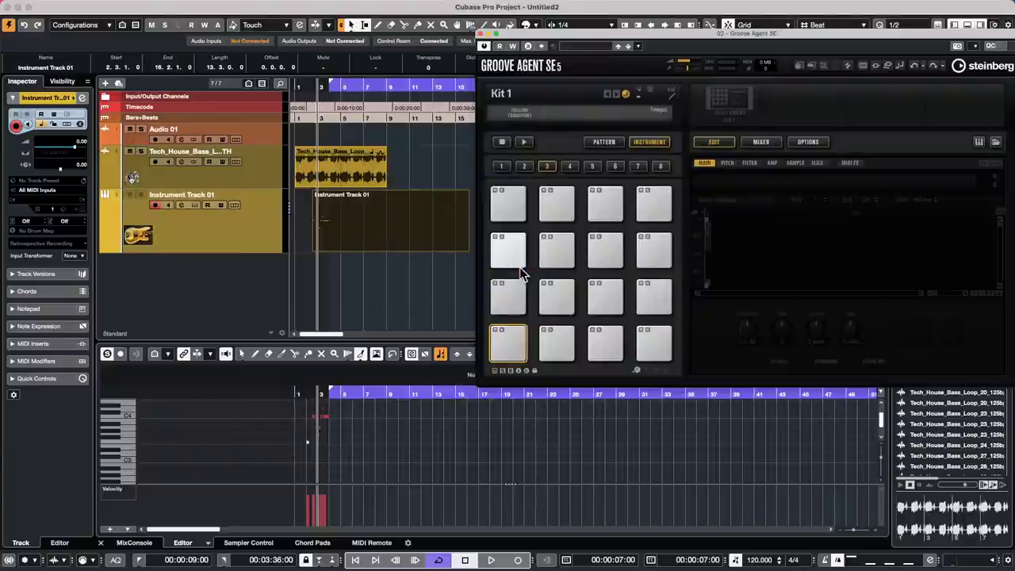
# - Load the Forget The Past kit with patterns into Groove Agent SE and show the pattern pads
pyautogui.click(742, 97)
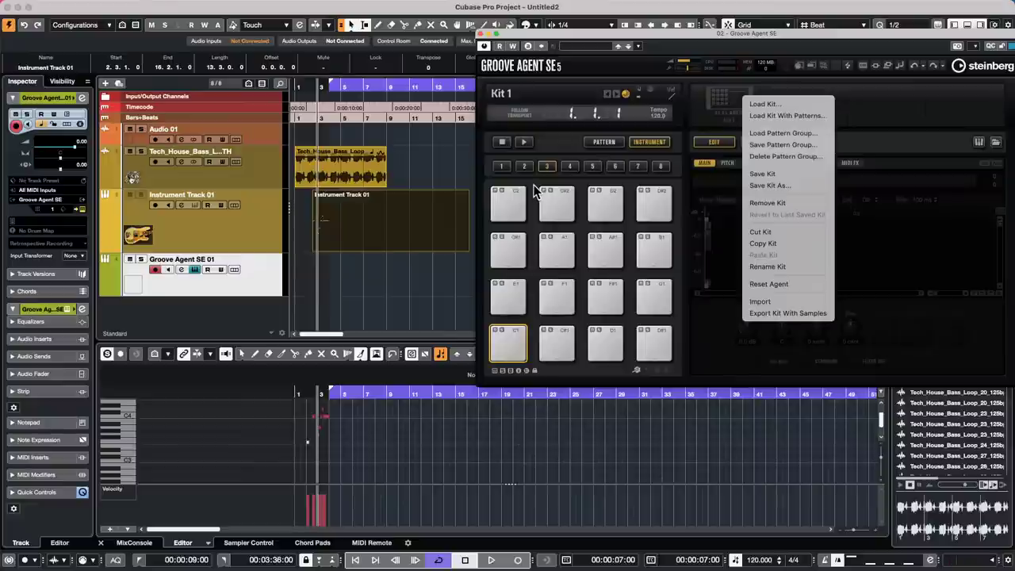
pyautogui.click(668, 32)
pyautogui.moveTo(668, 31); pyautogui.dragTo(485, 28)
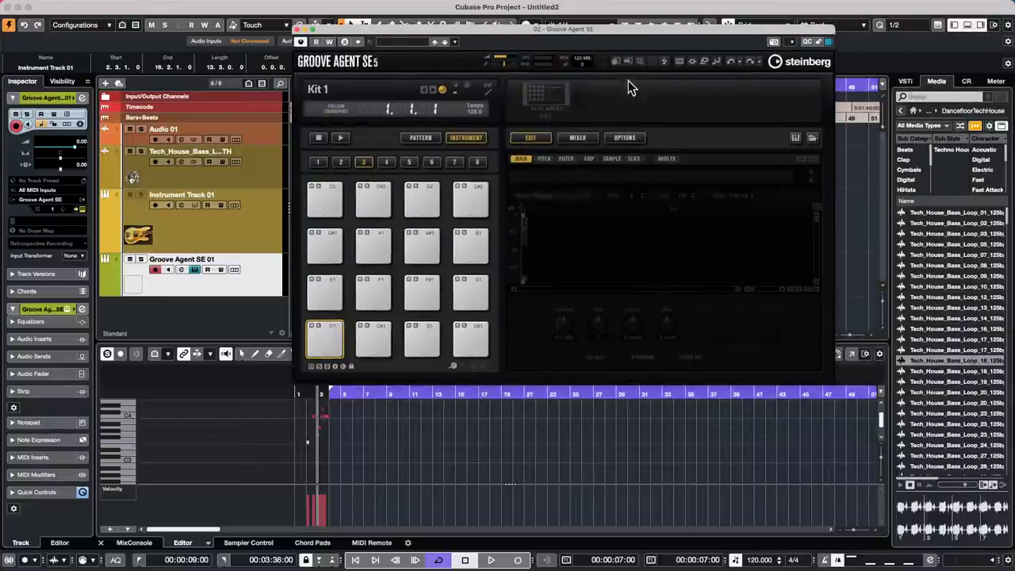
pyautogui.click(546, 84)
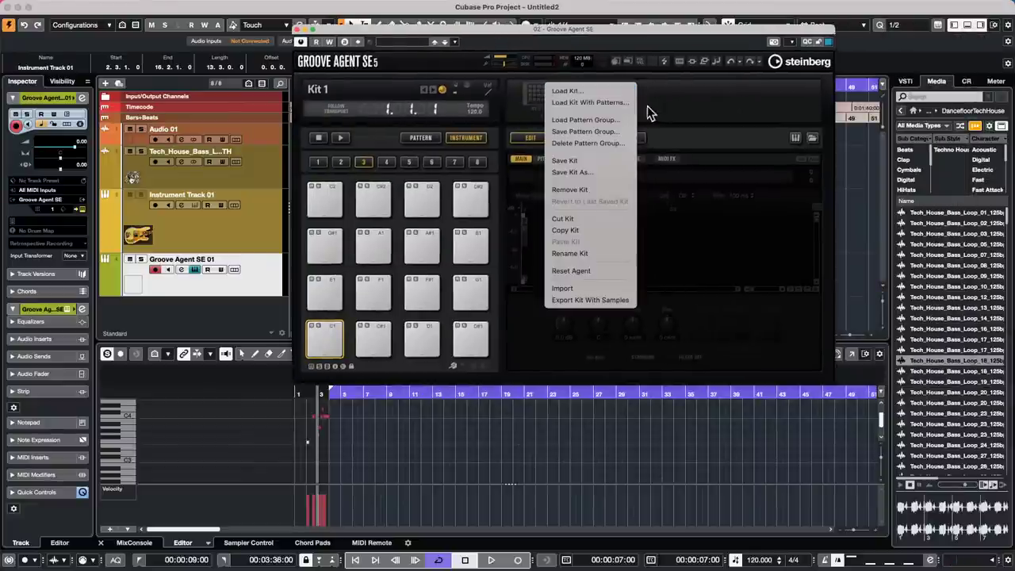
pyautogui.click(607, 102)
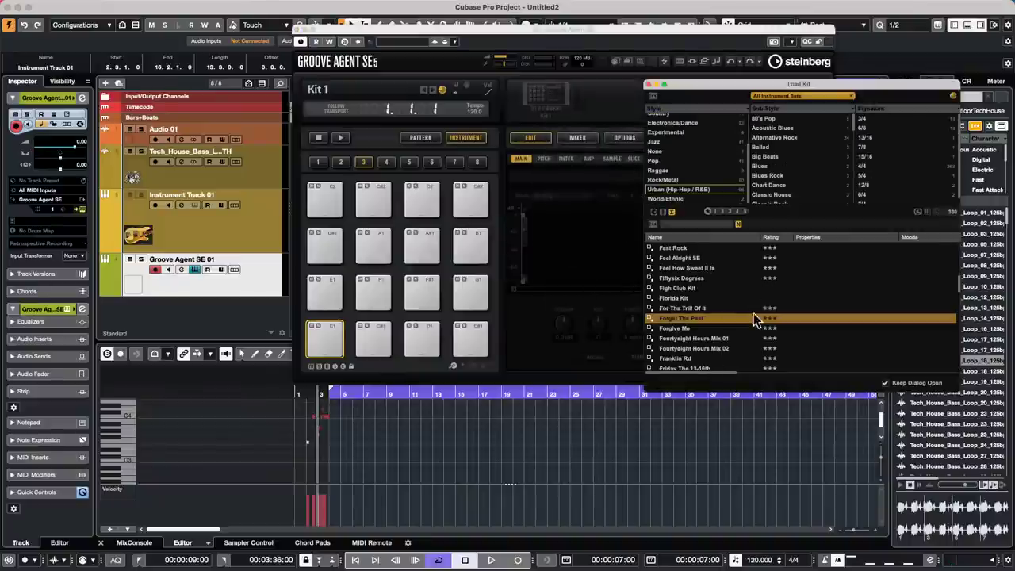
pyautogui.doubleClick(678, 317)
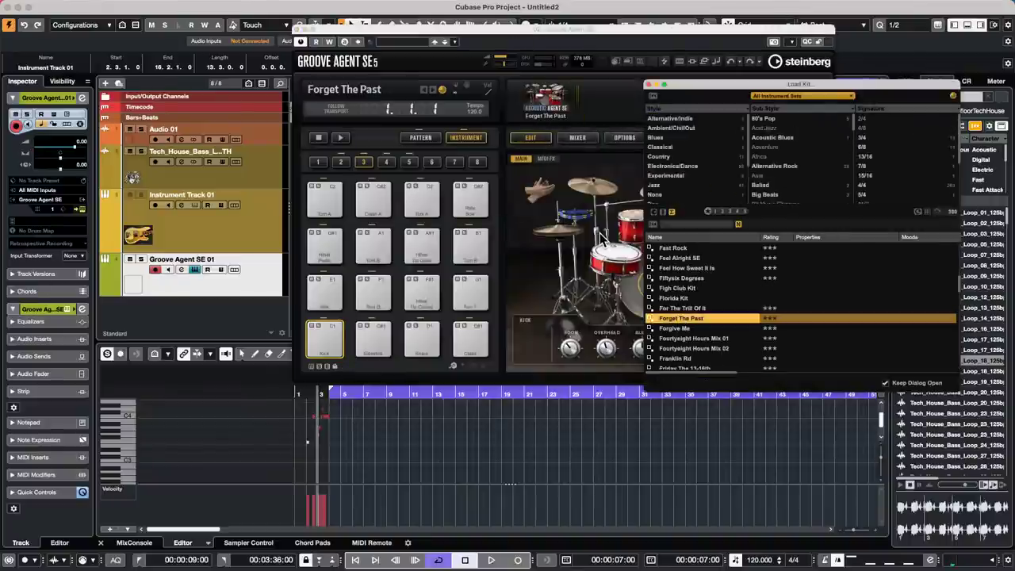
pyautogui.click(501, 156)
pyautogui.click(420, 137)
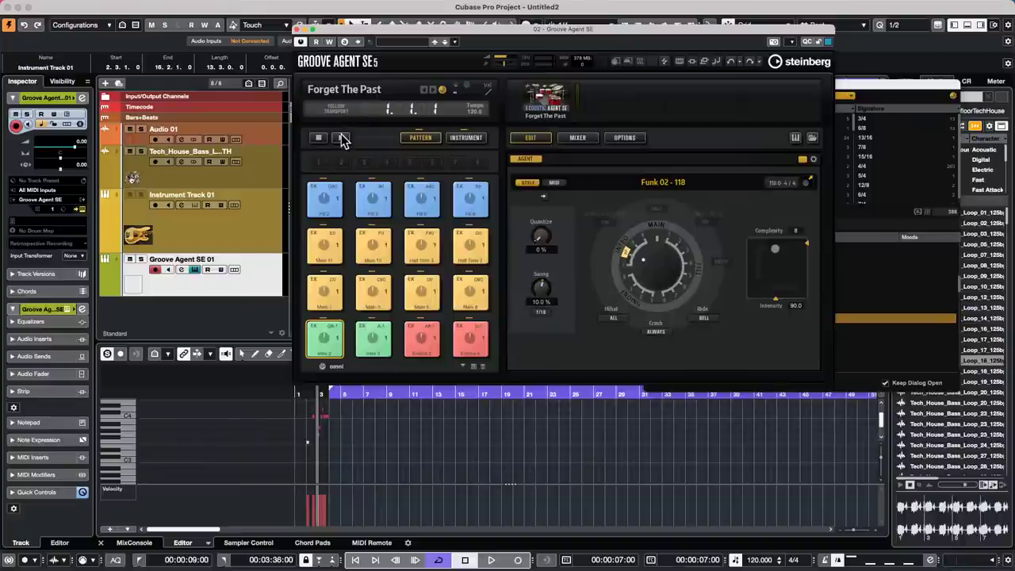
# - Audition the Main 3, Main 5, Half Time 7, Half Time 5 and Main 15 patterns, then show the instrument page
pyautogui.click(340, 137)
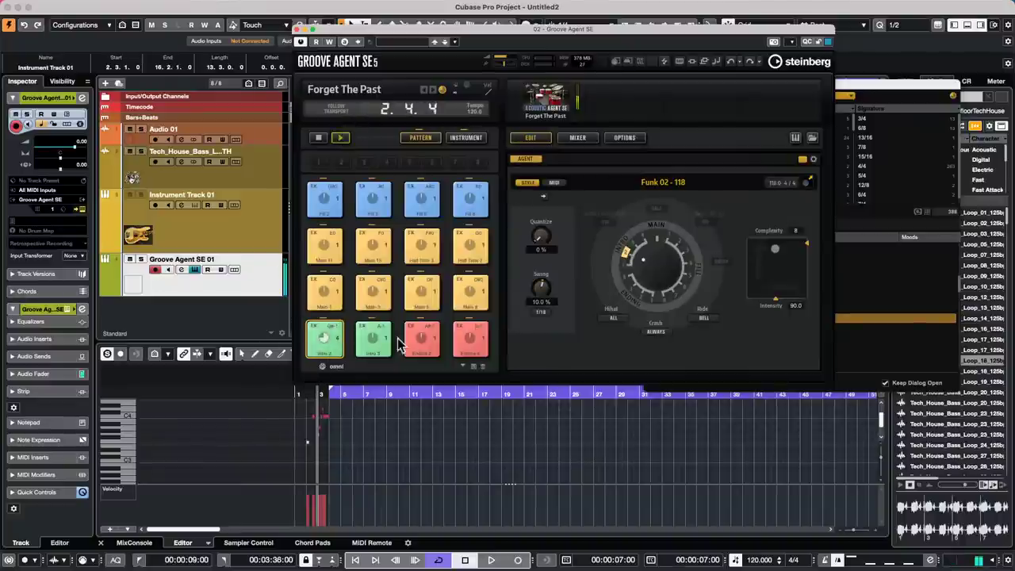
pyautogui.click(373, 290)
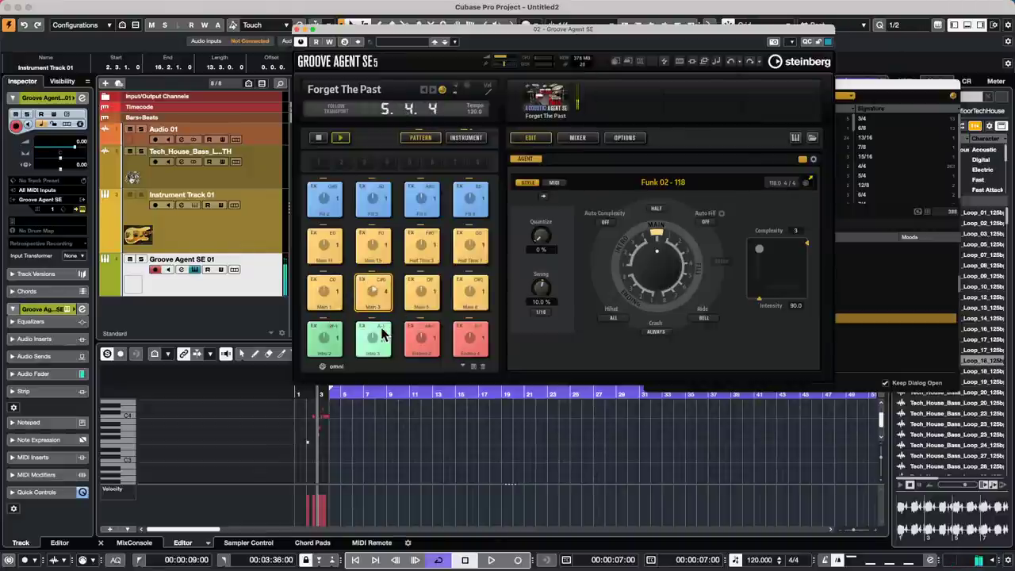
pyautogui.click(416, 292)
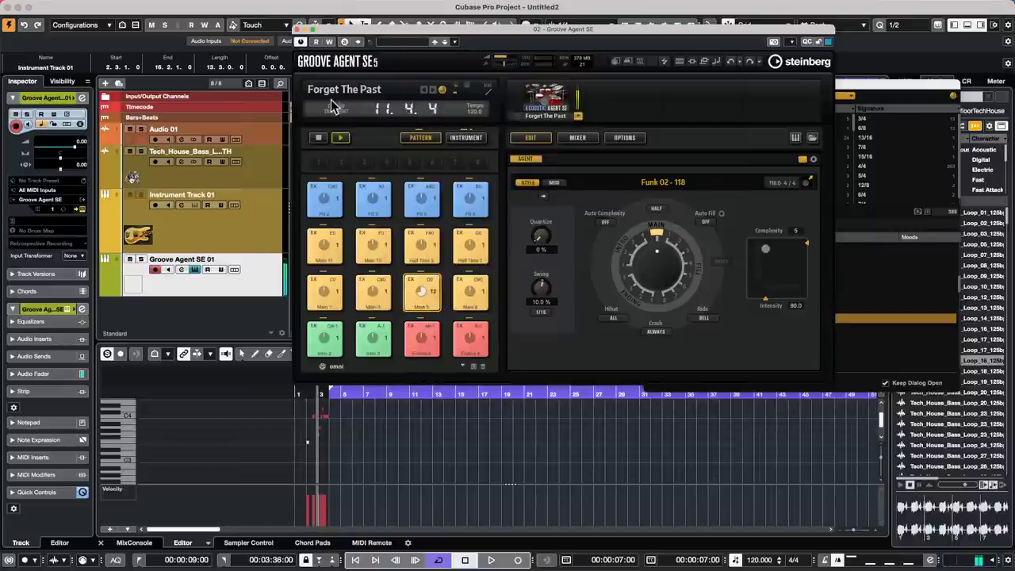
pyautogui.click(317, 139)
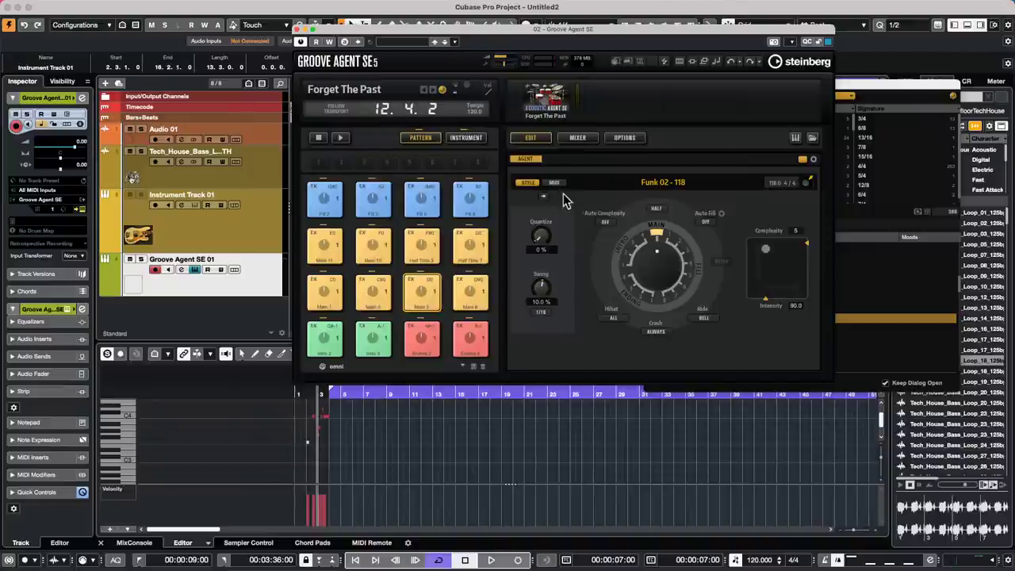
pyautogui.click(469, 245)
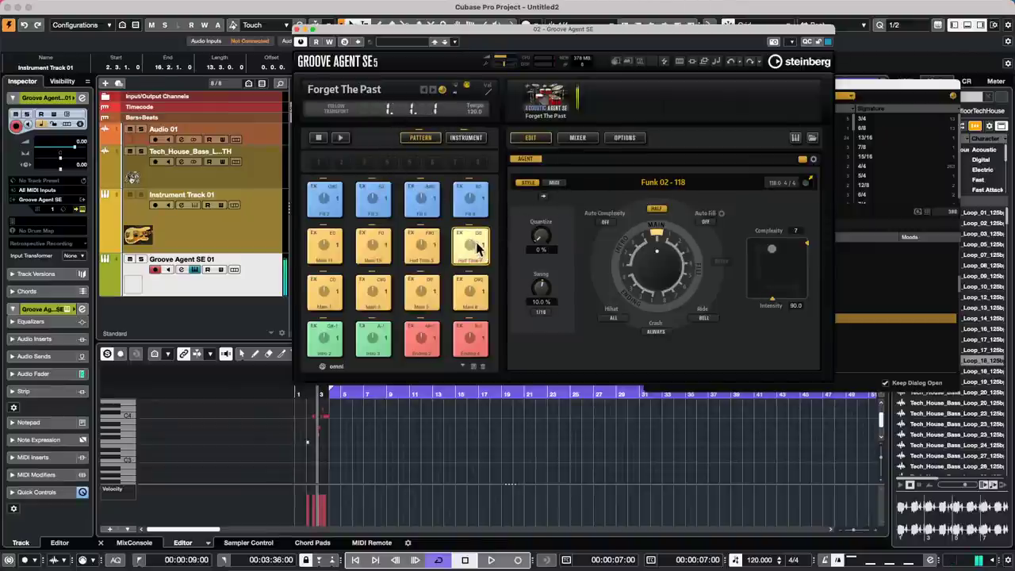
pyautogui.click(340, 138)
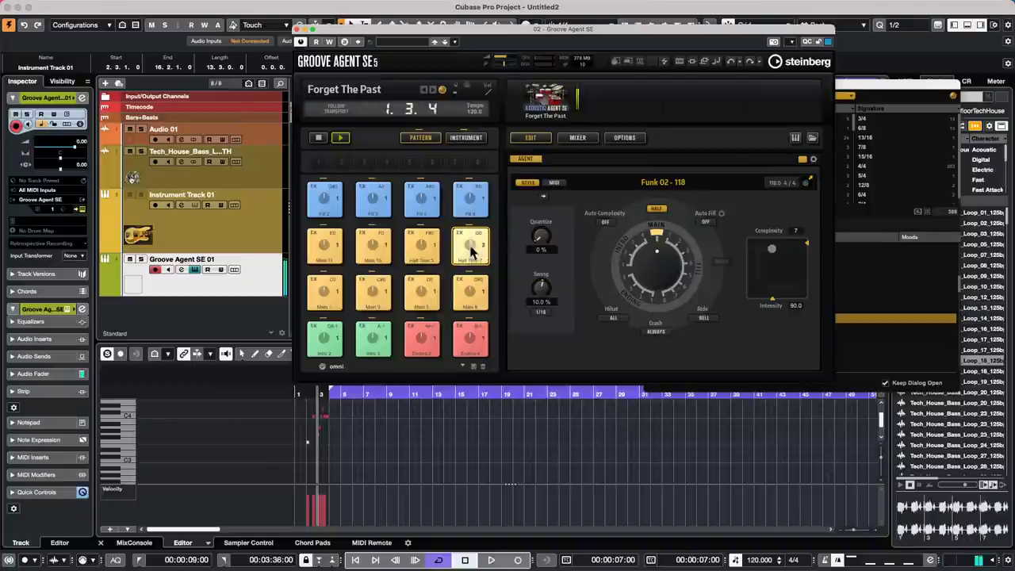
pyautogui.click(422, 253)
pyautogui.click(372, 247)
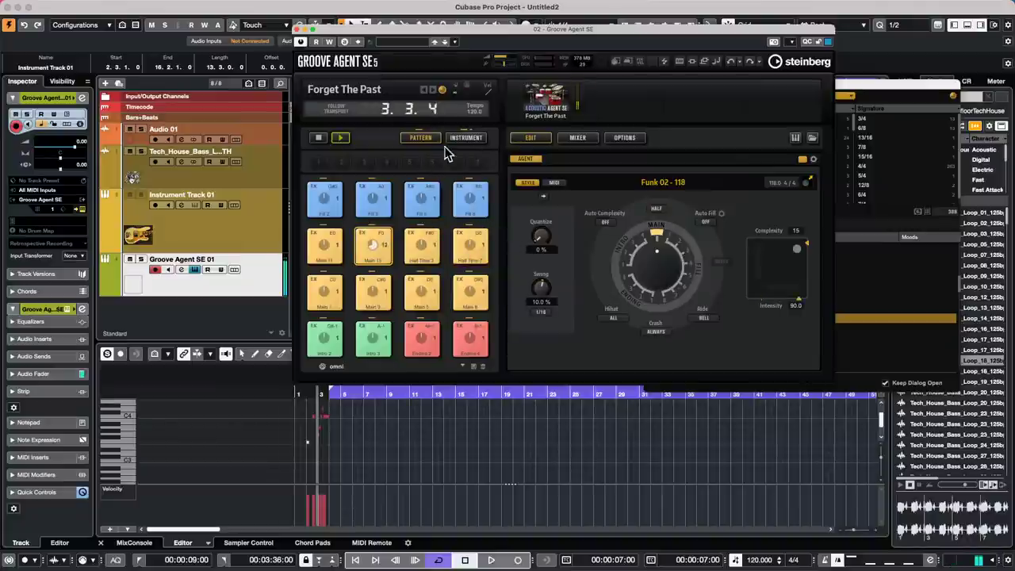
pyautogui.click(466, 137)
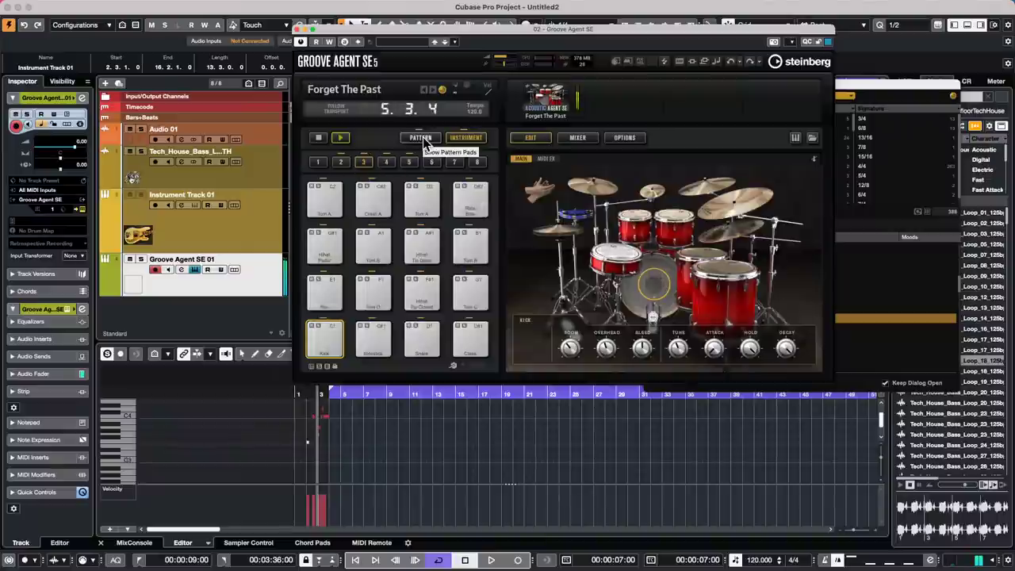
# - Switch between Groove Agent's pattern pads and instrument page, ending on the pattern pads
pyautogui.click(421, 139)
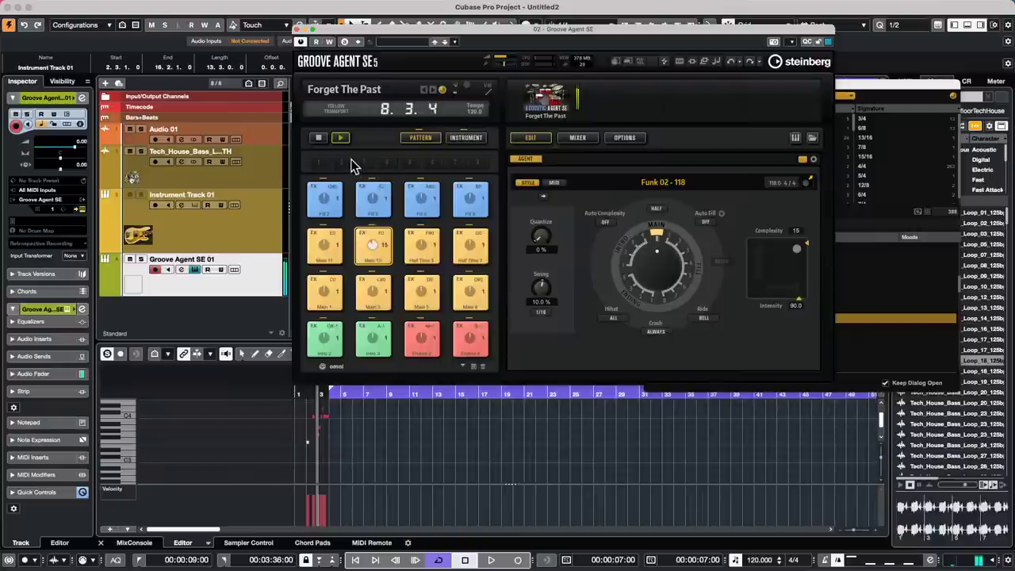
pyautogui.click(465, 139)
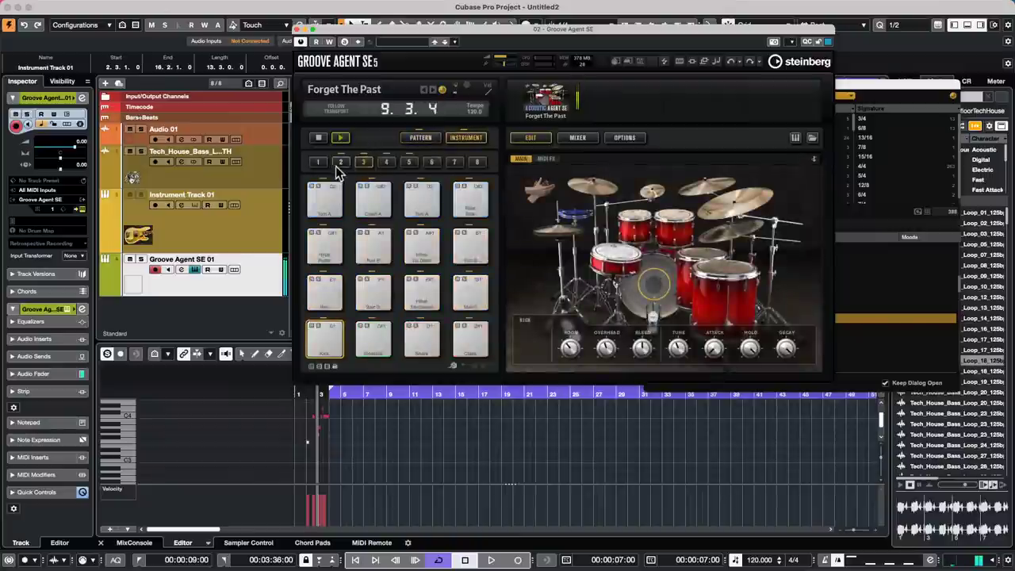
pyautogui.click(421, 138)
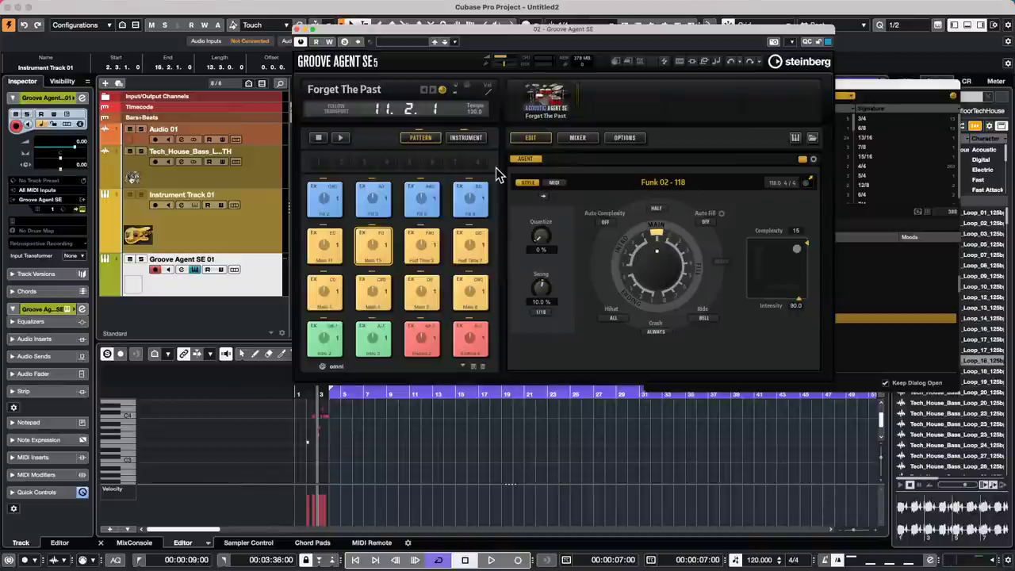
# - Close Groove Agent SE, draw notes into the Instrument Track 01 part, and open a separate Key Editor
pyautogui.click(297, 30)
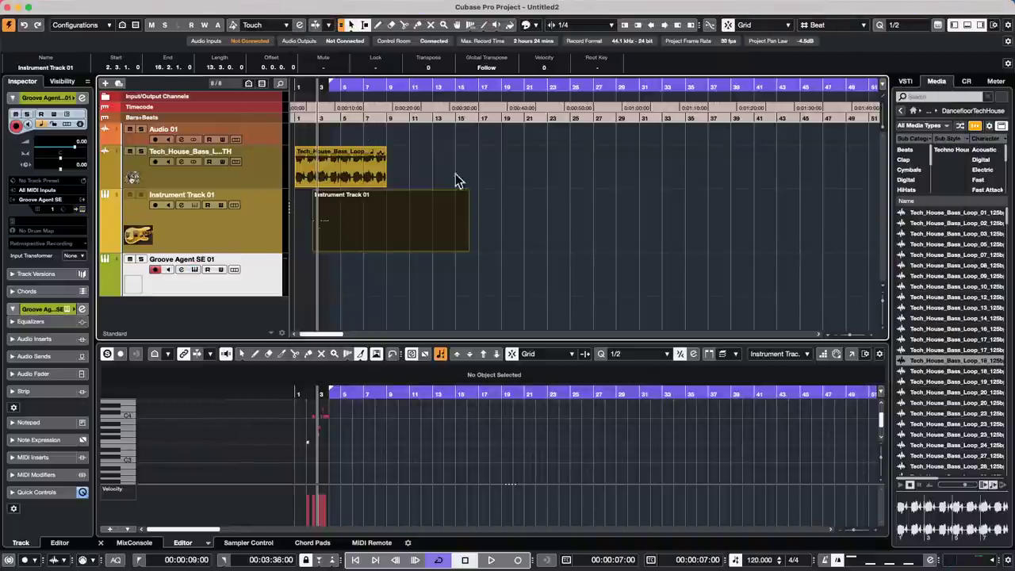
pyautogui.click(357, 173)
pyautogui.click(396, 237)
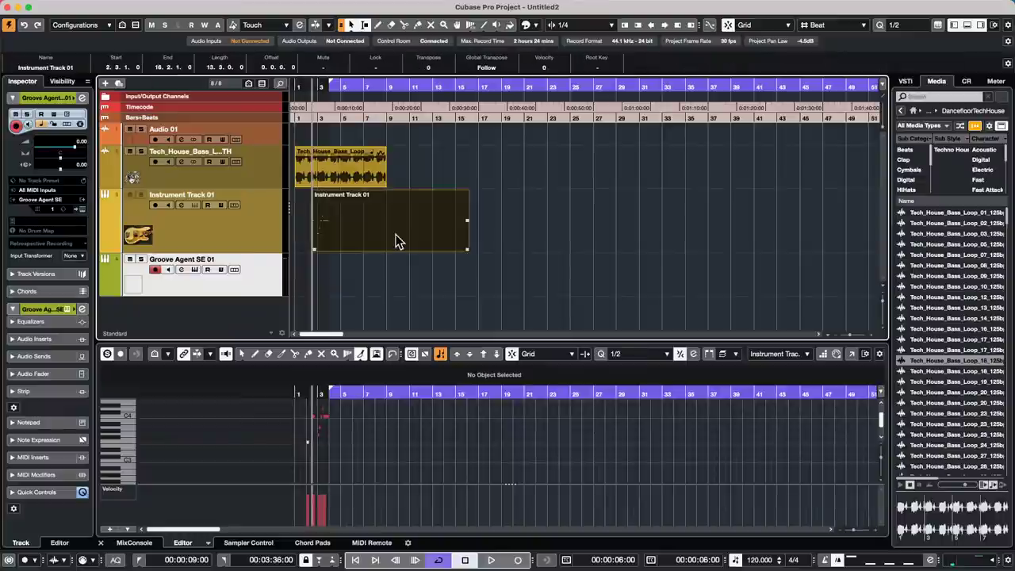
pyautogui.moveTo(353, 446)
pyautogui.mouseDown()
pyautogui.moveTo(414, 445)
pyautogui.moveTo(376, 446)
pyautogui.moveTo(441, 462)
pyautogui.mouseUp()
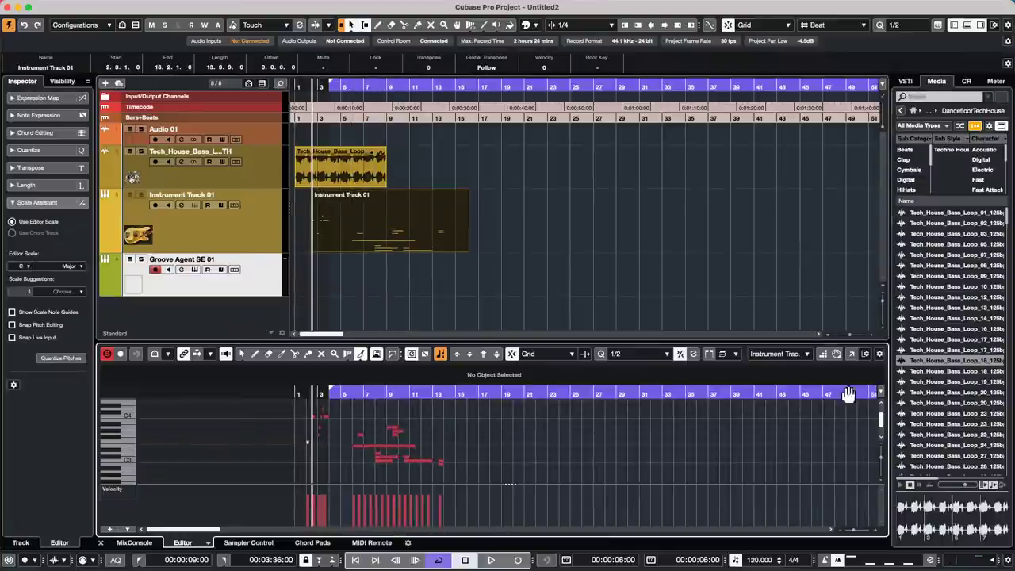
pyautogui.click(851, 354)
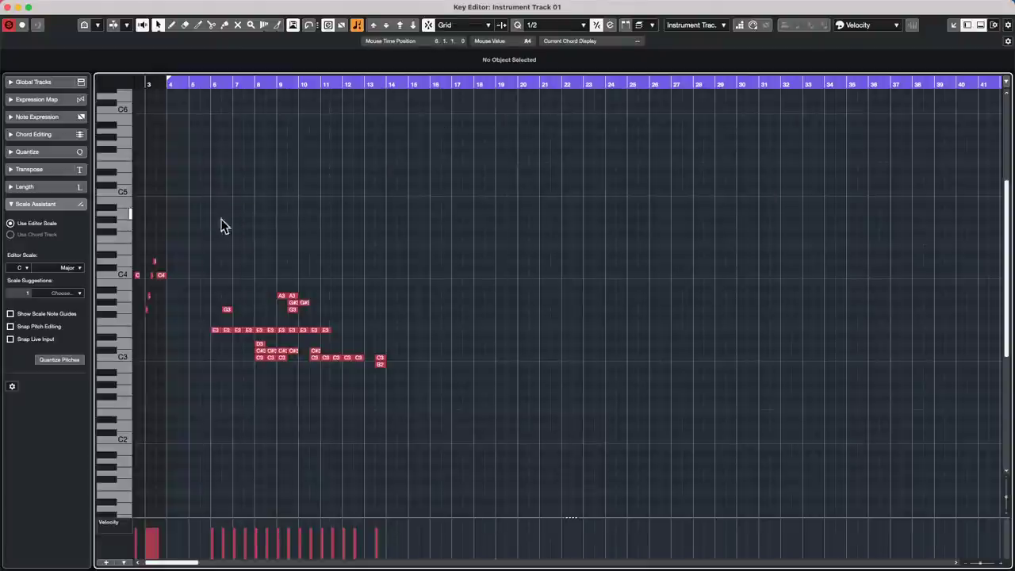
# - Select the E3, C3 and D3 notes and transpose them by octaves and semitones into the D3–B3 range
pyautogui.moveTo(180, 266); pyautogui.dragTo(458, 404)
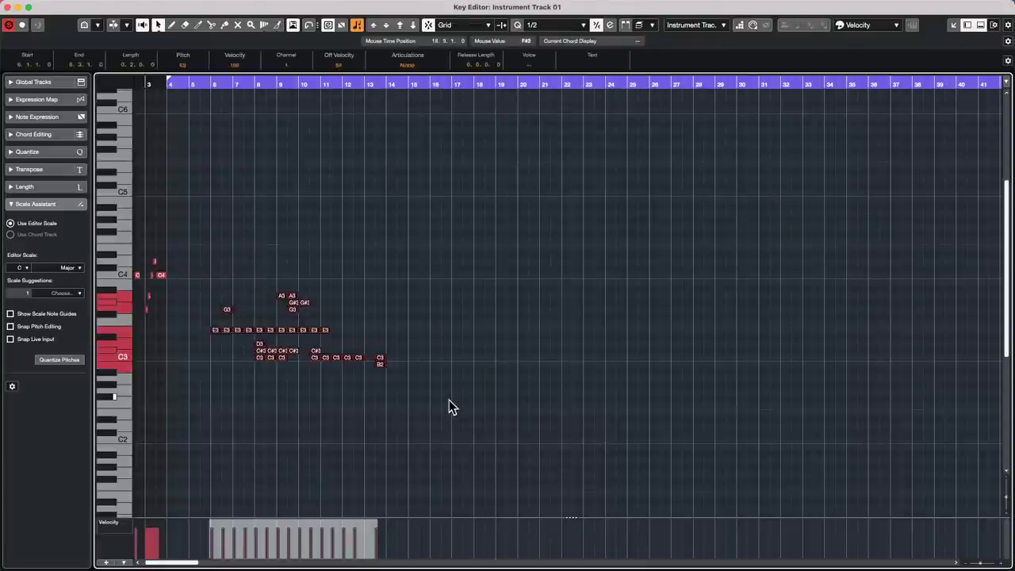
pyautogui.hotkey('shift', 'Up')
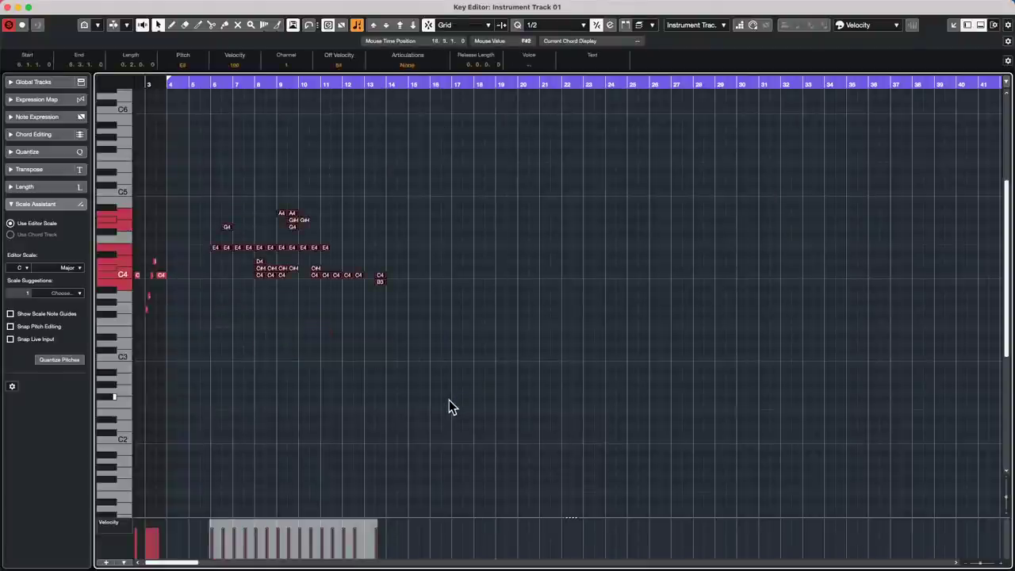
pyautogui.hotkey('shift', 'Up')
pyautogui.hotkey('shift', 'Down')
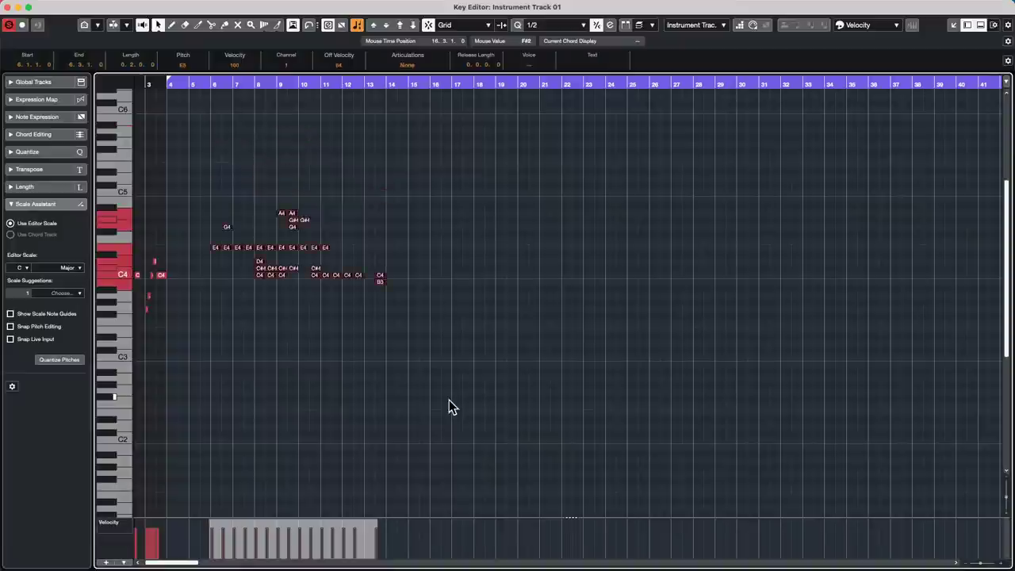
pyautogui.hotkey('shift', 'Down')
pyautogui.hotkey('shift', 'Down')
pyautogui.hotkey('shift', 'Up')
pyautogui.hotkey('shift', 'Up')
pyautogui.hotkey('shift', 'Up')
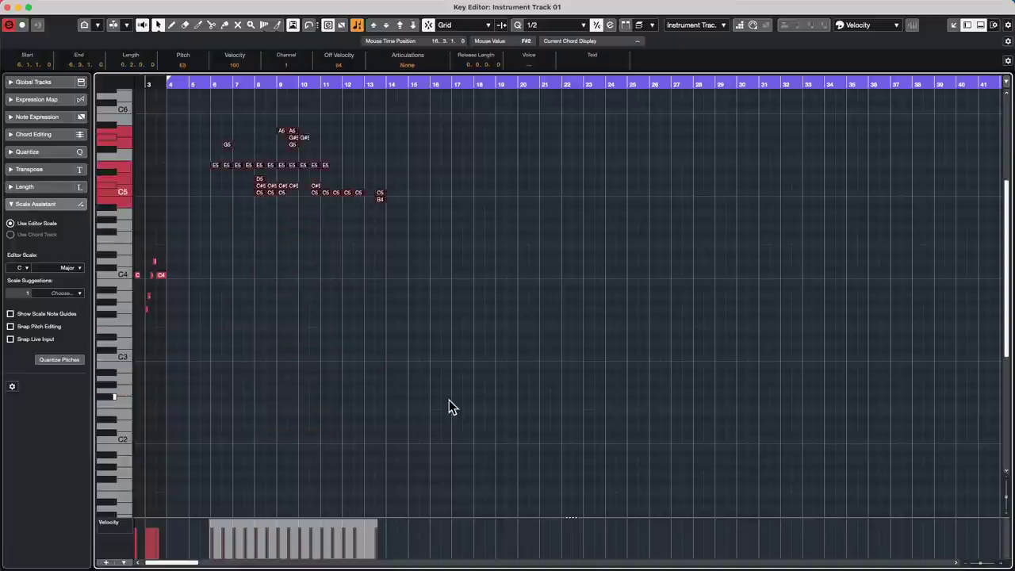
pyautogui.hotkey('shift', 'Down')
pyautogui.hotkey('shift', 'Down')
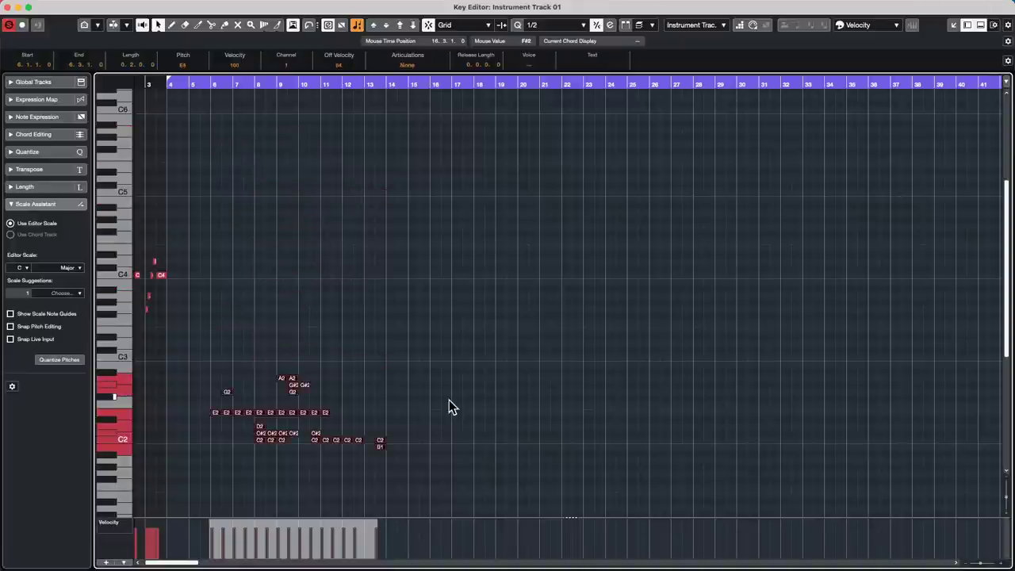
pyautogui.hotkey('shift', 'Up')
pyautogui.hotkey('shift', 'Up')
pyautogui.press('Down')
pyautogui.press('Down')
pyautogui.press('Down')
pyautogui.press('Down')
pyautogui.press('Down')
pyautogui.press('Down')
pyautogui.press('Down')
pyautogui.press('Down')
pyautogui.press('Down')
pyautogui.press('Down')
pyautogui.press('Down')
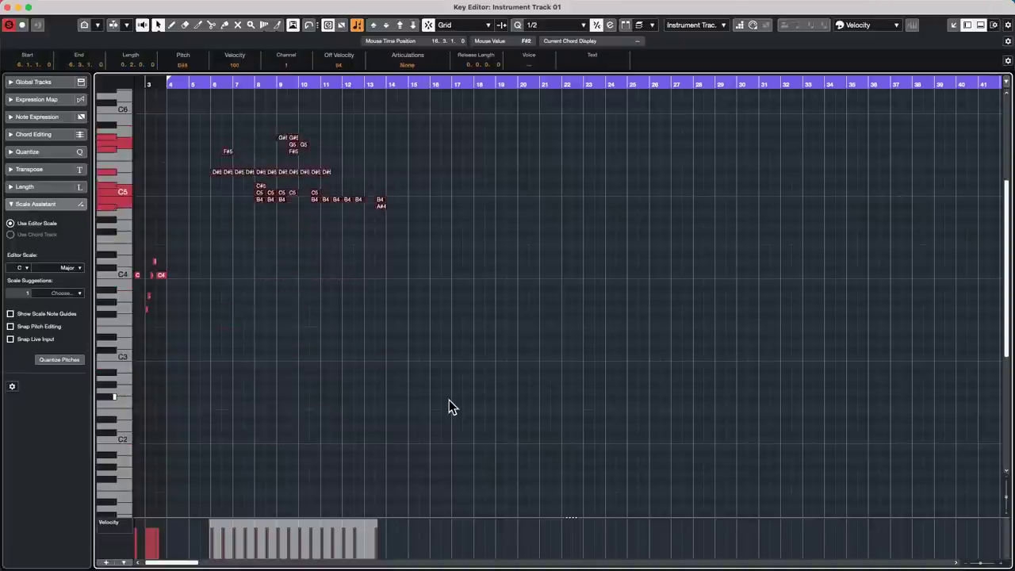
pyautogui.press('Down')
pyautogui.press('Down')
pyautogui.press('Down')
pyautogui.press('Down')
pyautogui.press('Down')
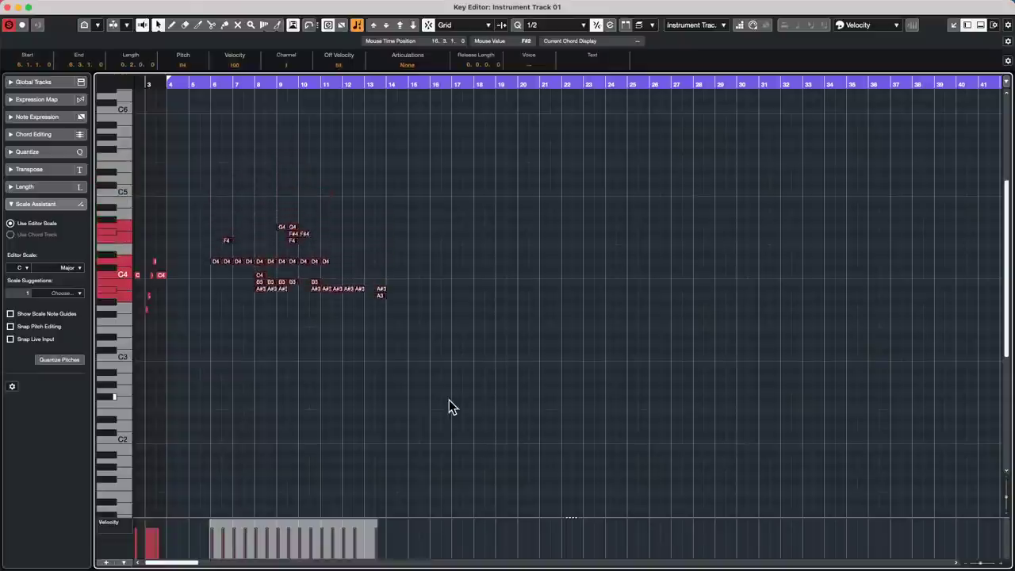
pyautogui.press('Up')
pyautogui.press('Up')
pyautogui.press('Up')
pyautogui.press('Up')
pyautogui.press('Up')
pyautogui.press('Up')
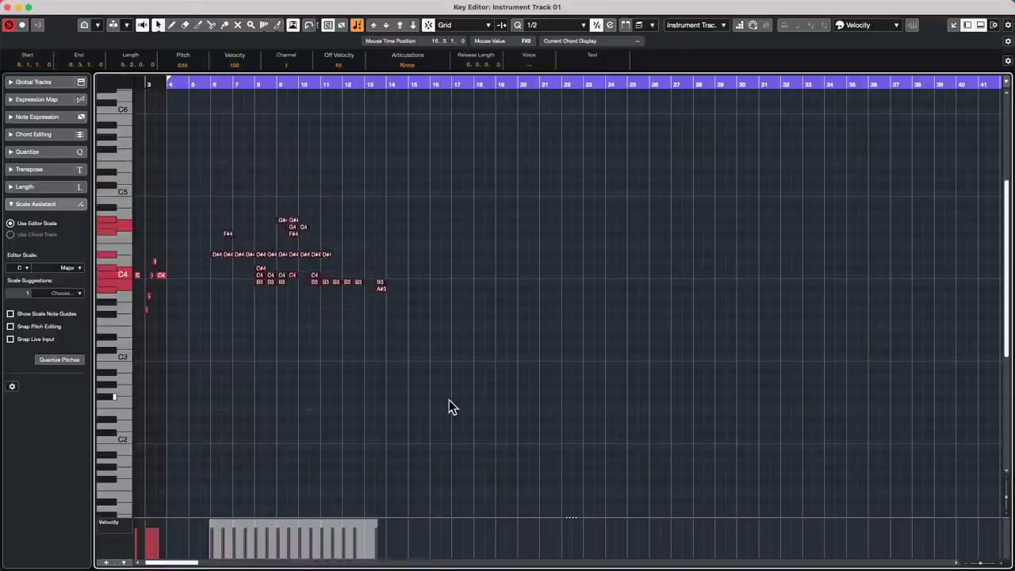
pyautogui.hotkey('shift', 'Up')
pyautogui.hotkey('shift', 'Down')
pyautogui.hotkey('shift', 'Down')
pyautogui.hotkey('shift', 'Down')
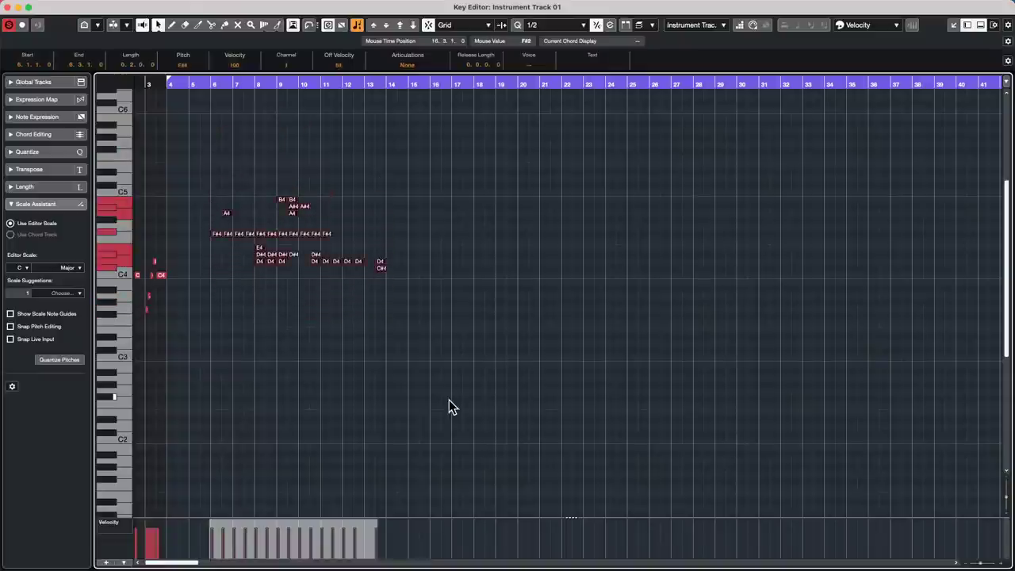
pyautogui.hotkey('shift', 'Up')
pyautogui.hotkey('shift', 'Up')
pyautogui.hotkey('shift', 'Up')
pyautogui.hotkey('shift', 'Down')
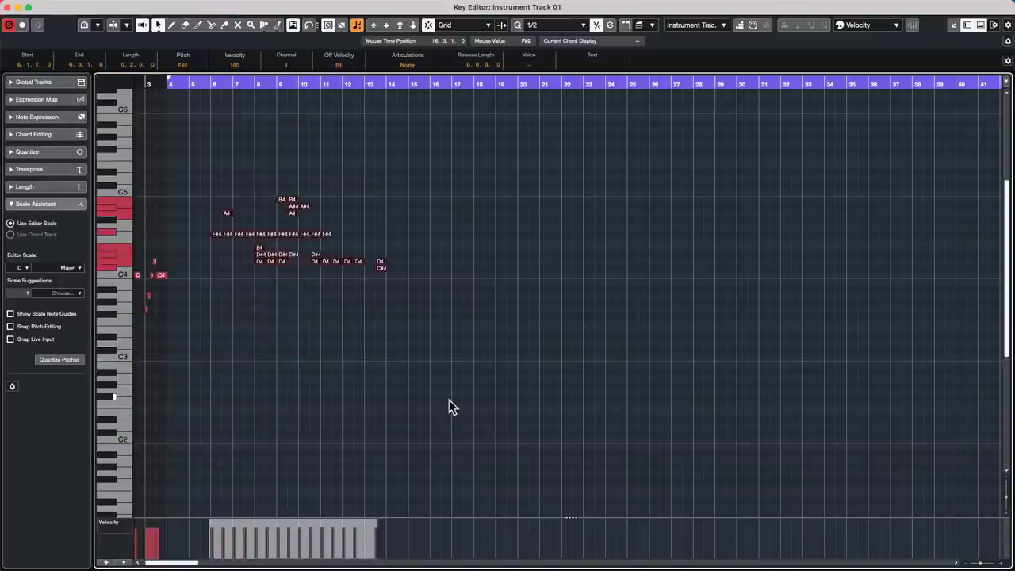
pyautogui.hotkey('shift', 'Down')
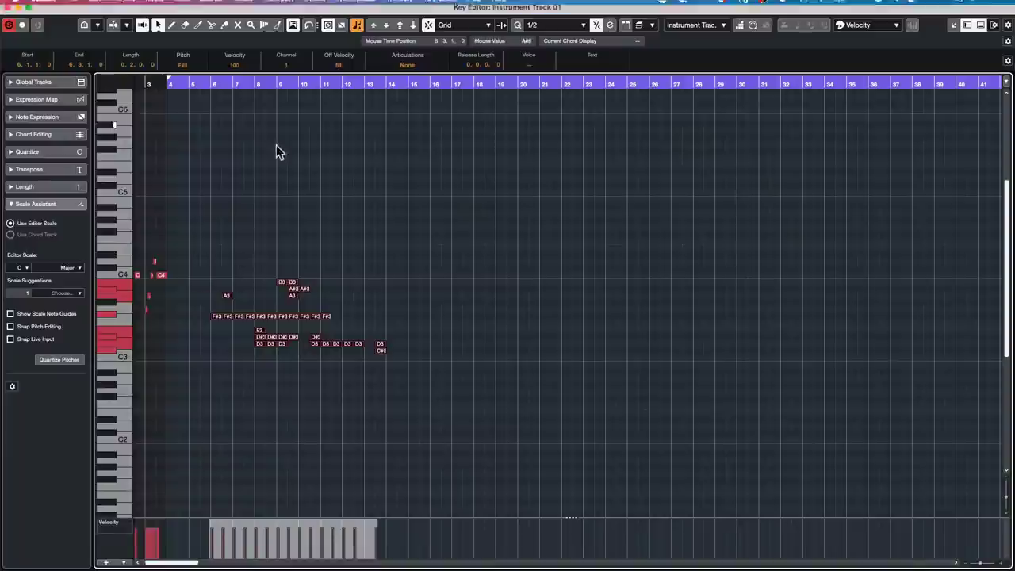
# - Close the separate Key Editor window and bring up the main menu bar
pyautogui.click(9, 7)
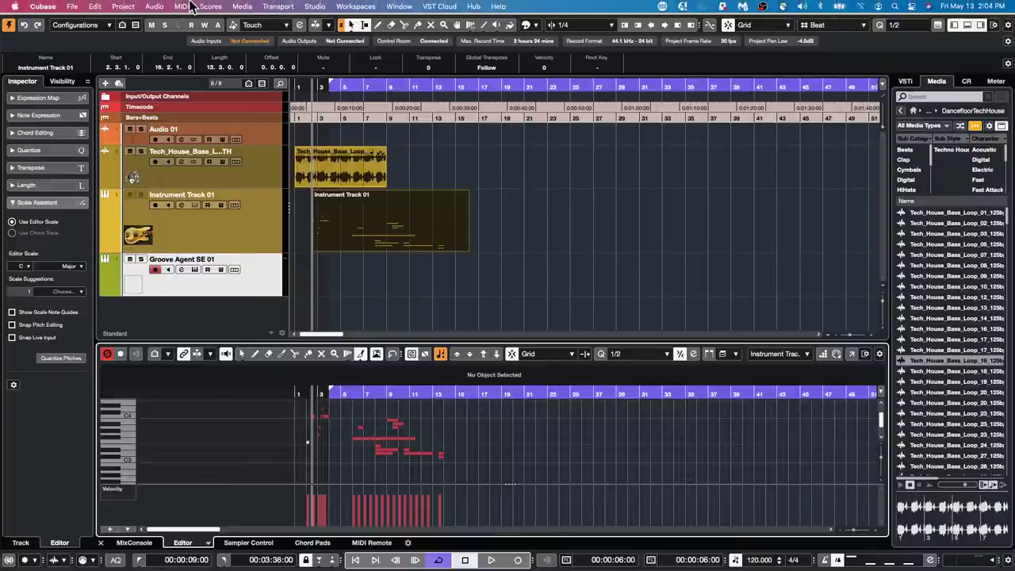
pyautogui.click(123, 6)
pyautogui.moveTo(204, 7)
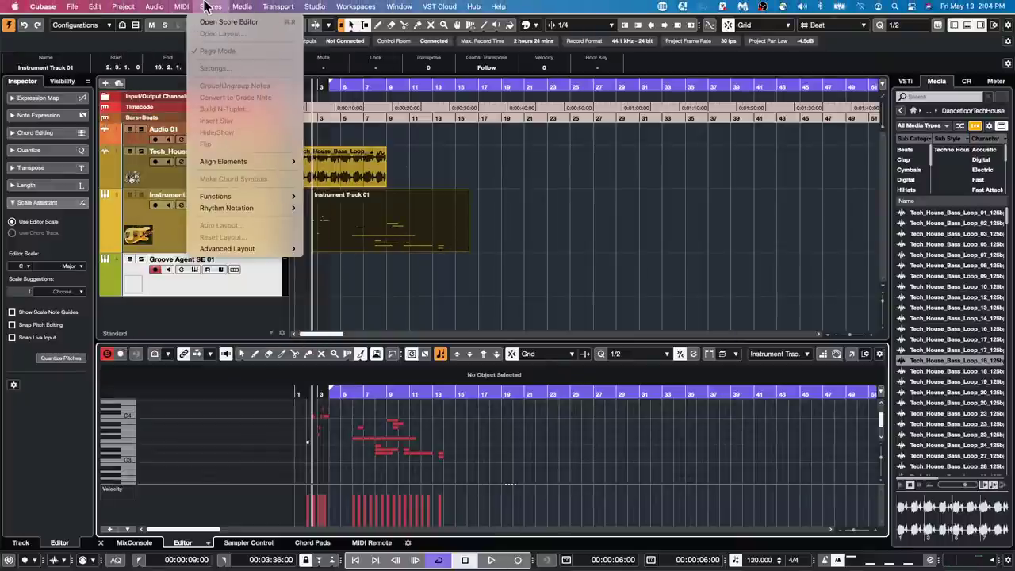
# - Open the MIDI > Logical Editor > Setup dialog
pyautogui.moveTo(273, 196)
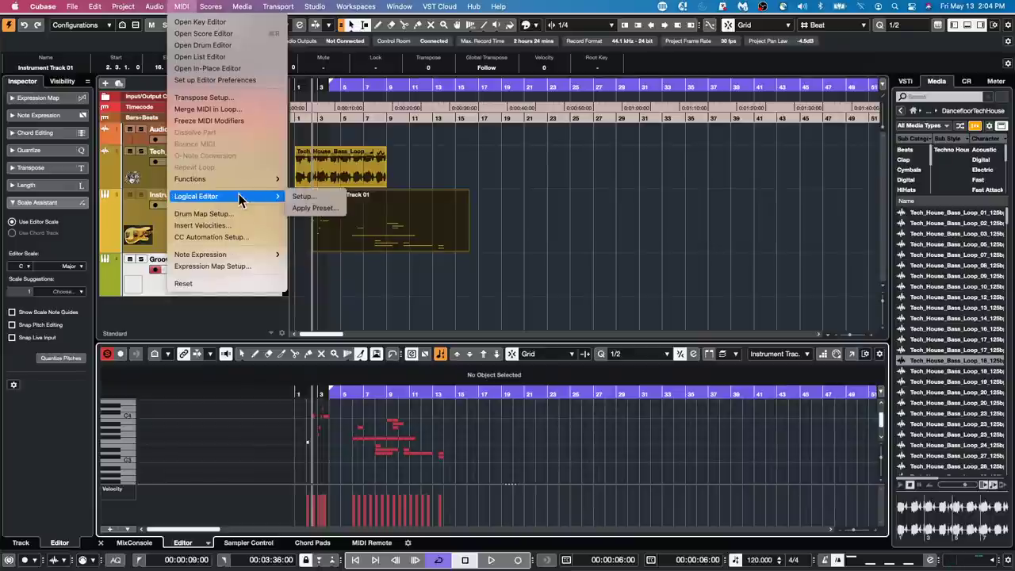
pyautogui.click(303, 200)
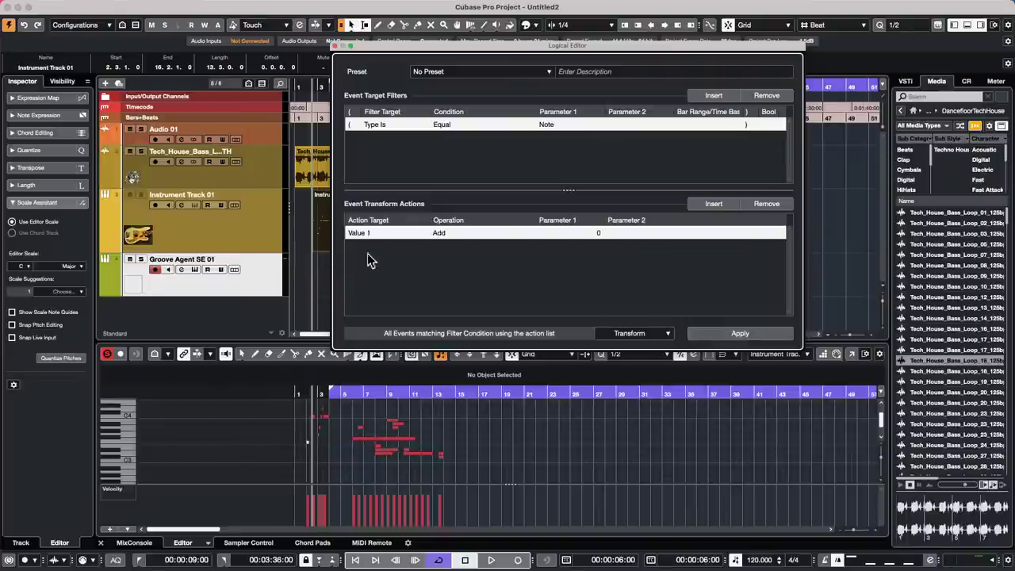
# - Set the Logical Editor's Value 1 Add amount to 12 and apply it, raising the notes an octave
pyautogui.click(357, 233)
pyautogui.click(512, 262)
pyautogui.click(588, 238)
pyautogui.write('12')
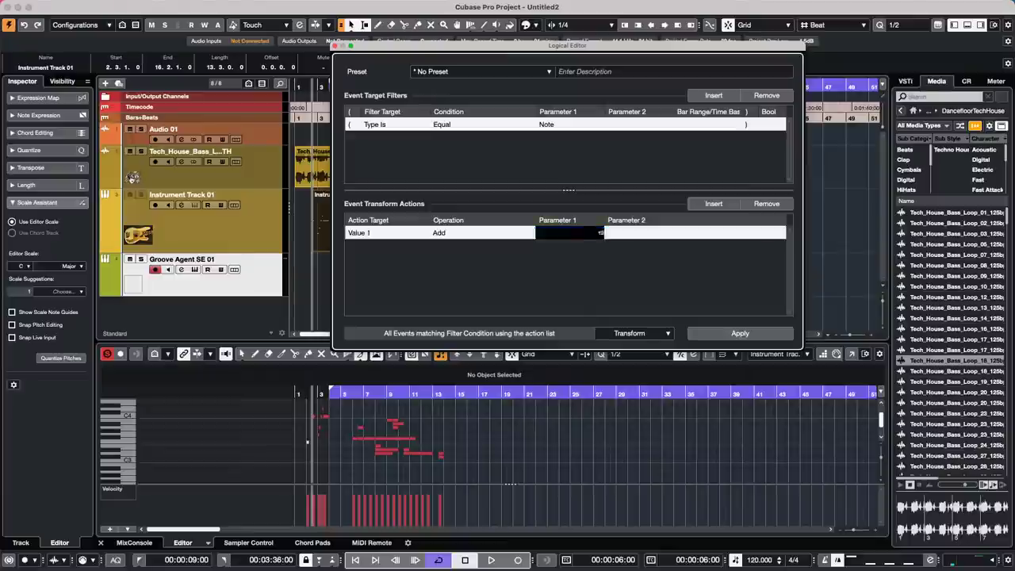
pyautogui.press('Return')
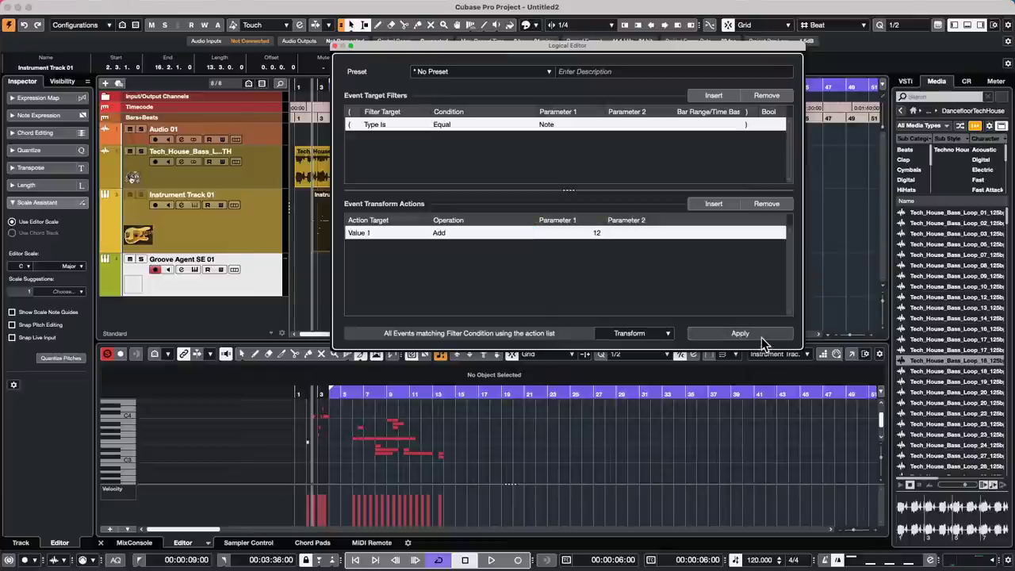
pyautogui.click(762, 336)
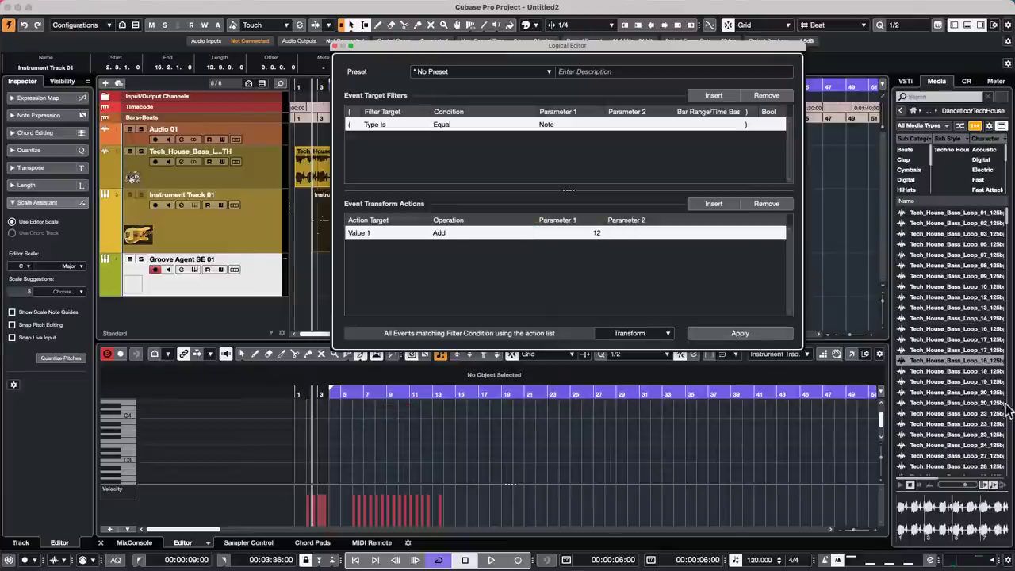
pyautogui.click(852, 353)
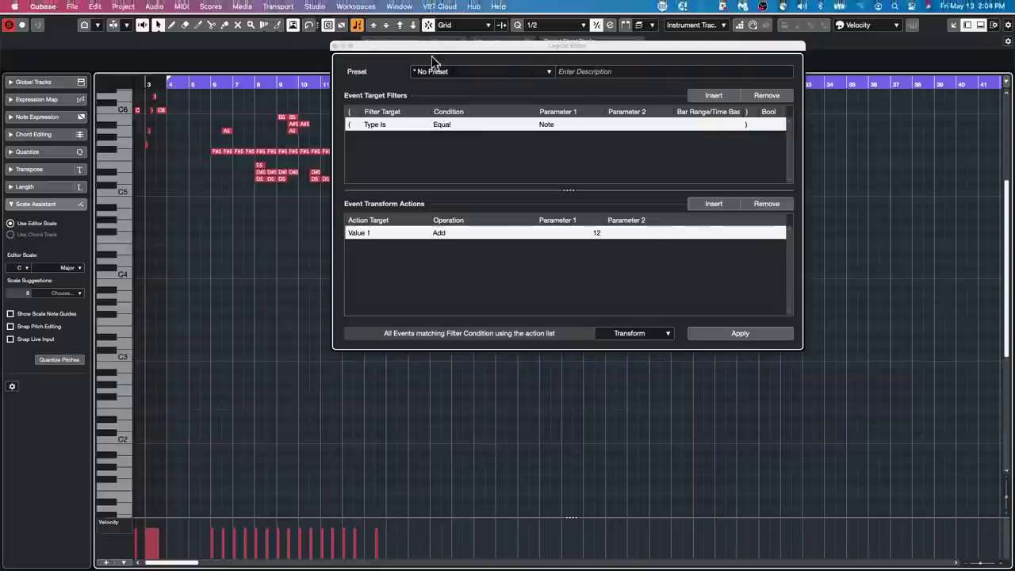
# - Move the Logical Editor aside, change its operation to Subtract and apply it
pyautogui.moveTo(465, 48); pyautogui.dragTo(746, 99)
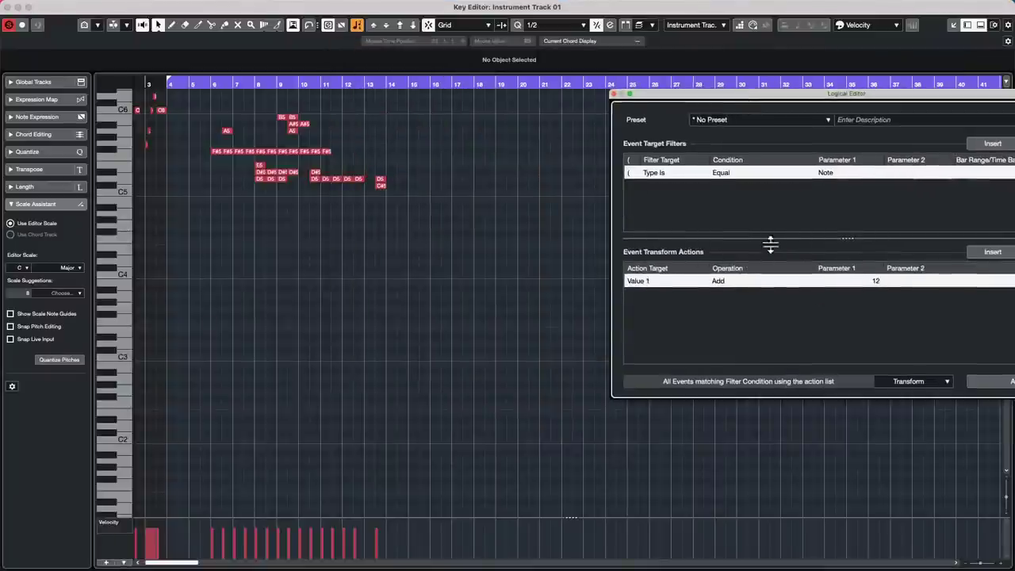
pyautogui.click(717, 285)
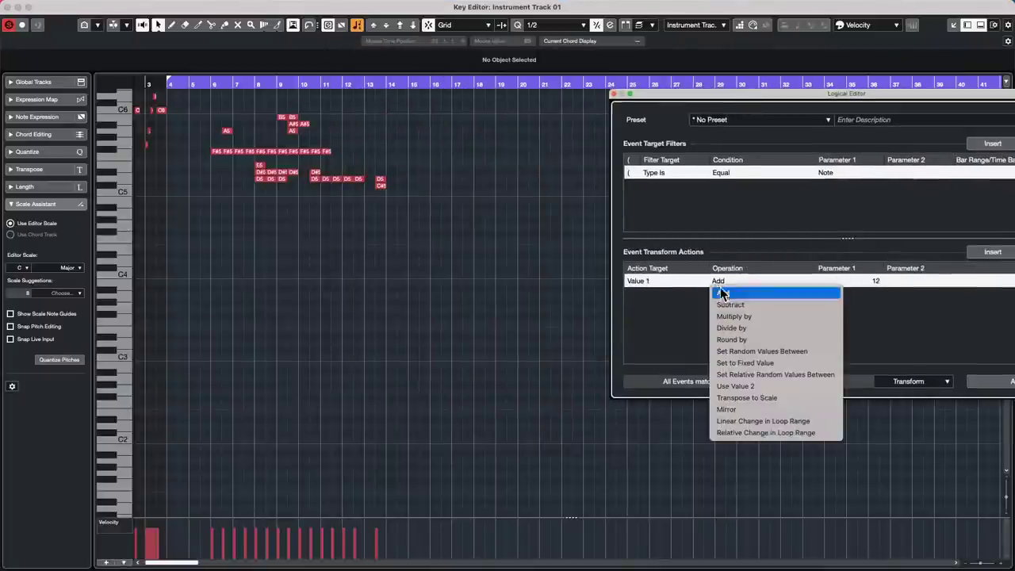
pyautogui.click(741, 306)
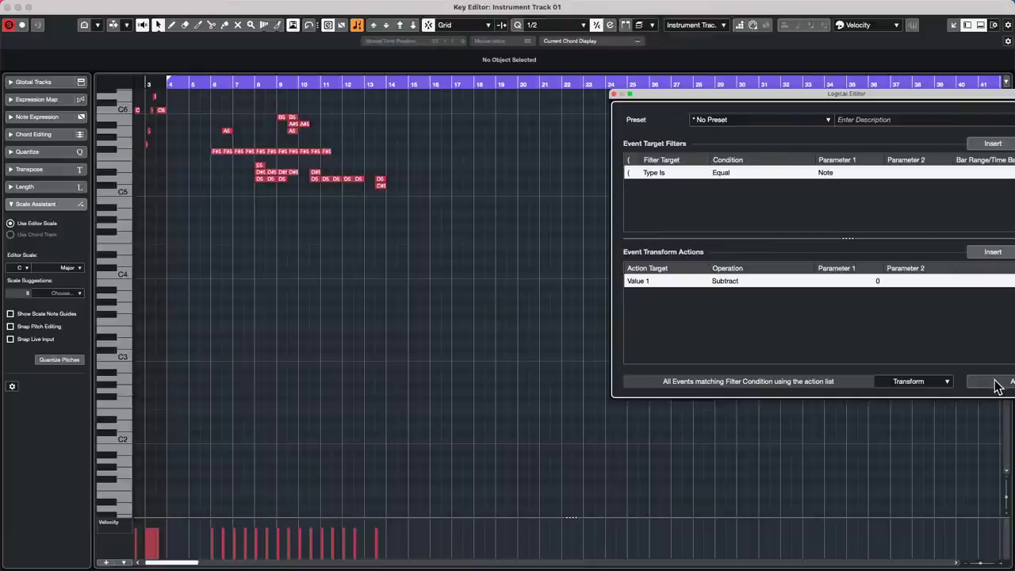
pyautogui.click(546, 311)
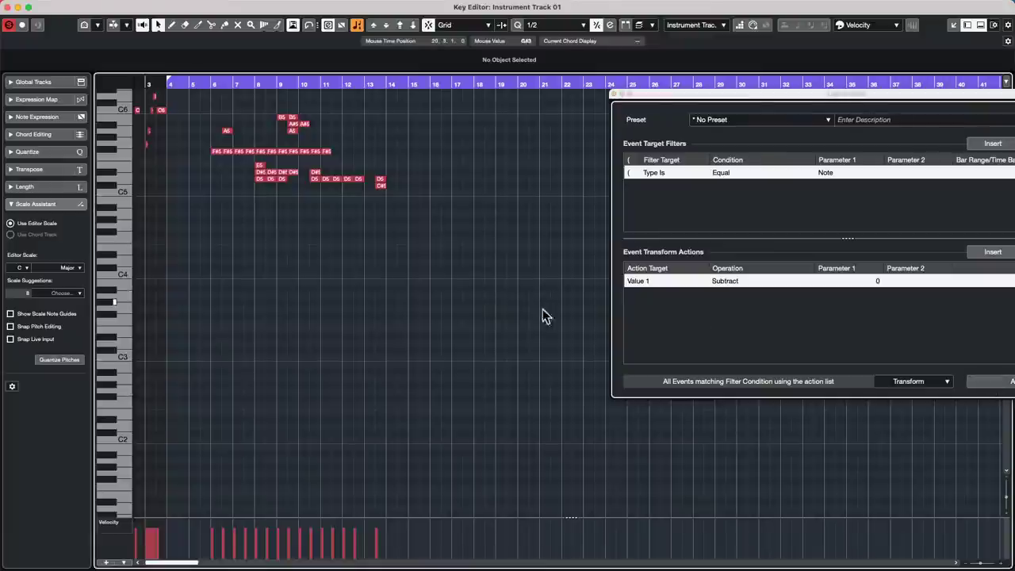
pyautogui.click(998, 384)
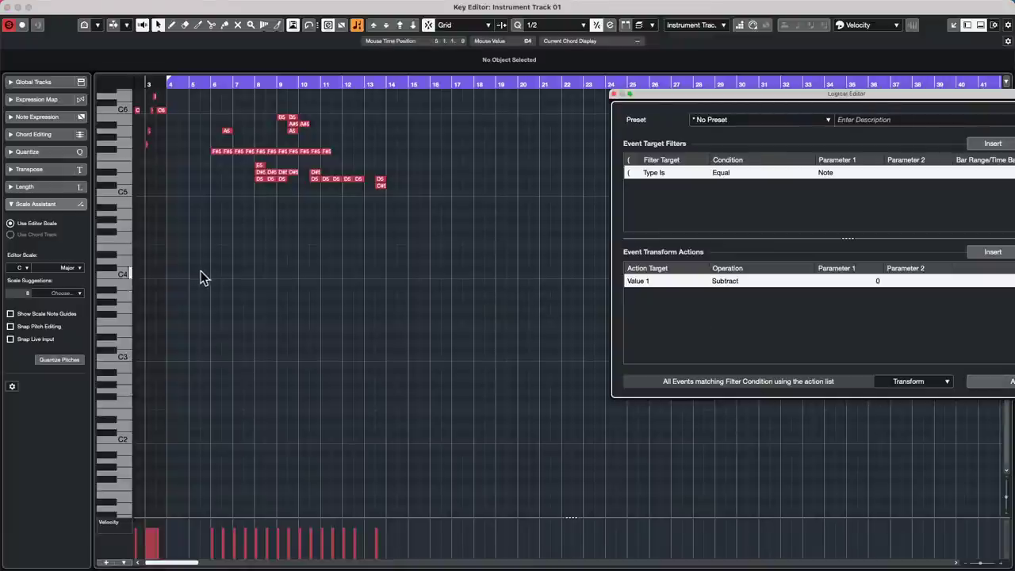
pyautogui.moveTo(201, 271); pyautogui.dragTo(452, 57)
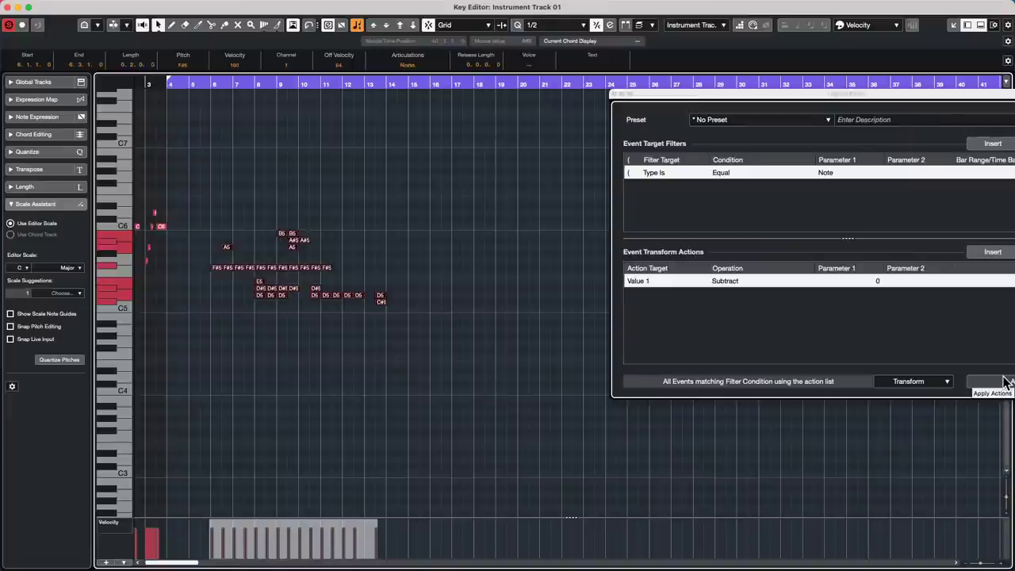
# - Set the subtract amount to 12 and apply it three times, dropping the notes several octaves
pyautogui.click(1005, 383)
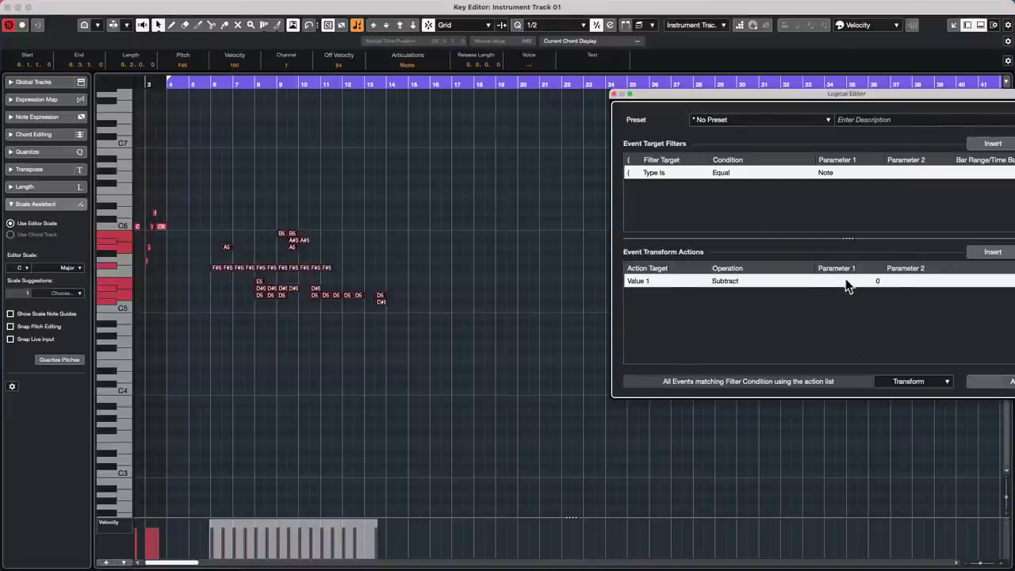
pyautogui.click(880, 283)
pyautogui.write('12')
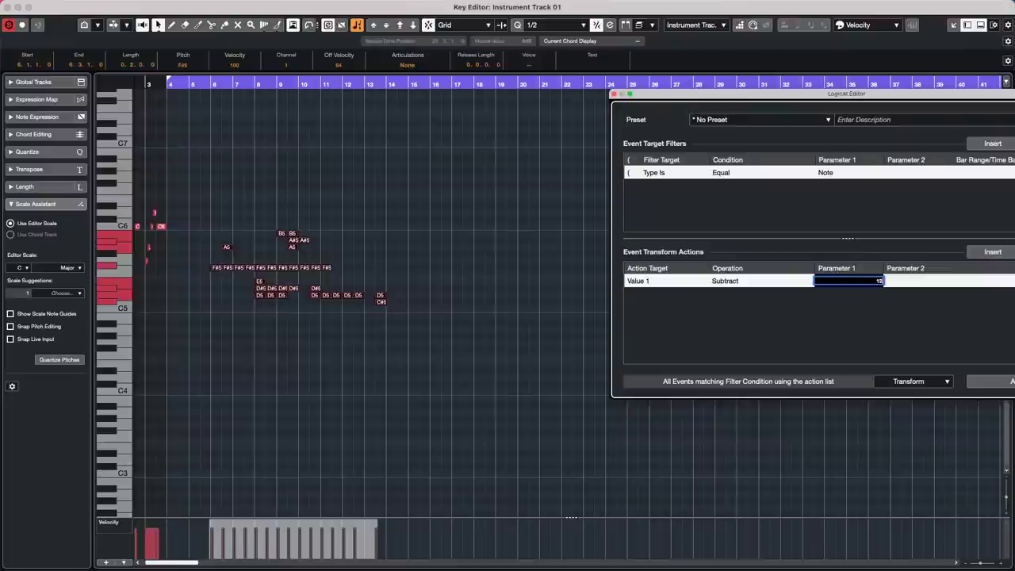
pyautogui.press('Return')
pyautogui.click(525, 265)
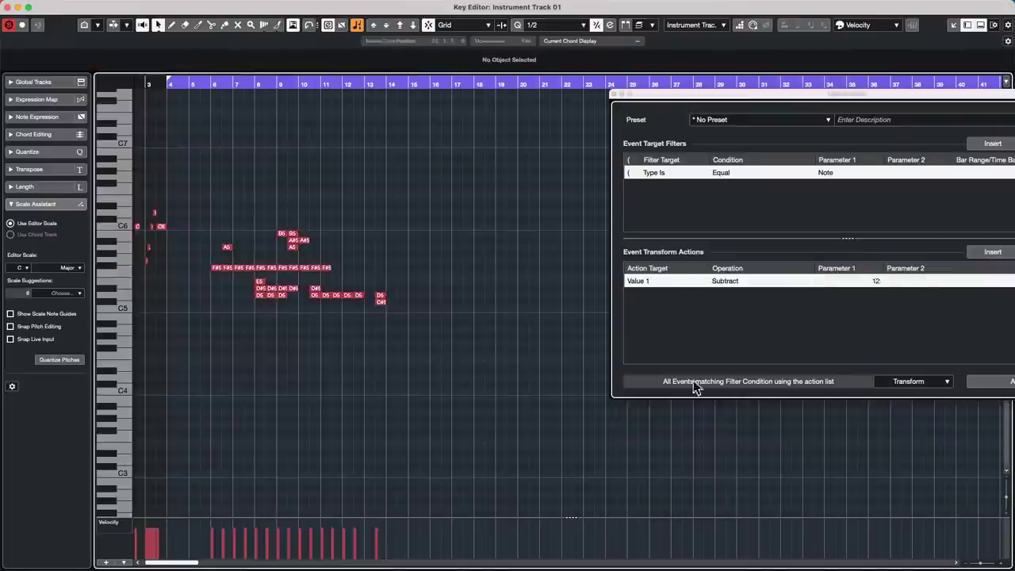
pyautogui.click(994, 381)
pyautogui.click(994, 381)
pyautogui.click(994, 381)
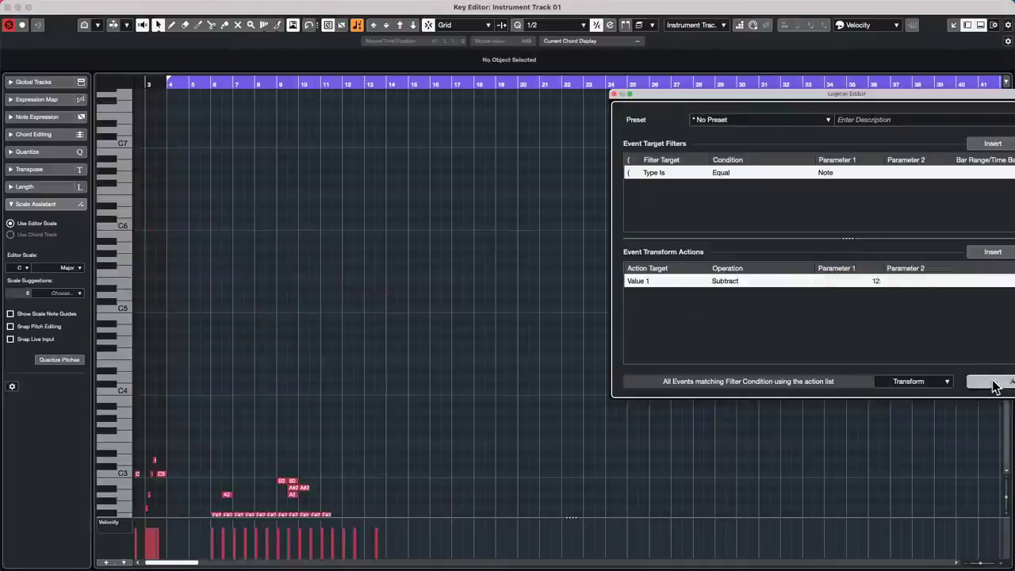
pyautogui.click(994, 380)
# - Switch the action back to Add 12 and apply it three times, lifting notes to about C#6–C7
pyautogui.click(689, 280)
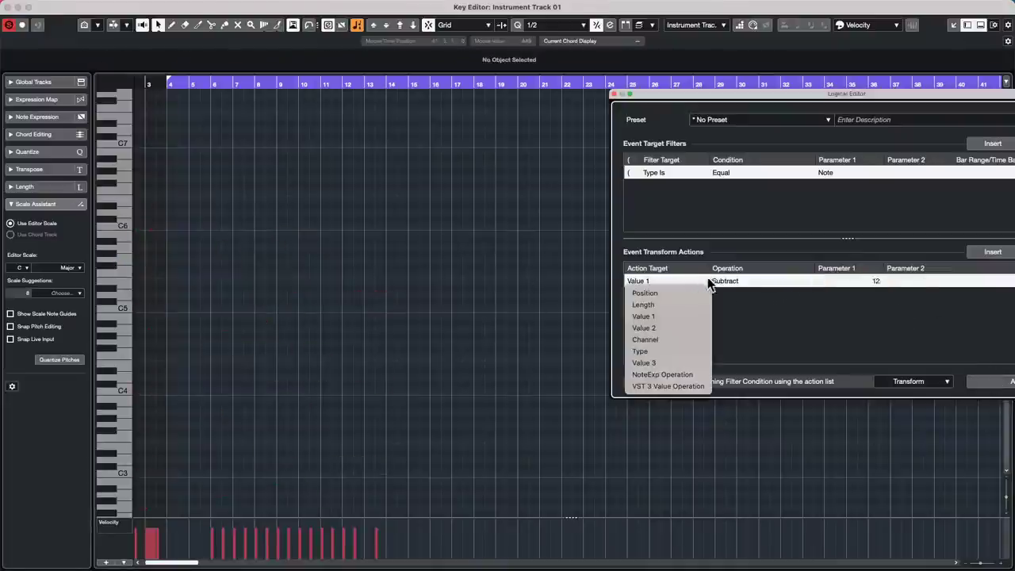
pyautogui.click(724, 281)
pyautogui.click(738, 292)
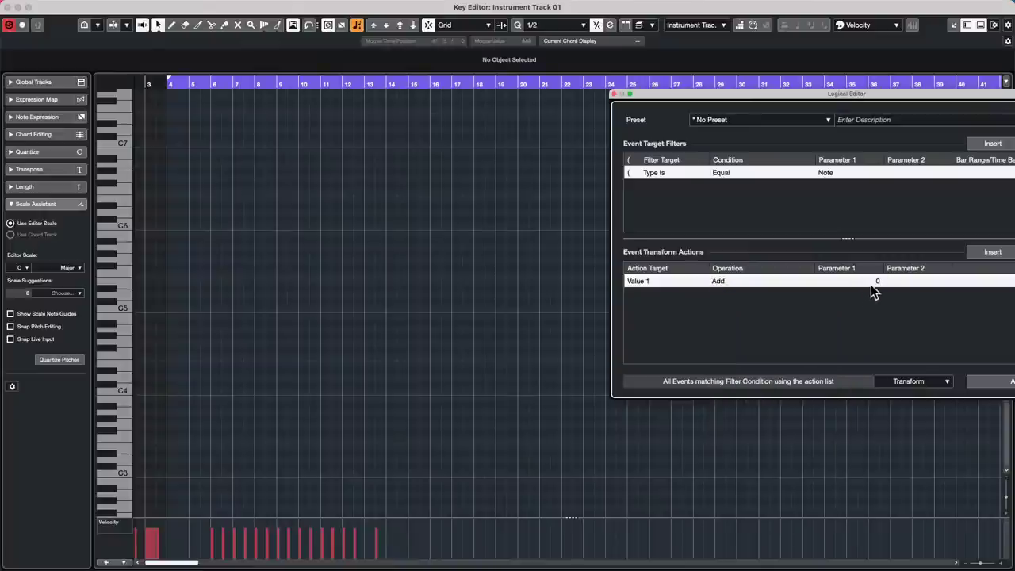
pyautogui.click(866, 283)
pyautogui.press('Return')
pyautogui.click(878, 283)
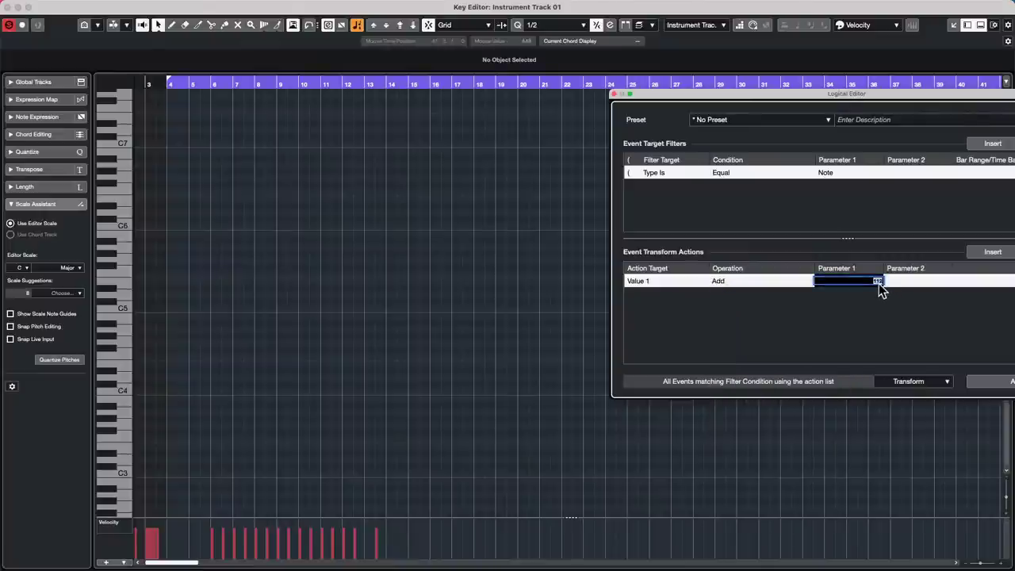
pyautogui.write('12')
pyautogui.press('Return')
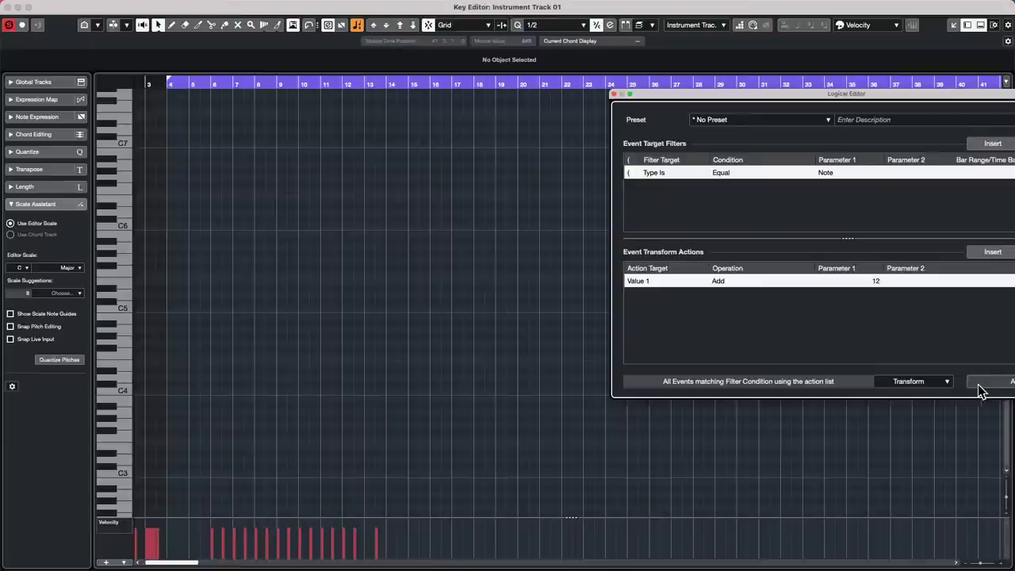
pyautogui.click(988, 380)
pyautogui.click(988, 381)
pyautogui.click(988, 381)
pyautogui.click(988, 381)
pyautogui.click(988, 381)
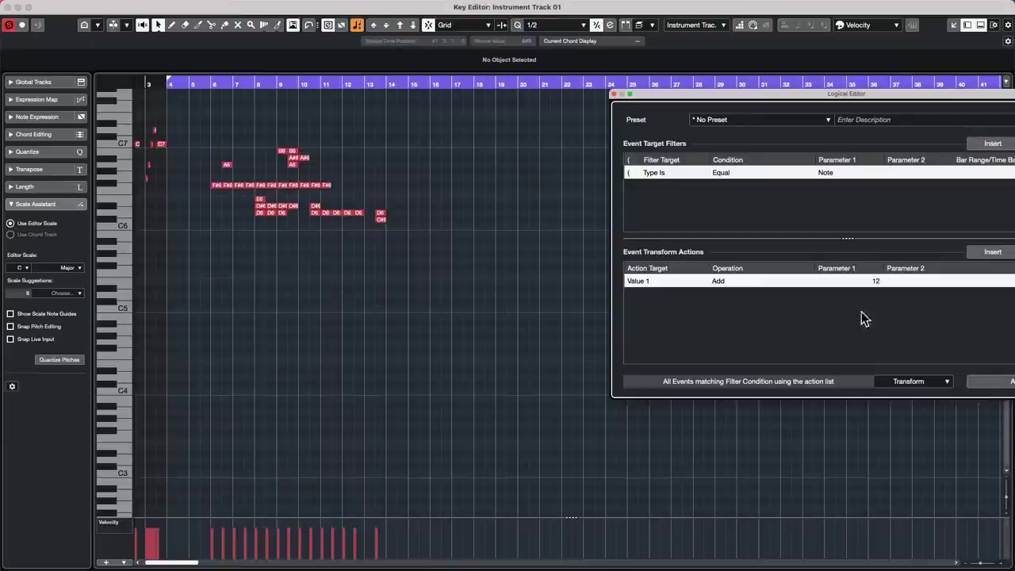
pyautogui.click(719, 121)
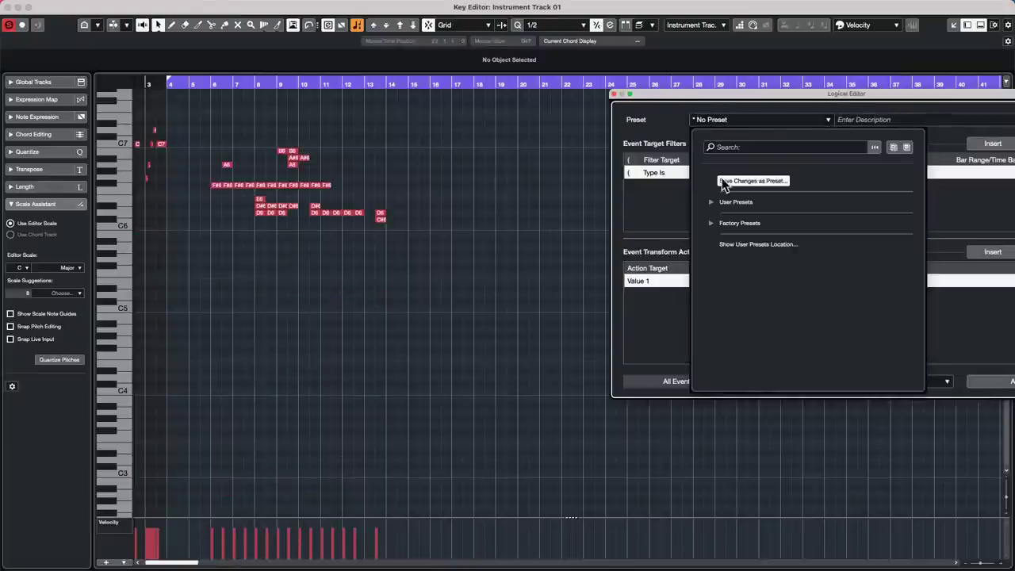
# - Search the Logical Editor preset list, then choose Save Changes as Preset for the add-12 transform
pyautogui.click(730, 148)
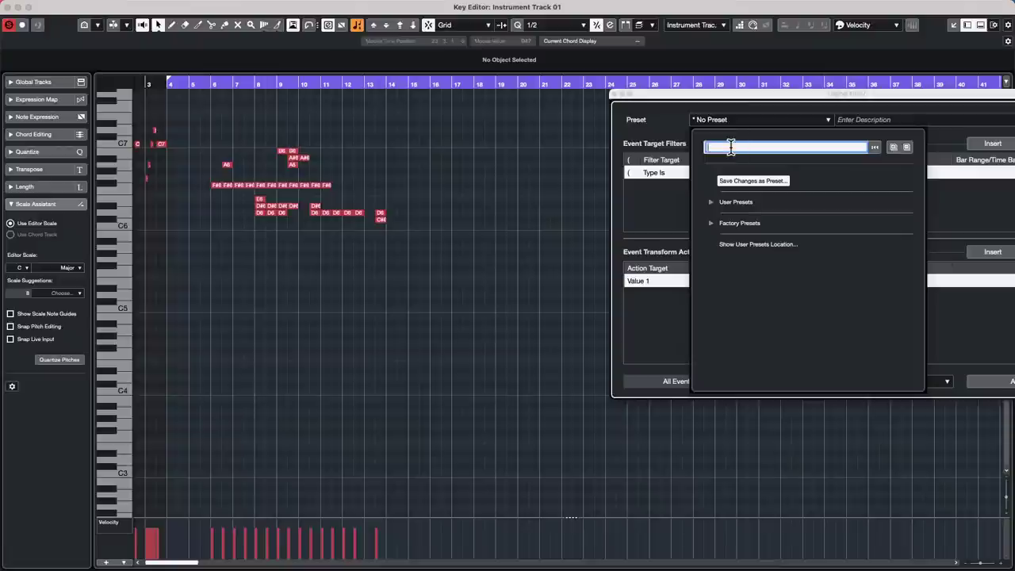
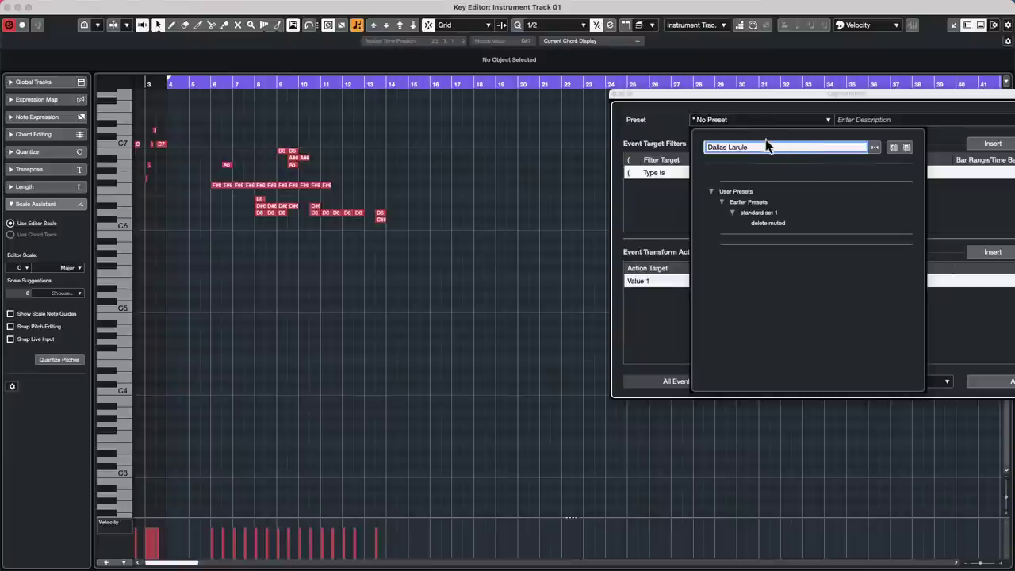
pyautogui.click(658, 214)
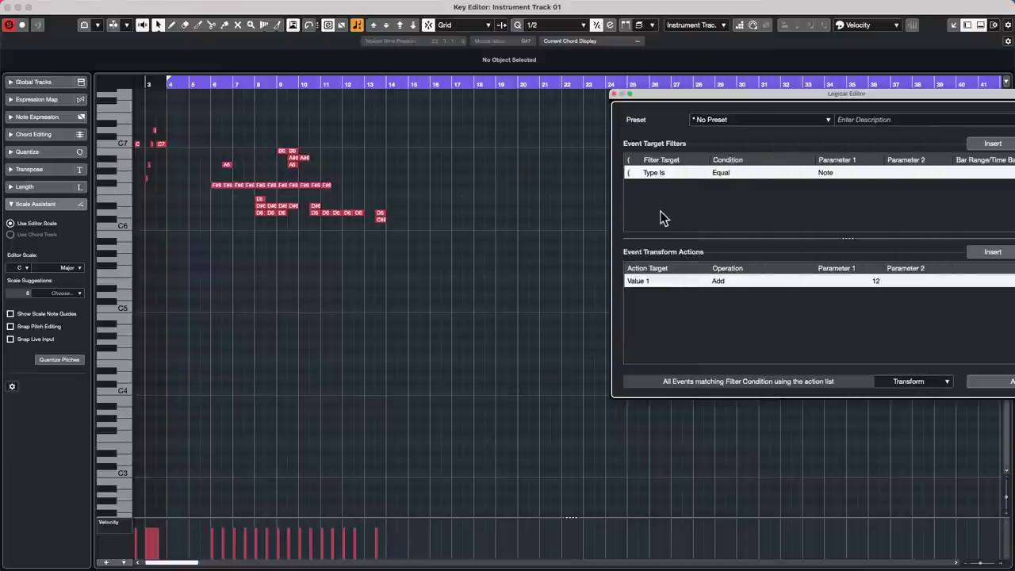
pyautogui.click(757, 120)
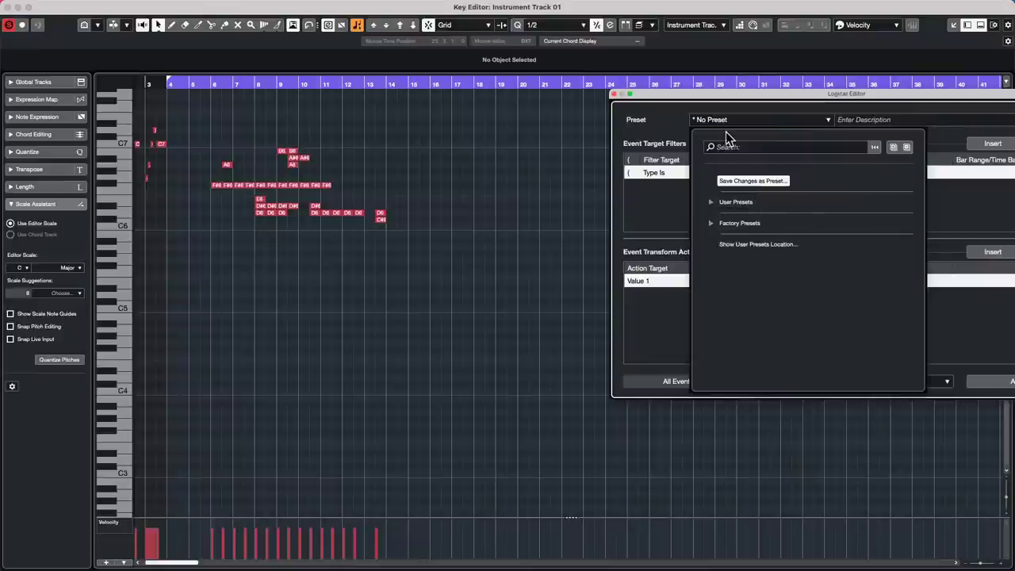
pyautogui.click(646, 217)
pyautogui.click(825, 125)
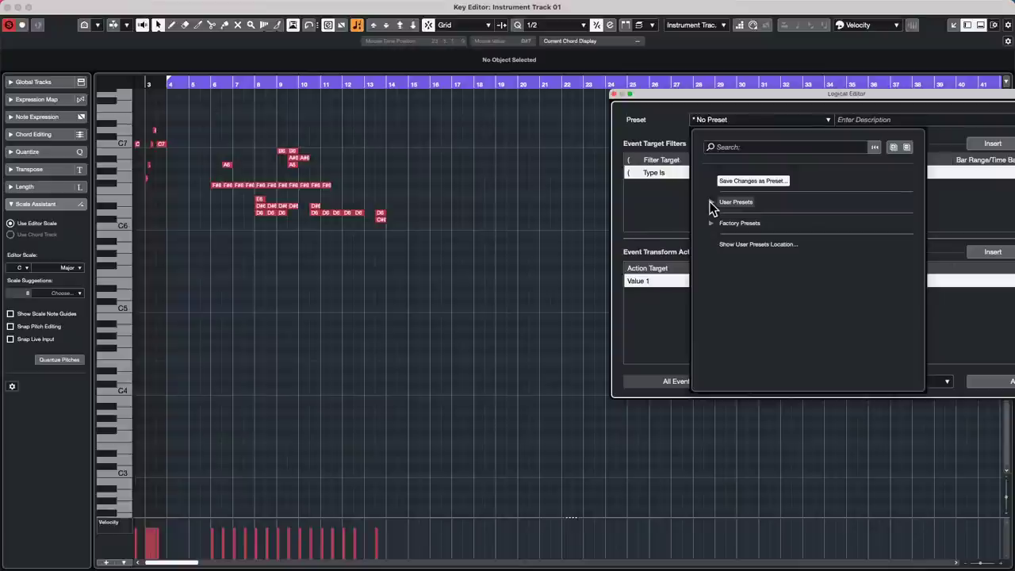
pyautogui.click(651, 183)
pyautogui.click(714, 121)
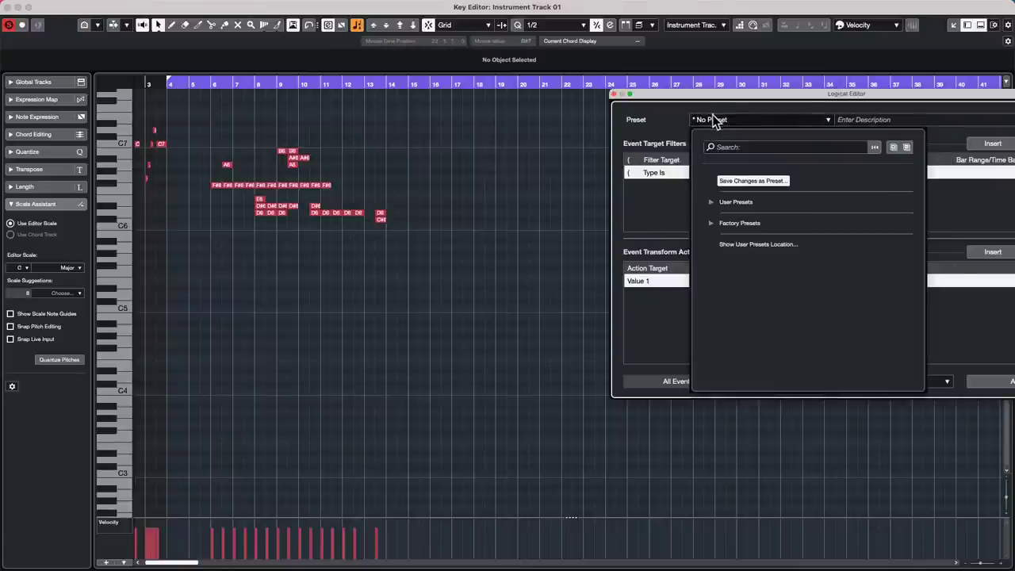
pyautogui.click(744, 181)
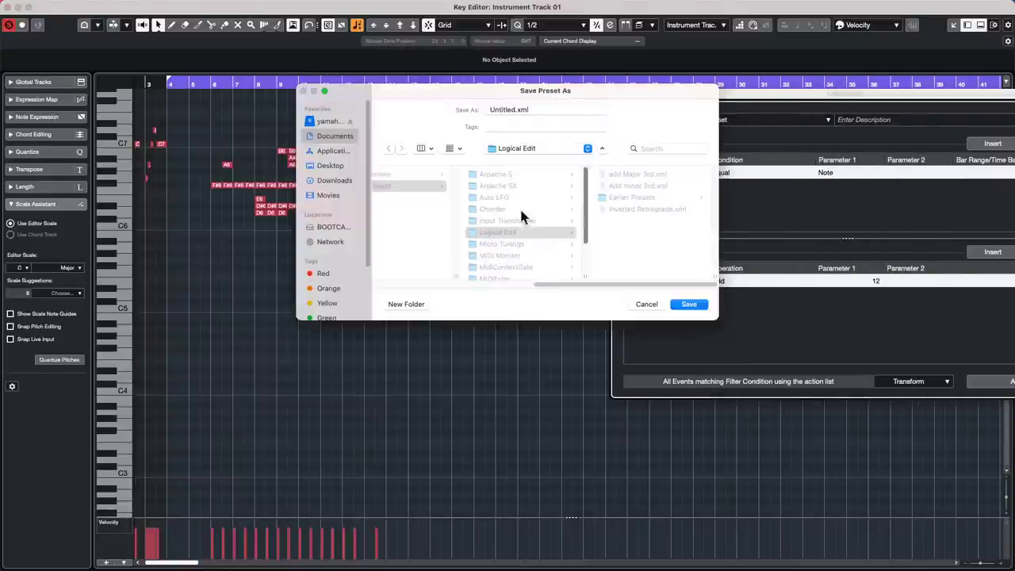
# - Replace 'Untitled' with a person's name followed by '+12' and save the preset
pyautogui.click(516, 109)
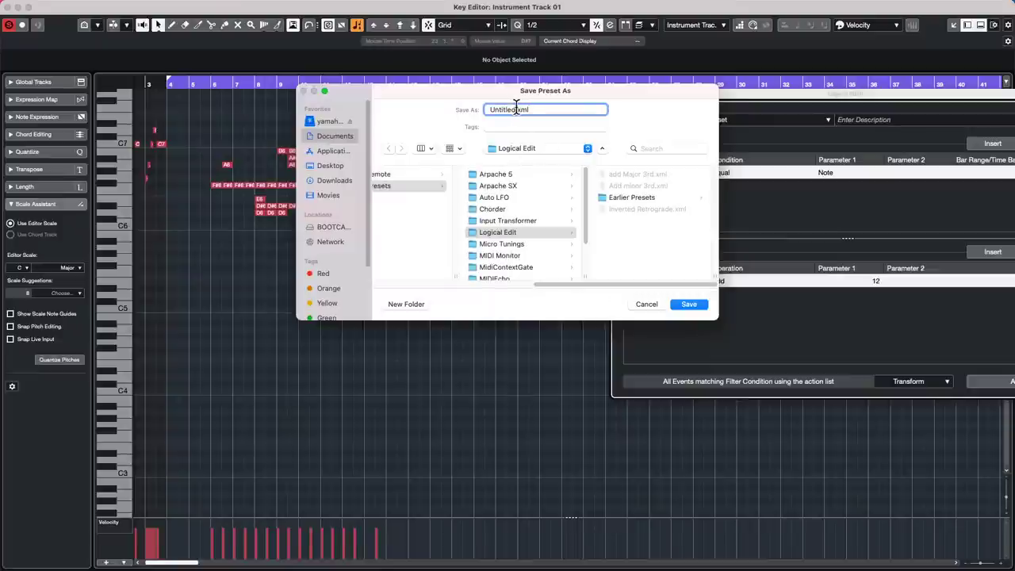
pyautogui.doubleClick(515, 109)
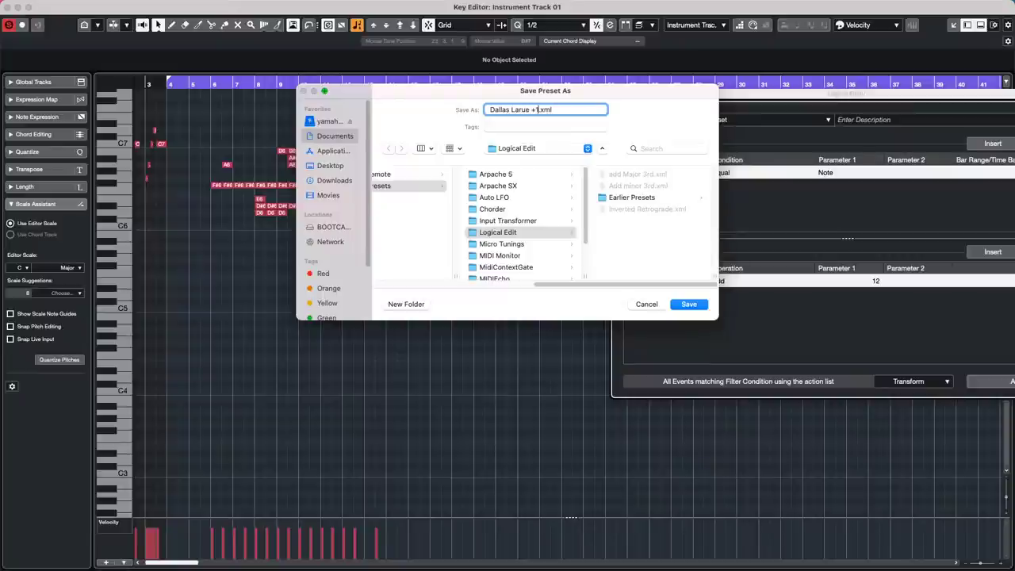
pyautogui.press('Return')
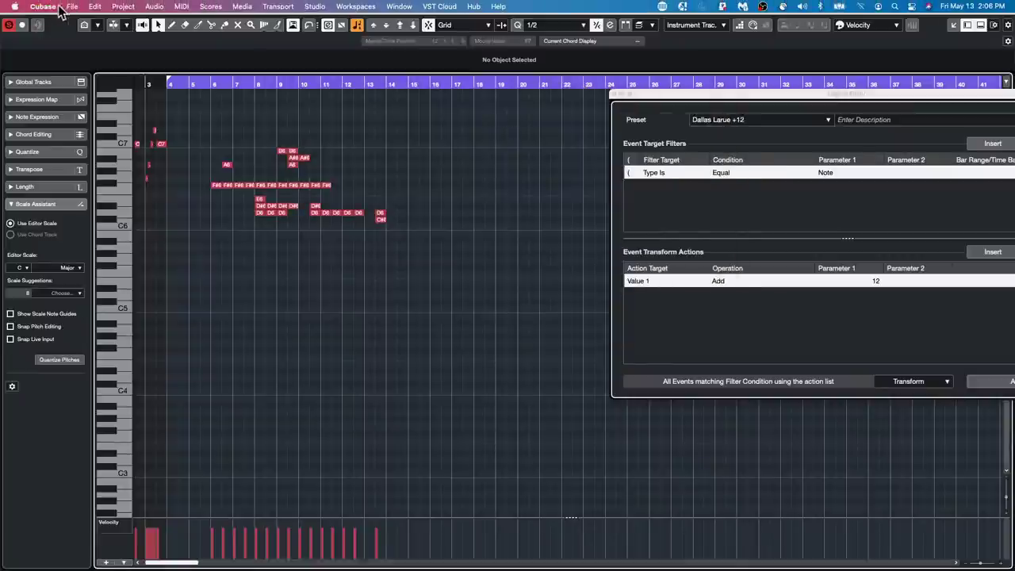
# - Open Edit > Key Commands from the menu bar
pyautogui.click(76, 7)
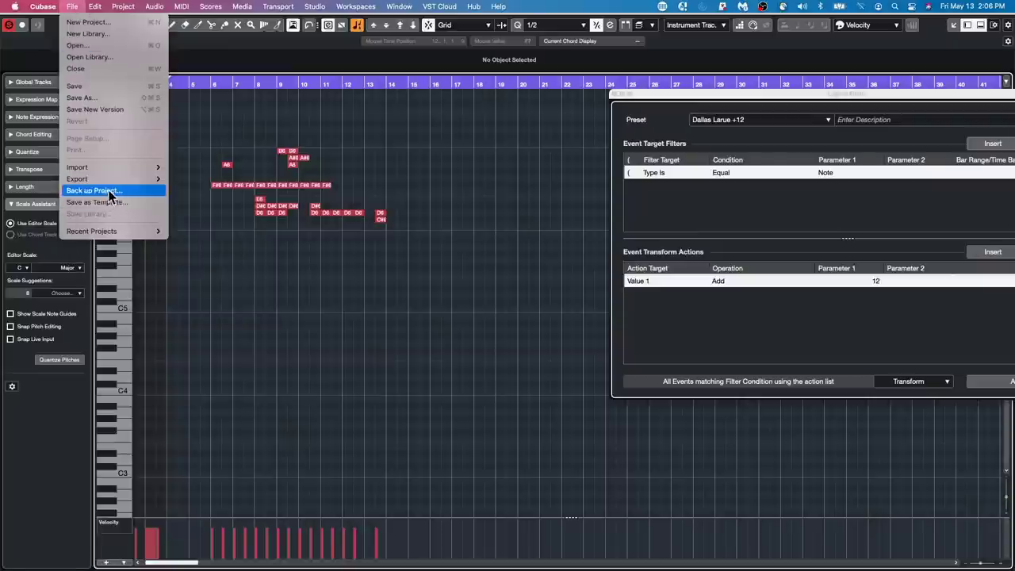
pyautogui.moveTo(94, 8)
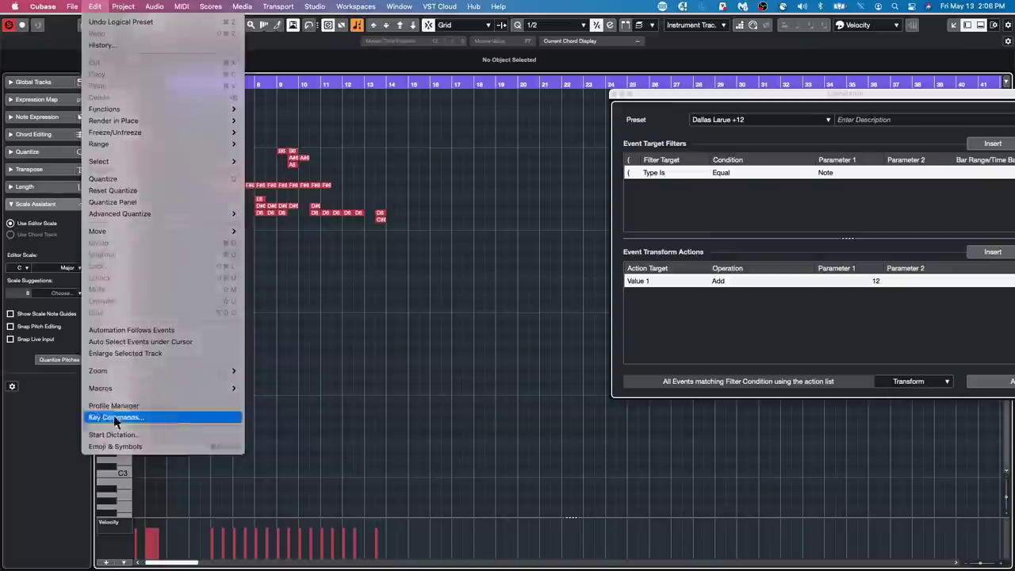
pyautogui.click(116, 418)
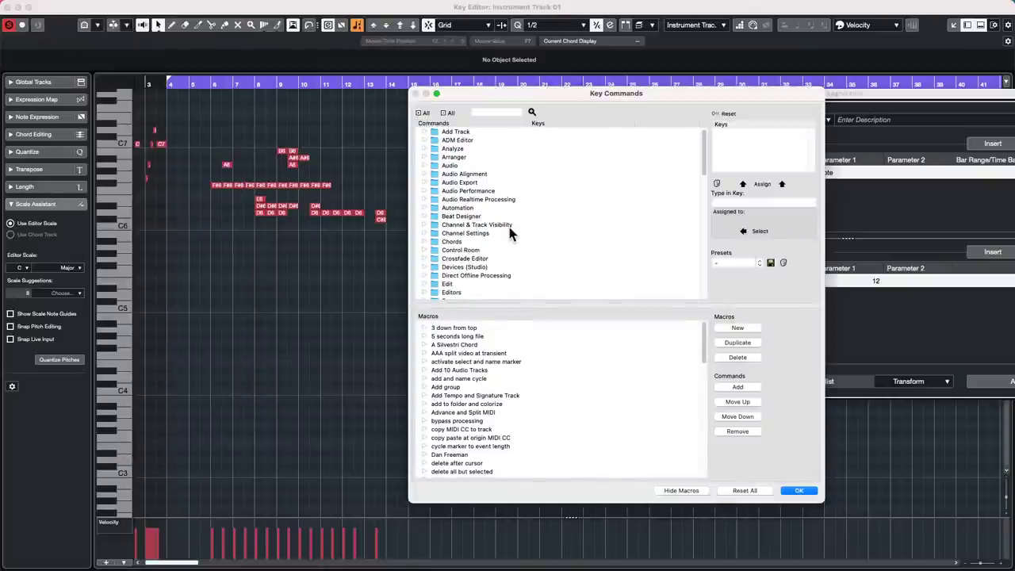
# - Expand Process Logical Preset, locate the new +12 preset, and confirm Key Commands with OK
pyautogui.scroll(-5, 510, 231)
pyautogui.scroll(-2, 510, 232)
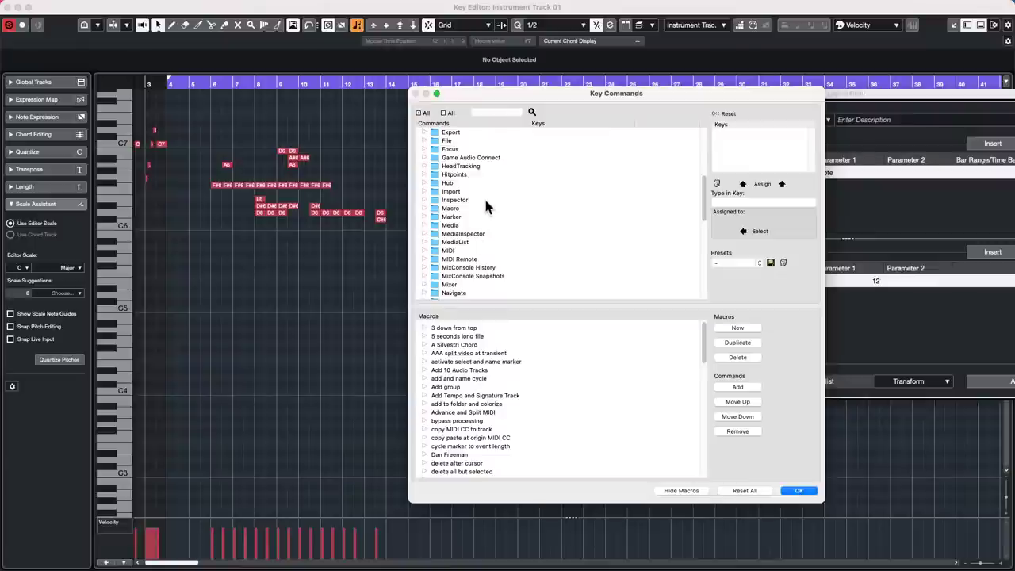
pyautogui.scroll(-6, 486, 205)
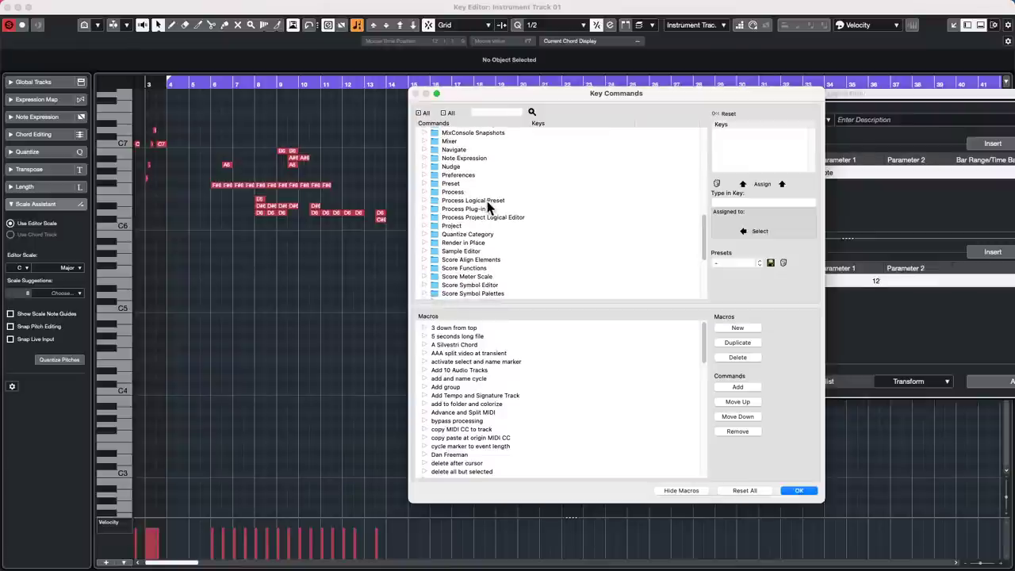
pyautogui.click(425, 199)
pyautogui.scroll(-15, 506, 219)
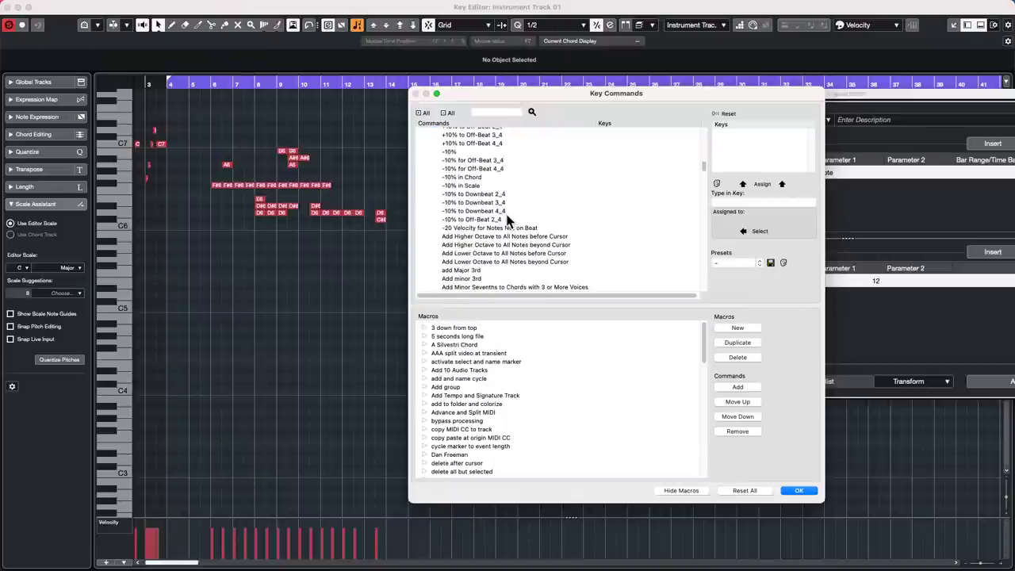
pyautogui.scroll(-2, 508, 223)
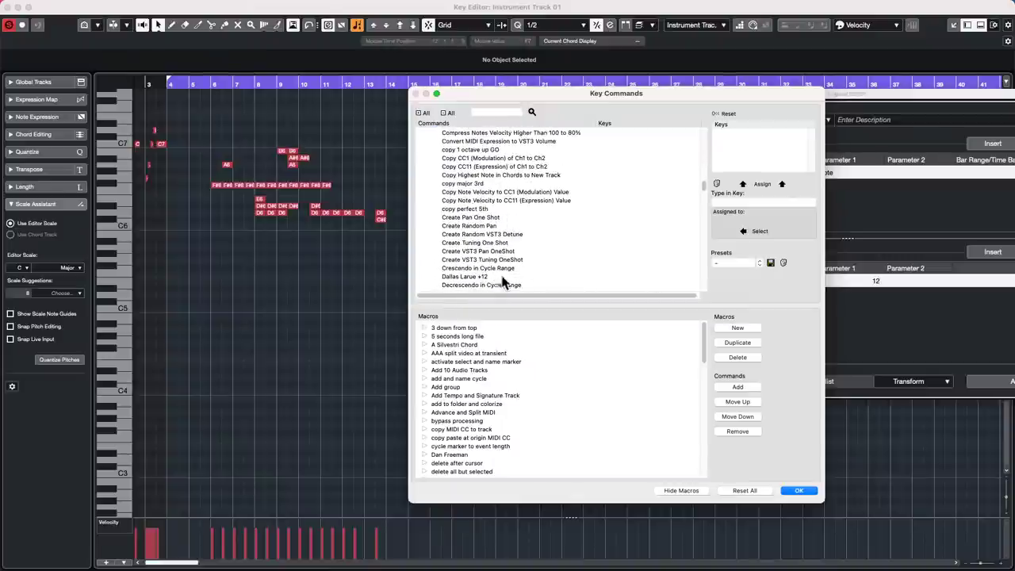
pyautogui.click(805, 491)
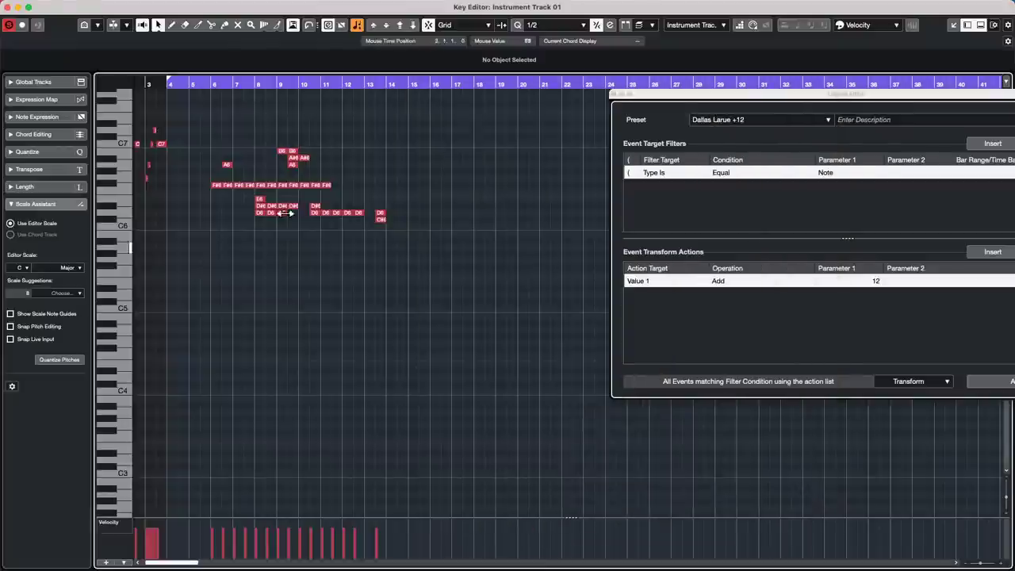
# - Close the Logical Editor and the Key Editor, returning to the Project window
pyautogui.click(615, 96)
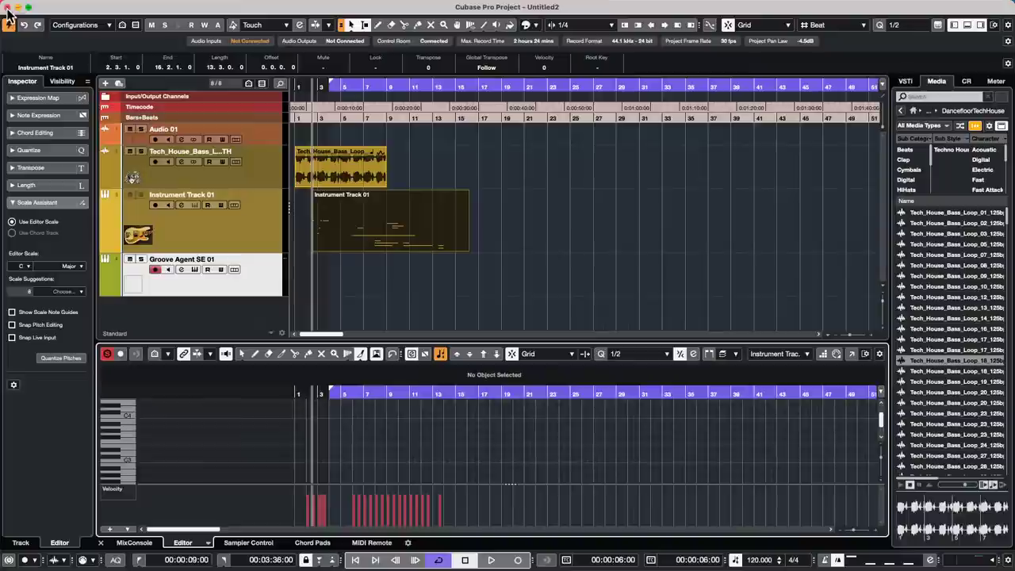
pyautogui.click(8, 7)
pyautogui.click(534, 187)
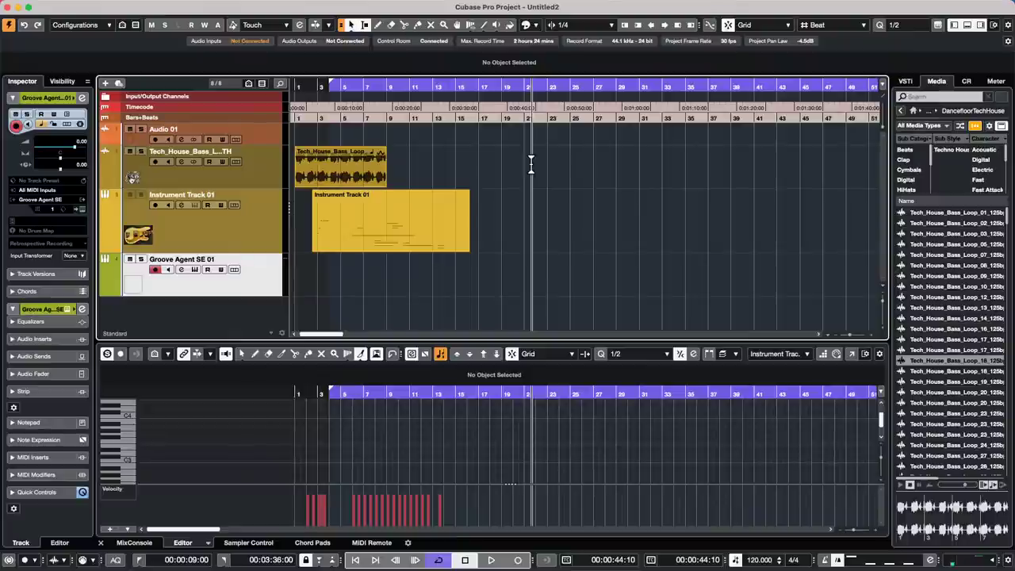
# - Select Tech_House_Bass, then tick Enable Record on Selected Audio/MIDI Track under Project & MixConsole and apply
pyautogui.click(255, 179)
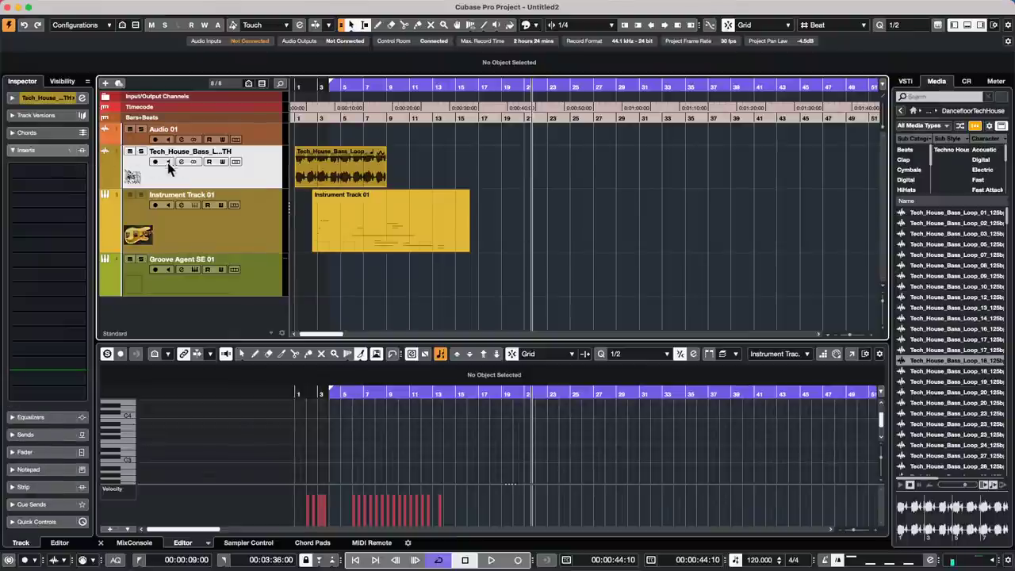
pyautogui.click(42, 6)
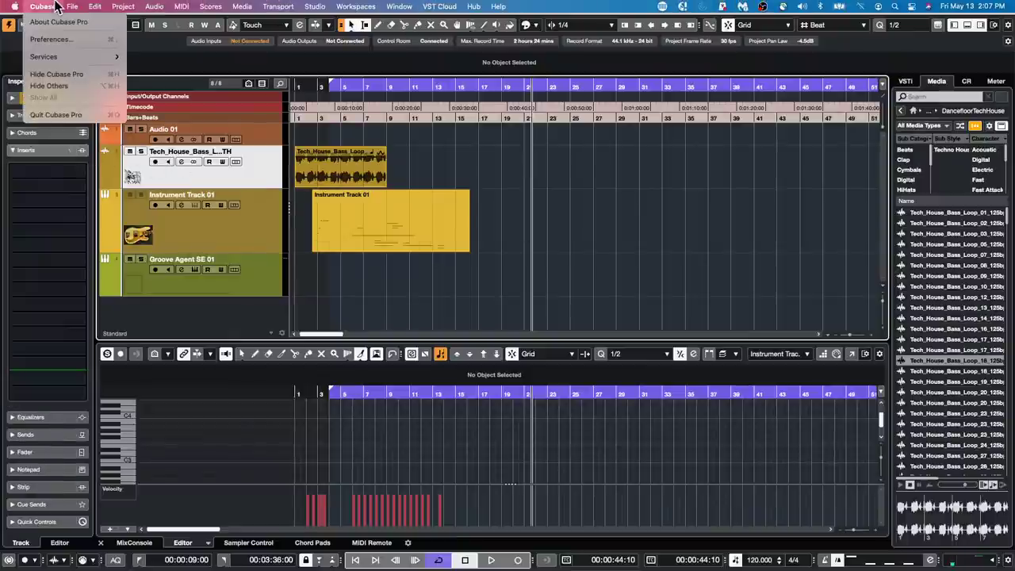
pyautogui.click(68, 40)
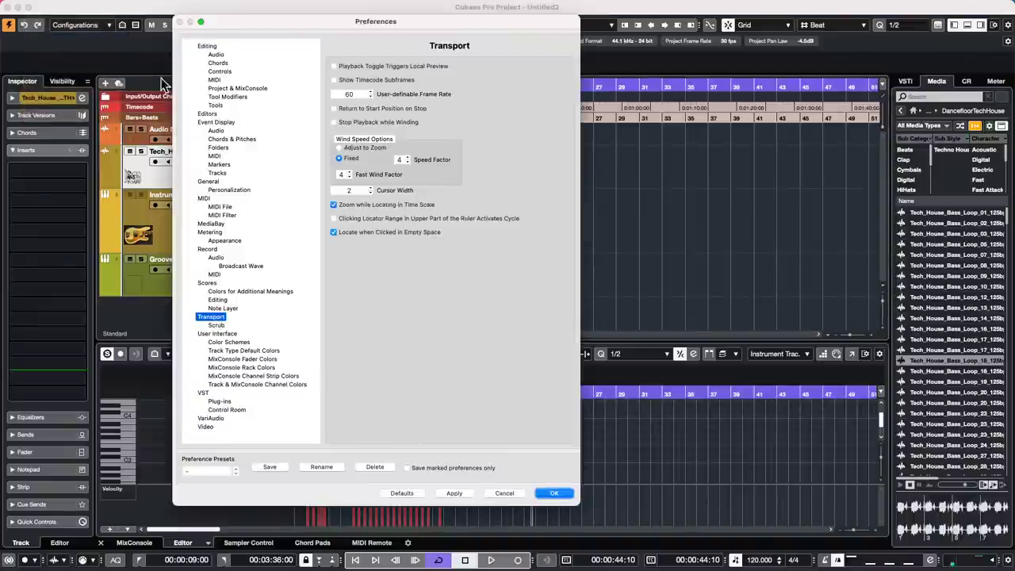
pyautogui.click(235, 89)
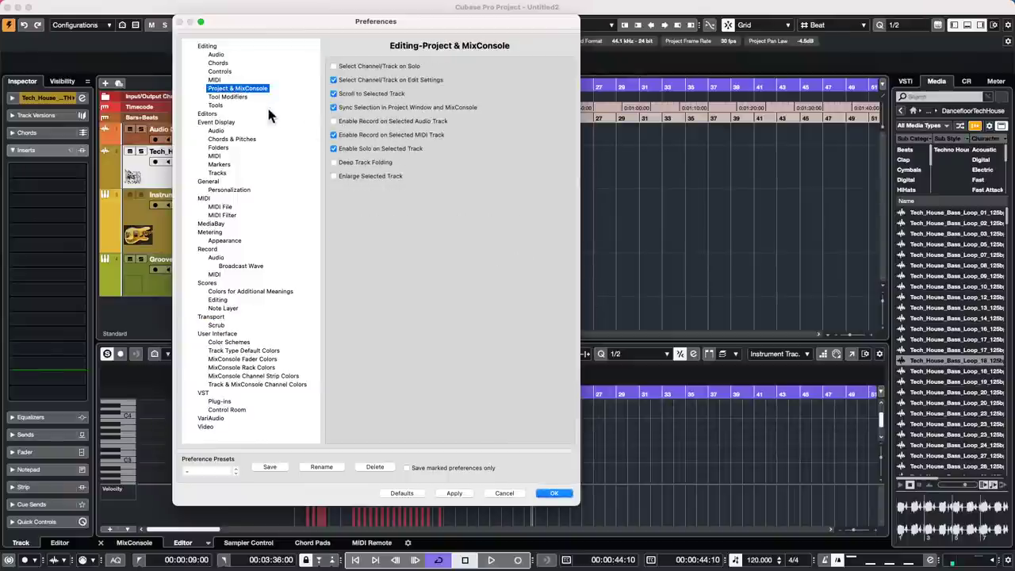
pyautogui.click(421, 121)
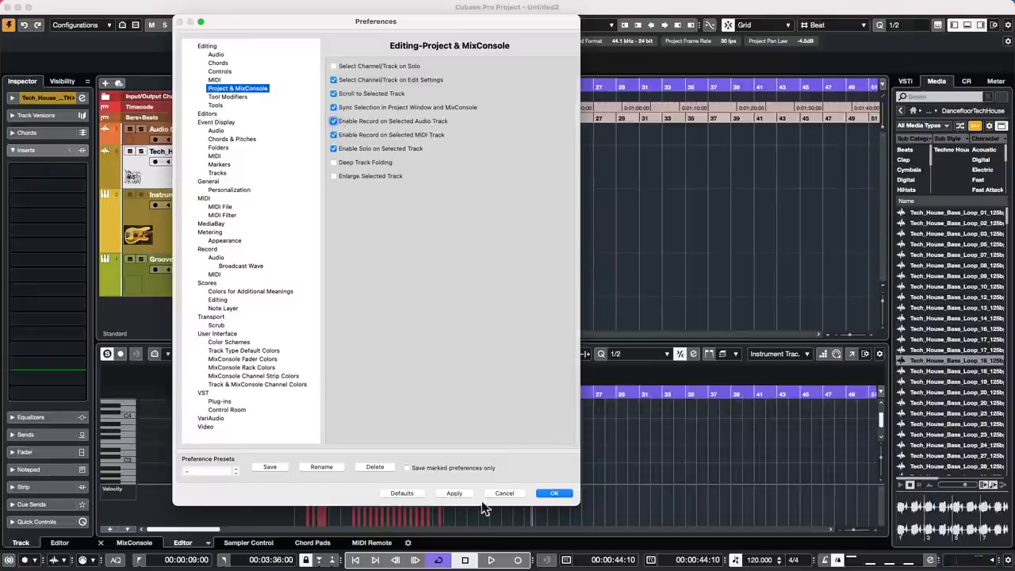
pyautogui.click(455, 493)
# - Close Preferences, test track selection, then untick Enable Record on Selected Audio Track and confirm
pyautogui.click(555, 492)
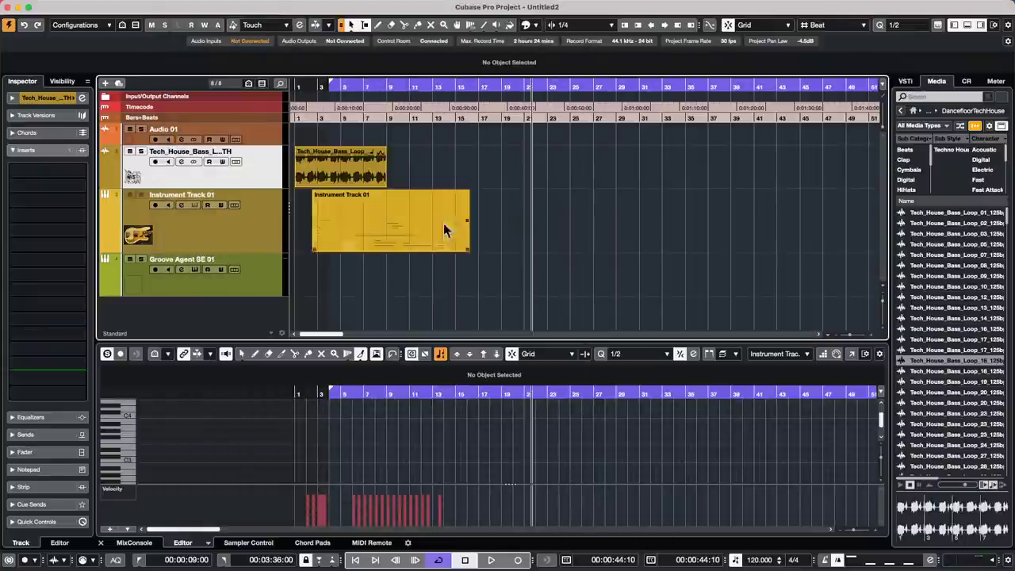
pyautogui.click(250, 218)
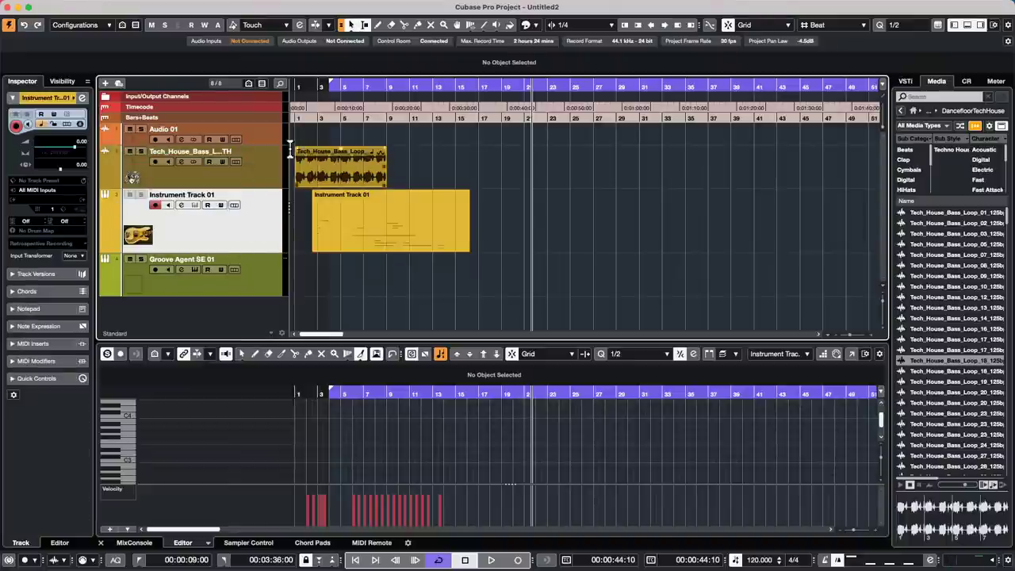
pyautogui.click(255, 168)
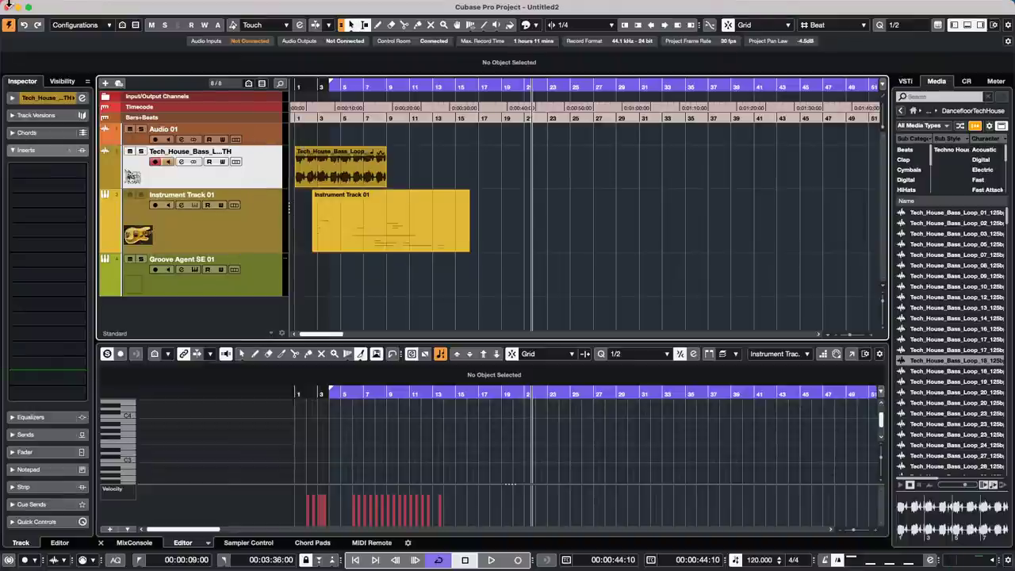
pyautogui.click(43, 6)
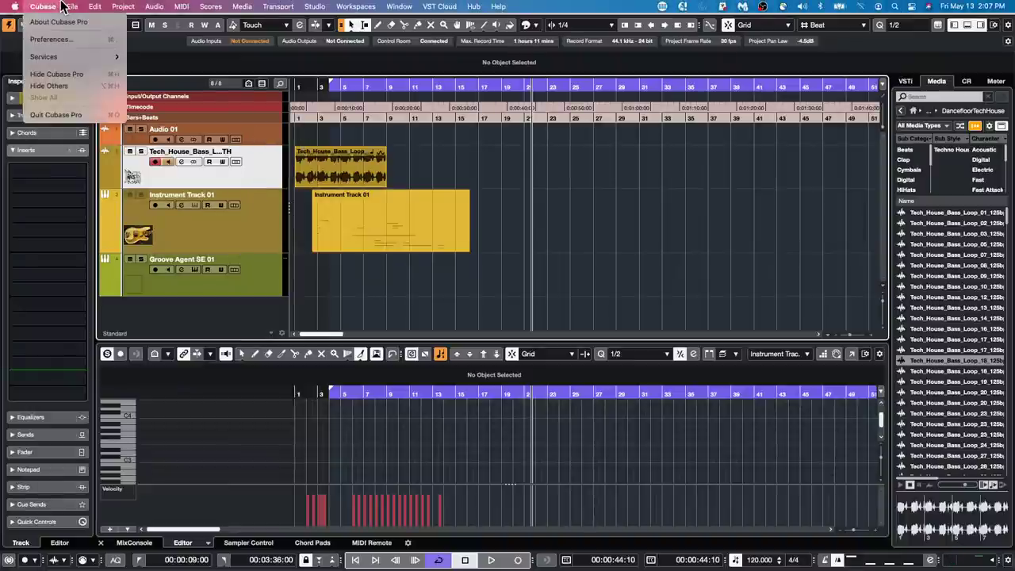
pyautogui.click(49, 39)
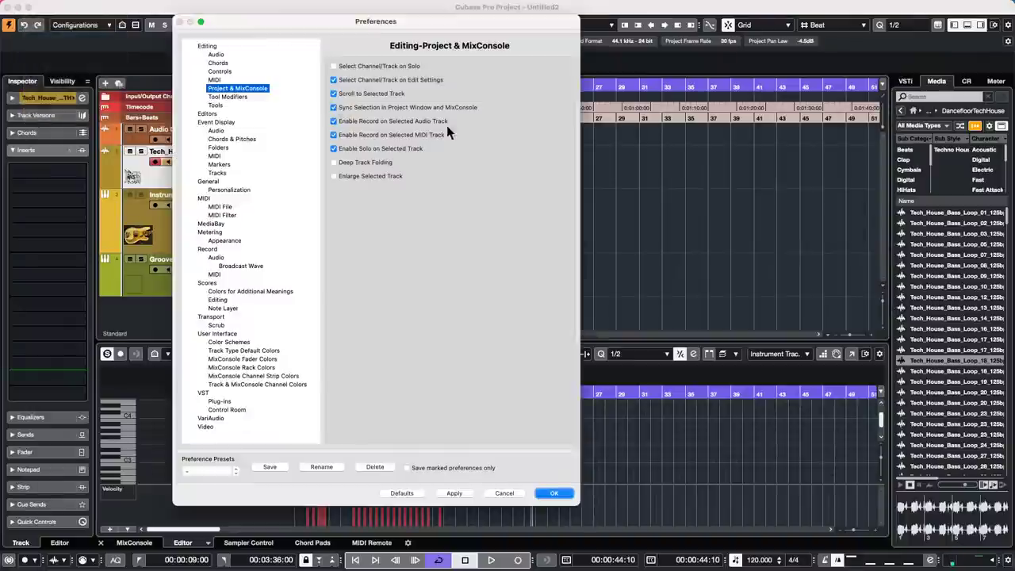
pyautogui.click(333, 120)
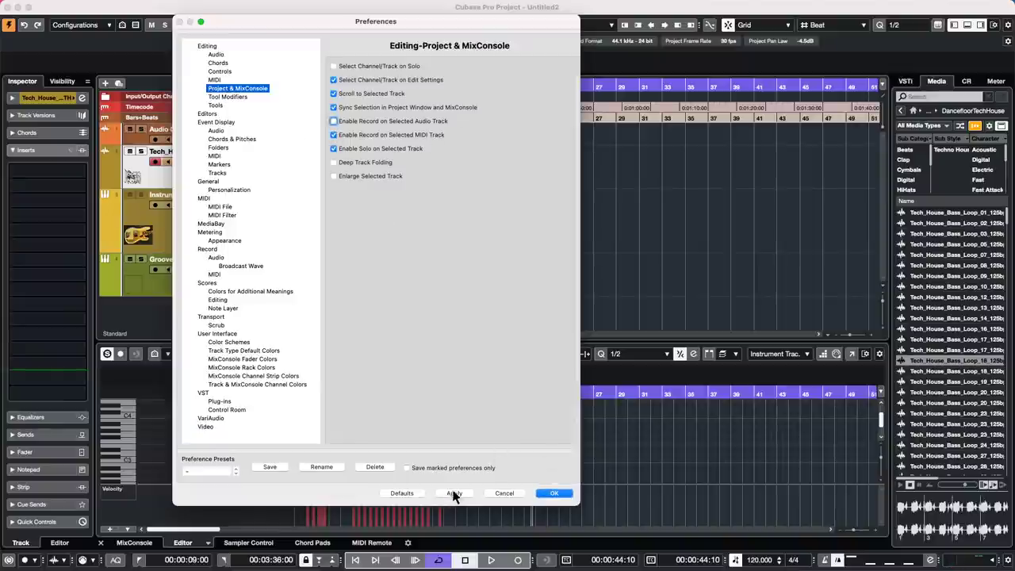
pyautogui.click(552, 493)
# - Switch between tracks and disarm recording on Instrument Track 01
pyautogui.click(276, 224)
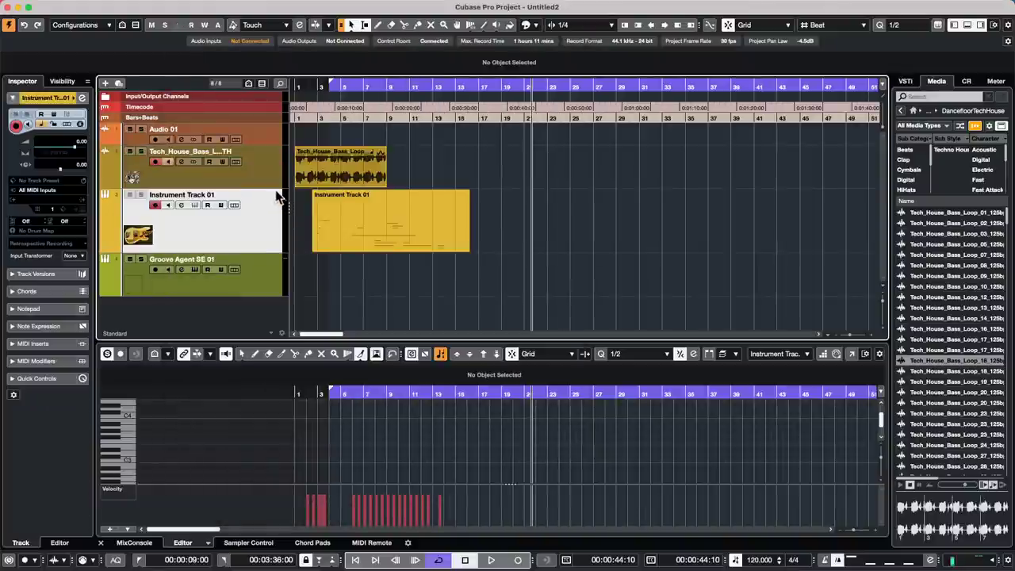
pyautogui.click(265, 181)
pyautogui.click(261, 220)
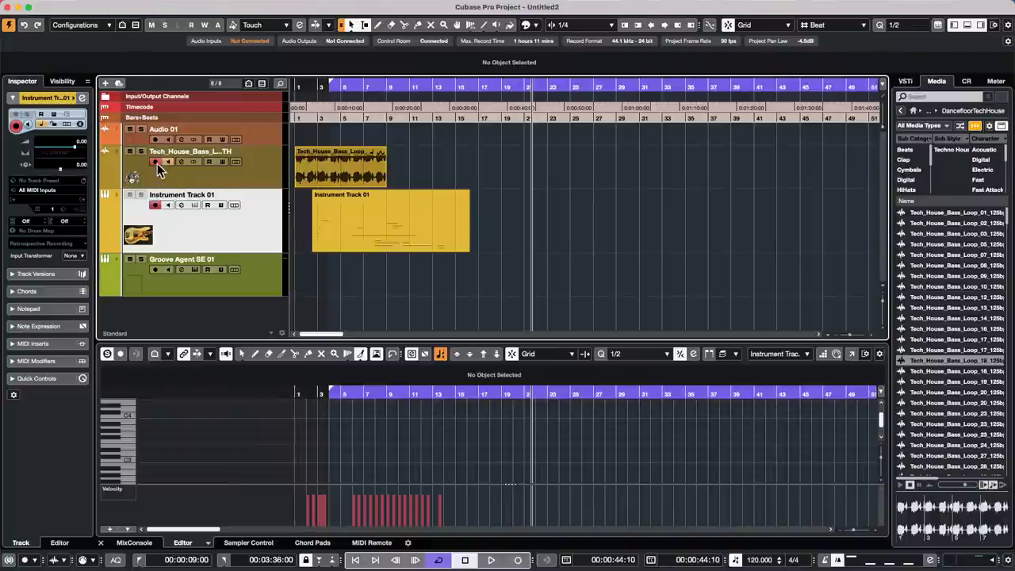
pyautogui.click(155, 205)
# - Click through Groove Agent SE 01, Audio 01 and the bass loop track to test record arming
pyautogui.click(249, 283)
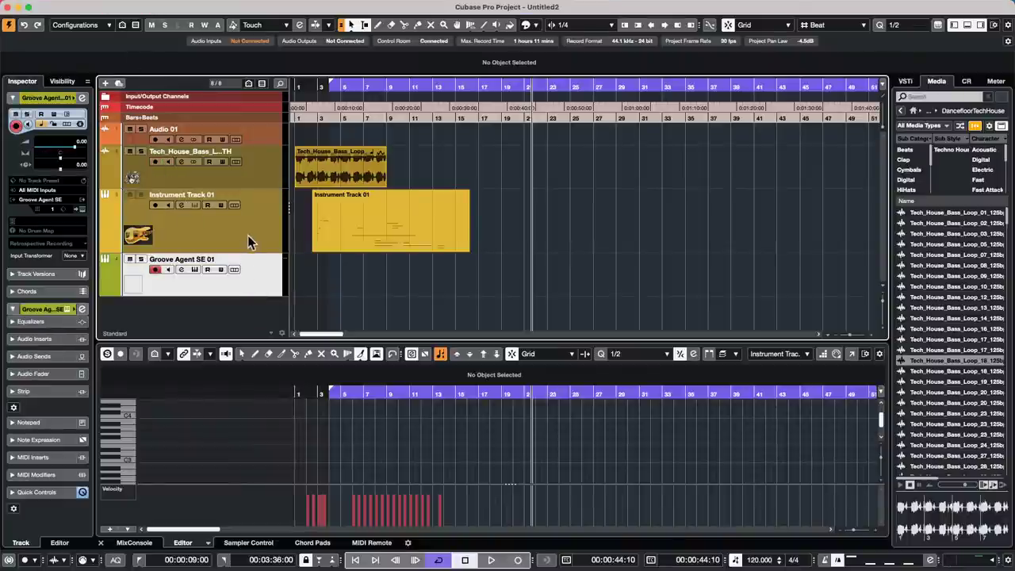
pyautogui.click(262, 175)
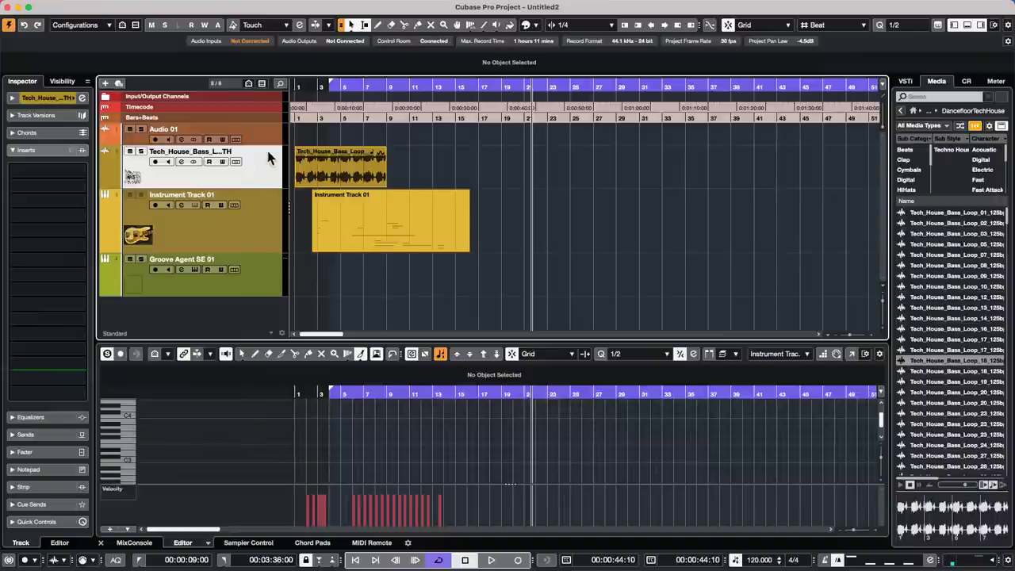
pyautogui.click(272, 136)
pyautogui.click(270, 179)
pyautogui.click(274, 141)
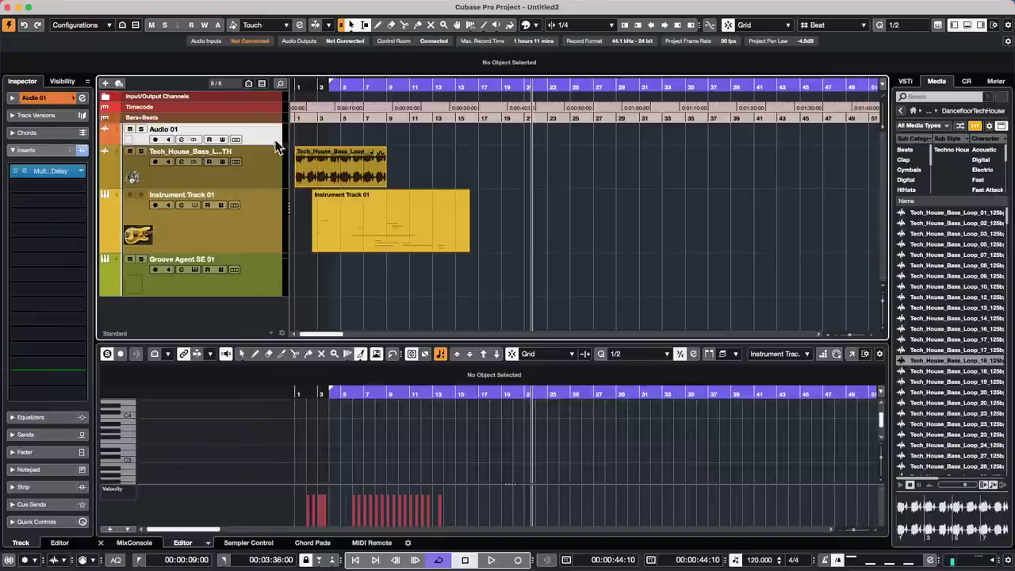
pyautogui.click(270, 164)
pyautogui.click(275, 119)
pyautogui.click(262, 175)
pyautogui.click(272, 139)
pyautogui.click(262, 181)
# - Reopen Preferences to verify the record-on-selection setting, then bring up the toolbox over the part
pyautogui.click(43, 6)
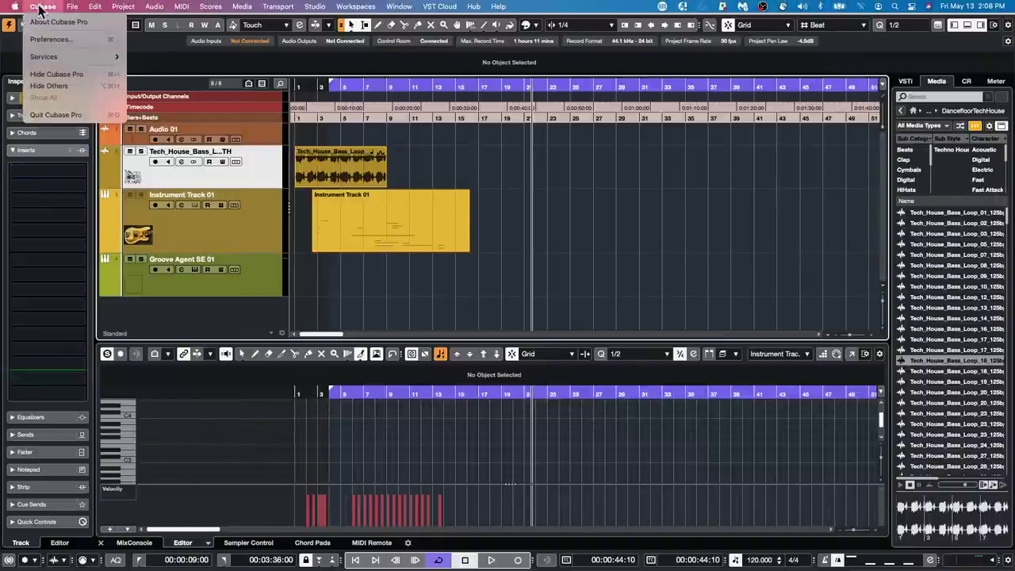
pyautogui.moveTo(72, 6)
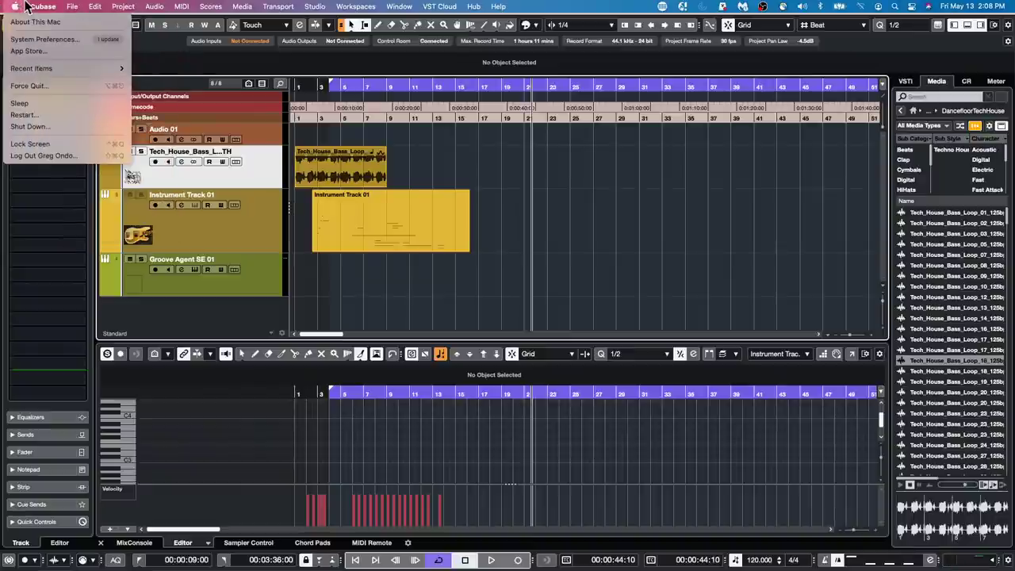
pyautogui.click(64, 40)
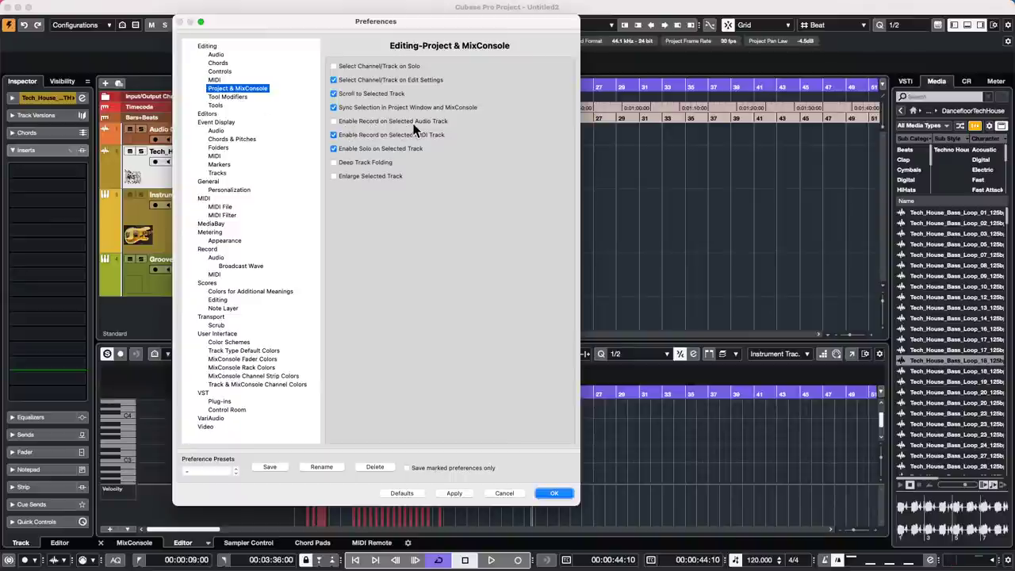
pyautogui.click(554, 492)
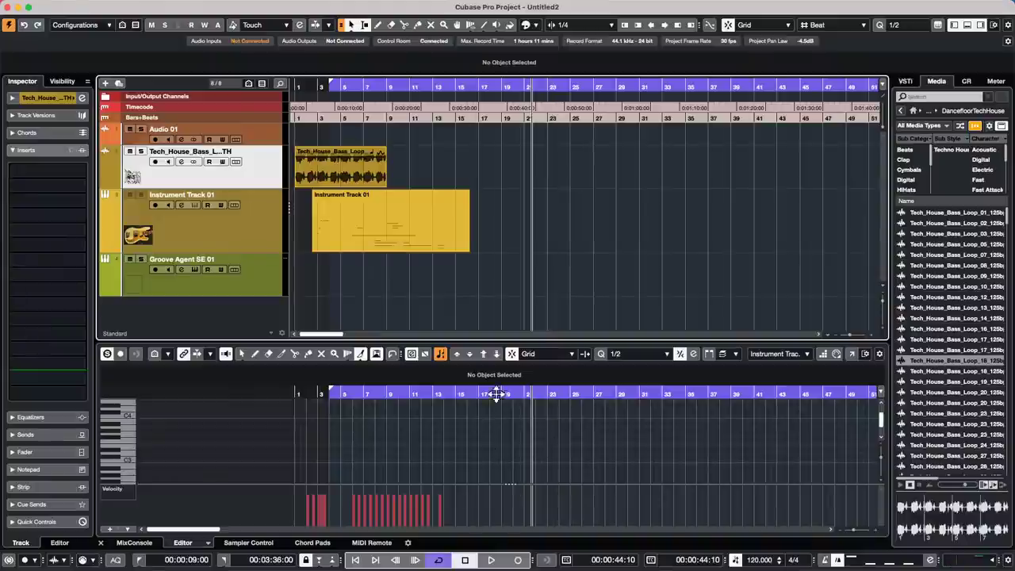
pyautogui.rightClick(390, 222)
# - Erase the Instrument Track 01 part with the Eraser and move the playhead near the start
pyautogui.click(426, 222)
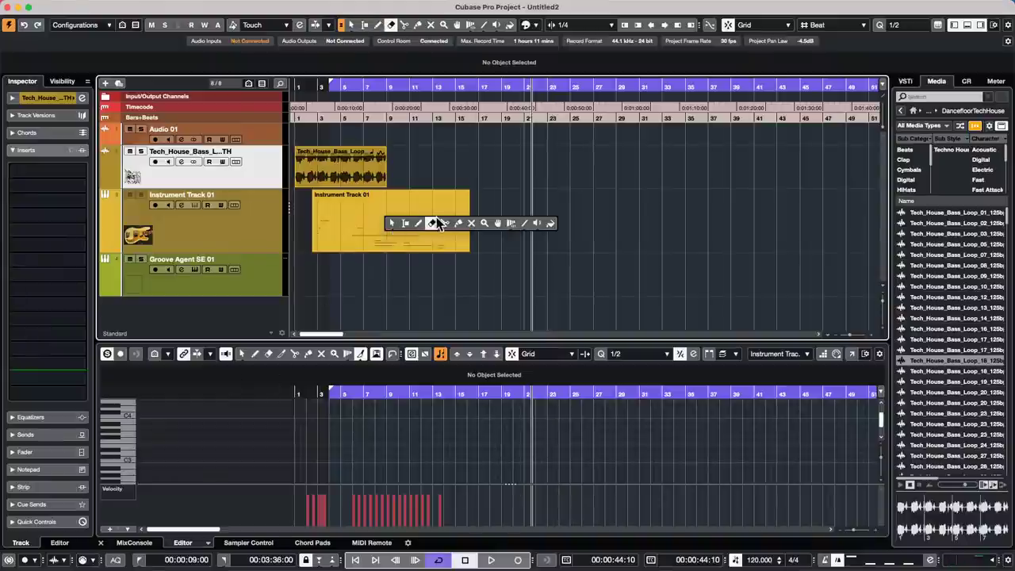
pyautogui.click(428, 226)
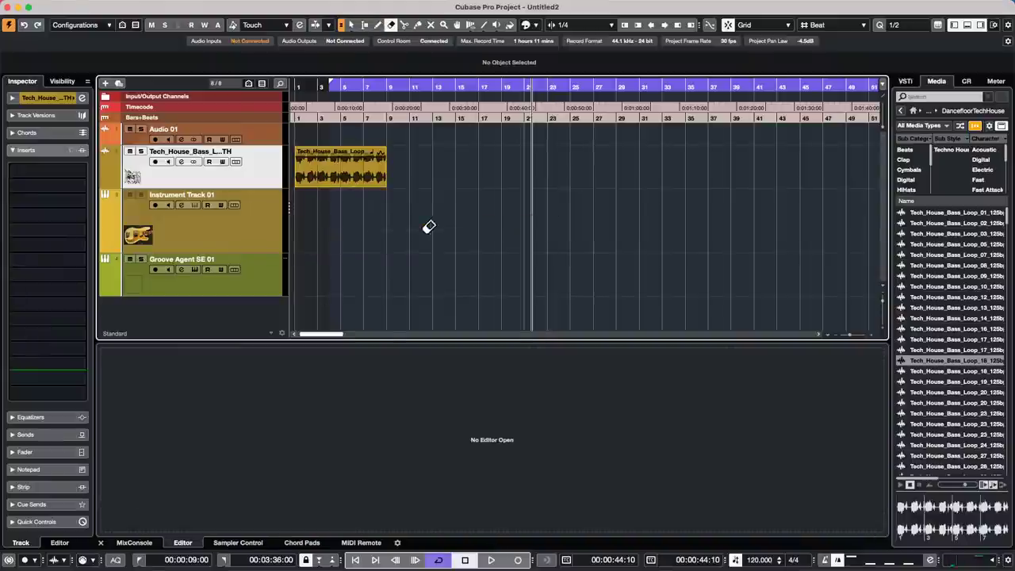
pyautogui.click(314, 86)
# - Select the bass loop event with Object Selection, turn off its Musical Mode, and zoom in
pyautogui.rightClick(341, 168)
pyautogui.click(333, 166)
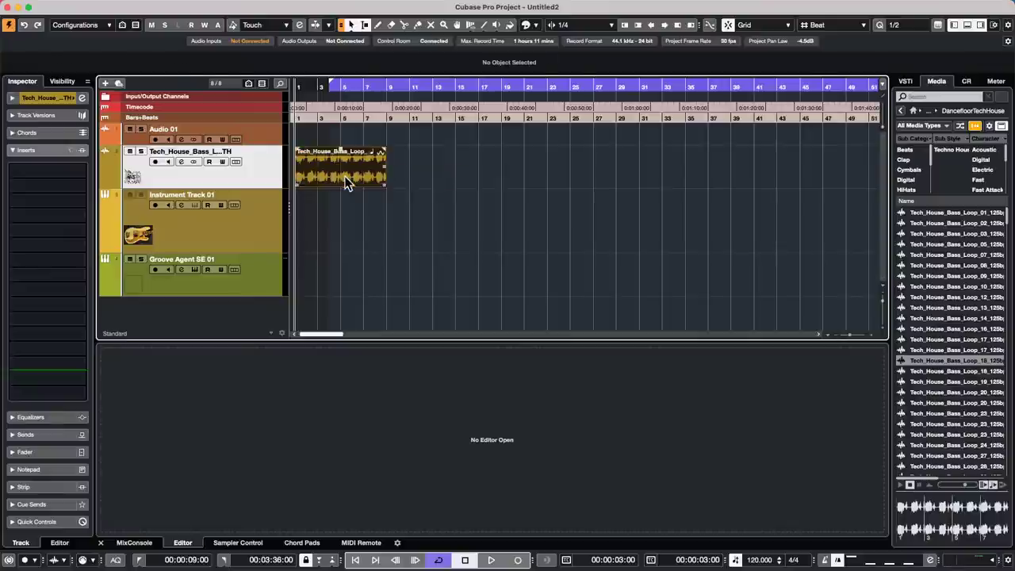
pyautogui.click(352, 182)
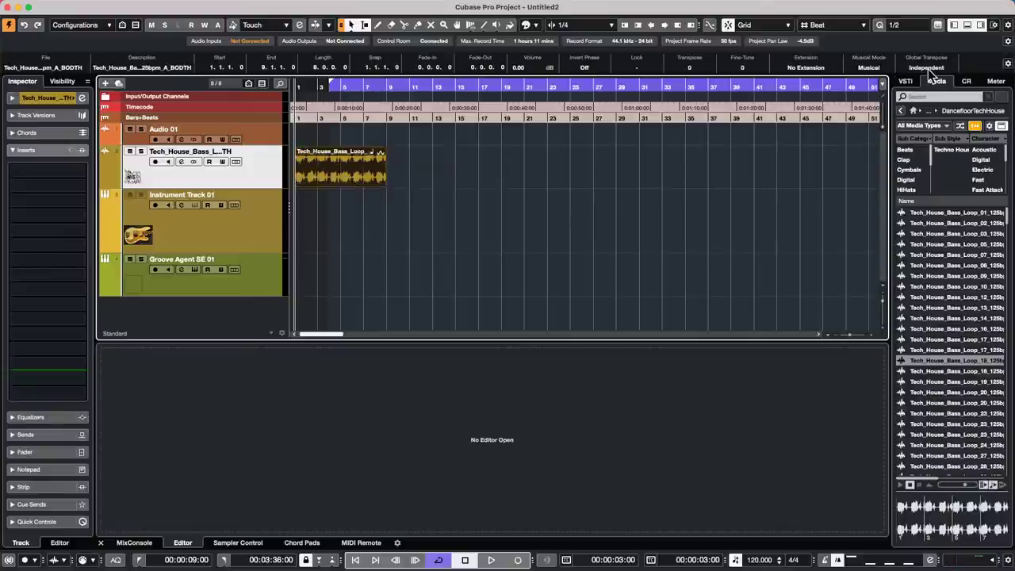
pyautogui.click(869, 67)
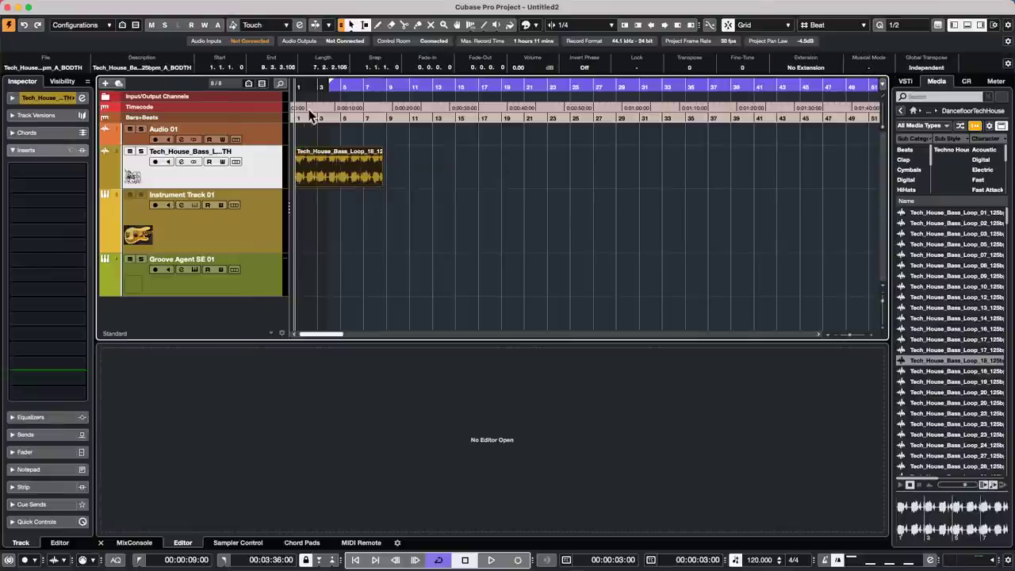
pyautogui.moveTo(226, 90); pyautogui.dragTo(215, 128)
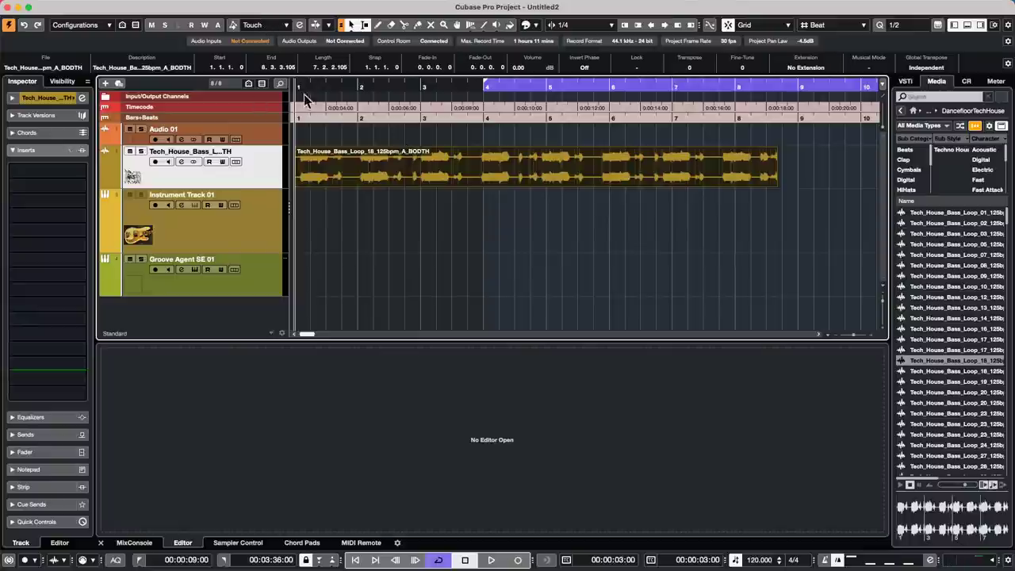
# - Change the project tempo to 100 BPM, then play and stop the bass loop
pyautogui.click(777, 558)
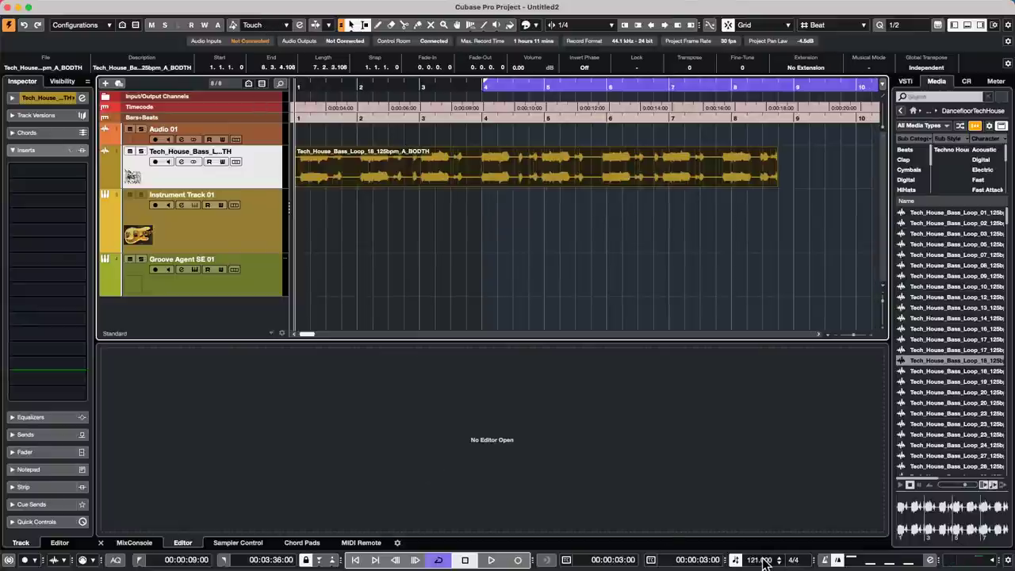
pyautogui.doubleClick(761, 559)
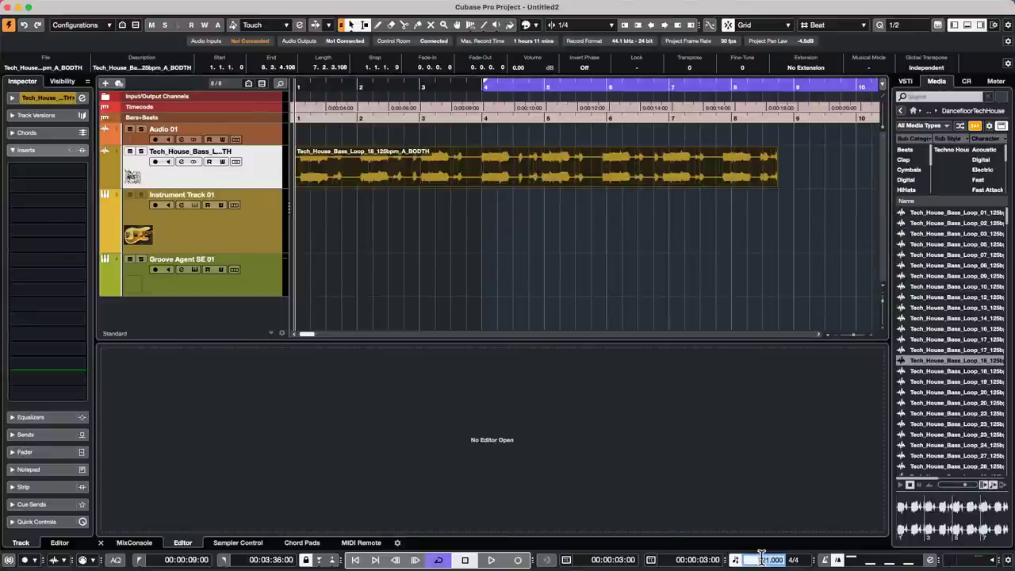
pyautogui.write('100')
pyautogui.press('Return')
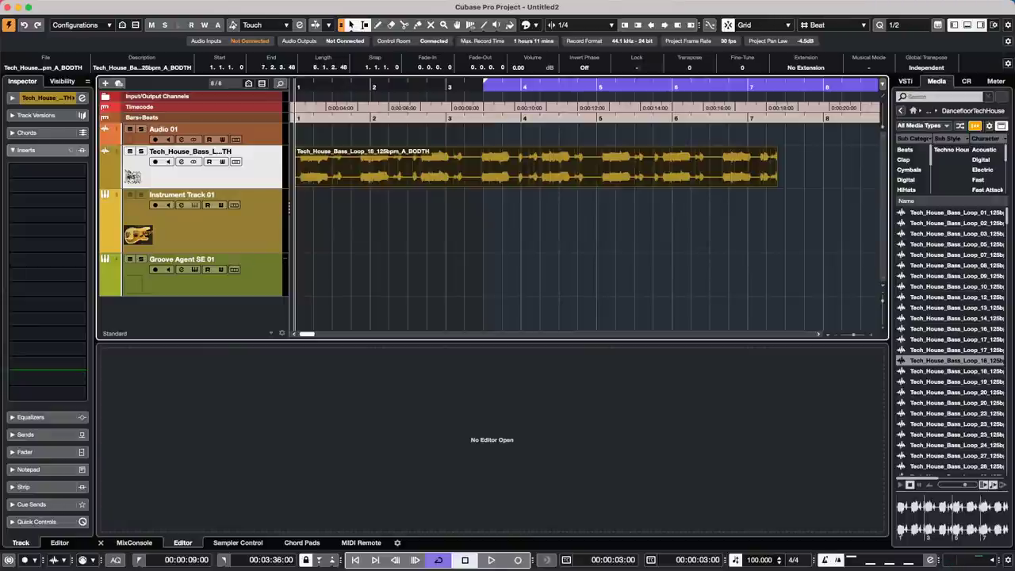
pyautogui.press('space')
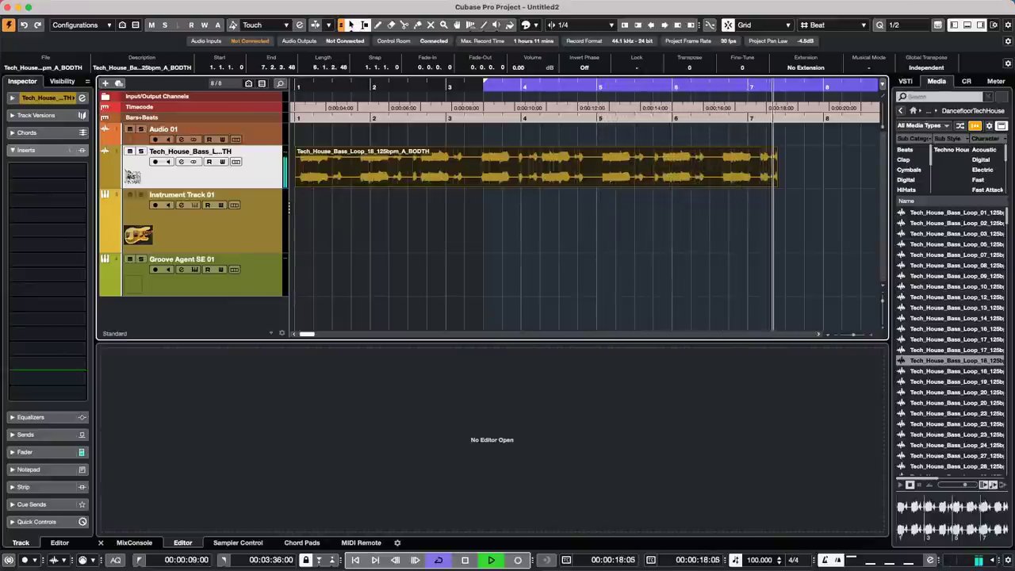
pyautogui.press('space')
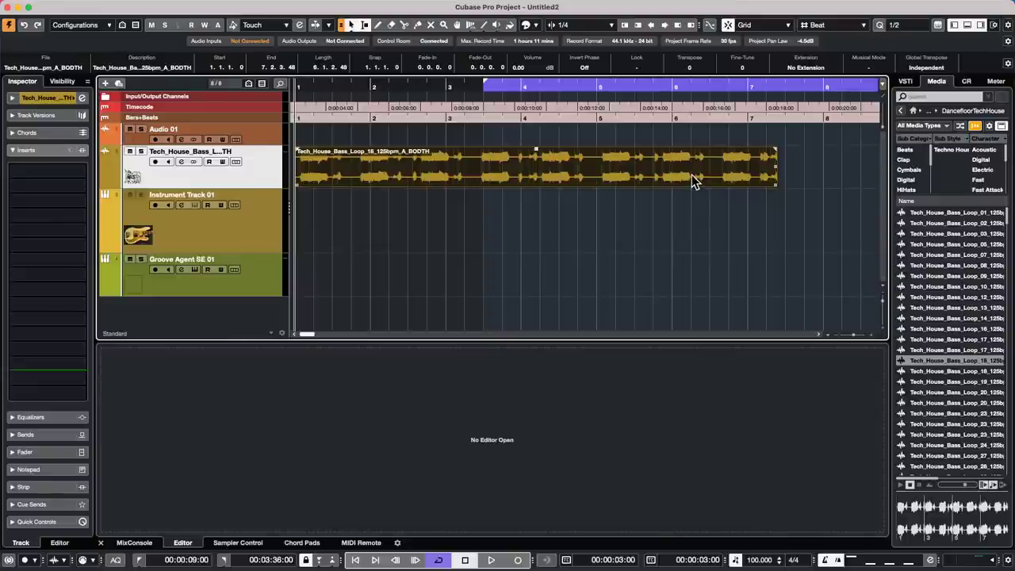
# - Turn Musical Mode on for the bass loop so it spans 8 bars at 100 BPM, then play it
pyautogui.click(870, 68)
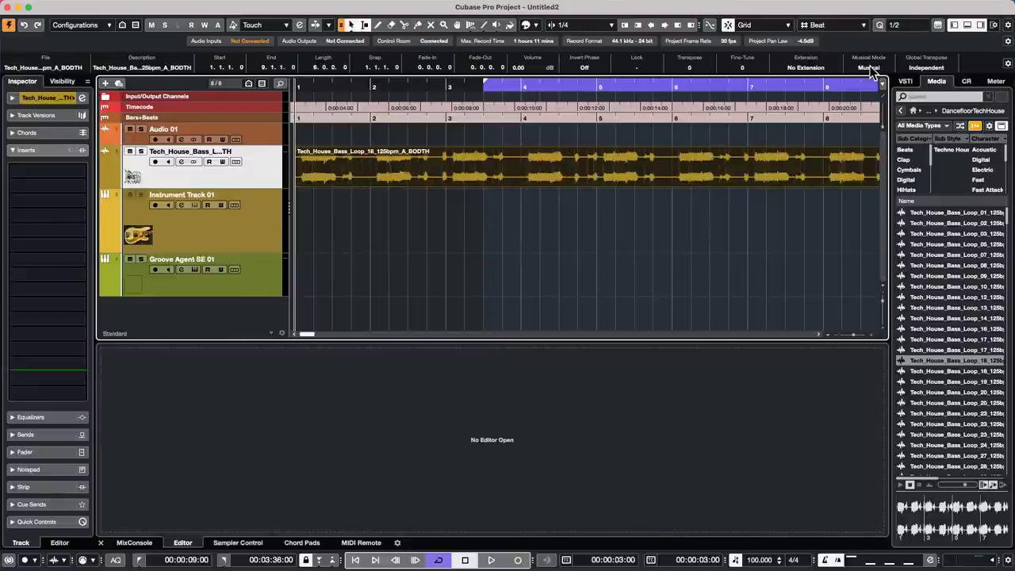
pyautogui.moveTo(364, 85); pyautogui.dragTo(114, 66)
pyautogui.press('space')
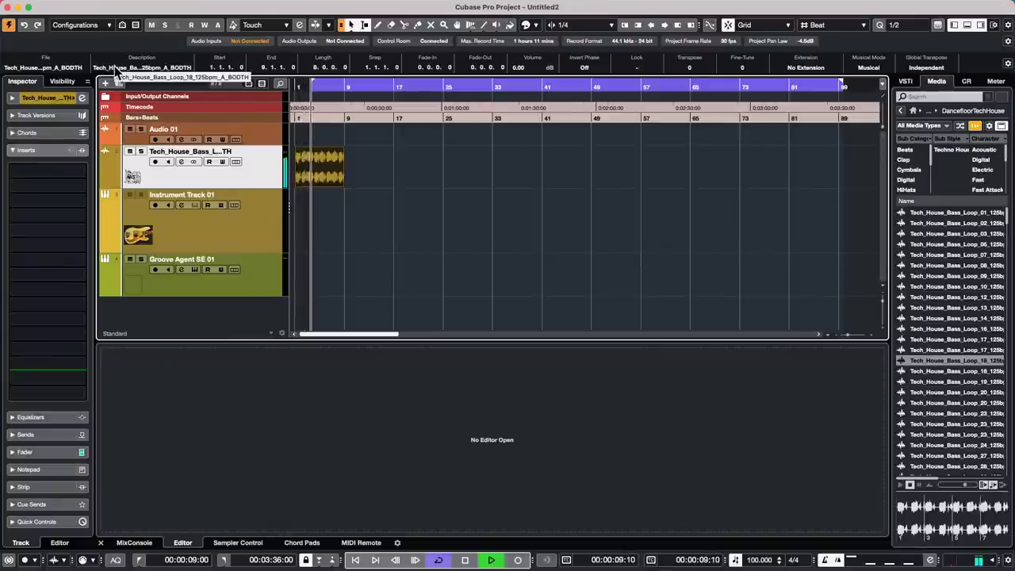
pyautogui.press('space')
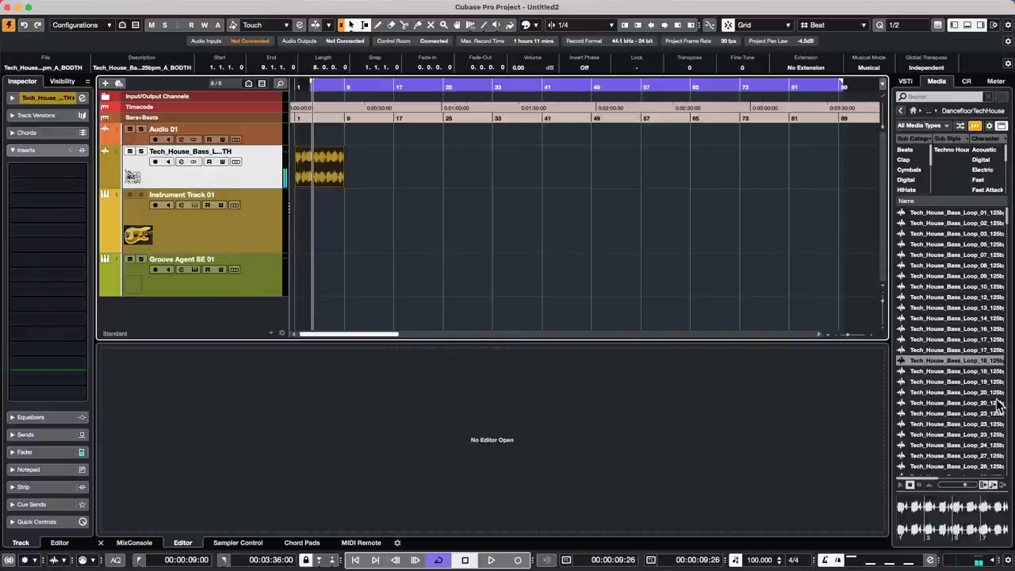
# - Preview samples in the Media browser and drop Tech_House_Drum_Loop_02_125bpm onto the bass track
pyautogui.scroll(-10, 916, 412)
pyautogui.click(919, 415)
pyautogui.scroll(-10, 927, 425)
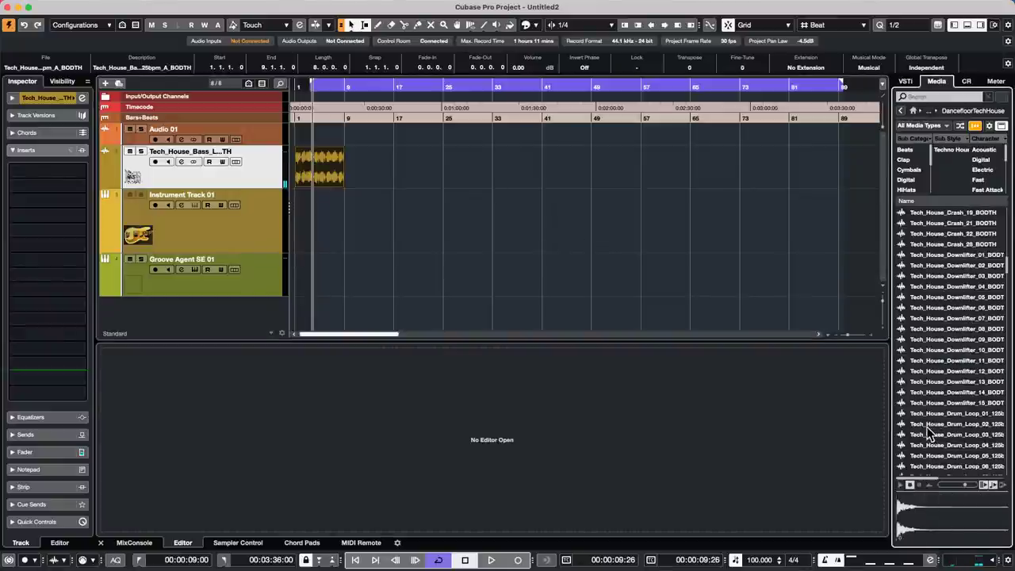
pyautogui.click(926, 425)
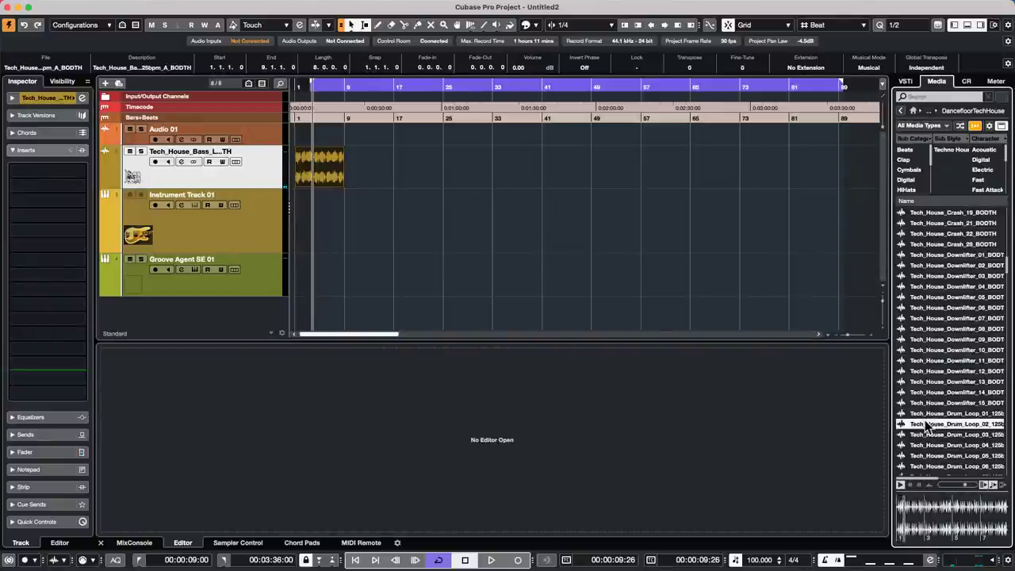
pyautogui.moveTo(926, 425)
pyautogui.mouseDown()
pyautogui.moveTo(595, 346)
pyautogui.moveTo(333, 204)
pyautogui.moveTo(374, 145)
pyautogui.moveTo(222, 226)
pyautogui.moveTo(285, 171)
pyautogui.moveTo(394, 177)
pyautogui.mouseUp()
pyautogui.click(384, 120)
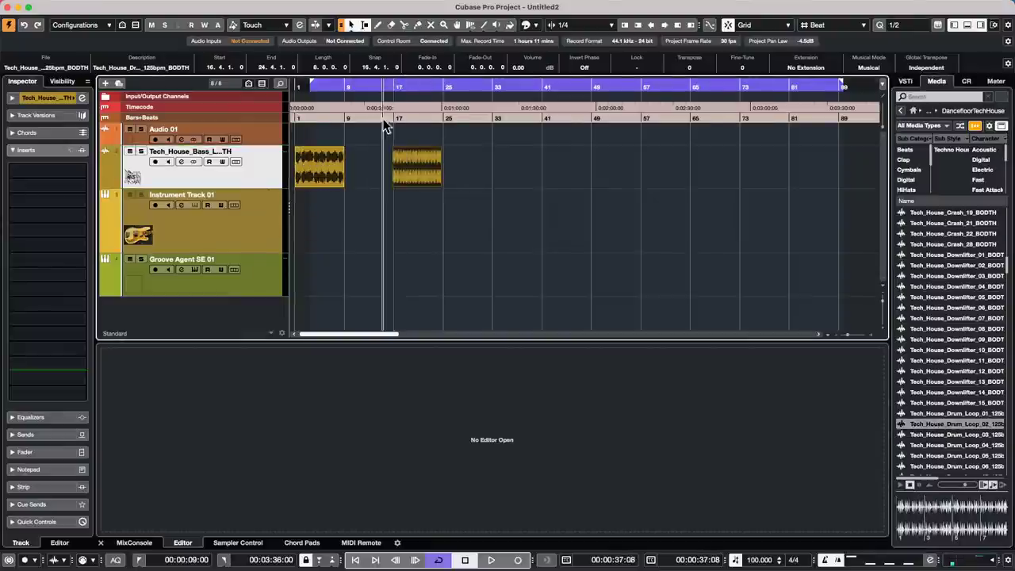
# - Position the drum loop at bar 17 and turn its Musical Mode off
pyautogui.moveTo(384, 120); pyautogui.dragTo(384, 129)
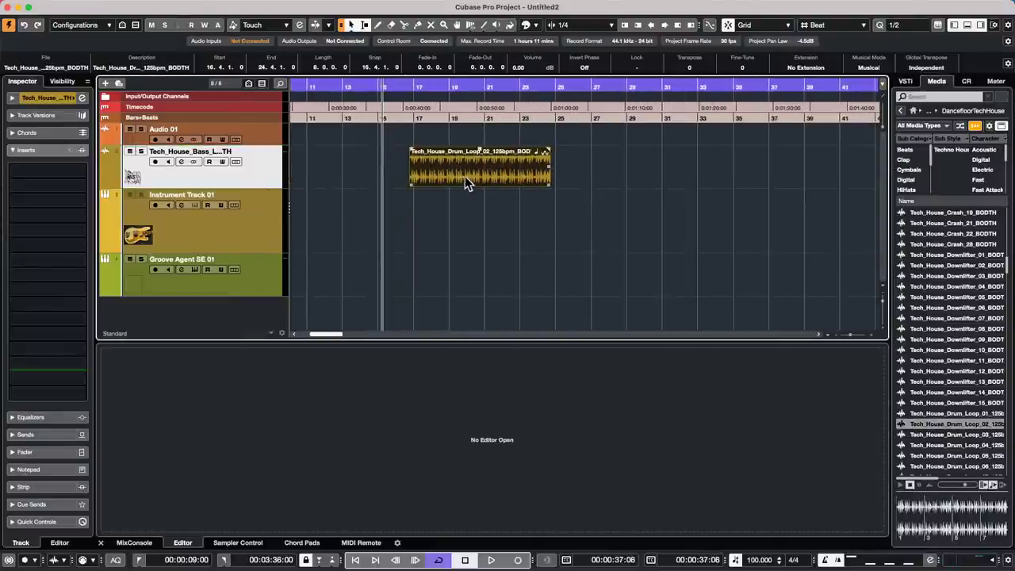
pyautogui.moveTo(467, 183)
pyautogui.mouseDown()
pyautogui.moveTo(474, 177)
pyautogui.moveTo(466, 182)
pyautogui.mouseUp()
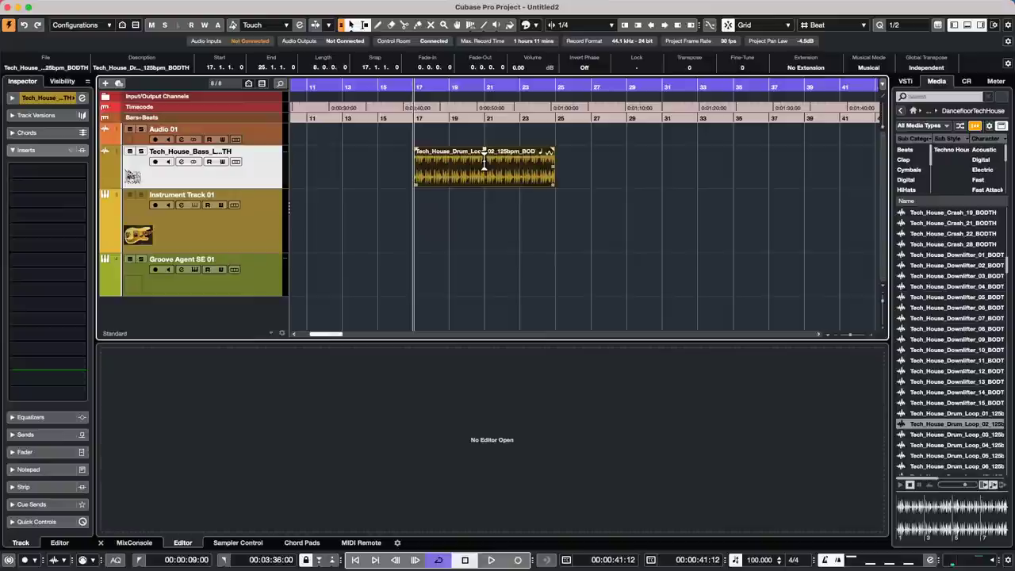
pyautogui.press('KP_1')
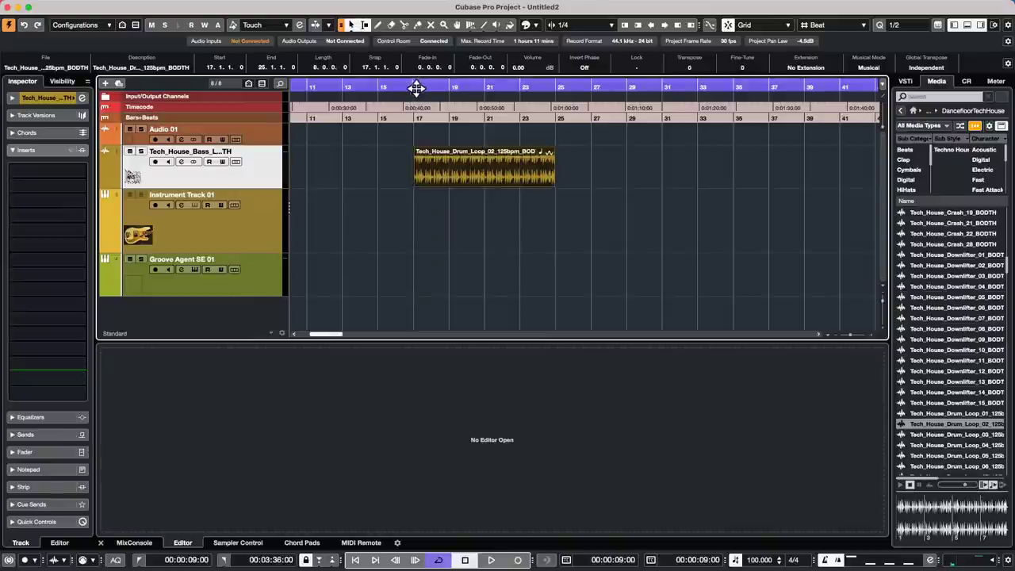
pyautogui.moveTo(415, 86); pyautogui.dragTo(408, 84)
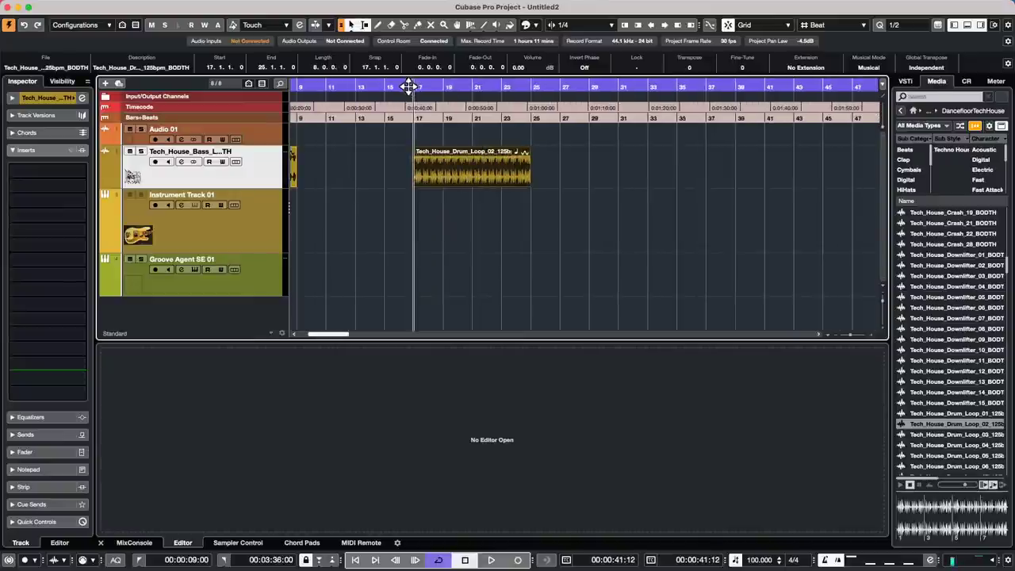
pyautogui.click(872, 68)
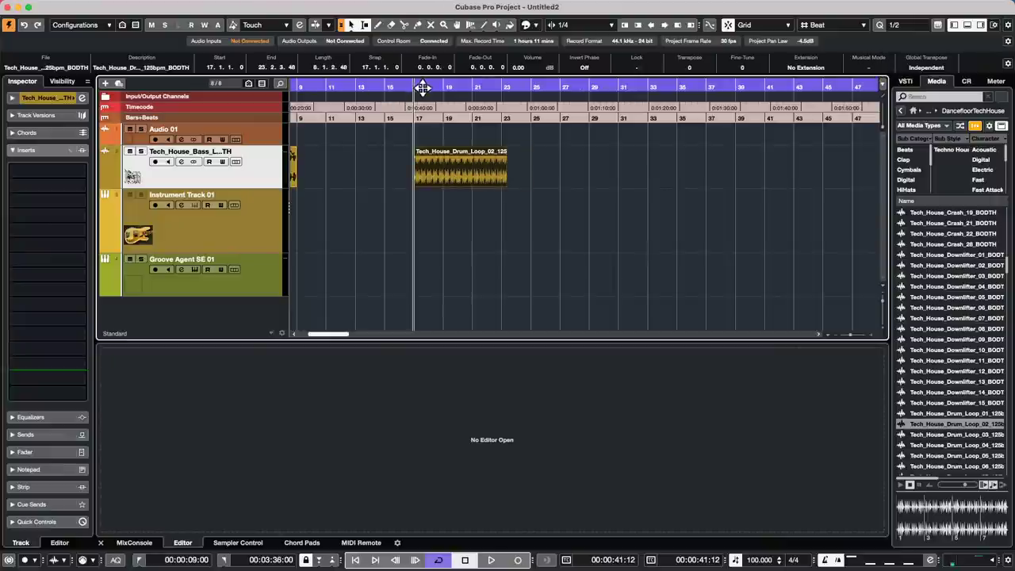
# - Play the drum loop from its start, comparing Musical Mode on and off, leaving it off
pyautogui.moveTo(410, 89); pyautogui.dragTo(411, 111)
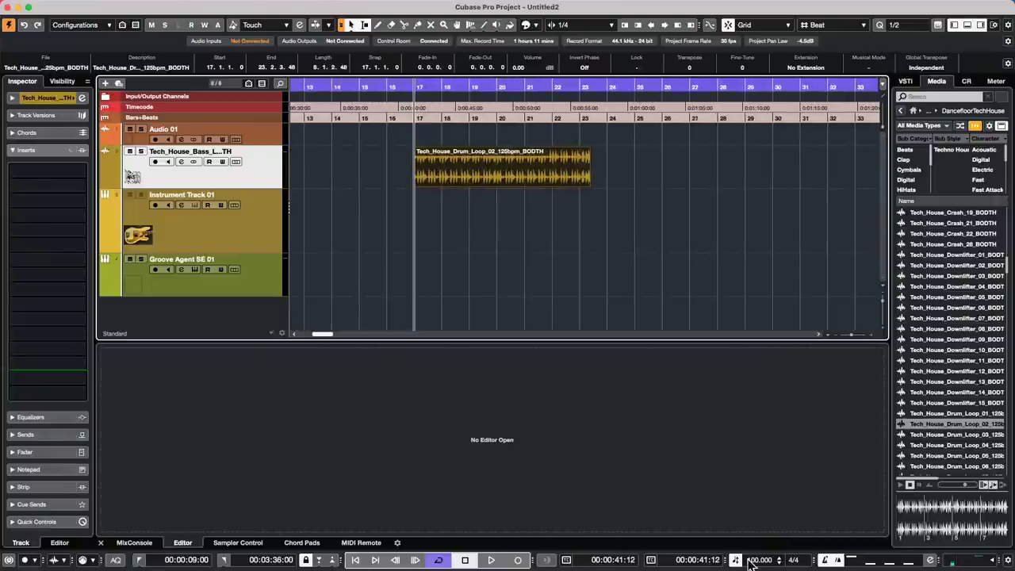
pyautogui.scroll(17, 754, 560)
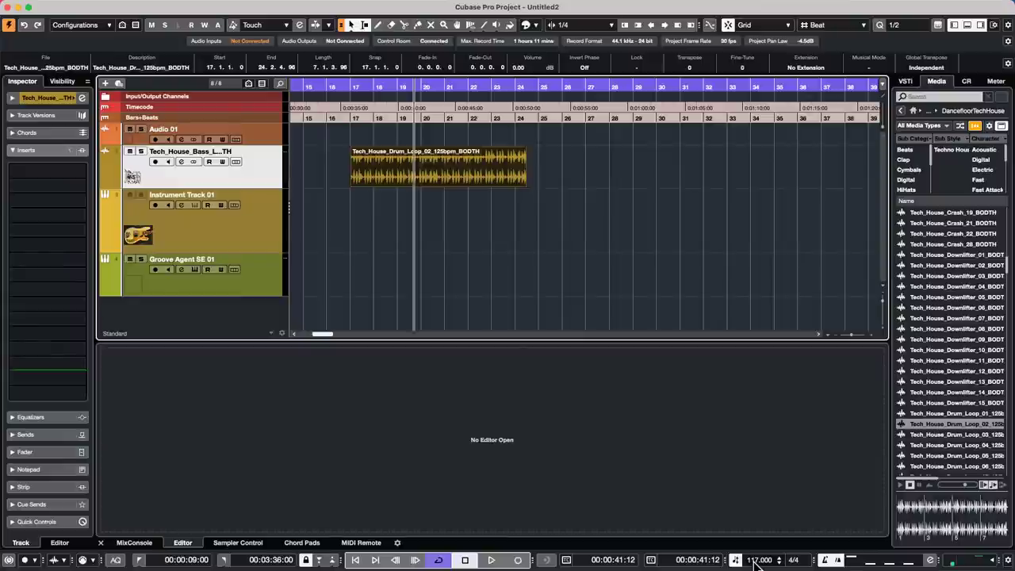
pyautogui.scroll(1, 754, 560)
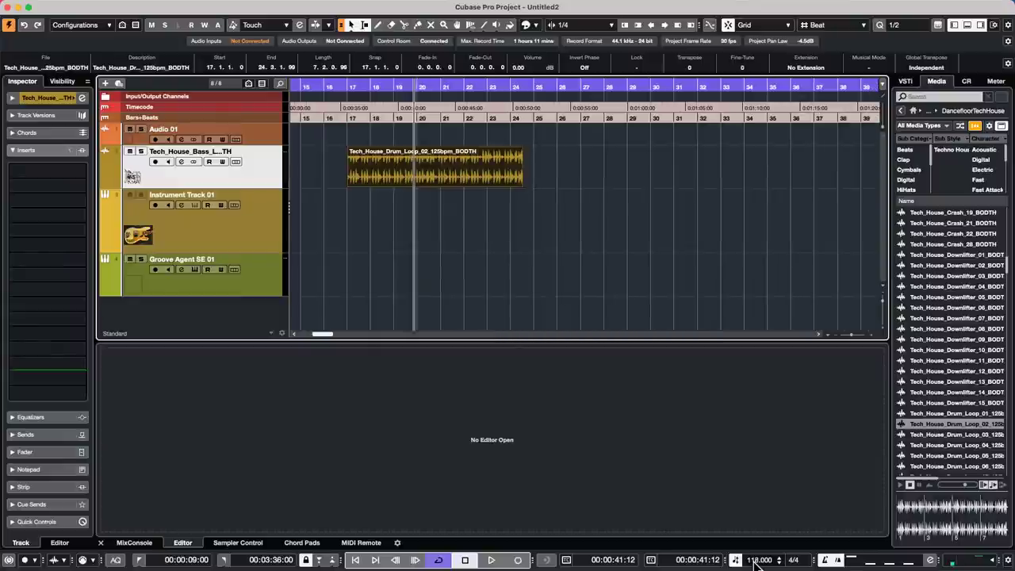
pyautogui.scroll(-12, 756, 561)
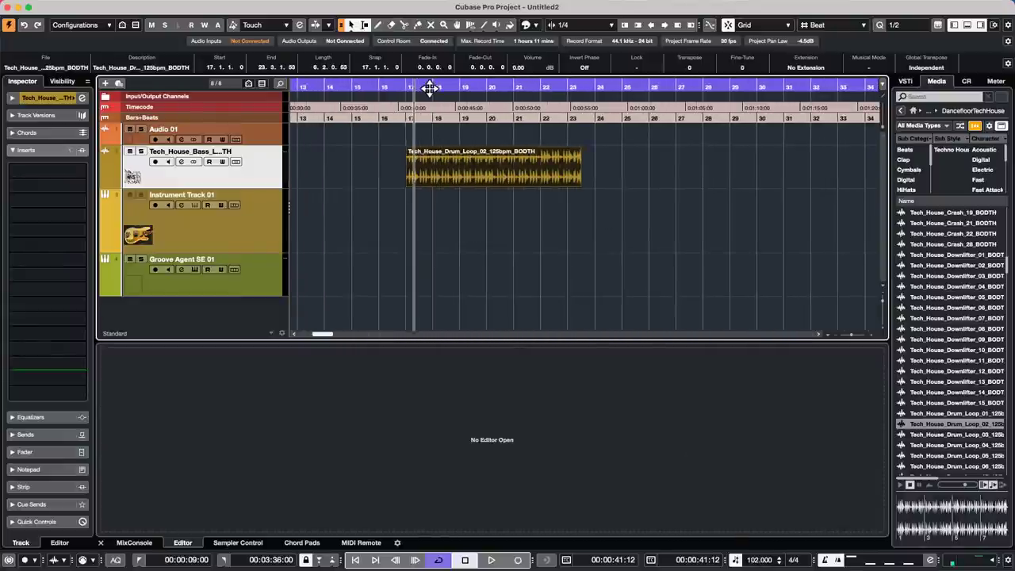
pyautogui.click(403, 90)
pyautogui.press('space')
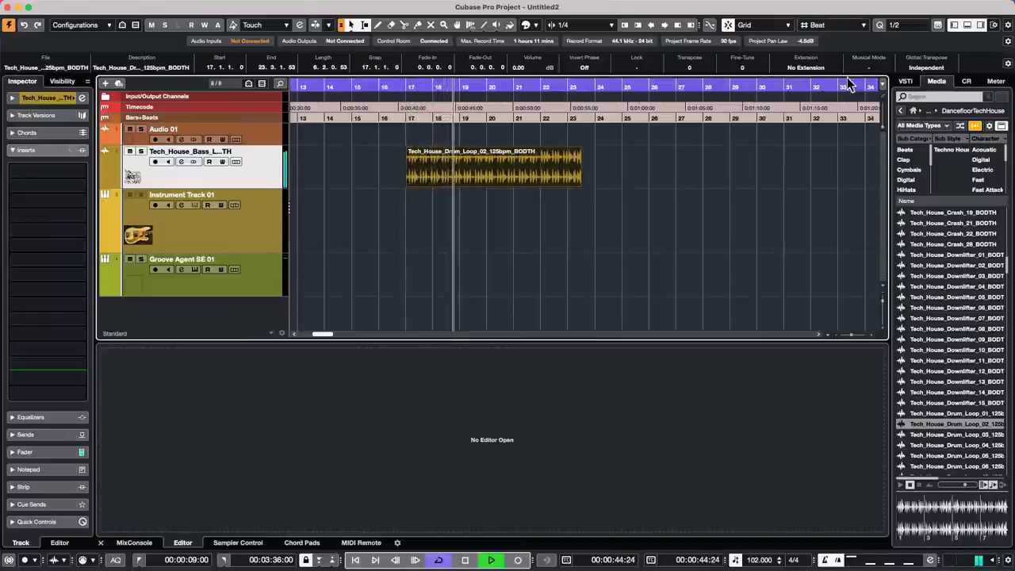
pyautogui.click(866, 68)
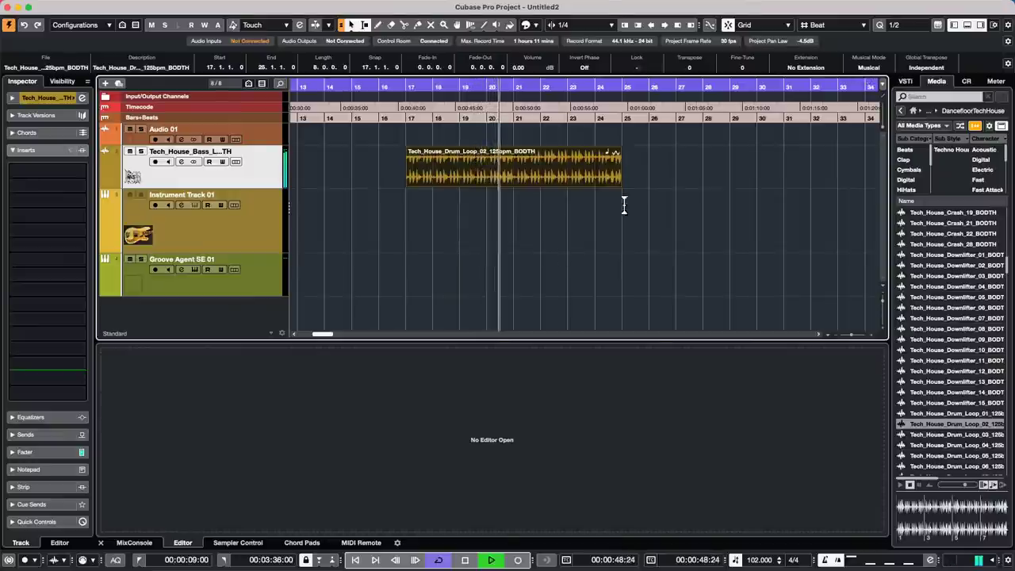
pyautogui.click(875, 68)
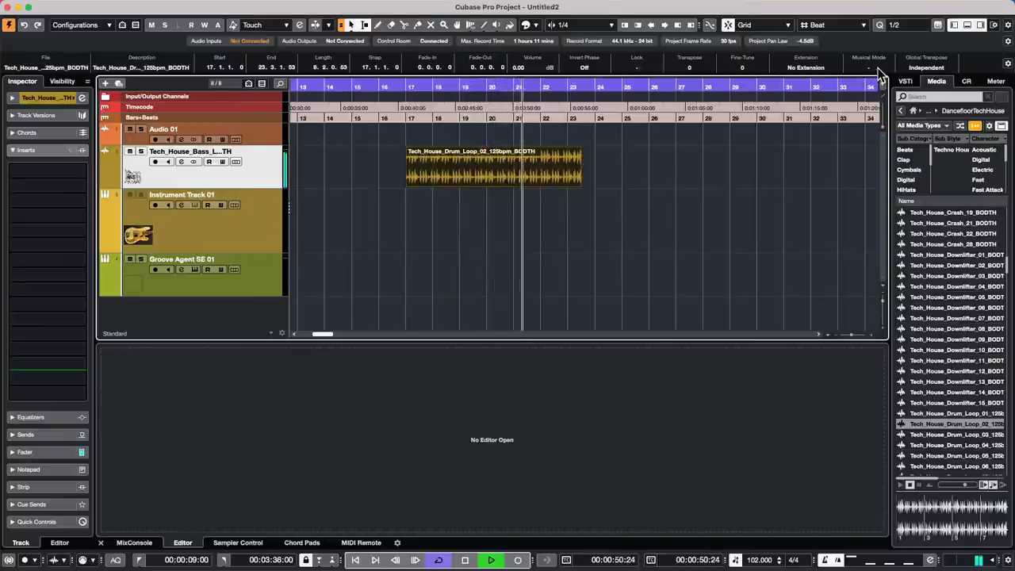
pyautogui.press('space')
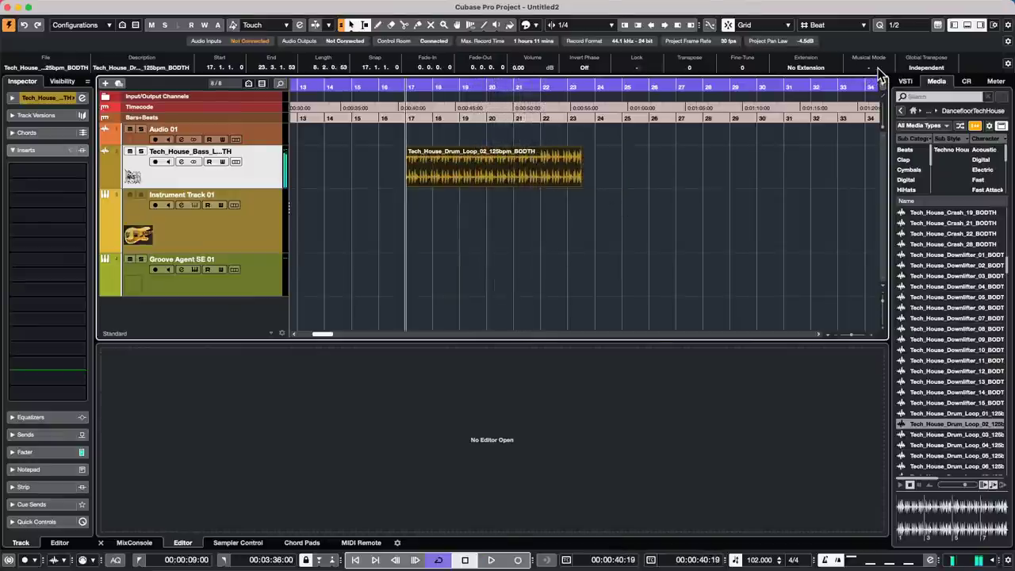
# - Add a Tempo track to the project
pyautogui.rightClick(206, 182)
pyautogui.moveTo(238, 182)
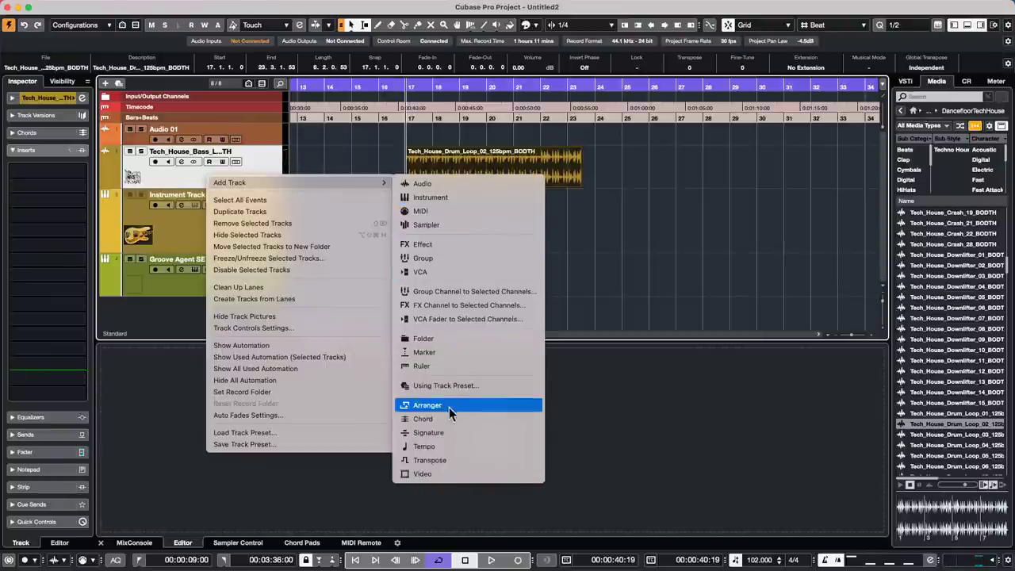
pyautogui.click(458, 445)
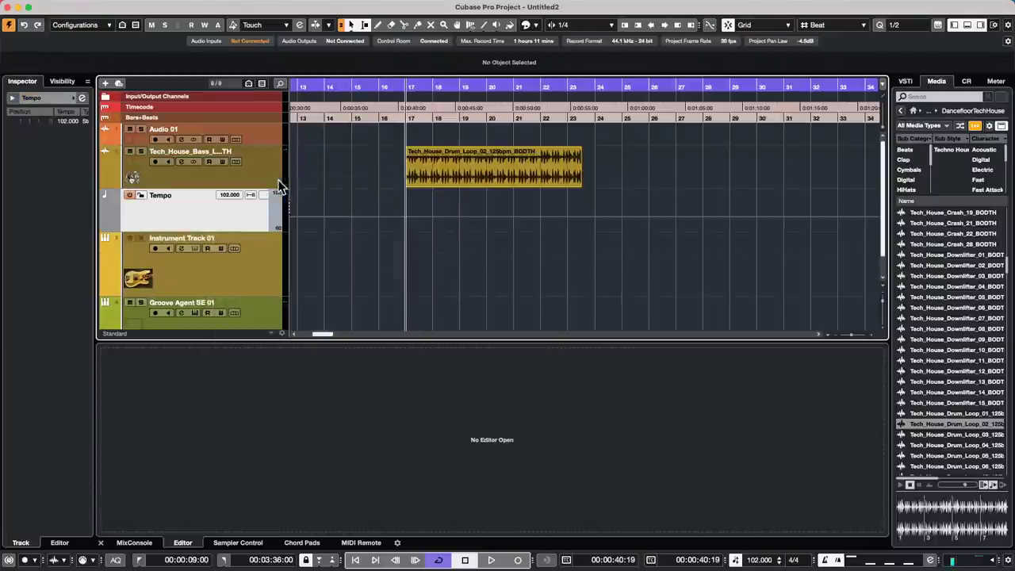
# - Draw a varying tempo curve of 80–140 BPM from about bar 19 to bar 29
pyautogui.rightClick(453, 205)
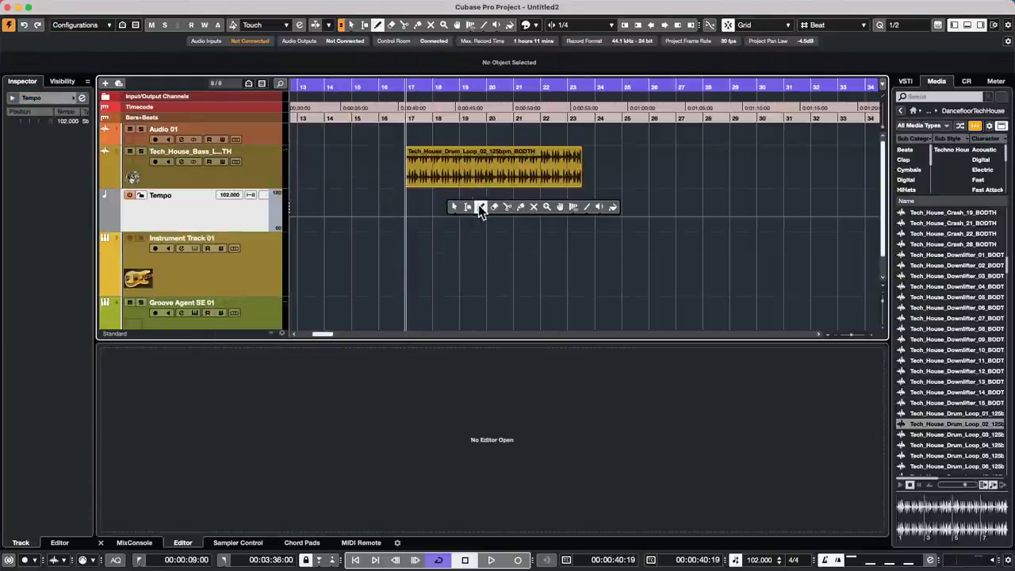
pyautogui.click(478, 205)
pyautogui.click(505, 203)
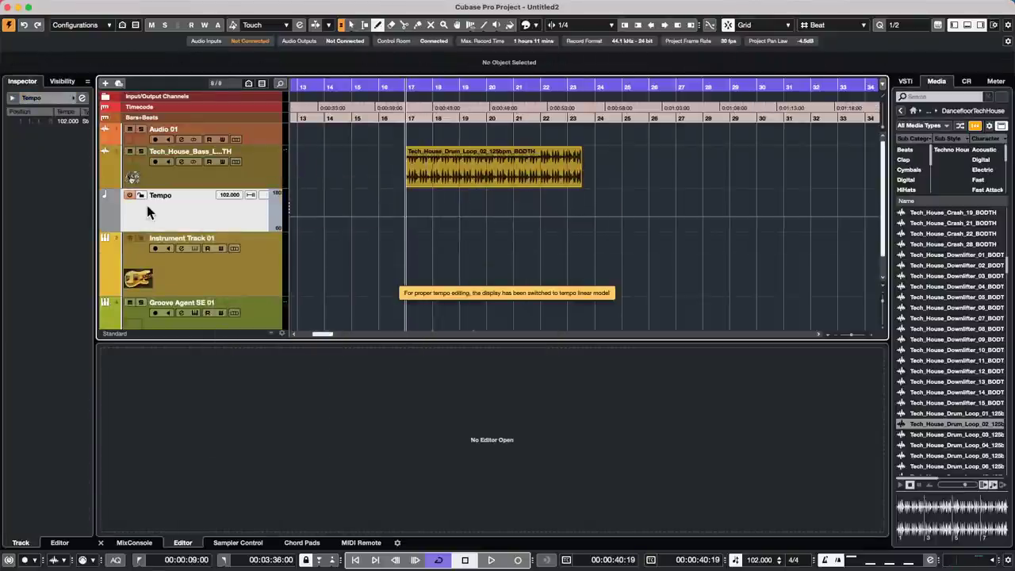
pyautogui.moveTo(467, 224)
pyautogui.mouseDown()
pyautogui.moveTo(493, 210)
pyautogui.moveTo(632, 197)
pyautogui.moveTo(682, 214)
pyautogui.moveTo(731, 202)
pyautogui.mouseUp()
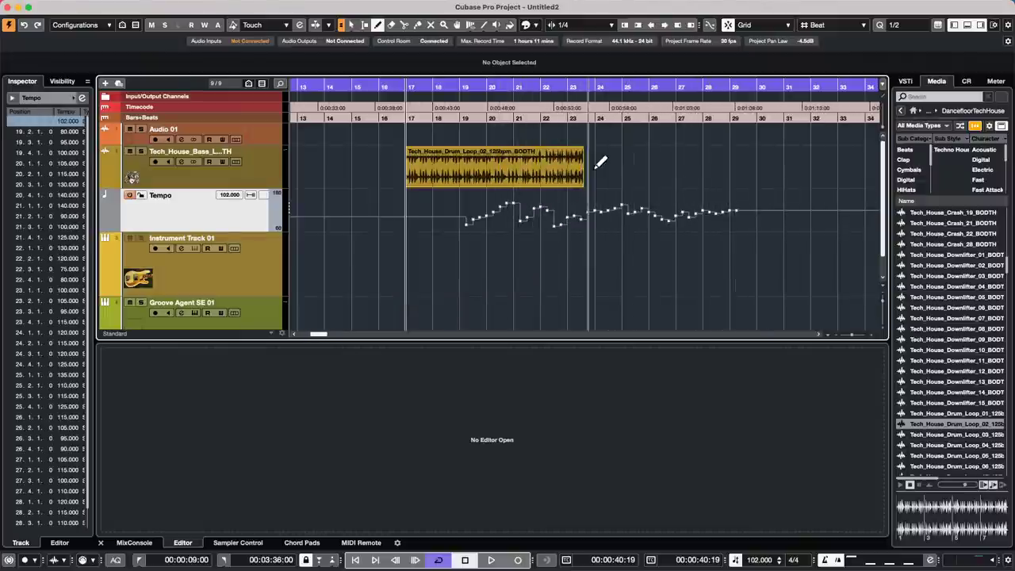
# - Duplicate the drum loop to bar 23 and play from bar 18
pyautogui.press('1')
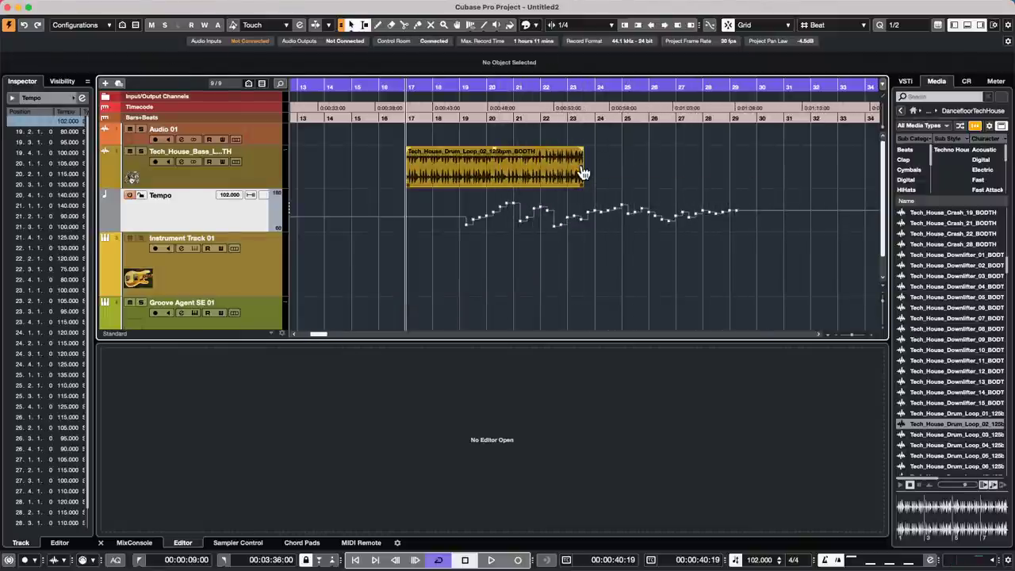
pyautogui.moveTo(583, 173); pyautogui.dragTo(650, 170)
pyautogui.click(453, 85)
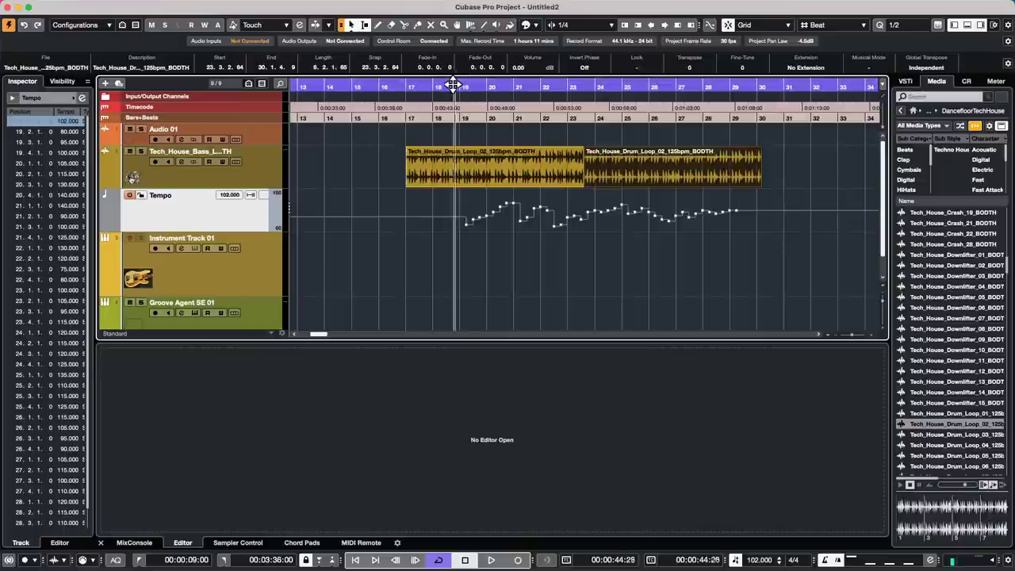
pyautogui.press('space')
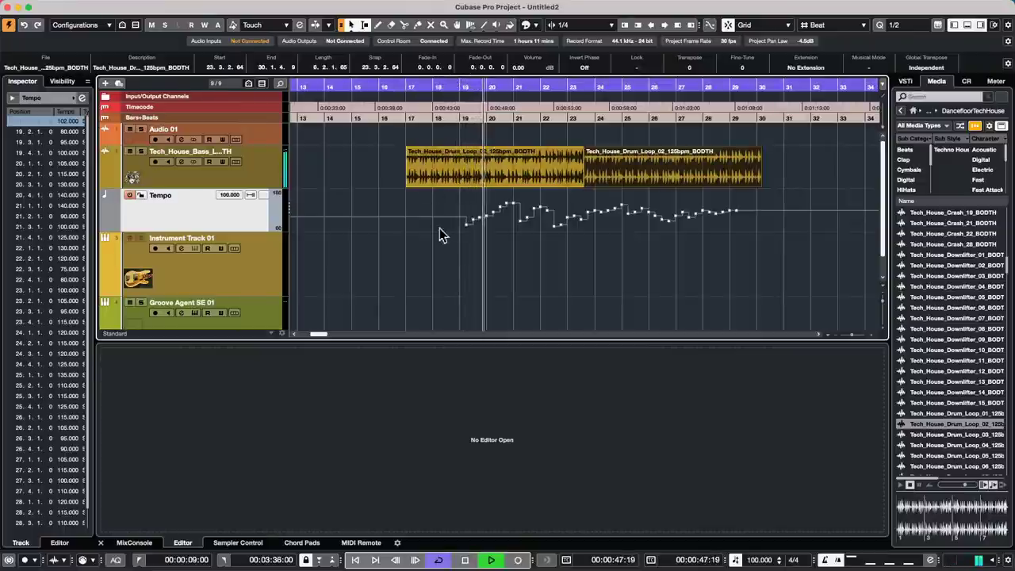
pyautogui.press('space')
# - Make both drum-loop events follow the tempo curve, then play from about bar 19
pyautogui.moveTo(791, 180); pyautogui.dragTo(474, 171)
pyautogui.press('l')
pyautogui.click(871, 68)
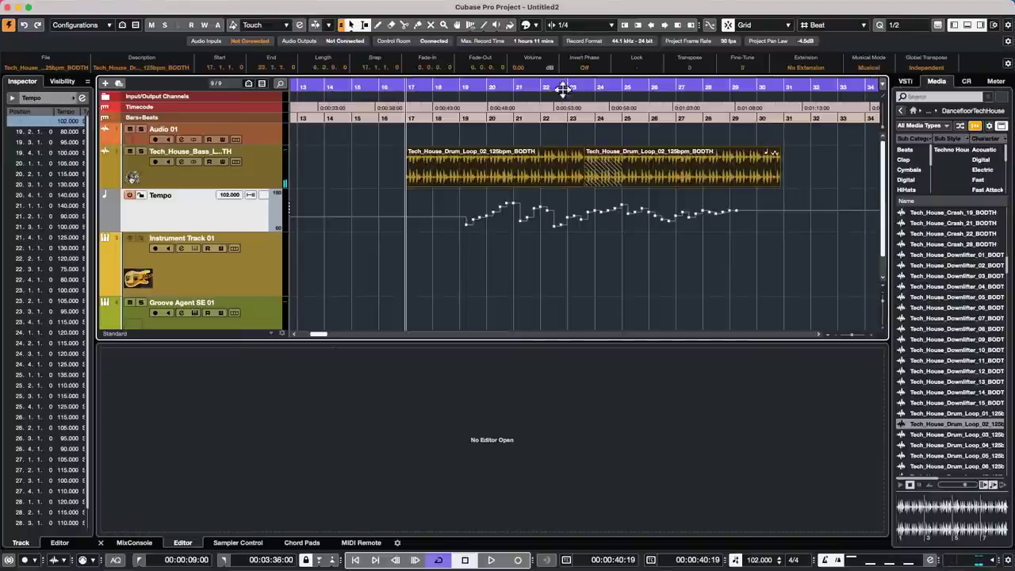
pyautogui.click(469, 90)
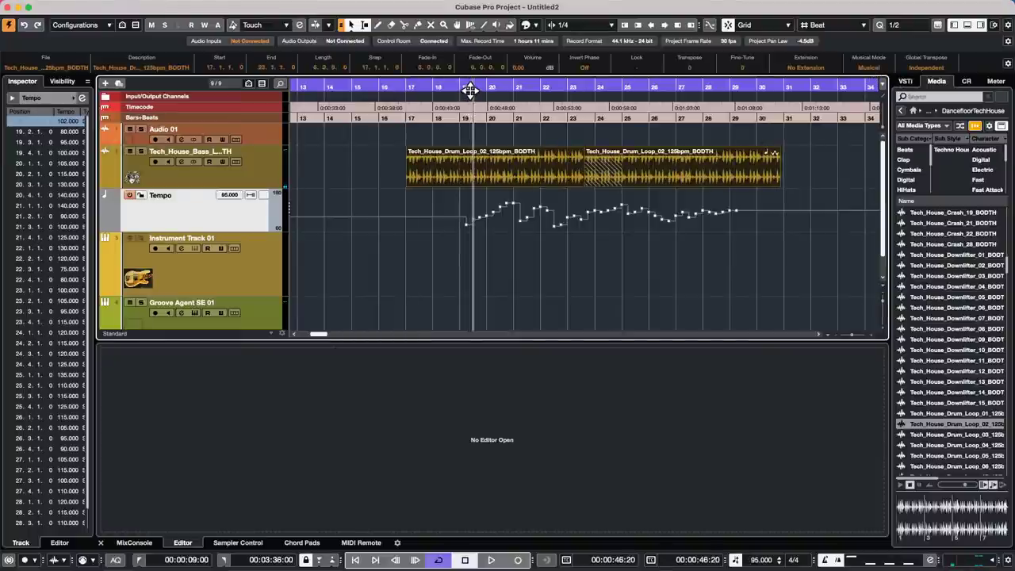
pyautogui.press('space')
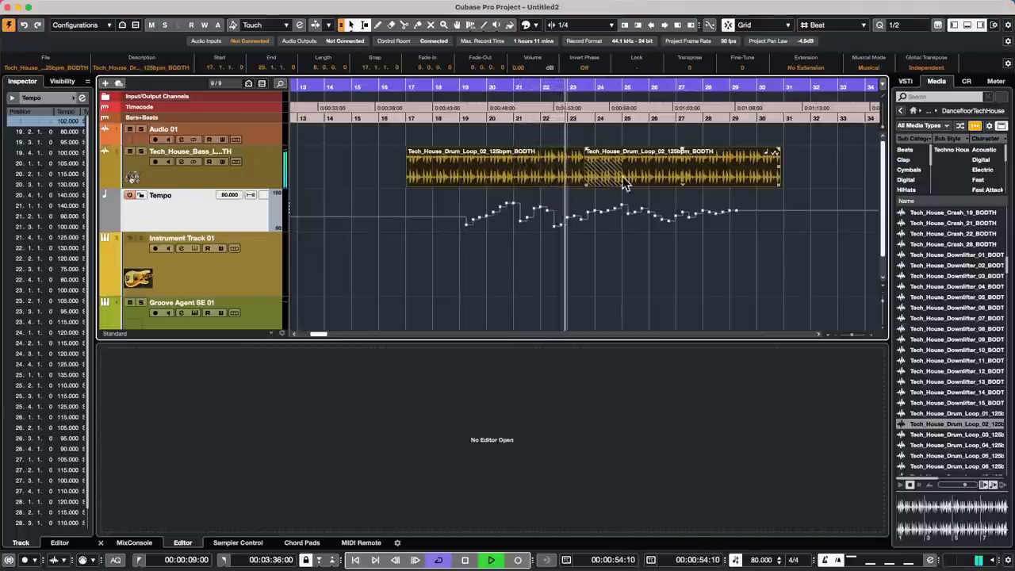
# - Move the second drum loop to bar 25.3 and the first to start at bar 18
pyautogui.moveTo(648, 172)
pyautogui.mouseDown()
pyautogui.moveTo(673, 174)
pyautogui.moveTo(655, 176)
pyautogui.mouseUp()
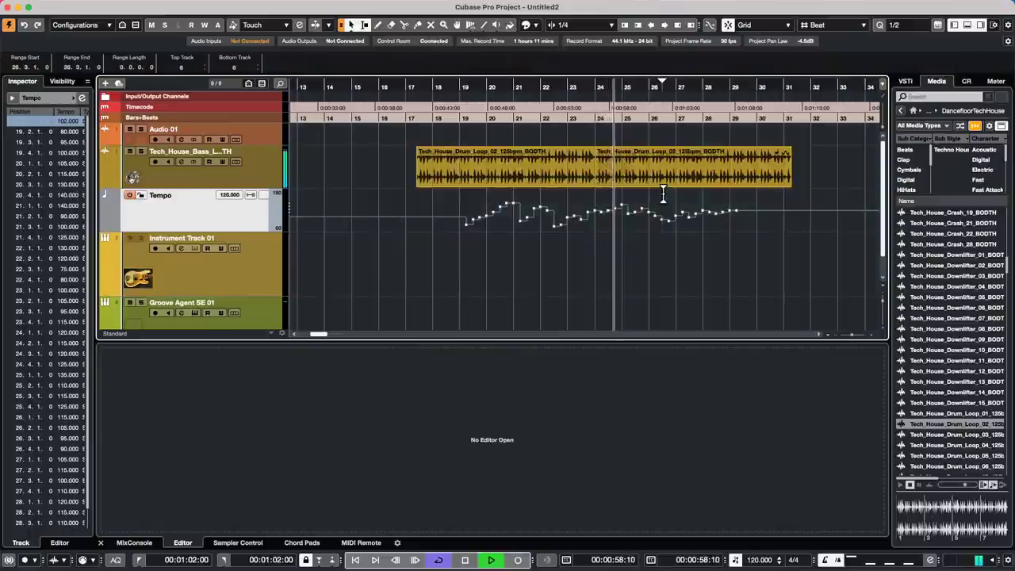
pyautogui.click(684, 176)
pyautogui.moveTo(683, 175); pyautogui.dragTo(733, 177)
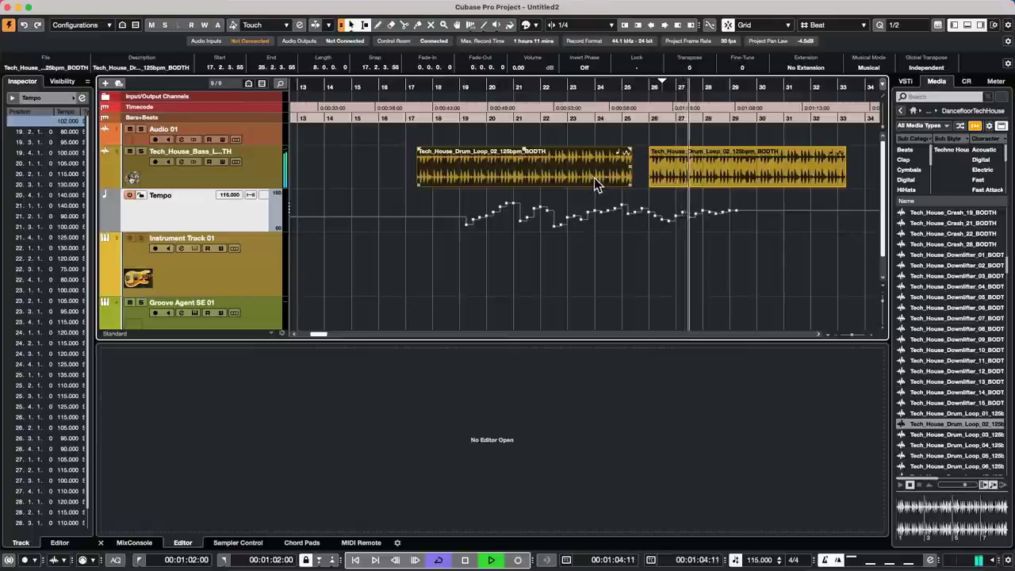
pyautogui.moveTo(594, 178); pyautogui.dragTo(612, 183)
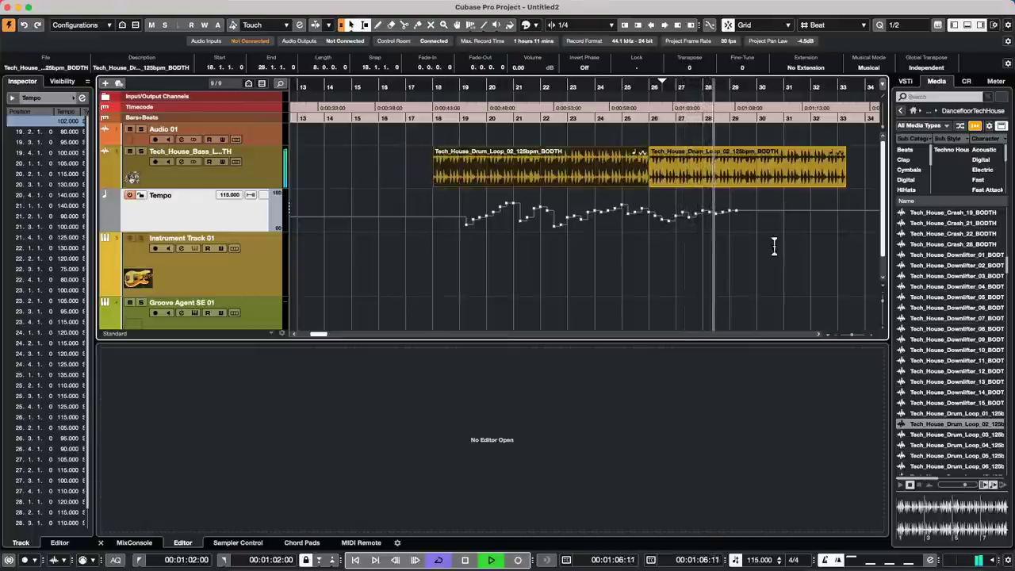
pyautogui.click(743, 183)
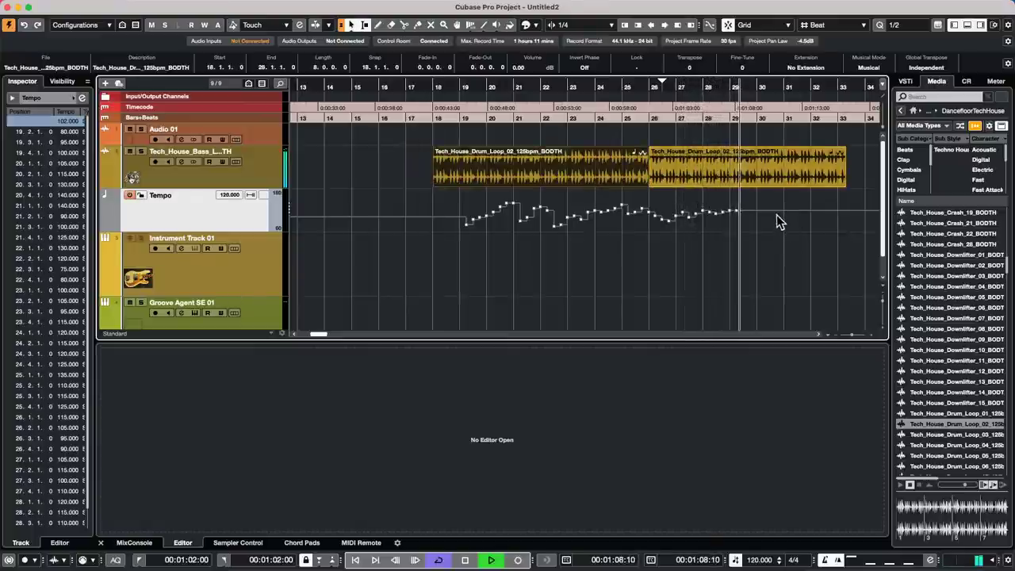
pyautogui.press('space')
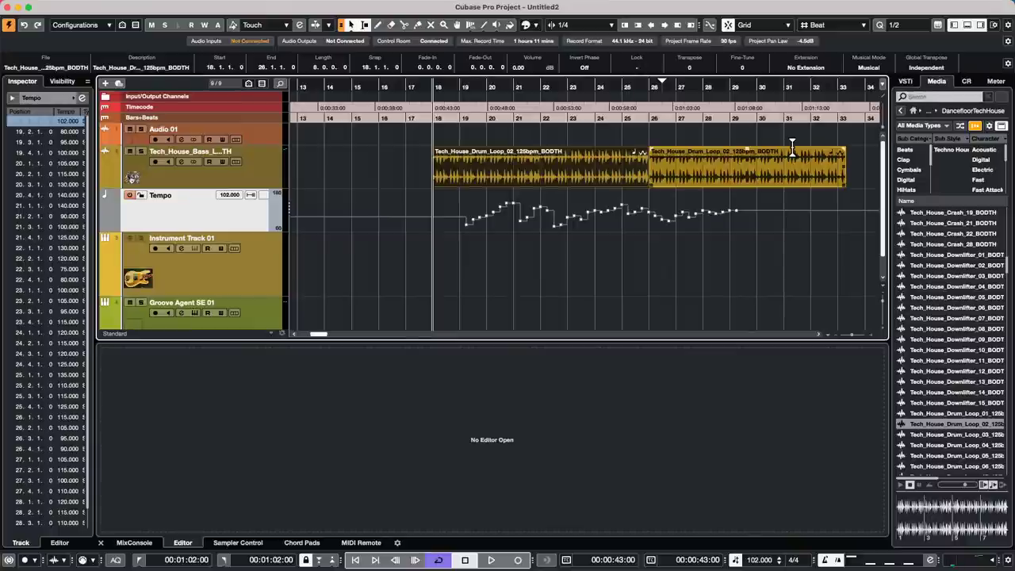
# - Open Project > ADM Authoring for Dolby Atmos, showing No Renderer and no audio objects
pyautogui.click(161, 7)
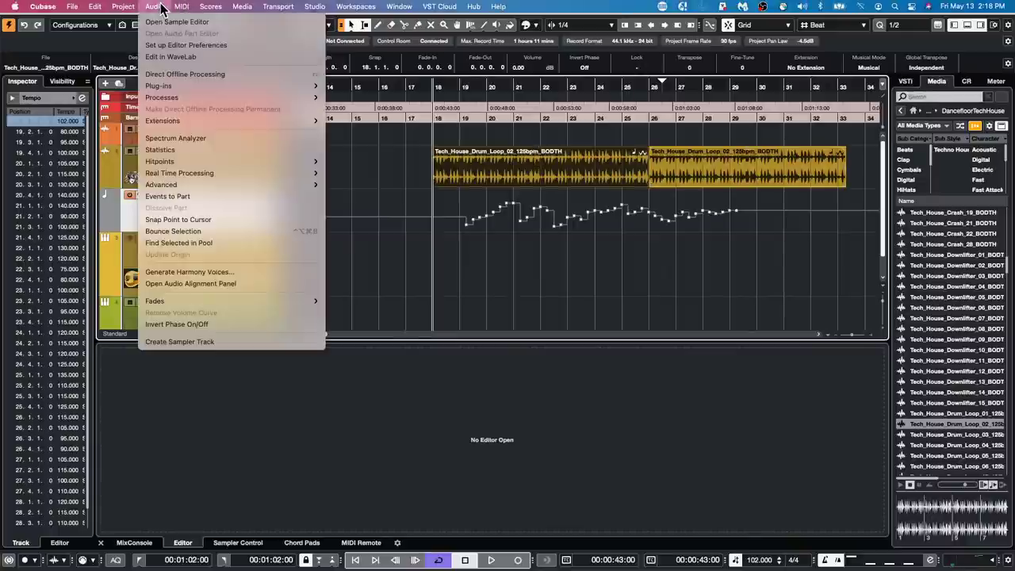
pyautogui.moveTo(87, 6)
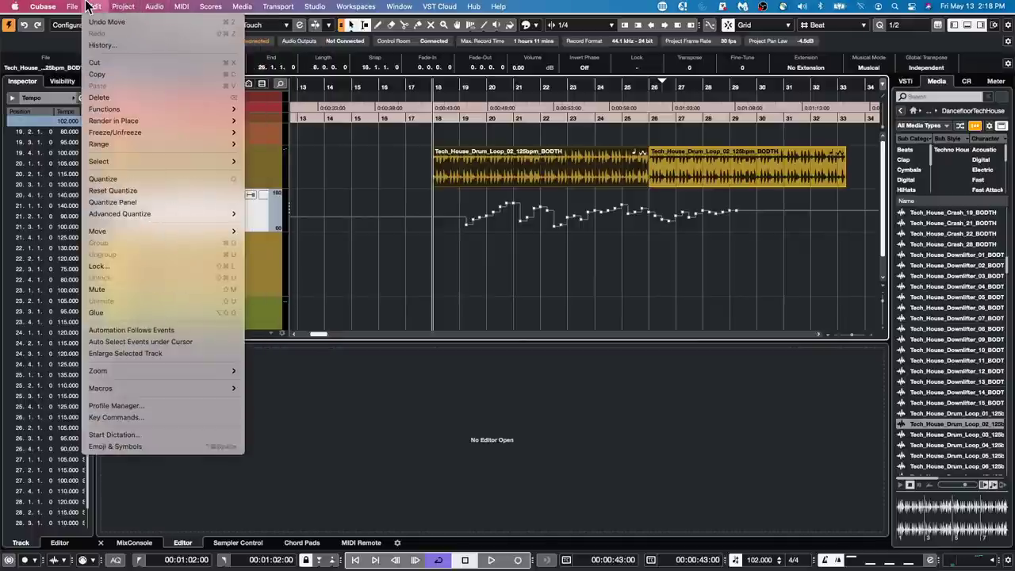
pyautogui.moveTo(123, 6)
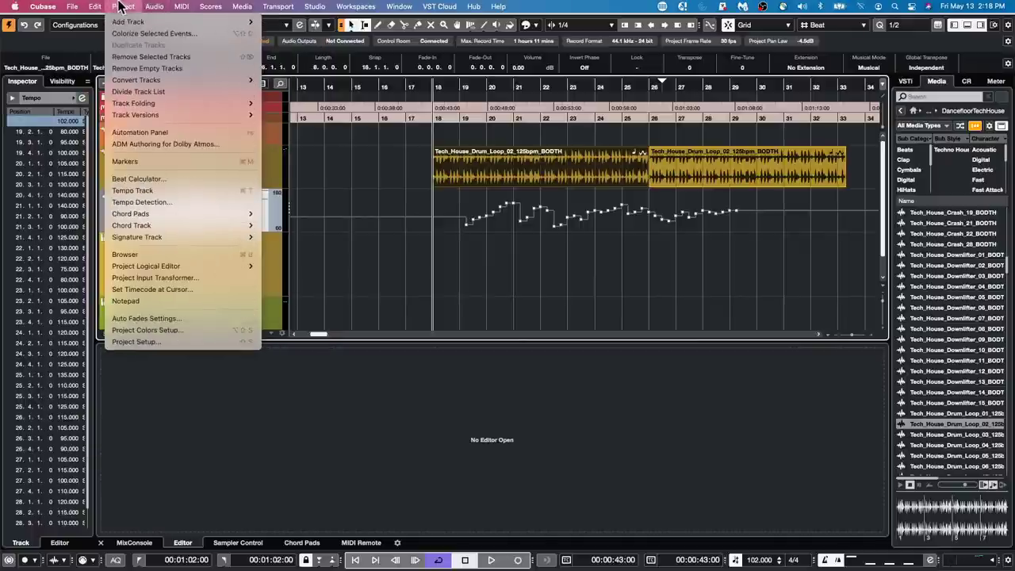
pyautogui.click(178, 151)
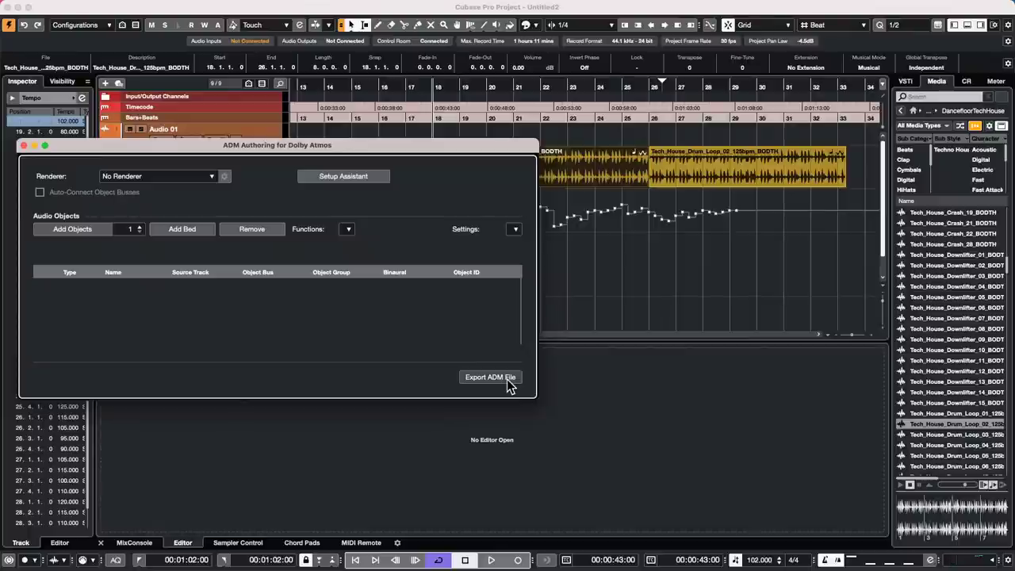
# - Close the Dolby Atmos window and briefly check Studio > Audio Connections before closing it
pyautogui.click(24, 146)
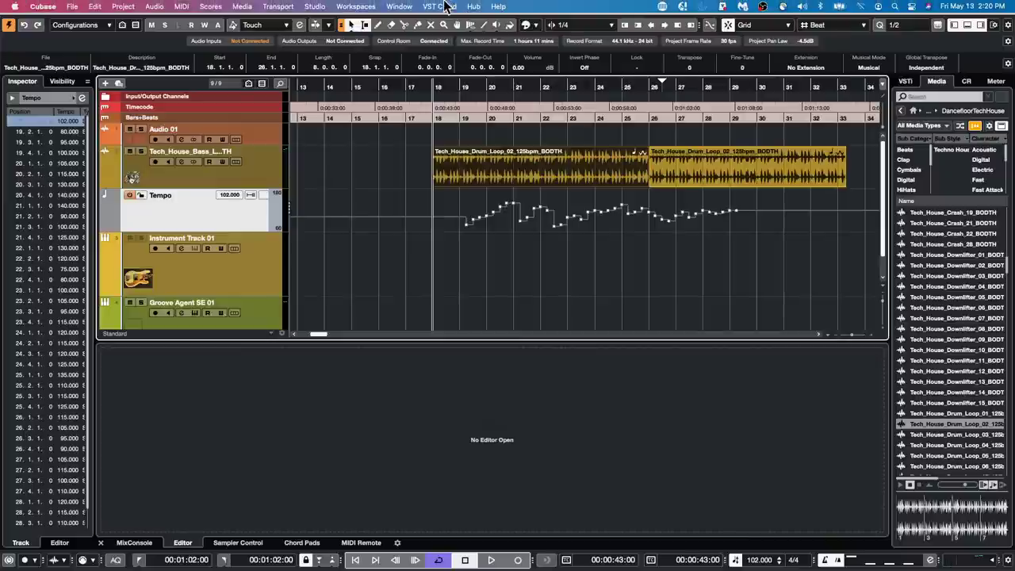
pyautogui.click(314, 6)
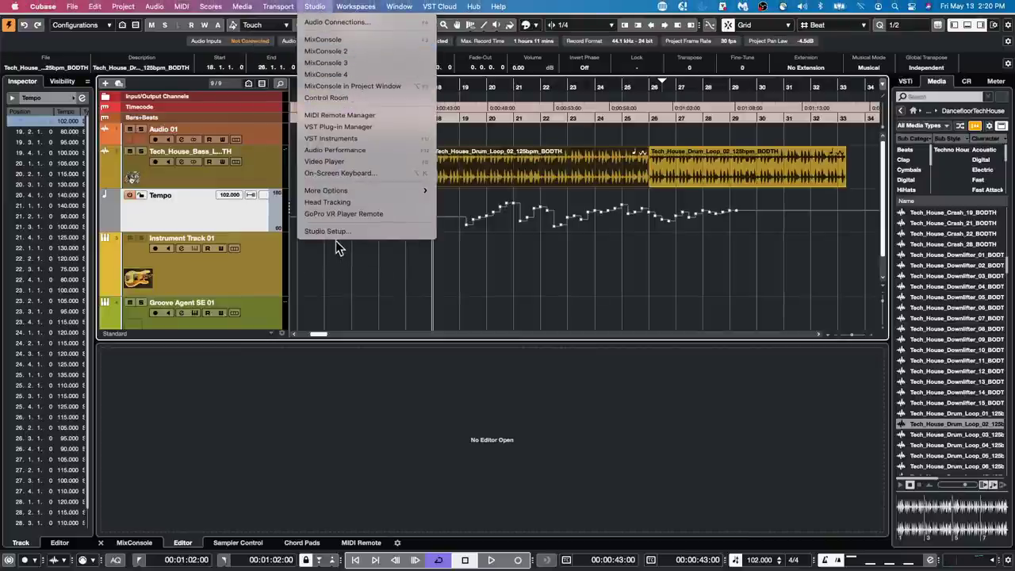
pyautogui.click(317, 21)
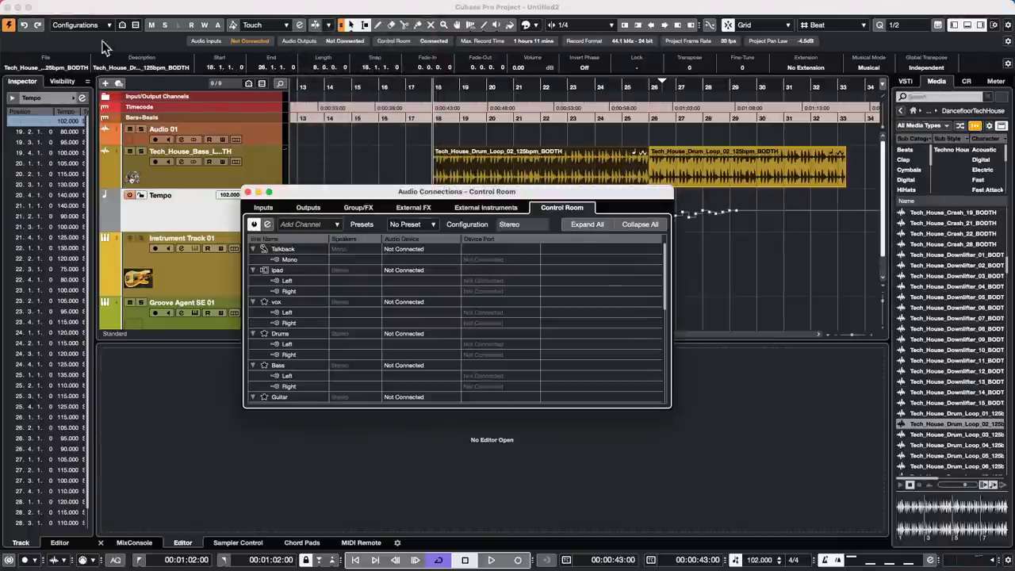
pyautogui.click(246, 192)
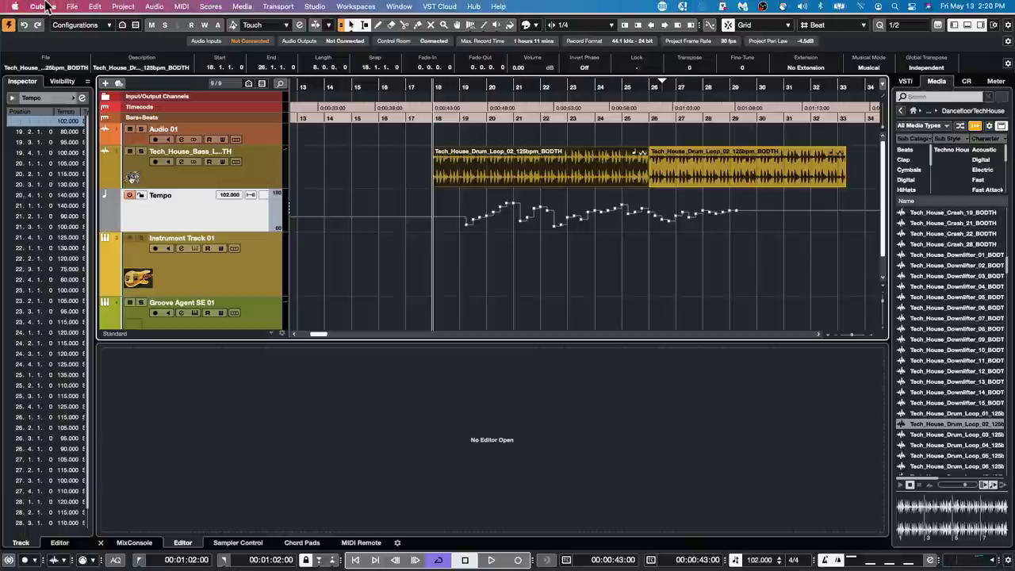
pyautogui.click(71, 6)
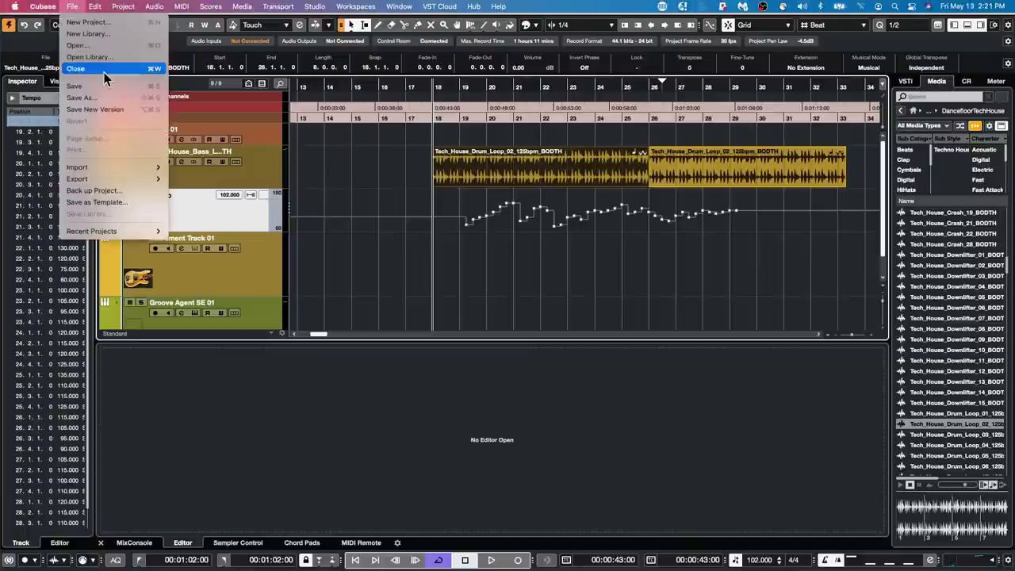
# - Create an empty project, Untitled3, via Cmd+N and Create Empty, confirming its project folder
pyautogui.click(802, 310)
pyautogui.press('super+n')
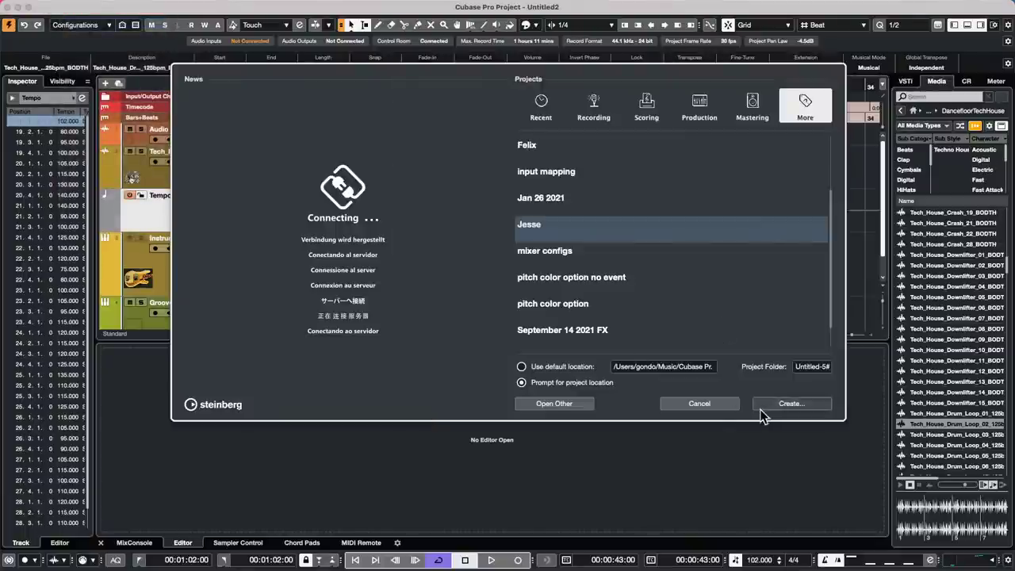
pyautogui.click(534, 100)
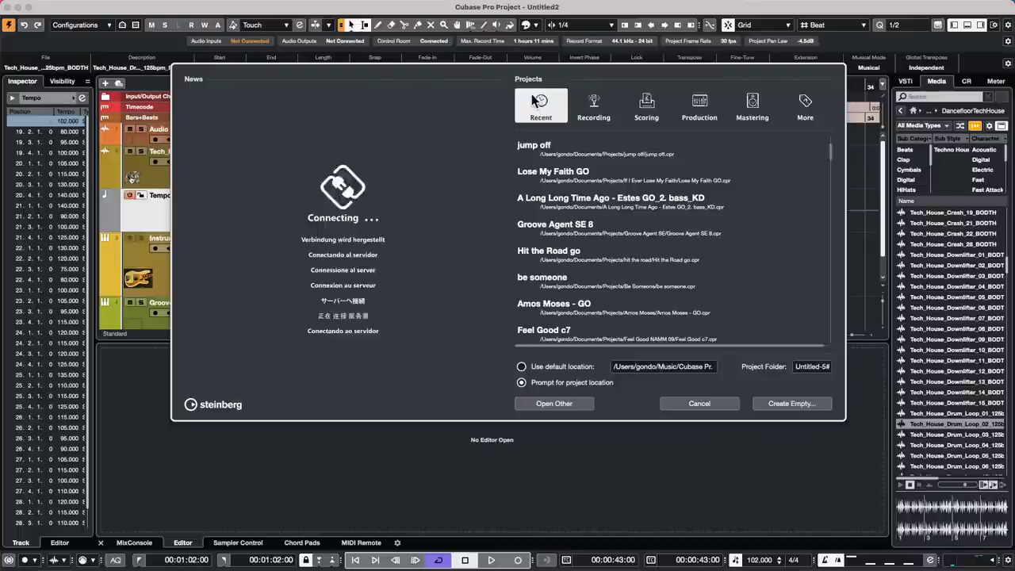
pyautogui.click(803, 405)
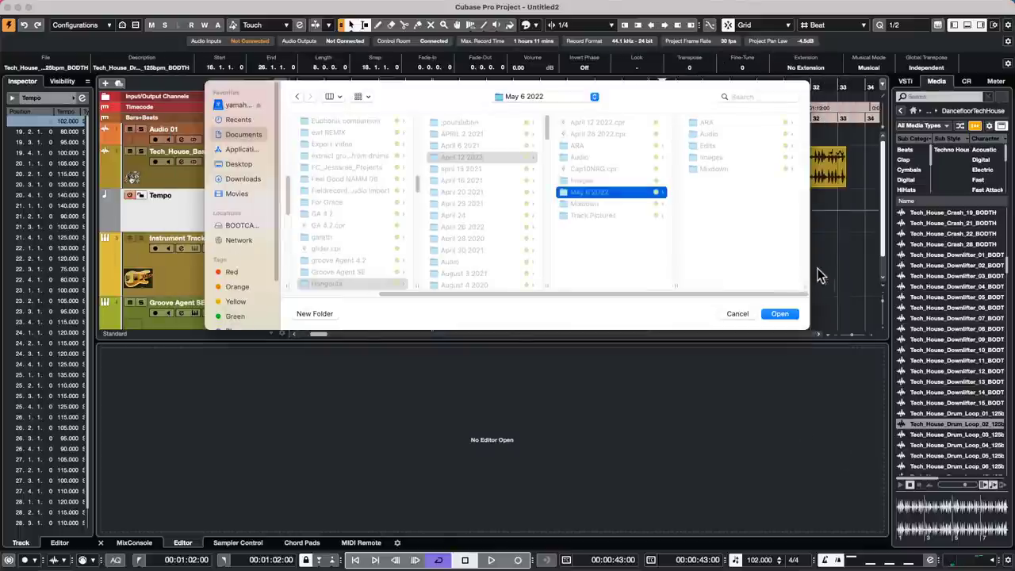
pyautogui.click(791, 314)
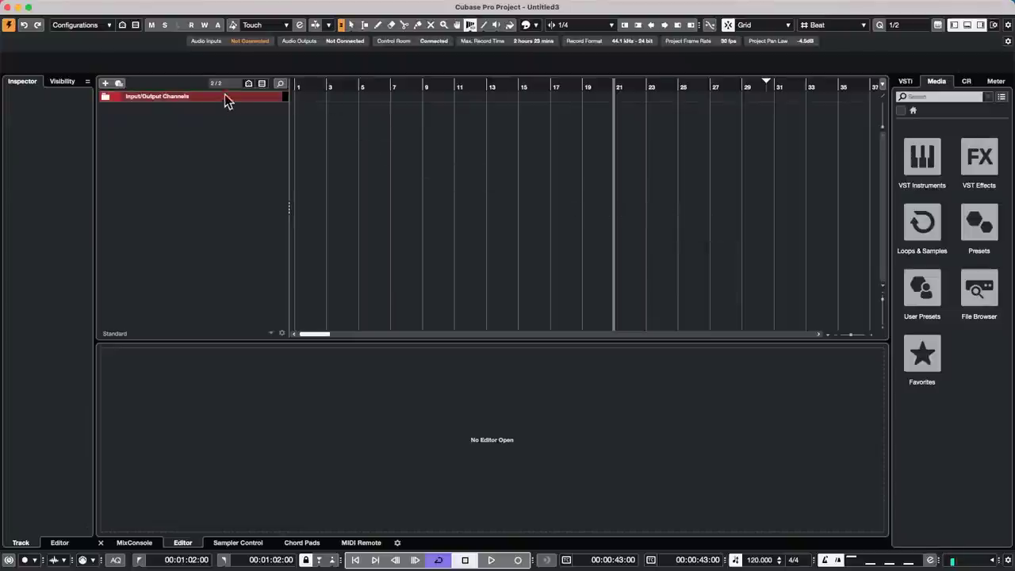
pyautogui.rightClick(203, 121)
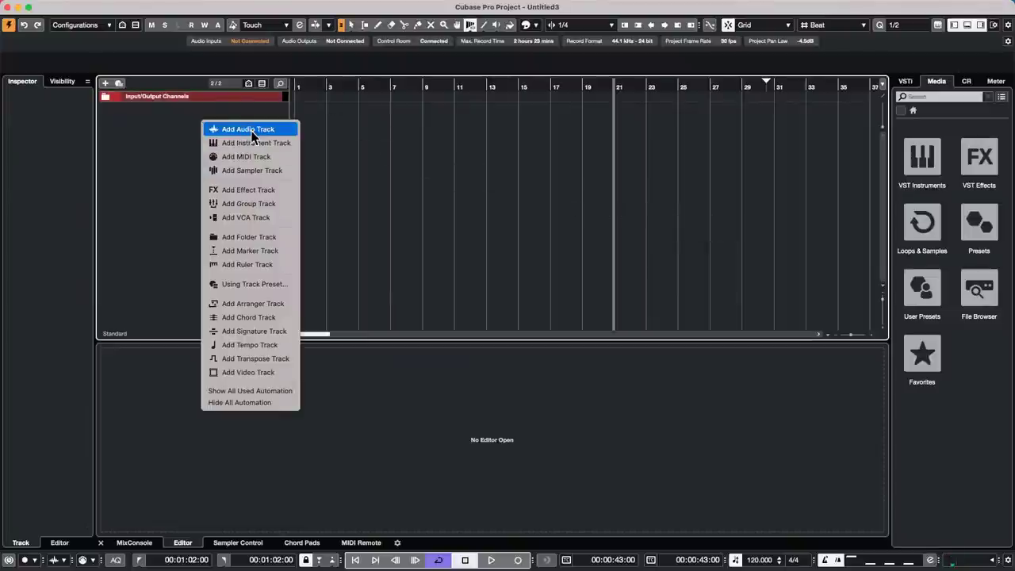
# - Cancel the audio track and open the Inputs page of Studio > Audio Connections
pyautogui.click(249, 132)
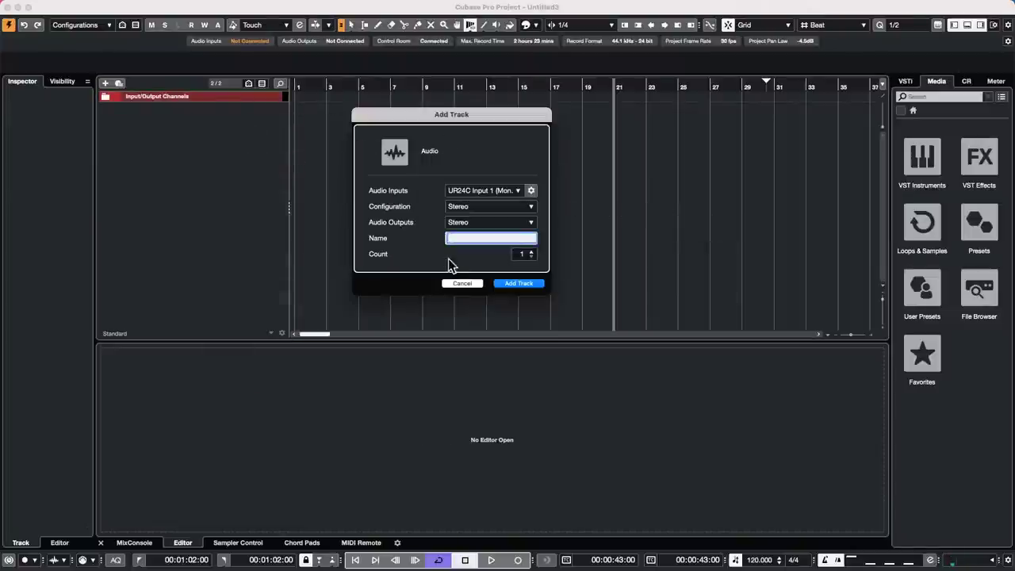
pyautogui.click(466, 284)
pyautogui.click(315, 6)
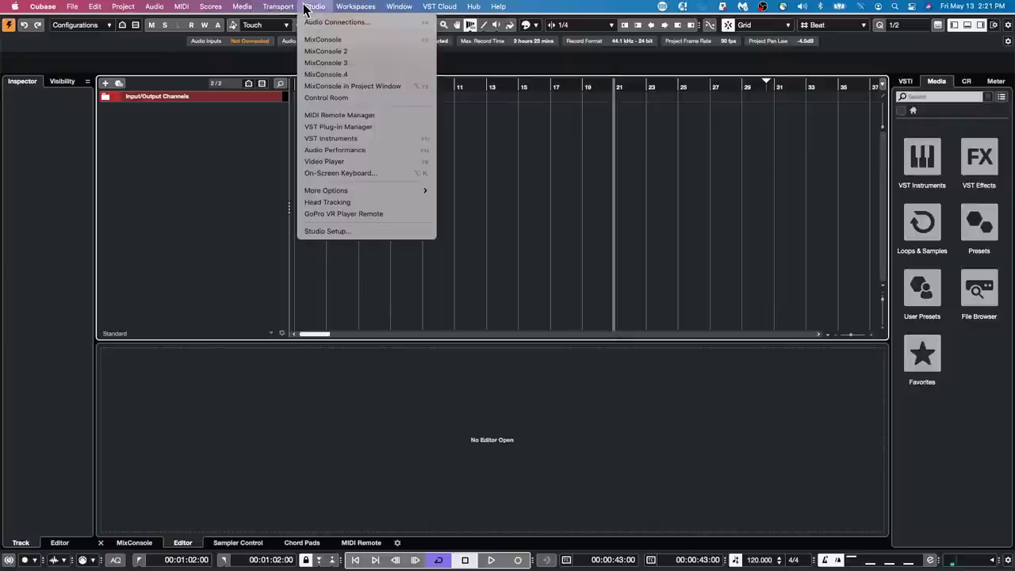
pyautogui.click(311, 22)
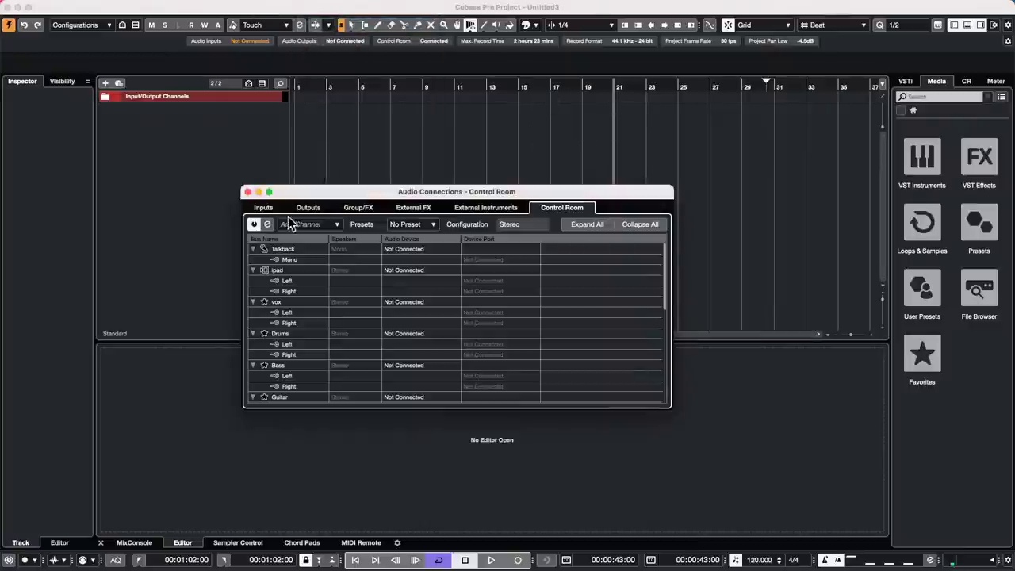
pyautogui.click(265, 208)
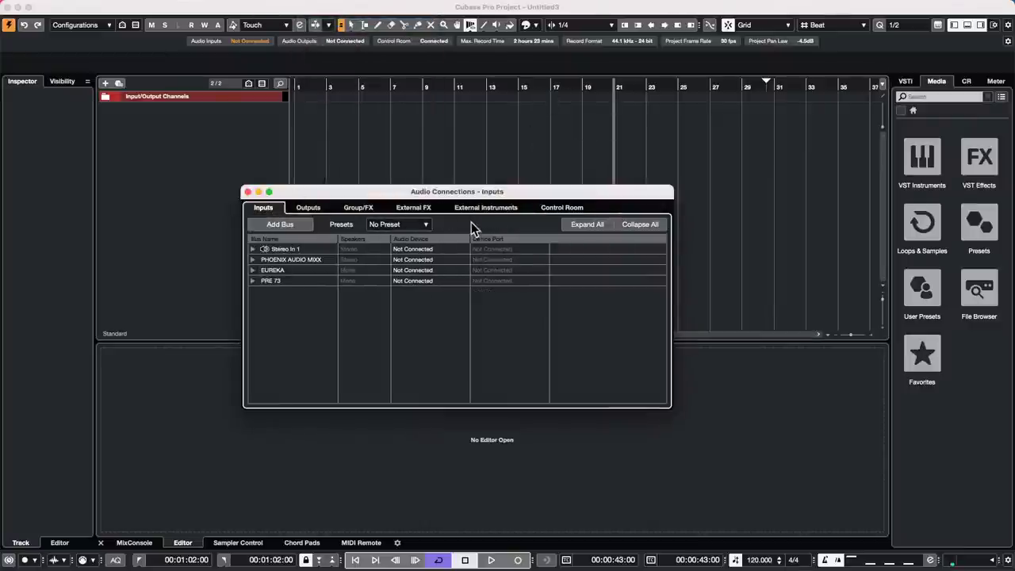
pyautogui.click(406, 223)
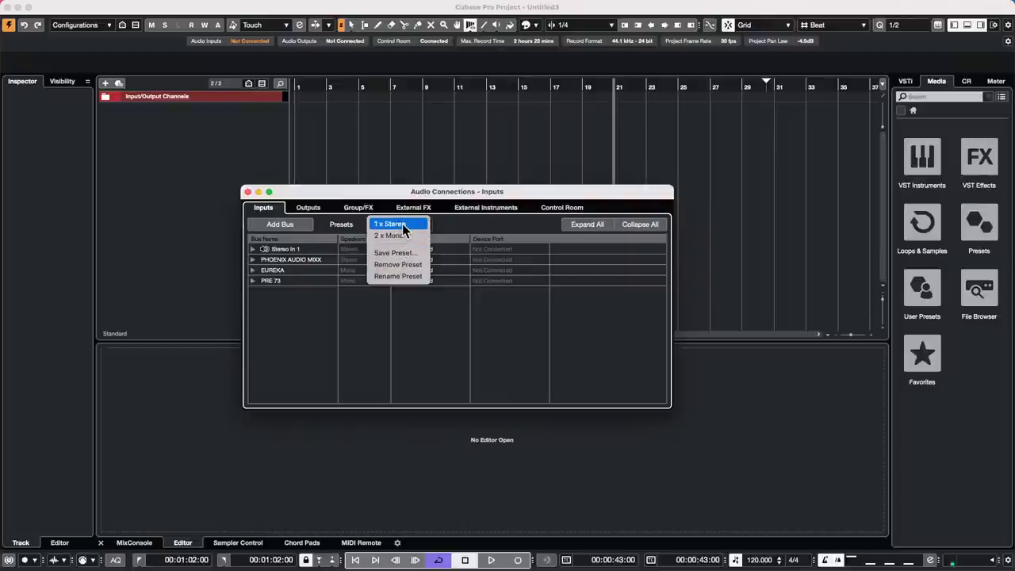
pyautogui.click(267, 335)
# - Add 32 mono input buses
pyautogui.click(298, 226)
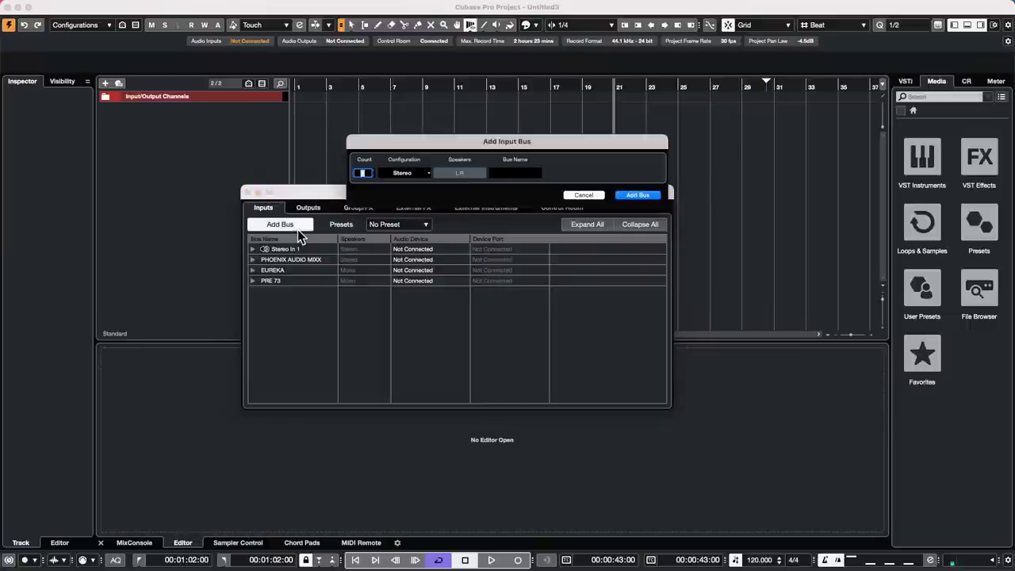
pyautogui.click(417, 172)
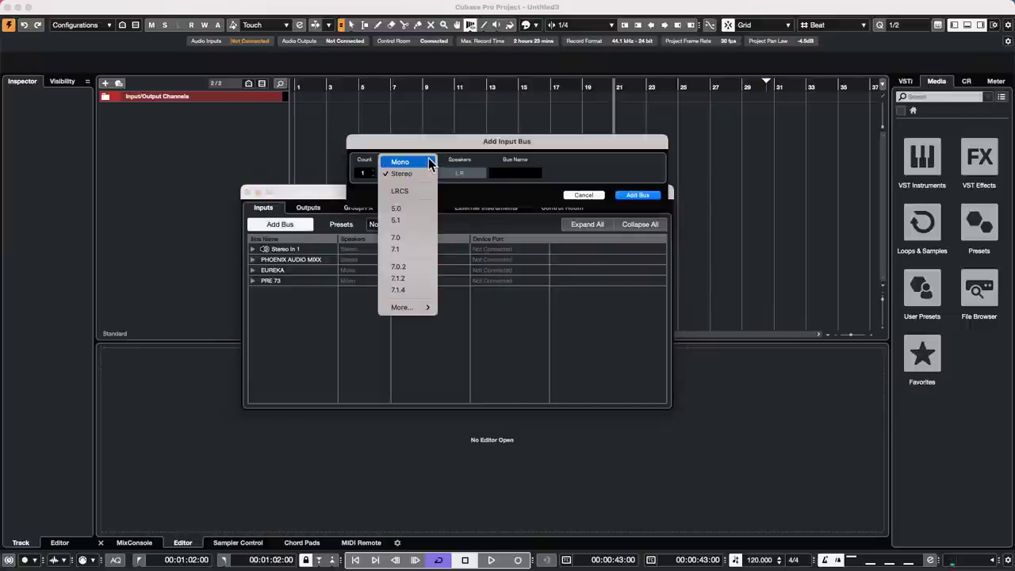
pyautogui.click(432, 162)
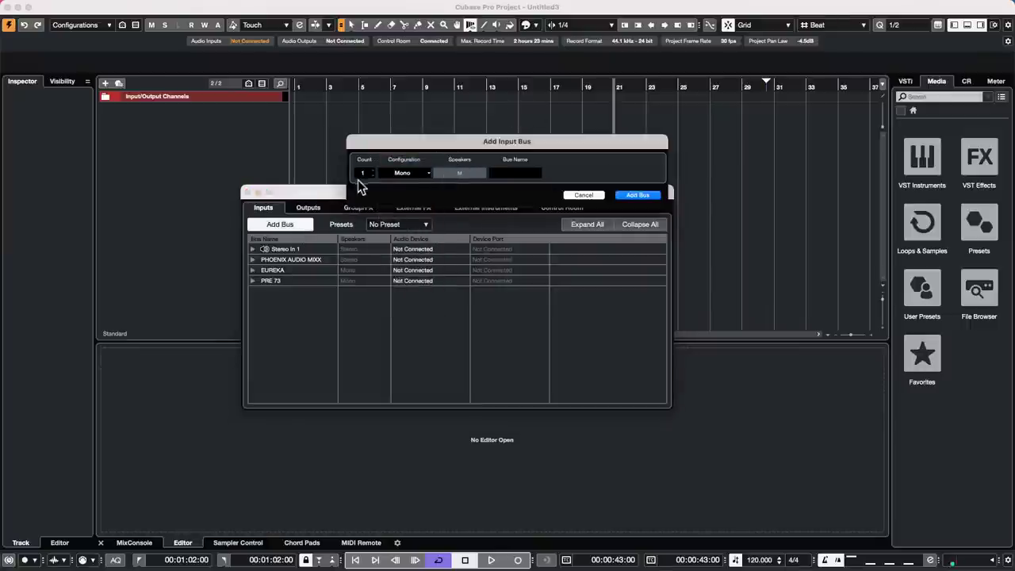
pyautogui.click(370, 171)
pyautogui.click(369, 171)
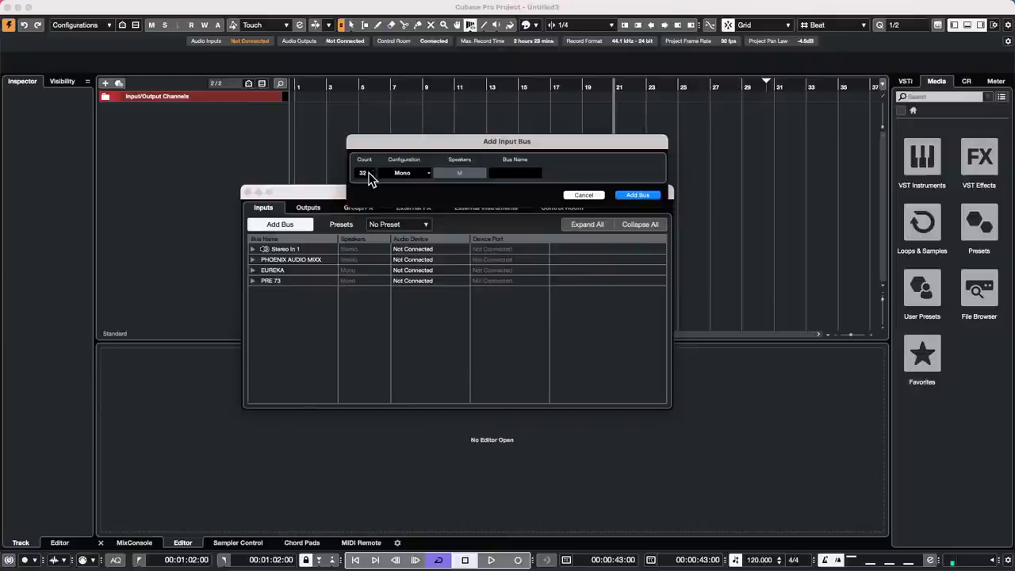
pyautogui.click(638, 195)
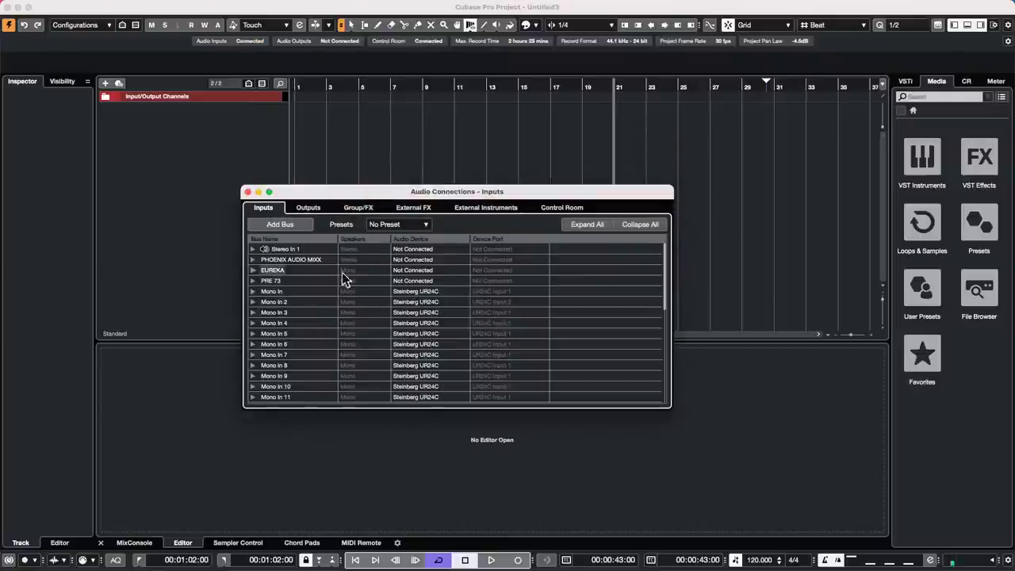
# - Rename the first Mono In buses to placeholder names like utfluct, ltu7i7tf, i76f and fi76
pyautogui.doubleClick(283, 291)
pyautogui.click(283, 293)
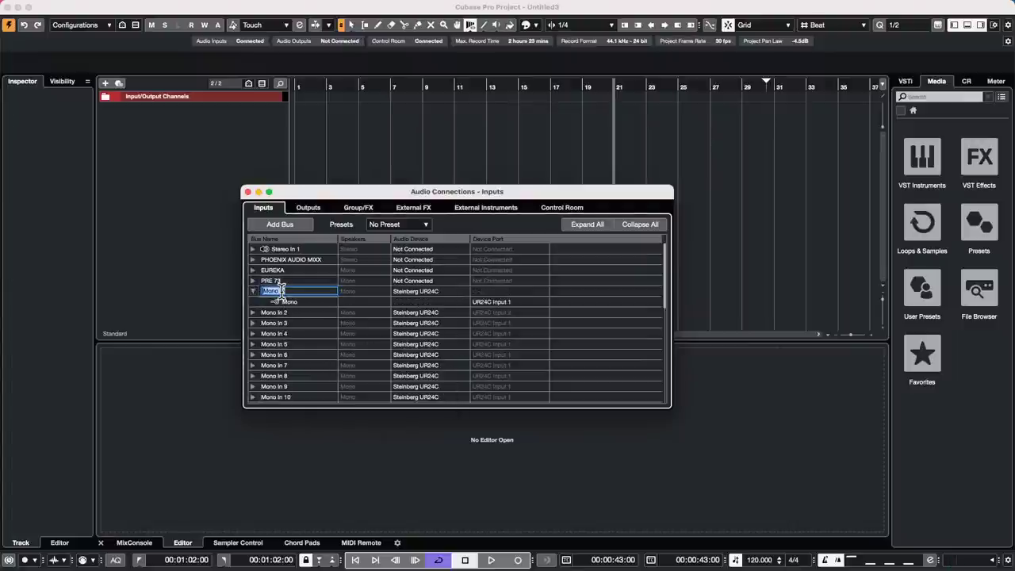
pyautogui.write('utfluct')
pyautogui.press('Tab')
pyautogui.write('ltu7i7tf')
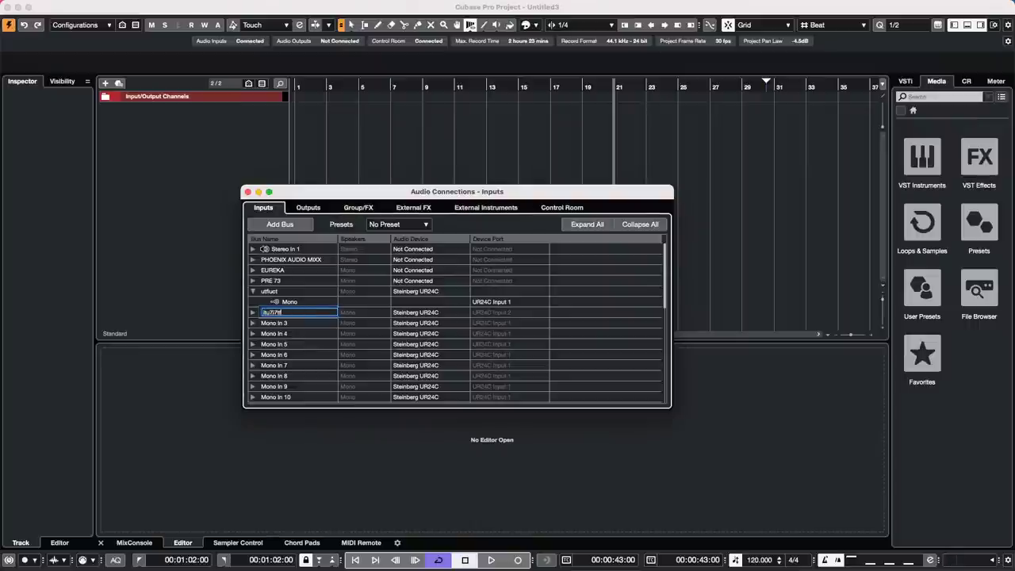
pyautogui.press('Tab')
pyautogui.write('i76f')
pyautogui.press('Tab')
pyautogui.write('i78676')
pyautogui.press('Tab')
pyautogui.write('fi76')
pyautogui.press('Tab')
pyautogui.write('fi7tfi7t')
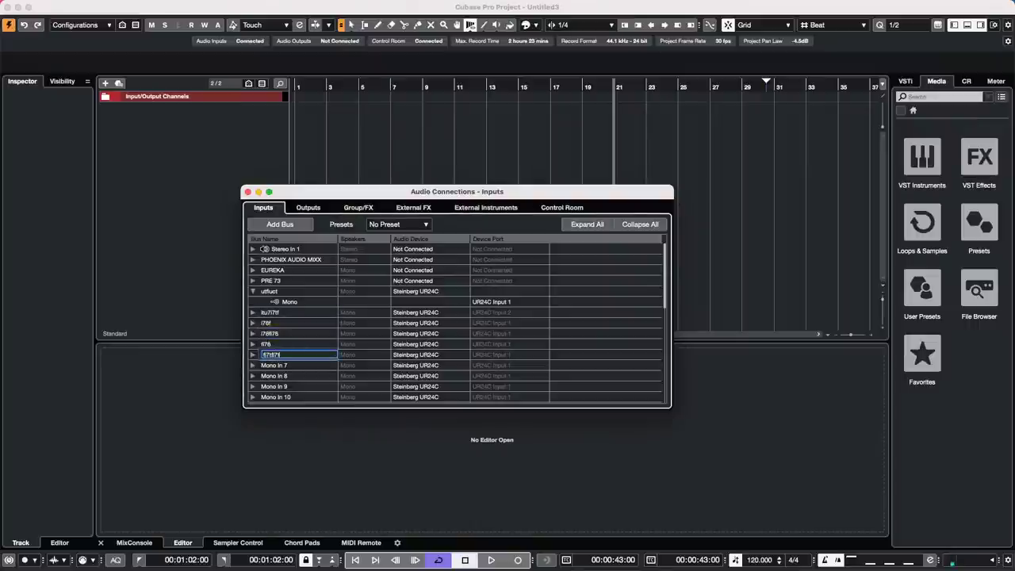
pyautogui.press('Tab')
pyautogui.write('i7t')
pyautogui.press('Tab')
# - Name the last bus i7tf and add 32 audio tracks, Audio 01 to Audio 32
pyautogui.write('i7tf')
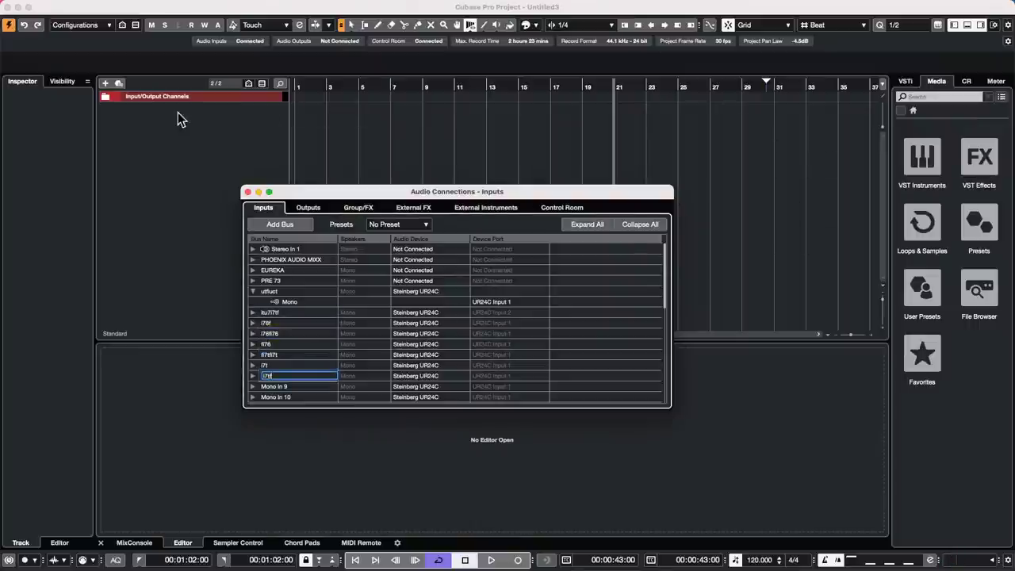
pyautogui.rightClick(174, 113)
pyautogui.click(222, 122)
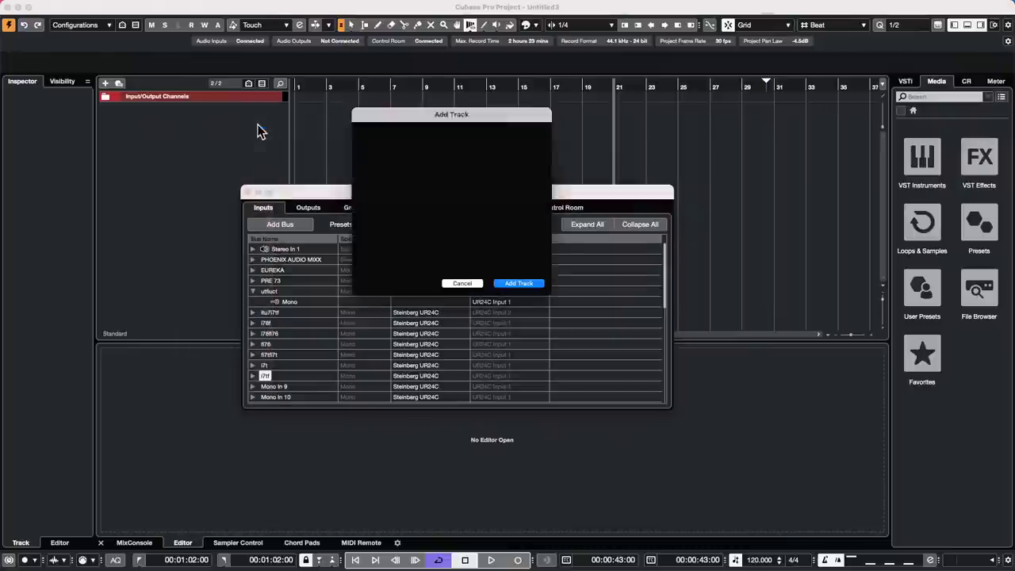
pyautogui.click(532, 252)
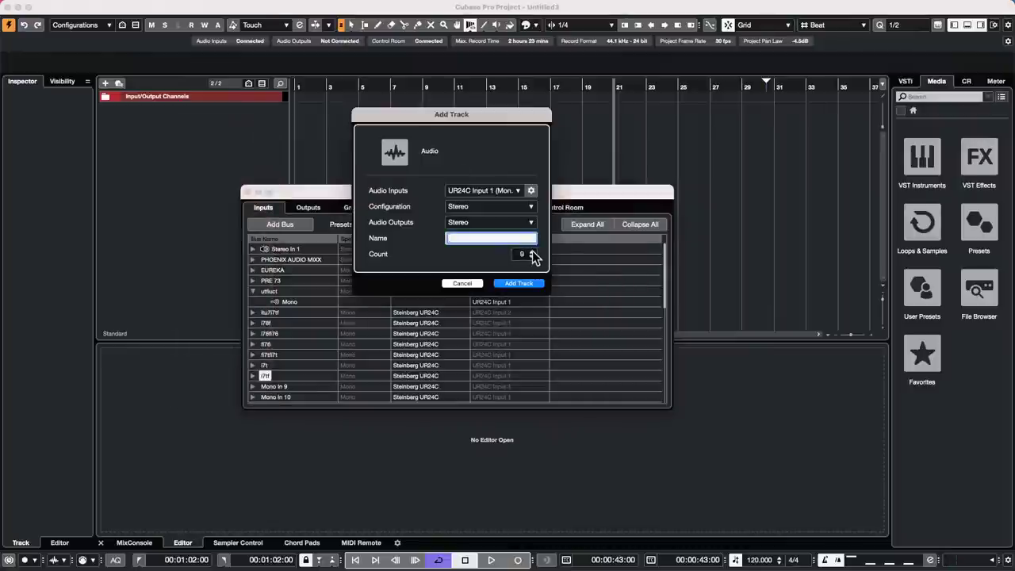
pyautogui.click(532, 252)
pyautogui.click(526, 284)
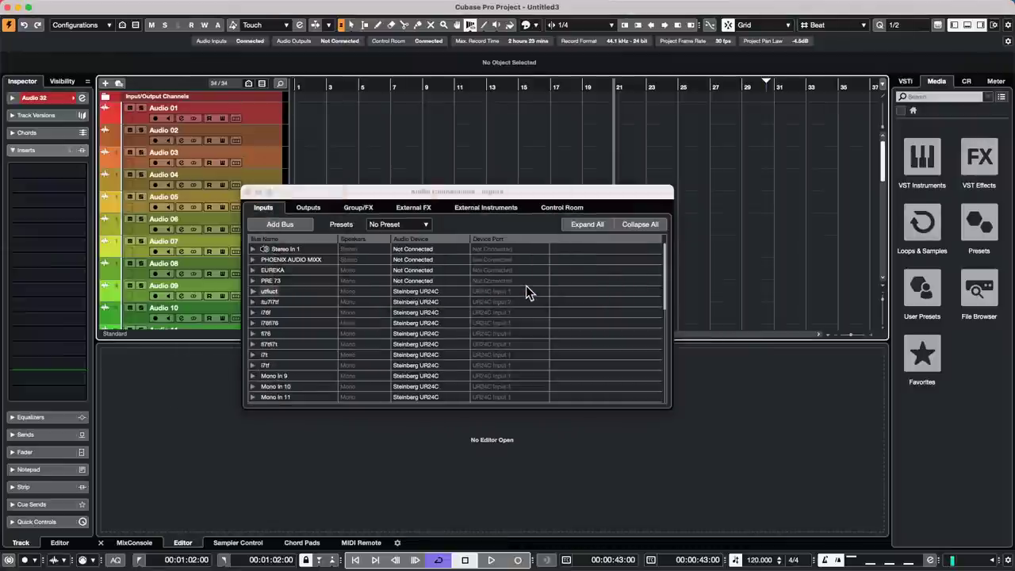
# - Select Audio 01 through Audio 32 and open the Inspector's input routing list
pyautogui.click(248, 111)
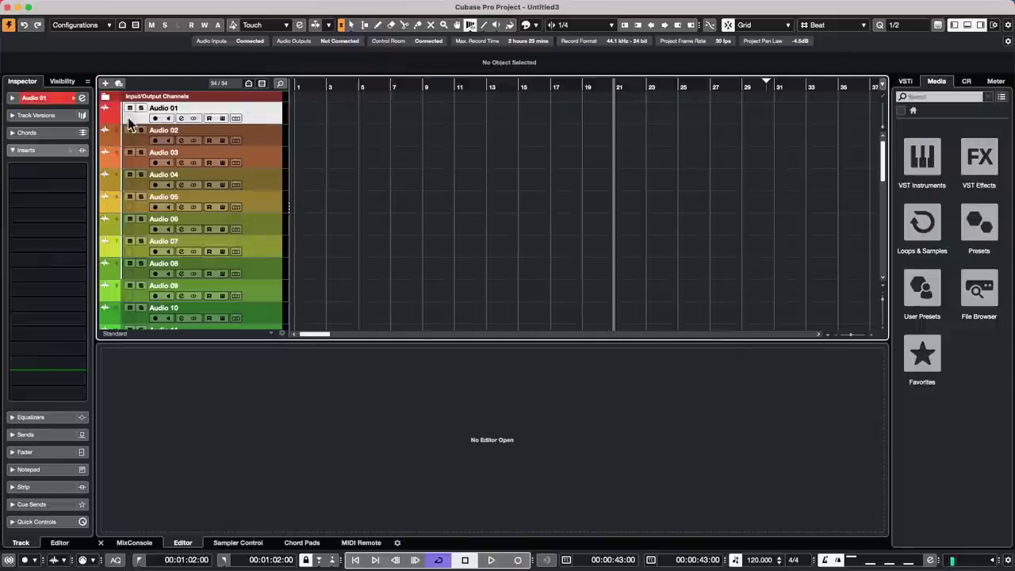
pyautogui.click(42, 99)
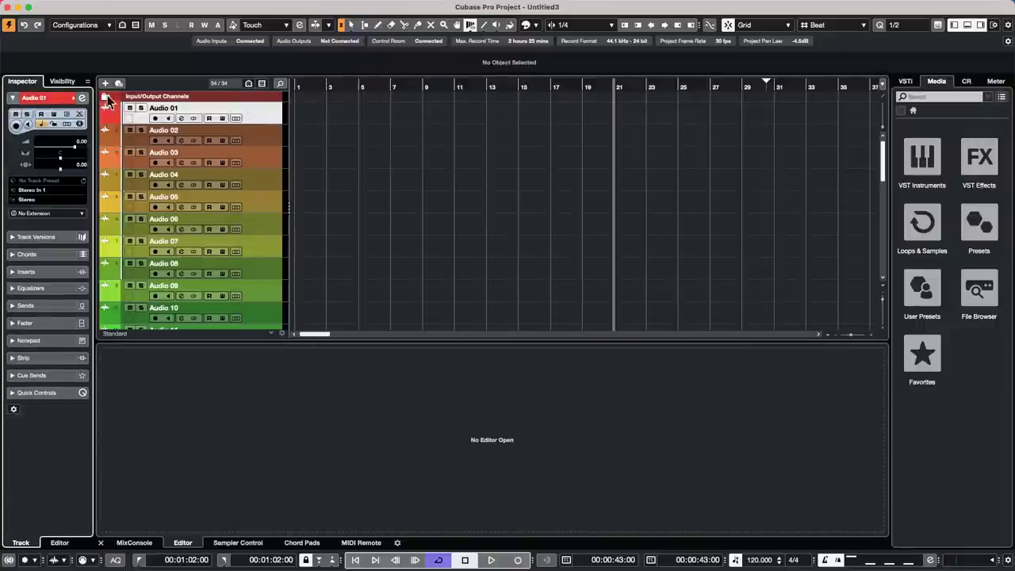
pyautogui.click(257, 132)
pyautogui.click(261, 163)
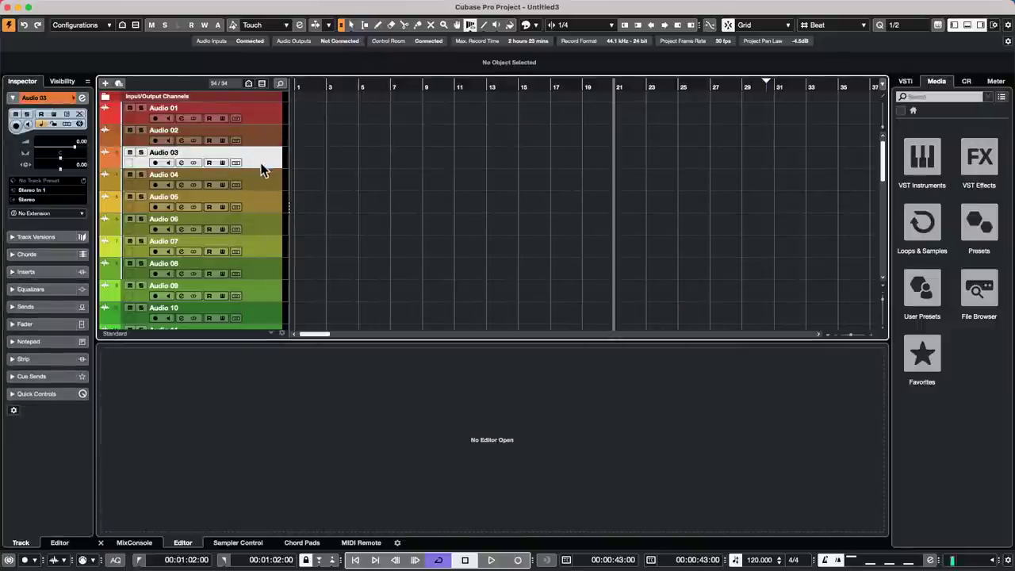
pyautogui.click(261, 111)
pyautogui.scroll(-10, 243, 198)
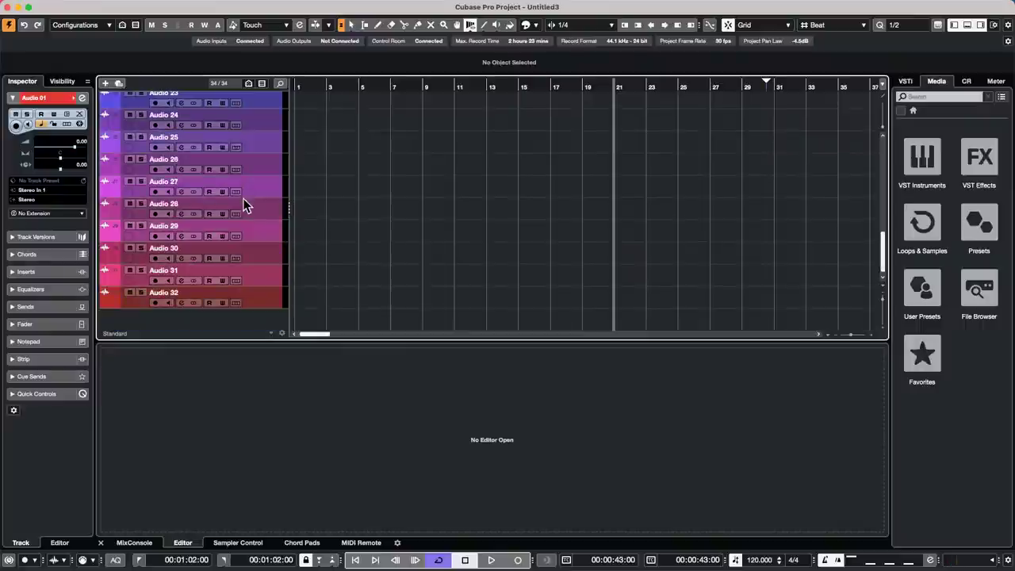
pyautogui.keyDown('shift'); pyautogui.click(257, 301); pyautogui.keyUp('shift')
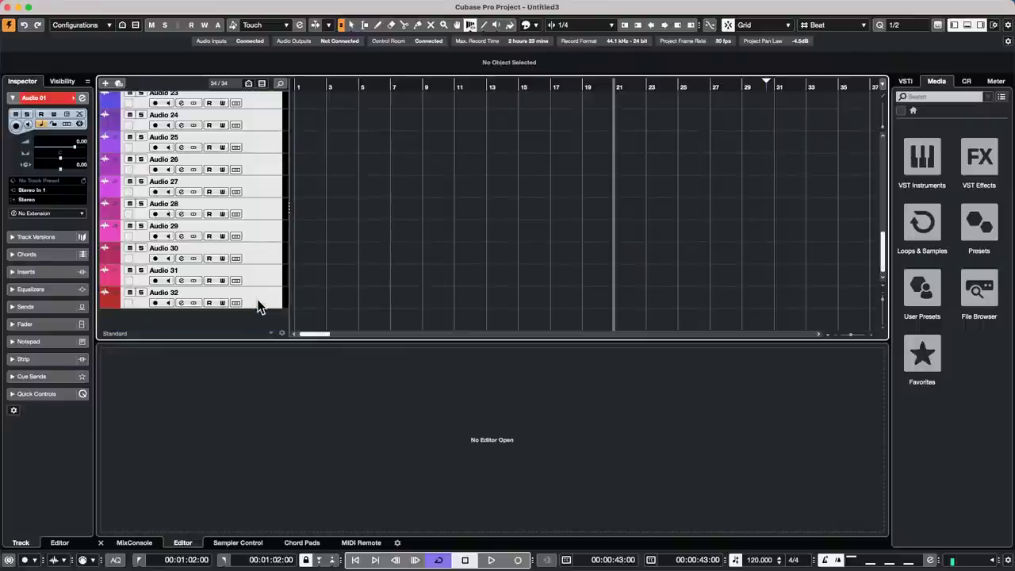
pyautogui.scroll(10, 257, 300)
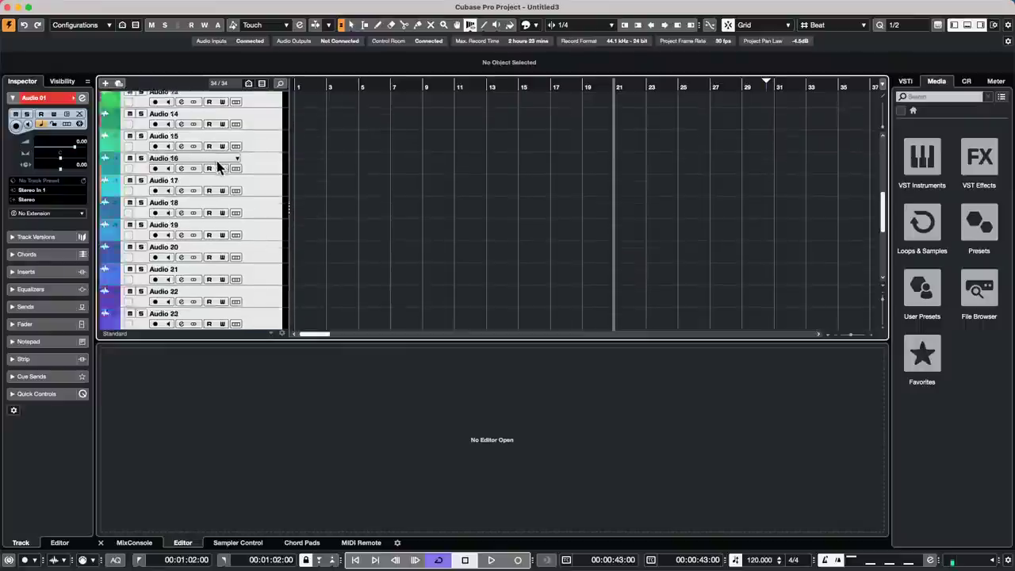
pyautogui.click(54, 190)
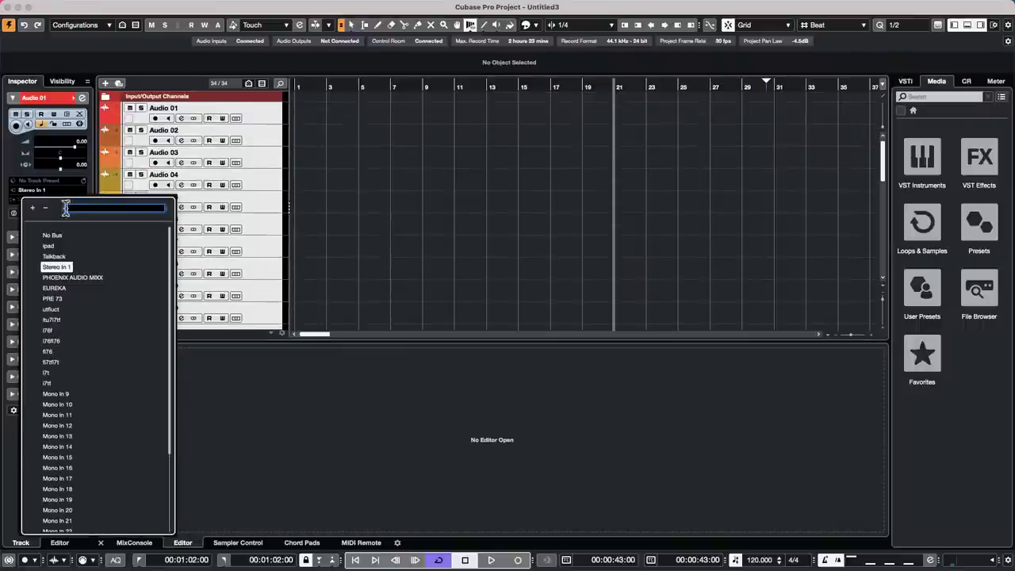
# - Route Audio 01's input to the utfluct bus, then step through tracks checking their inputs
pyautogui.click(60, 310)
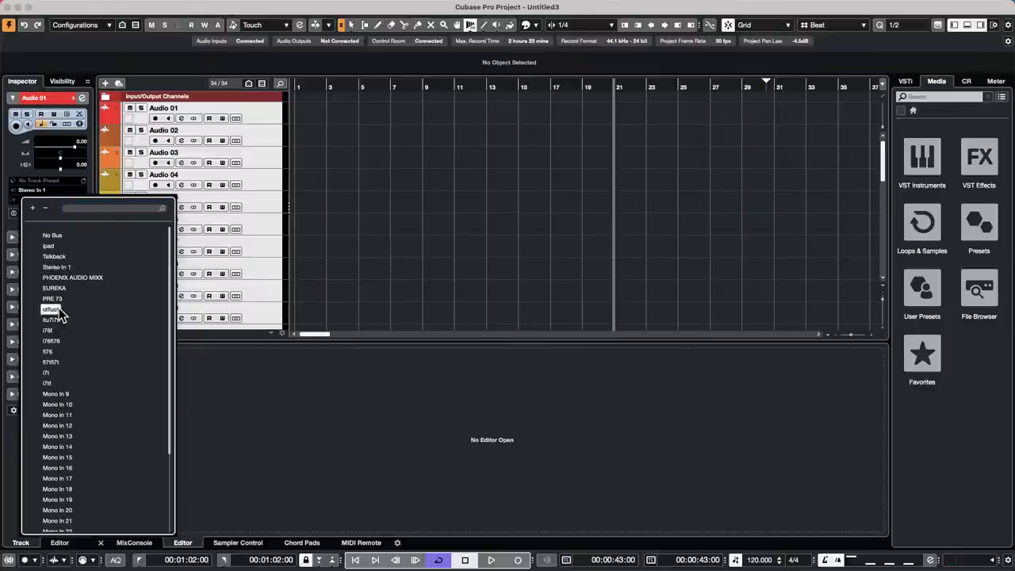
pyautogui.click(270, 121)
pyautogui.click(267, 140)
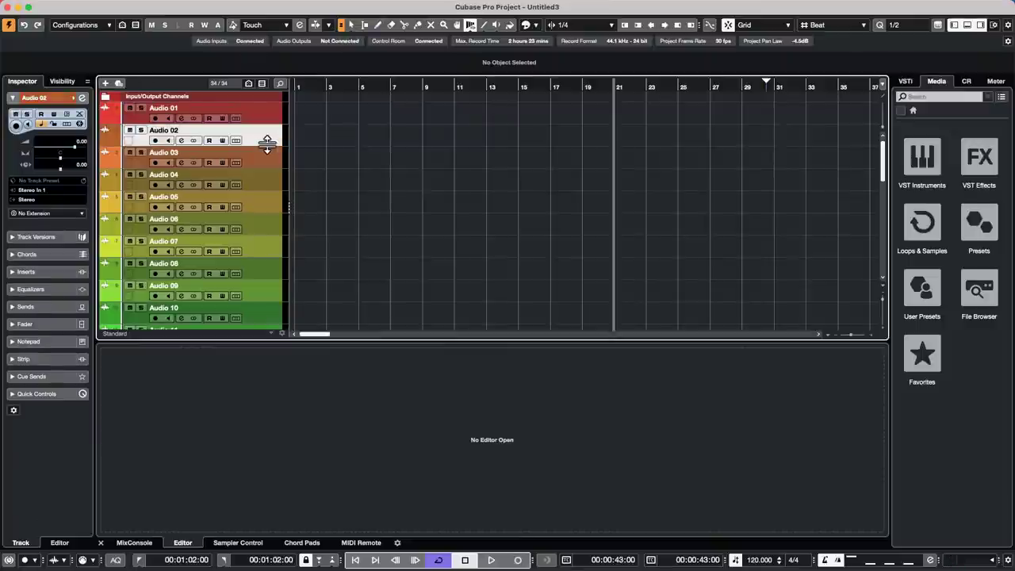
pyautogui.press('Down')
pyautogui.press('Down')
pyautogui.press('Down')
pyautogui.press('Down')
pyautogui.press('Down')
pyautogui.press('Down')
pyautogui.press('Down')
pyautogui.press('Down')
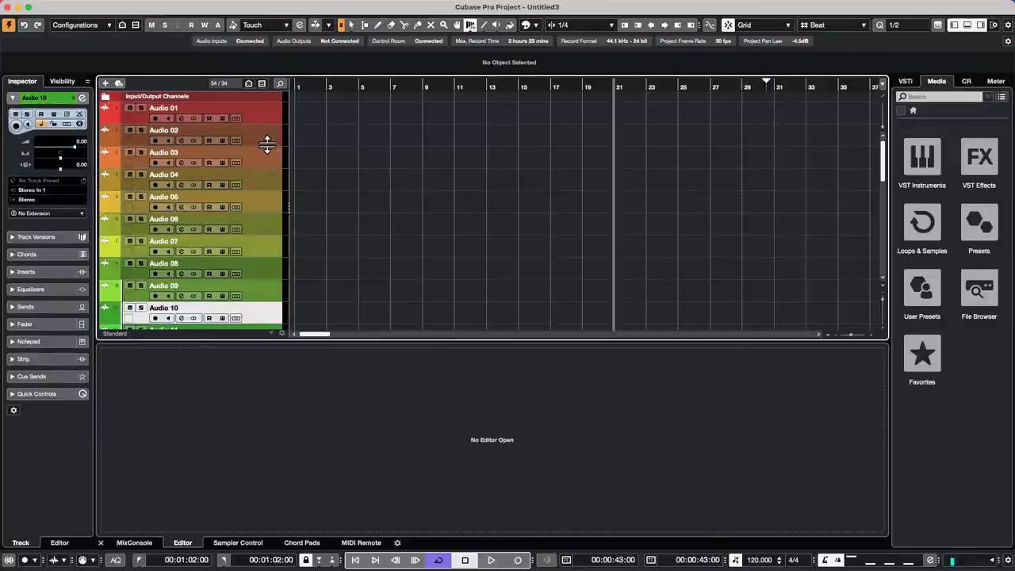
pyautogui.press('Up')
pyautogui.press('Up')
pyautogui.press('Up')
pyautogui.press('Down')
pyautogui.press('Down')
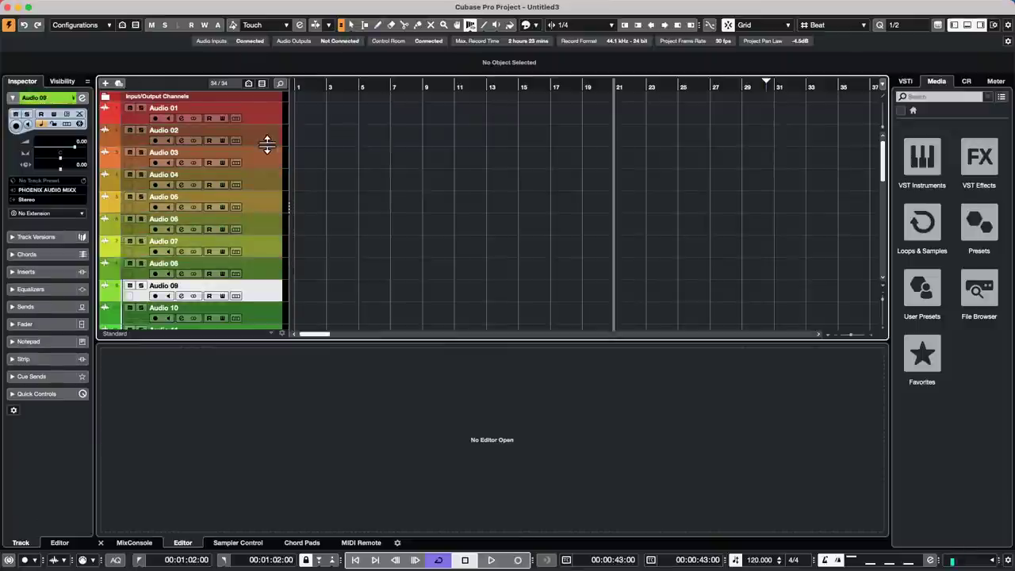
pyautogui.press('Up')
pyautogui.press('Up')
pyautogui.press('Up')
pyautogui.press('Up')
pyautogui.press('Up')
pyautogui.press('Up')
pyautogui.press('Up')
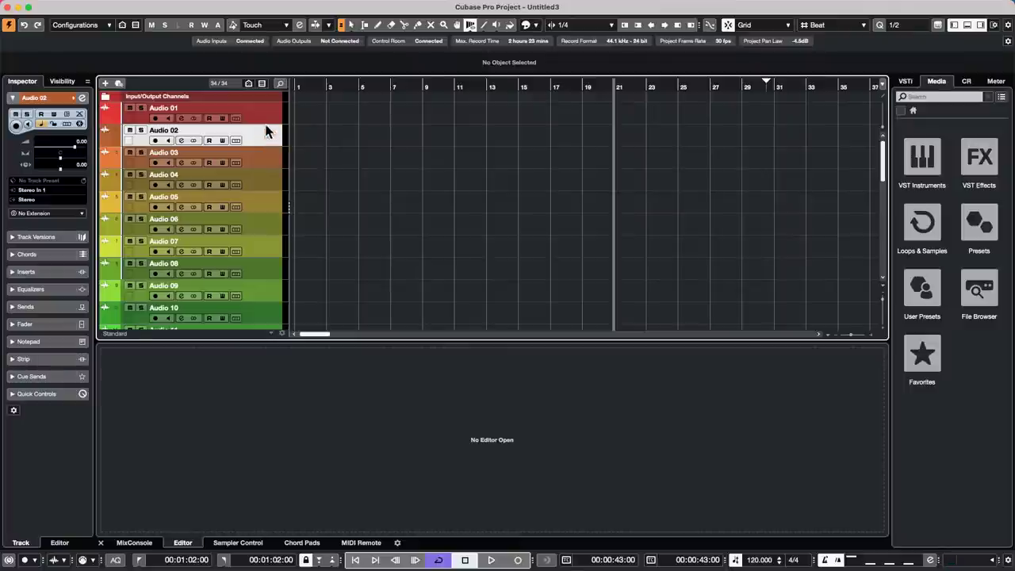
# - Select all tracks from Audio 01 to Audio 32
pyautogui.press('Up')
pyautogui.scroll(-10, 220, 283)
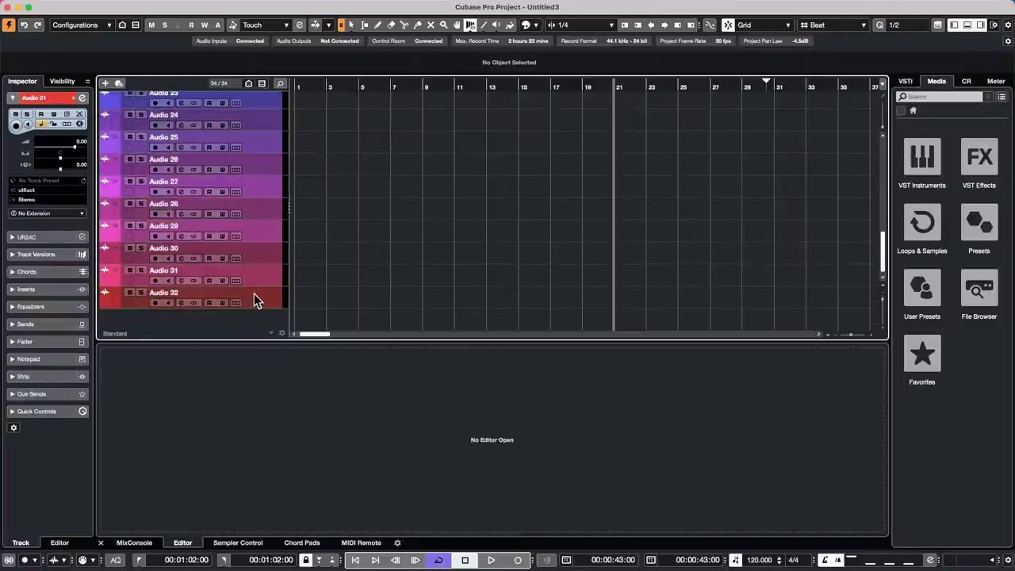
pyautogui.keyDown('shift'); pyautogui.click(252, 294); pyautogui.keyUp('shift')
pyautogui.scroll(10, 262, 207)
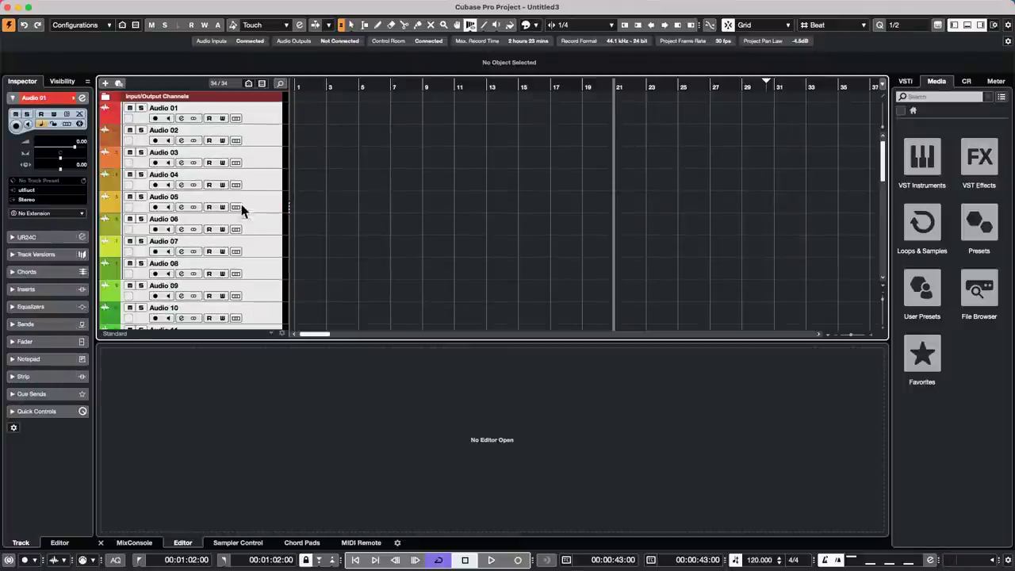
# - Move the selected audio tracks into a new folder track named Folder
pyautogui.rightClick(262, 116)
pyautogui.moveTo(274, 120)
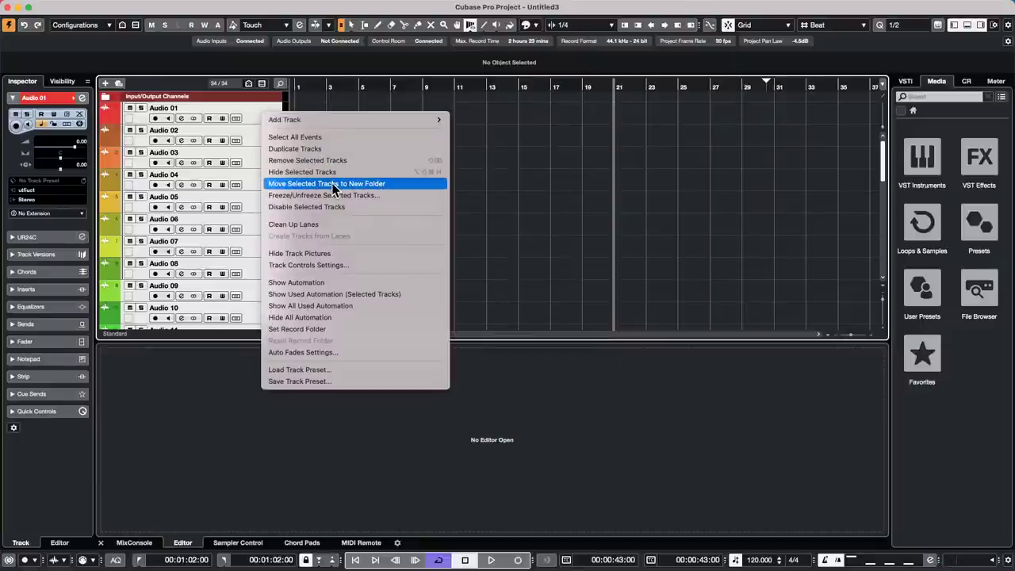
pyautogui.click(356, 185)
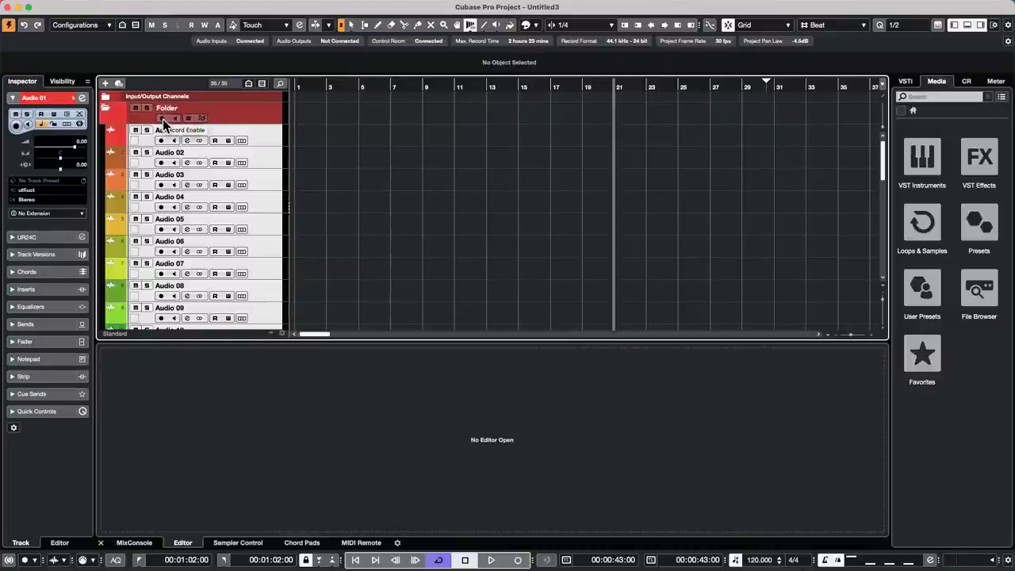
# - Turn on the folder's input monitoring; record-enable is toggled on and back off
pyautogui.click(163, 118)
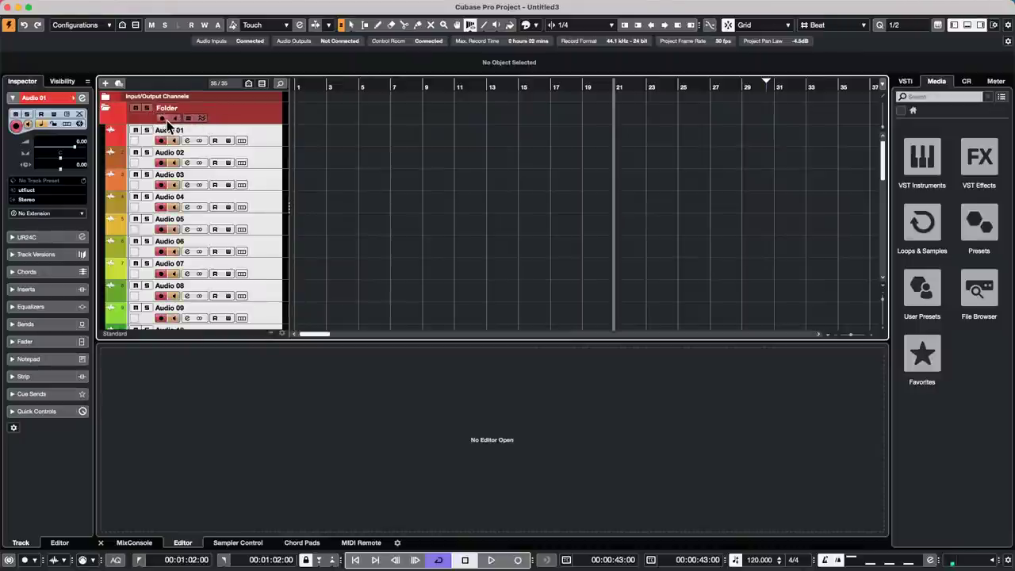
pyautogui.click(166, 119)
pyautogui.click(176, 117)
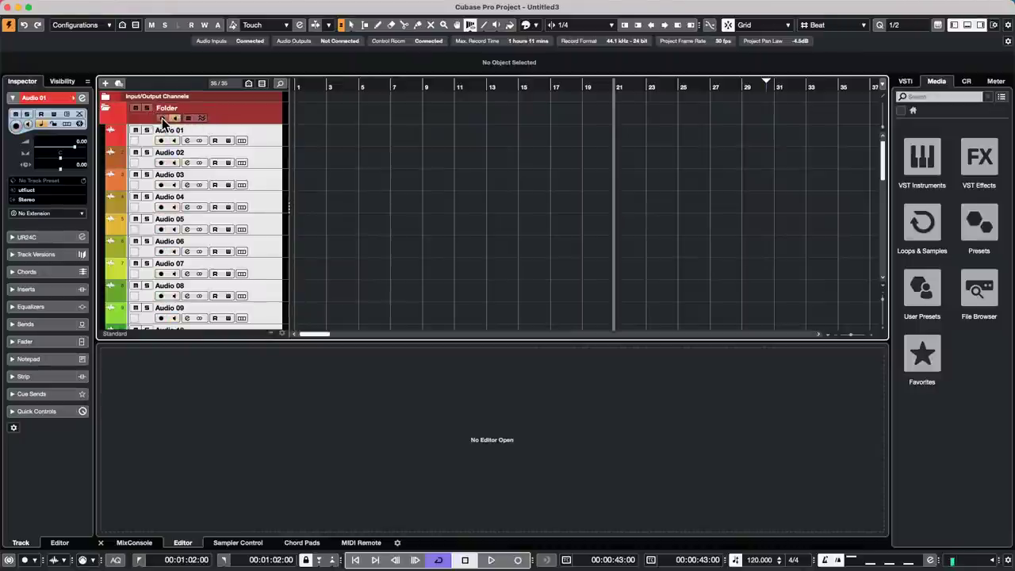
pyautogui.click(164, 118)
pyautogui.click(163, 118)
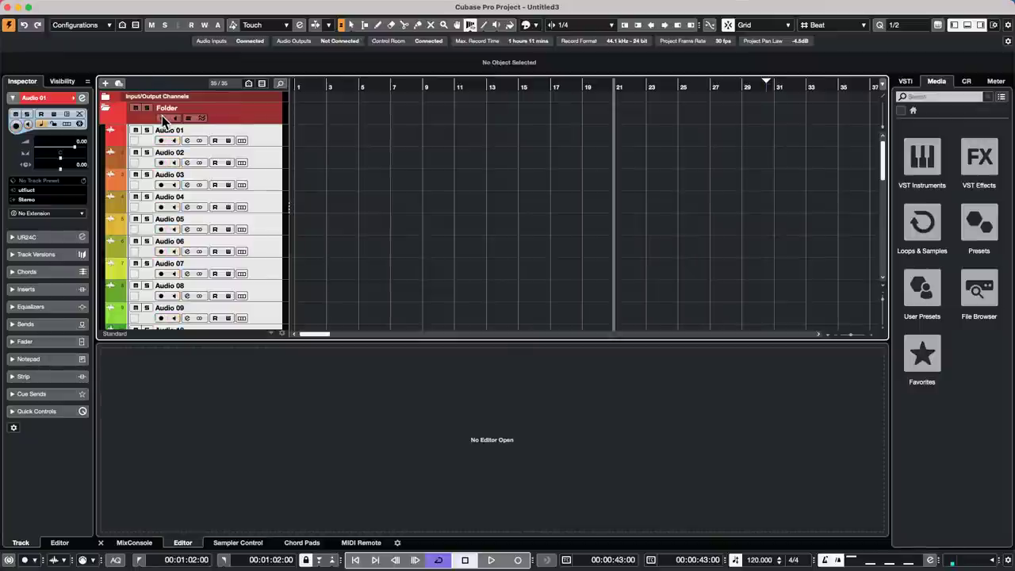
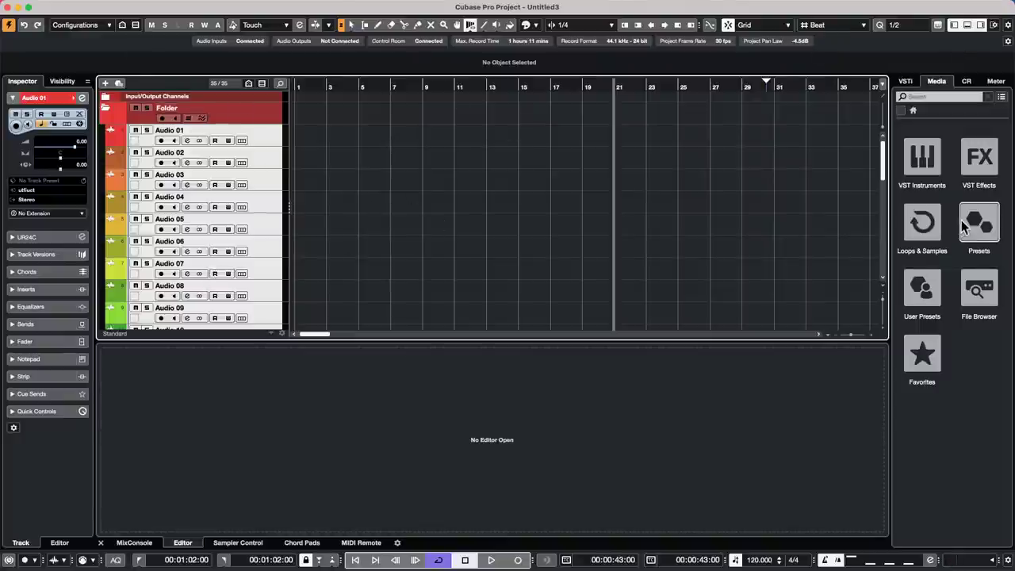
# - Drag Tech_House_Bass_Loop_18 from the Tech House library into the project at bar 30
pyautogui.click(933, 222)
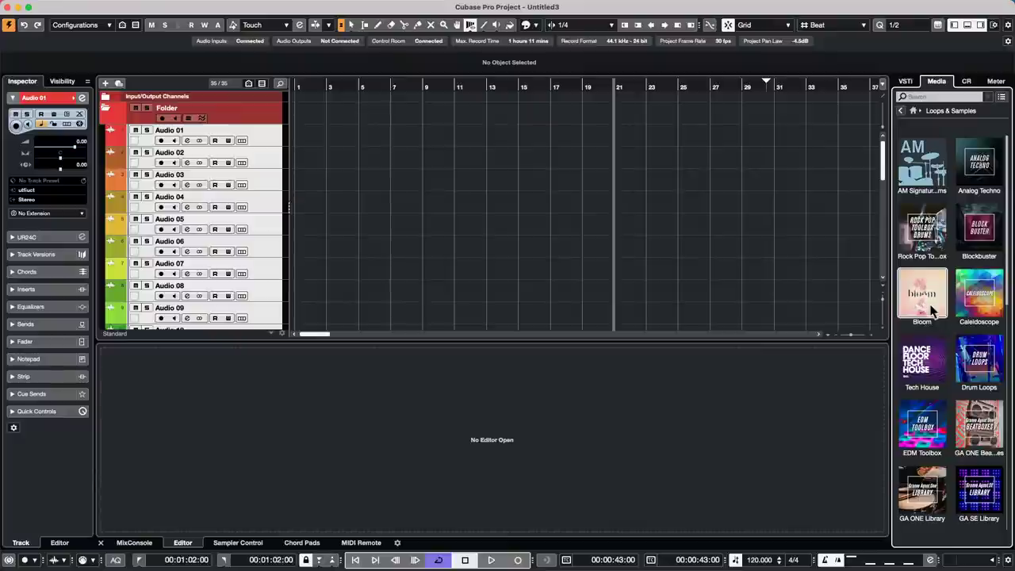
pyautogui.click(920, 369)
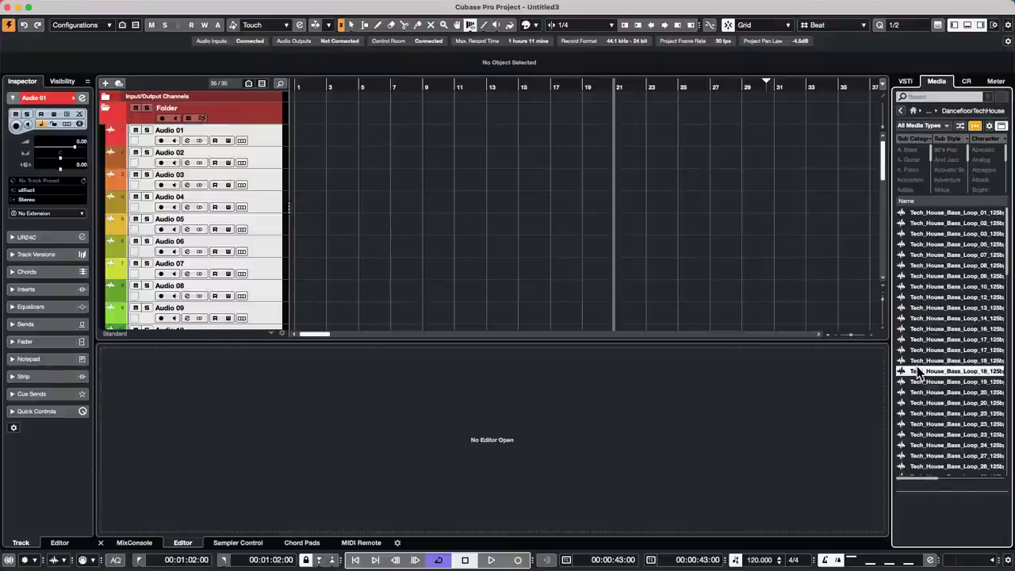
pyautogui.click(922, 361)
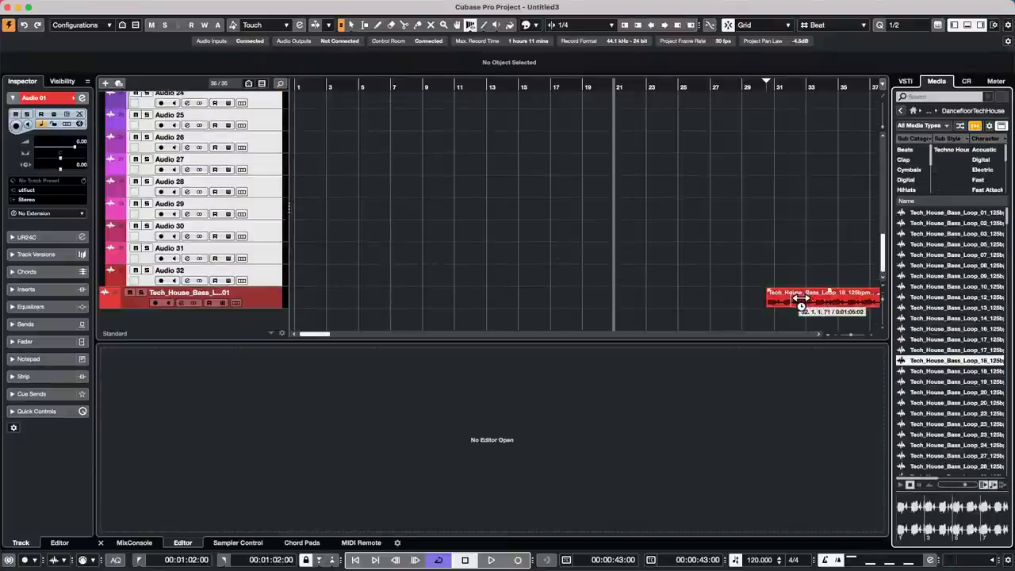
pyautogui.click(791, 298)
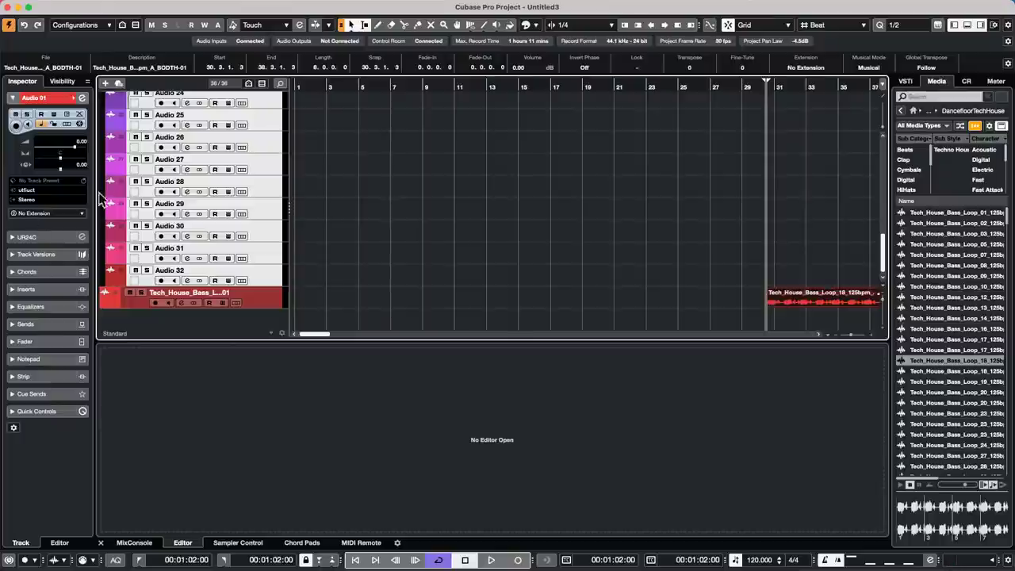
# - Set the Tech_House_Bass track's Inspector extension to SpectraLayers to show the loop's spectrogram
pyautogui.click(57, 213)
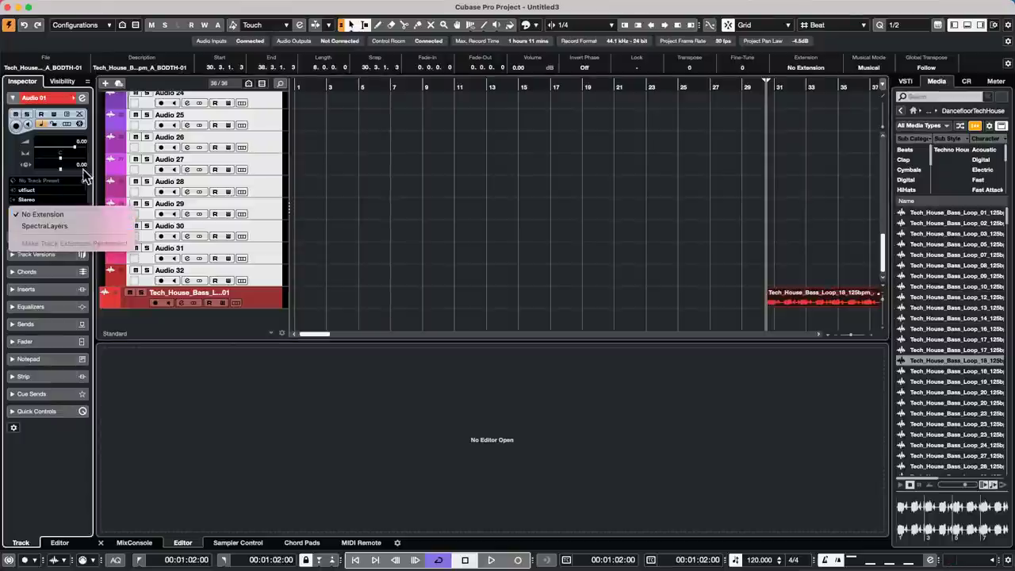
pyautogui.click(85, 227)
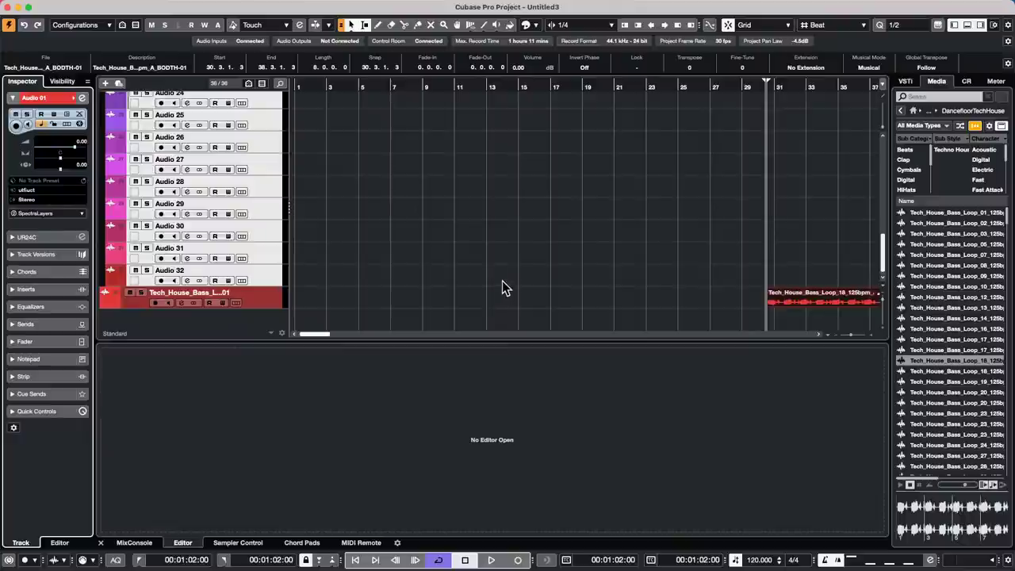
pyautogui.doubleClick(825, 304)
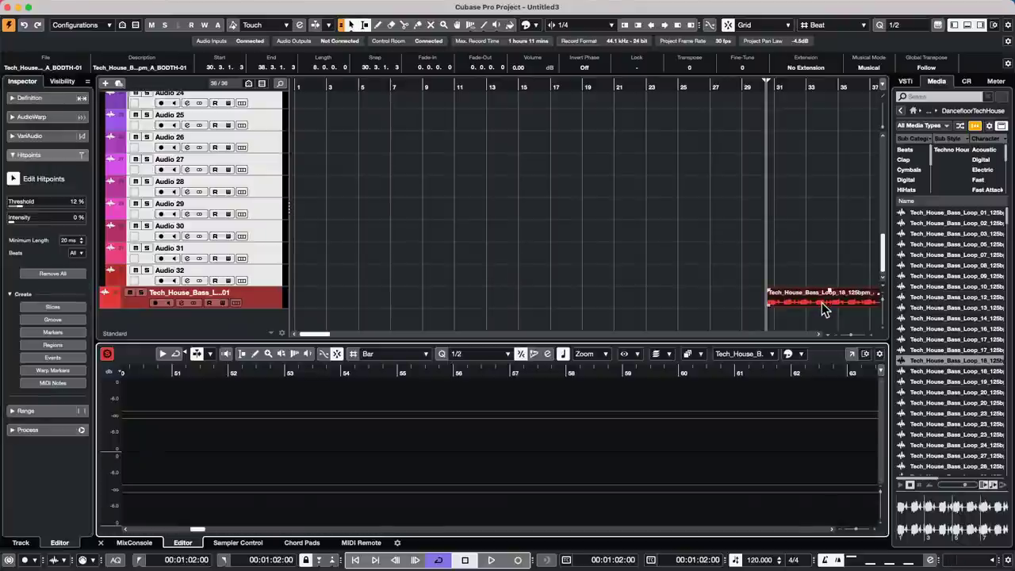
pyautogui.click(256, 304)
pyautogui.click(40, 213)
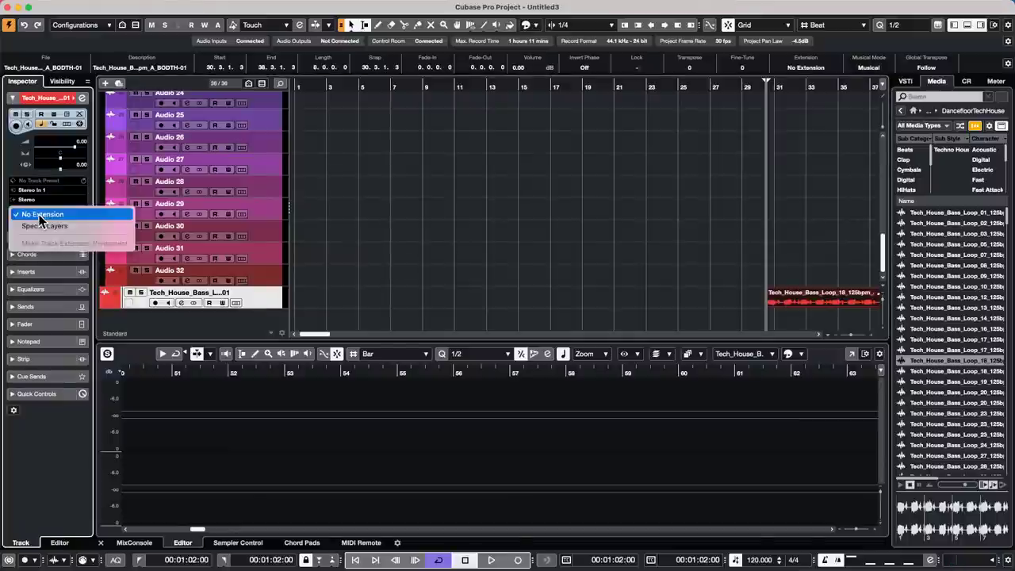
pyautogui.click(56, 224)
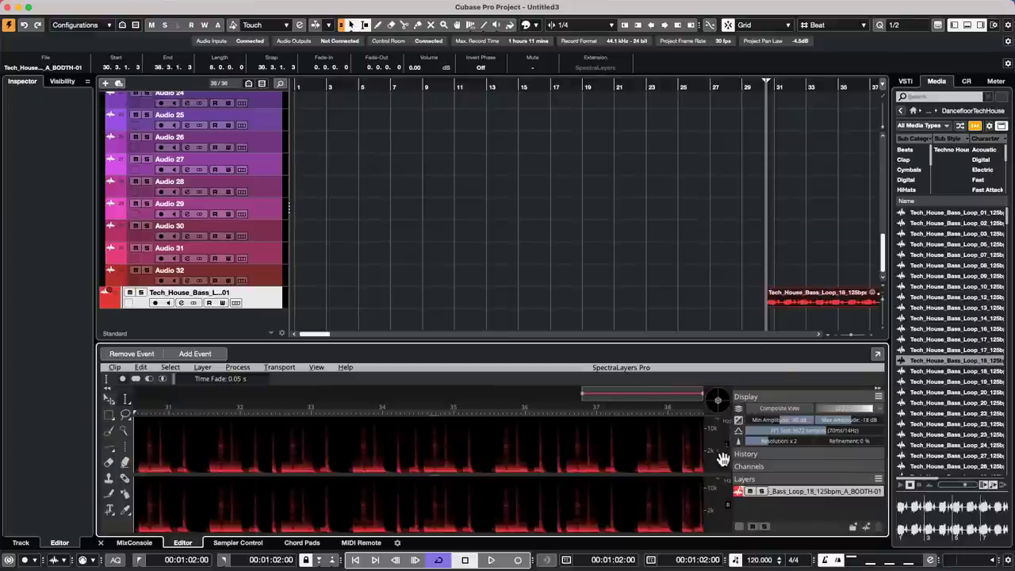
# - Raise the spectrogram contrast, marquee-select bars 31–32 in both channels and play them
pyautogui.moveTo(716, 403); pyautogui.dragTo(718, 398)
pyautogui.click(108, 414)
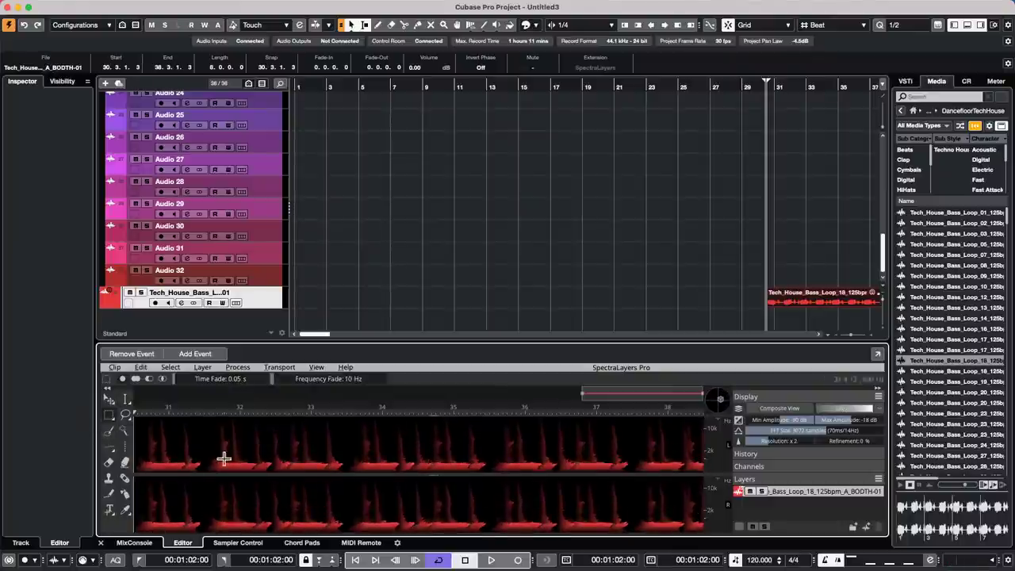
pyautogui.moveTo(147, 436); pyautogui.dragTo(229, 450)
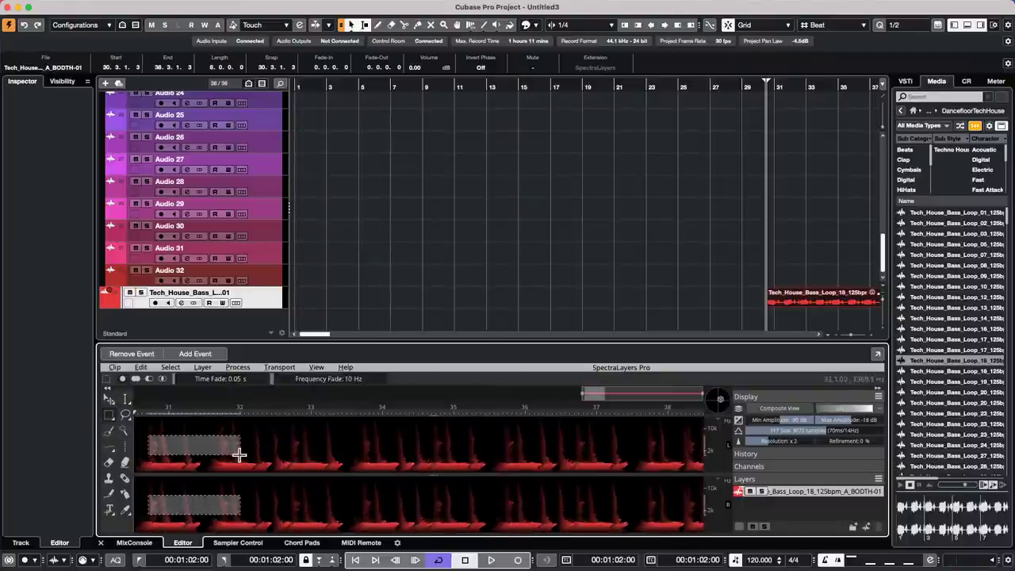
pyautogui.press('space')
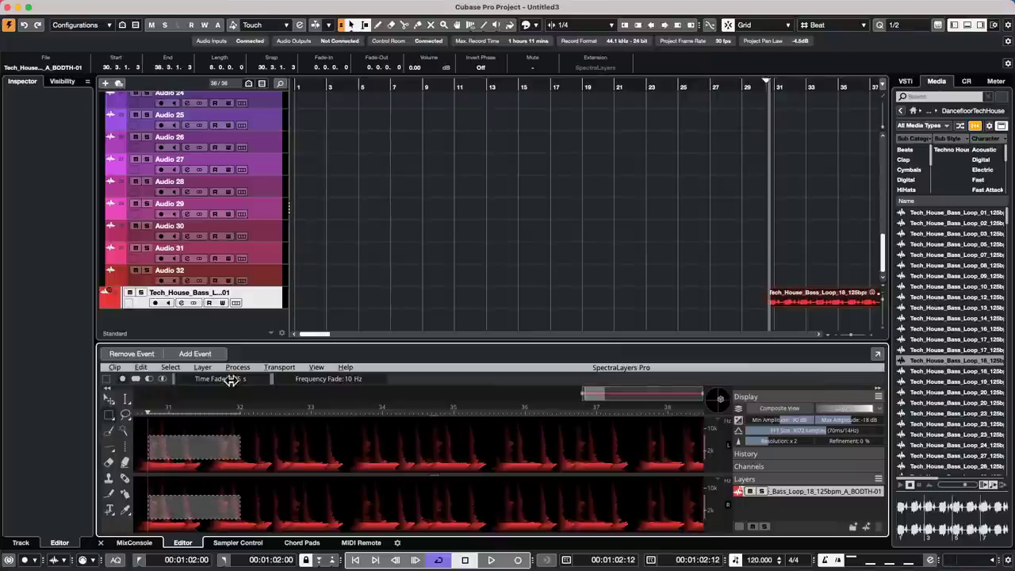
# - Browse SpectraLayers' Layer and Process menus, then return to the project window
pyautogui.click(204, 368)
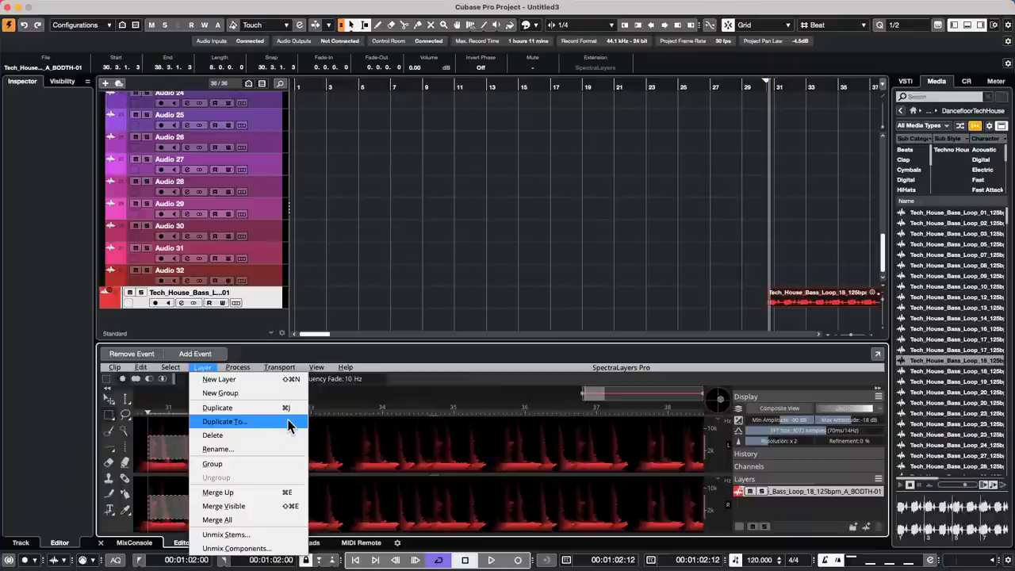
pyautogui.moveTo(238, 367)
pyautogui.moveTo(283, 408)
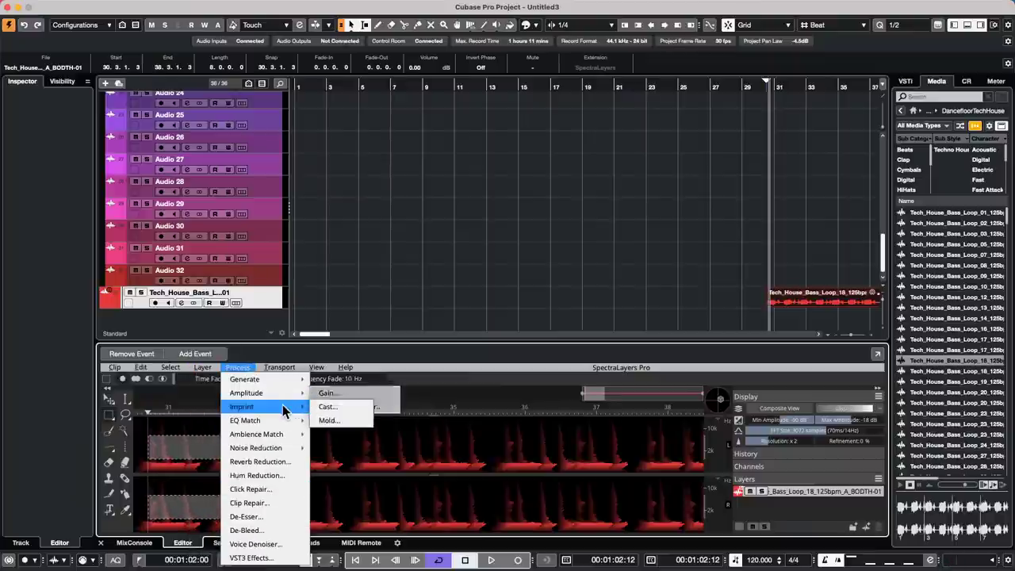
pyautogui.moveTo(296, 438)
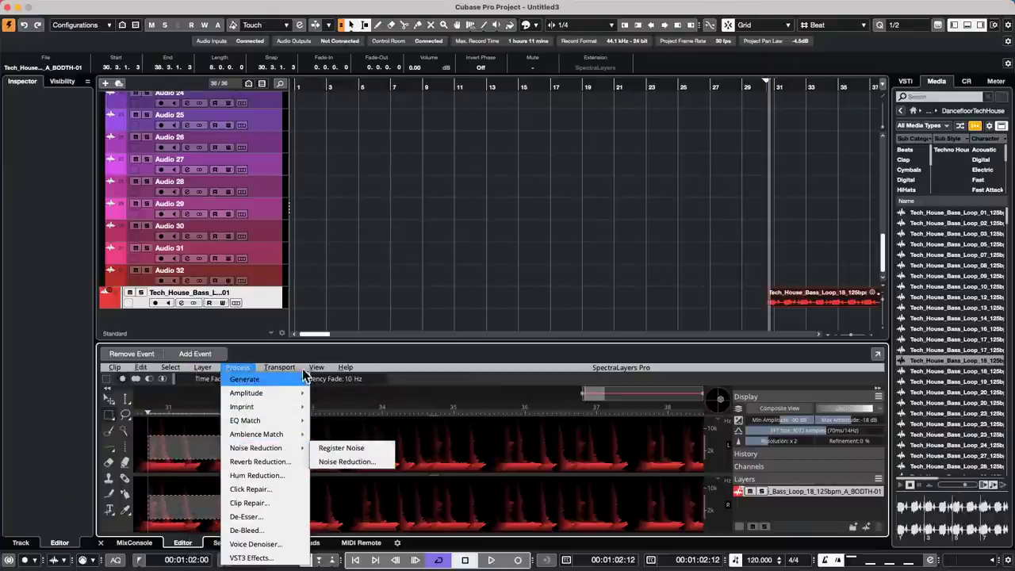
pyautogui.moveTo(242, 409)
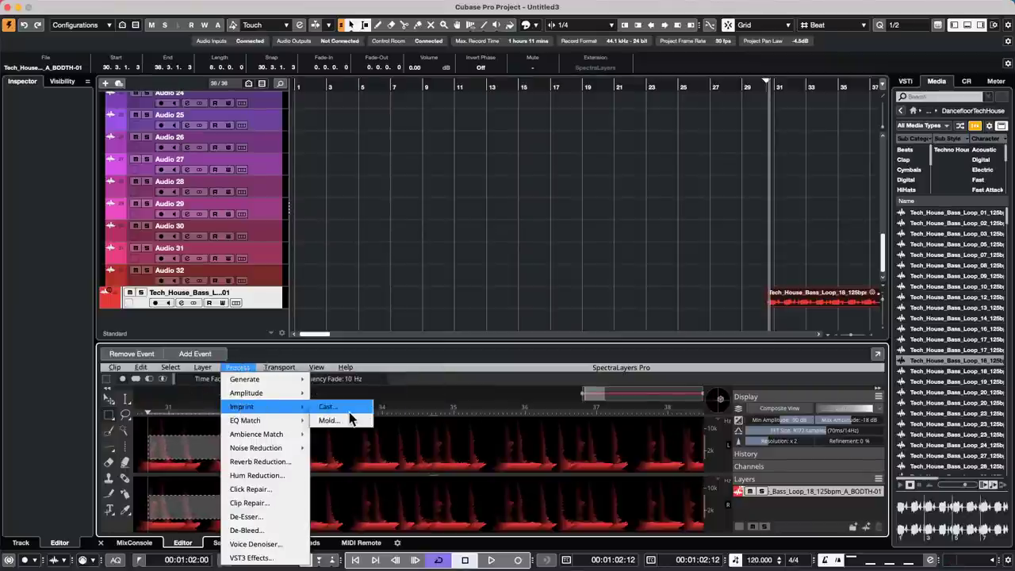
pyautogui.click(415, 267)
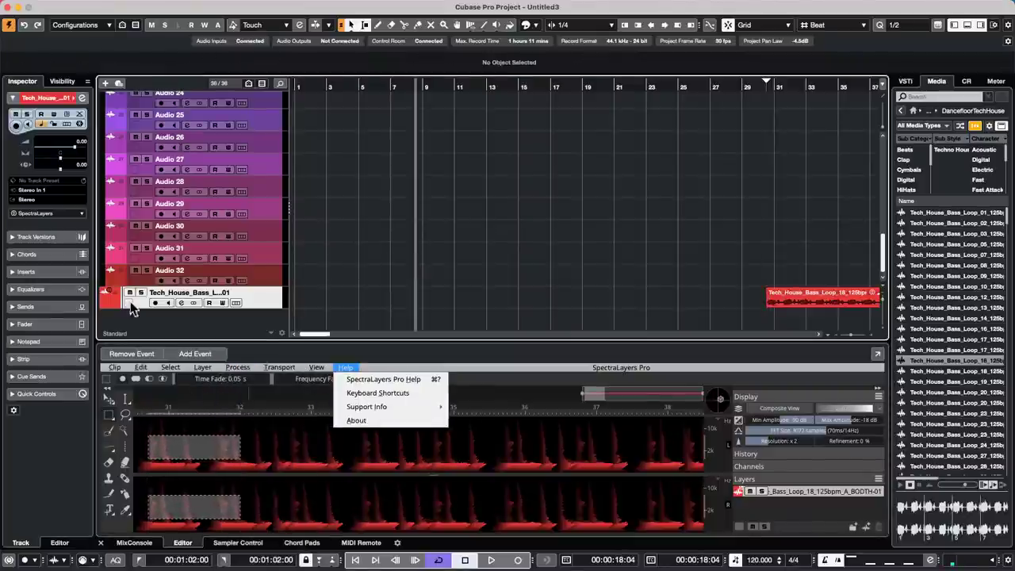
# - Set the bass track's extension back to No Extension and pick the Draw tool
pyautogui.click(45, 201)
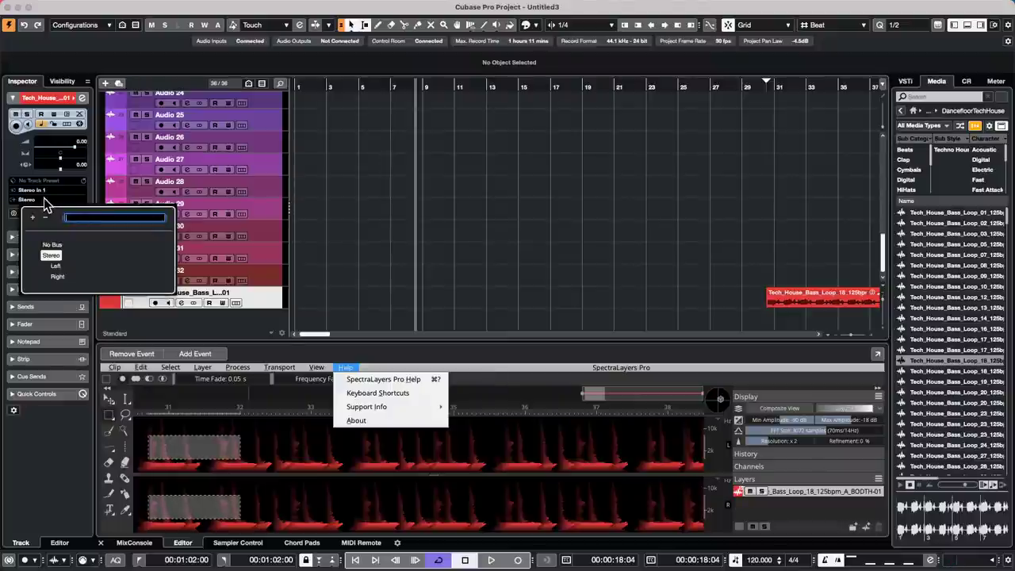
pyautogui.click(45, 205)
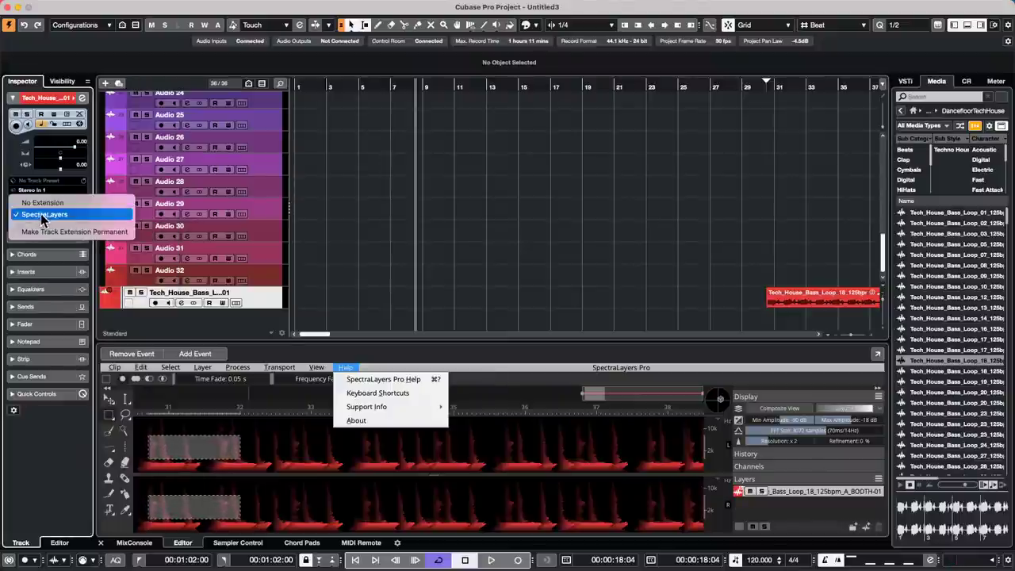
pyautogui.click(48, 214)
pyautogui.click(52, 204)
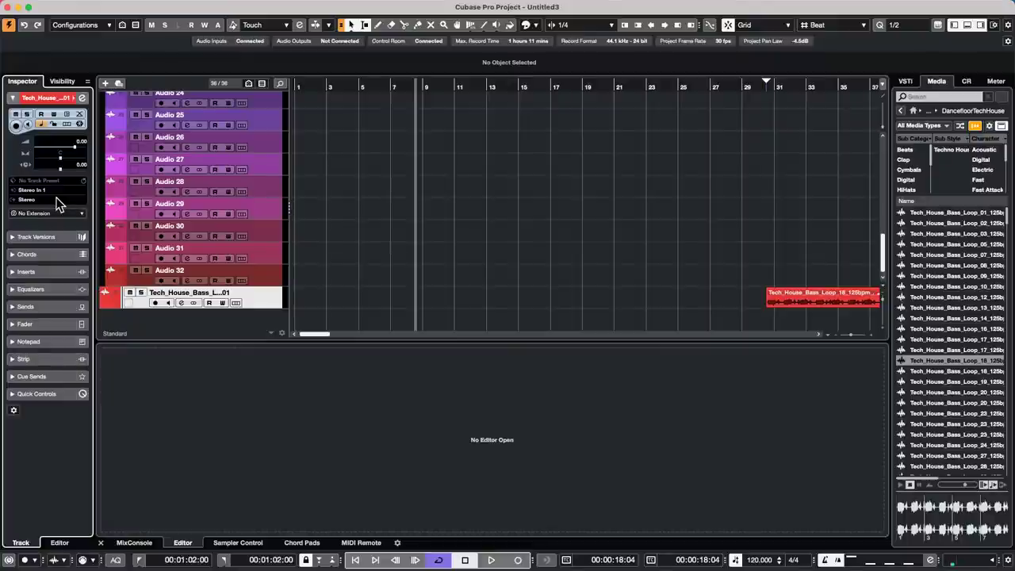
pyautogui.rightClick(326, 291)
pyautogui.click(362, 304)
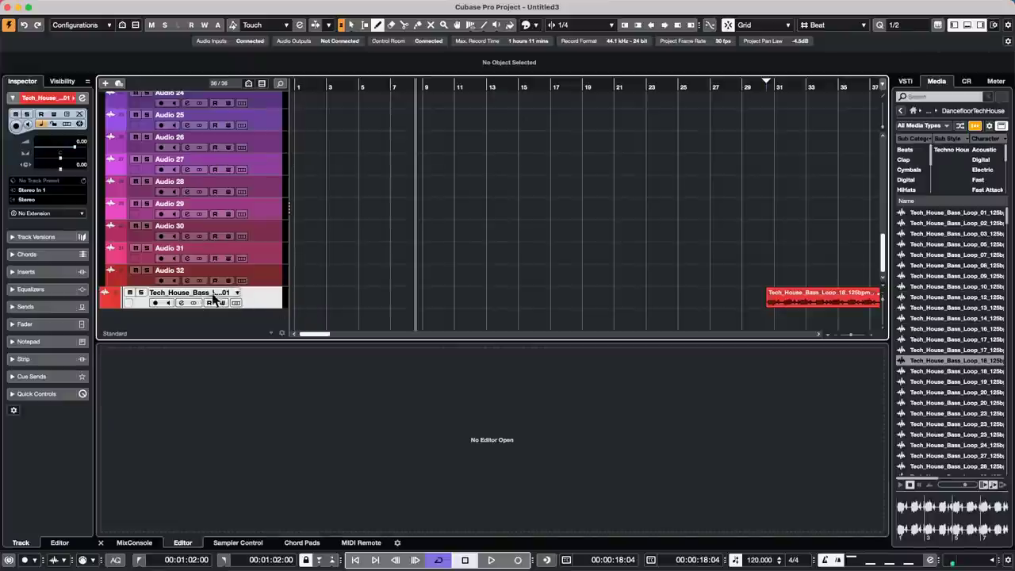
# - Add a new Retrologue instrument track from the track list's context menu
pyautogui.rightClick(266, 295)
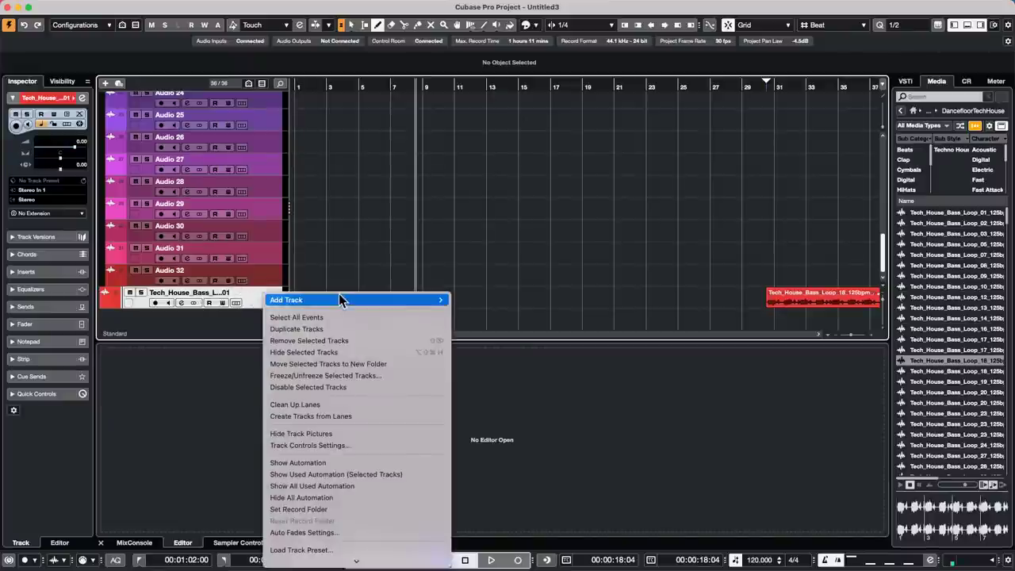
pyautogui.moveTo(339, 298)
pyautogui.click(528, 282)
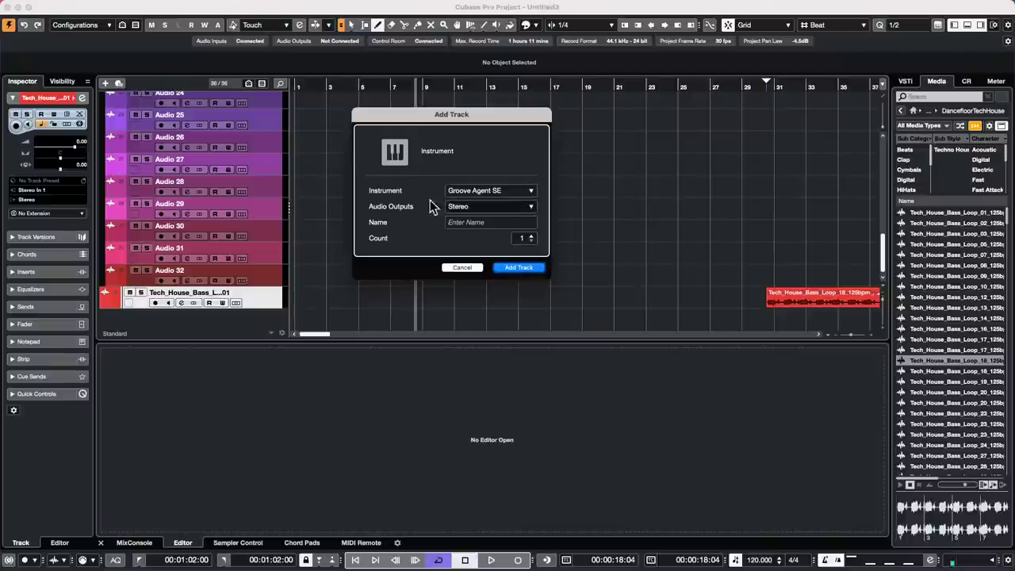
pyautogui.click(475, 193)
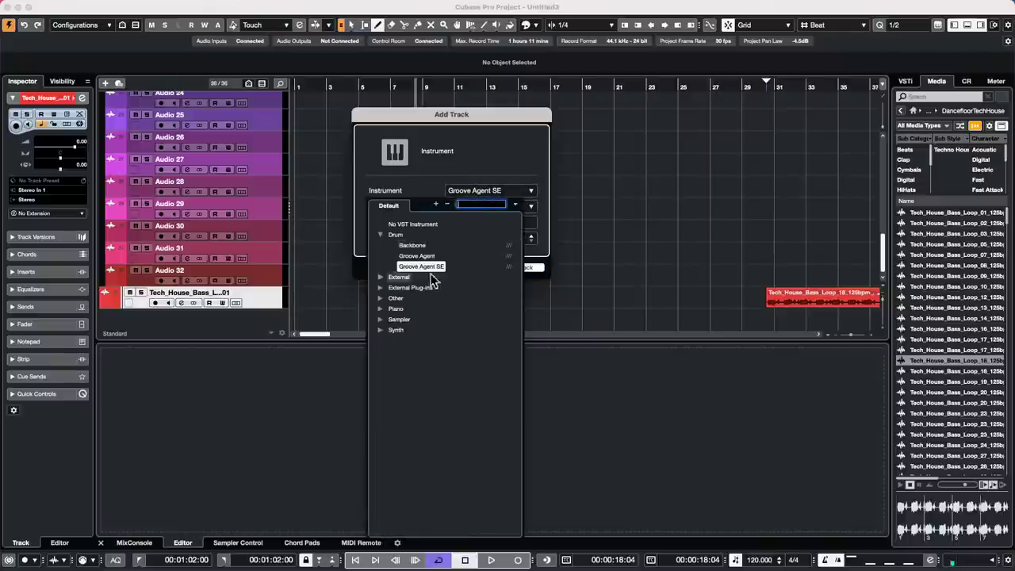
pyautogui.click(381, 329)
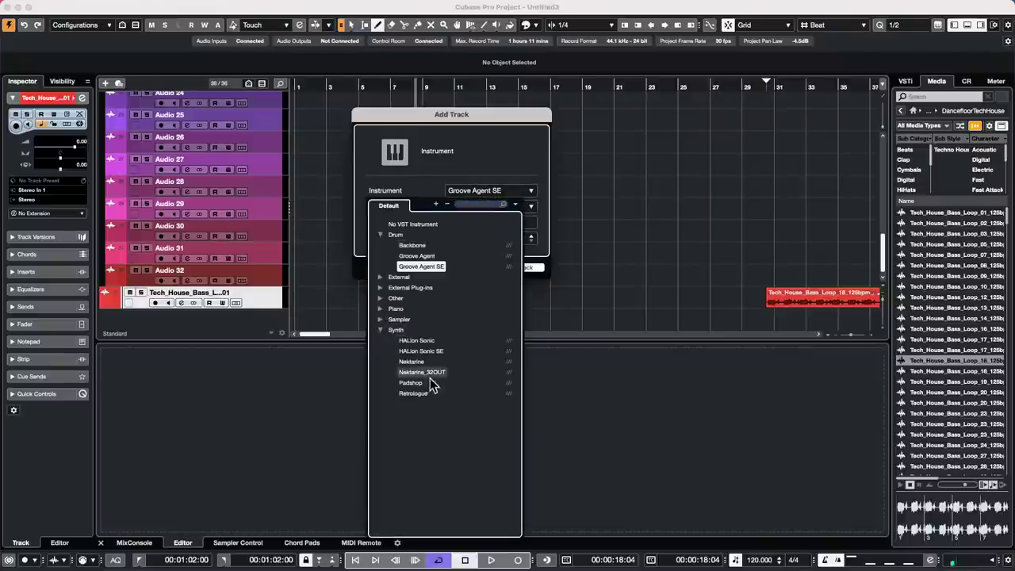
pyautogui.click(413, 393)
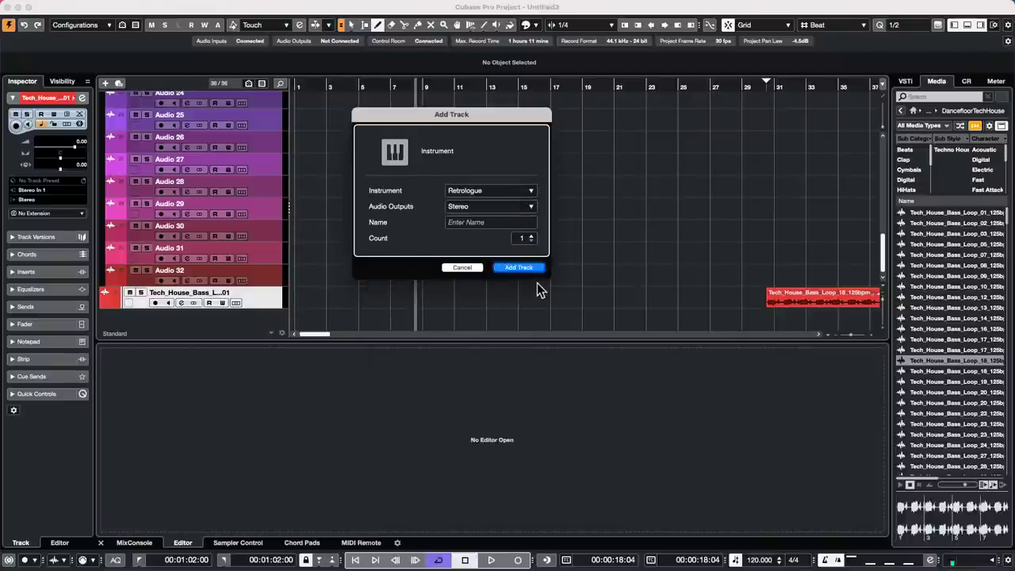
pyautogui.click(531, 268)
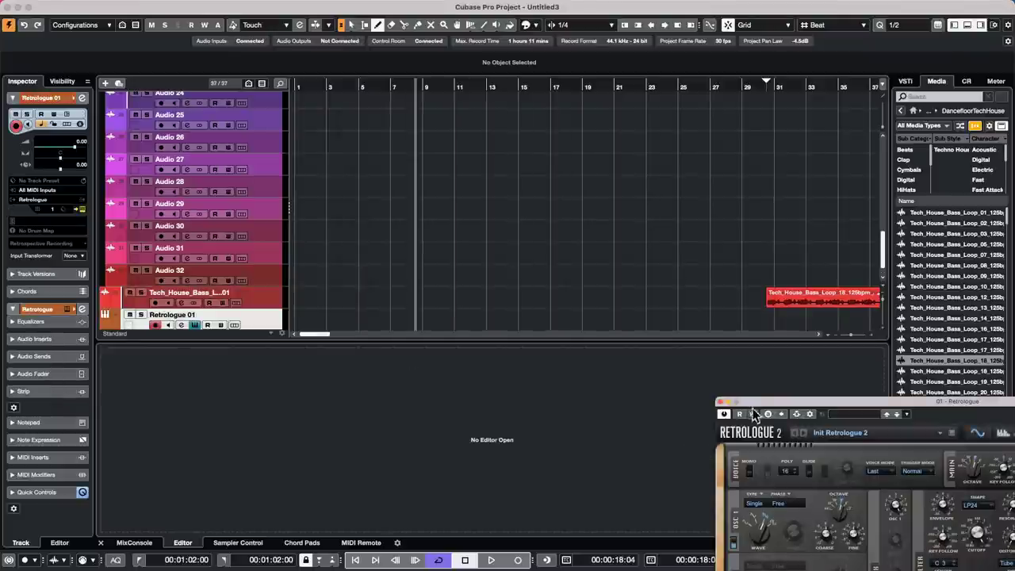
pyautogui.moveTo(762, 404); pyautogui.dragTo(487, 111)
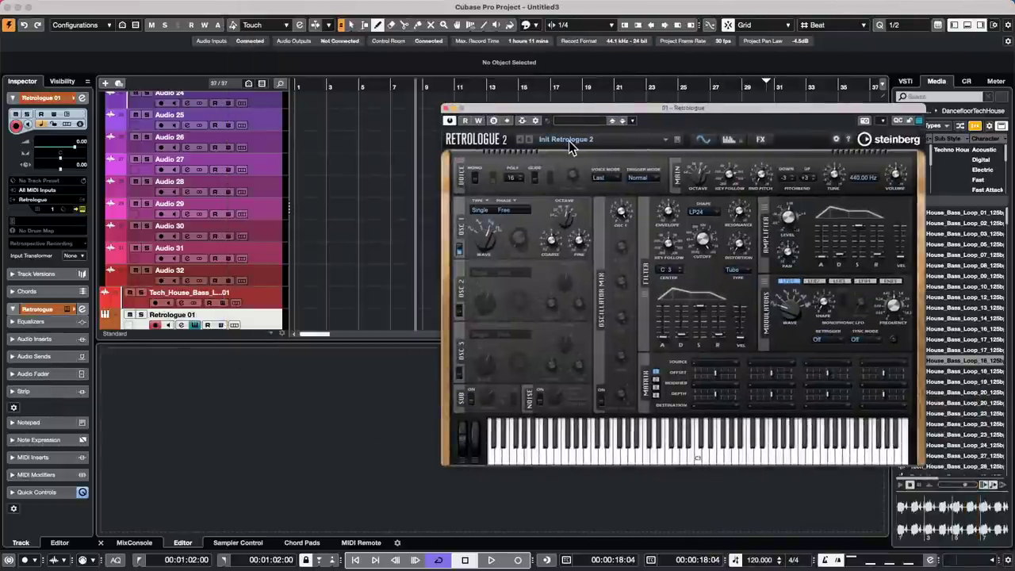
# - Load the Algae Blooms preset, then switch Retrologue to the Ultra Brass preset
pyautogui.click(569, 142)
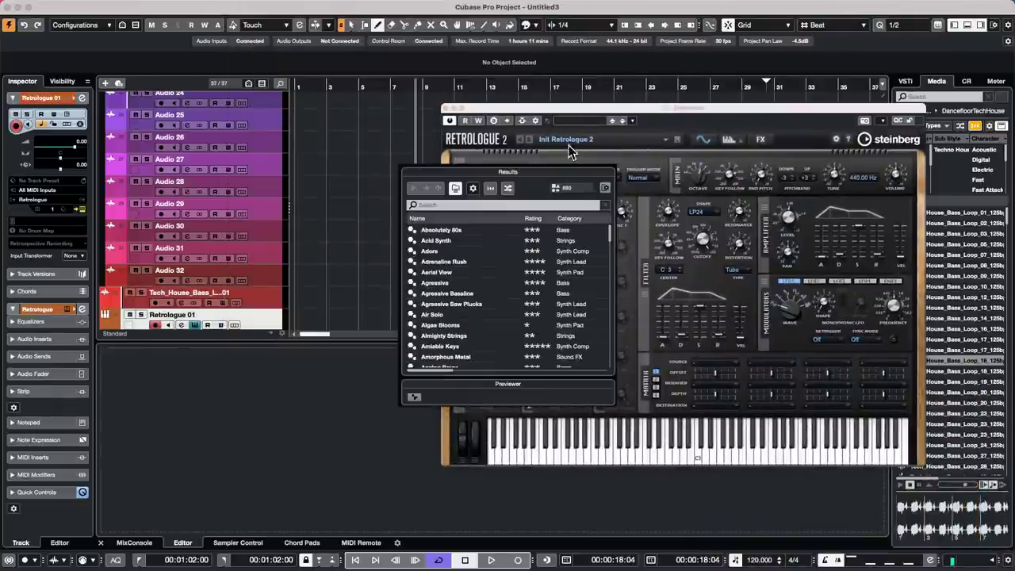
pyautogui.doubleClick(462, 325)
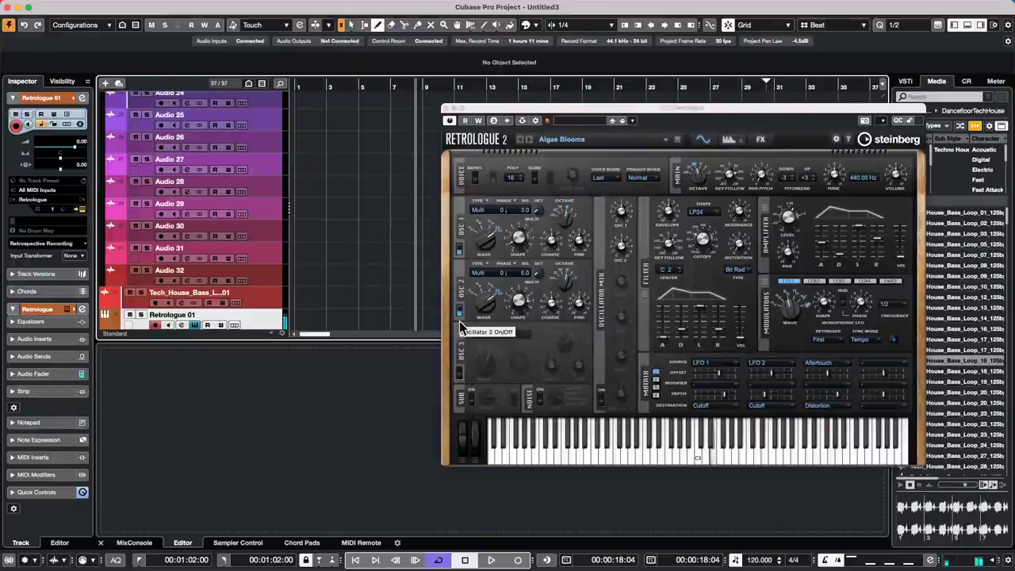
pyautogui.click(577, 120)
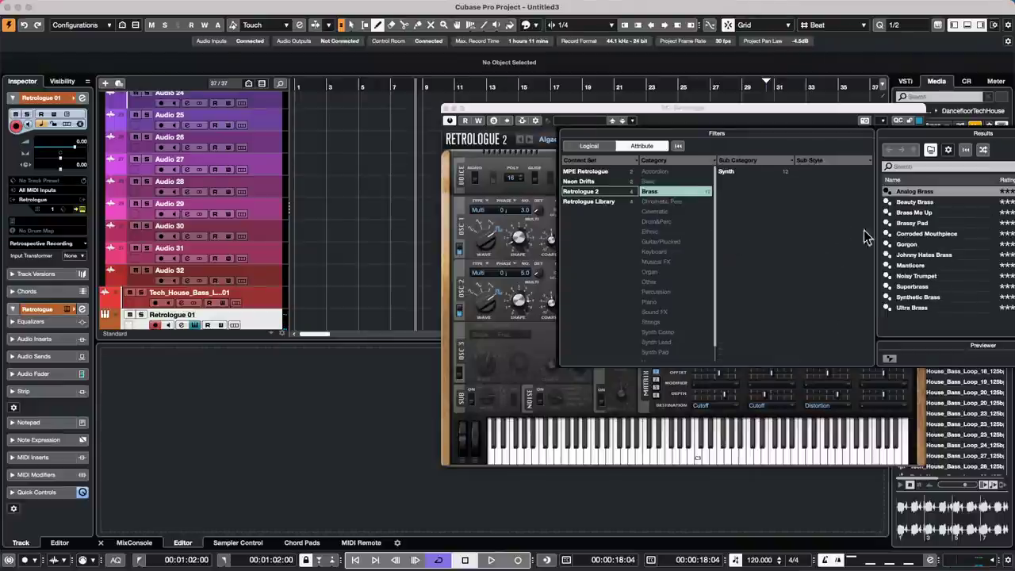
pyautogui.doubleClick(918, 307)
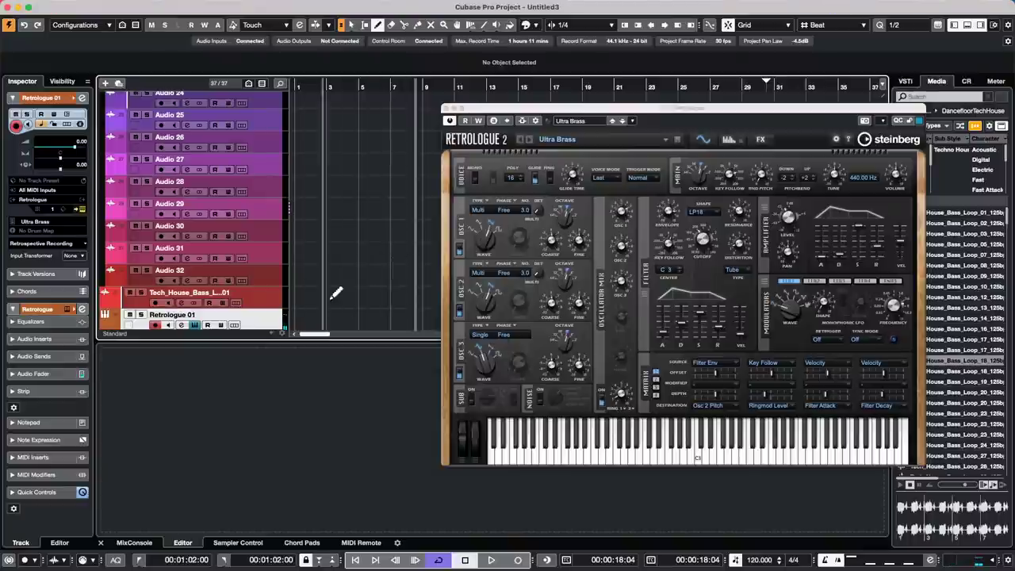
pyautogui.rightClick(268, 319)
# - Add a new HALion Sonic SE instrument track
pyautogui.moveTo(341, 320)
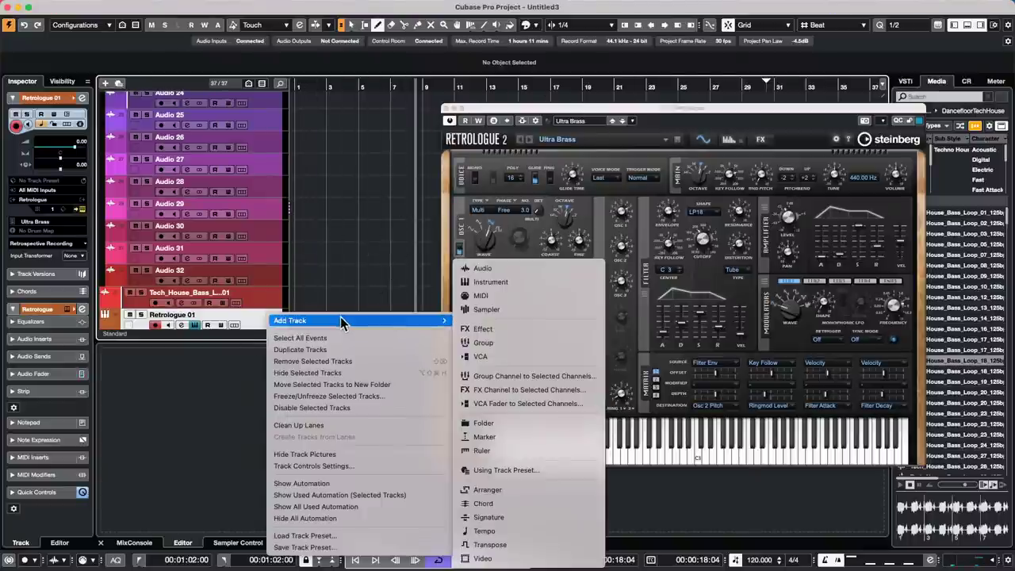
pyautogui.click(533, 283)
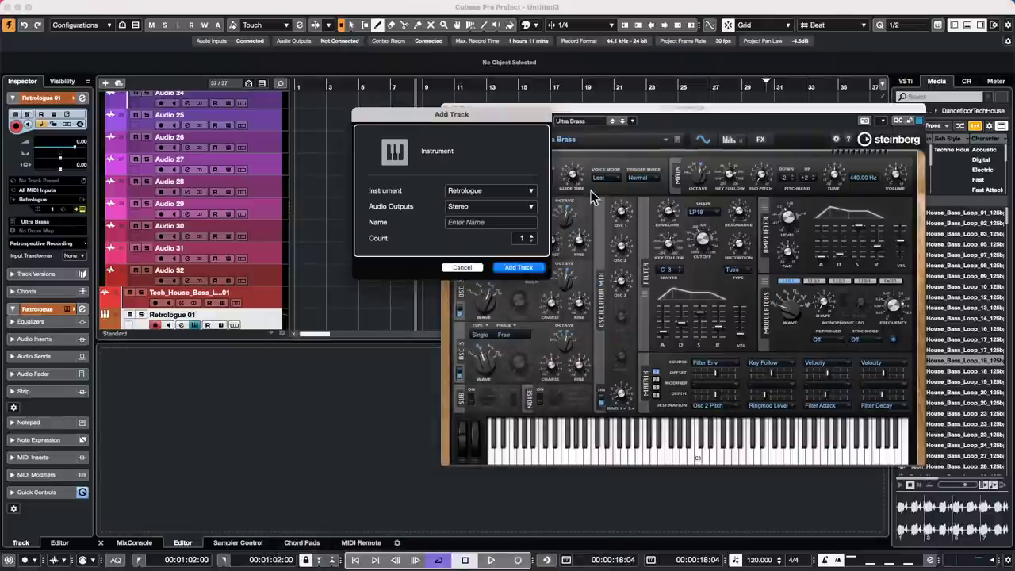
pyautogui.click(498, 191)
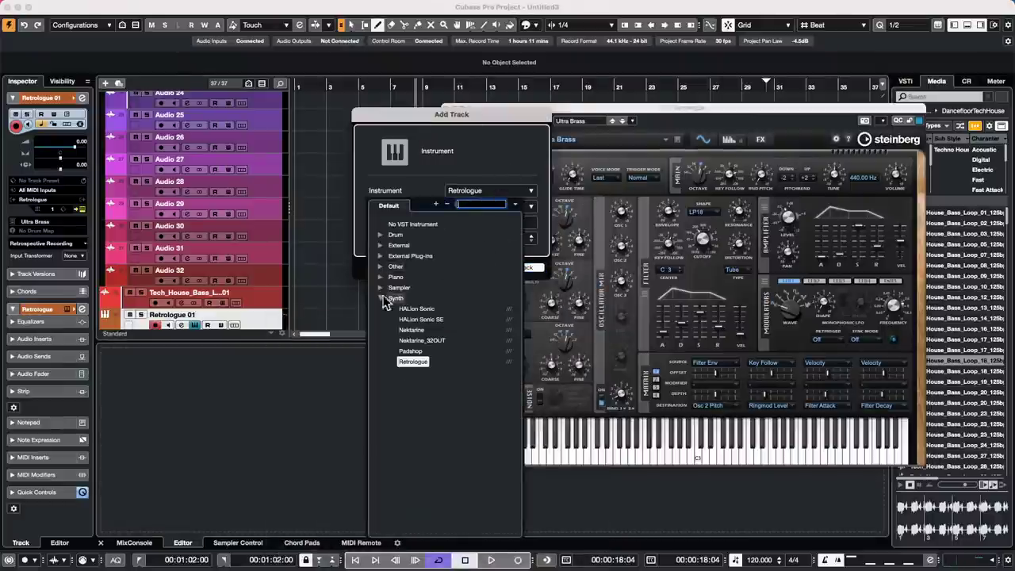
pyautogui.click(420, 319)
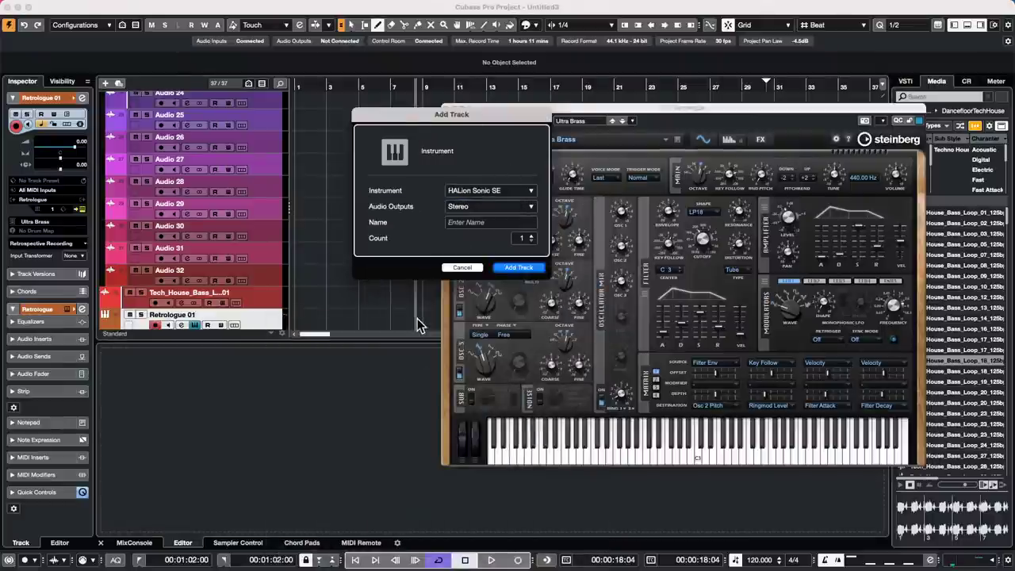
pyautogui.click(520, 268)
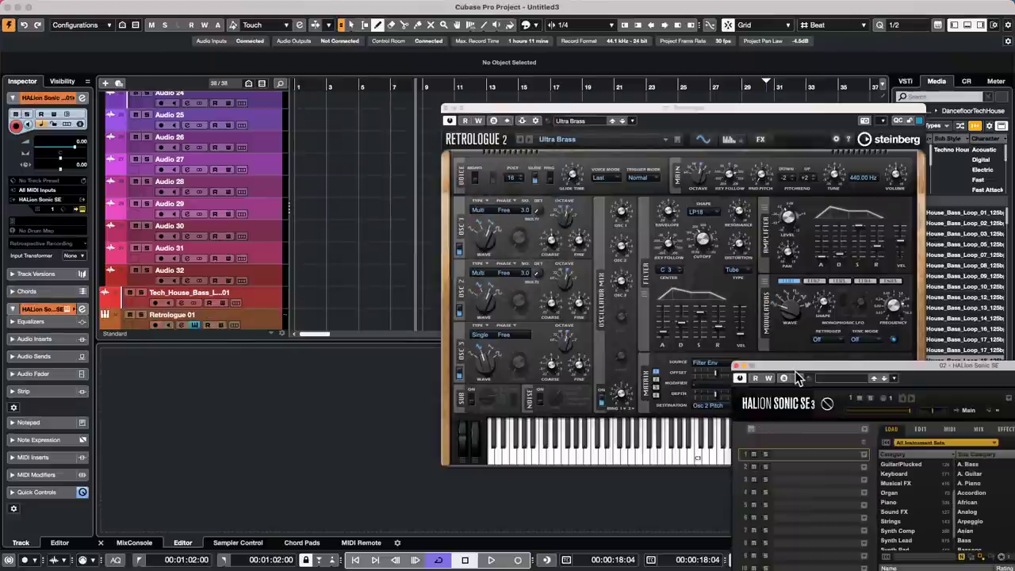
pyautogui.moveTo(799, 372); pyautogui.dragTo(426, 29)
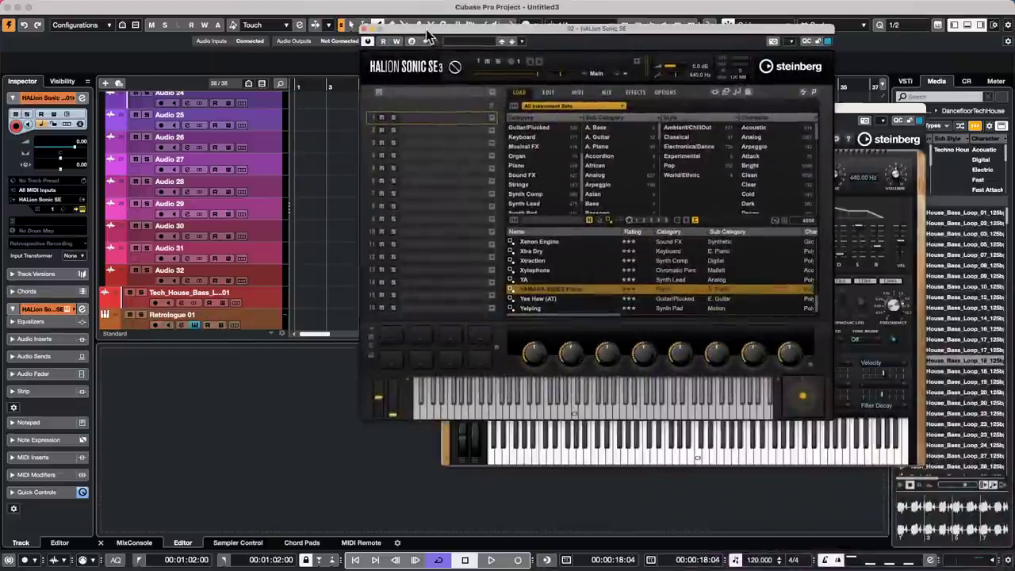
# - Load HSO Strings' Violoncello Solo Combi into slot 1 and open its EDIT page
pyautogui.click(491, 118)
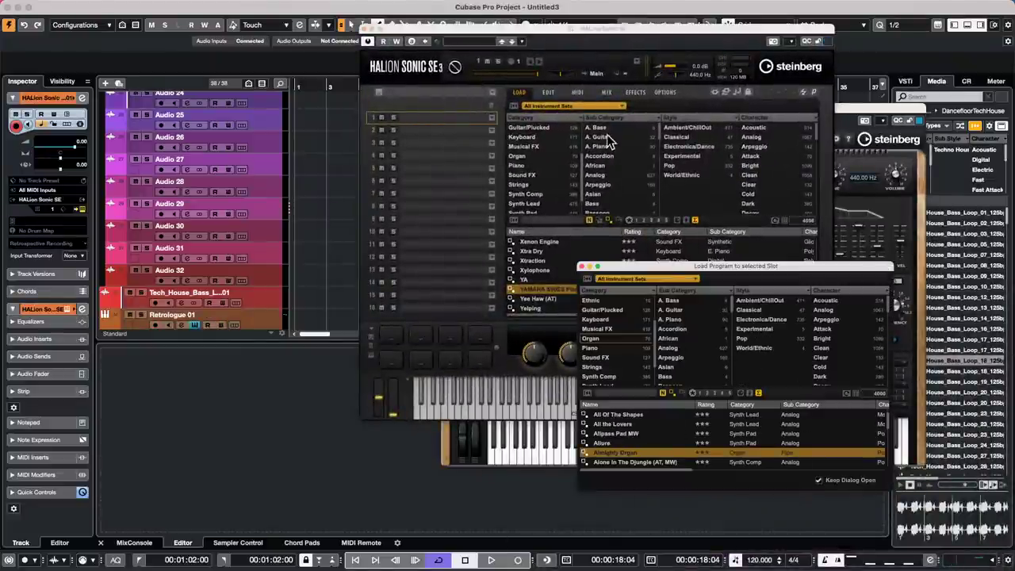
pyautogui.click(598, 107)
pyautogui.click(598, 106)
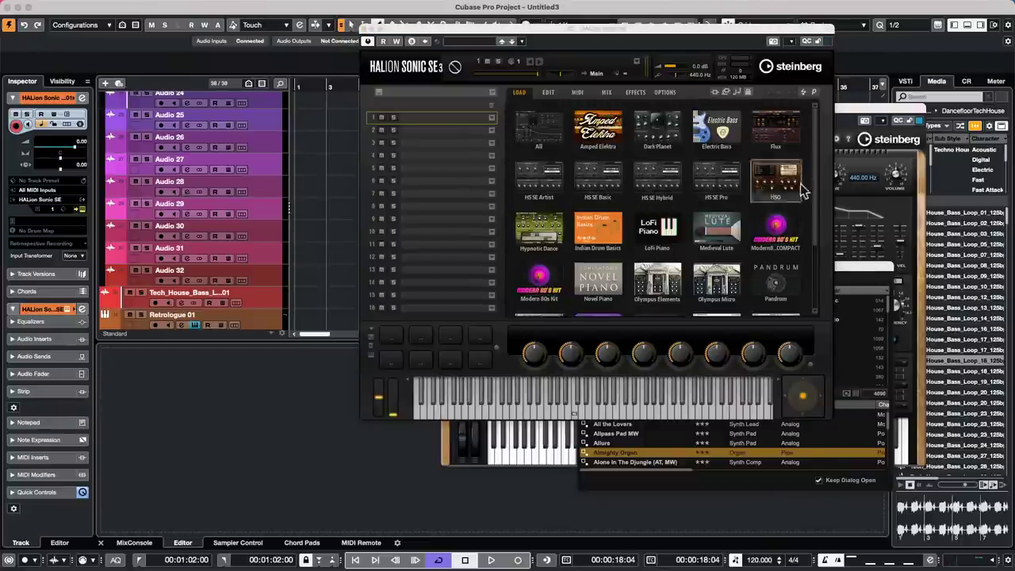
pyautogui.click(774, 181)
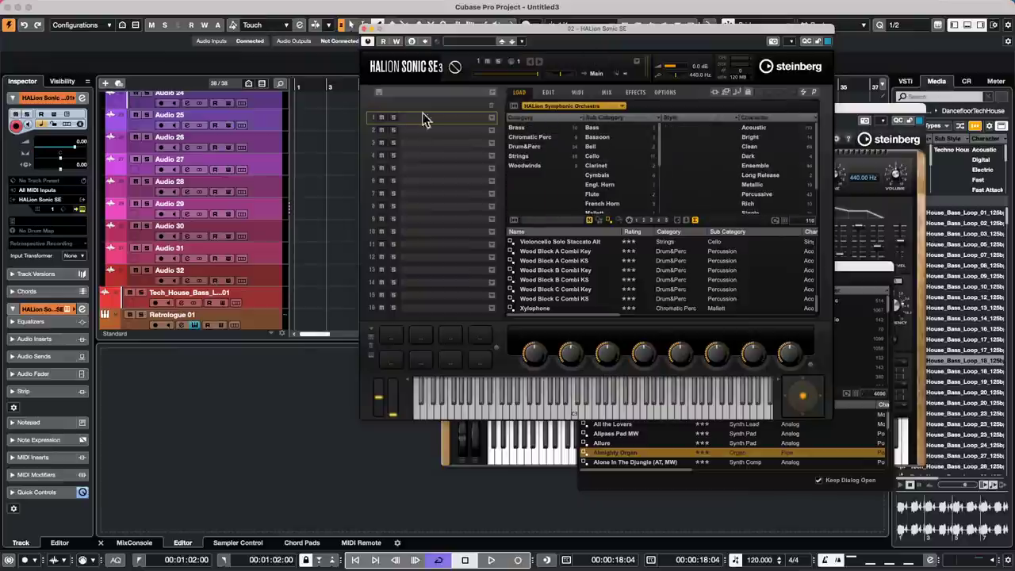
pyautogui.click(525, 156)
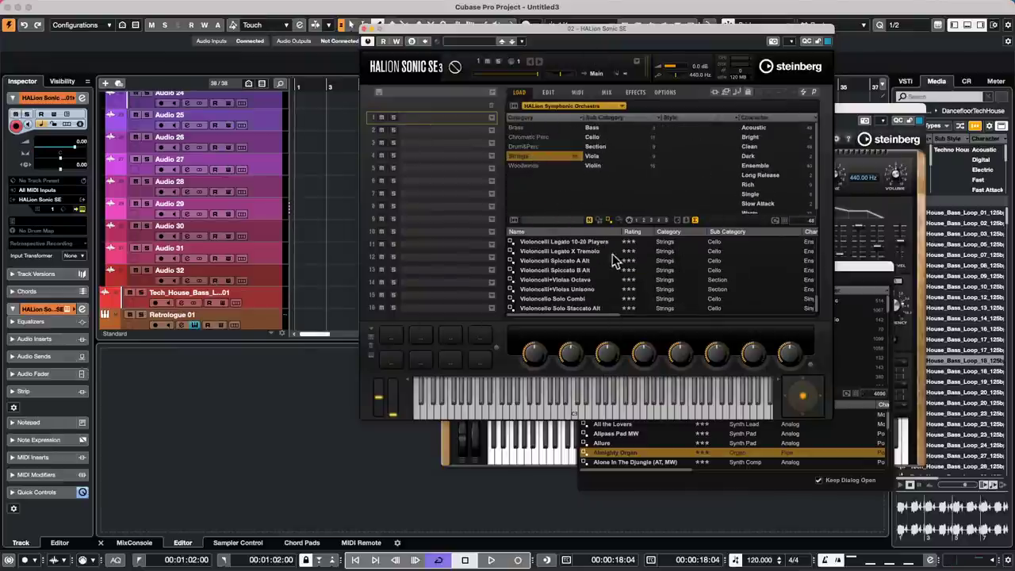
pyautogui.click(579, 298)
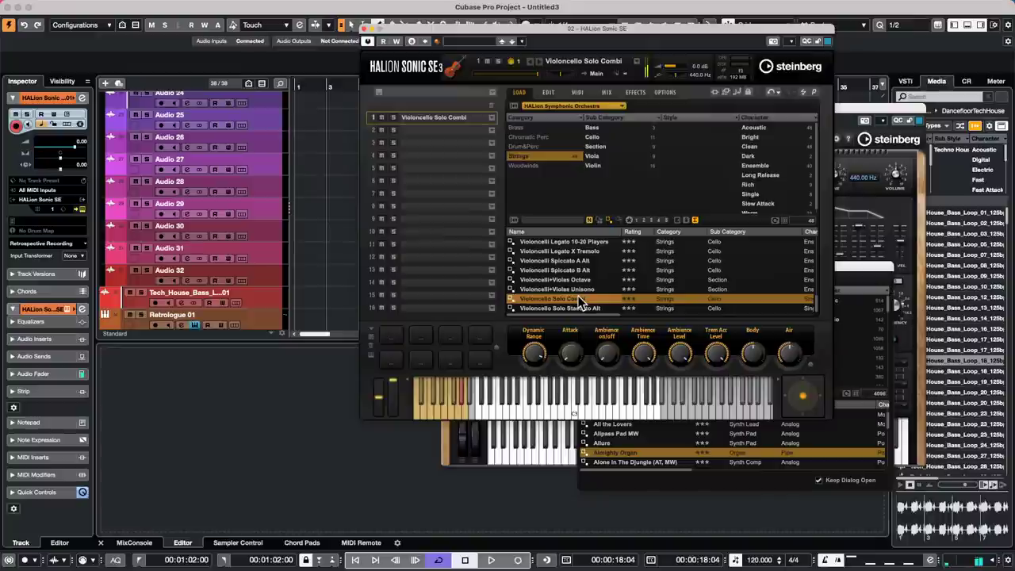
pyautogui.click(548, 92)
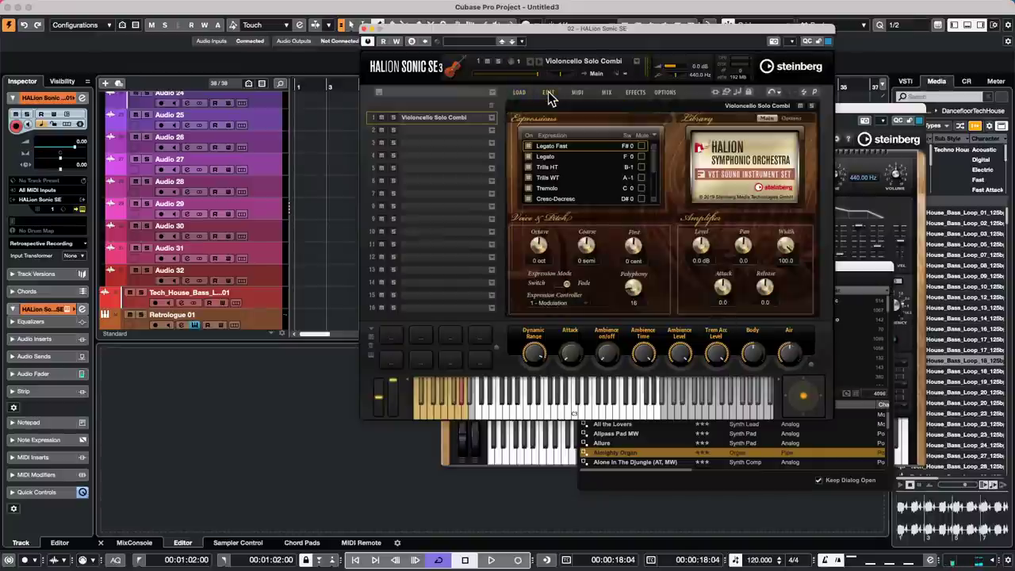
# - Change the cello preset's Expression Controller from Modulation to 11 - Expression
pyautogui.click(560, 304)
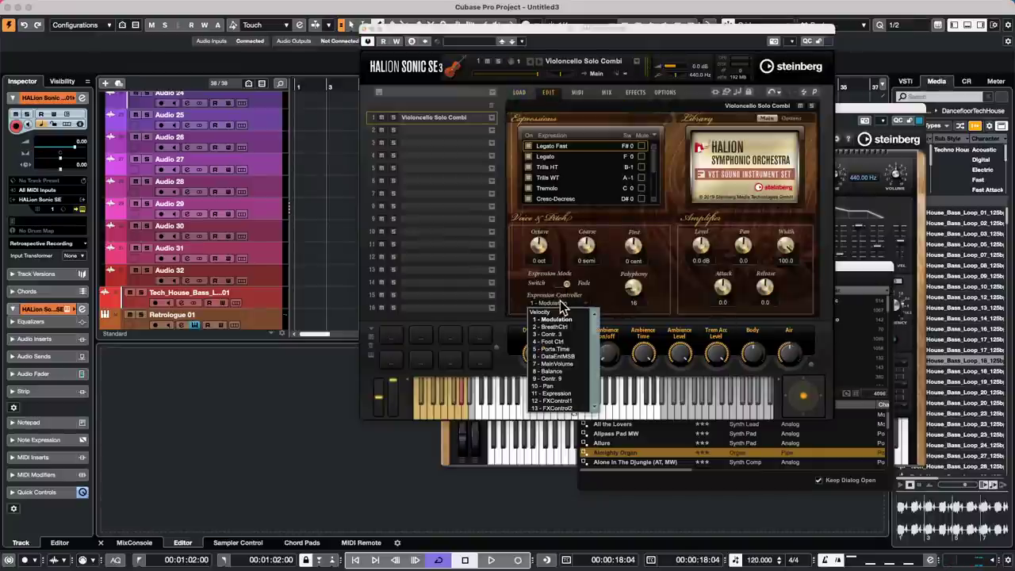
pyautogui.click(567, 392)
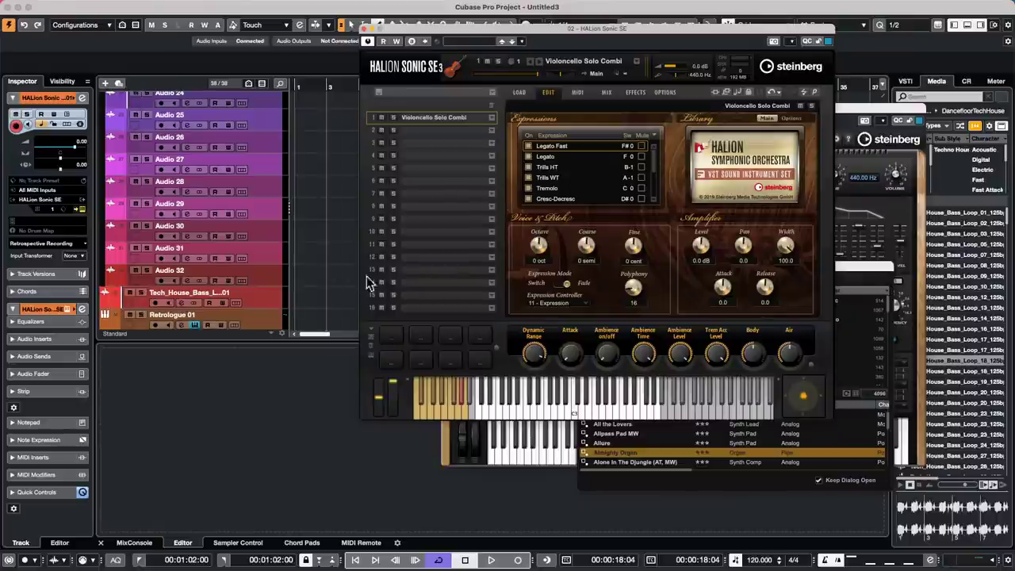
pyautogui.scroll(-2, 256, 280)
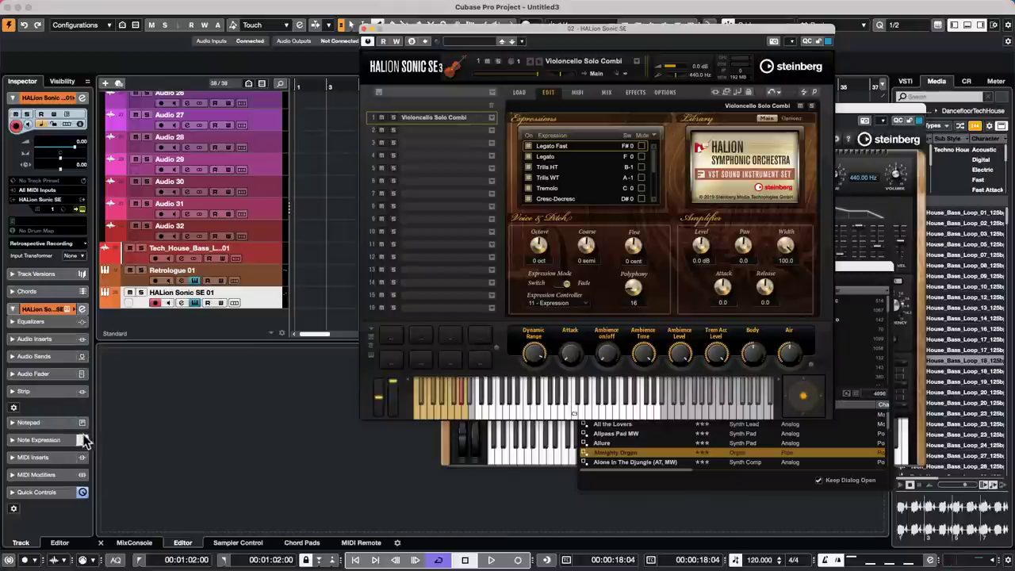
# - Insert MIDI Monitor in the HALion Sonic SE 01 track's first MIDI insert slot and review its log
pyautogui.click(51, 458)
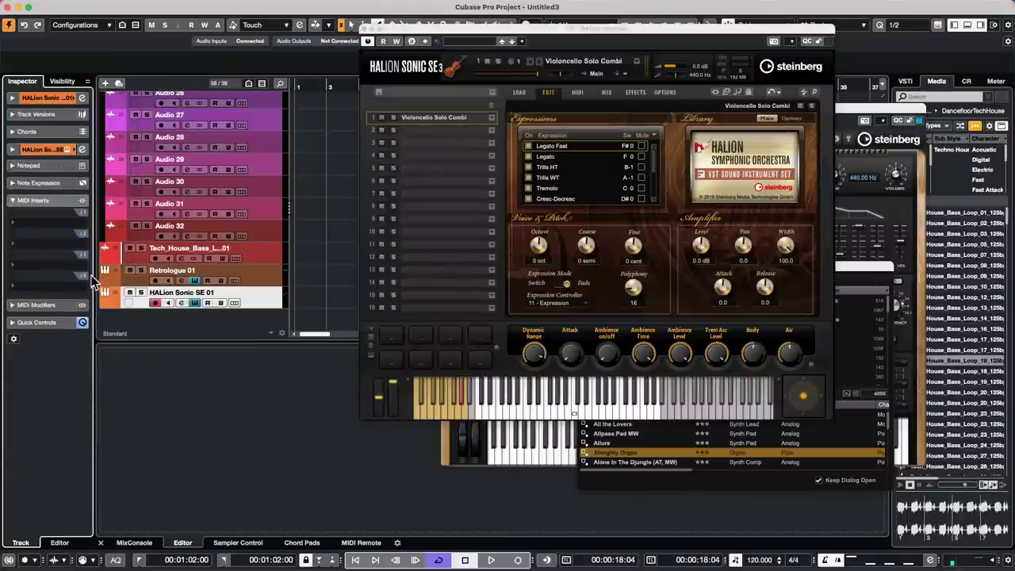
pyautogui.click(47, 224)
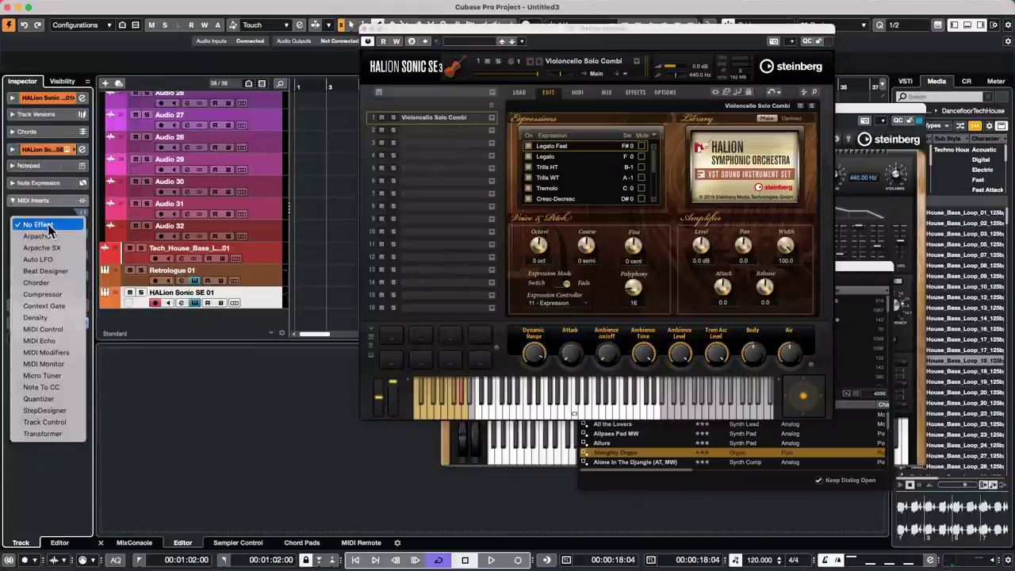
pyautogui.click(76, 365)
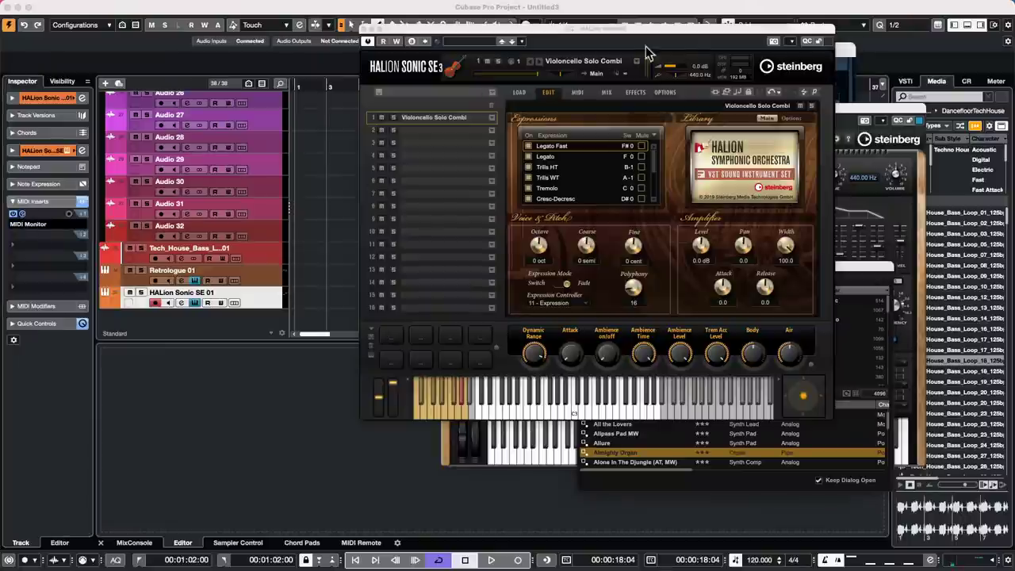
pyautogui.moveTo(846, 54); pyautogui.dragTo(293, 72)
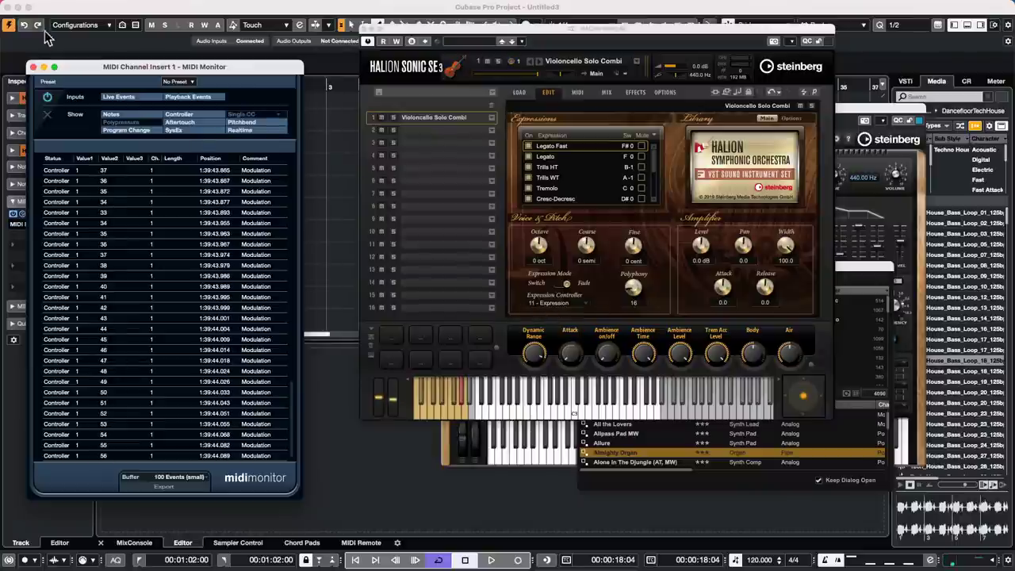
pyautogui.click(33, 67)
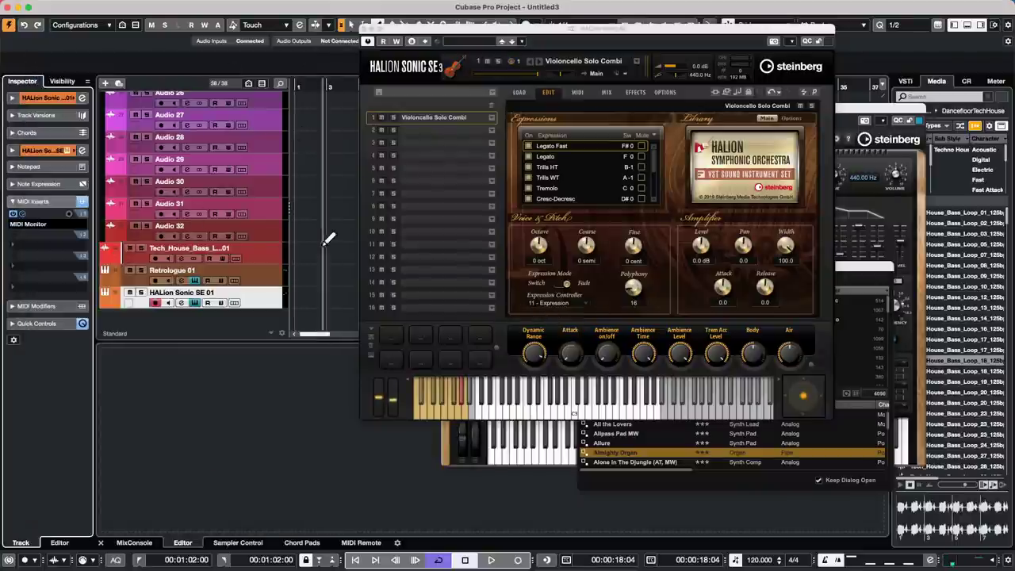
pyautogui.click(44, 98)
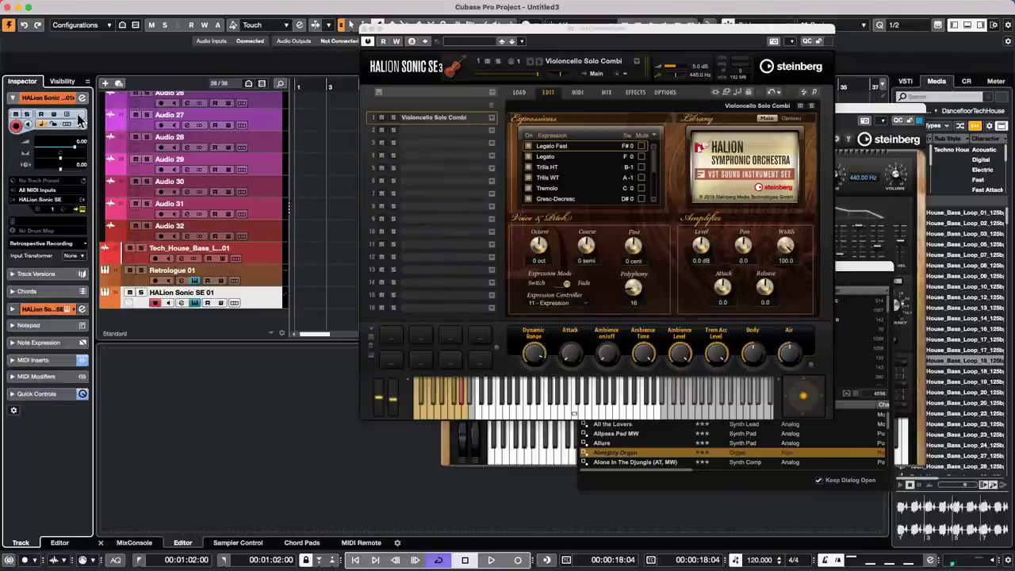
# - Set the HALion track's Input Transformer to Track and close the Load Program browser and Retrologue
pyautogui.click(75, 255)
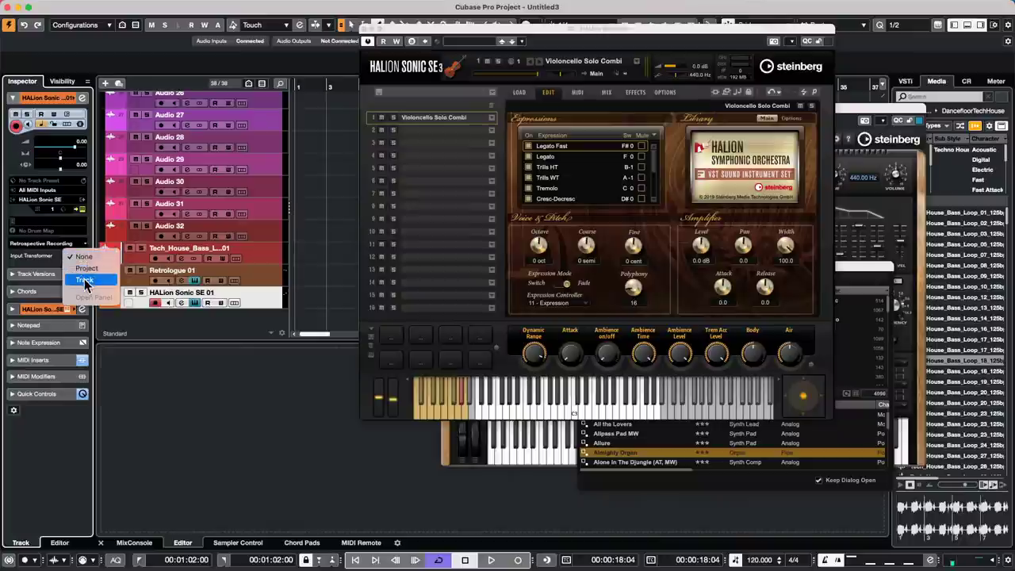
pyautogui.click(85, 280)
pyautogui.moveTo(408, 34); pyautogui.dragTo(747, 206)
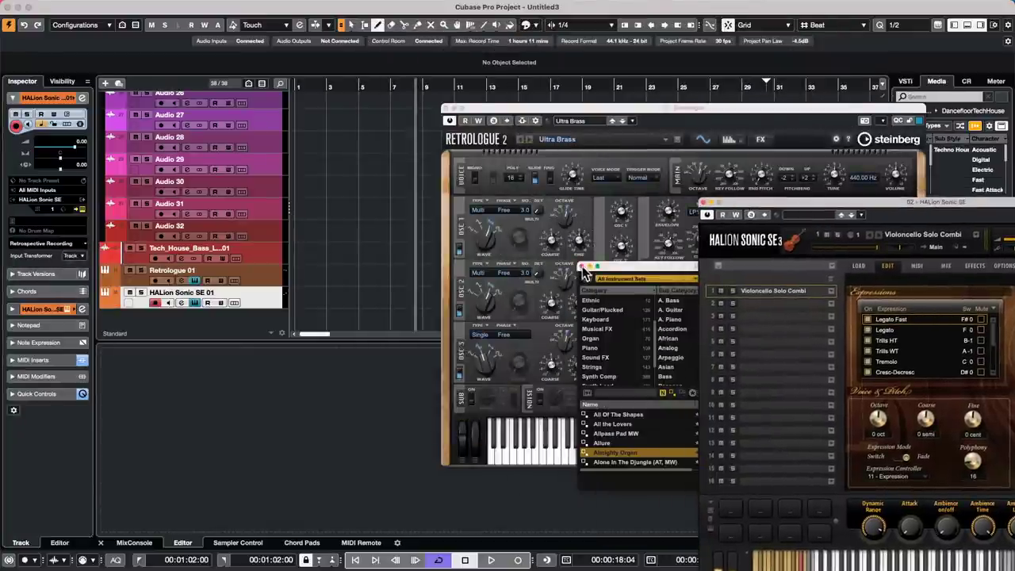
pyautogui.click(583, 268)
pyautogui.click(444, 109)
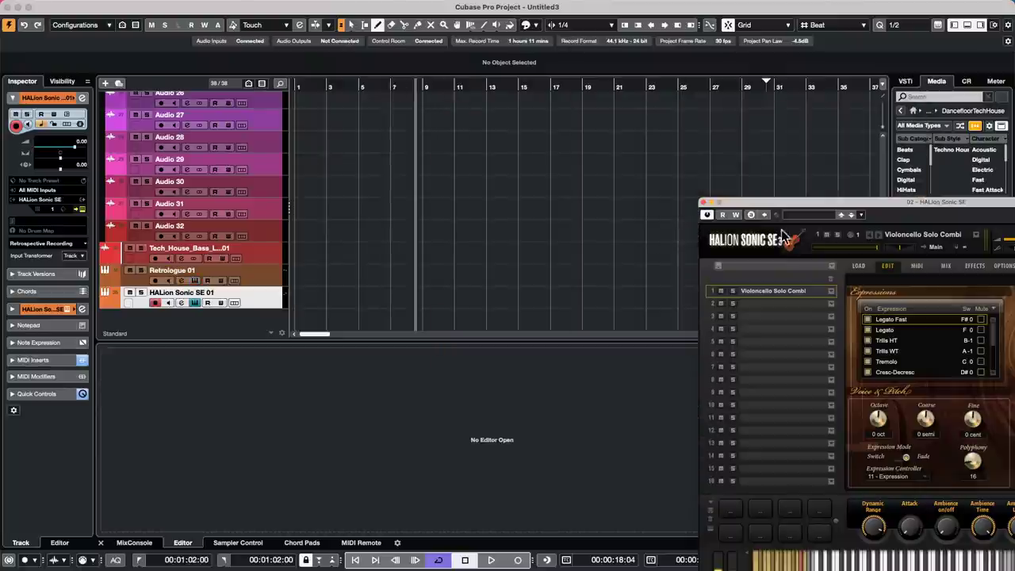
pyautogui.moveTo(780, 208); pyautogui.dragTo(847, 206)
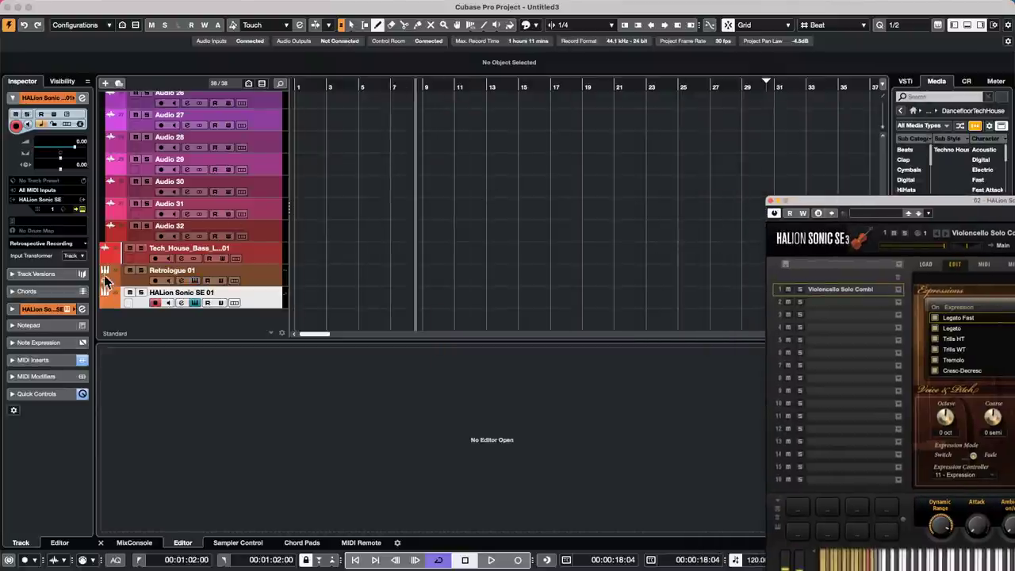
# - Open the track's Input Transformer panel from the Inspector
pyautogui.click(76, 256)
pyautogui.click(88, 275)
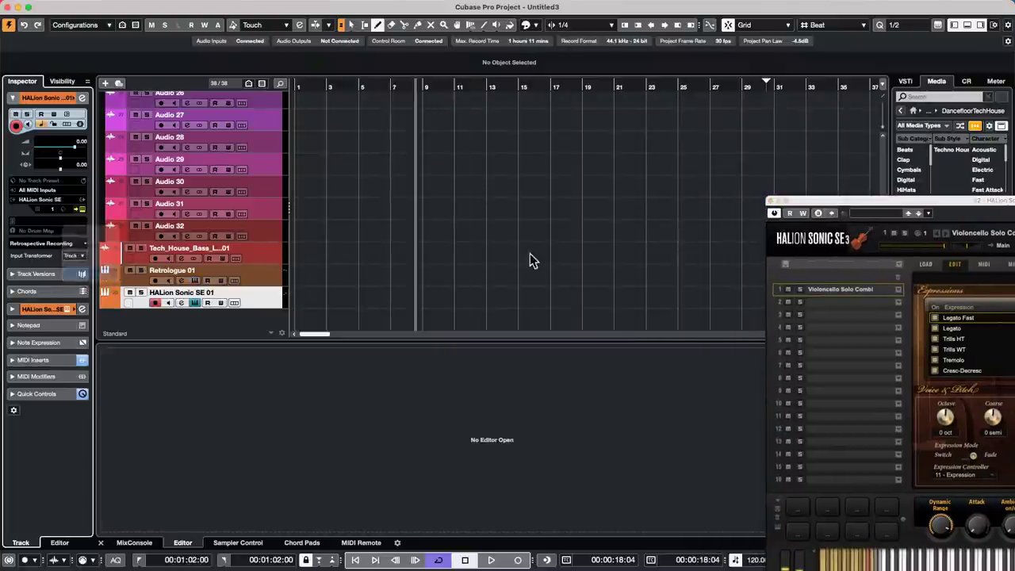
pyautogui.moveTo(274, 106); pyautogui.dragTo(408, 96)
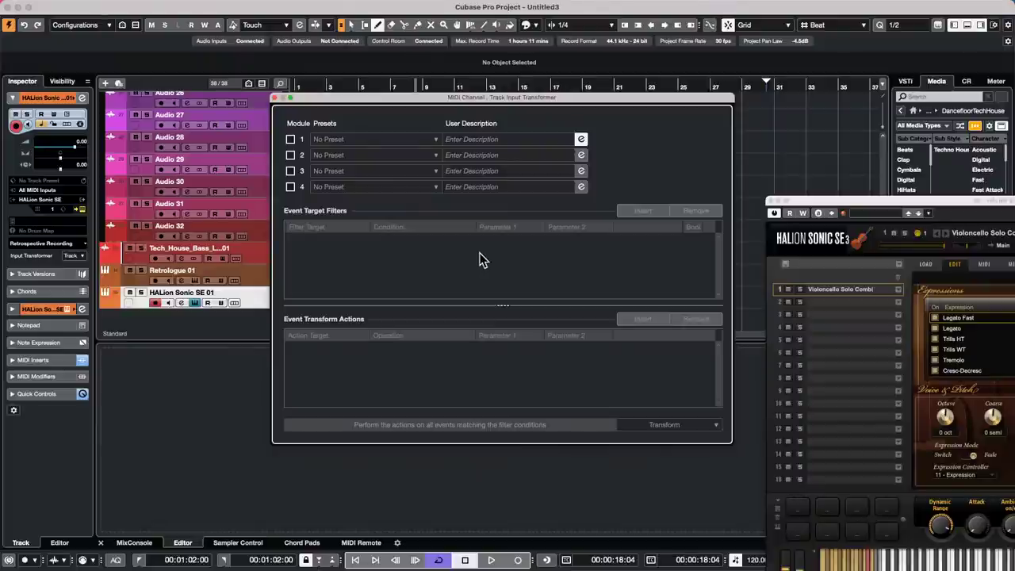
# - Enable Module 1 with the filter condition Type Is Equal Controller
pyautogui.click(291, 140)
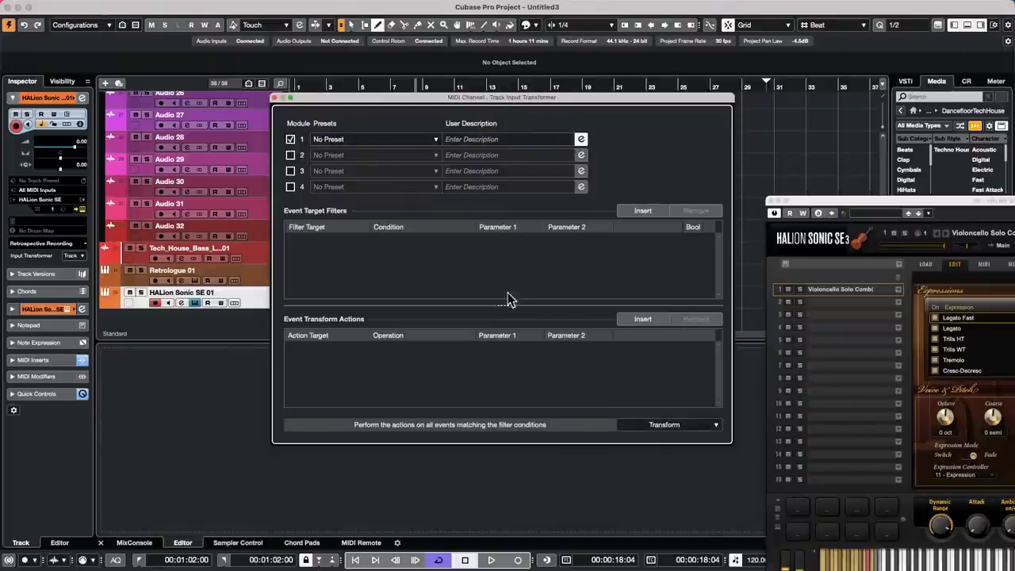
pyautogui.click(641, 212)
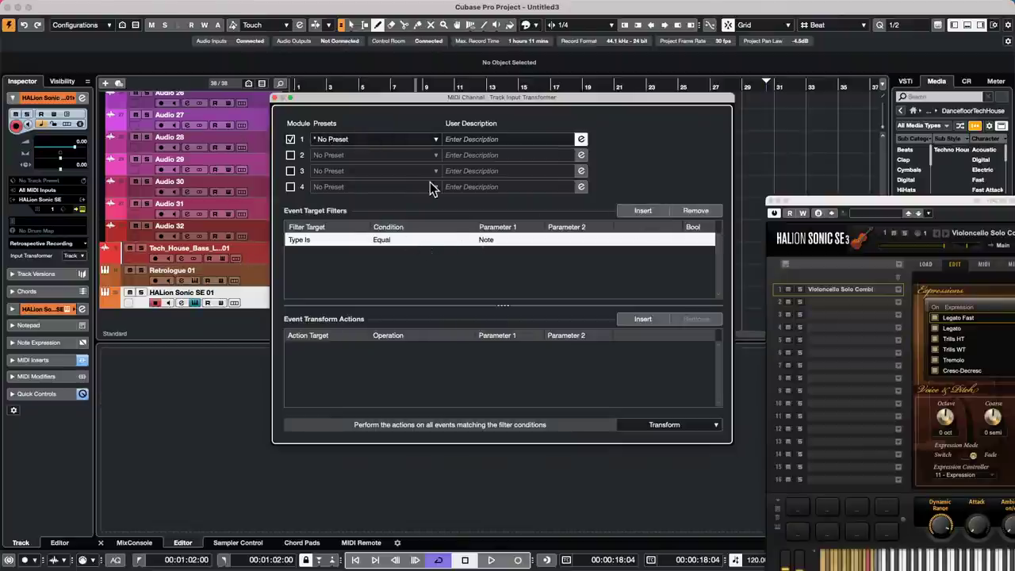
pyautogui.click(504, 240)
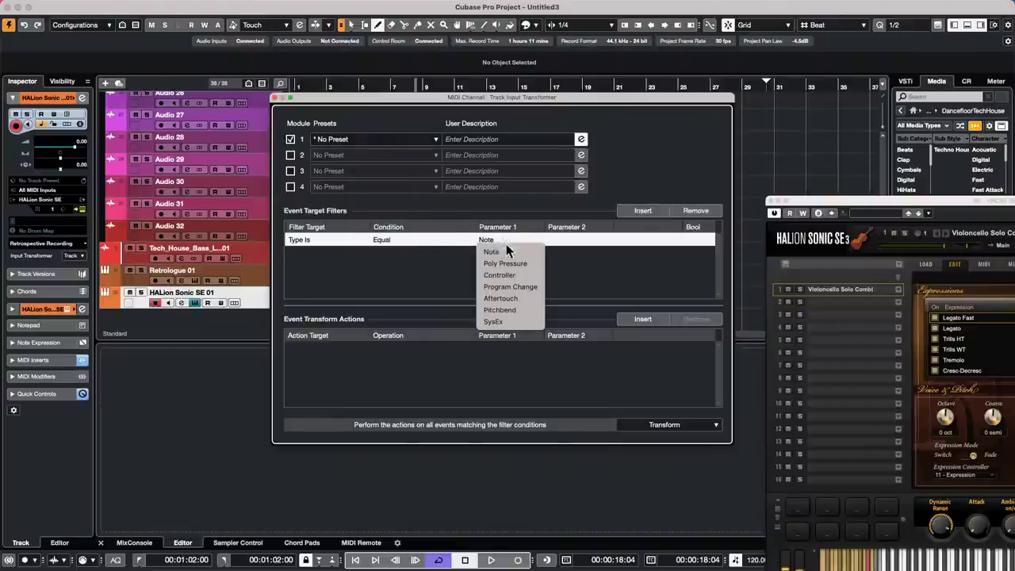
pyautogui.click(511, 275)
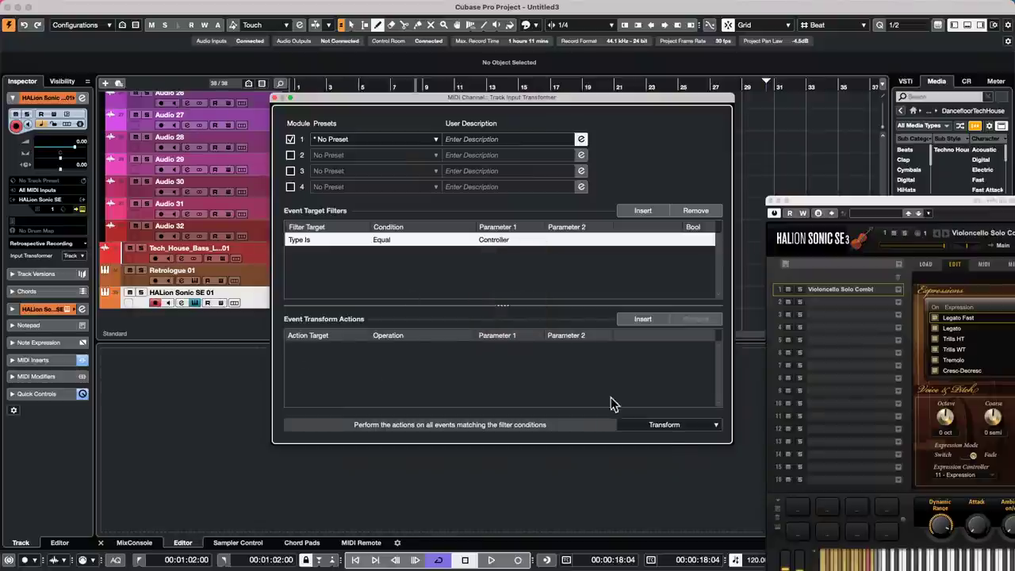
pyautogui.click(684, 435)
pyautogui.click(661, 426)
# - Add the action Value 1 Add 10, then reopen the MIDI Monitor insert's window
pyautogui.click(643, 318)
pyautogui.click(321, 348)
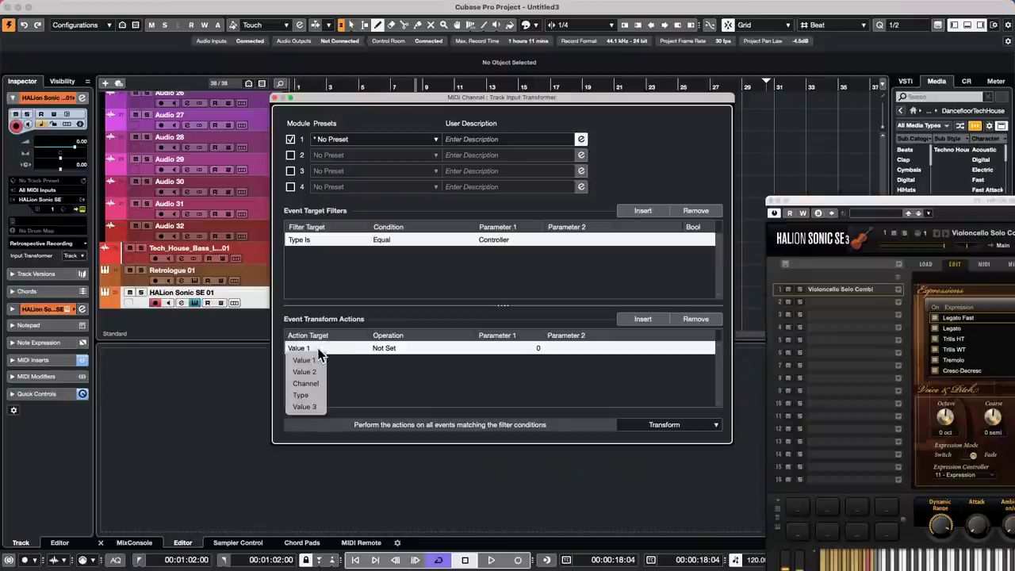
pyautogui.click(319, 359)
pyautogui.click(390, 347)
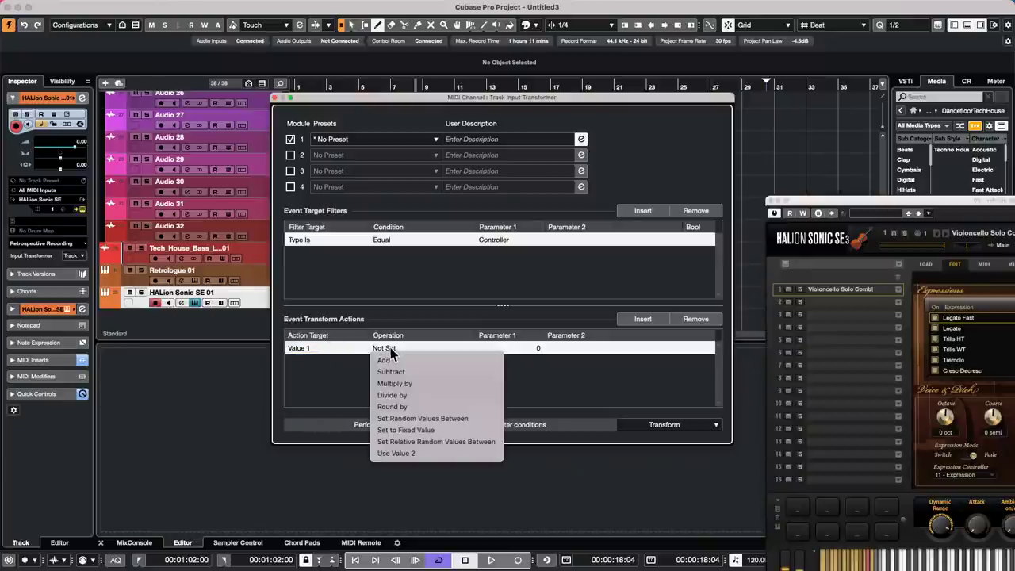
pyautogui.click(441, 362)
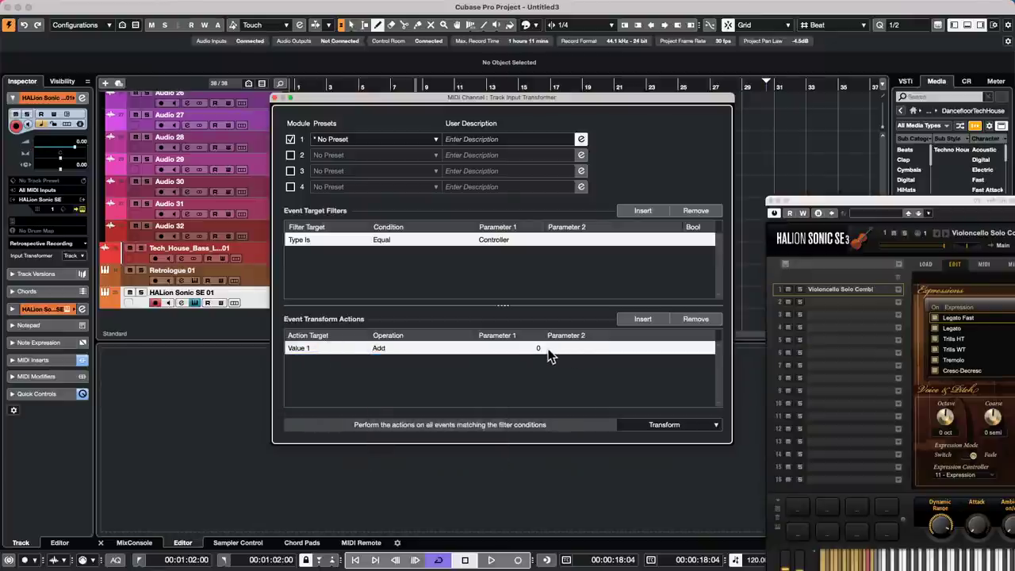
pyautogui.click(518, 347)
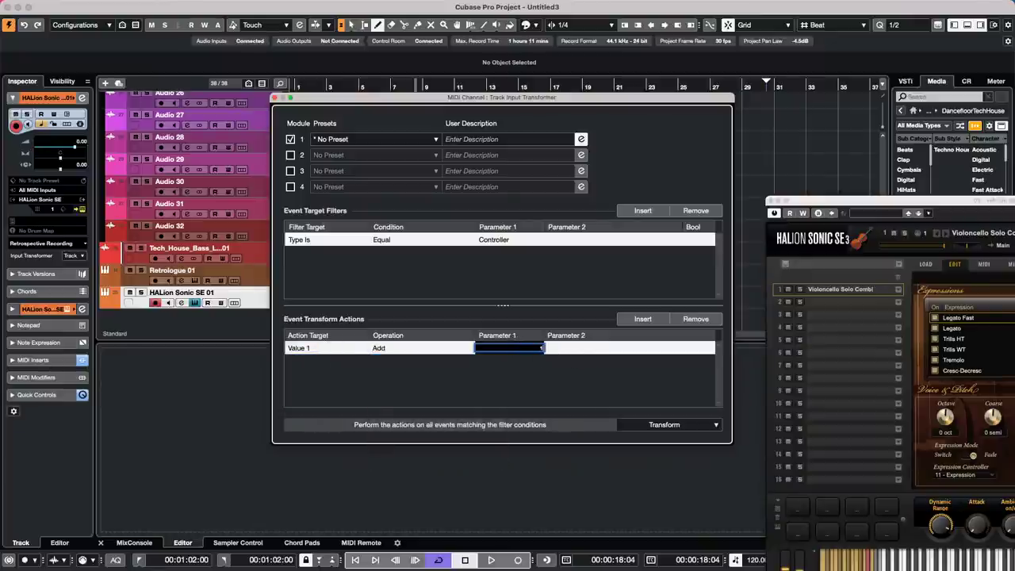
pyautogui.write('10')
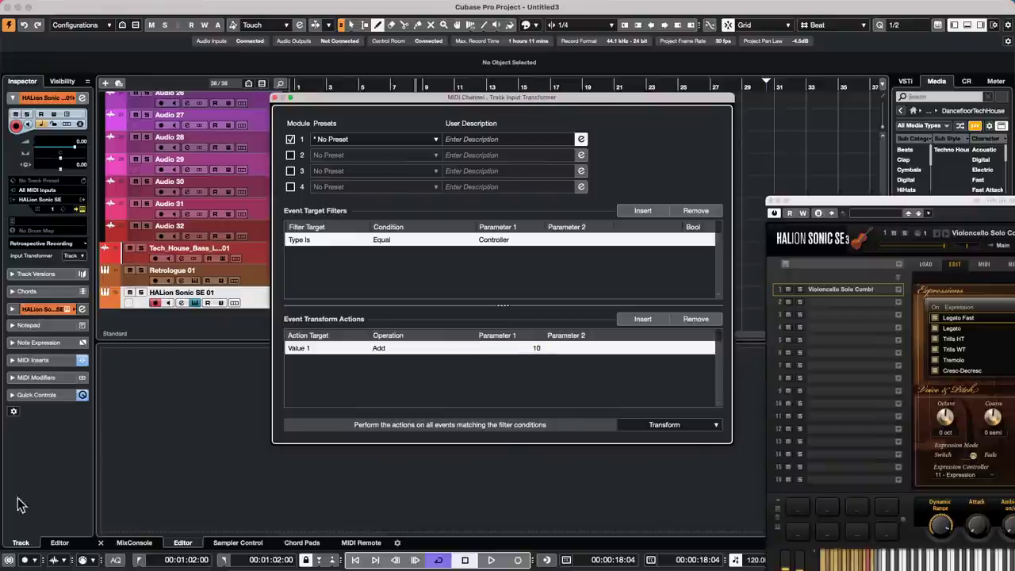
pyautogui.click(47, 361)
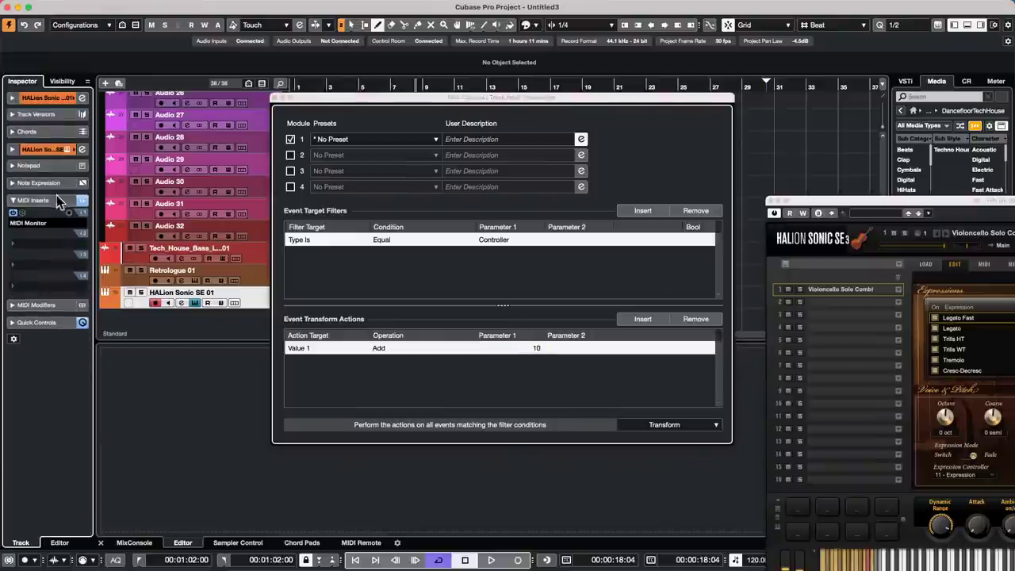
pyautogui.click(12, 212)
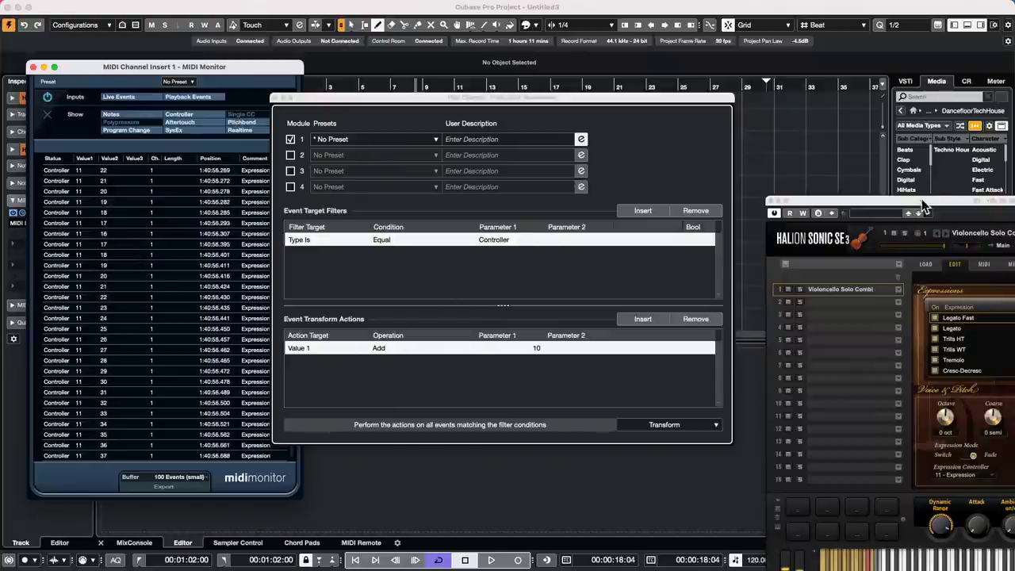
# - Close the Input Transformer, move HALion Sonic SE to top centre, and reposition the reopened MIDI Monitor
pyautogui.click(275, 97)
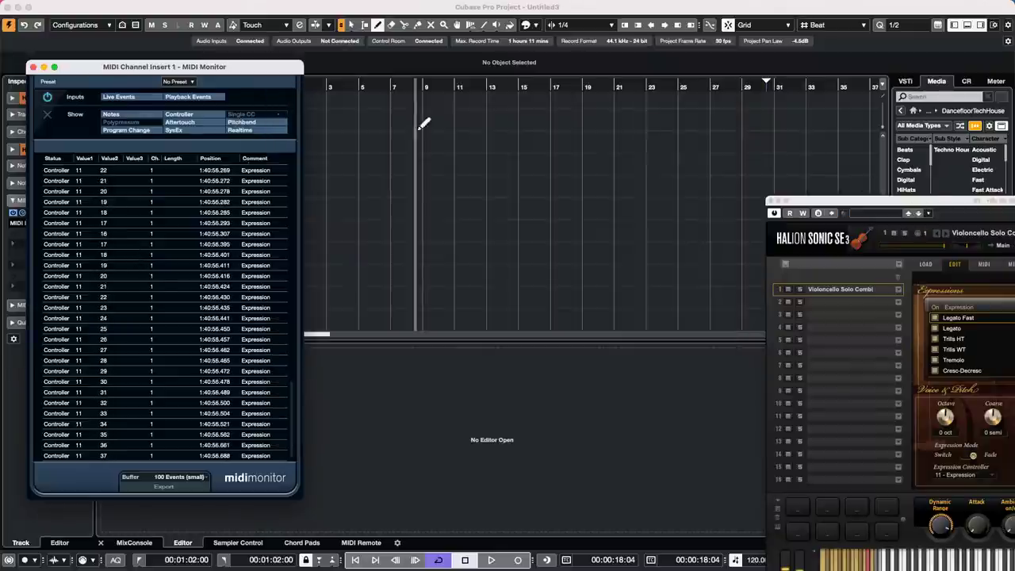
pyautogui.moveTo(872, 204); pyautogui.dragTo(484, 62)
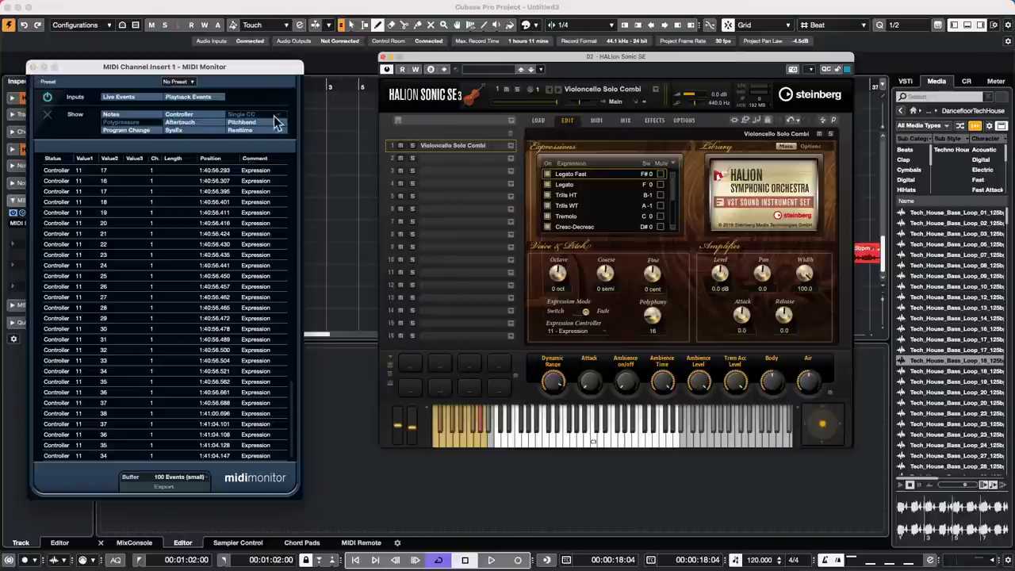
pyautogui.click(34, 66)
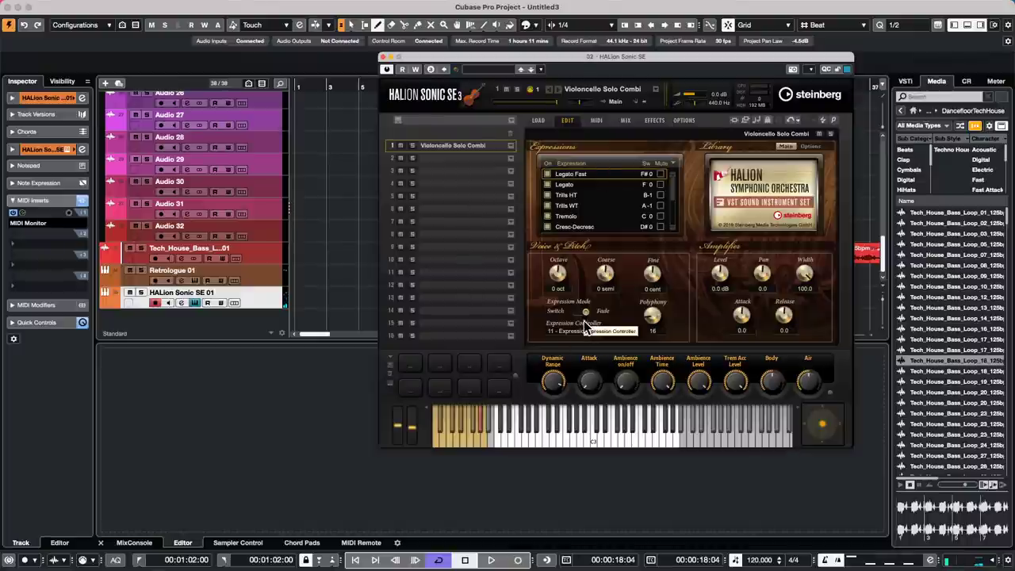
pyautogui.click(22, 212)
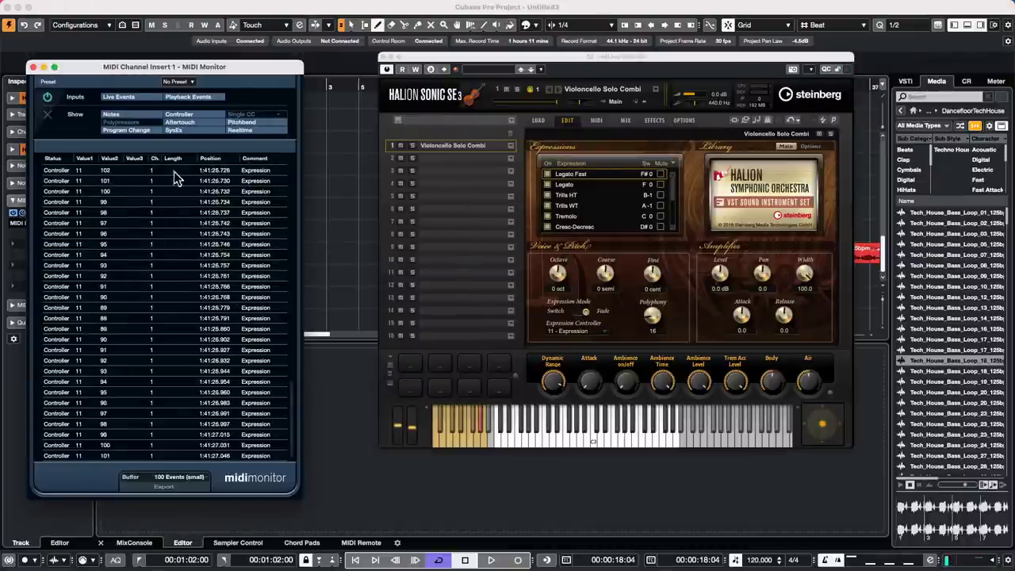
pyautogui.moveTo(241, 67); pyautogui.dragTo(242, 74)
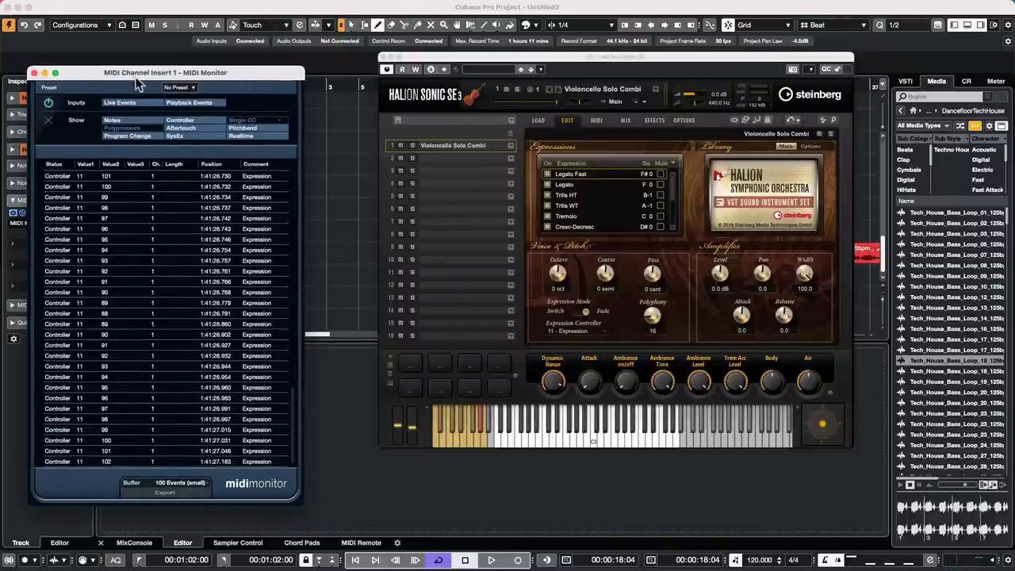
# - Close the MIDI Monitor and open the track's Input Transformer panel from the Inspector
pyautogui.click(34, 73)
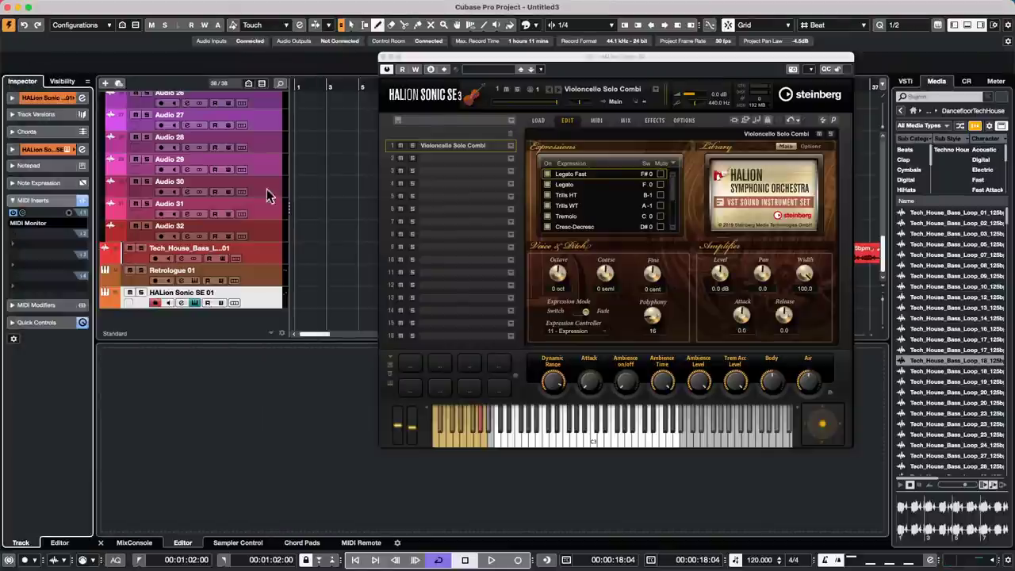
pyautogui.click(40, 97)
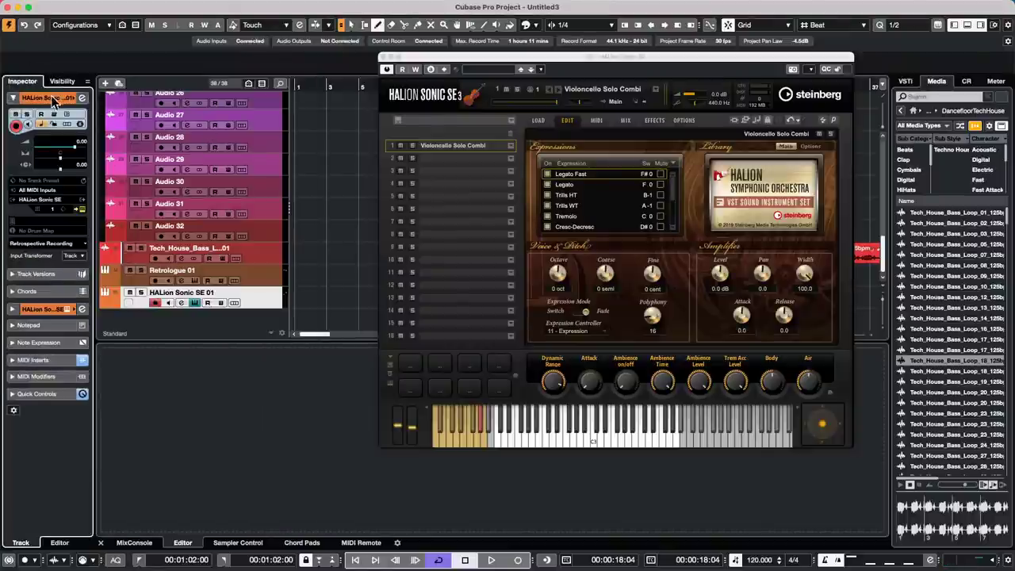
pyautogui.click(69, 256)
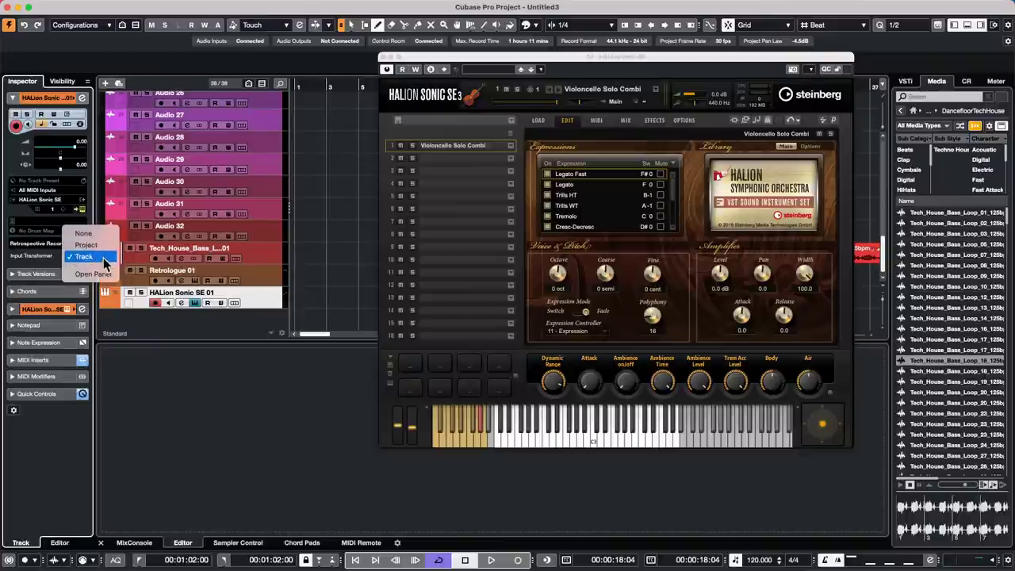
pyautogui.press('Up')
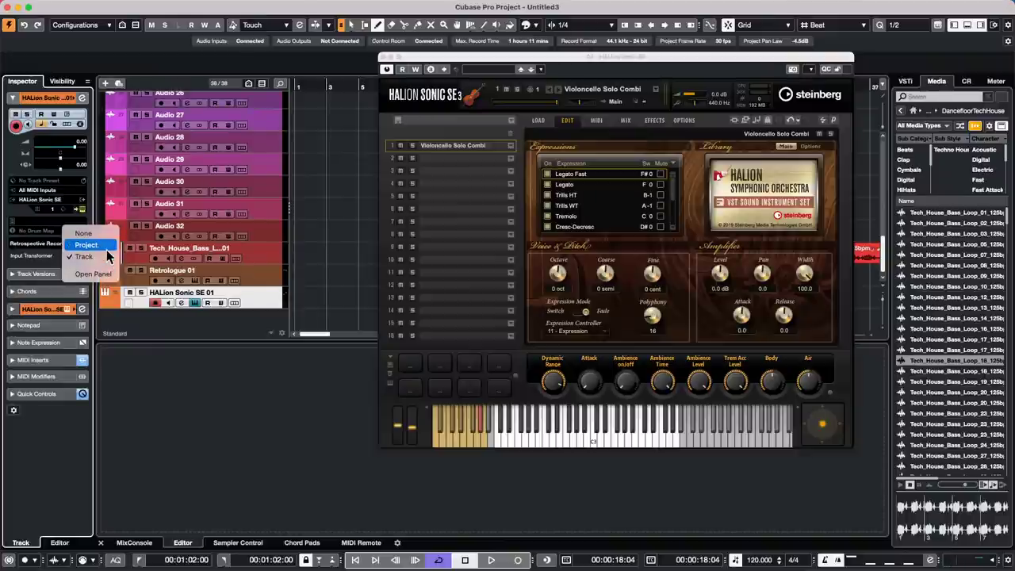
pyautogui.click(103, 273)
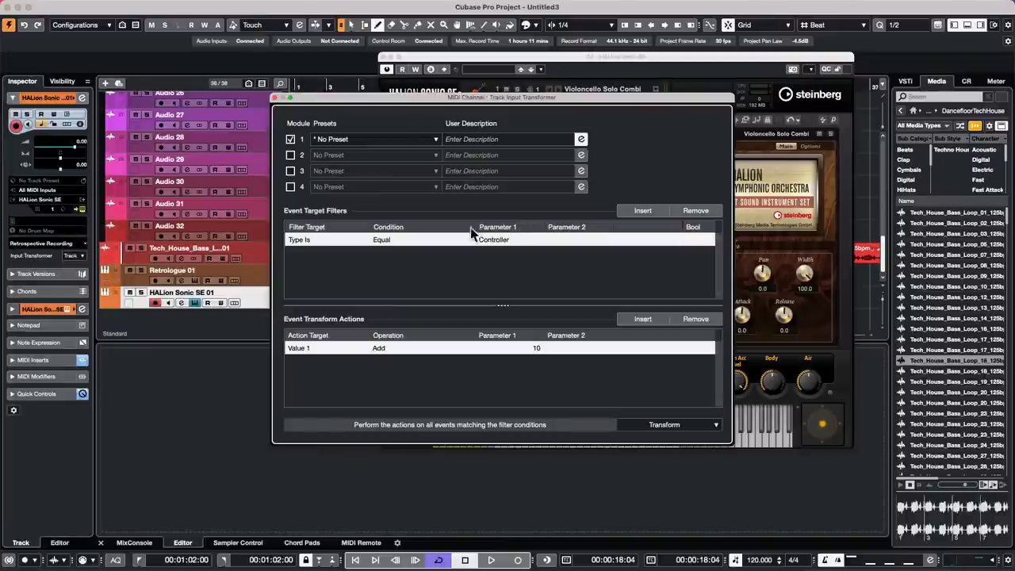
# - Browse the transformer's Factory Presets, then dismiss the preset list without choosing one
pyautogui.click(405, 141)
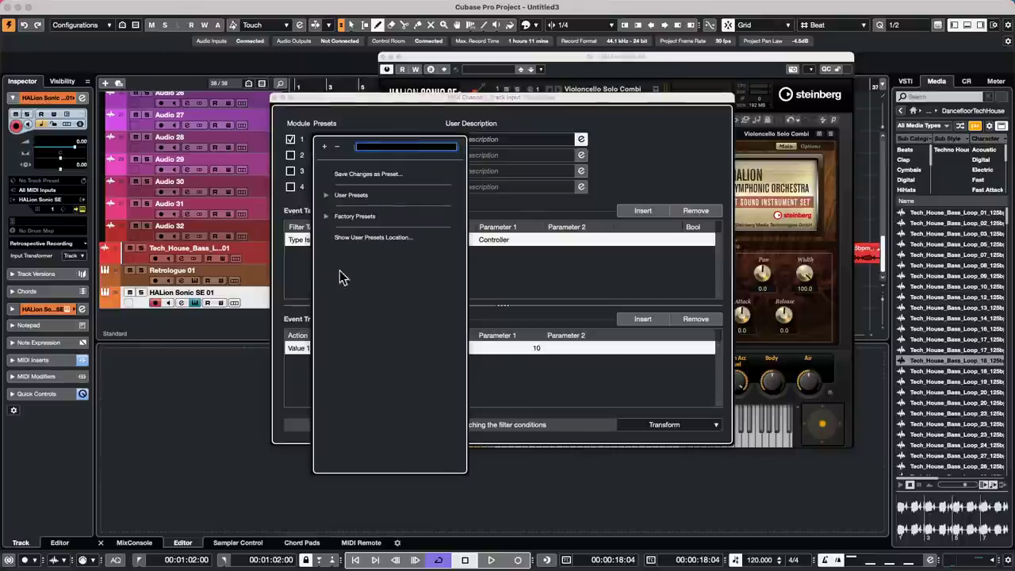
pyautogui.click(328, 218)
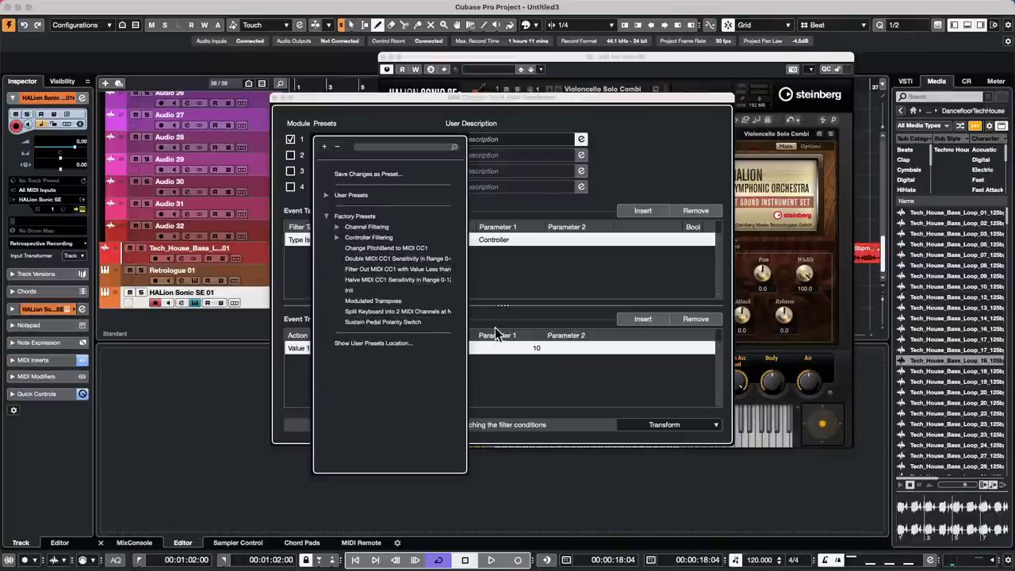
pyautogui.click(381, 117)
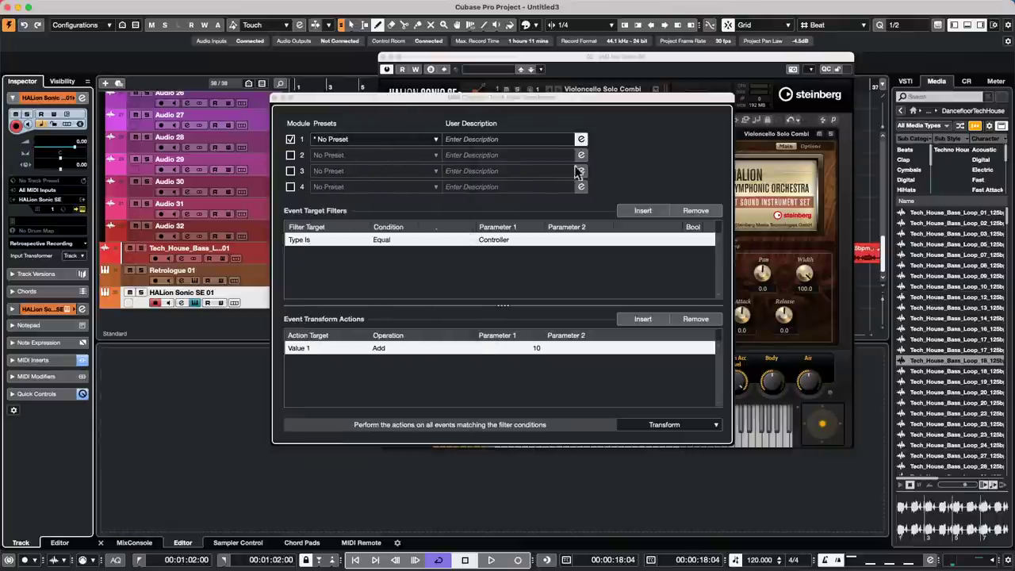
# - Close the Input Transformer window, leaving HALion Sonic SE's cello preset in view
pyautogui.click(274, 99)
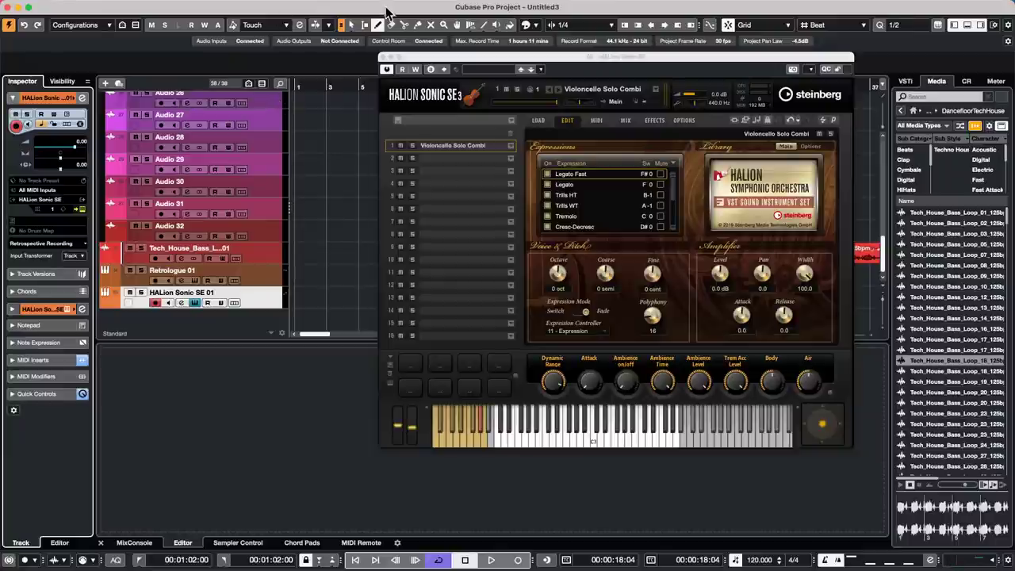
# - Close HALion Sonic SE, move Tech_House_Bass_Loop_18 to bar 1 of Audio 32, and zoom in
pyautogui.click(384, 57)
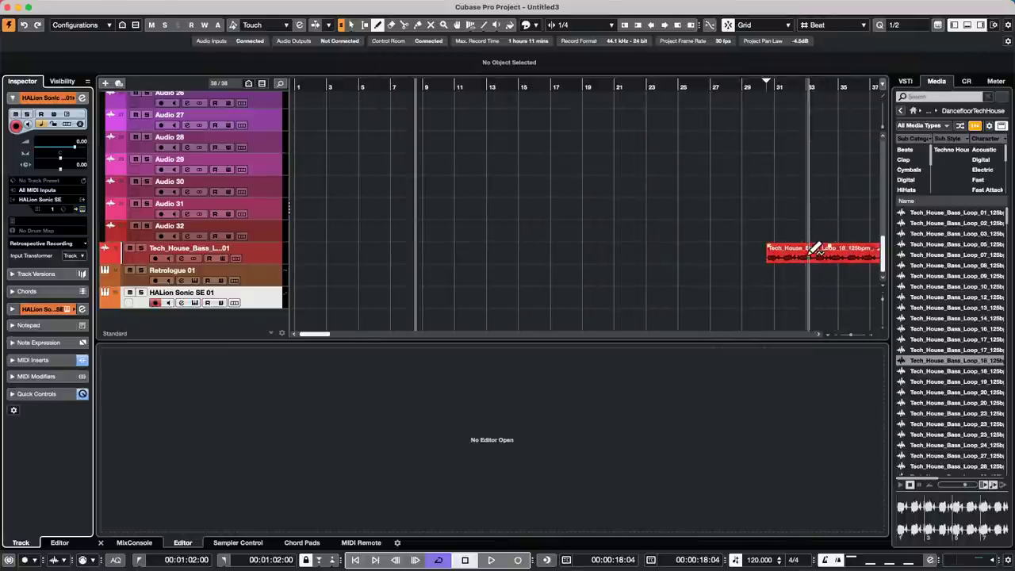
pyautogui.press('1')
pyautogui.moveTo(809, 254)
pyautogui.mouseDown()
pyautogui.moveTo(701, 263)
pyautogui.moveTo(199, 245)
pyautogui.moveTo(370, 245)
pyautogui.moveTo(302, 243)
pyautogui.moveTo(258, 274)
pyautogui.mouseUp()
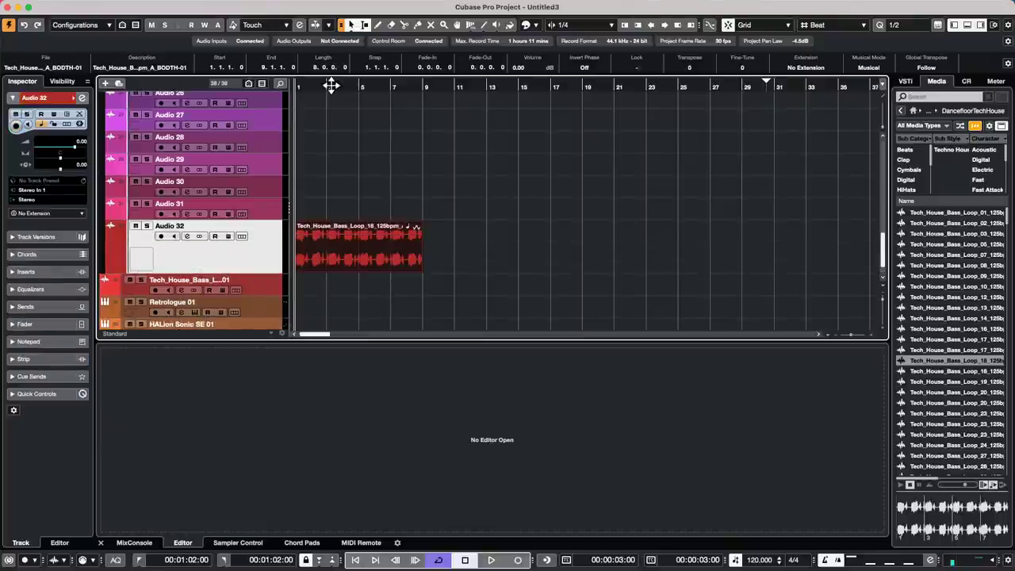
pyautogui.press('h')
pyautogui.press('h')
pyautogui.press('h')
pyautogui.press('h')
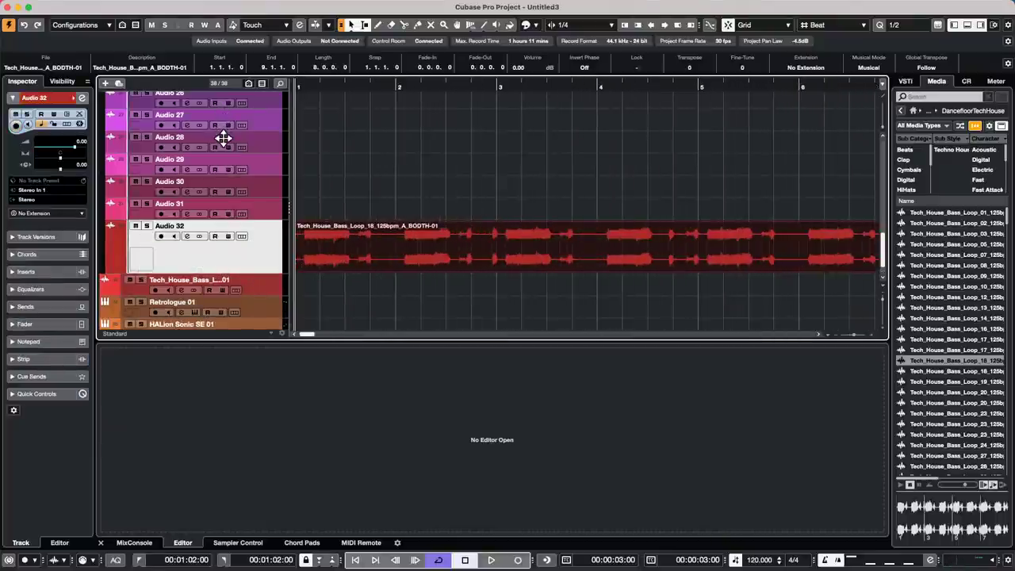
# - Try a first grid-to-audio Time Warp marker on the bass loop, then return to Object Selection
pyautogui.click(471, 29)
pyautogui.click(472, 30)
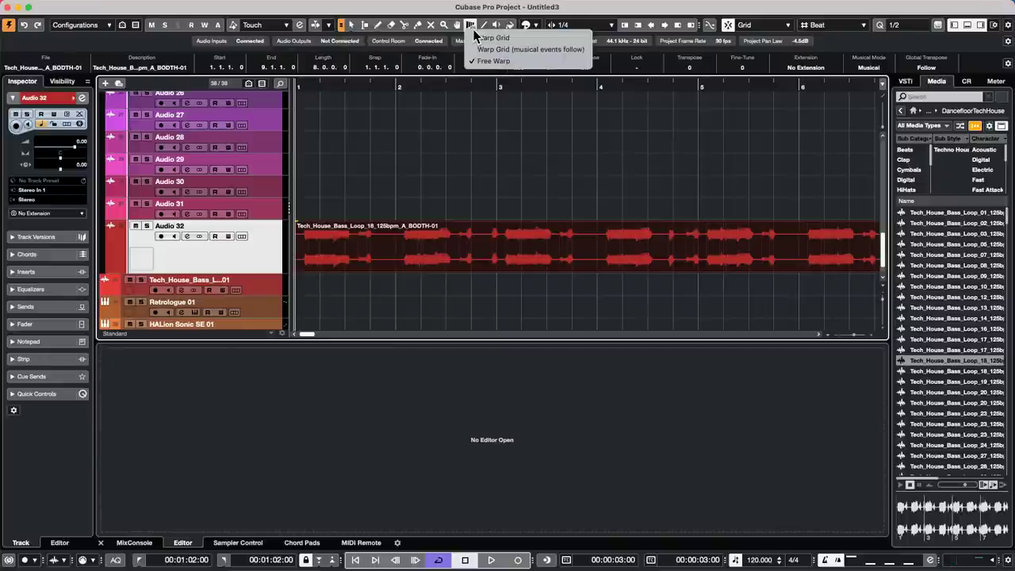
pyautogui.click(493, 37)
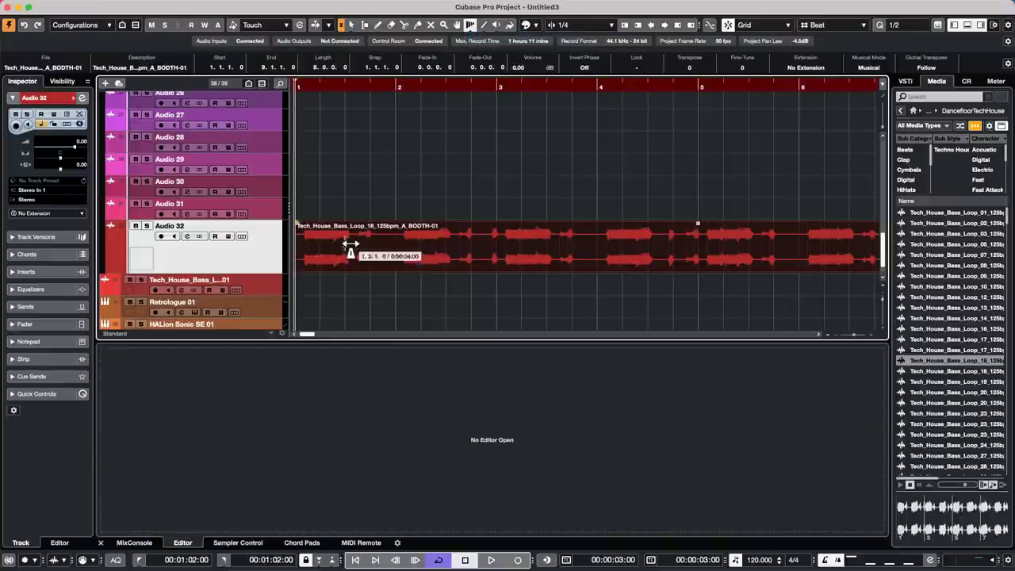
pyautogui.click(402, 208)
pyautogui.moveTo(403, 208); pyautogui.dragTo(389, 209)
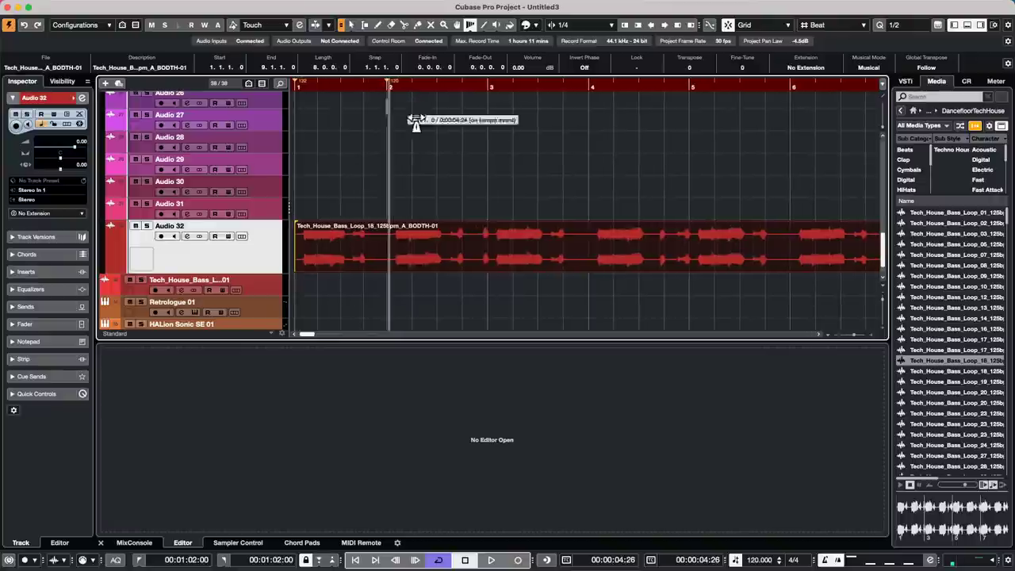
pyautogui.press('1')
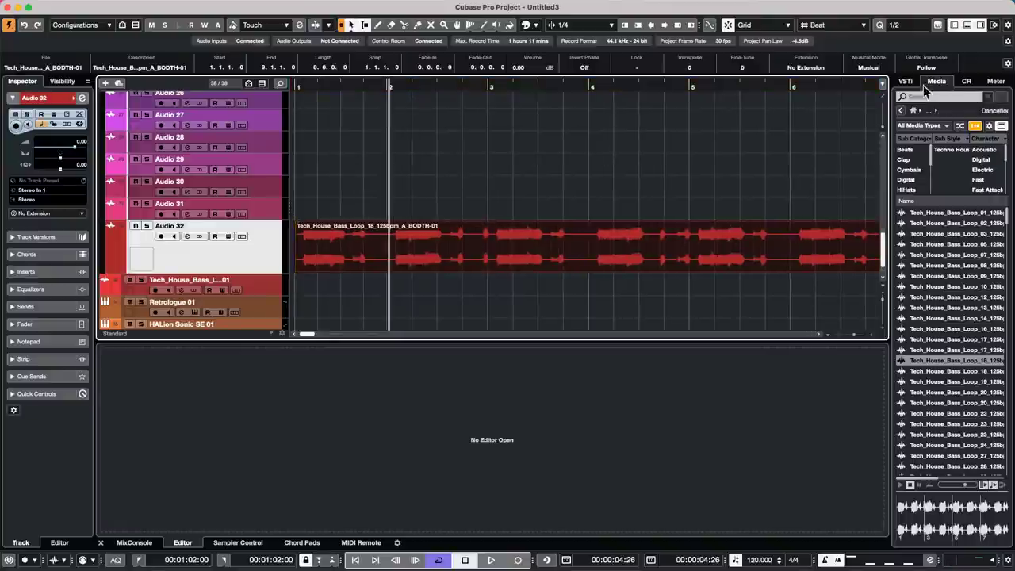
# - Turn off Musical Mode and align ruler bars 2–5 to the loop's beats, giving about 111.689 BPM
pyautogui.click(876, 68)
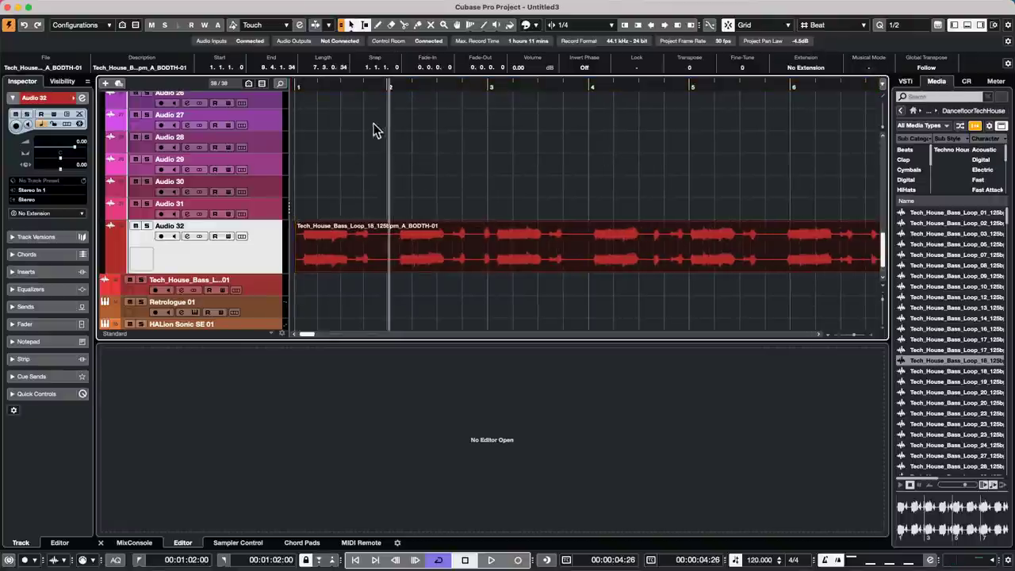
pyautogui.rightClick(391, 103)
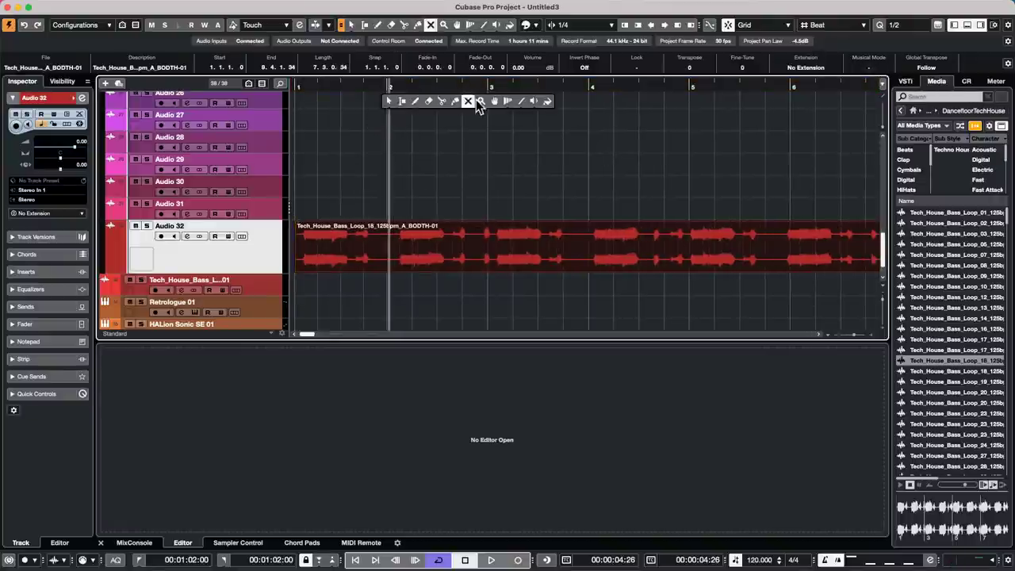
pyautogui.click(516, 102)
pyautogui.moveTo(392, 98); pyautogui.dragTo(405, 93)
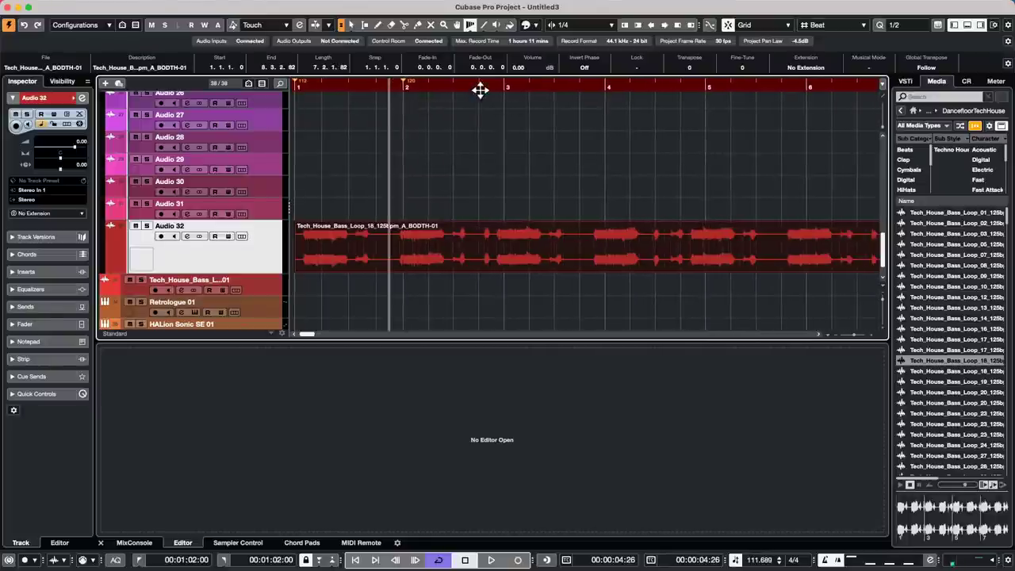
pyautogui.moveTo(506, 93); pyautogui.dragTo(497, 98)
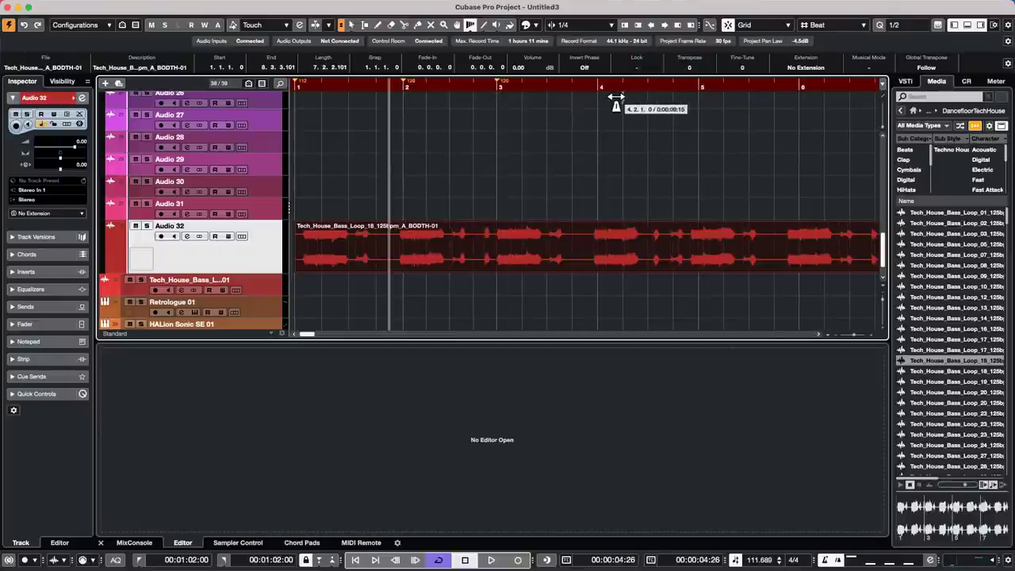
pyautogui.moveTo(600, 100); pyautogui.dragTo(595, 101)
pyautogui.moveTo(701, 99); pyautogui.dragTo(694, 99)
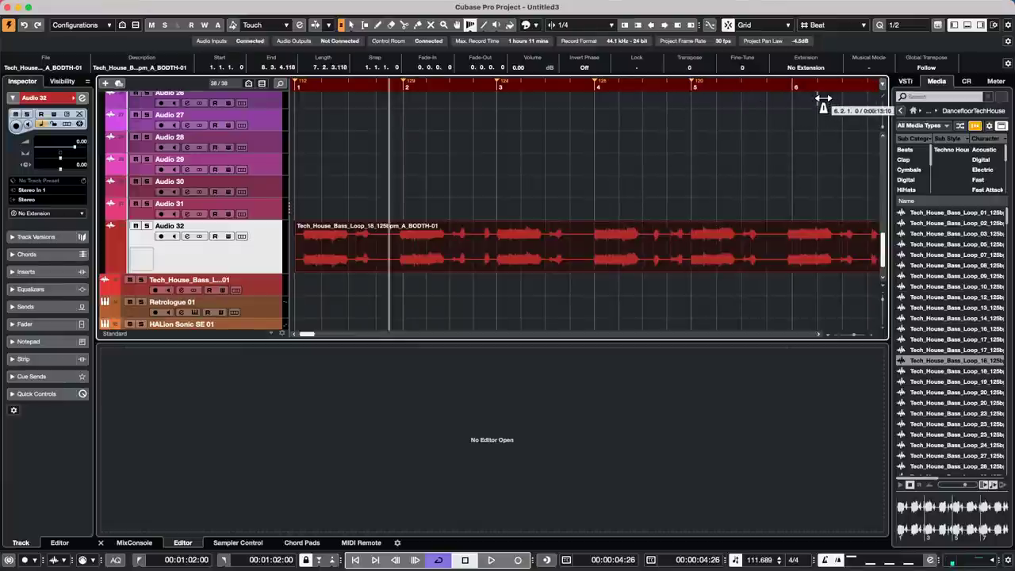
pyautogui.moveTo(794, 102); pyautogui.dragTo(787, 106)
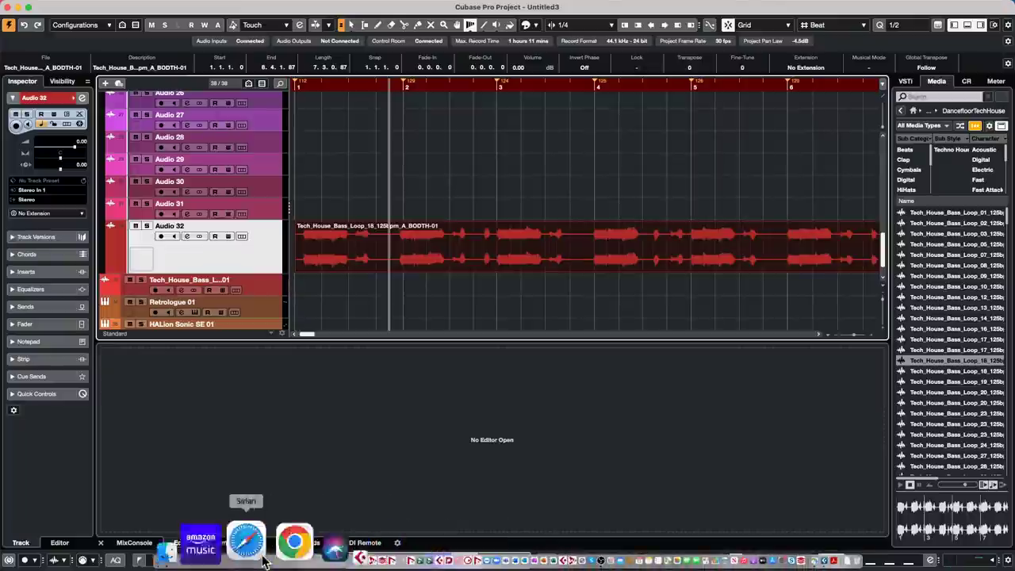
# - Bring Finder to the front from the Dock
pyautogui.moveTo(284, 565)
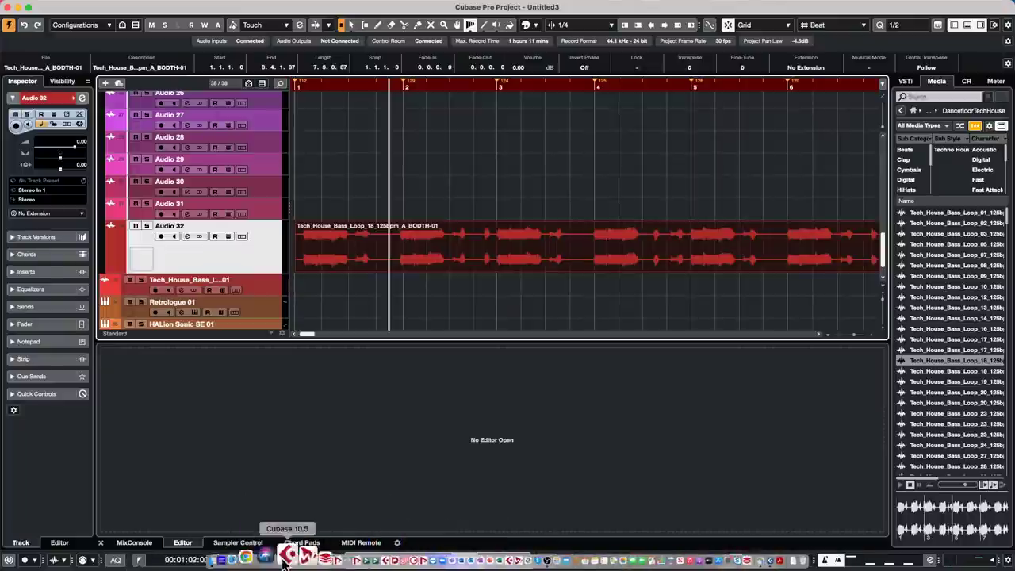
pyautogui.click(233, 555)
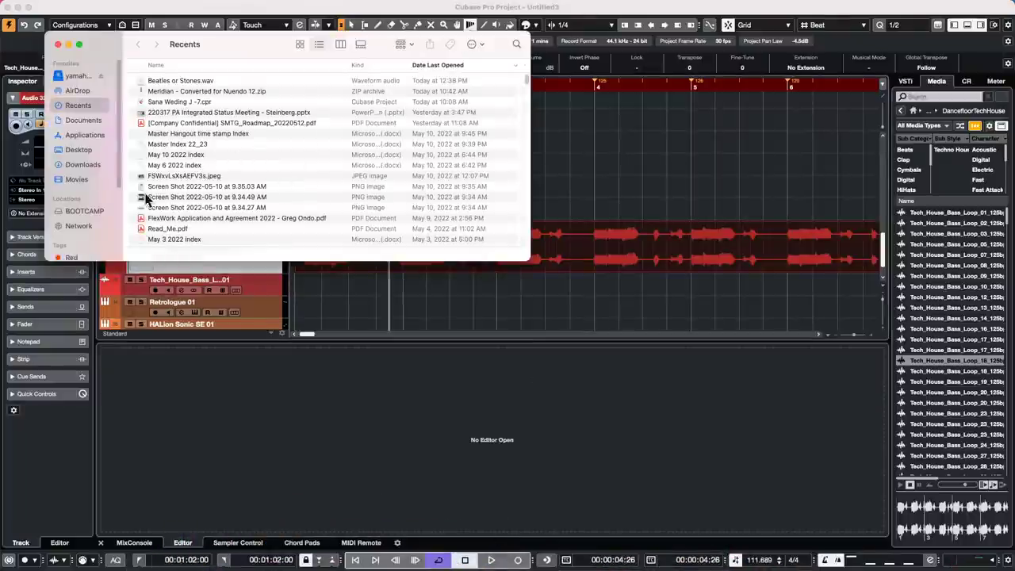
pyautogui.scroll(-5, 224, 137)
pyautogui.scroll(5, 224, 137)
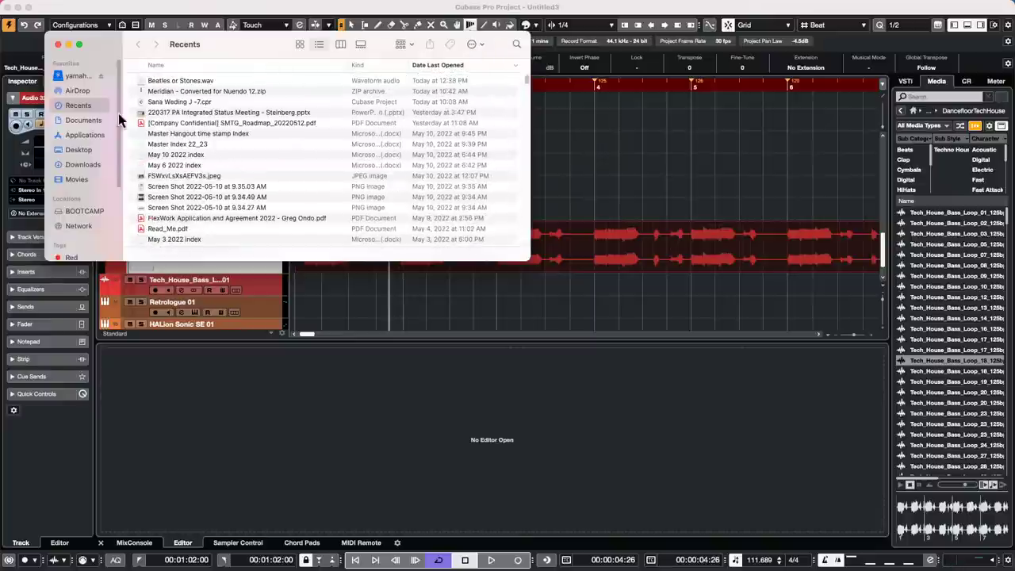
# - Go to the Applications folder and select and open the dspMixFx_UR-C app
pyautogui.click(94, 136)
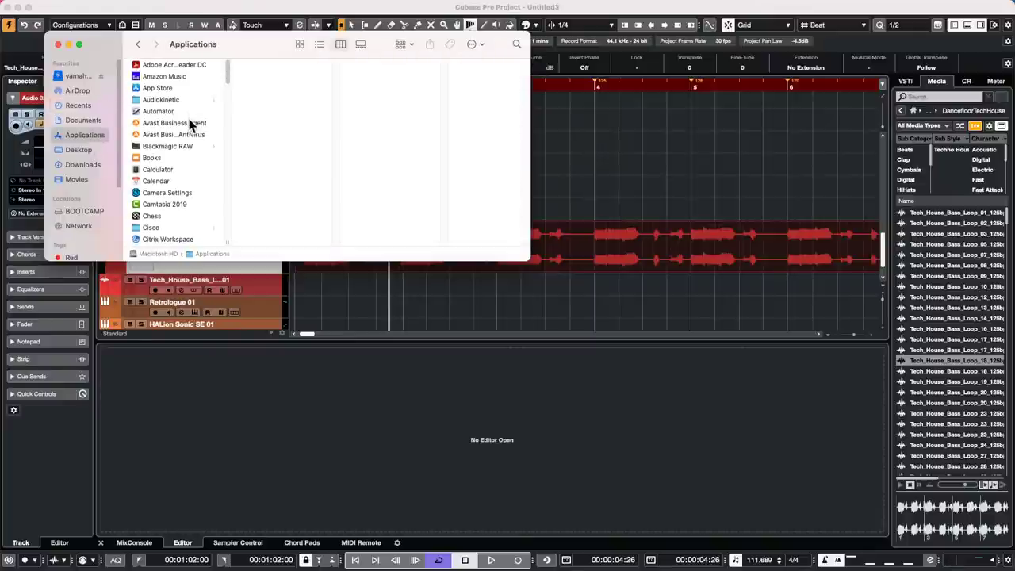
pyautogui.scroll(-2, 188, 123)
pyautogui.scroll(-5, 189, 119)
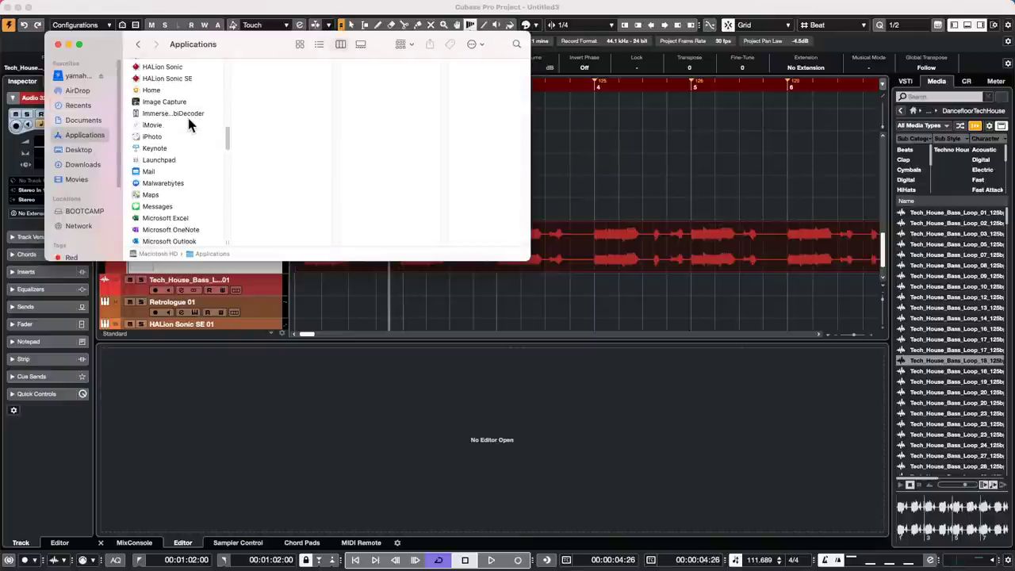
pyautogui.scroll(6, 188, 119)
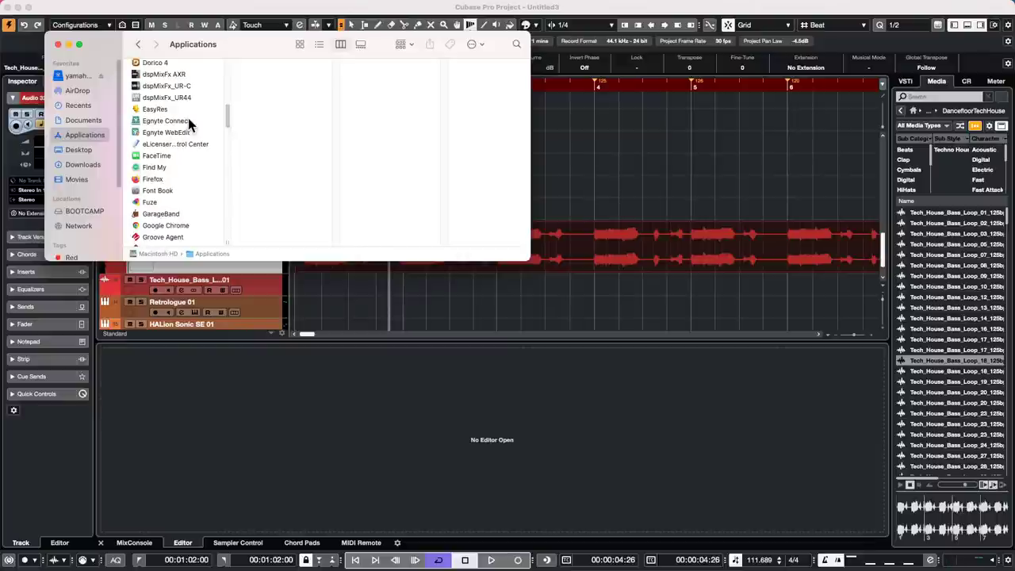
pyautogui.click(155, 85)
pyautogui.click(154, 84)
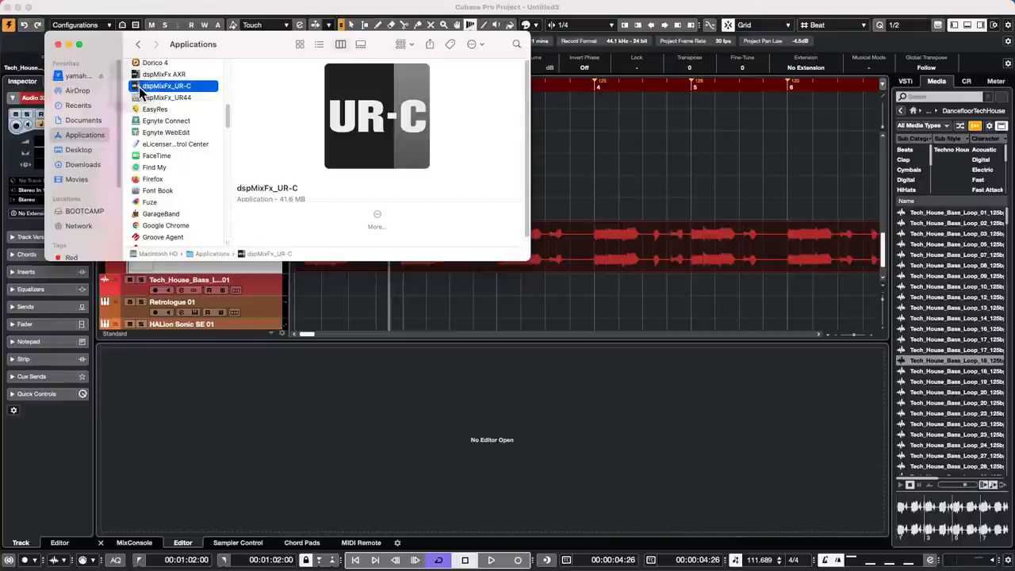
# - Launch dspMixFx_UR-C, close the Firmware Updater, leave Loopback Off, and close the mixer
pyautogui.click(632, 175)
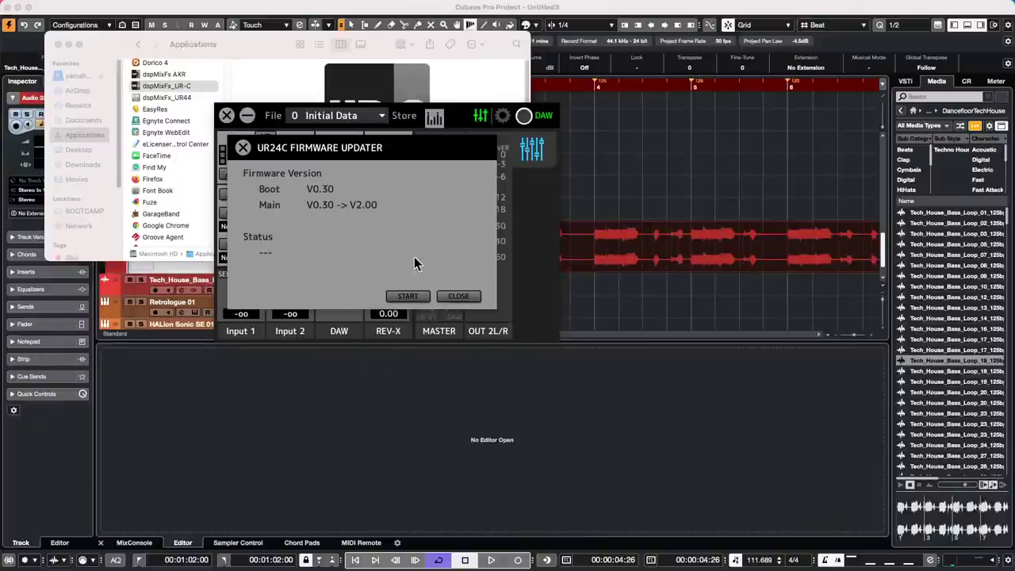
pyautogui.click(471, 298)
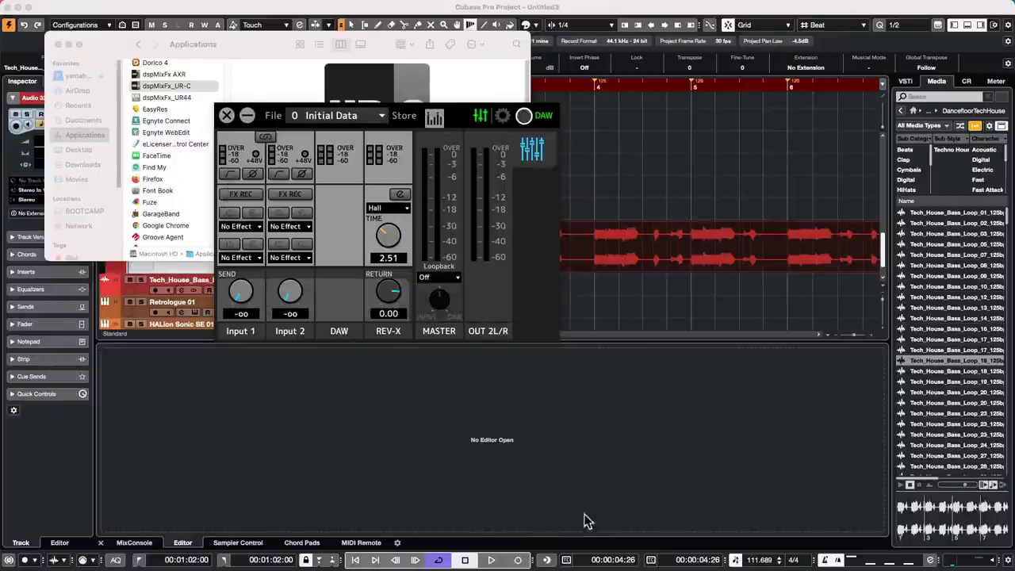
pyautogui.click(446, 277)
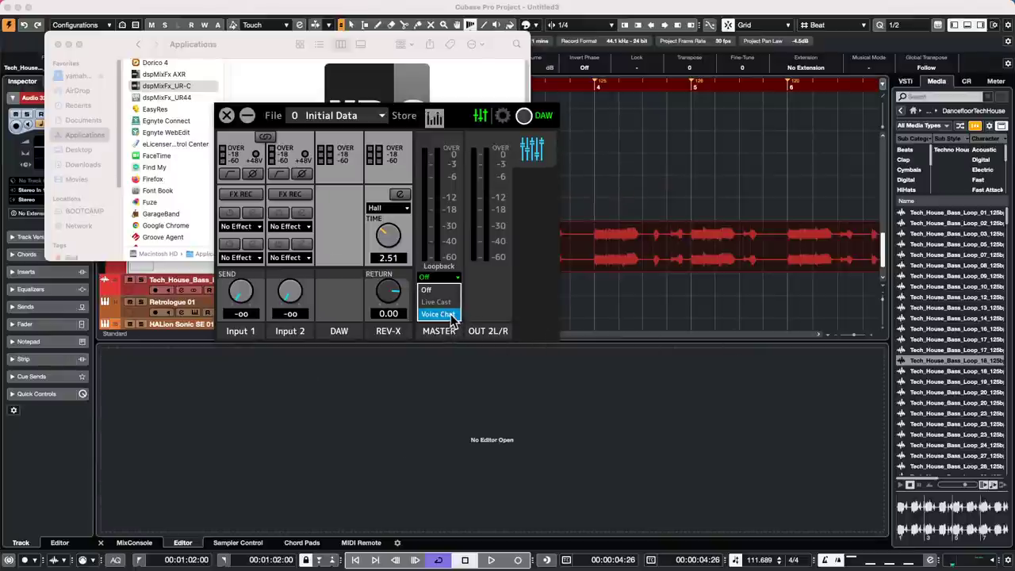
pyautogui.click(227, 118)
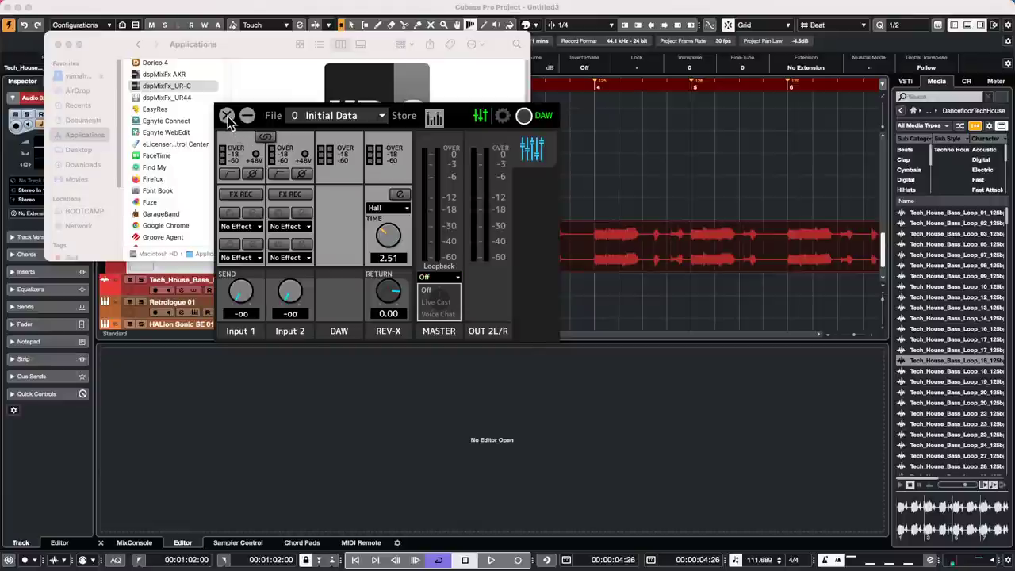
pyautogui.click(227, 118)
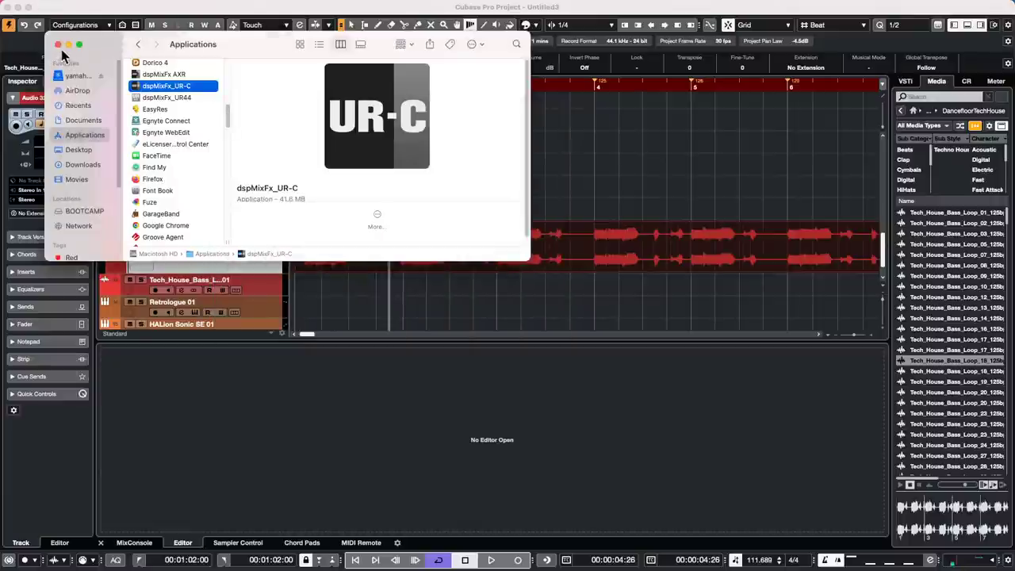
# - Close the Finder window to return to the Cubase project with the bass loop
pyautogui.click(58, 45)
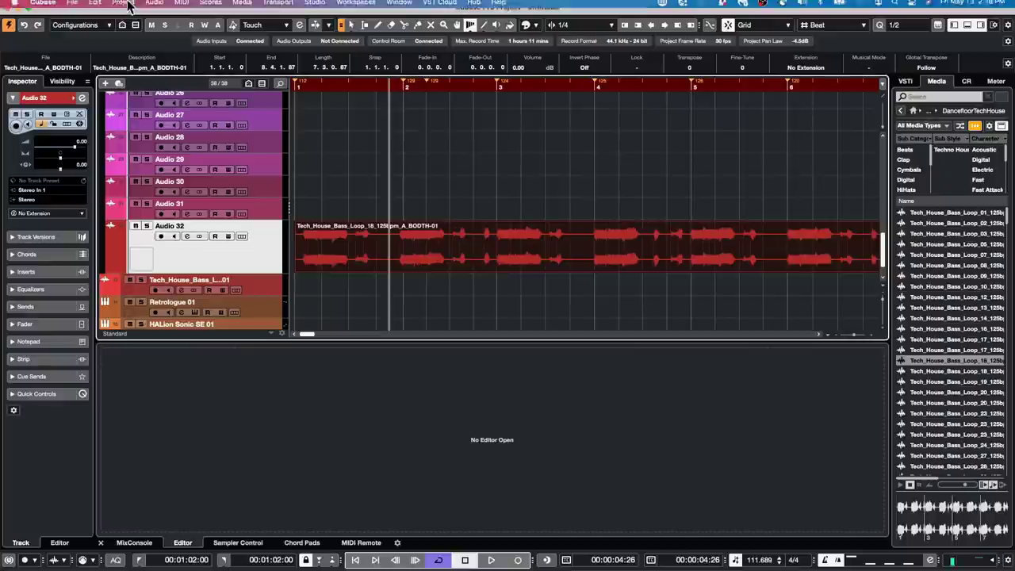
pyautogui.click(128, 6)
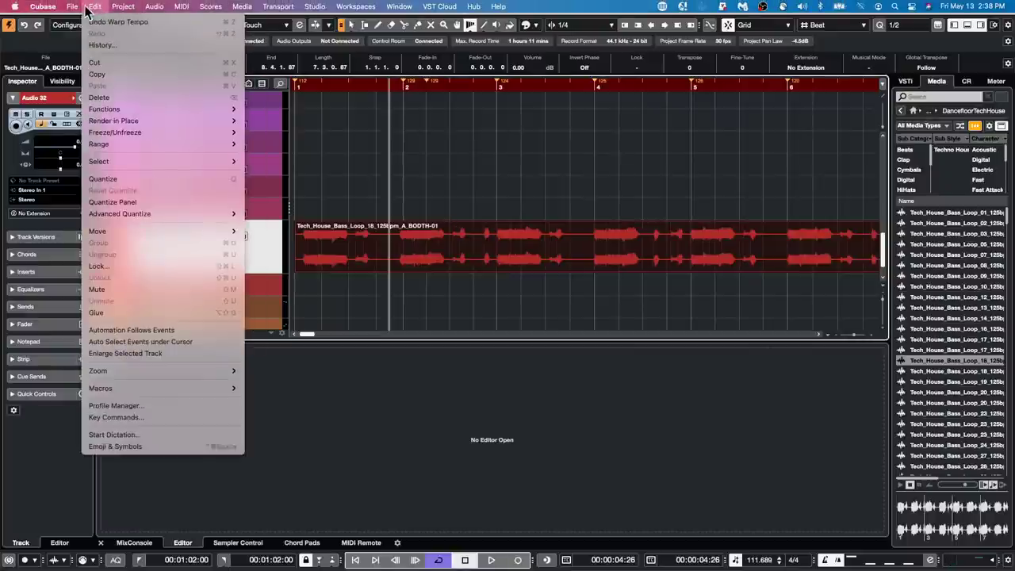
pyautogui.moveTo(72, 6)
pyautogui.moveTo(95, 168)
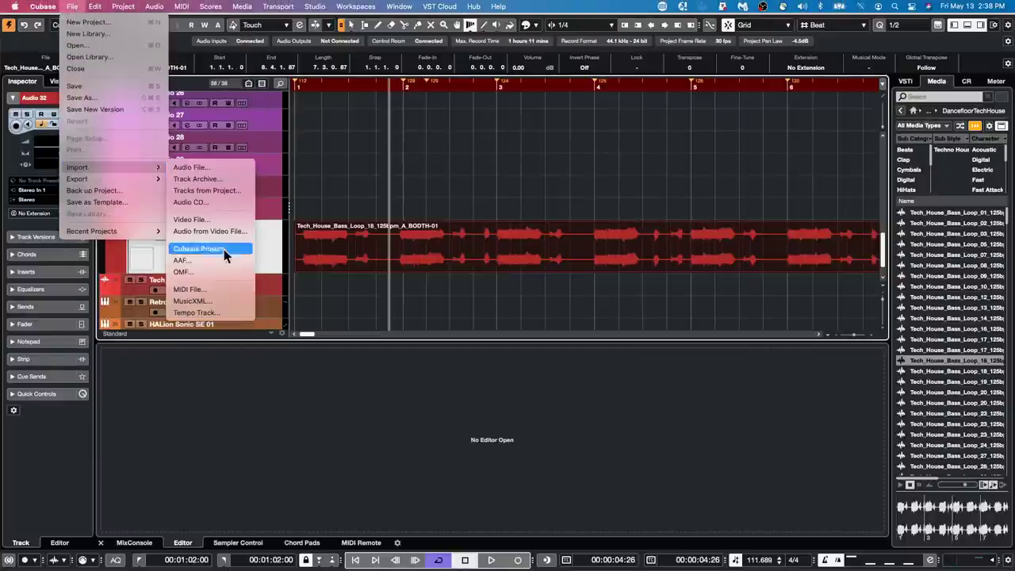
pyautogui.click(455, 178)
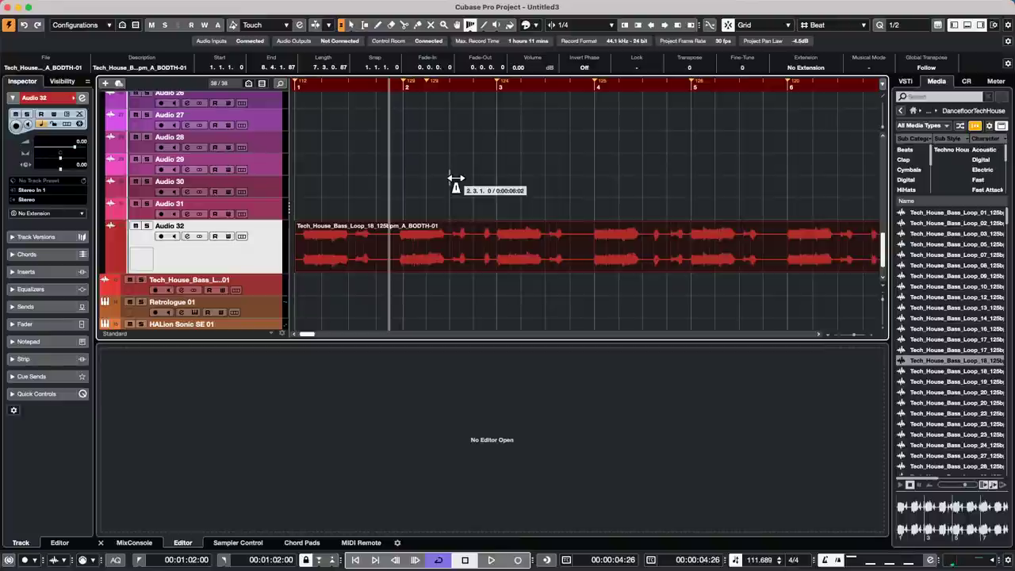
# - Open Amos Moses - GO.cpr from File > Recent Projects
pyautogui.click(72, 6)
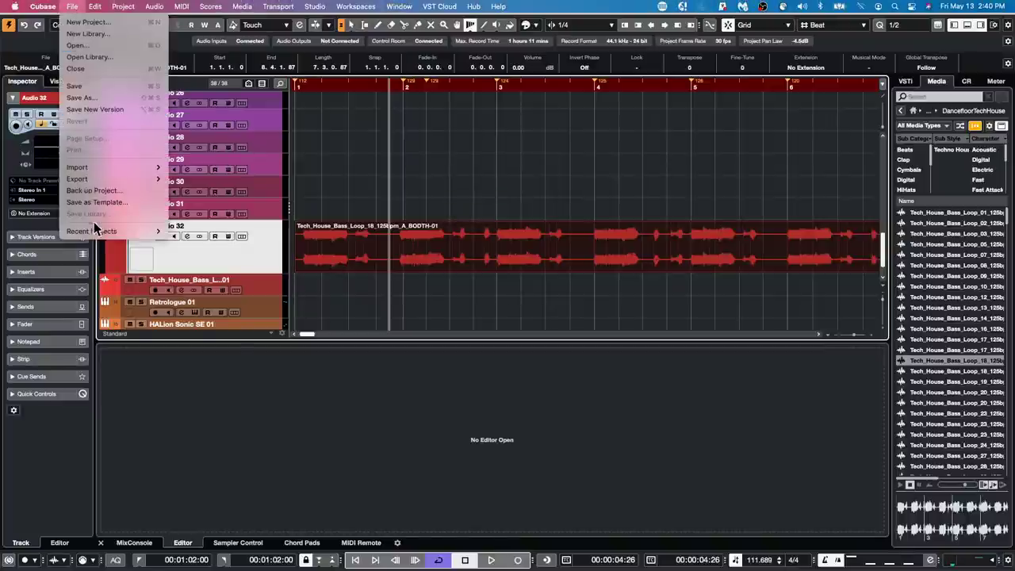
pyautogui.moveTo(95, 228)
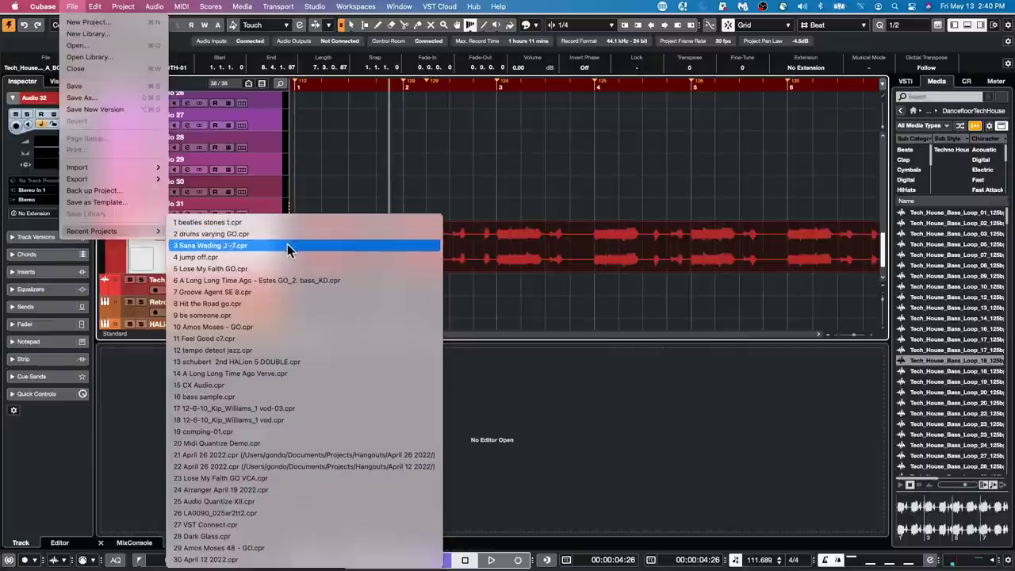
pyautogui.click(287, 326)
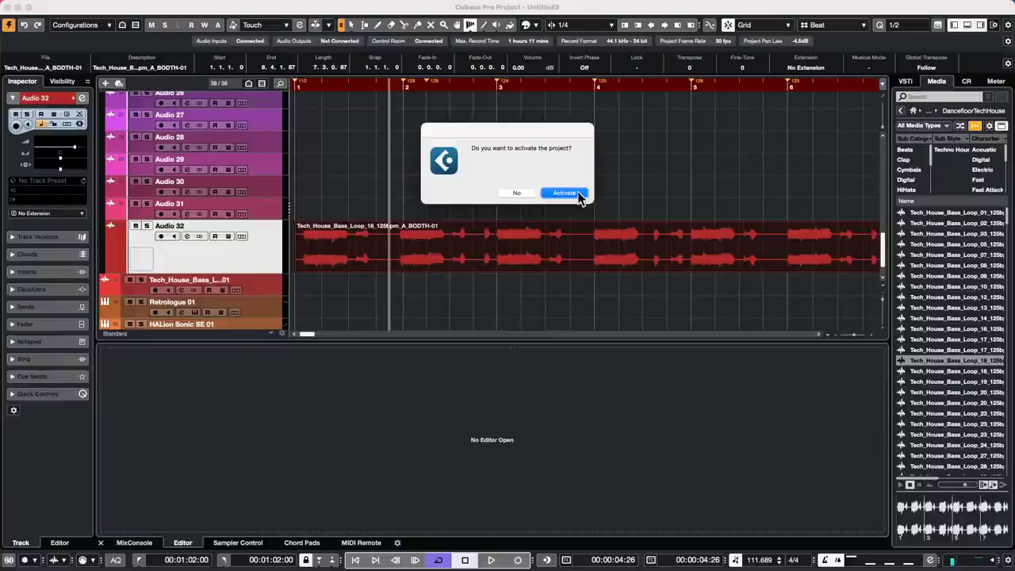
# - Activate the project, zoom the timeline, and play it from about 0:18
pyautogui.click(576, 200)
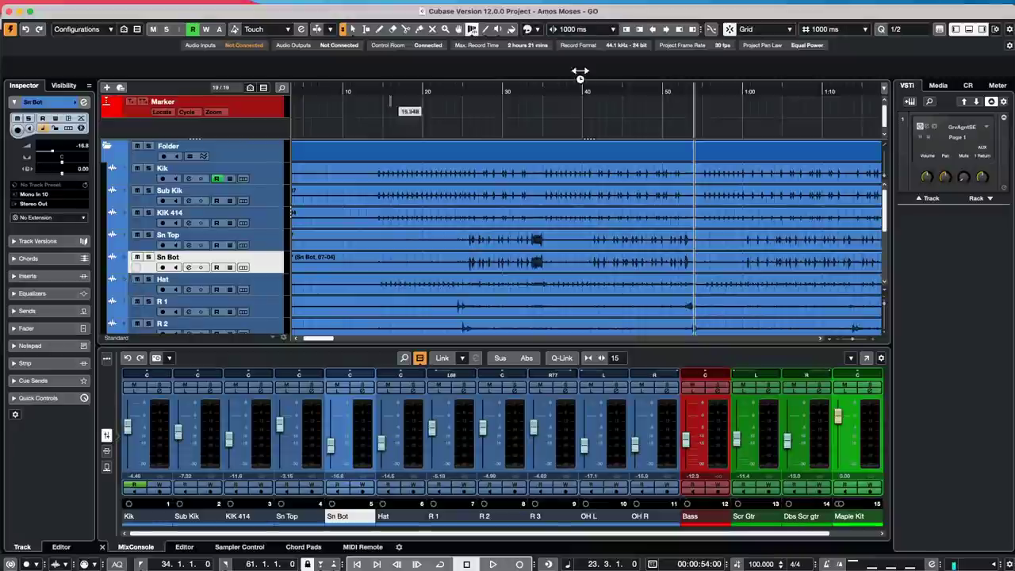
pyautogui.moveTo(386, 91); pyautogui.dragTo(392, 59)
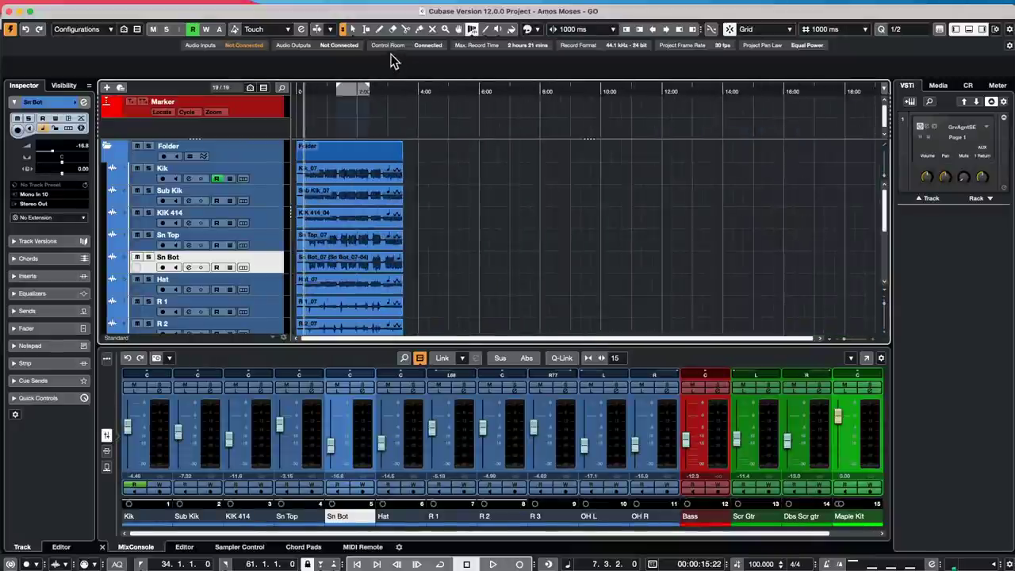
pyautogui.scroll(-5, 624, 161)
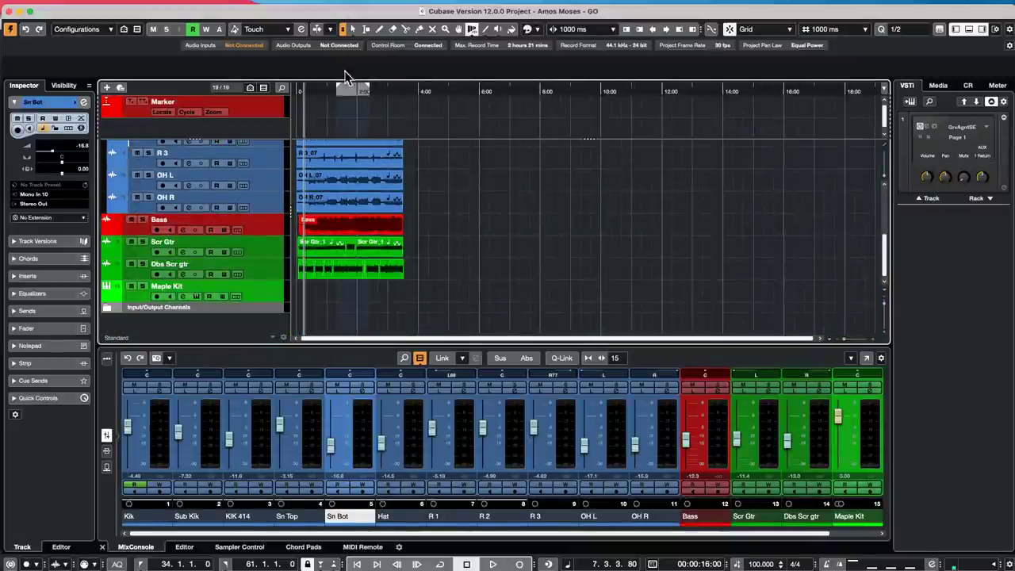
pyautogui.moveTo(394, 78); pyautogui.dragTo(392, 106)
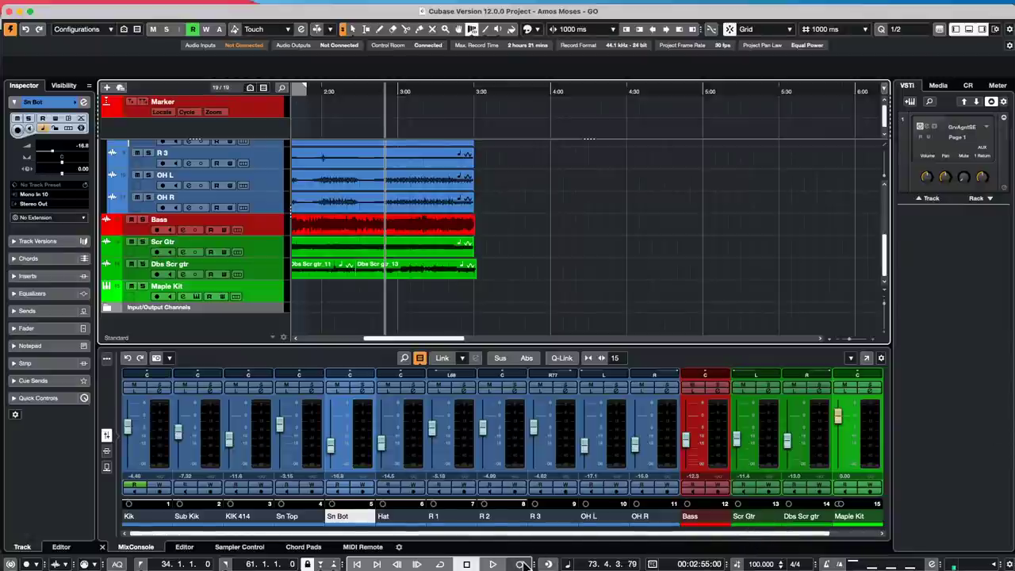
pyautogui.click(493, 563)
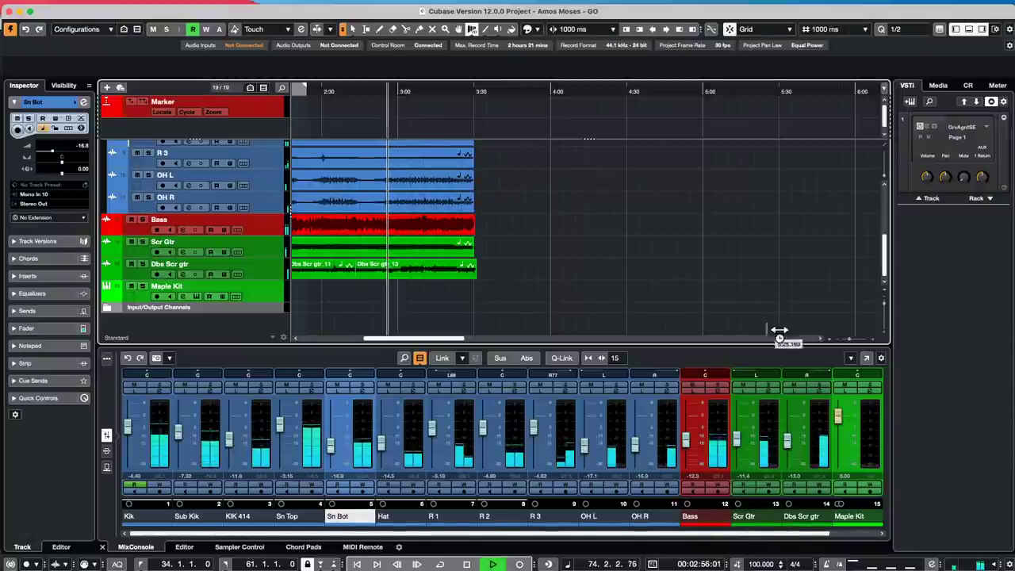
pyautogui.moveTo(354, 93); pyautogui.dragTo(263, 87)
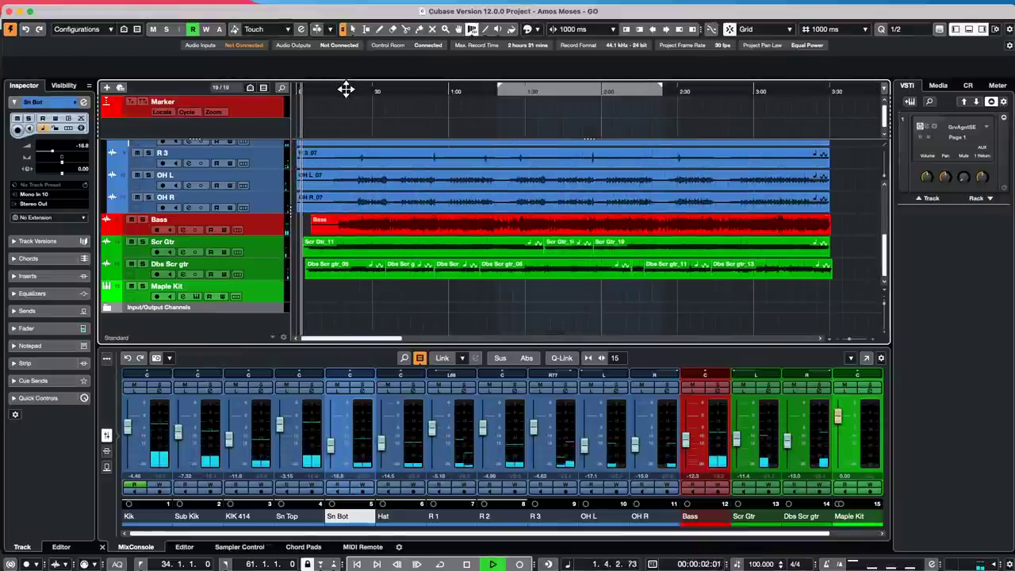
pyautogui.click(346, 90)
# - Open the Stereo Out channel settings and show the first insert slot's effect choices
pyautogui.moveTo(443, 533); pyautogui.dragTo(889, 549)
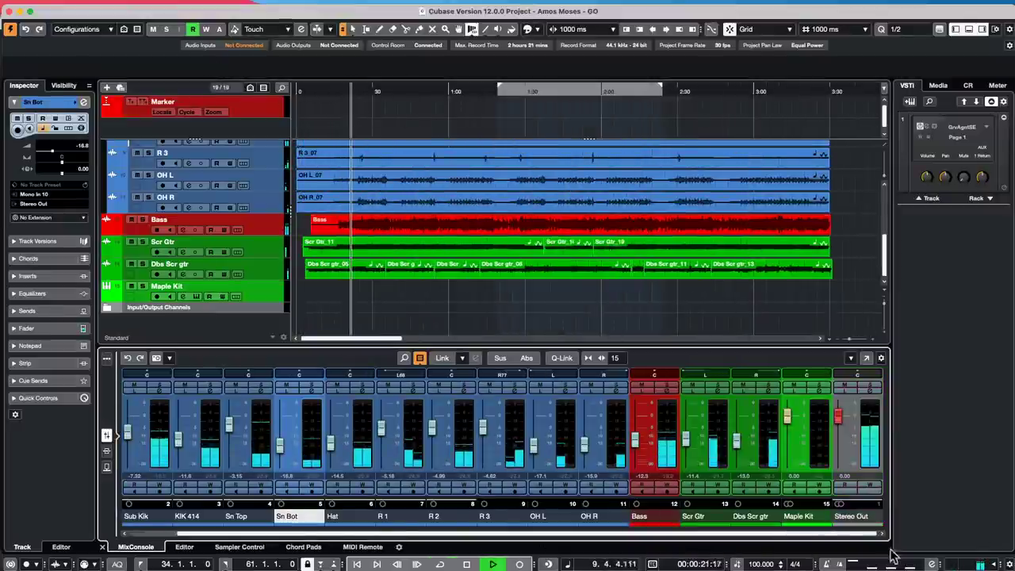
pyautogui.click(872, 390)
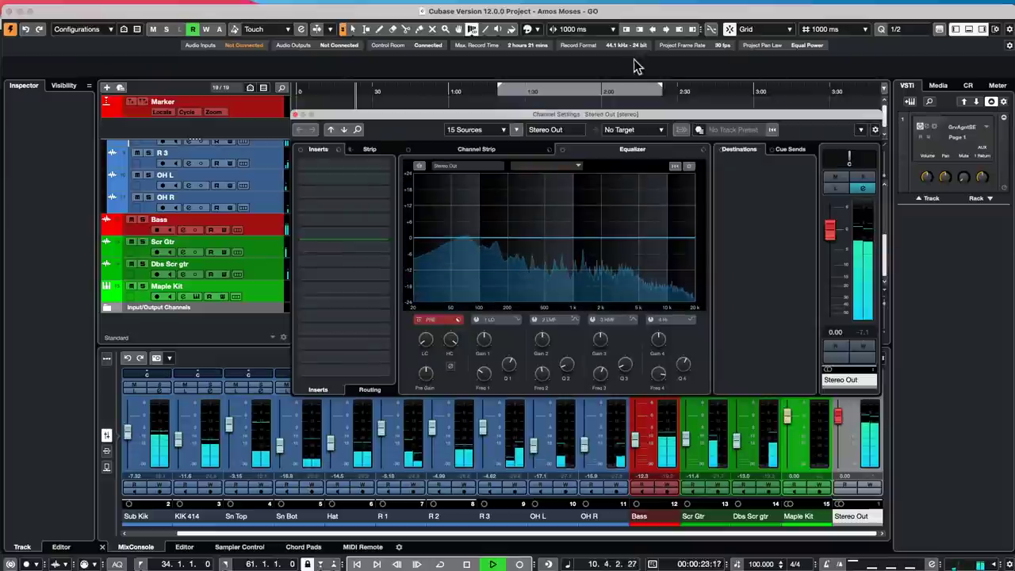
pyautogui.click(385, 173)
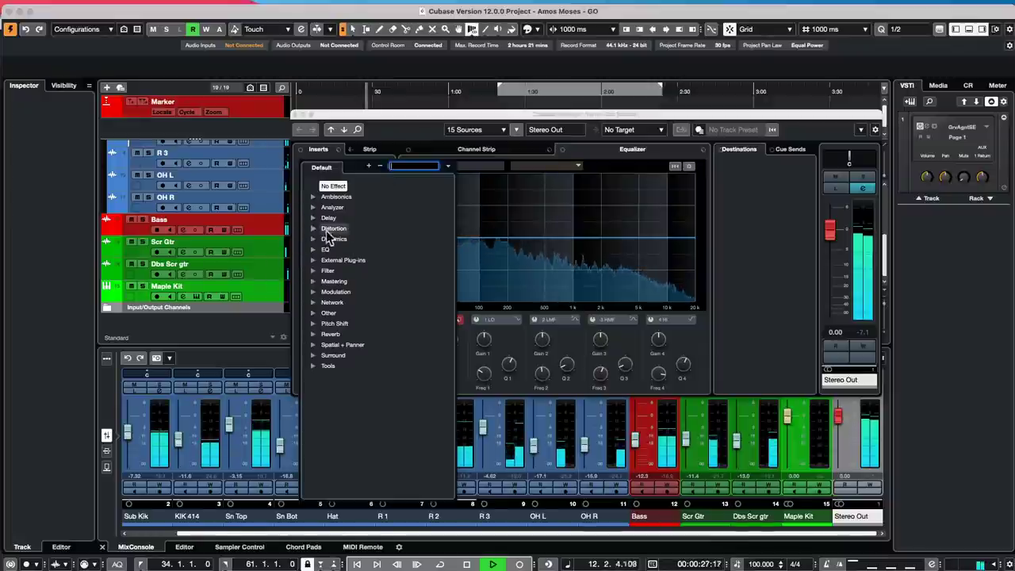
# - Insert Dynamics > MultibandCompressor, load its Ballad Master preset and raise Output to 7.0 dB
pyautogui.click(317, 239)
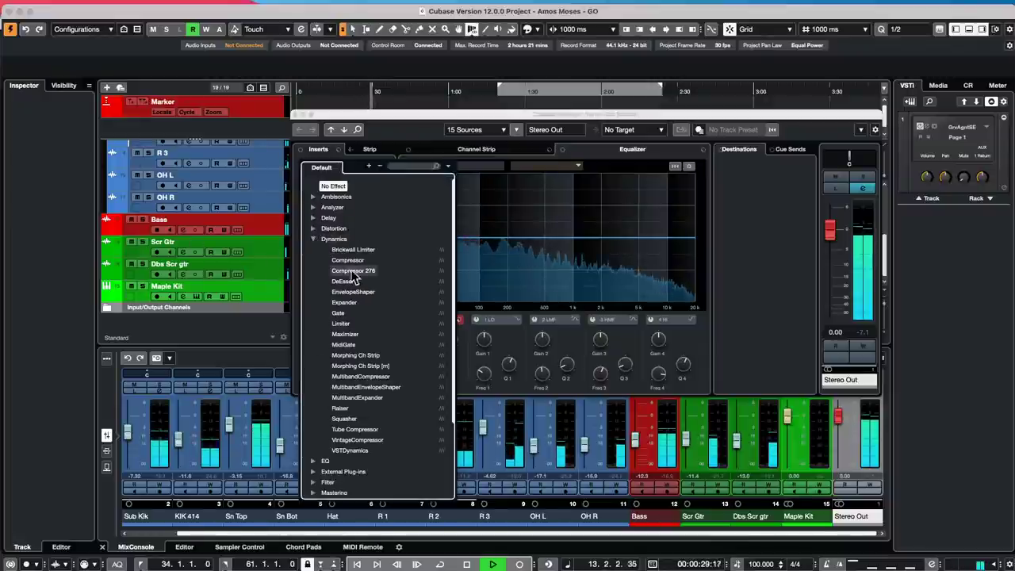
pyautogui.click(358, 376)
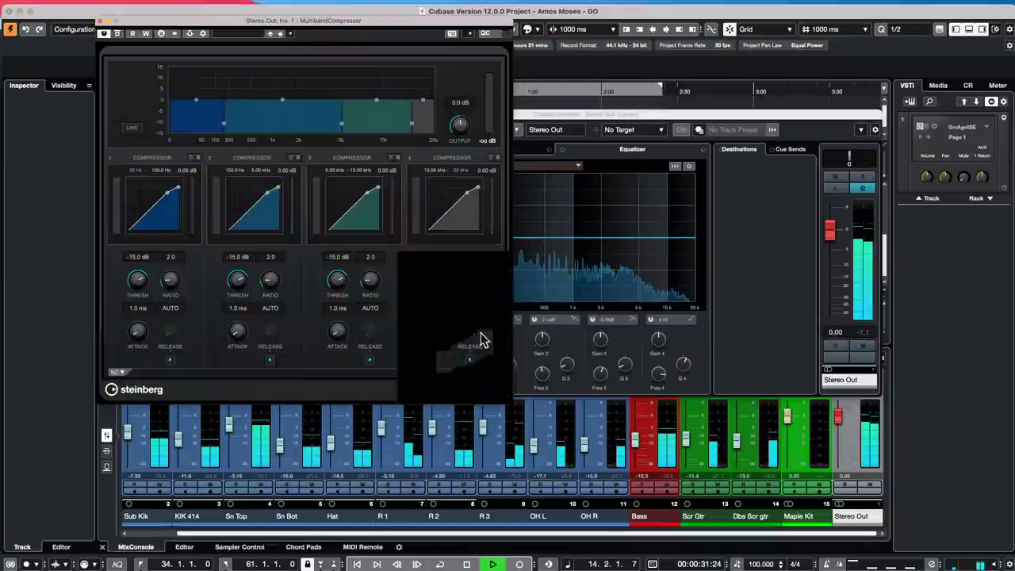
pyautogui.click(241, 35)
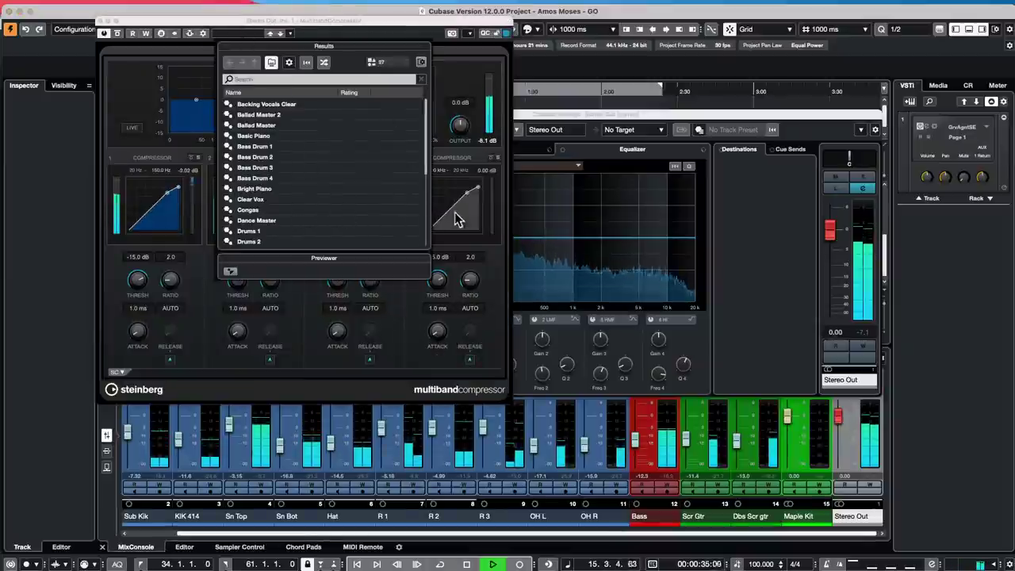
pyautogui.click(254, 126)
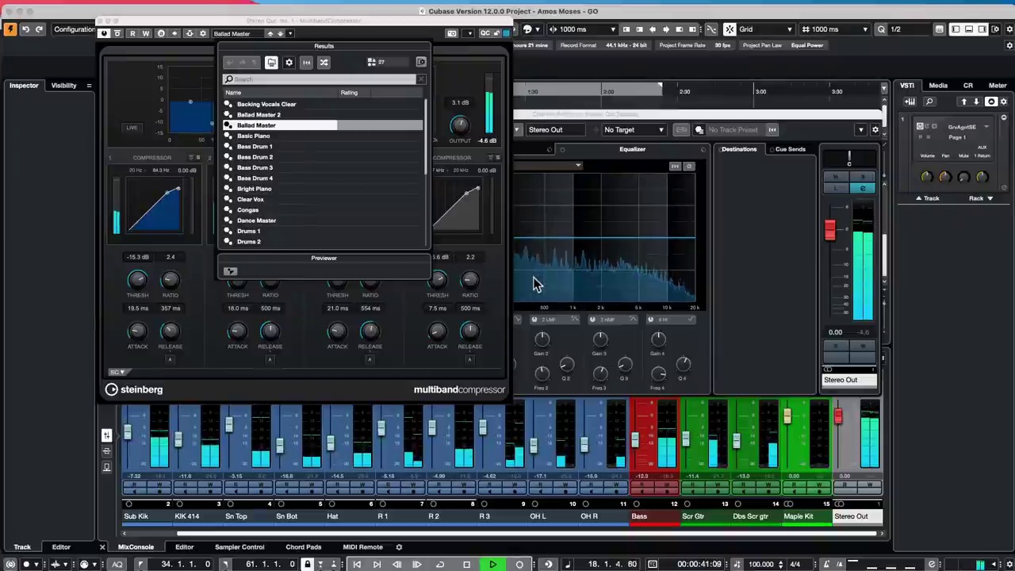
pyautogui.click(478, 22)
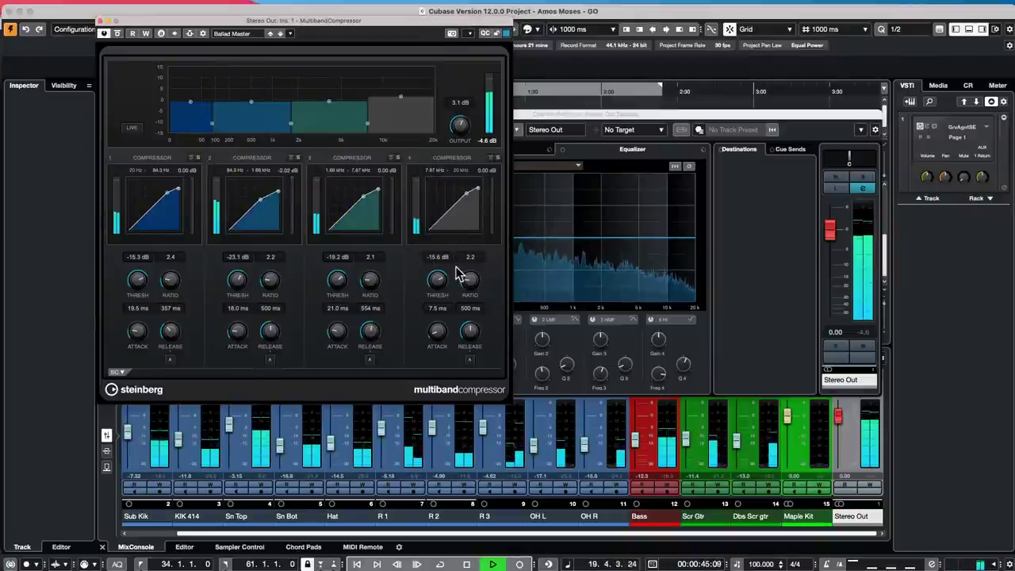
pyautogui.moveTo(465, 123); pyautogui.dragTo(466, 114)
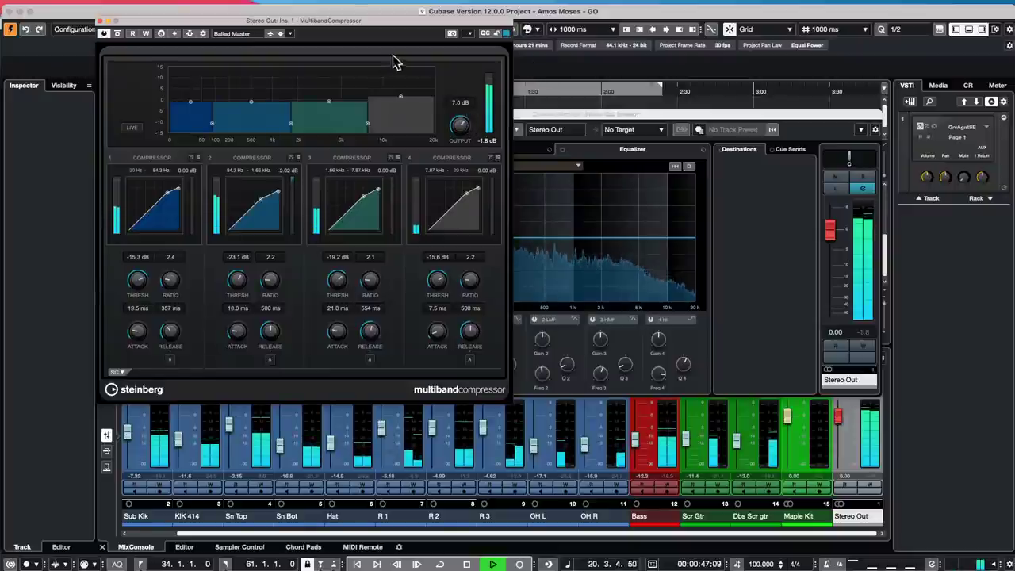
pyautogui.moveTo(394, 23); pyautogui.dragTo(670, 89)
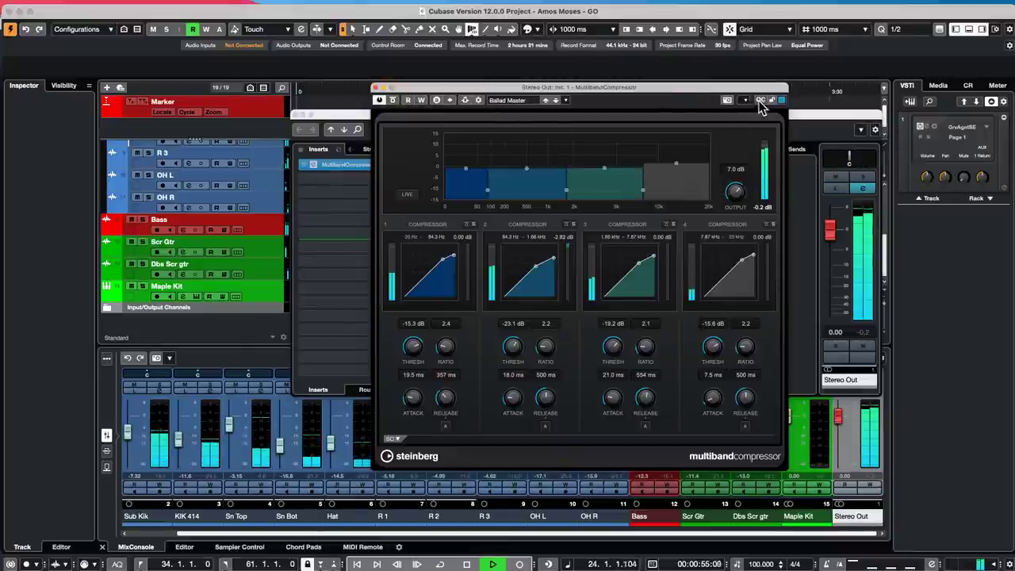
pyautogui.click(566, 100)
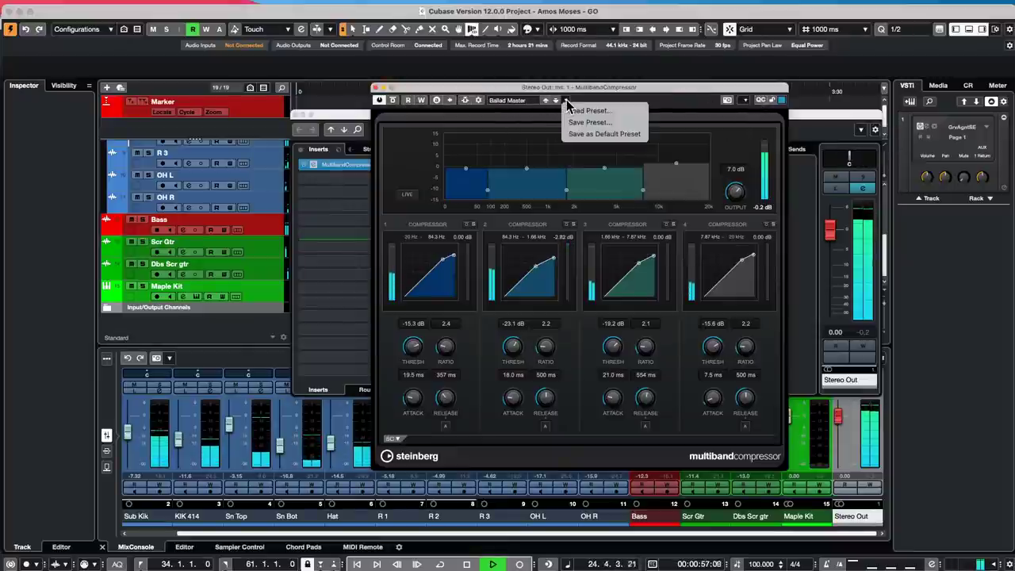
pyautogui.click(508, 116)
pyautogui.click(515, 101)
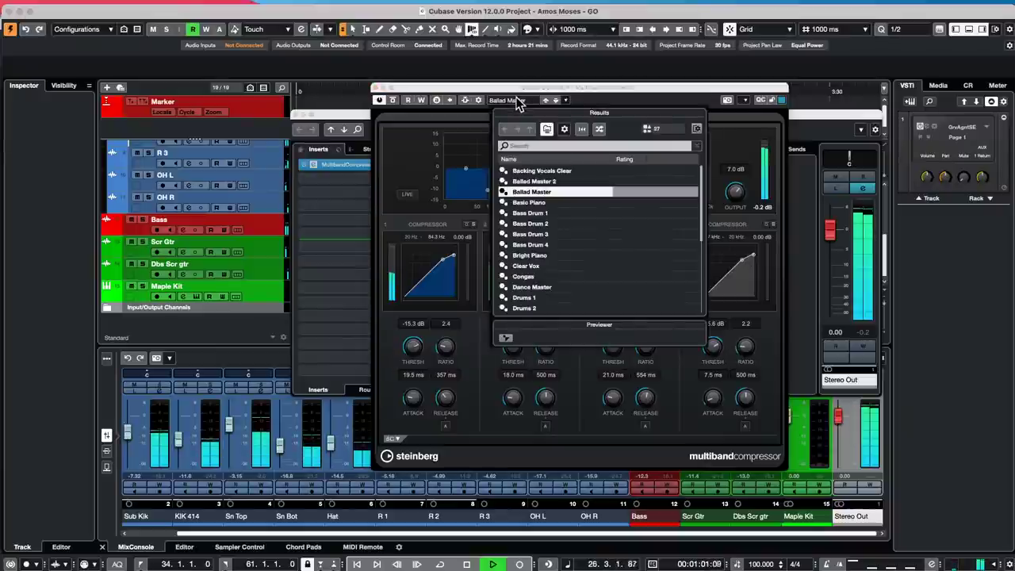
pyautogui.click(470, 118)
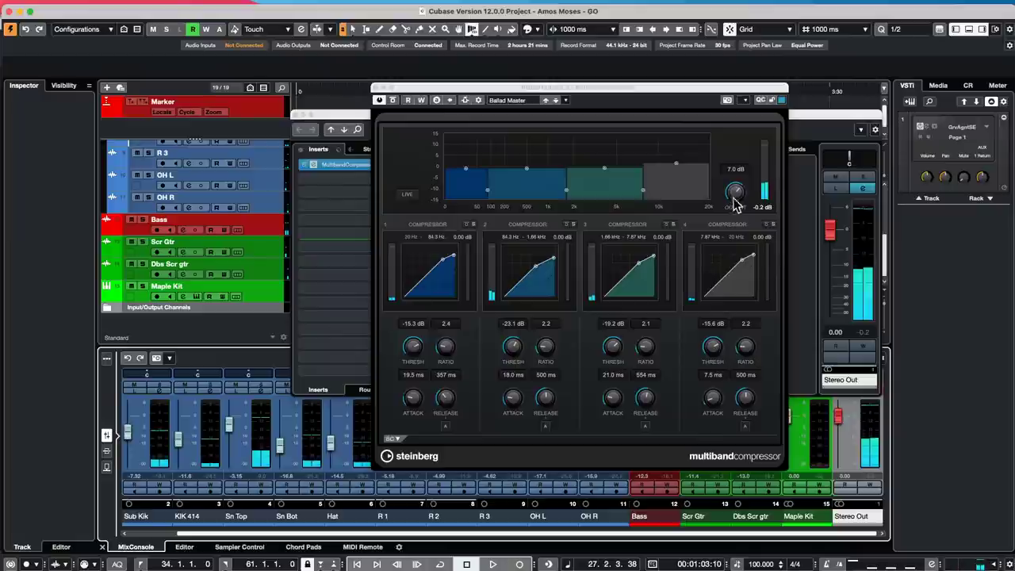
pyautogui.moveTo(512, 89); pyautogui.dragTo(603, 223)
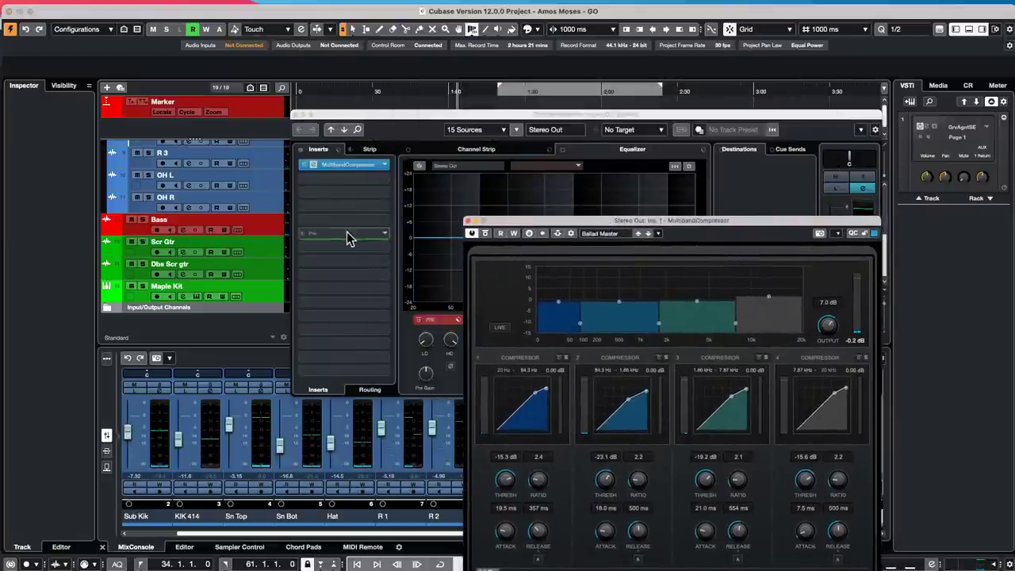
pyautogui.click(436, 112)
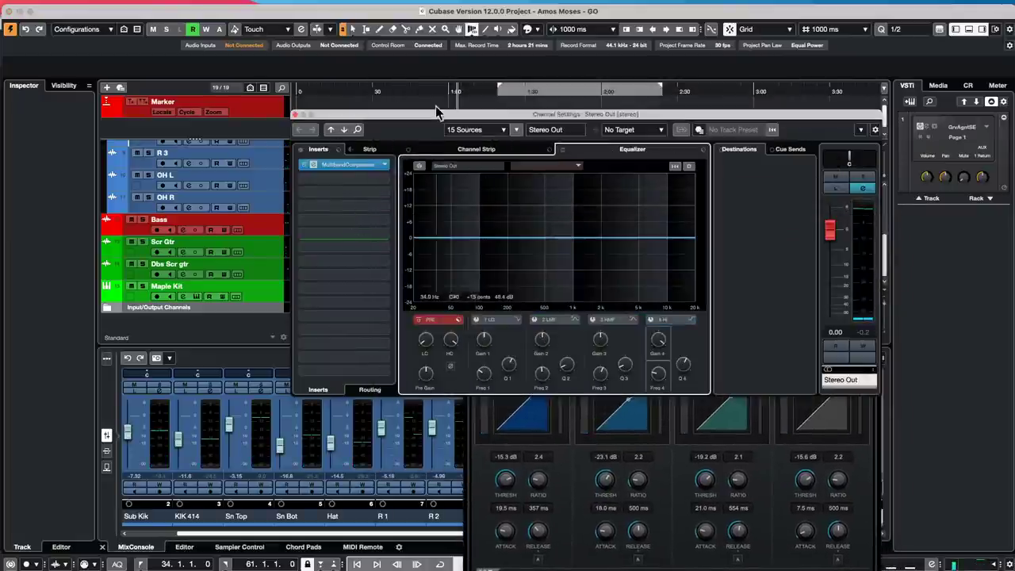
pyautogui.click(861, 464)
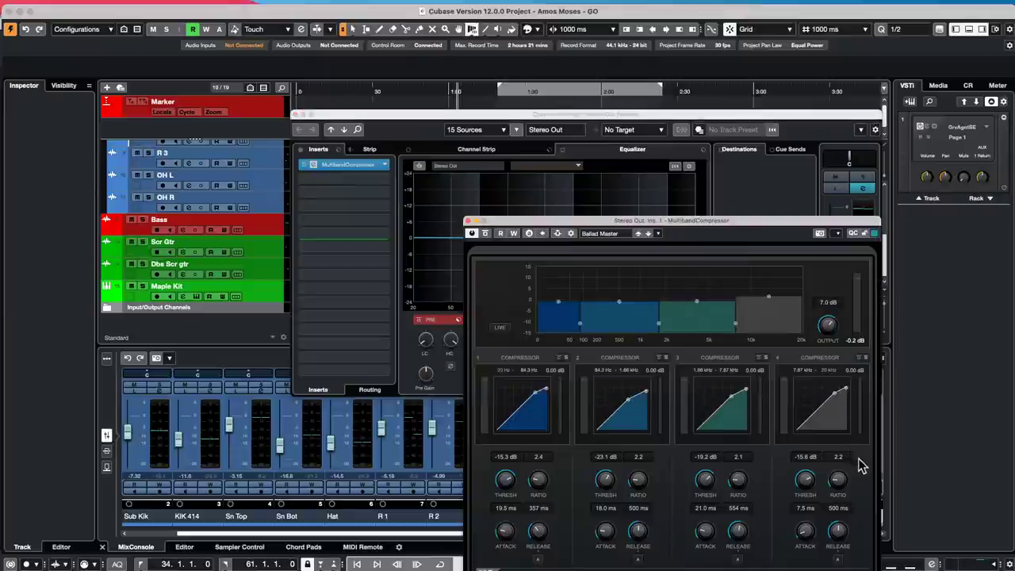
pyautogui.moveTo(612, 228); pyautogui.dragTo(440, 107)
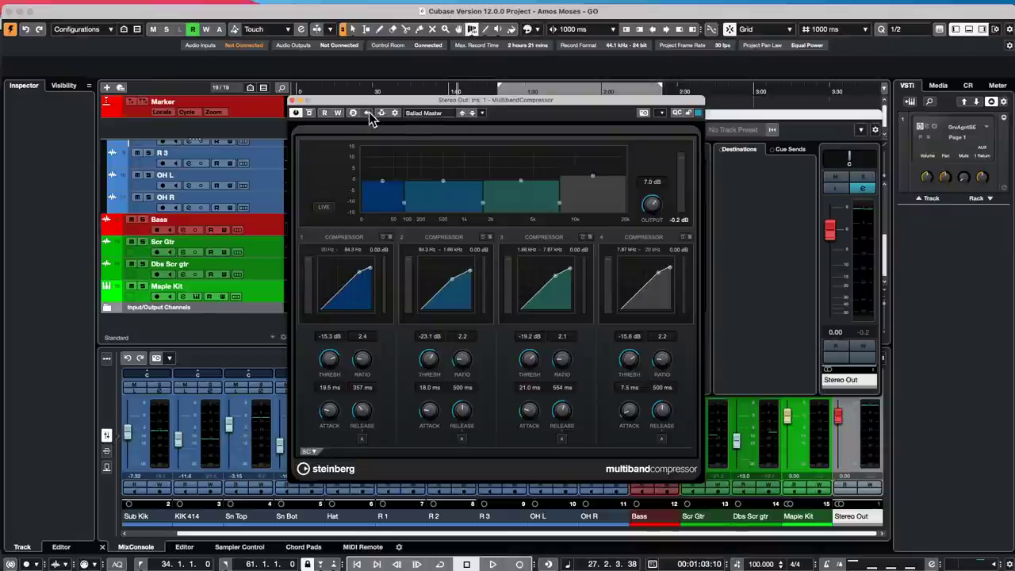
# - Load the Dance Master preset on the compressor and start playback
pyautogui.click(417, 113)
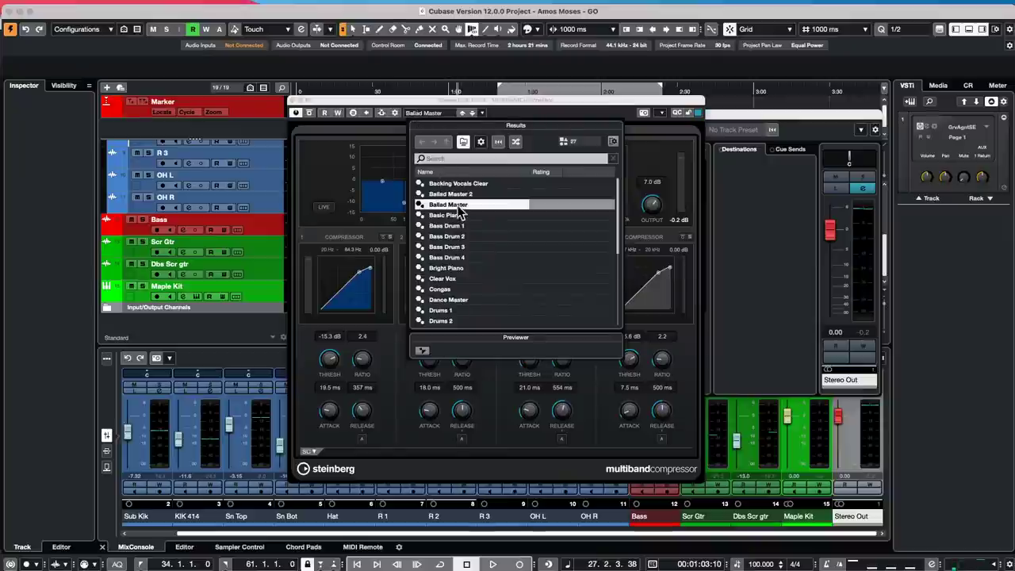
pyautogui.doubleClick(450, 300)
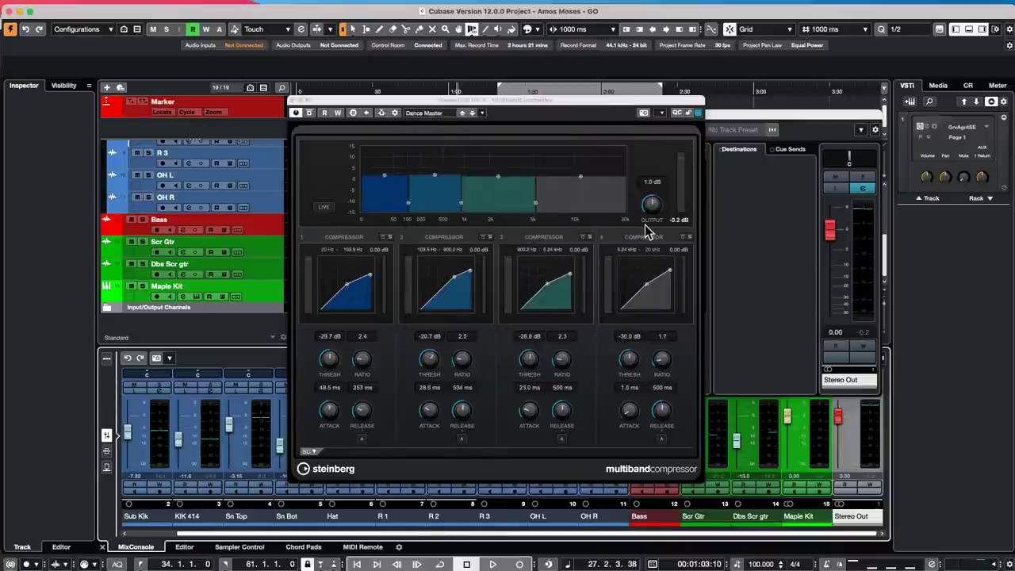
pyautogui.press('space')
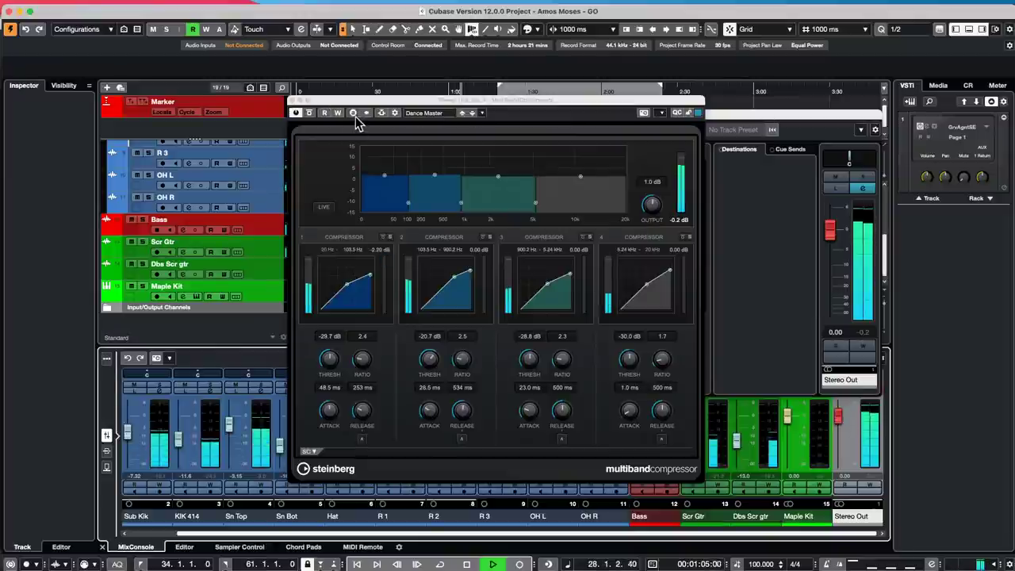
# - A/B compare Ballad Master against Dance Master, finish on Dance Master, and stop playback
pyautogui.click(353, 114)
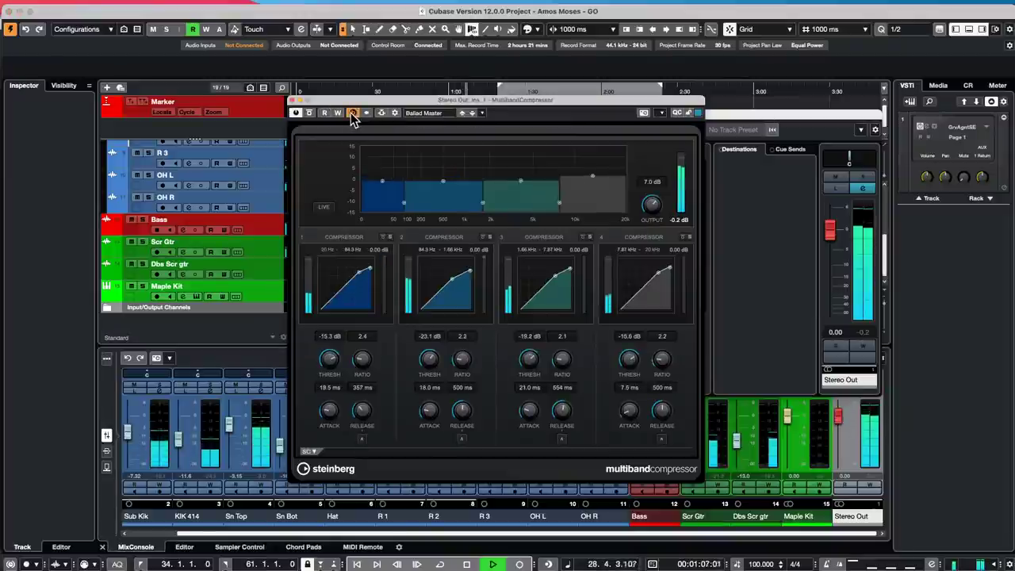
pyautogui.click(353, 113)
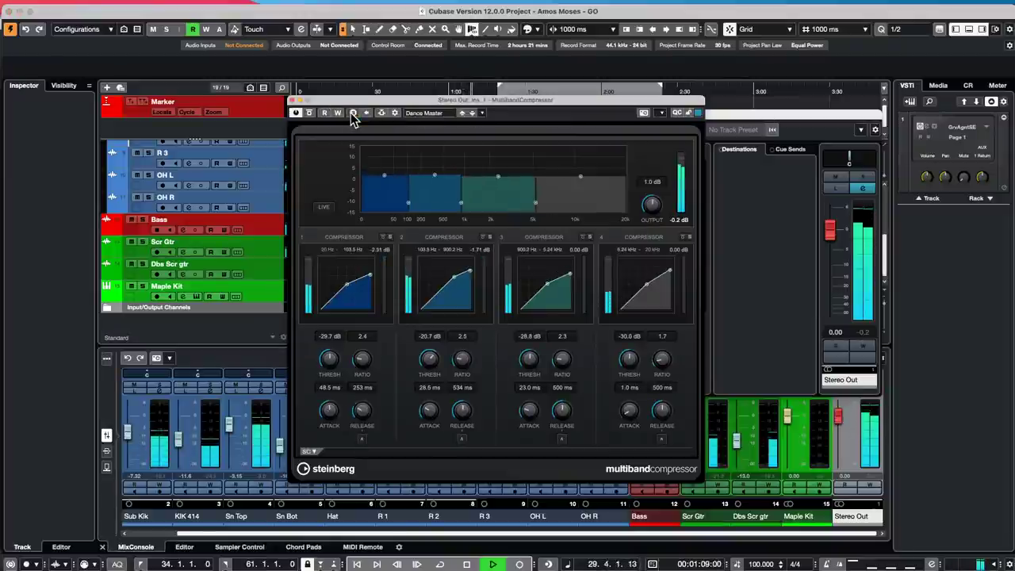
pyautogui.click(353, 114)
pyautogui.click(353, 113)
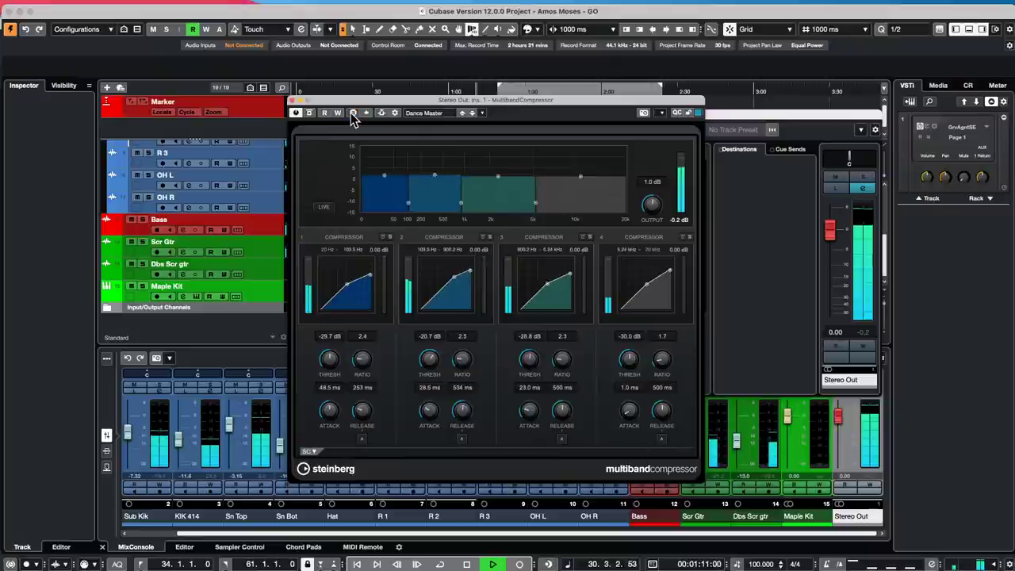
pyautogui.click(353, 113)
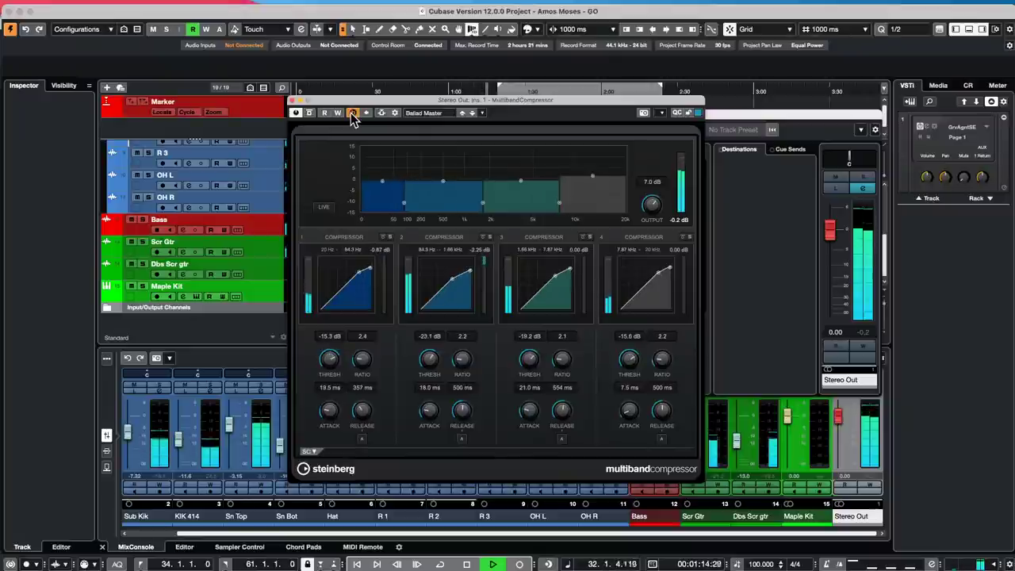
pyautogui.click(353, 113)
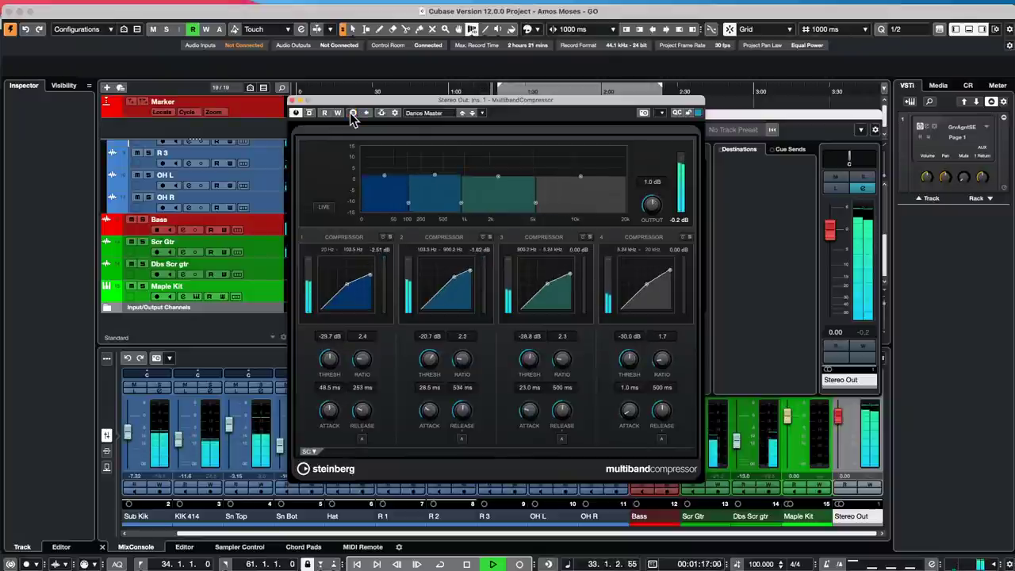
pyautogui.click(351, 113)
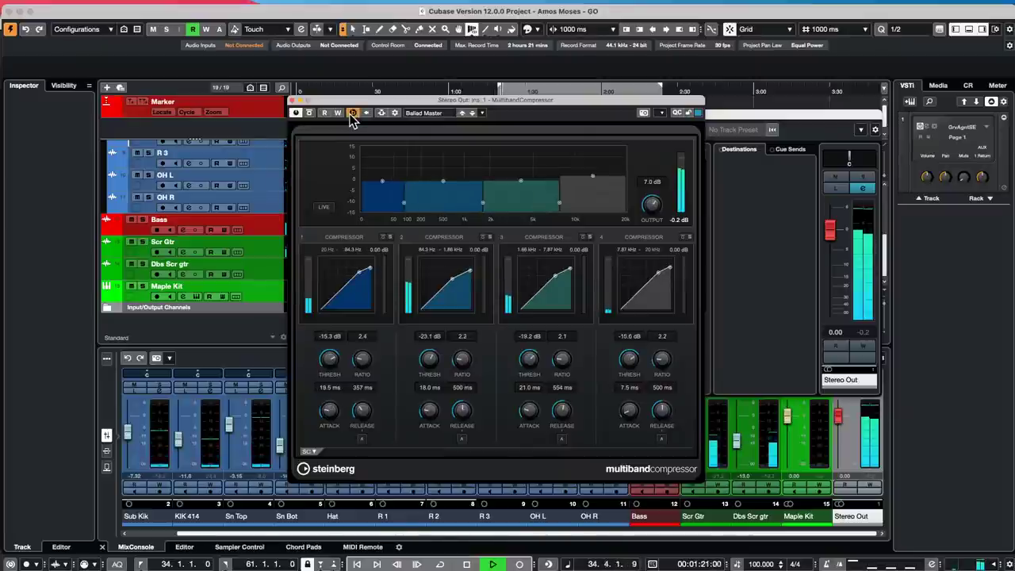
pyautogui.click(352, 113)
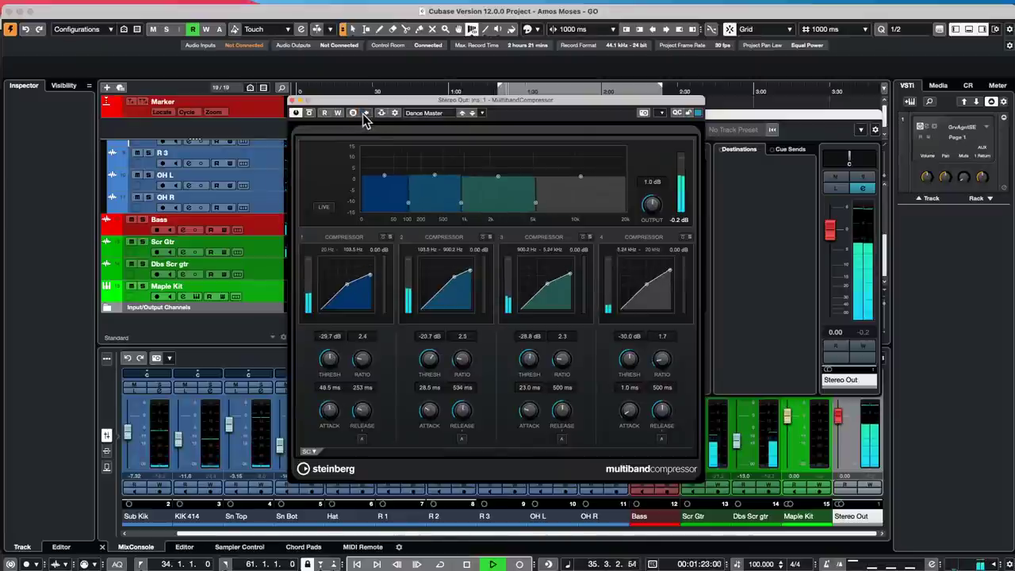
pyautogui.click(353, 114)
pyautogui.click(353, 113)
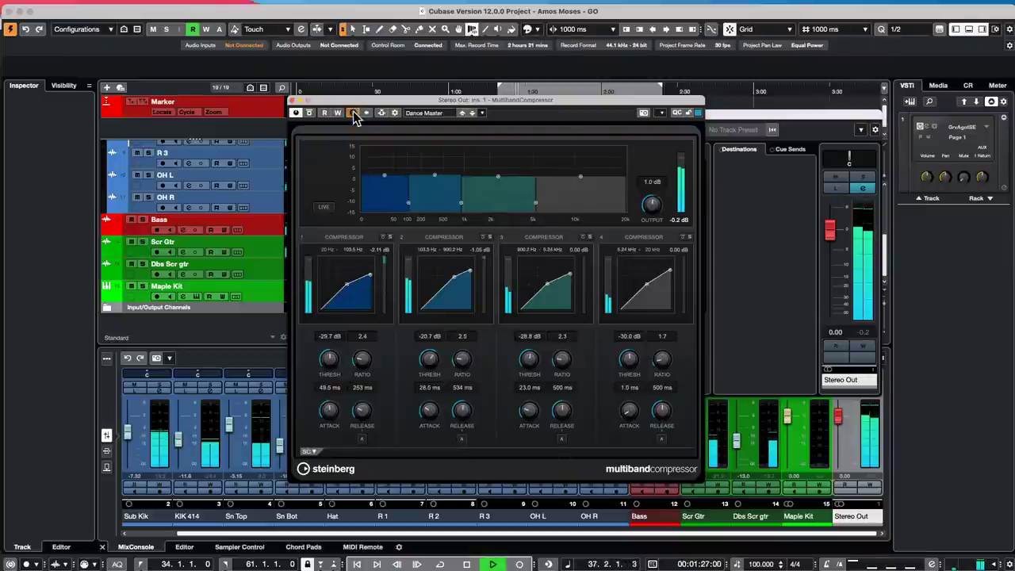
pyautogui.click(352, 113)
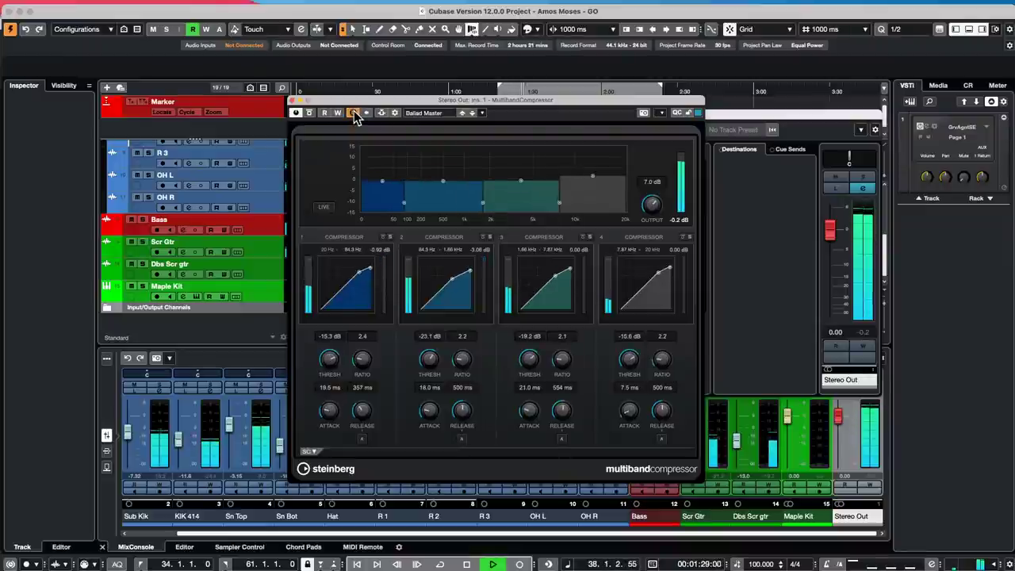
pyautogui.click(354, 112)
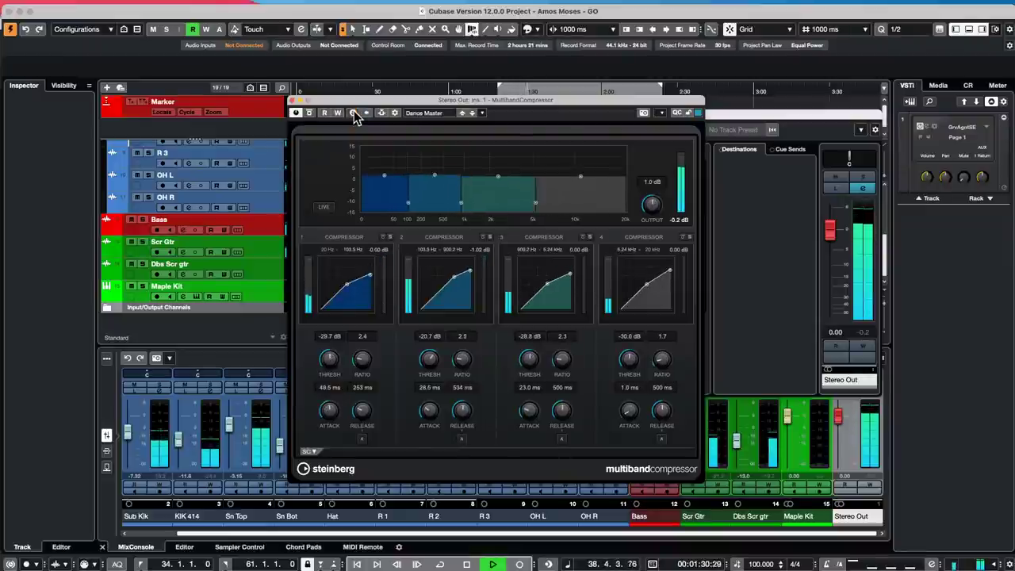
pyautogui.press('space')
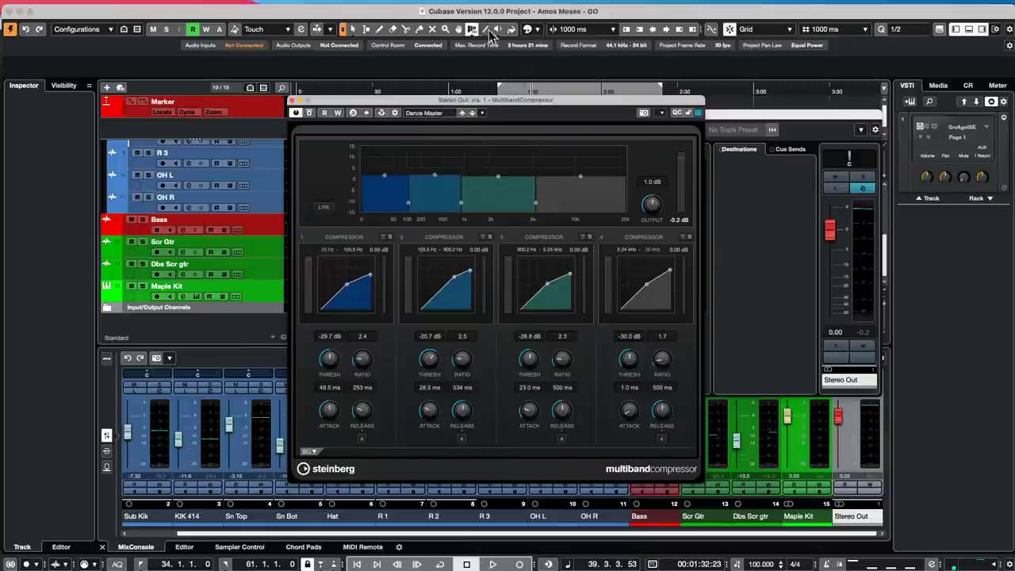
# - Close the compressor and Stereo Out settings, then draw a Maple Kit part from 0:19 to 1:40
pyautogui.click(290, 101)
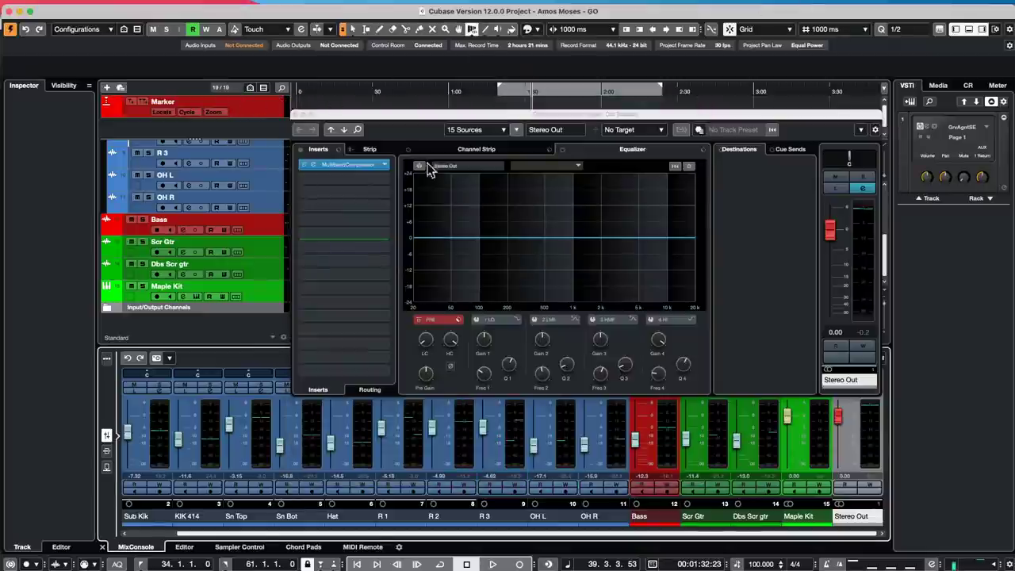
pyautogui.click(297, 115)
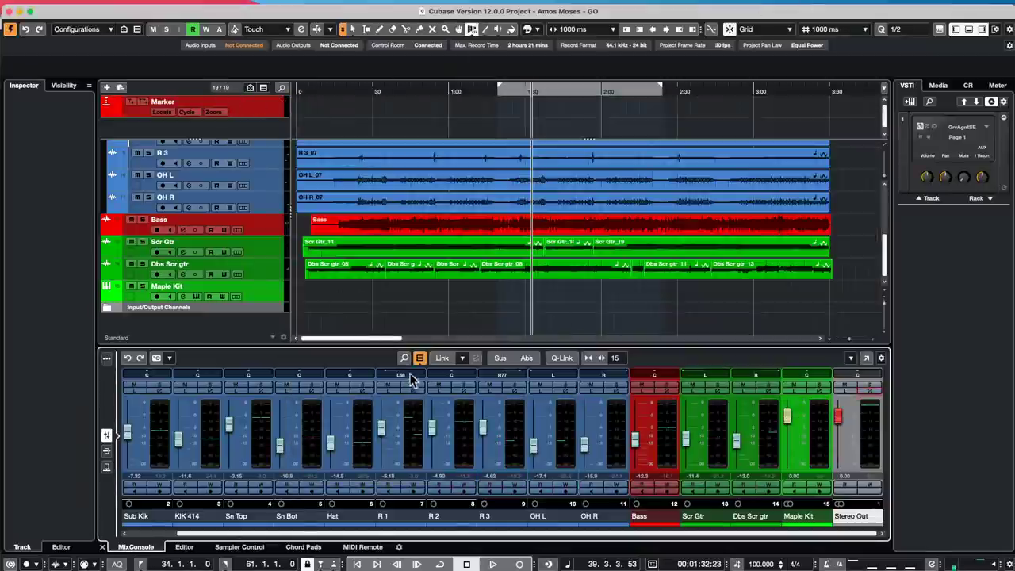
pyautogui.rightClick(363, 293)
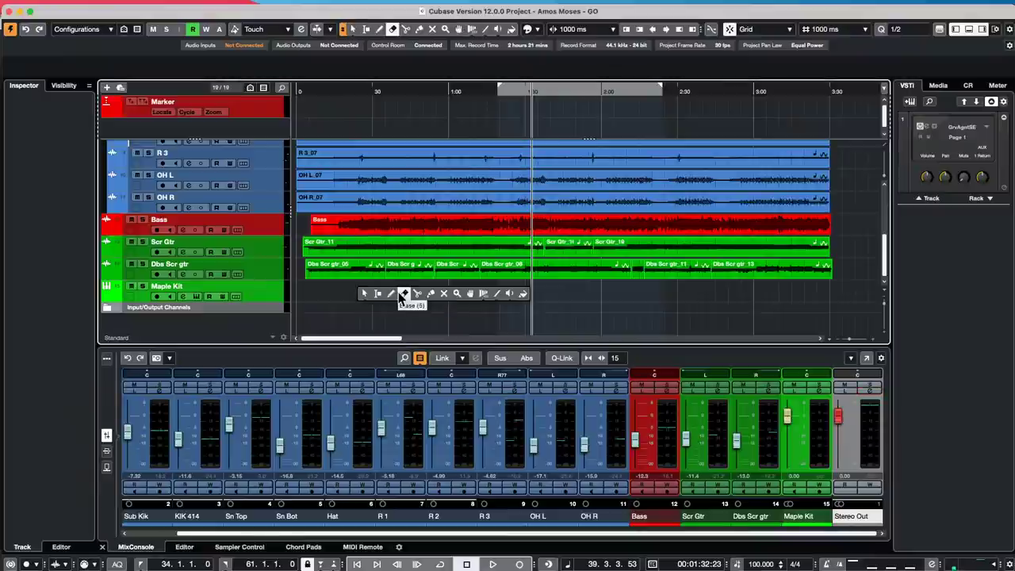
pyautogui.click(378, 293)
pyautogui.rightClick(336, 290)
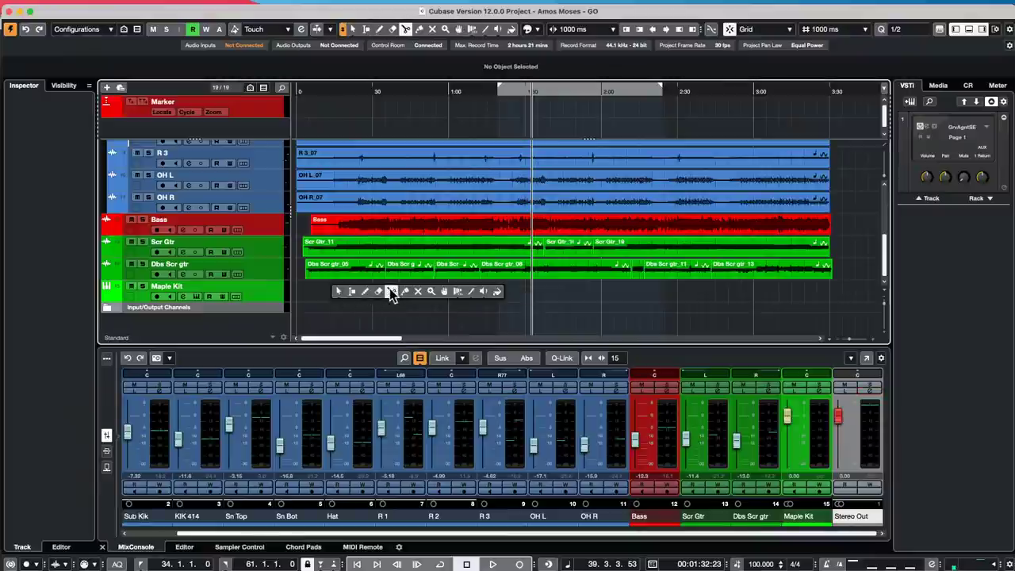
pyautogui.click(363, 291)
pyautogui.moveTo(347, 287); pyautogui.dragTo(547, 290)
# - Open the Maple Kit part in the Key Editor and test two Line-tool note runs, undoing both
pyautogui.press('2')
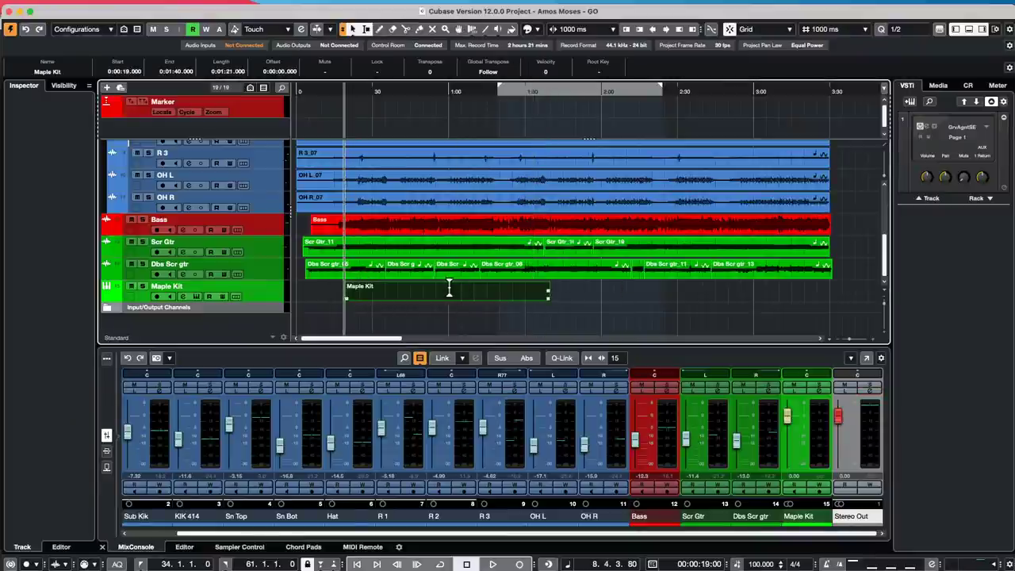
pyautogui.doubleClick(444, 300)
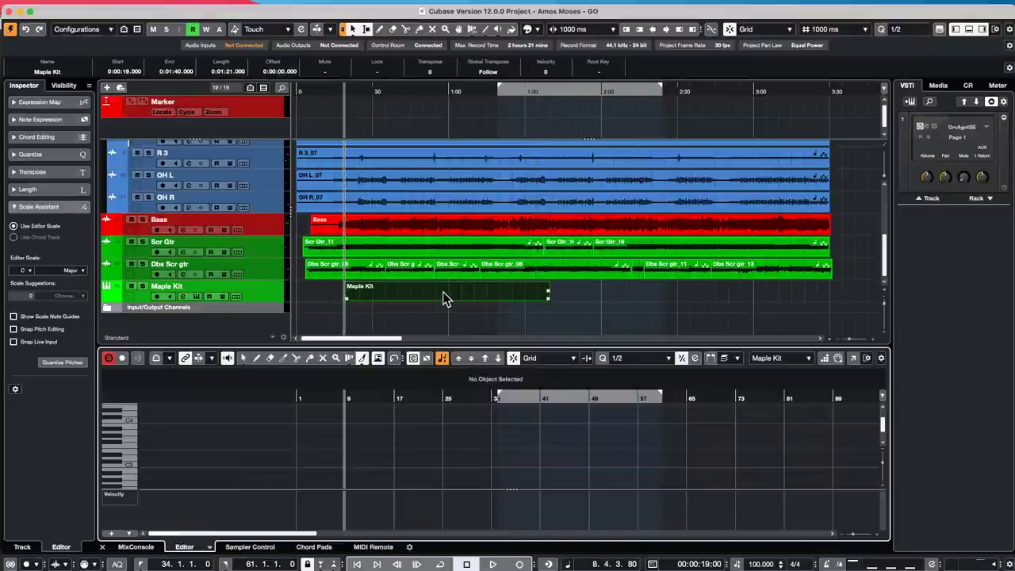
pyautogui.rightClick(354, 453)
pyautogui.click(474, 451)
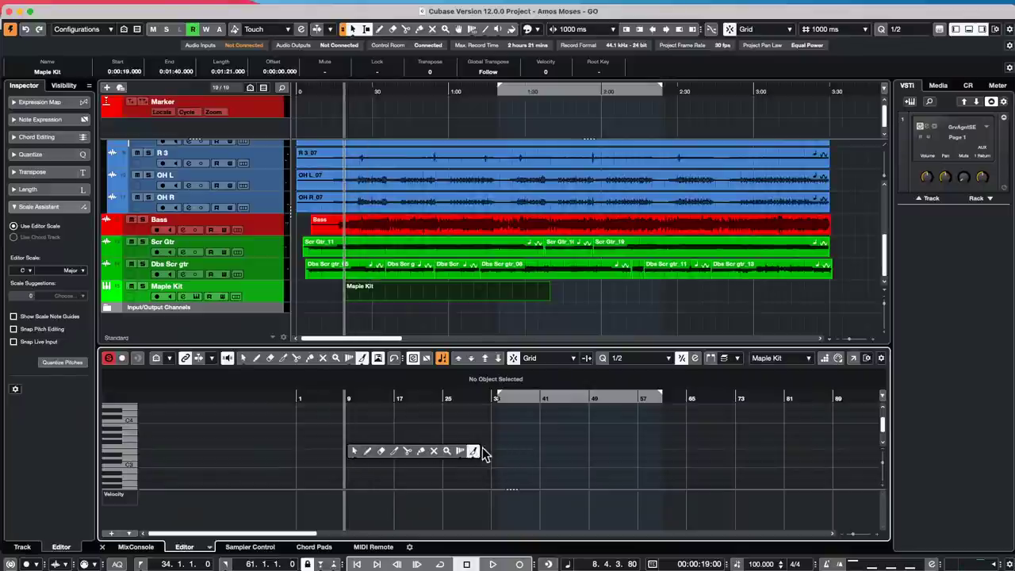
pyautogui.click(473, 450)
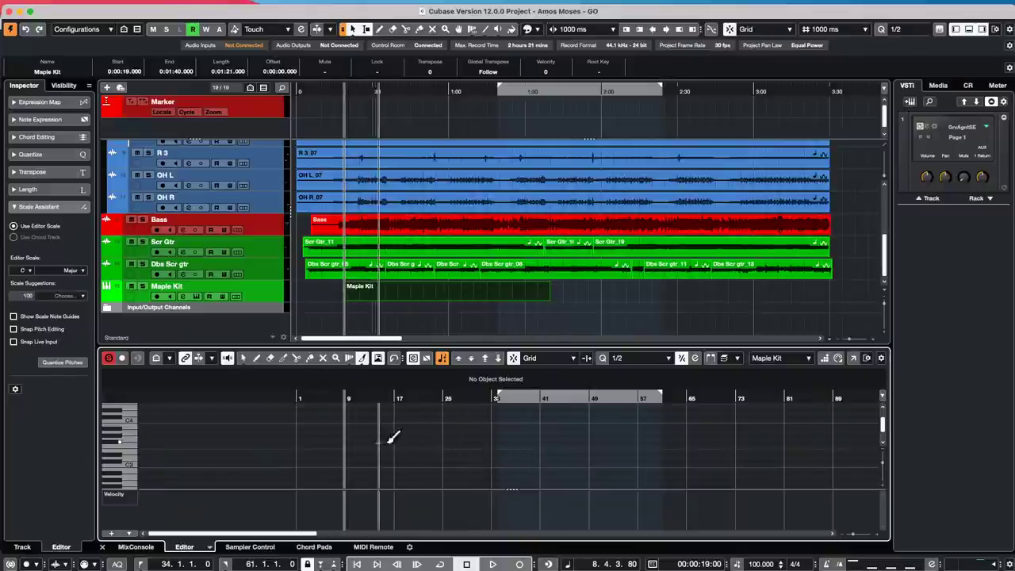
pyautogui.moveTo(377, 441); pyautogui.dragTo(634, 433)
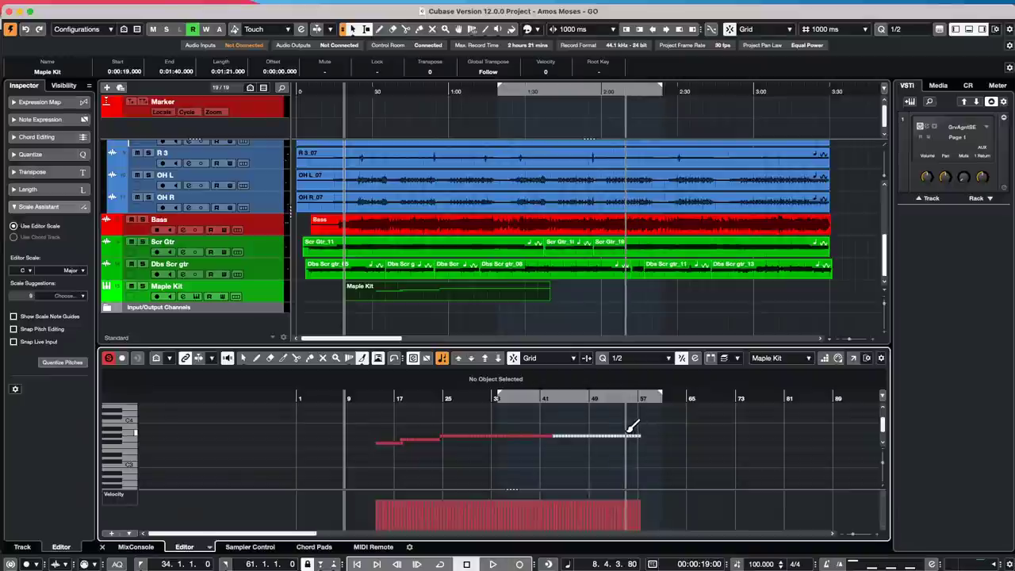
pyautogui.press('super+z')
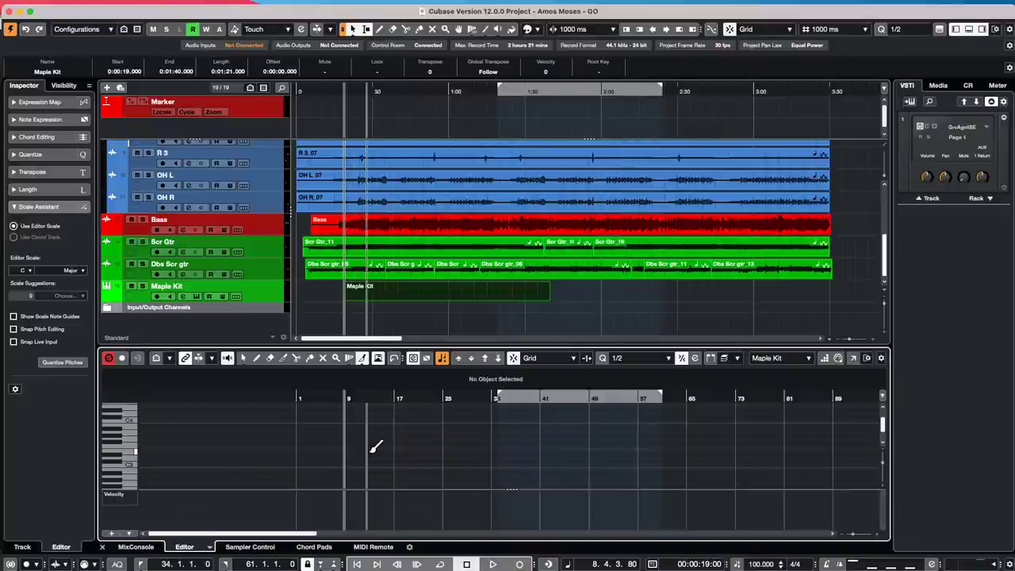
pyautogui.moveTo(370, 451); pyautogui.dragTo(694, 448)
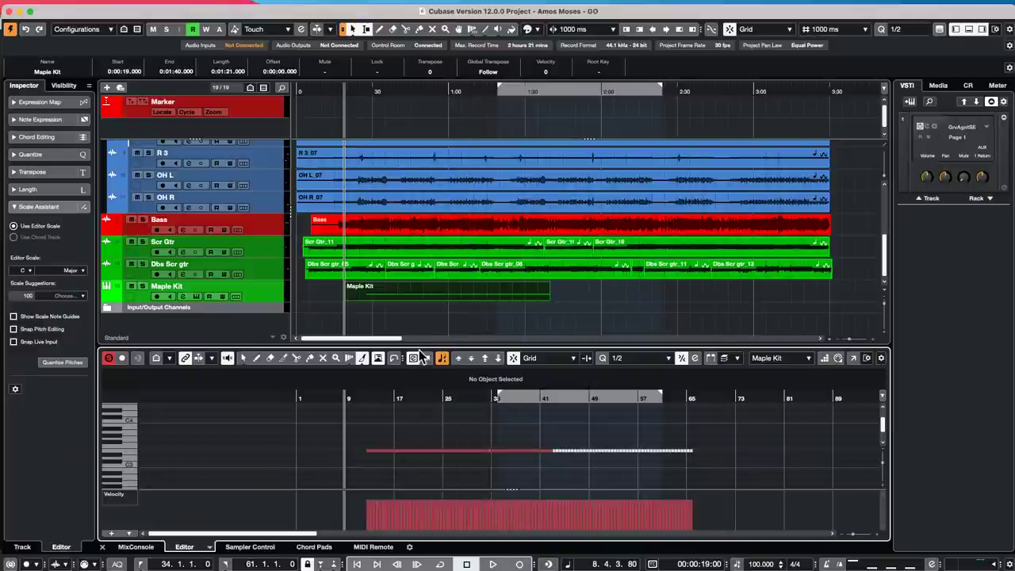
pyautogui.hotkey('ctrl', 'z')
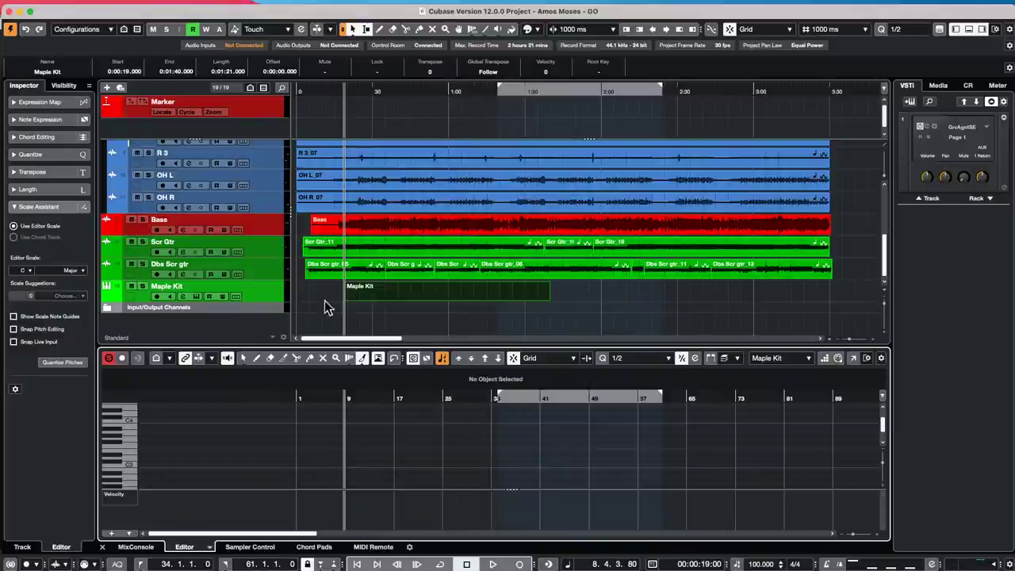
# - Draw short notes near bars 25 and 31 with the Draw tool
pyautogui.rightClick(430, 448)
pyautogui.click(441, 448)
pyautogui.moveTo(432, 454)
pyautogui.mouseDown()
pyautogui.moveTo(455, 452)
pyautogui.moveTo(434, 447)
pyautogui.moveTo(444, 444)
pyautogui.mouseUp()
pyautogui.moveTo(465, 447); pyautogui.dragTo(490, 454)
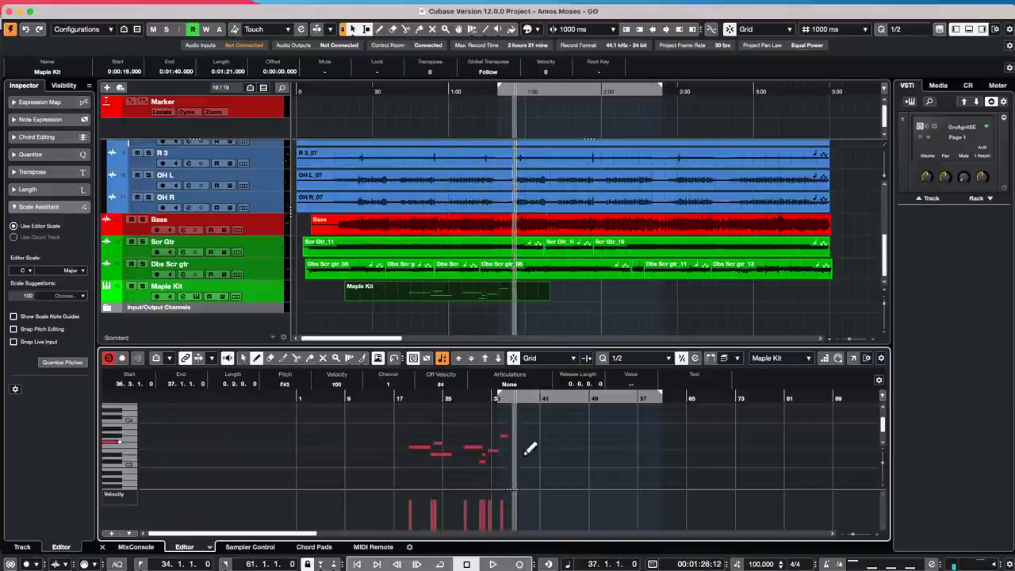
# - Undo the drawn notes and zoom in on bars 5 to 18
pyautogui.press('super+z')
pyautogui.press('super+z')
pyautogui.press('super+z')
pyautogui.press('super+z')
pyautogui.press('super+z')
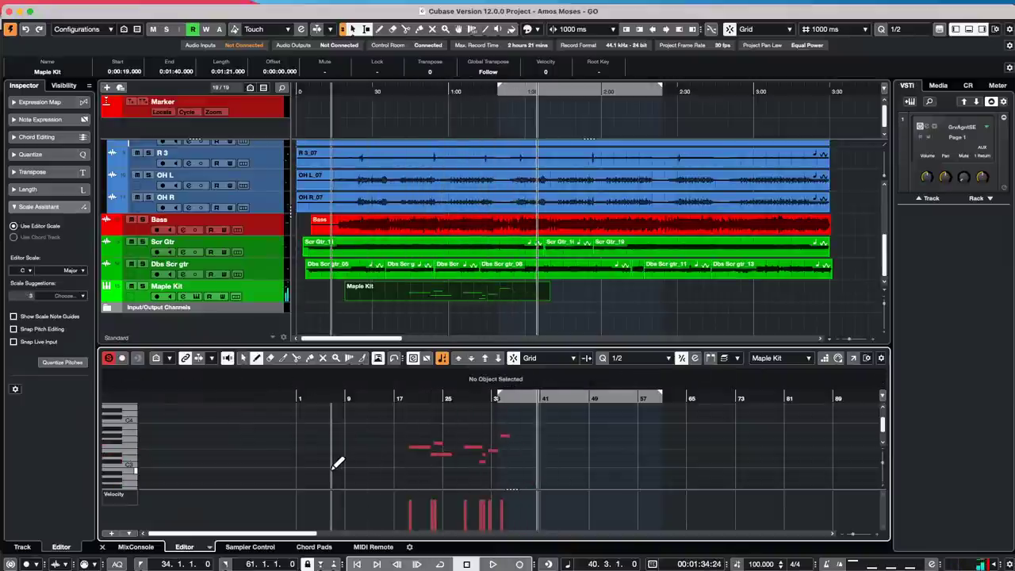
pyautogui.press('super+z')
pyautogui.press('super+z')
pyautogui.press('super+z')
pyautogui.press('super+z')
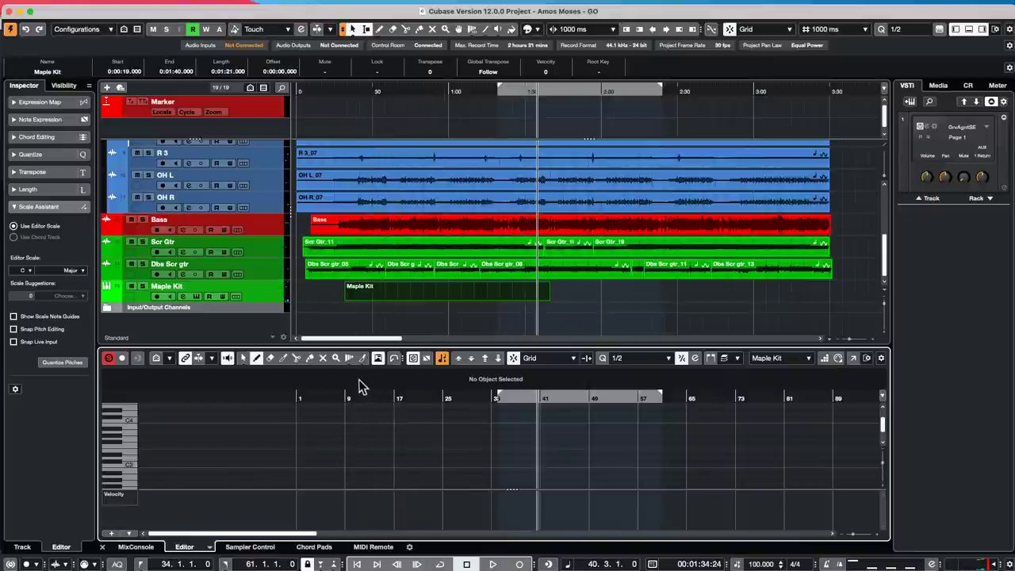
pyautogui.moveTo(342, 400); pyautogui.dragTo(435, 410)
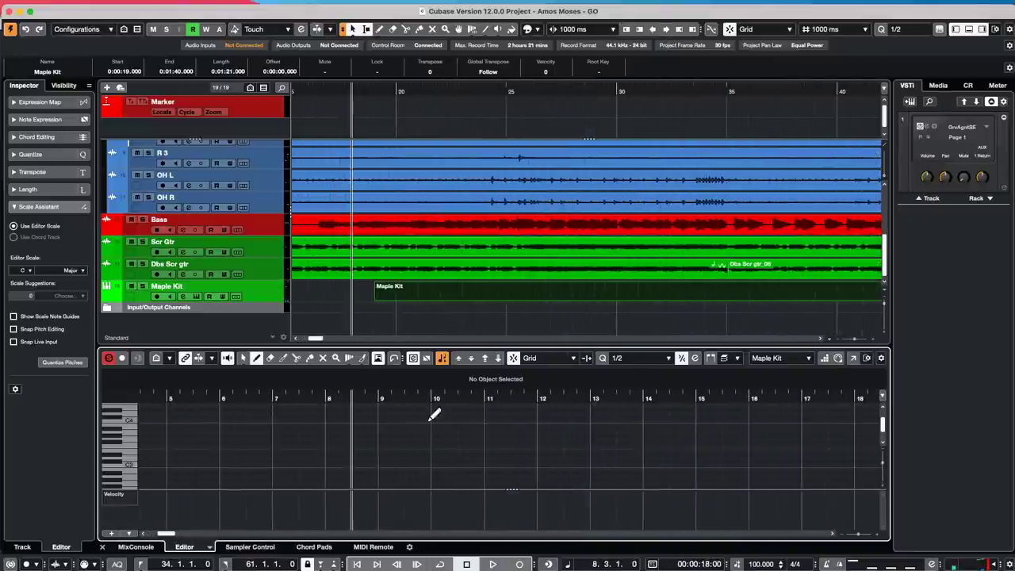
# - Set the Key Editor quantize to 1/16 and select the Line tool
pyautogui.click(642, 358)
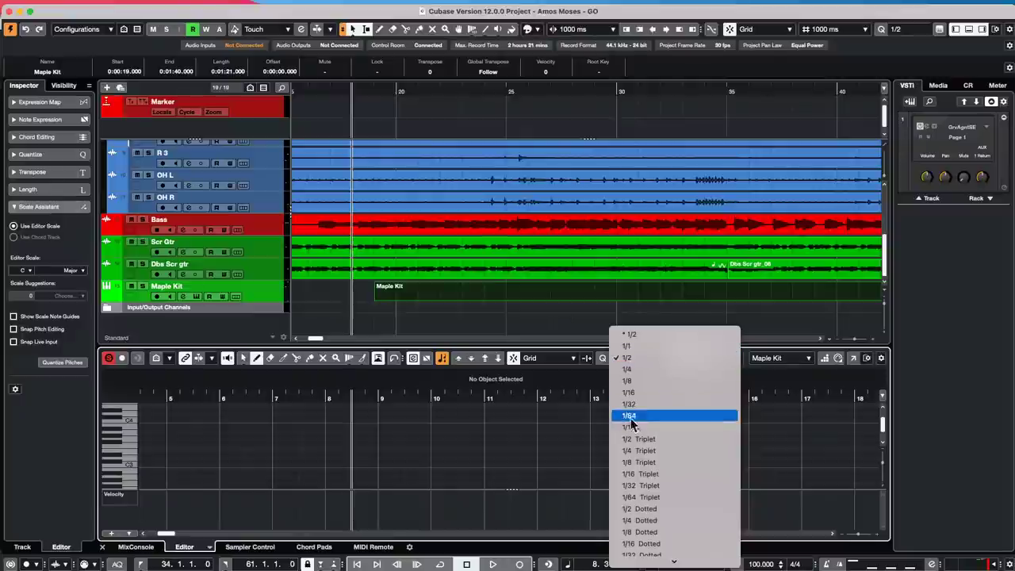
pyautogui.click(639, 393)
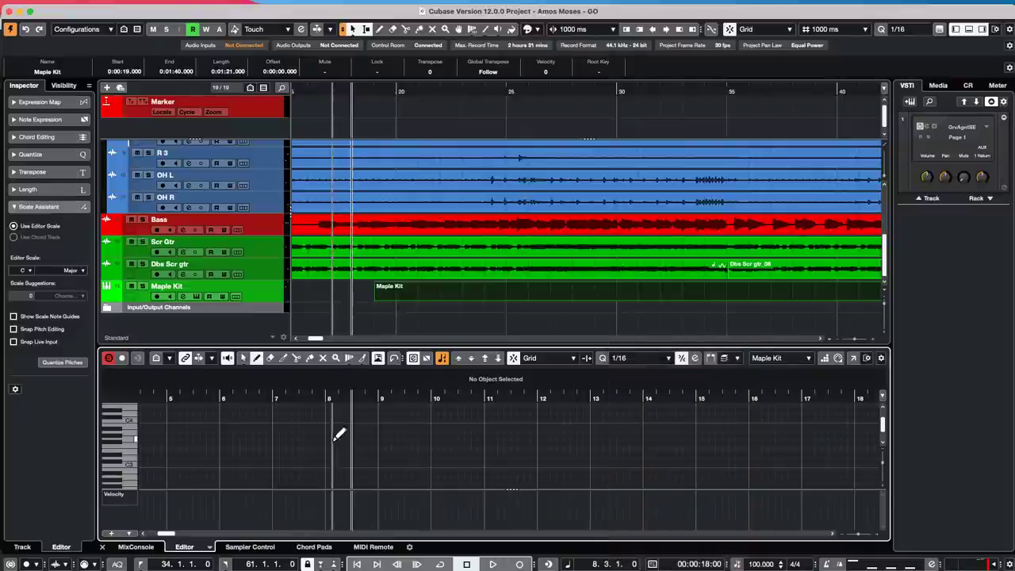
pyautogui.rightClick(341, 449)
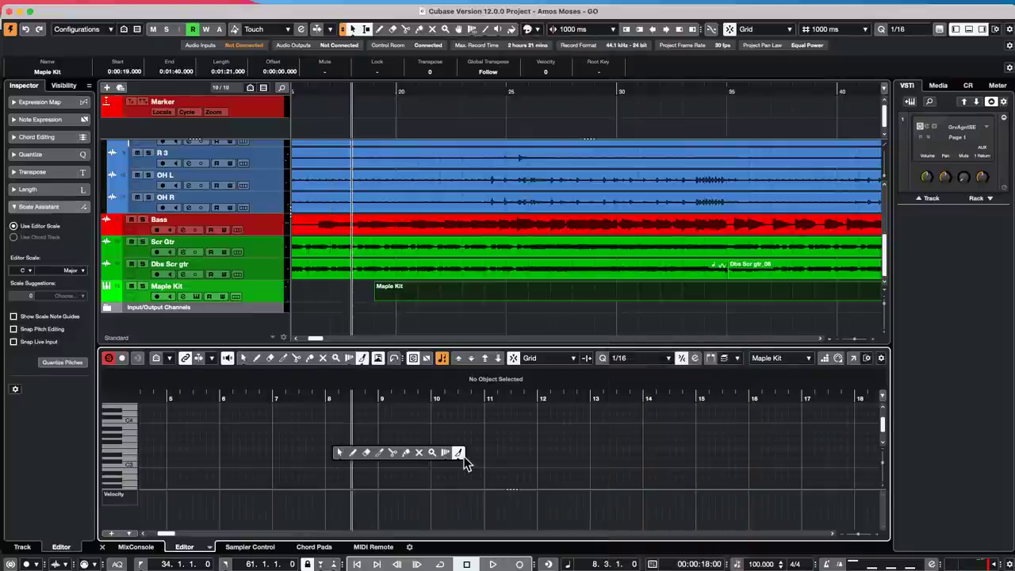
pyautogui.click(459, 452)
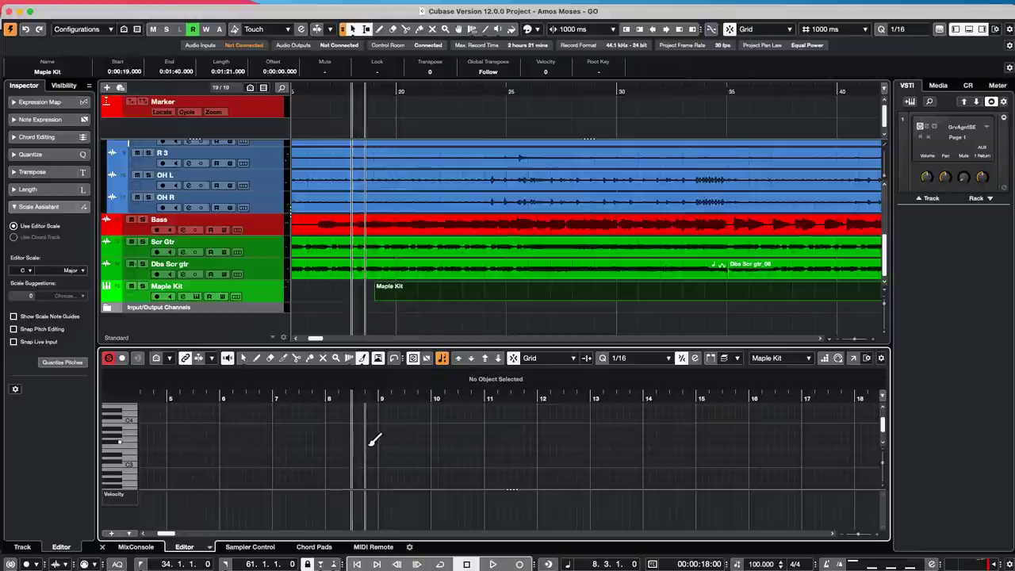
# - Paint a row of short notes from bar 8 to 17, then undo it to empty the part
pyautogui.moveTo(328, 449); pyautogui.dragTo(815, 450)
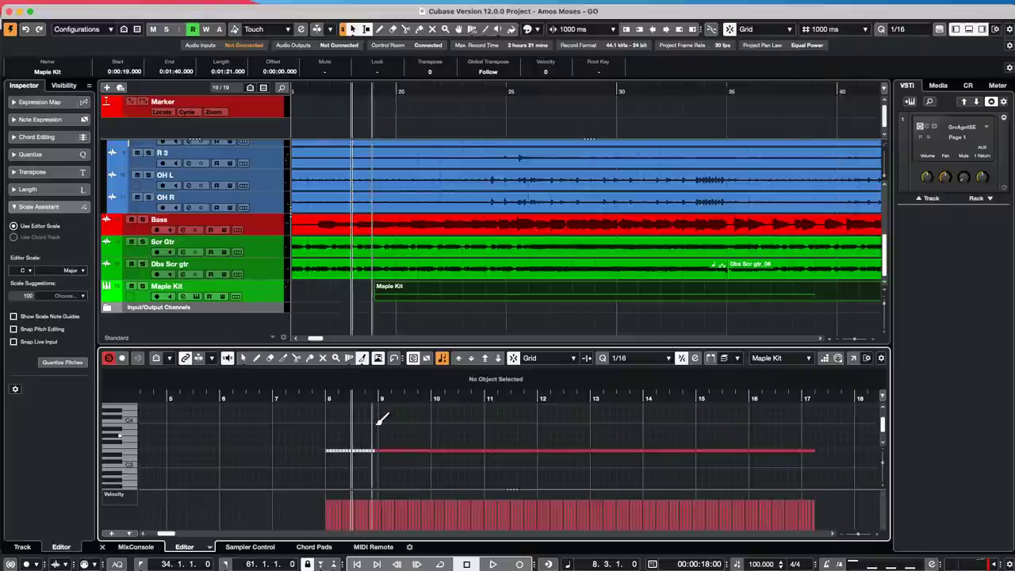
pyautogui.press('super+z')
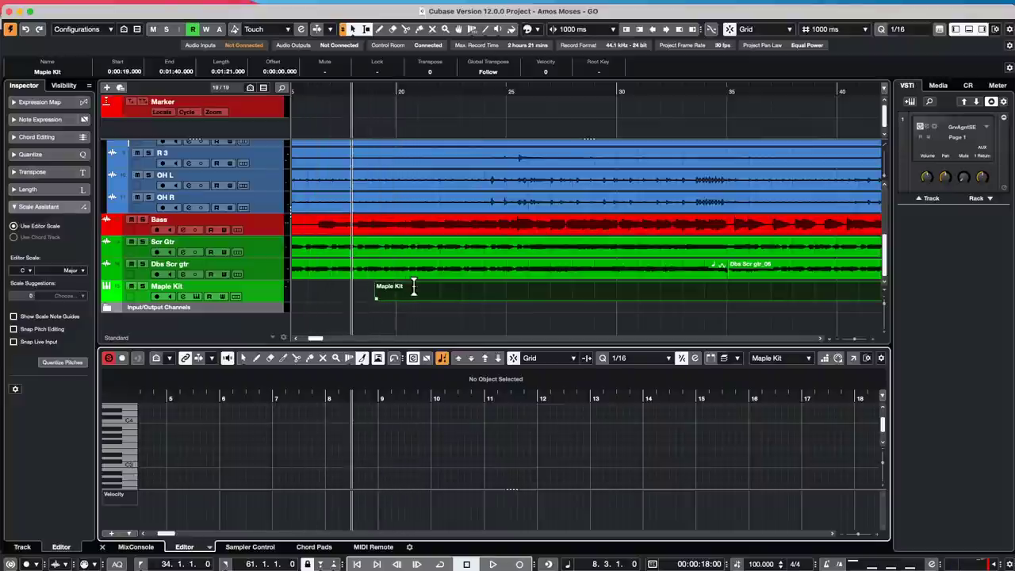
# - Switch the timeline to bars and beats and move the Maple Kit part to bar 1
pyautogui.click(393, 298)
pyautogui.moveTo(392, 301); pyautogui.dragTo(301, 299)
pyautogui.moveTo(385, 84); pyautogui.dragTo(386, 68)
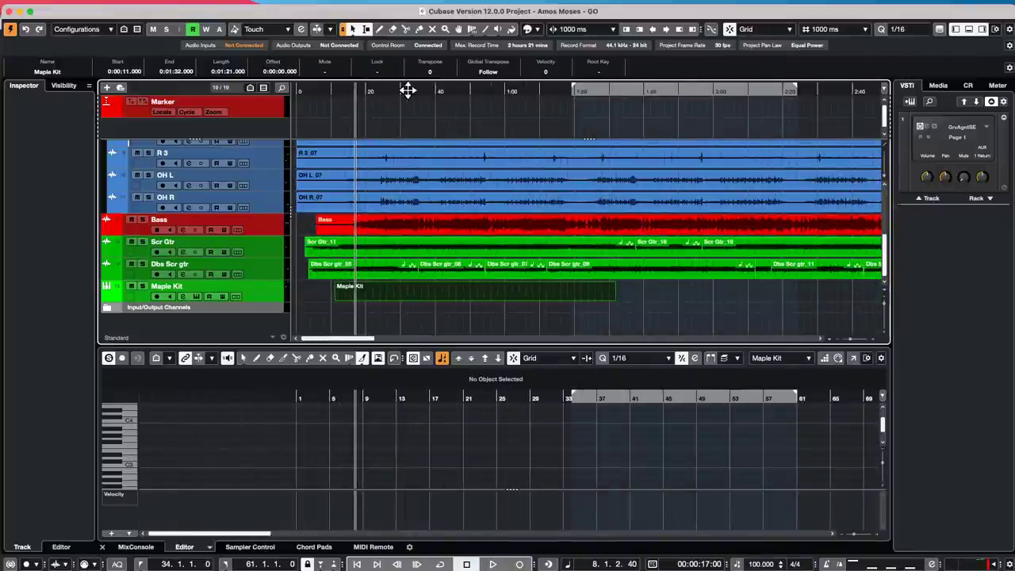
pyautogui.rightClick(408, 91)
pyautogui.click(424, 96)
pyautogui.press('KP_Subtract')
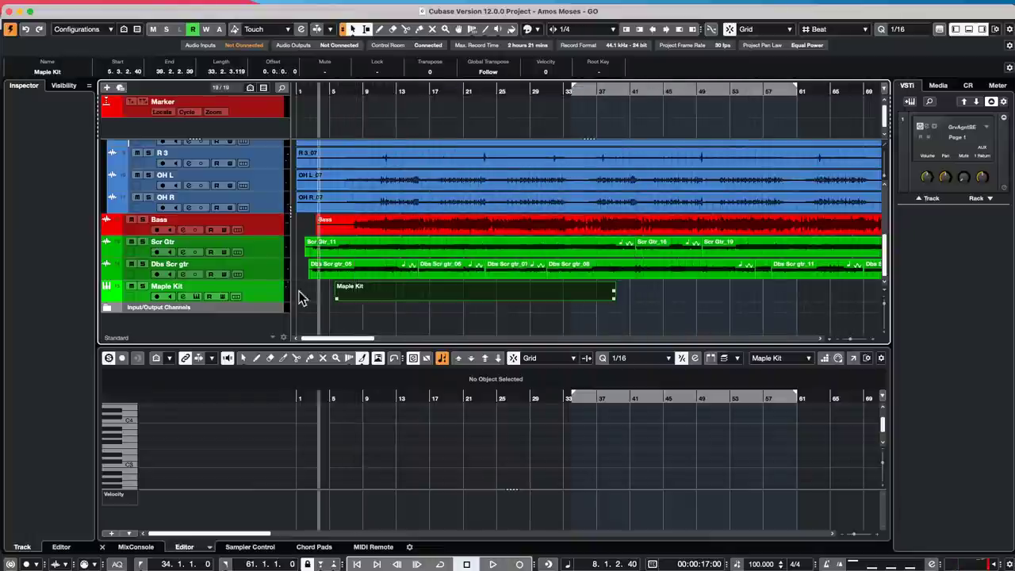
pyautogui.press('KP_Add')
pyautogui.press('KP_Add')
pyautogui.press('KP_Add')
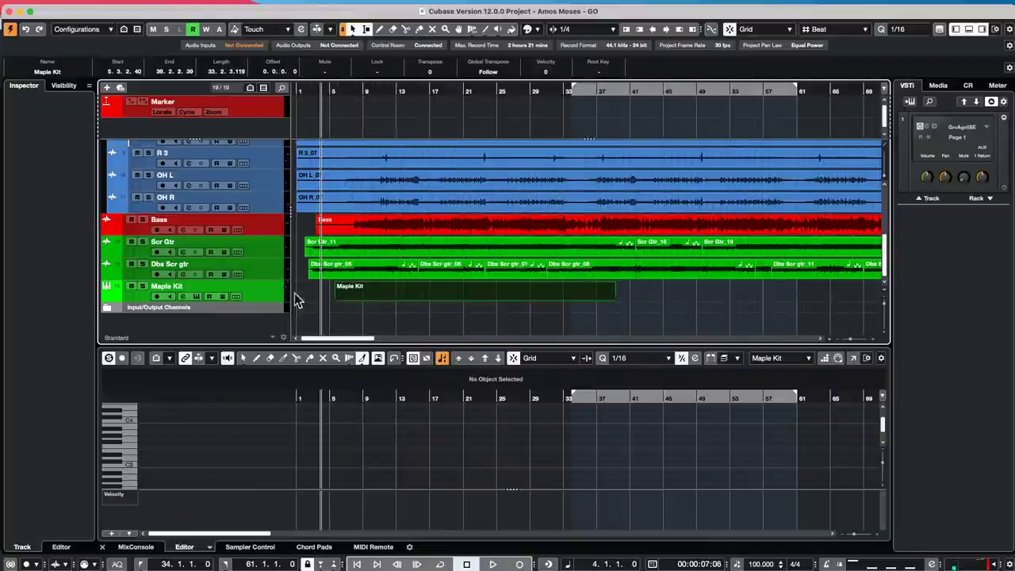
pyautogui.moveTo(398, 296); pyautogui.dragTo(305, 300)
pyautogui.press('KP_Subtract')
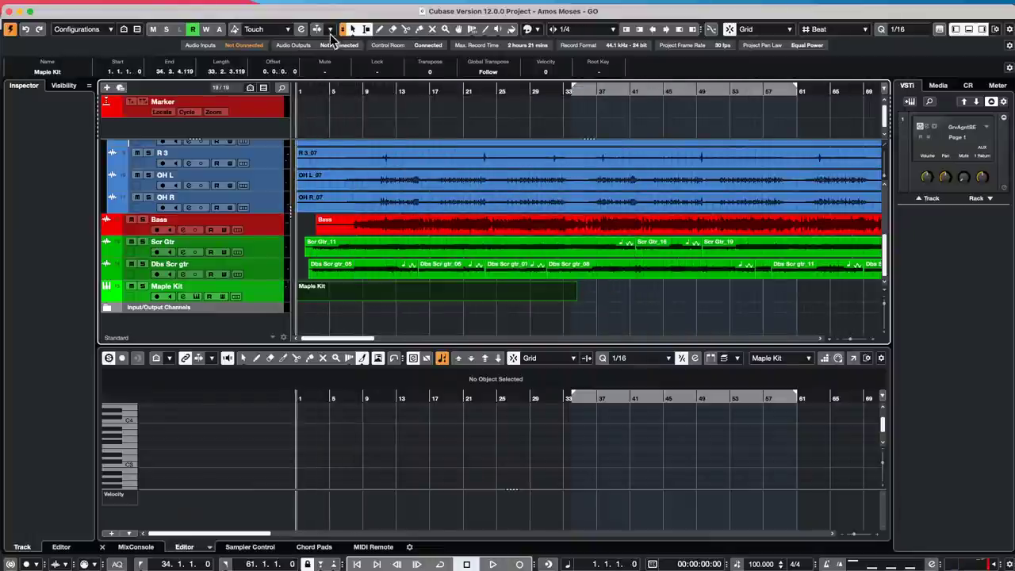
# - Draw a rising line of notes from bar 2 to 8 and select all of them
pyautogui.press('h')
pyautogui.press('h')
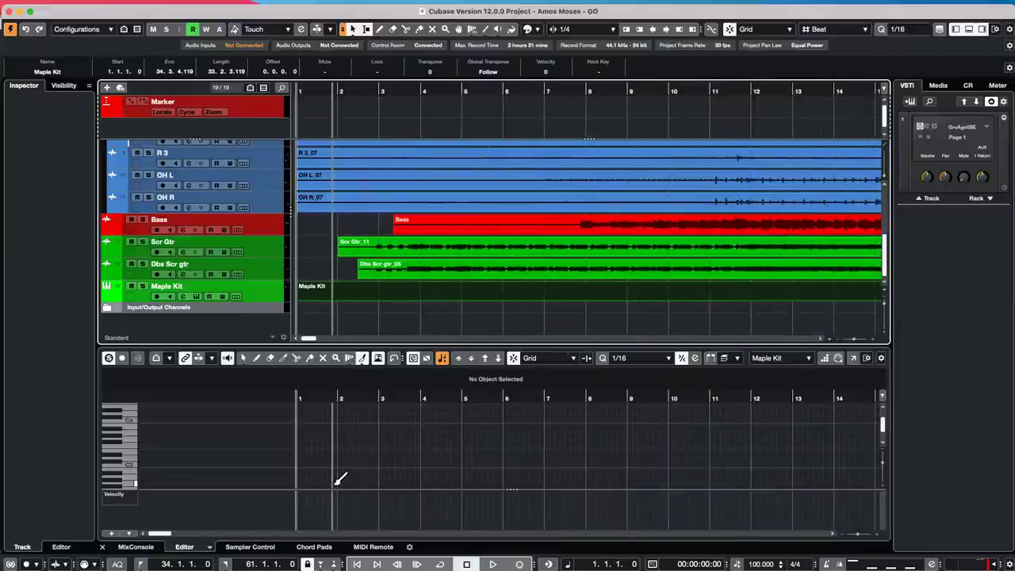
pyautogui.moveTo(339, 483)
pyautogui.mouseDown()
pyautogui.moveTo(430, 461)
pyautogui.moveTo(519, 420)
pyautogui.moveTo(589, 411)
pyautogui.mouseUp()
pyautogui.rightClick(348, 424)
pyautogui.click(354, 428)
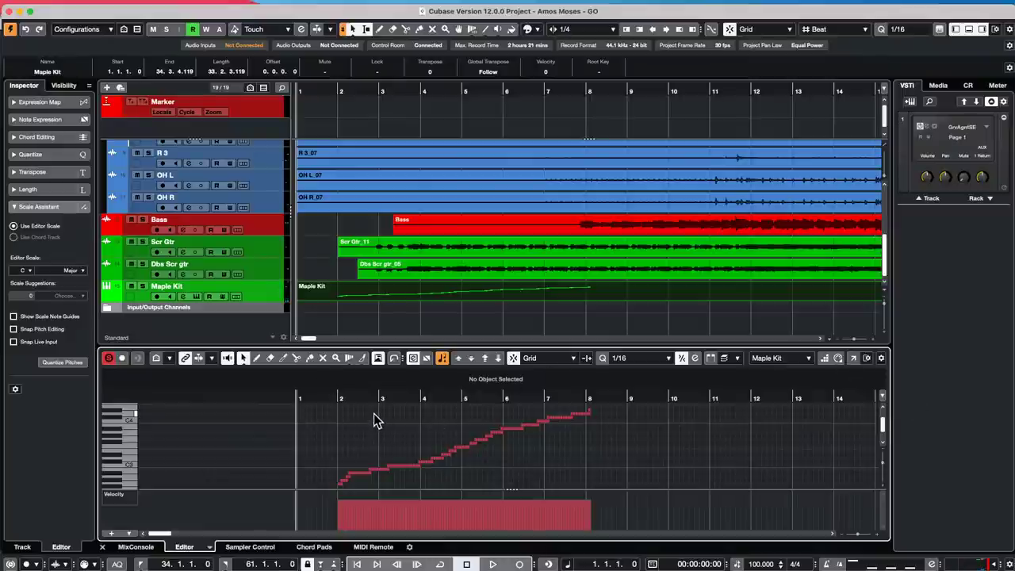
pyautogui.press('super+a')
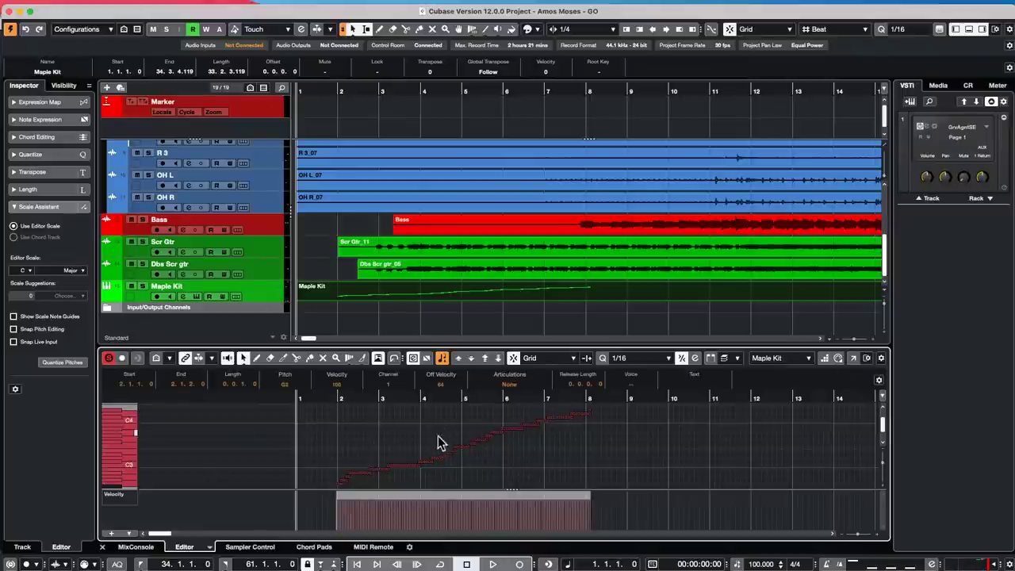
# - Apply MIDI > Functions > Reverse to the selected notes, then deselect them
pyautogui.click(181, 7)
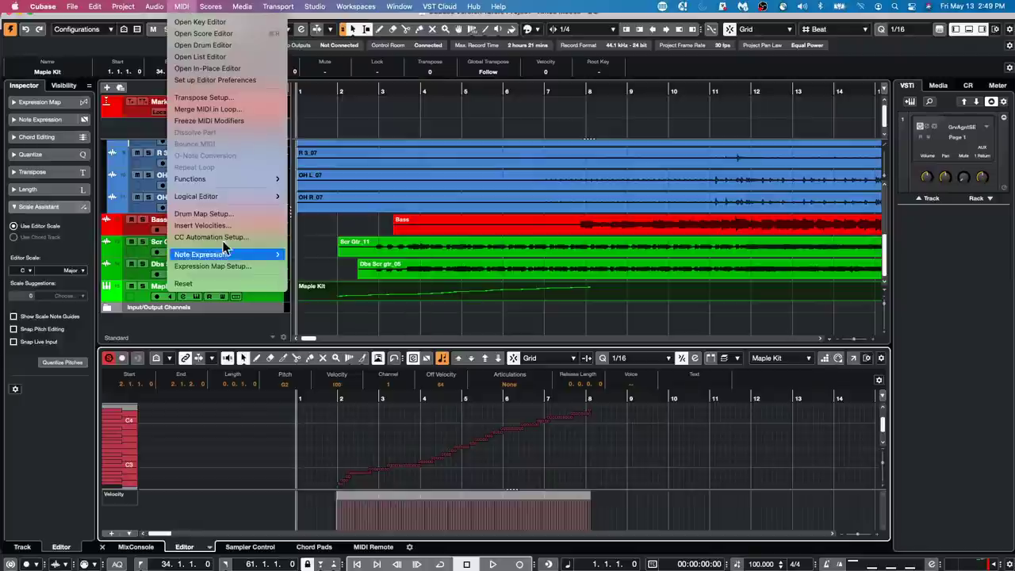
pyautogui.moveTo(223, 183)
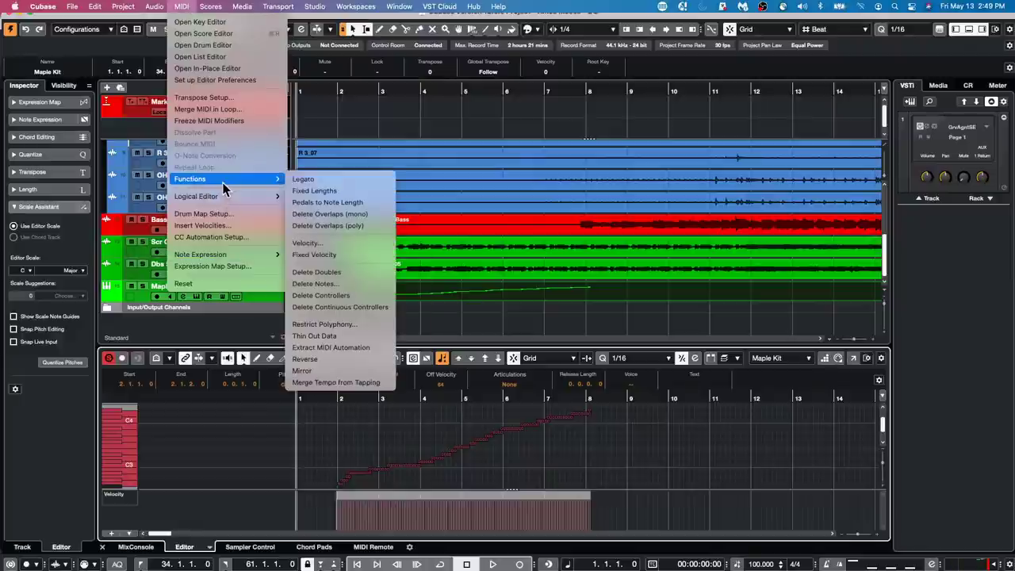
pyautogui.click(361, 360)
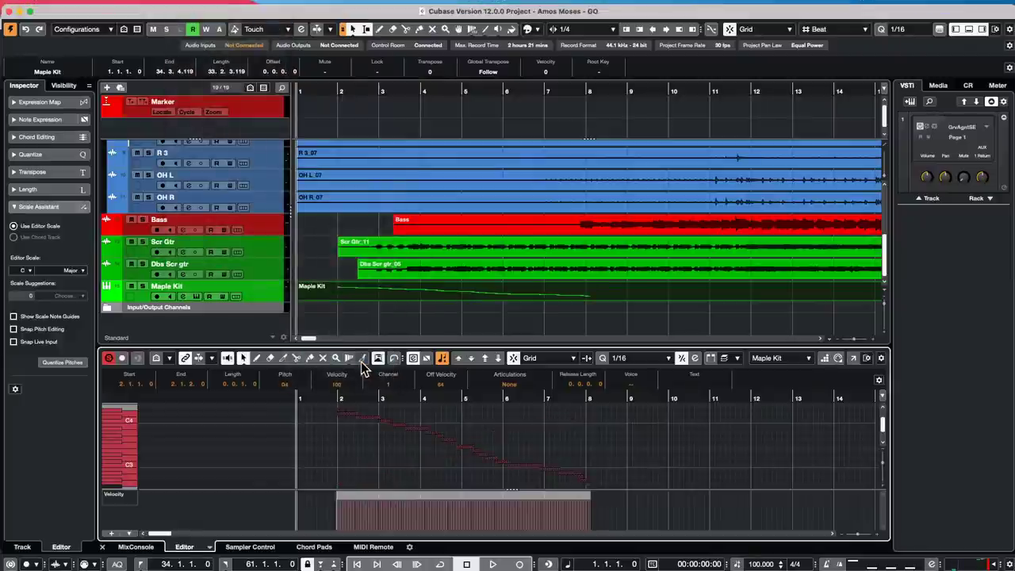
pyautogui.click(717, 449)
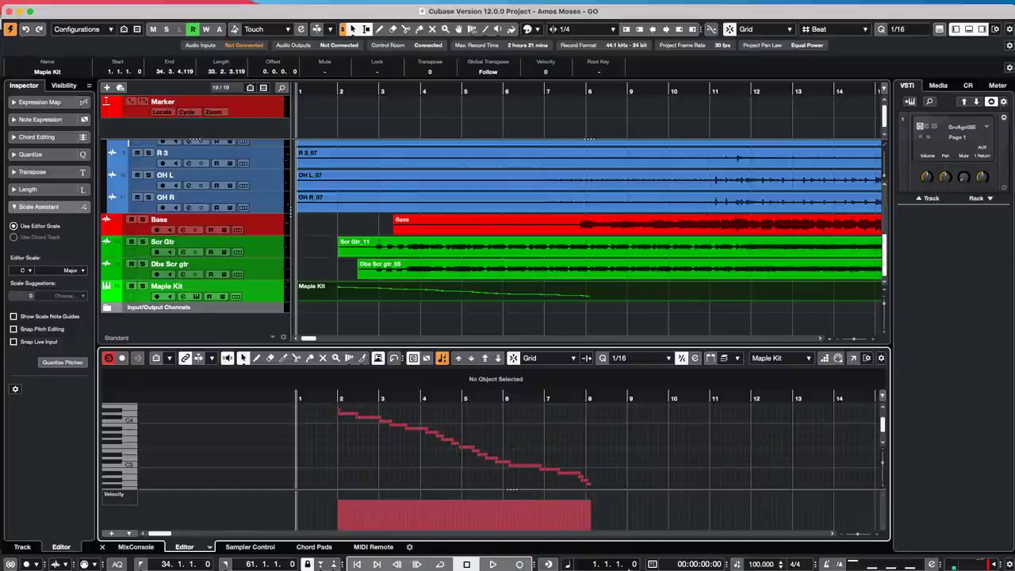
pyautogui.moveTo(430, 566)
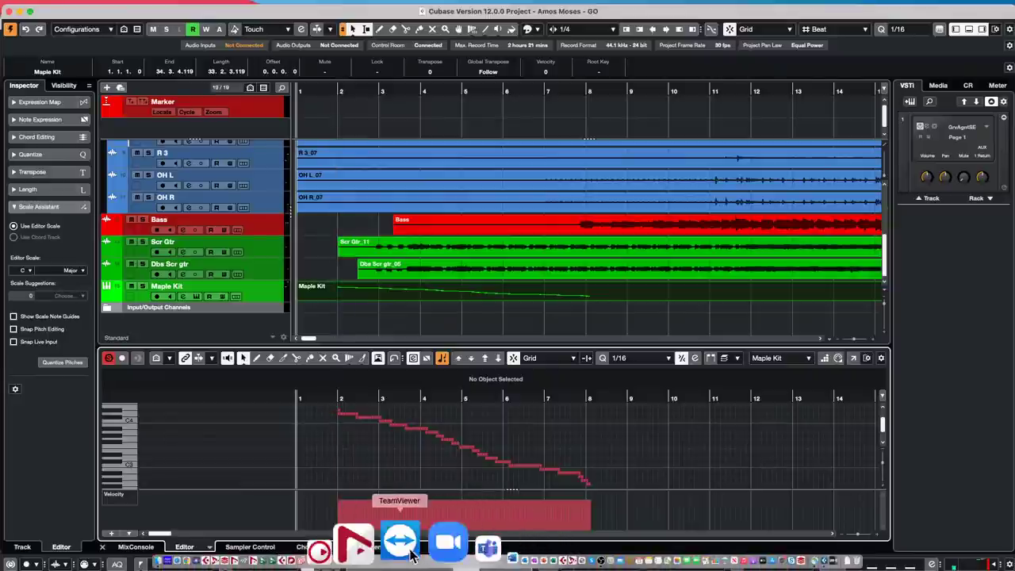
# - Launch Steinberg Download Assistant, cancel both password prompts and dismiss the update error
pyautogui.click(389, 555)
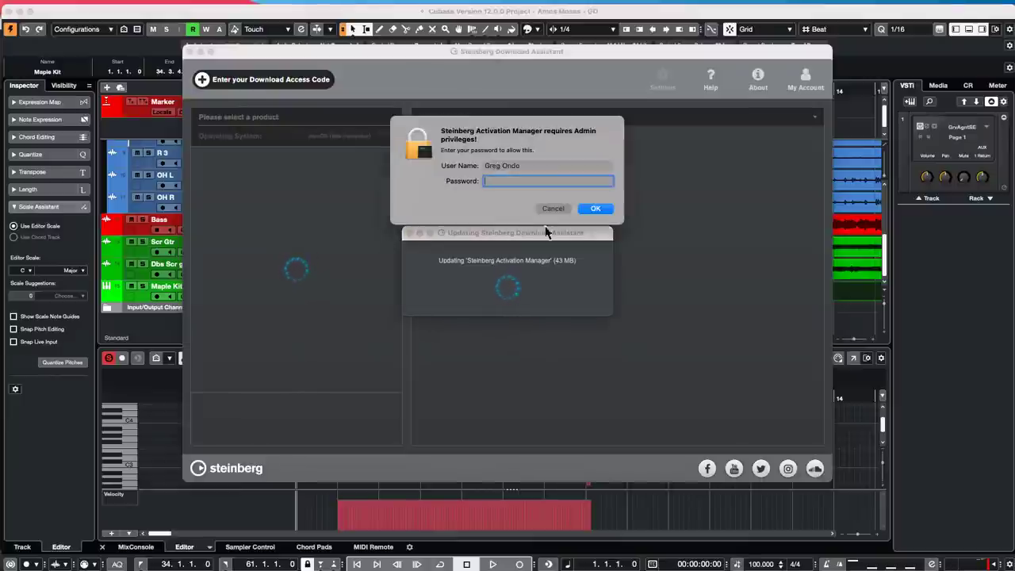
pyautogui.click(548, 208)
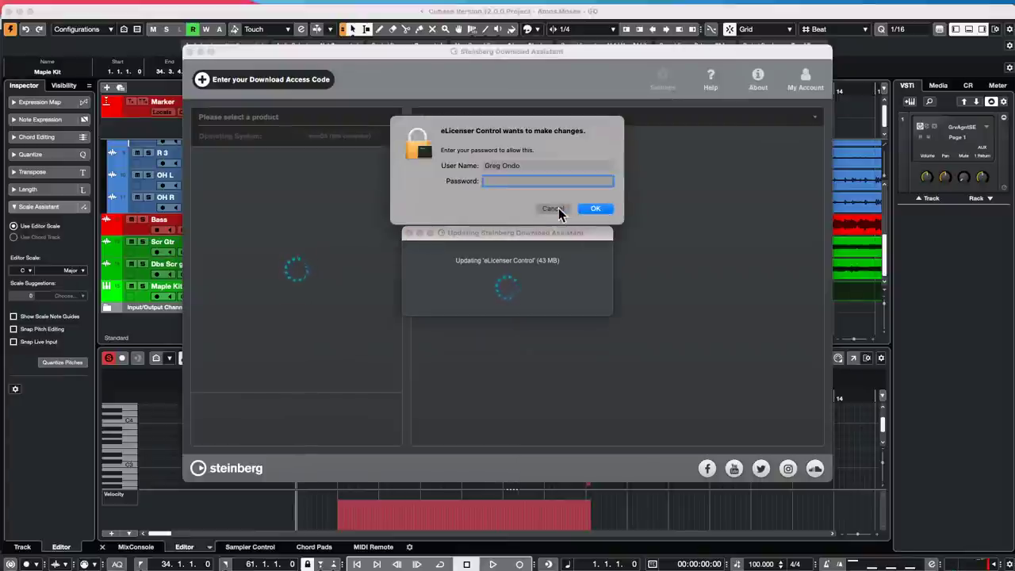
pyautogui.click(558, 208)
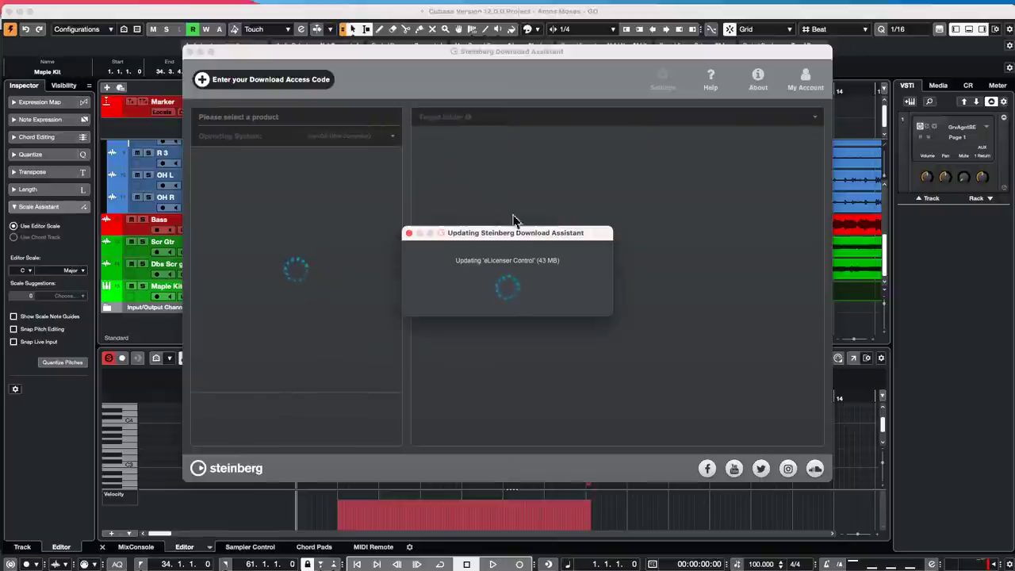
pyautogui.click(531, 310)
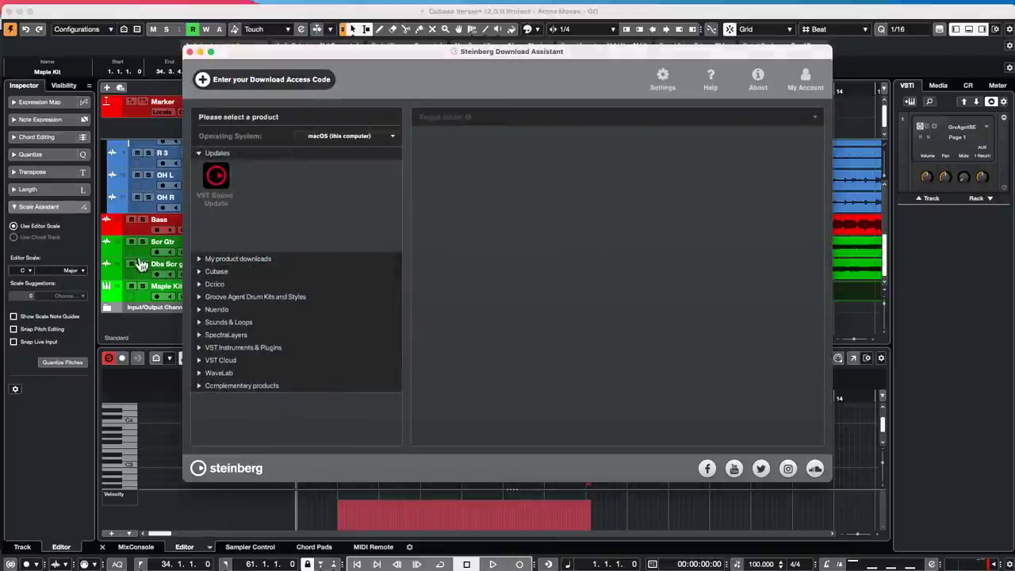
# - Expand the Cubase category, select Cubase Pro 12 and scroll through its download list
pyautogui.click(217, 272)
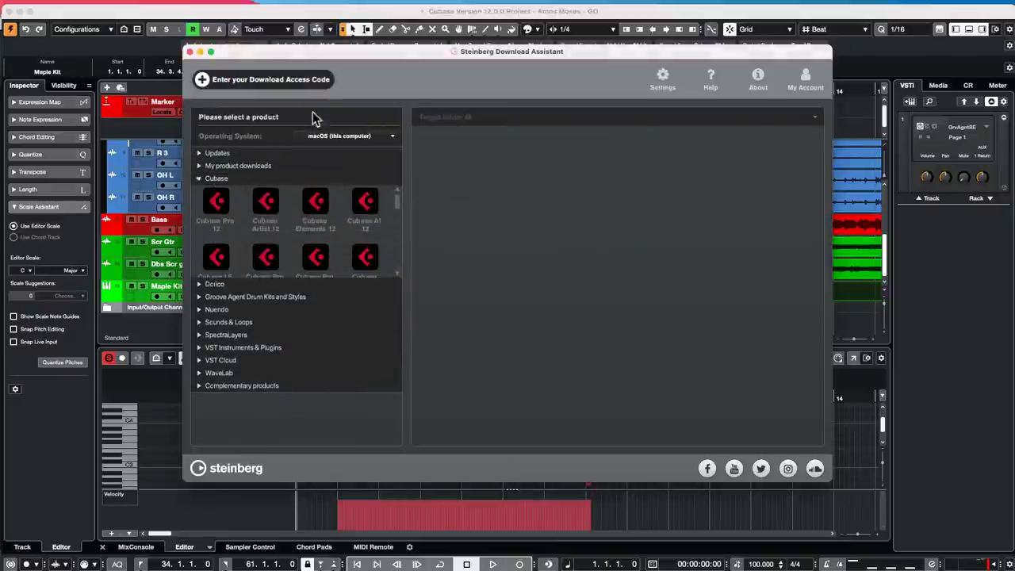
pyautogui.click(218, 203)
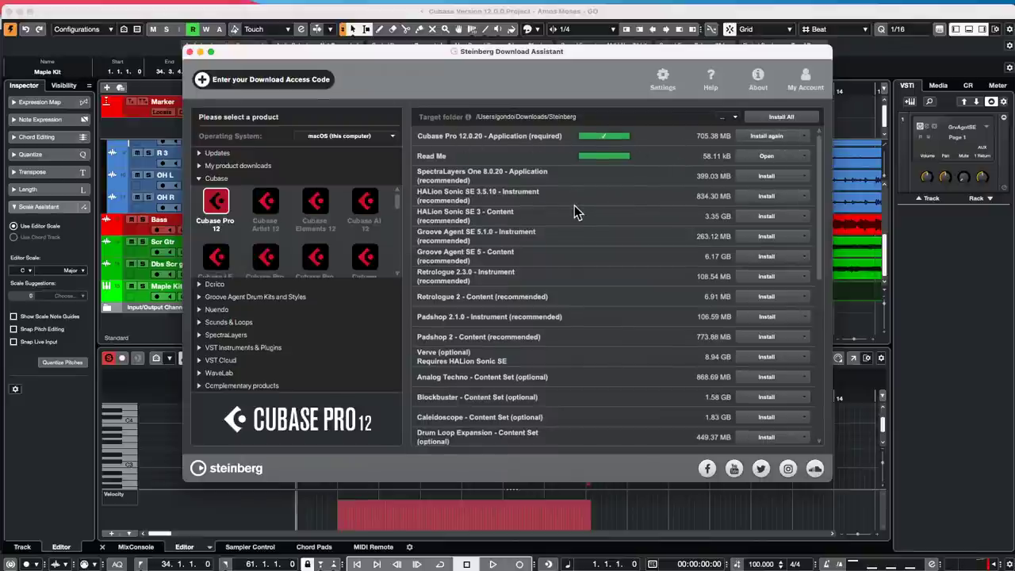
pyautogui.scroll(-1, 574, 212)
pyautogui.scroll(-1, 564, 222)
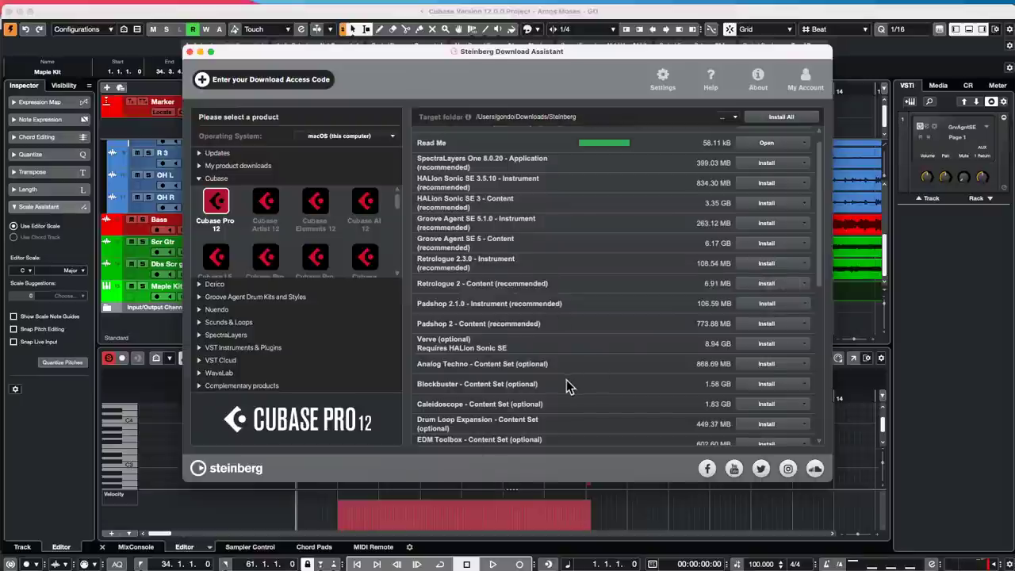
pyautogui.scroll(-2, 566, 386)
pyautogui.scroll(-6, 570, 385)
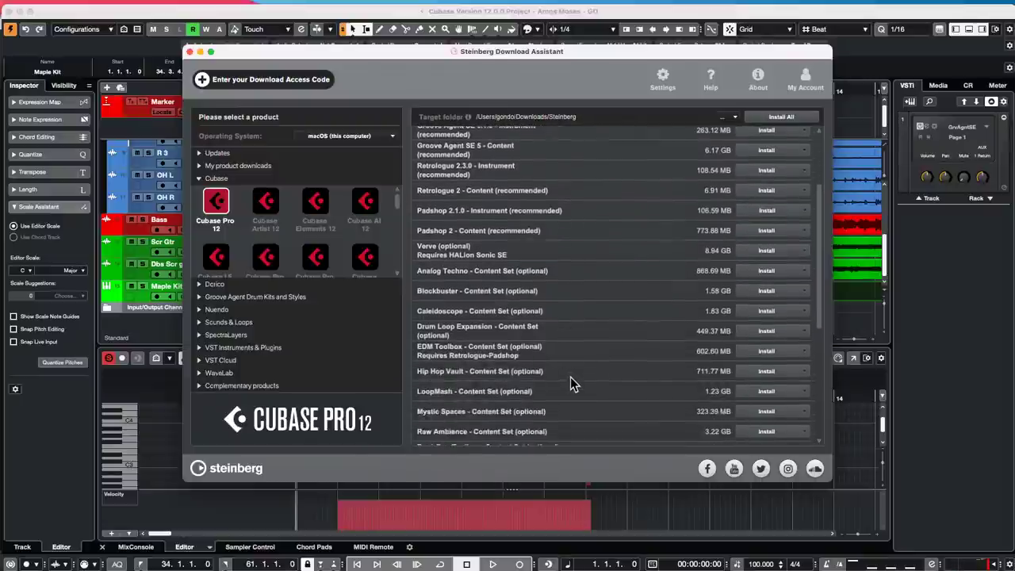
pyautogui.scroll(-6, 570, 378)
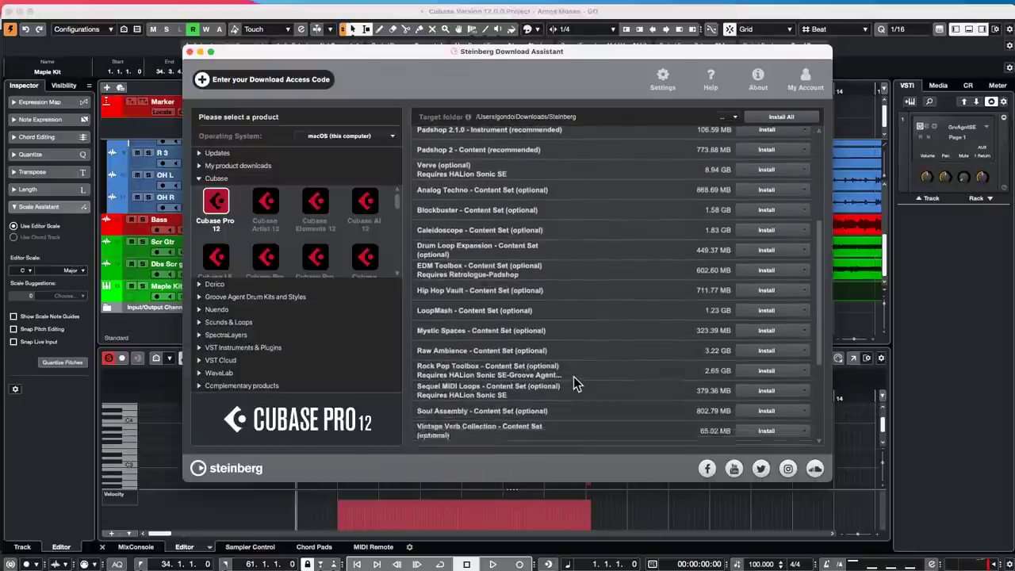
pyautogui.scroll(-4, 573, 378)
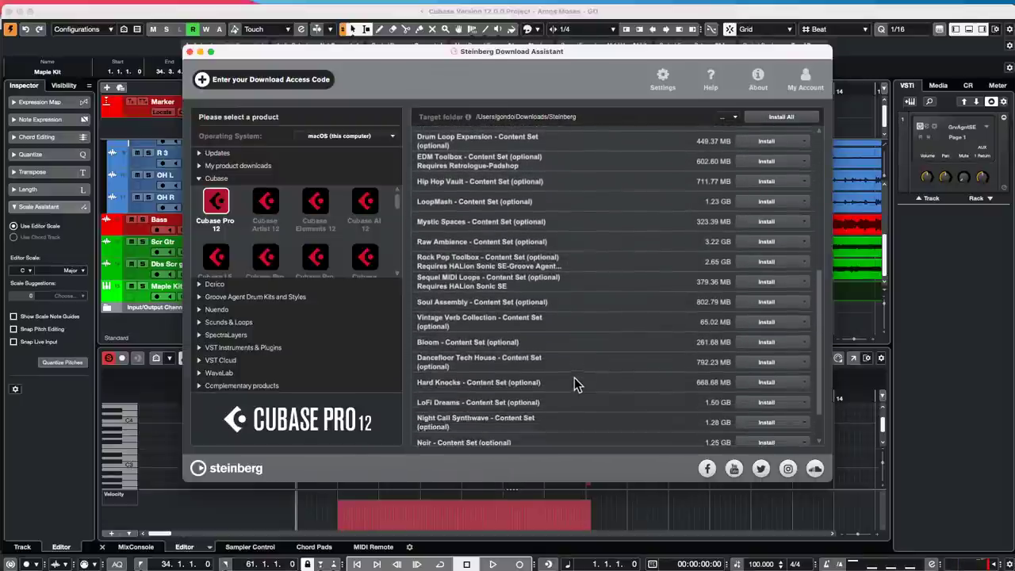
pyautogui.scroll(-3, 571, 393)
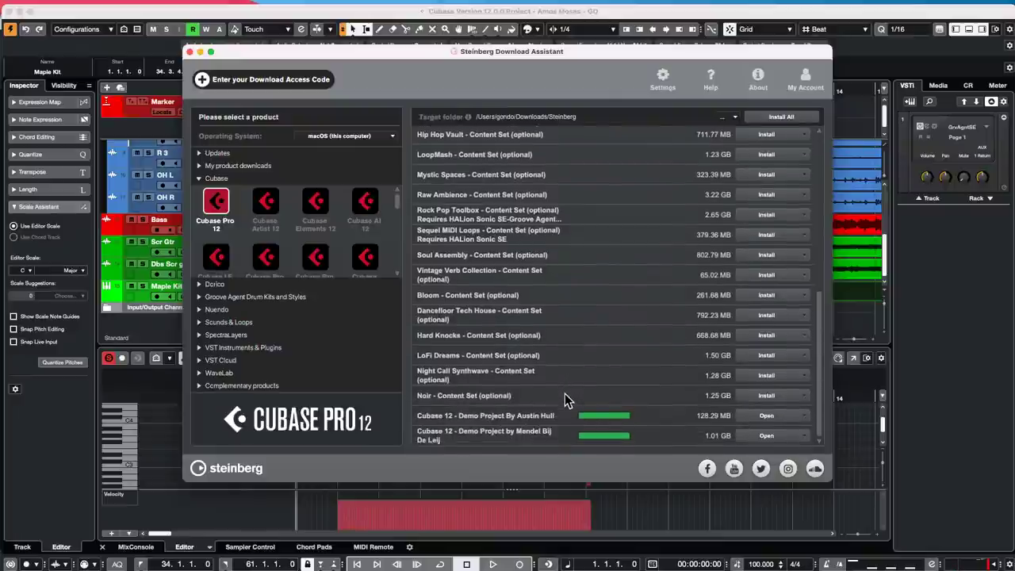
pyautogui.scroll(2, 571, 388)
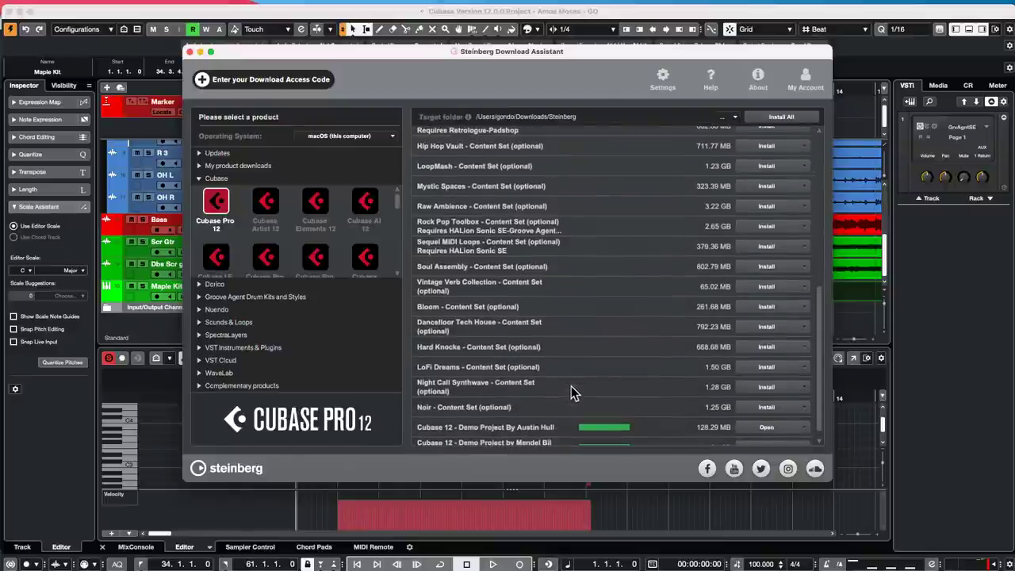
pyautogui.scroll(8, 577, 393)
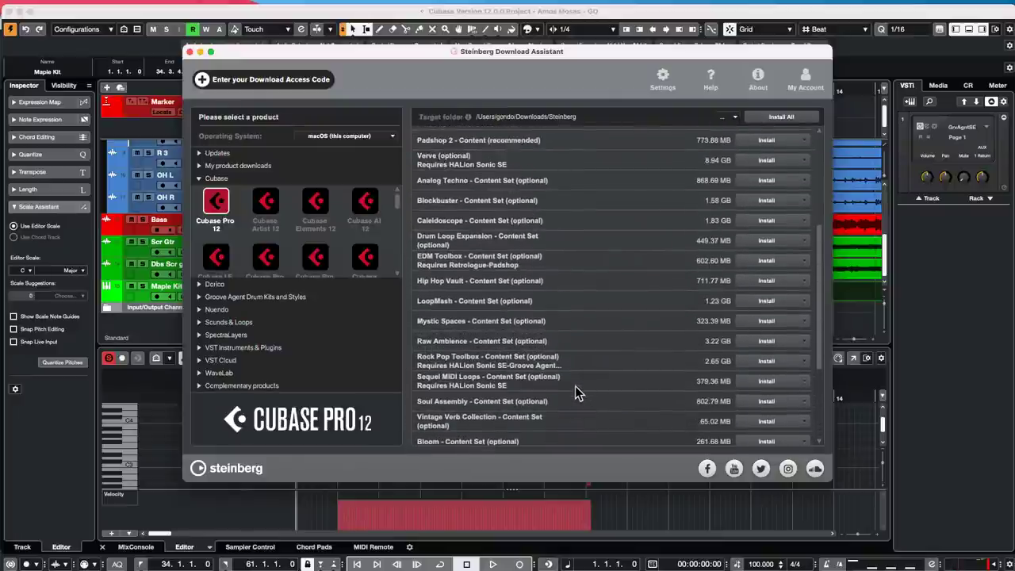
pyautogui.scroll(8, 571, 397)
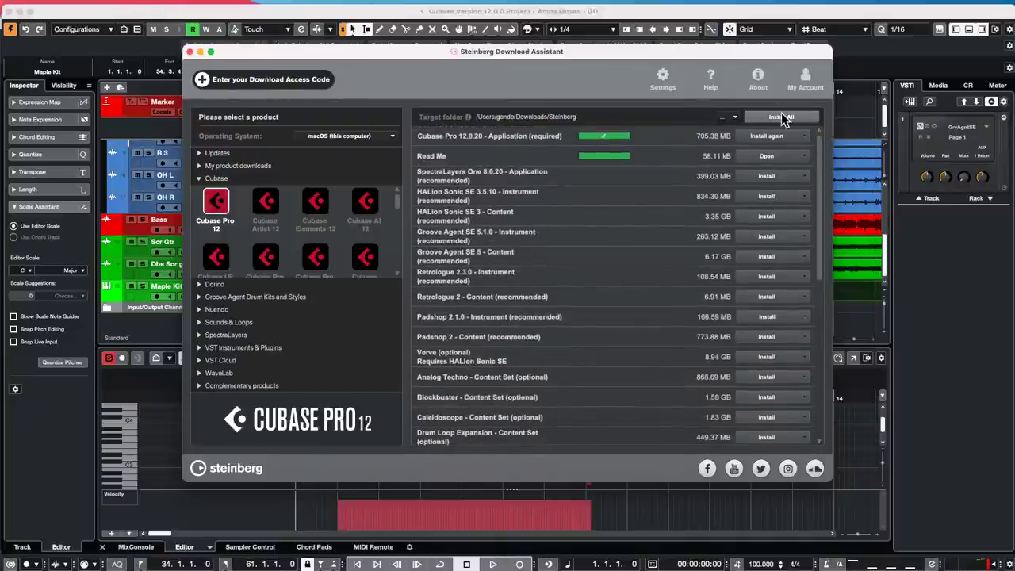
# - Close the Download Assistant, list the Loops & Samples libraries in the Media browser, and move the playhead to bar 12
pyautogui.click(190, 52)
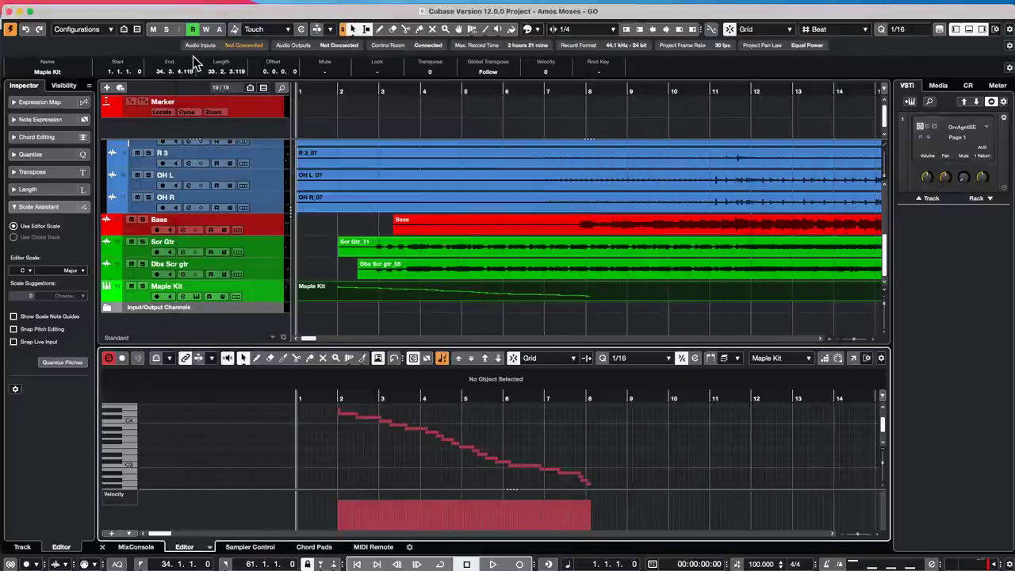
pyautogui.click(939, 89)
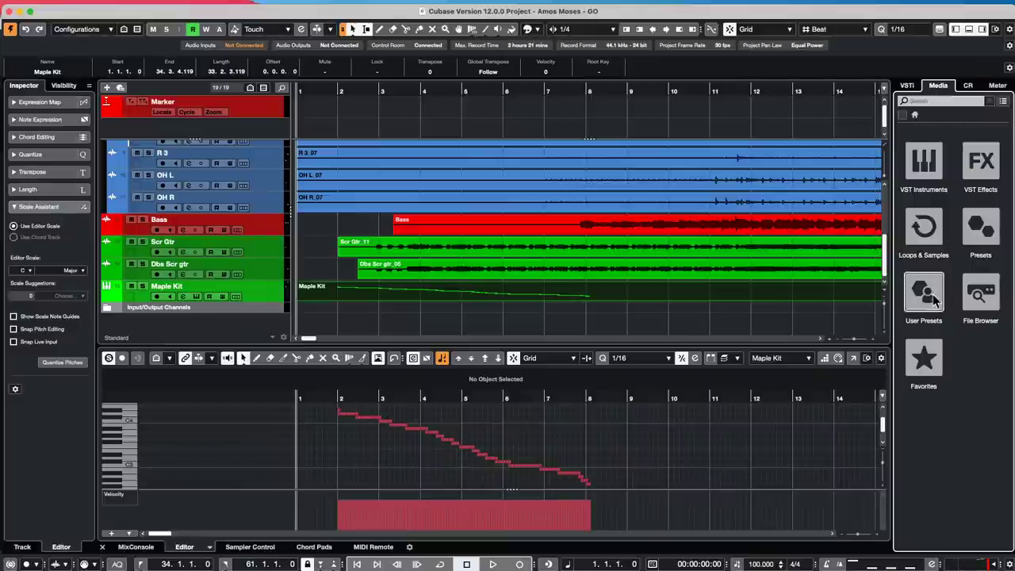
pyautogui.click(944, 222)
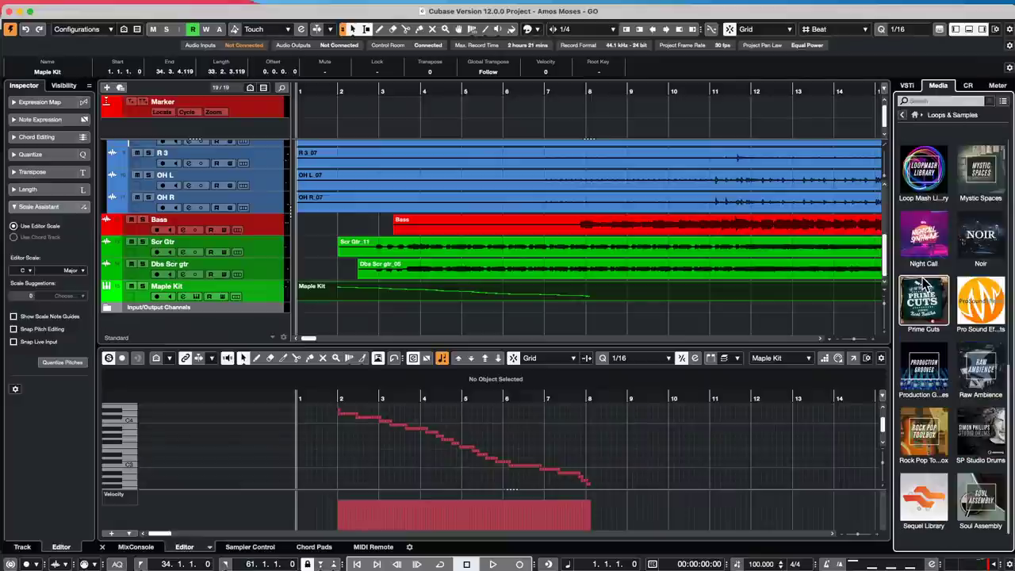
pyautogui.scroll(-5, 923, 282)
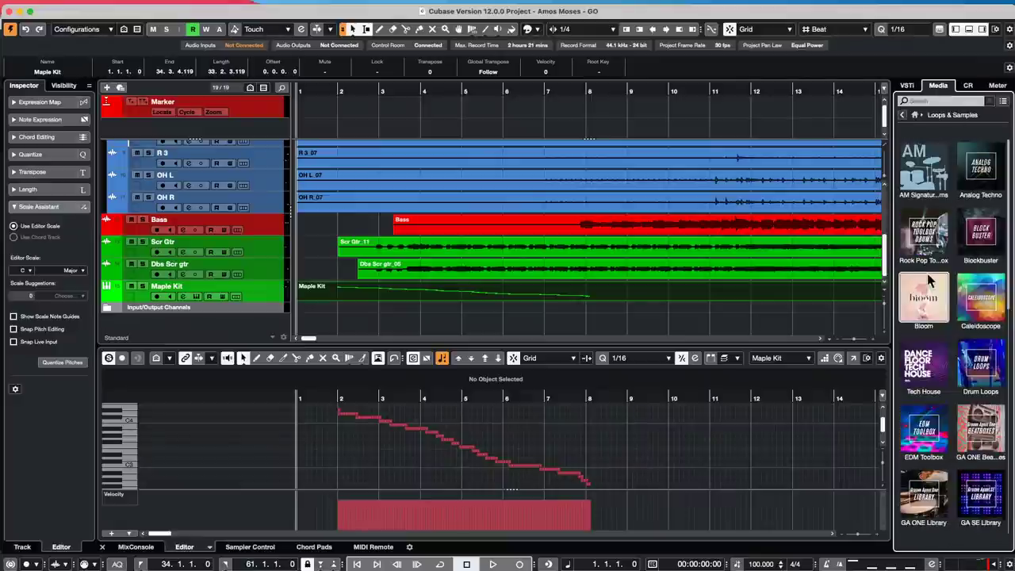
pyautogui.click(755, 119)
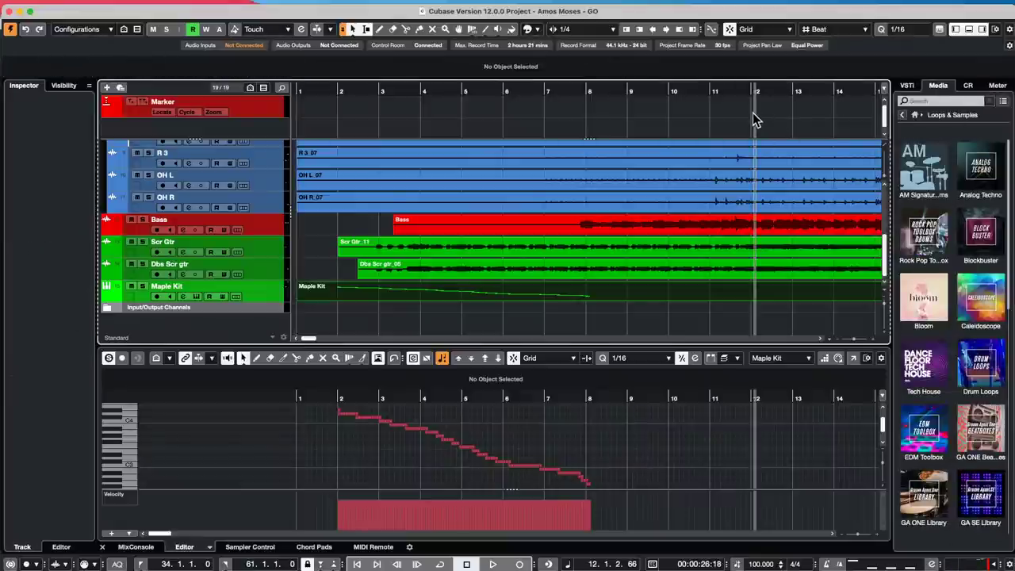
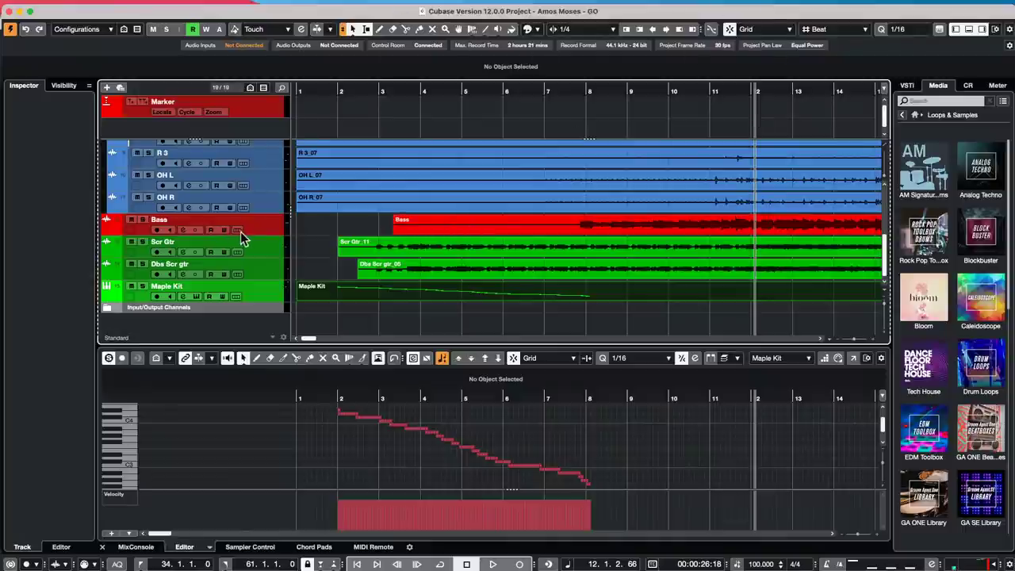
# - Drag the Bass track much taller and zoom the timeline out to show the whole song
pyautogui.moveTo(247, 232); pyautogui.dragTo(245, 308)
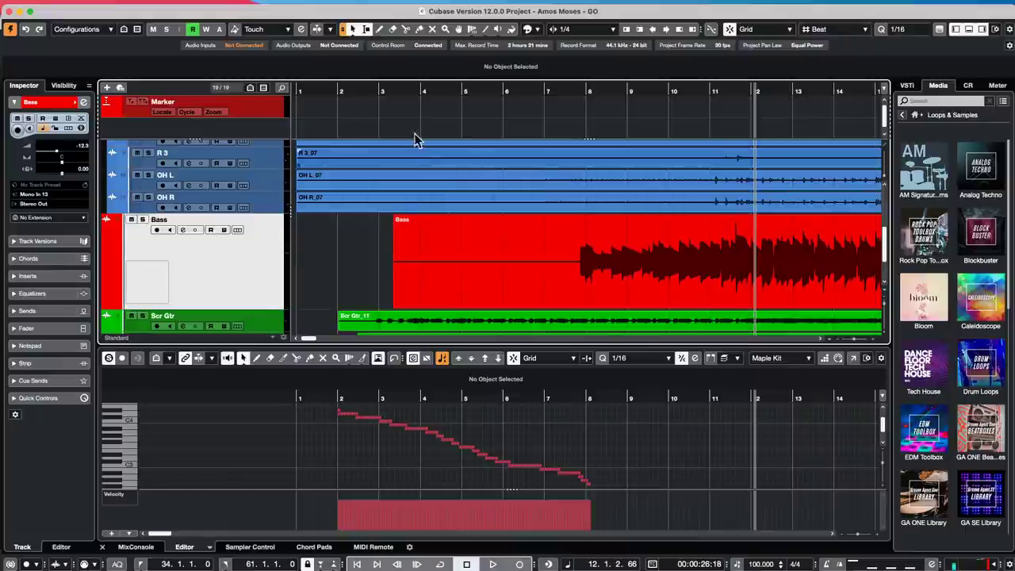
pyautogui.moveTo(399, 93); pyautogui.dragTo(396, 37)
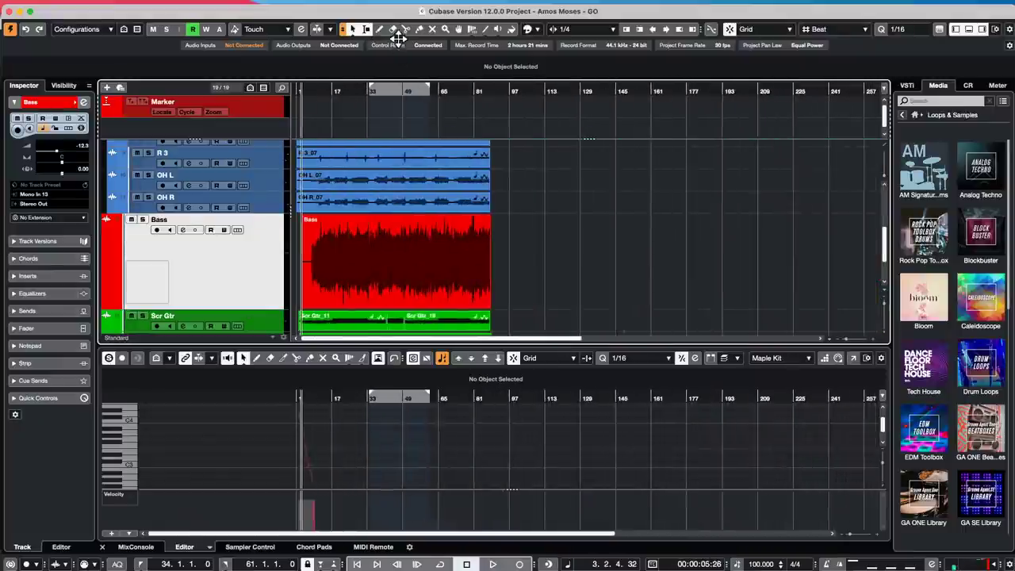
# - Browse the Audio and Project menu commands around the Bass clip without applying any
pyautogui.click(409, 261)
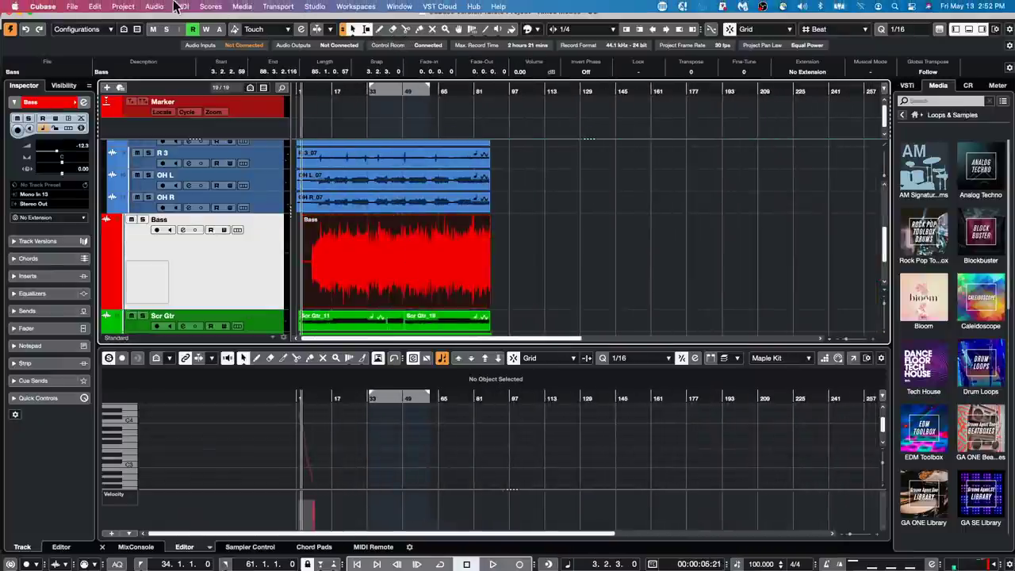
pyautogui.click(158, 7)
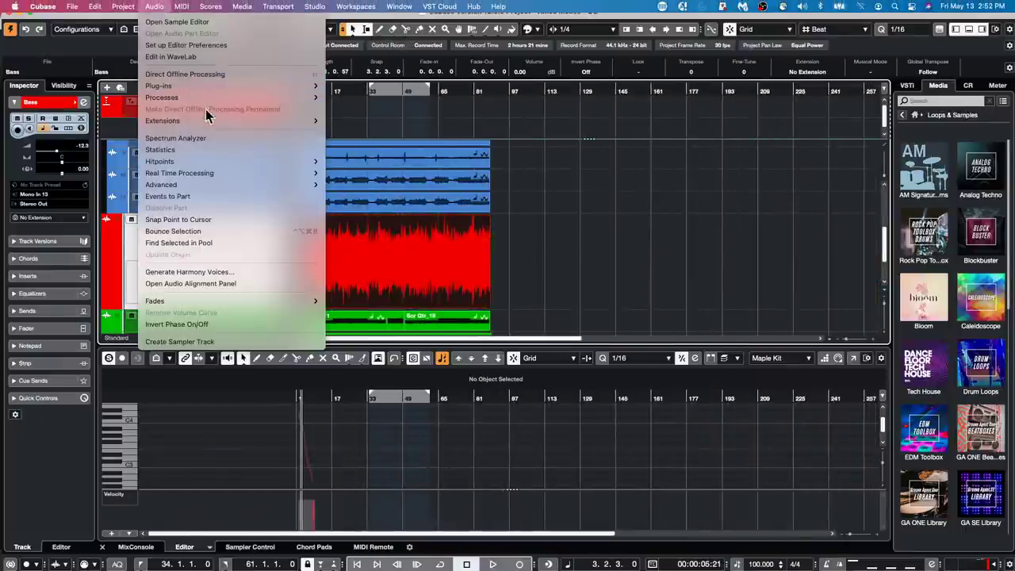
pyautogui.moveTo(208, 124)
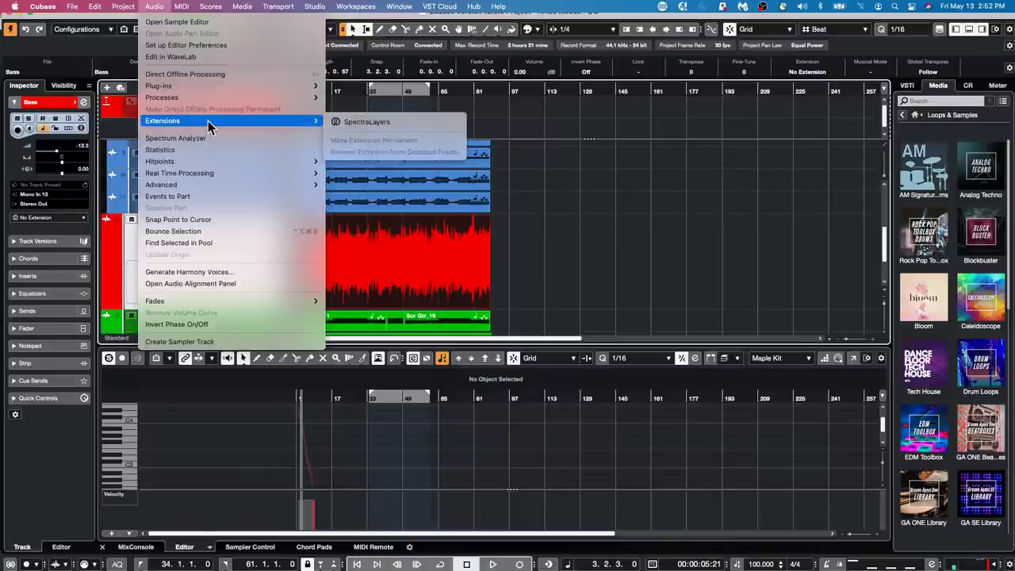
pyautogui.click(167, 196)
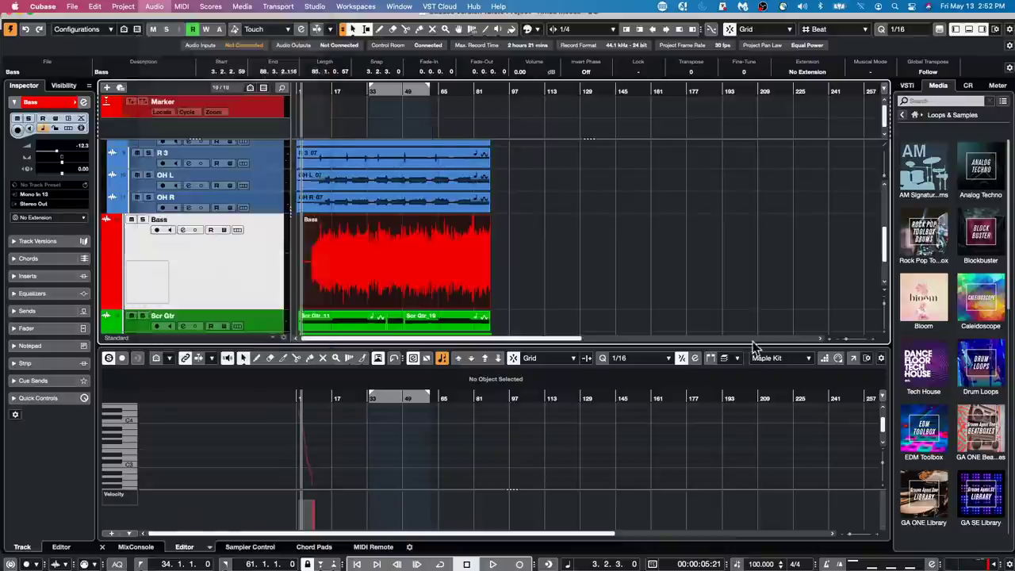
pyautogui.click(555, 243)
pyautogui.click(723, 277)
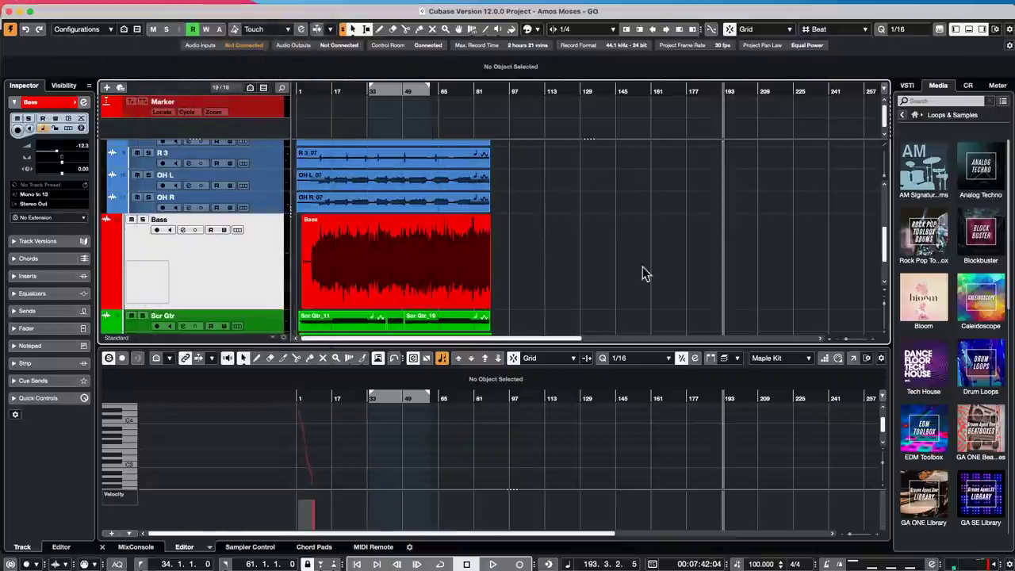
pyautogui.click(417, 274)
pyautogui.click(629, 252)
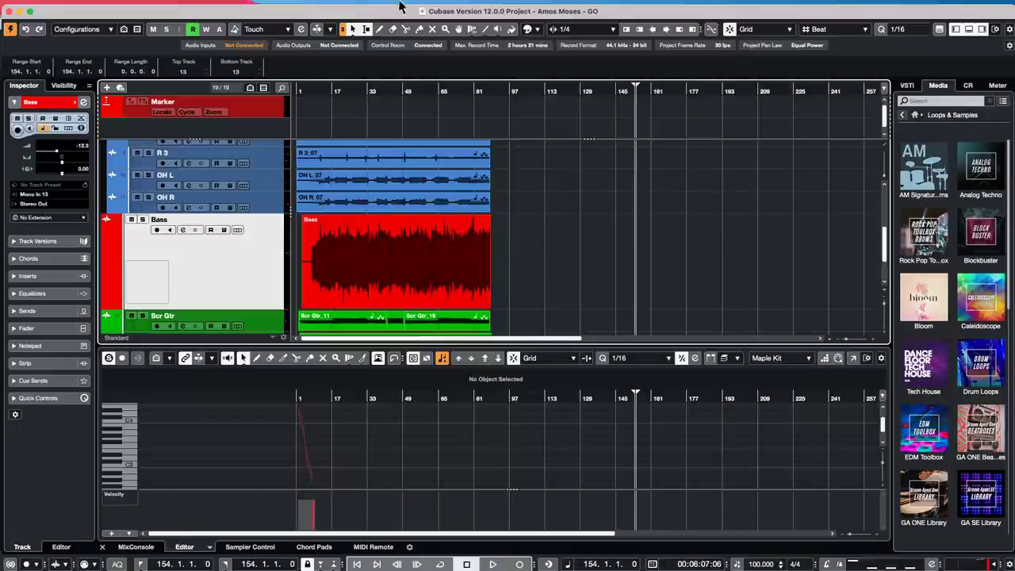
pyautogui.moveTo(155, 6)
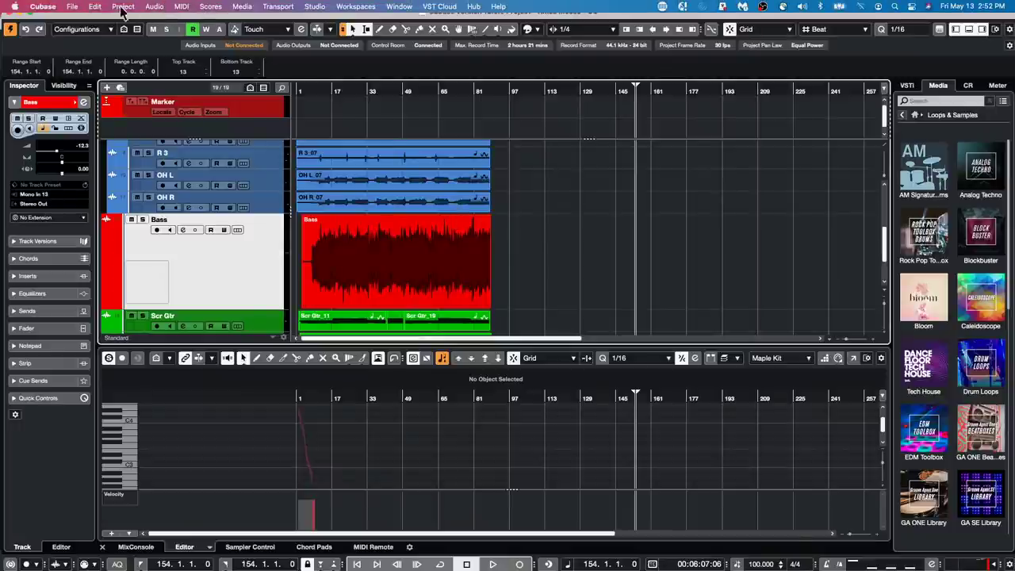
pyautogui.click(123, 7)
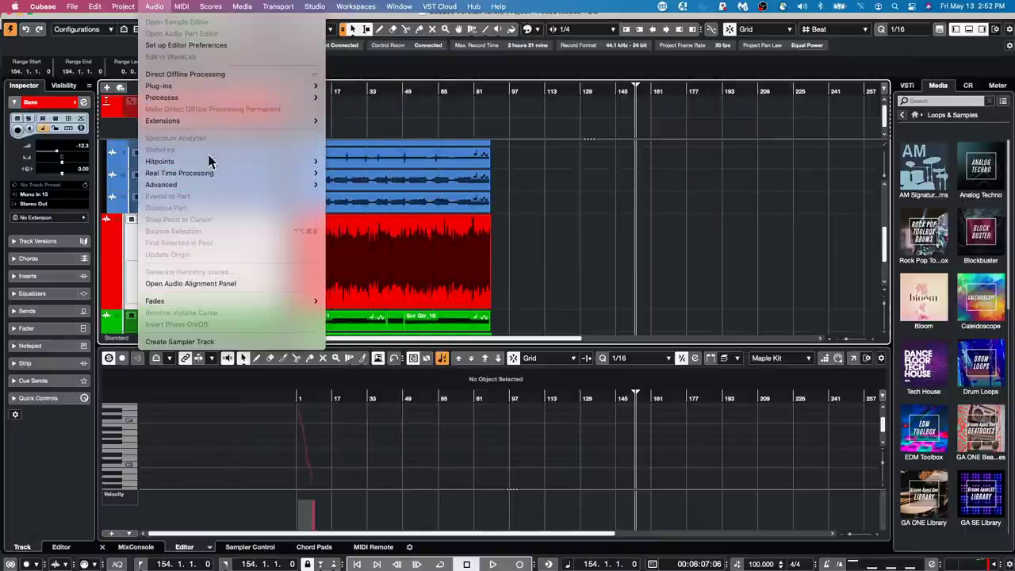
# - Select the Bass clip and apply Audio > Dissolve Part to make one audio event
pyautogui.click(459, 280)
pyautogui.click(460, 280)
pyautogui.click(164, 6)
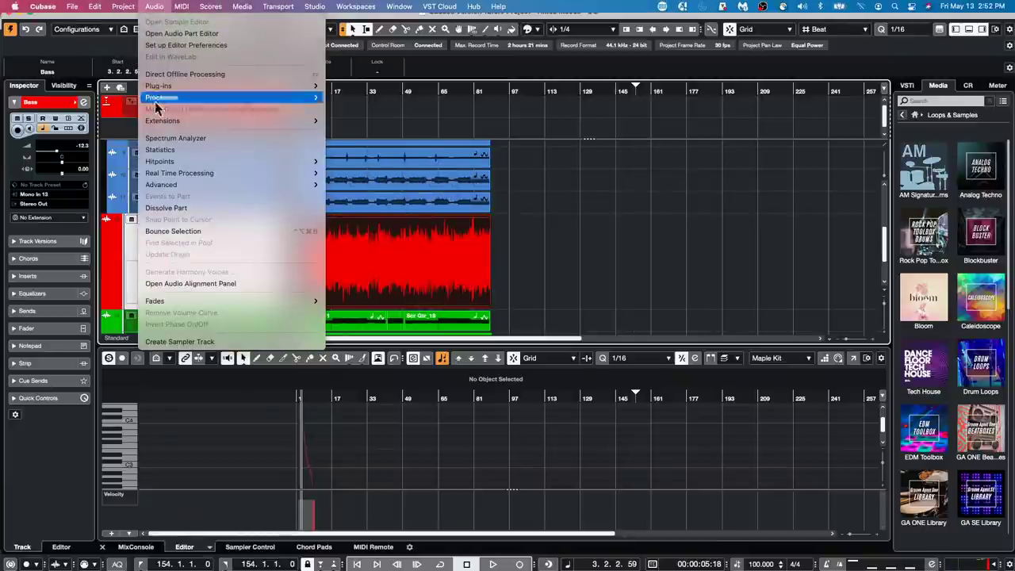
pyautogui.click(176, 208)
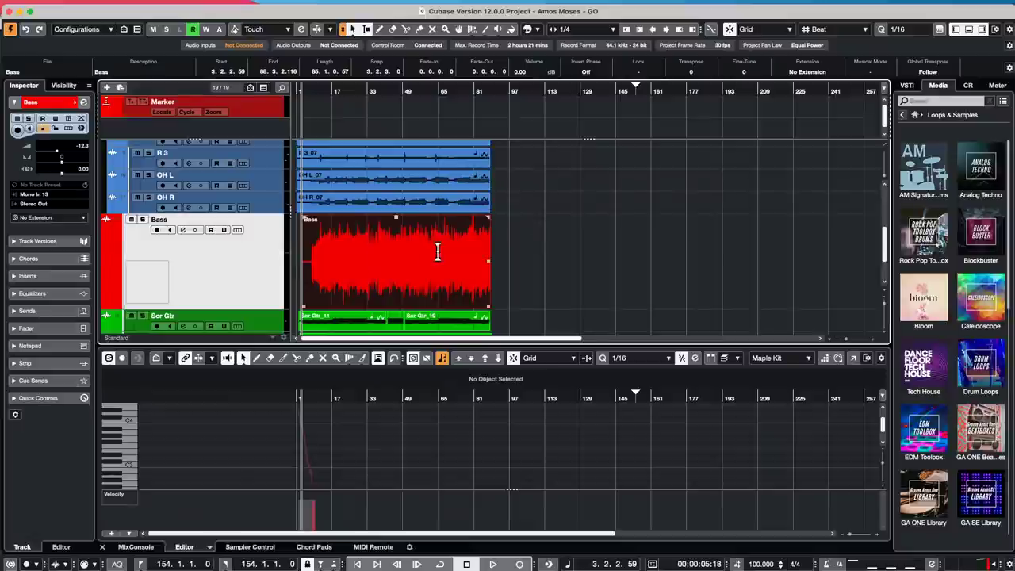
# - Add an instrument track using Groove Agent from the Drum folder, creating Groove Agent 01
pyautogui.rightClick(235, 265)
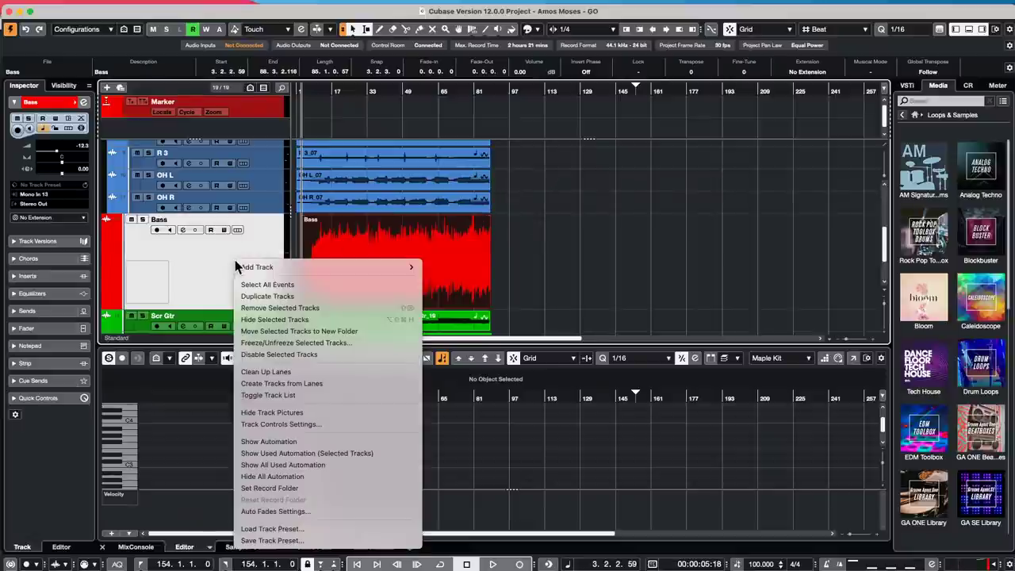
pyautogui.moveTo(246, 267)
pyautogui.moveTo(400, 268)
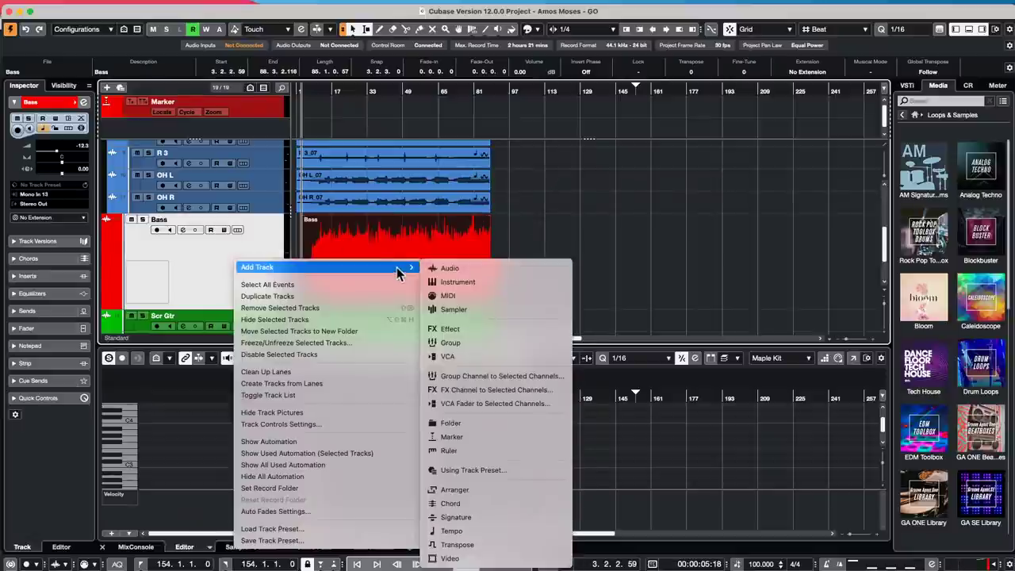
pyautogui.click(485, 283)
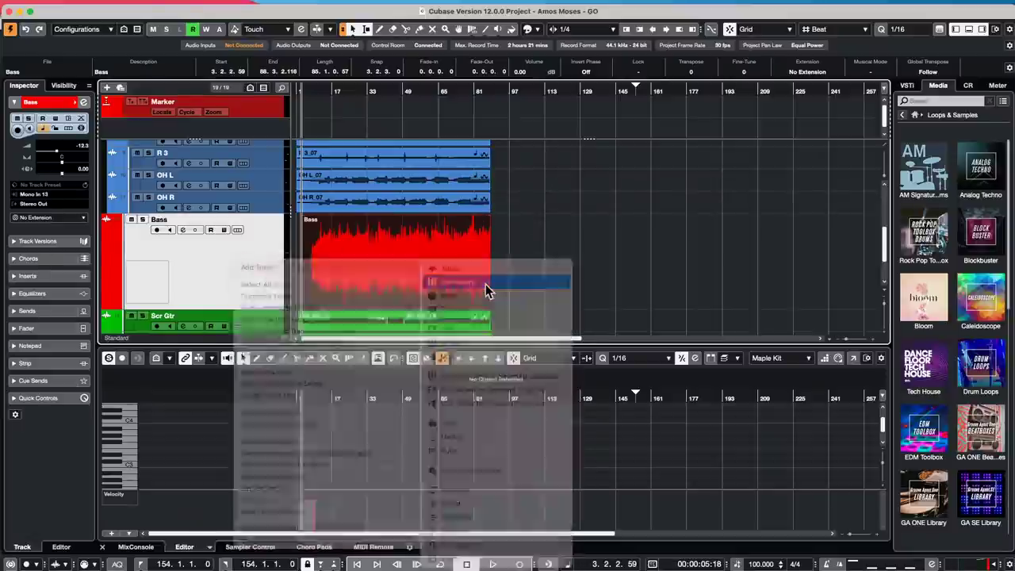
pyautogui.click(516, 193)
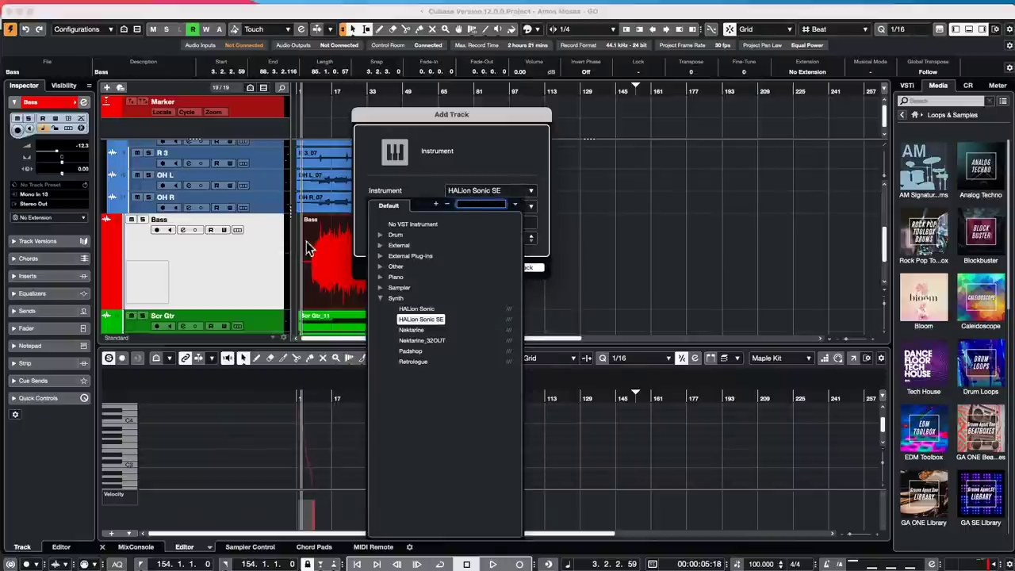
pyautogui.click(382, 235)
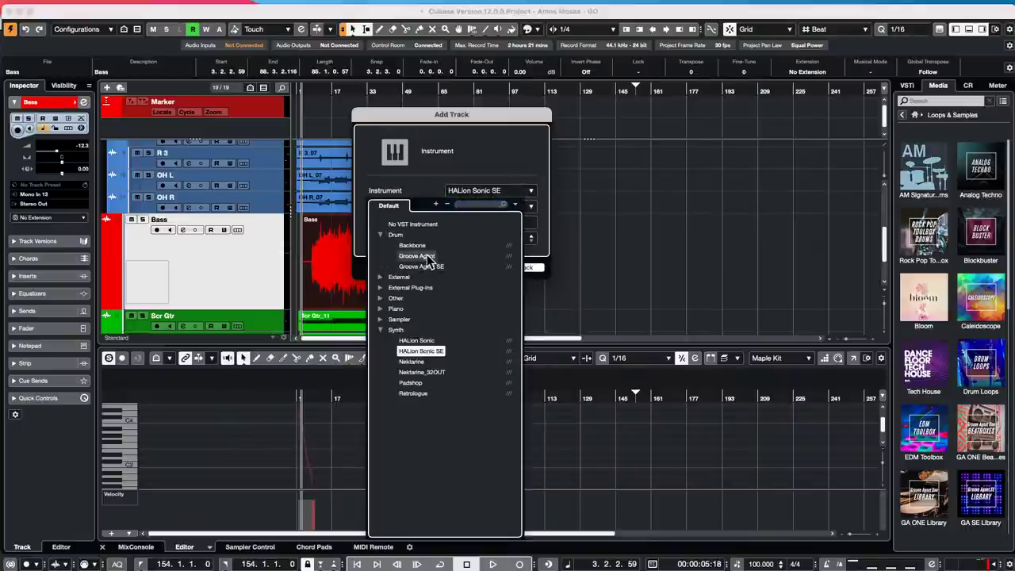
pyautogui.click(426, 256)
pyautogui.click(526, 267)
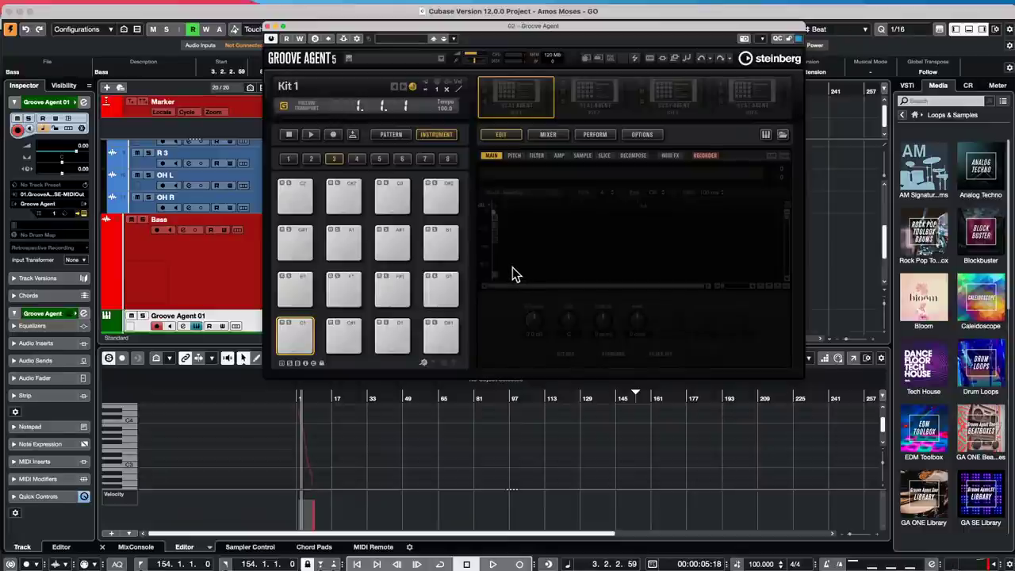
# - Load the Studio Drums kit 'Count That' with its patterns into Groove Agent's first kit slot
pyautogui.rightClick(523, 101)
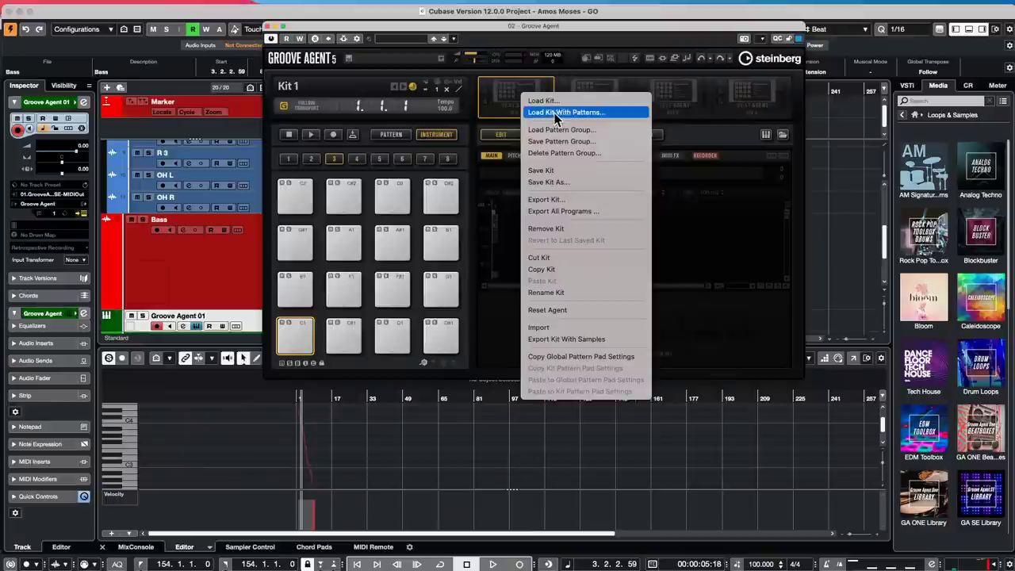
pyautogui.click(558, 113)
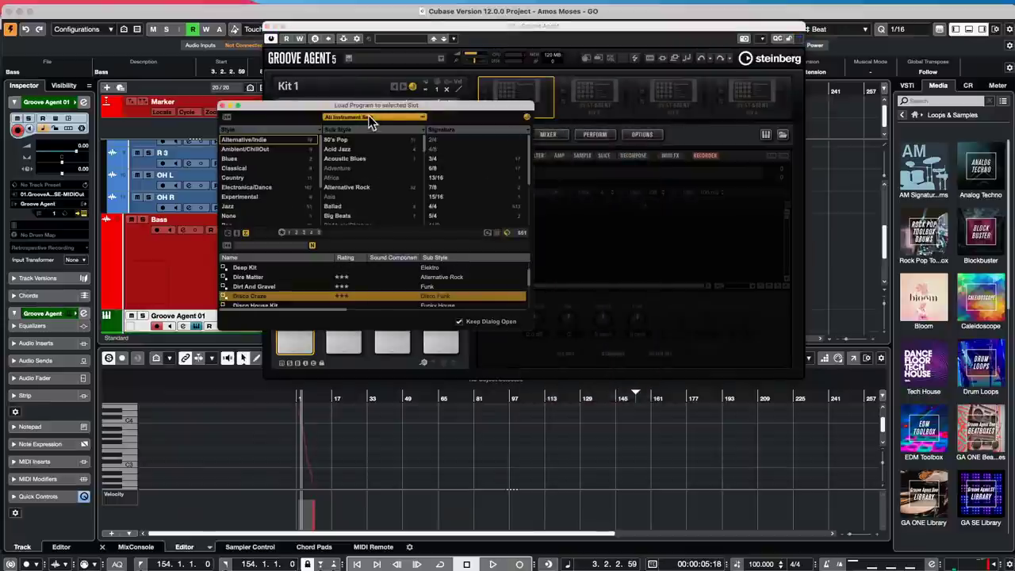
pyautogui.click(374, 116)
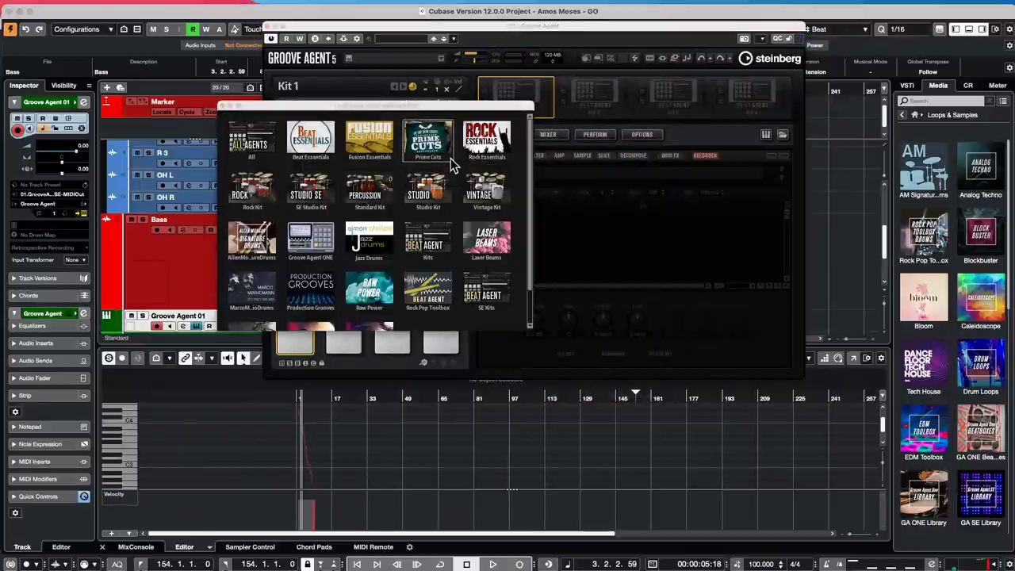
pyautogui.scroll(-2, 432, 173)
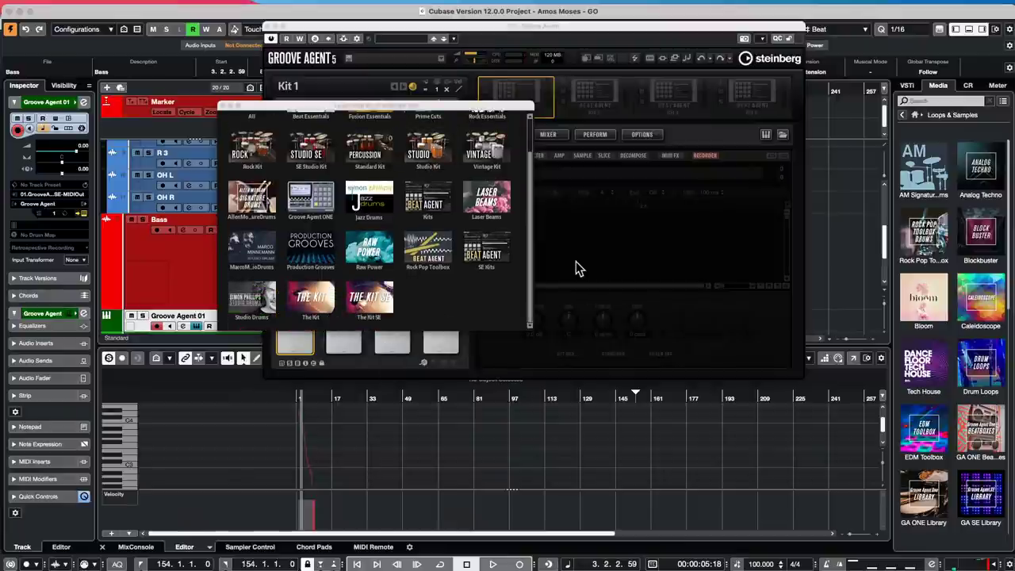
pyautogui.scroll(1, 502, 285)
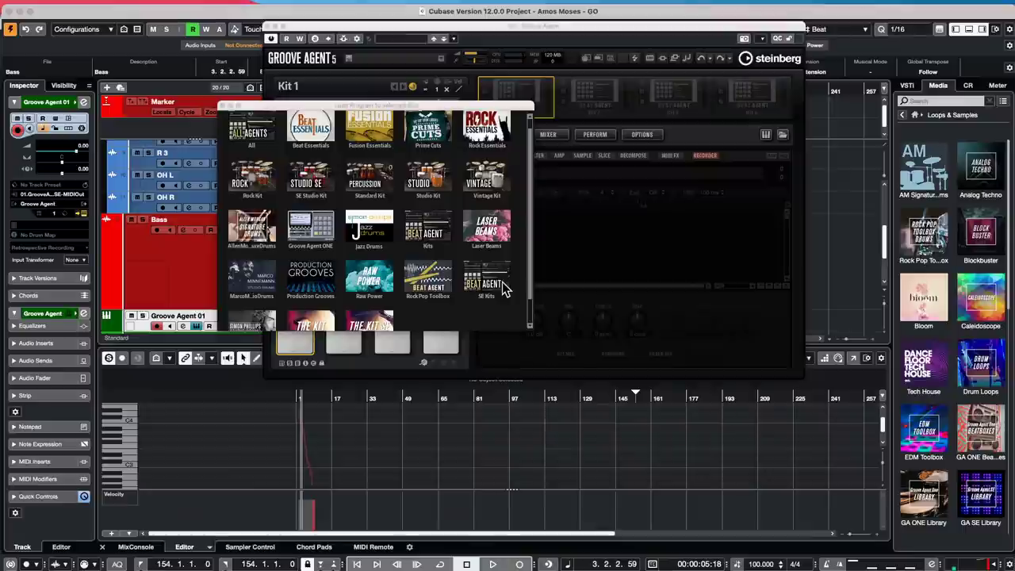
pyautogui.scroll(-1, 502, 287)
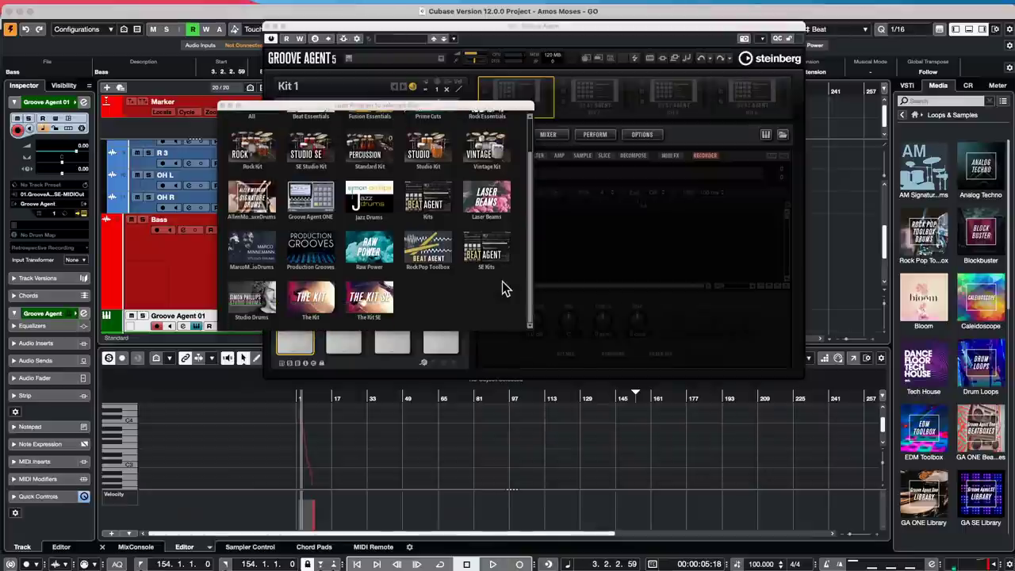
pyautogui.click(269, 248)
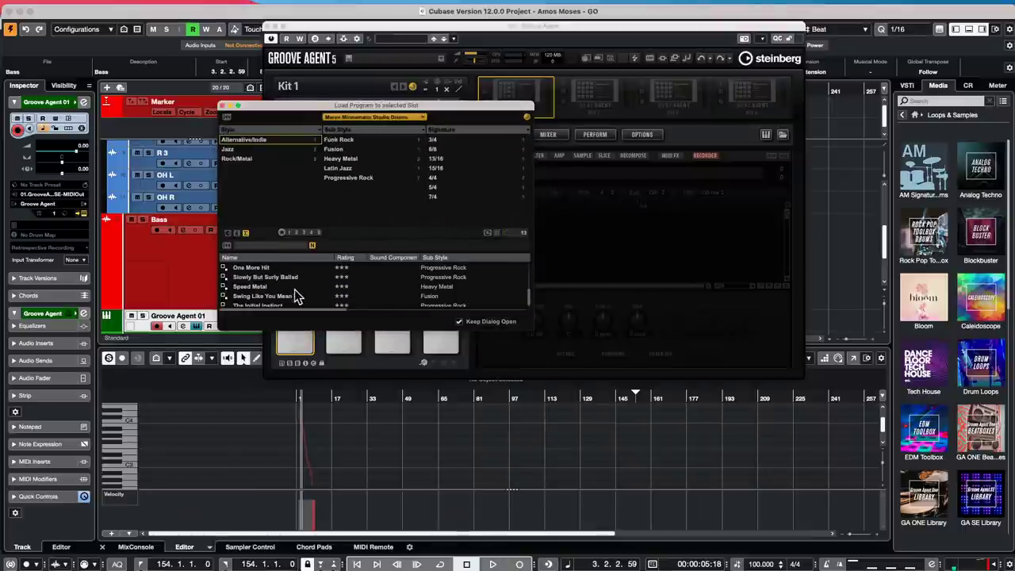
pyautogui.scroll(-1, 294, 293)
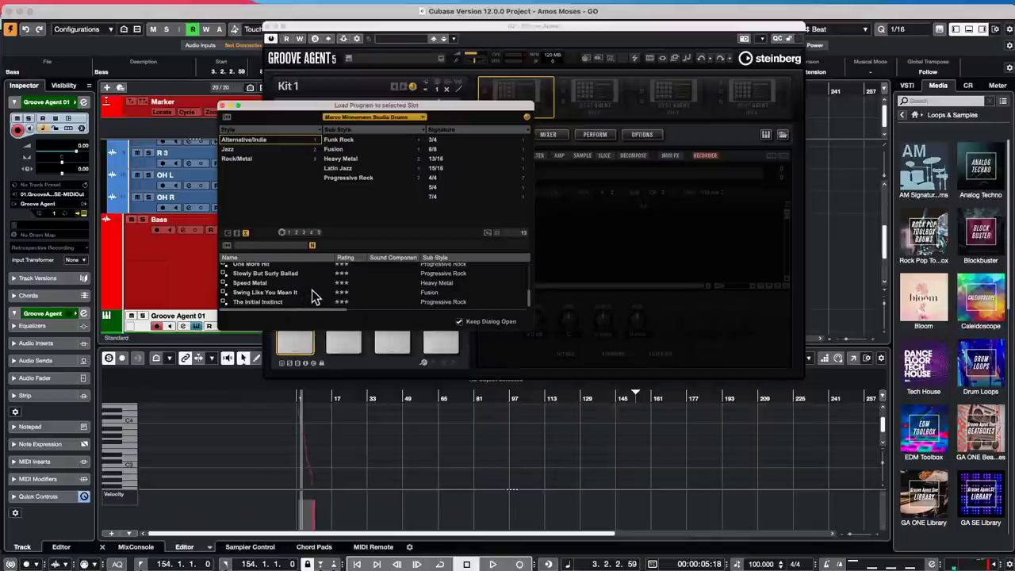
pyautogui.scroll(5, 311, 296)
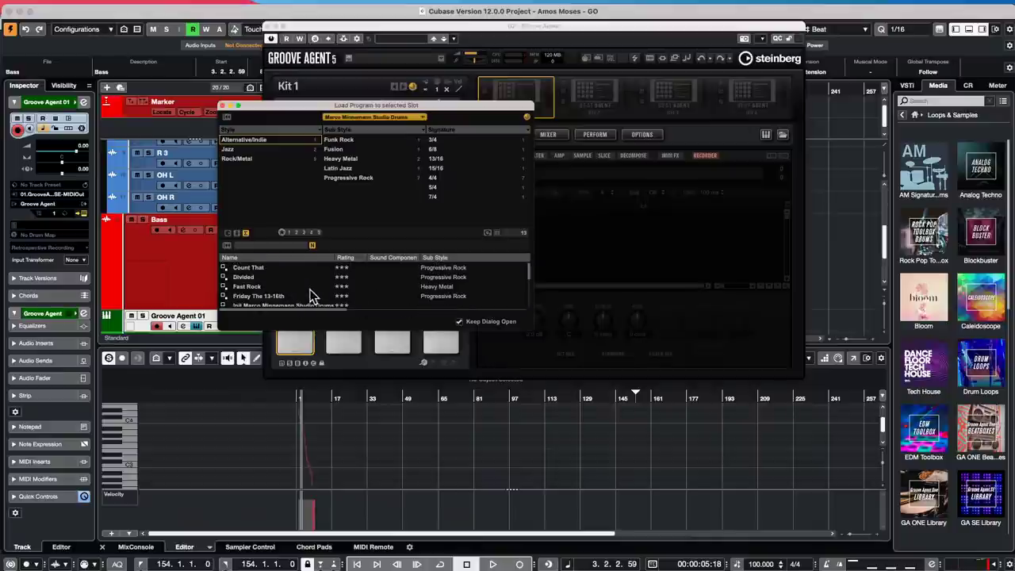
pyautogui.doubleClick(238, 268)
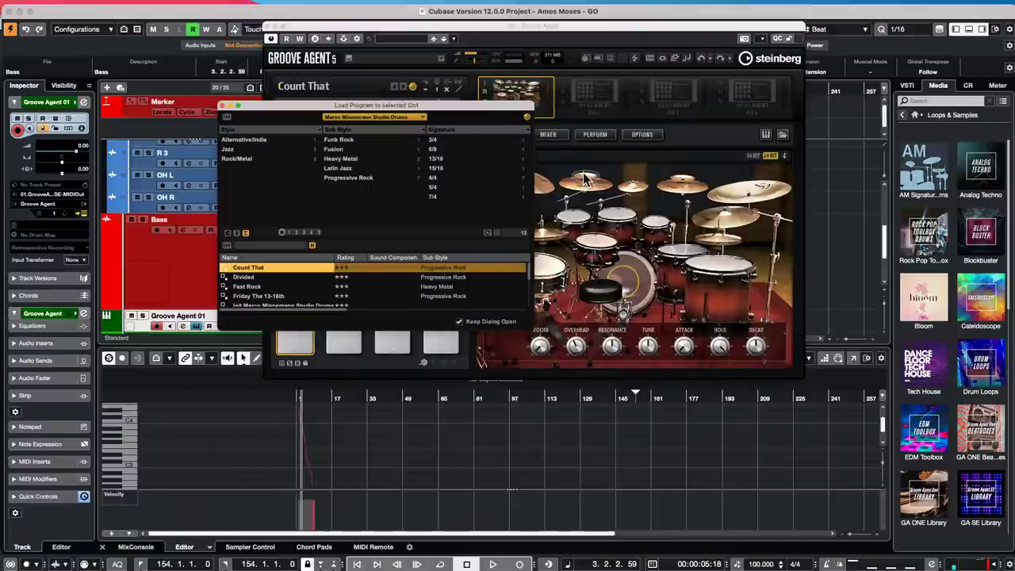
# - Show Groove Agent's pattern pads, audition Main 13 in bank 2 and copy that pad
pyautogui.click(222, 105)
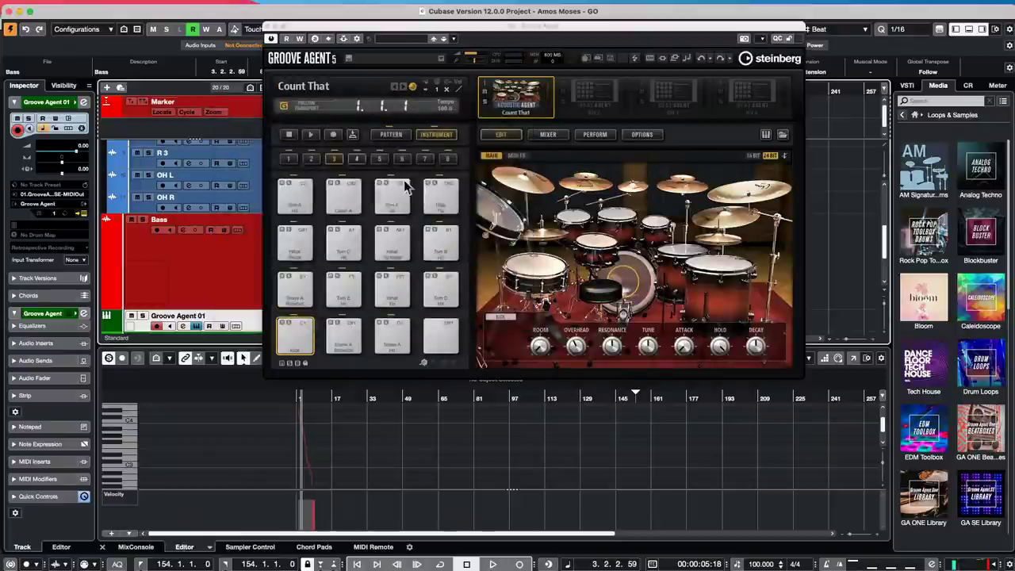
pyautogui.click(402, 137)
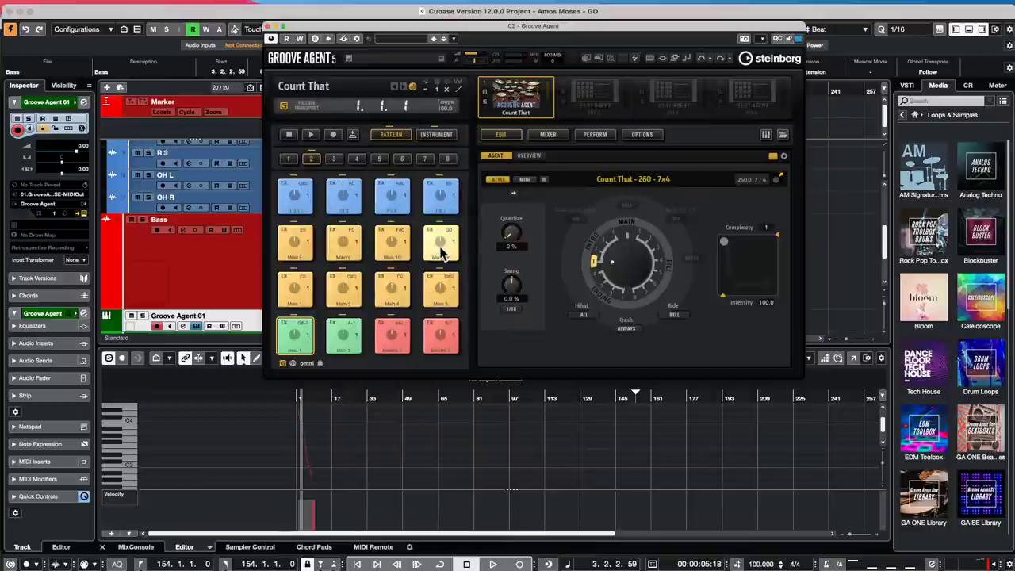
pyautogui.moveTo(442, 252)
pyautogui.mouseDown()
pyautogui.moveTo(397, 187)
pyautogui.moveTo(314, 151)
pyautogui.moveTo(435, 246)
pyautogui.mouseUp()
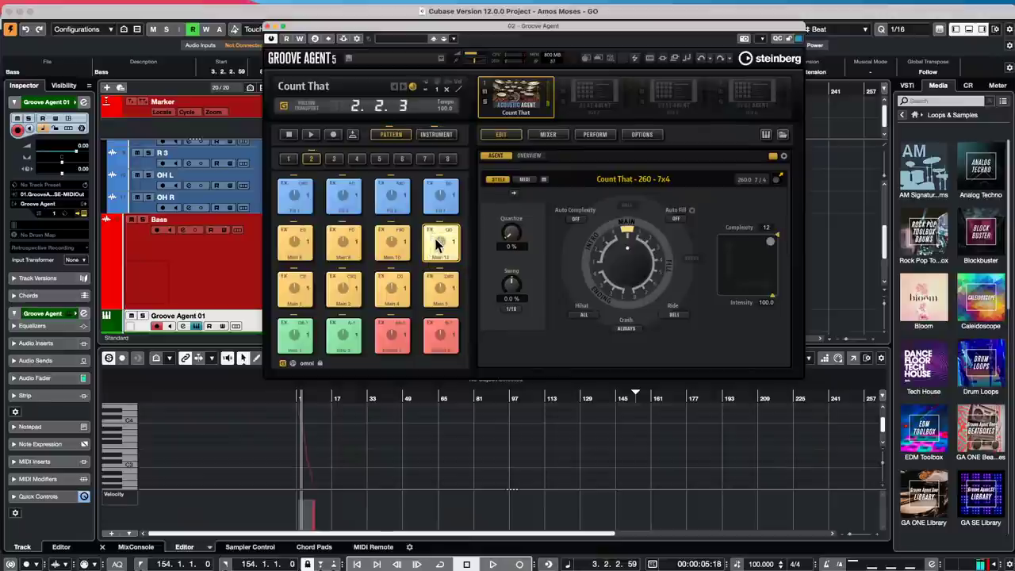
pyautogui.rightClick(435, 246)
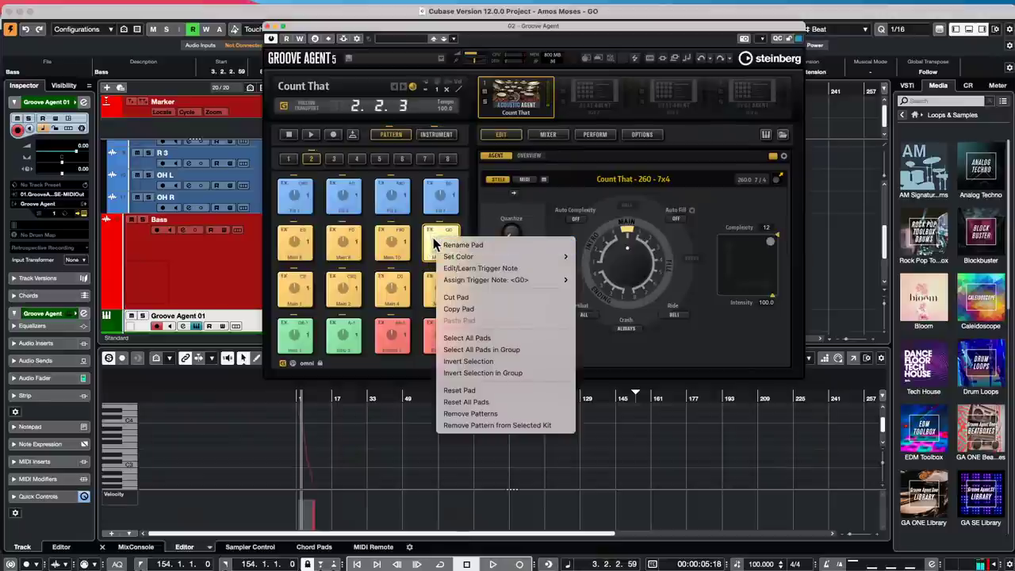
pyautogui.click(486, 309)
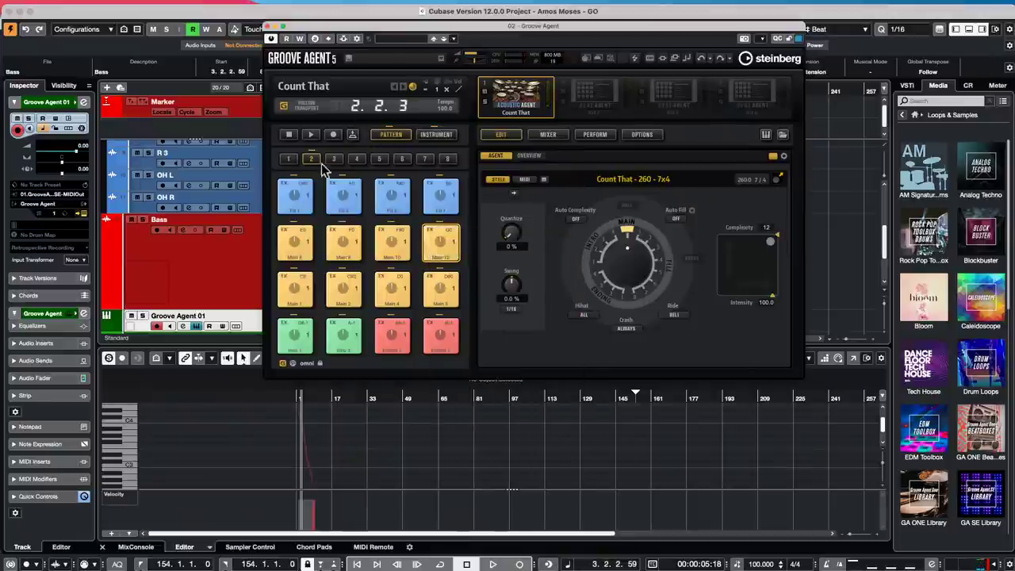
# - Paste the Main 13 pattern onto pad E1 of empty pattern bank 3
pyautogui.click(334, 161)
pyautogui.rightClick(295, 289)
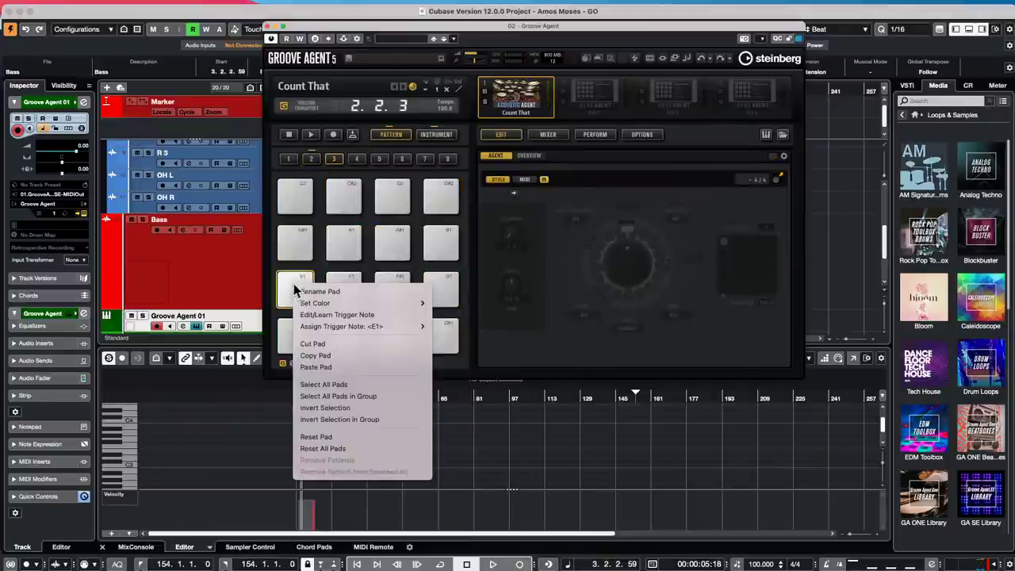
pyautogui.moveTo(378, 308)
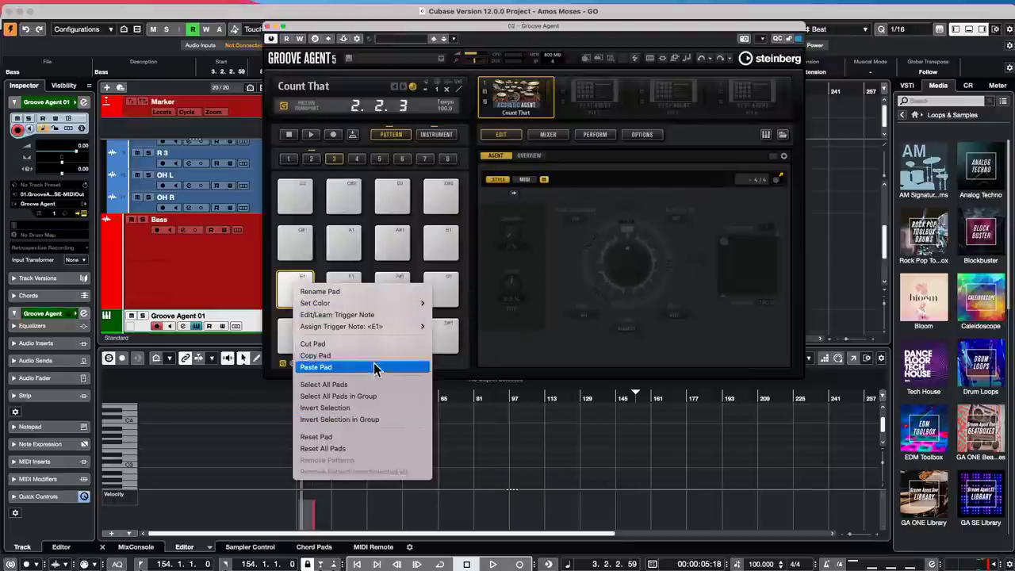
pyautogui.click(373, 369)
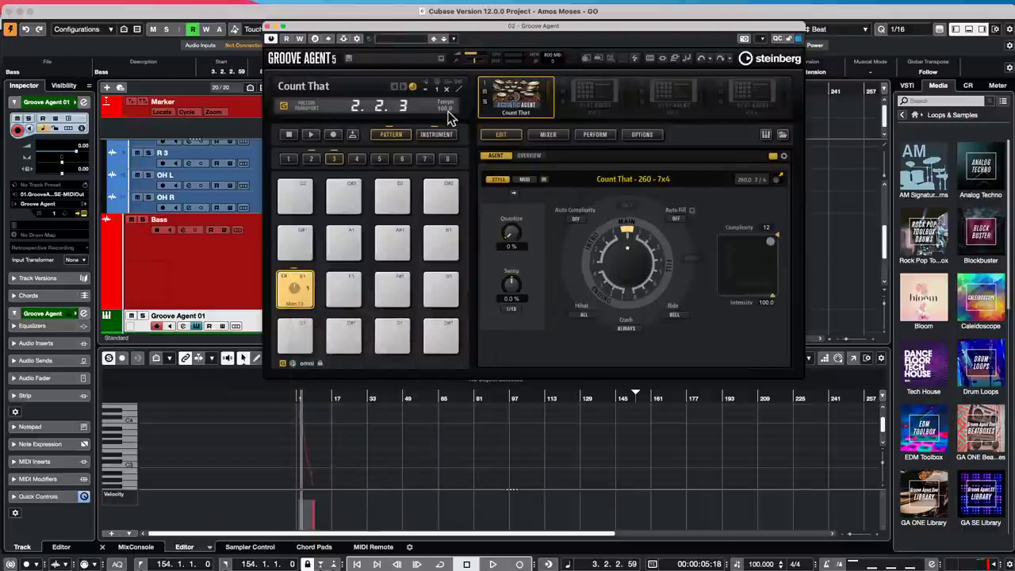
# - Start Groove Agent playback and switch between pattern banks 2 and 3 while it plays
pyautogui.click(310, 135)
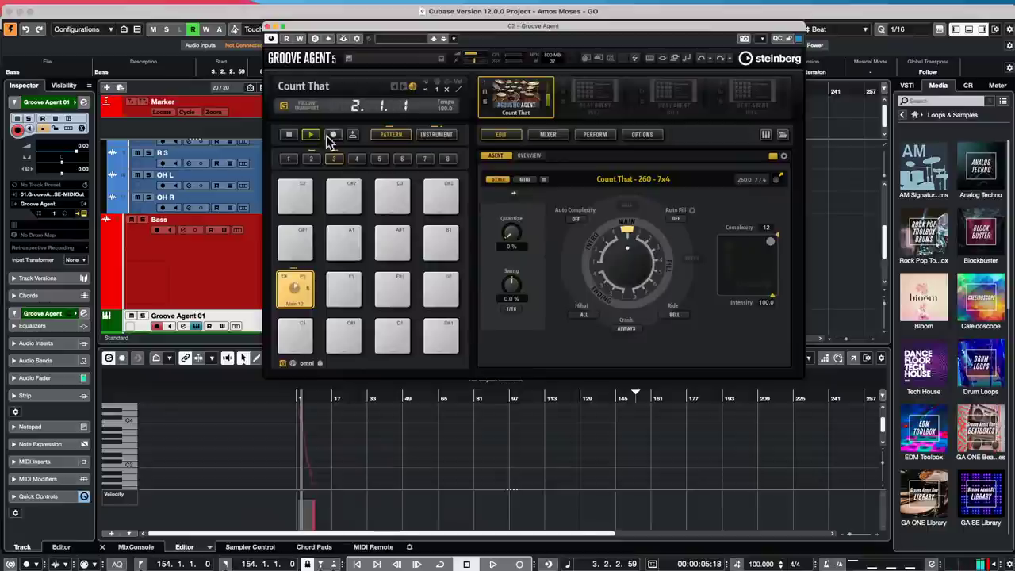
pyautogui.click(313, 160)
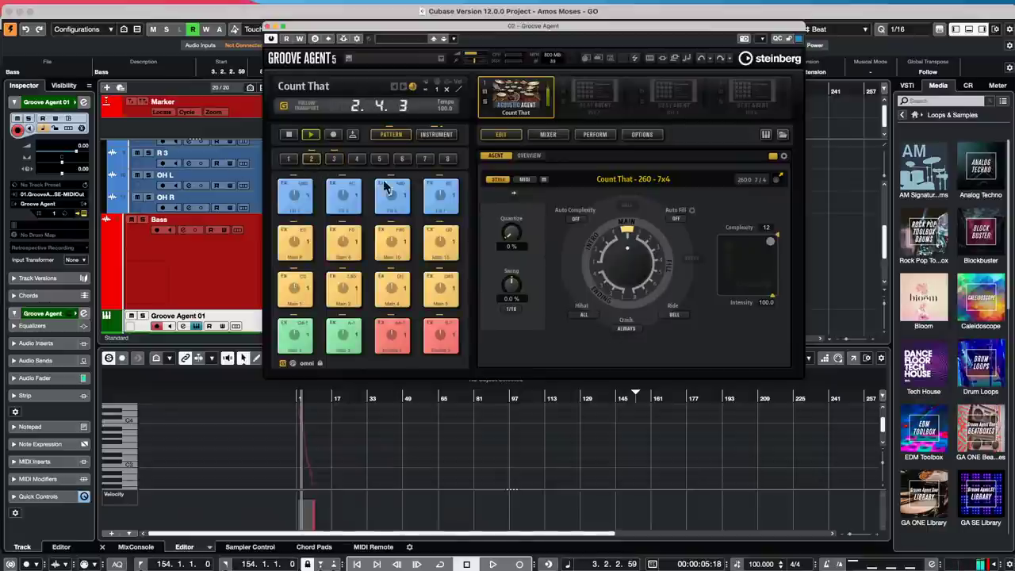
pyautogui.click(333, 159)
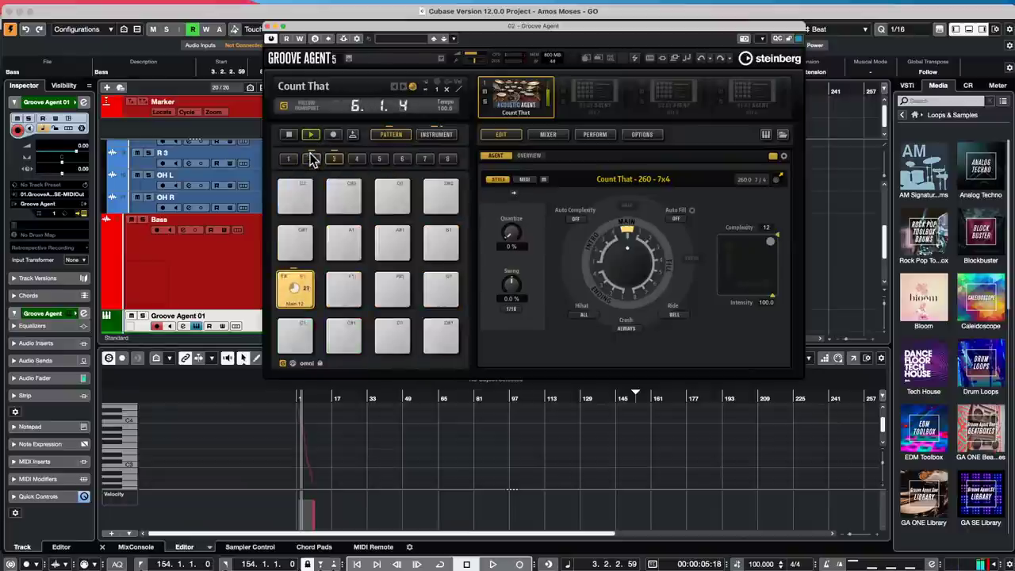
pyautogui.click(311, 158)
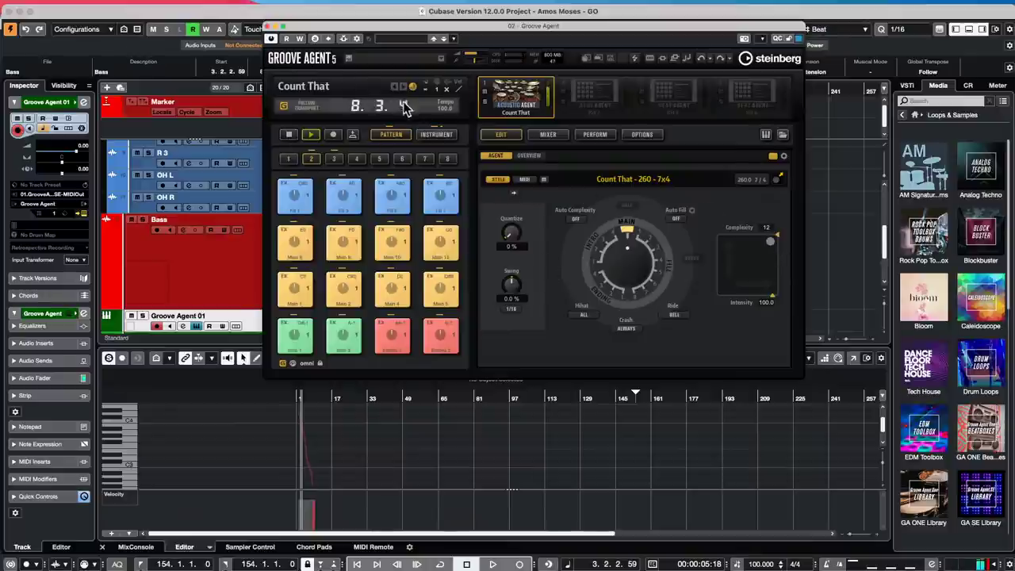
# - Show Groove Agent's Count That instrument pads and stop its playback at 10.3.1
pyautogui.click(432, 134)
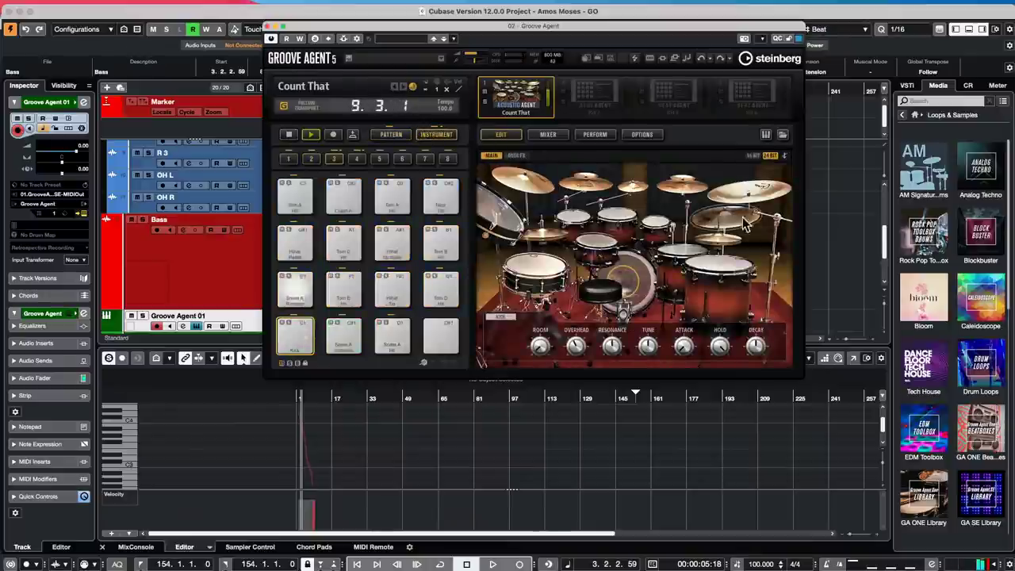
pyautogui.click(289, 135)
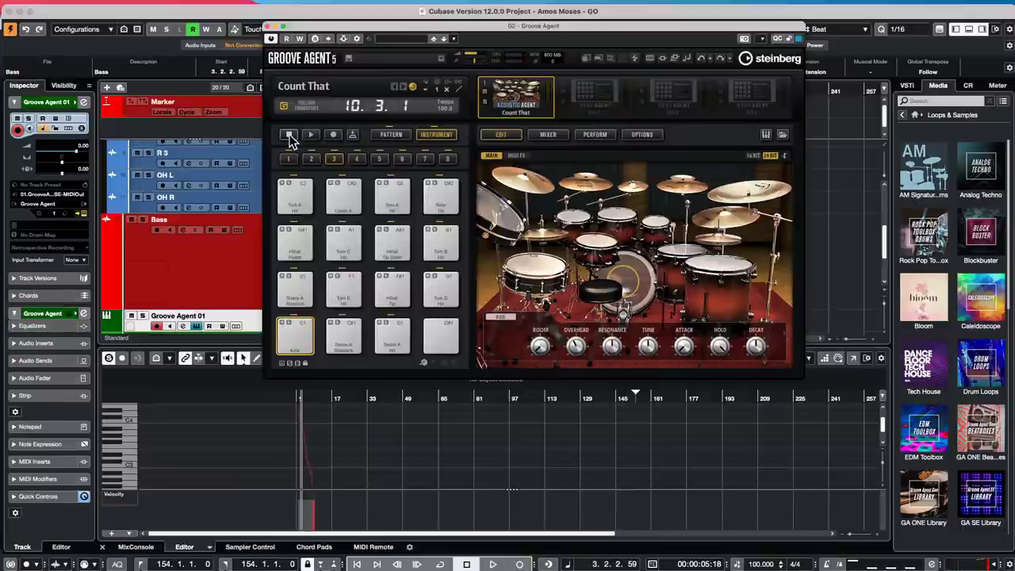
# - Move the Groove Agent window aside and drag a pattern pad onto the Groove Agent 01 track
pyautogui.moveTo(362, 30); pyautogui.dragTo(646, 30)
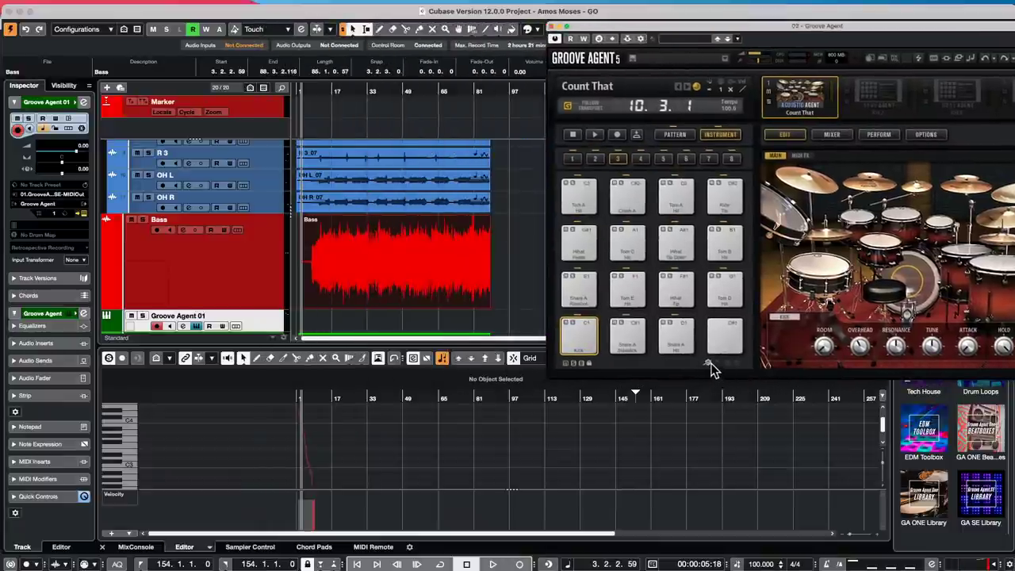
pyautogui.scroll(-1, 395, 171)
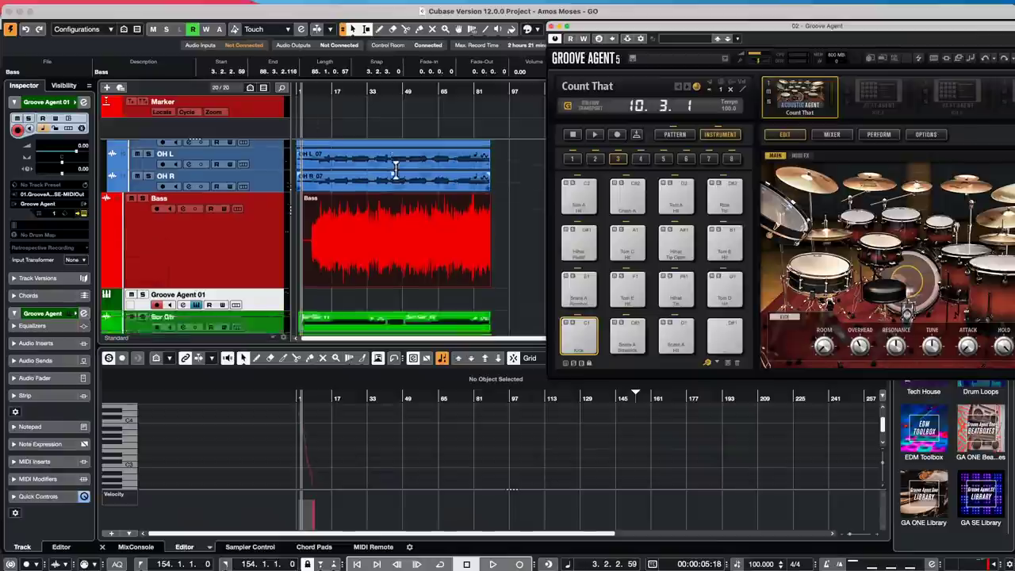
pyautogui.scroll(-3, 395, 170)
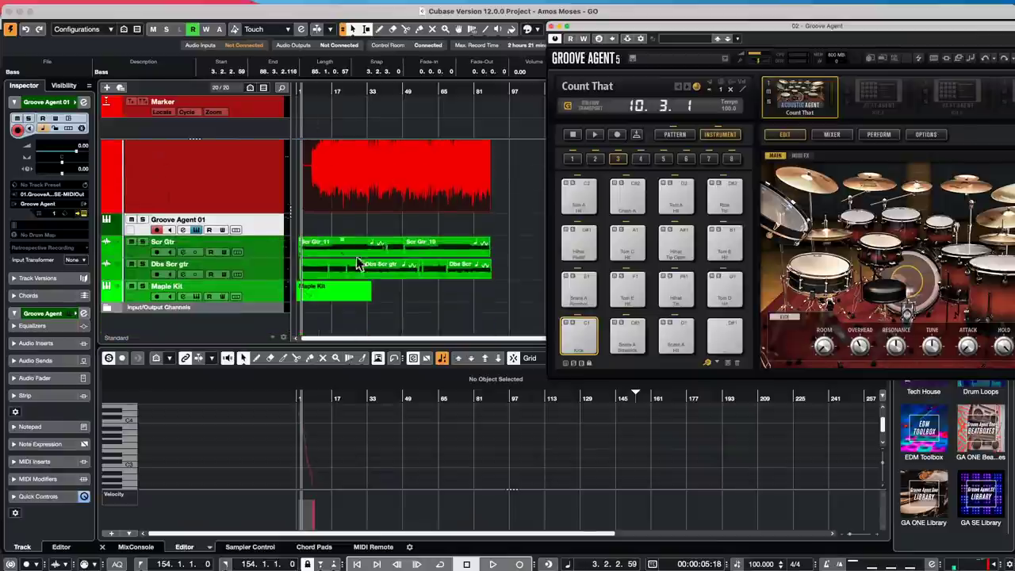
pyautogui.click(673, 134)
pyautogui.moveTo(577, 290); pyautogui.dragTo(437, 221)
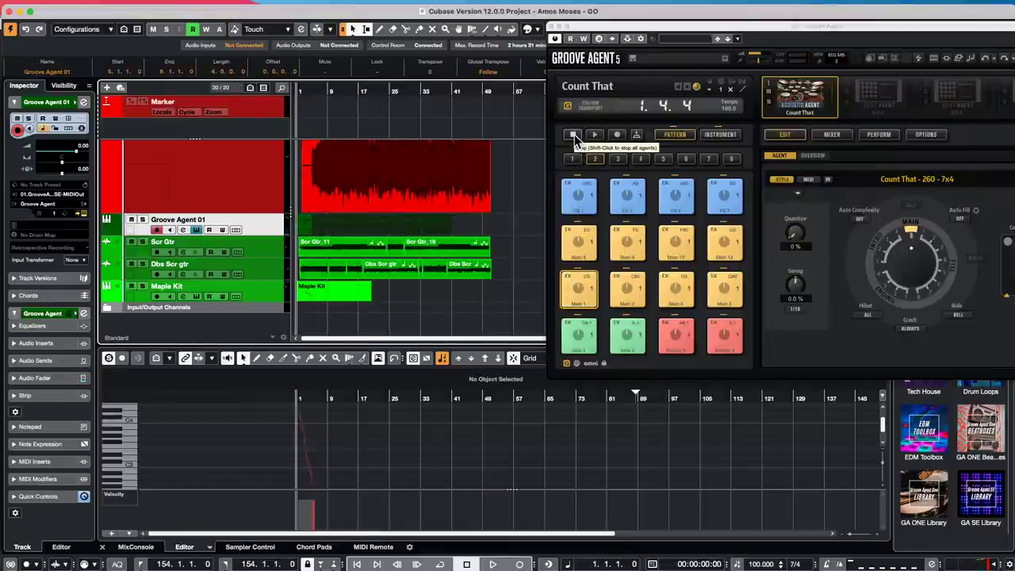
# - Select the Intro 1 pattern, start playback, solo Groove Agent 01 and zoom in with H
pyautogui.click(572, 111)
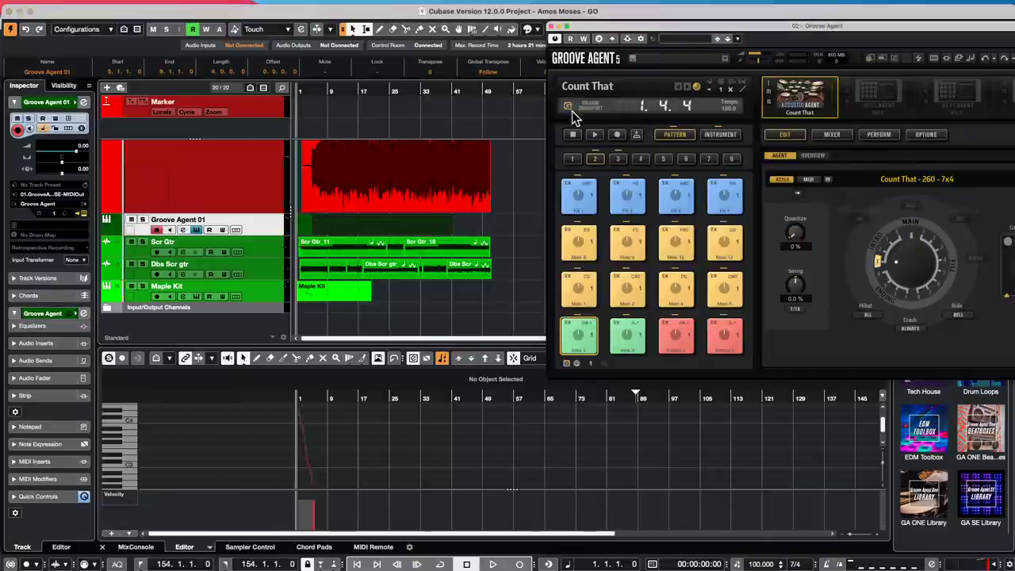
pyautogui.press('space')
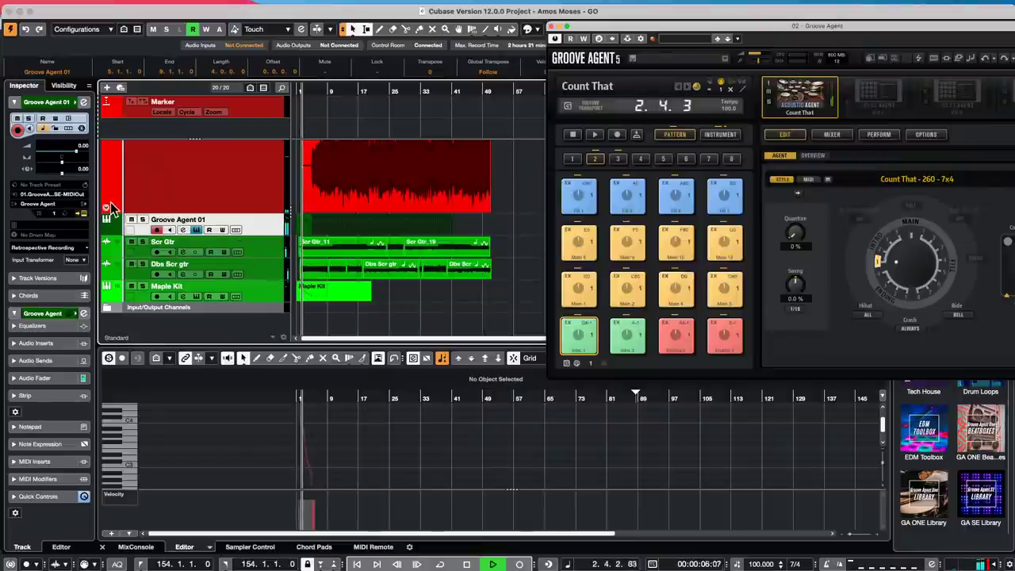
pyautogui.click(142, 220)
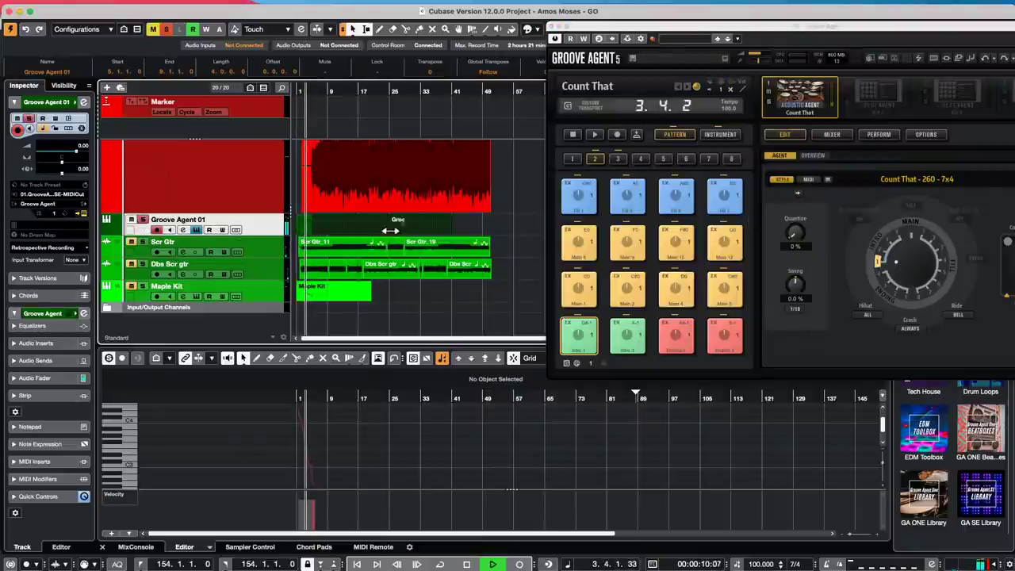
pyautogui.press('h')
pyautogui.press('h')
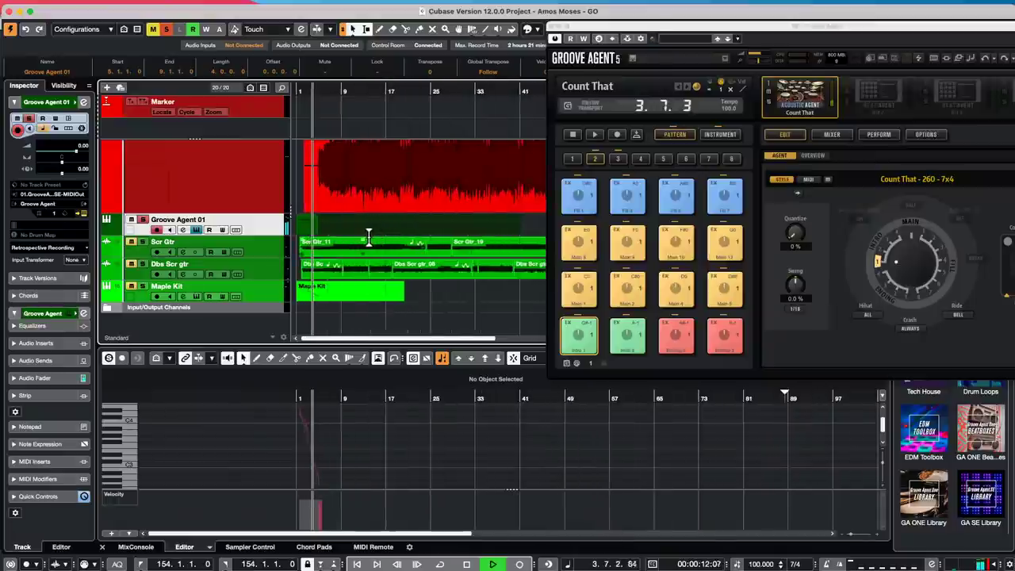
pyautogui.press('h')
pyautogui.press('h')
pyautogui.press('h')
pyautogui.press('h')
pyautogui.press('h')
pyautogui.press('h')
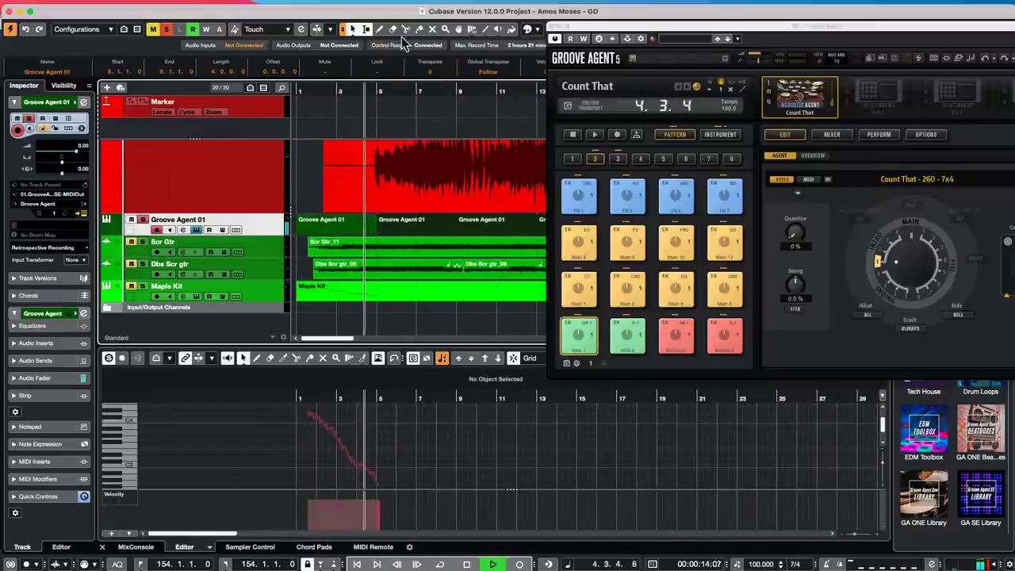
pyautogui.moveTo(596, 29); pyautogui.dragTo(788, 50)
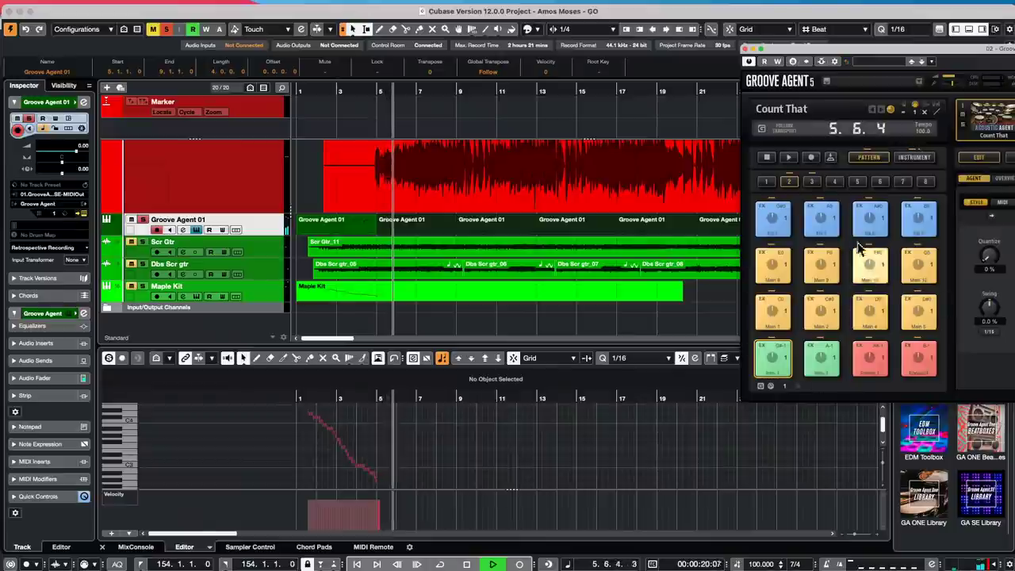
# - With Follow Transport on, audition a main and a fill pattern during playback, then stop at 5.1.1.0
pyautogui.click(762, 129)
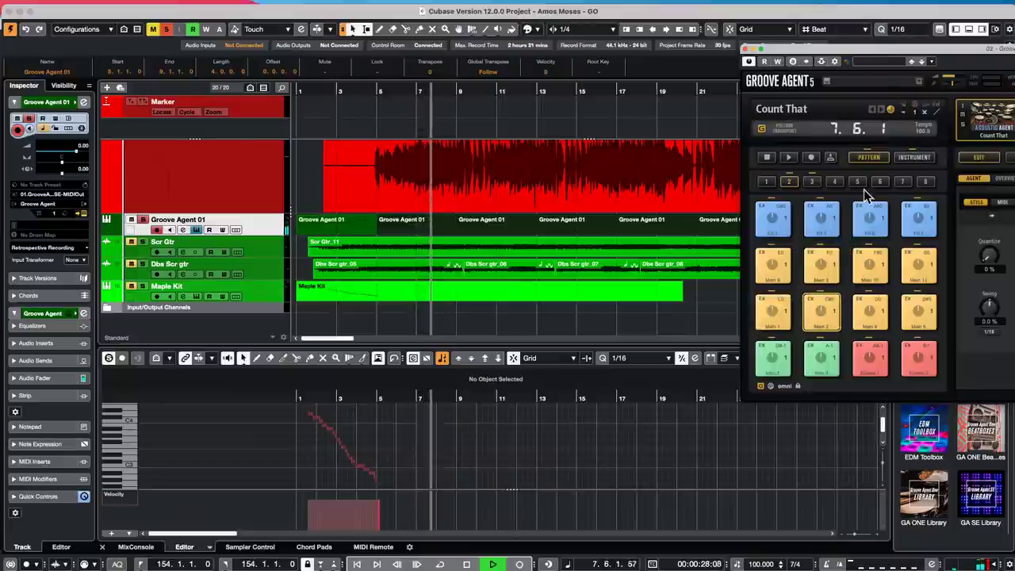
pyautogui.press('space')
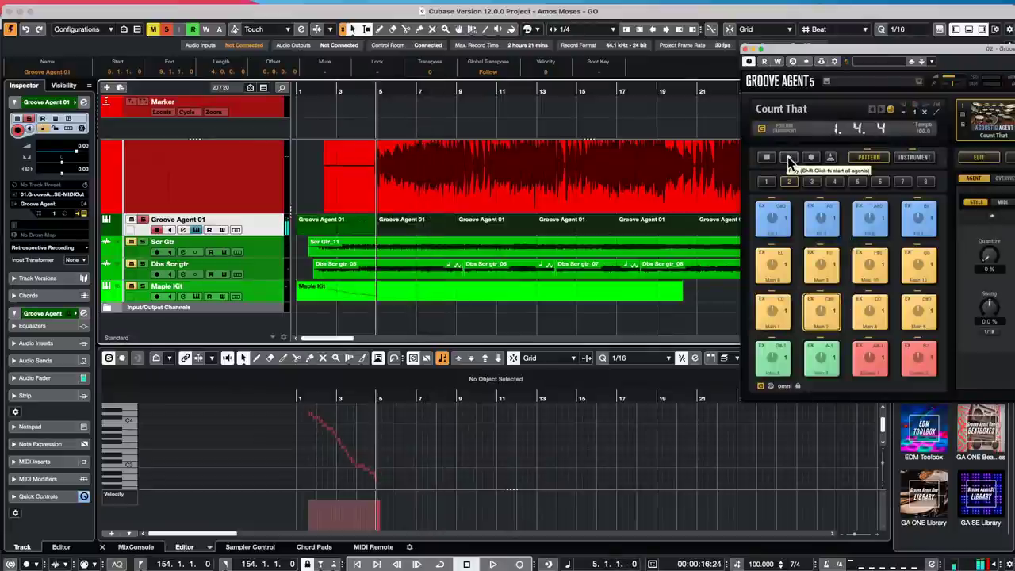
pyautogui.press('space')
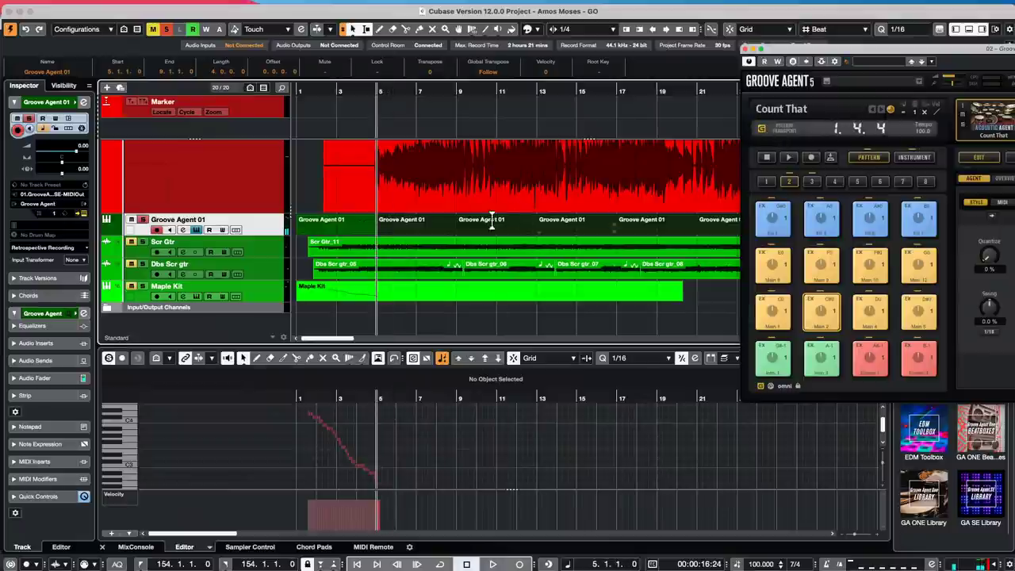
pyautogui.click(761, 129)
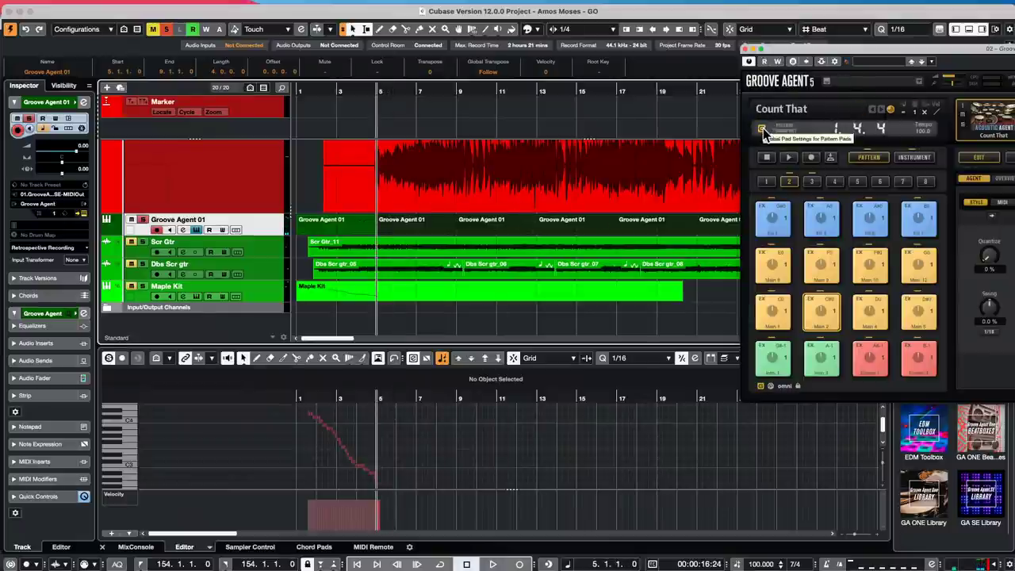
pyautogui.press('space')
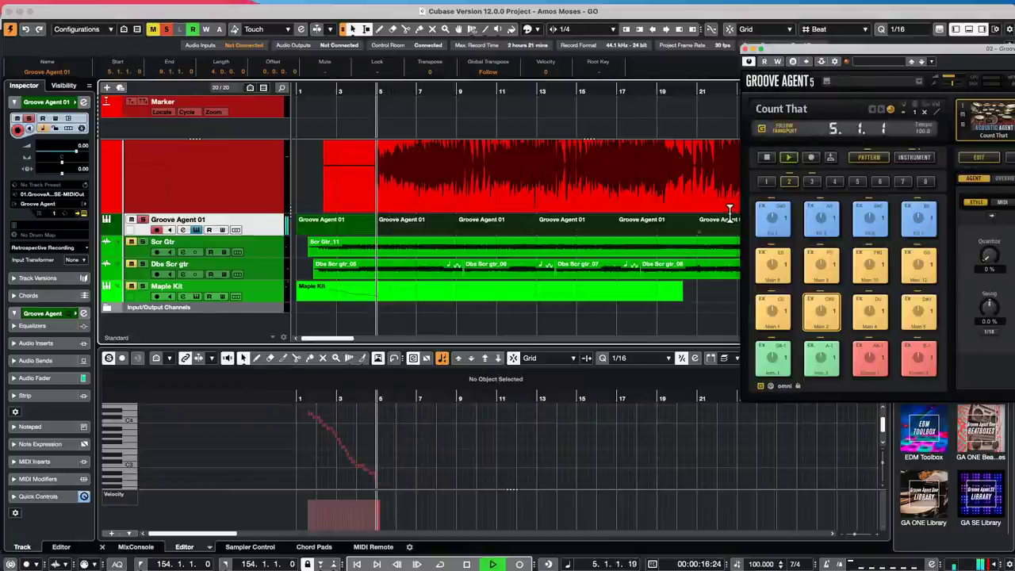
pyautogui.click(771, 309)
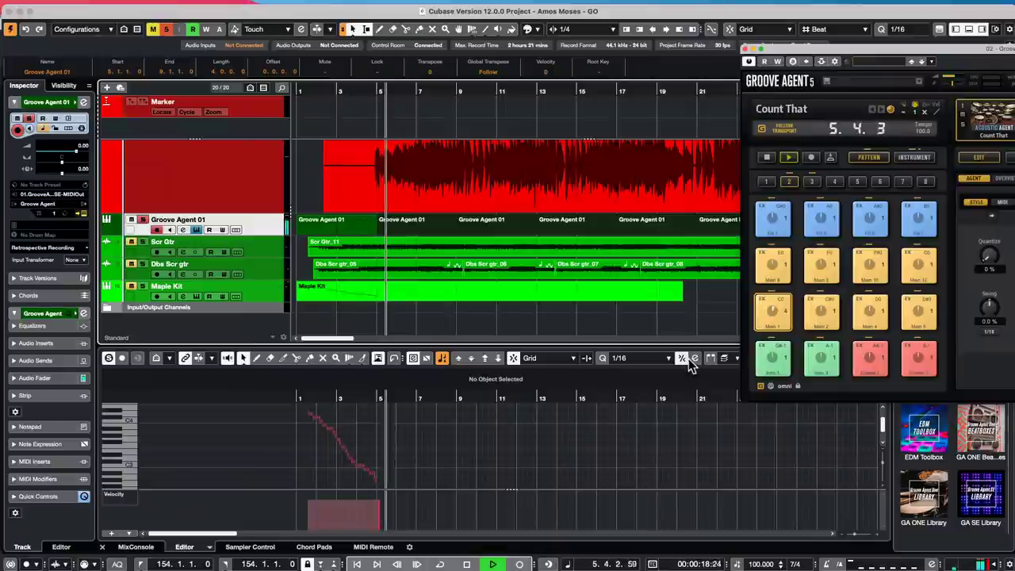
pyautogui.click(828, 270)
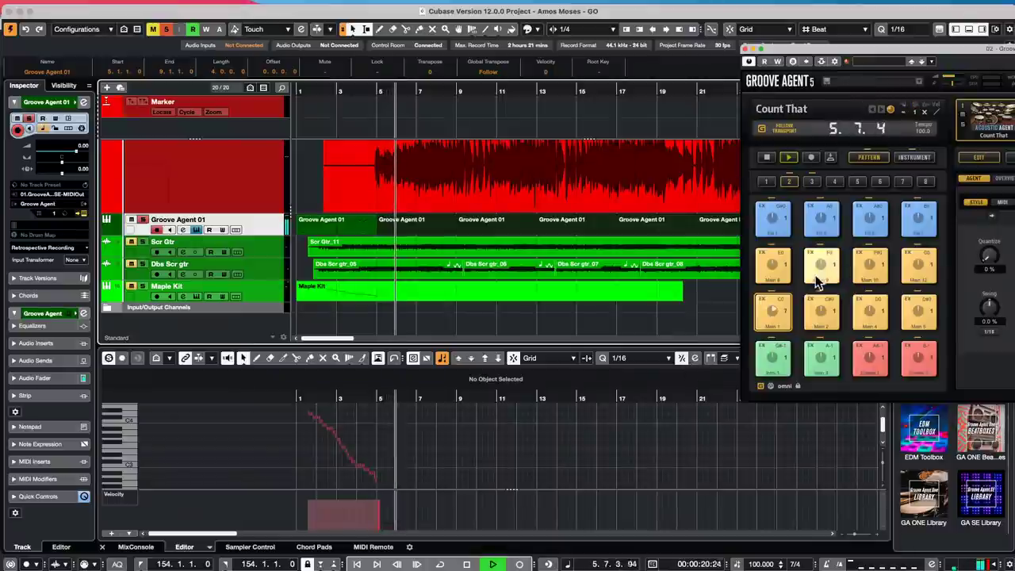
pyautogui.click(882, 224)
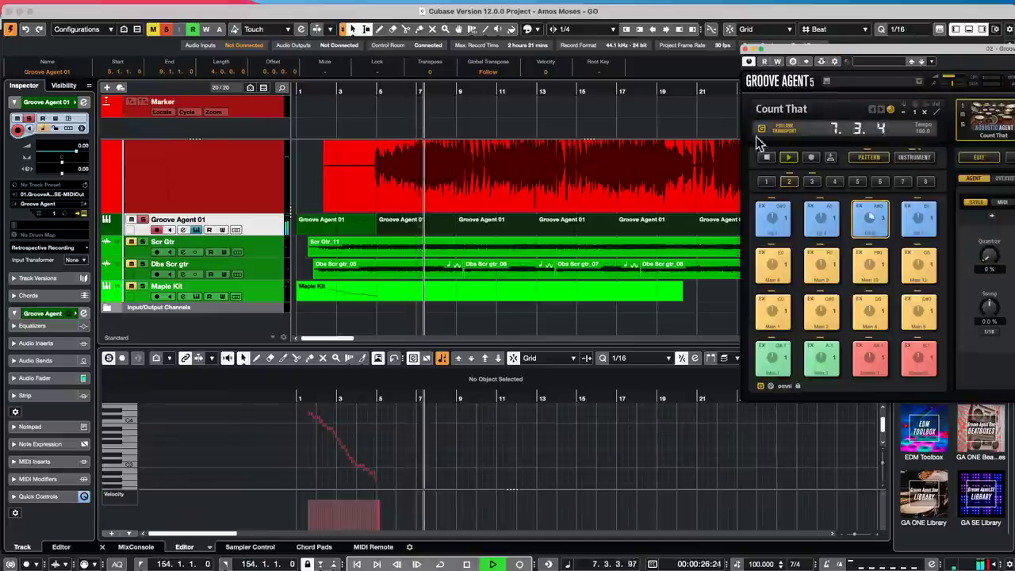
pyautogui.press('space')
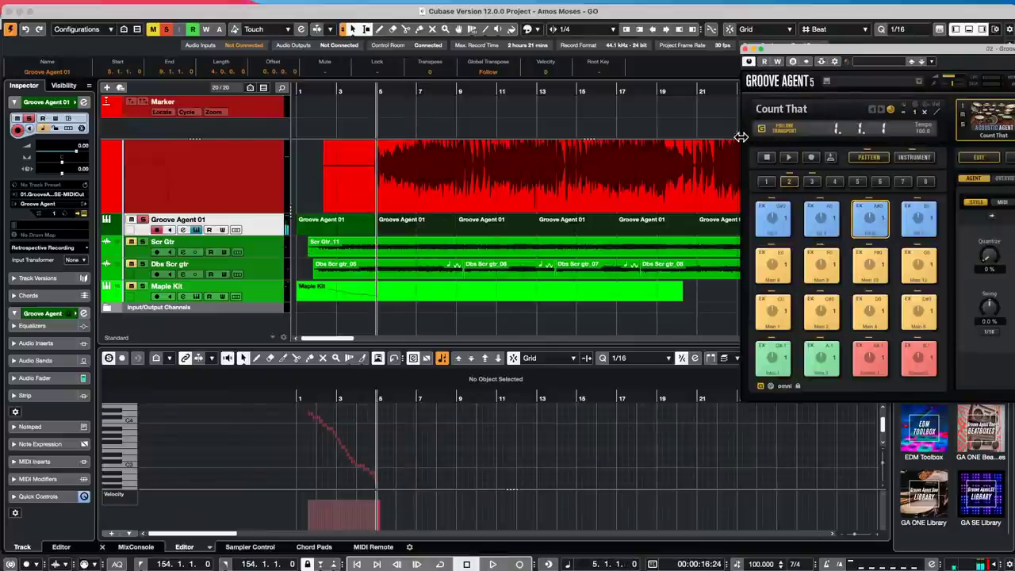
# - Turn off Groove Agent's Follow Transport button, keeping Intro 1 as the pattern
pyautogui.click(764, 130)
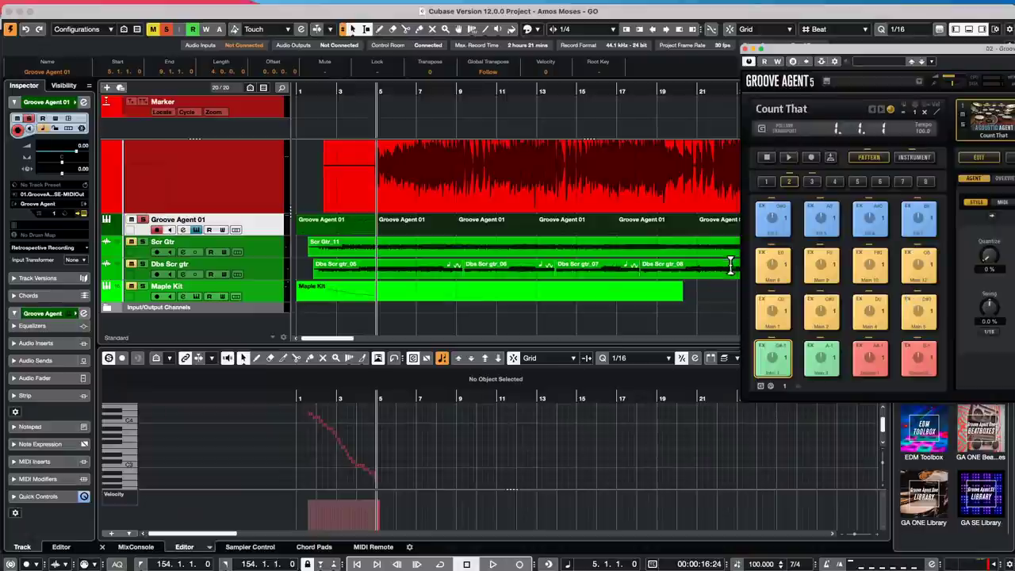
pyautogui.click(249, 7)
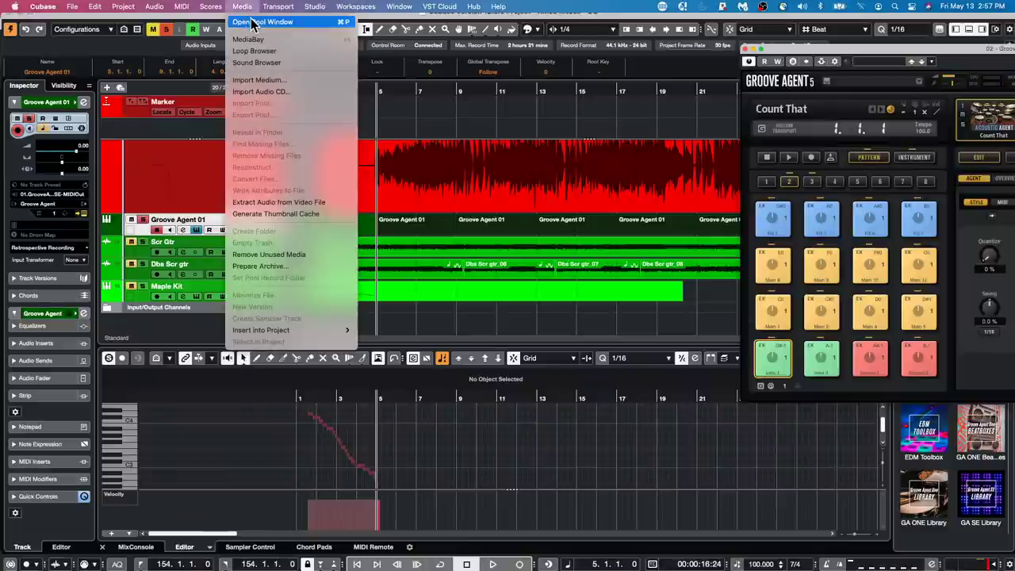
pyautogui.moveTo(210, 9)
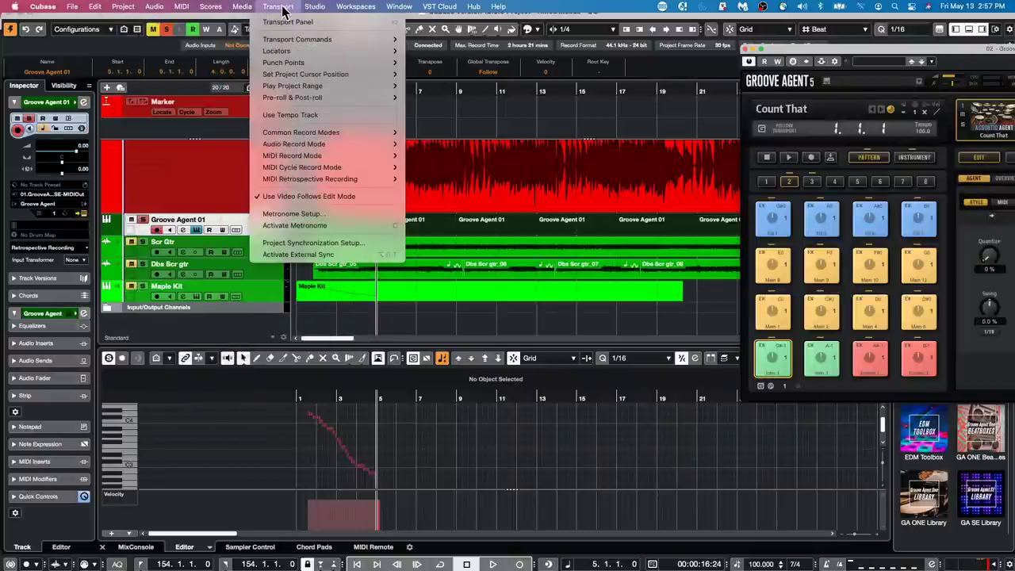
pyautogui.moveTo(242, 10)
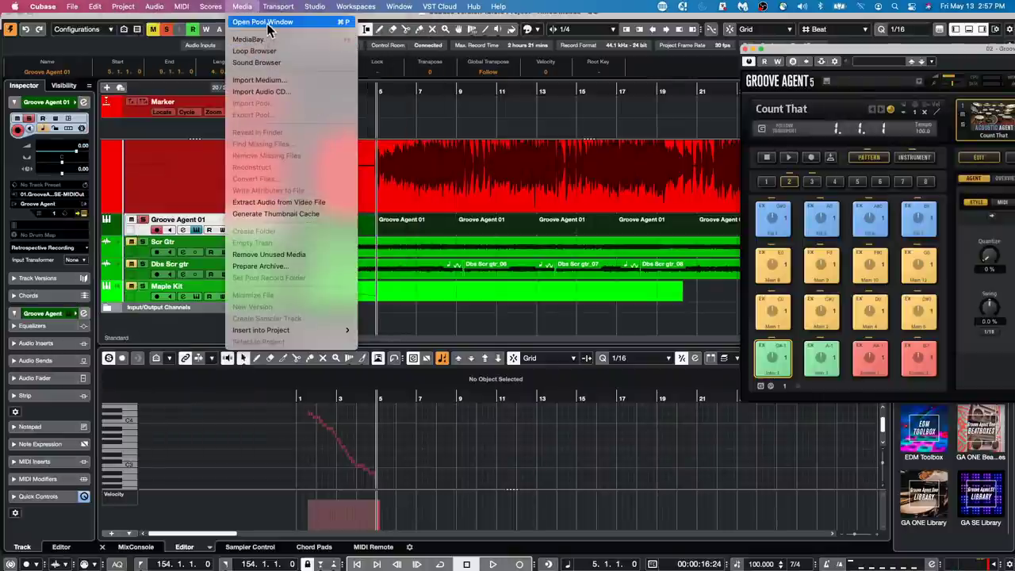
pyautogui.click(268, 22)
pyautogui.click(399, 258)
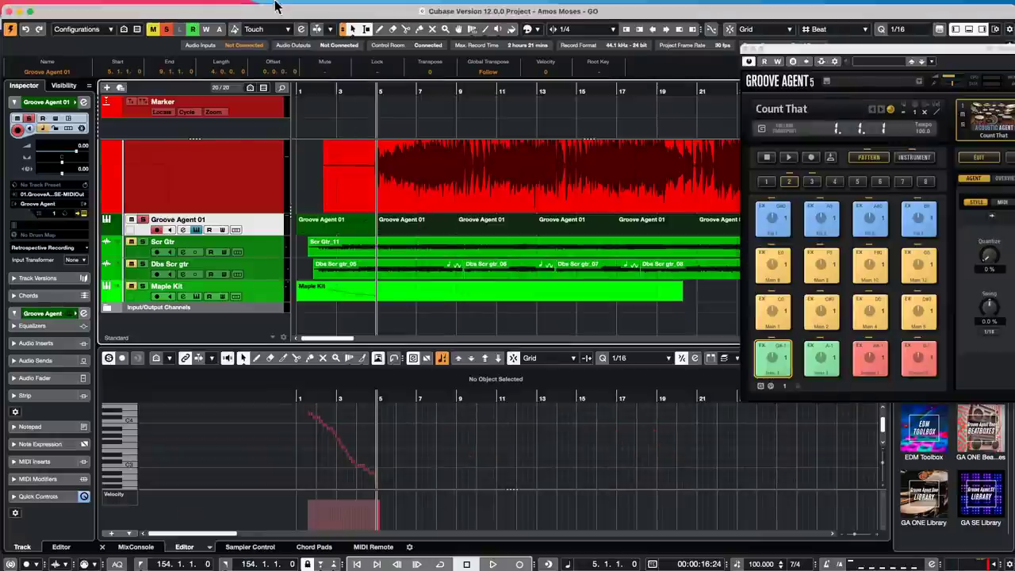
pyautogui.click(243, 7)
# - Open the MediaBay, collapse Documents and expand the VST Sound libraries list
pyautogui.click(264, 39)
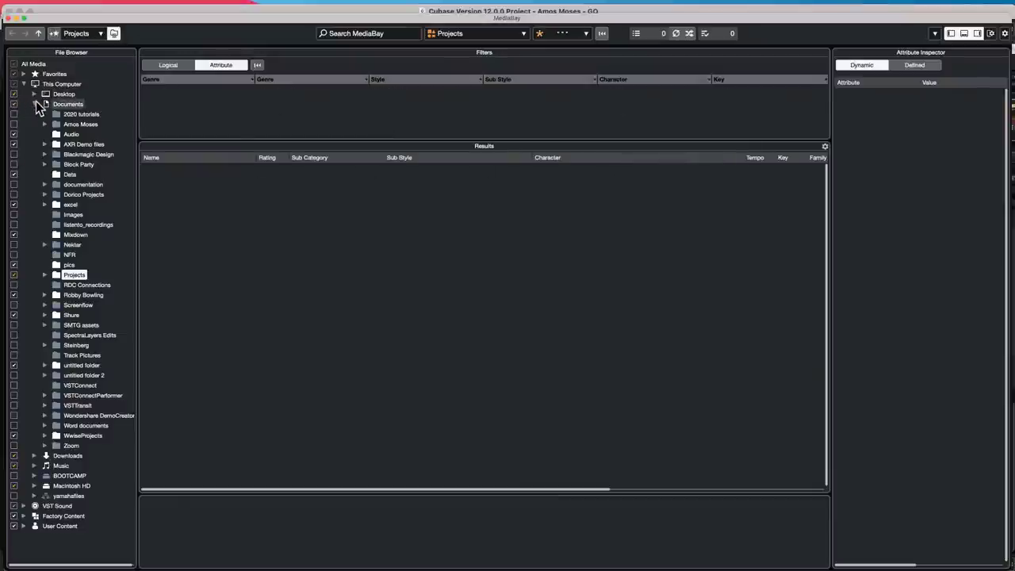
pyautogui.click(34, 104)
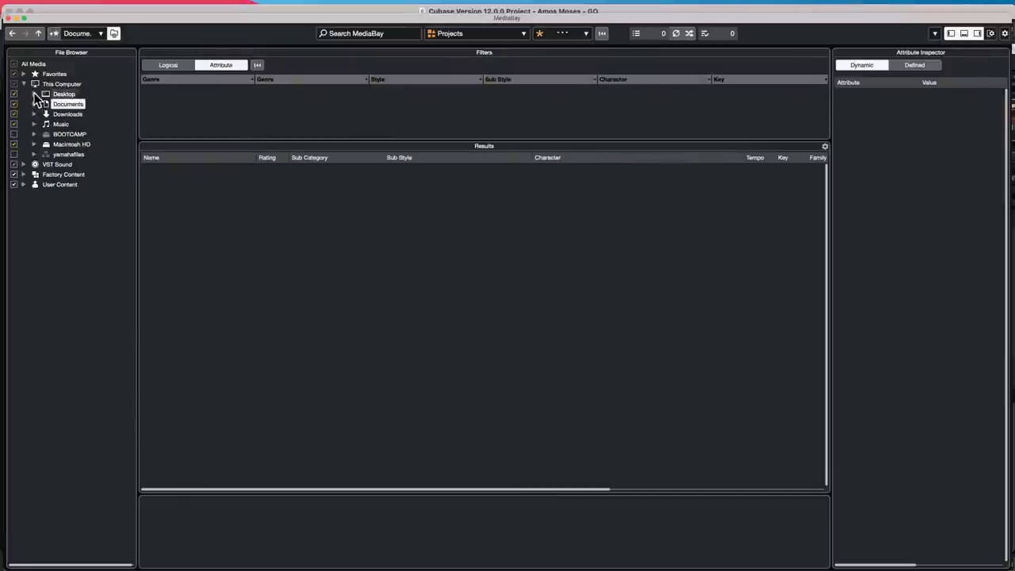
pyautogui.click(66, 164)
pyautogui.click(24, 165)
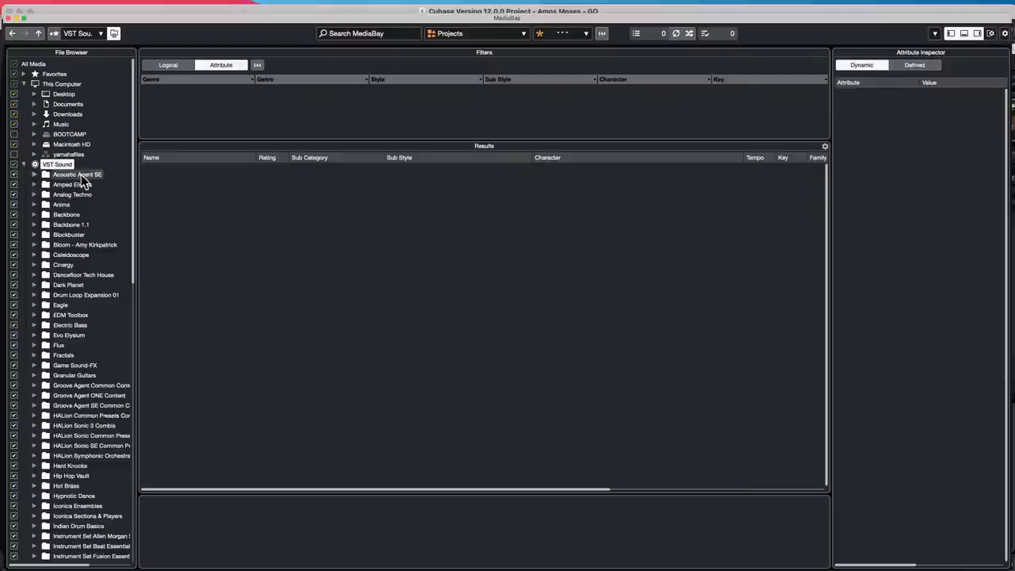
# - Rescan the Acoustic Agent SE library, then view and dismiss the VST Sound options
pyautogui.click(65, 173)
pyautogui.rightClick(64, 174)
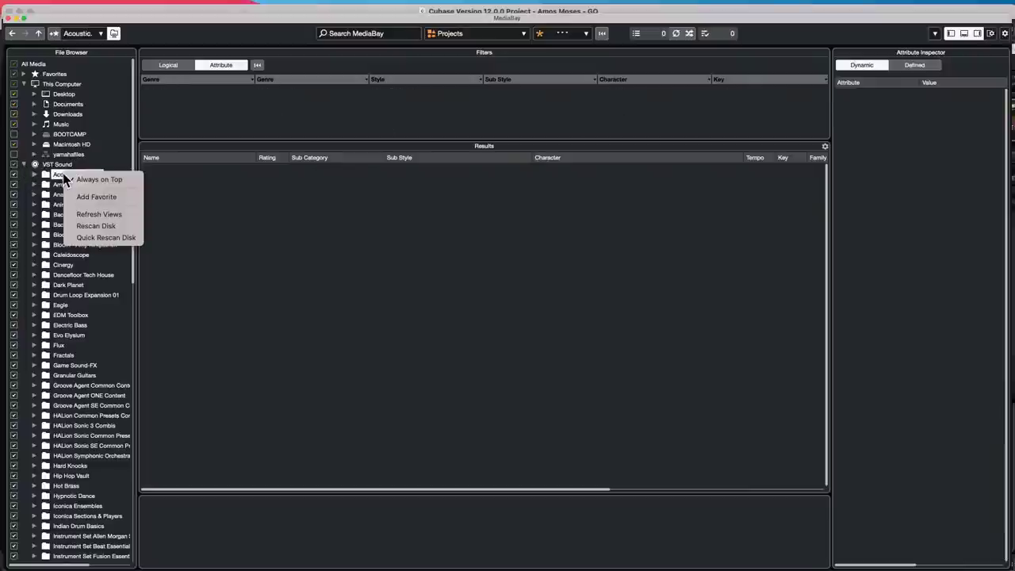
pyautogui.click(116, 226)
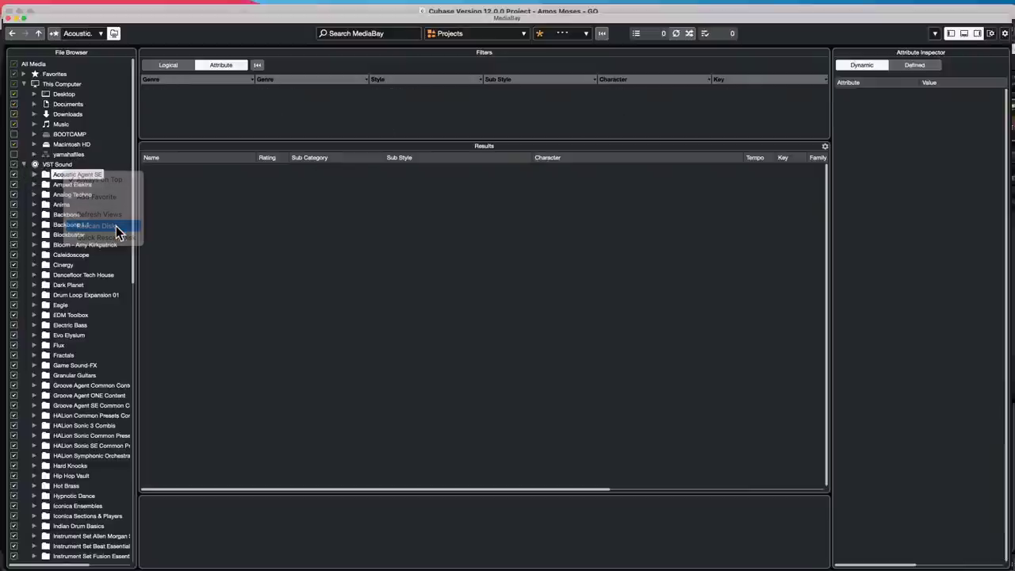
pyautogui.click(57, 163)
pyautogui.rightClick(59, 164)
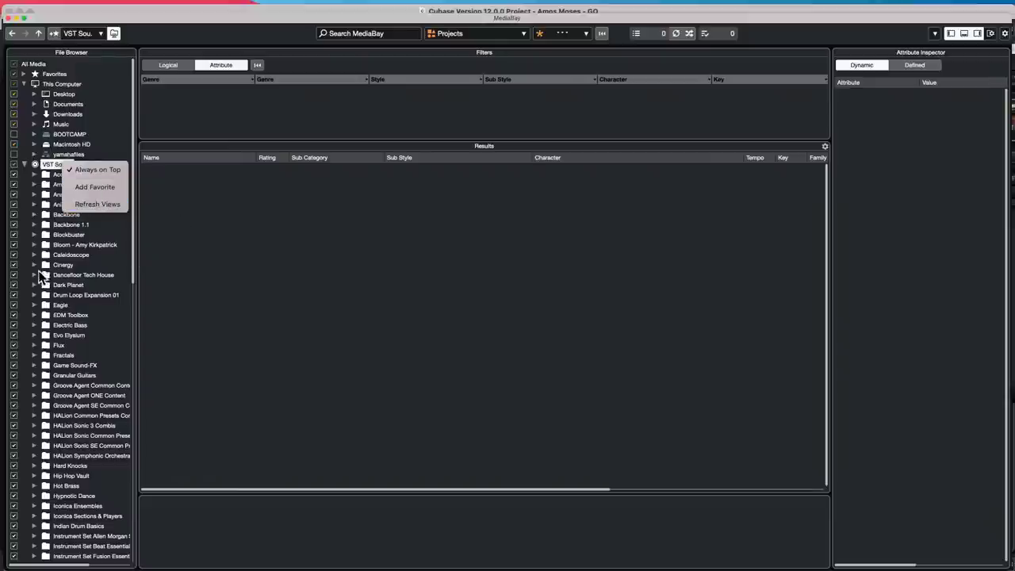
pyautogui.click(53, 245)
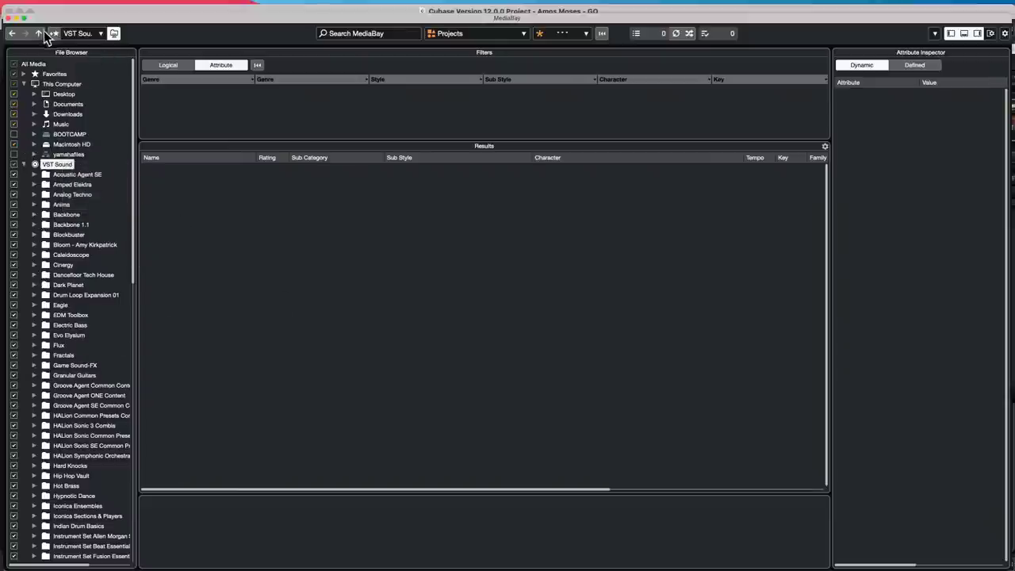
# - Close the MediaBay window to get back to the Key Editor with the MIDI notes
pyautogui.click(8, 16)
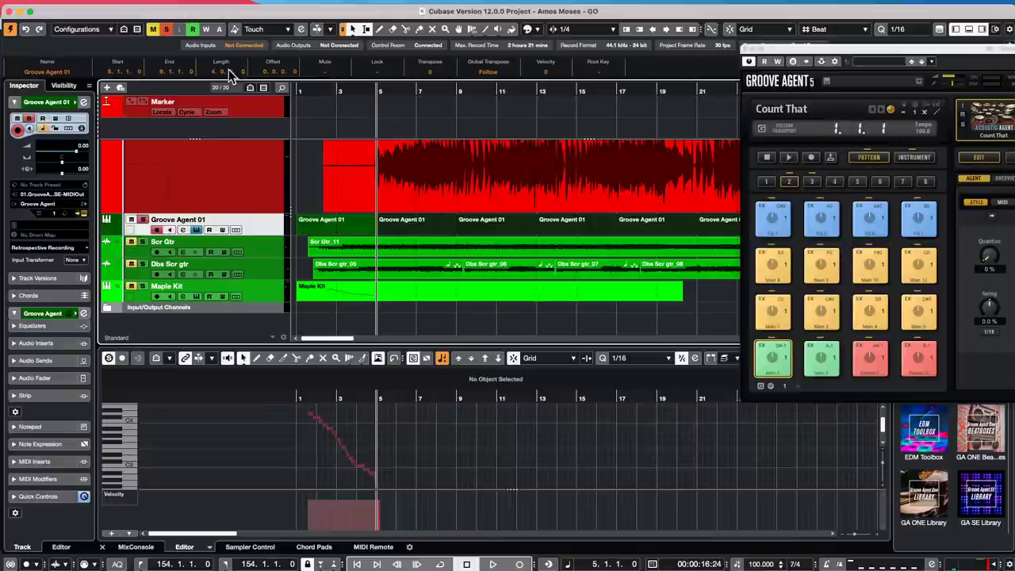
# - Select the Maple Kit MIDI part and zoom in on its notes in the Key Editor
pyautogui.click(427, 426)
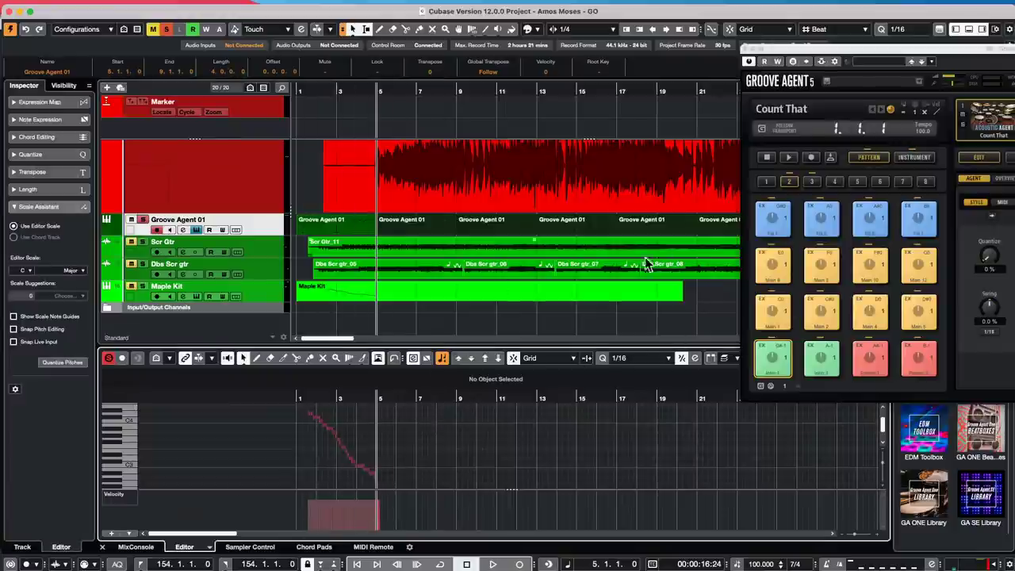
pyautogui.click(452, 186)
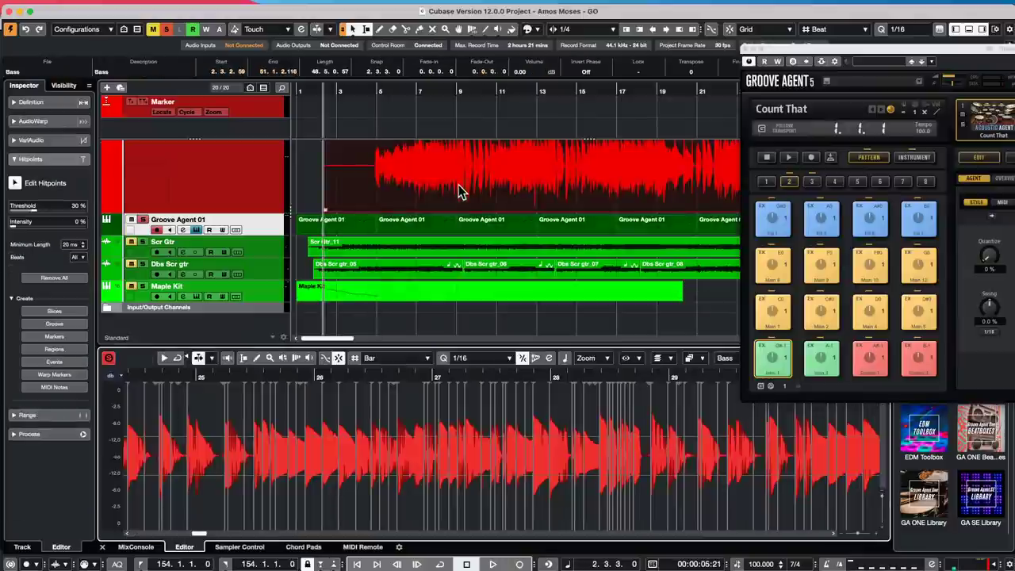
pyautogui.moveTo(434, 372); pyautogui.dragTo(428, 446)
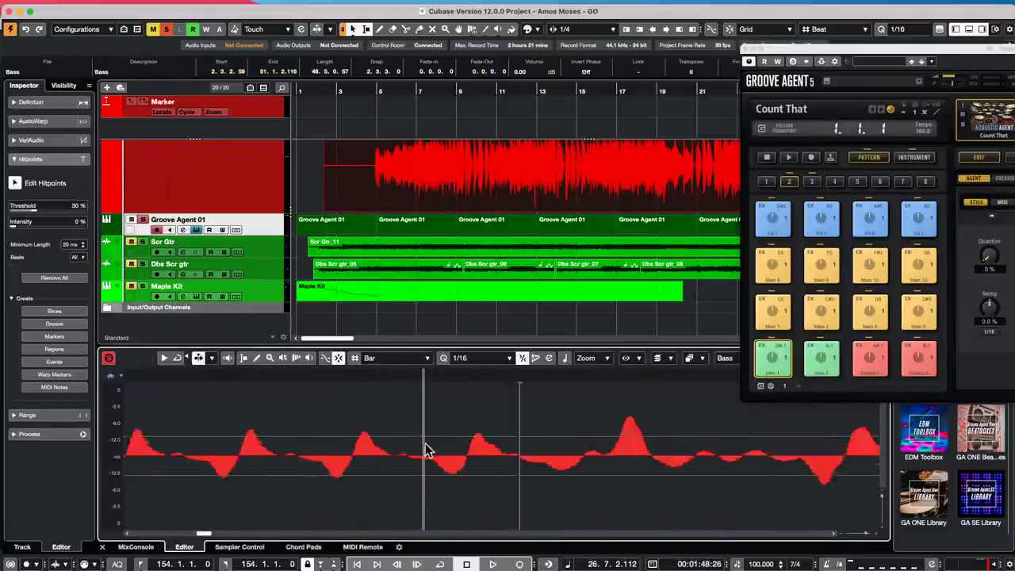
pyautogui.click(426, 294)
pyautogui.moveTo(325, 397); pyautogui.dragTo(321, 431)
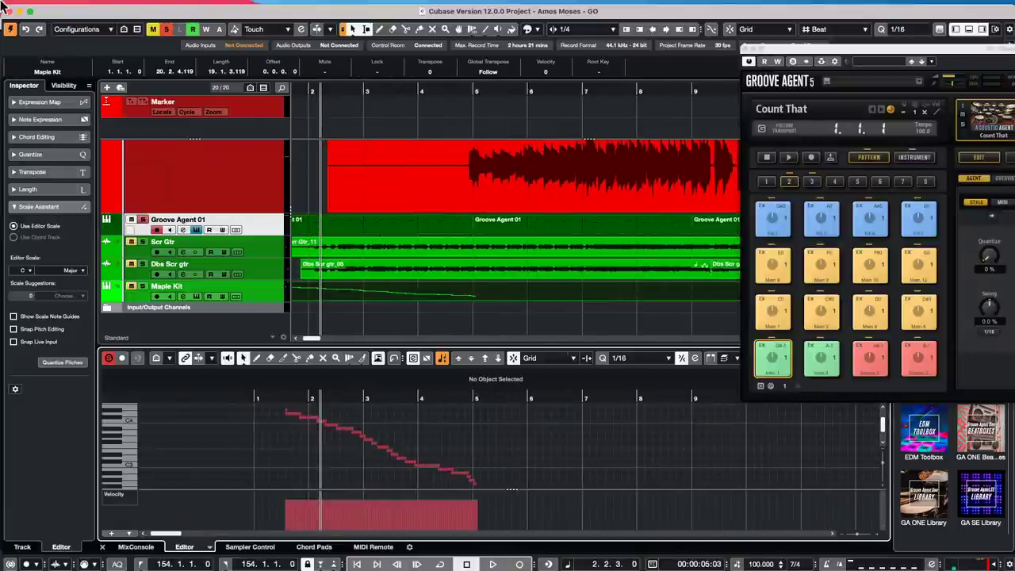
# - Open the Cubase Preferences dialog
pyautogui.click(73, 7)
pyautogui.moveTo(43, 7)
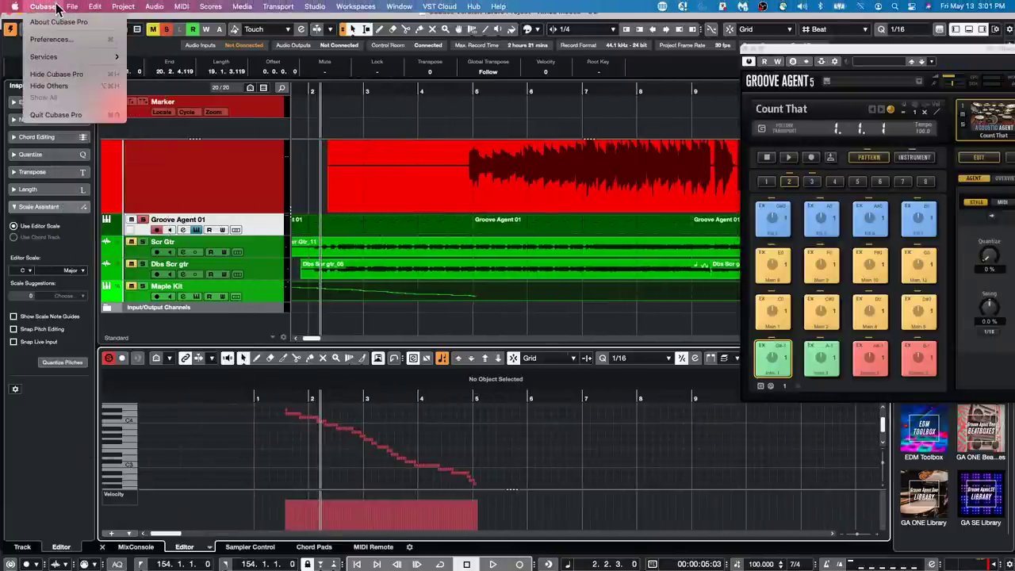
pyautogui.click(75, 39)
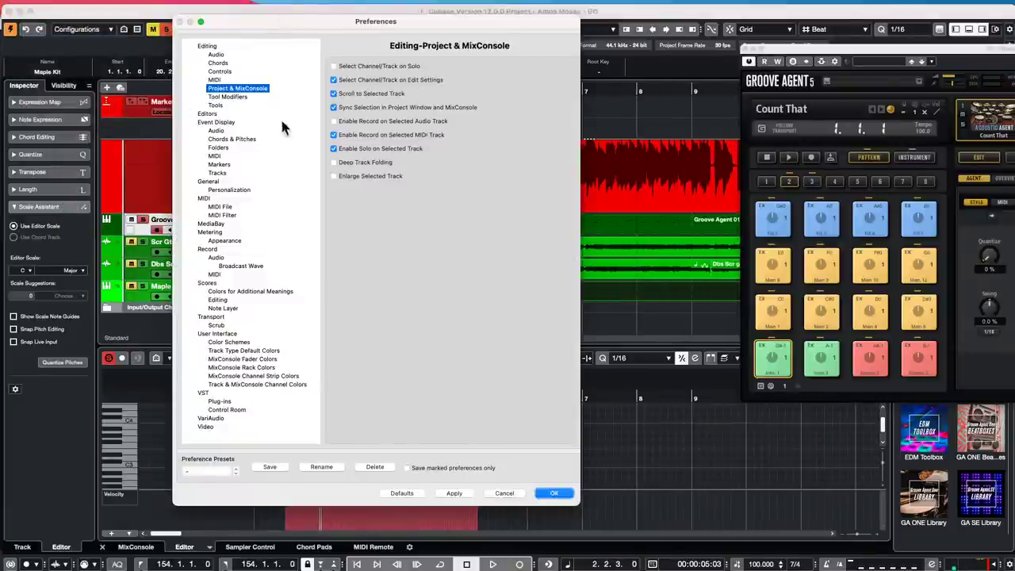
# - Set the Color Schemes Editor Area Background to pale blue (RGB 214, 229, 244) and apply it
pyautogui.click(221, 335)
pyautogui.click(231, 342)
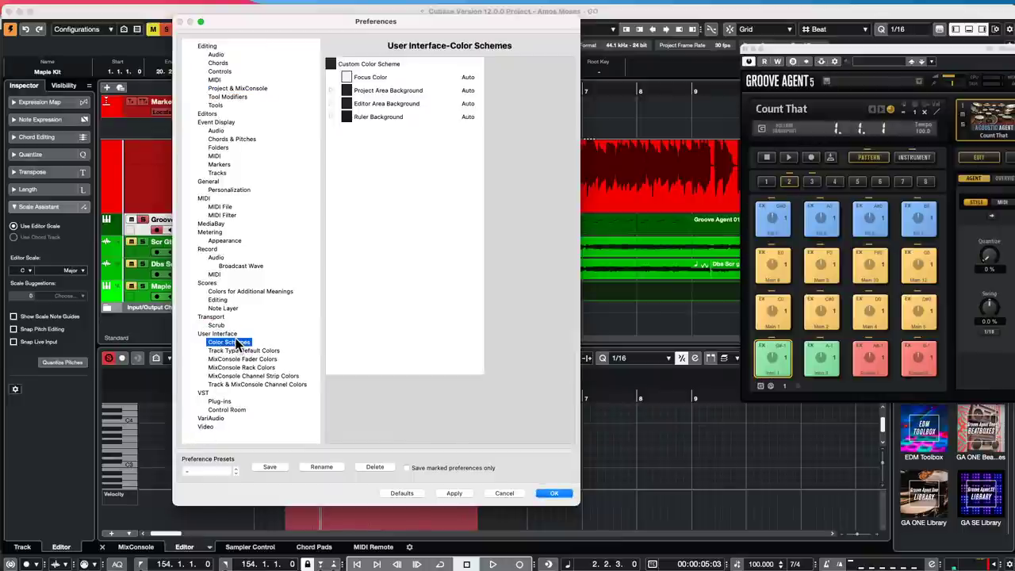
pyautogui.click(333, 103)
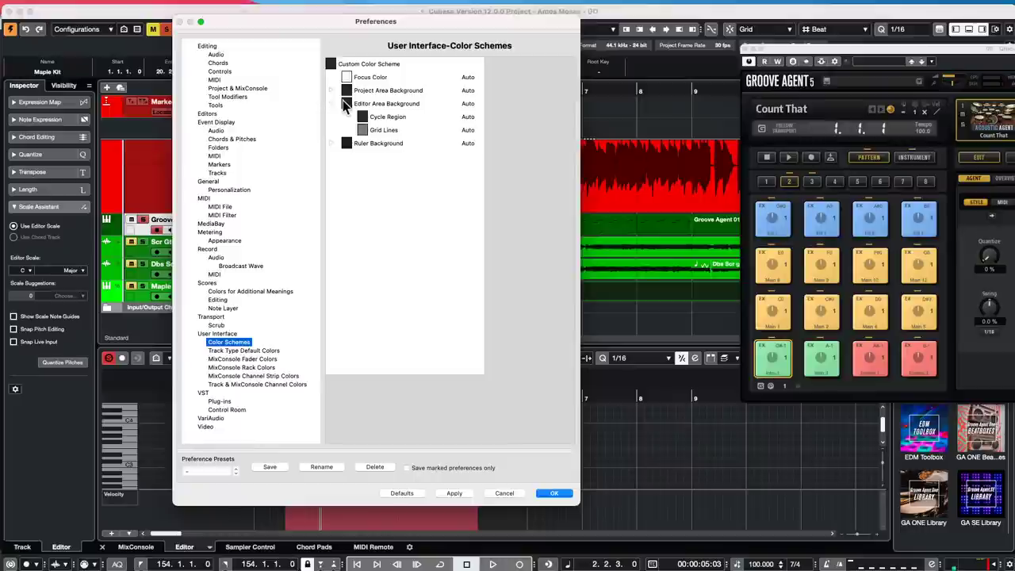
pyautogui.click(347, 105)
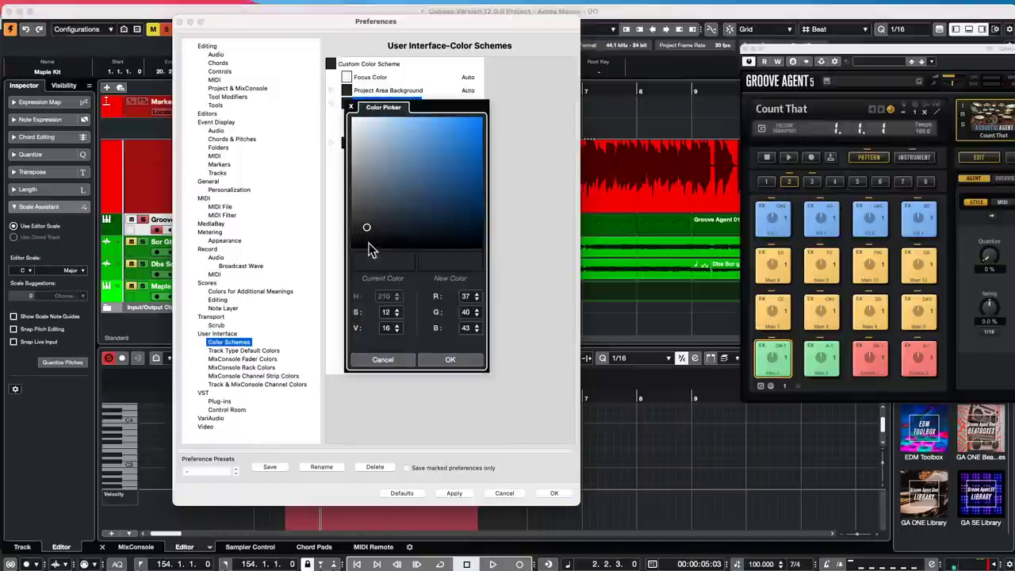
pyautogui.moveTo(367, 229); pyautogui.dragTo(366, 123)
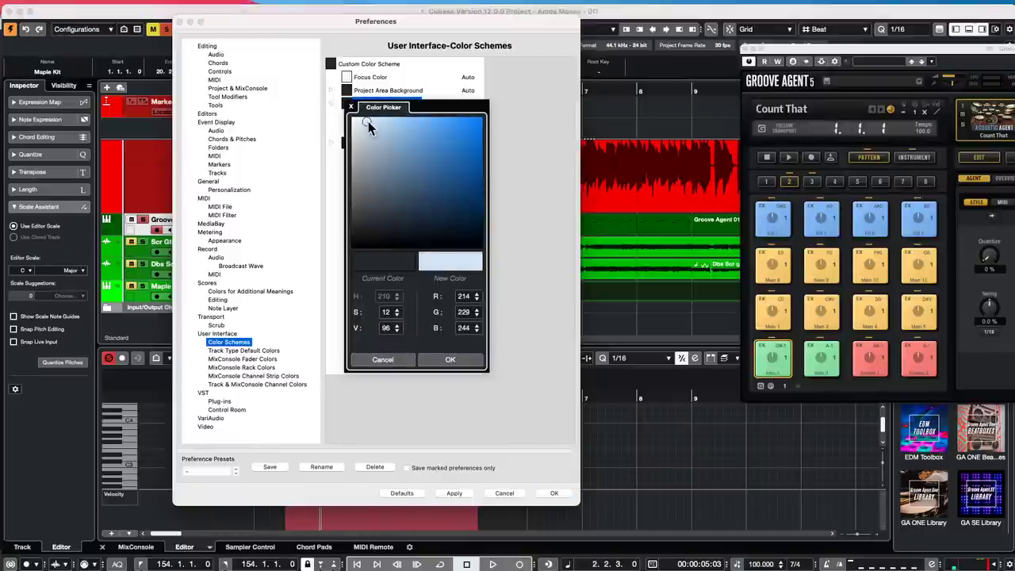
pyautogui.click(449, 361)
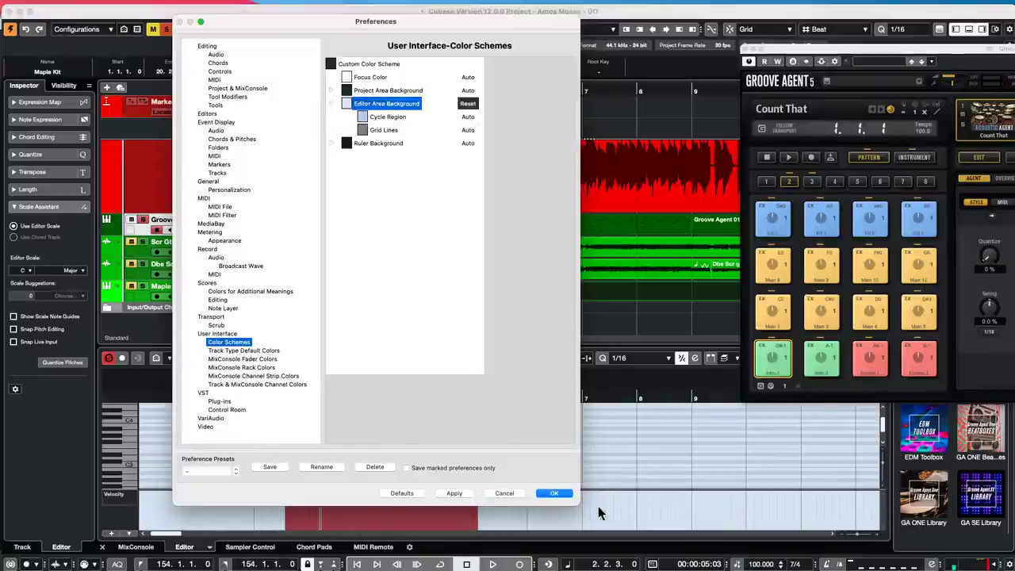
pyautogui.click(454, 493)
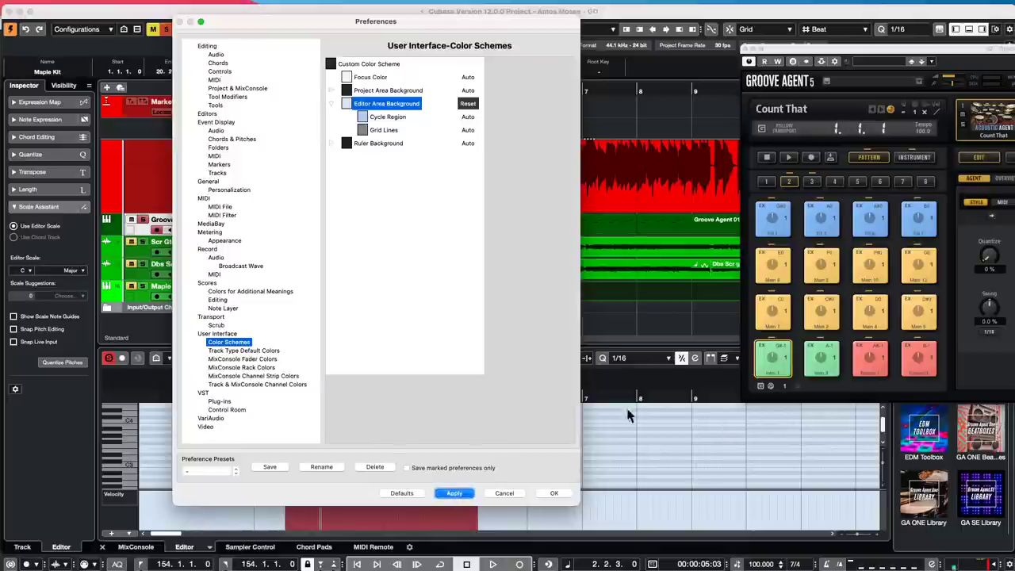
pyautogui.click(553, 493)
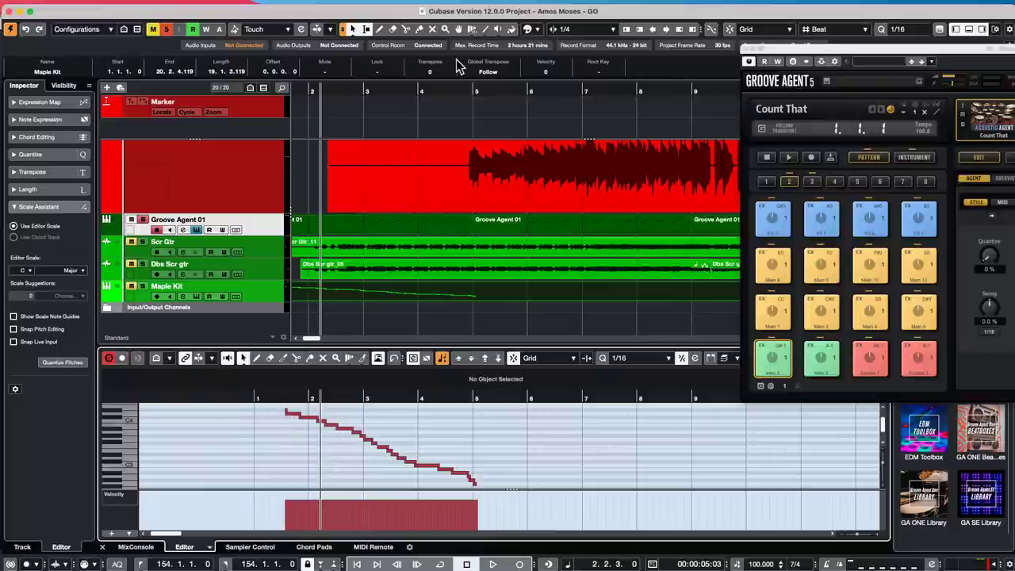
# - Reset the Color Schemes preferences to Defaults so the Editor Area Background returns to Auto
pyautogui.click(72, 6)
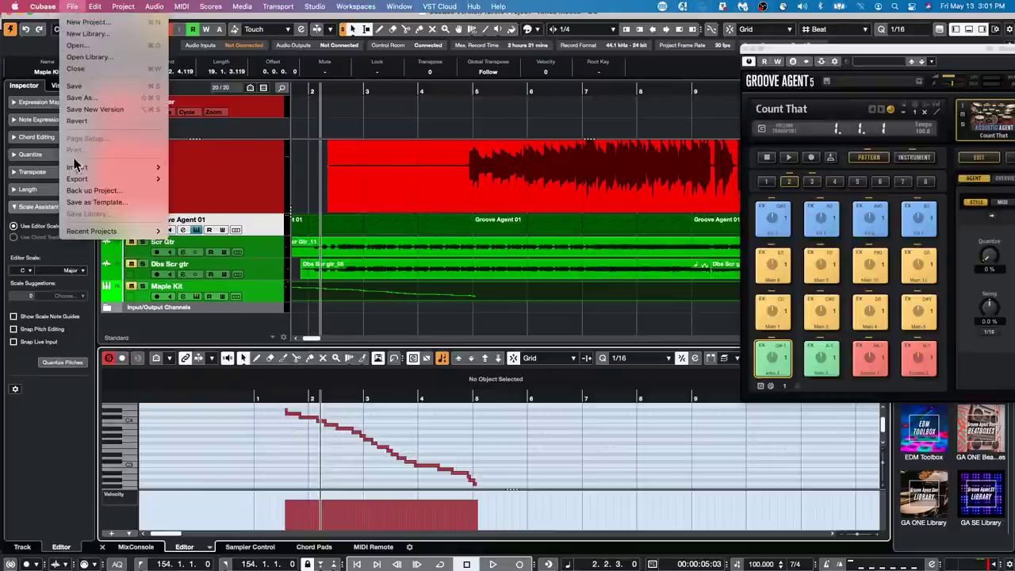
pyautogui.moveTo(104, 230)
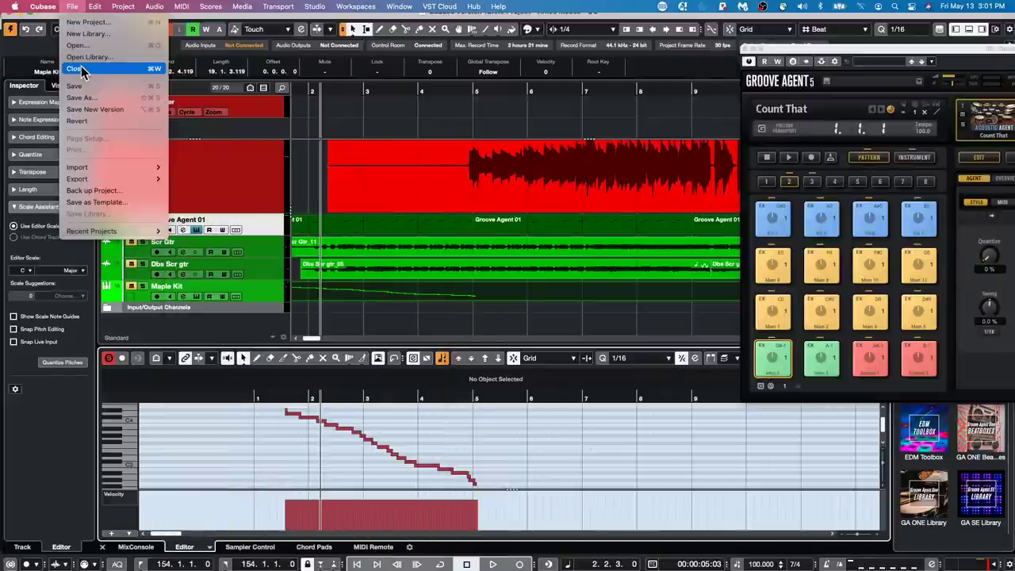
pyautogui.moveTo(100, 181)
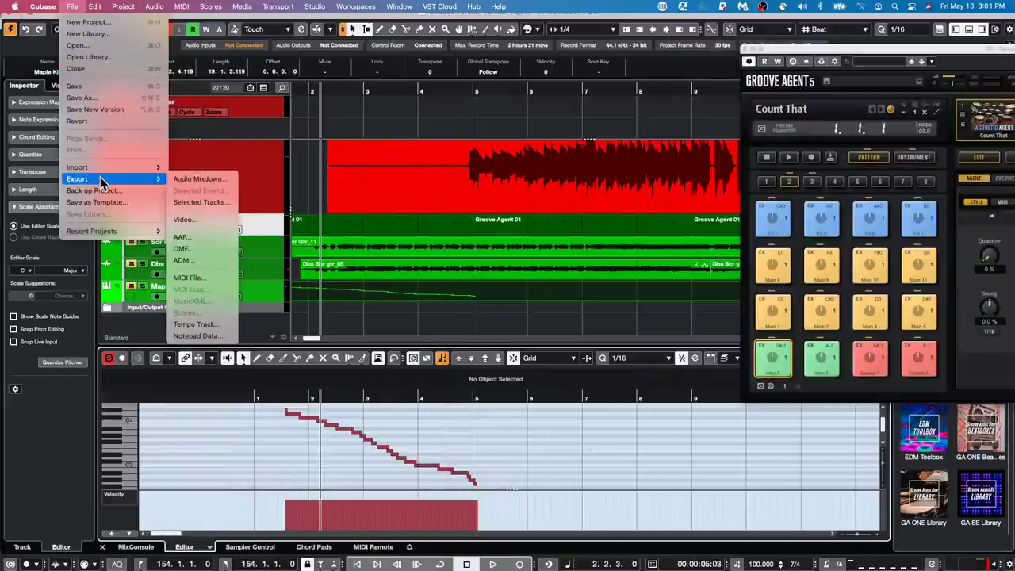
pyautogui.moveTo(126, 170)
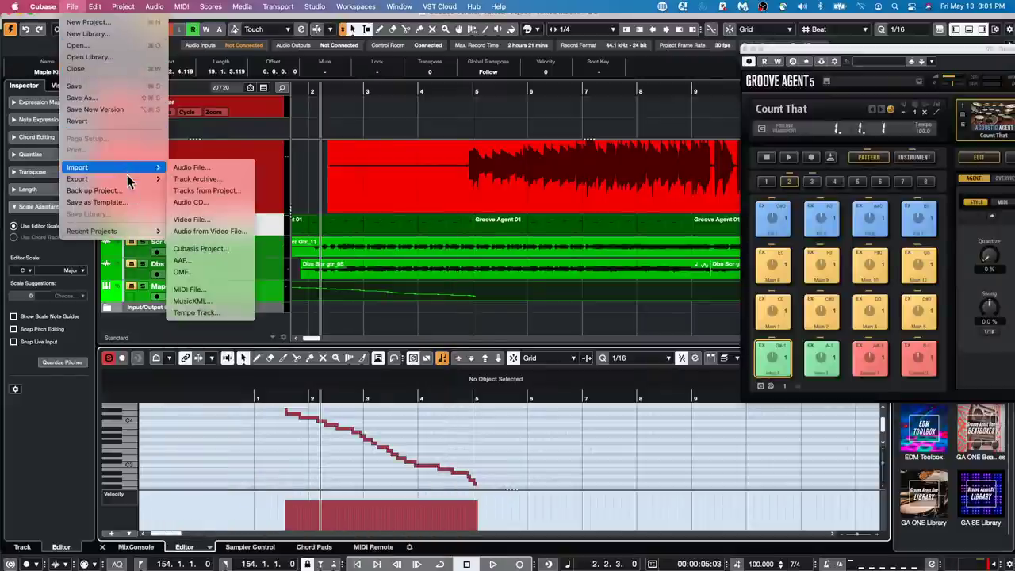
pyautogui.moveTo(32, 9)
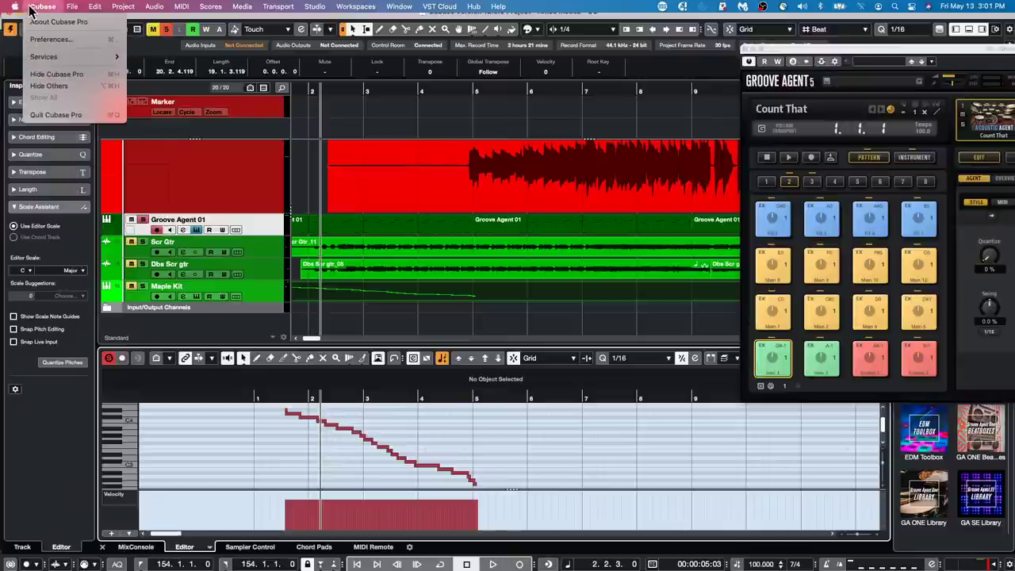
pyautogui.click(50, 39)
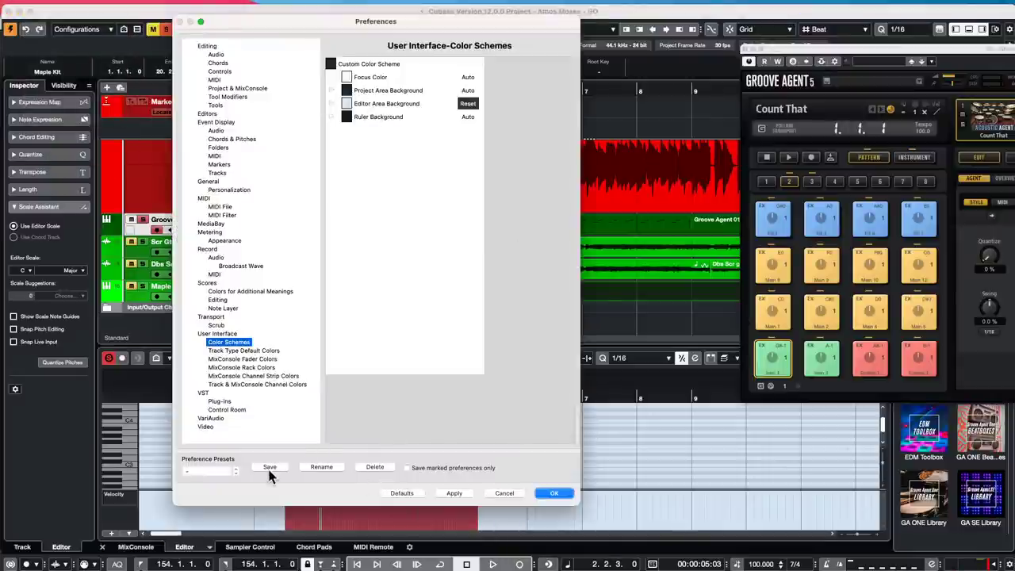
pyautogui.click(403, 493)
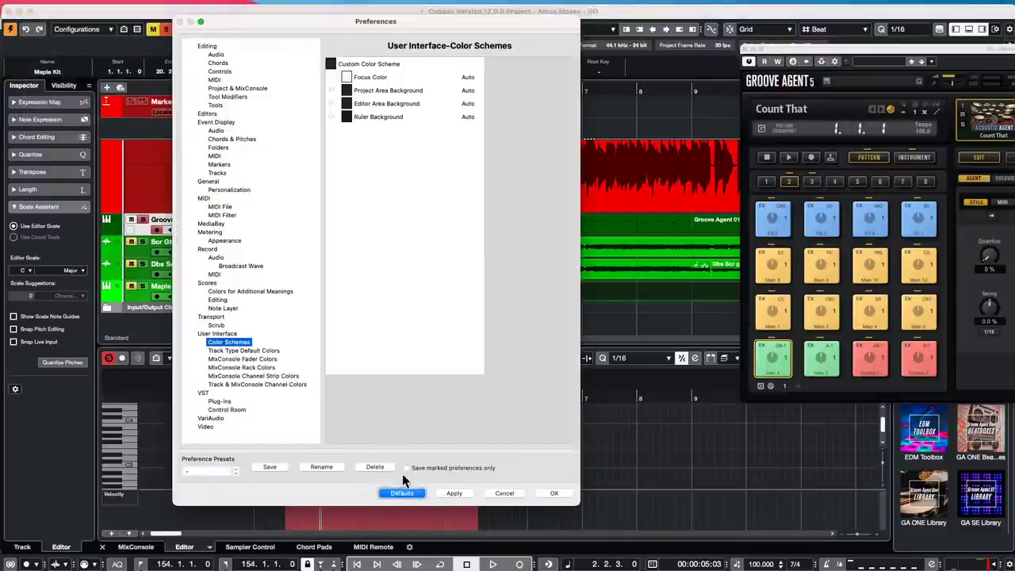
# - Close Preferences, marquee-select most notes in the Key Editor, and close Groove Agent
pyautogui.click(554, 493)
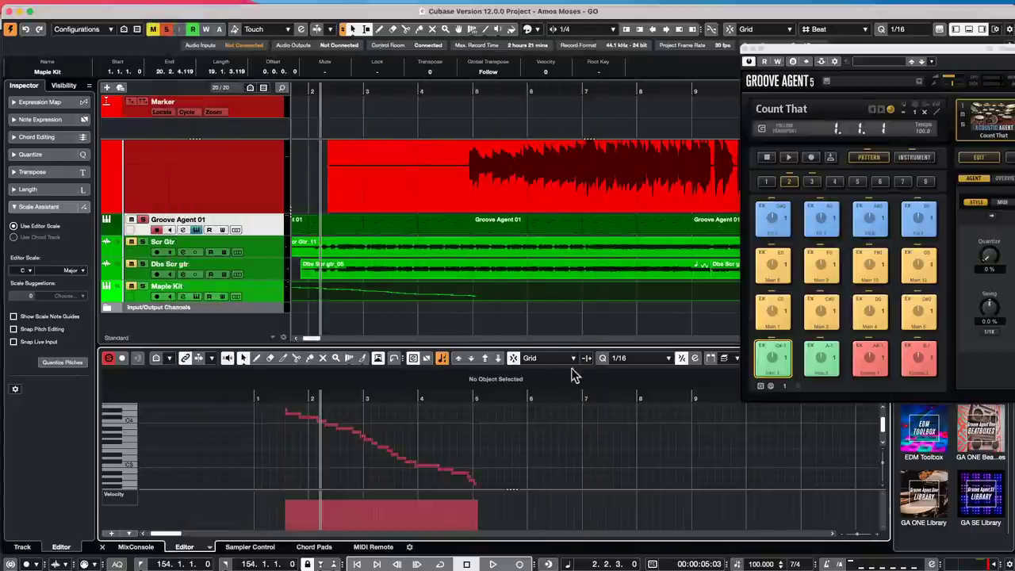
pyautogui.moveTo(324, 412); pyautogui.dragTo(492, 488)
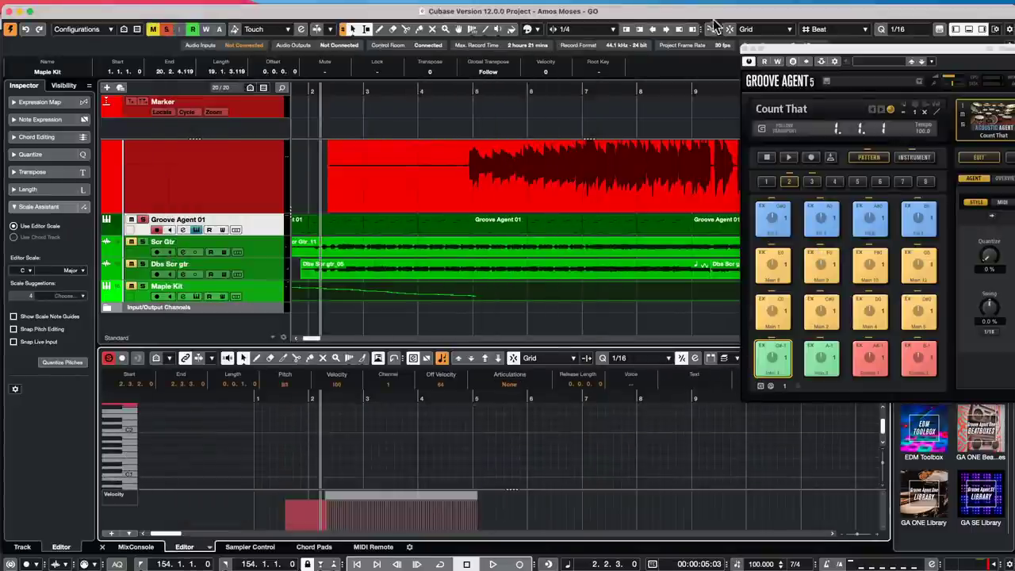
pyautogui.click(749, 51)
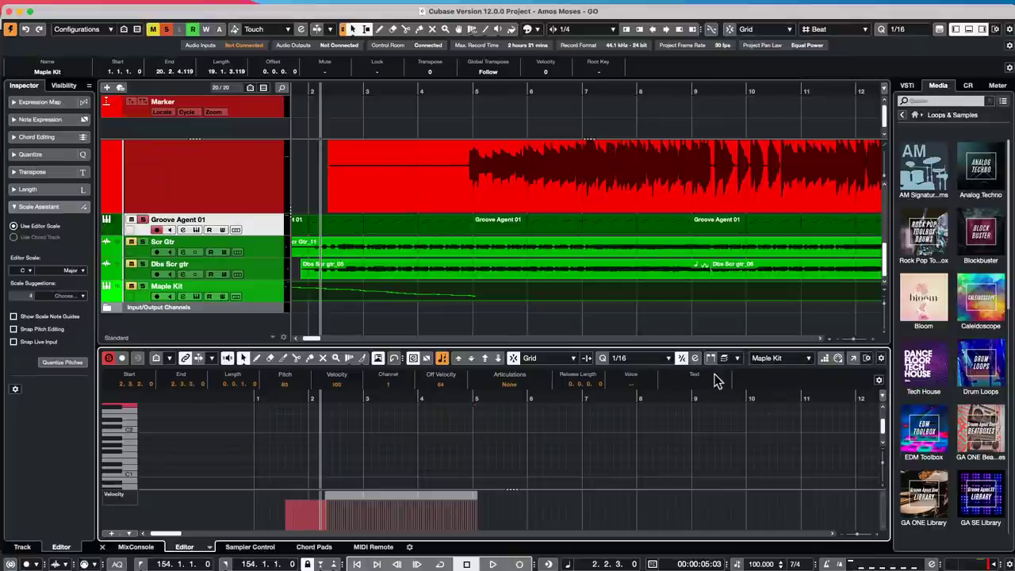
# - Move Event Colors ahead of Multiple Part Controls in the Key Editor toolbar setup
pyautogui.click(881, 359)
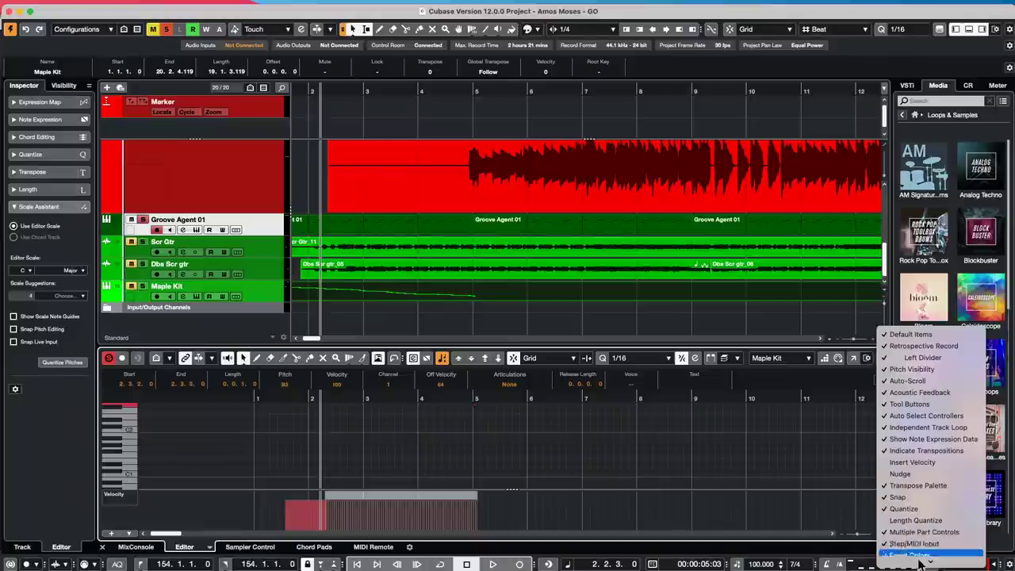
pyautogui.click(902, 559)
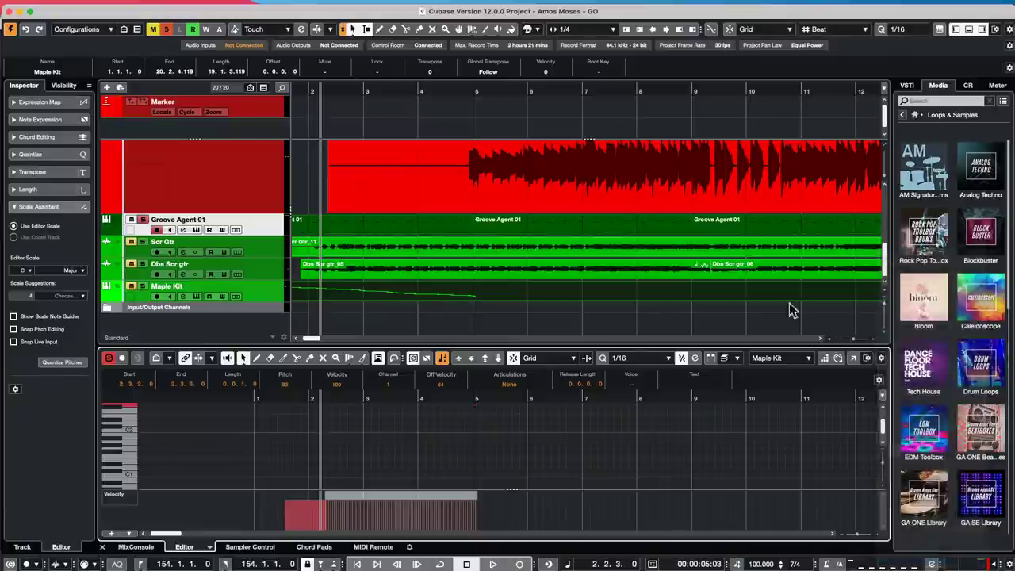
pyautogui.scroll(-5, 579, 323)
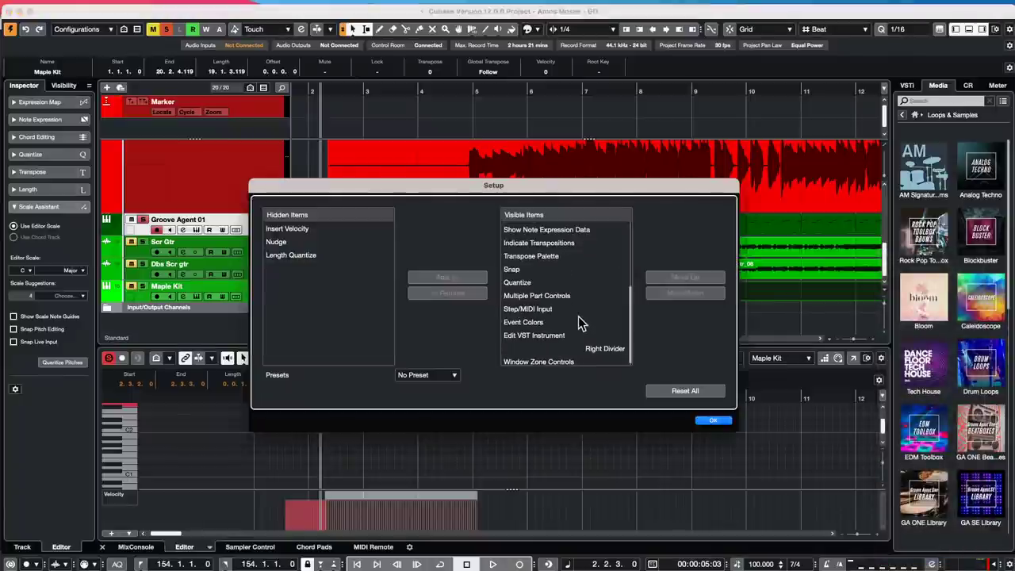
pyautogui.click(545, 324)
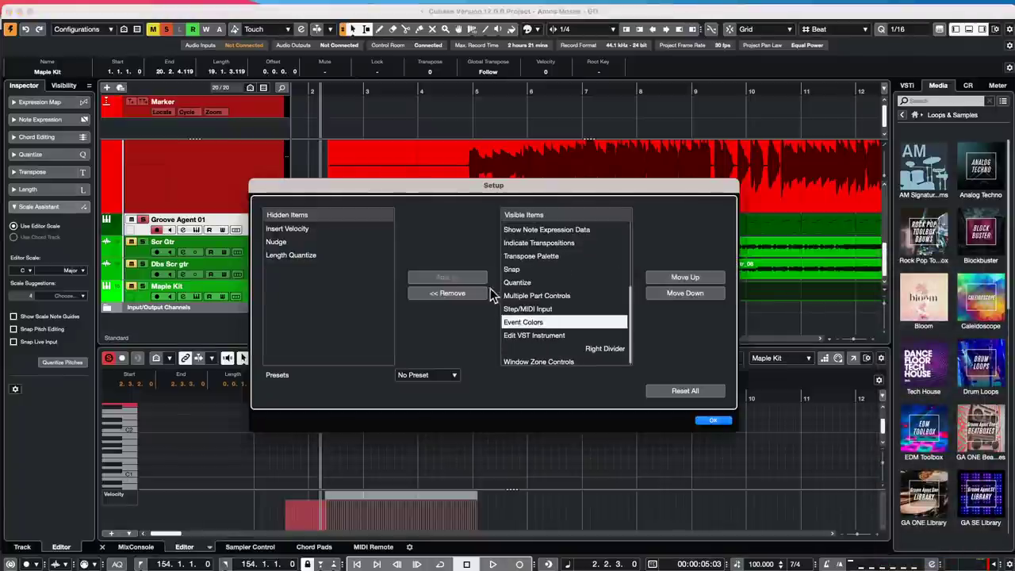
pyautogui.click(711, 279)
pyautogui.click(711, 279)
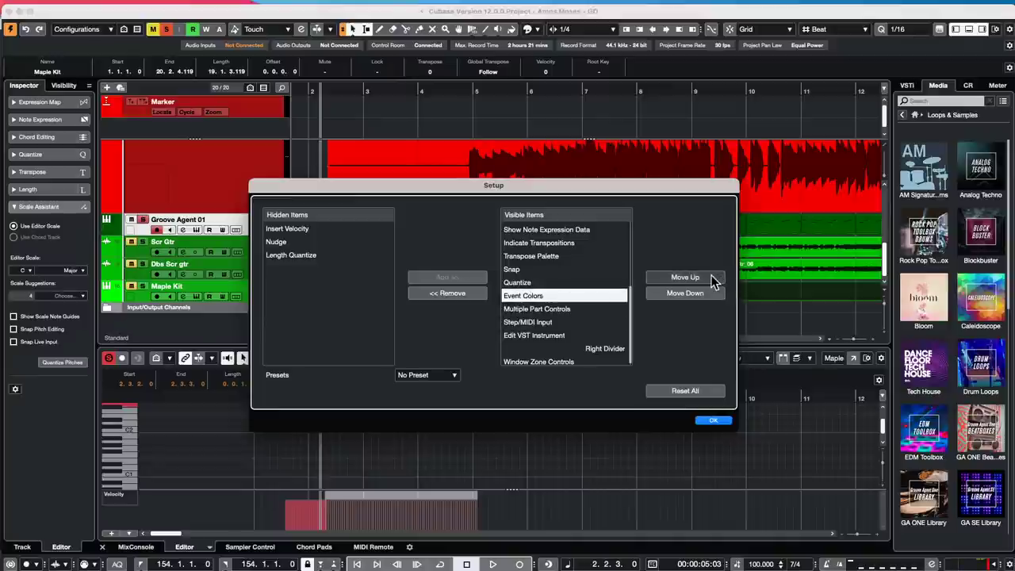
pyautogui.click(713, 420)
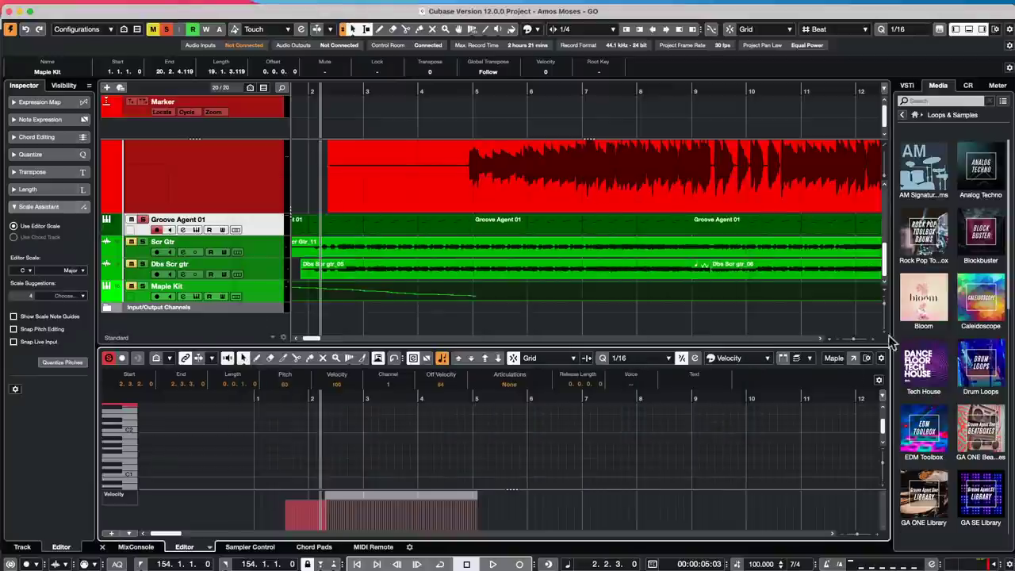
pyautogui.click(759, 360)
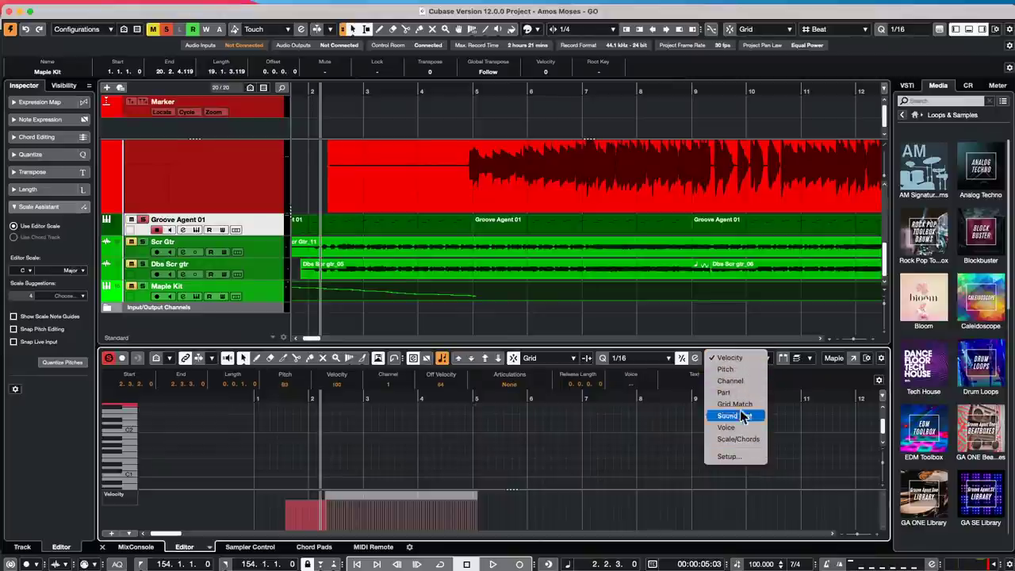
pyautogui.click(736, 460)
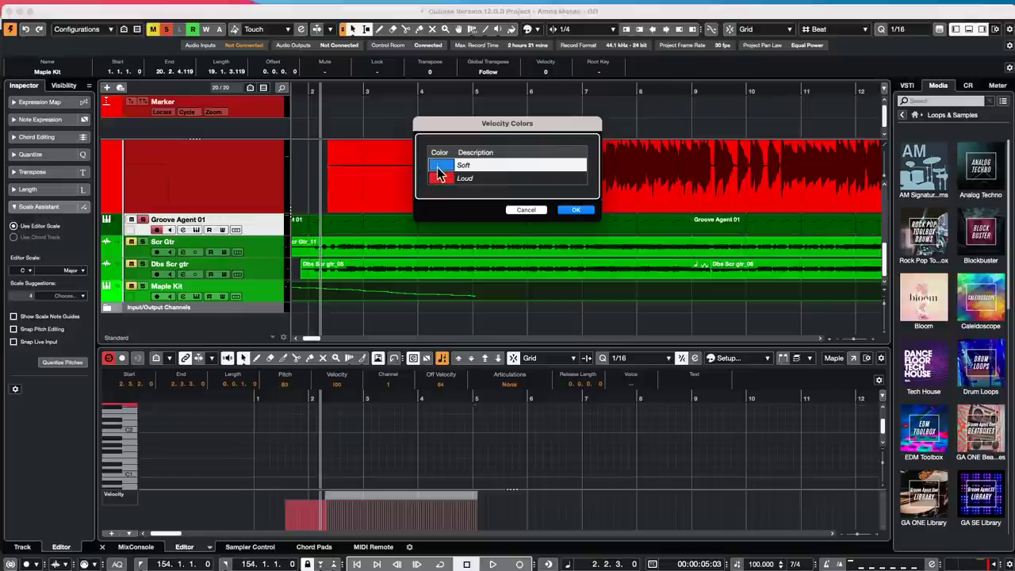
pyautogui.click(527, 209)
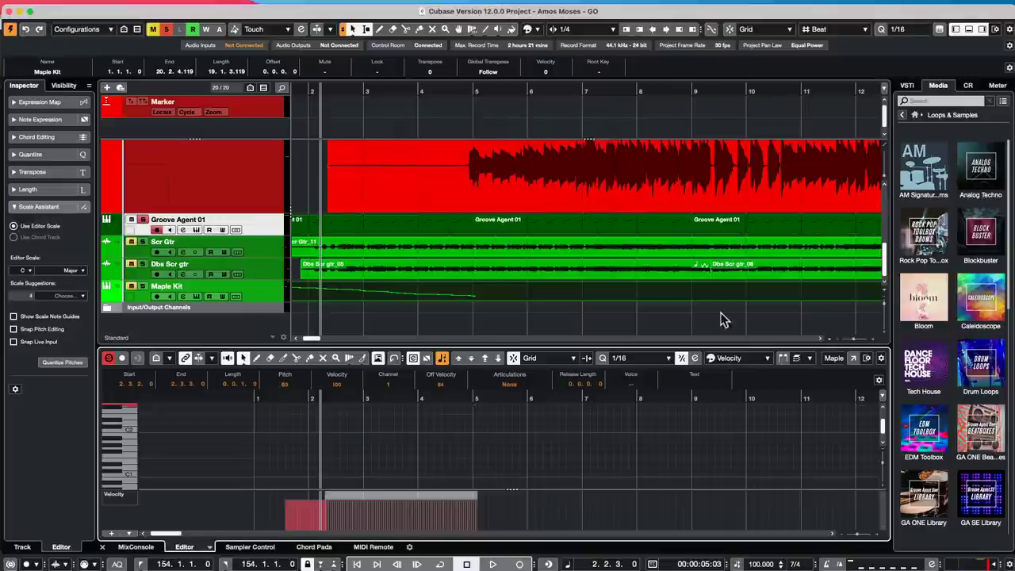
pyautogui.click(745, 362)
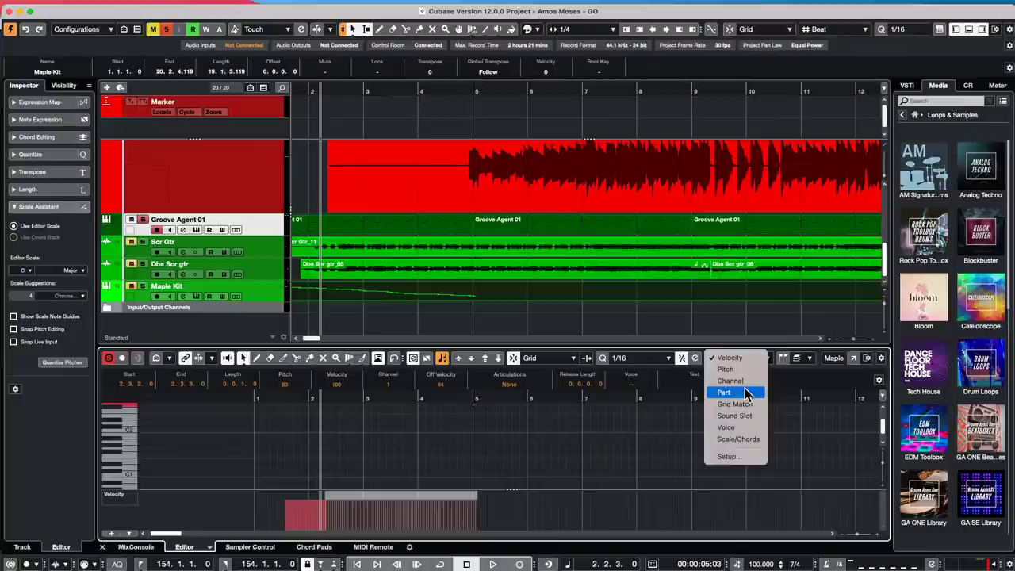
pyautogui.click(746, 393)
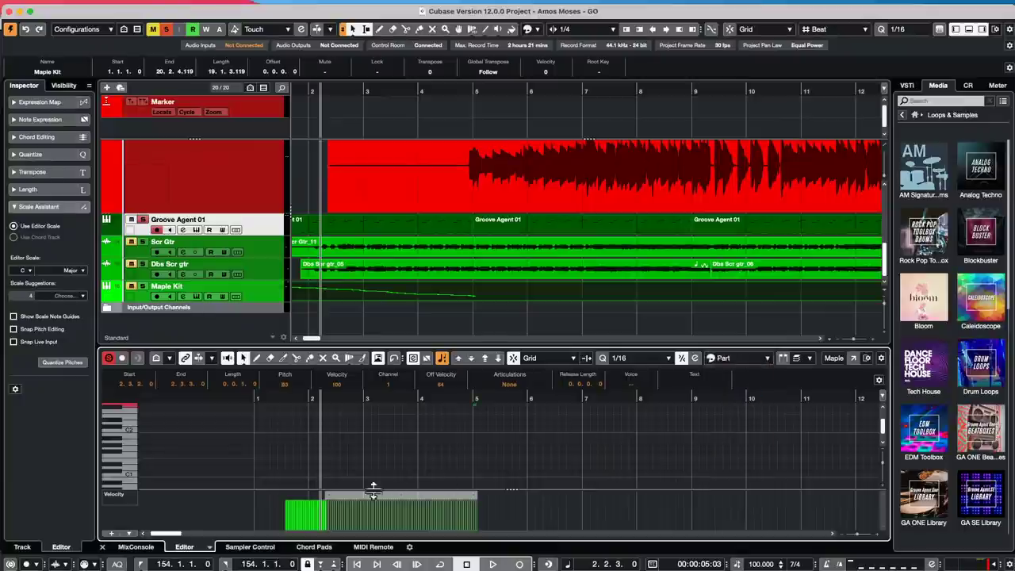
pyautogui.click(725, 358)
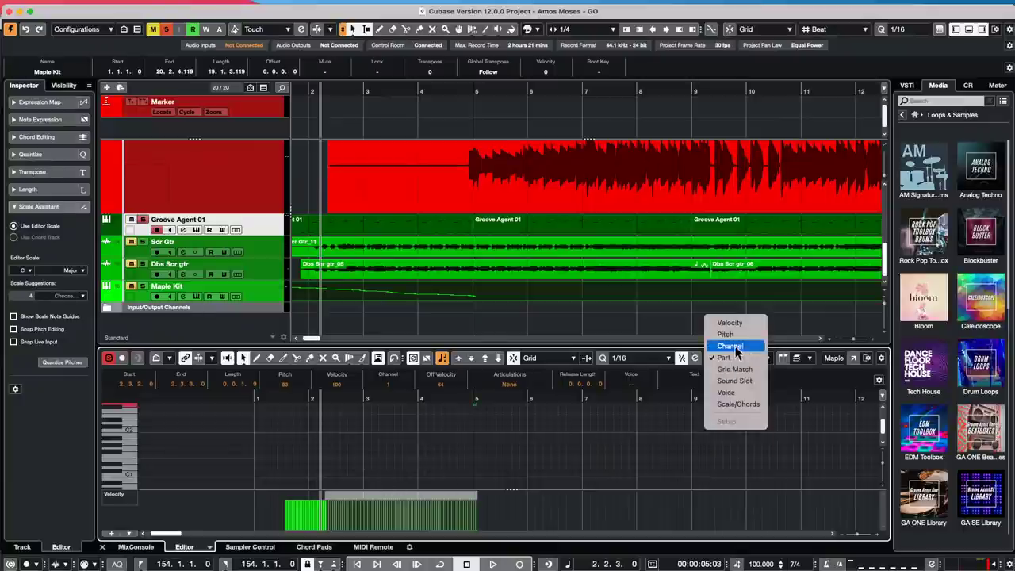
pyautogui.click(730, 323)
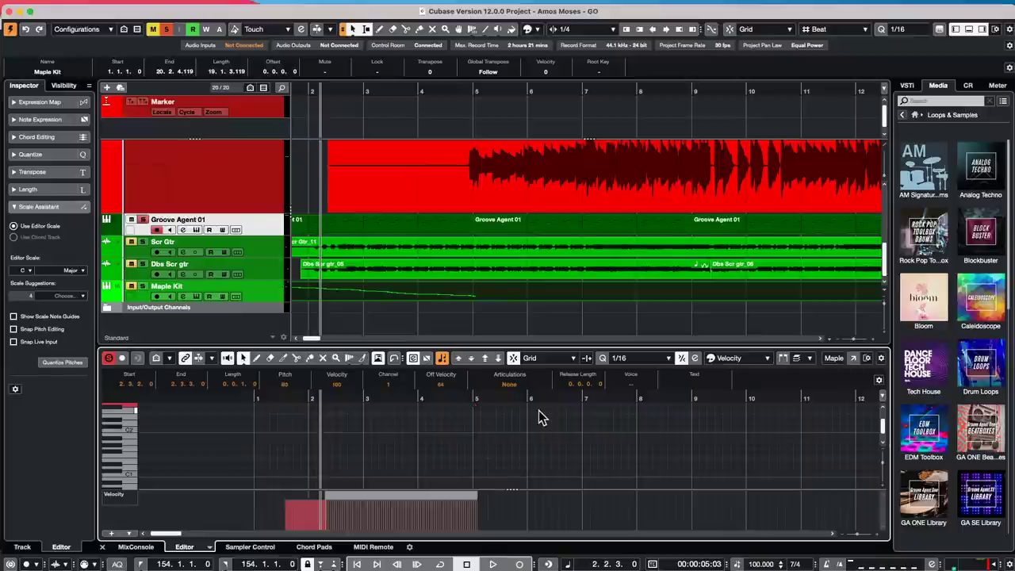
# - Erase the Maple Kit event using the Erase tool from the quick tool menu
pyautogui.scroll(6, 546, 270)
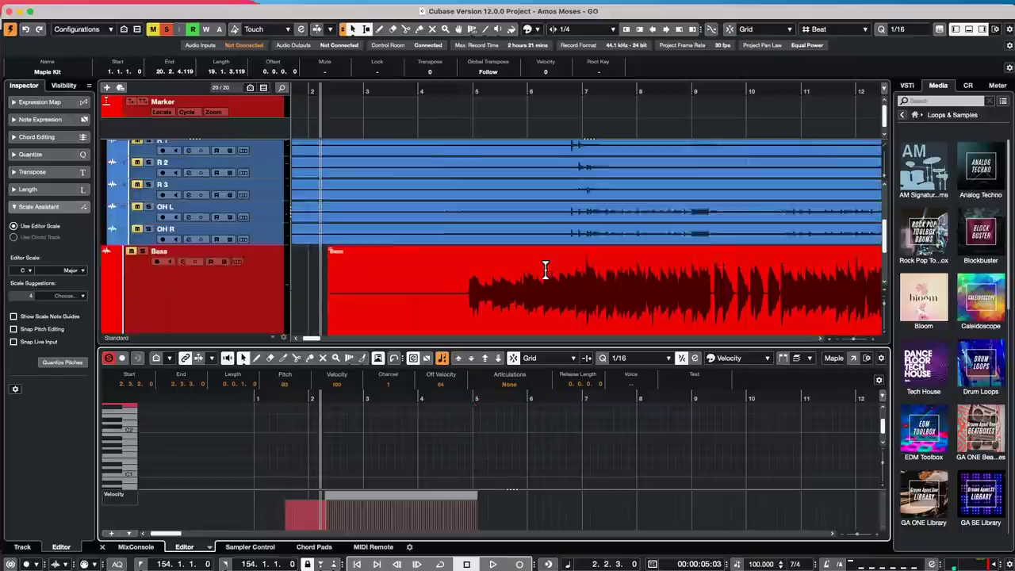
pyautogui.scroll(3, 546, 269)
pyautogui.moveTo(385, 92); pyautogui.dragTo(401, 67)
pyautogui.scroll(-10, 420, 166)
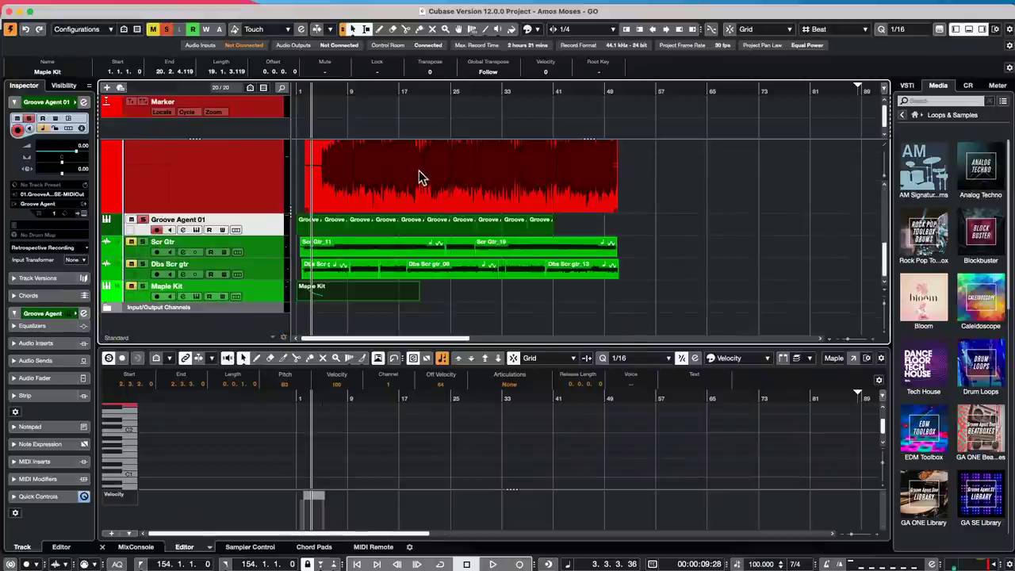
pyautogui.rightClick(376, 285)
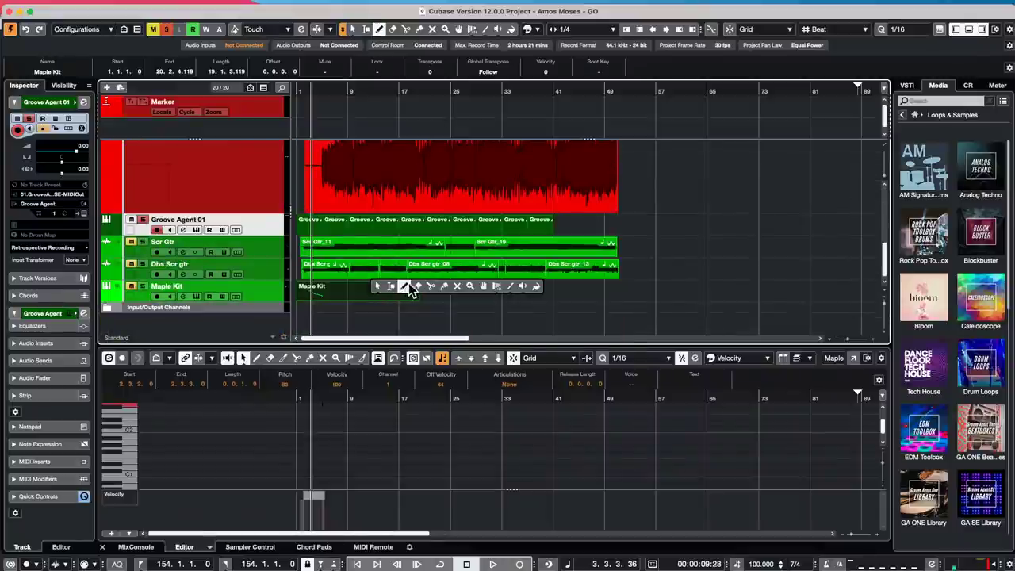
pyautogui.click(413, 283)
pyautogui.click(401, 285)
# - Show the File menu's Export options, such as Audio Mixdown and MIDI File
pyautogui.scroll(10, 442, 167)
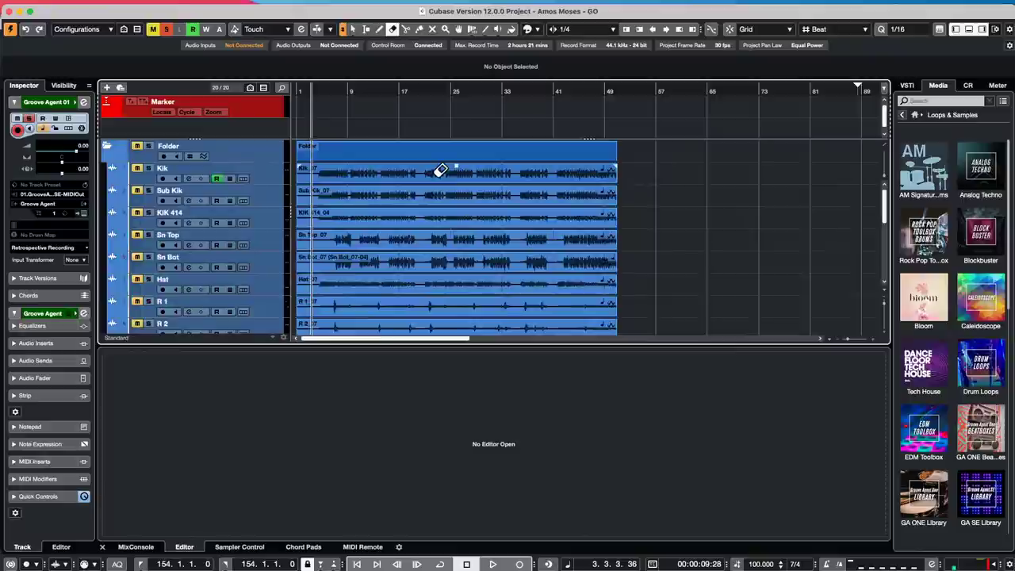
pyautogui.moveTo(176, 6)
pyautogui.click(71, 6)
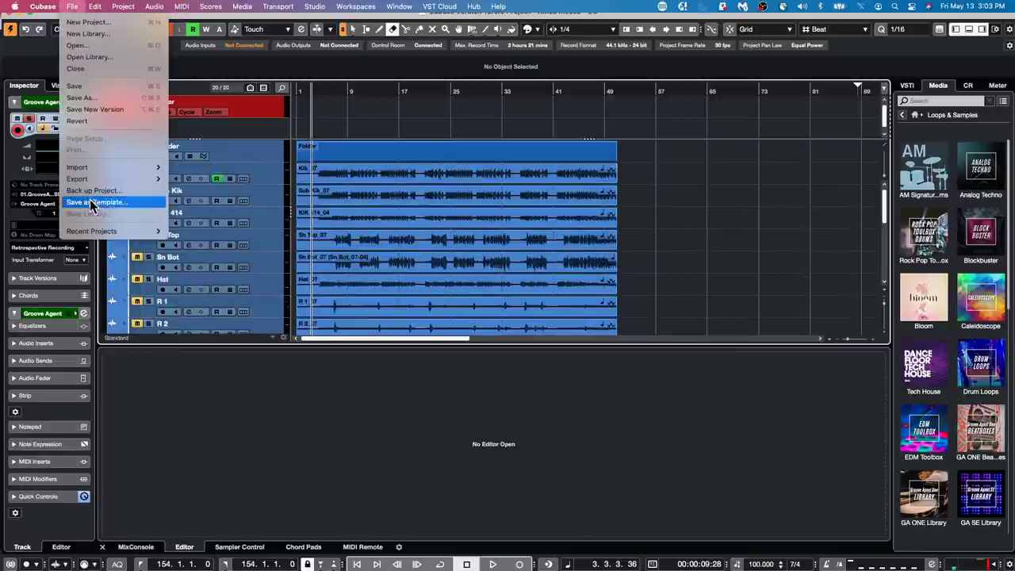
pyautogui.moveTo(95, 182)
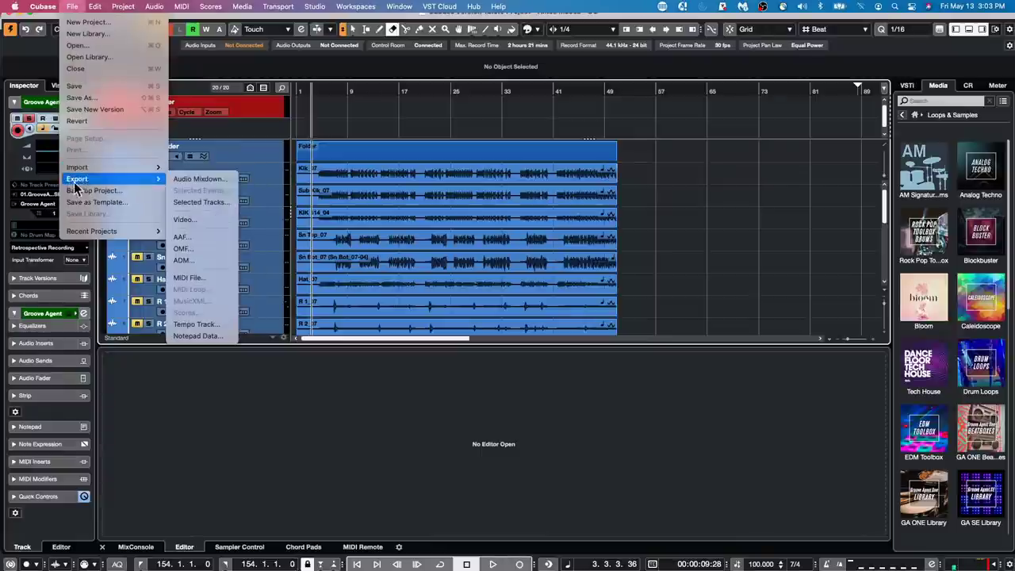
# - Revert the project, select channels Kik through OH R, and play from bar 6
pyautogui.click(102, 124)
pyautogui.click(581, 191)
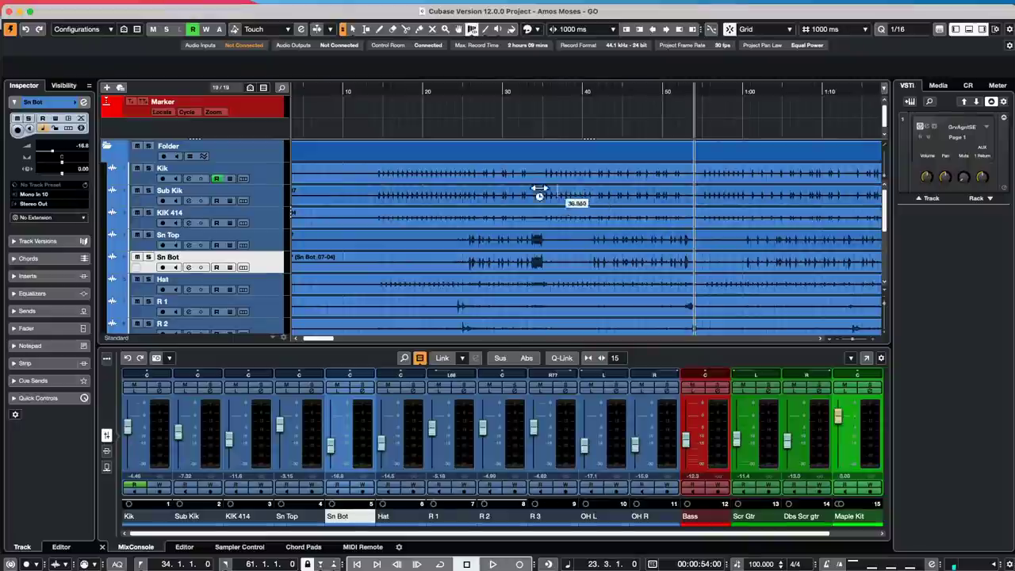
pyautogui.click(159, 427)
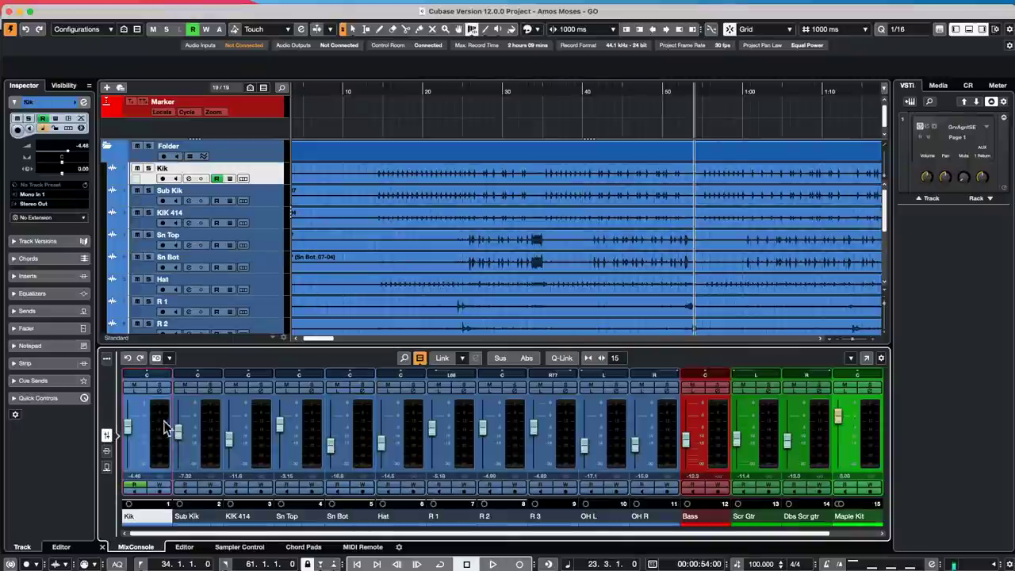
pyautogui.keyDown('shift'); pyautogui.click(669, 439); pyautogui.keyUp('shift')
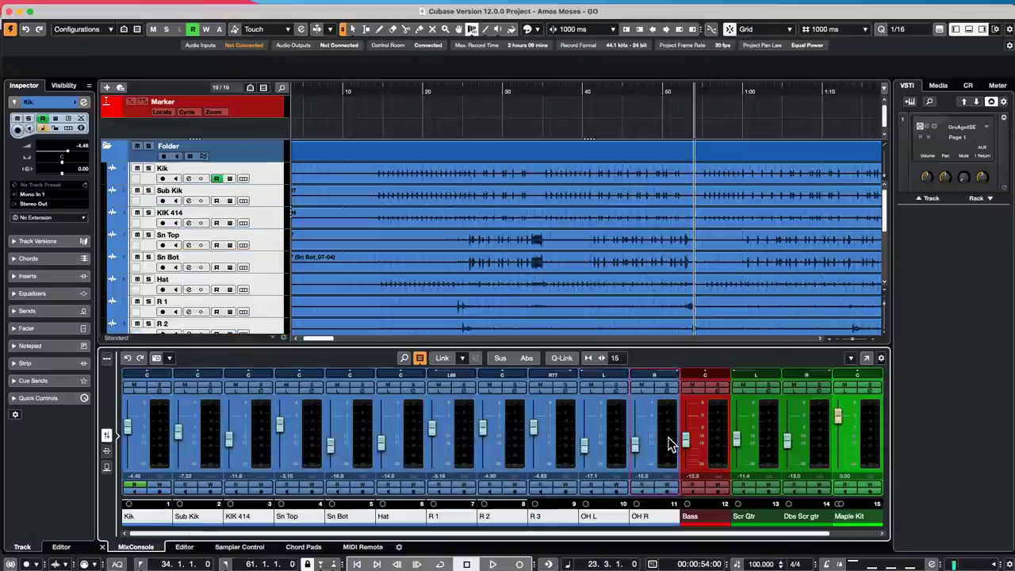
pyautogui.click(358, 92)
pyautogui.press('space')
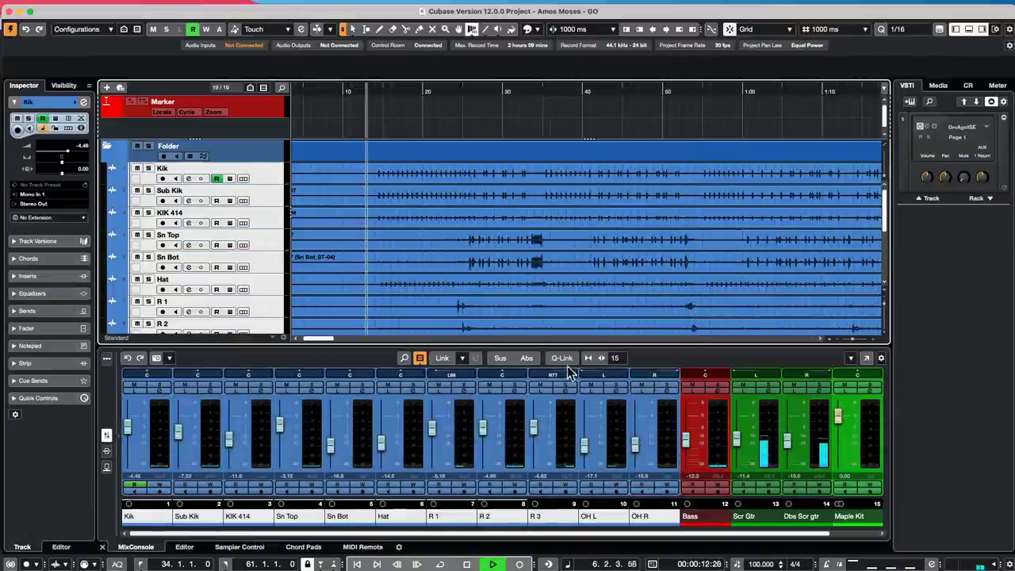
# - Q-Link the drum channels with automation read/write and pull their faders down together
pyautogui.click(562, 358)
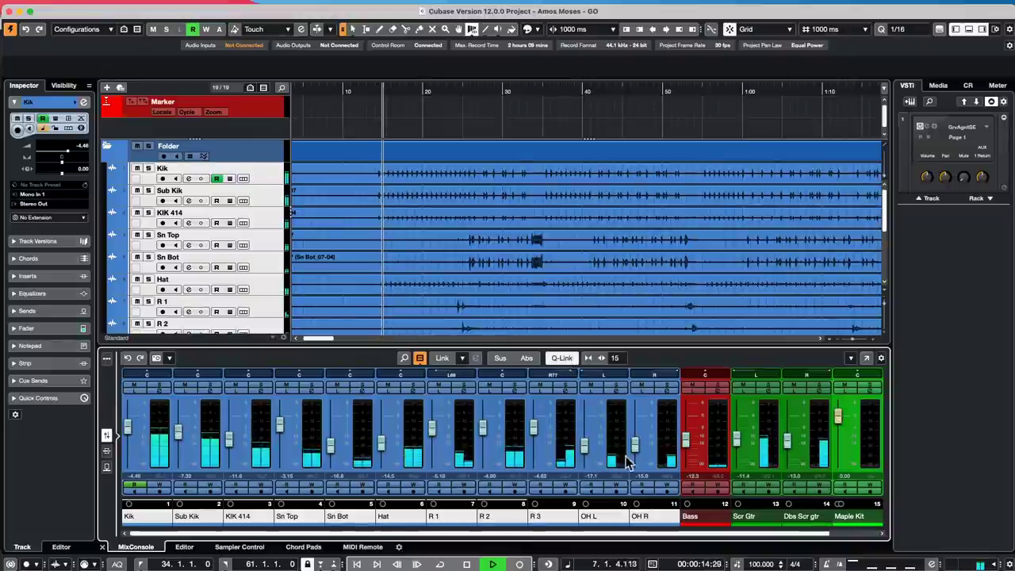
pyautogui.click(617, 484)
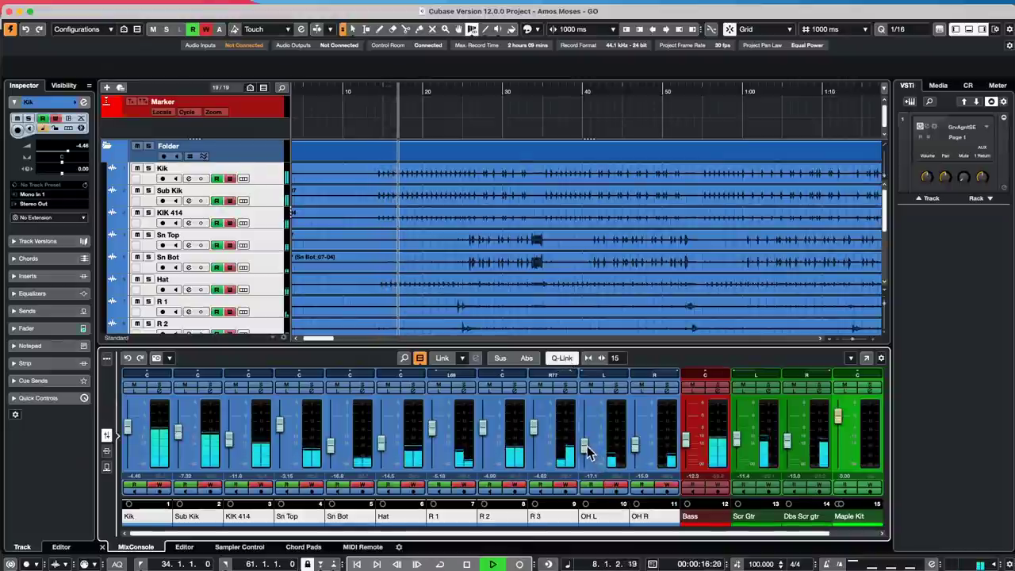
pyautogui.moveTo(584, 445)
pyautogui.mouseDown()
pyautogui.moveTo(591, 460)
pyautogui.moveTo(594, 446)
pyautogui.mouseUp()
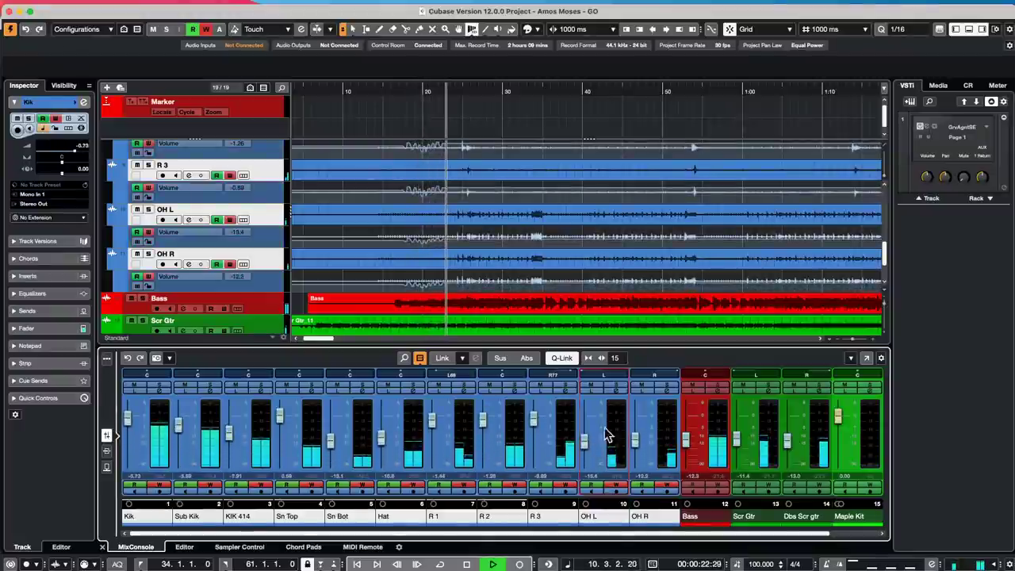
pyautogui.click(560, 359)
# - Link Scr Gtr and Dbs Scr gtr and write automation raising their faders
pyautogui.click(765, 448)
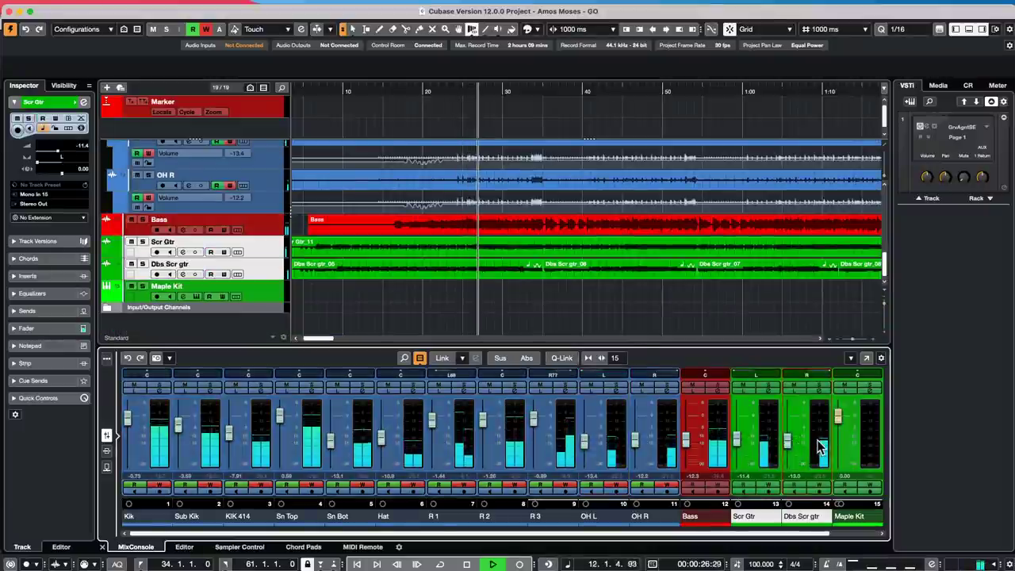
pyautogui.click(566, 359)
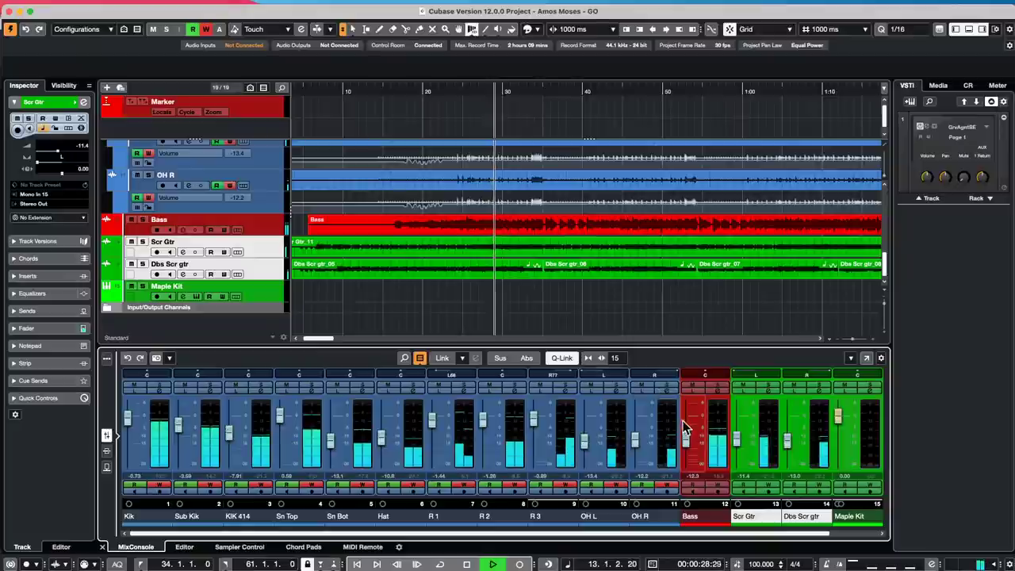
pyautogui.moveTo(737, 440); pyautogui.dragTo(738, 442)
pyautogui.click(769, 485)
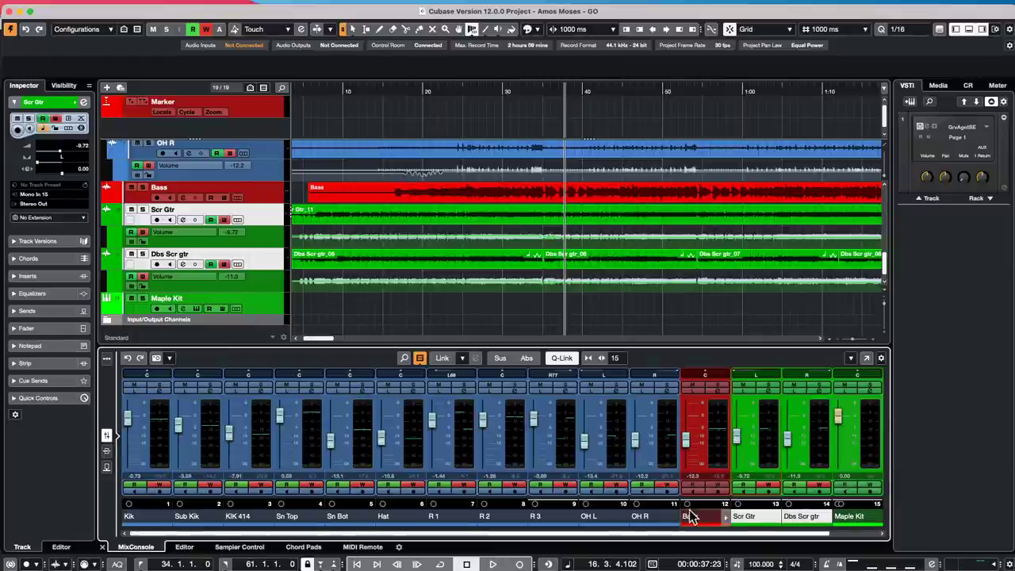
# - Show the Control Room panel and lower its Main level from -6.64 to -31.0 dB
pyautogui.hscroll(1, 708, 542)
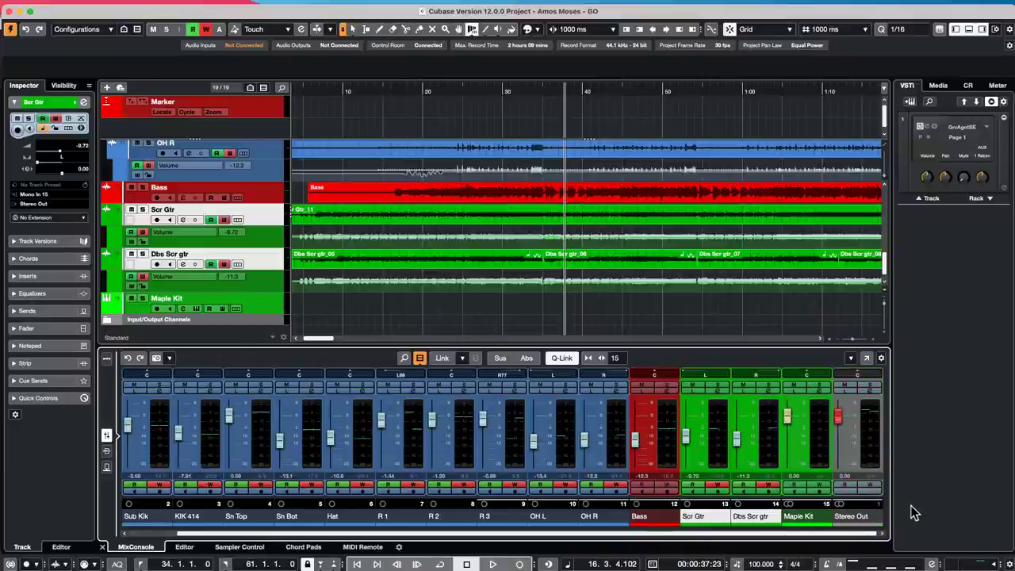
pyautogui.click(967, 85)
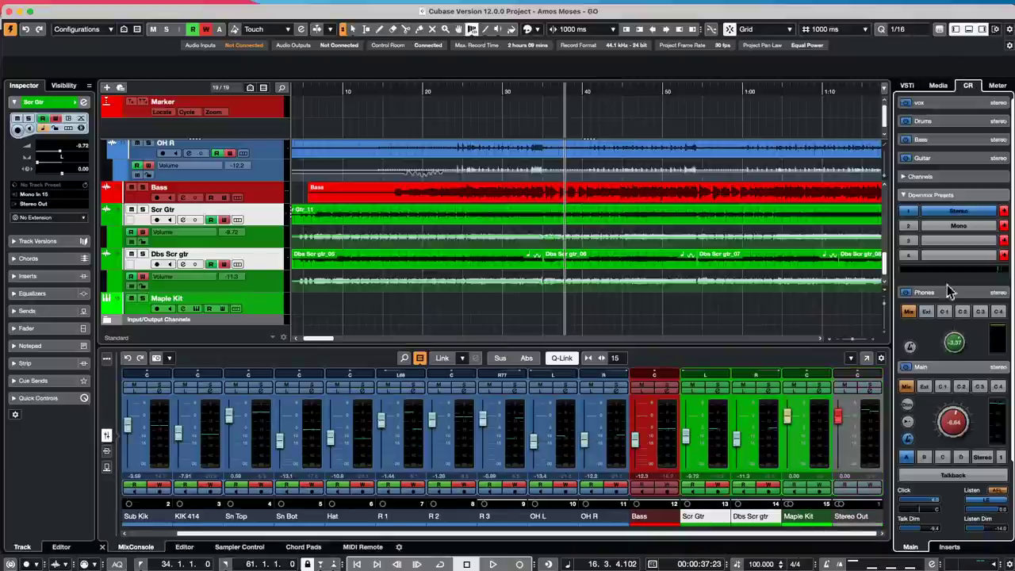
pyautogui.moveTo(975, 412); pyautogui.dragTo(942, 449)
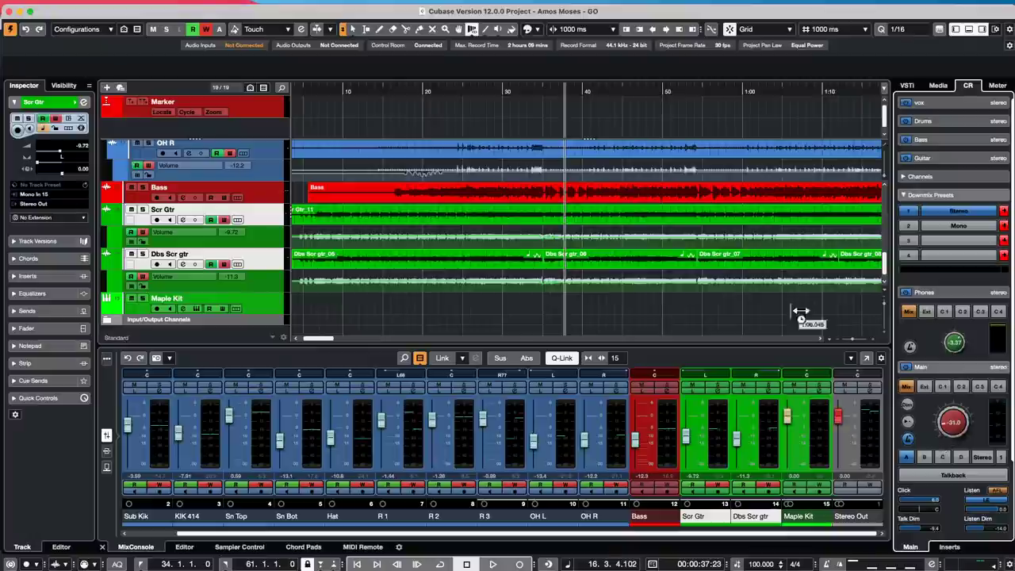
pyautogui.click(358, 7)
pyautogui.moveTo(314, 6)
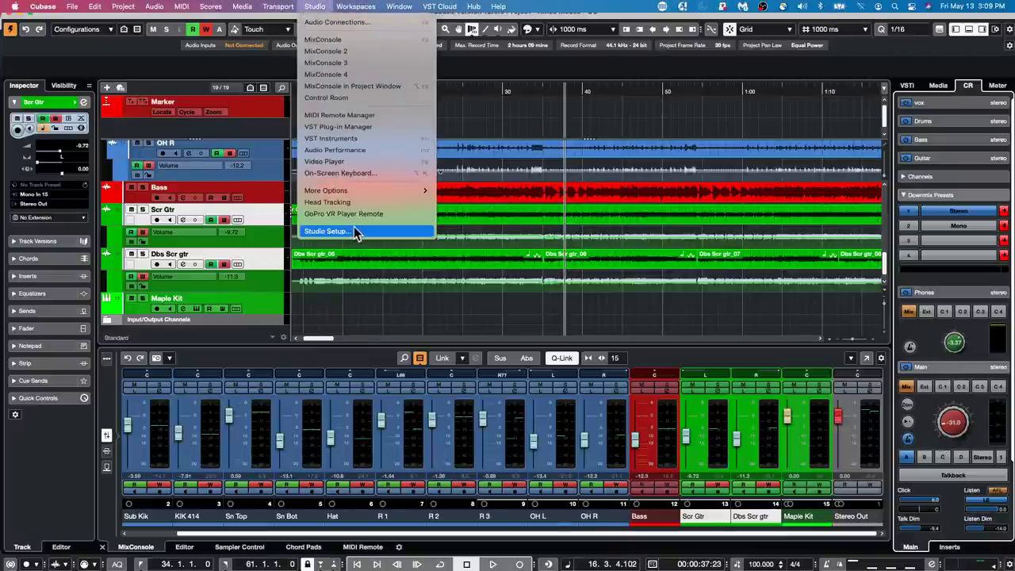
# - Open Studio Setup and go to the Generic Remote page without adding a device
pyautogui.click(354, 228)
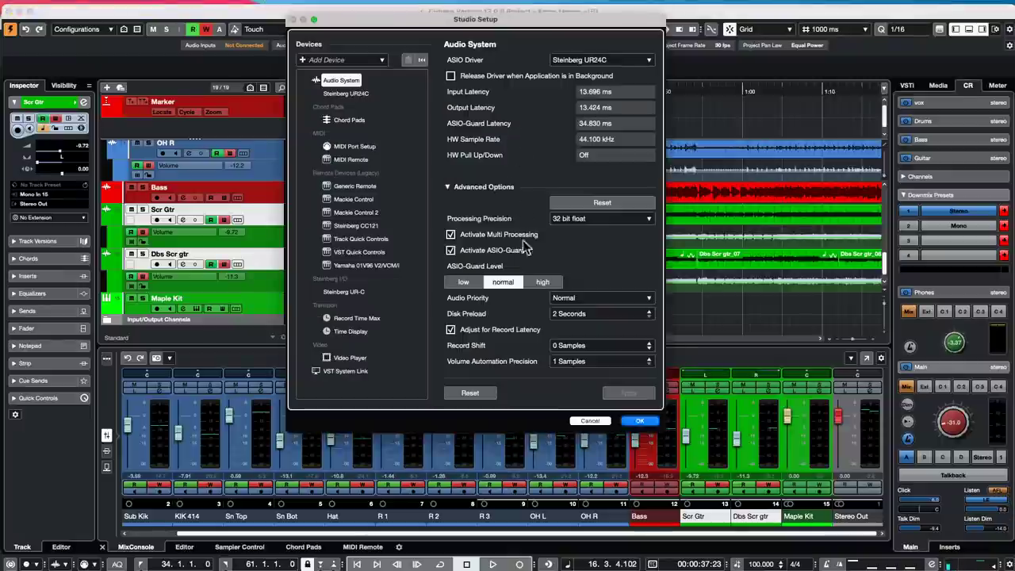
pyautogui.click(360, 148)
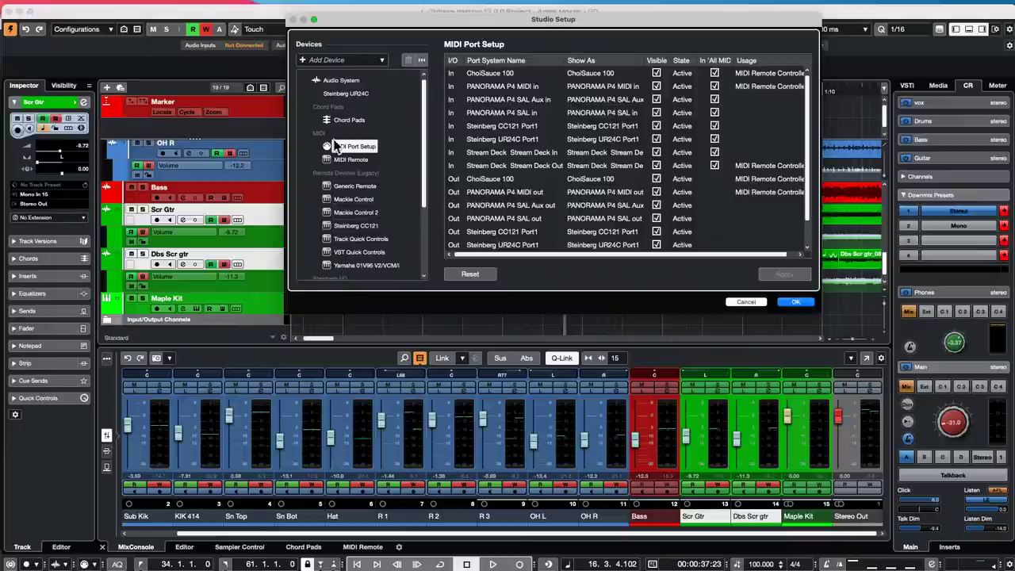
pyautogui.click(355, 185)
pyautogui.click(302, 59)
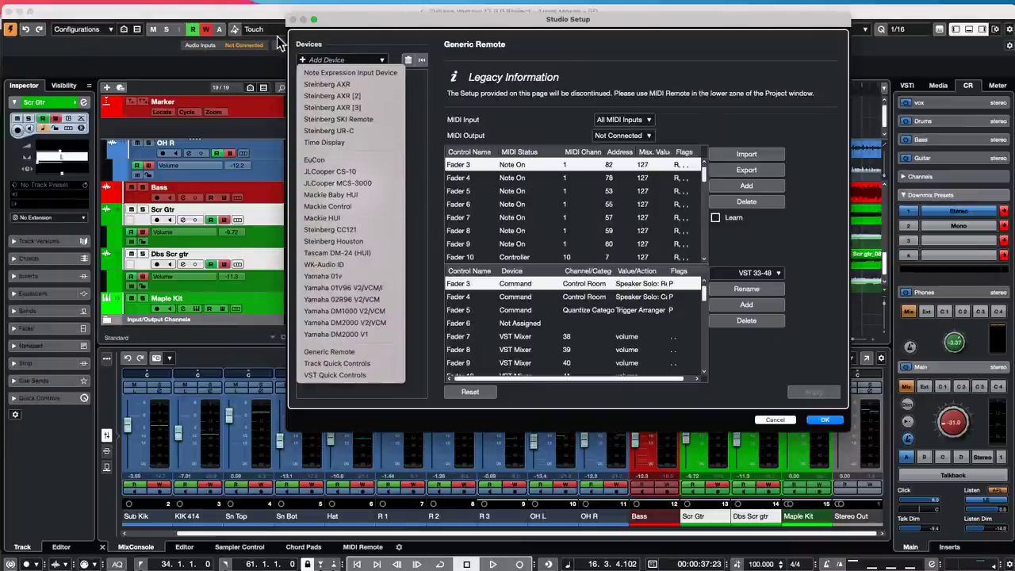
pyautogui.click(333, 44)
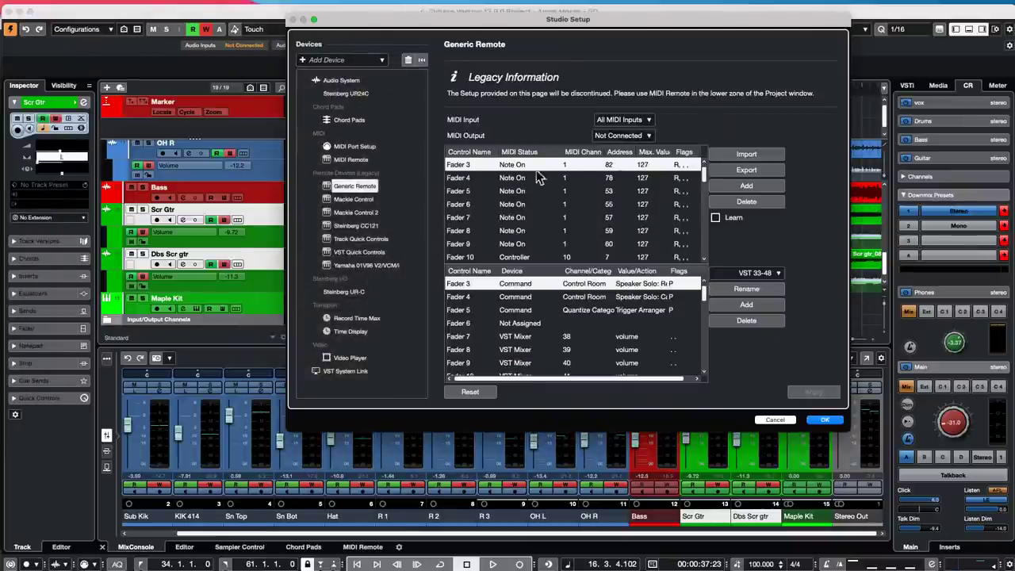
# - Enable Learn, set ports to PANORAMA P4 MIDI in and out, and edit Fader 3's address
pyautogui.click(717, 219)
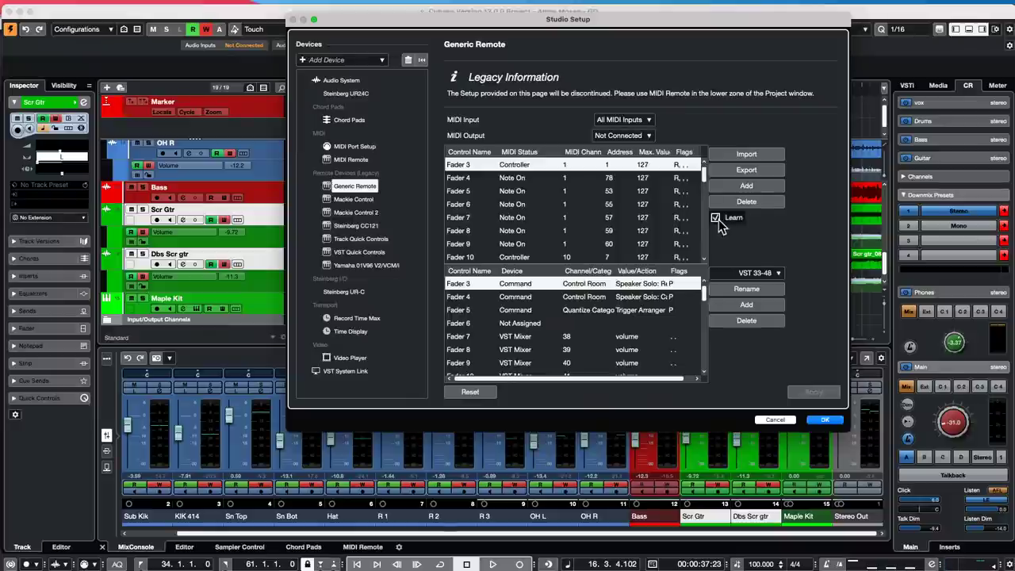
pyautogui.click(648, 124)
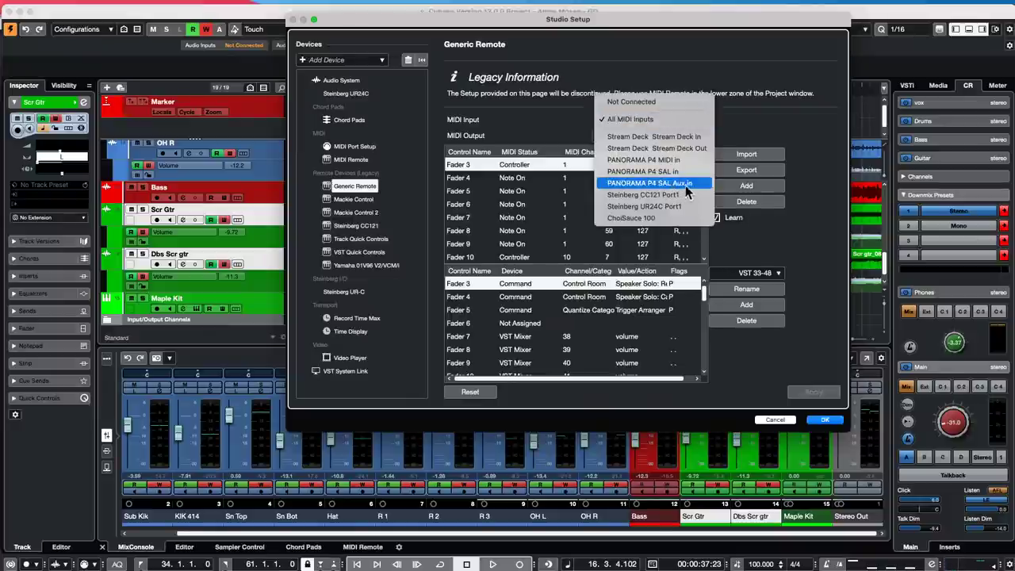
pyautogui.click(694, 161)
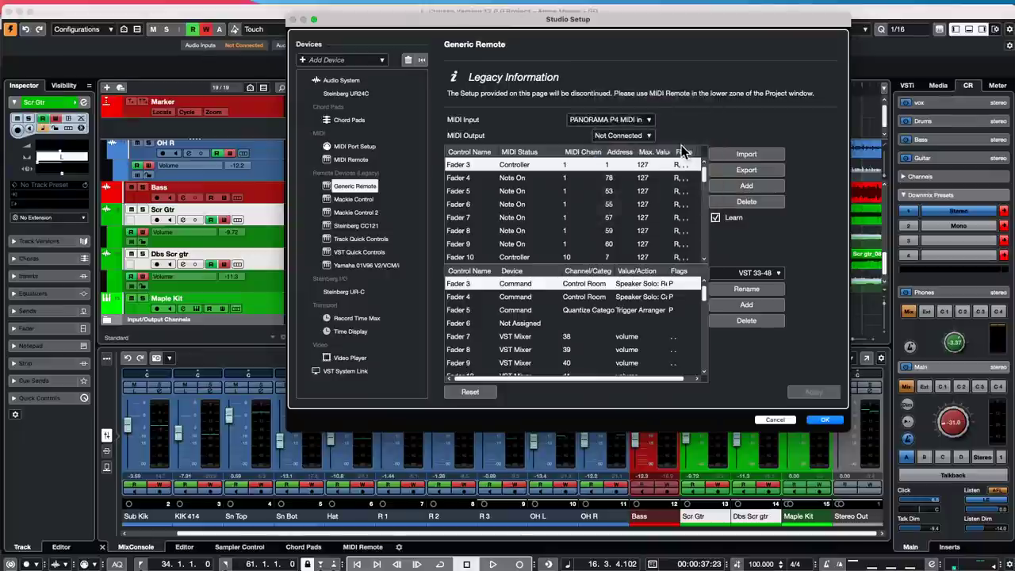
pyautogui.click(630, 135)
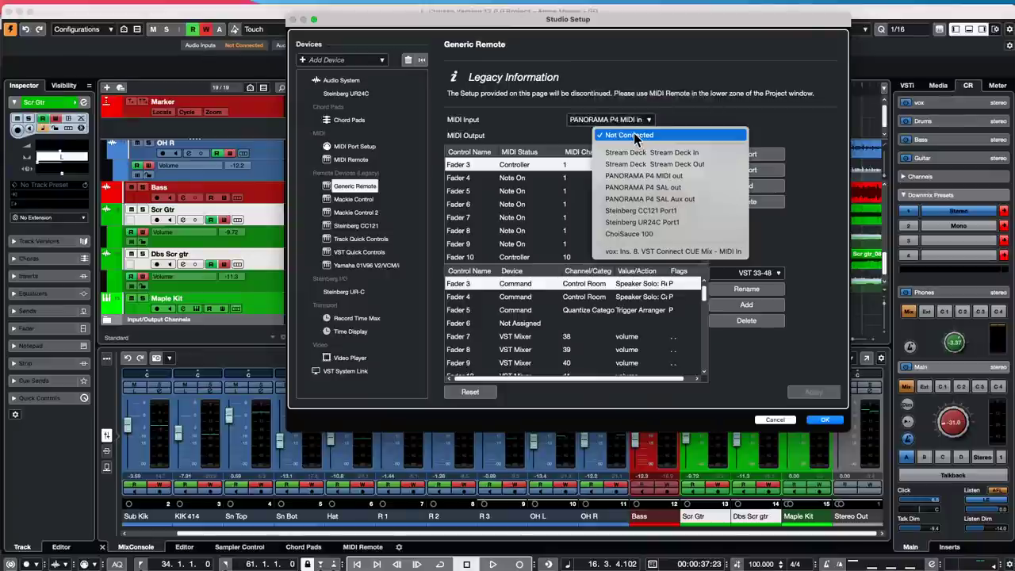
pyautogui.click(692, 175)
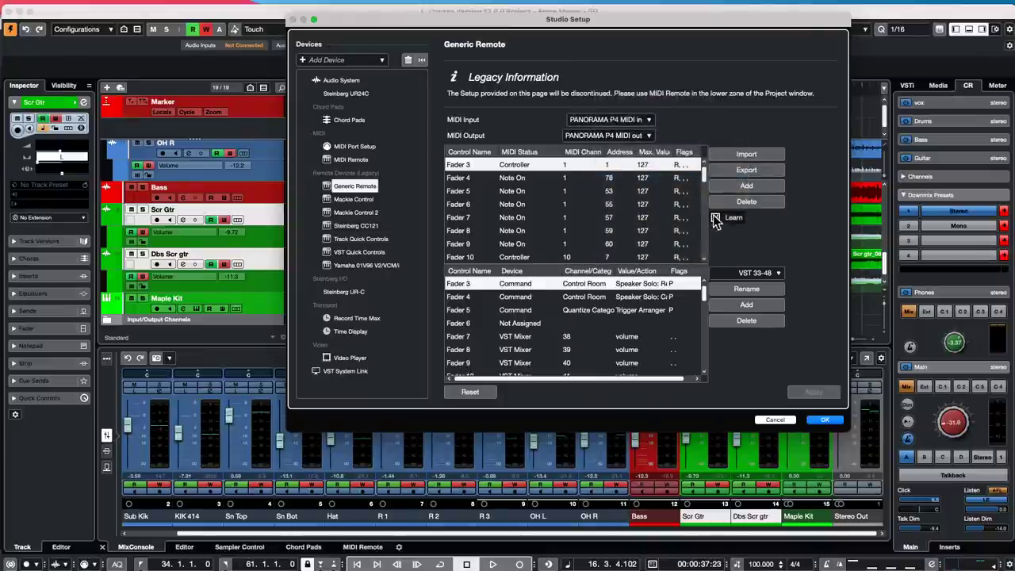
pyautogui.doubleClick(609, 165)
# - Finish Fader 3's address and set its Device to Command with Category Control Room
pyautogui.write('2')
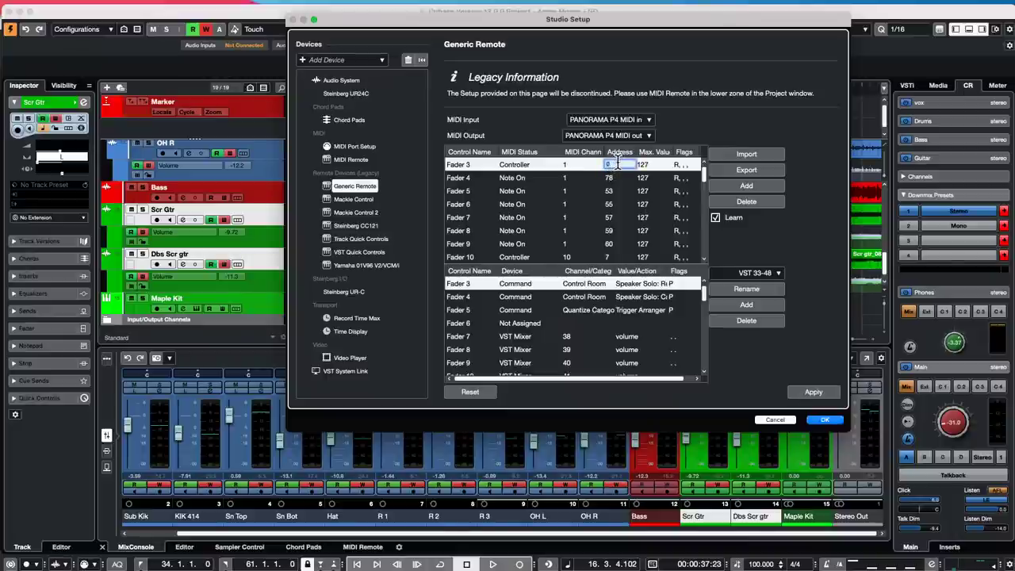
pyautogui.scroll(7, 619, 164)
pyautogui.click(738, 232)
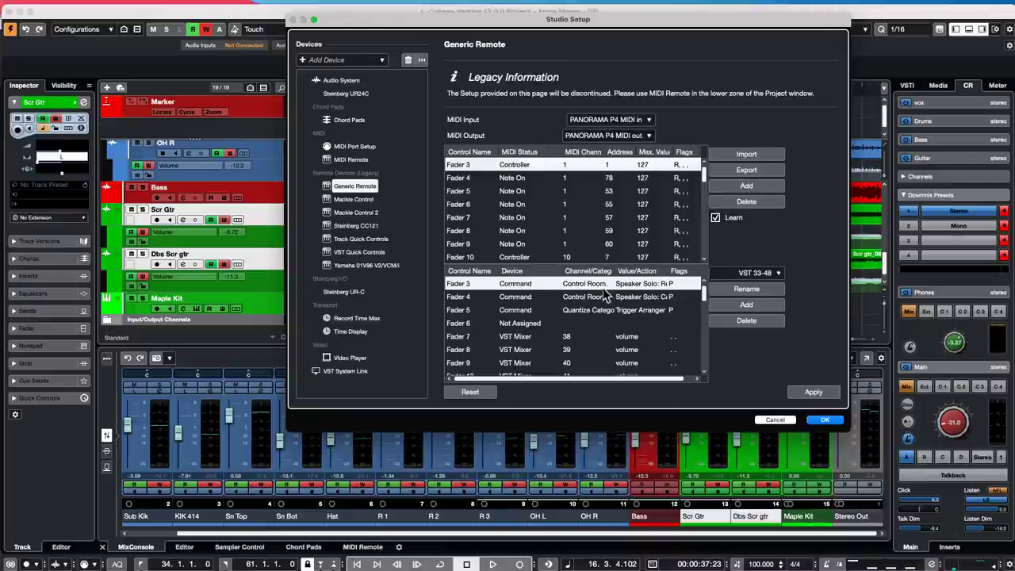
pyautogui.click(647, 285)
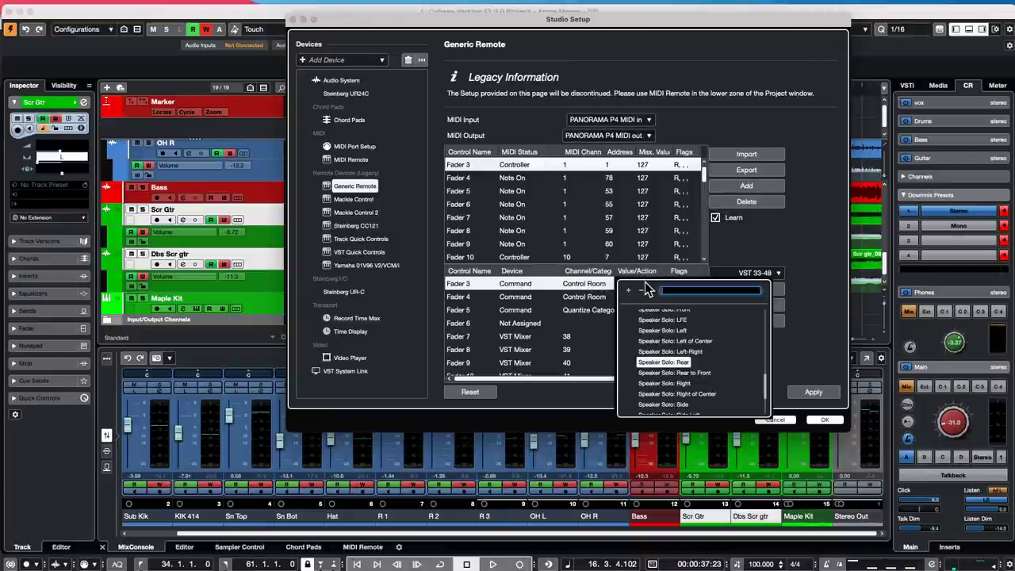
pyautogui.scroll(10, 674, 349)
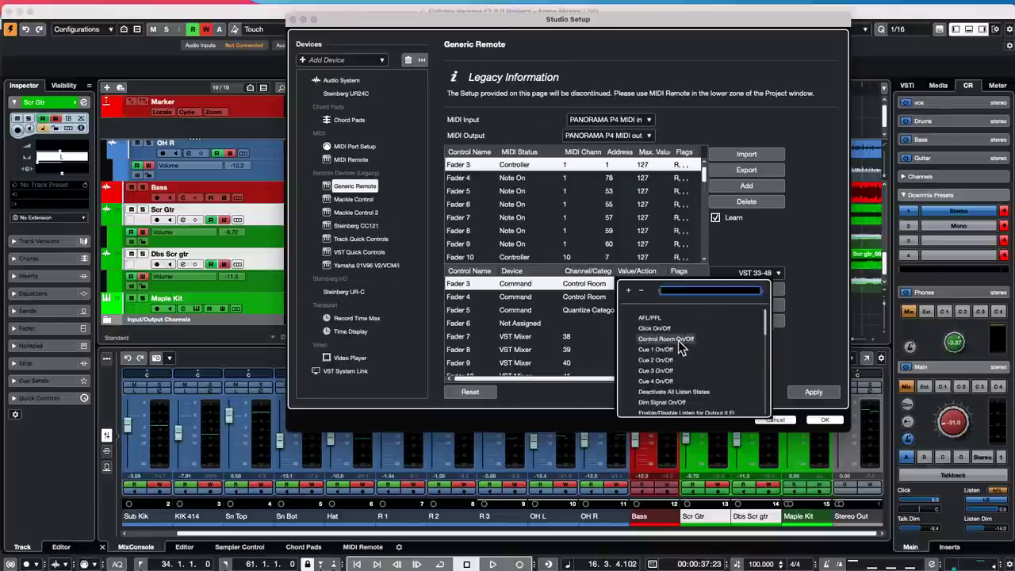
pyautogui.scroll(-10, 680, 346)
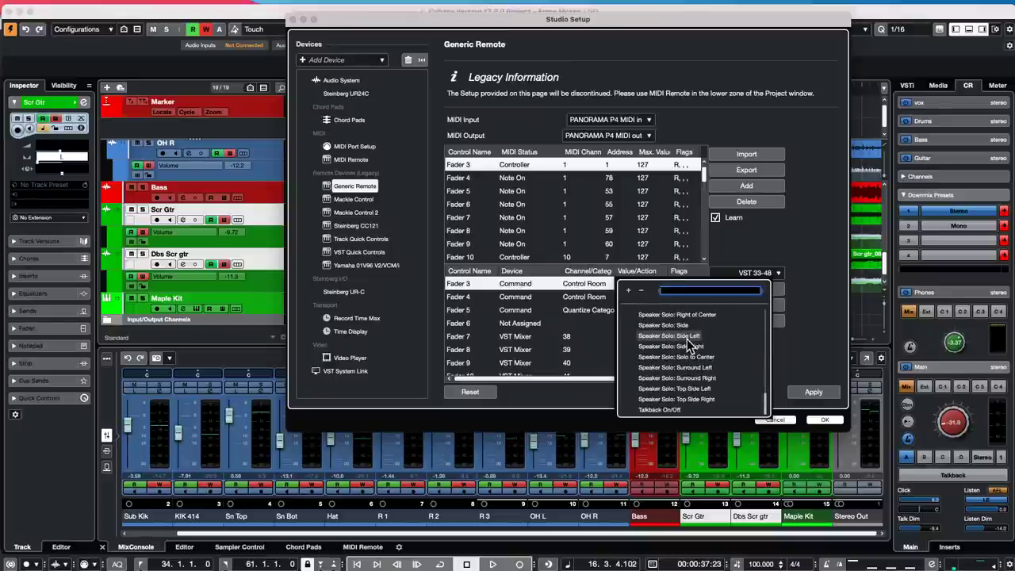
pyautogui.click(519, 284)
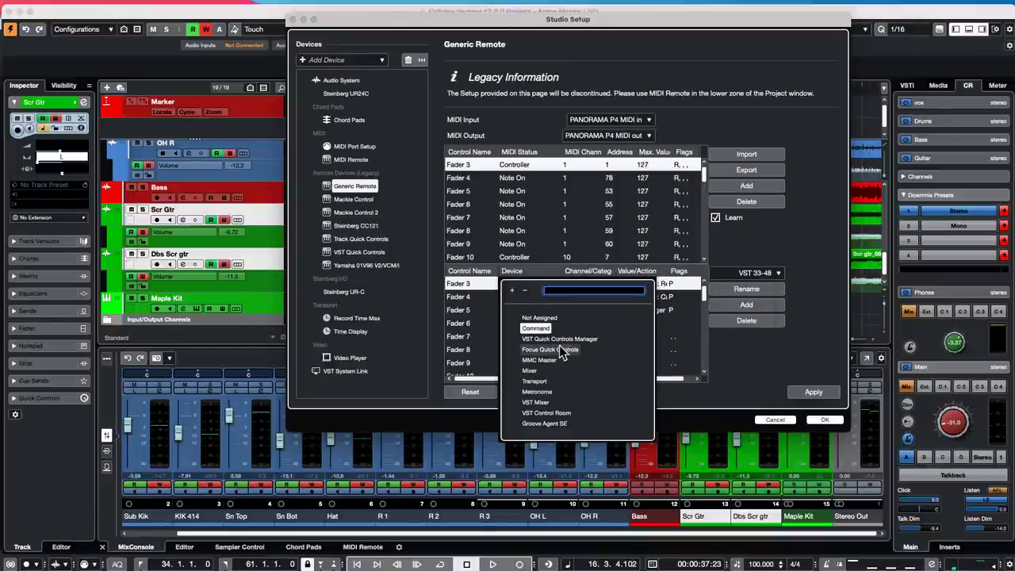
pyautogui.click(533, 328)
pyautogui.click(591, 286)
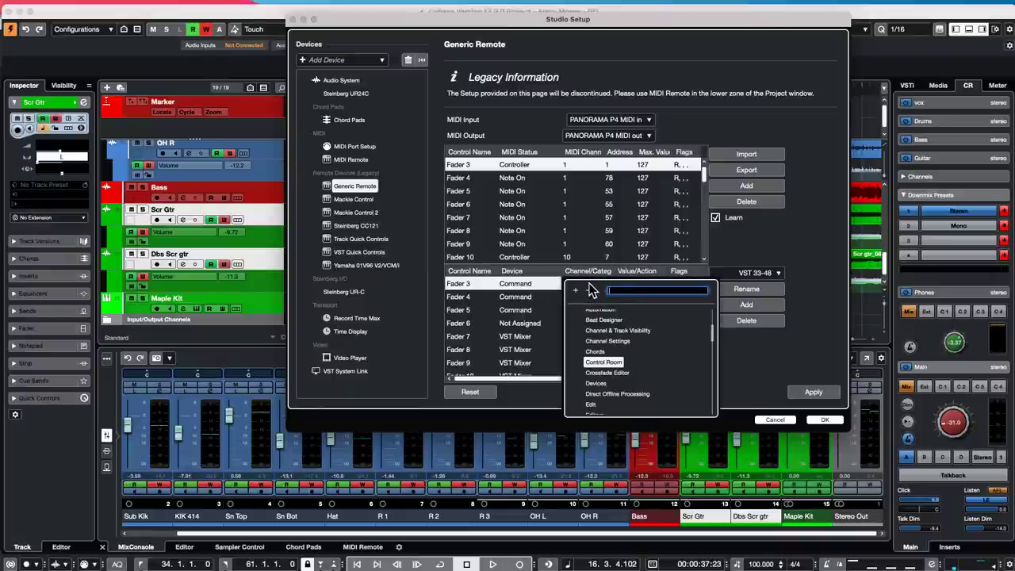
pyautogui.click(603, 361)
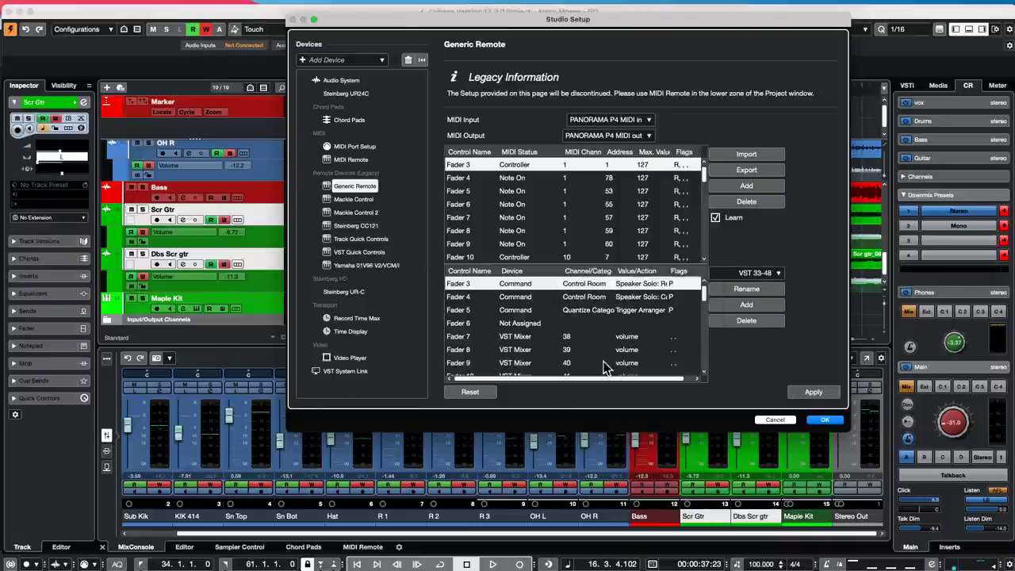
# - Choose a Speaker Solo action for Fader 3 and browse the other Control Room actions
pyautogui.click(642, 283)
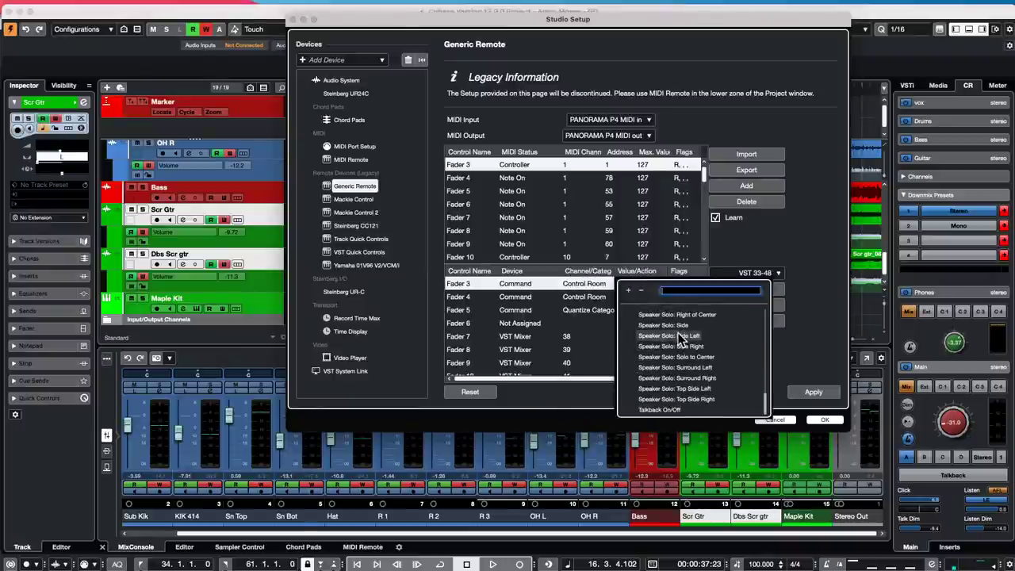
pyautogui.scroll(5, 680, 339)
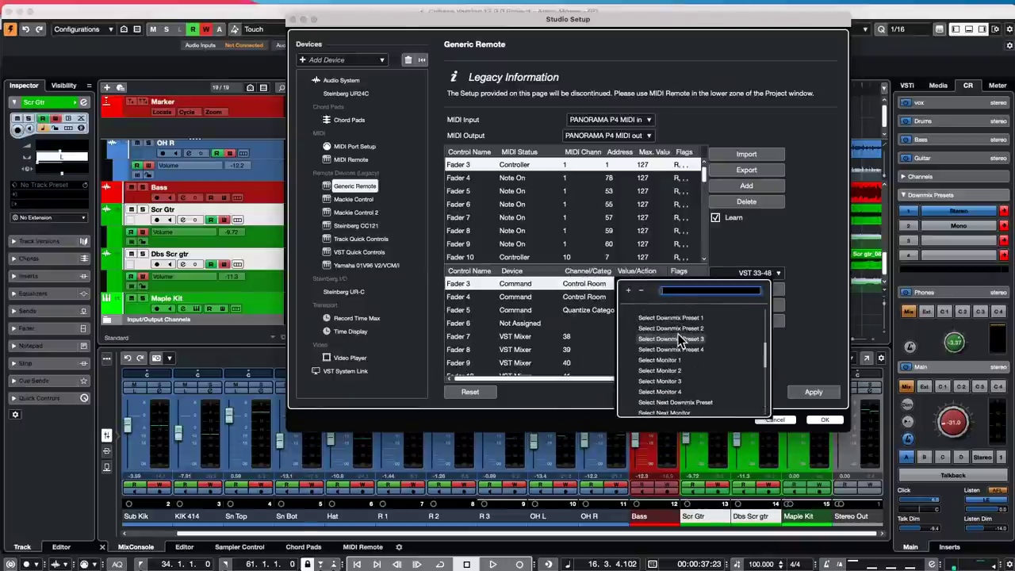
pyautogui.scroll(5, 680, 340)
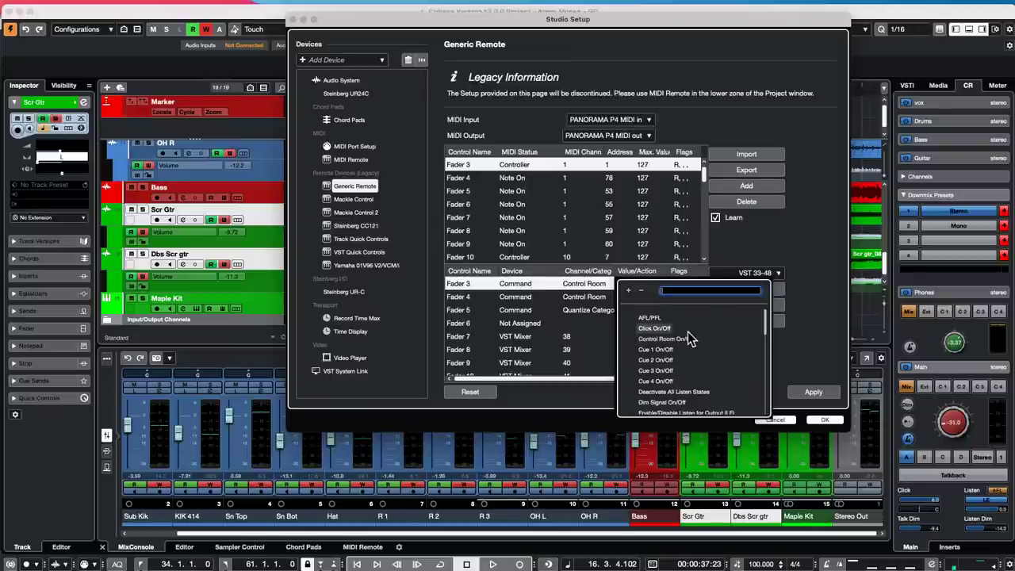
pyautogui.click(765, 327)
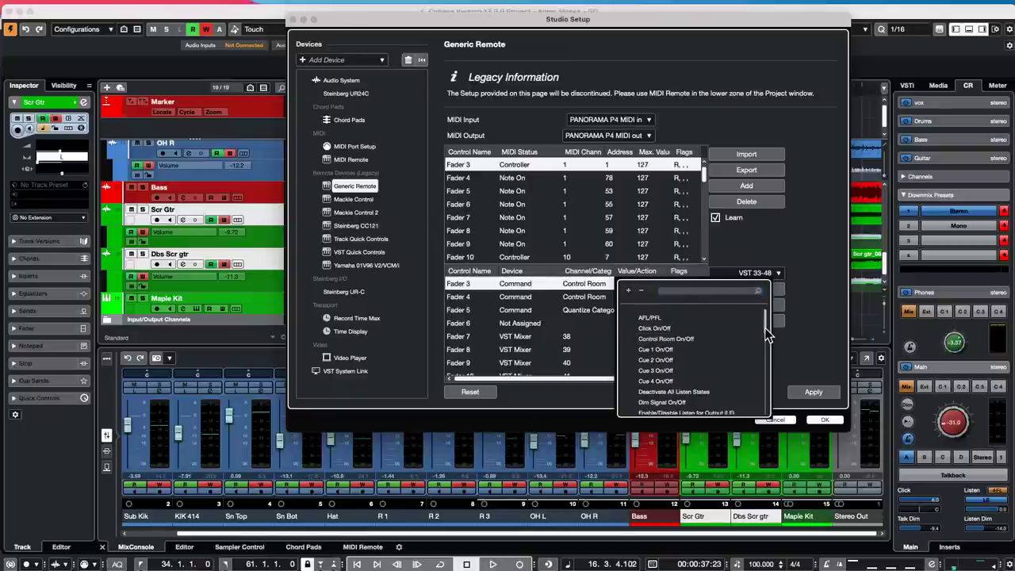
pyautogui.moveTo(764, 327)
pyautogui.mouseDown()
pyautogui.moveTo(766, 424)
pyautogui.moveTo(769, 326)
pyautogui.mouseUp()
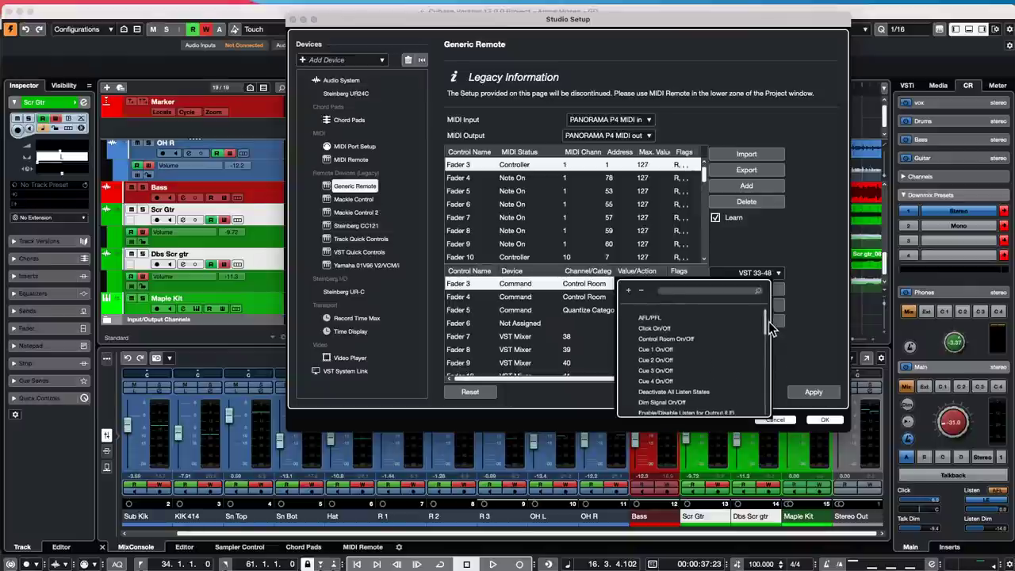
pyautogui.click(521, 286)
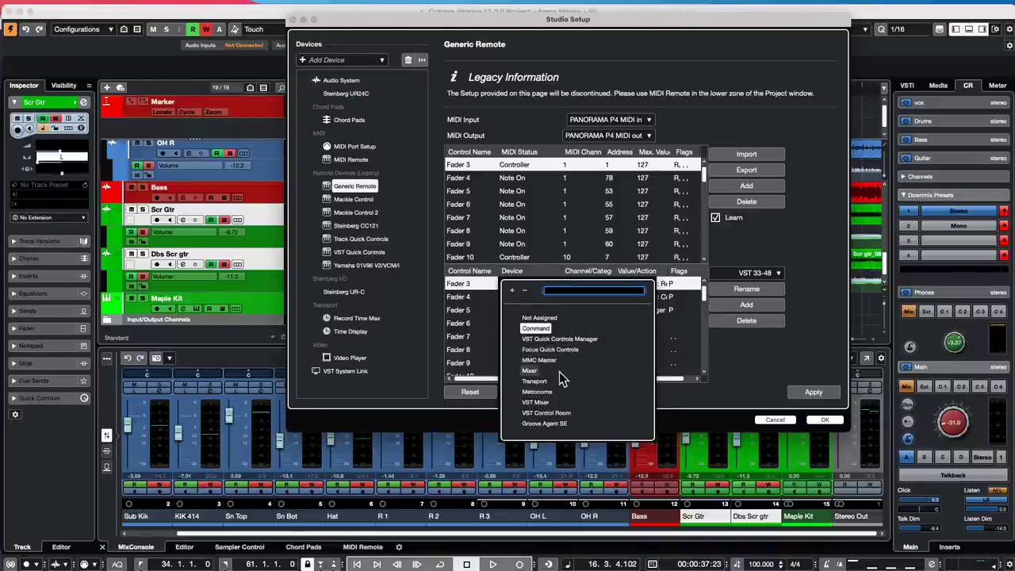
# - Set Fader 3's device to VST Control Room
pyautogui.click(478, 307)
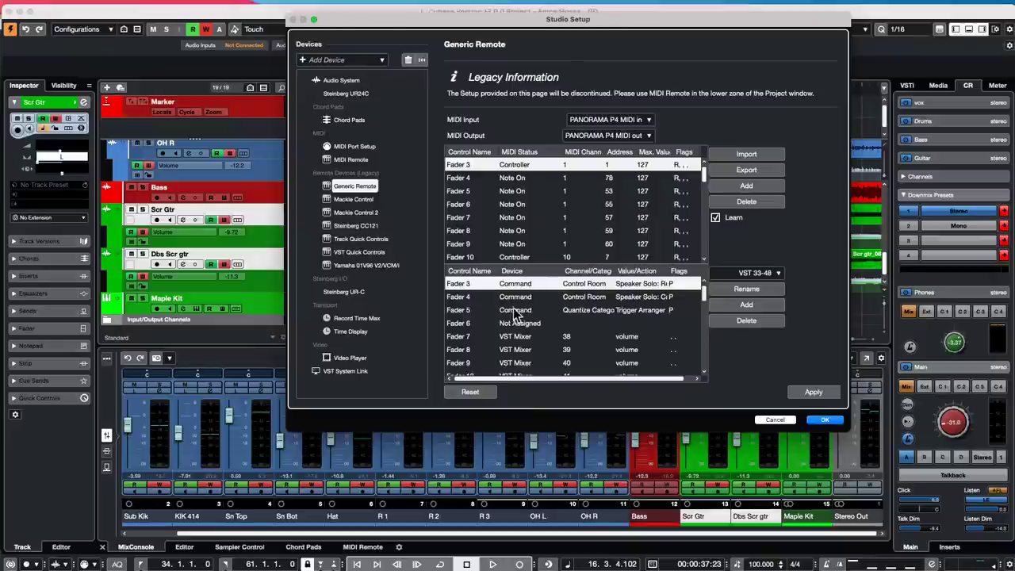
pyautogui.click(520, 288)
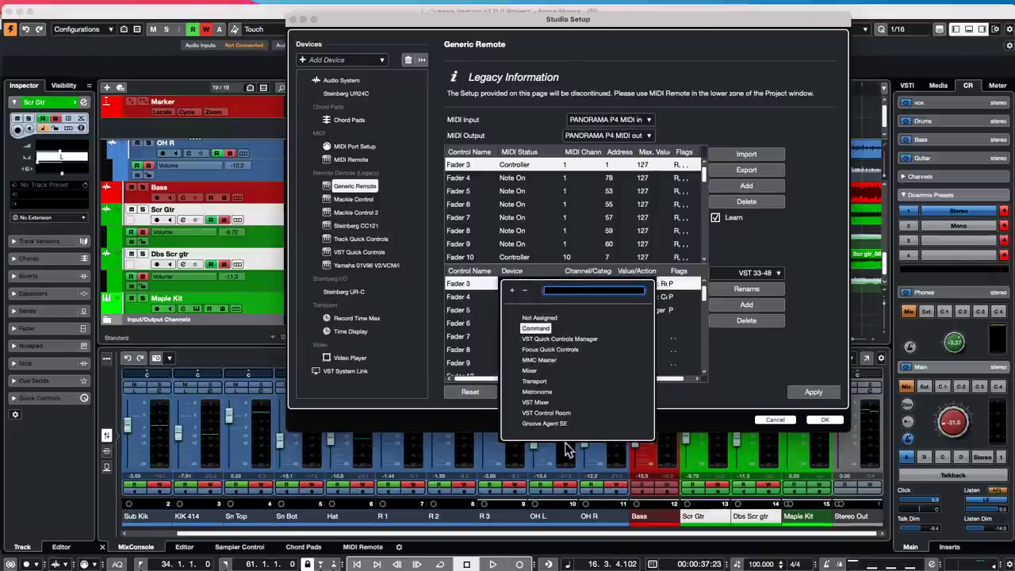
pyautogui.click(567, 414)
pyautogui.click(589, 286)
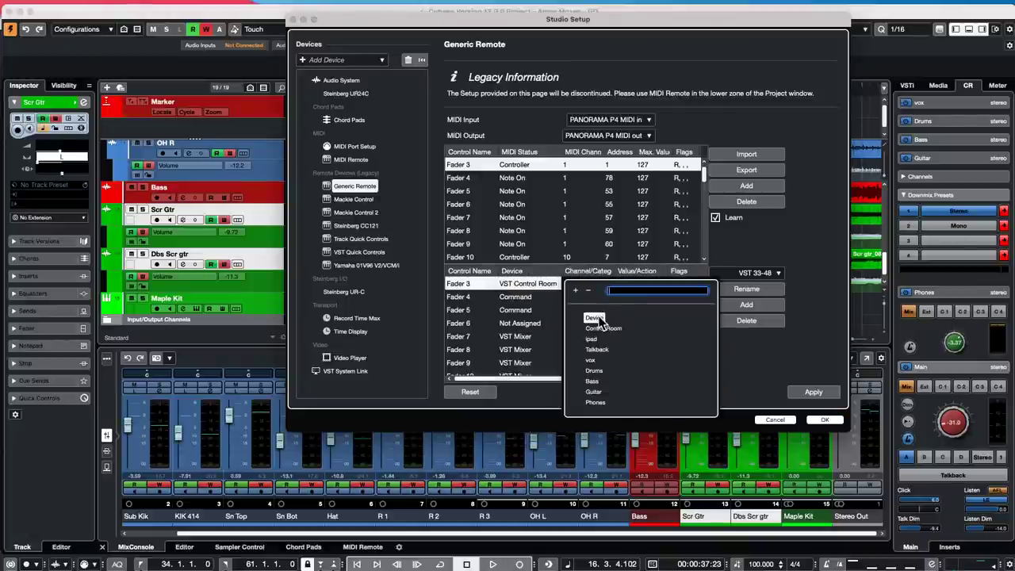
pyautogui.click(595, 318)
# - Assign Fader 3 to Control Room > Volume and apply the Generic Remote mappings
pyautogui.click(631, 284)
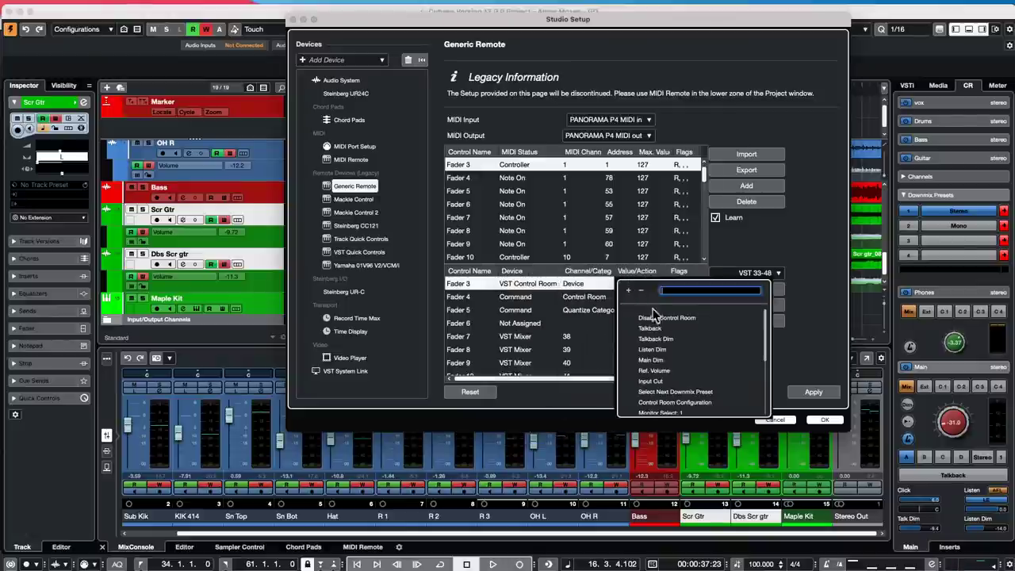
pyautogui.scroll(-5, 697, 330)
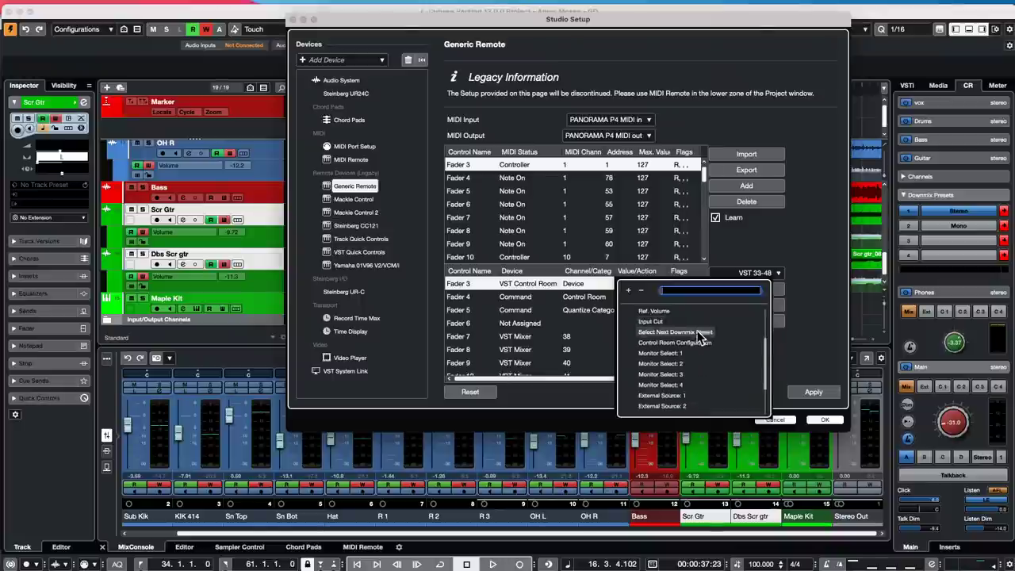
pyautogui.scroll(1, 671, 386)
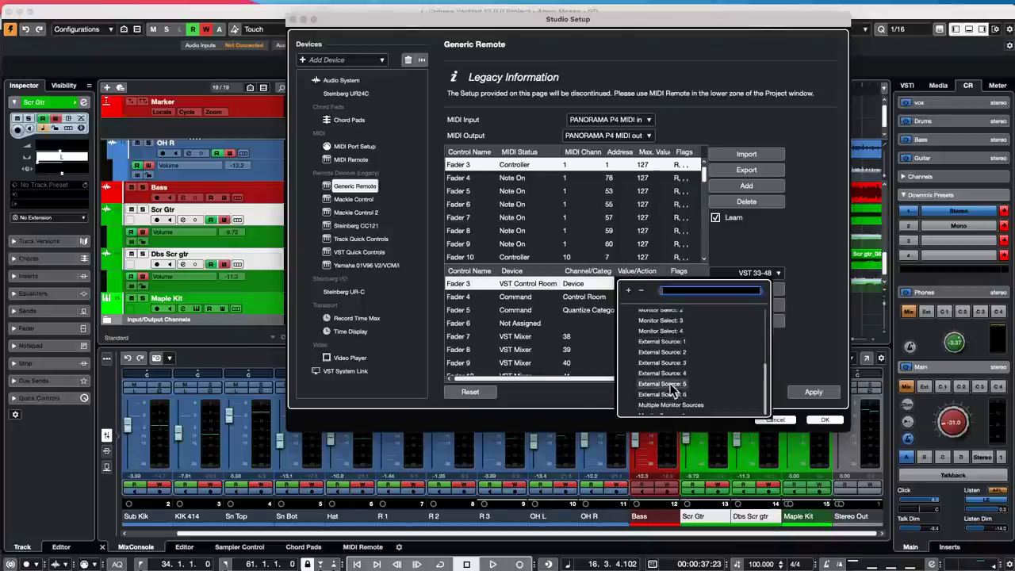
pyautogui.scroll(5, 671, 385)
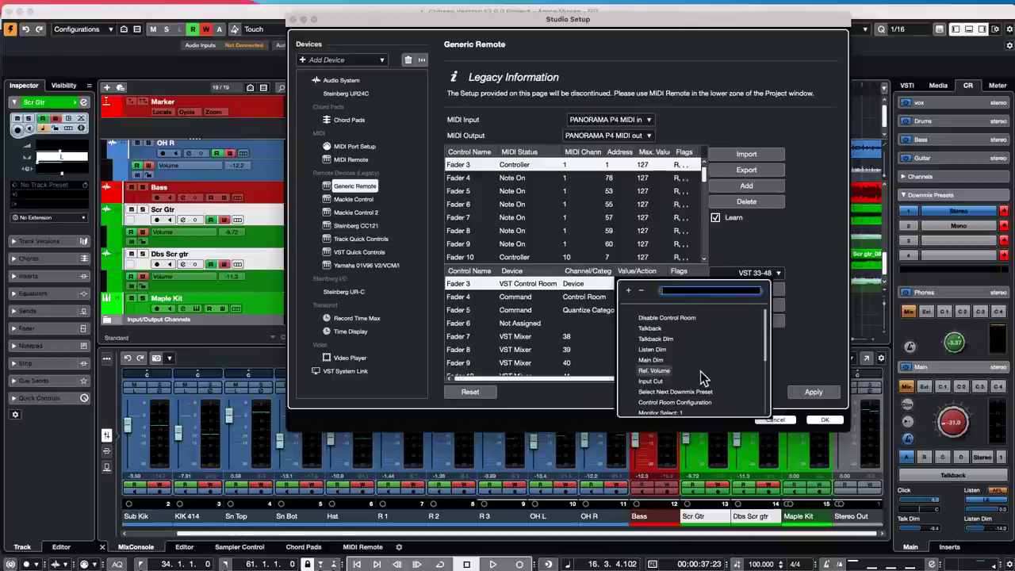
pyautogui.scroll(-2, 701, 358)
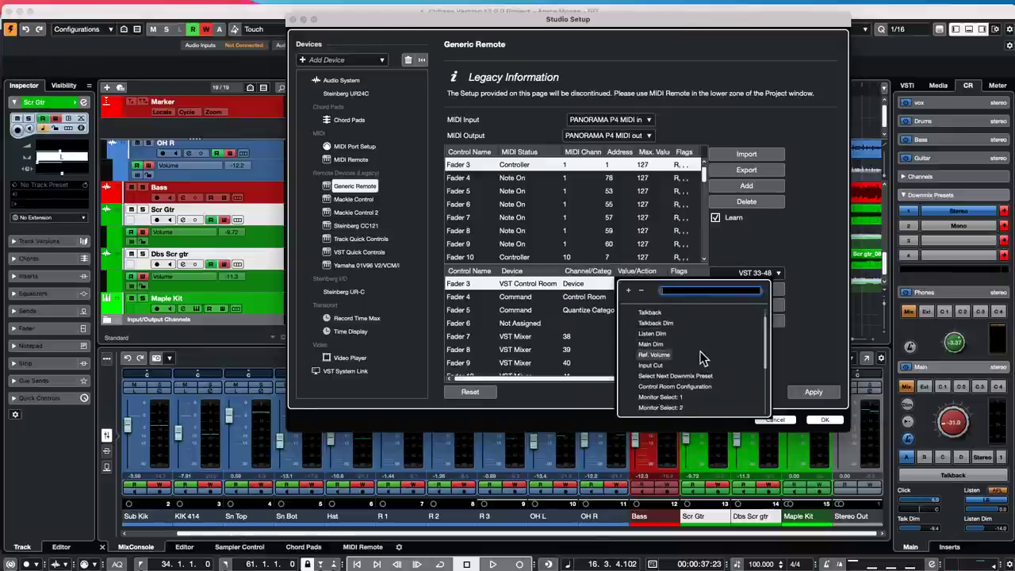
pyautogui.scroll(-6, 700, 357)
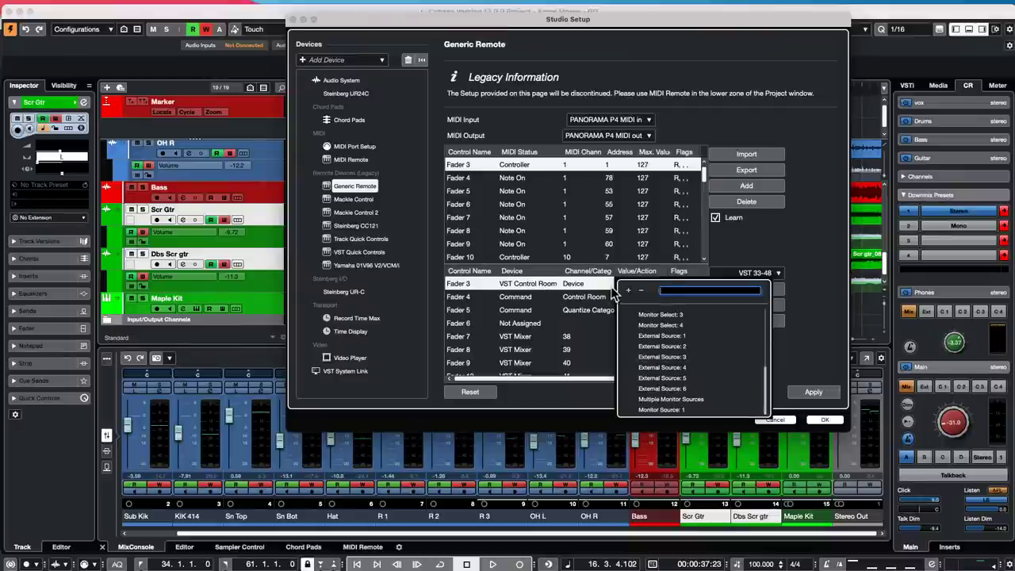
pyautogui.click(587, 284)
pyautogui.click(587, 284)
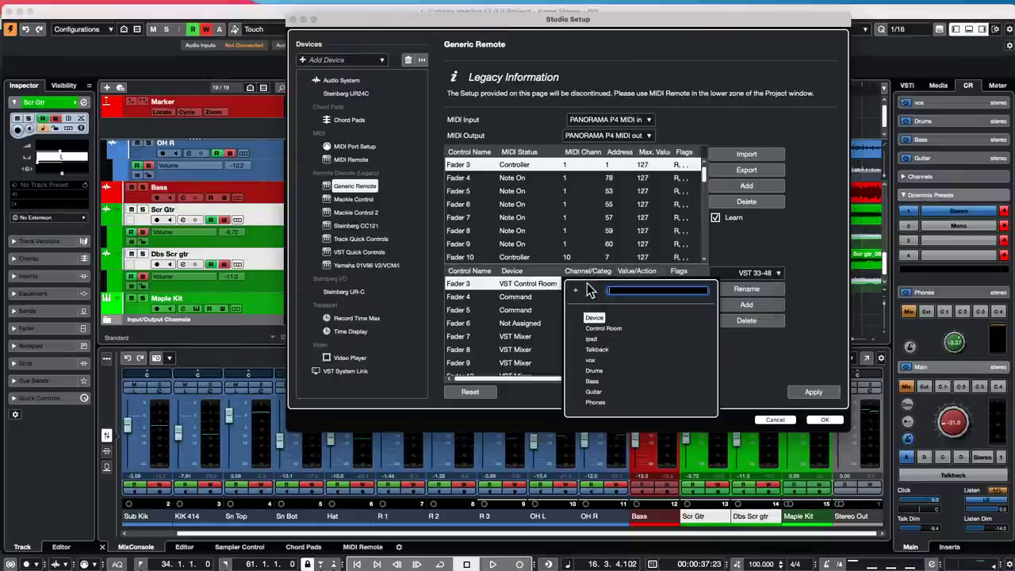
pyautogui.click(603, 329)
pyautogui.click(637, 286)
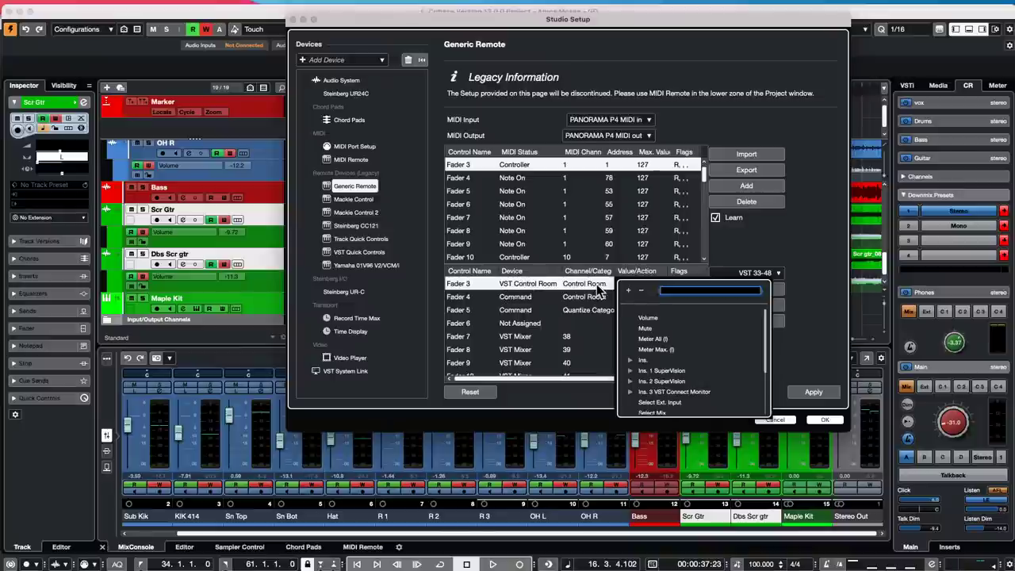
pyautogui.click(647, 317)
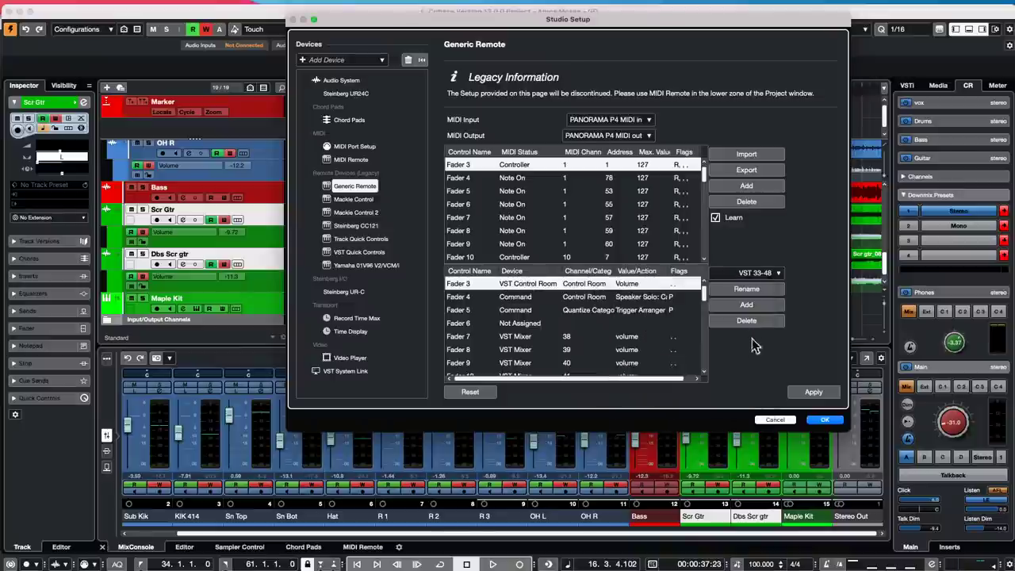
pyautogui.click(823, 395)
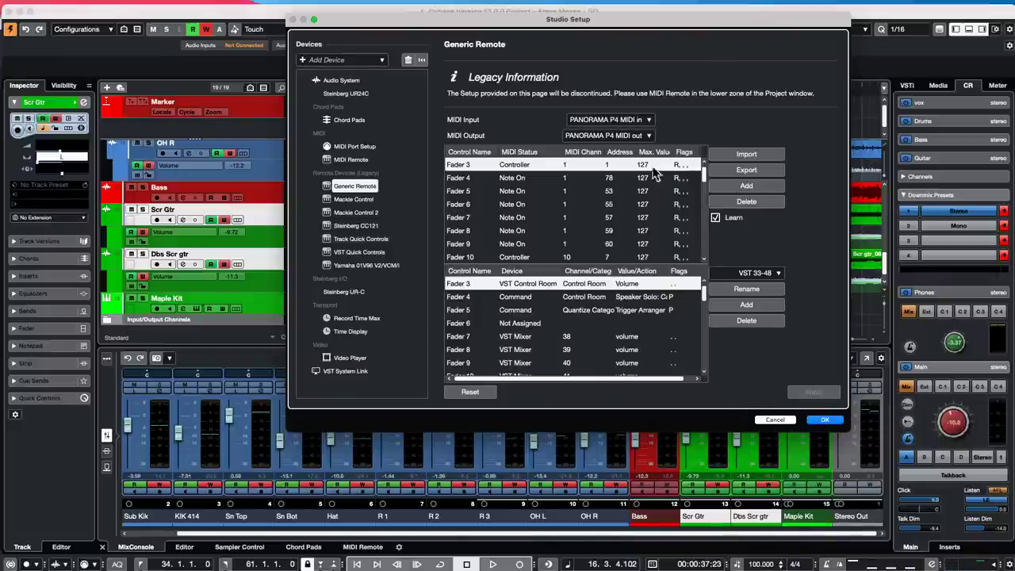
# - Set the Generic Remote's MIDI Input and Output to Not Connected and close Studio Setup
pyautogui.click(644, 134)
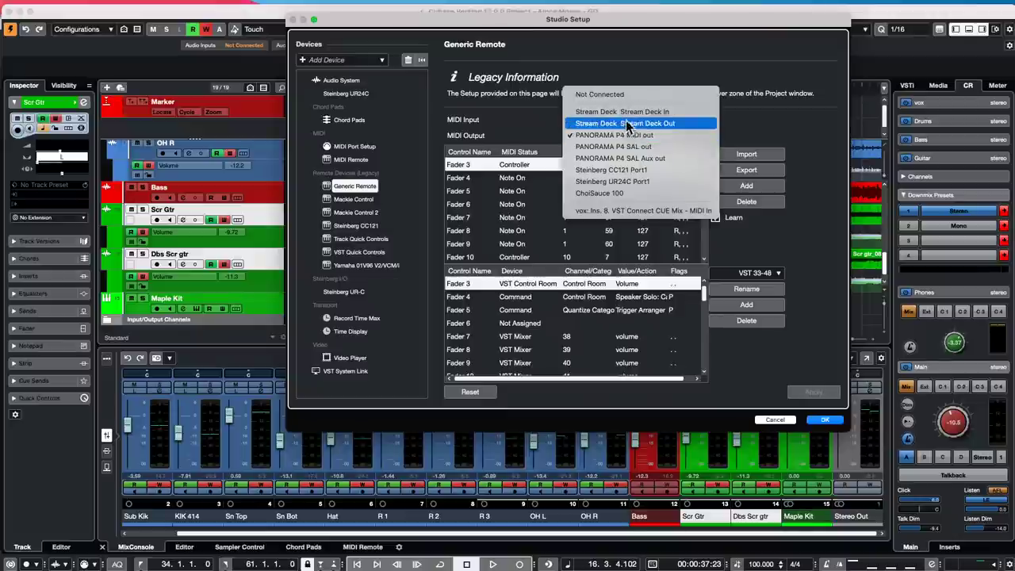
pyautogui.click(625, 101)
pyautogui.click(626, 119)
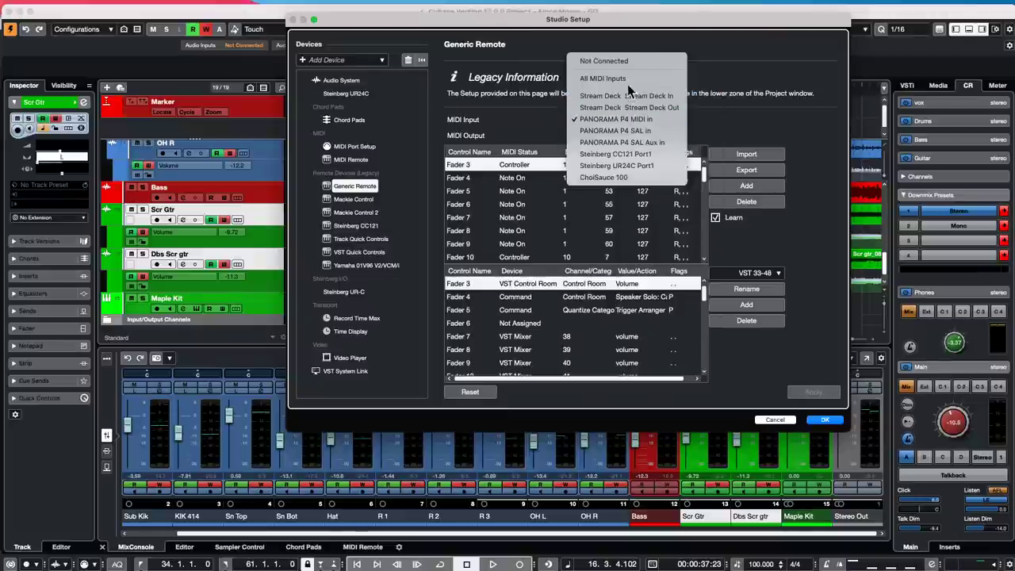
pyautogui.click(626, 70)
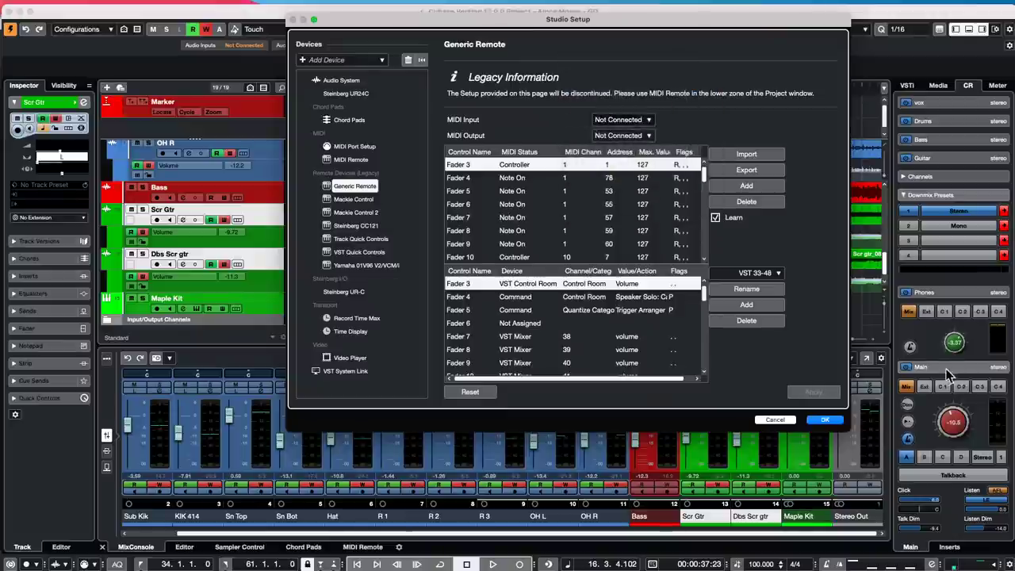
pyautogui.click(825, 420)
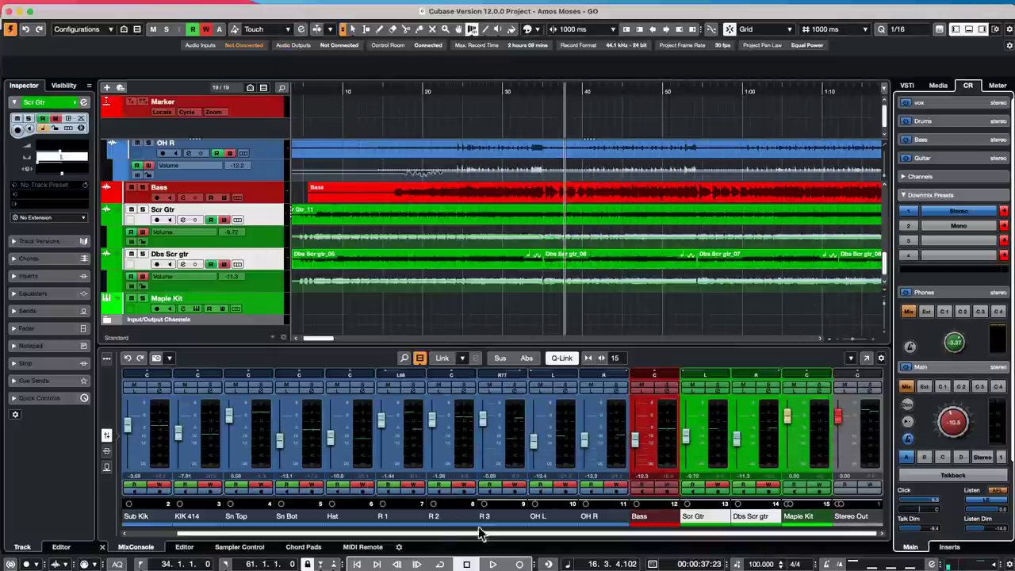
# - Show the MIDI Remote surfaces, enlarge the Nektar P4, and pick a P4 fader for mapping
pyautogui.click(365, 548)
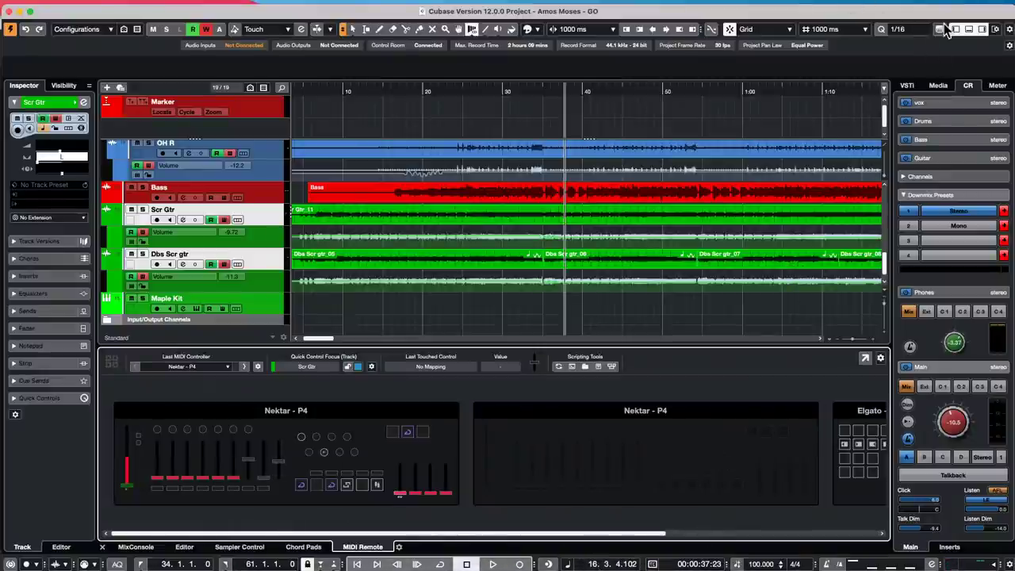
pyautogui.click(277, 468)
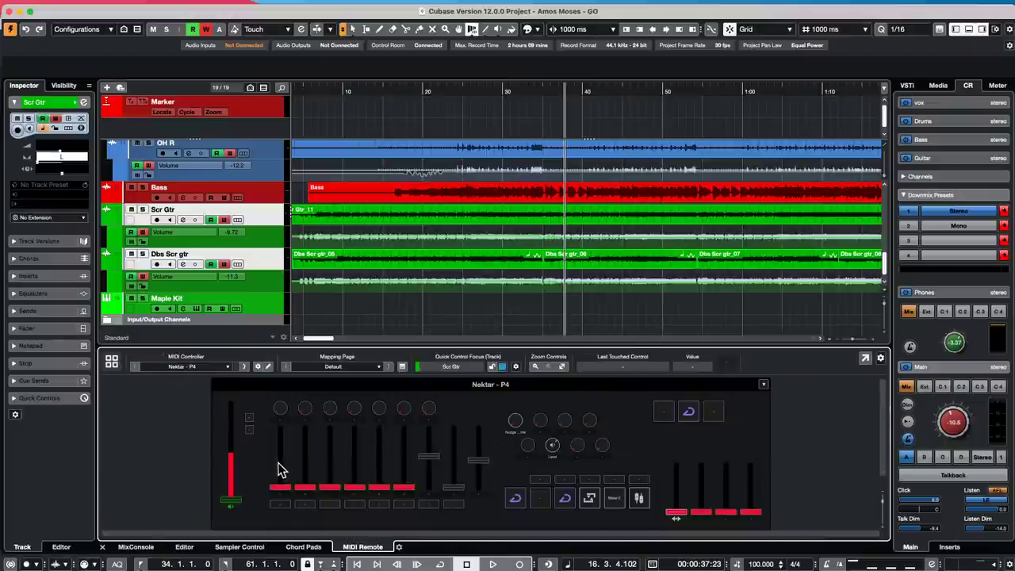
pyautogui.doubleClick(479, 464)
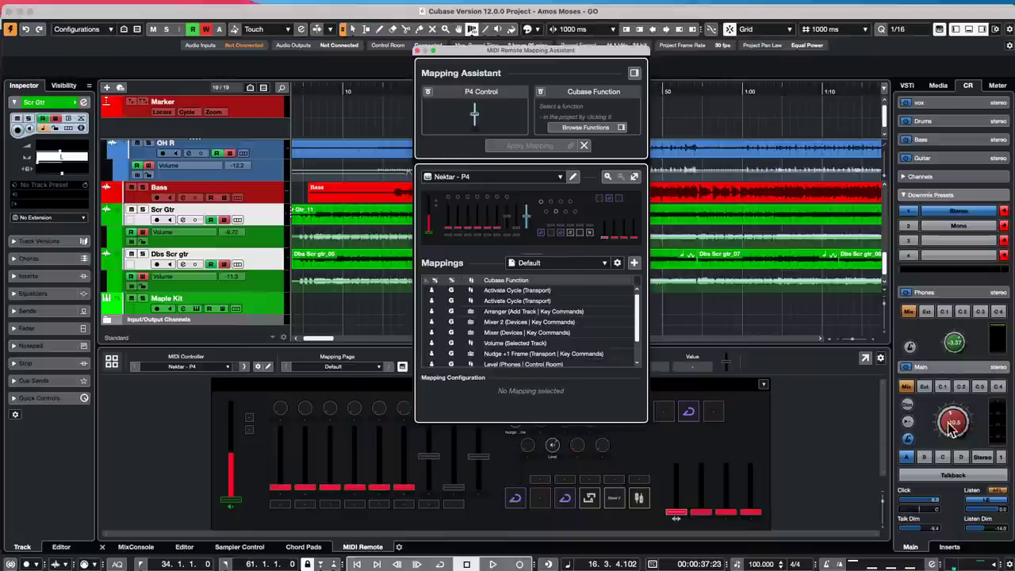
# - Map the P4 fader to Control Room Main Volume, apply it, and close the assistant
pyautogui.click(947, 430)
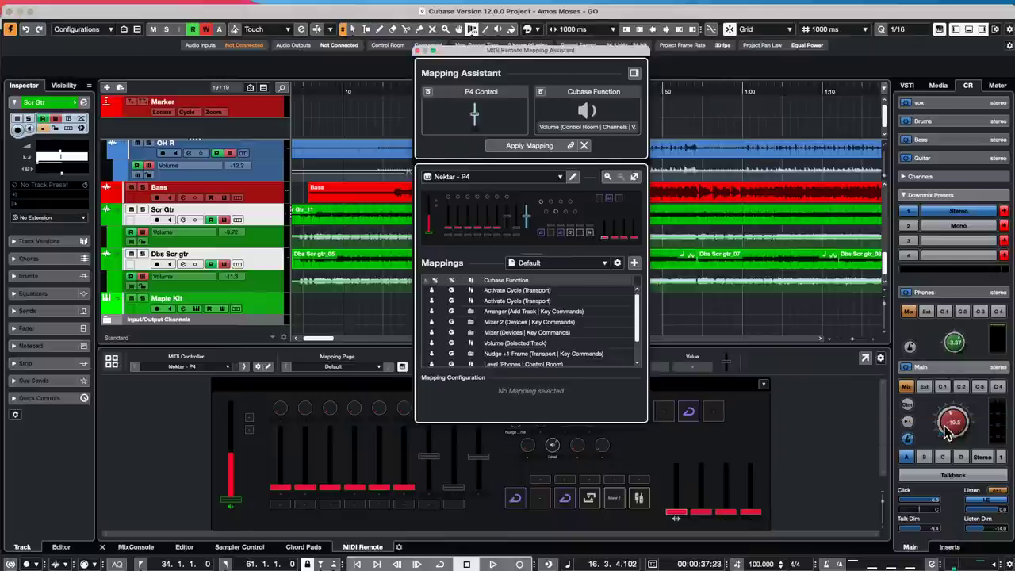
pyautogui.click(530, 146)
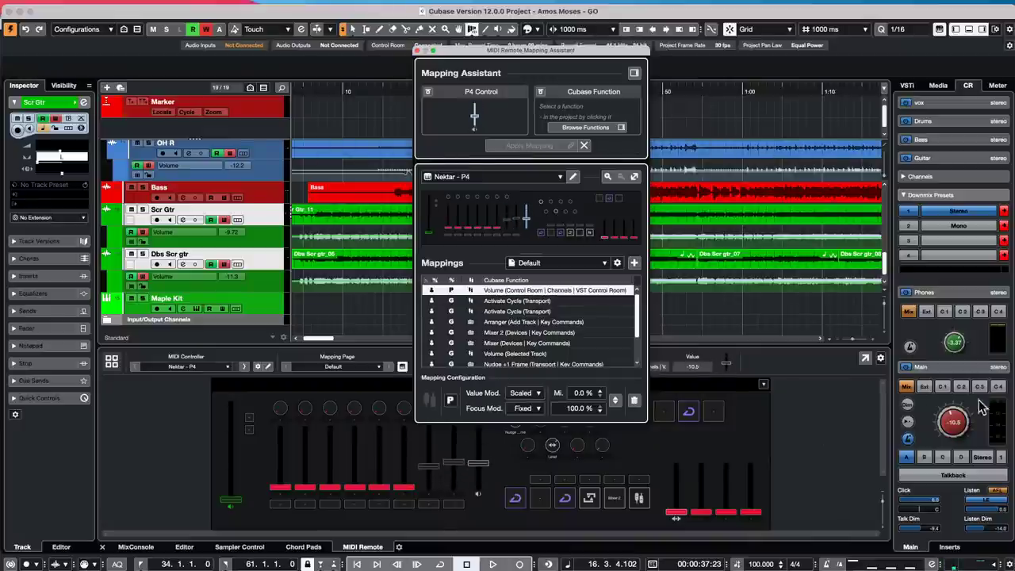
pyautogui.click(418, 51)
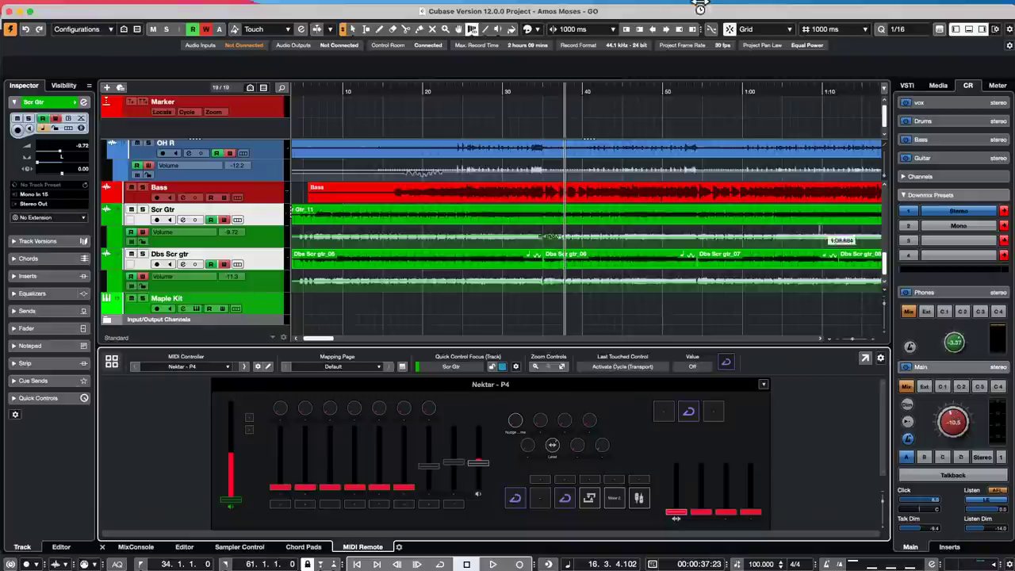
pyautogui.click(374, 6)
pyautogui.moveTo(317, 7)
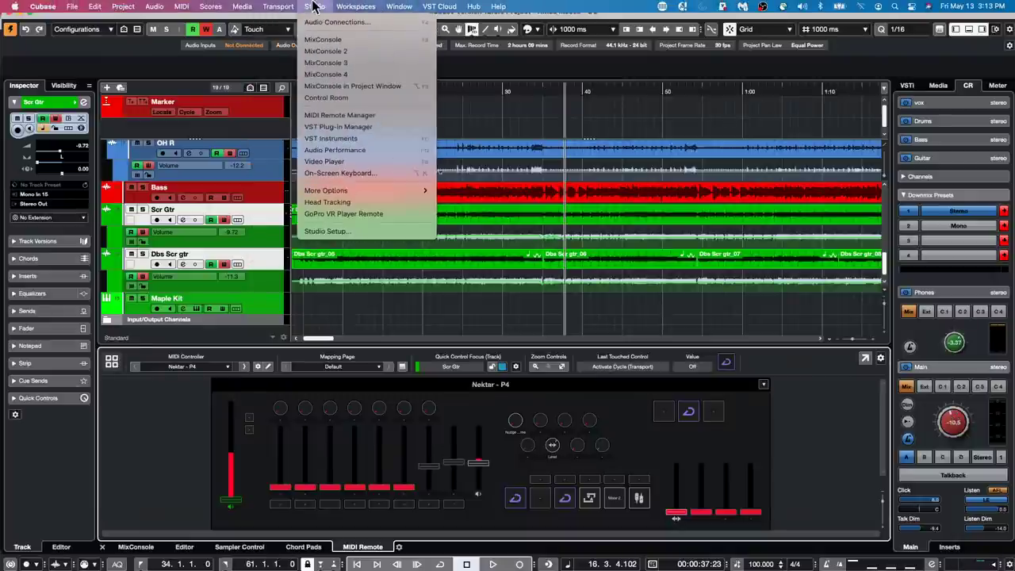
pyautogui.click(354, 235)
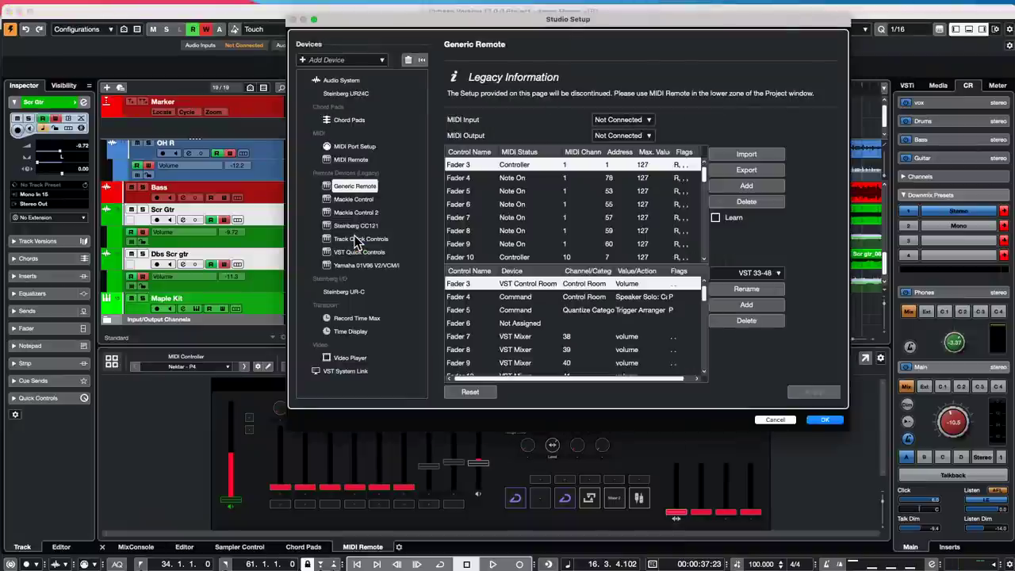
pyautogui.click(349, 81)
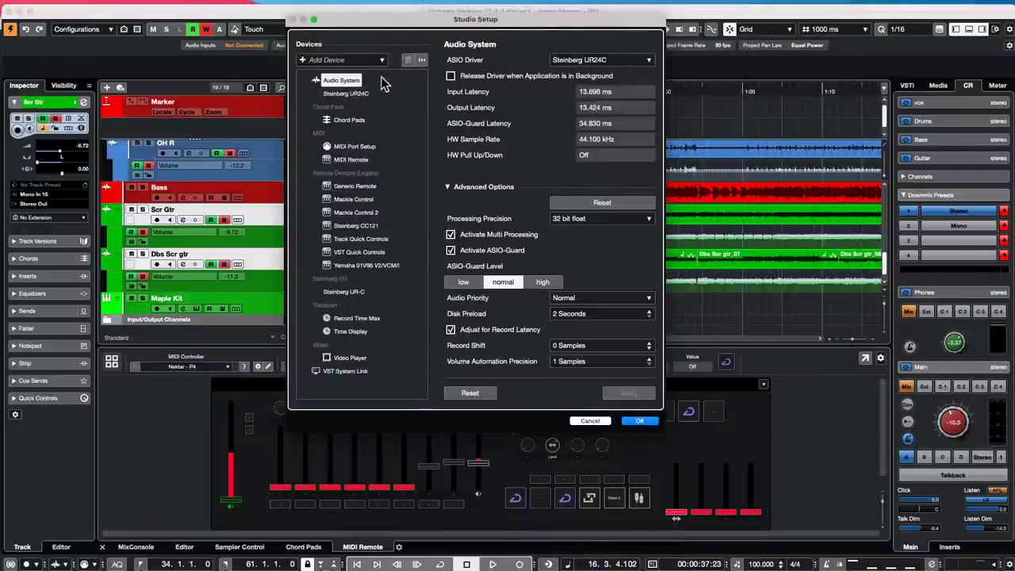
pyautogui.moveTo(331, 7)
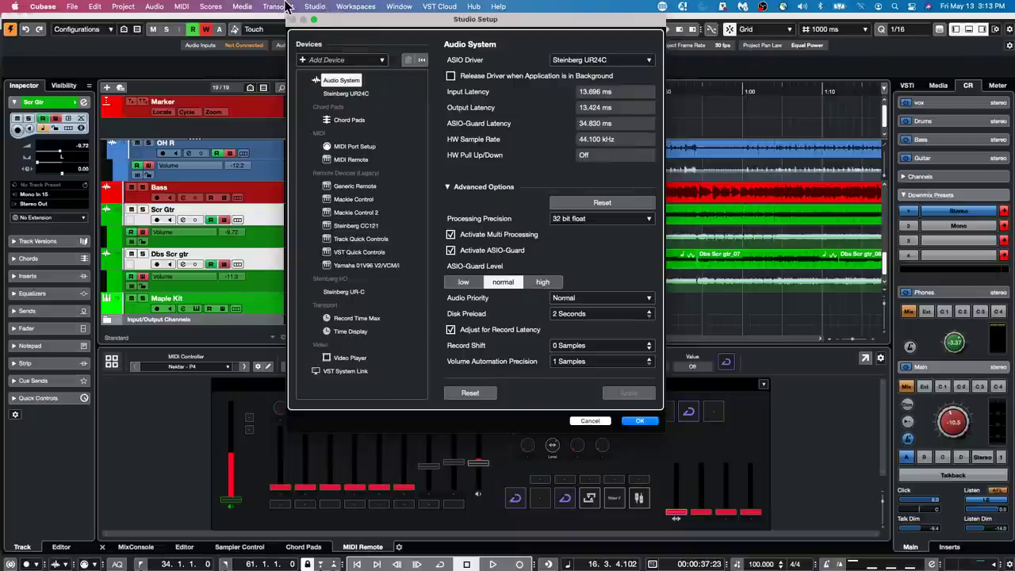
pyautogui.click(449, 77)
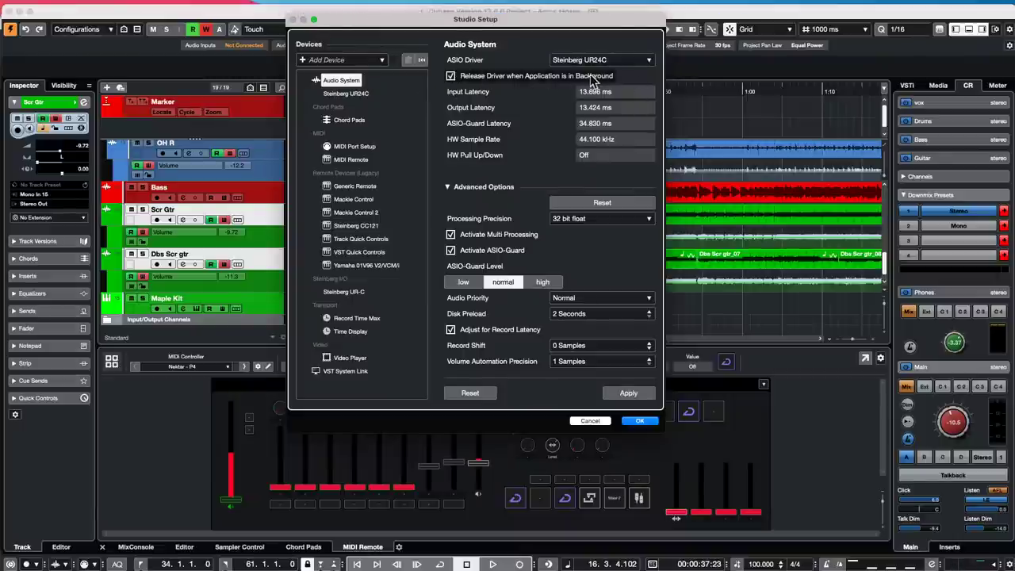
pyautogui.click(449, 76)
pyautogui.click(644, 422)
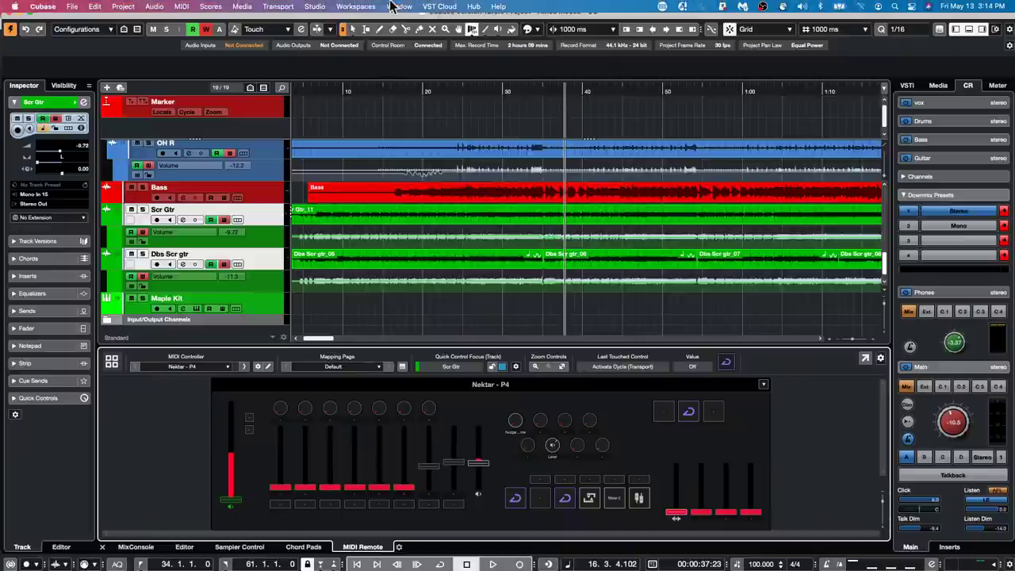
pyautogui.click(314, 7)
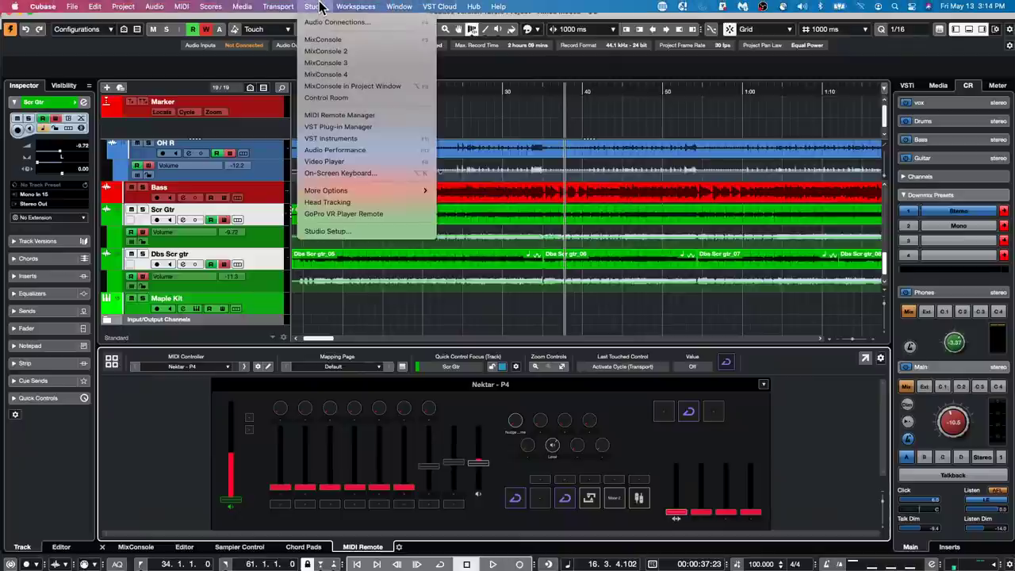
pyautogui.click(327, 231)
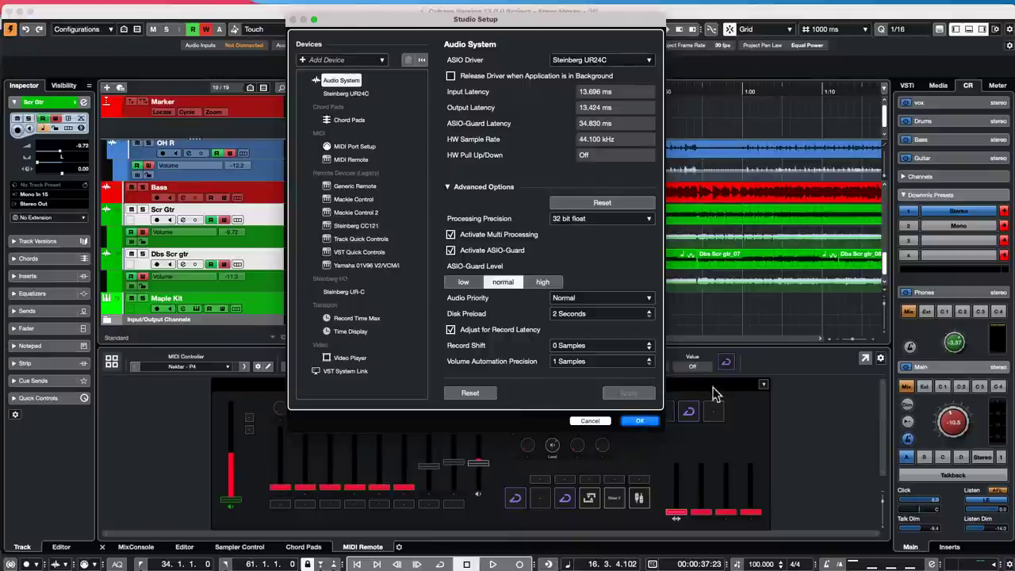
pyautogui.click(640, 420)
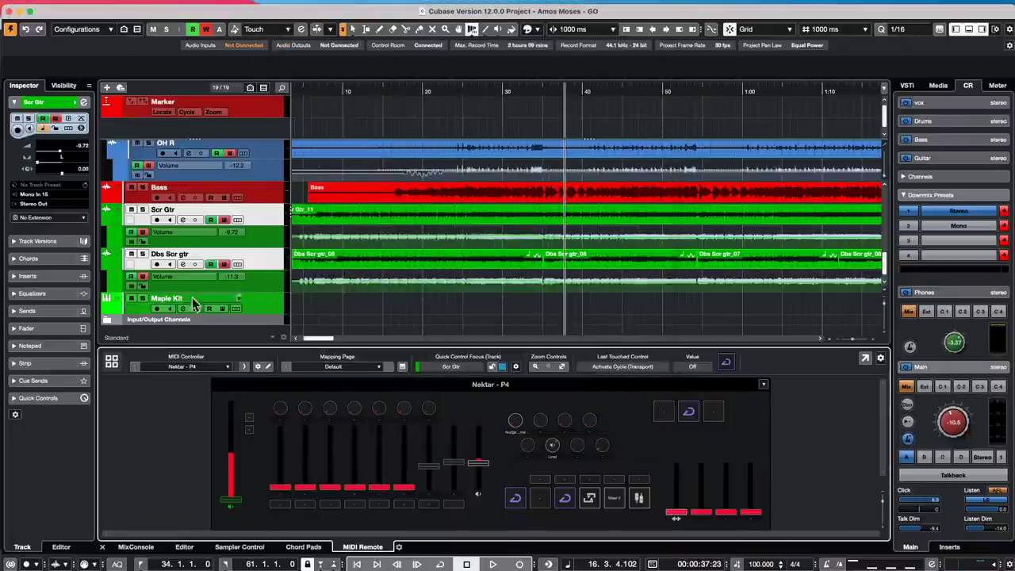
# - Open the recent project 'jump off.cpr' and activate it
pyautogui.click(72, 6)
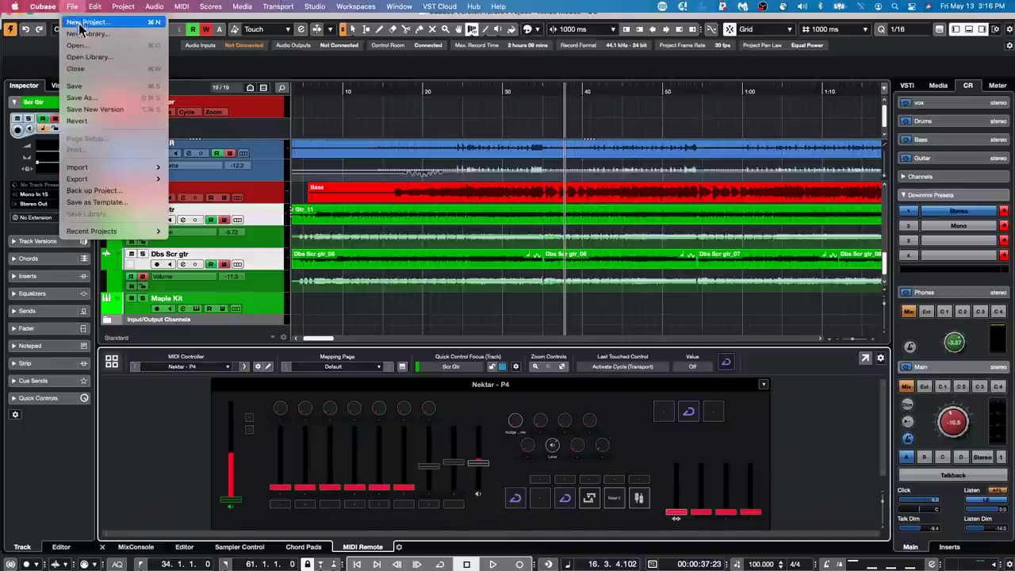
pyautogui.moveTo(108, 229)
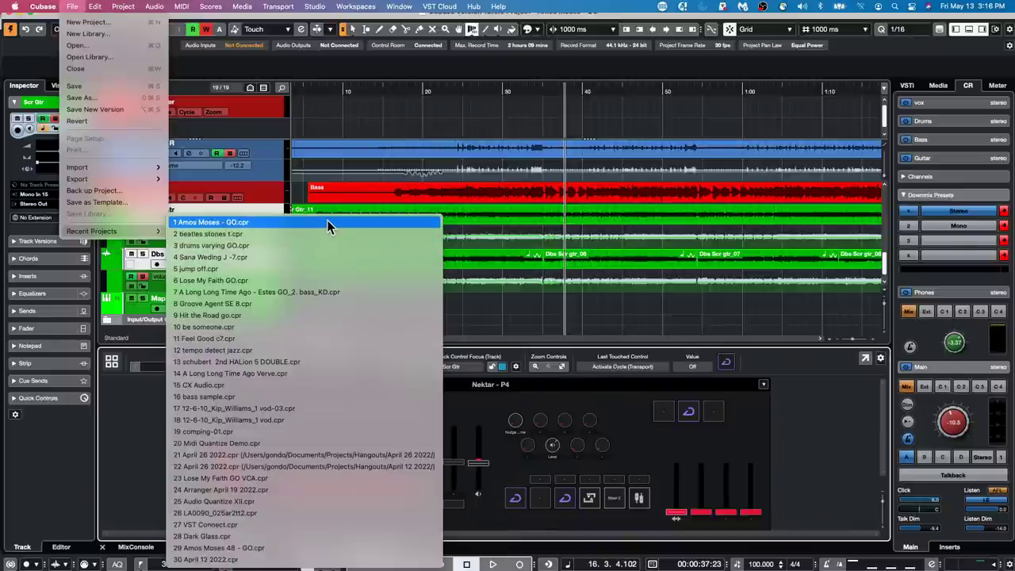
pyautogui.click(339, 268)
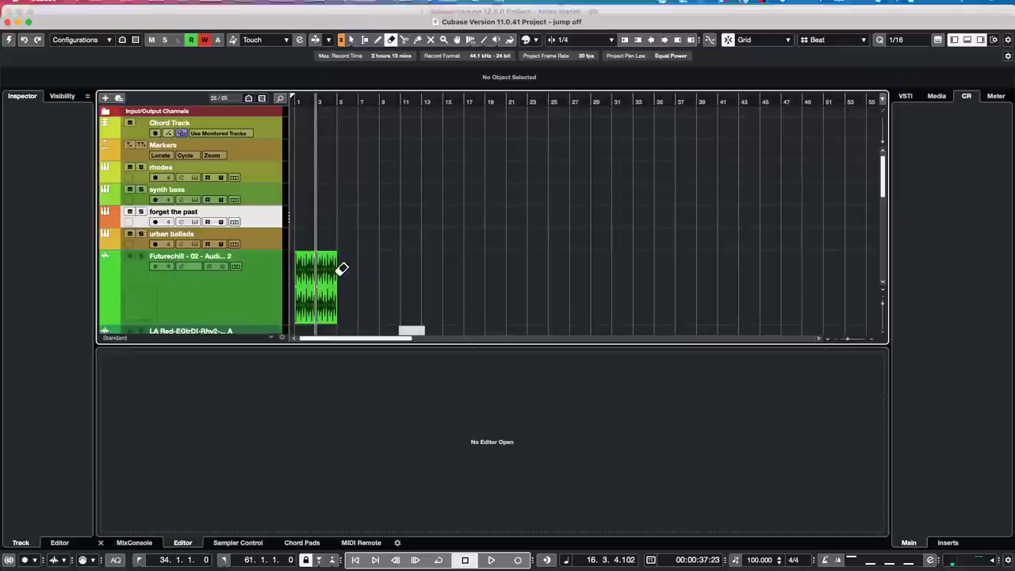
pyautogui.click(9, 41)
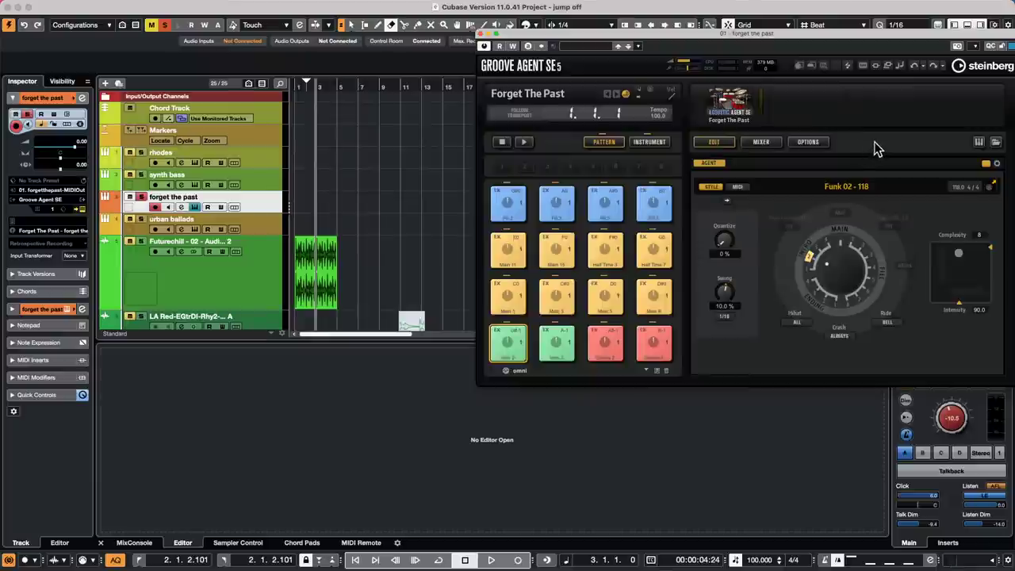
# - Close the Groove Agent SE window and duplicate the E.Piano track
pyautogui.click(480, 36)
pyautogui.scroll(10, 482, 201)
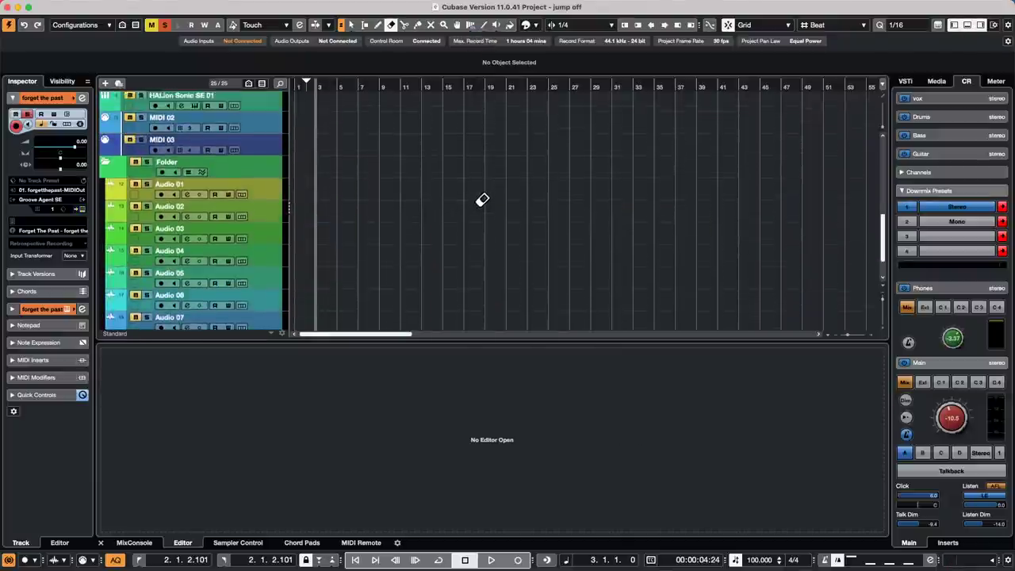
pyautogui.scroll(-8, 566, 169)
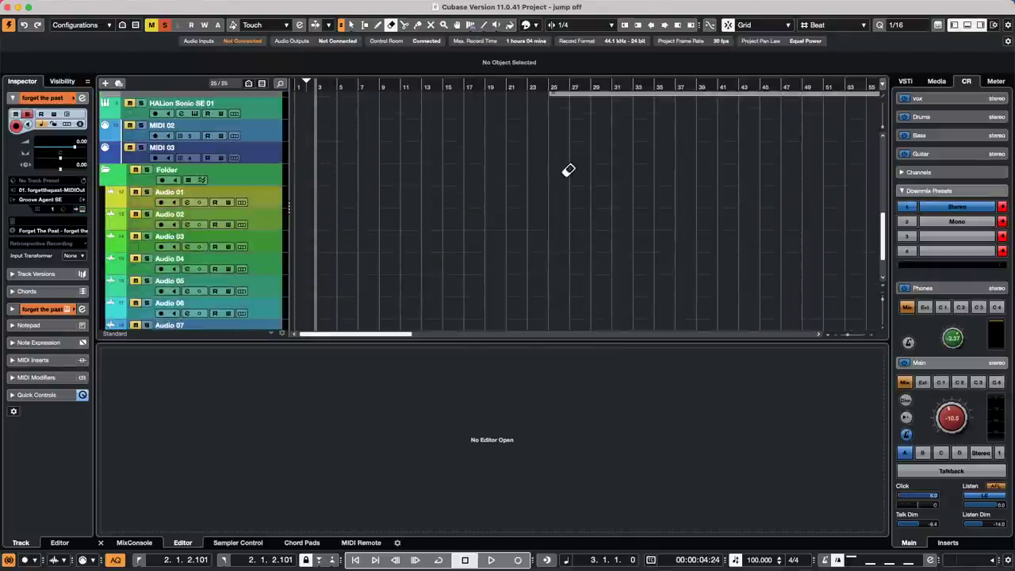
pyautogui.scroll(3, 431, 182)
pyautogui.rightClick(249, 131)
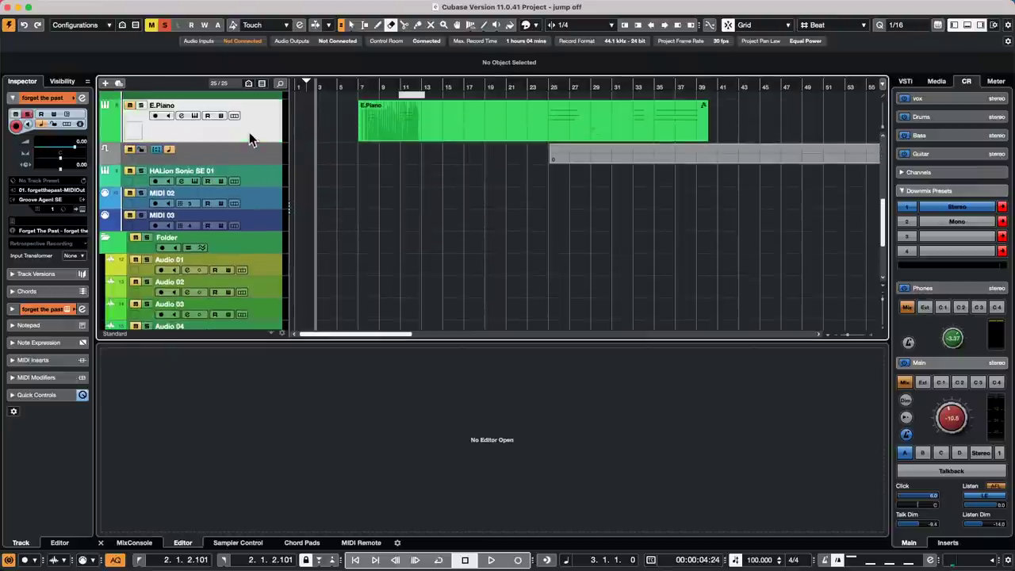
pyautogui.moveTo(339, 135)
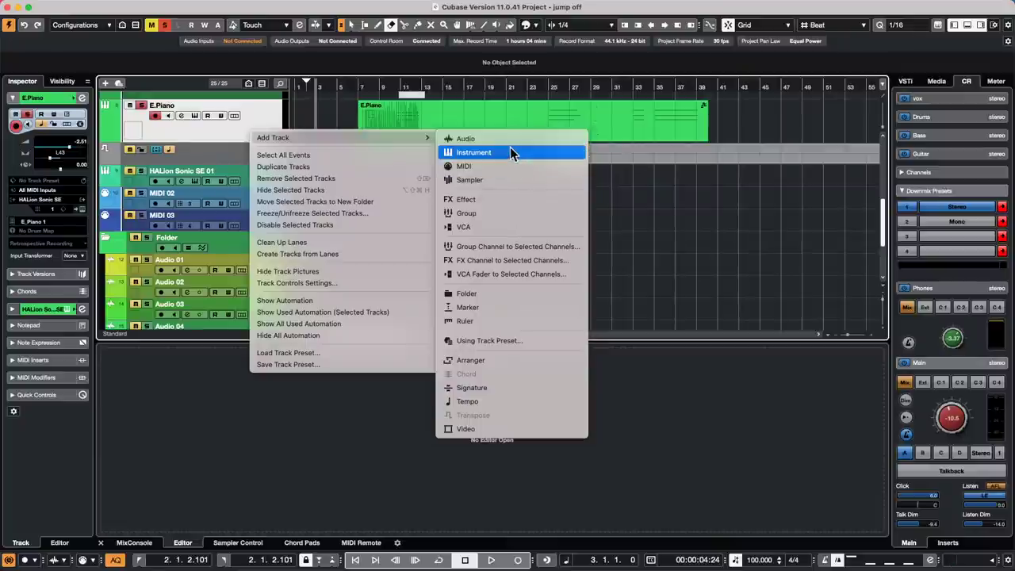
pyautogui.click(354, 166)
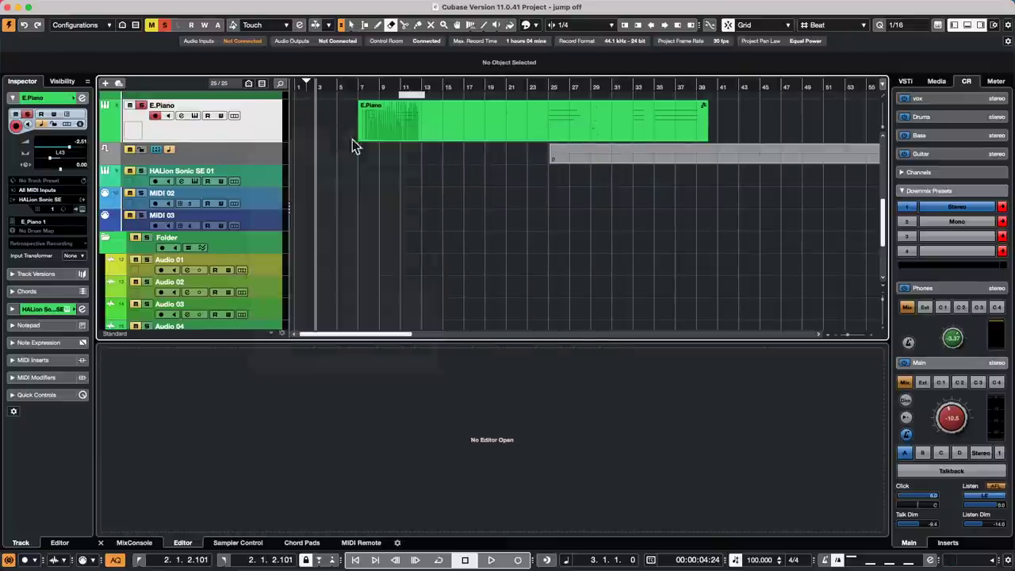
# - Move the copied part onto E.Piano at bar 7, glue the parts, and open the Key Editor
pyautogui.press('1')
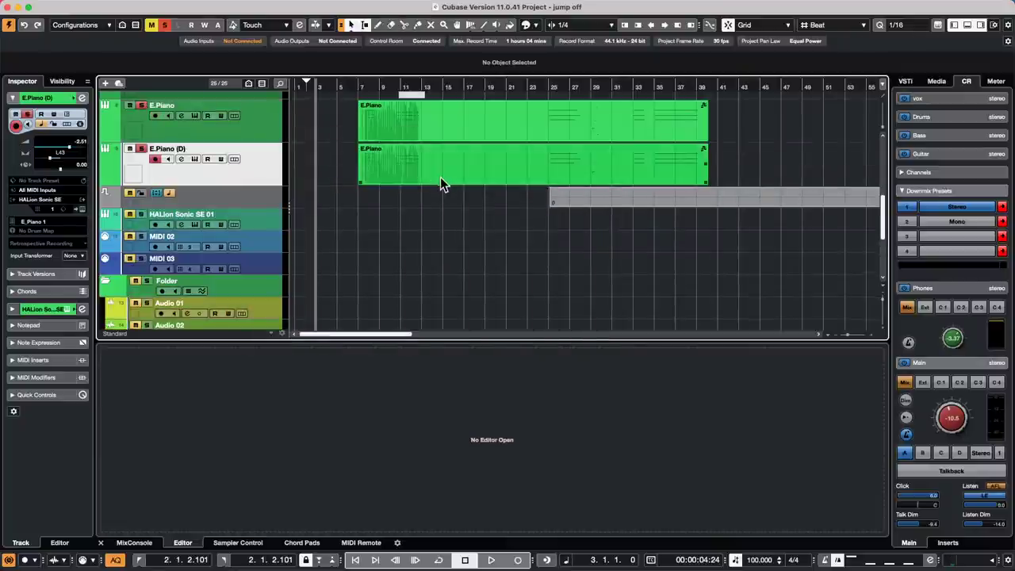
pyautogui.moveTo(440, 176); pyautogui.dragTo(441, 123)
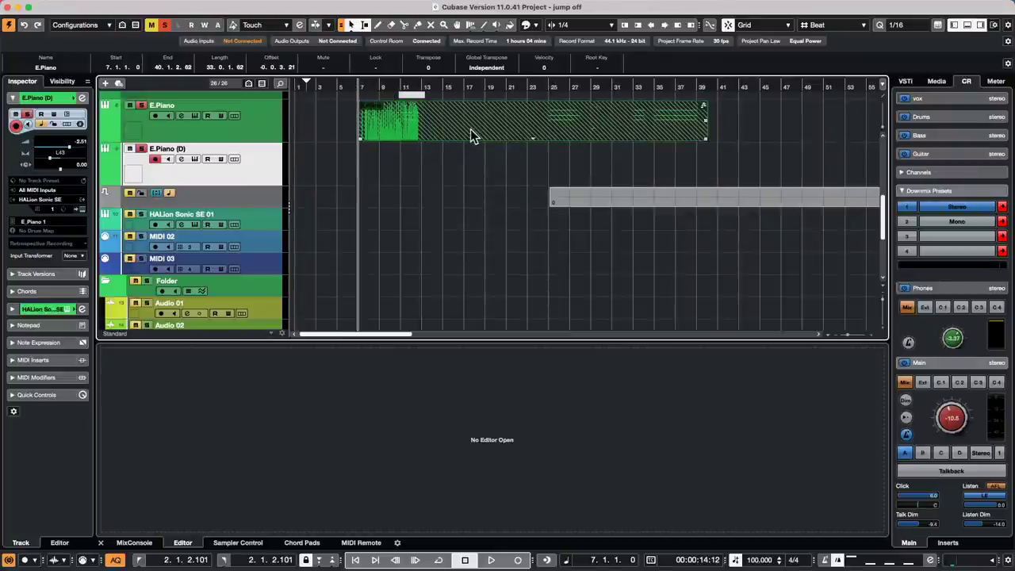
pyautogui.rightClick(471, 134)
pyautogui.click(533, 132)
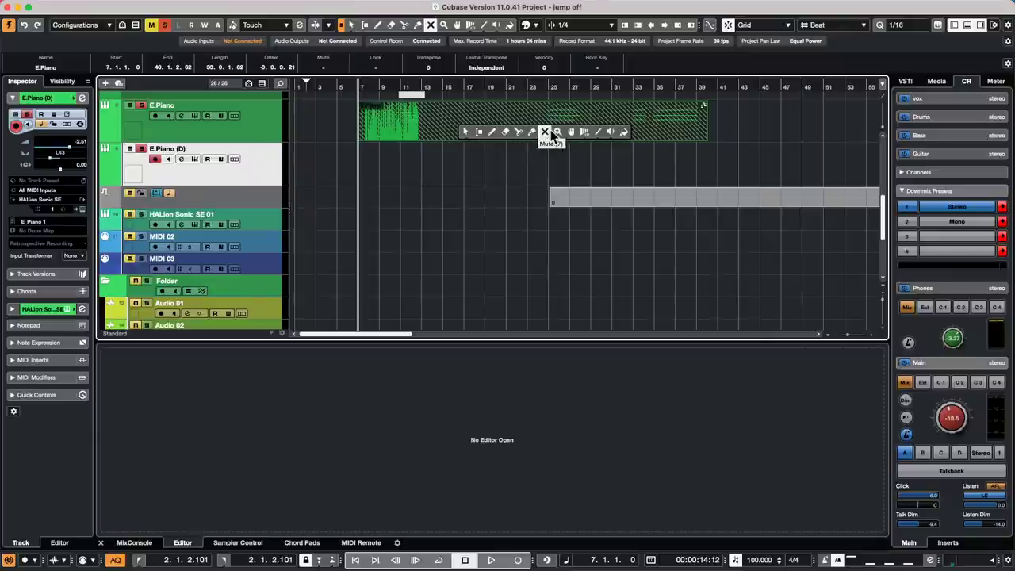
pyautogui.click(533, 132)
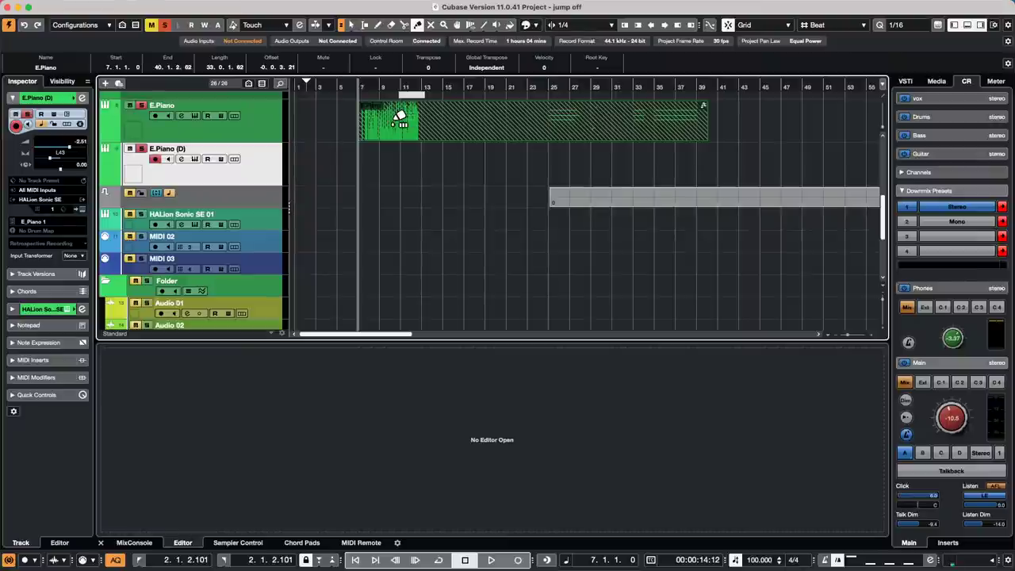
pyautogui.click(393, 125)
pyautogui.press('1')
pyautogui.doubleClick(394, 124)
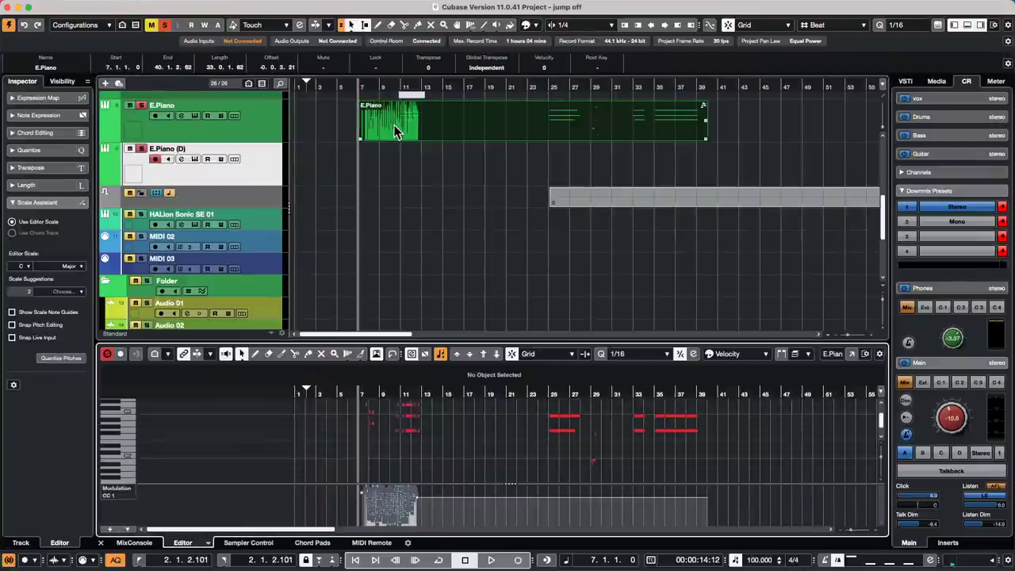
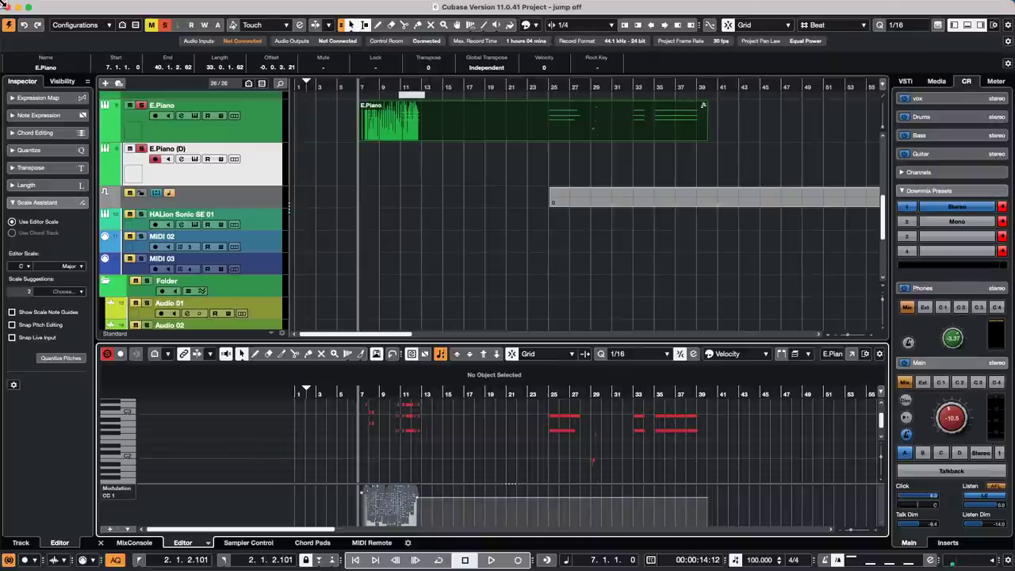
# - Start backing up the project to a new untitled folder, then cancel the backup
pyautogui.click(74, 6)
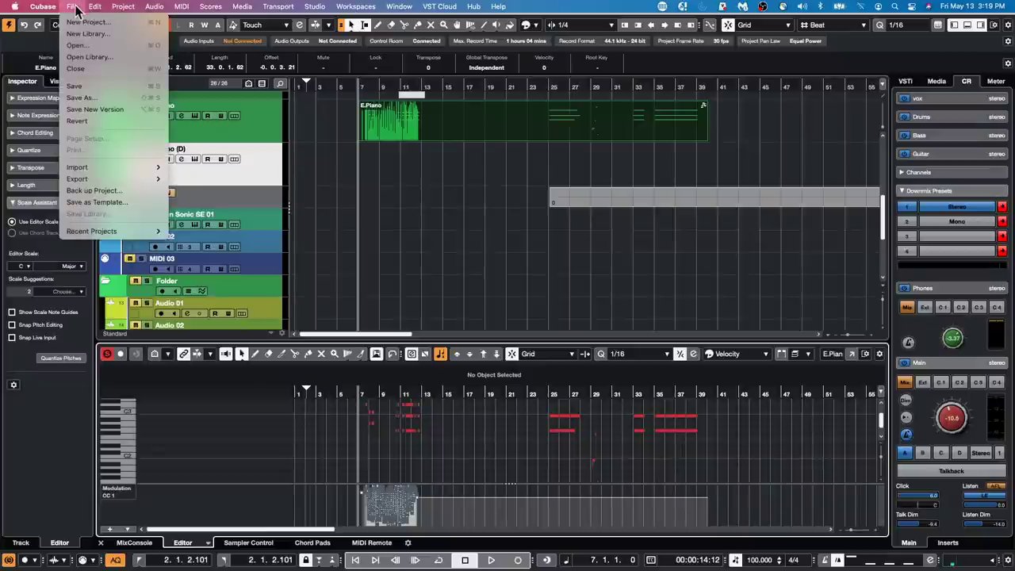
pyautogui.click(101, 194)
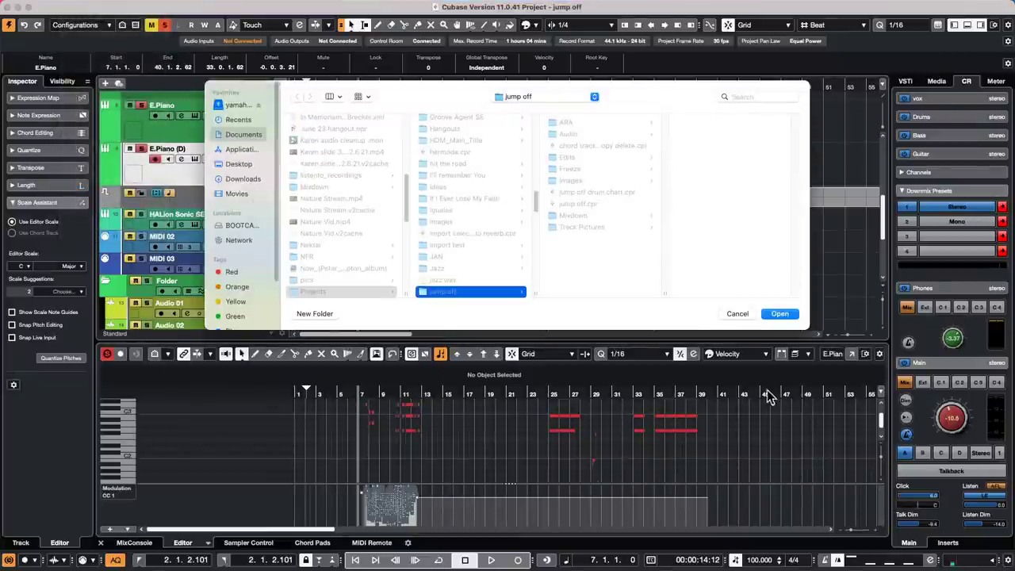
pyautogui.click(314, 313)
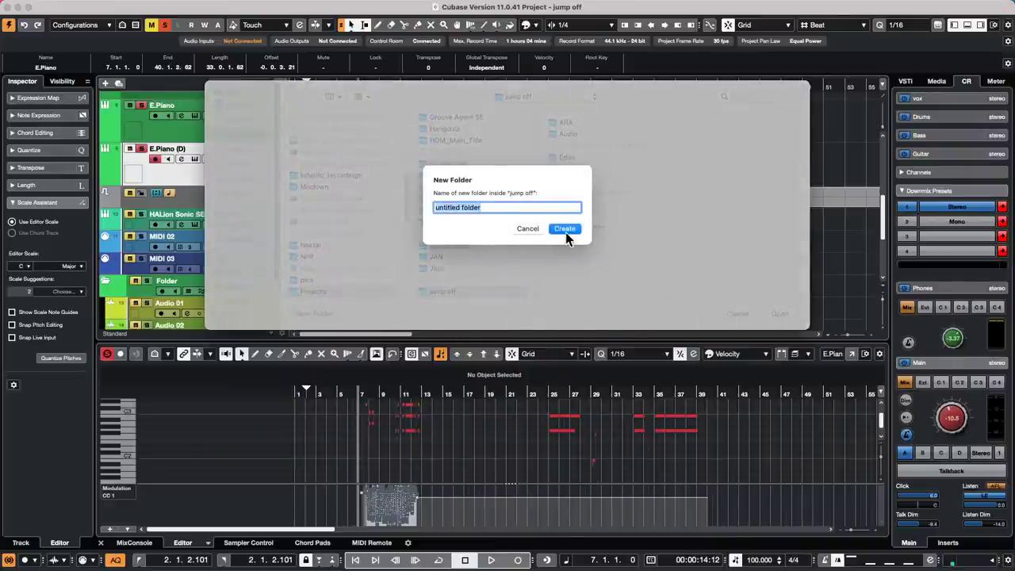
pyautogui.click(565, 229)
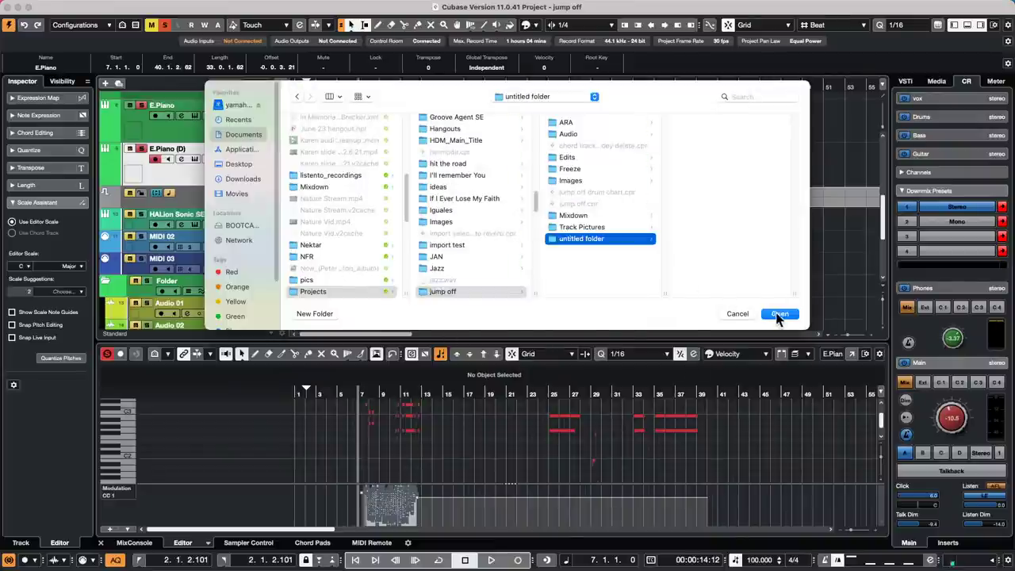
pyautogui.click(779, 313)
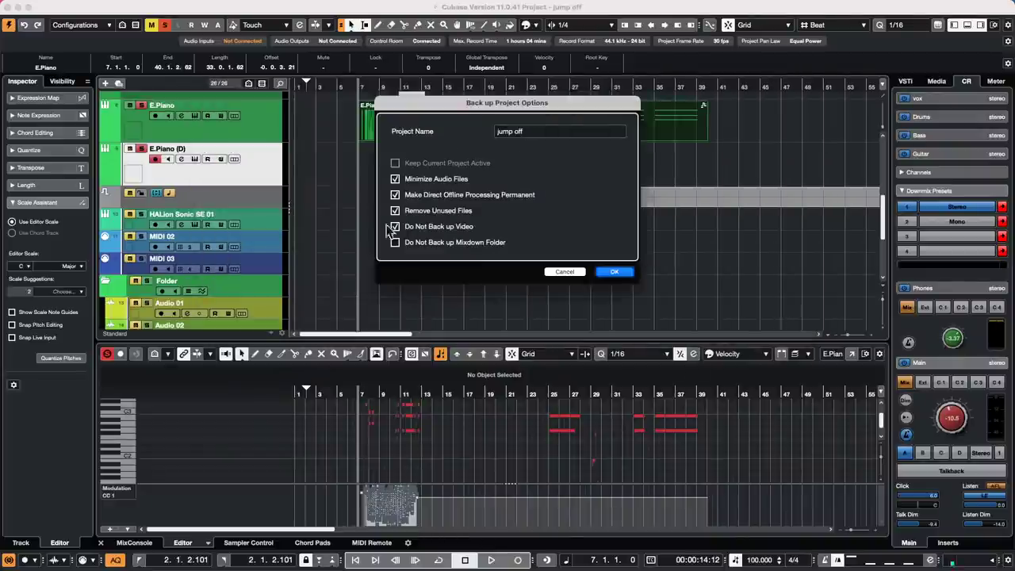
pyautogui.click(611, 273)
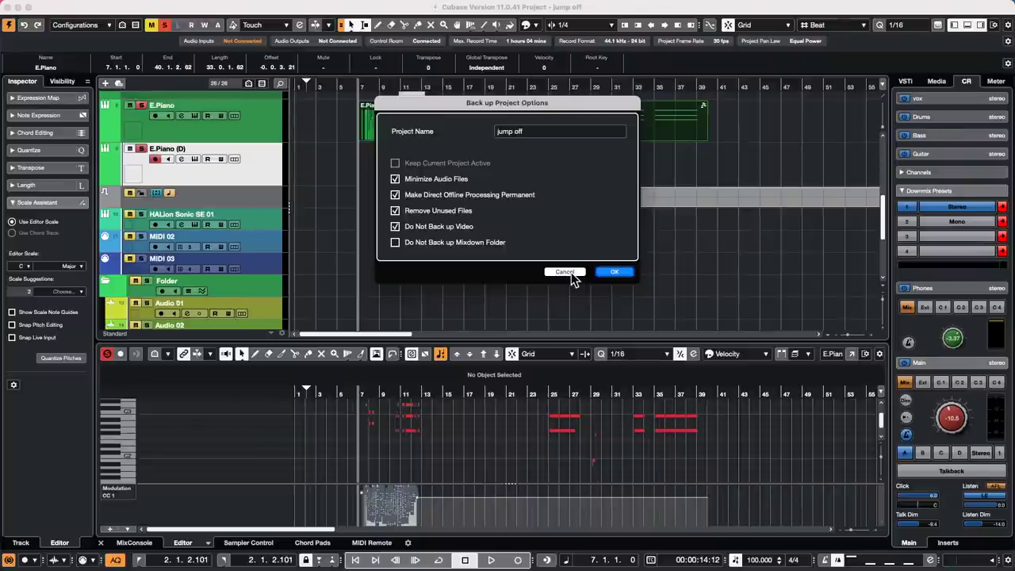
pyautogui.click(564, 272)
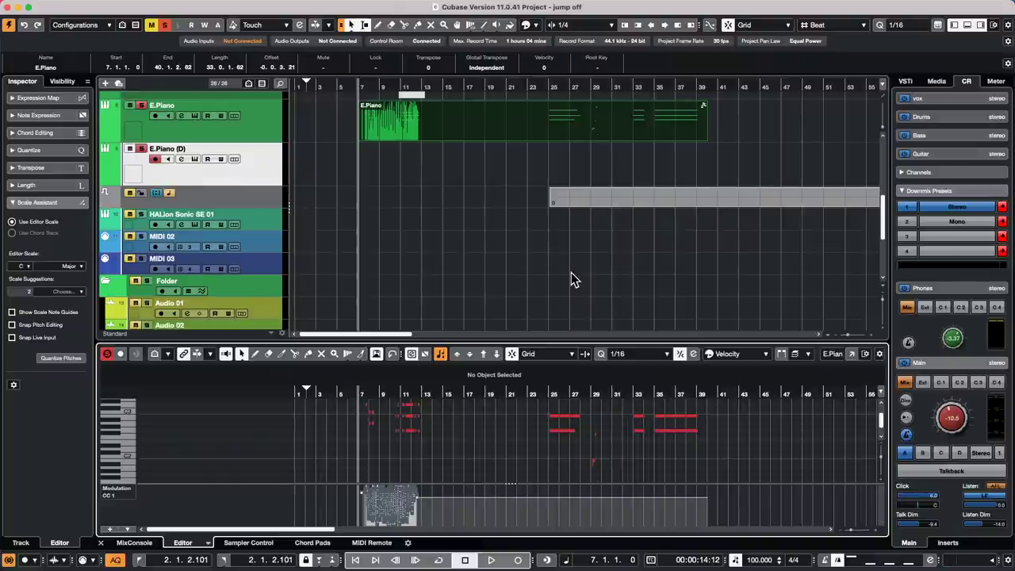
# - Open 'Hit the Road go.cpr' from Recent Projects, activate it, and close the Resolve Missing Files notice
pyautogui.moveTo(4, 3)
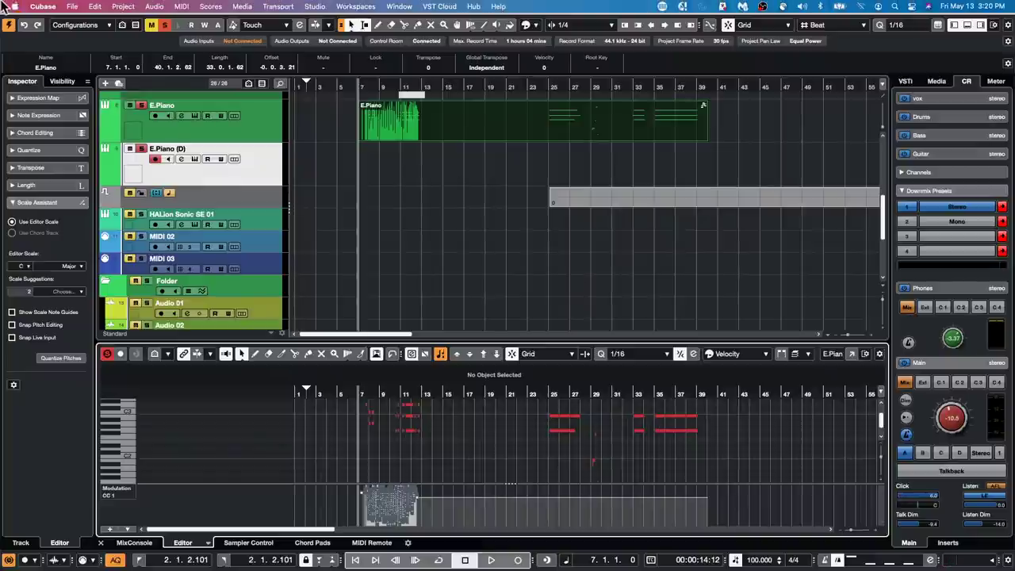
pyautogui.click(73, 5)
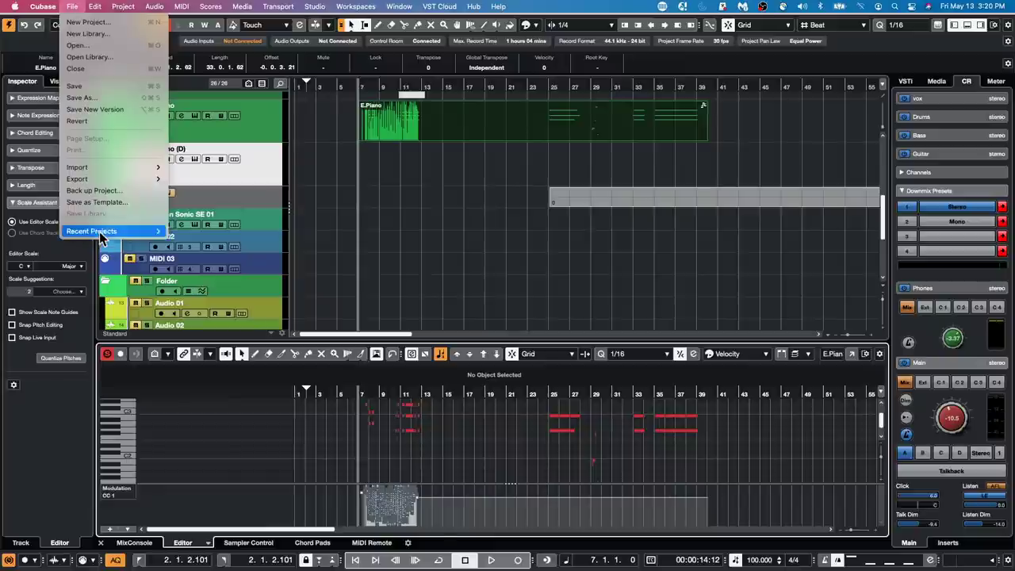
pyautogui.moveTo(101, 237)
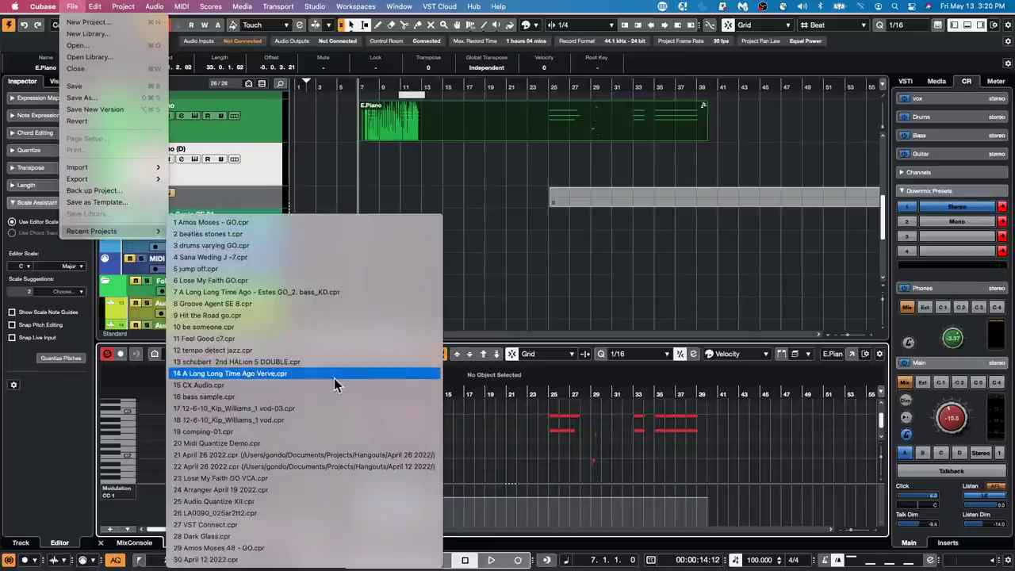
pyautogui.click(327, 315)
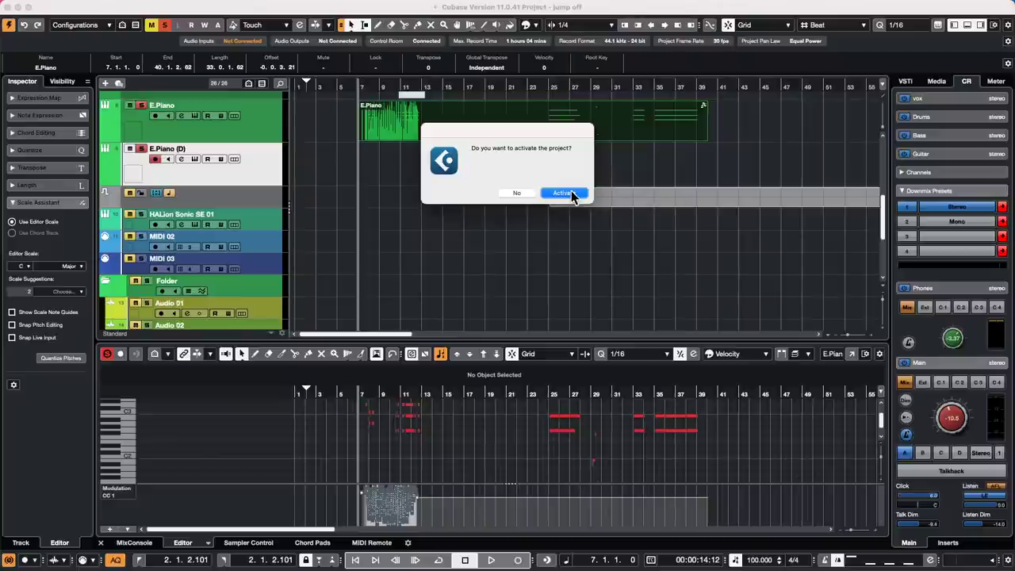
pyautogui.click(564, 193)
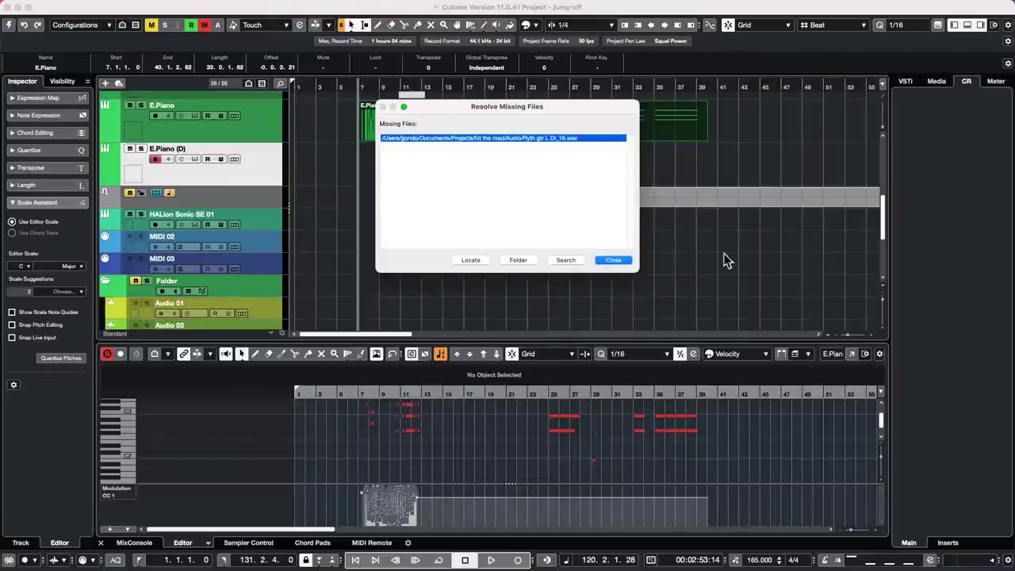
pyautogui.click(613, 261)
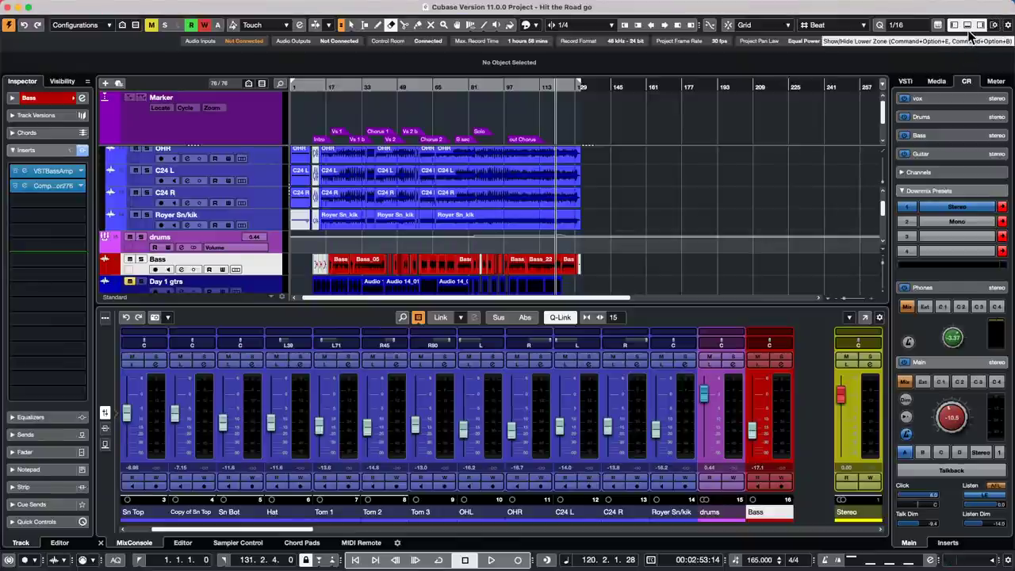
# - Hide the mixer, zoom in around bar 20, and play from bar 21 with a stationary playhead
pyautogui.click(970, 27)
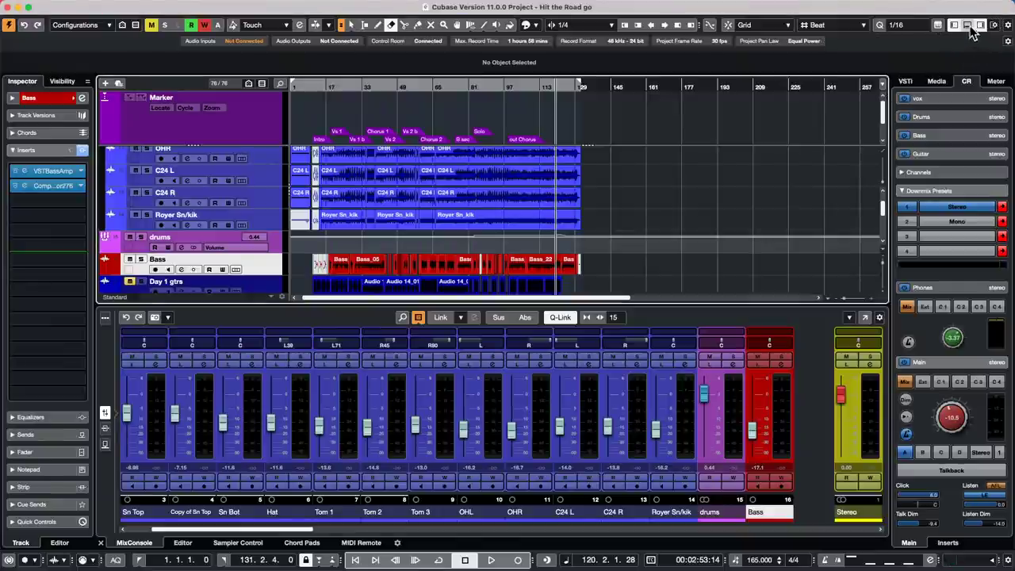
pyautogui.moveTo(319, 87); pyautogui.dragTo(484, 172)
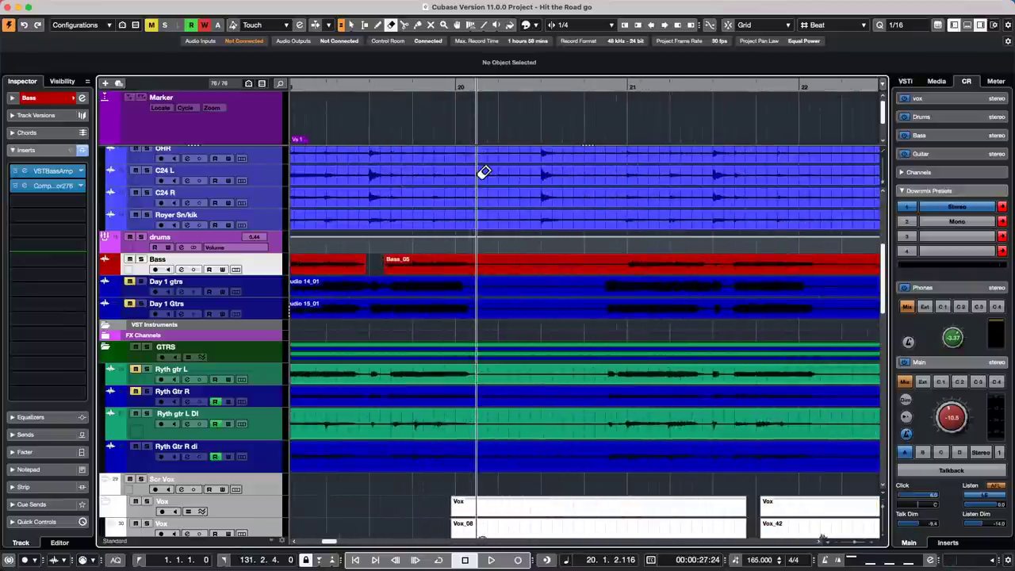
pyautogui.moveTo(406, 6)
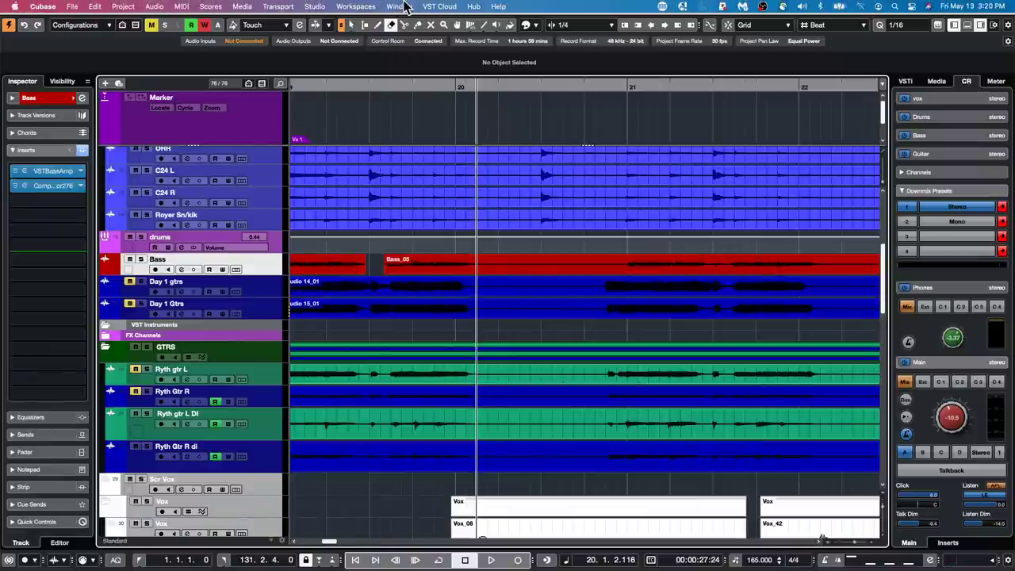
pyautogui.press('space')
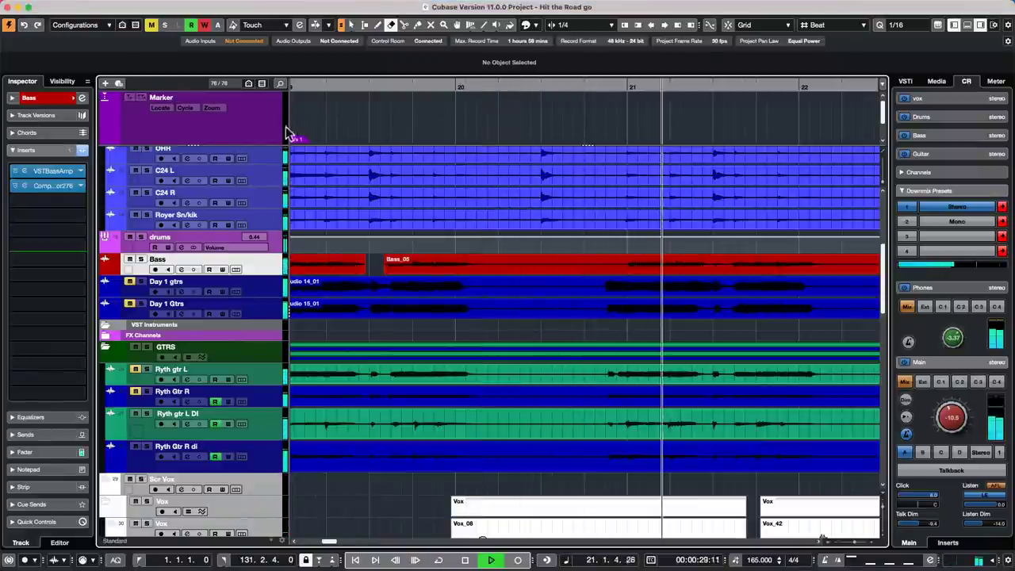
pyautogui.click(328, 24)
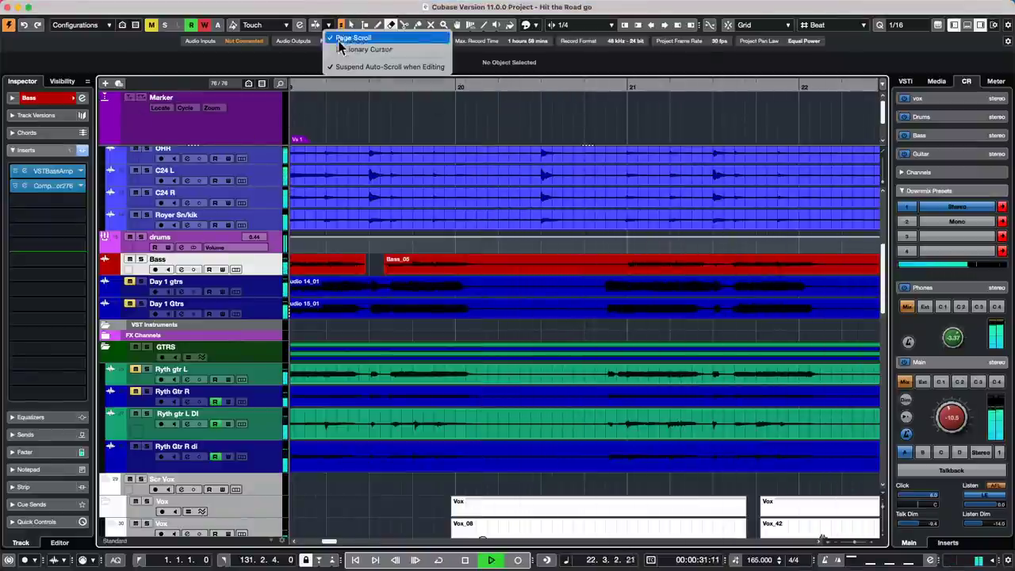
pyautogui.click(349, 49)
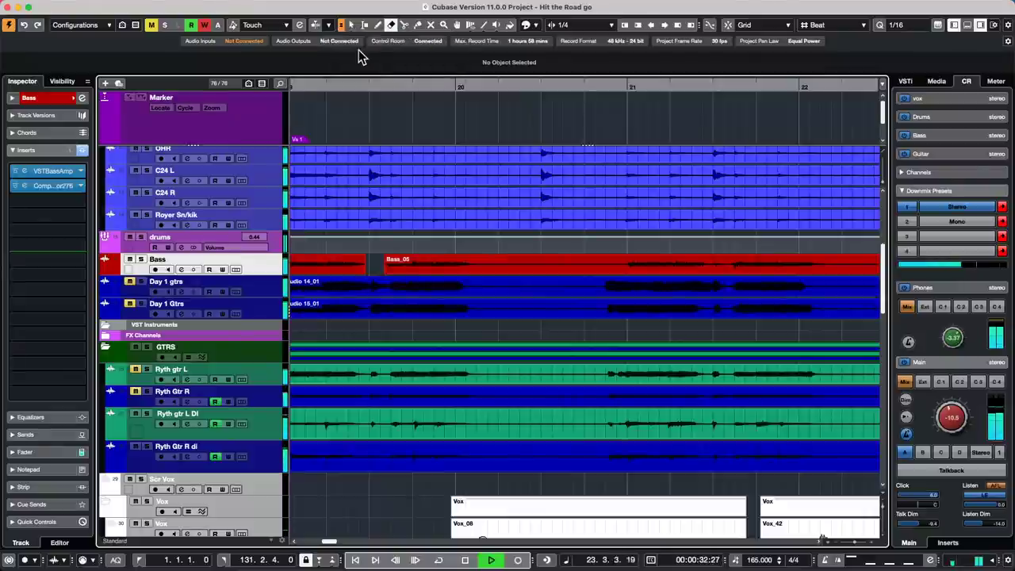
pyautogui.click(560, 88)
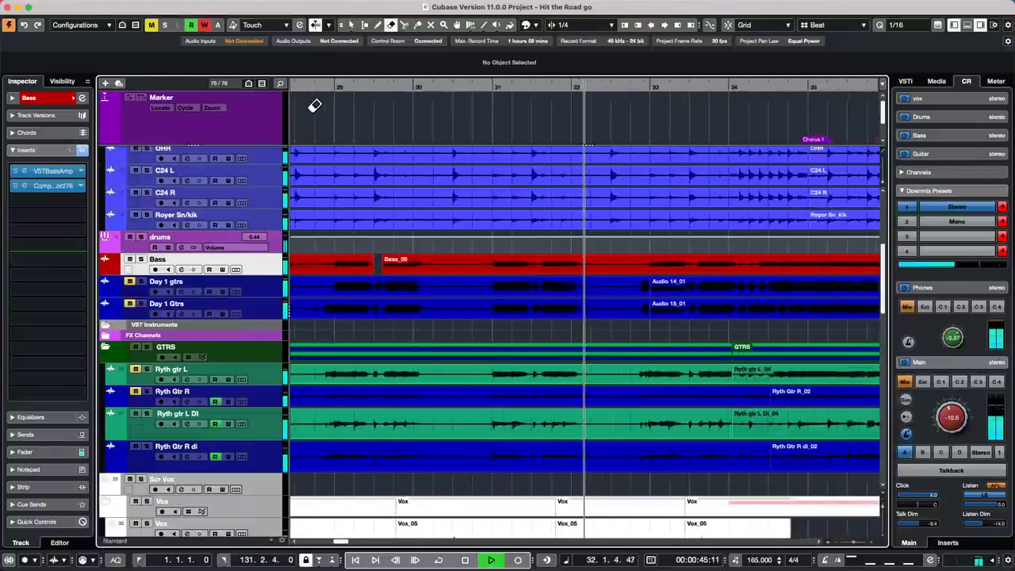
# - Zoom in on the drum waveforms and back out to bars 45–62, then stop playback
pyautogui.press('g')
pyautogui.press('g')
pyautogui.press('g')
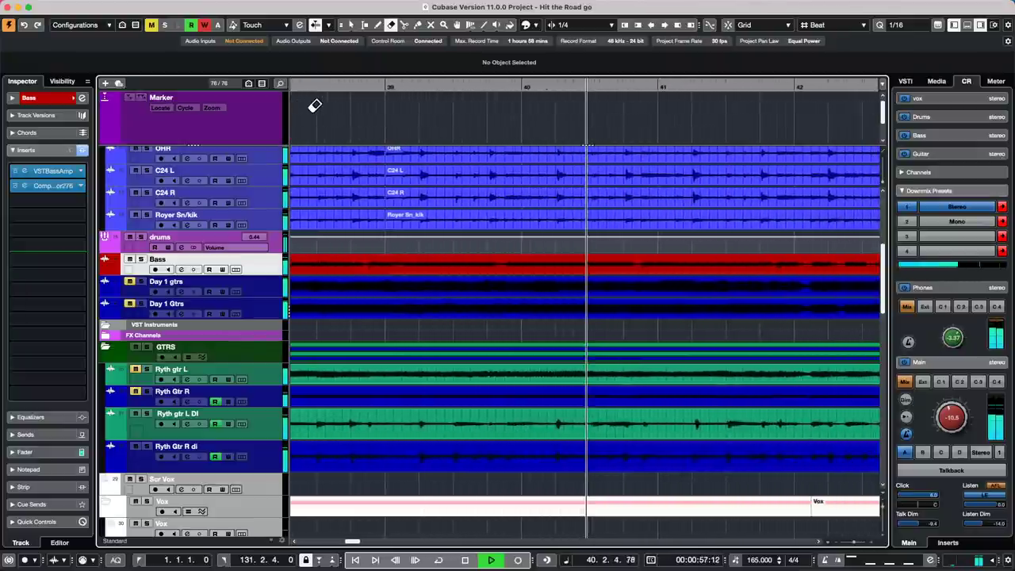
pyautogui.scroll(5, 537, 353)
pyautogui.scroll(-10, 562, 326)
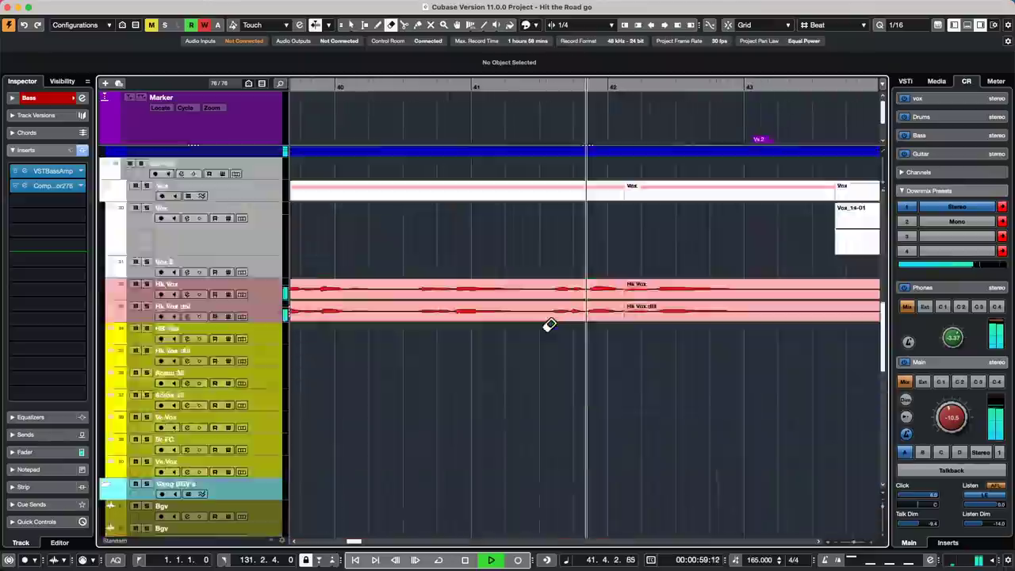
pyautogui.scroll(10, 546, 325)
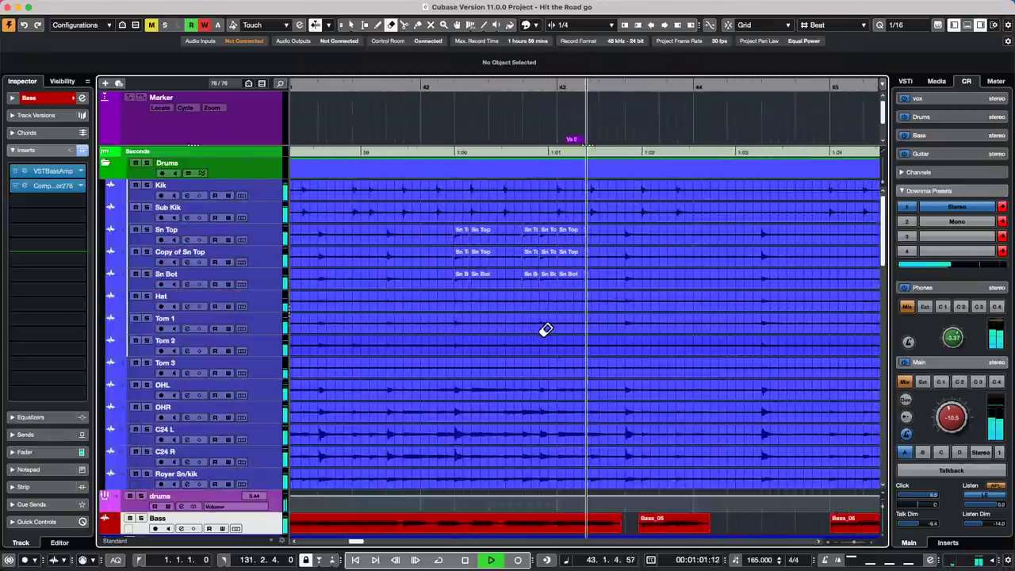
pyautogui.scroll(-10, 544, 332)
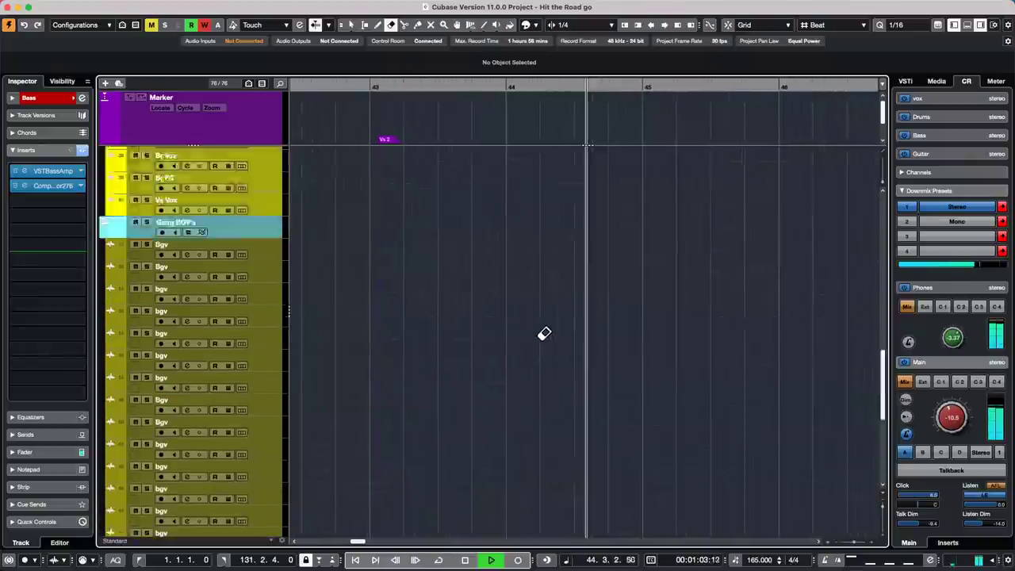
pyautogui.scroll(10, 544, 333)
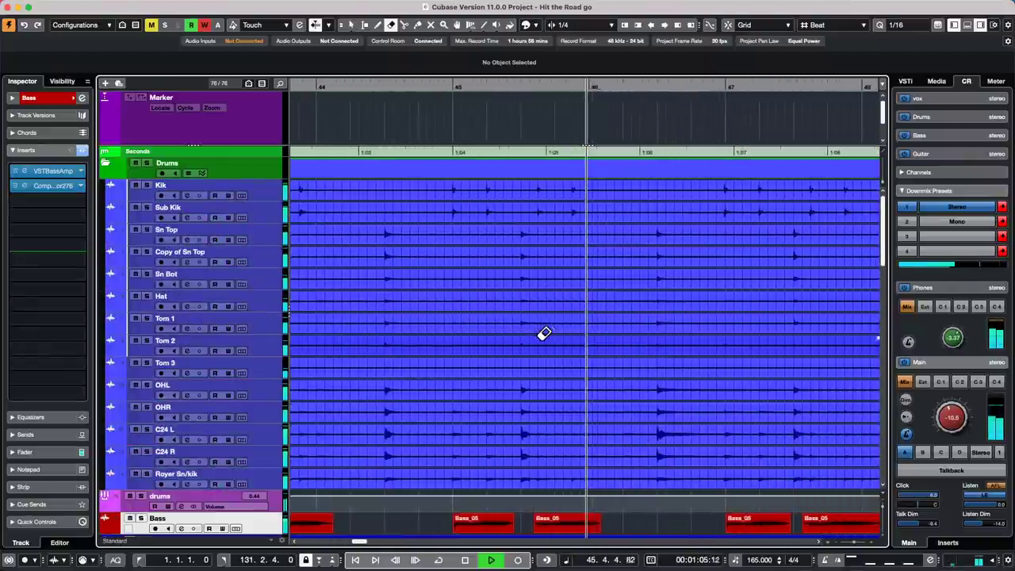
pyautogui.press('h')
pyautogui.press('h')
pyautogui.press('h')
pyautogui.press('h')
pyautogui.press('h')
pyautogui.press('h')
pyautogui.press('h')
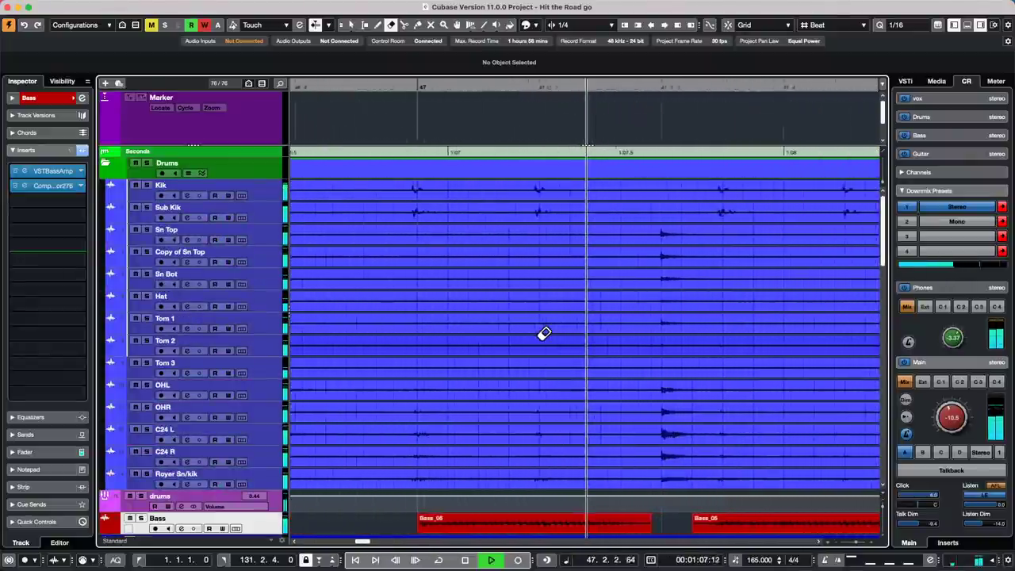
pyautogui.press('h')
pyautogui.press('h')
pyautogui.press('h')
pyautogui.press('h')
pyautogui.press('h')
pyautogui.press('h')
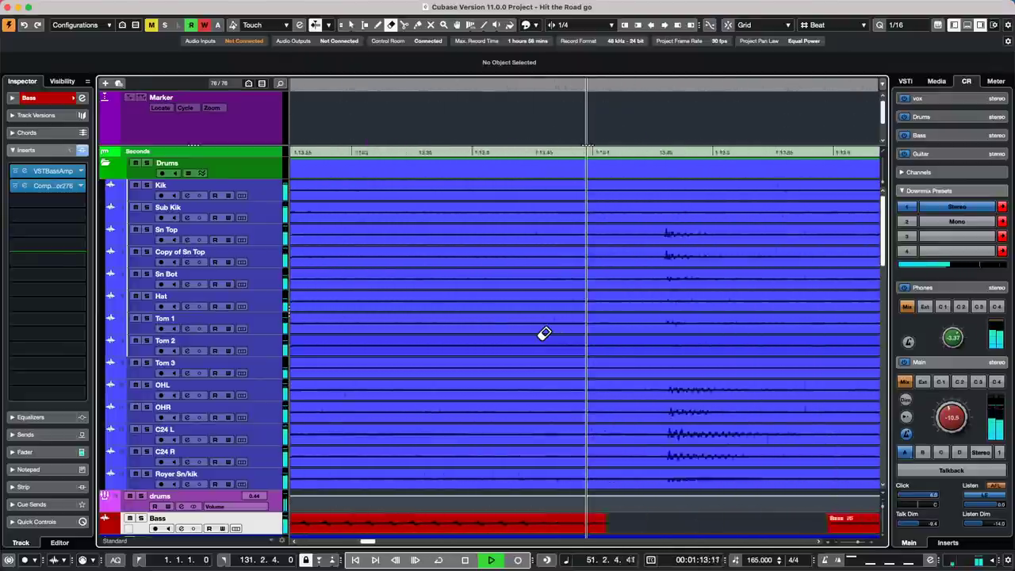
pyautogui.press('g')
pyautogui.press('g')
pyautogui.press('g')
pyautogui.press('g')
pyautogui.press('g')
pyautogui.press('g')
pyautogui.press('g')
pyautogui.press('g')
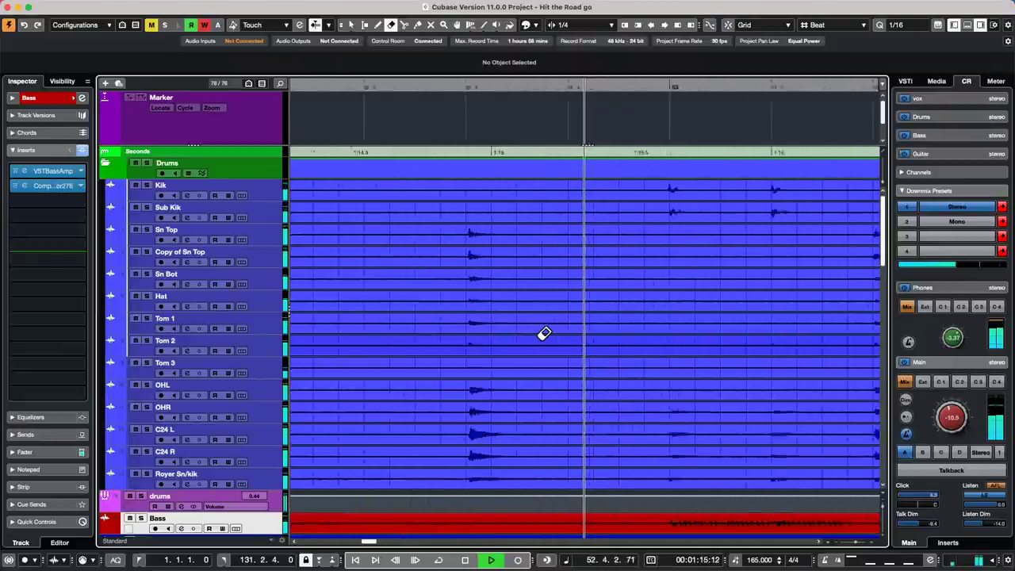
pyautogui.press('g')
pyautogui.press('space')
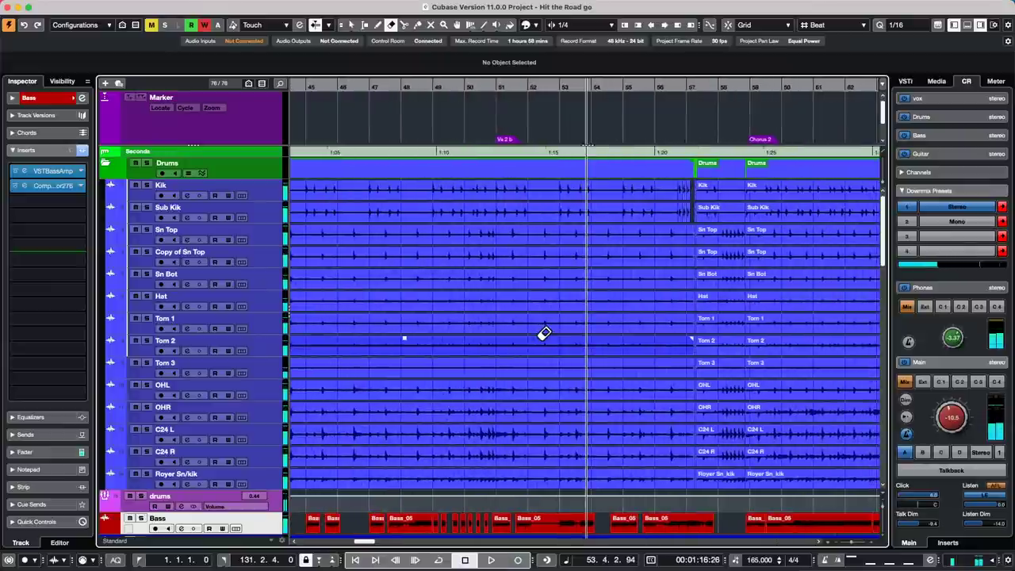
pyautogui.moveTo(6, 7)
pyautogui.click(43, 6)
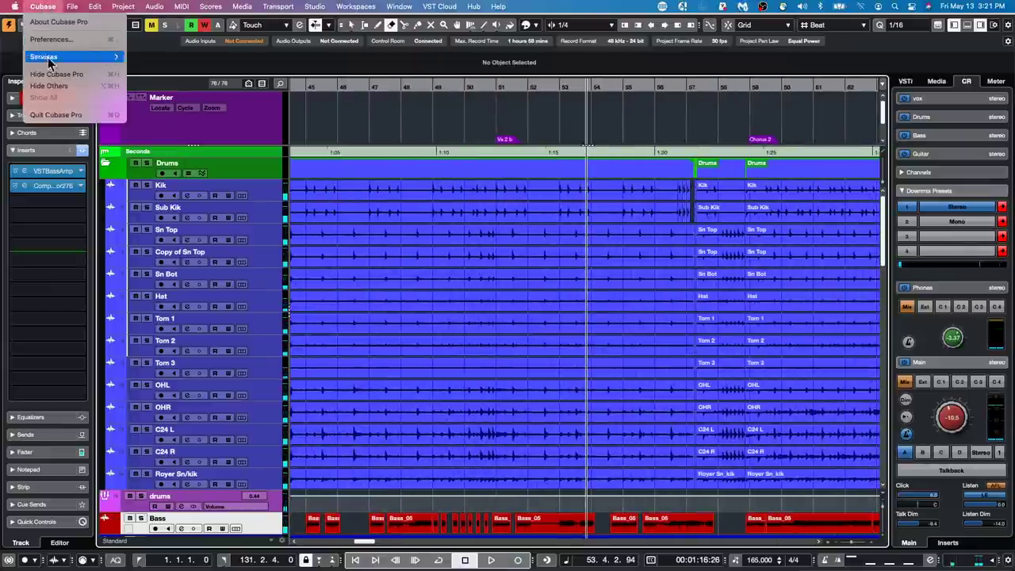
# - Check the General page in Preferences, confirm with OK, and show the MixConsole in the lower zone
pyautogui.click(38, 42)
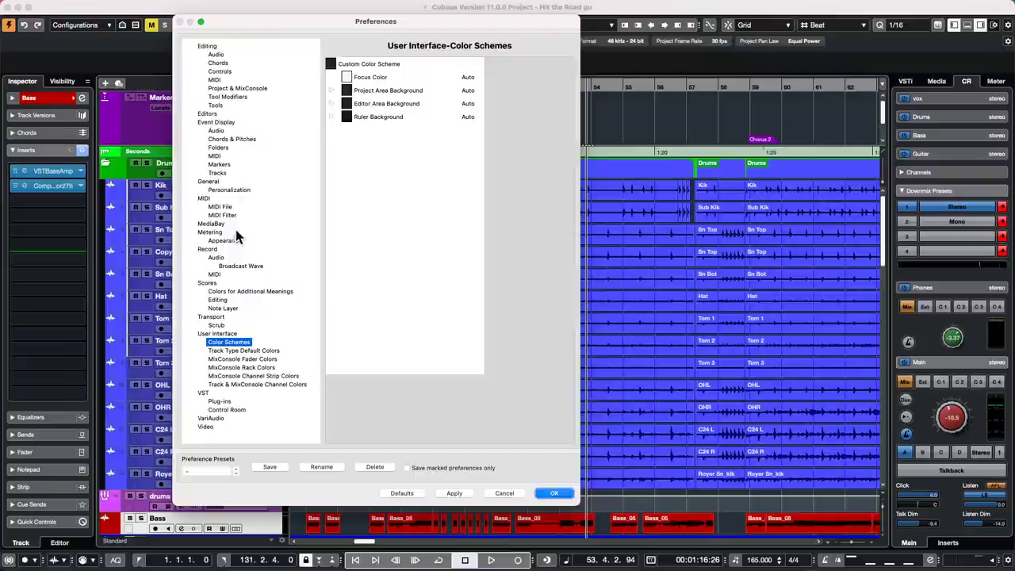
pyautogui.click(209, 181)
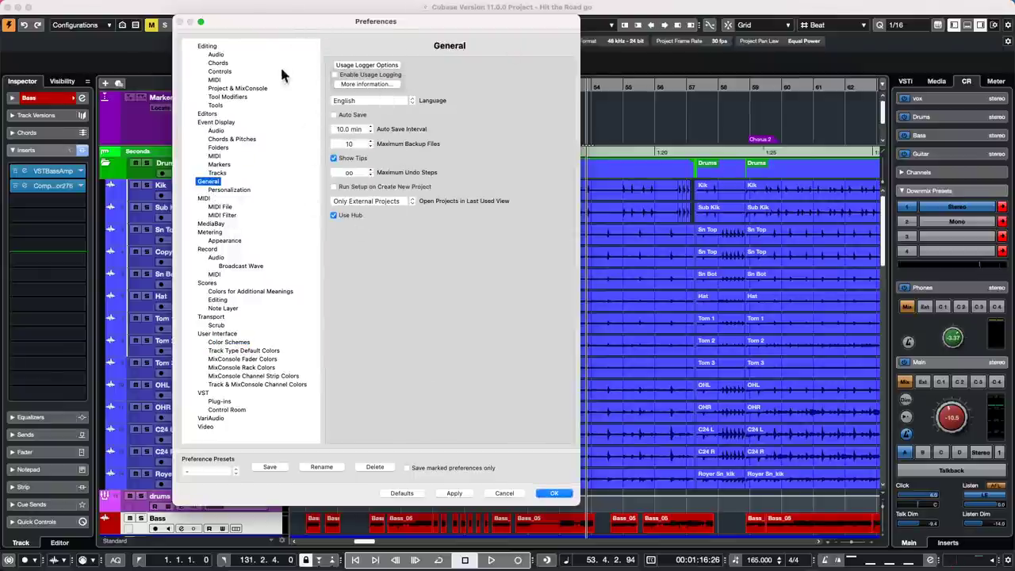
pyautogui.click(558, 490)
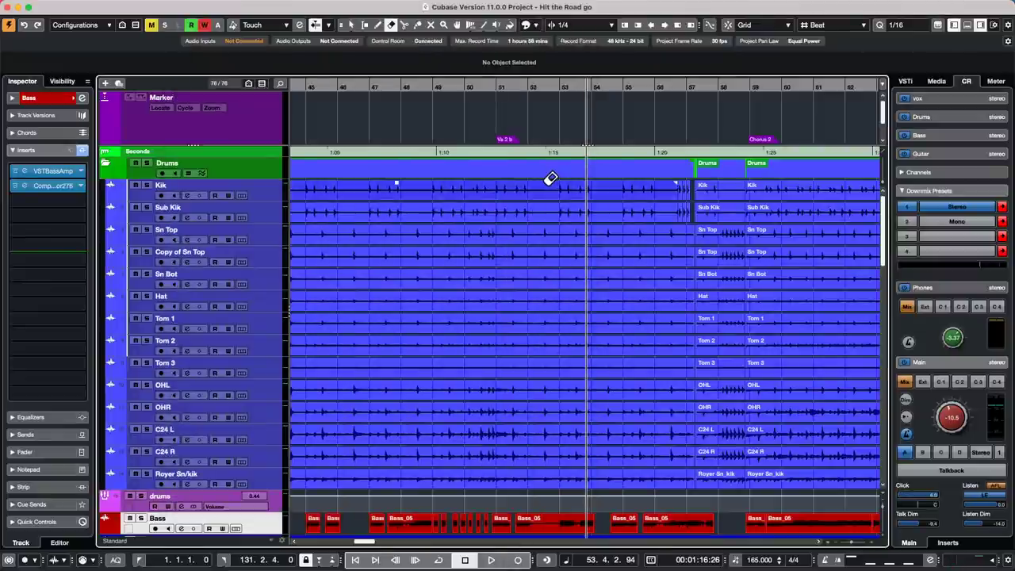
pyautogui.click(966, 26)
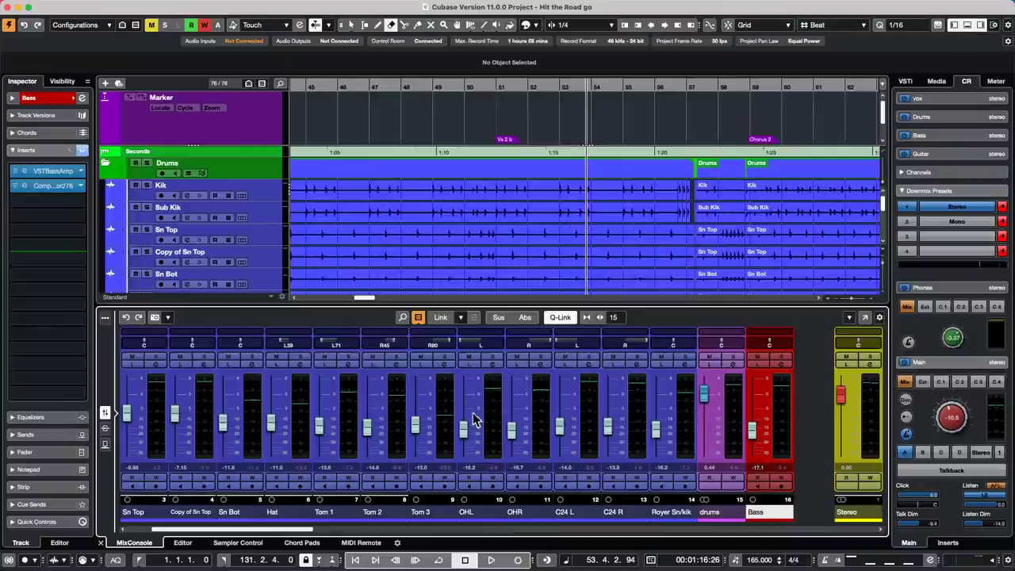
# - Show the MIDI Remote view, select the ChoiSauce - 100 controller, and briefly open its surface editor
pyautogui.click(363, 543)
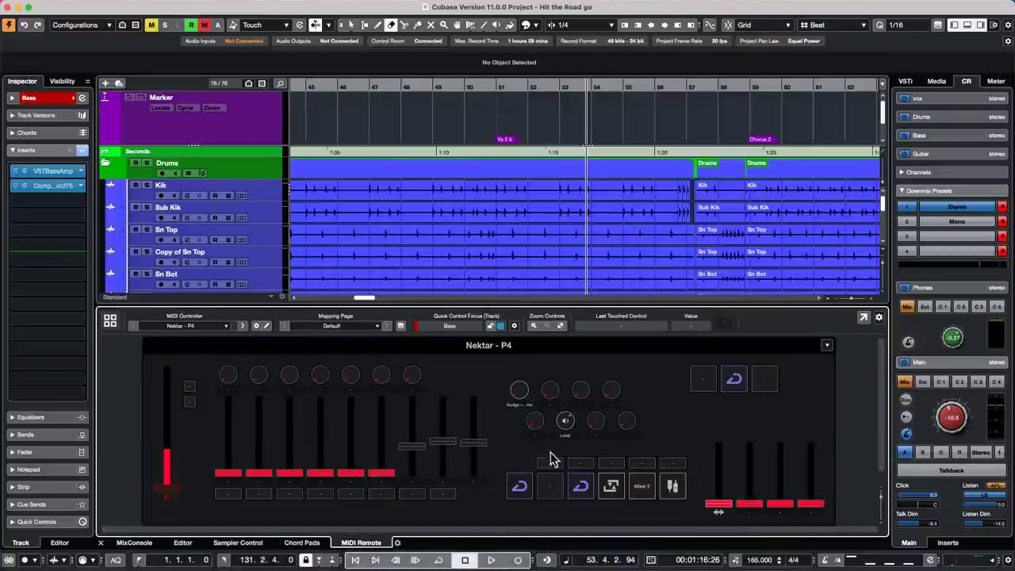
pyautogui.click(190, 326)
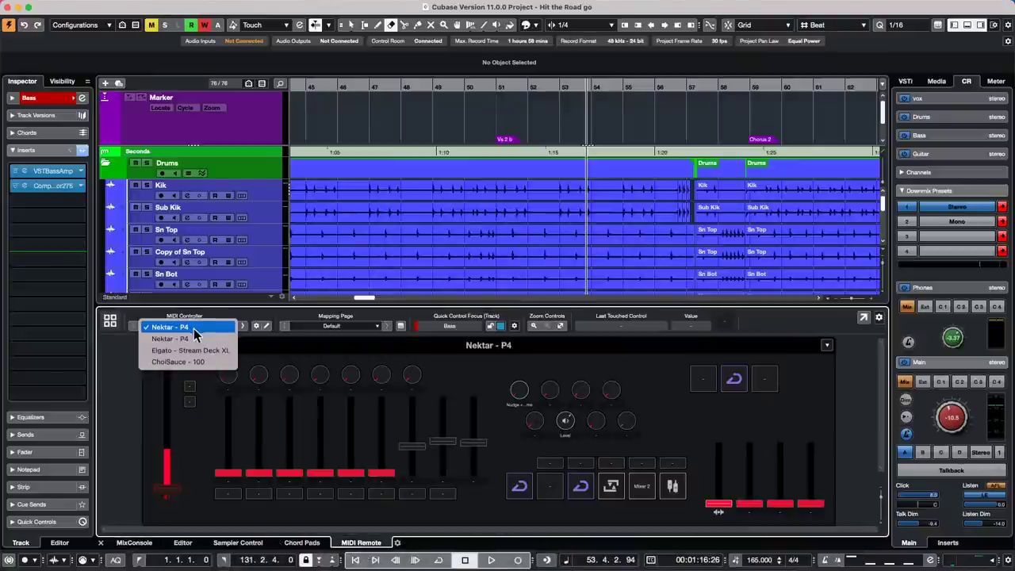
pyautogui.click(519, 332)
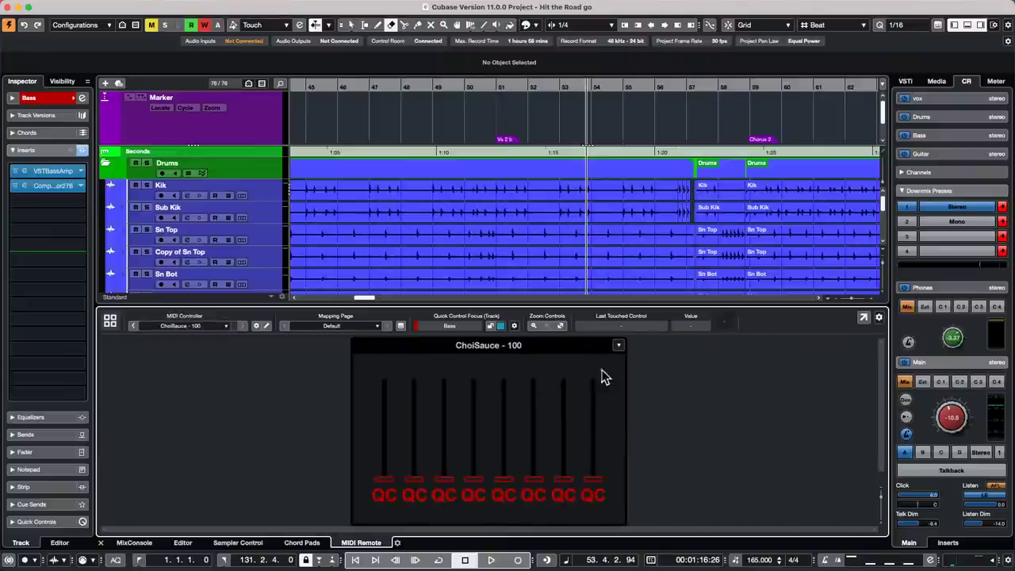
pyautogui.click(266, 325)
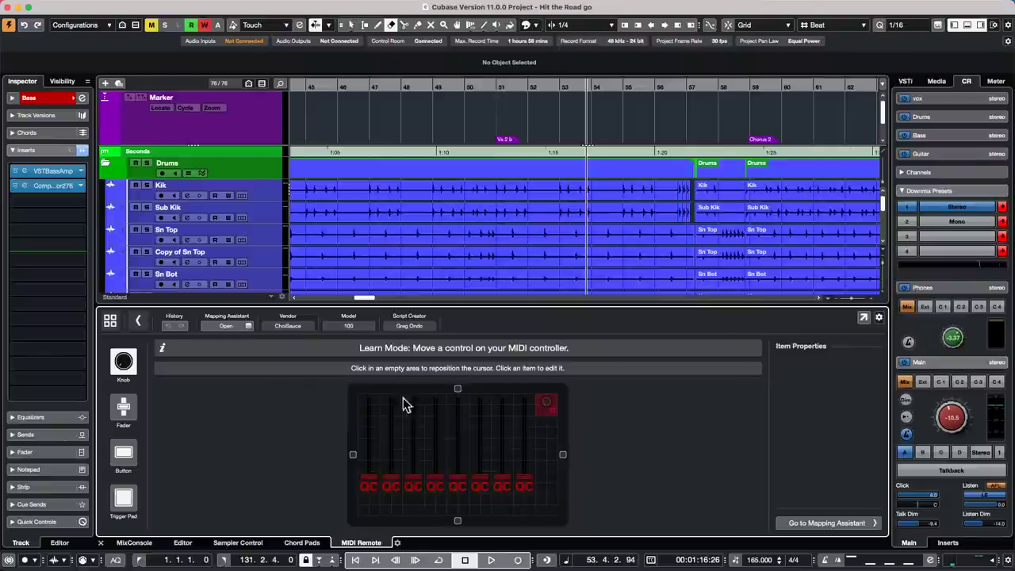
pyautogui.click(143, 324)
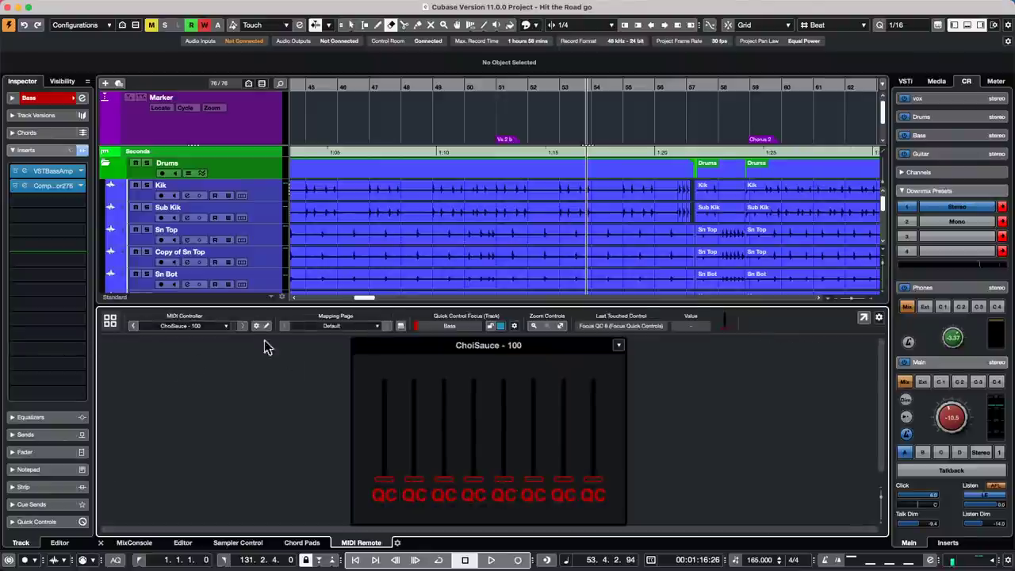
pyautogui.click(226, 326)
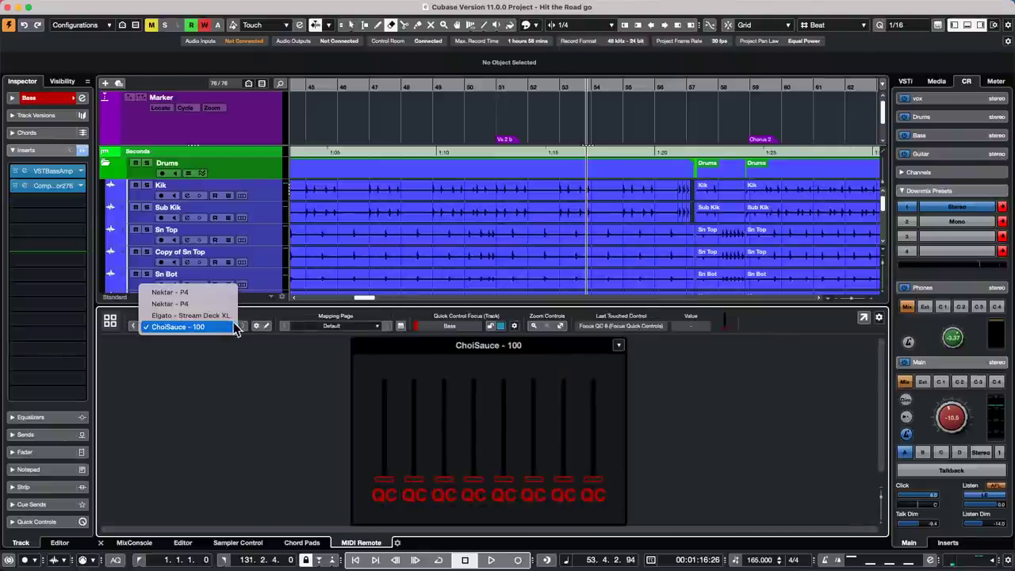
pyautogui.click(256, 330)
# - Disable the ChoiSauce controller script in the MIDI Remote Manager's Scripts list
pyautogui.click(256, 331)
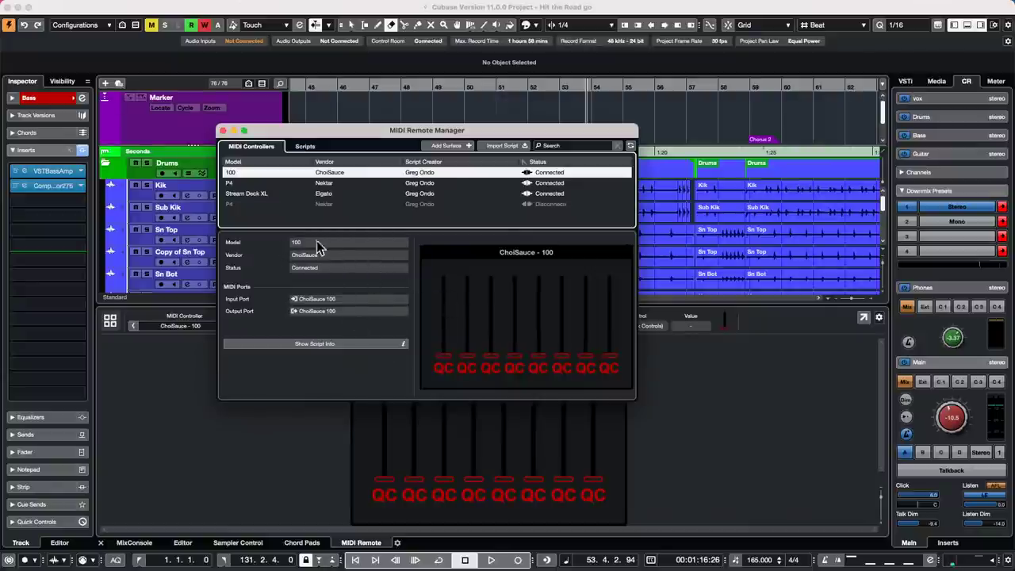
pyautogui.click(306, 149)
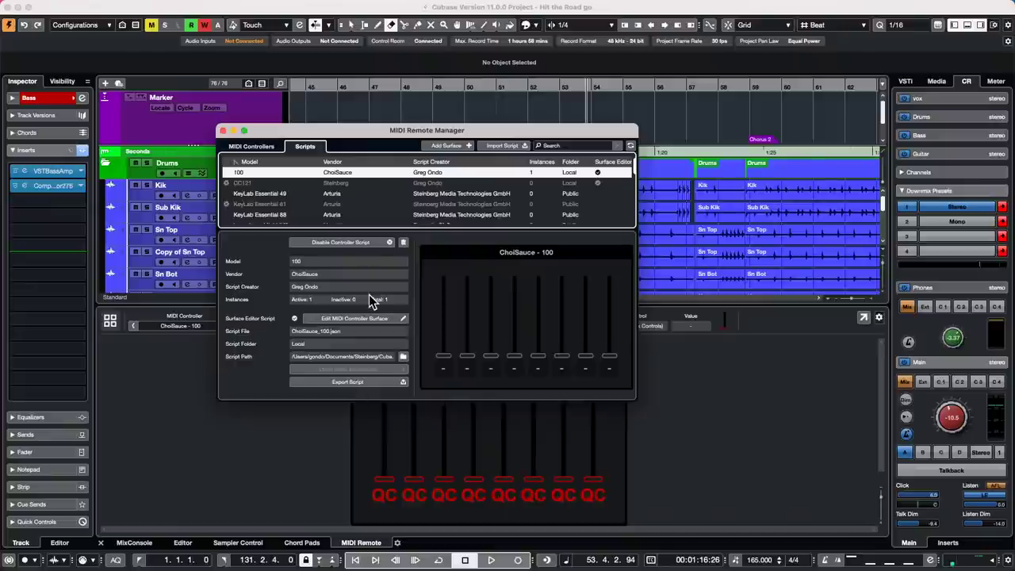
pyautogui.click(356, 242)
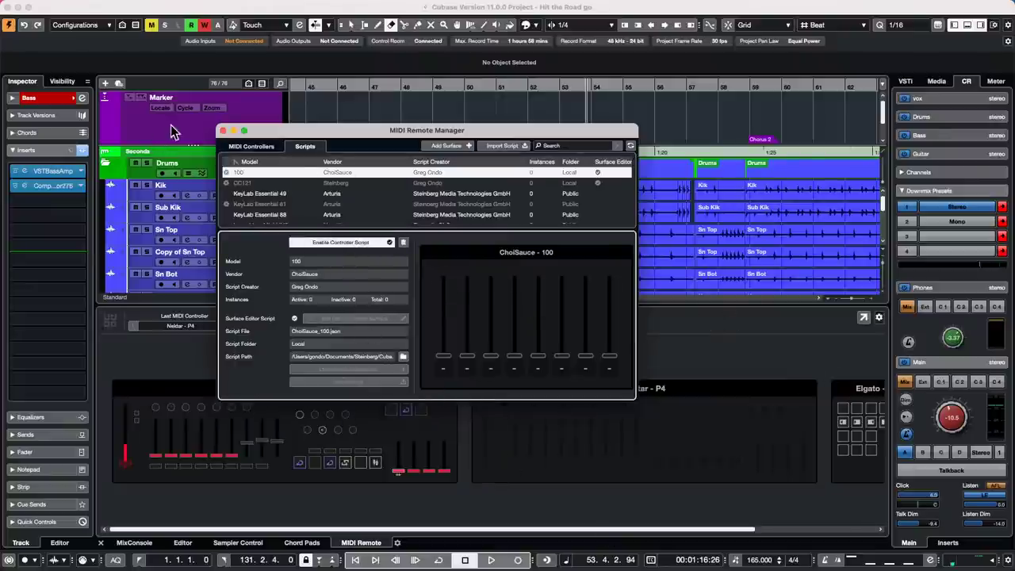
pyautogui.click(223, 130)
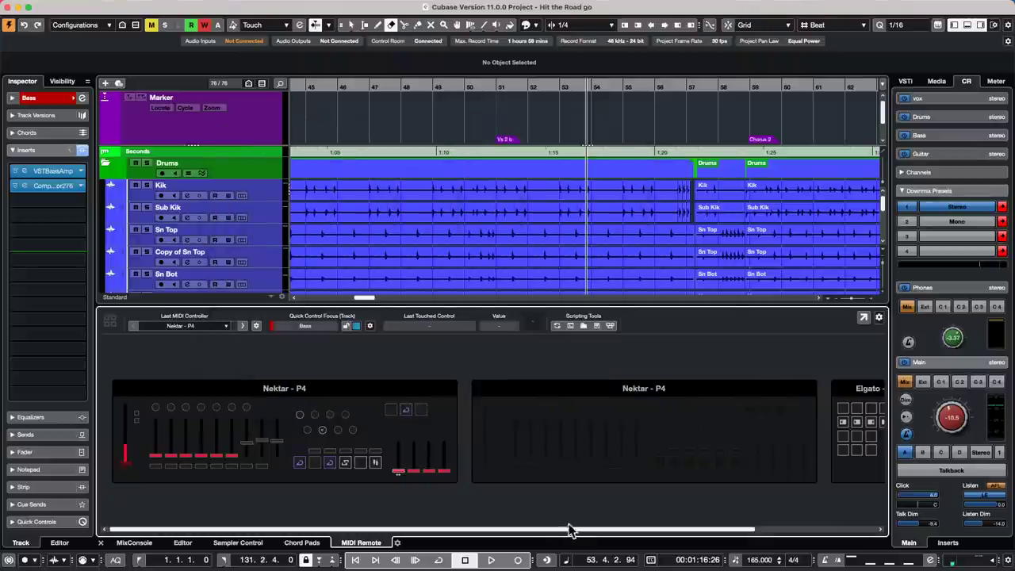
# - Start a new MIDI controller surface with new vendor 'ChoiSauce 100' and model 'One Hundred'
pyautogui.moveTo(558, 529); pyautogui.dragTo(686, 528)
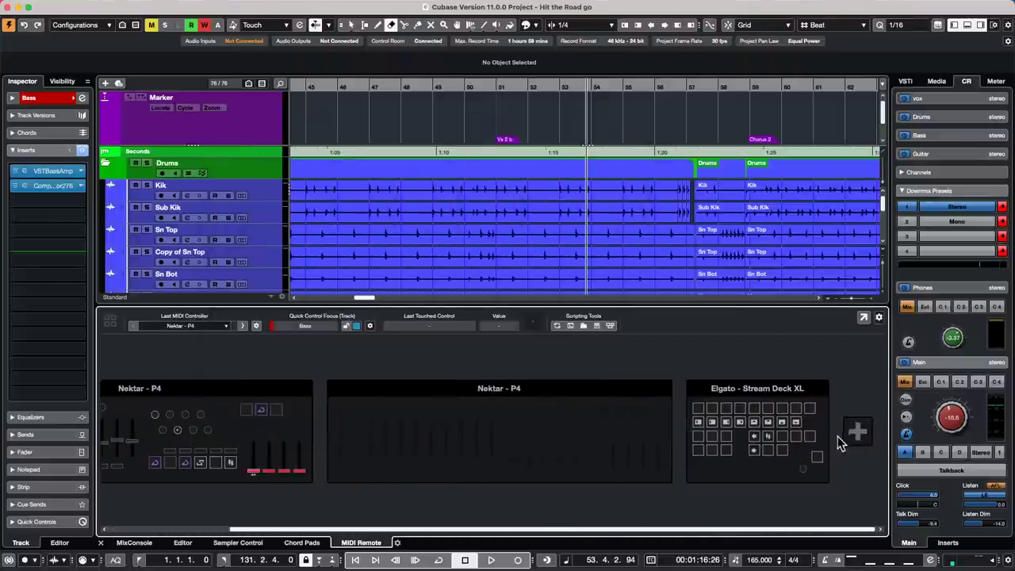
pyautogui.click(857, 430)
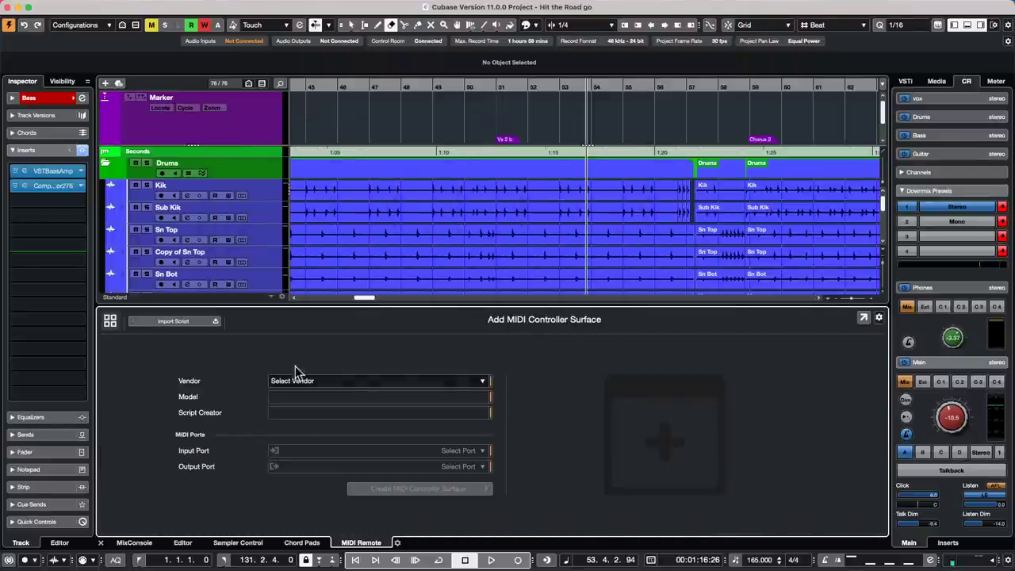
pyautogui.click(352, 380)
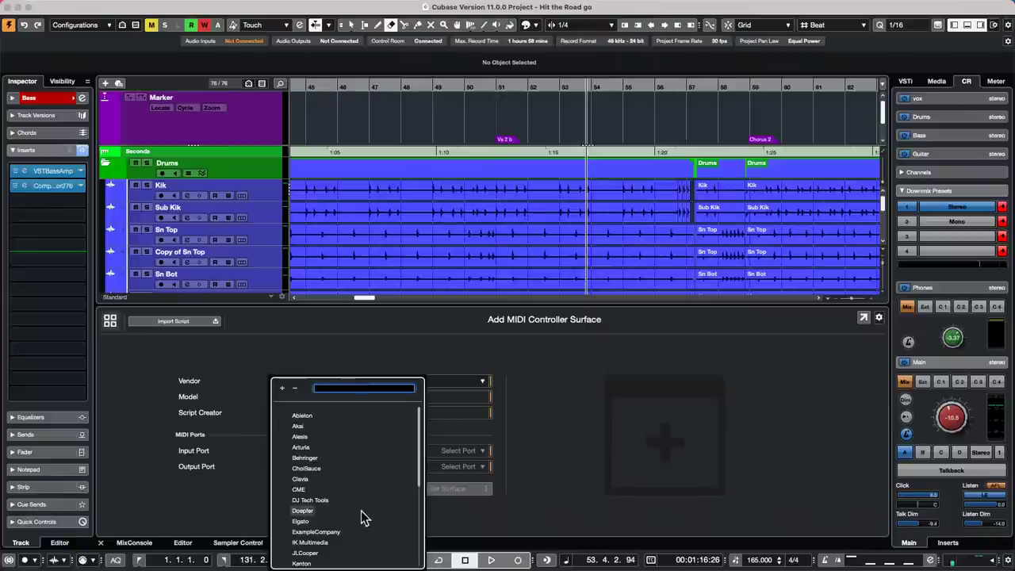
pyautogui.scroll(-5, 361, 512)
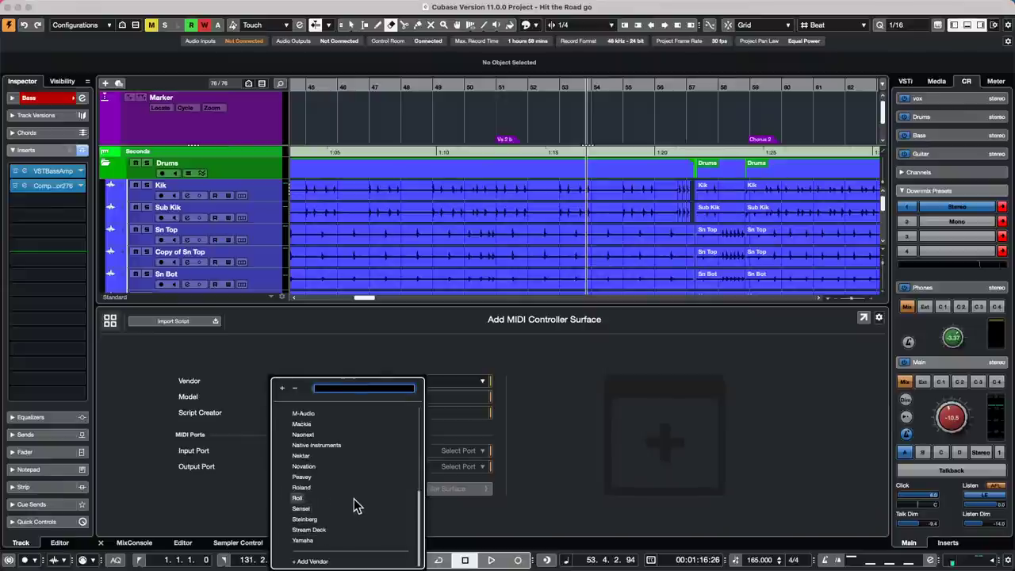
pyautogui.scroll(5, 358, 506)
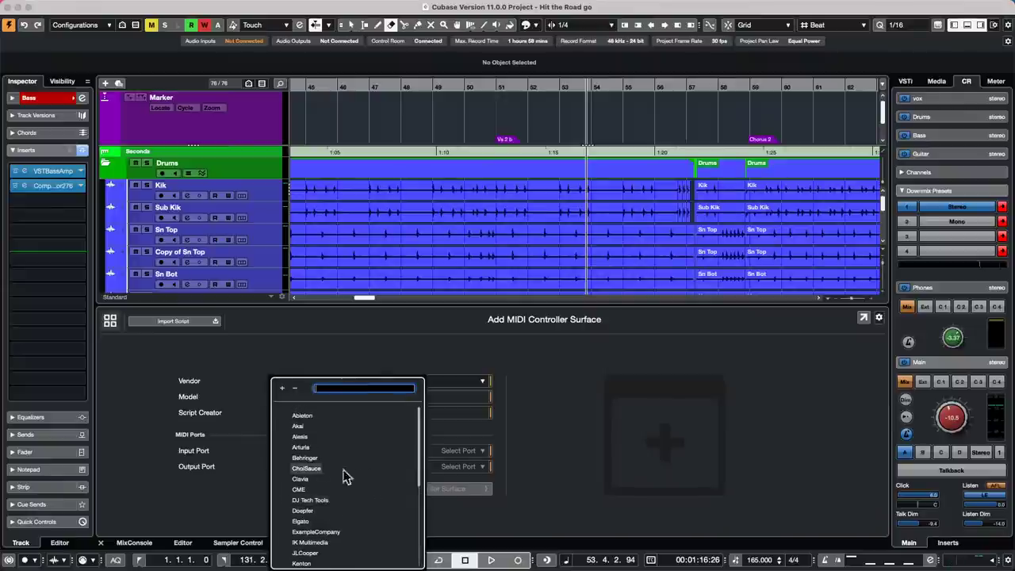
pyautogui.scroll(-5, 387, 479)
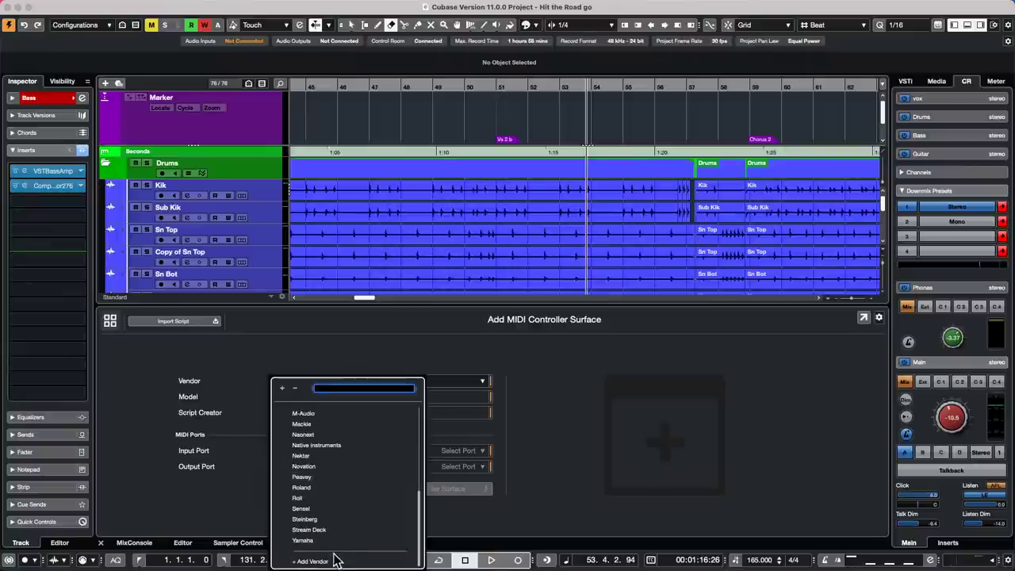
pyautogui.click(322, 561)
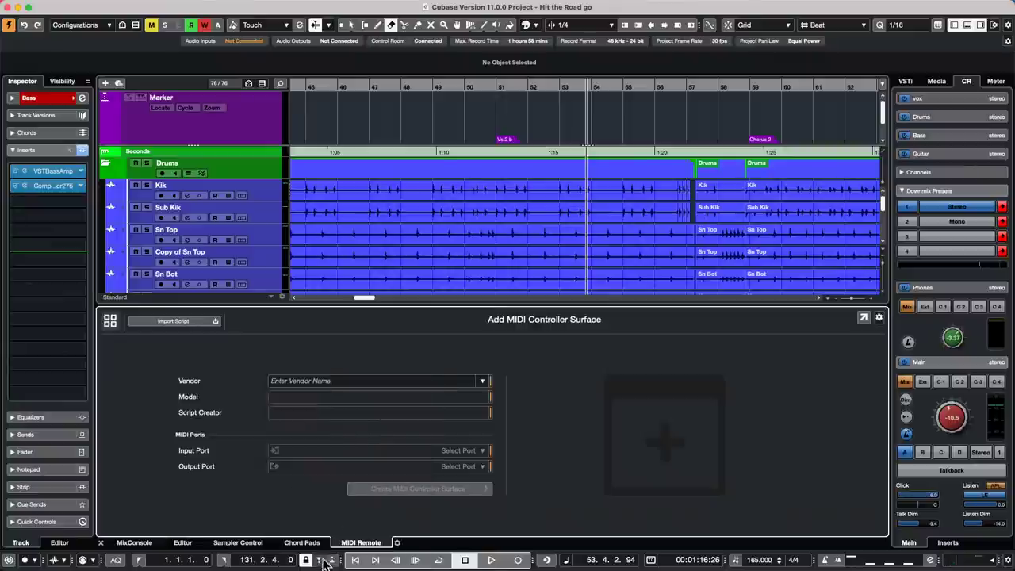
pyautogui.click(356, 381)
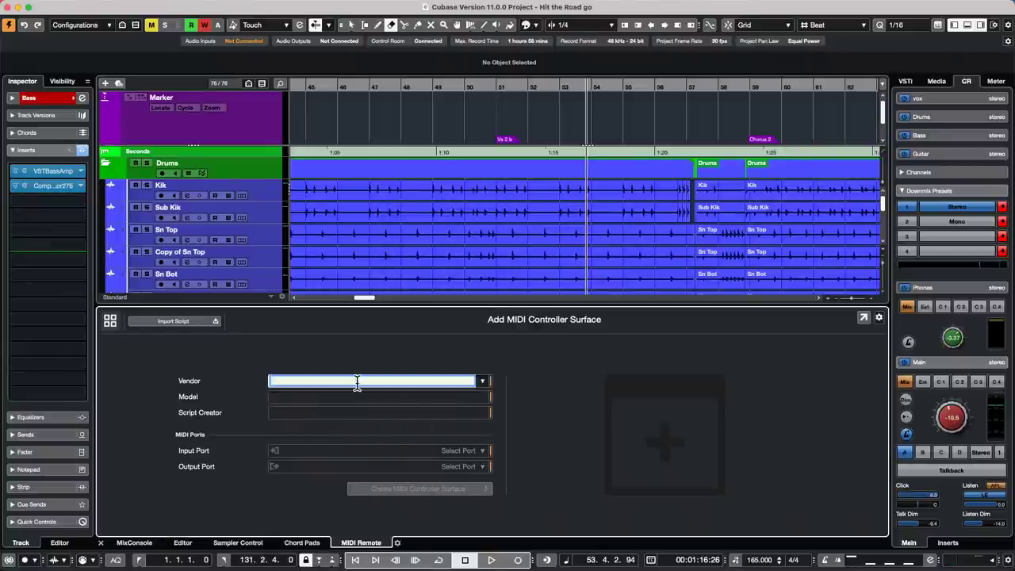
pyautogui.write('Cho')
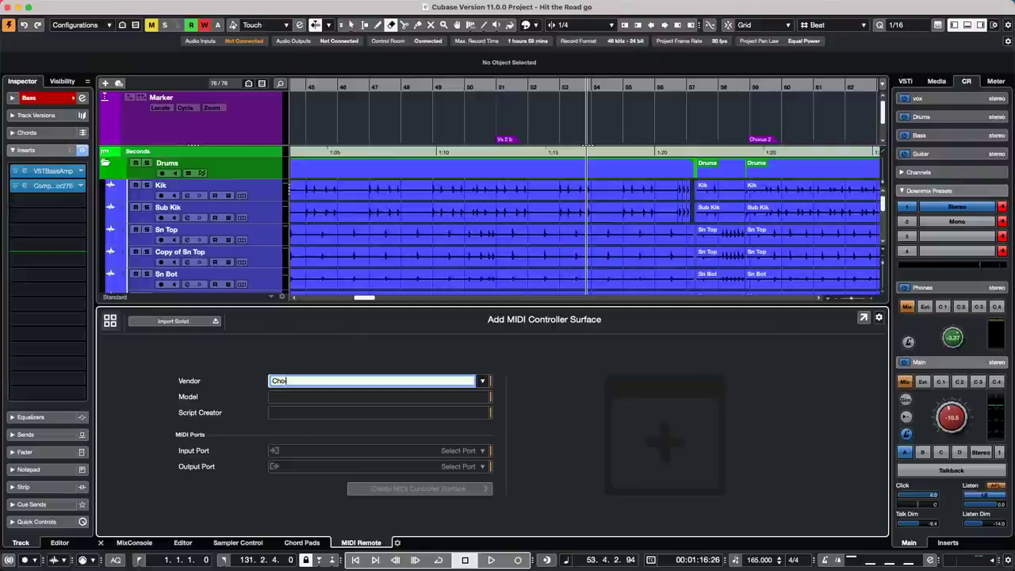
pyautogui.write('iSauce 100')
pyautogui.click(317, 396)
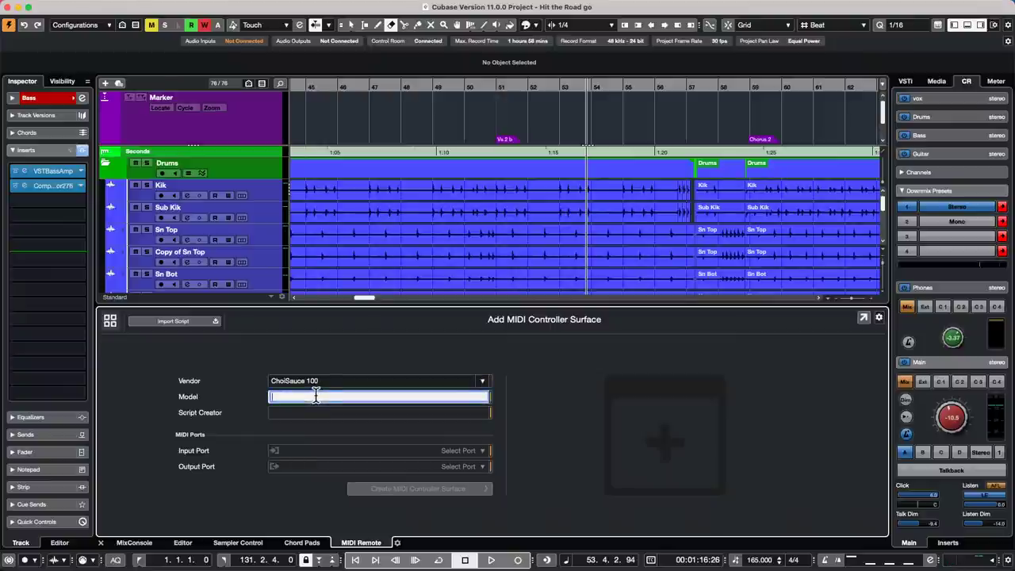
pyautogui.write('One Hundred')
pyautogui.press('Return')
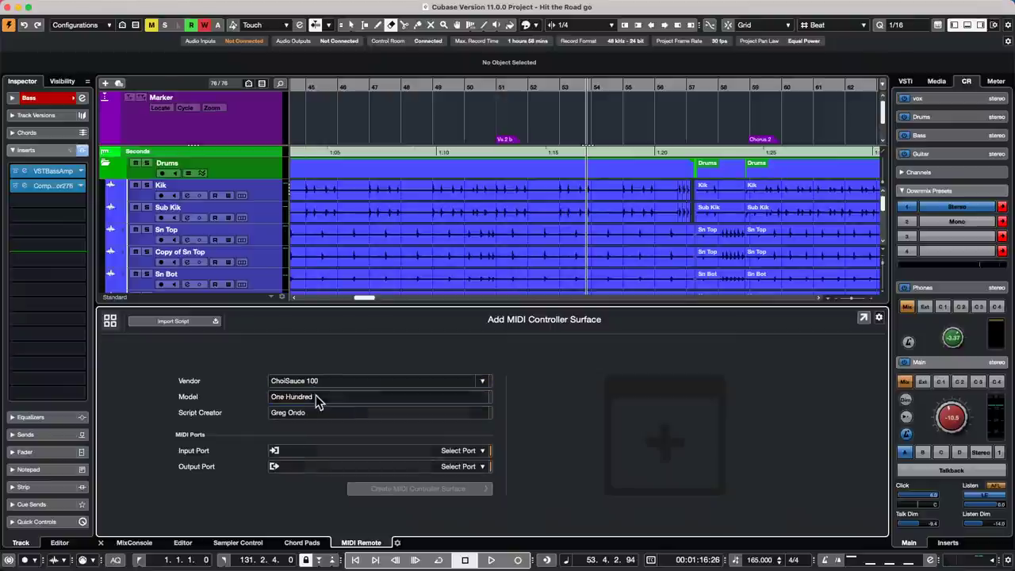
# - Set ChoiSauce 100 as both the MIDI input and output port
pyautogui.click(341, 451)
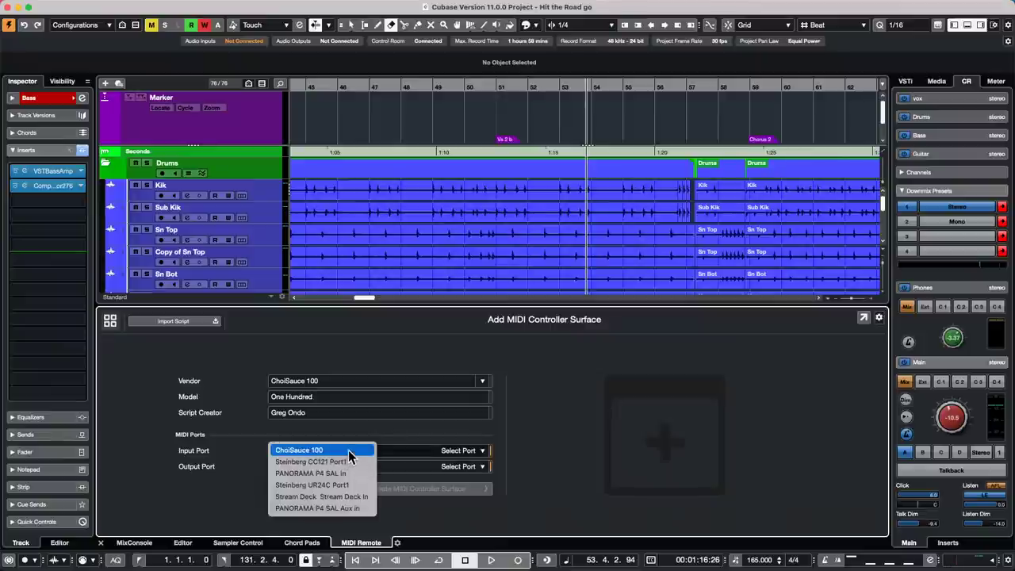
pyautogui.click(349, 451)
pyautogui.click(365, 468)
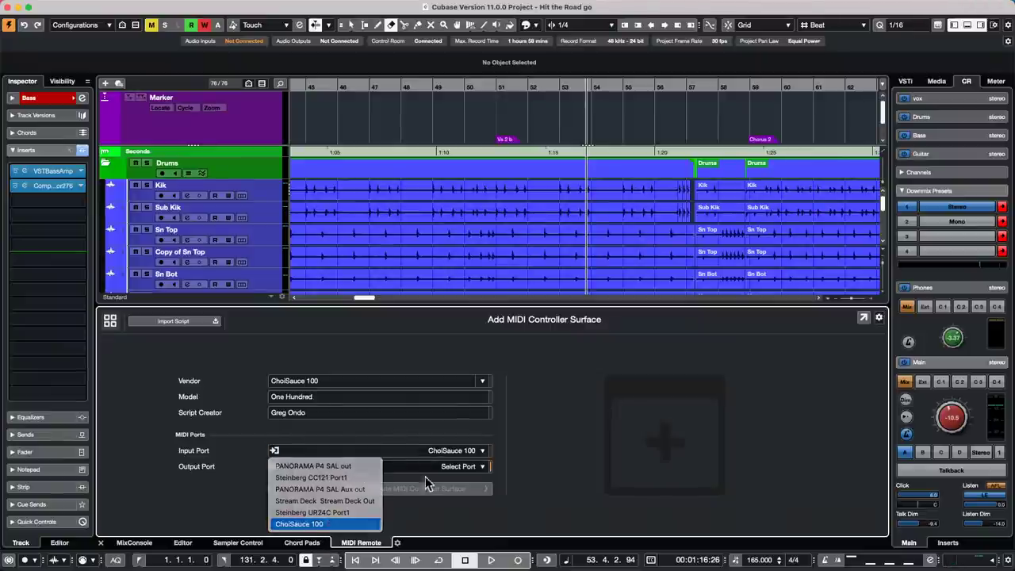
pyautogui.click(318, 524)
# - Create the surface with a tall fader, learn eight faders, and go to the Mapping Assistant
pyautogui.click(456, 489)
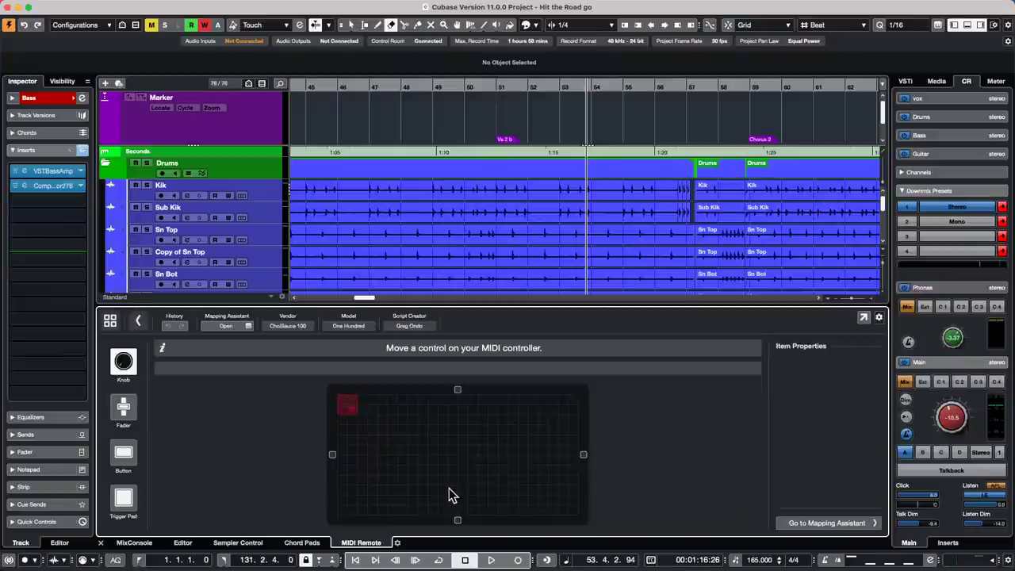
pyautogui.click(125, 406)
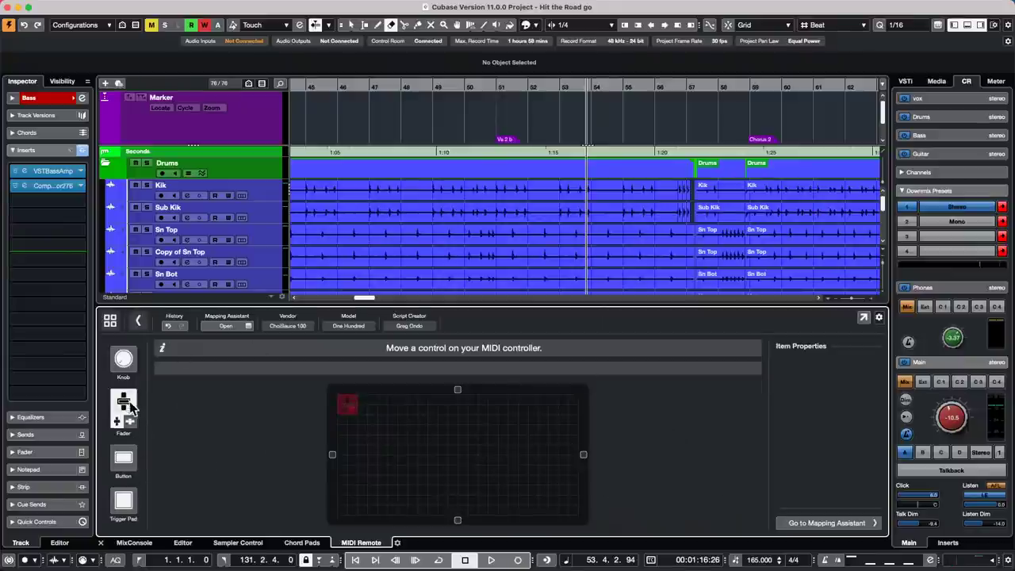
pyautogui.moveTo(351, 407); pyautogui.dragTo(355, 519)
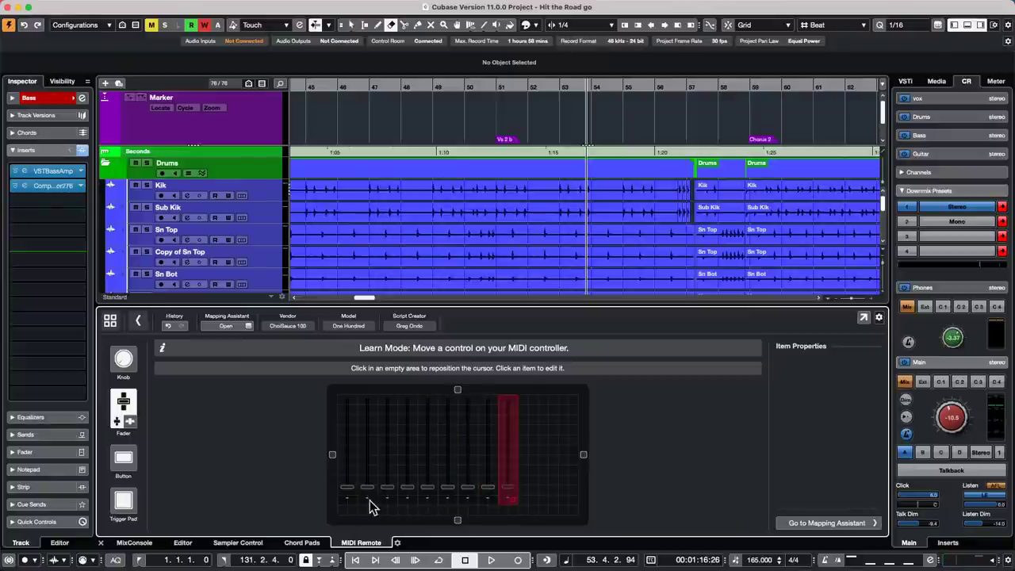
pyautogui.click(555, 480)
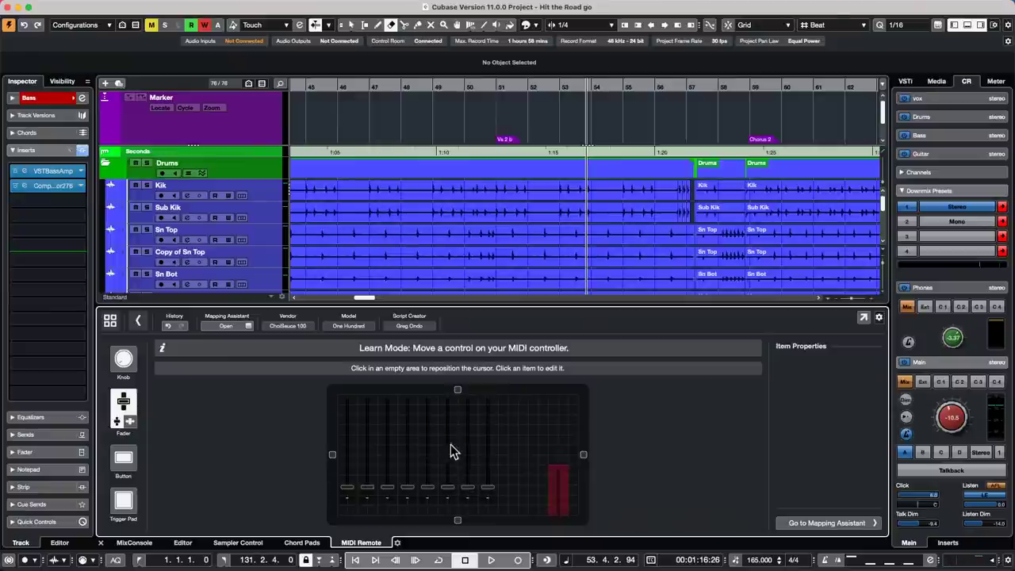
pyautogui.click(350, 493)
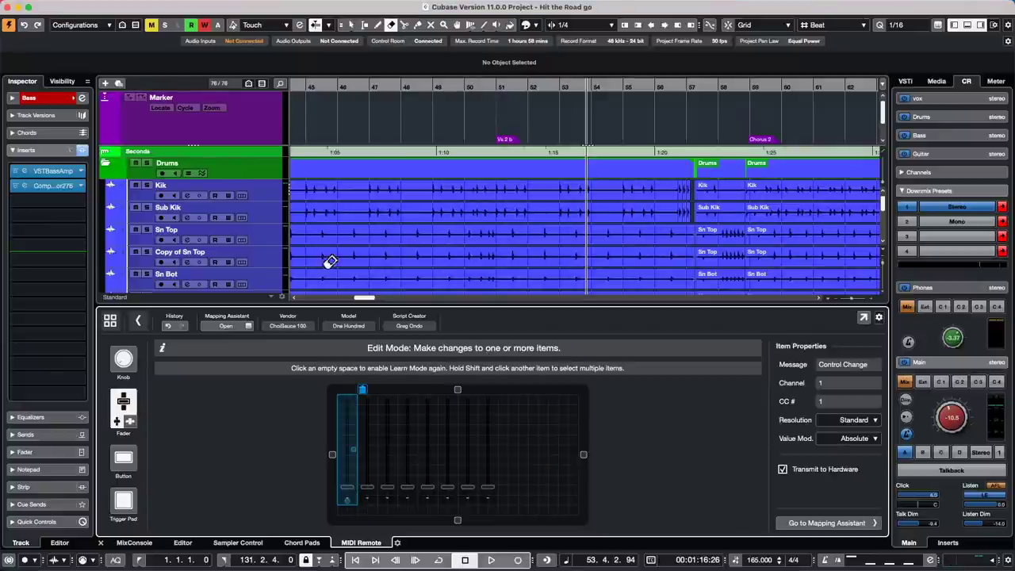
pyautogui.click(852, 525)
pyautogui.click(852, 526)
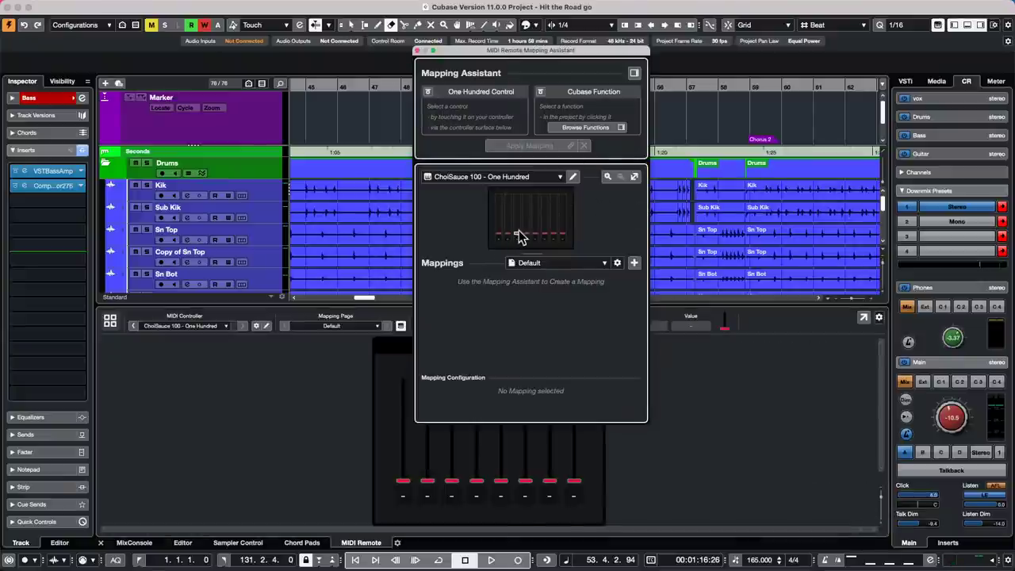
# - Close the Mapping Assistant and scroll the track list down to the Royer Sn/kik track
pyautogui.click(417, 50)
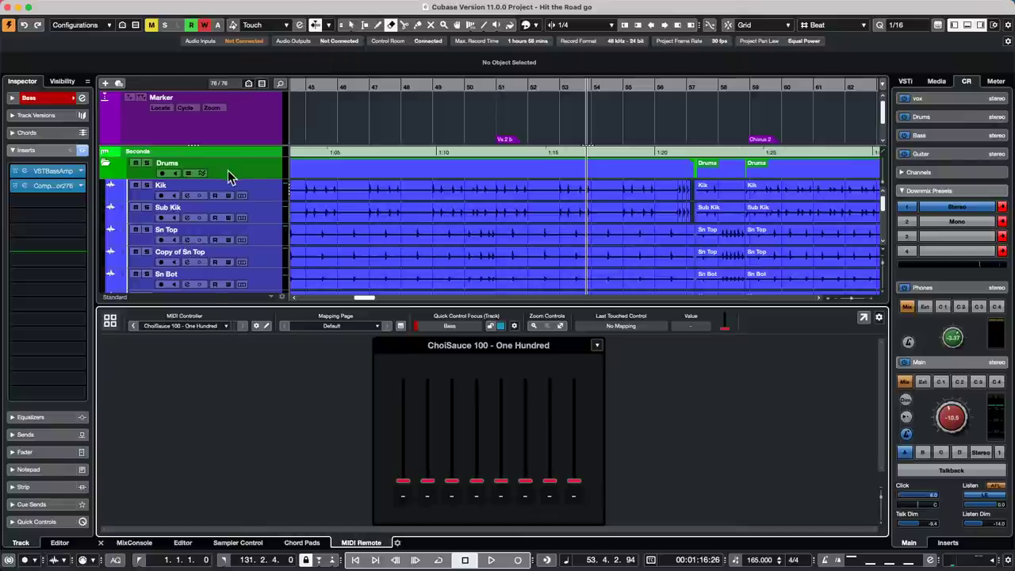
pyautogui.scroll(-5, 235, 183)
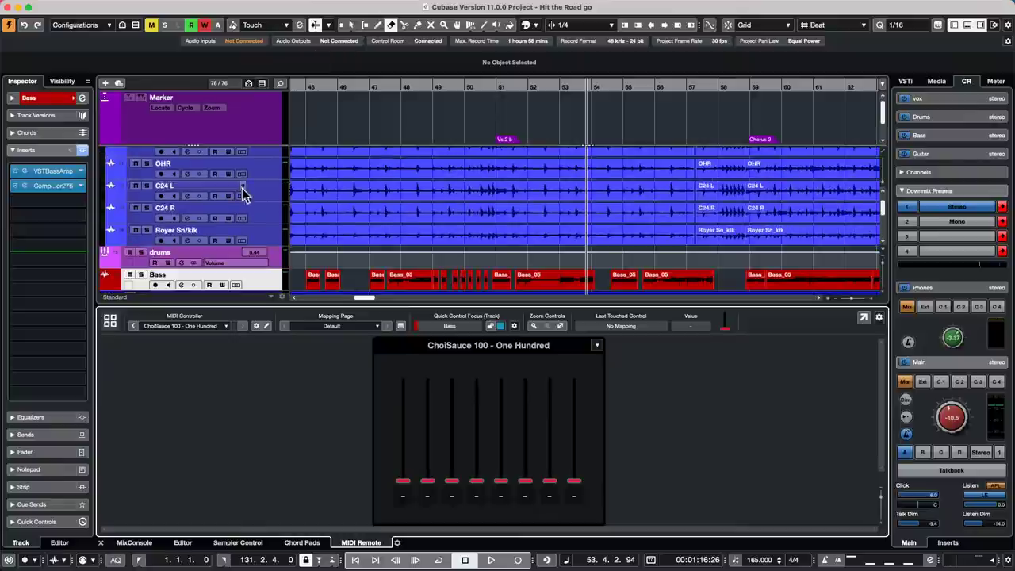
# - Add MIDI track 'MIDI 01' below Royer Sn/kik and open its first MIDI insert slot
pyautogui.rightClick(266, 237)
pyautogui.click(347, 230)
pyautogui.rightClick(267, 235)
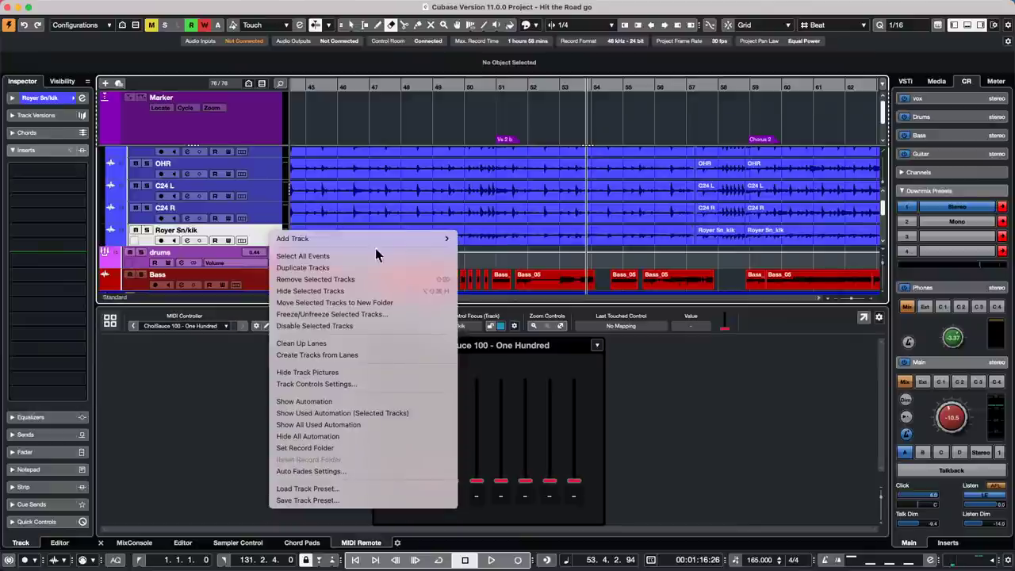
pyautogui.moveTo(403, 237)
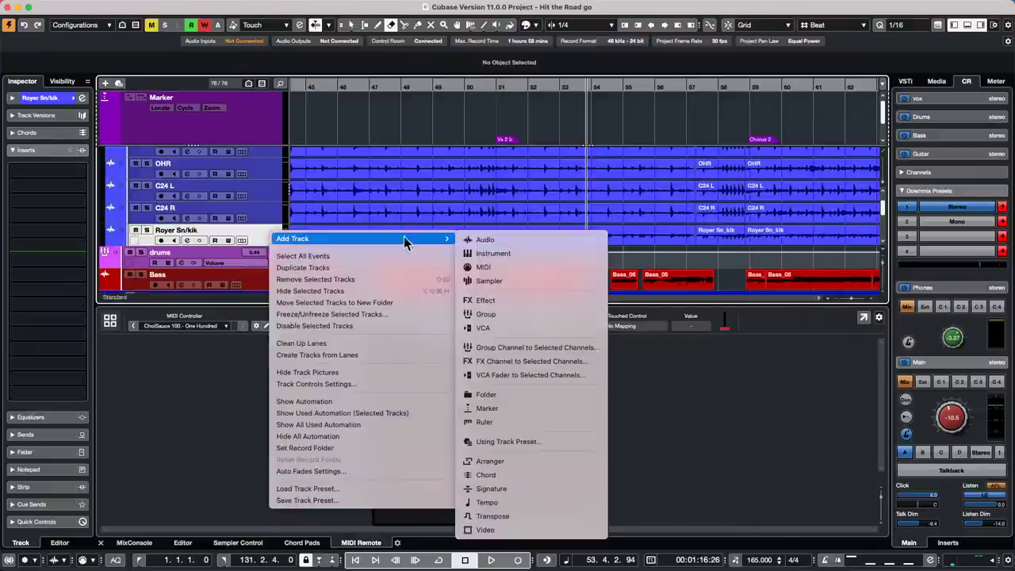
pyautogui.click(547, 267)
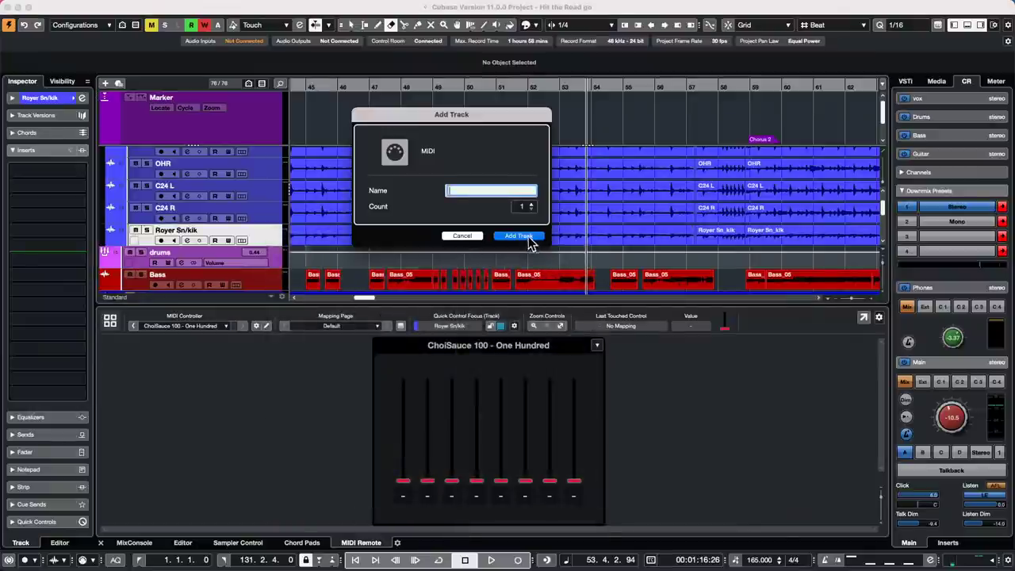
pyautogui.click(527, 236)
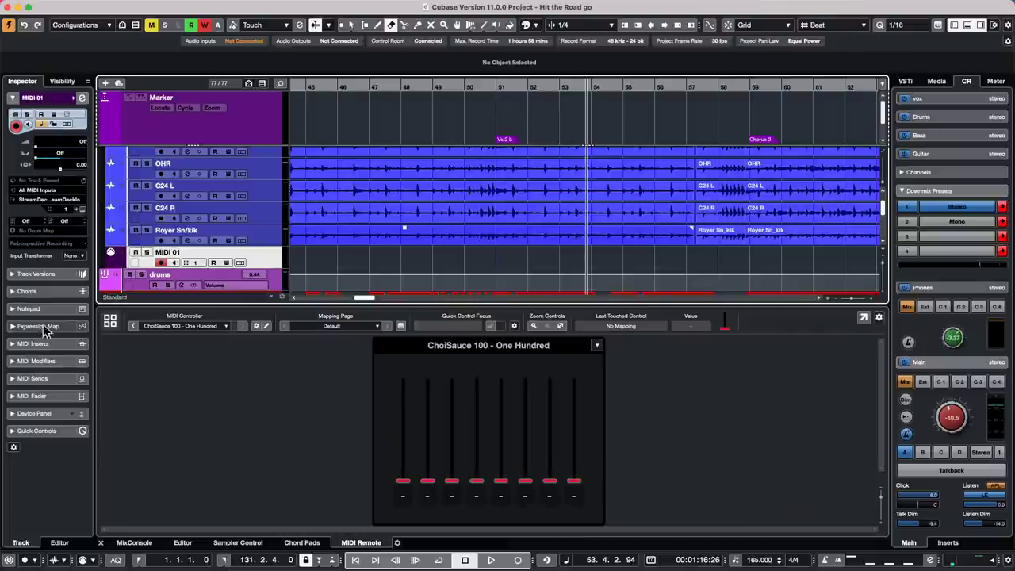
pyautogui.click(48, 396)
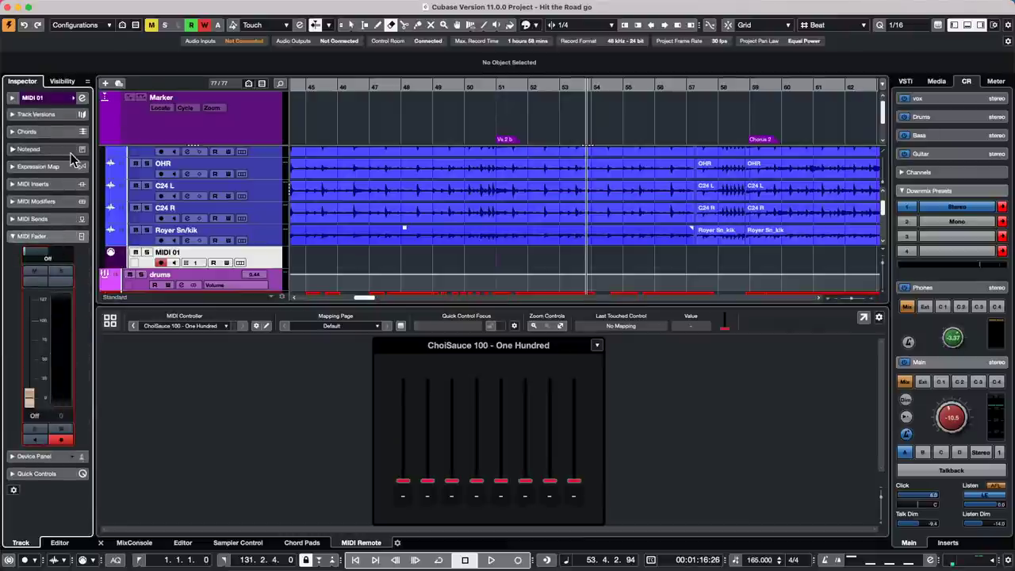
pyautogui.click(53, 182)
pyautogui.click(58, 210)
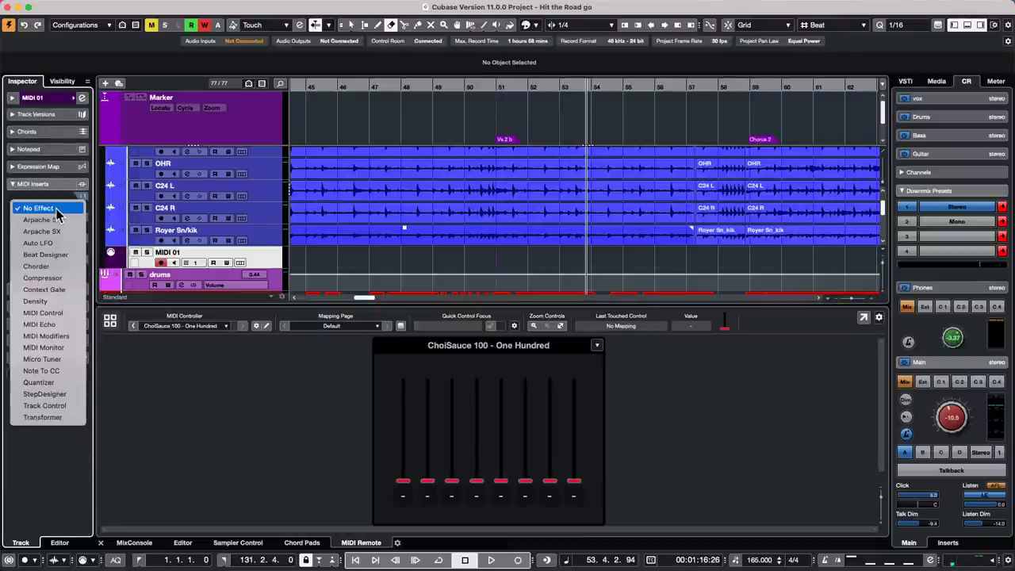
# - Insert MIDI Monitor on MIDI 01, check the incoming controller messages, then close its window
pyautogui.click(51, 353)
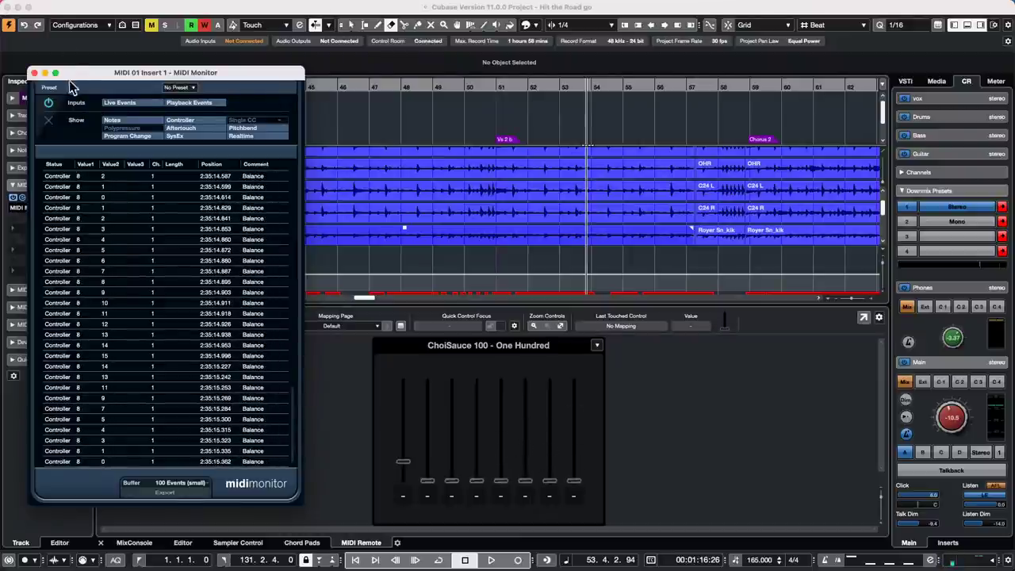
pyautogui.click(34, 73)
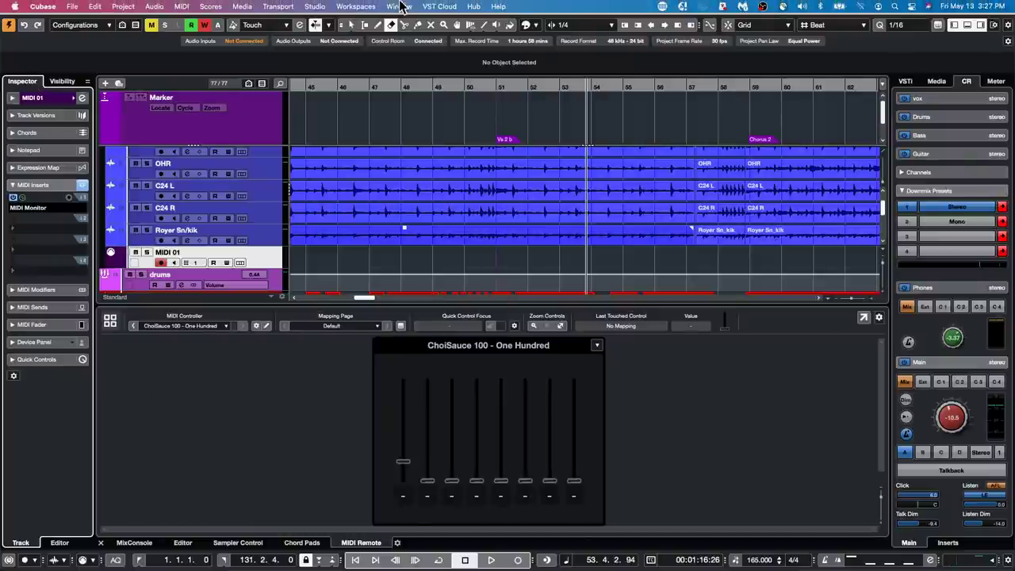
pyautogui.click(364, 8)
pyautogui.moveTo(315, 7)
pyautogui.click(349, 23)
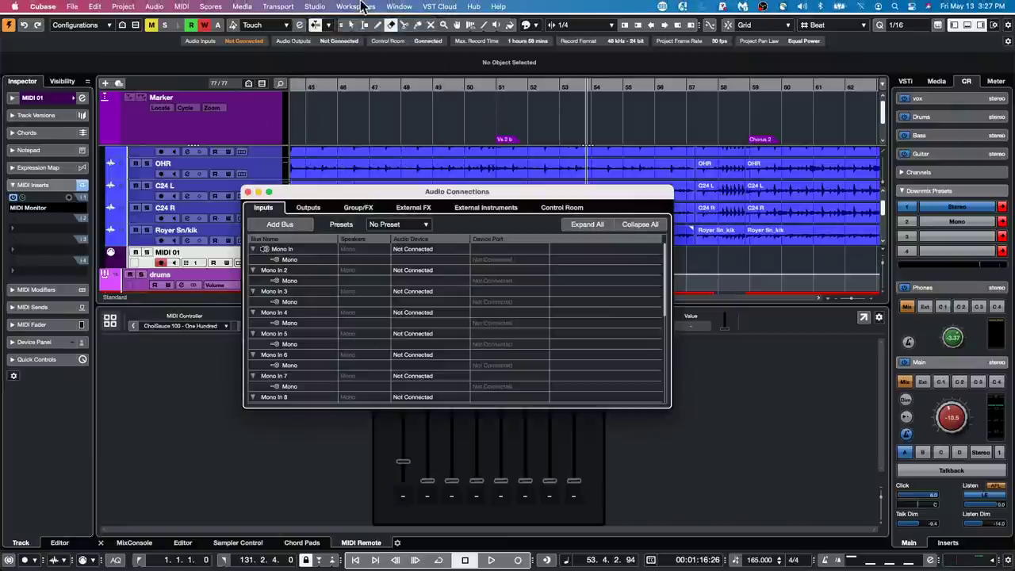
pyautogui.click(277, 7)
pyautogui.moveTo(315, 7)
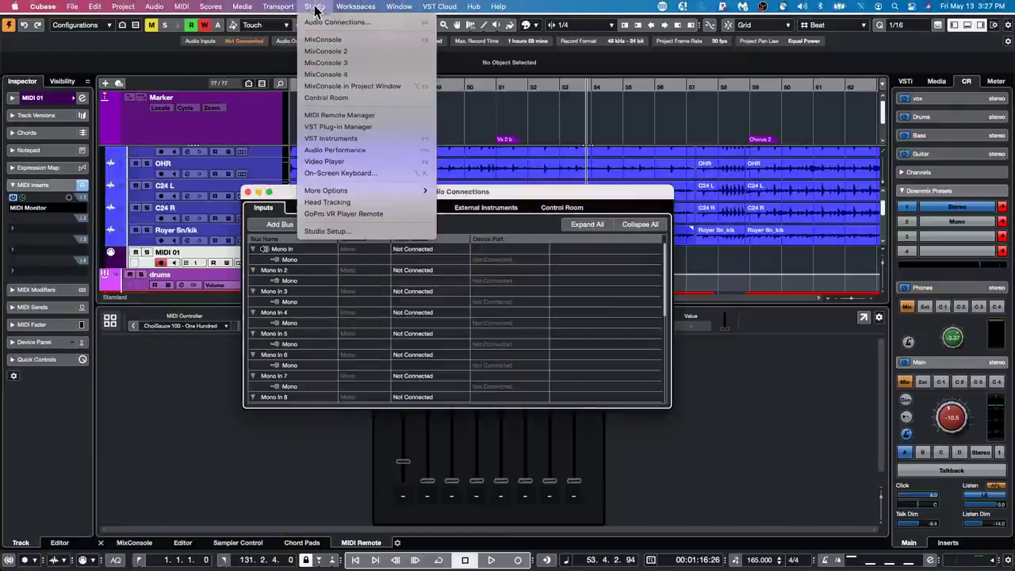
pyautogui.click(372, 231)
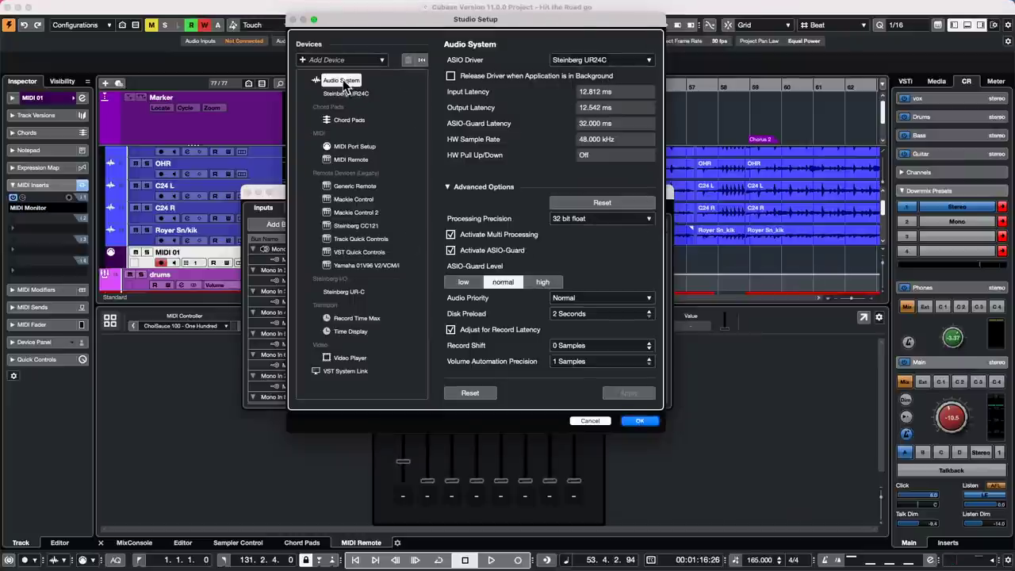
pyautogui.click(586, 63)
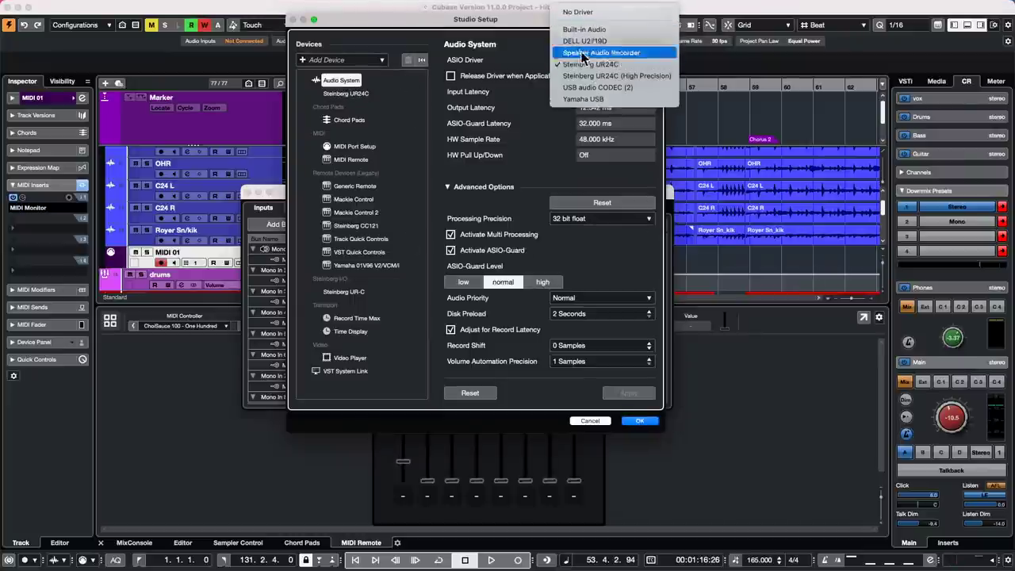
pyautogui.click(555, 64)
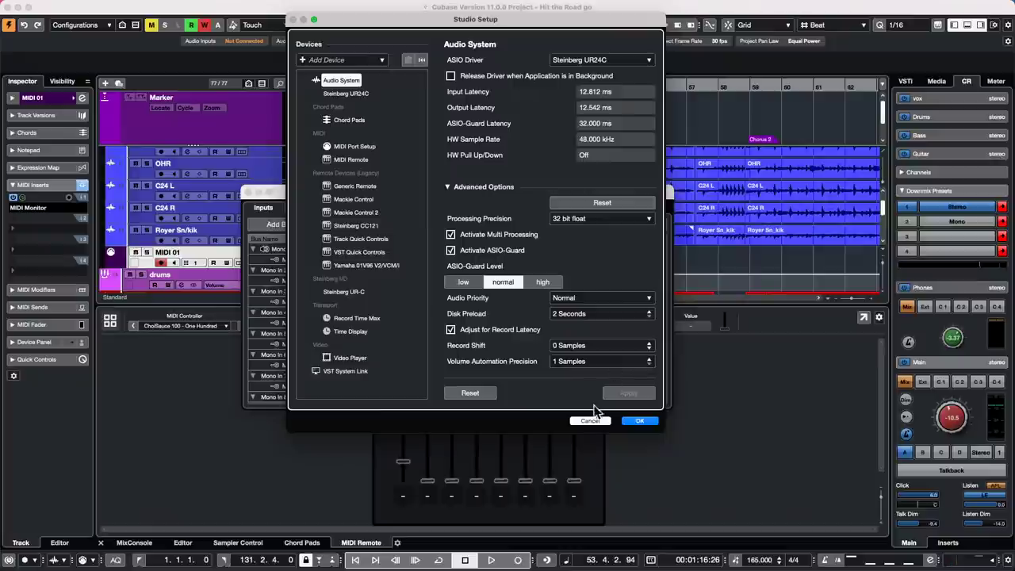
pyautogui.click(590, 421)
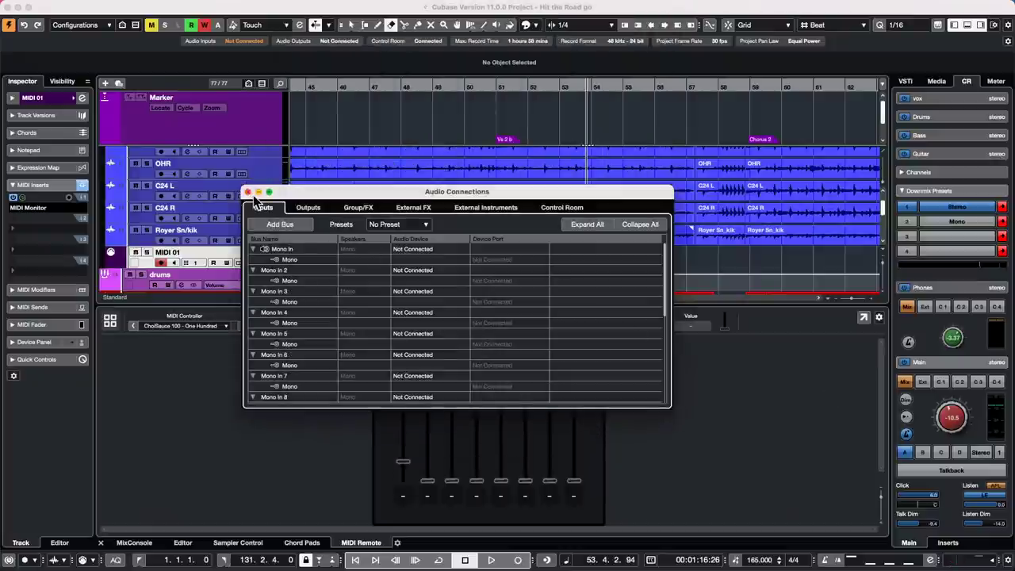
pyautogui.click(248, 192)
# - Open Audio Connections on the Inputs tab and apply the 1 x Stereo input bus preset
pyautogui.click(315, 6)
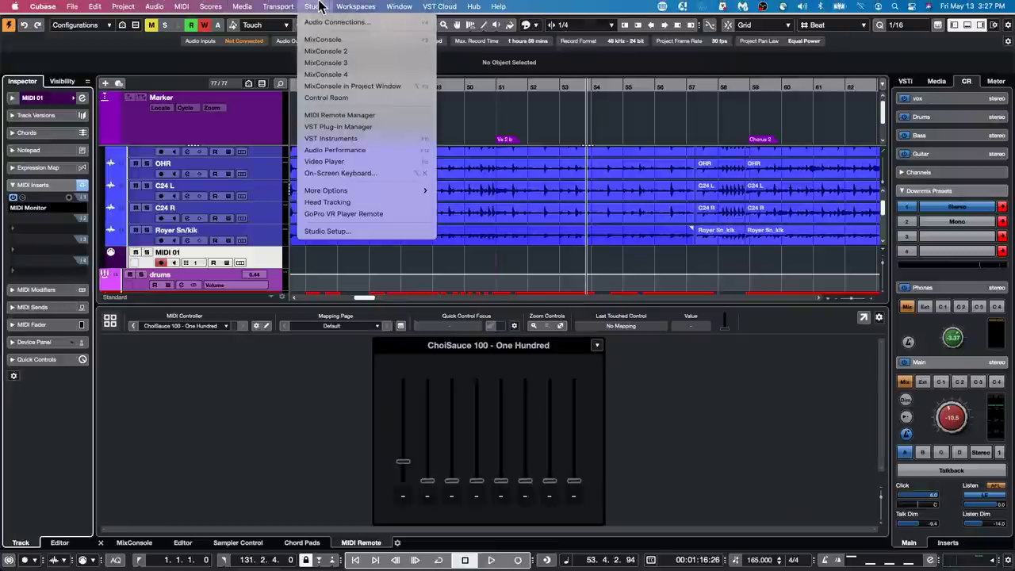
pyautogui.click(324, 24)
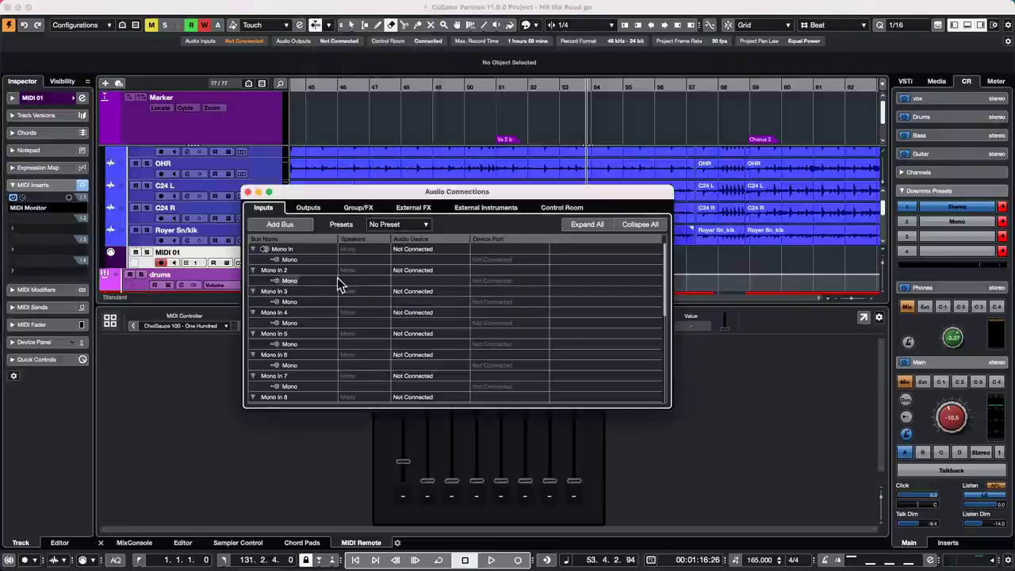
pyautogui.click(292, 209)
pyautogui.click(272, 209)
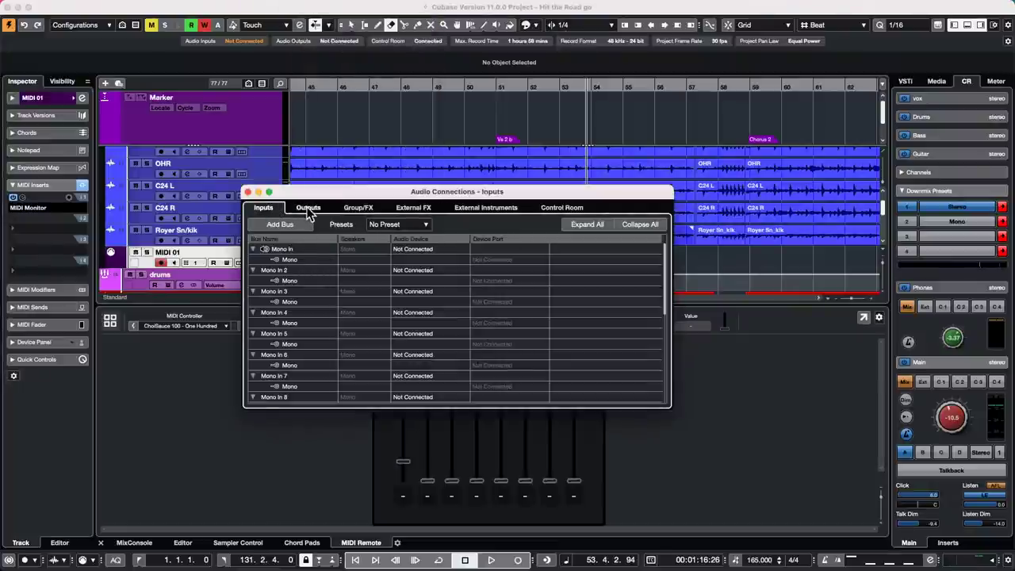
pyautogui.click(306, 208)
pyautogui.click(275, 209)
pyautogui.scroll(-10, 307, 344)
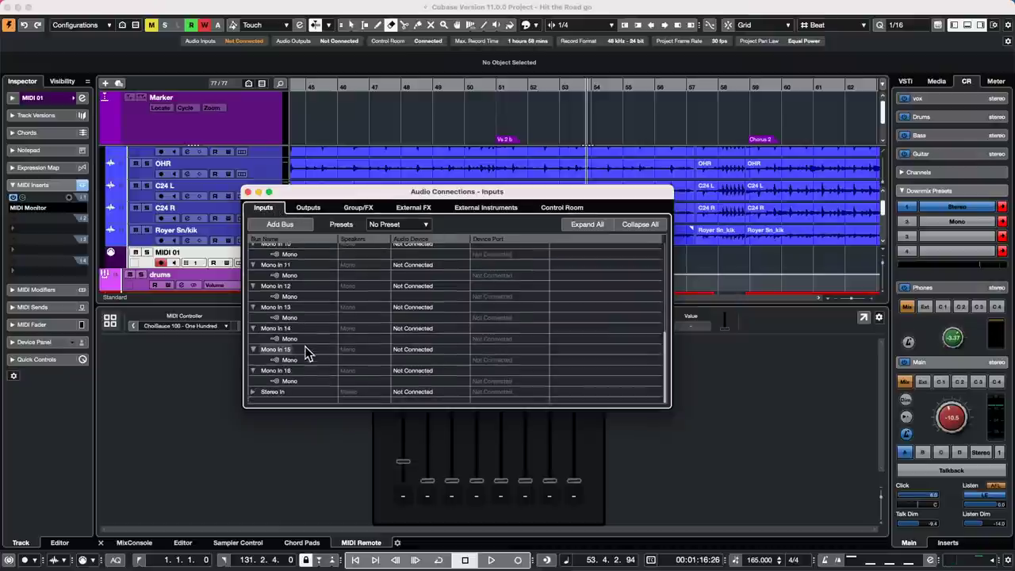
pyautogui.scroll(10, 308, 344)
pyautogui.click(402, 226)
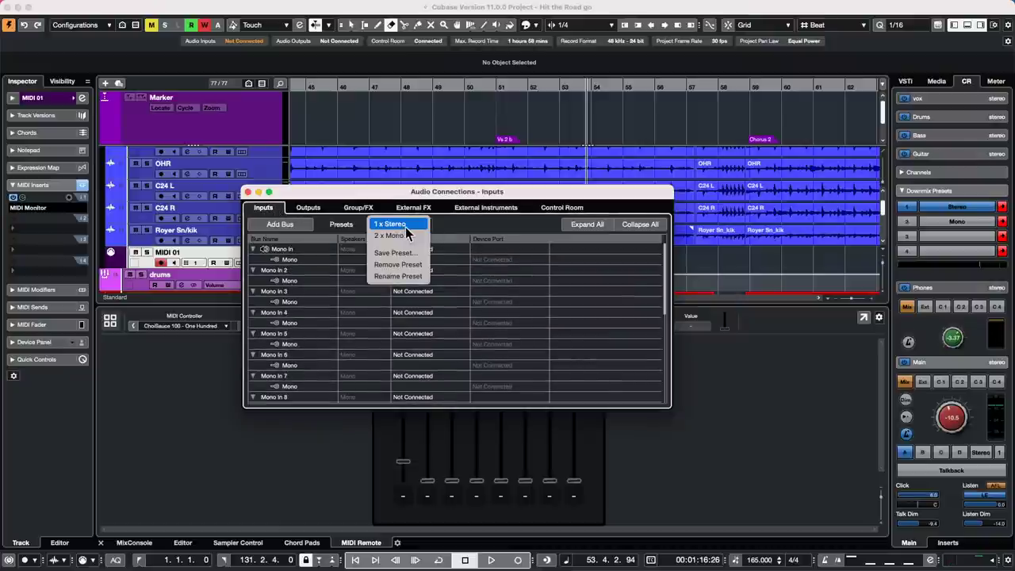
pyautogui.click(406, 228)
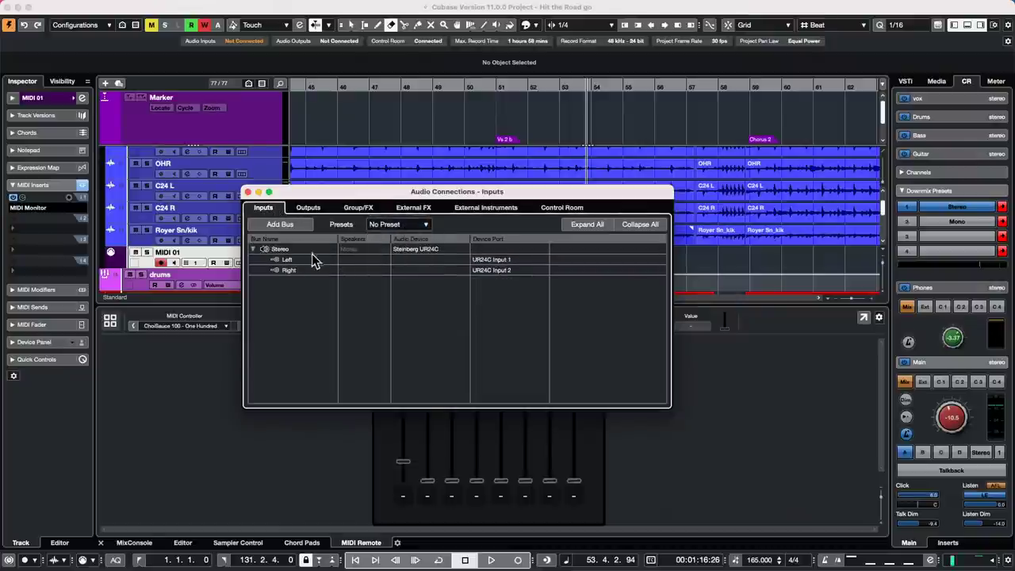
pyautogui.click(279, 226)
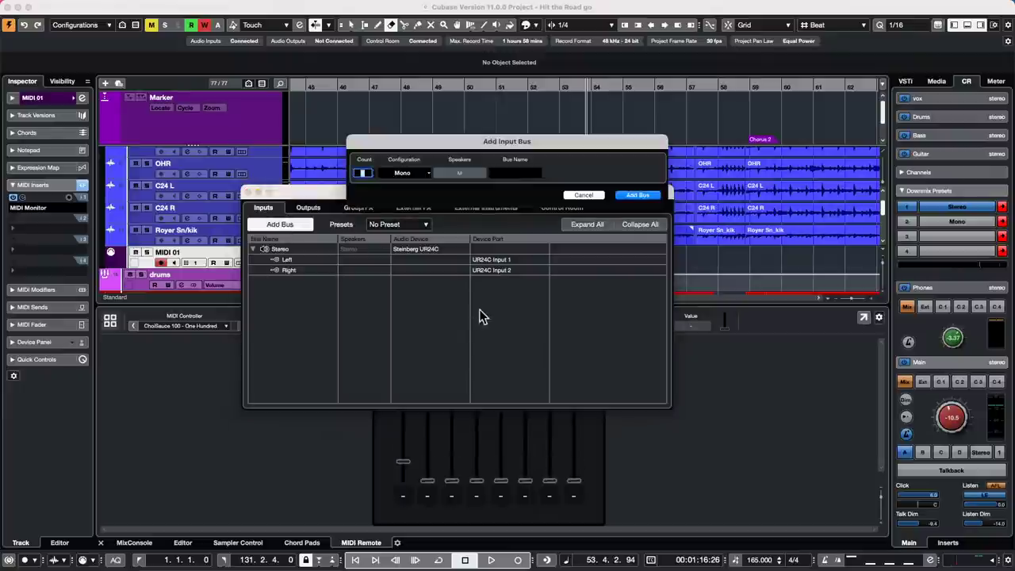
pyautogui.click(576, 199)
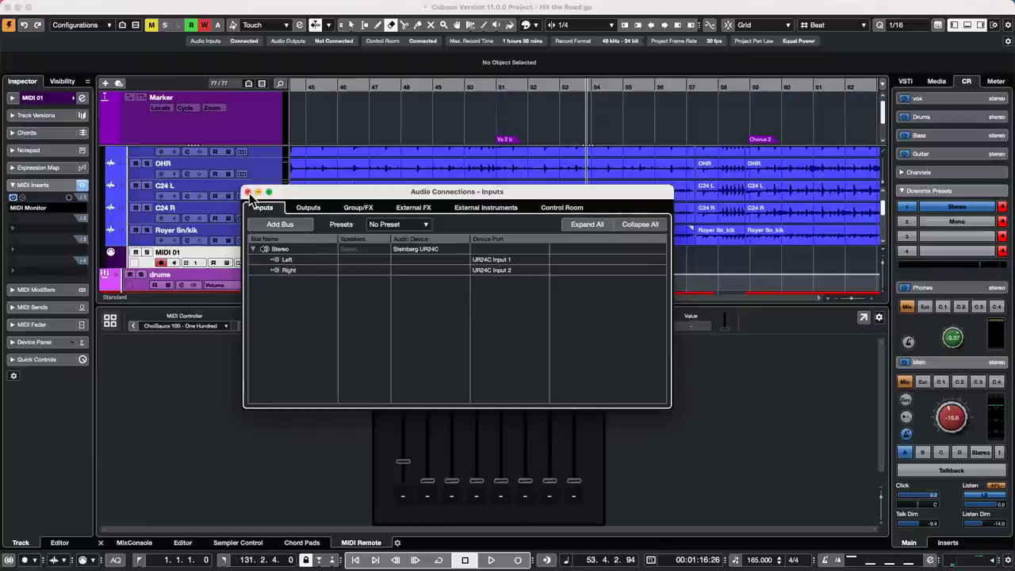
# - Close the input connections window and set the Kik track's Inspector input to Stereo > Left
pyautogui.click(248, 192)
pyautogui.scroll(5, 249, 197)
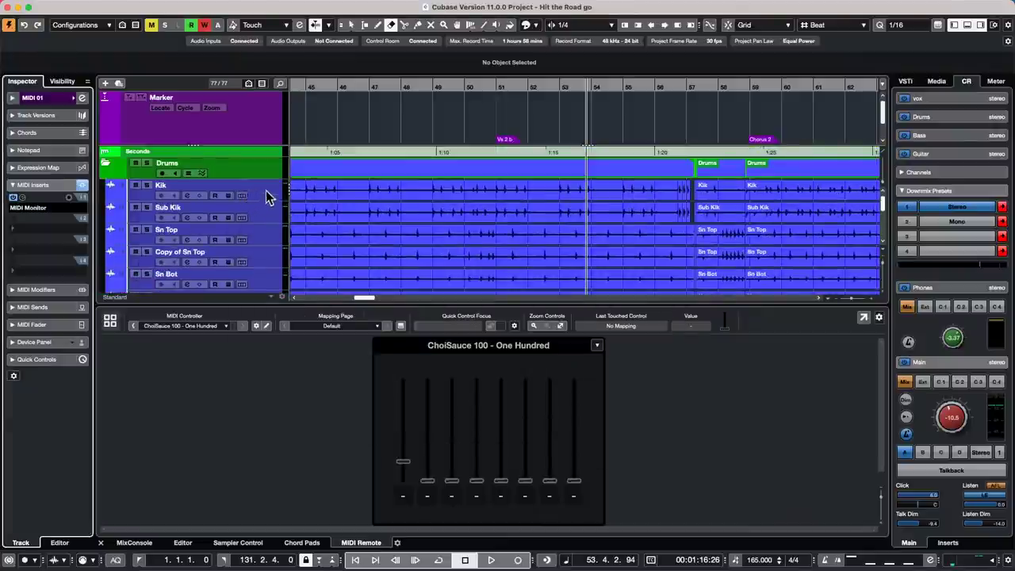
pyautogui.click(267, 192)
pyautogui.click(32, 98)
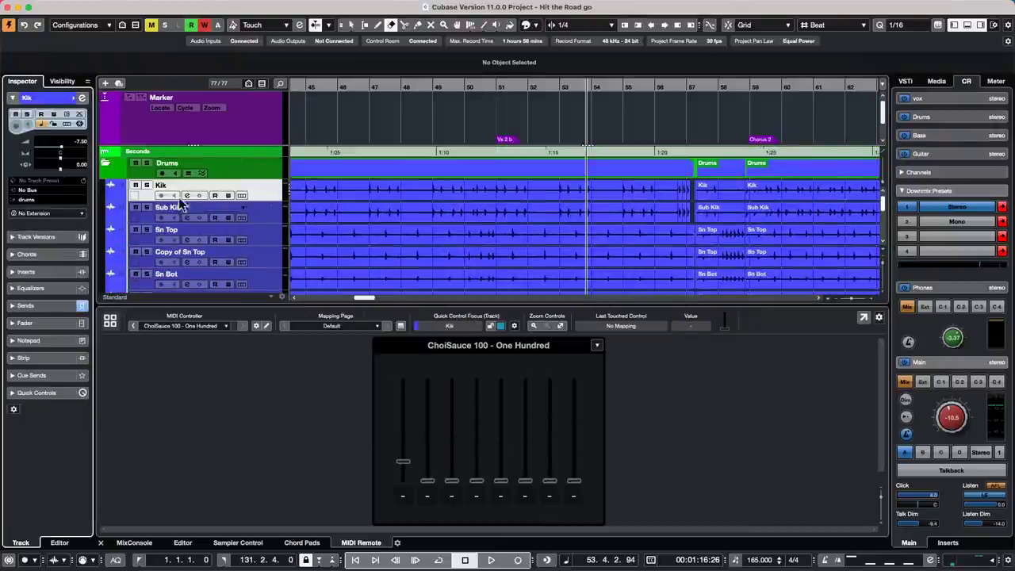
pyautogui.click(41, 191)
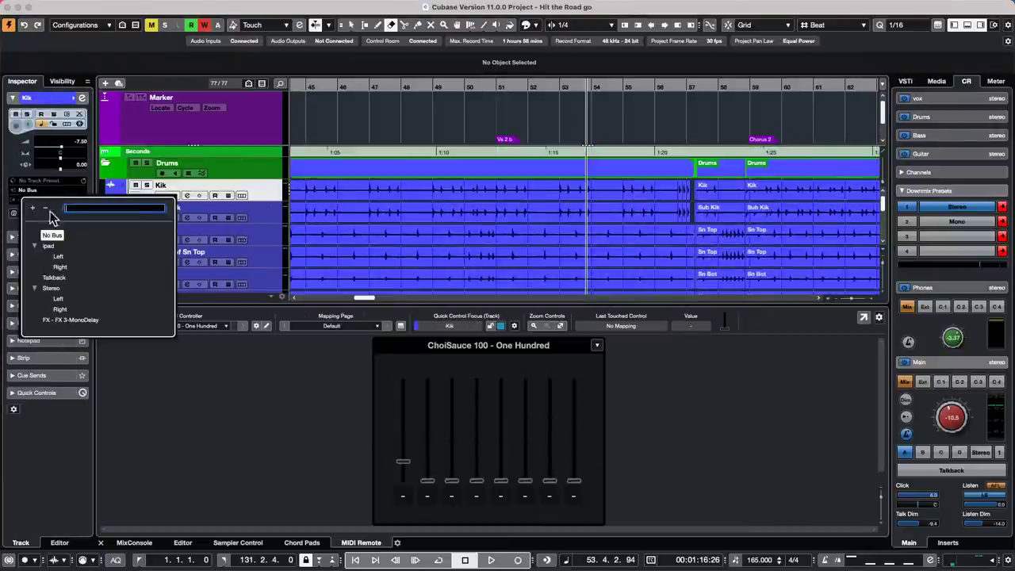
pyautogui.click(62, 299)
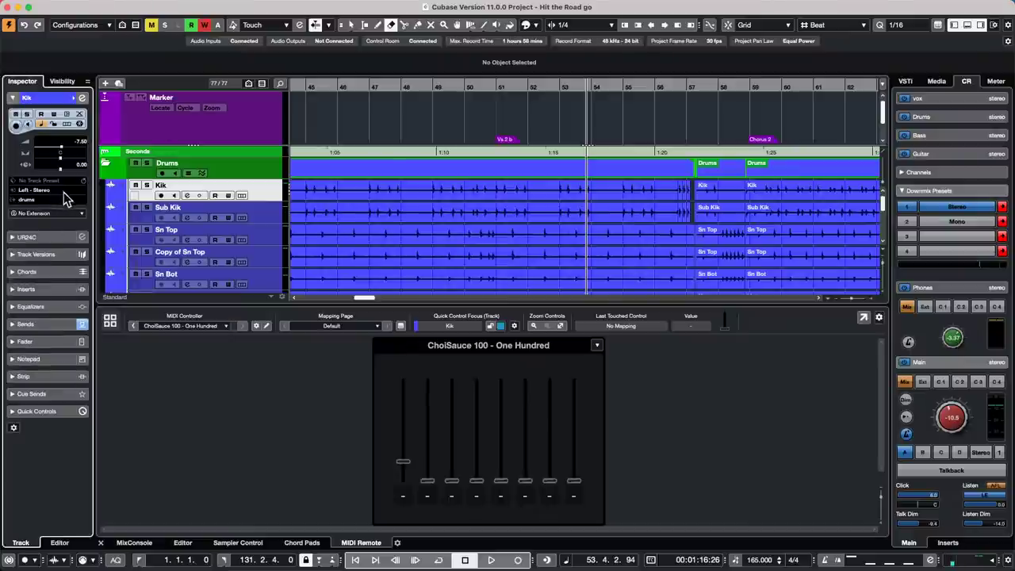
# - Select the Sn Top track and switch to the object selection tool
pyautogui.click(261, 214)
pyautogui.click(267, 196)
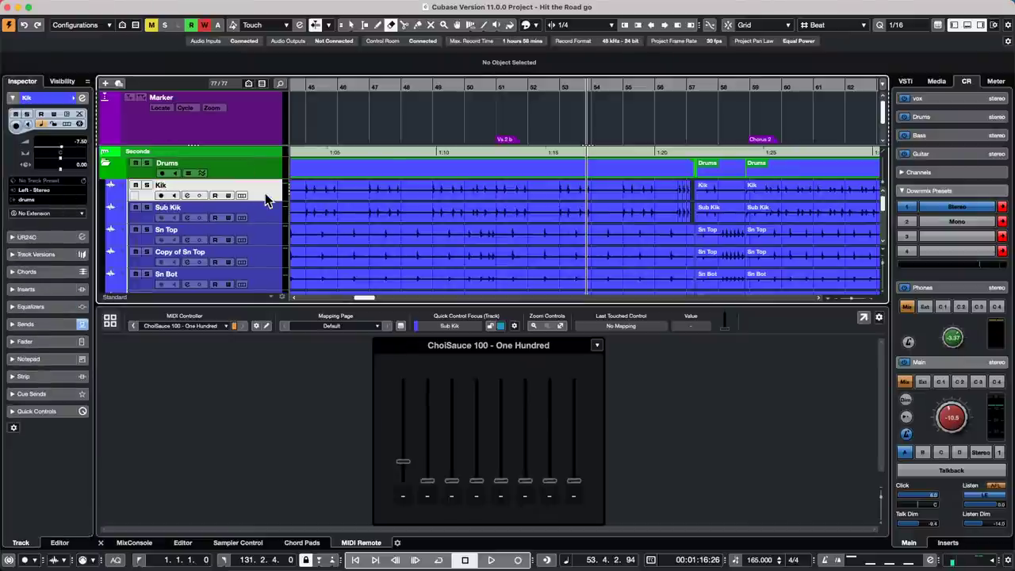
pyautogui.click(256, 233)
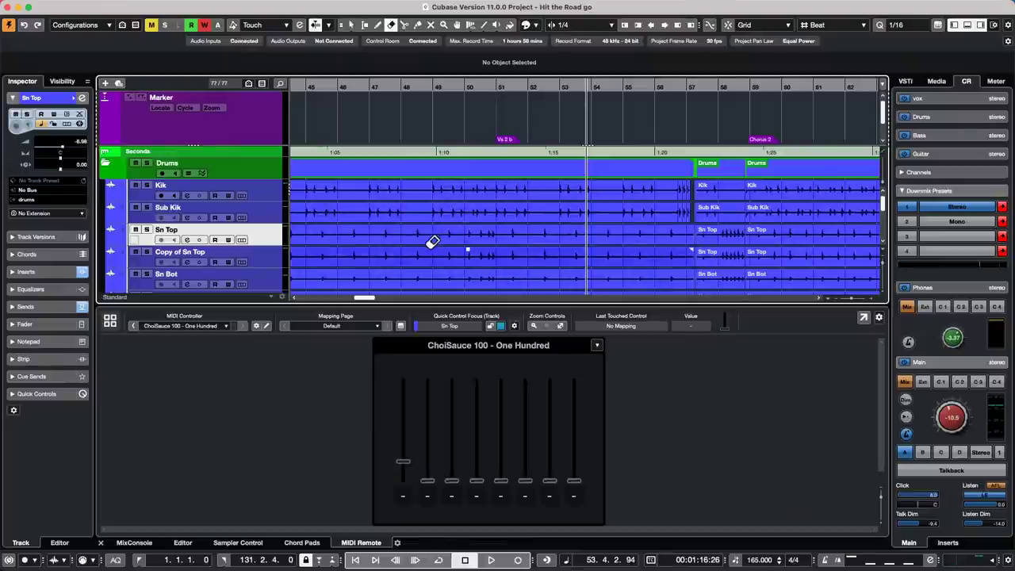
pyautogui.rightClick(398, 241)
pyautogui.click(398, 241)
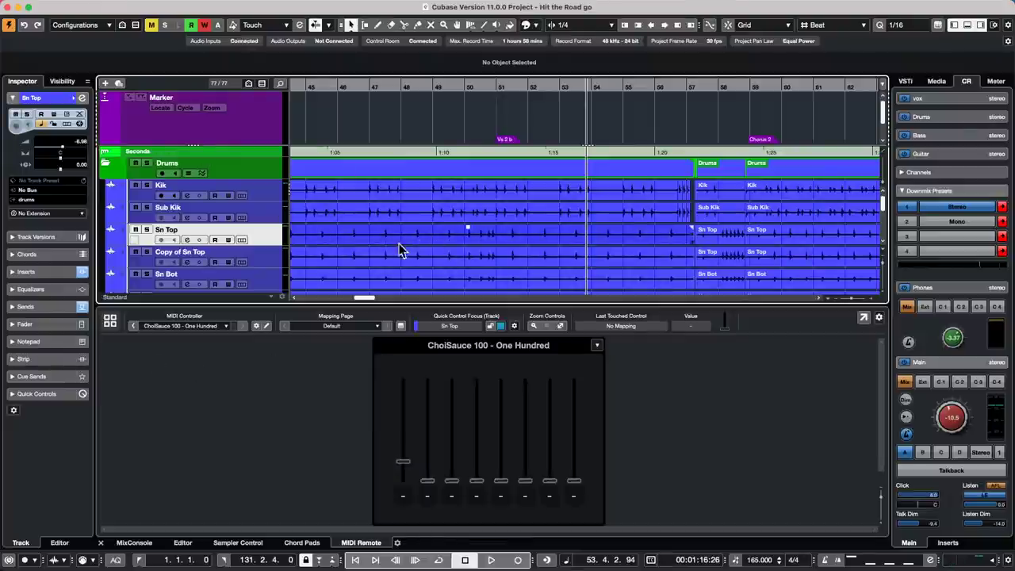
pyautogui.scroll(-12, 230, 198)
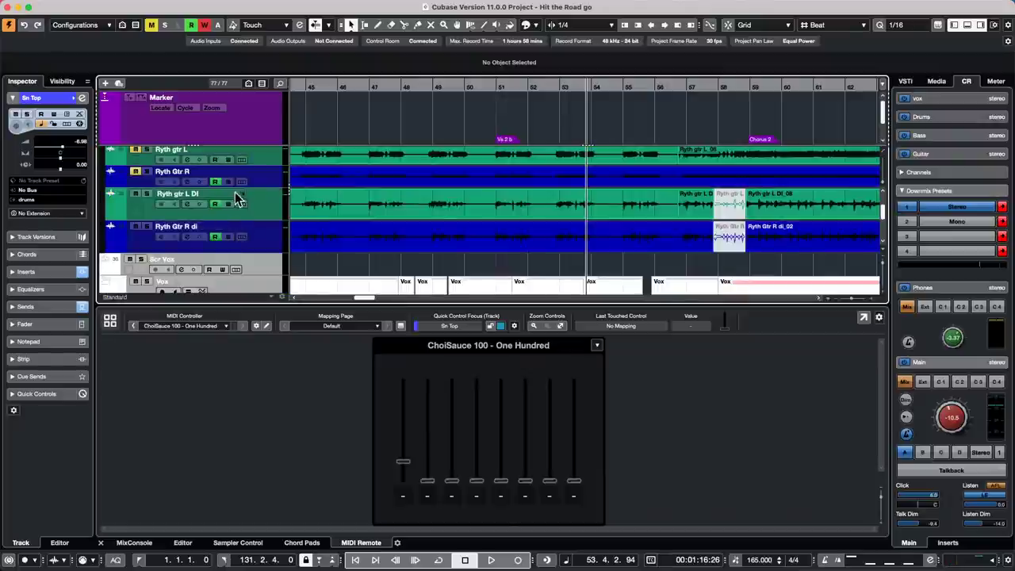
pyautogui.scroll(12, 233, 202)
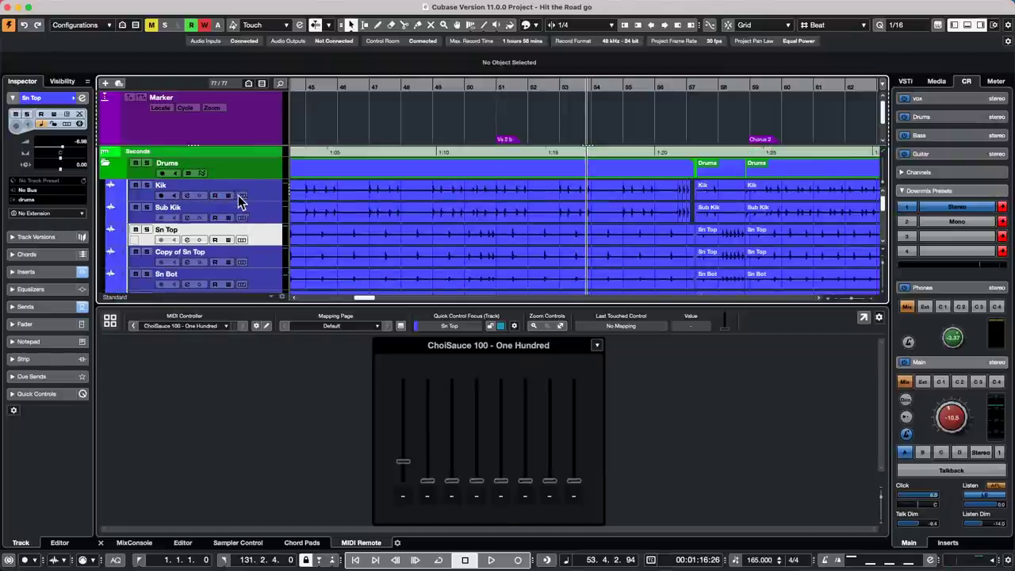
pyautogui.click(72, 6)
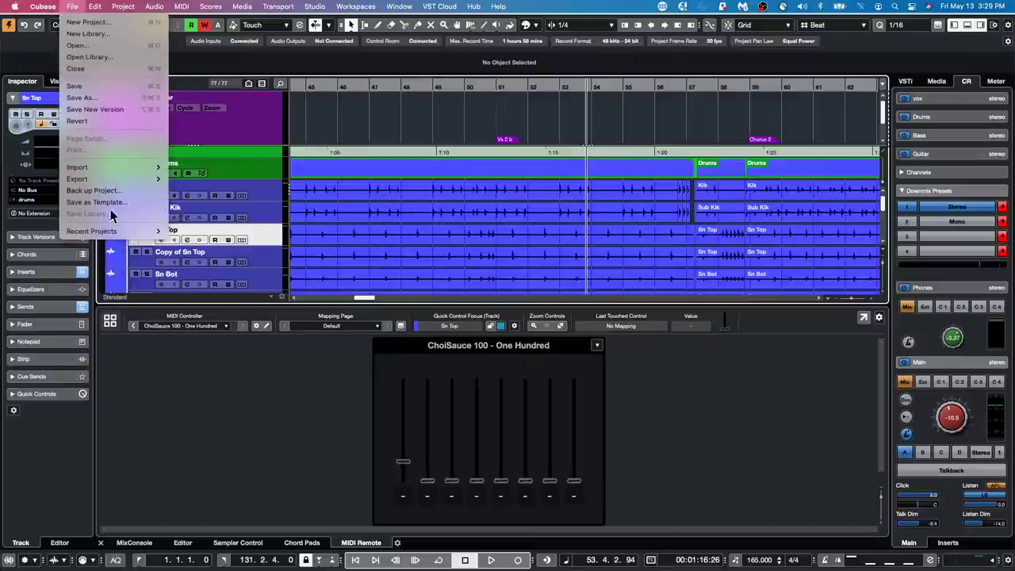
# - Open Amos Moses - GO.cpr from Recent Projects and activate it
pyautogui.moveTo(119, 230)
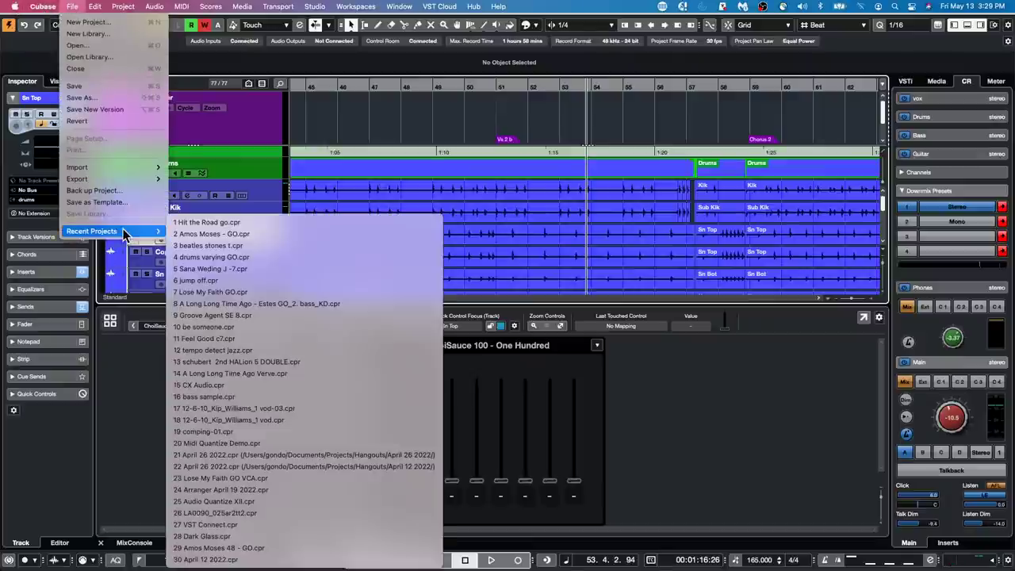
pyautogui.click(246, 233)
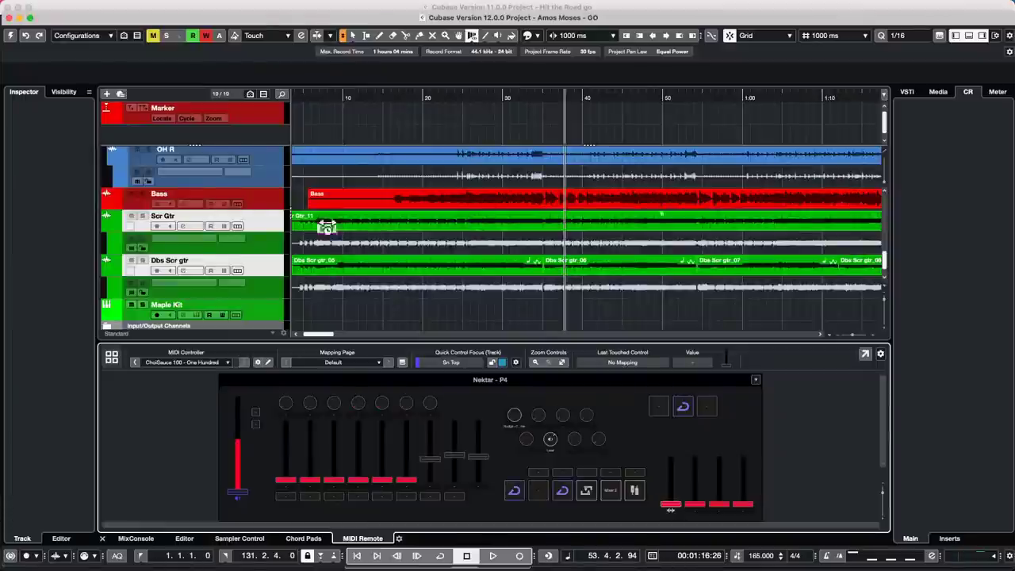
pyautogui.click(11, 34)
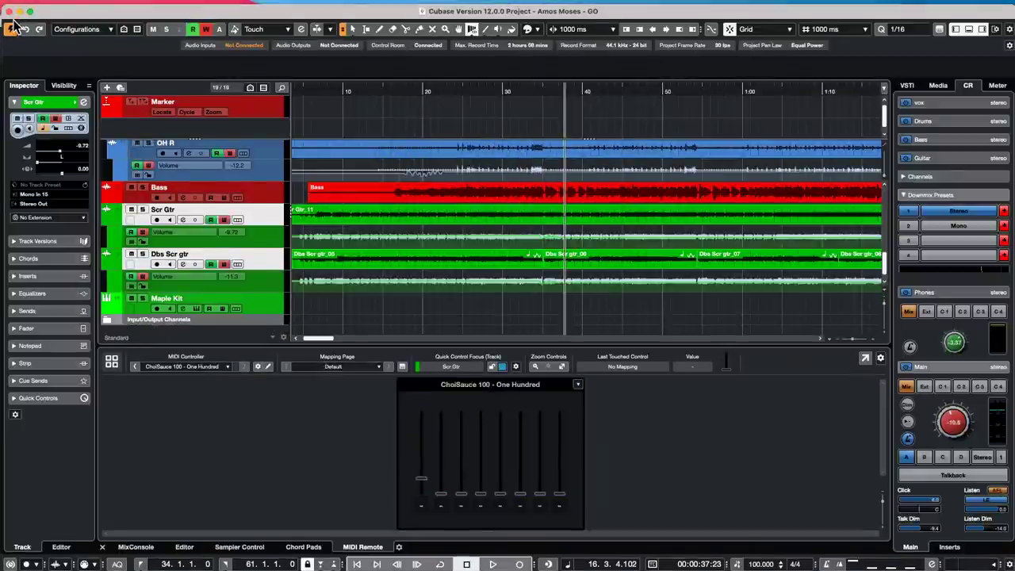
# - Revert the project to its last saved version
pyautogui.click(72, 6)
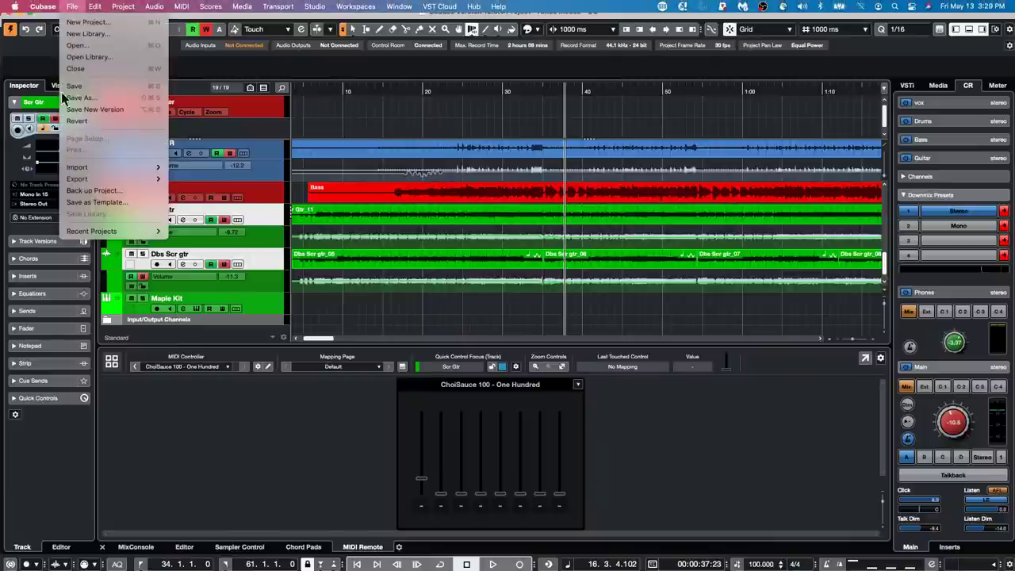
pyautogui.click(73, 120)
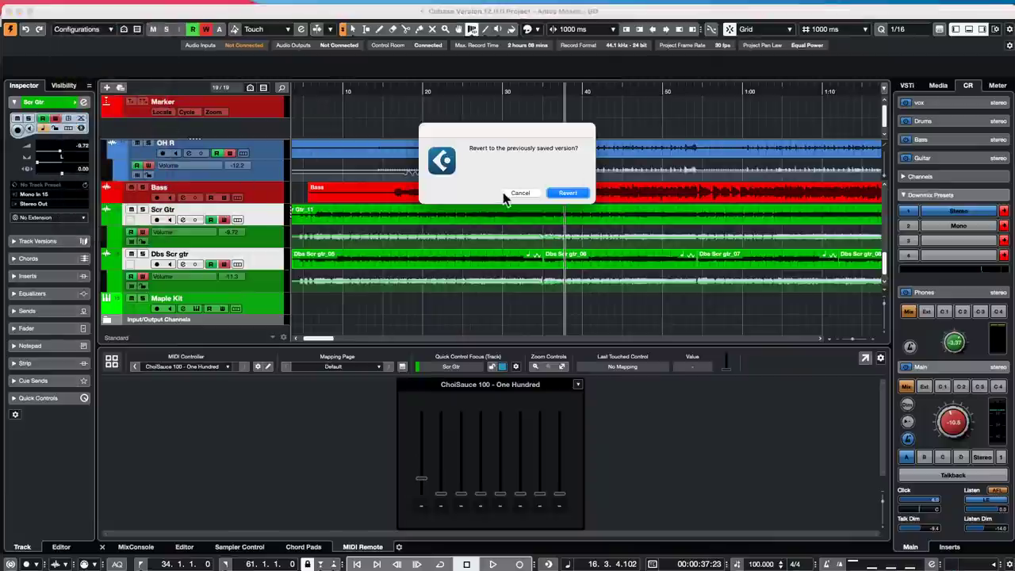
pyautogui.click(583, 195)
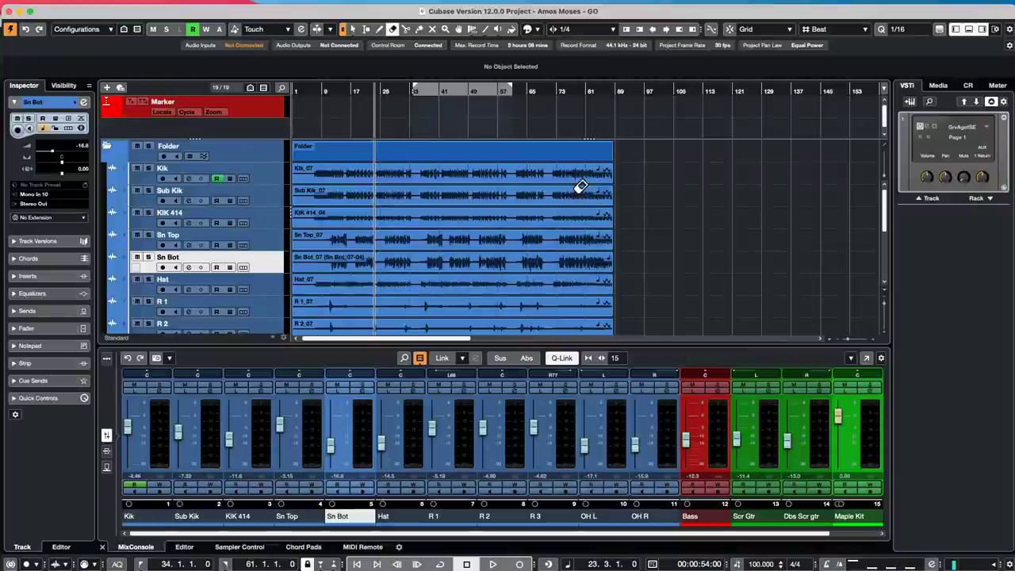
# - Move the playhead to near bar 4 and select the Maple Kit track
pyautogui.click(312, 109)
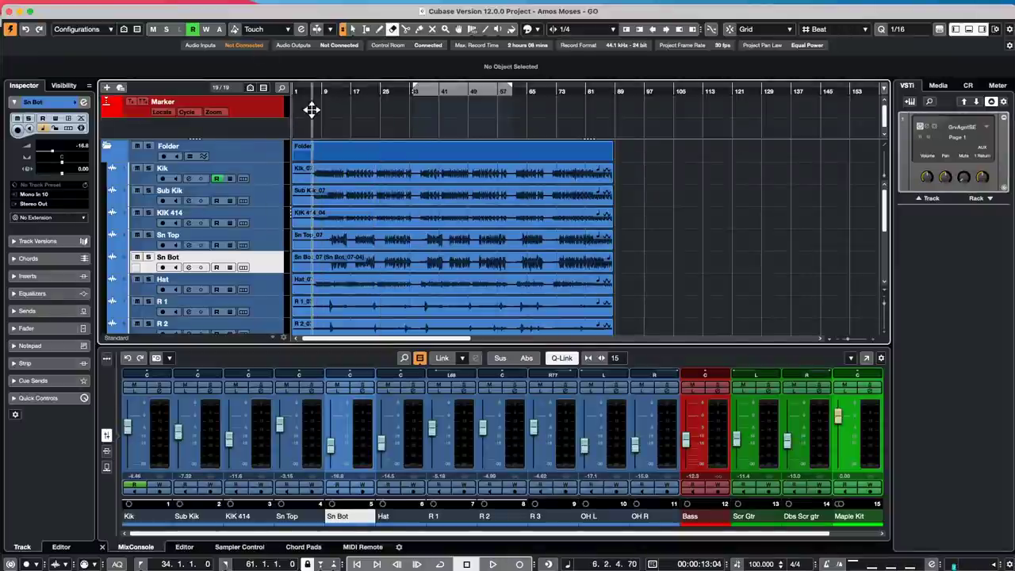
pyautogui.moveTo(313, 109); pyautogui.dragTo(313, 147)
pyautogui.scroll(-5, 418, 186)
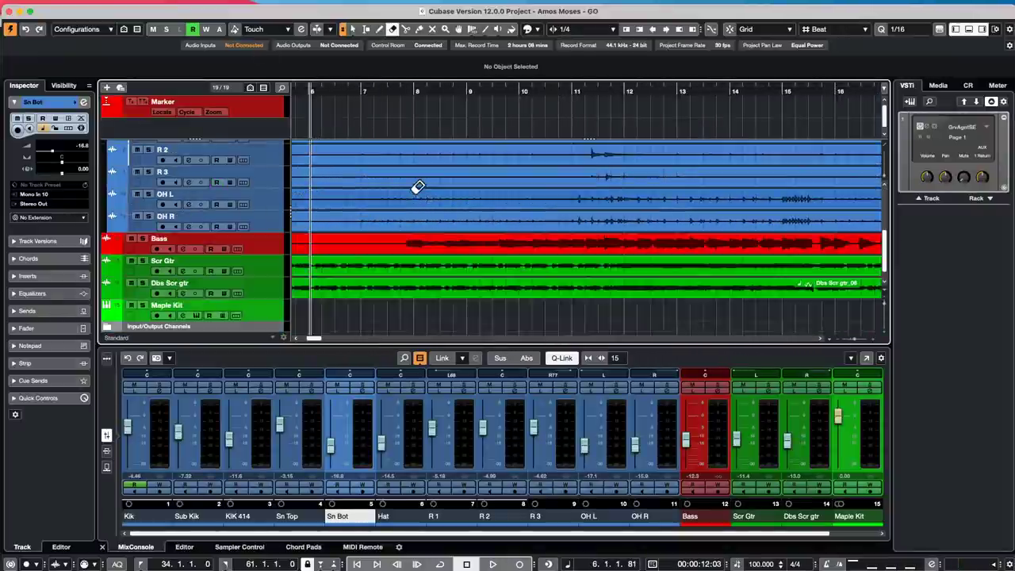
pyautogui.click(266, 315)
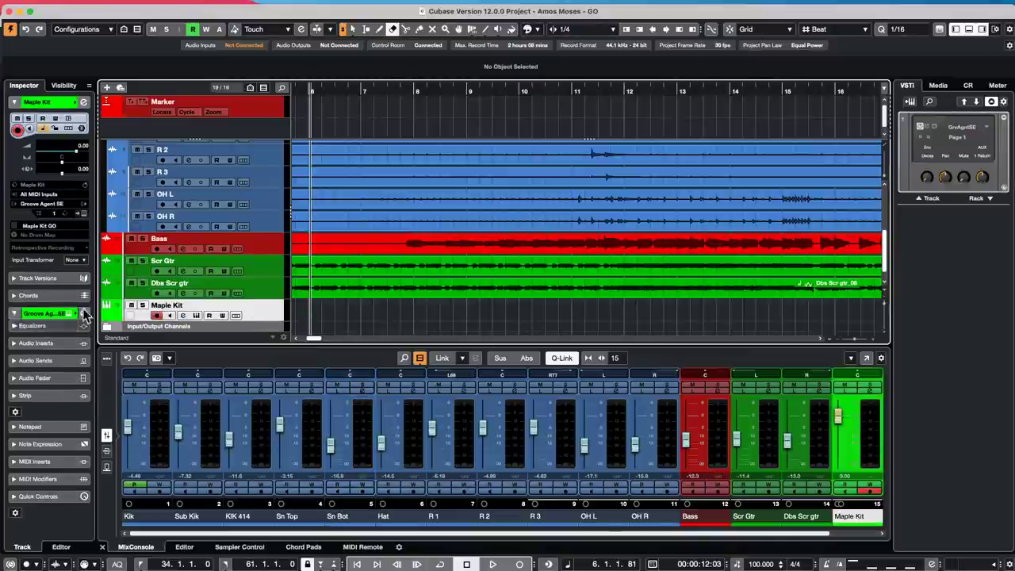
# - In Maple Kit's Groove Agent SE, cut the current kit and load the Hat_07 event onto pad C1
pyautogui.click(84, 214)
pyautogui.click(729, 100)
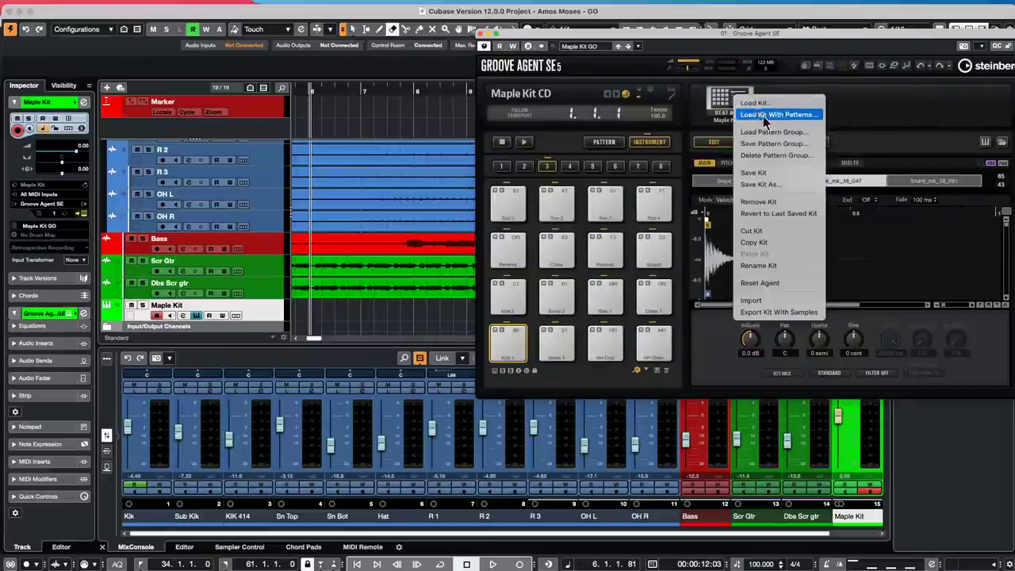
pyautogui.click(765, 231)
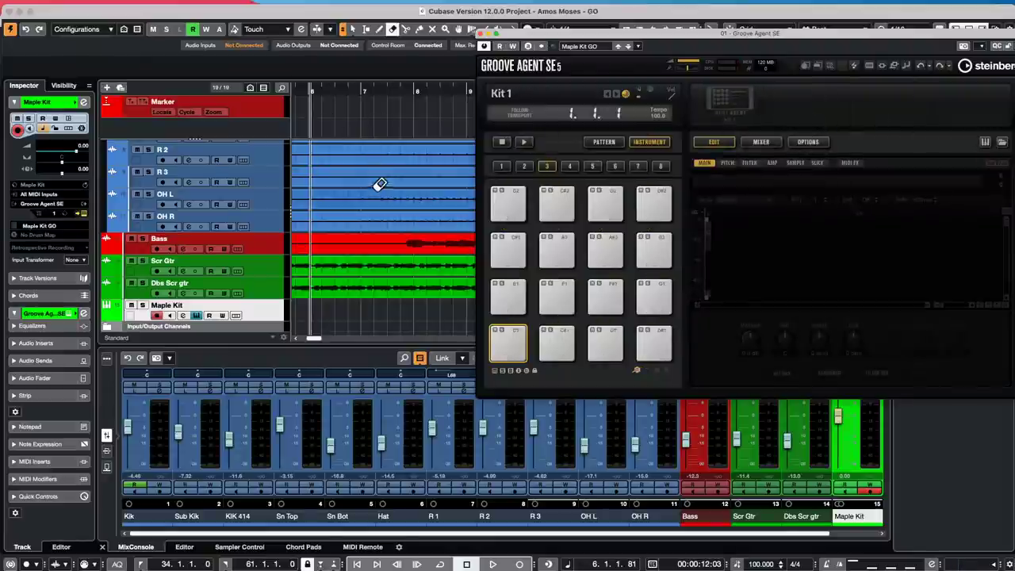
pyautogui.scroll(4, 376, 186)
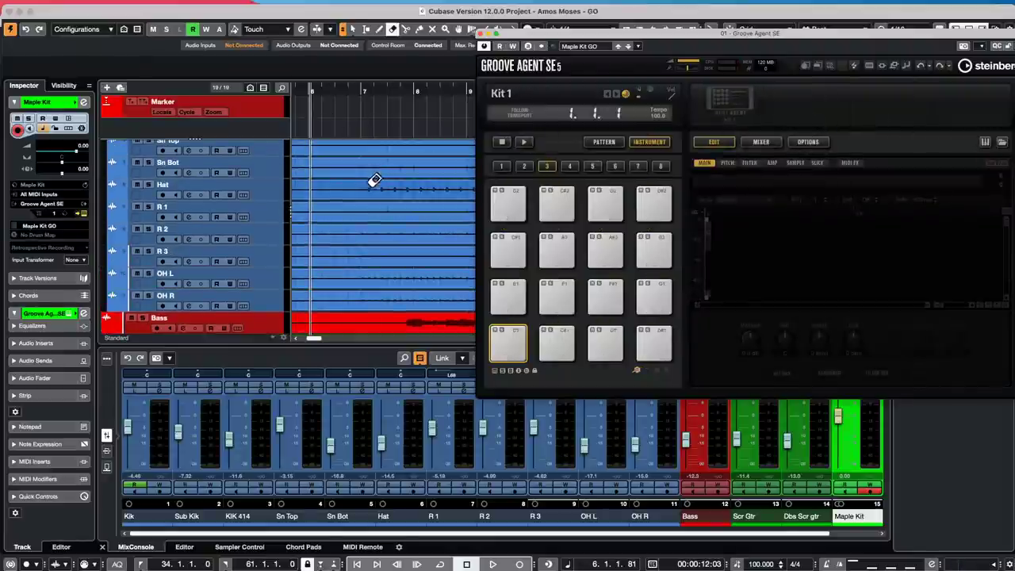
pyautogui.rightClick(372, 182)
pyautogui.click(412, 189)
pyautogui.click(374, 195)
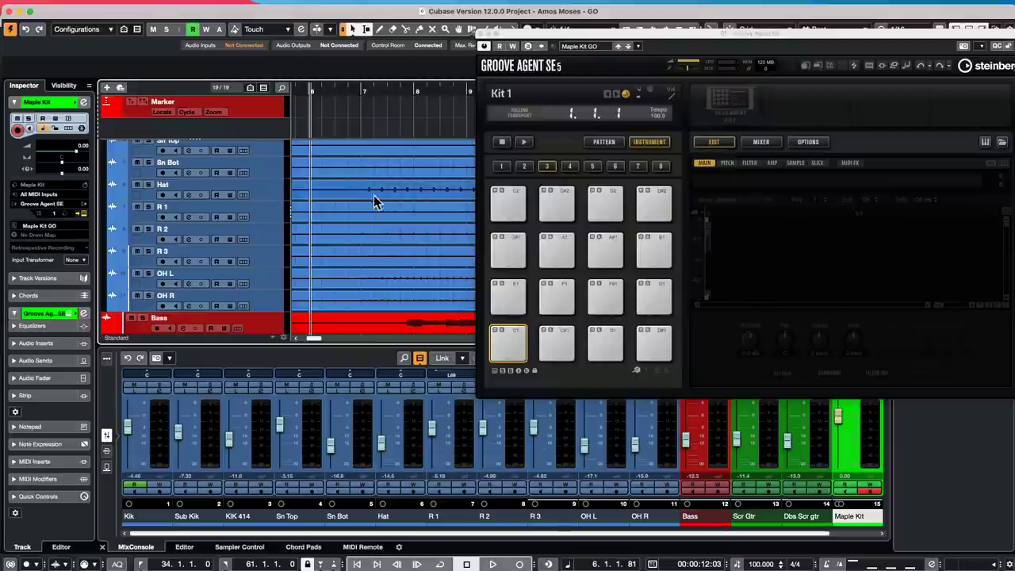
pyautogui.click(368, 192)
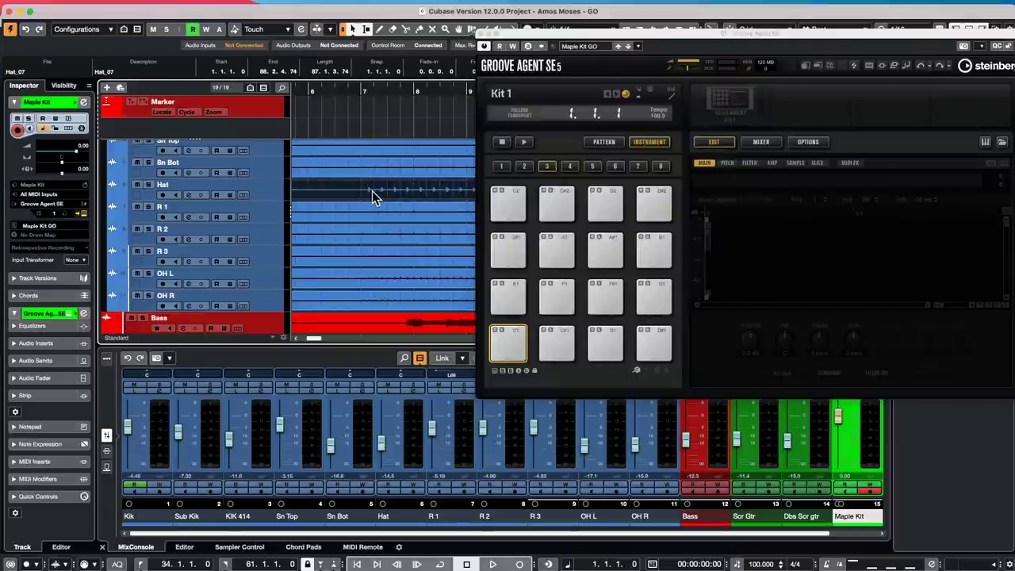
pyautogui.moveTo(502, 275); pyautogui.dragTo(510, 345)
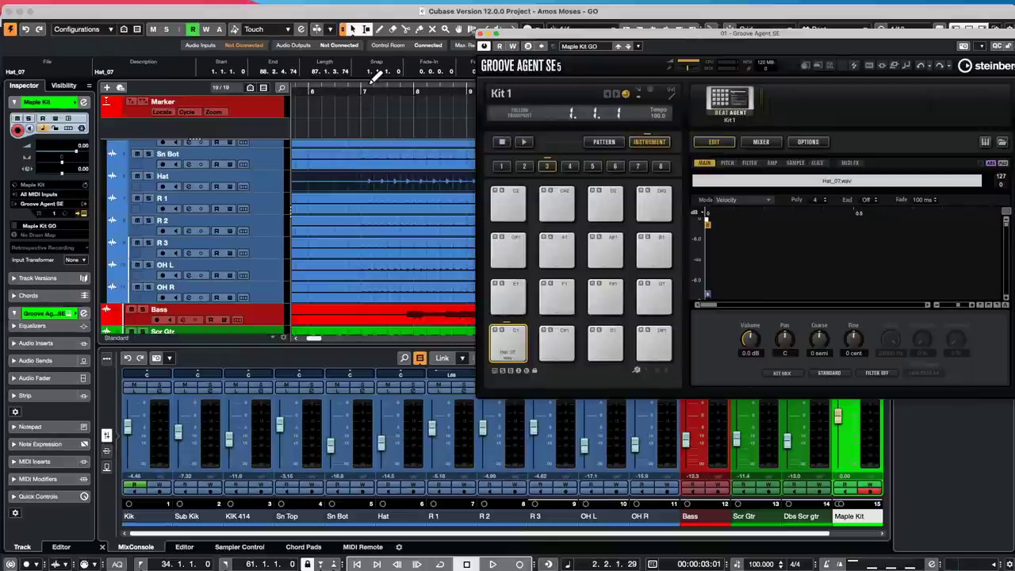
# - Zoom in on the hat hit around bars 7–8 and set the locators to a short range ending at 7.4.3.83
pyautogui.moveTo(365, 91)
pyautogui.mouseDown()
pyautogui.moveTo(365, 74)
pyautogui.moveTo(363, 90)
pyautogui.mouseUp()
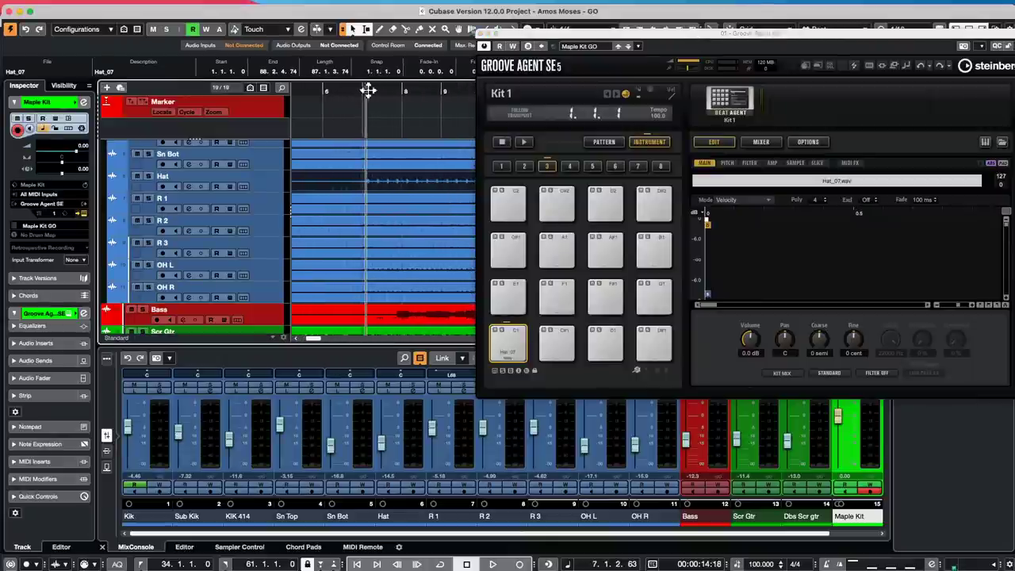
pyautogui.moveTo(396, 179); pyautogui.dragTo(403, 179)
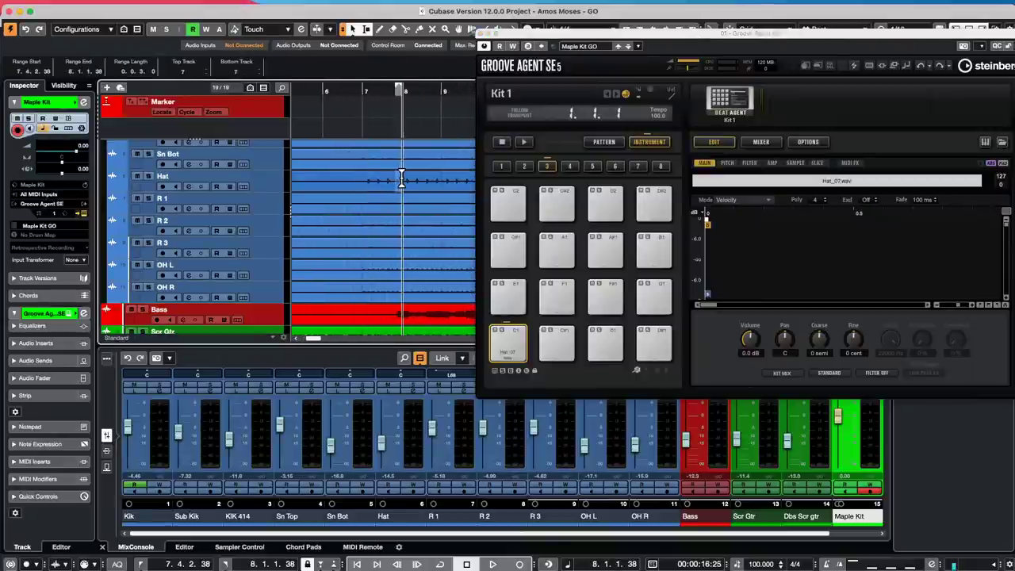
pyautogui.press('p')
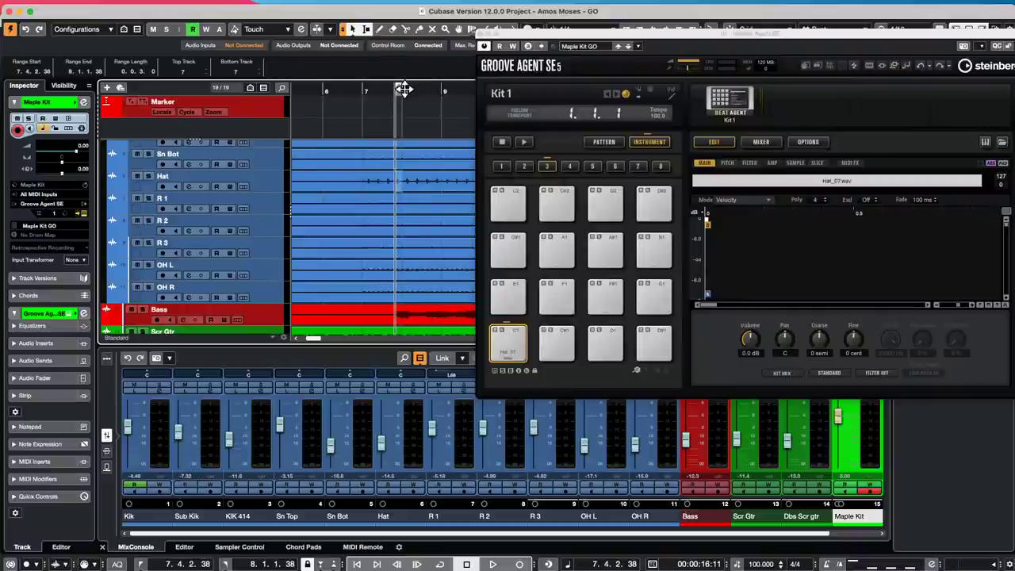
pyautogui.moveTo(404, 91); pyautogui.dragTo(405, 117)
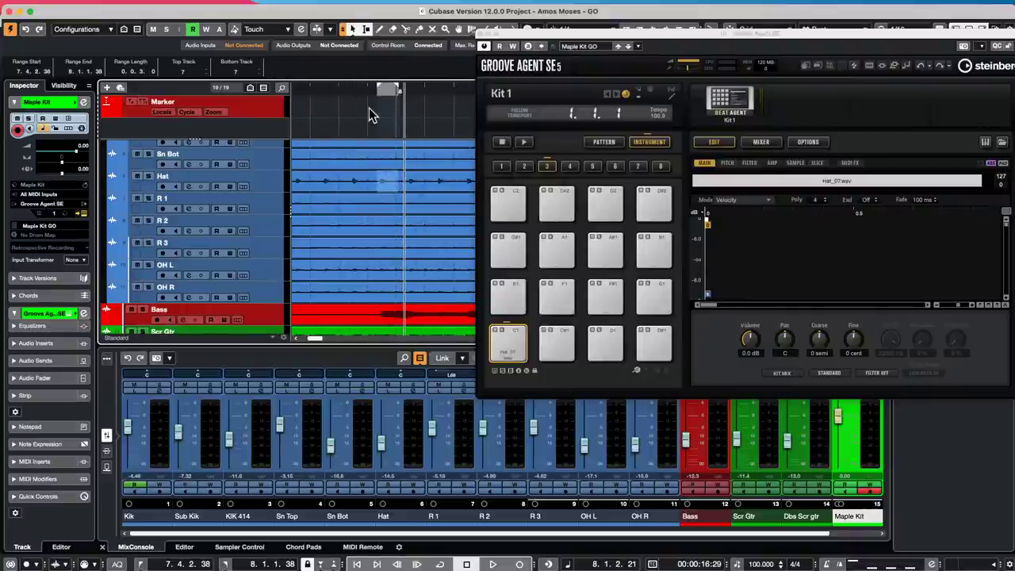
pyautogui.moveTo(375, 91); pyautogui.dragTo(387, 183)
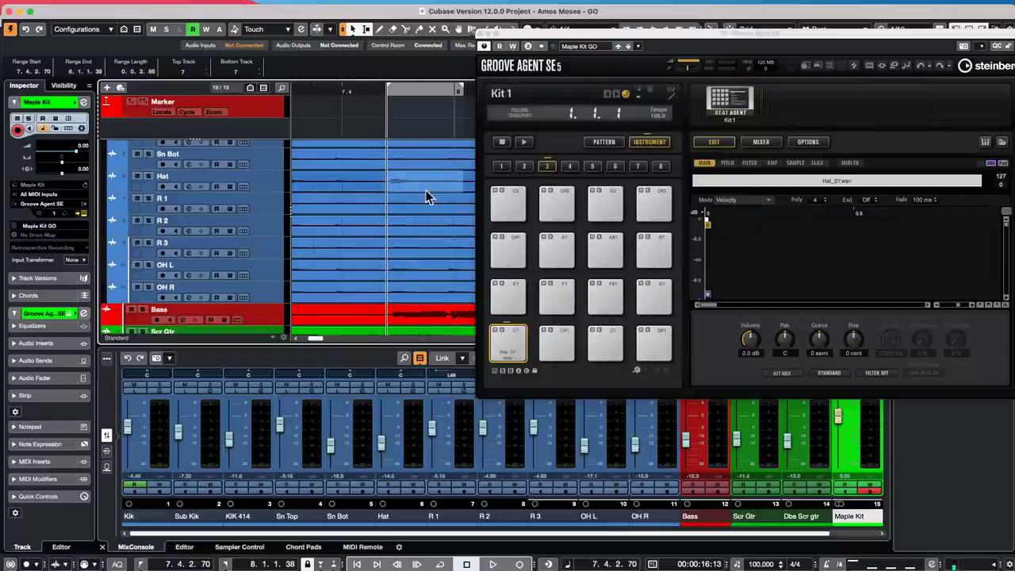
pyautogui.moveTo(463, 182); pyautogui.dragTo(619, 301)
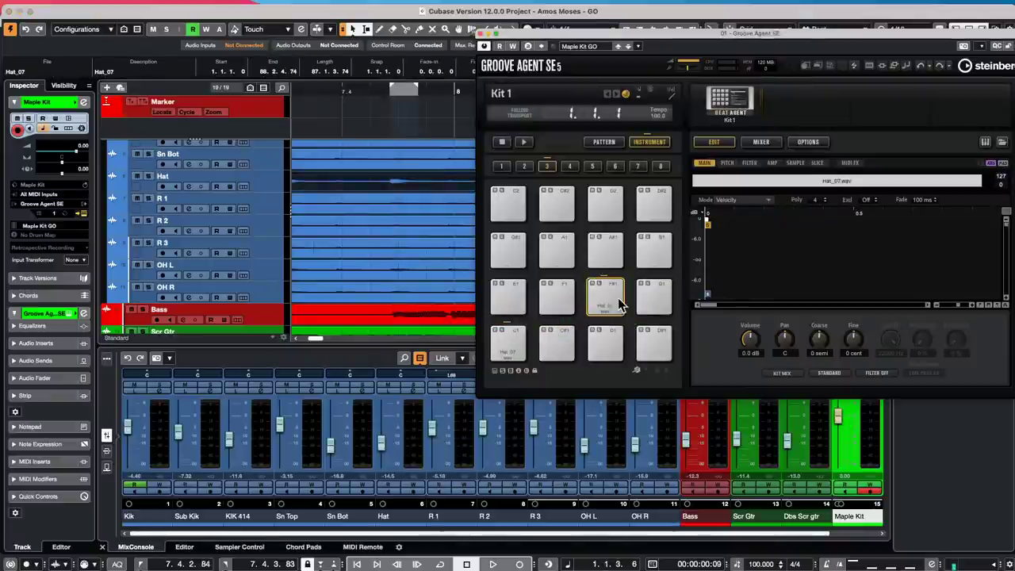
# - Audition Hat_07 on pad F#1 and the hat hit, then range-select 7.4.2.53 to 8.1.1.14 across tracks
pyautogui.click(747, 141)
pyautogui.click(727, 140)
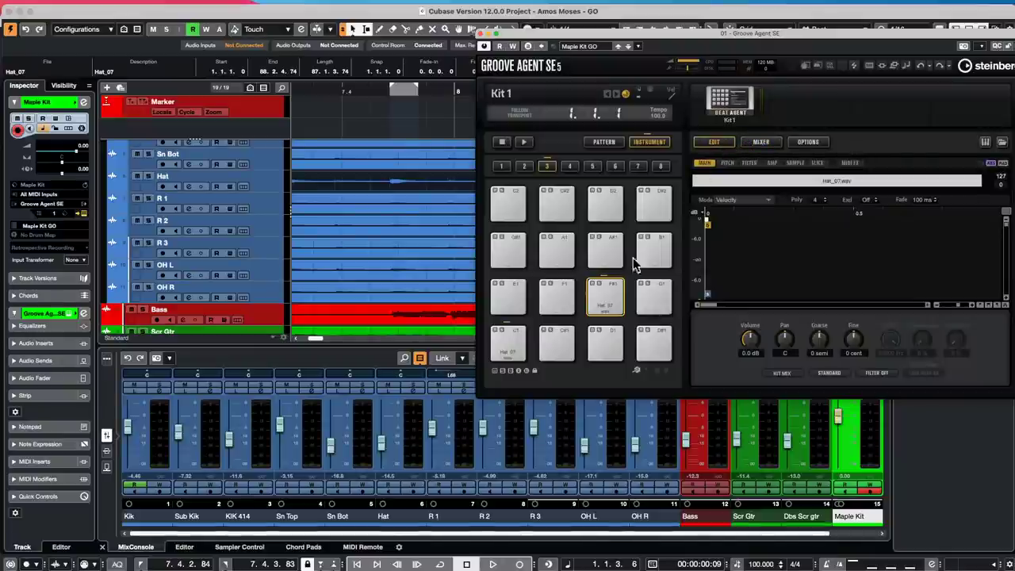
pyautogui.click(604, 300)
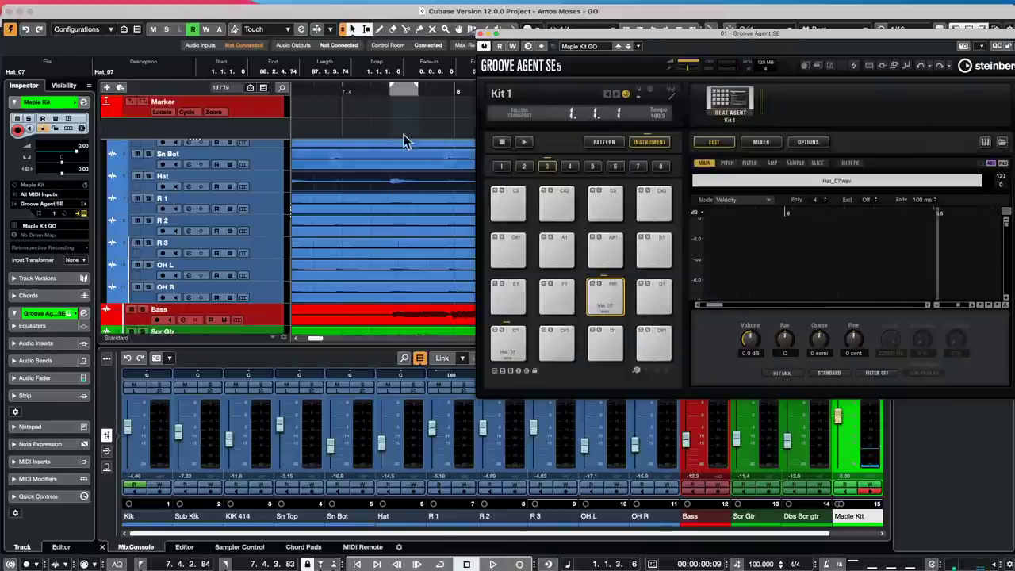
pyautogui.click(375, 90)
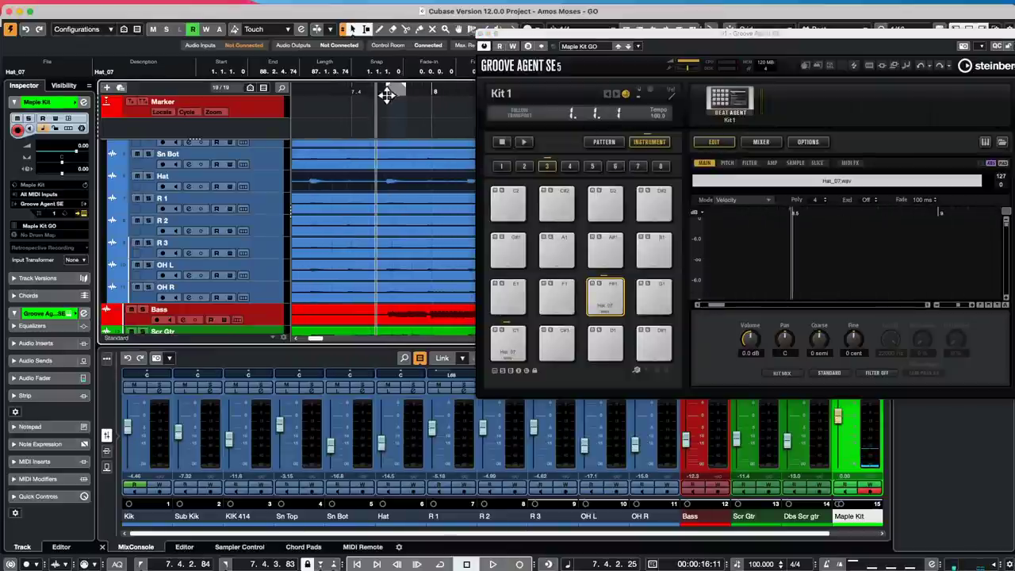
pyautogui.press('space')
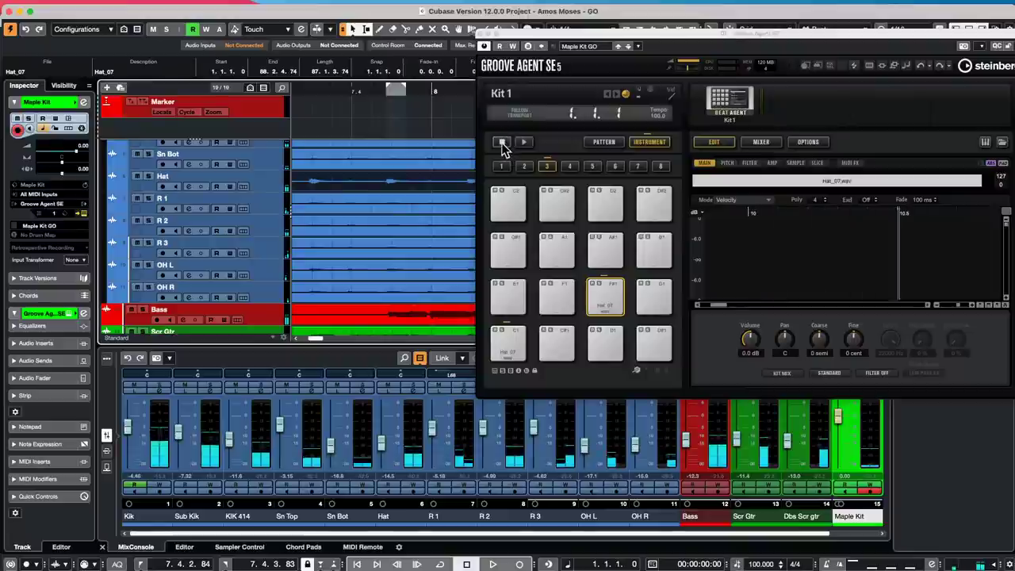
pyautogui.click(501, 142)
pyautogui.moveTo(380, 171); pyautogui.dragTo(435, 181)
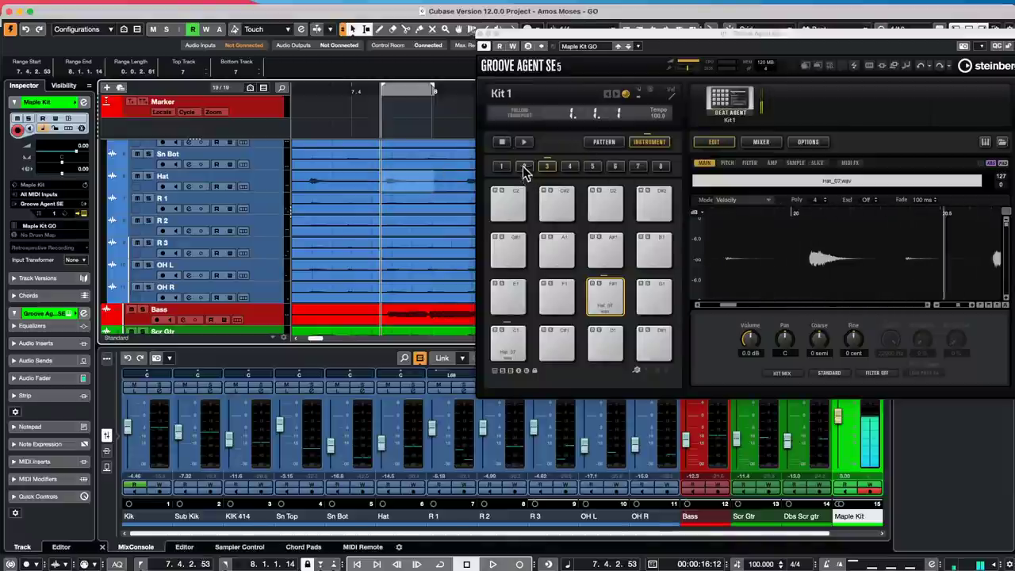
# - Cut the samples from Groove Agent pads F#1 and C1
pyautogui.rightClick(607, 295)
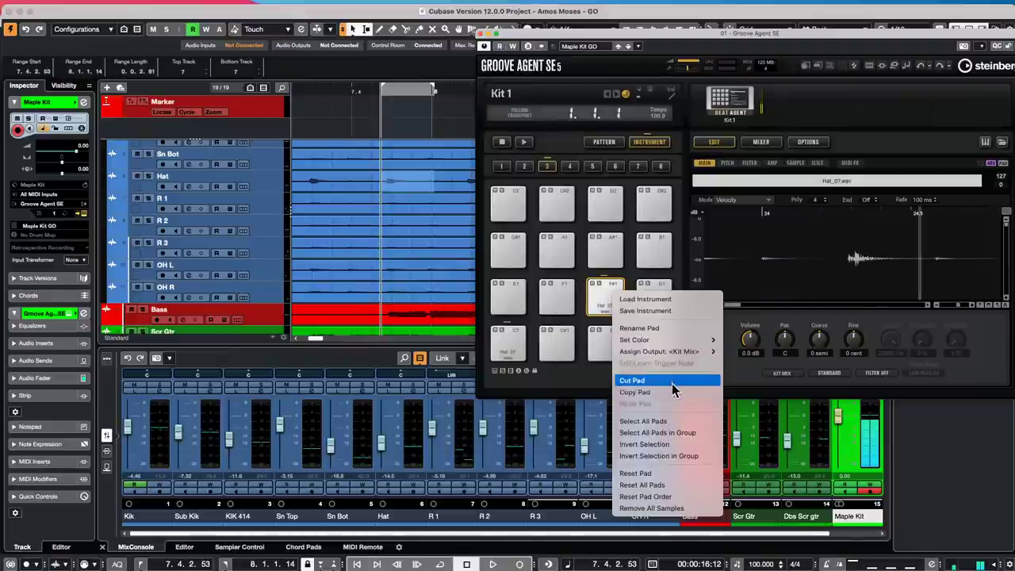
pyautogui.click(628, 380)
pyautogui.rightClick(514, 343)
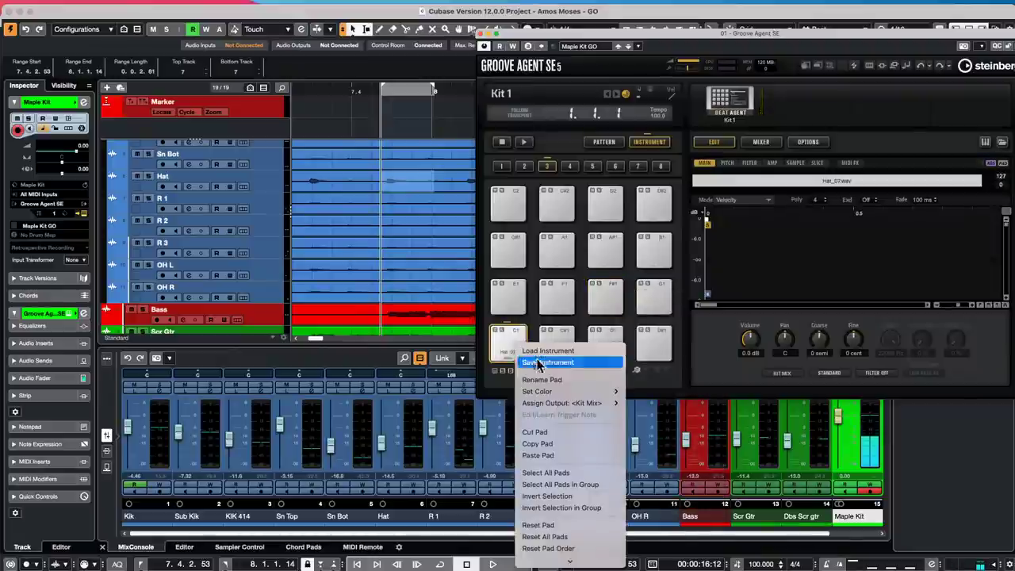
pyautogui.click(558, 430)
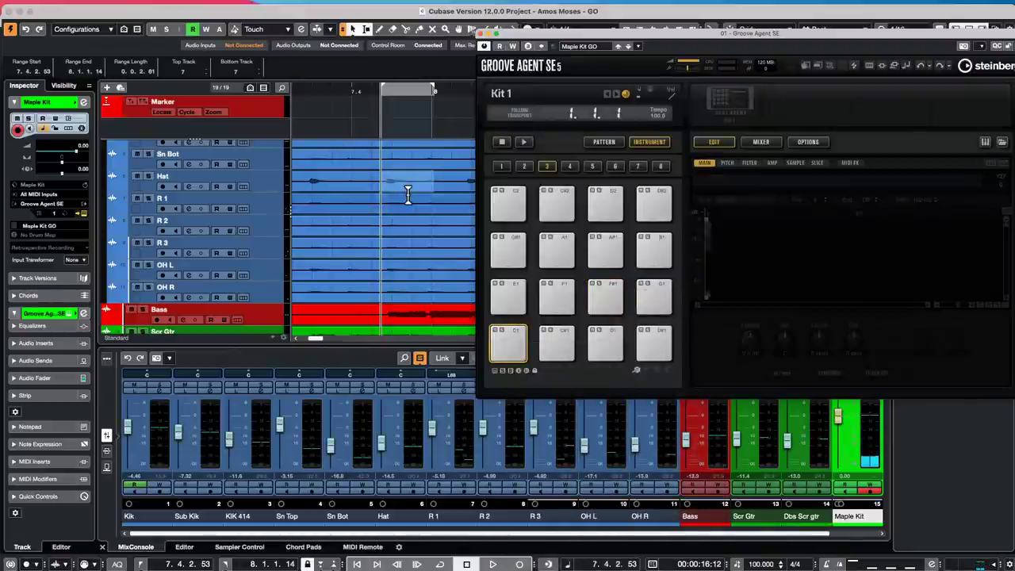
# - Split the Hat event at the range and bounce the selection, replacing the original event
pyautogui.hotkey('shift', 'x')
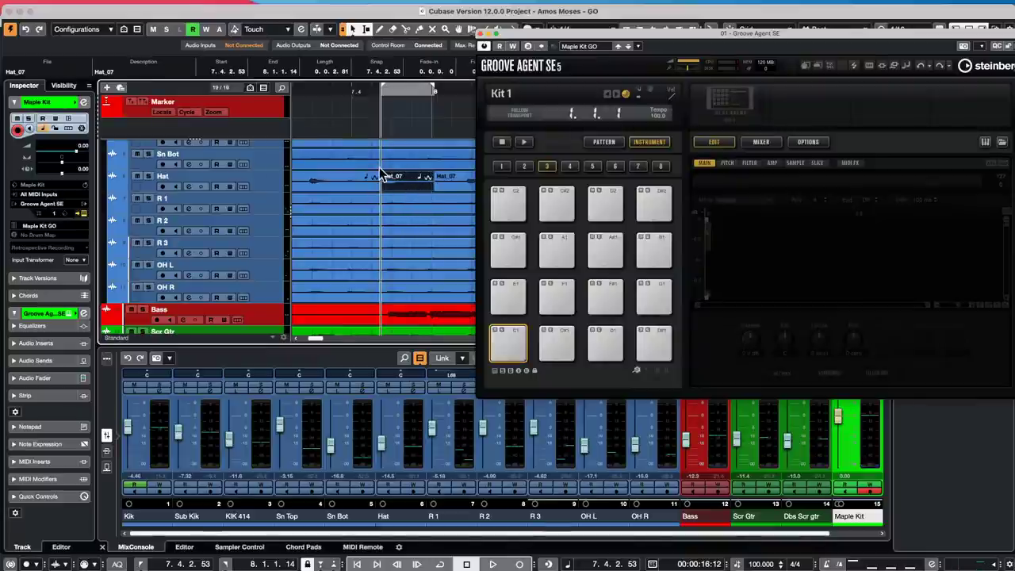
pyautogui.click(132, 7)
pyautogui.moveTo(155, 6)
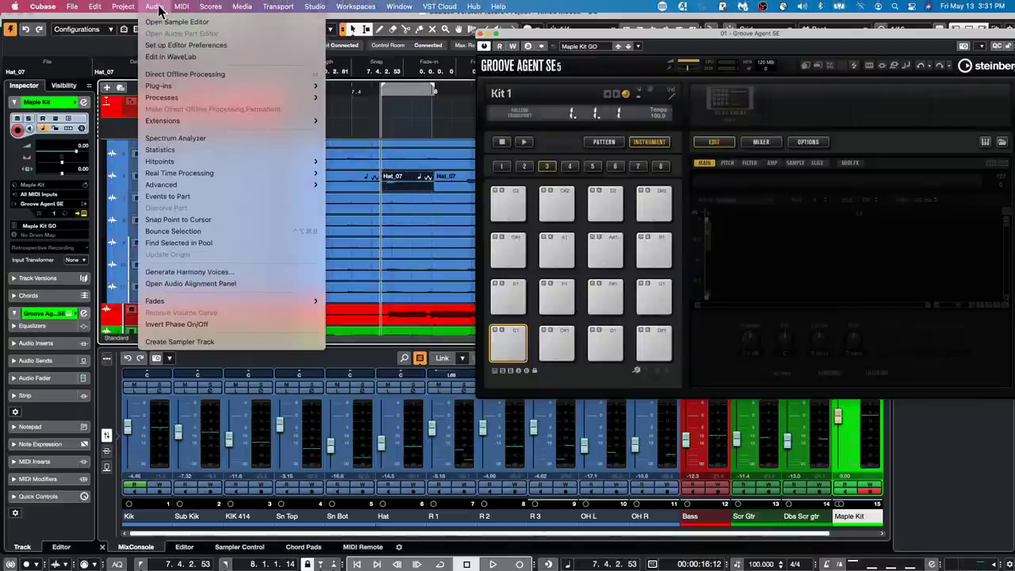
pyautogui.click(173, 231)
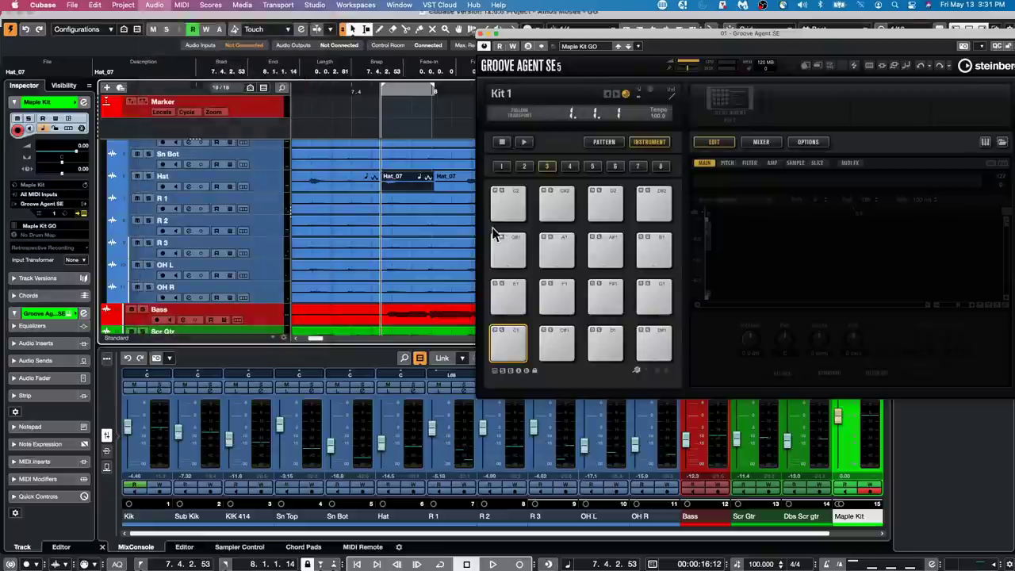
pyautogui.click(569, 187)
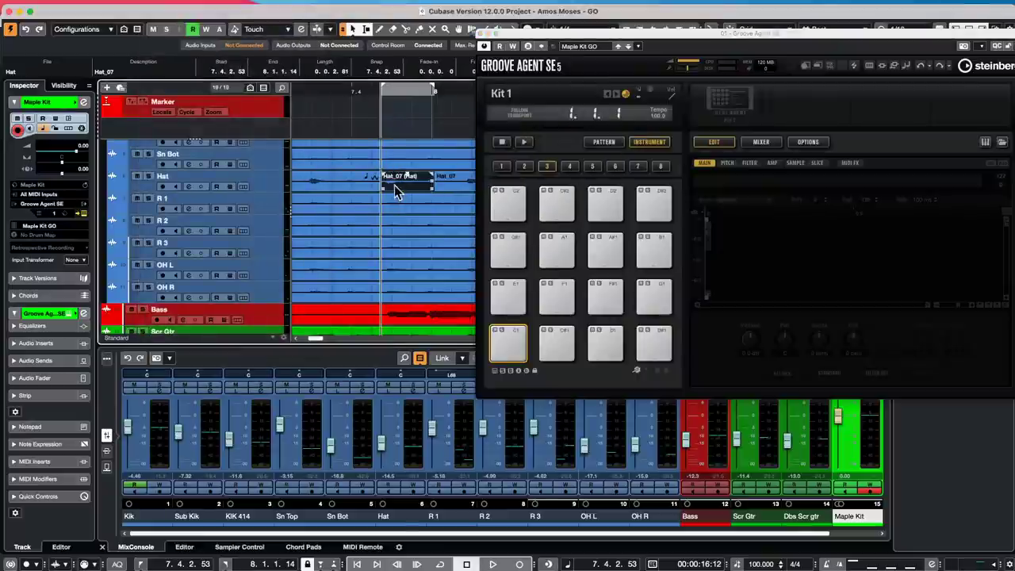
# - Load the bounced Hat event onto pad F#1, trim its sample start, and audition it
pyautogui.moveTo(400, 184); pyautogui.dragTo(611, 299)
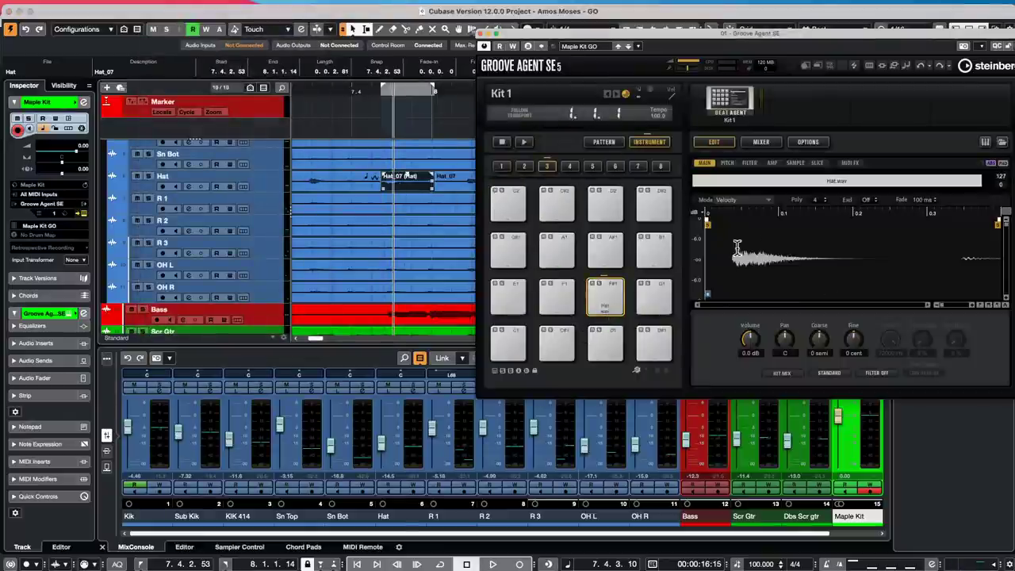
pyautogui.moveTo(707, 225); pyautogui.dragTo(731, 225)
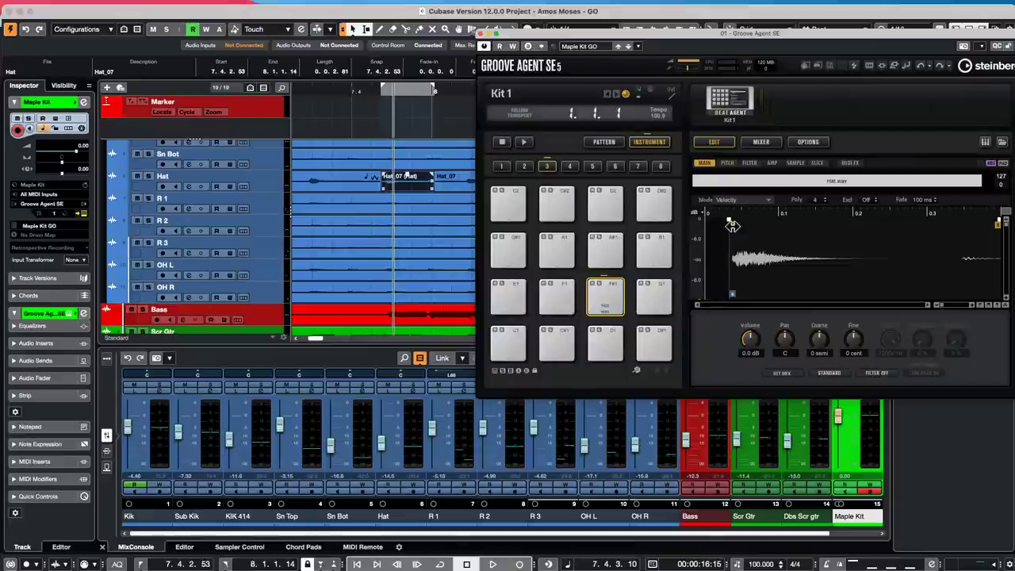
pyautogui.click(607, 295)
pyautogui.click(607, 297)
pyautogui.click(608, 294)
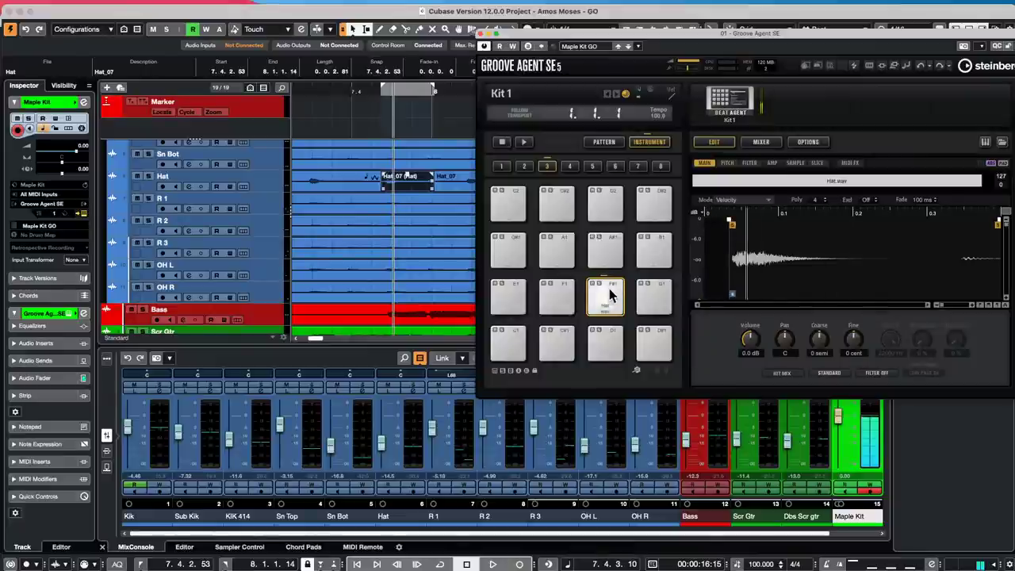
pyautogui.click(610, 294)
pyautogui.click(613, 294)
pyautogui.click(612, 294)
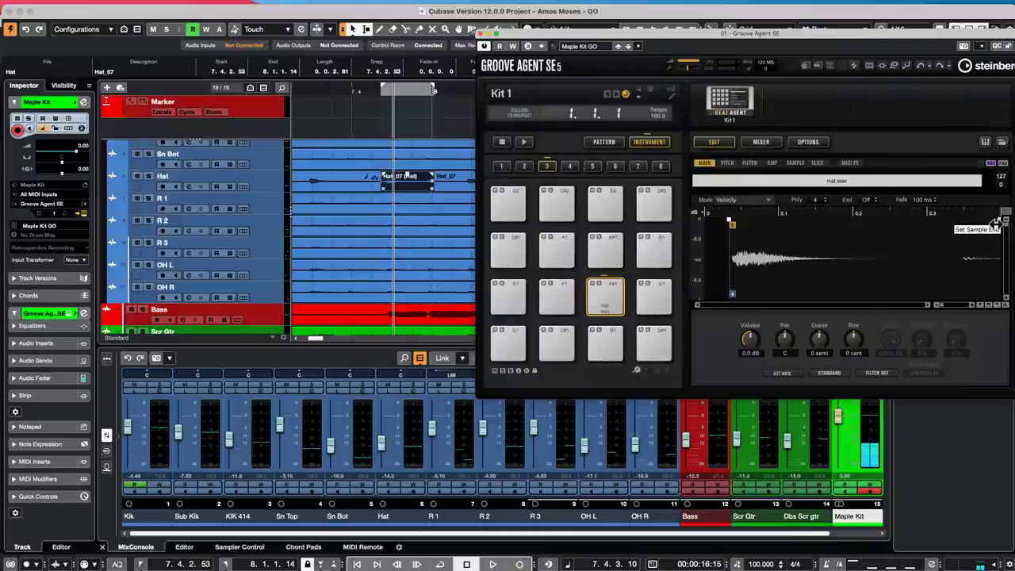
# - Pull the Hat sample's end marker in to about 0.2 s and audition the result
pyautogui.moveTo(996, 220)
pyautogui.mouseDown()
pyautogui.moveTo(934, 235)
pyautogui.moveTo(827, 234)
pyautogui.moveTo(839, 236)
pyautogui.mouseUp()
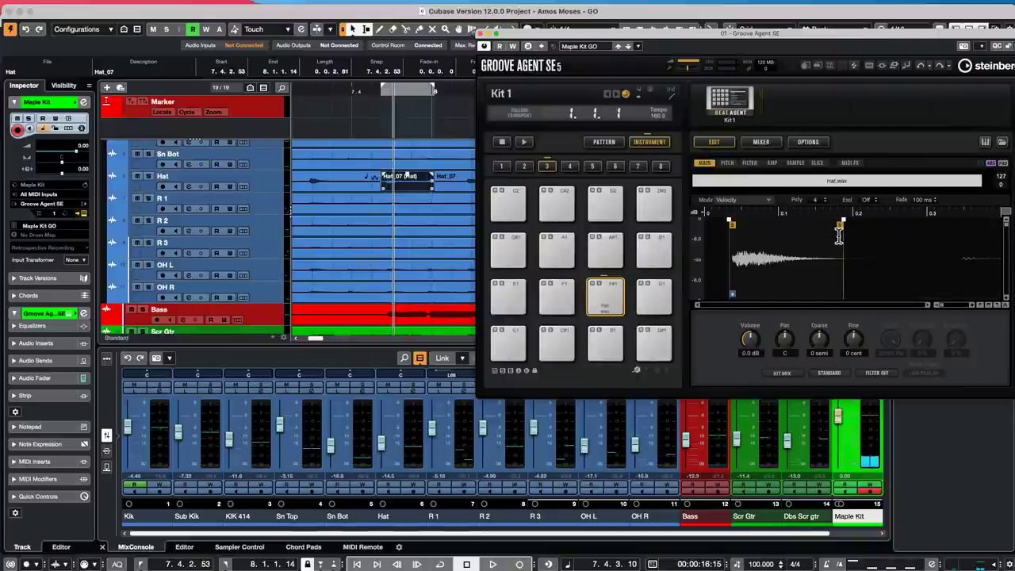
pyautogui.click(606, 296)
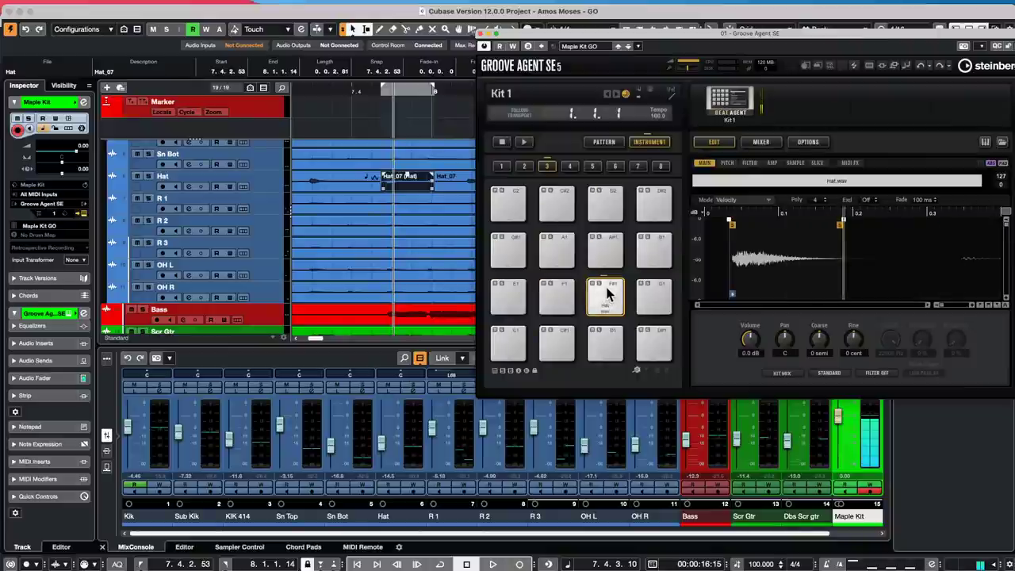
pyautogui.click(607, 296)
pyautogui.click(608, 295)
pyautogui.click(609, 294)
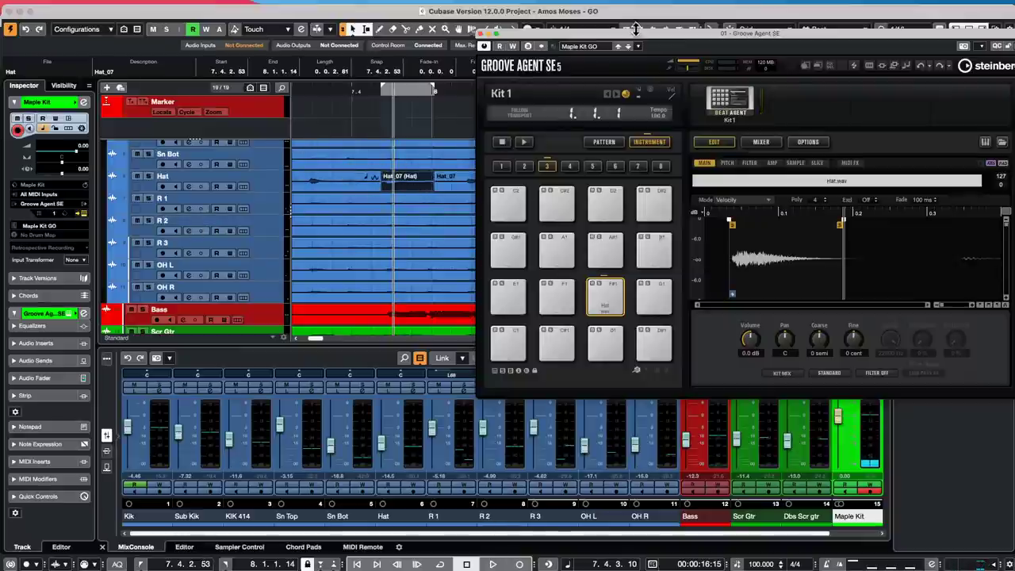
# - Open the kit load/save/import/export menu from Groove Agent SE's Beat Agent icon
pyautogui.click(722, 114)
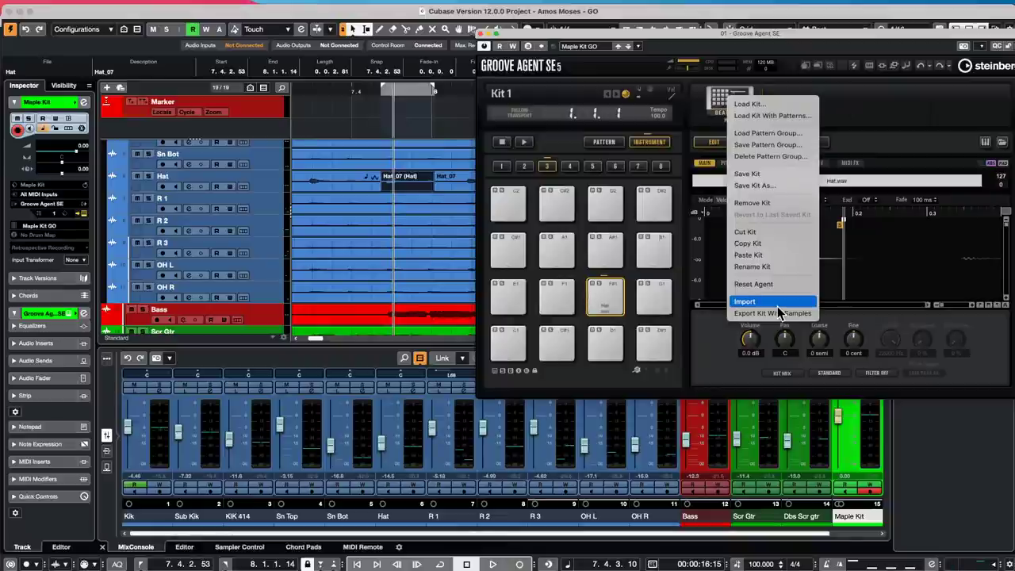
# - Close the Groove Agent SE window and start opening another project from the File menu
pyautogui.click(481, 35)
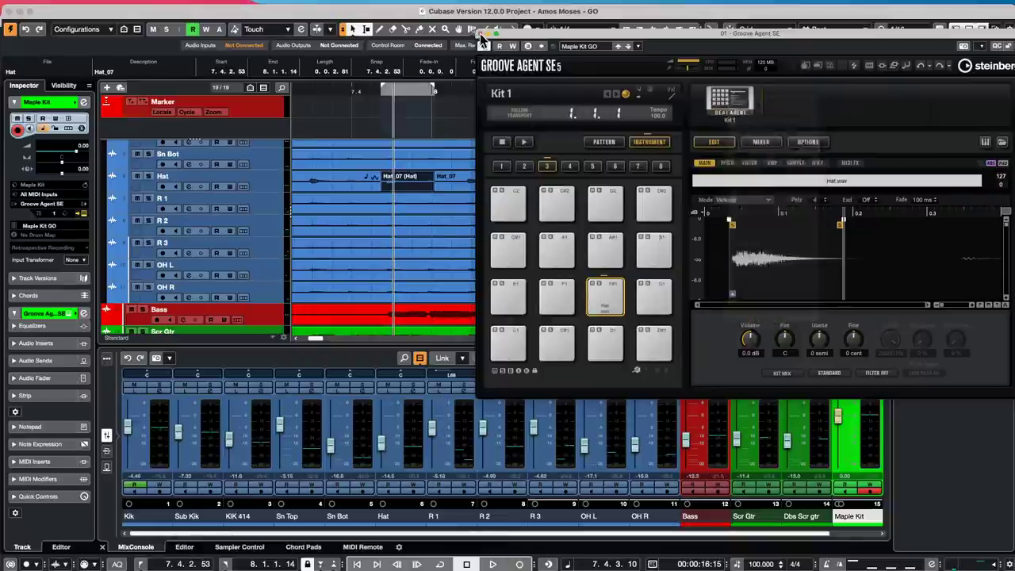
pyautogui.click(480, 34)
pyautogui.click(71, 8)
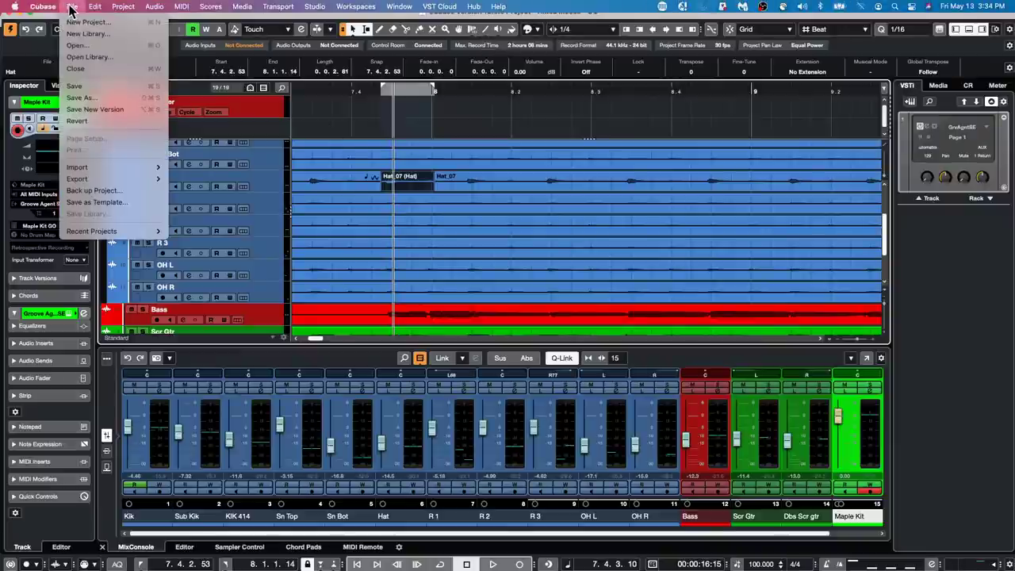
pyautogui.moveTo(103, 233)
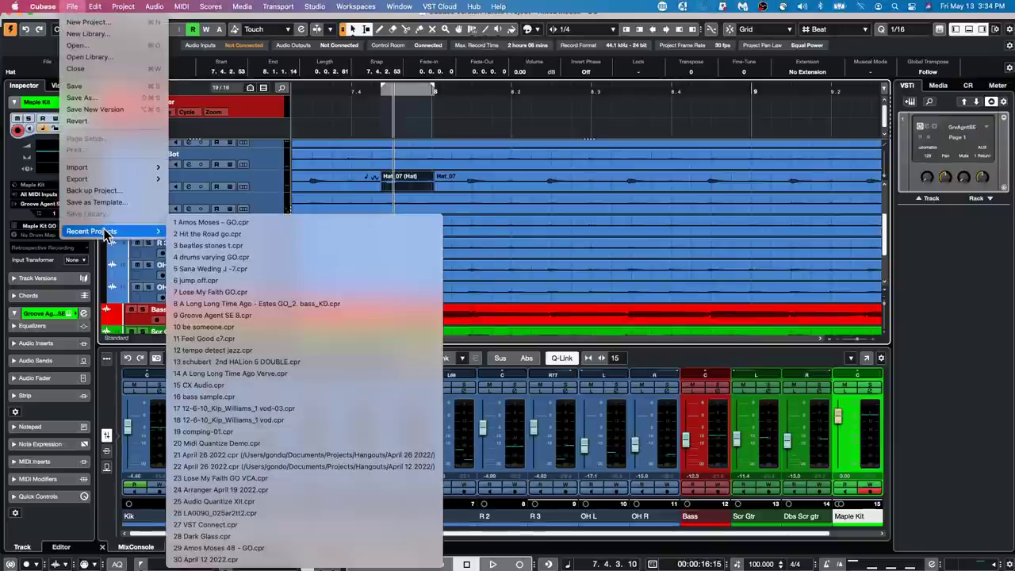
pyautogui.click(105, 47)
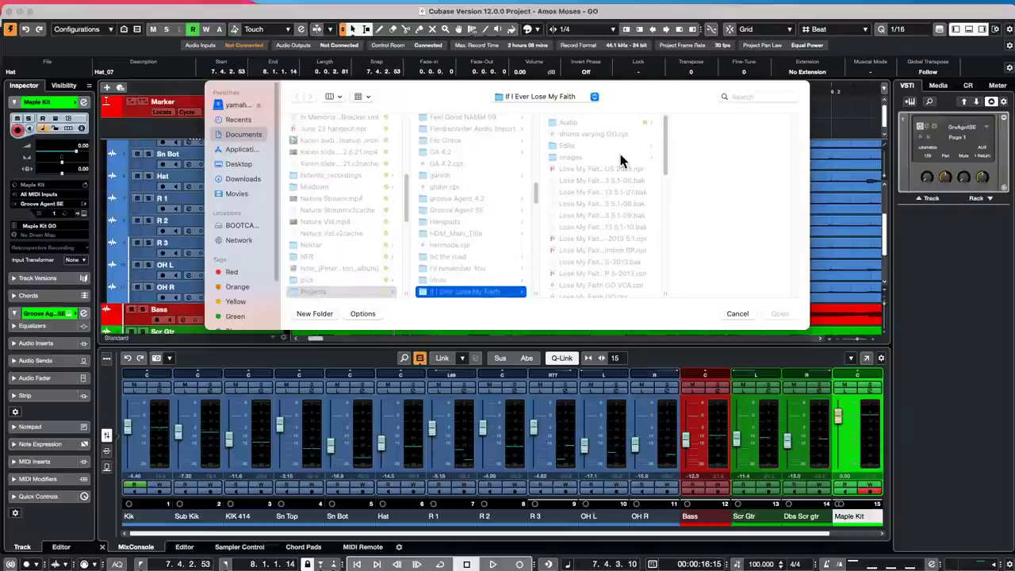
# - Navigate to Projects > bicycle and open bicycle.cpr
pyautogui.click(568, 98)
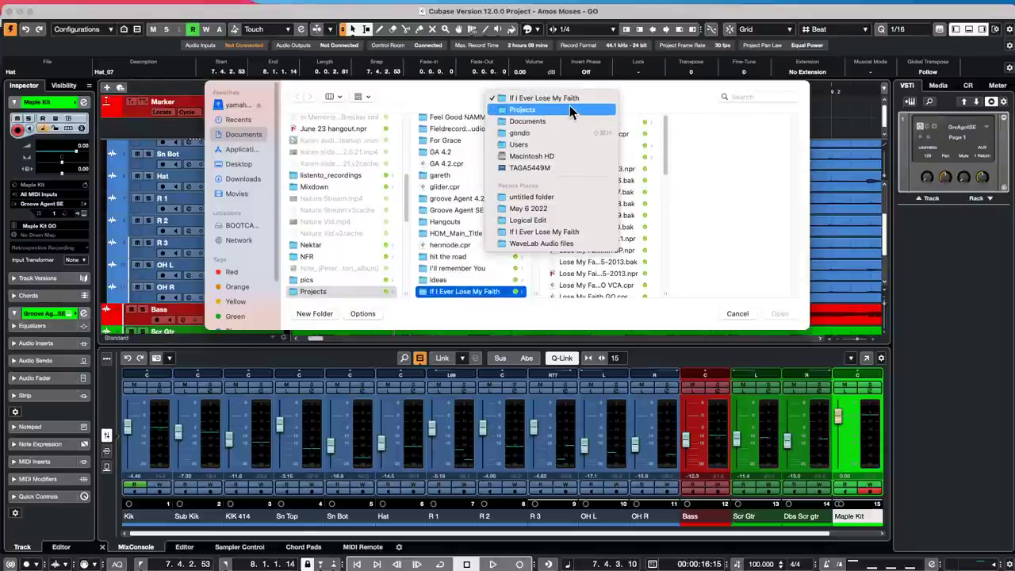
pyautogui.click(569, 107)
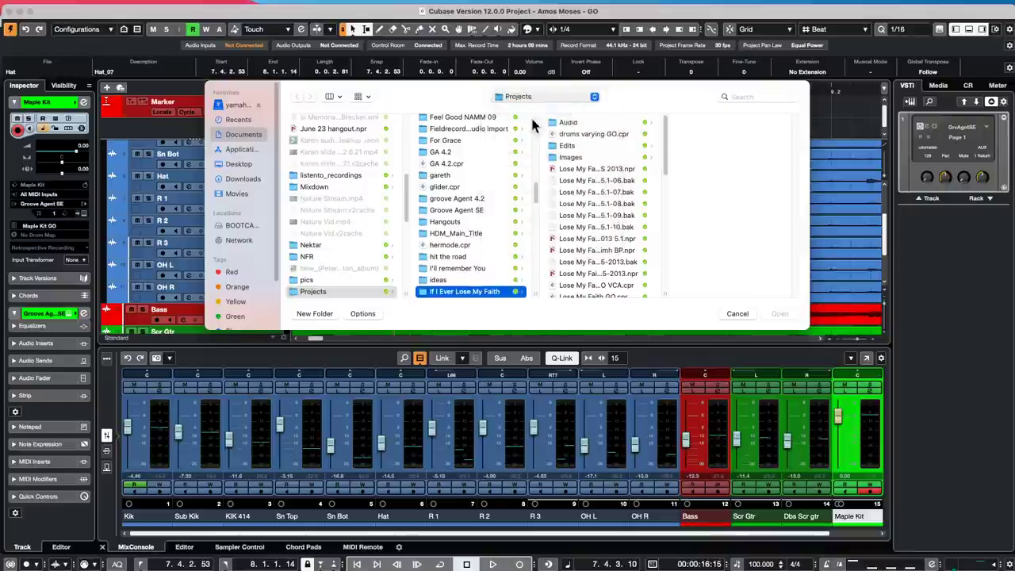
pyautogui.scroll(-5, 466, 196)
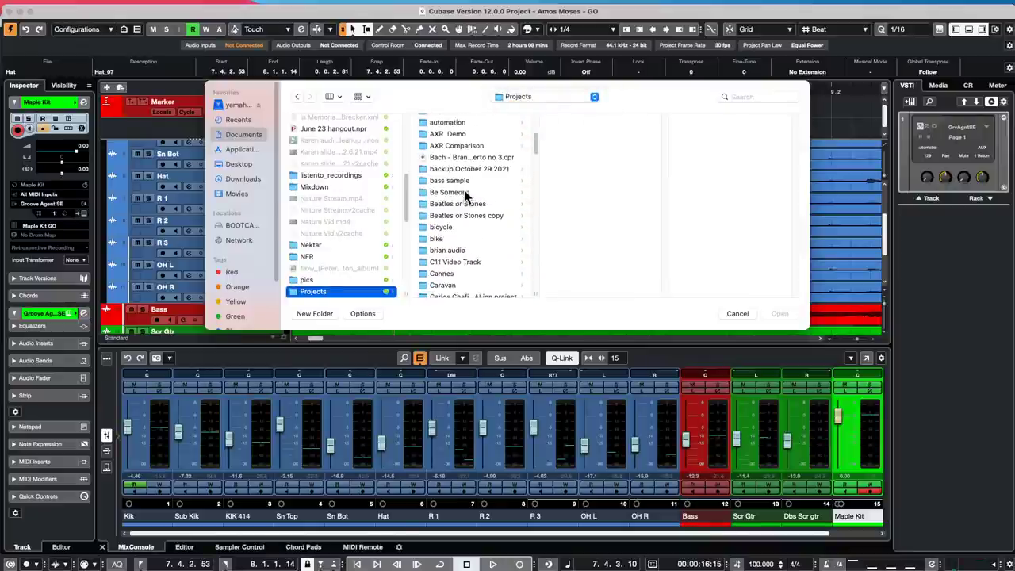
pyautogui.click(439, 230)
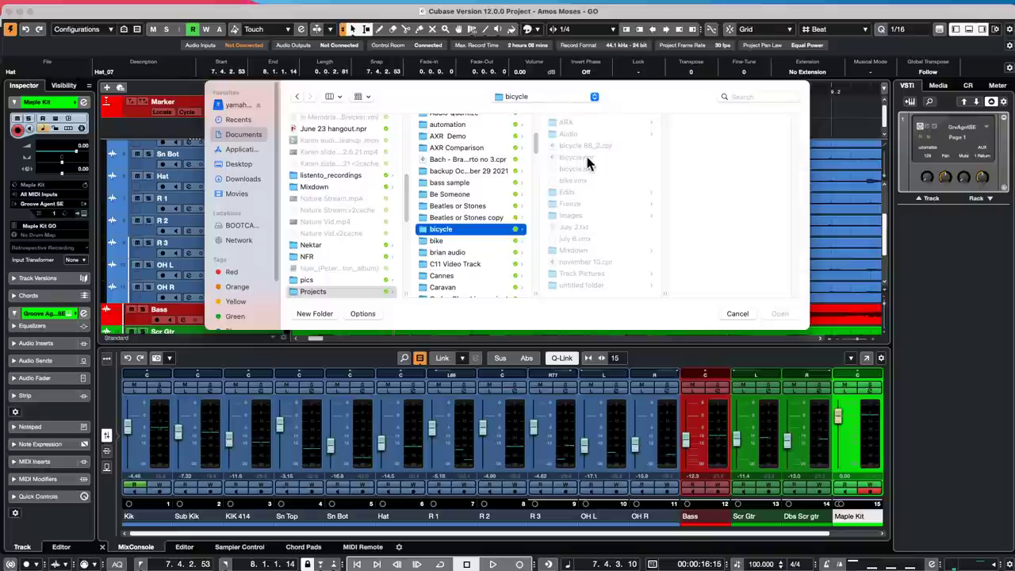
pyautogui.click(587, 158)
pyautogui.doubleClick(614, 158)
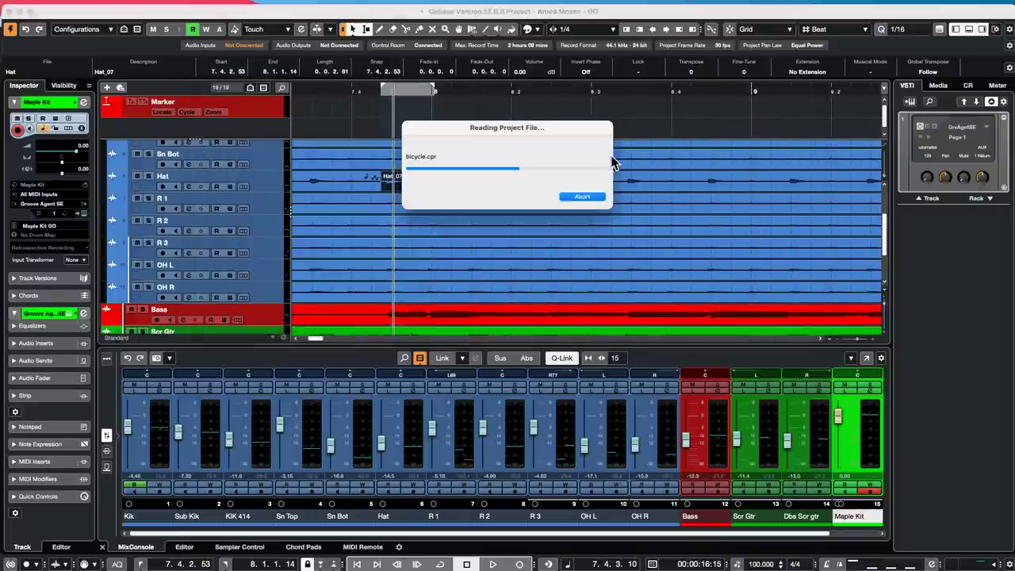
# - Activate the bicycle project and play it from the start, selecting the track 2 audio event
pyautogui.click(572, 193)
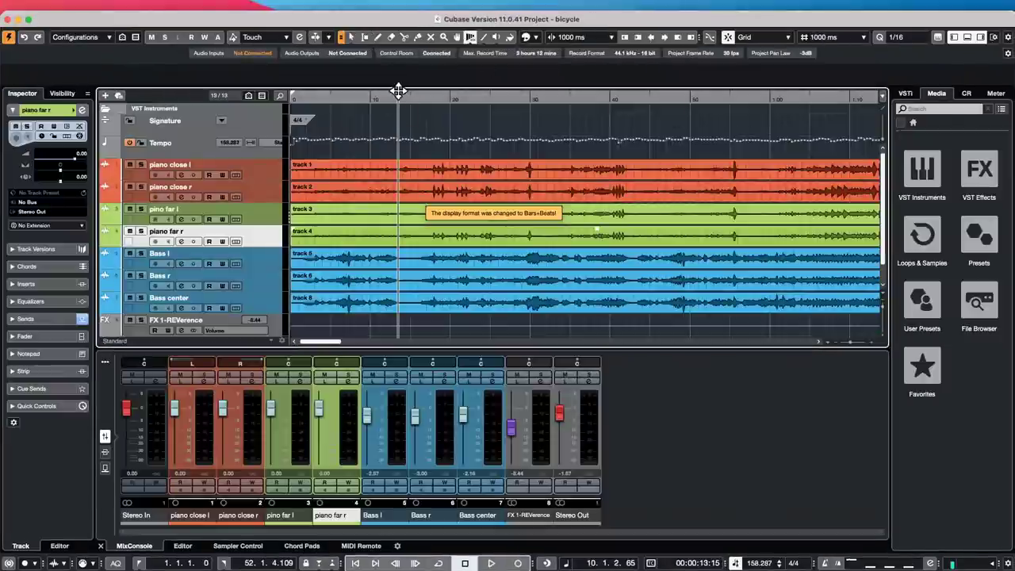
pyautogui.press('KP_Decimal')
pyautogui.press('space')
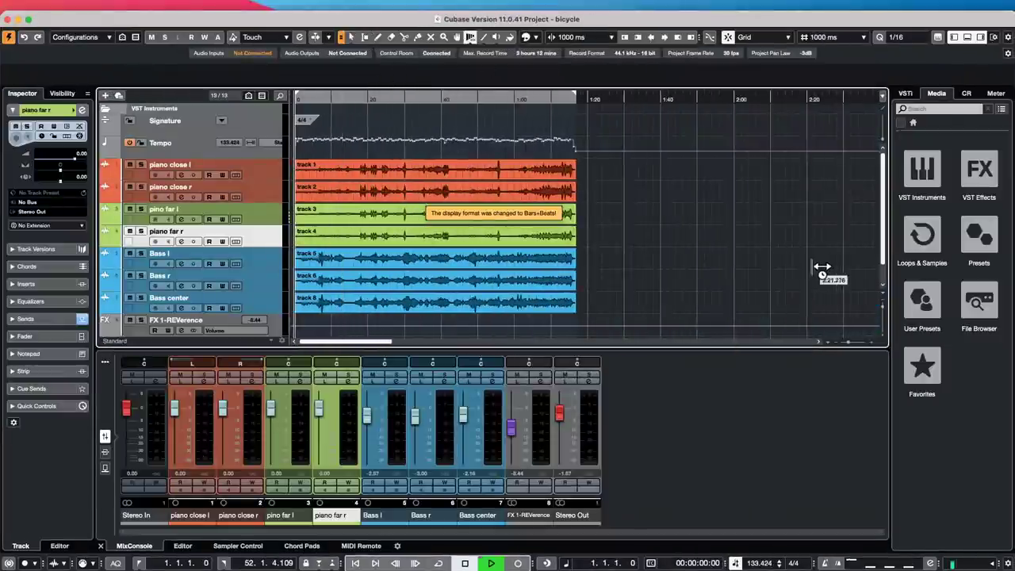
pyautogui.rightClick(425, 212)
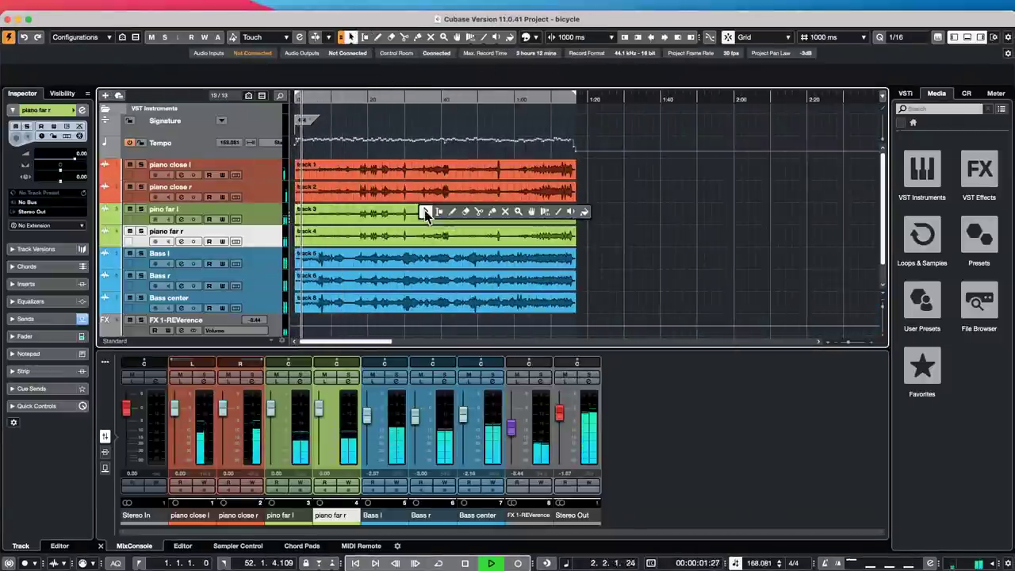
pyautogui.click(426, 213)
pyautogui.click(435, 194)
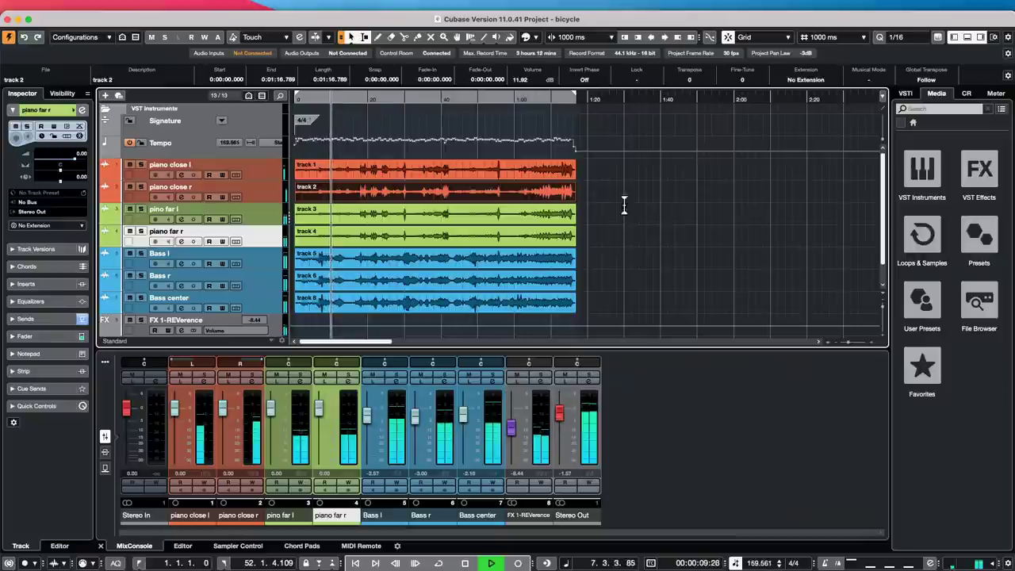
pyautogui.press('space')
# - Deselect all events and make the project window fill the screen
pyautogui.moveTo(585, 171); pyautogui.dragTo(466, 320)
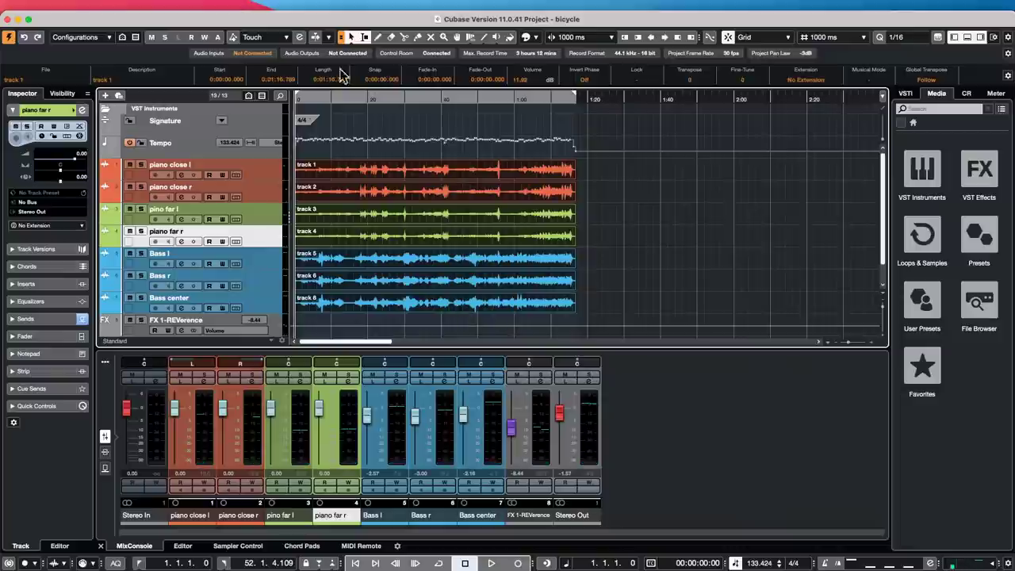
pyautogui.click(28, 19)
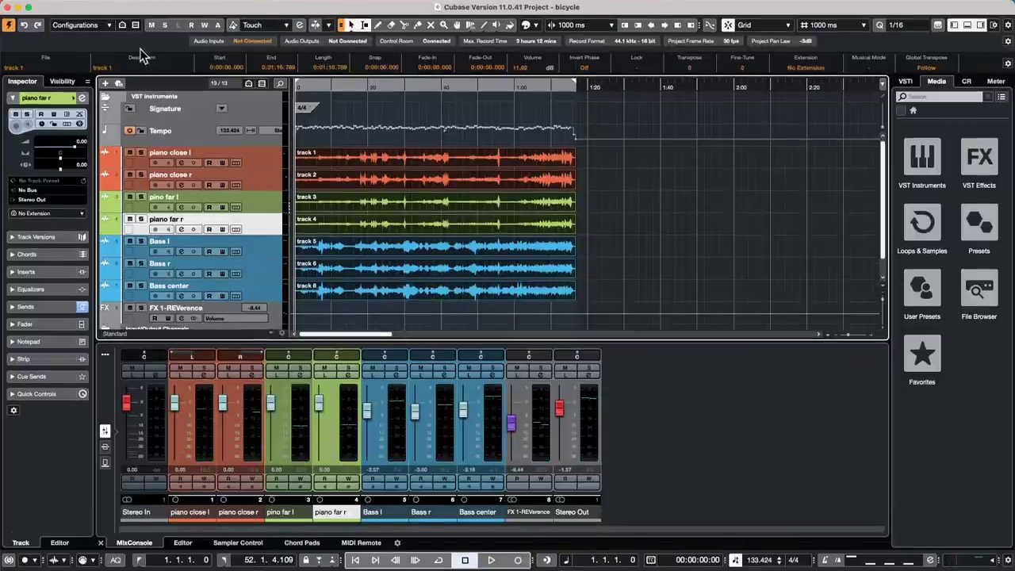
pyautogui.click(97, 6)
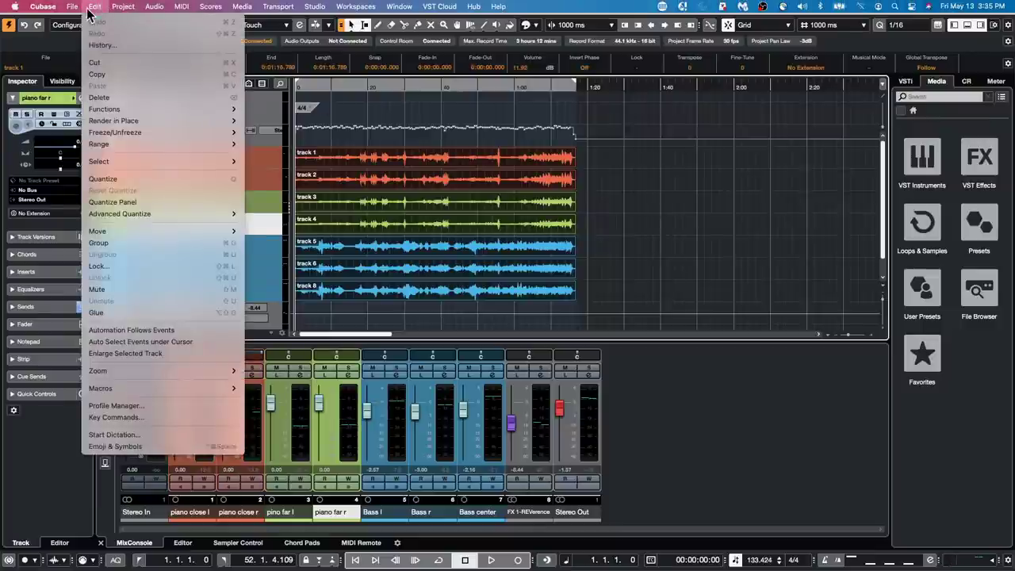
# - Set the Project Setup sample rate to 48.000 kHz, converting files, keeping originals, answering No
pyautogui.moveTo(72, 7)
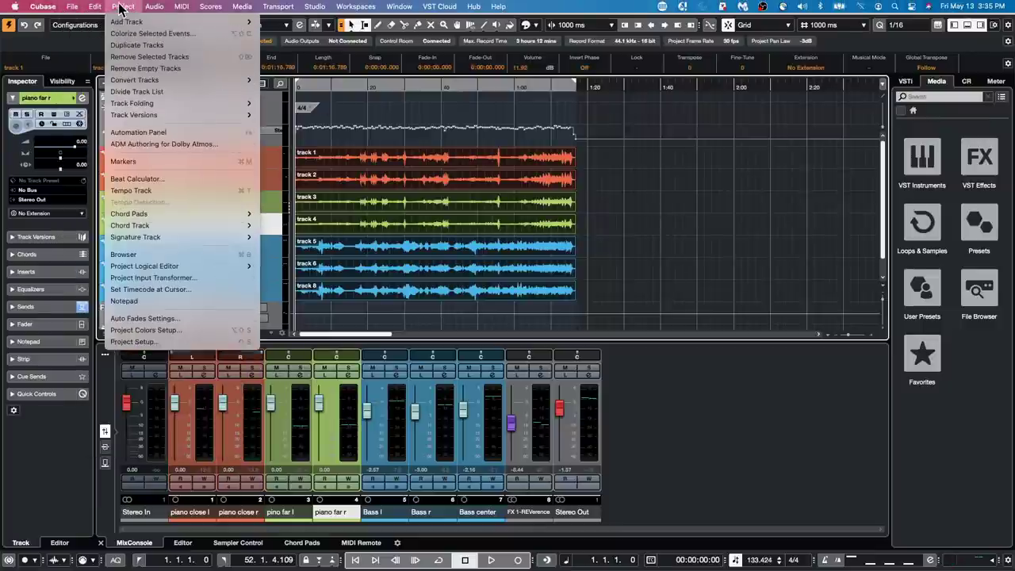
pyautogui.click(135, 350)
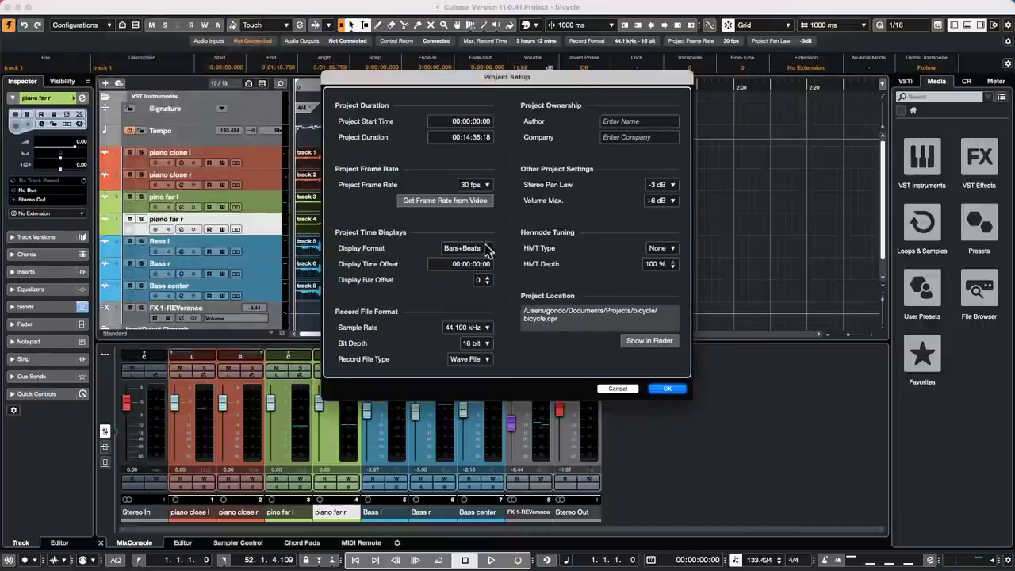
pyautogui.click(452, 328)
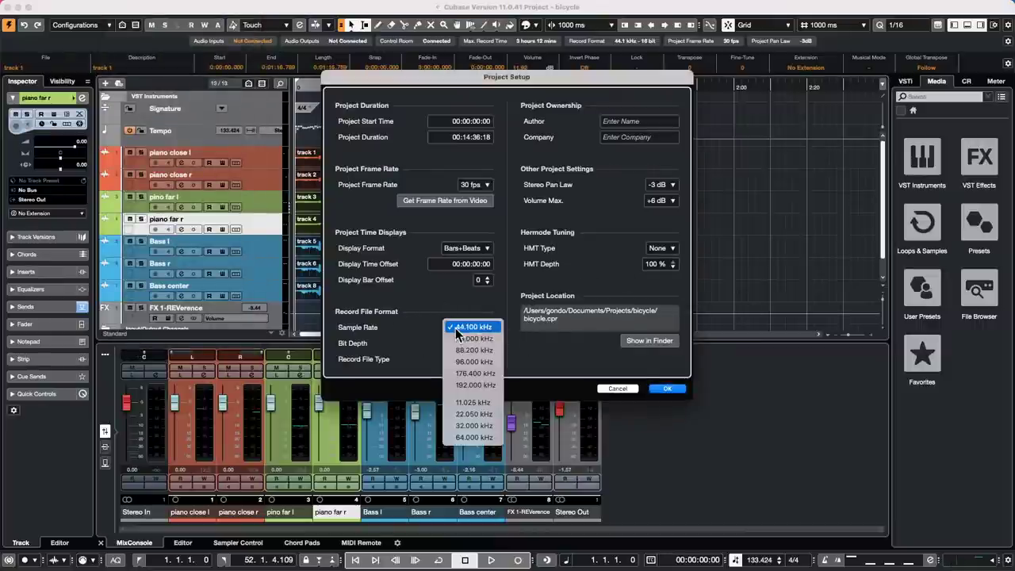
pyautogui.click(488, 340)
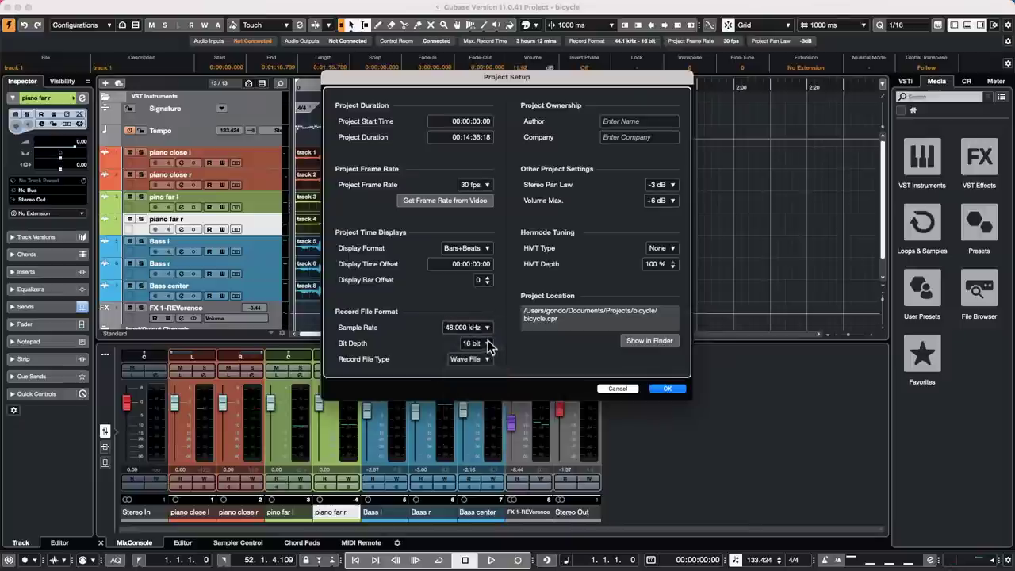
pyautogui.click(669, 389)
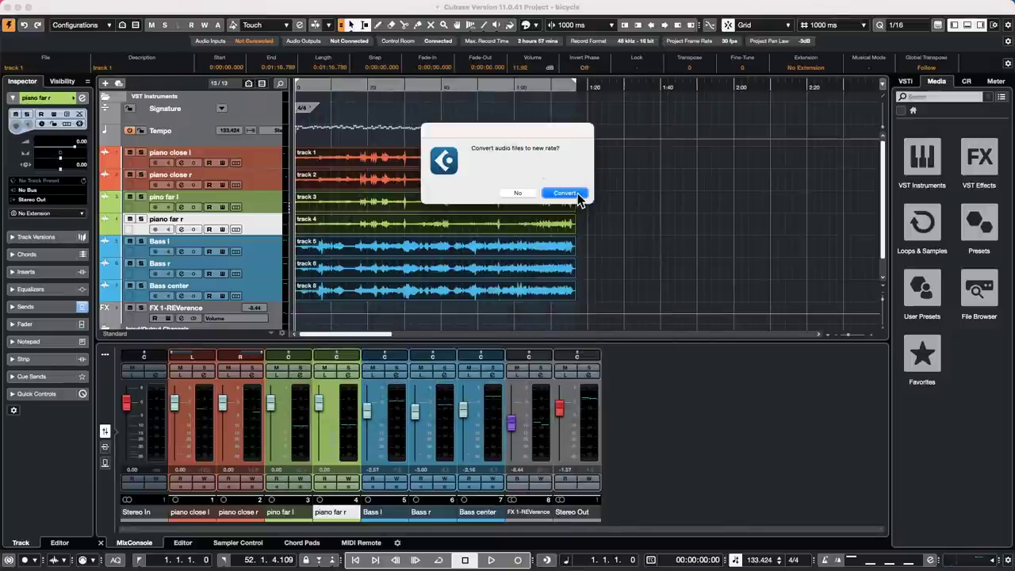
pyautogui.click(565, 193)
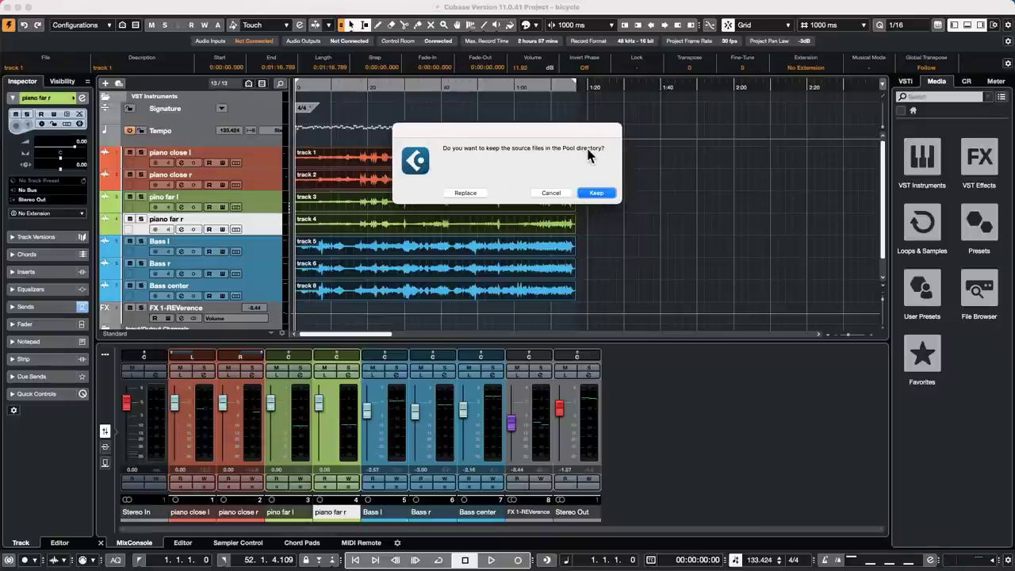
pyautogui.click(611, 192)
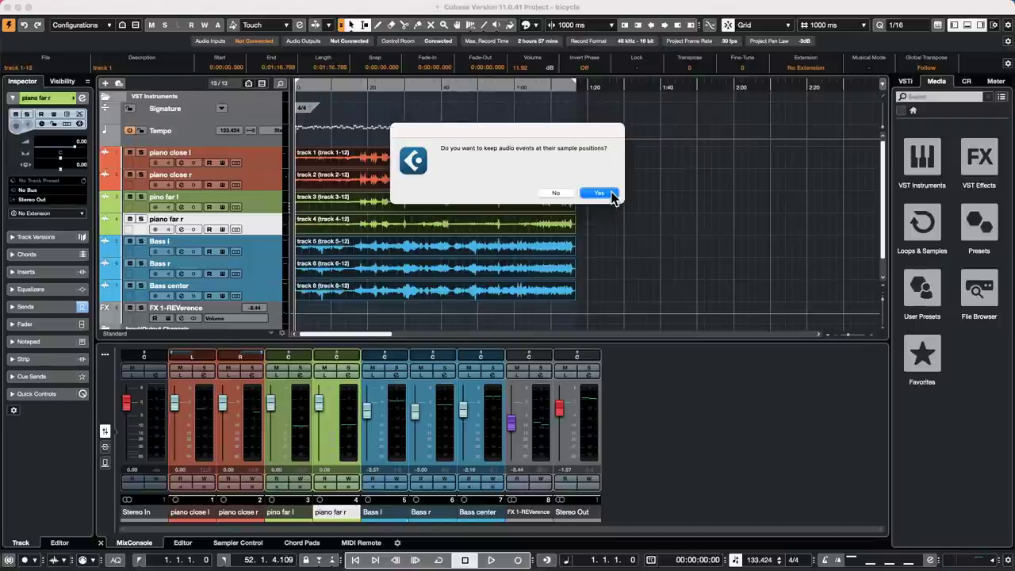
pyautogui.click(555, 192)
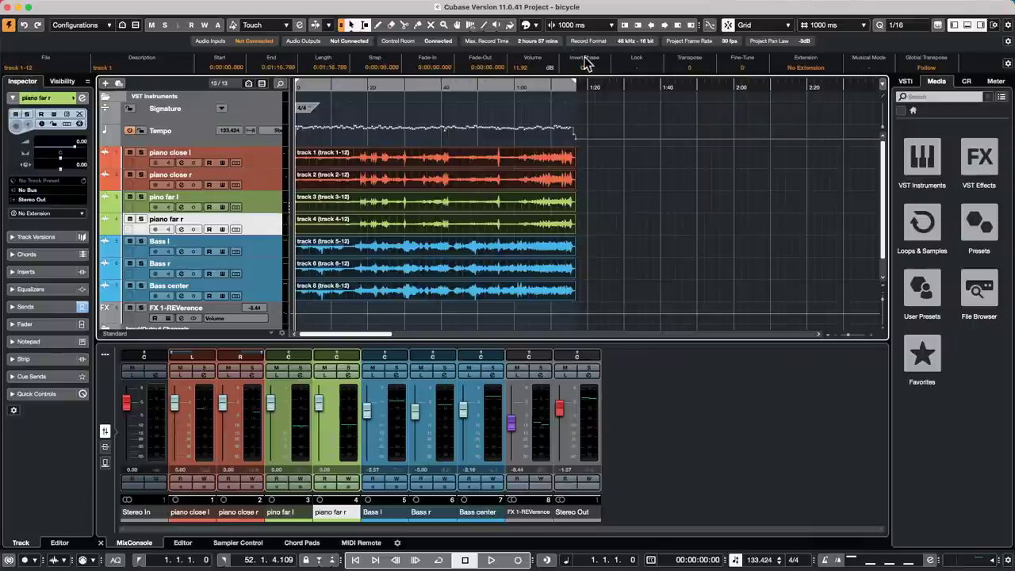
# - Play the project from about four seconds in, then stop playback
pyautogui.click(310, 85)
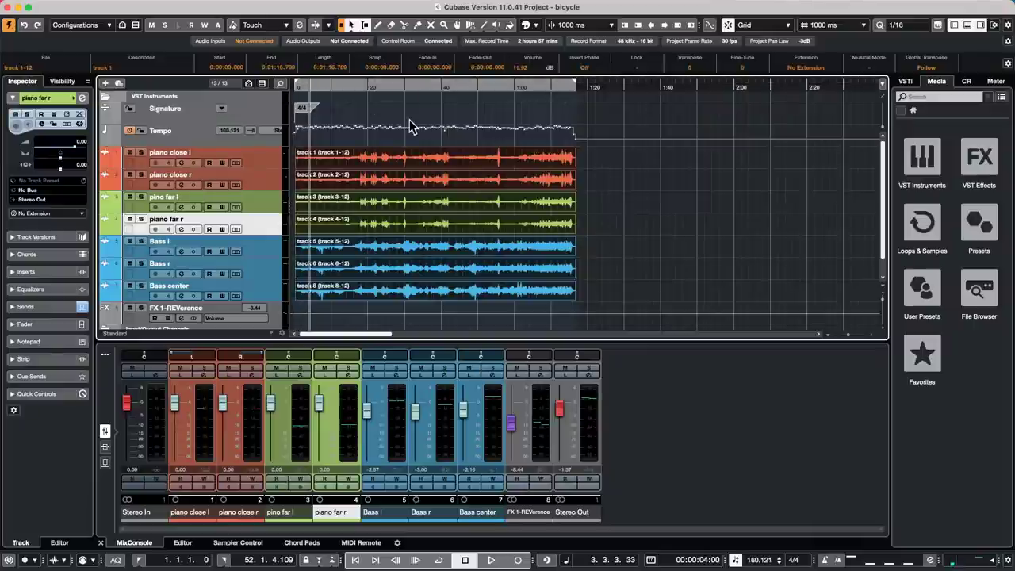
pyautogui.press('space')
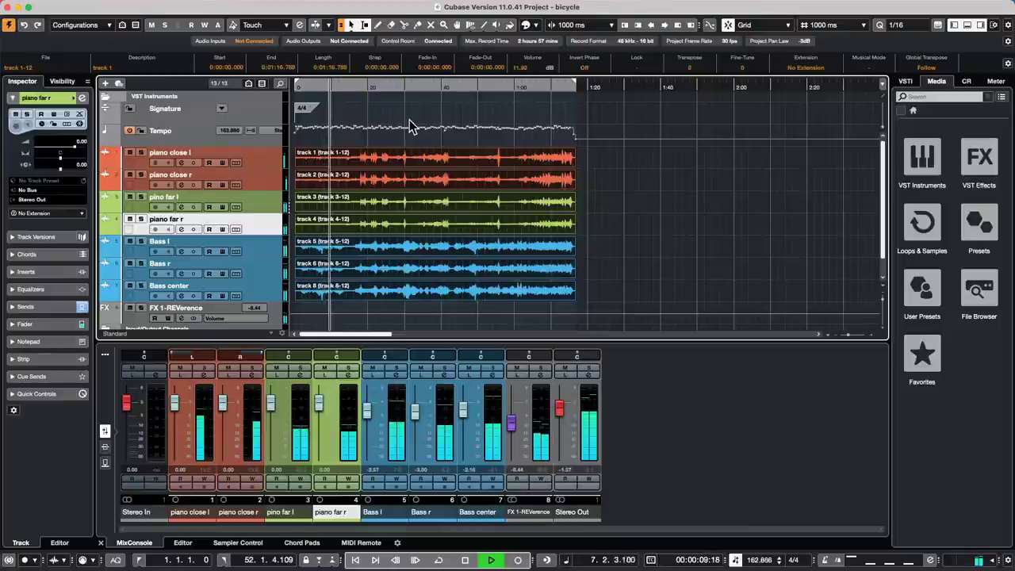
pyautogui.press('space')
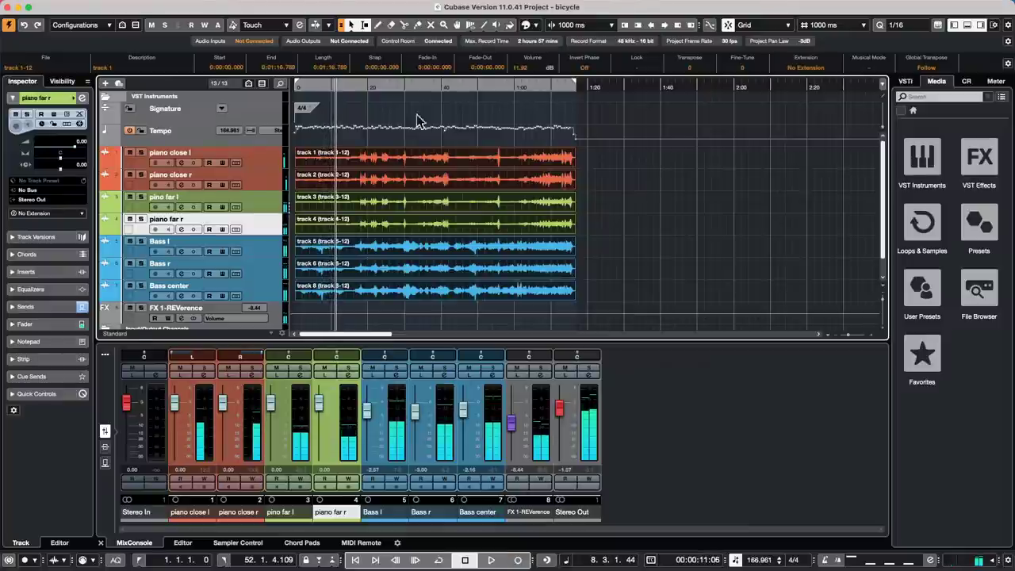
pyautogui.click(211, 7)
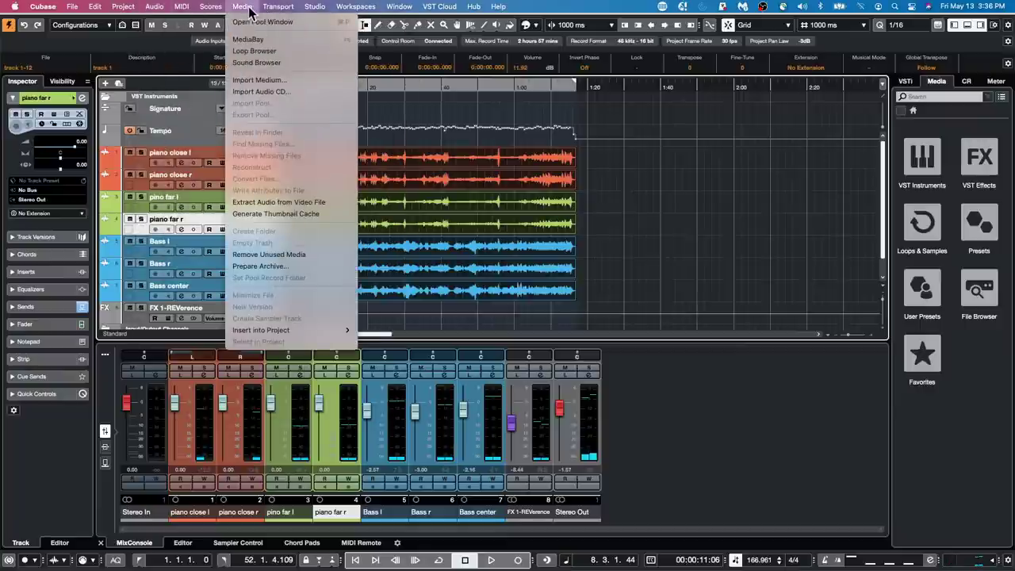
# - In the Pool, select all seven clips, review conversion bit depth options, then cancel the conversion
pyautogui.click(262, 21)
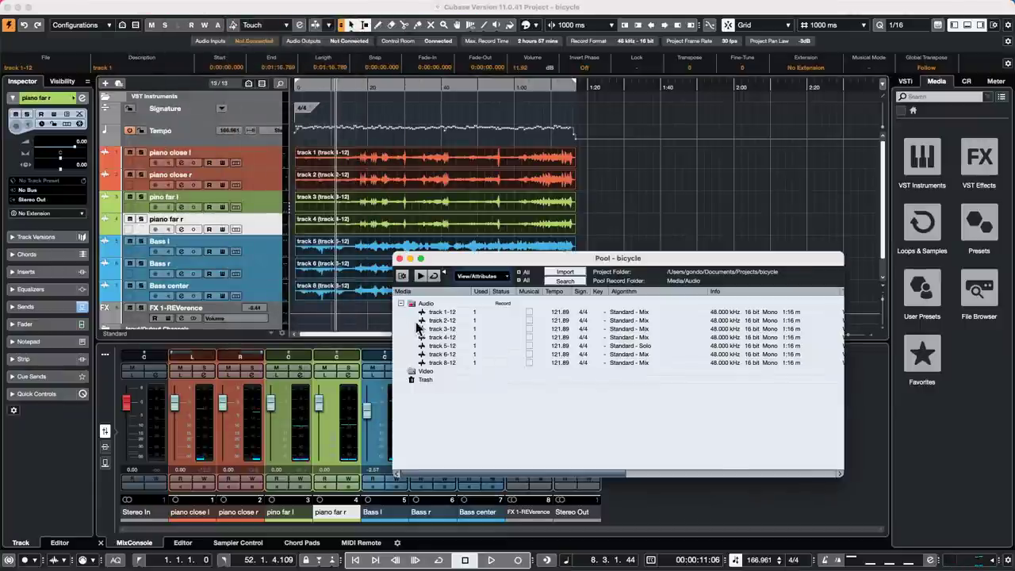
pyautogui.click(444, 312)
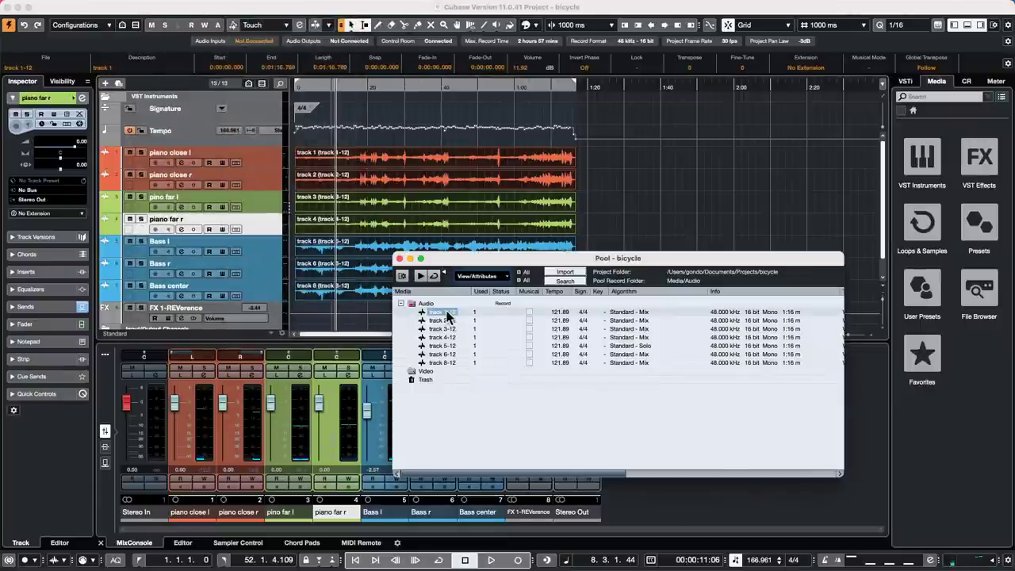
pyautogui.keyDown('shift'); pyautogui.click(440, 358); pyautogui.keyUp('shift')
pyautogui.rightClick(440, 359)
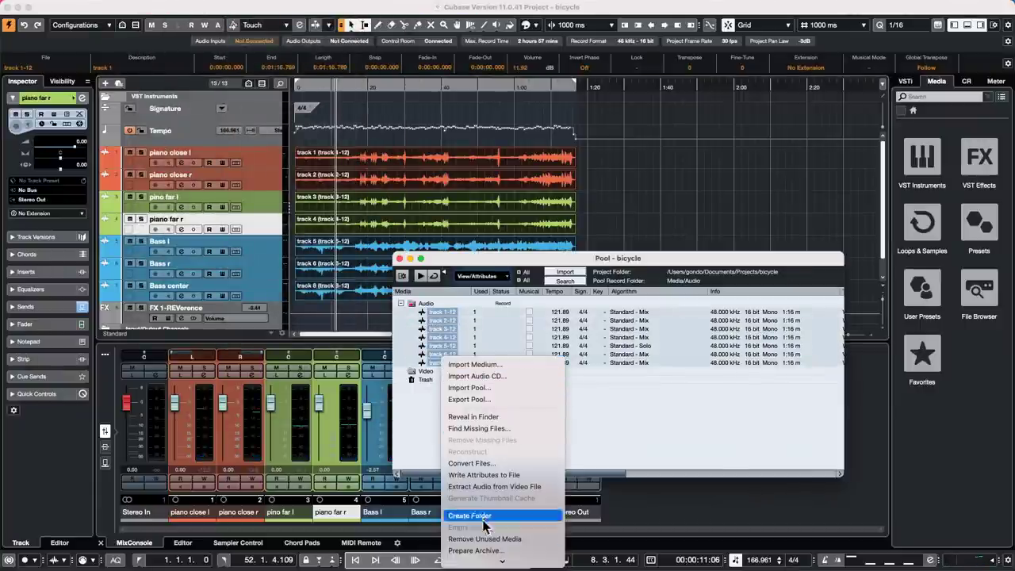
pyautogui.scroll(-3, 483, 526)
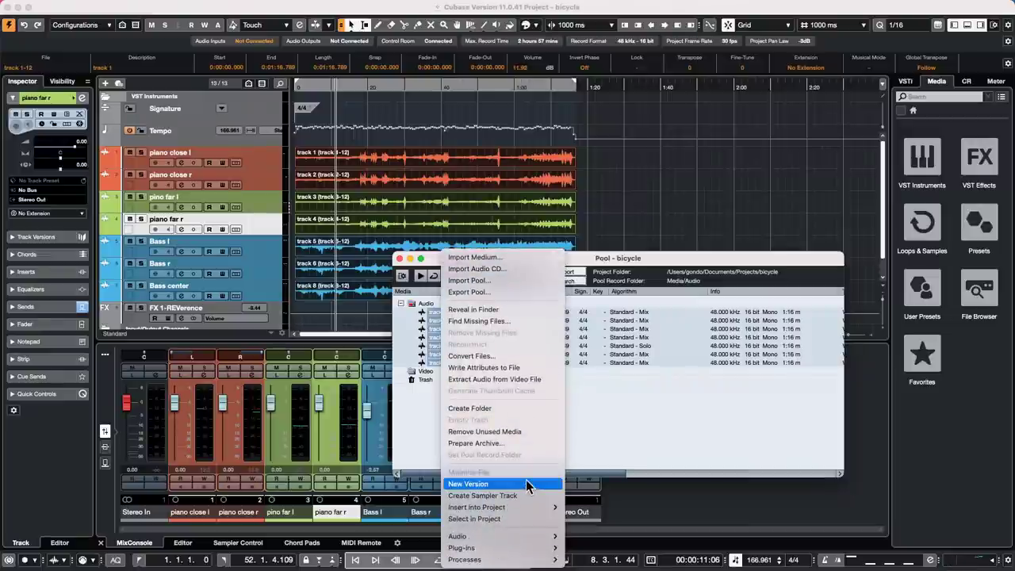
pyautogui.click(539, 356)
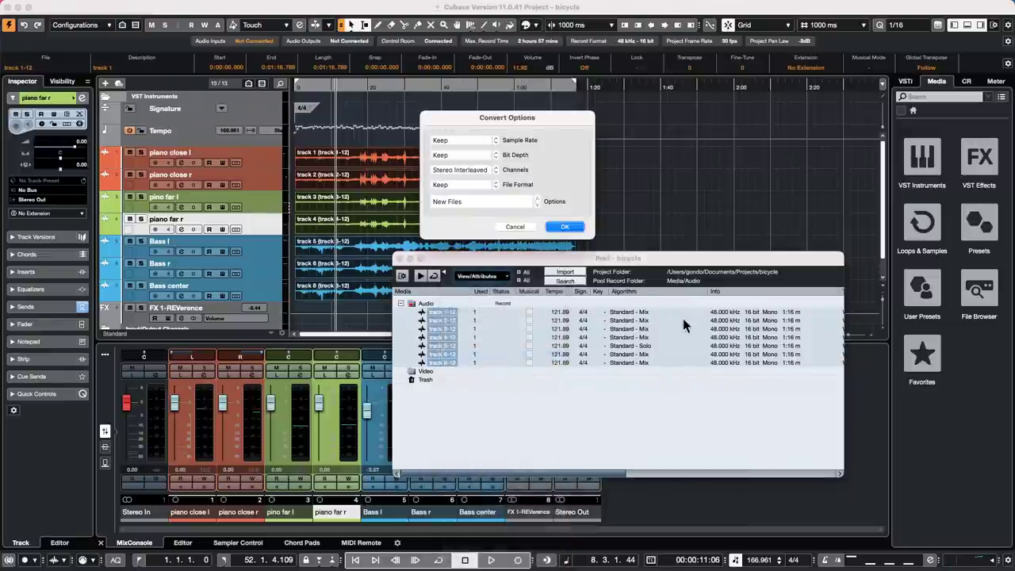
pyautogui.click(484, 156)
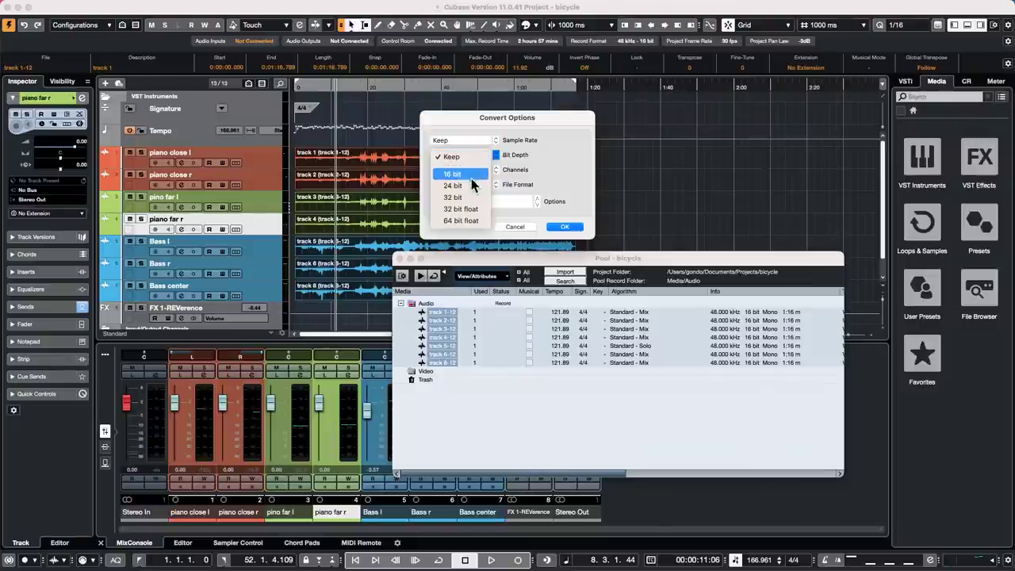
pyautogui.click(517, 227)
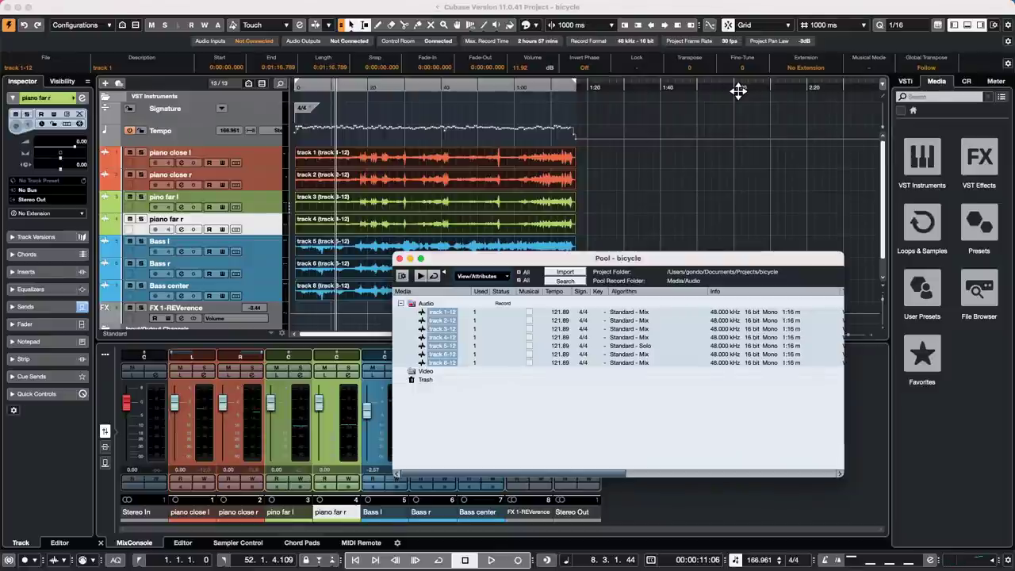
# - Close the Pool and open Studio Setup from the Studio menu
pyautogui.click(399, 258)
pyautogui.click(397, 6)
pyautogui.moveTo(267, 8)
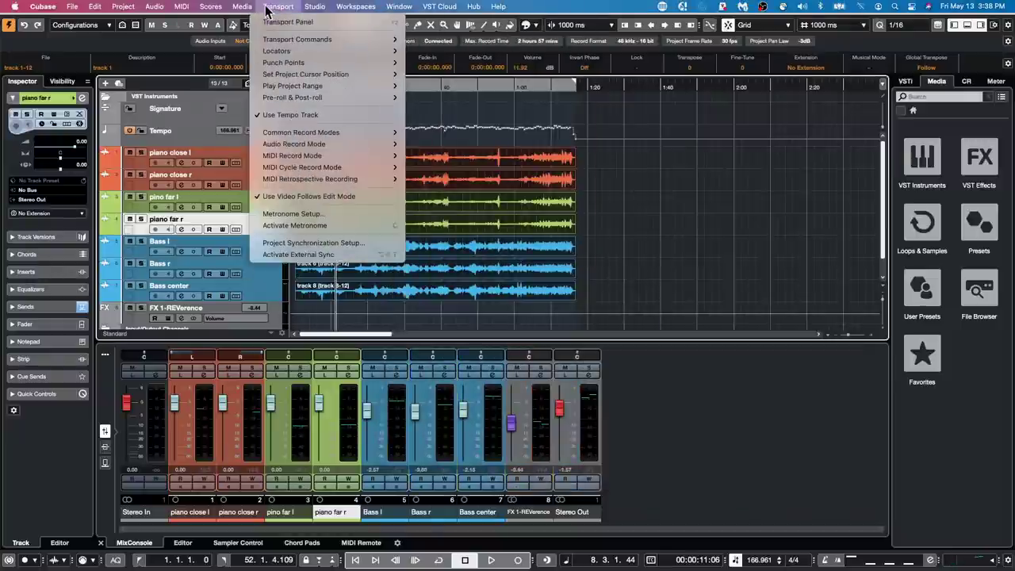
pyautogui.moveTo(315, 8)
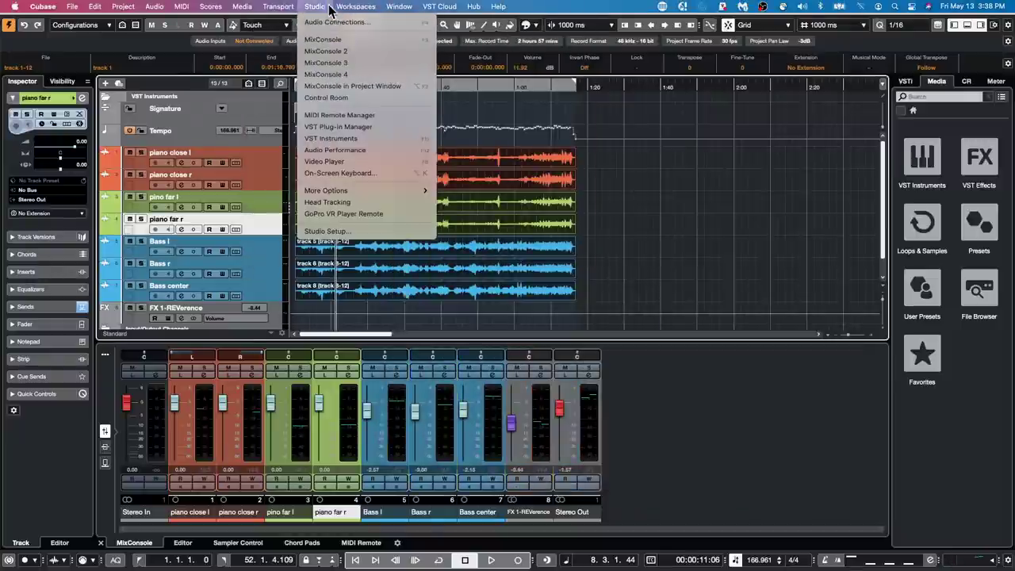
pyautogui.click(374, 230)
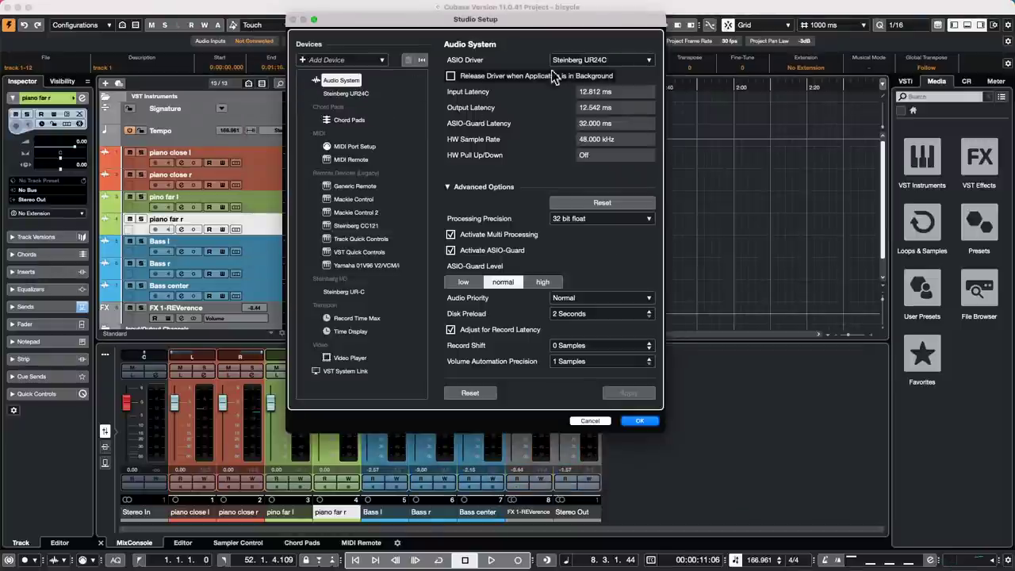
# - Check the ASIO driver list, leave the driver unchanged, and cancel Studio Setup
pyautogui.click(605, 62)
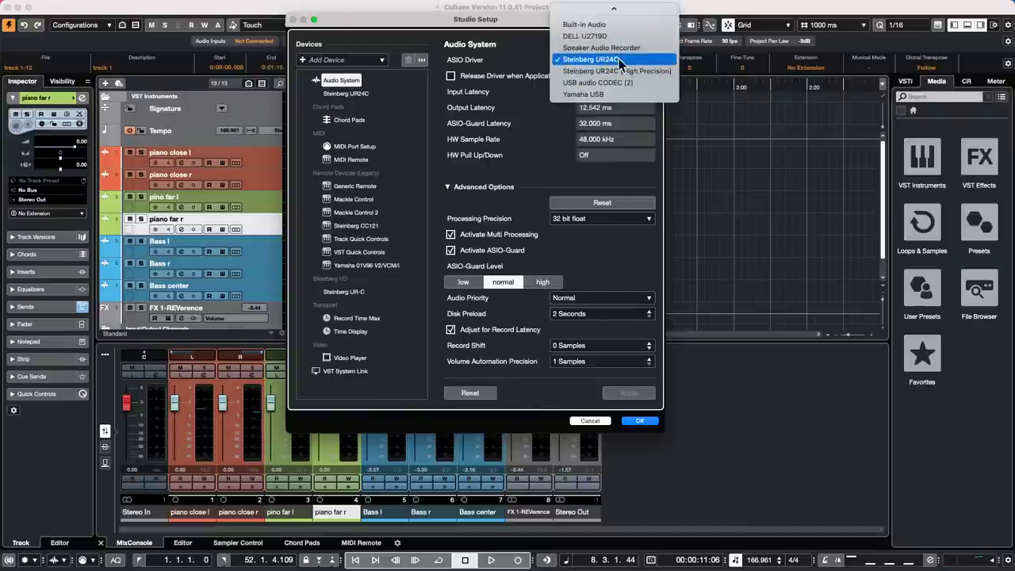
pyautogui.click(598, 421)
pyautogui.click(596, 420)
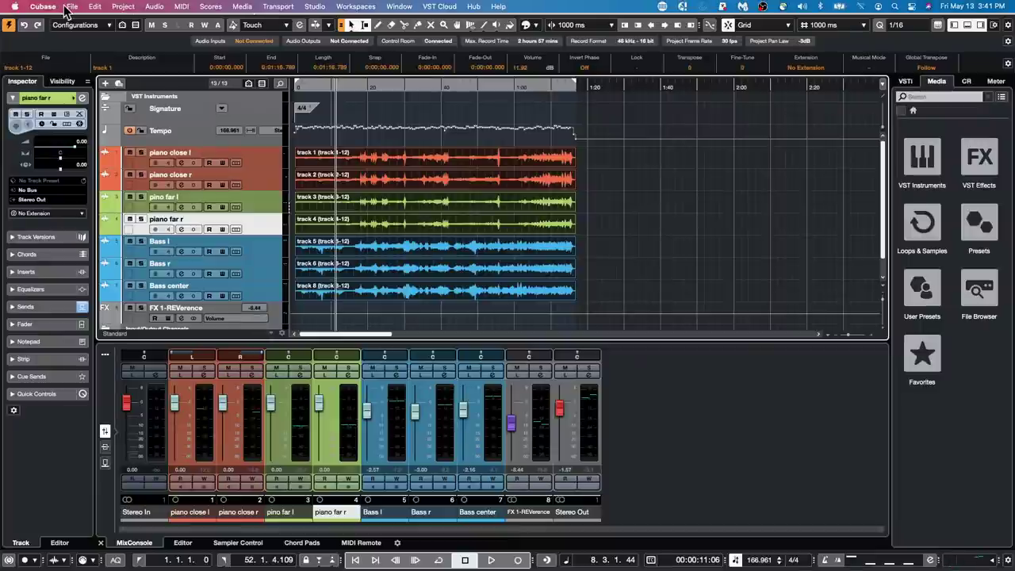
# - Open be someone.cpr from the recent projects list and activate it
pyautogui.click(71, 6)
pyautogui.moveTo(88, 231)
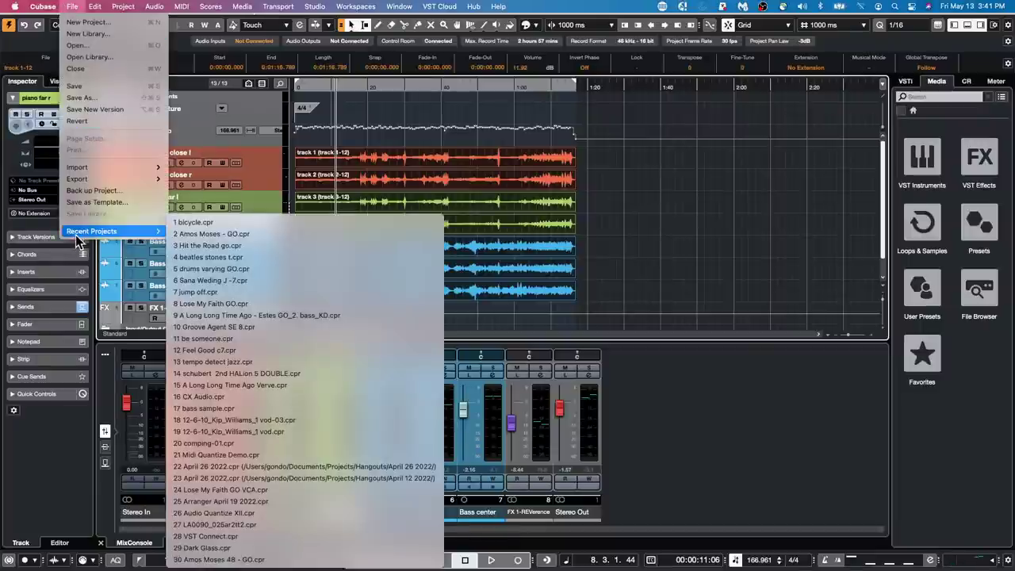
pyautogui.click(243, 338)
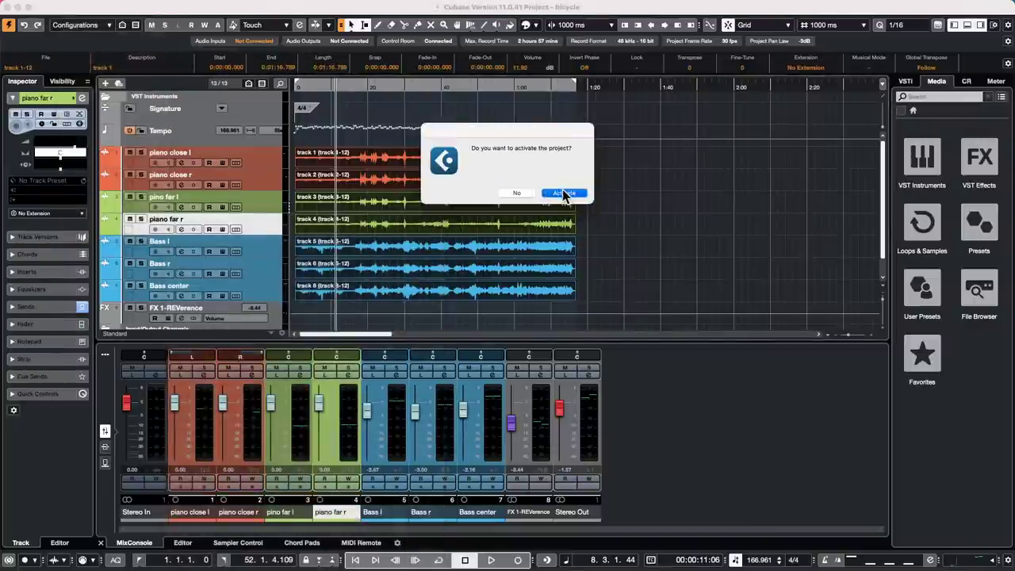
pyautogui.click(561, 193)
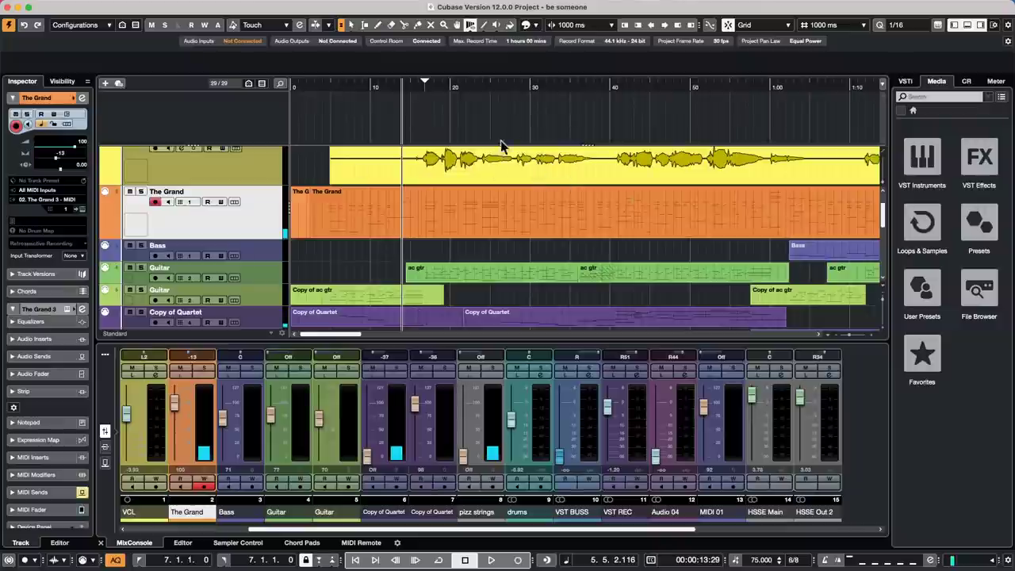
# - Select The Grand's piano part and create chord events from it, including bass notes and tensions
pyautogui.rightClick(473, 239)
pyautogui.click(473, 240)
pyautogui.click(472, 243)
pyautogui.press('l')
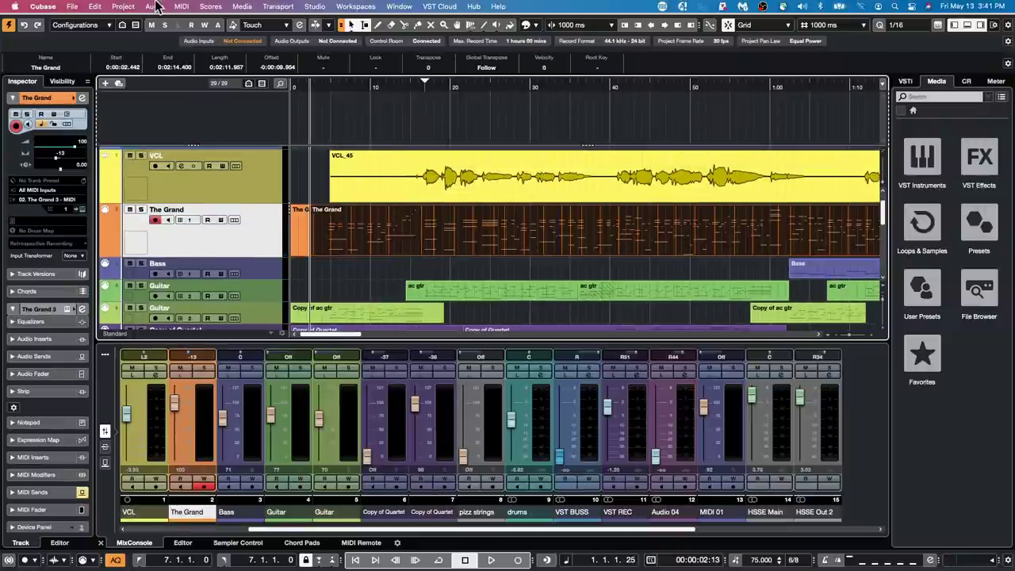
pyautogui.click(122, 7)
pyautogui.moveTo(173, 109)
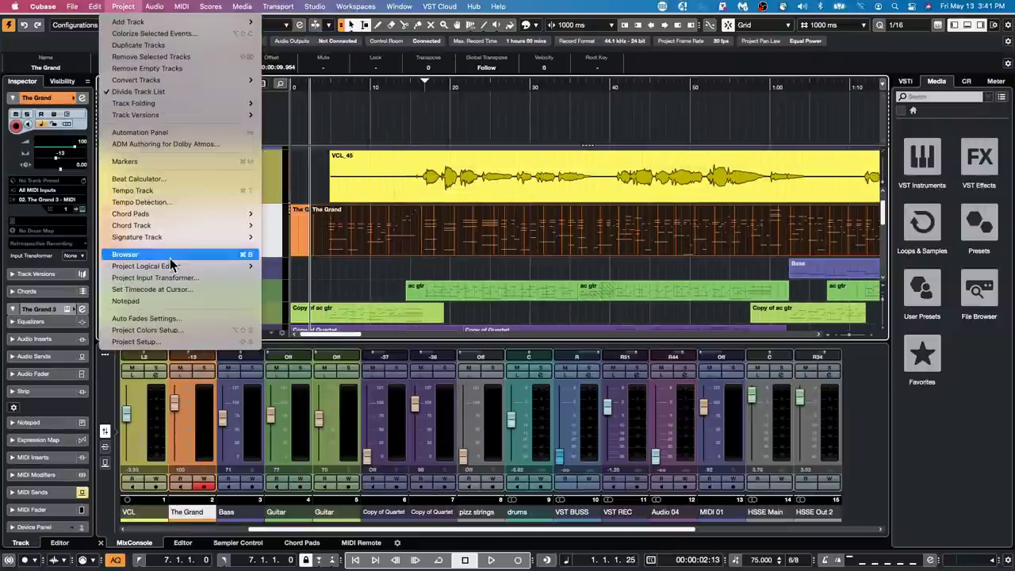
pyautogui.moveTo(193, 225)
pyautogui.click(312, 230)
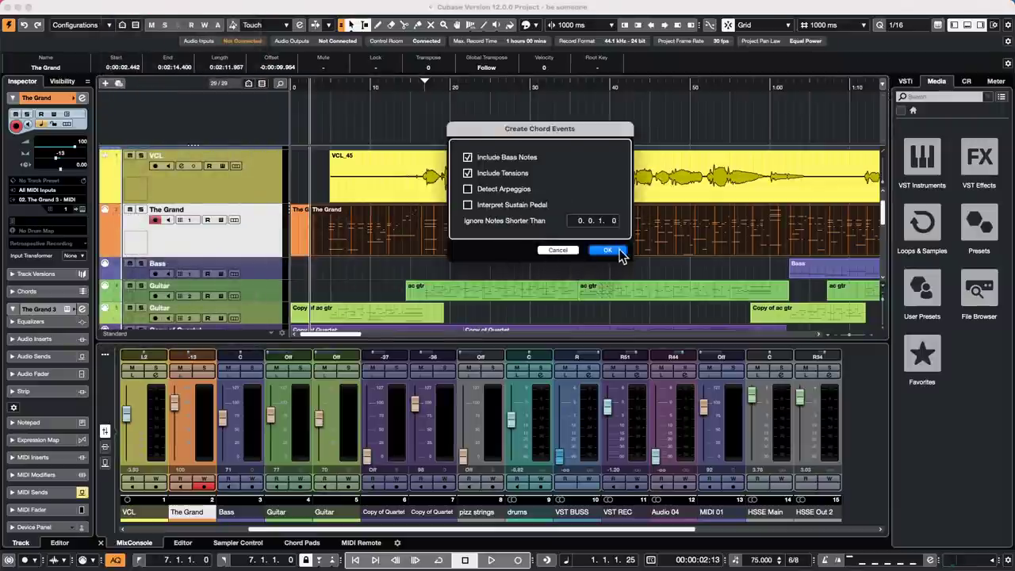
pyautogui.click(617, 252)
pyautogui.click(487, 220)
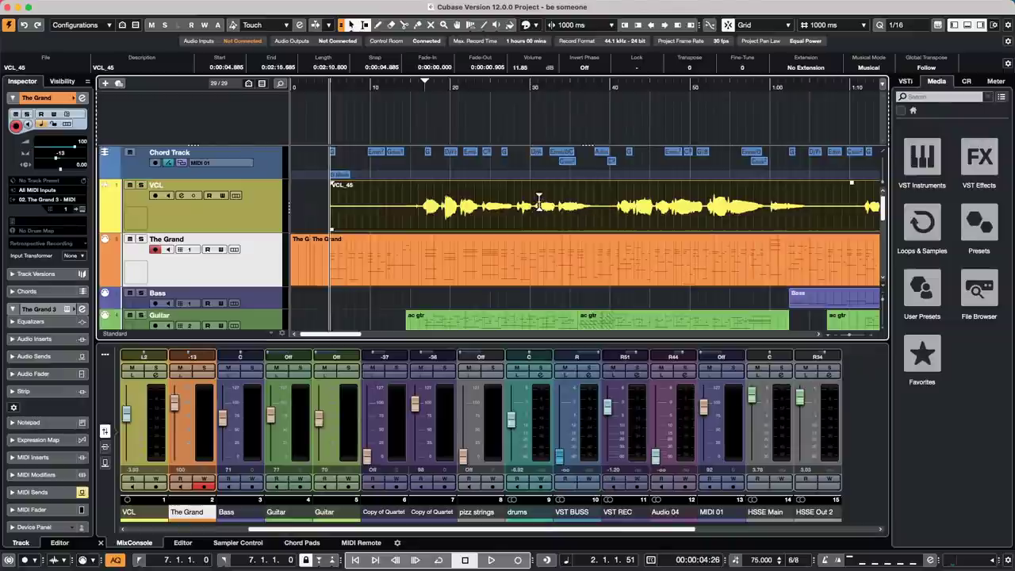
# - Generate two harmony voices from a 33–38 second range of the VCL_45 vocal
pyautogui.moveTo(556, 201); pyautogui.dragTo(593, 204)
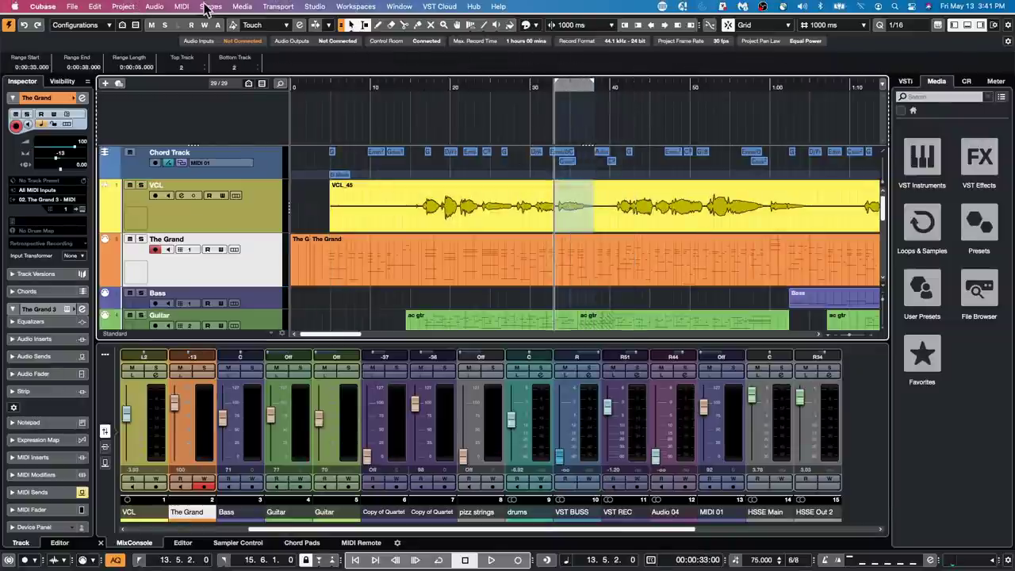
pyautogui.click(154, 7)
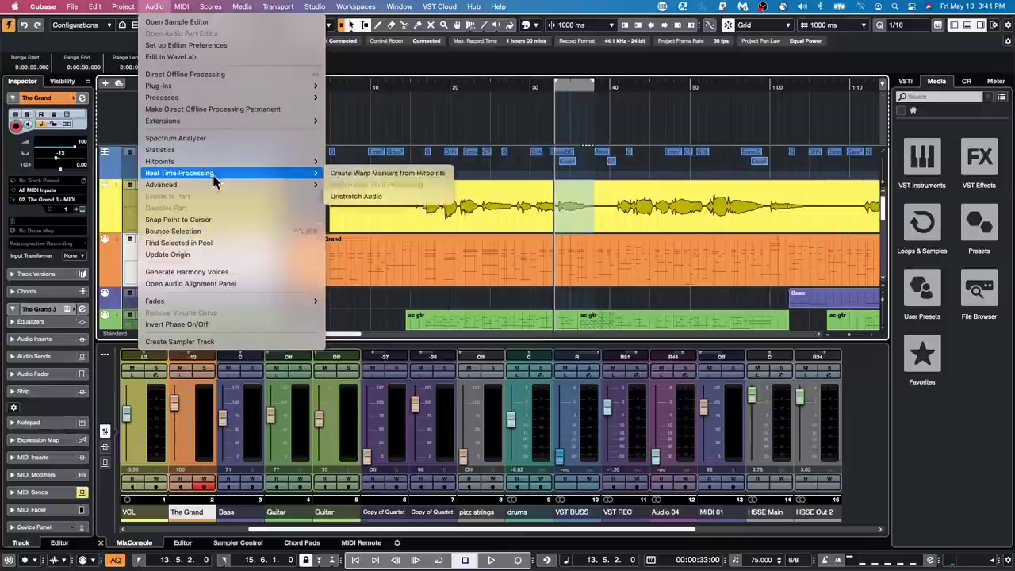
pyautogui.click(213, 272)
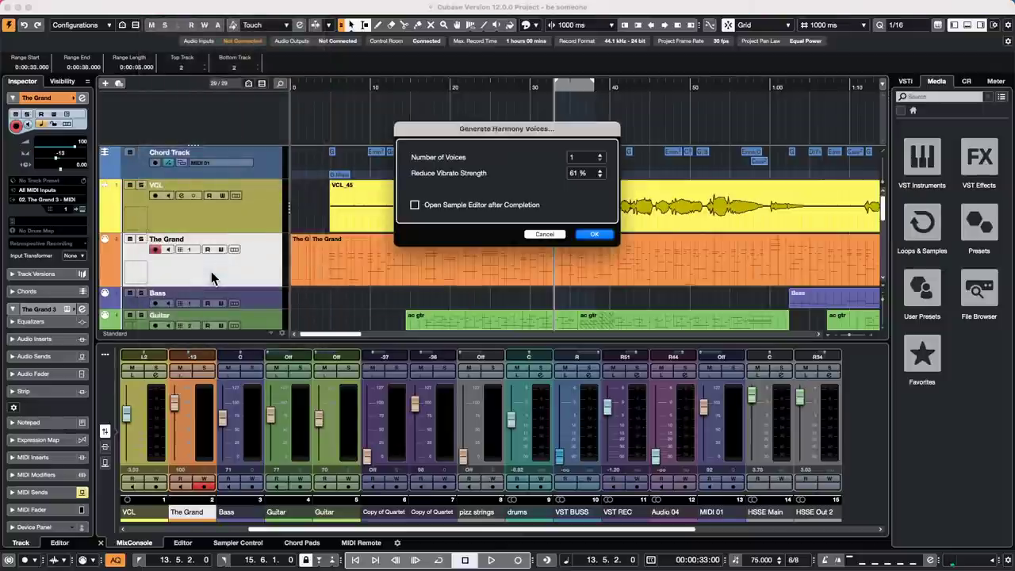
pyautogui.click(600, 155)
pyautogui.click(594, 234)
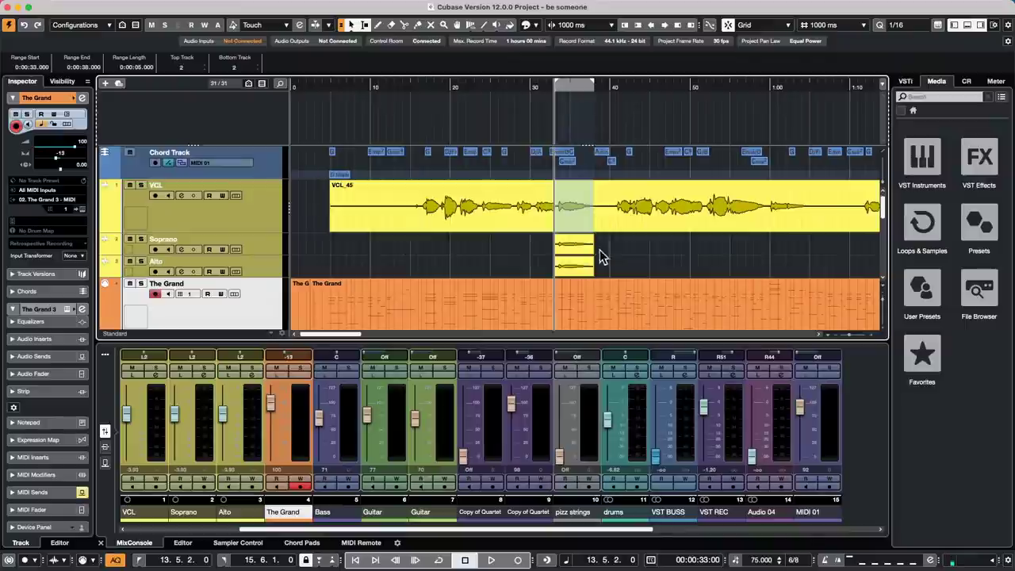
pyautogui.moveTo(609, 267); pyautogui.dragTo(571, 230)
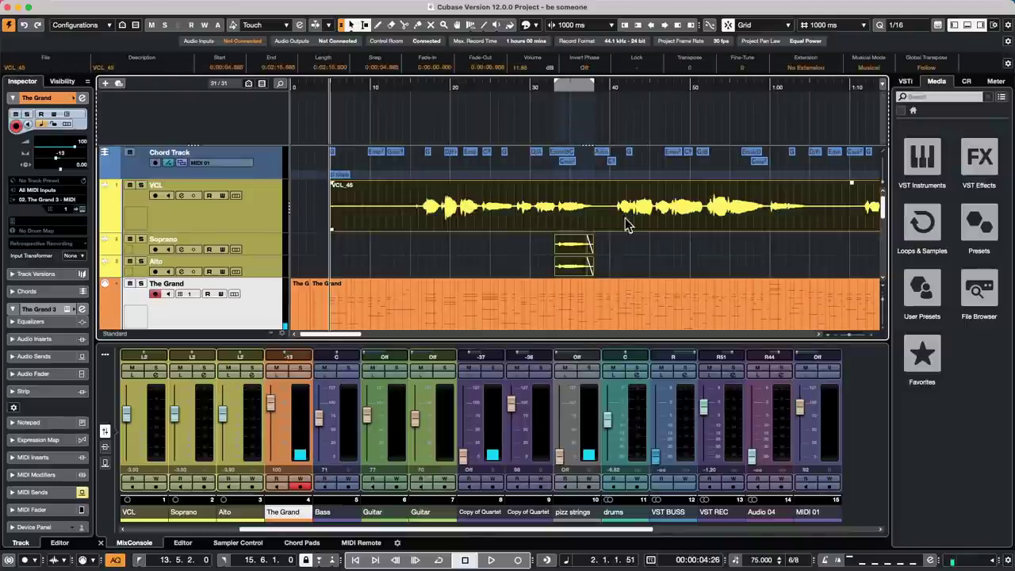
# - Open the vocal and harmony events in a separate Sample Editor window with VariAudio enabled
pyautogui.doubleClick(577, 219)
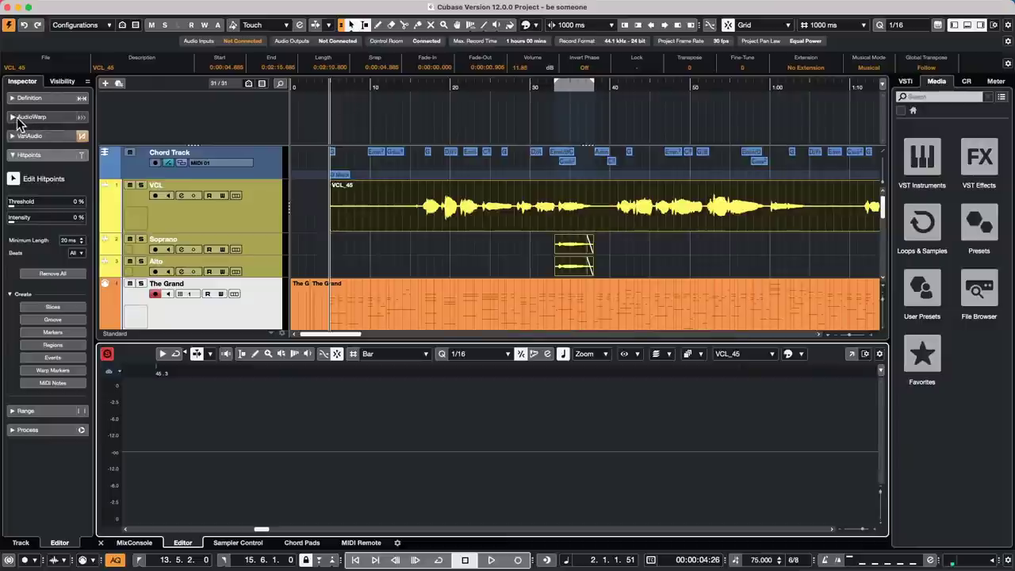
pyautogui.click(851, 354)
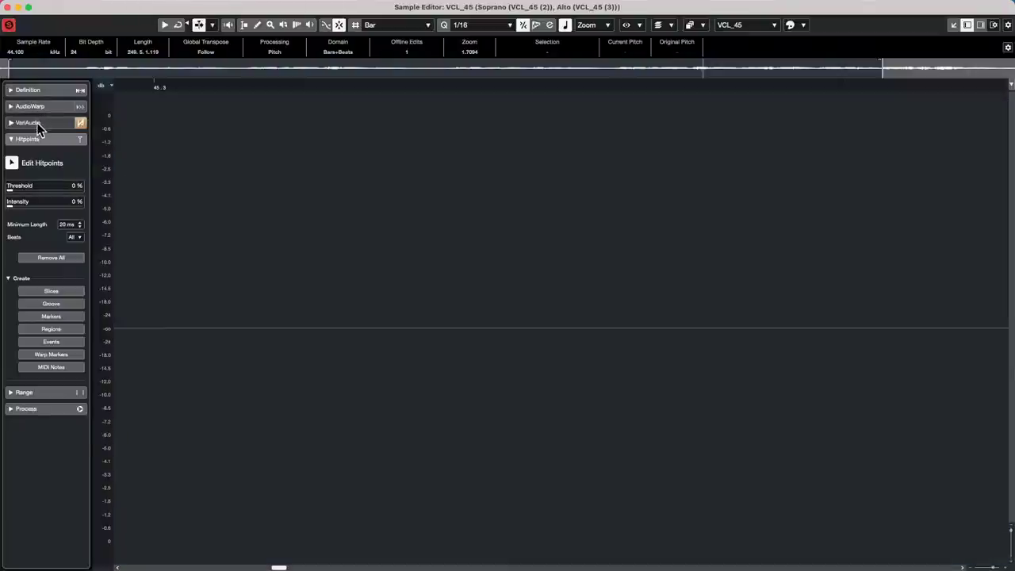
pyautogui.click(16, 122)
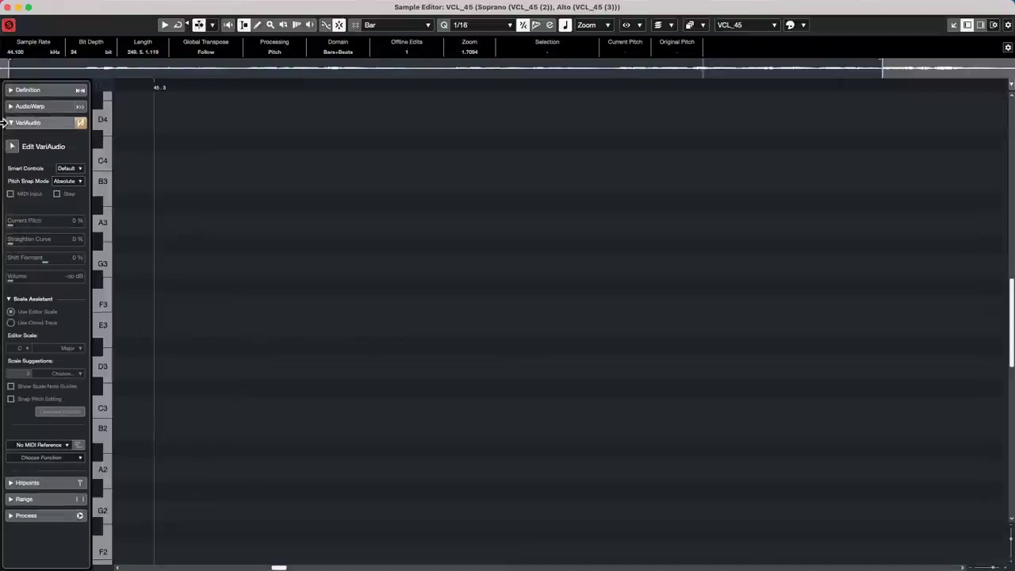
pyautogui.click(12, 147)
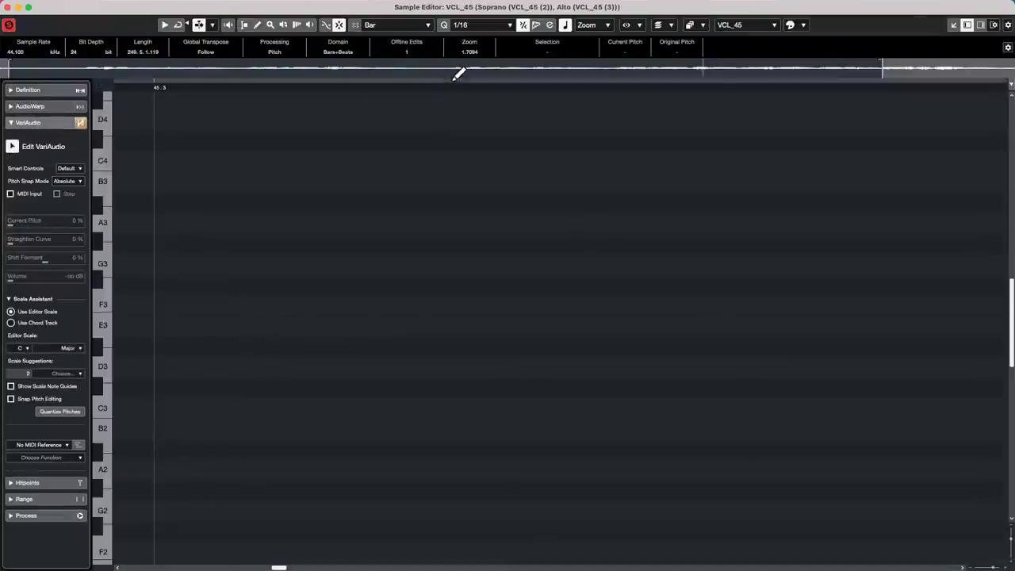
pyautogui.moveTo(324, 84); pyautogui.dragTo(328, 45)
pyautogui.scroll(2, 474, 220)
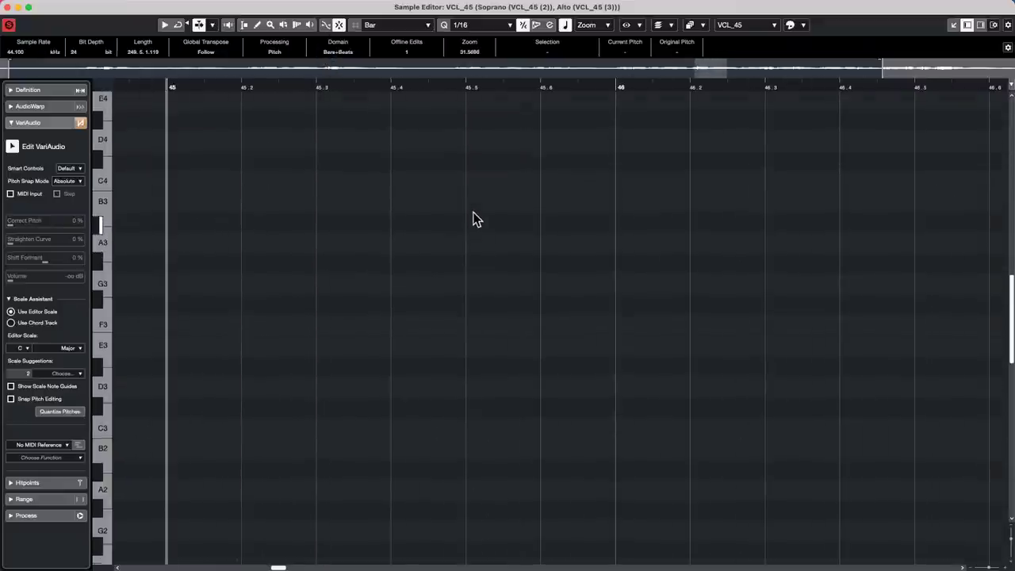
pyautogui.click(8, 8)
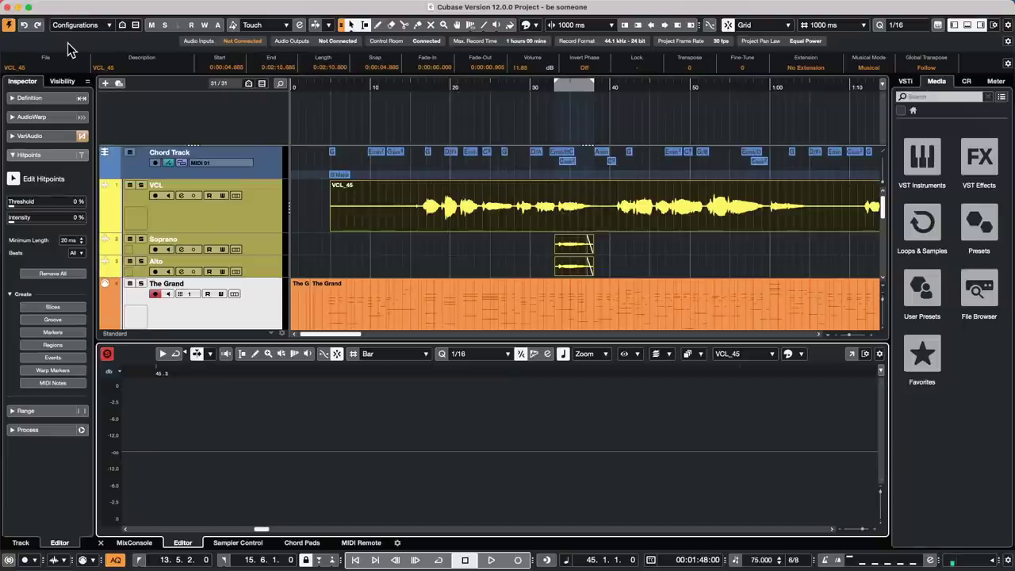
# - Place the cursor near 34 seconds and reopen the Sample Editor with VariAudio segments around bar 48
pyautogui.moveTo(168, 3)
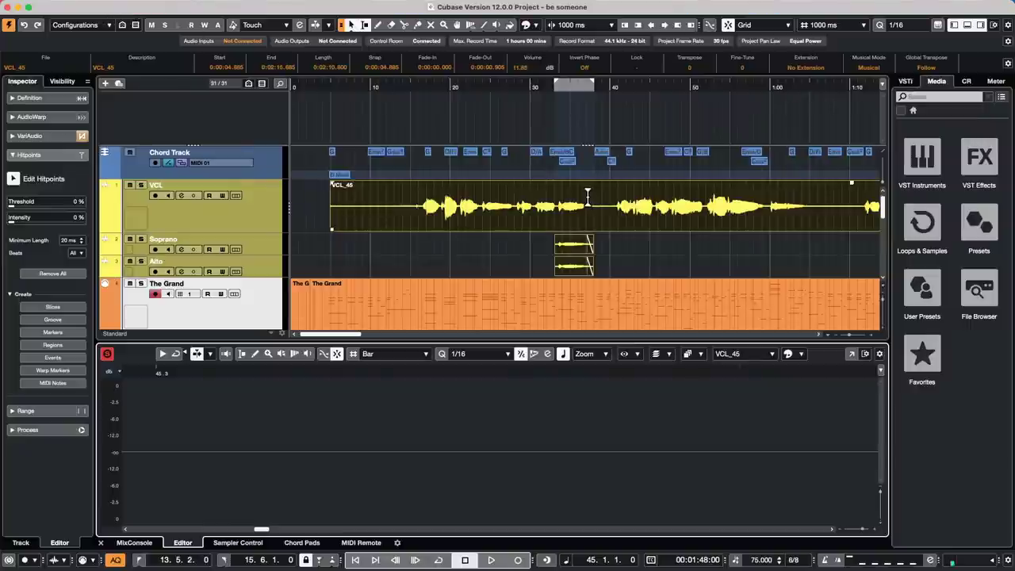
pyautogui.click(562, 85)
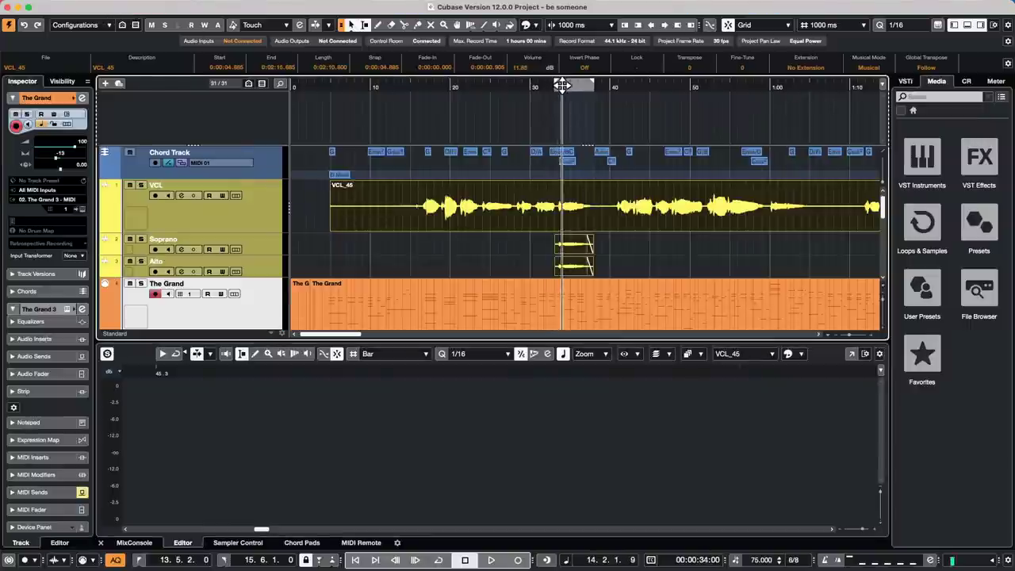
pyautogui.moveTo(562, 85); pyautogui.dragTo(571, 85)
pyautogui.press('Return')
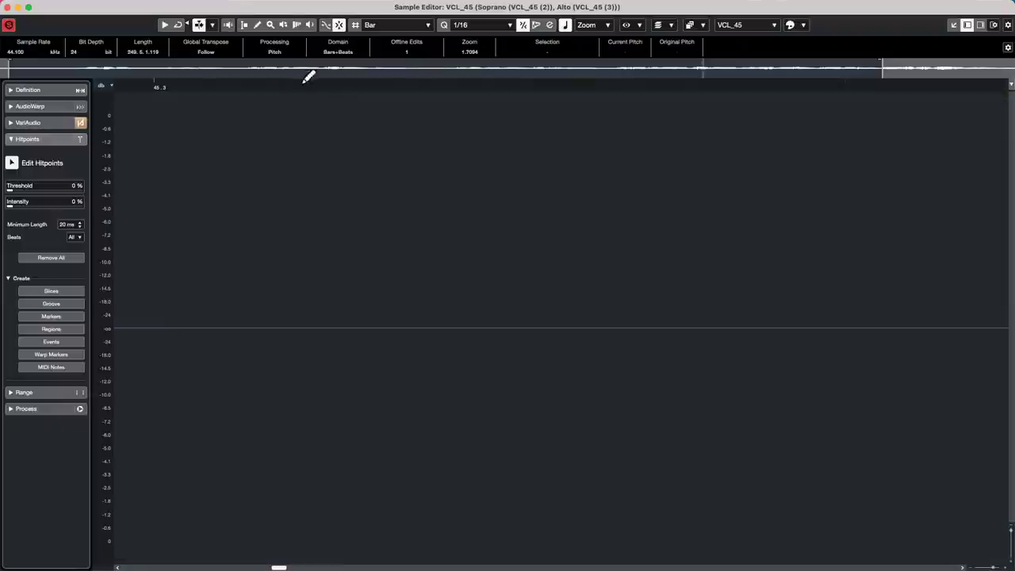
pyautogui.moveTo(309, 75); pyautogui.dragTo(306, 52)
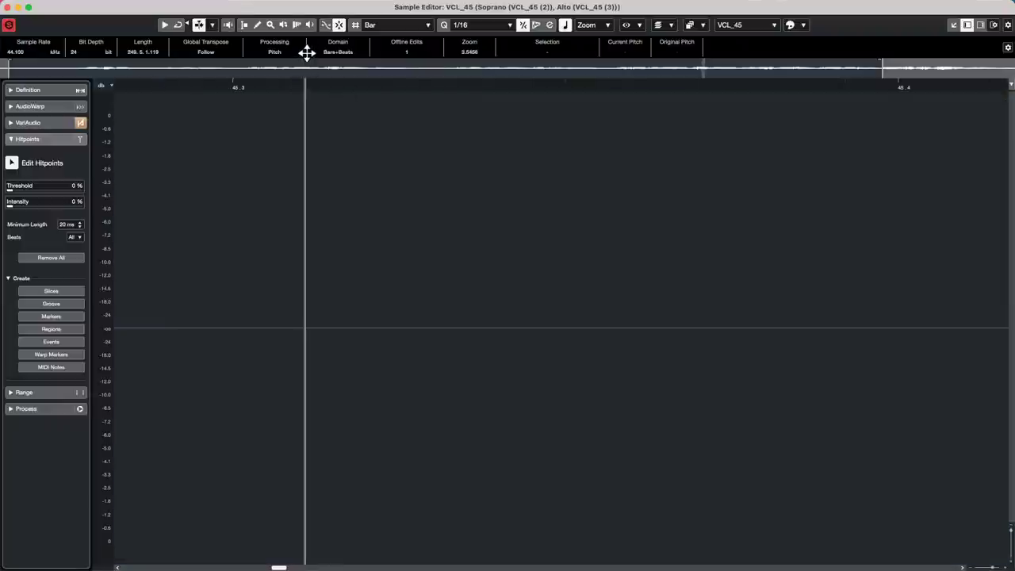
pyautogui.click(224, 85)
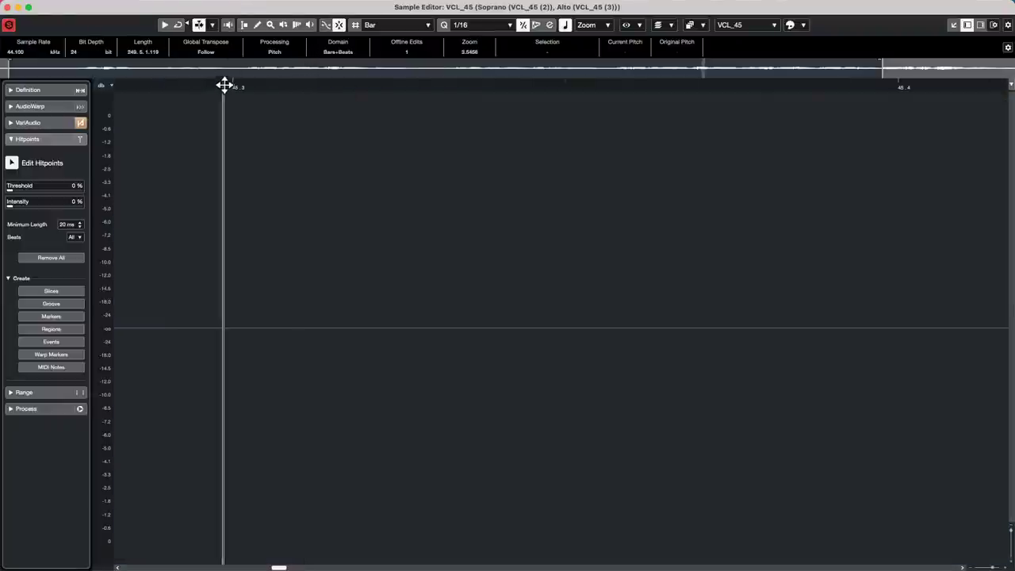
pyautogui.moveTo(225, 85); pyautogui.dragTo(249, 11)
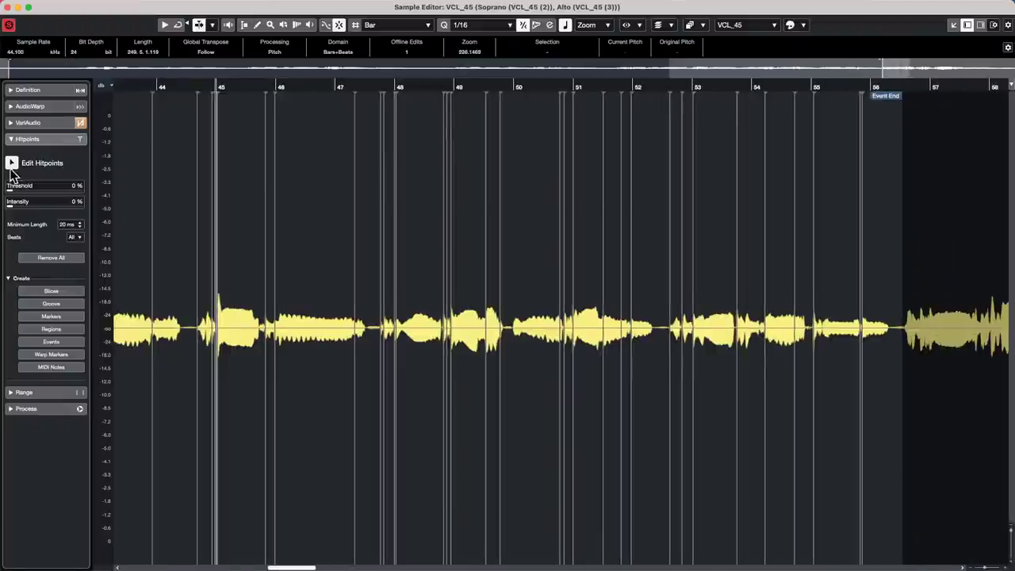
pyautogui.click(31, 122)
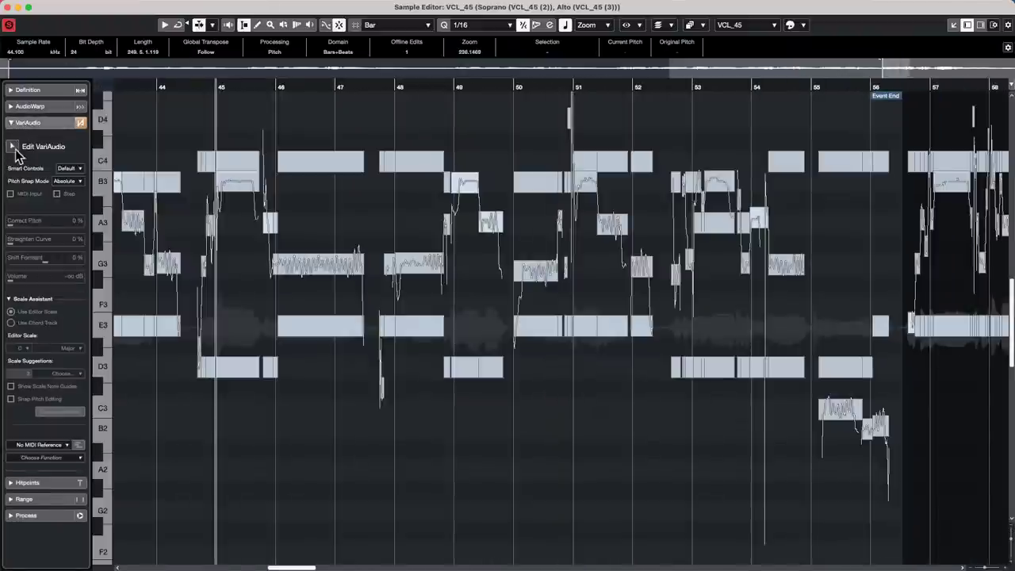
pyautogui.click(13, 147)
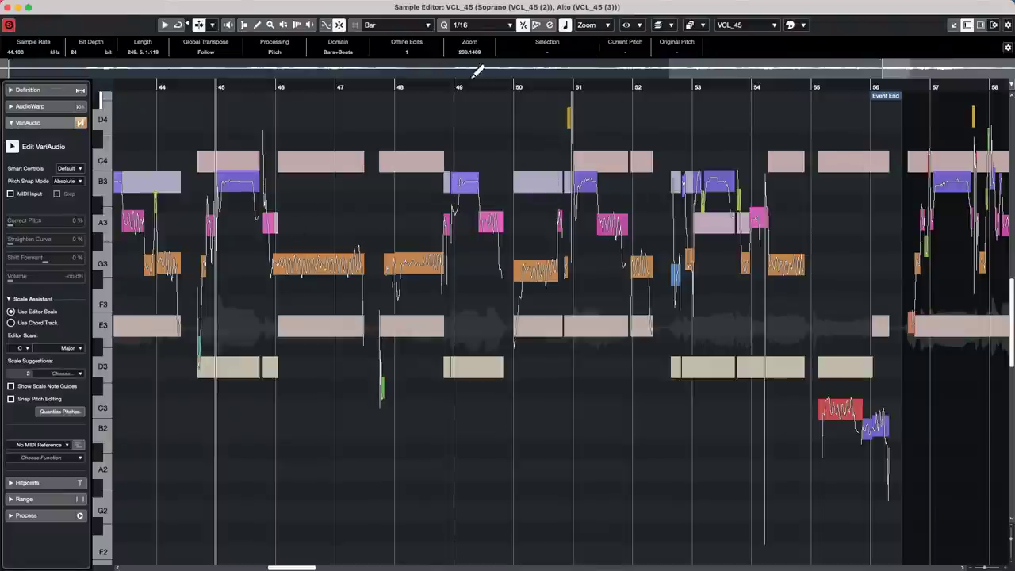
pyautogui.moveTo(394, 88); pyautogui.dragTo(398, 120)
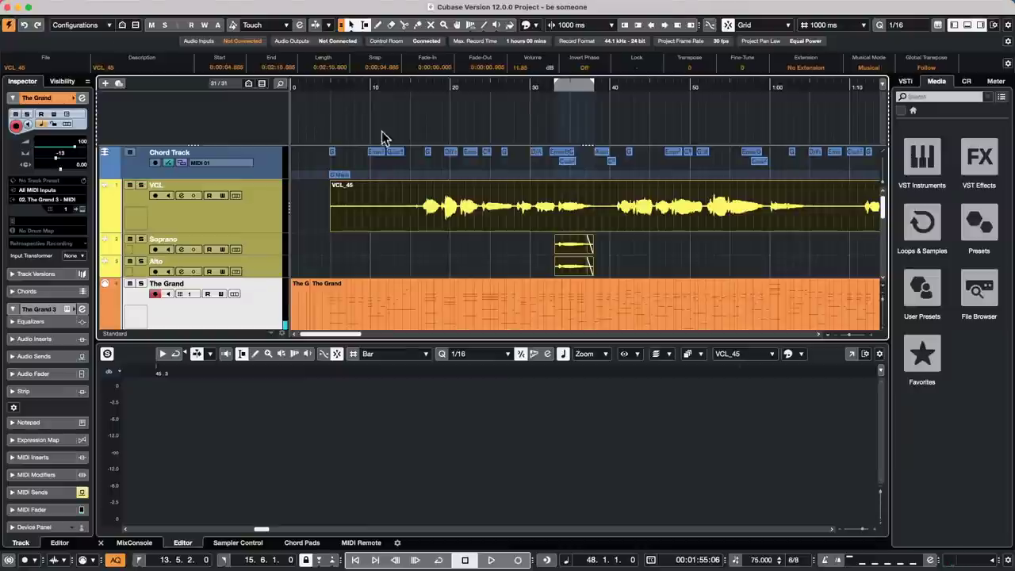
# - Colour the Soprano track red
pyautogui.click(10, 6)
pyautogui.click(266, 245)
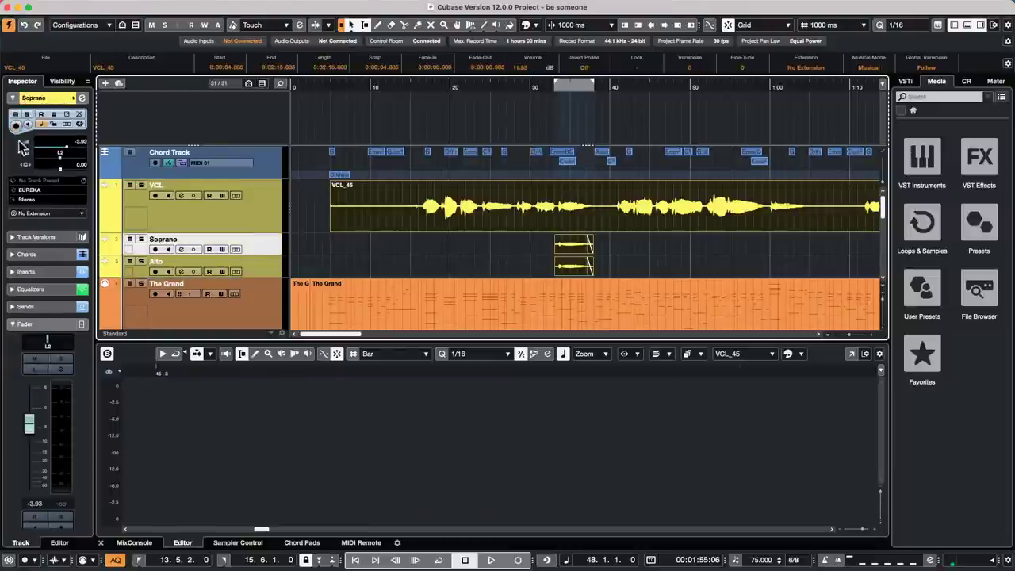
pyautogui.click(74, 98)
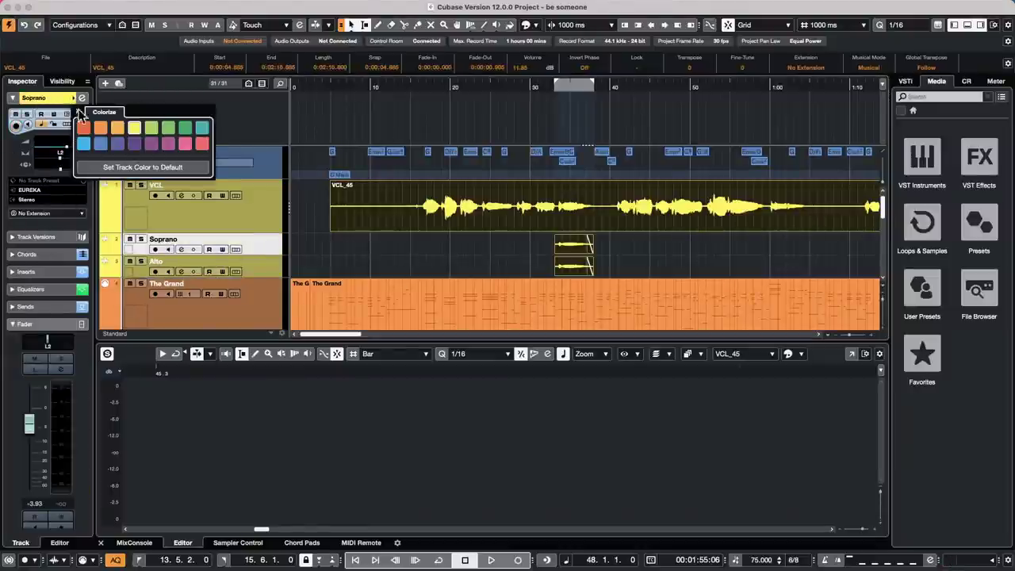
pyautogui.click(84, 128)
# - Colour the Alto track blue
pyautogui.click(264, 272)
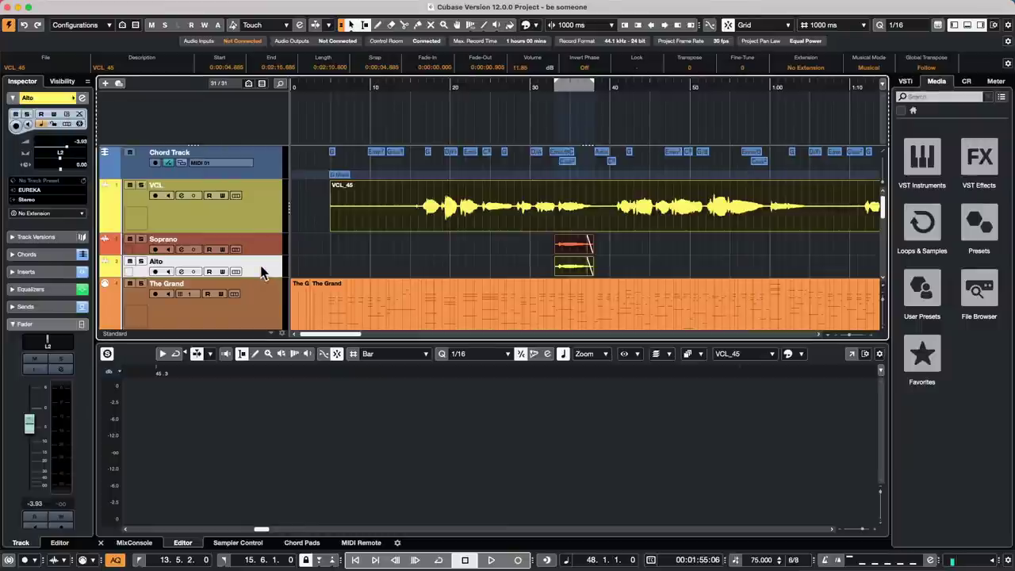
pyautogui.click(74, 99)
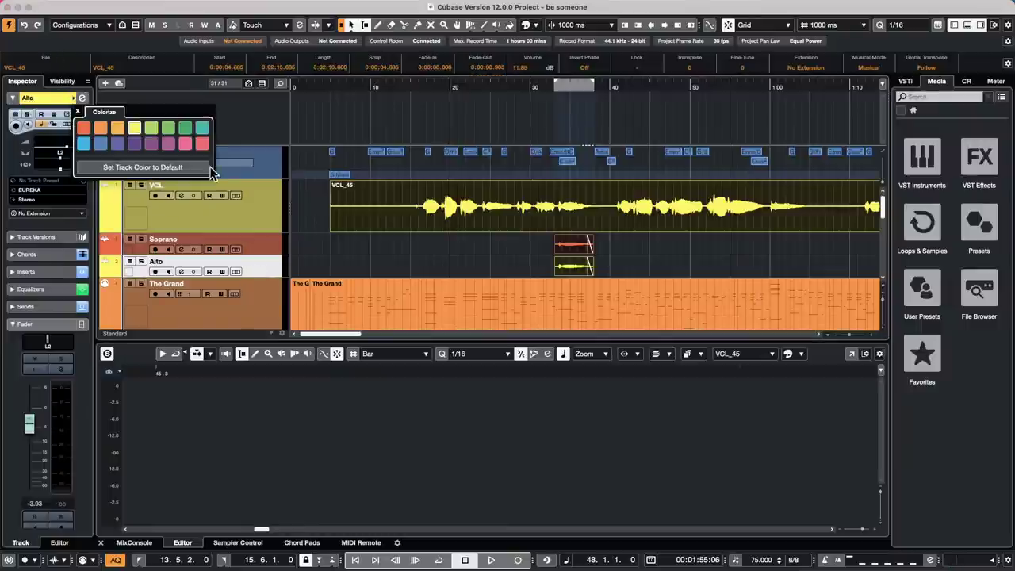
pyautogui.click(185, 143)
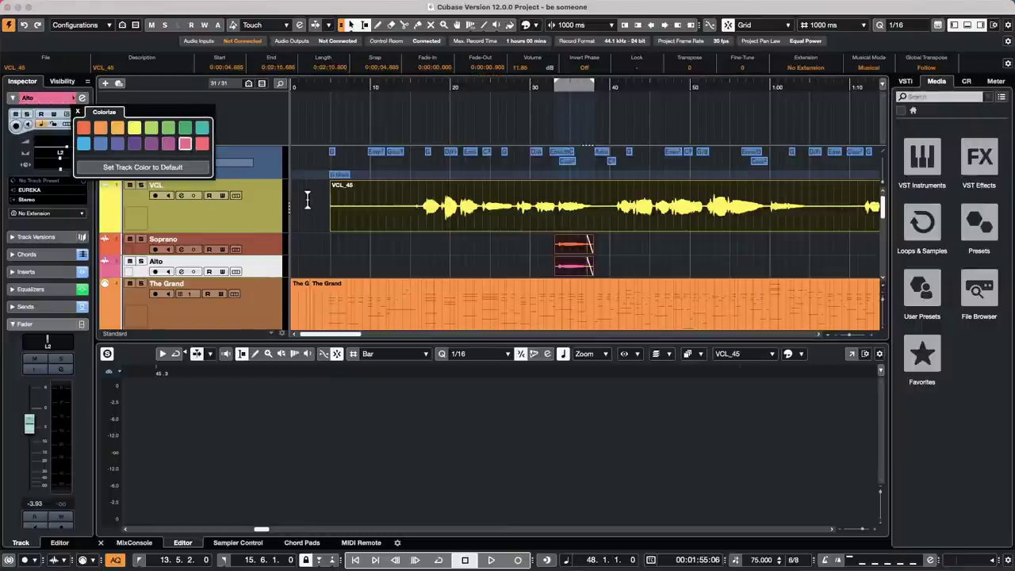
pyautogui.click(100, 144)
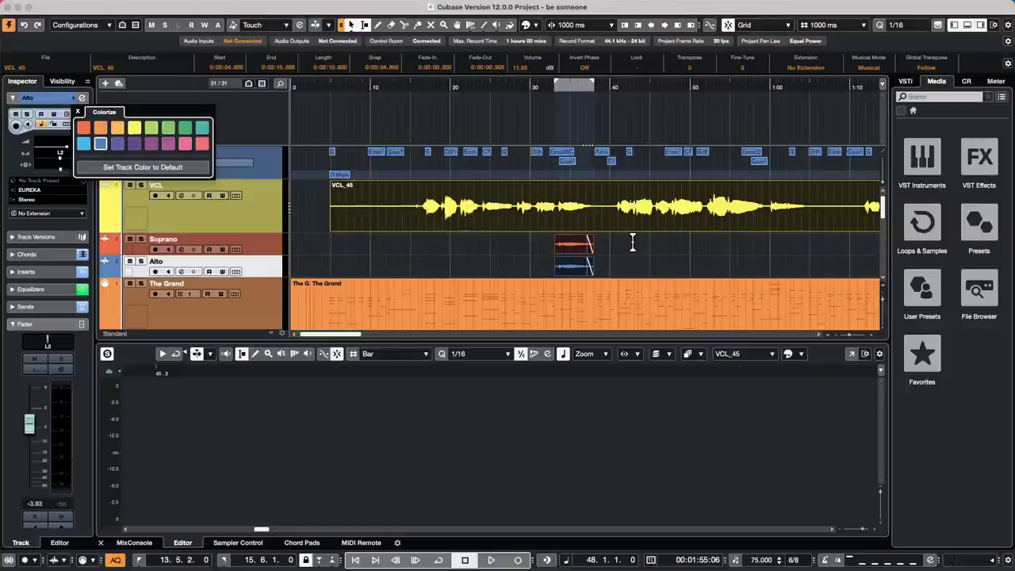
pyautogui.press('Return')
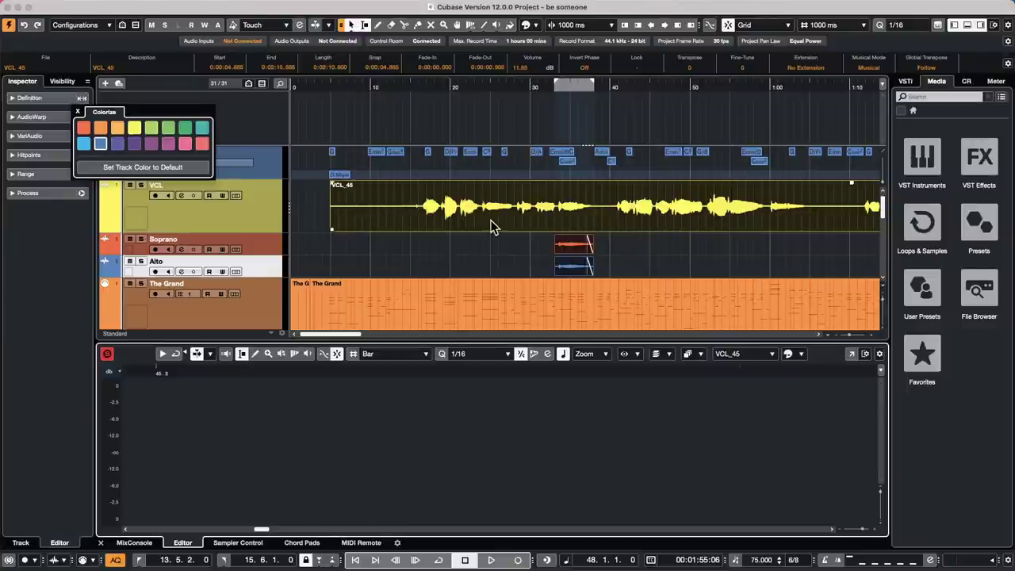
pyautogui.click(491, 226)
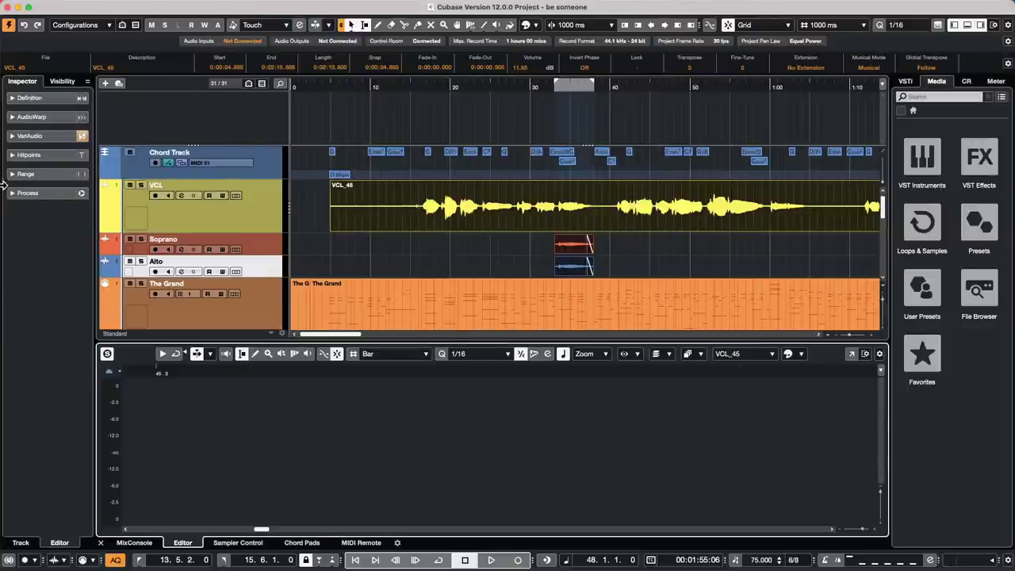
# - Open the harmony events in VariAudio, showing bars 20 to 45 with notes coloured by event
pyautogui.click(633, 266)
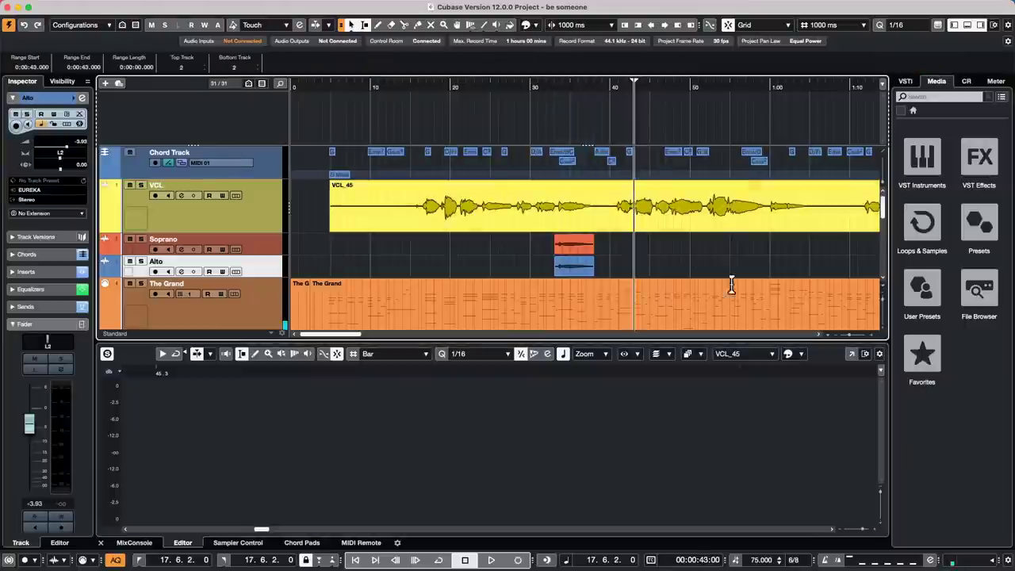
pyautogui.moveTo(632, 266); pyautogui.dragTo(466, 206)
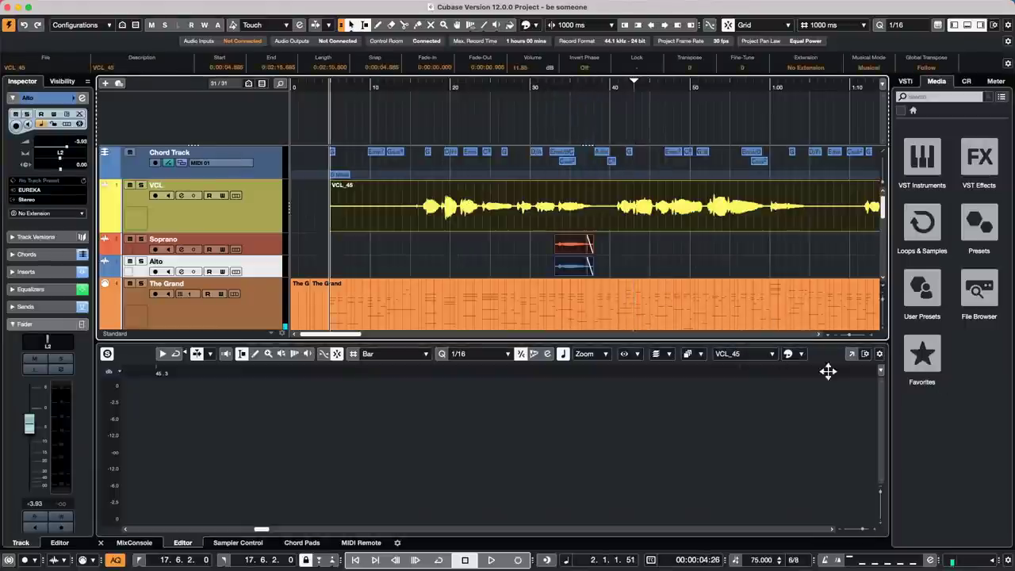
pyautogui.click(851, 355)
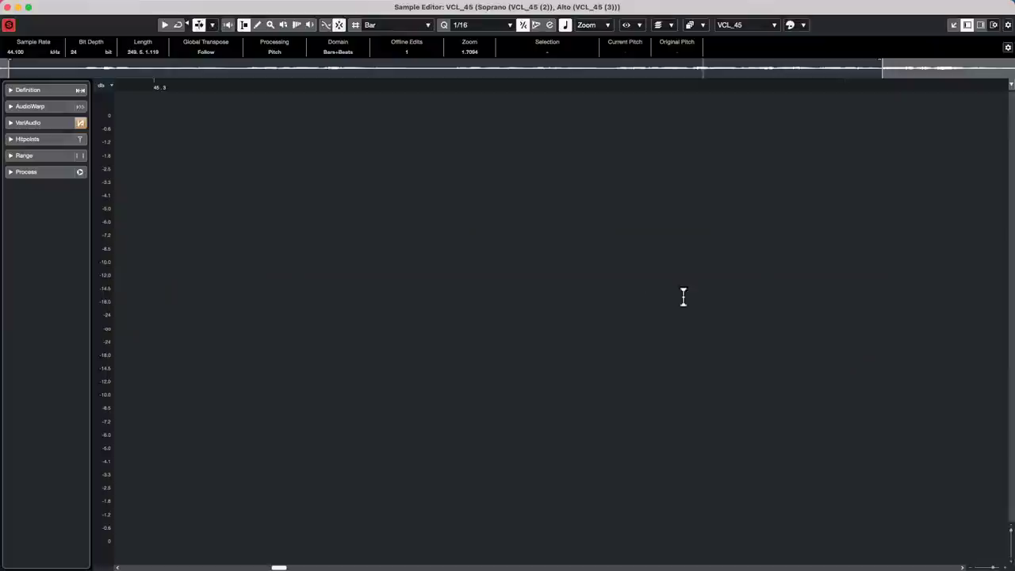
pyautogui.click(31, 125)
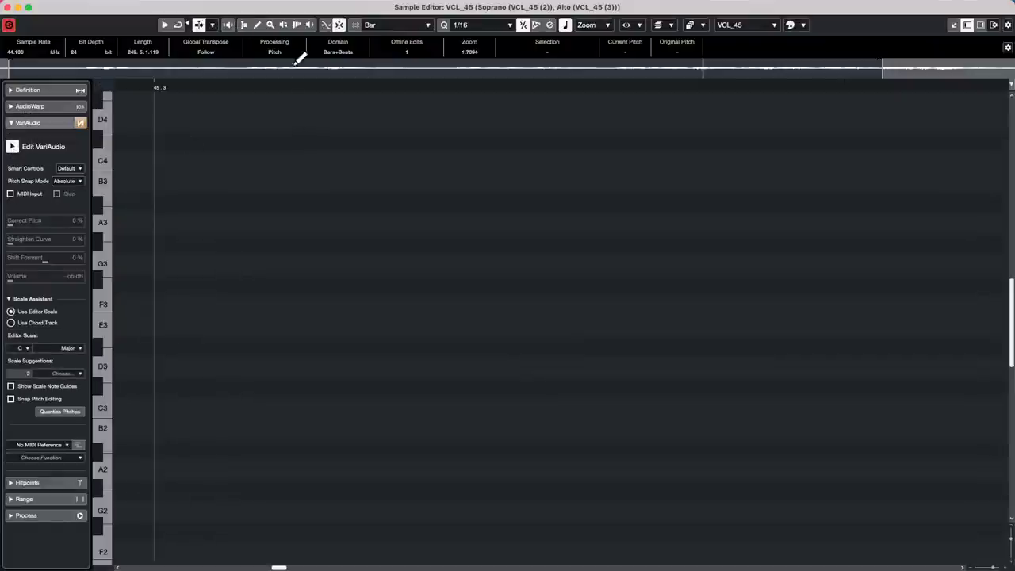
pyautogui.moveTo(703, 69); pyautogui.dragTo(285, 78)
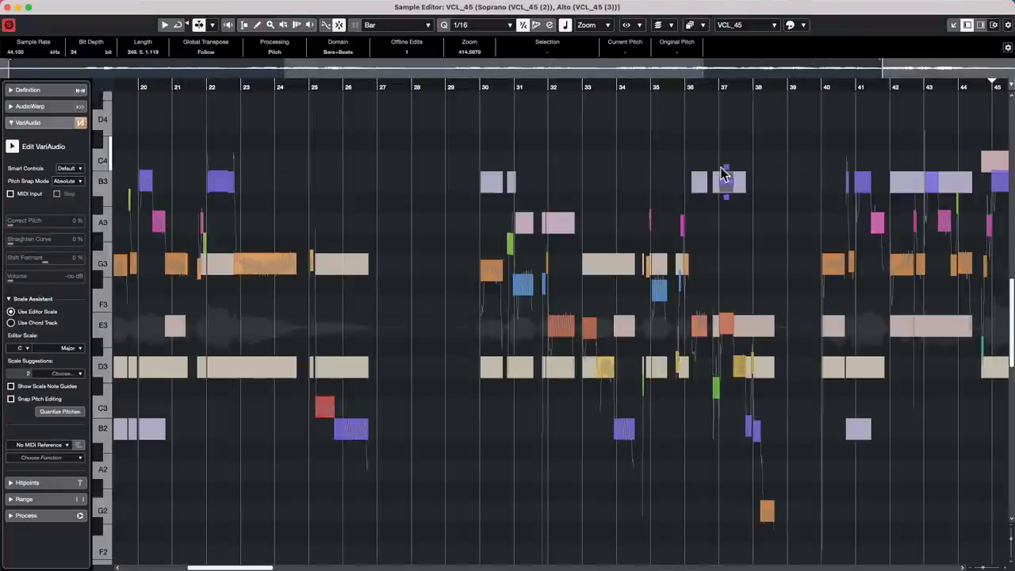
pyautogui.click(795, 25)
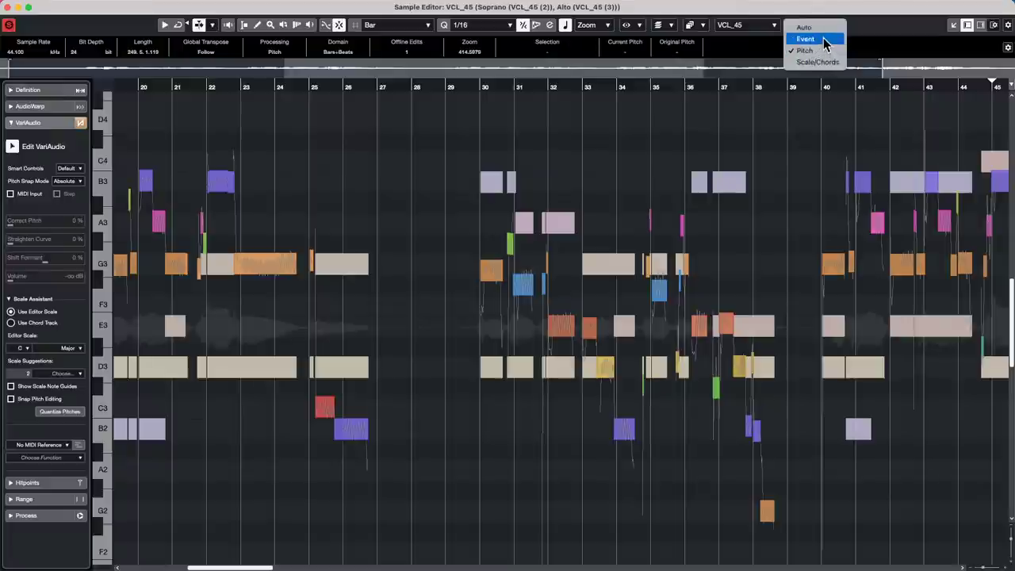
pyautogui.click(823, 37)
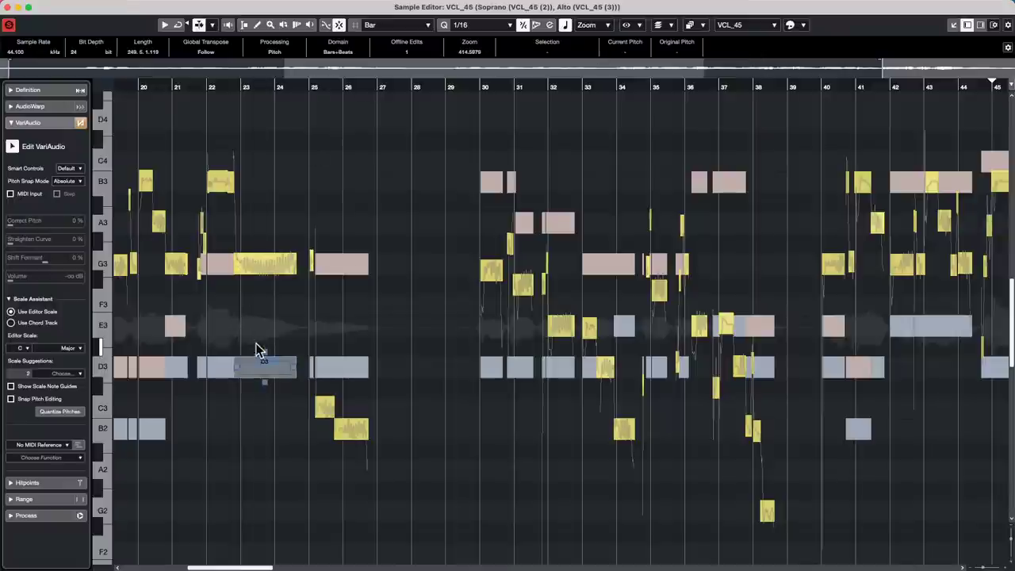
# - Split the Alto D3 note near bar 23.5 and check the neighbouring vocal and Soprano notes
pyautogui.click(353, 376)
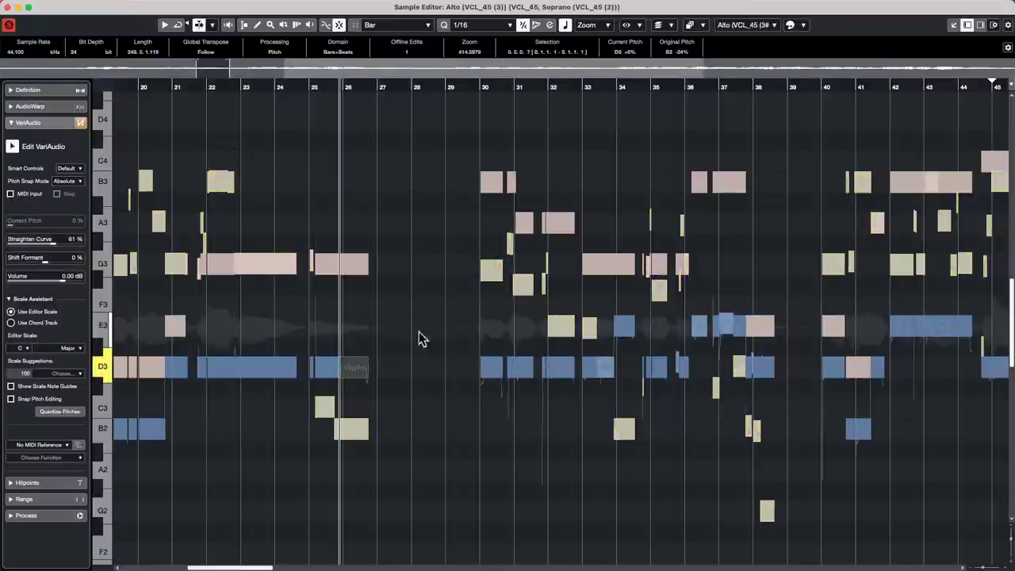
pyautogui.click(261, 376)
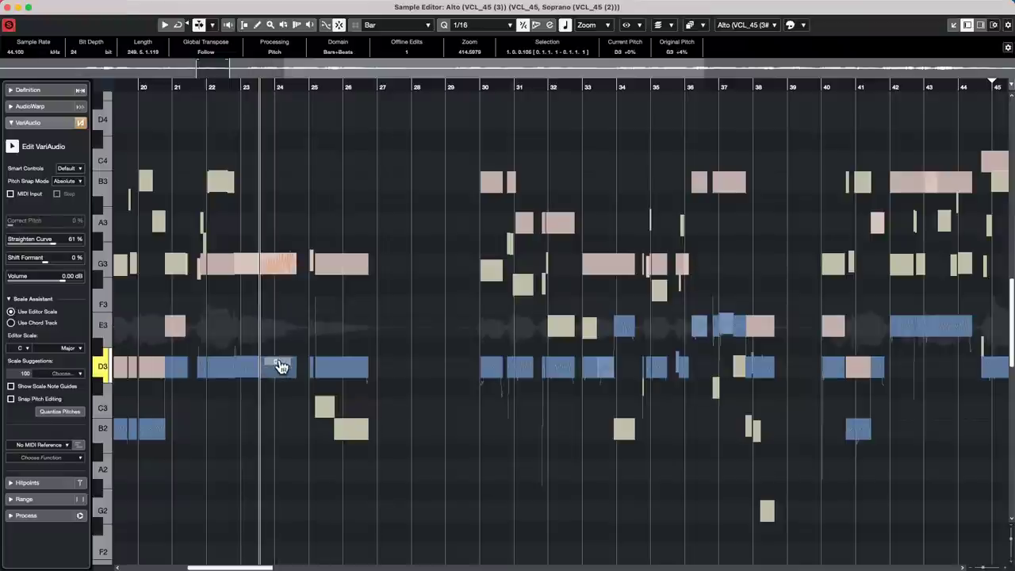
pyautogui.click(261, 263)
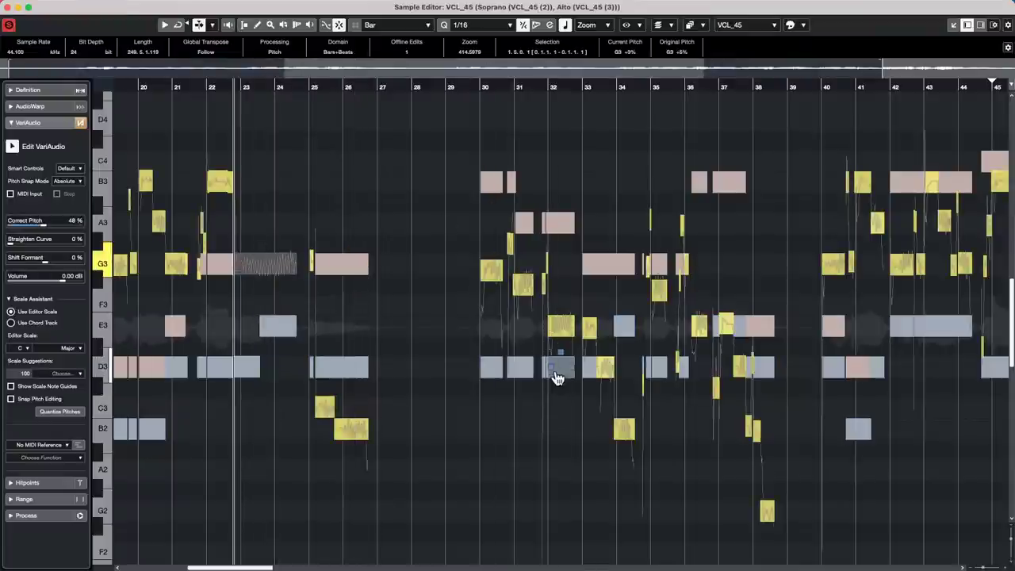
pyautogui.click(607, 269)
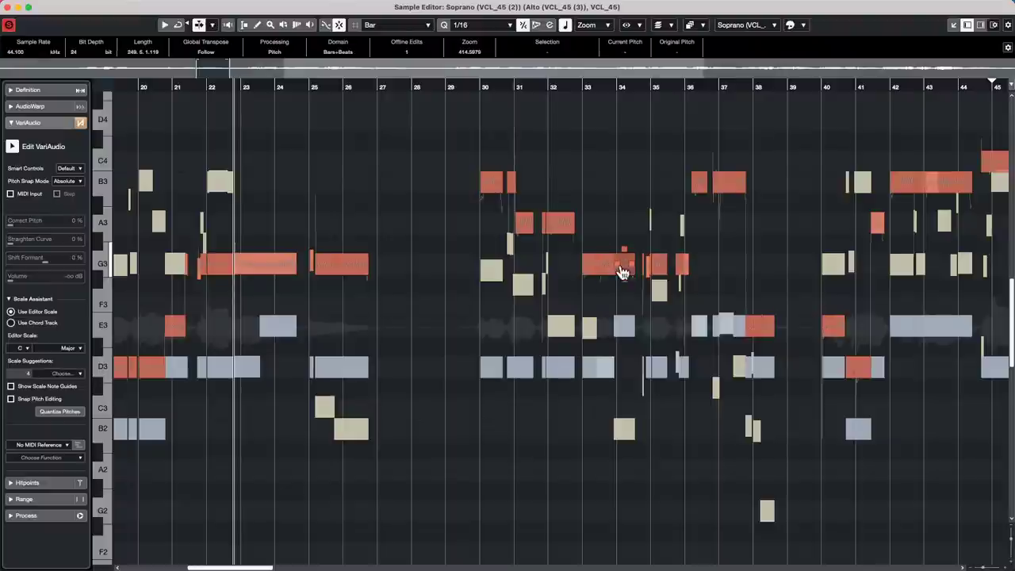
pyautogui.click(555, 368)
# - Raise the bar-31 Soprano F#3 note to A3 and close the Sample Editor
pyautogui.moveTo(513, 88); pyautogui.dragTo(516, 131)
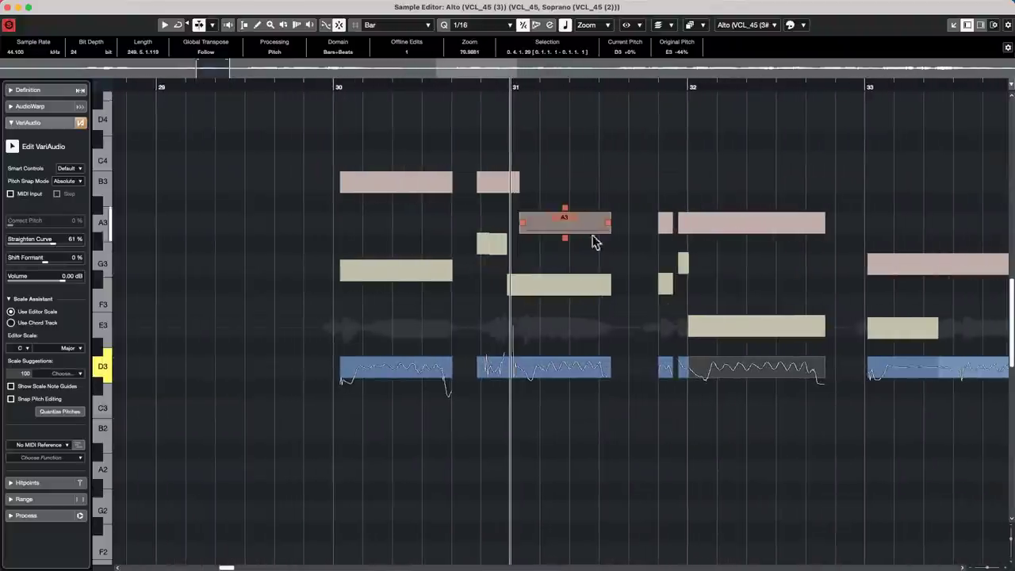
pyautogui.click(590, 299)
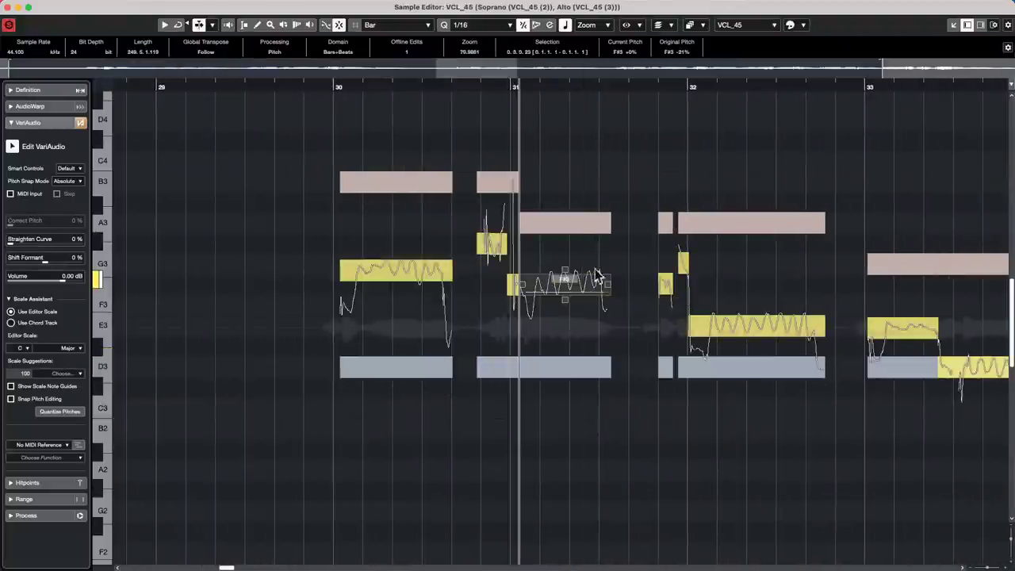
pyautogui.moveTo(593, 283); pyautogui.dragTo(594, 229)
pyautogui.click(725, 222)
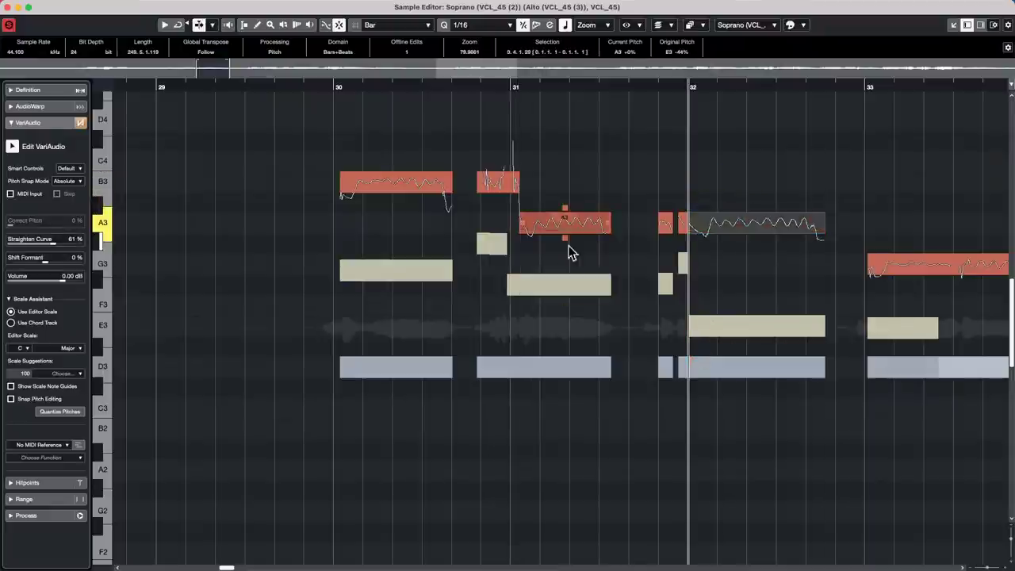
pyautogui.click(563, 279)
pyautogui.click(557, 367)
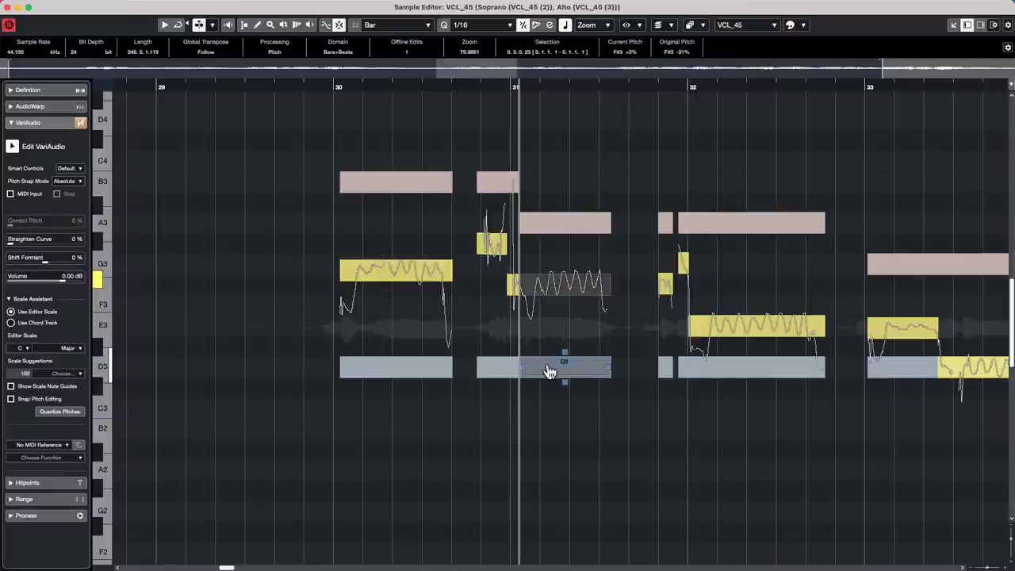
pyautogui.click(560, 232)
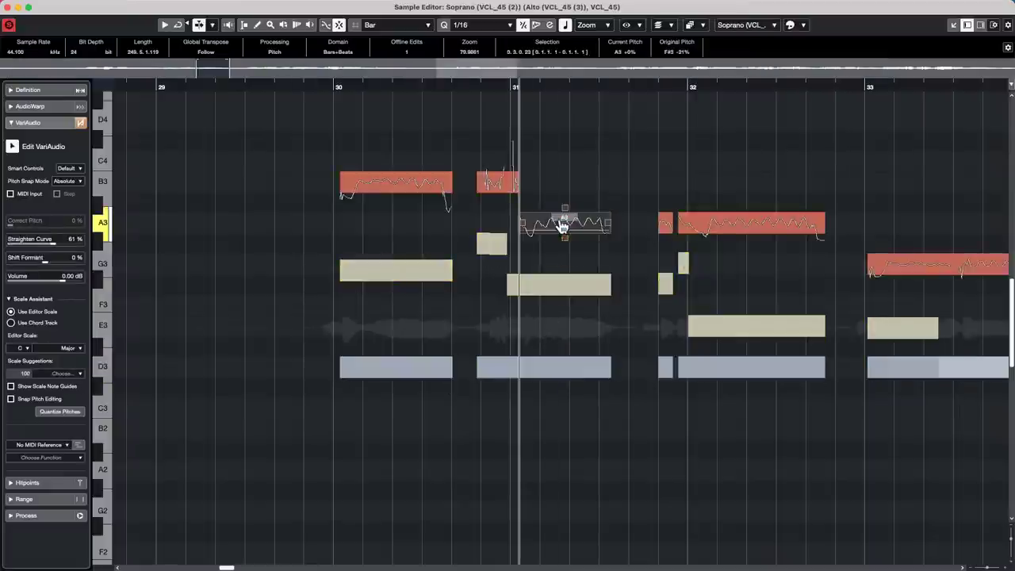
pyautogui.click(8, 7)
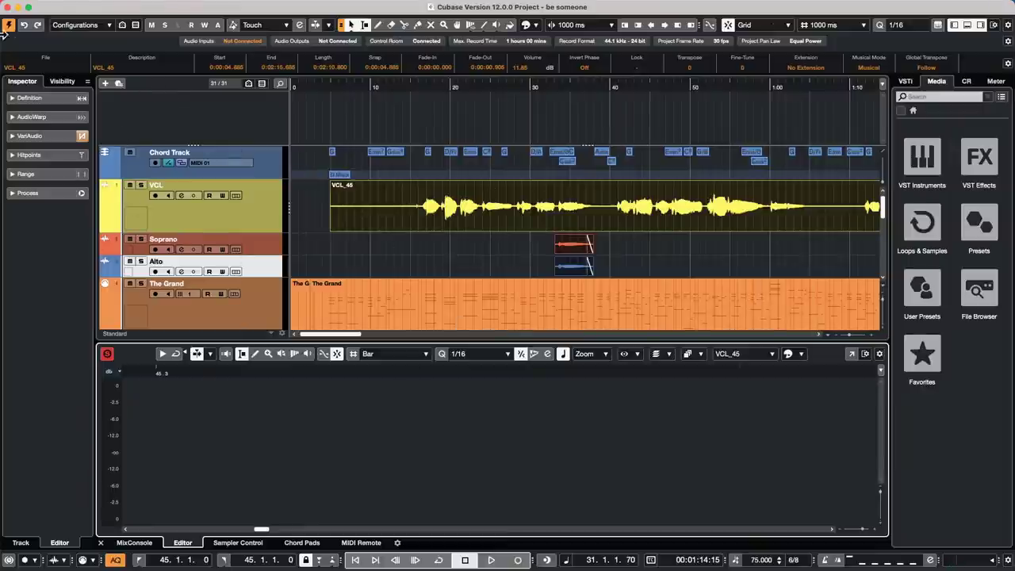
# - Open Amos Moses - GO.cpr from the recent projects list and activate it
pyautogui.moveTo(138, 5)
pyautogui.click(73, 6)
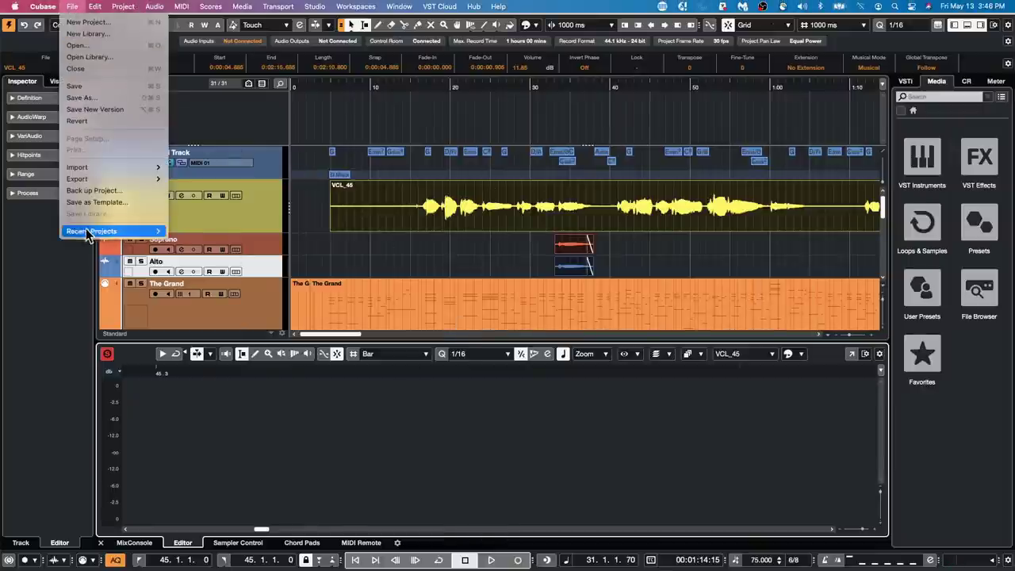
pyautogui.moveTo(88, 234)
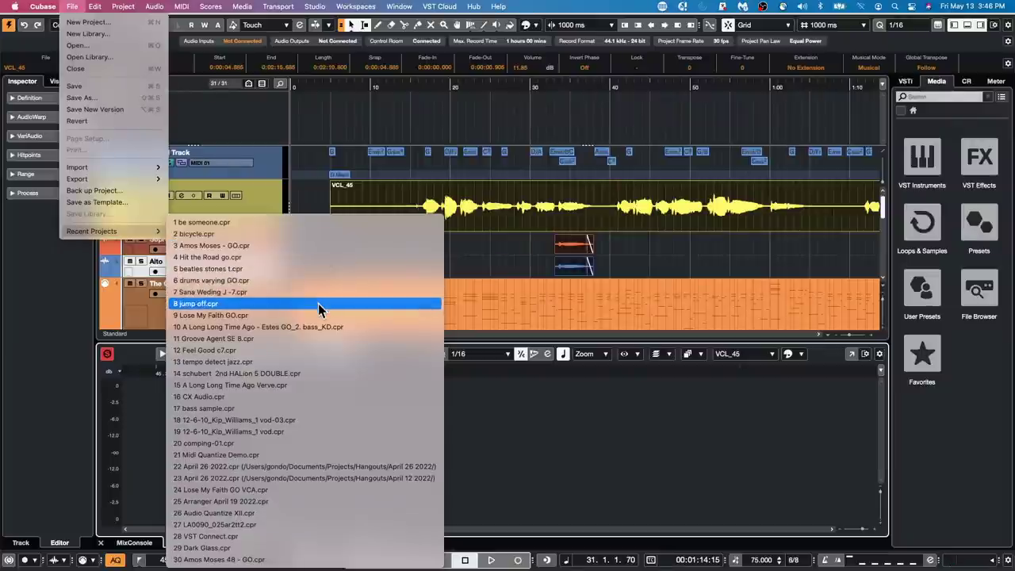
pyautogui.click(308, 245)
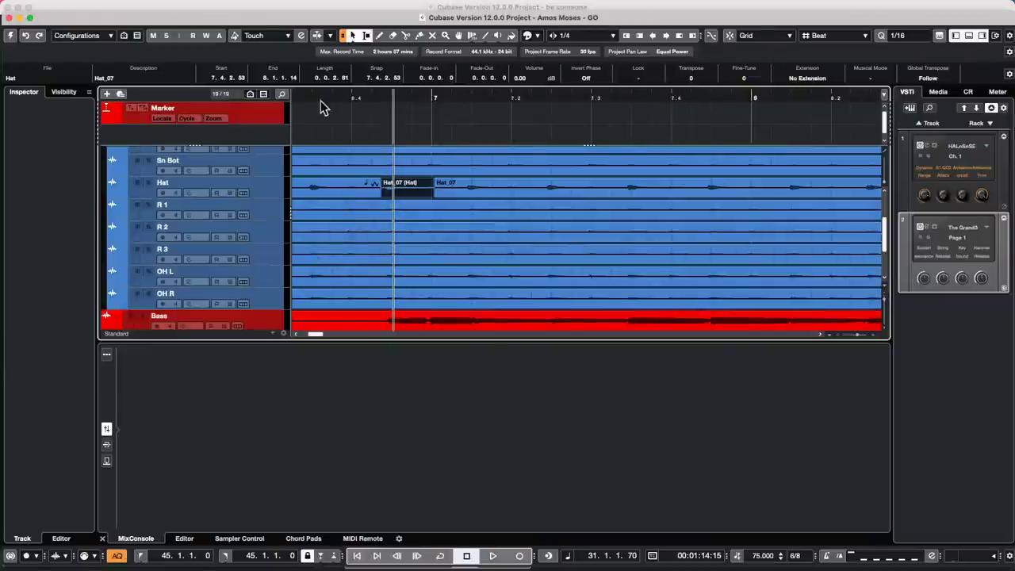
pyautogui.click(11, 38)
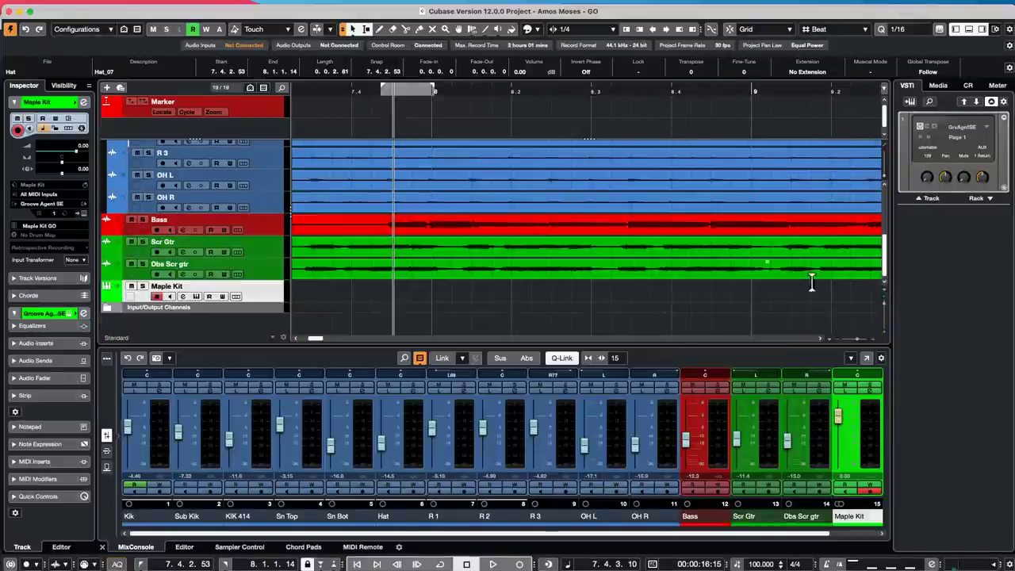
# - Open the Control Room's SuperVision insert and start playback
pyautogui.click(967, 86)
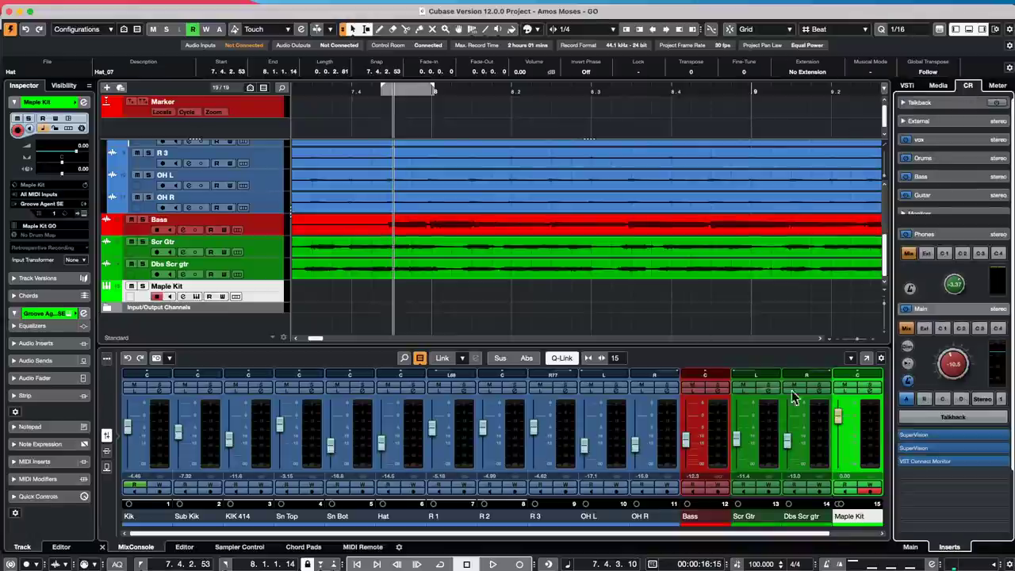
pyautogui.click(958, 433)
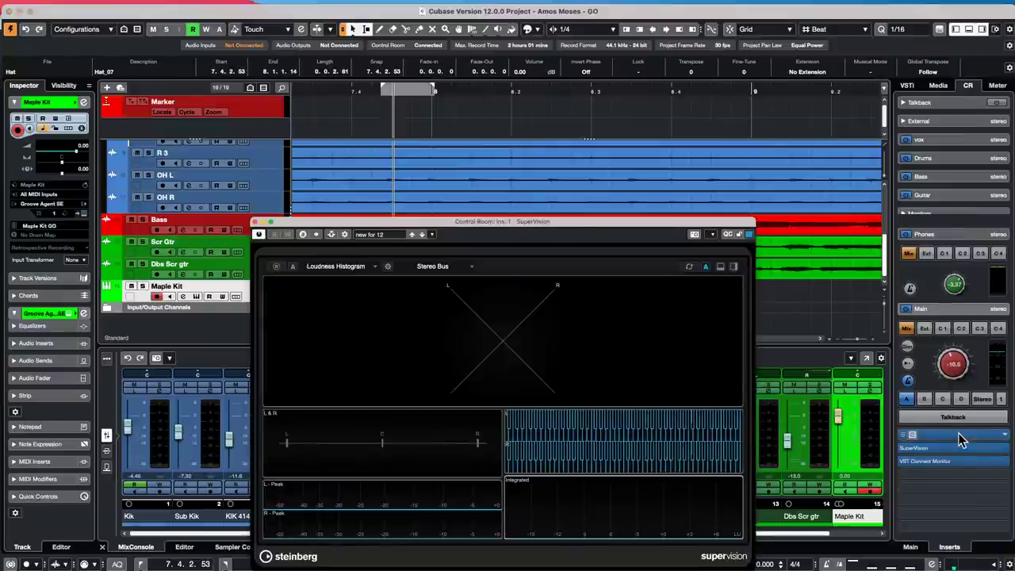
pyautogui.moveTo(533, 227); pyautogui.dragTo(845, 56)
pyautogui.press('space')
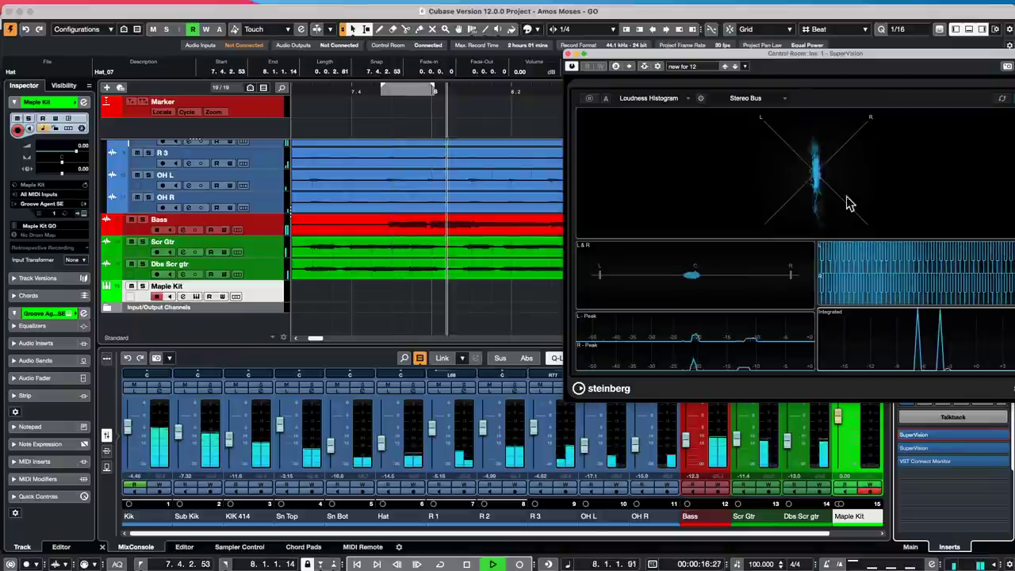
pyautogui.moveTo(760, 59); pyautogui.dragTo(575, 61)
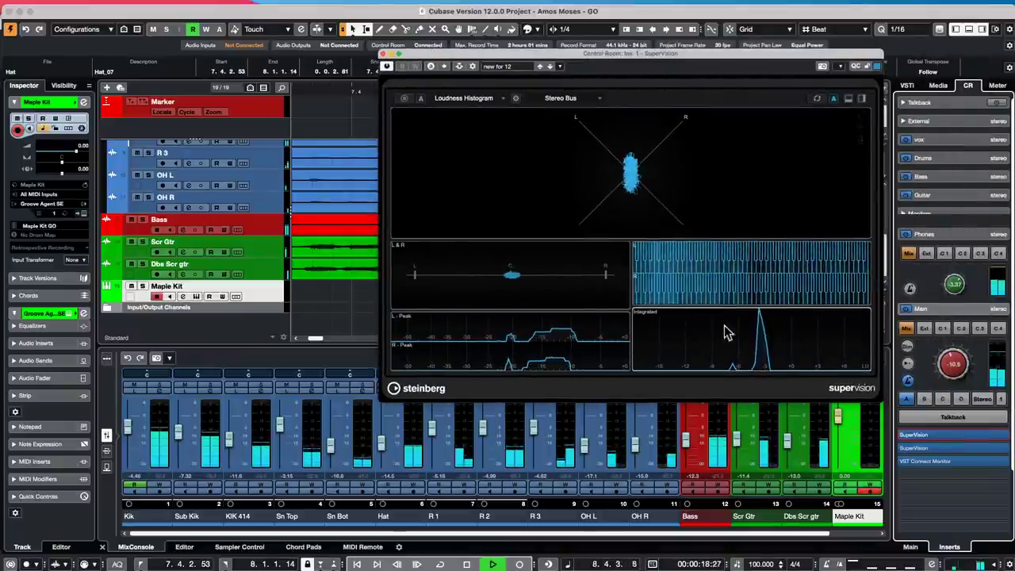
# - Load the Control Room View preset in SuperVision and expand it to full screen
pyautogui.click(511, 67)
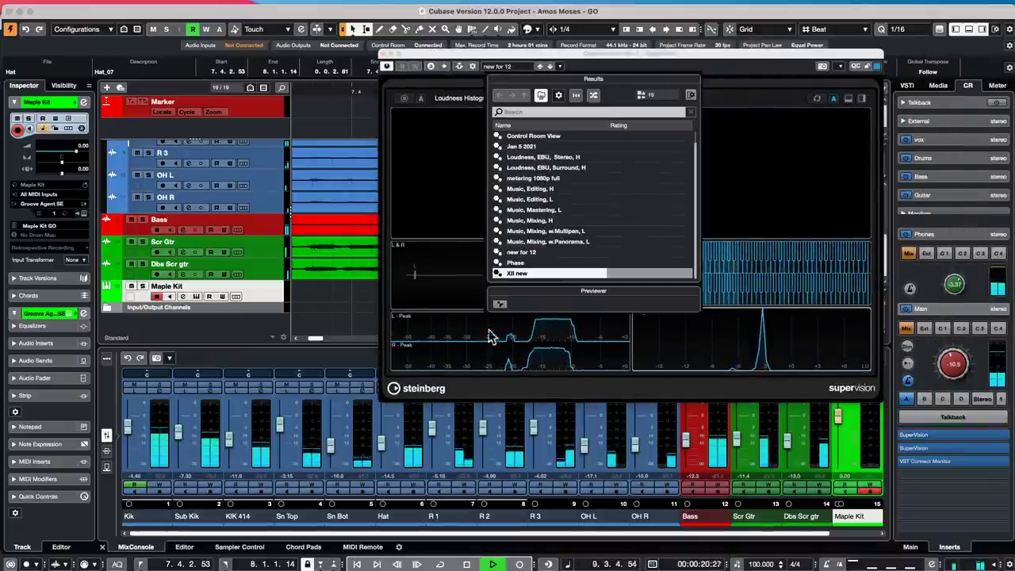
pyautogui.doubleClick(549, 140)
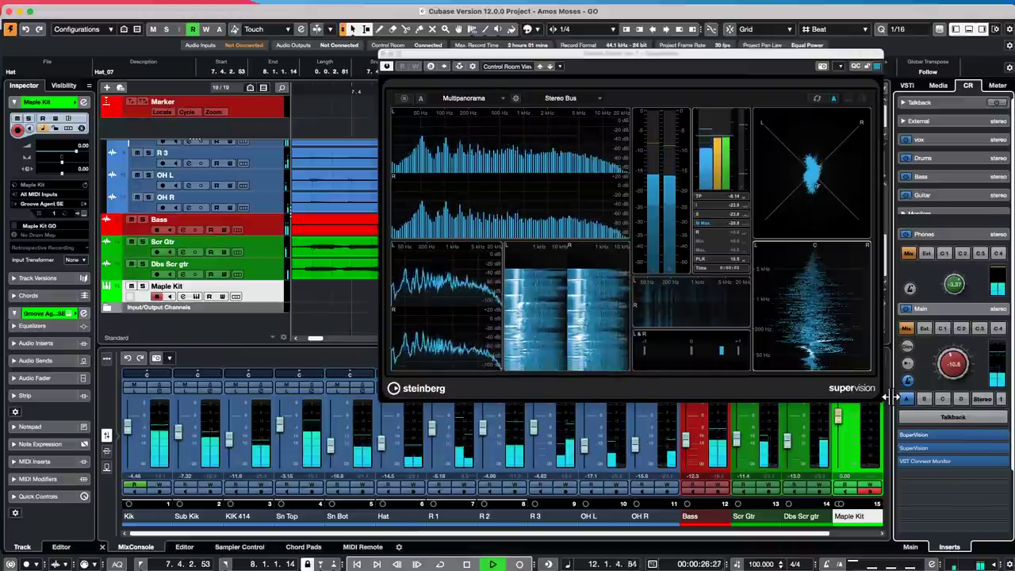
pyautogui.moveTo(490, 58); pyautogui.dragTo(842, 74)
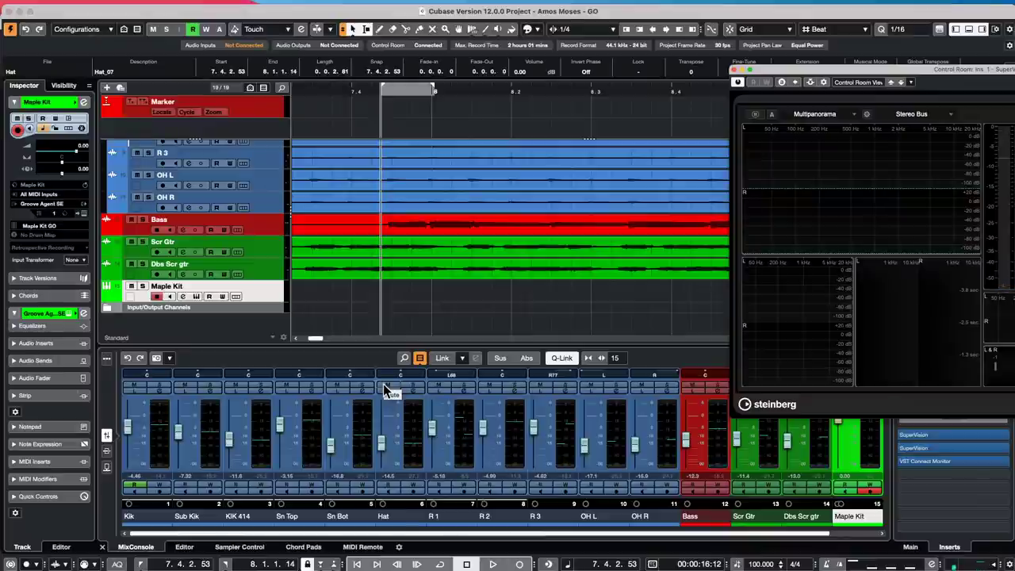
pyautogui.moveTo(885, 70); pyautogui.dragTo(553, 44)
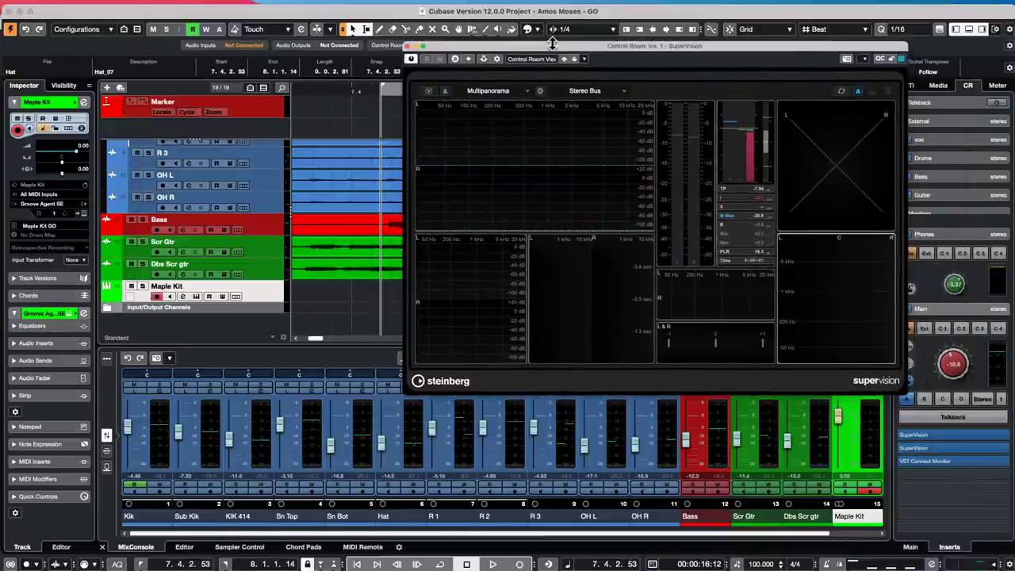
pyautogui.press('space')
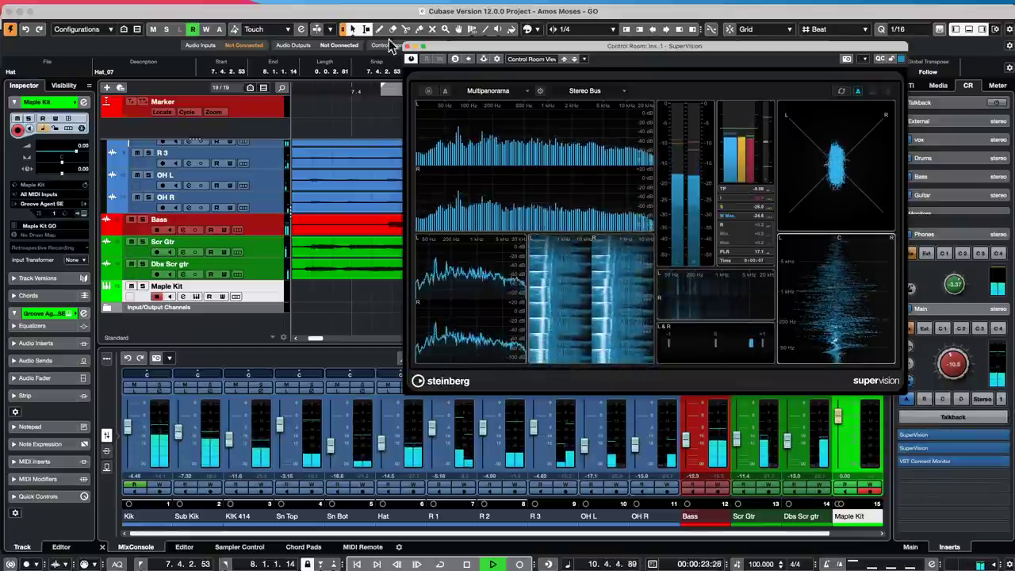
pyautogui.click(422, 46)
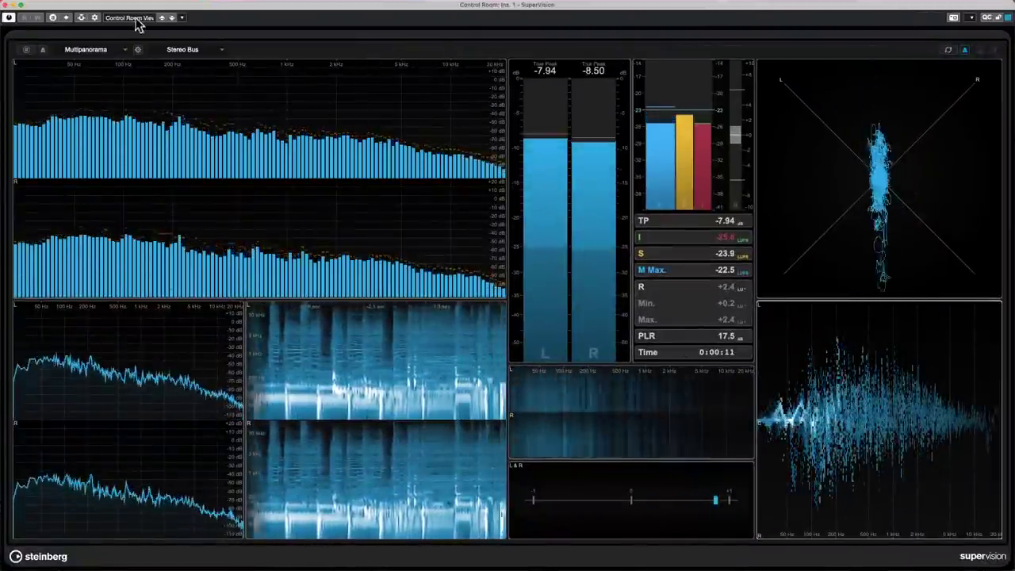
# - Expand SuperVision's module categories, from Other through Signal, then close the meter
pyautogui.click(85, 51)
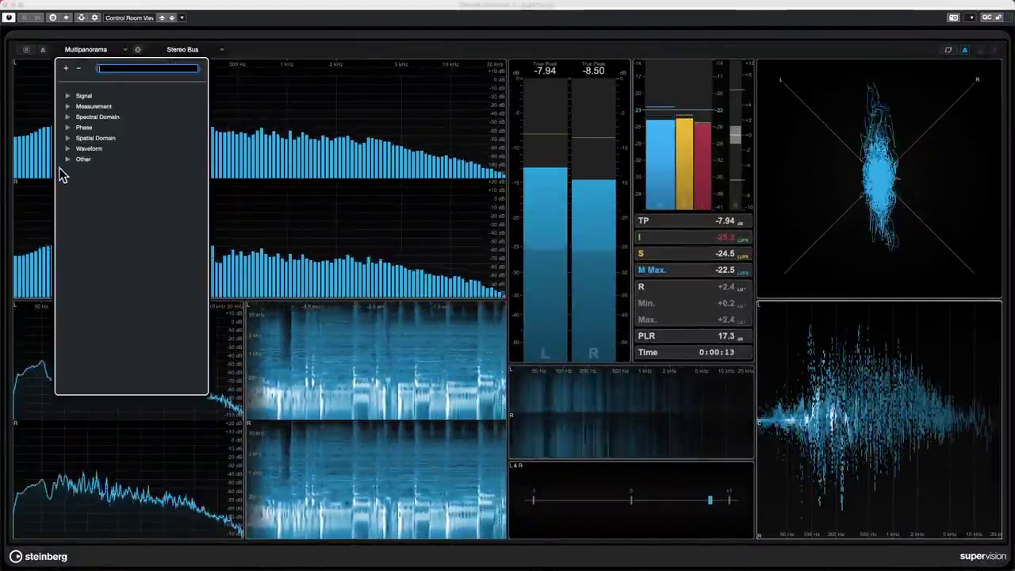
pyautogui.click(67, 158)
pyautogui.click(67, 148)
pyautogui.click(67, 138)
pyautogui.click(68, 127)
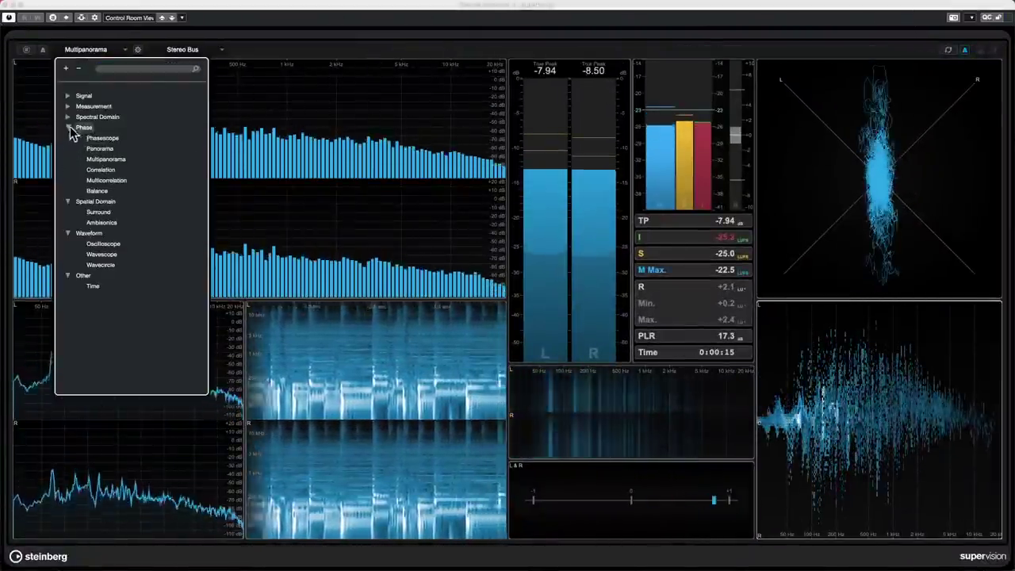
pyautogui.click(68, 116)
pyautogui.click(67, 107)
pyautogui.click(67, 95)
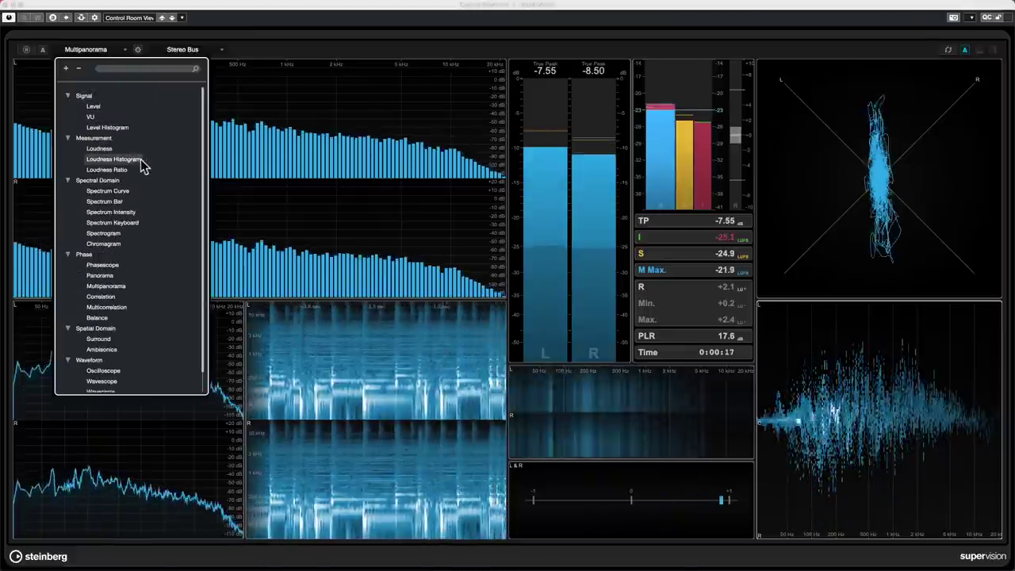
pyautogui.click(355, 211)
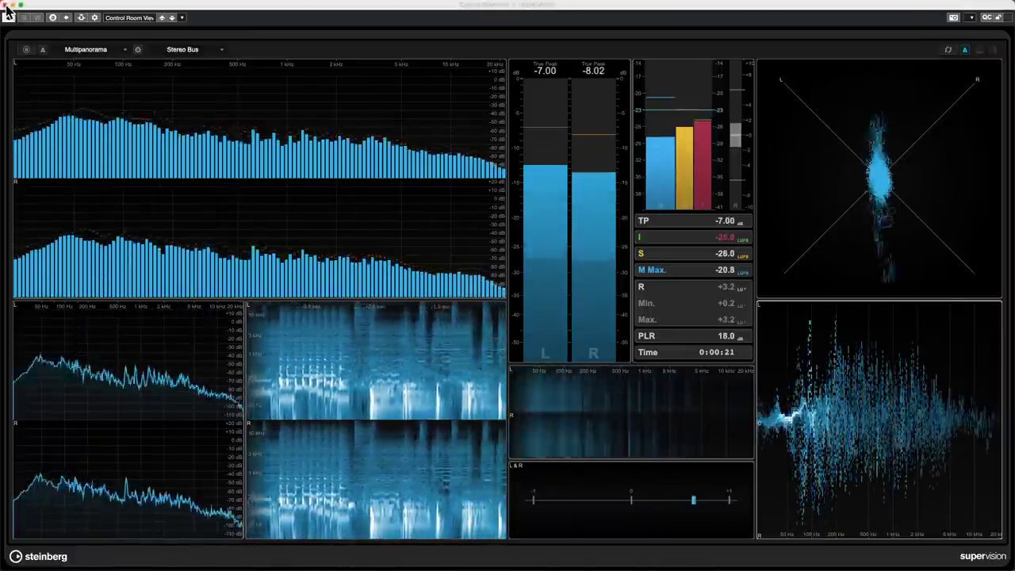
pyautogui.click(6, 6)
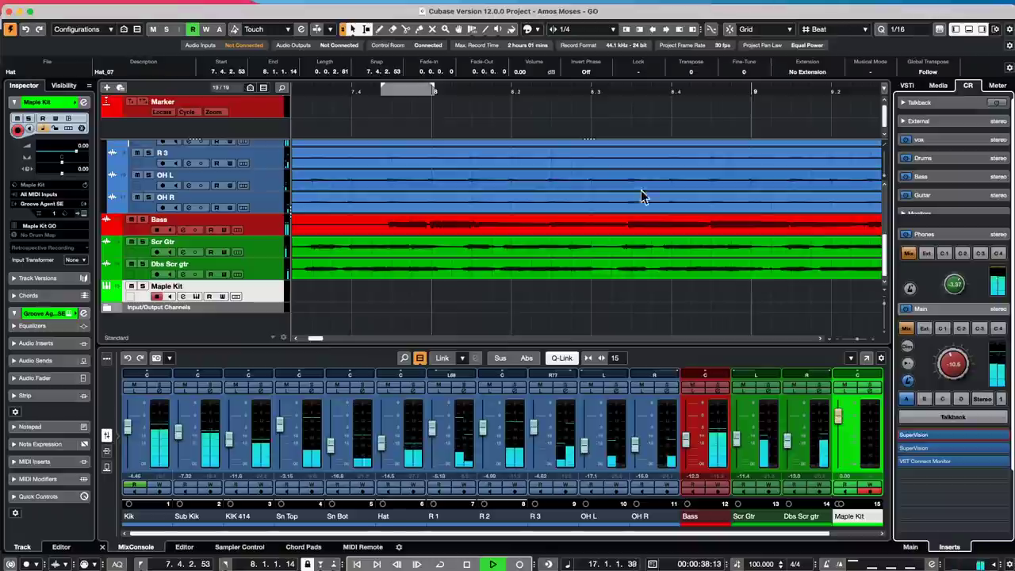
# - Select the drum channels Kik through OH R and show the MixConsole inserts
pyautogui.click(156, 422)
pyautogui.click(671, 435)
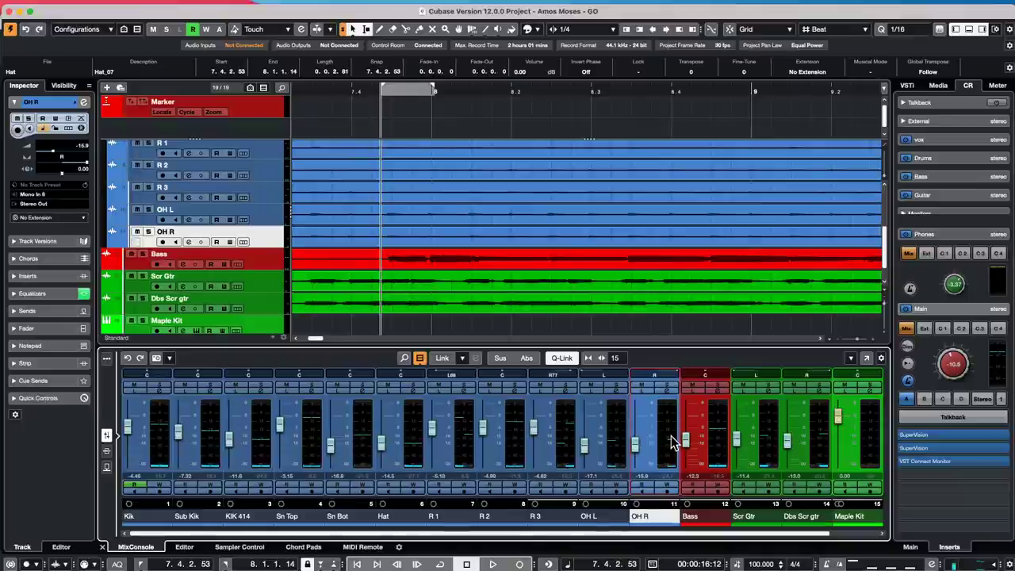
pyautogui.keyDown('shift'); pyautogui.click(156, 447); pyautogui.keyUp('shift')
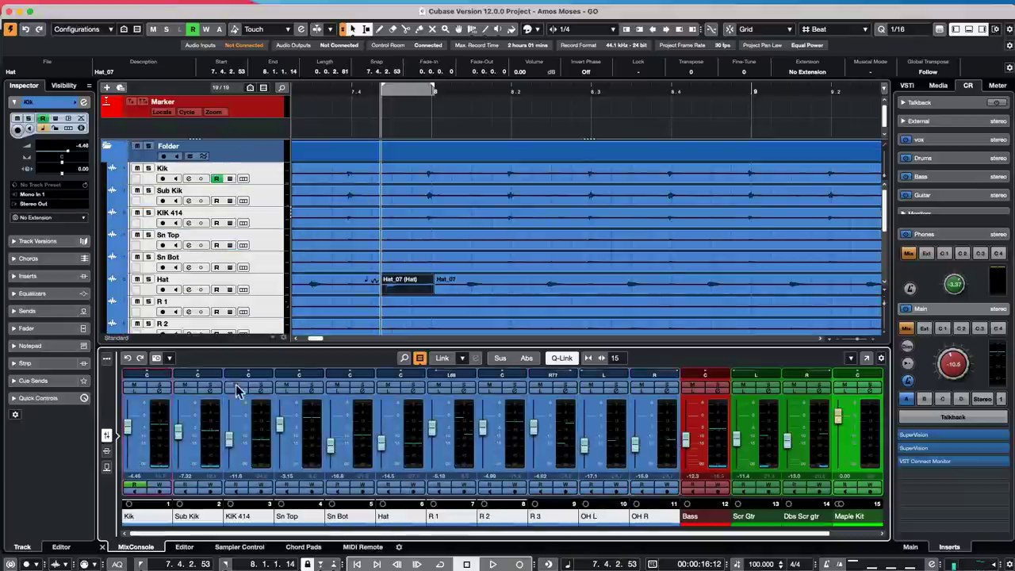
pyautogui.click(107, 451)
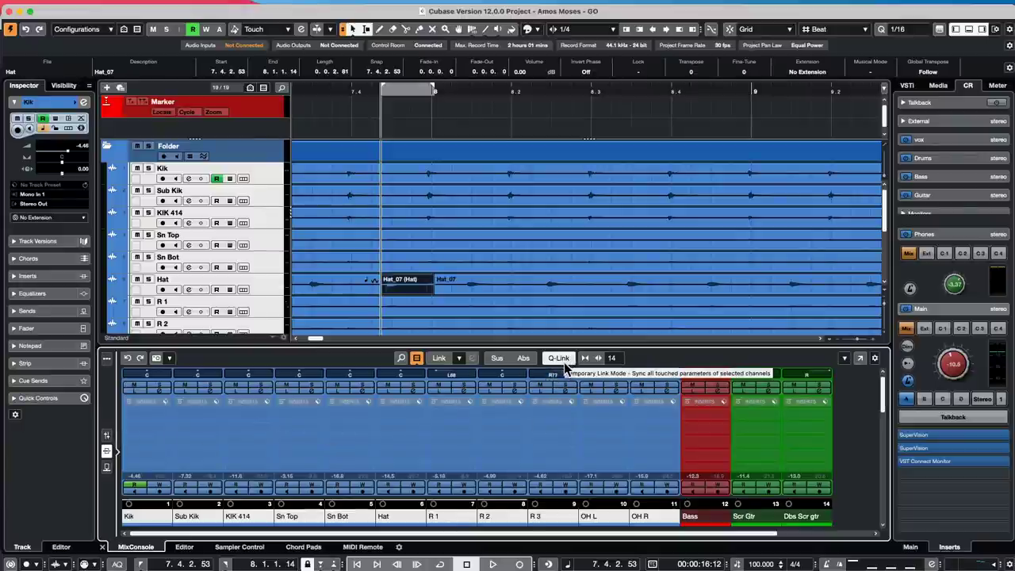
# - Add Analyzer > SuperVision to an insert slot on all selected drum channels
pyautogui.click(165, 432)
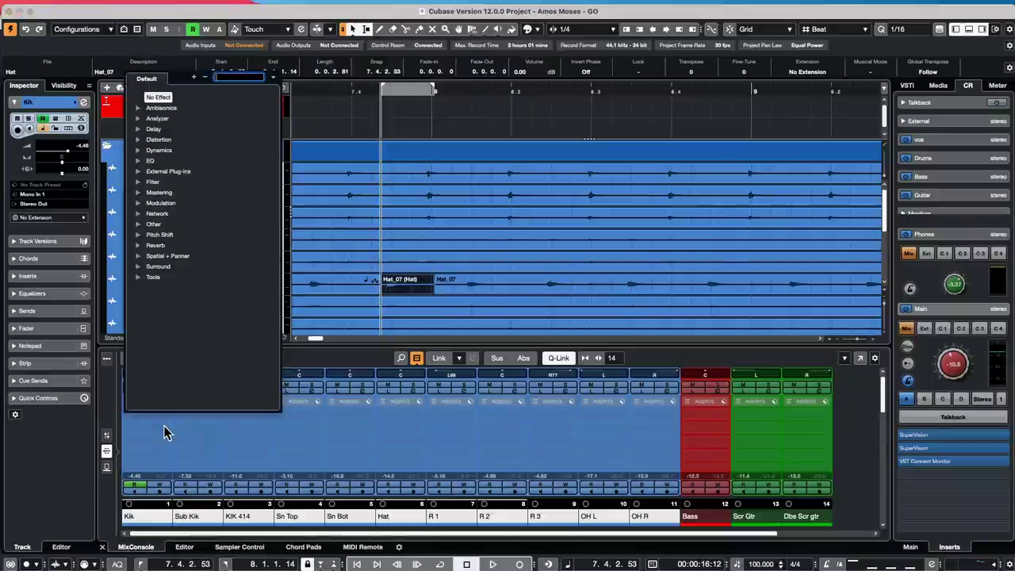
pyautogui.click(147, 118)
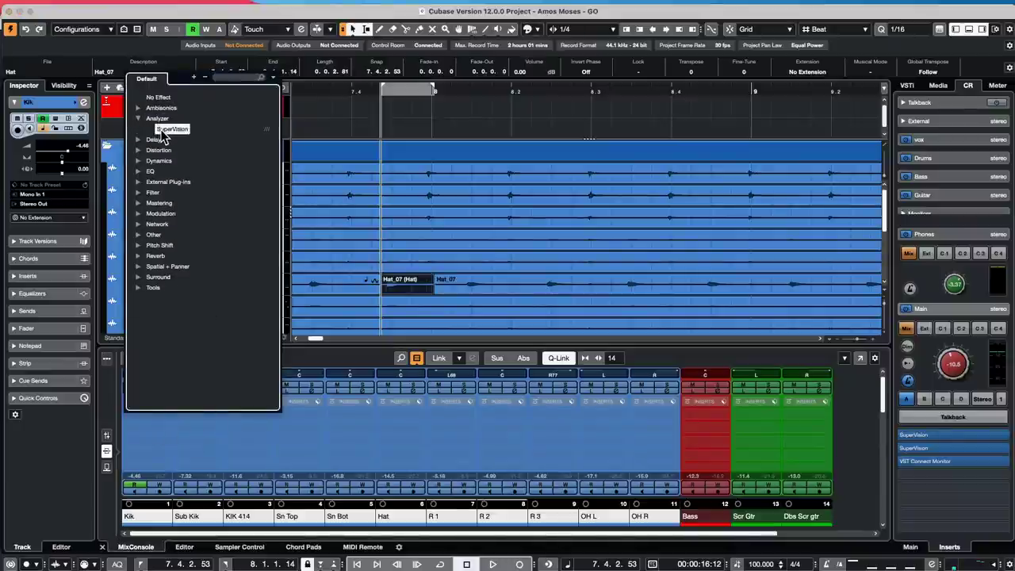
pyautogui.click(164, 129)
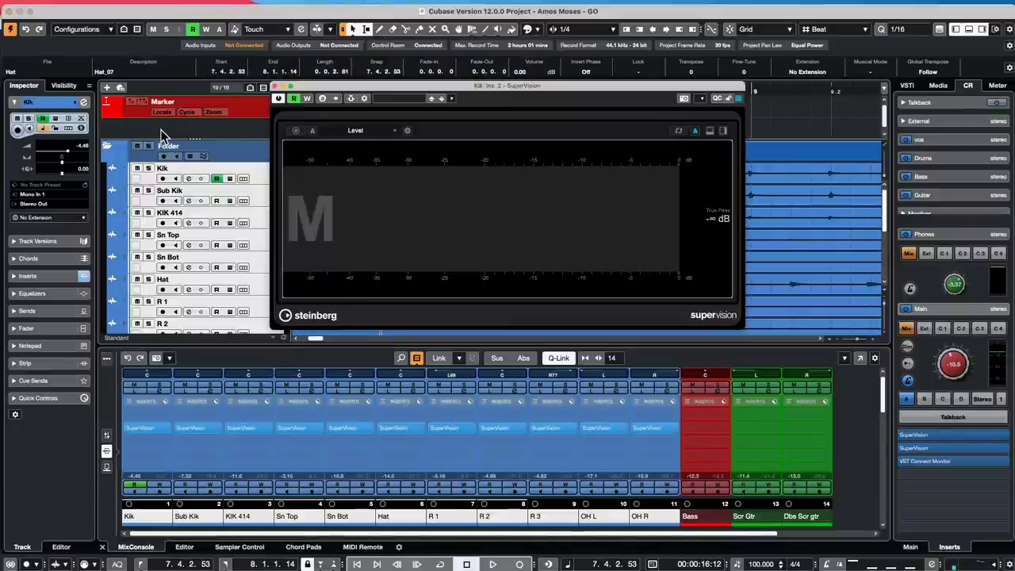
pyautogui.click(276, 87)
pyautogui.click(280, 87)
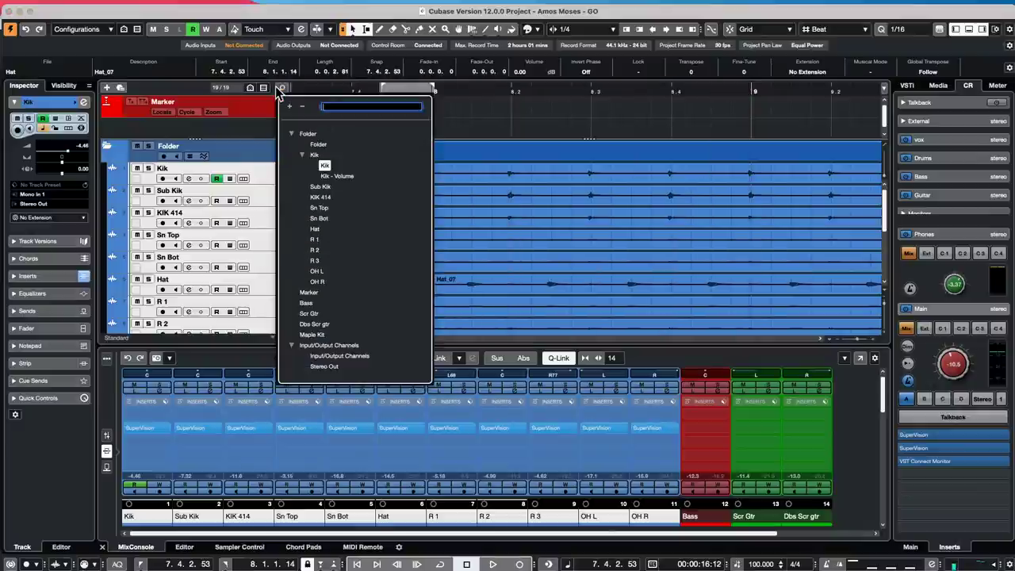
pyautogui.click(577, 89)
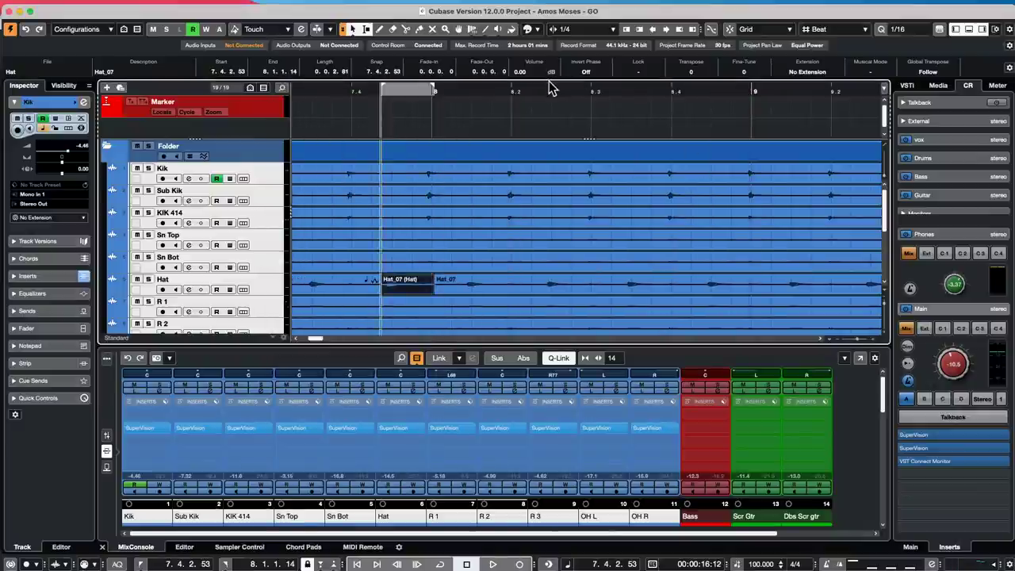
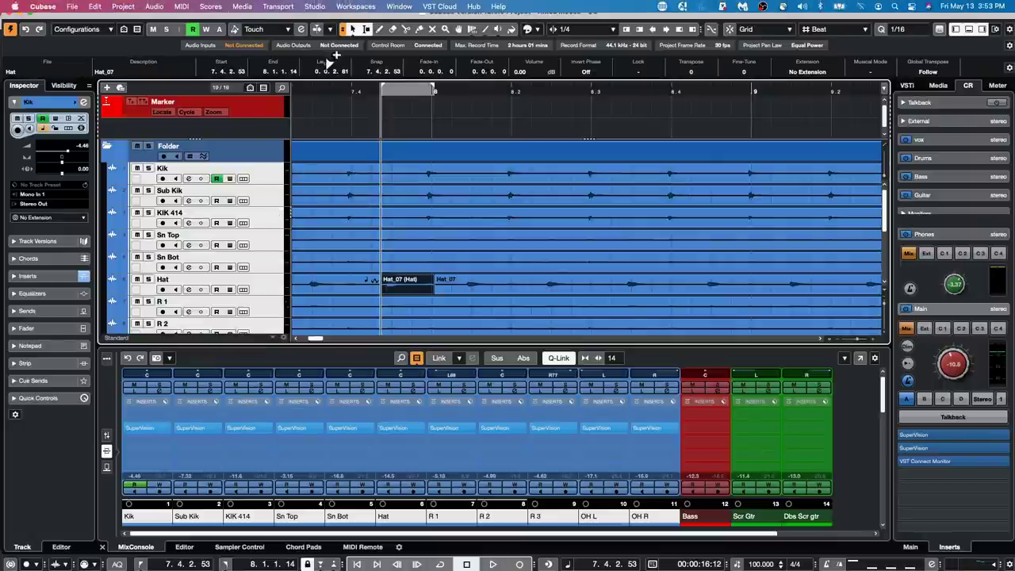
# - Move the project cursor back to the song start and bring up the Recent Projects list
pyautogui.moveTo(342, 91); pyautogui.dragTo(6, 62)
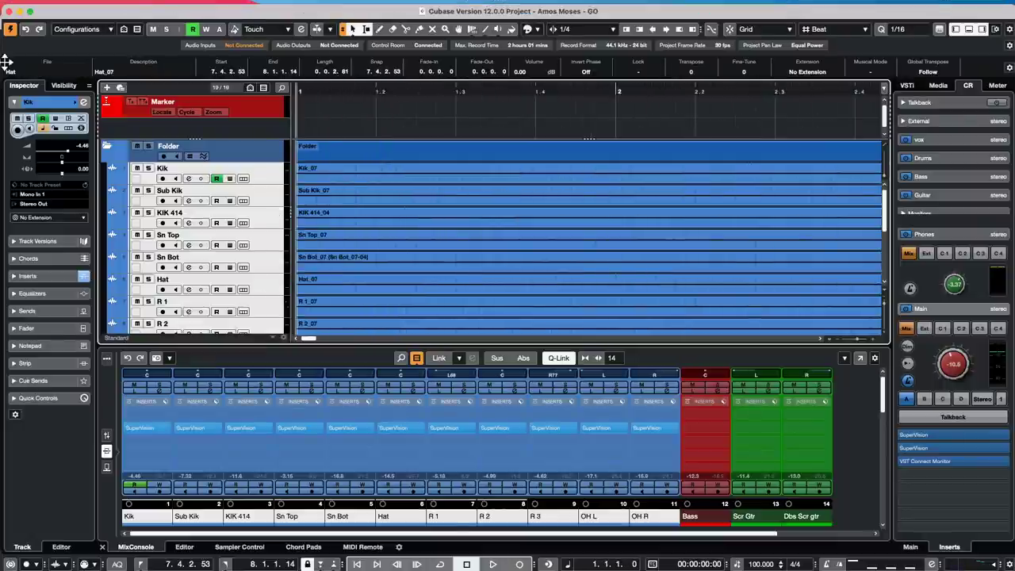
pyautogui.scroll(-4, 406, 184)
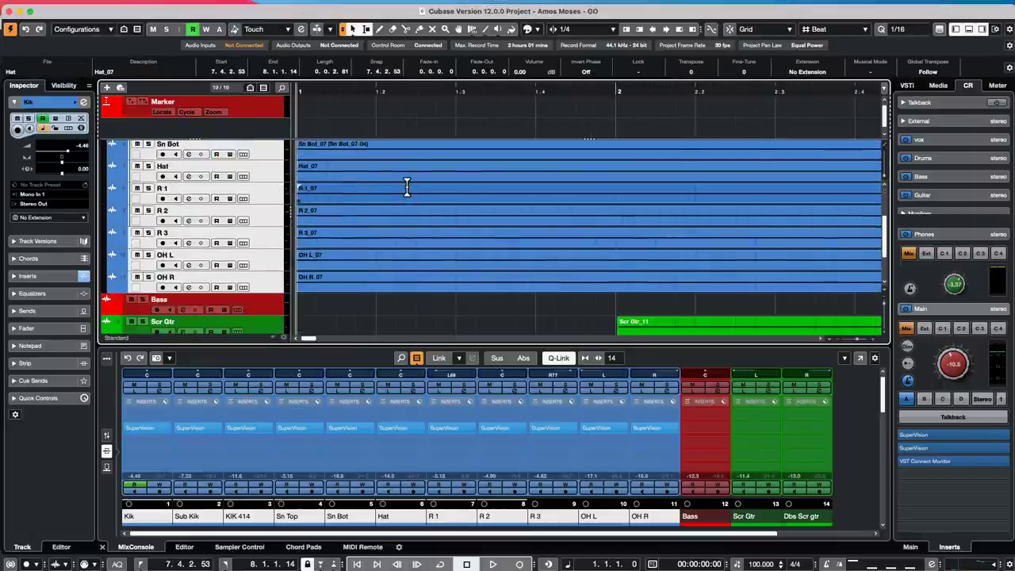
pyautogui.scroll(4, 407, 187)
pyautogui.click(72, 7)
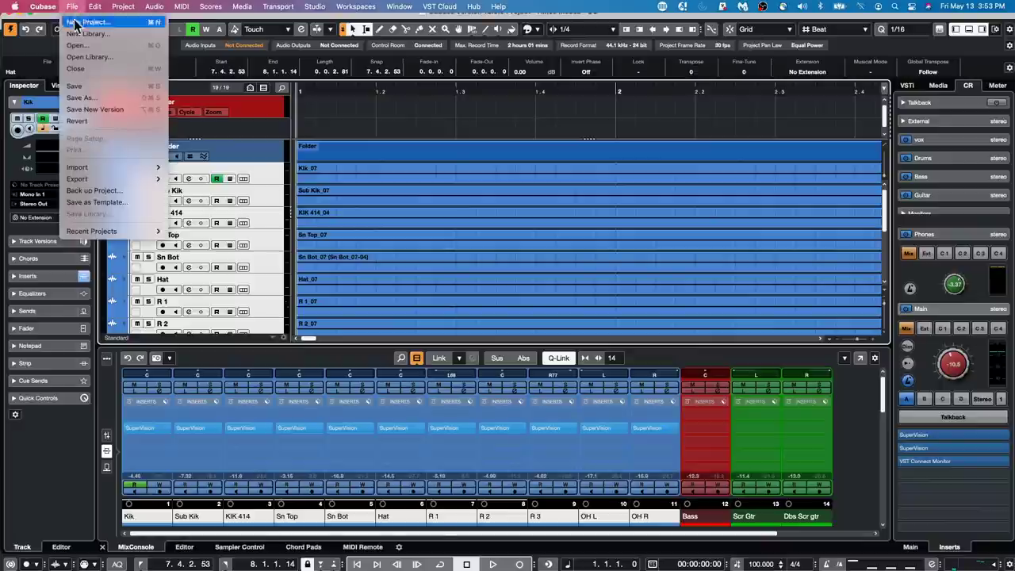
pyautogui.moveTo(80, 231)
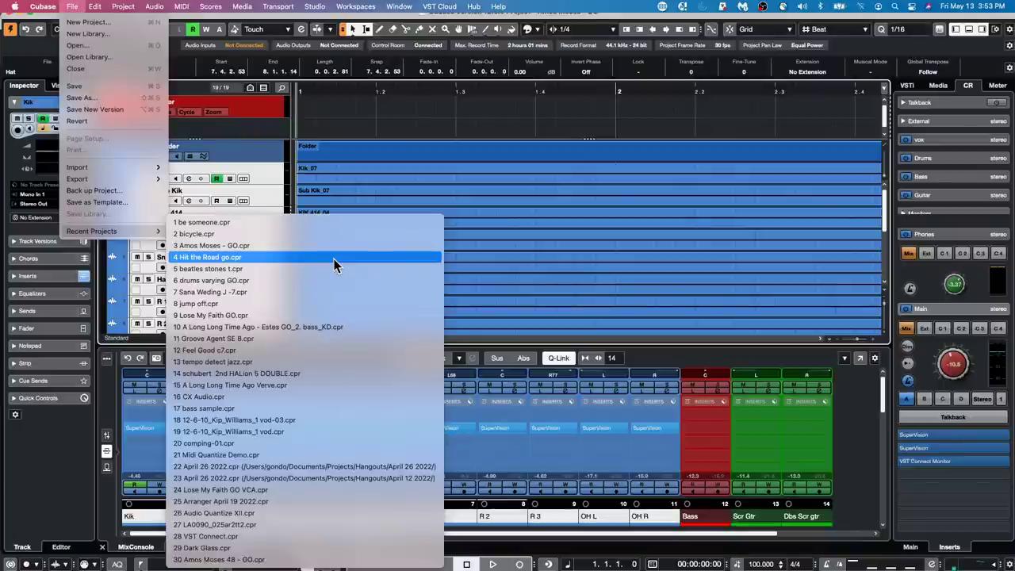
# - Open and activate 'jump off.cpr', put the cursor at bar 1, and select the urban ballads track
pyautogui.click(327, 304)
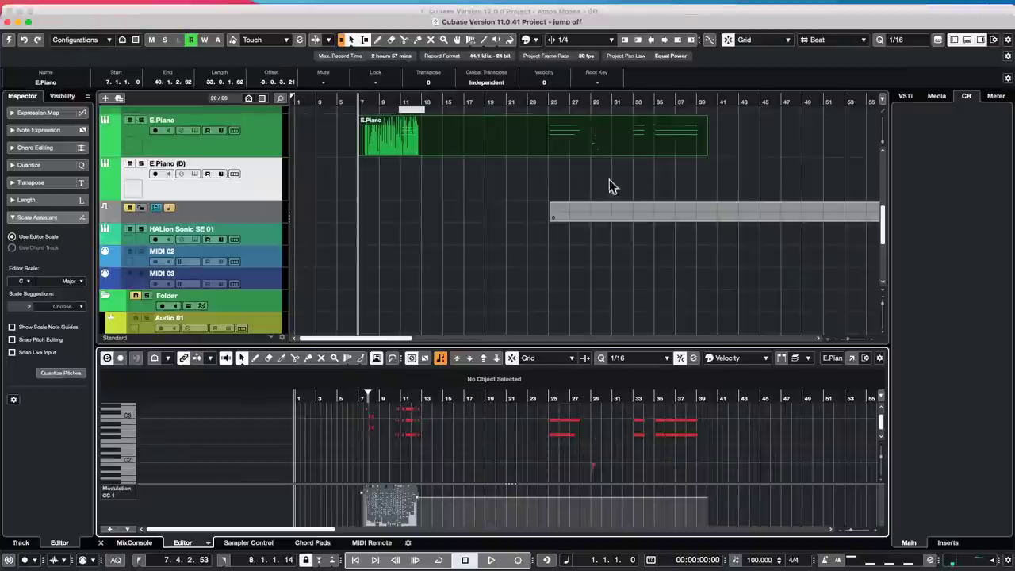
pyautogui.click(8, 41)
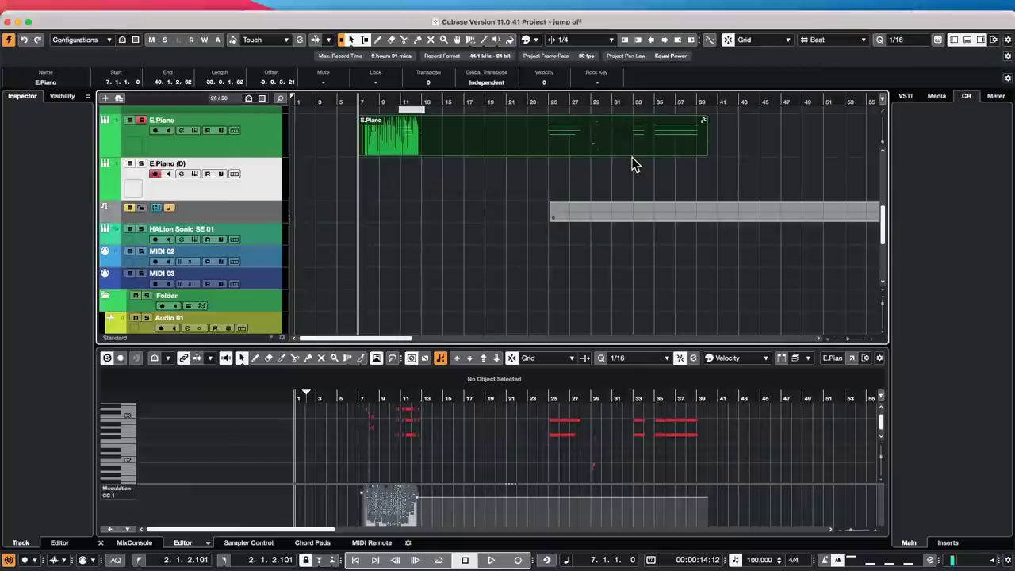
pyautogui.scroll(5, 422, 203)
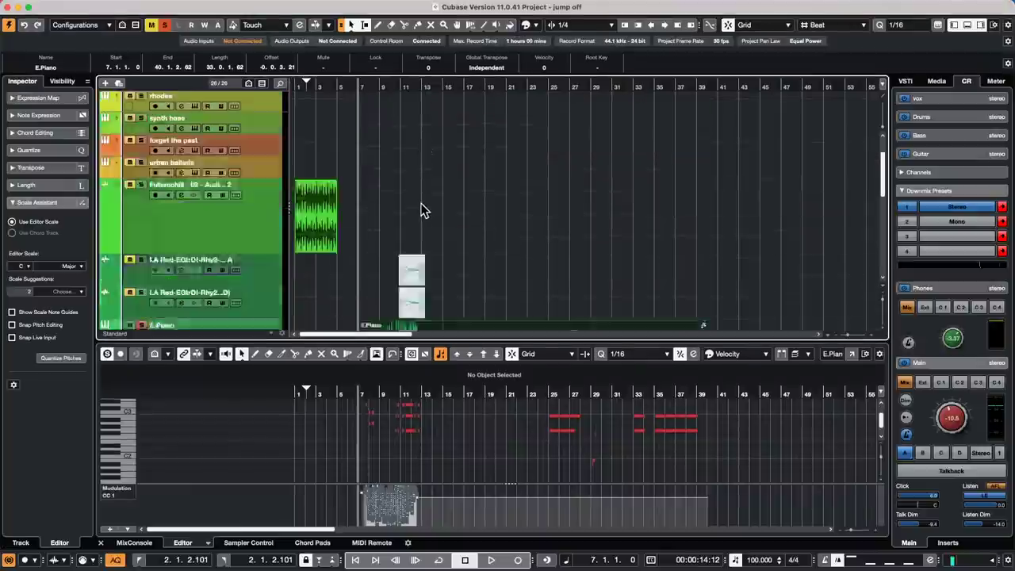
pyautogui.moveTo(364, 87); pyautogui.dragTo(202, 57)
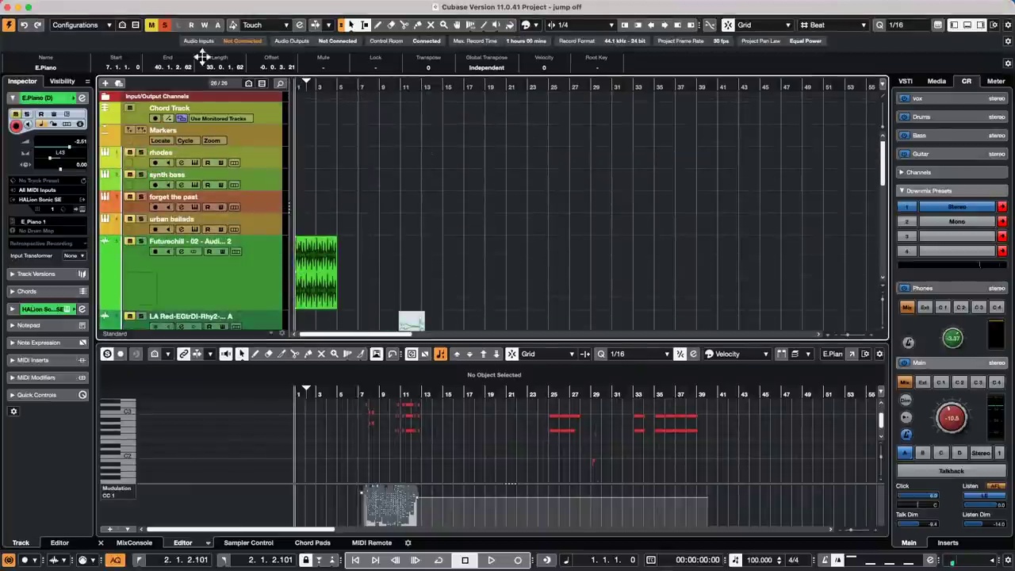
pyautogui.scroll(-8, 358, 169)
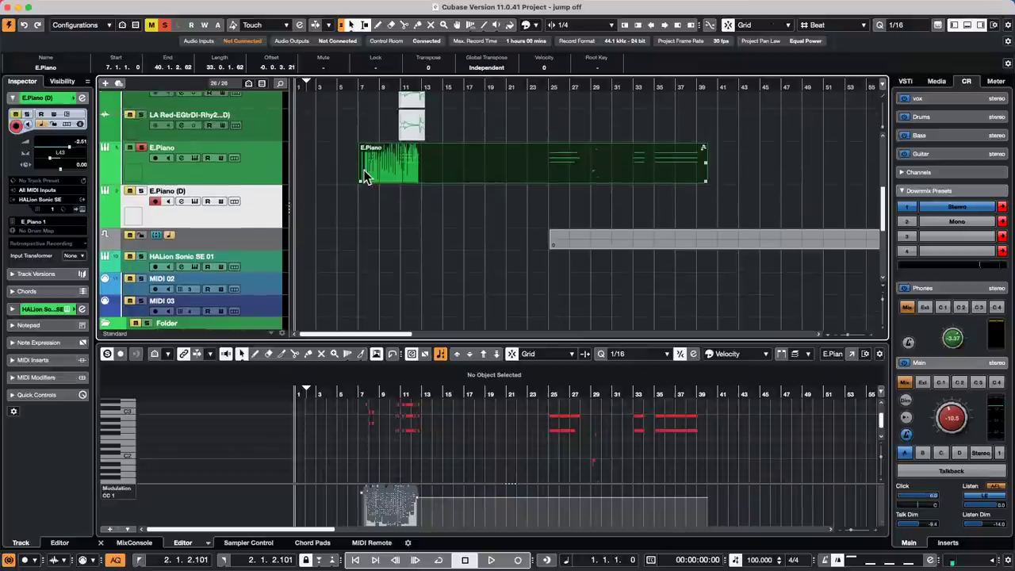
pyautogui.scroll(8, 362, 170)
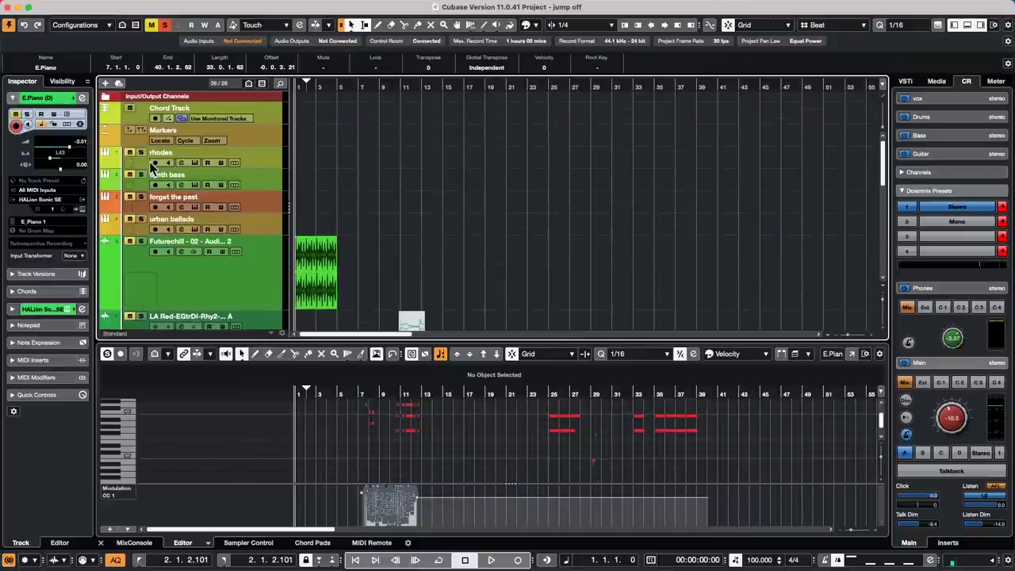
pyautogui.click(144, 225)
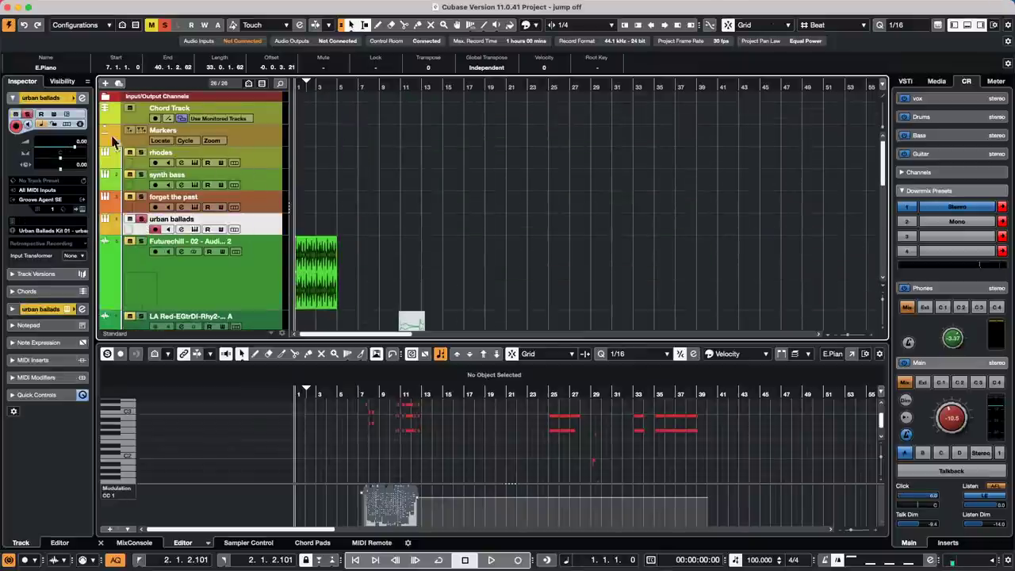
# - Open the urban ballads Groove Agent kit and play the Groove 4 pattern in Pattern mode
pyautogui.click(82, 230)
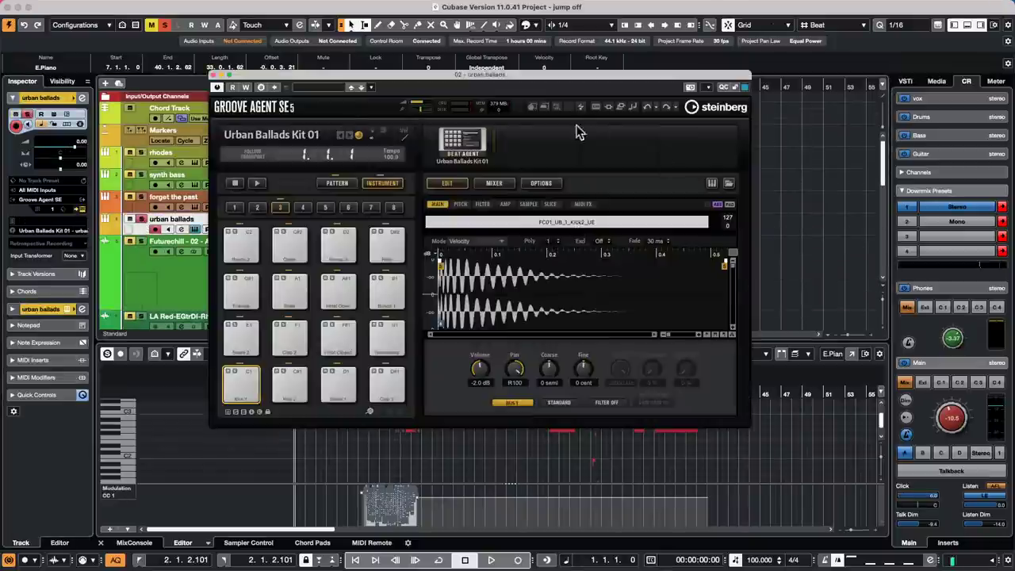
pyautogui.click(257, 184)
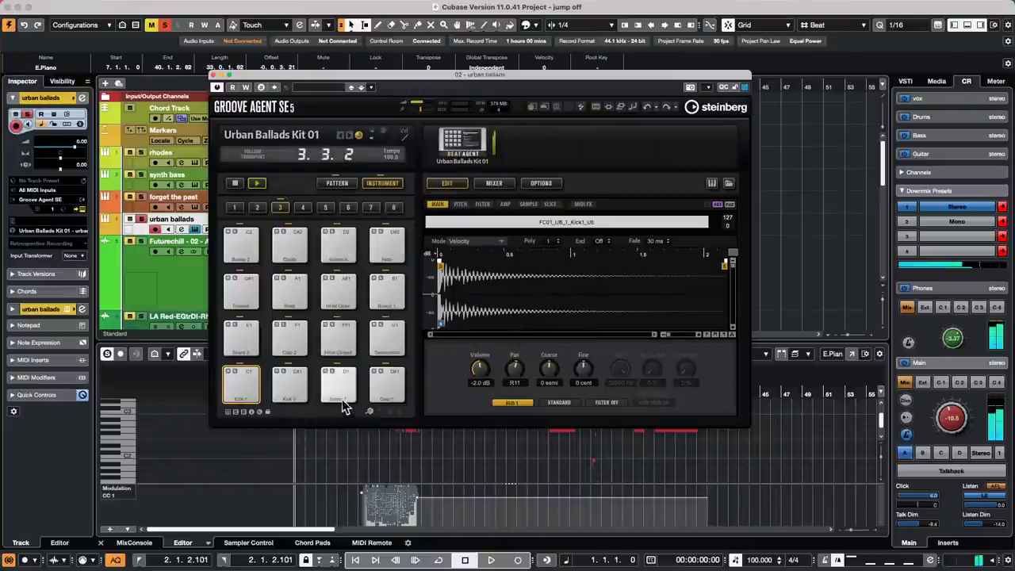
pyautogui.click(337, 183)
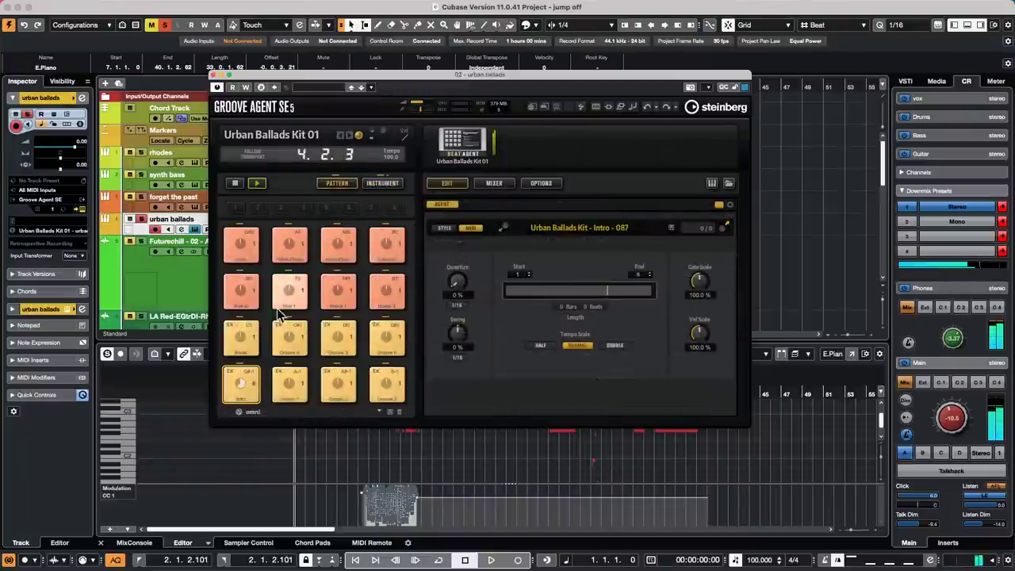
pyautogui.click(290, 337)
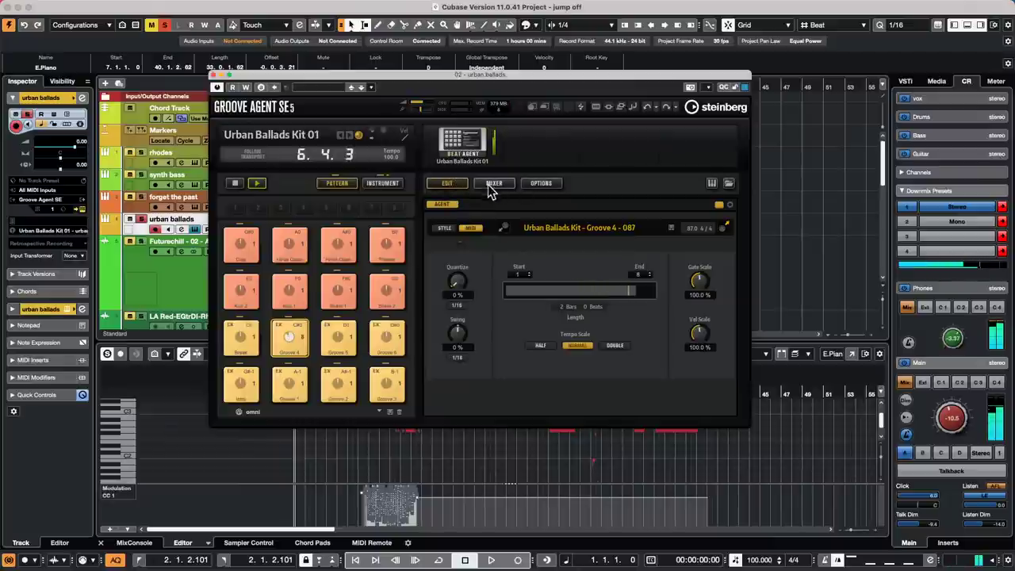
# - In Instrument mode, audition Kick 2, Snare 1, Snare 2 and the closed hi-hat pads
pyautogui.click(382, 183)
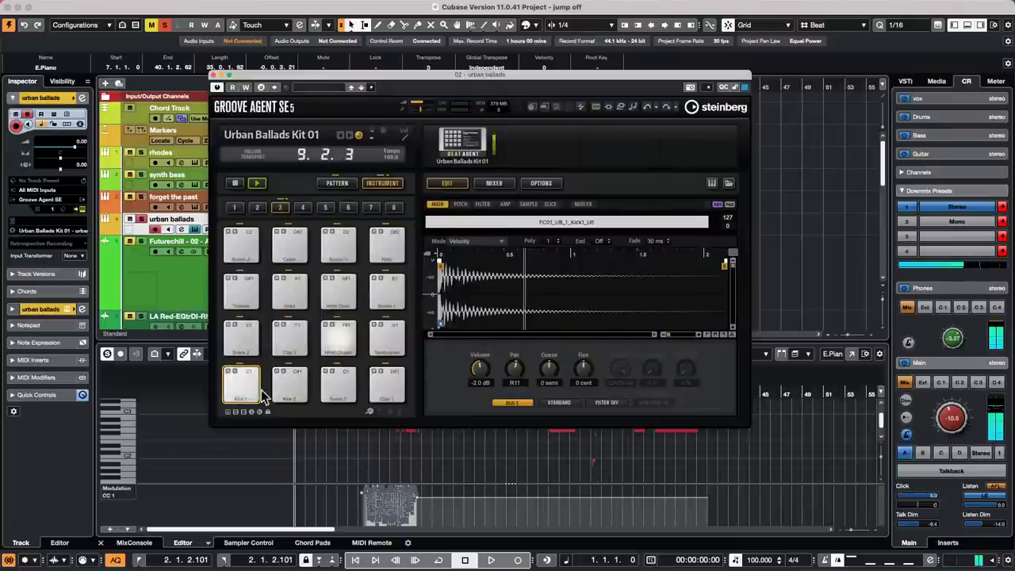
pyautogui.click(284, 382)
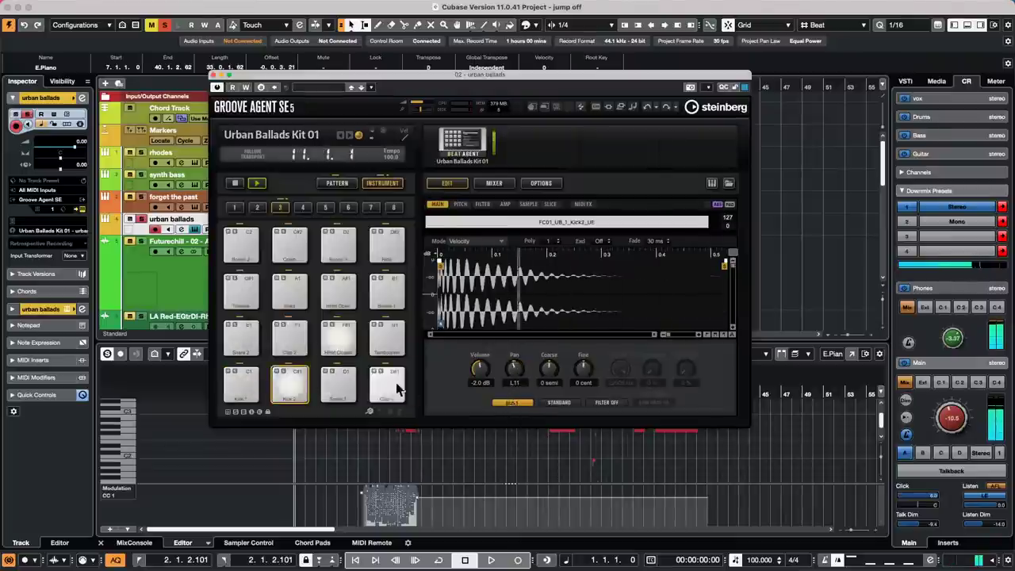
pyautogui.click(337, 388)
pyautogui.click(242, 337)
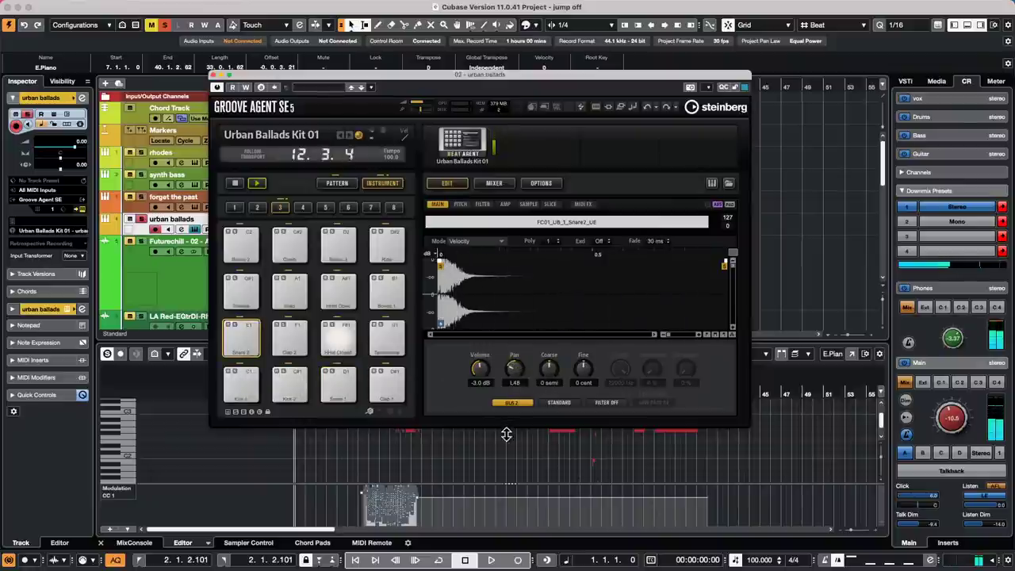
pyautogui.moveTo(506, 434); pyautogui.dragTo(514, 389)
pyautogui.click(349, 337)
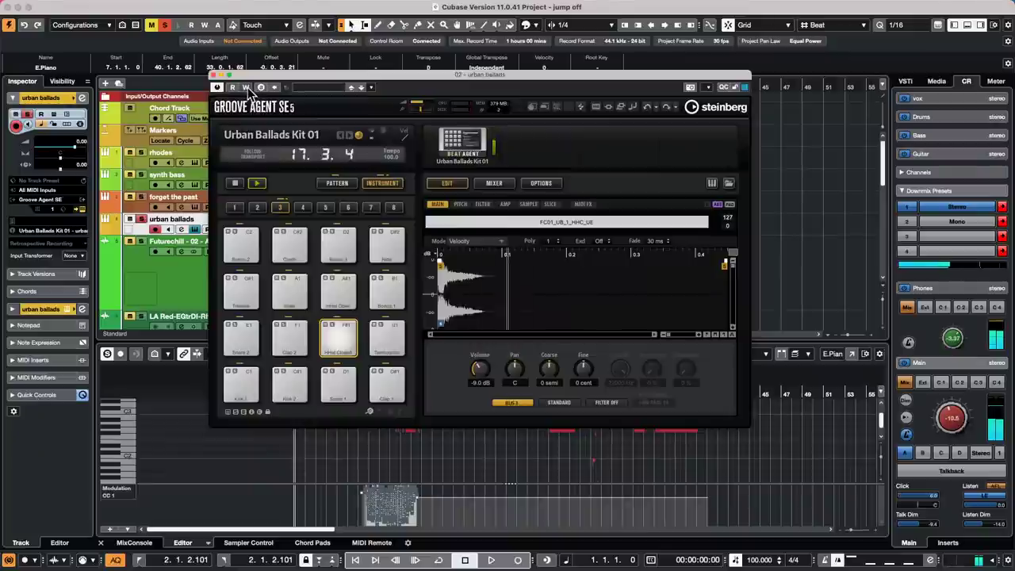
pyautogui.moveTo(271, 84); pyautogui.dragTo(570, 90)
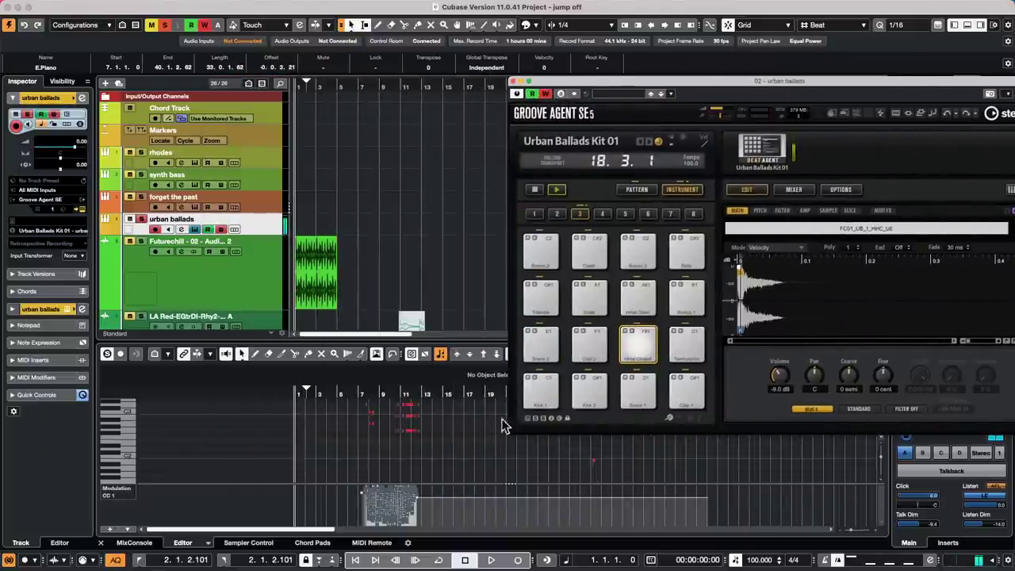
# - Start playback and pan the closed hi-hat right while recording automation
pyautogui.click(489, 561)
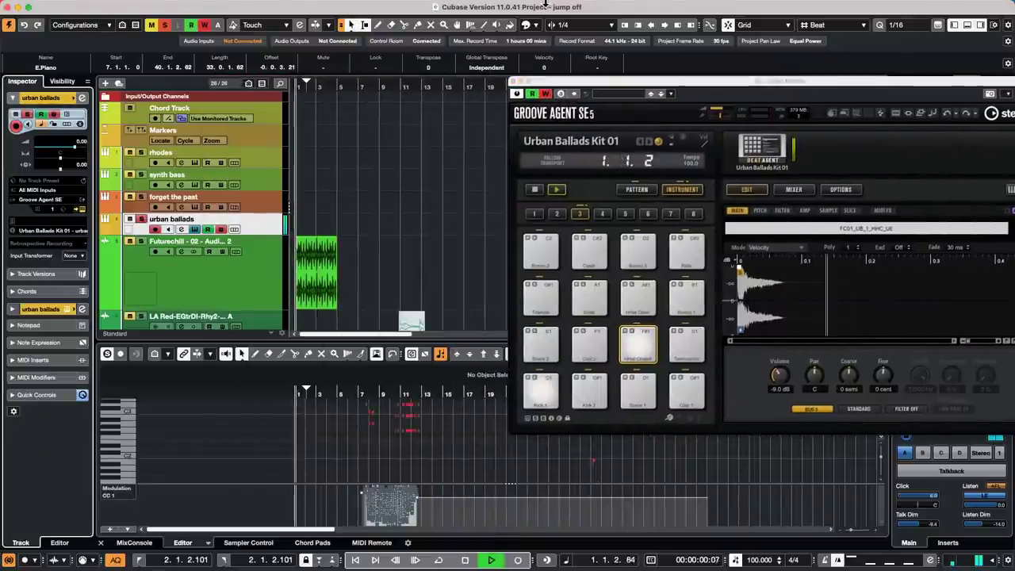
pyautogui.moveTo(633, 82); pyautogui.dragTo(582, 38)
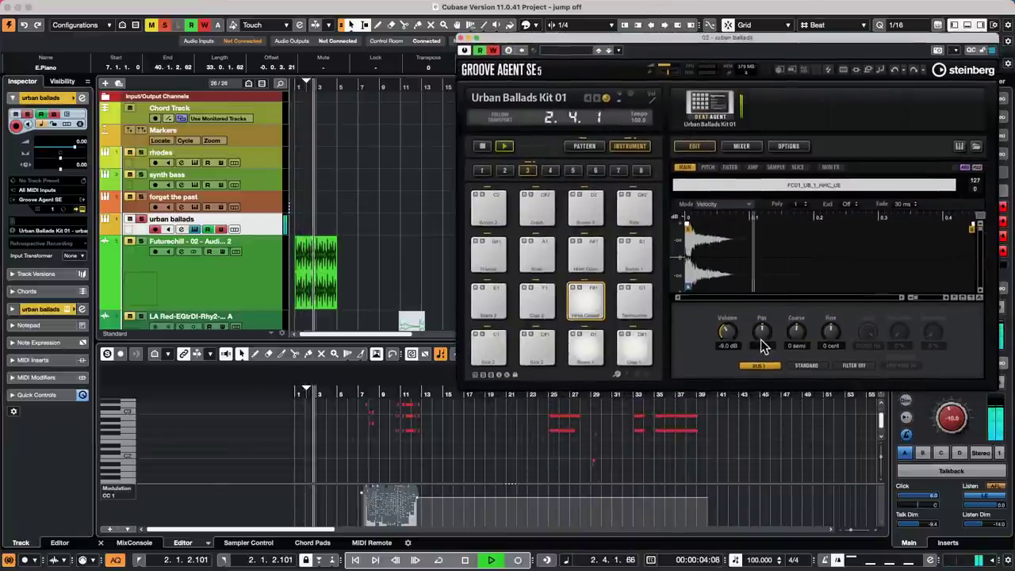
pyautogui.click(587, 311)
pyautogui.moveTo(761, 332); pyautogui.dragTo(774, 295)
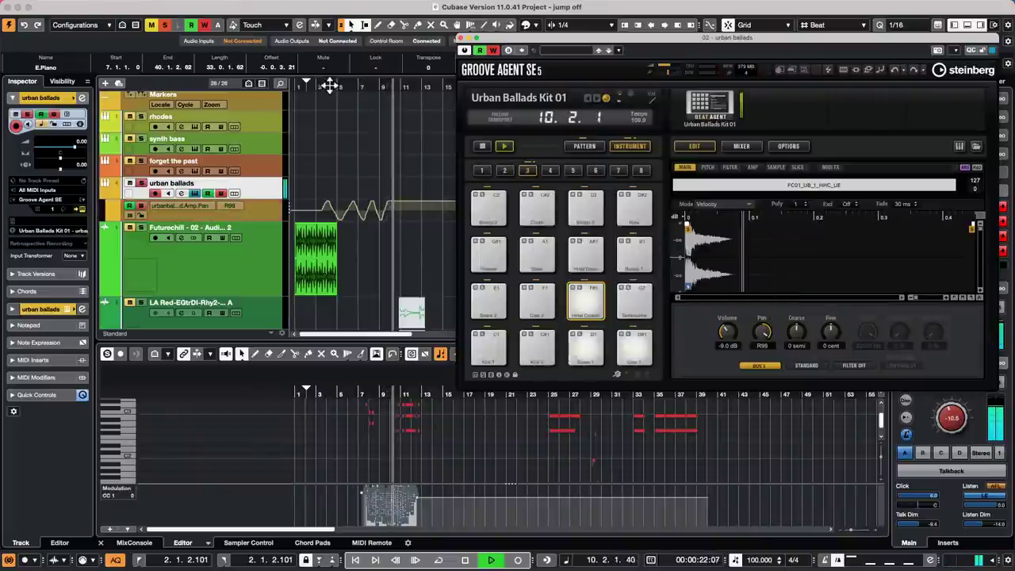
pyautogui.click(347, 121)
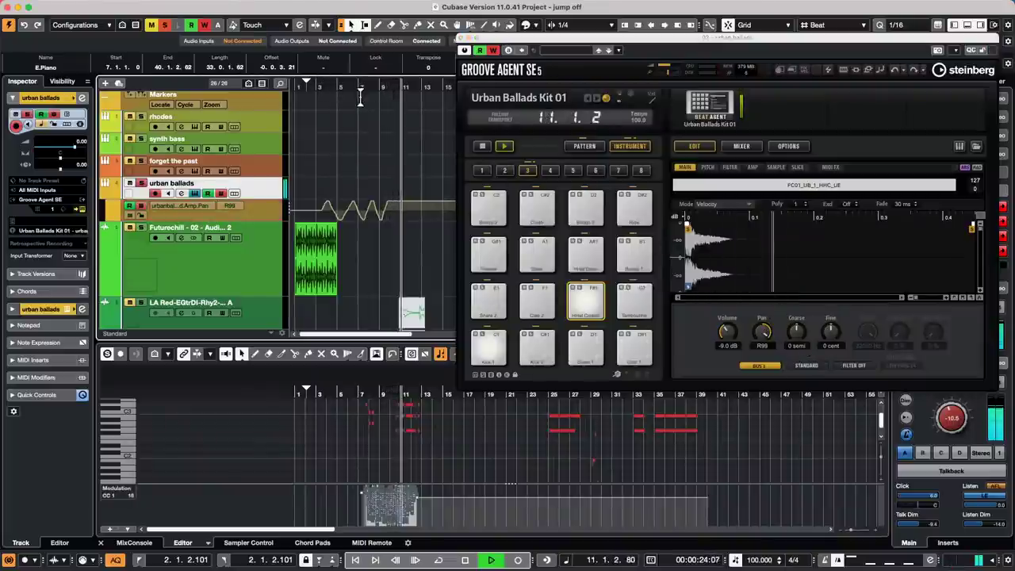
# - Restart playback, record Snare 1 panned hard right to R100, then stop playback and the pattern
pyautogui.click(295, 87)
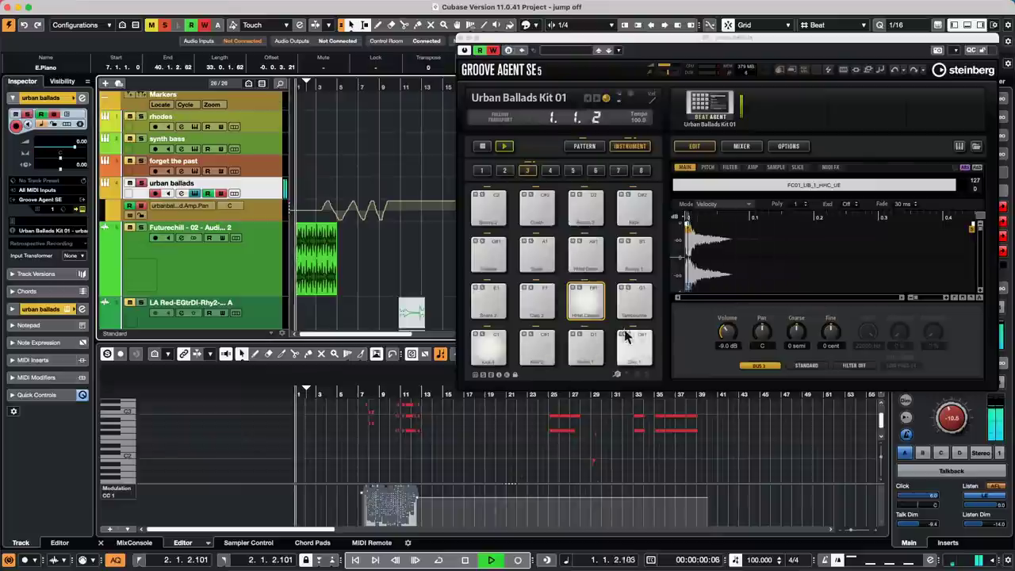
pyautogui.click(584, 349)
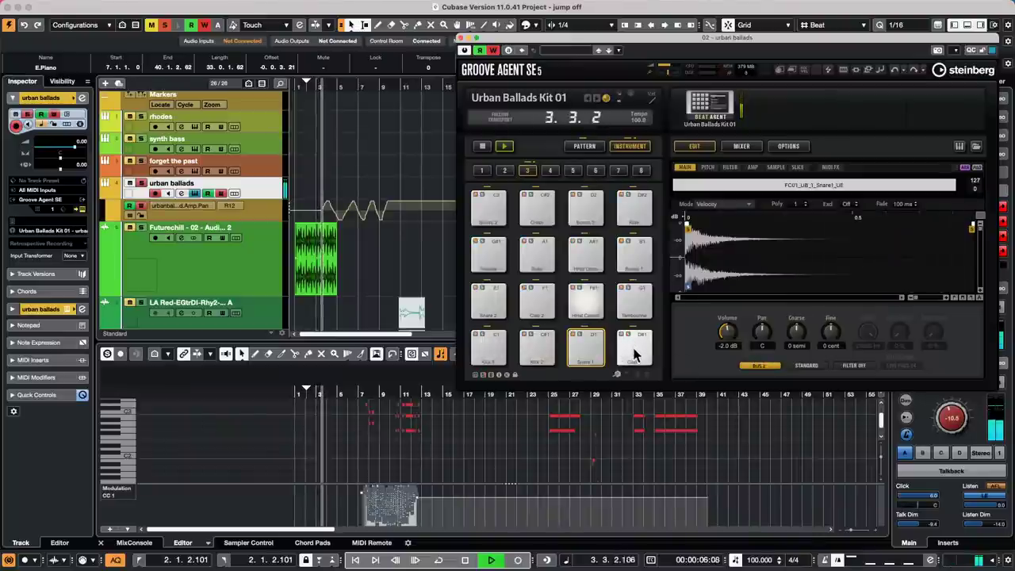
pyautogui.moveTo(761, 332); pyautogui.dragTo(766, 288)
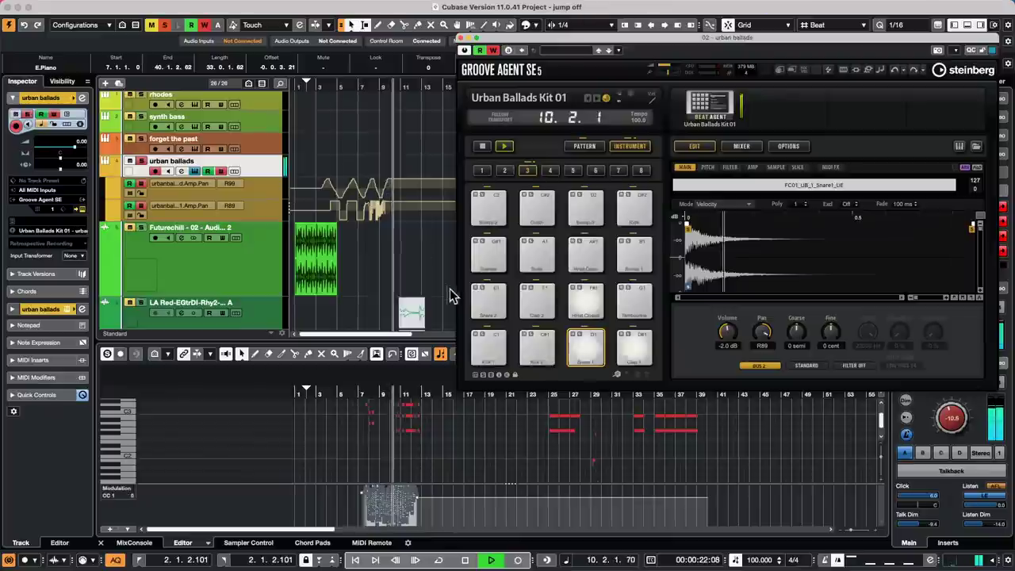
pyautogui.click(485, 202)
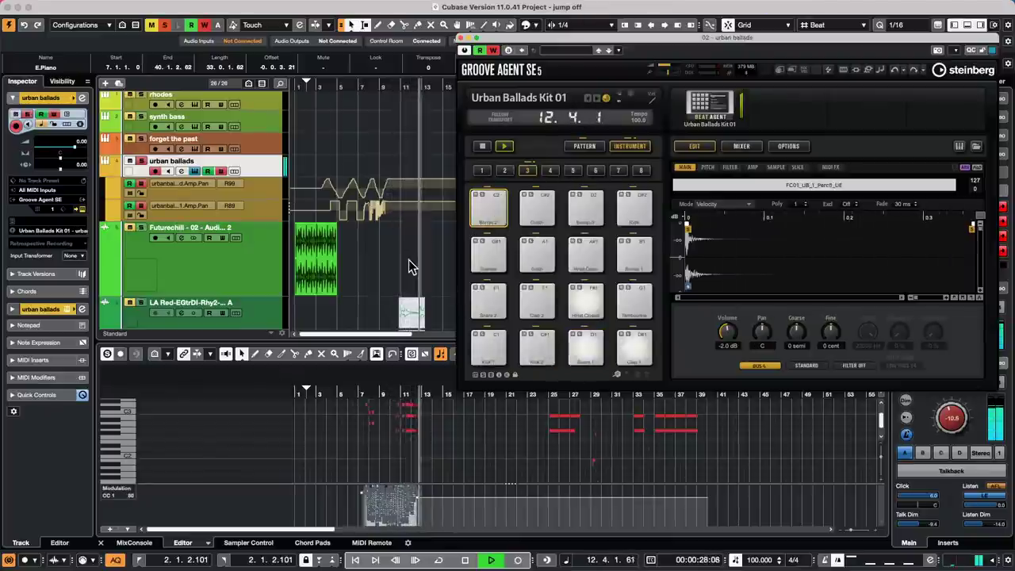
pyautogui.press('space')
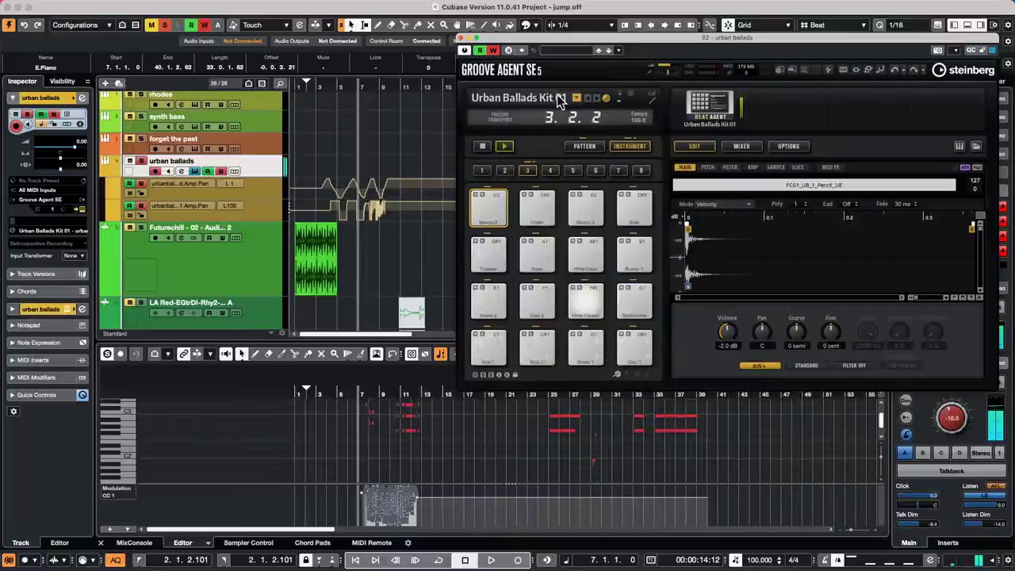
pyautogui.click(505, 146)
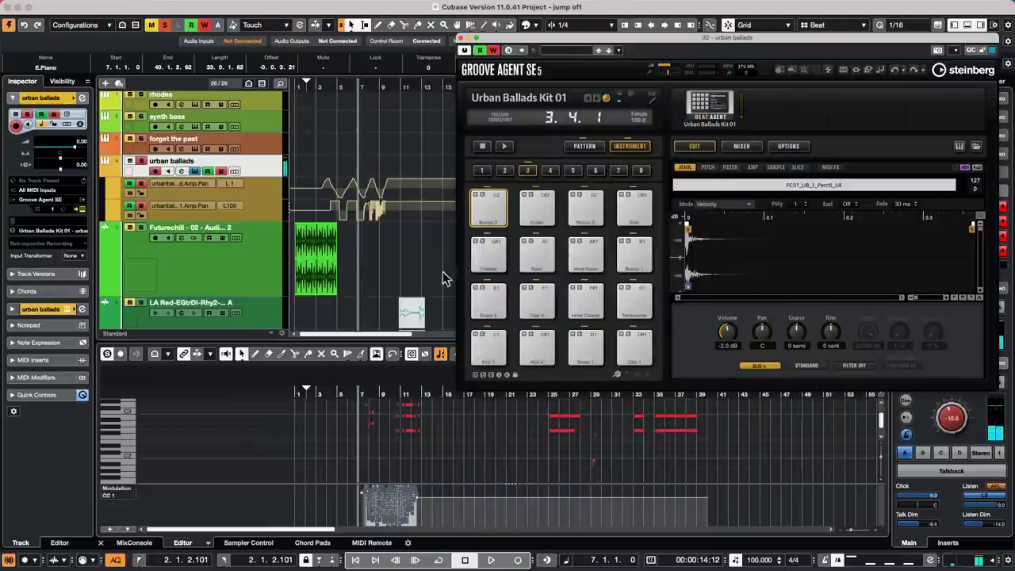
pyautogui.click(568, 424)
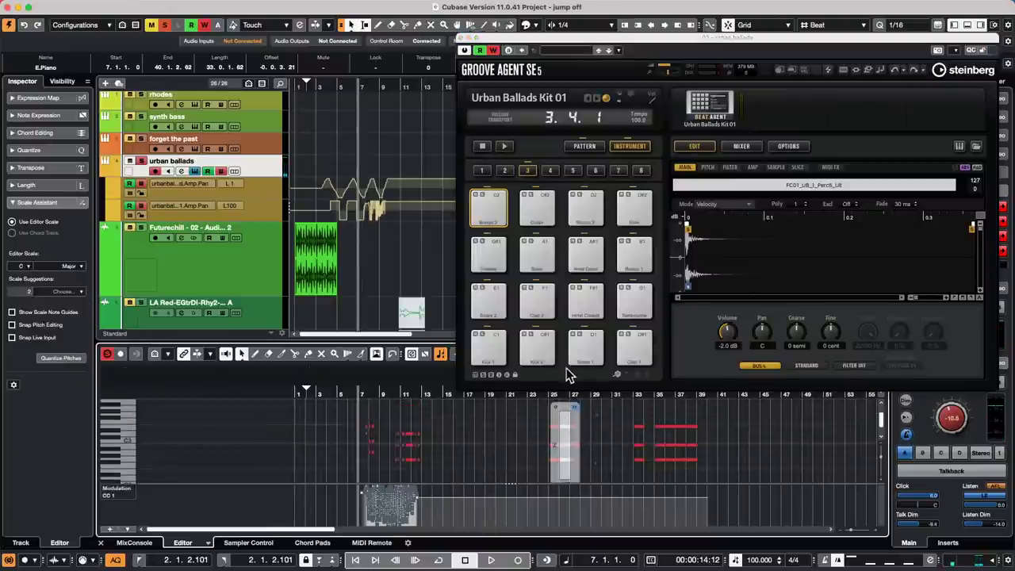
# - Zoom the note editor to bar 26, close Groove Agent, select the B2 note, then zoom out fully
pyautogui.moveTo(562, 395); pyautogui.dragTo(561, 464)
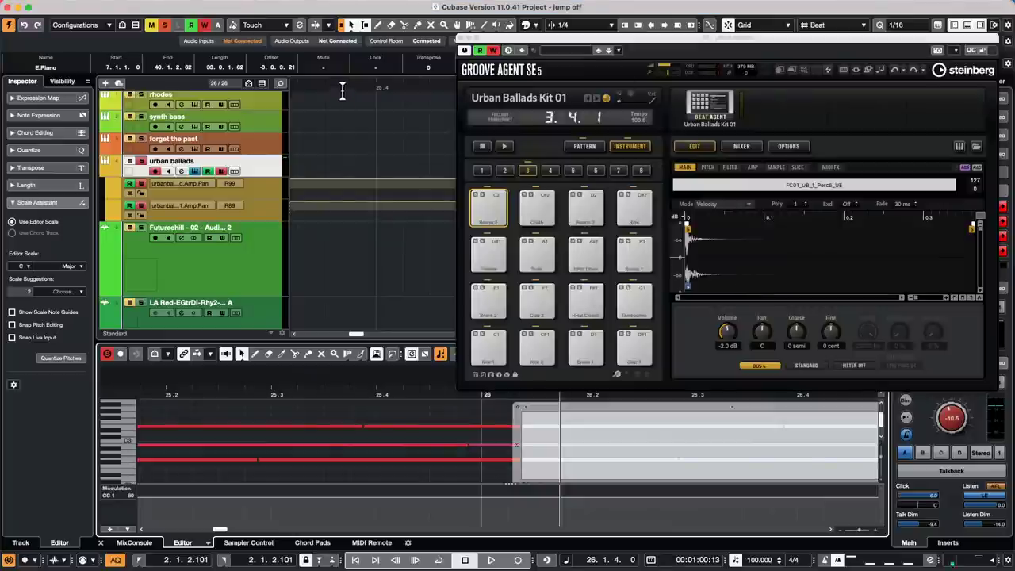
pyautogui.click(463, 39)
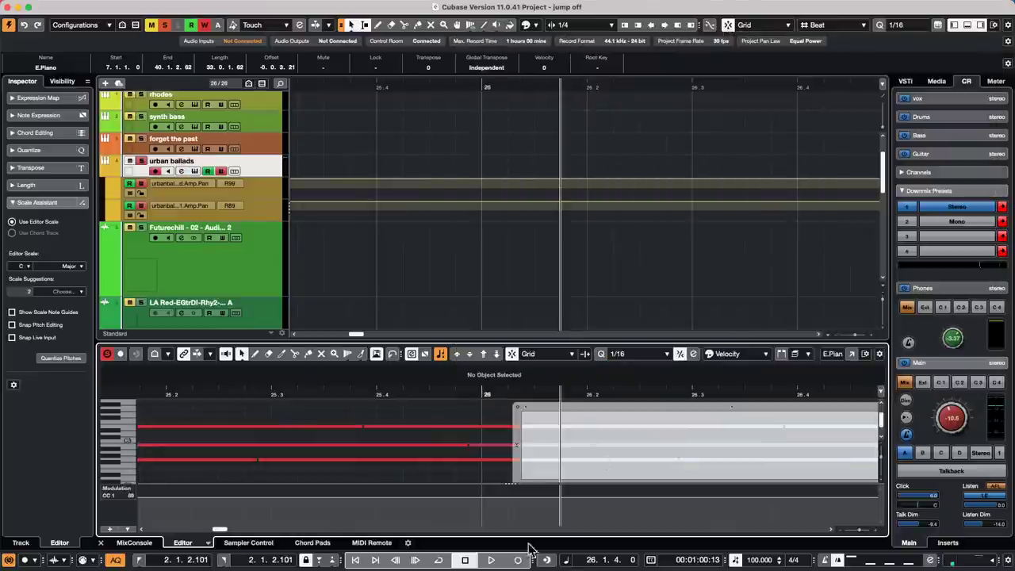
pyautogui.click(484, 443)
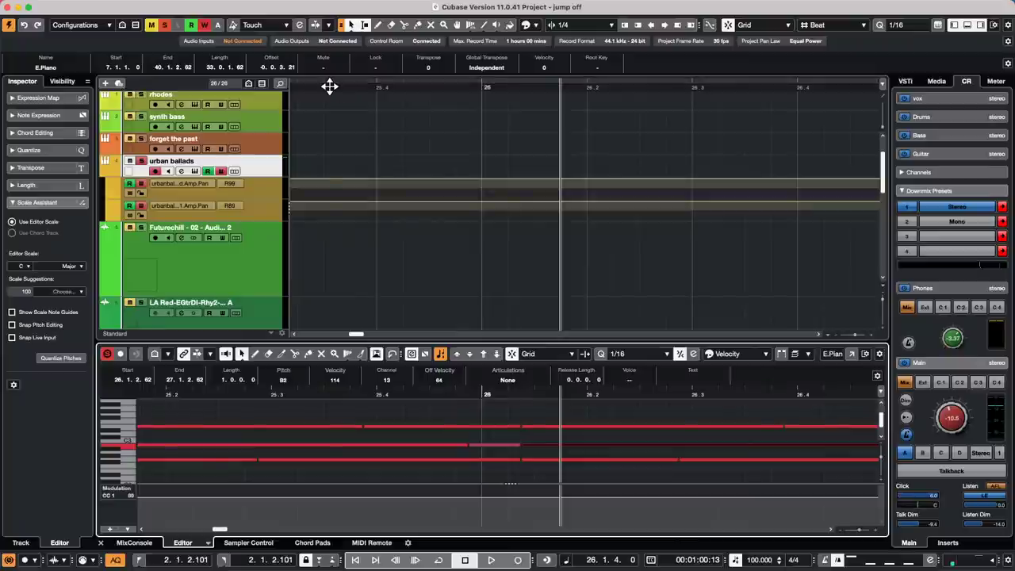
pyautogui.moveTo(329, 86); pyautogui.dragTo(344, 16)
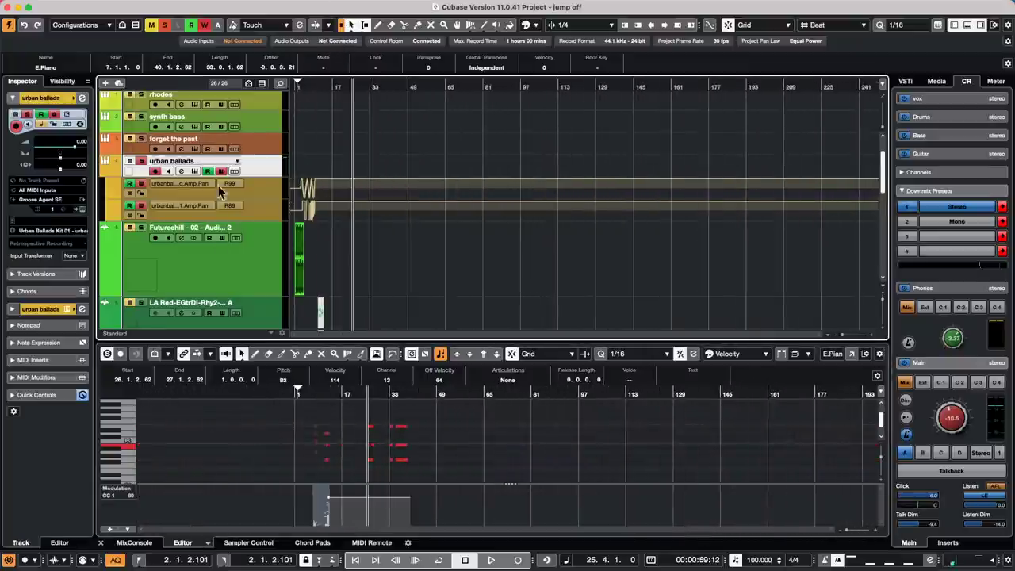
# - Enlarge the urban ballads pan automation lane and choose the Line tool's Sine shape
pyautogui.moveTo(250, 198); pyautogui.dragTo(251, 252)
pyautogui.rightClick(408, 190)
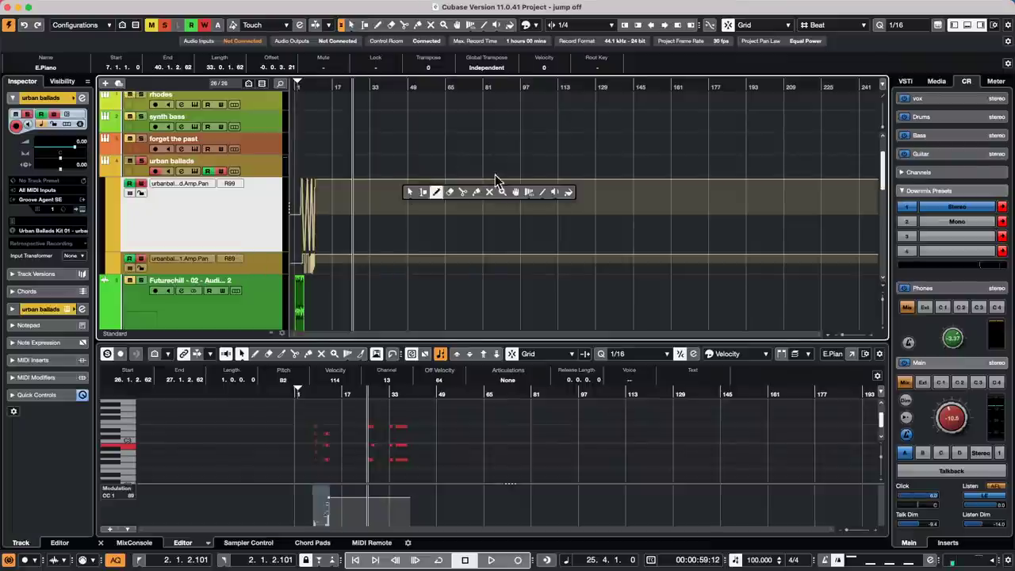
pyautogui.click(544, 194)
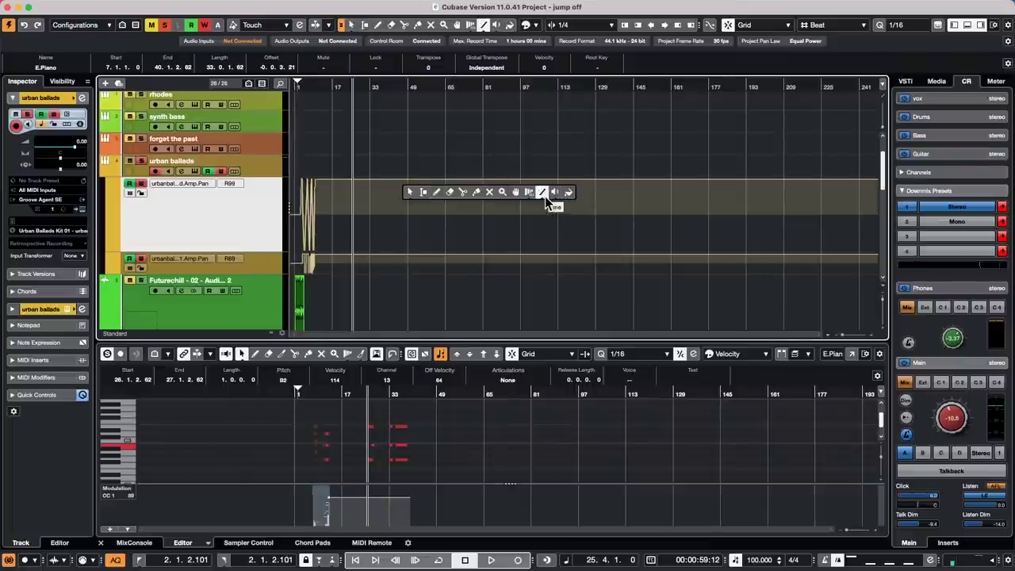
pyautogui.click(545, 196)
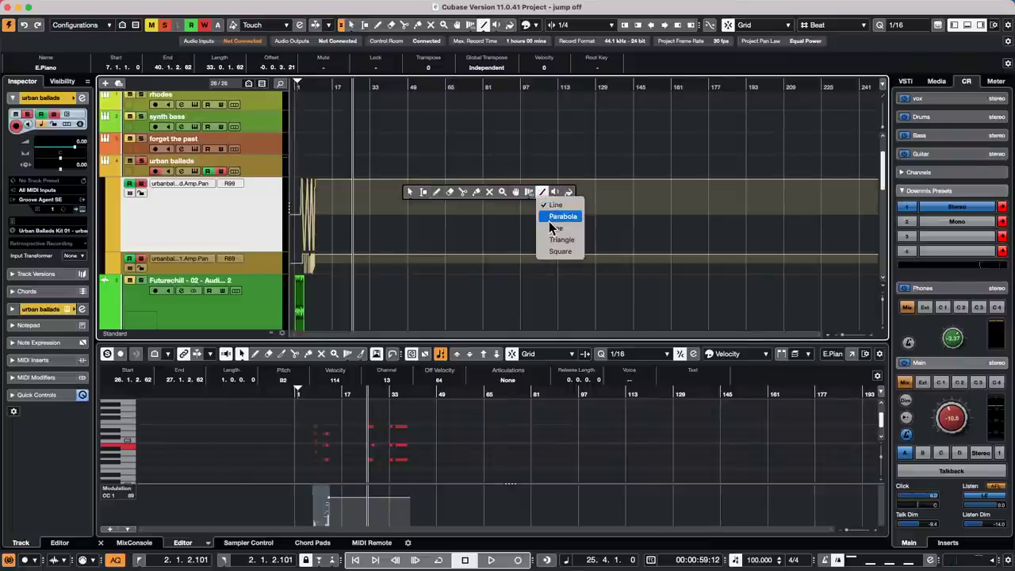
pyautogui.click(572, 231)
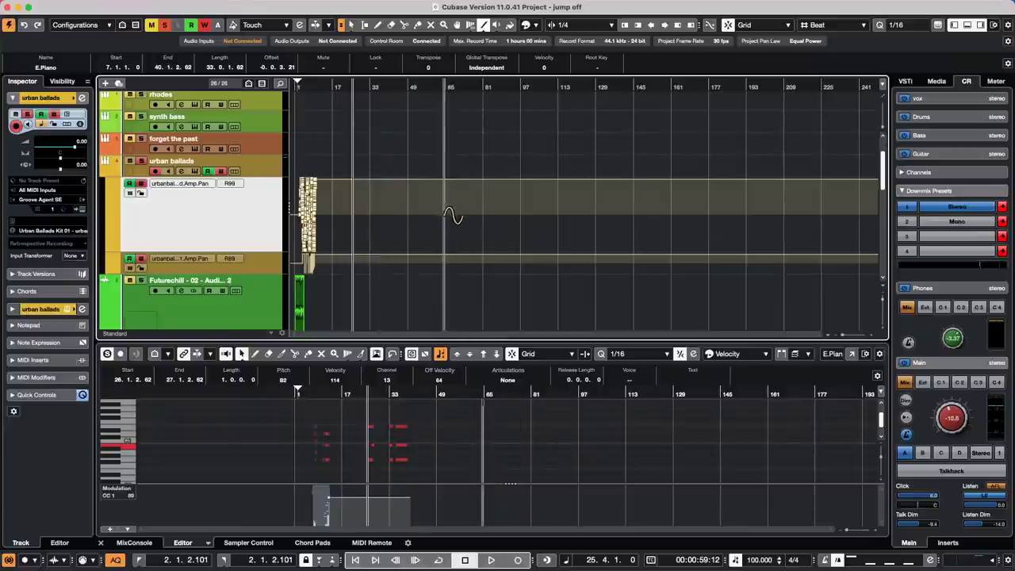
# - Draw several trial sine pan curves in the lane and undo each one
pyautogui.moveTo(447, 209)
pyautogui.mouseDown()
pyautogui.moveTo(585, 230)
pyautogui.moveTo(762, 226)
pyautogui.moveTo(587, 233)
pyautogui.moveTo(609, 235)
pyautogui.moveTo(859, 228)
pyautogui.moveTo(804, 235)
pyautogui.moveTo(795, 226)
pyautogui.mouseUp()
pyautogui.press('super+z')
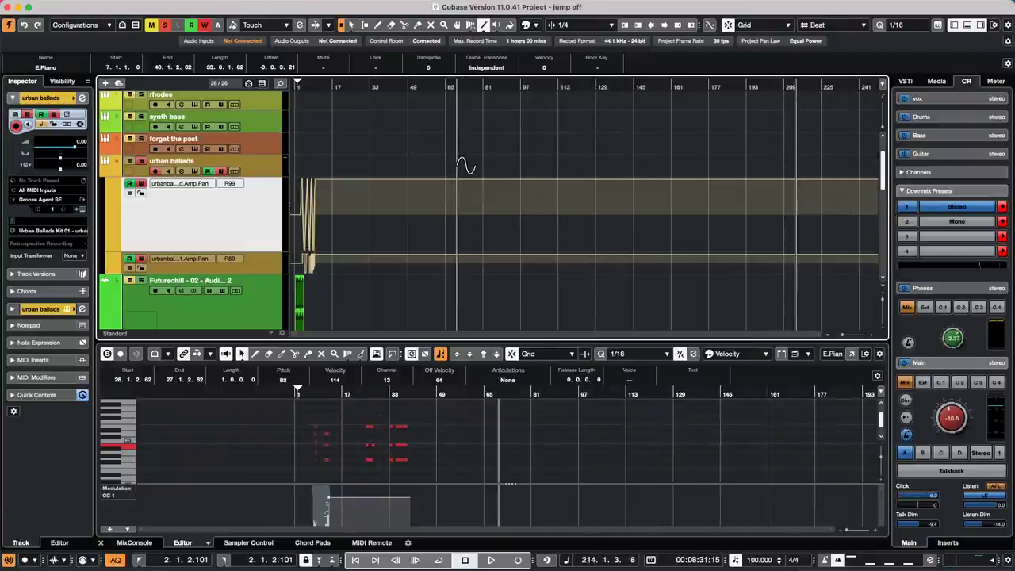
pyautogui.moveTo(484, 219)
pyautogui.mouseDown()
pyautogui.moveTo(535, 222)
pyautogui.moveTo(528, 241)
pyautogui.moveTo(655, 235)
pyautogui.moveTo(618, 247)
pyautogui.mouseUp()
pyautogui.press('Delete')
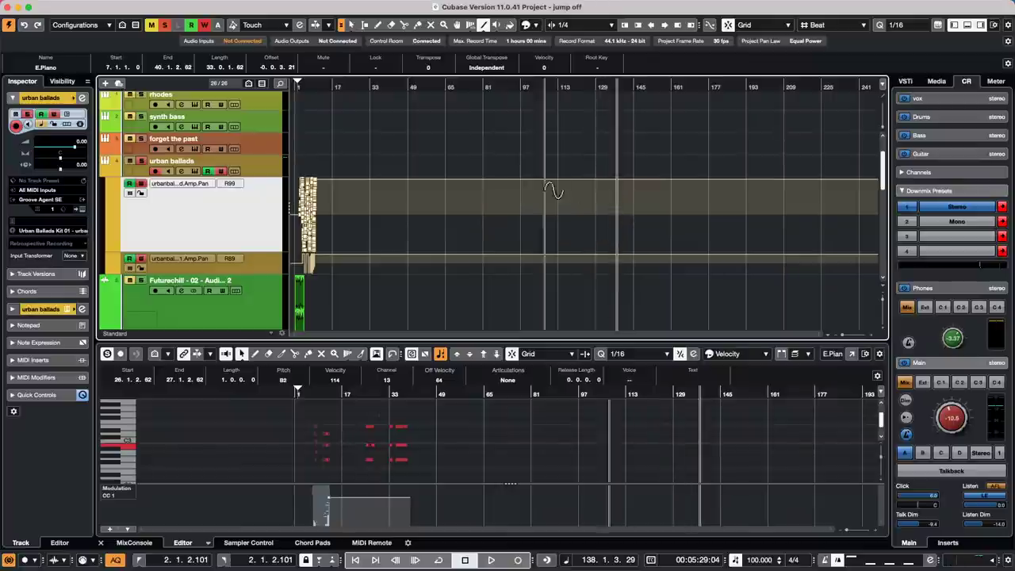
pyautogui.moveTo(483, 229)
pyautogui.mouseDown()
pyautogui.moveTo(625, 235)
pyautogui.moveTo(608, 246)
pyautogui.moveTo(604, 222)
pyautogui.moveTo(594, 250)
pyautogui.moveTo(601, 226)
pyautogui.moveTo(580, 233)
pyautogui.moveTo(600, 243)
pyautogui.moveTo(539, 230)
pyautogui.moveTo(527, 215)
pyautogui.moveTo(486, 224)
pyautogui.moveTo(539, 237)
pyautogui.moveTo(546, 230)
pyautogui.moveTo(545, 240)
pyautogui.moveTo(552, 228)
pyautogui.mouseUp()
pyautogui.press('super+z')
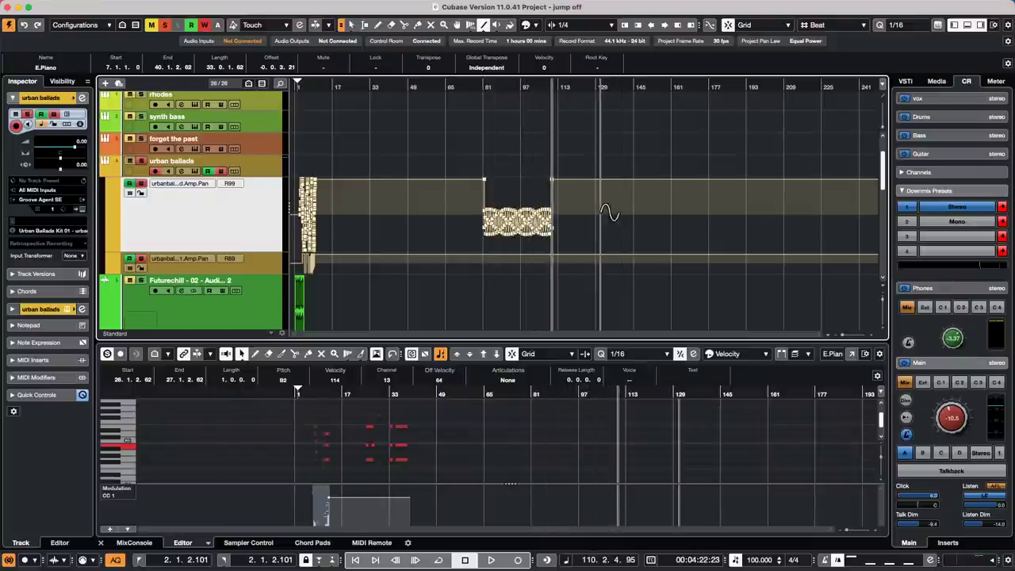
pyautogui.press('super+z')
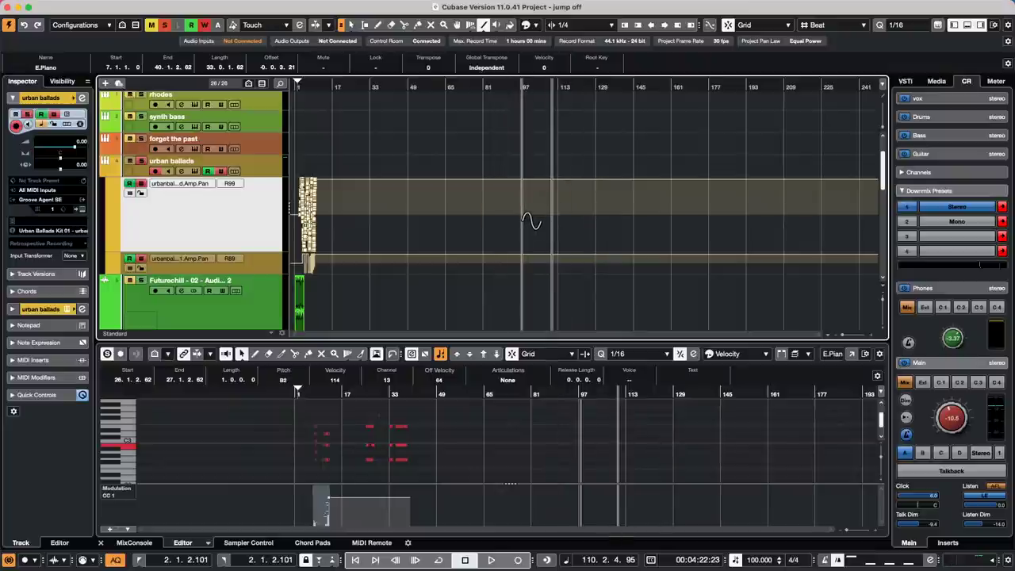
# - Draw a sine pan curve from bar 97 and raise Main monitoring from -10.5 to -0.37 dB
pyautogui.moveTo(521, 222)
pyautogui.mouseDown()
pyautogui.moveTo(670, 246)
pyautogui.moveTo(531, 249)
pyautogui.moveTo(520, 194)
pyautogui.moveTo(686, 242)
pyautogui.moveTo(566, 261)
pyautogui.moveTo(568, 249)
pyautogui.moveTo(571, 274)
pyautogui.moveTo(580, 233)
pyautogui.moveTo(576, 265)
pyautogui.moveTo(561, 265)
pyautogui.moveTo(830, 247)
pyautogui.moveTo(587, 248)
pyautogui.moveTo(866, 236)
pyautogui.moveTo(672, 236)
pyautogui.moveTo(606, 242)
pyautogui.moveTo(845, 238)
pyautogui.moveTo(738, 252)
pyautogui.moveTo(743, 236)
pyautogui.moveTo(741, 249)
pyautogui.moveTo(625, 246)
pyautogui.moveTo(711, 252)
pyautogui.moveTo(870, 238)
pyautogui.moveTo(642, 245)
pyautogui.moveTo(820, 239)
pyautogui.moveTo(714, 251)
pyautogui.moveTo(876, 251)
pyautogui.moveTo(739, 250)
pyautogui.moveTo(857, 248)
pyautogui.moveTo(781, 242)
pyautogui.moveTo(816, 240)
pyautogui.moveTo(791, 242)
pyautogui.mouseUp()
pyautogui.moveTo(785, 242)
pyautogui.mouseDown()
pyautogui.moveTo(862, 245)
pyautogui.moveTo(756, 244)
pyautogui.moveTo(888, 236)
pyautogui.moveTo(753, 236)
pyautogui.moveTo(903, 238)
pyautogui.moveTo(1001, 254)
pyautogui.moveTo(987, 226)
pyautogui.moveTo(961, 215)
pyautogui.moveTo(940, 266)
pyautogui.moveTo(929, 229)
pyautogui.moveTo(926, 264)
pyautogui.moveTo(928, 228)
pyautogui.moveTo(912, 278)
pyautogui.mouseUp()
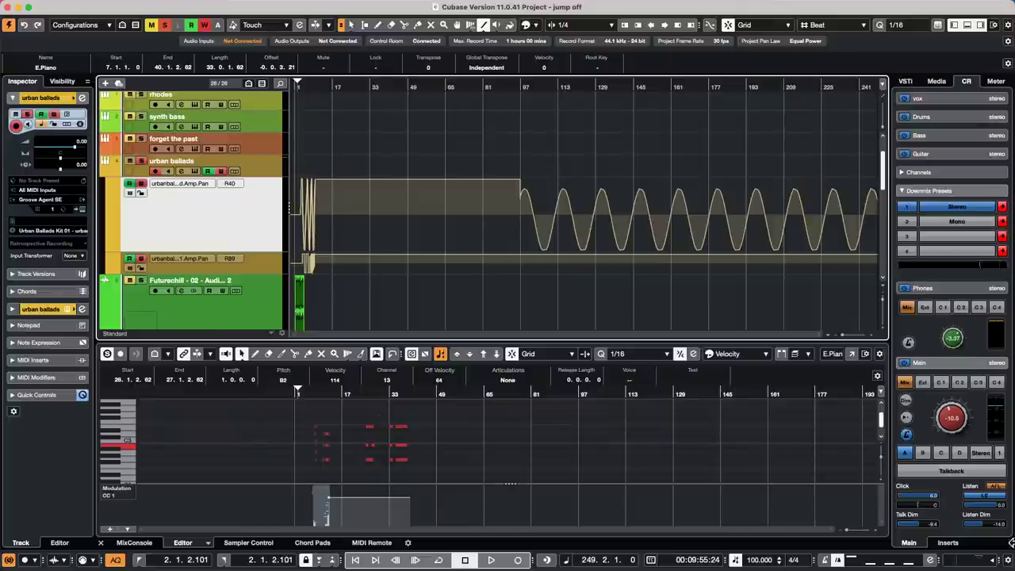
pyautogui.moveTo(951, 420)
pyautogui.mouseDown()
pyautogui.moveTo(955, 401)
pyautogui.moveTo(957, 421)
pyautogui.mouseUp()
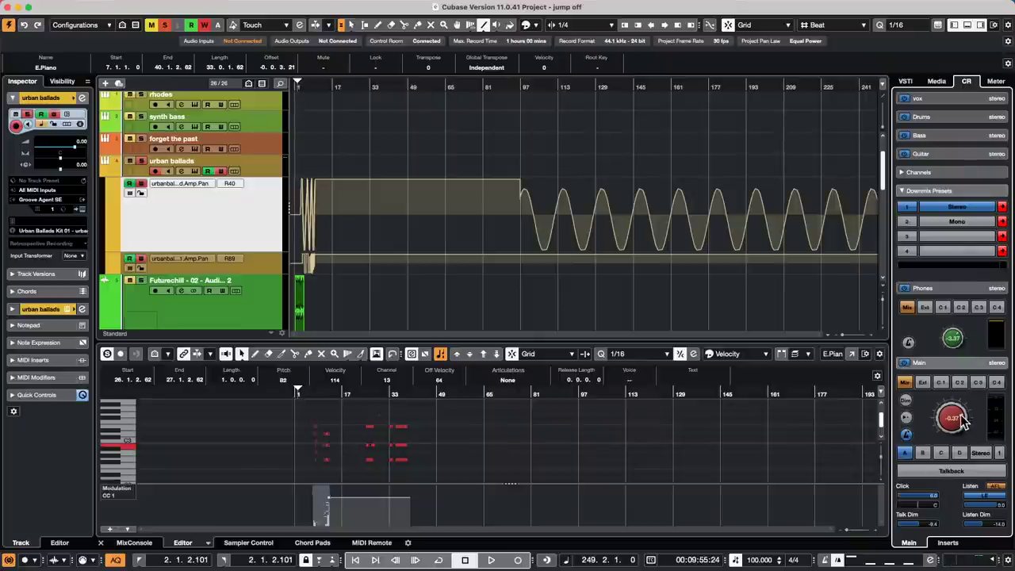
# - Set Main monitoring to its -2.35 dB reference level and return the playhead to 1.1.1.0
pyautogui.moveTo(961, 415); pyautogui.dragTo(956, 422)
pyautogui.click(906, 418)
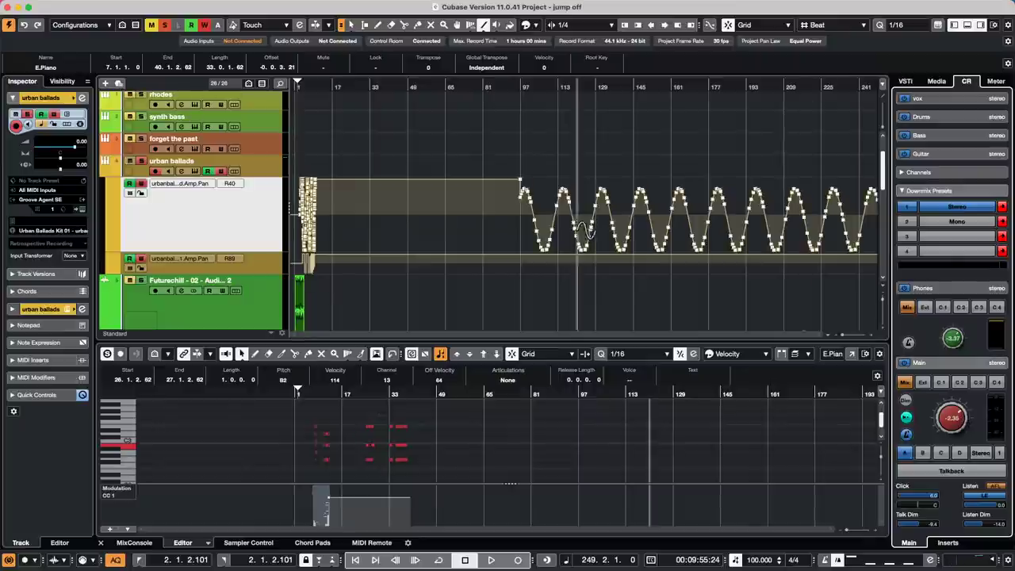
pyautogui.click(333, 86)
pyautogui.moveTo(333, 85); pyautogui.dragTo(43, 85)
# - Create a new empty project, Untitled4, from File > New Project using Create Empty
pyautogui.moveTo(148, 5)
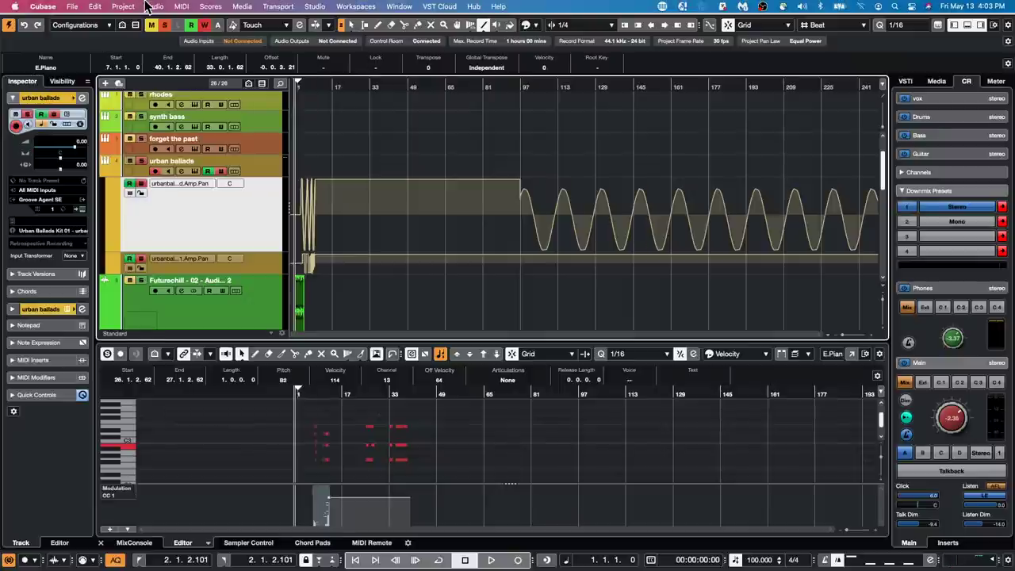
pyautogui.click(72, 6)
pyautogui.moveTo(150, 231)
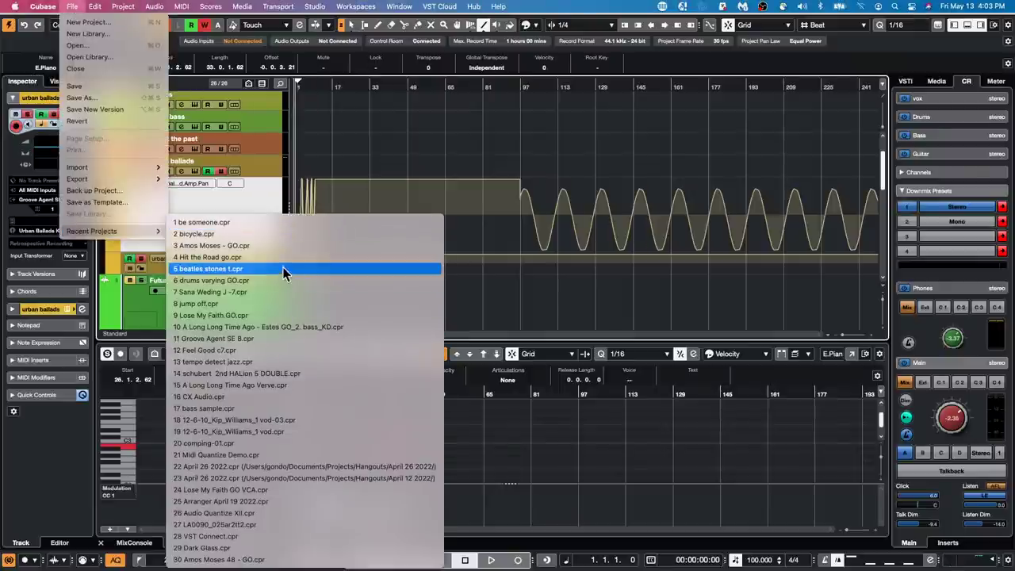
pyautogui.click(709, 222)
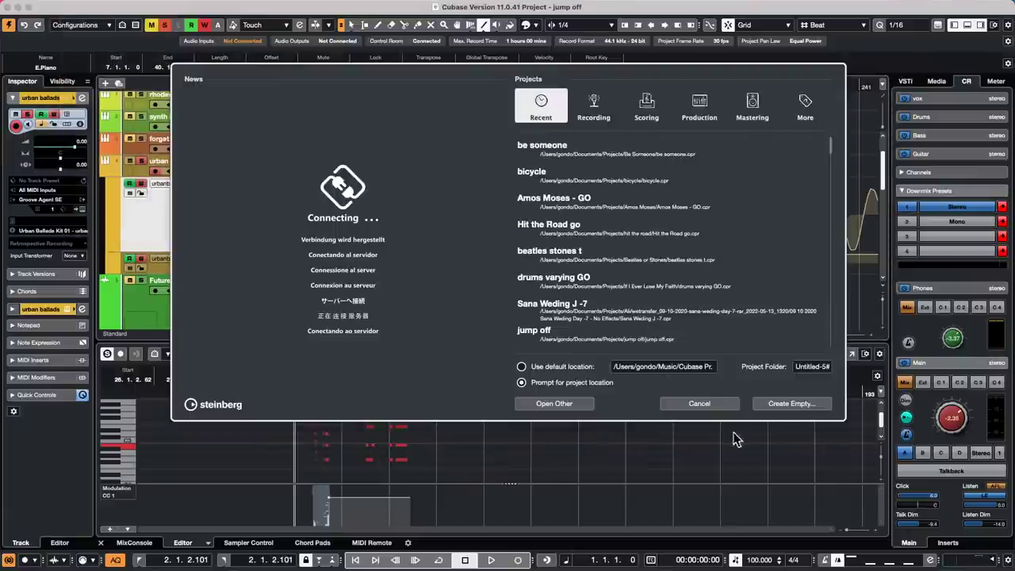
pyautogui.click(791, 405)
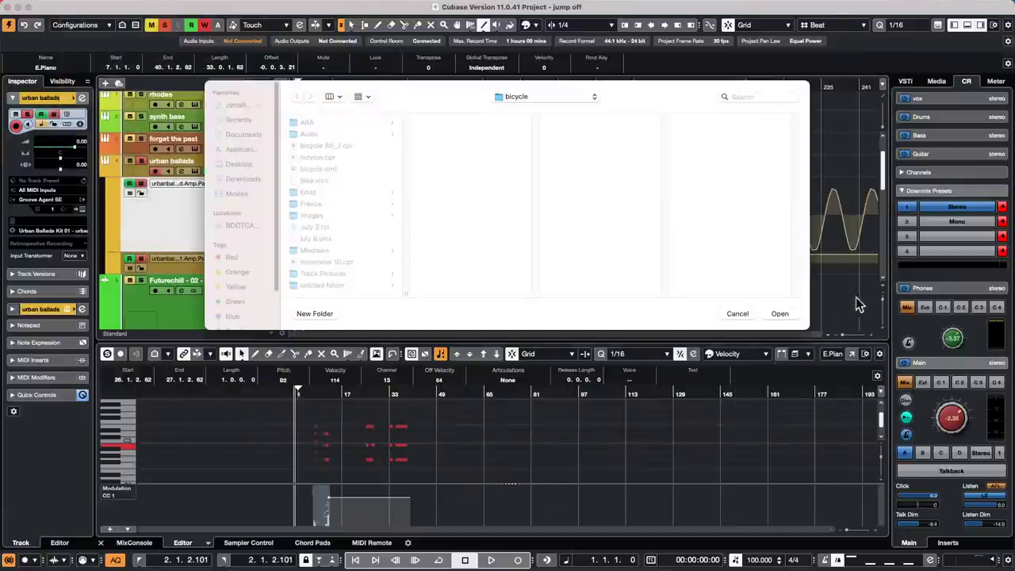
pyautogui.click(781, 314)
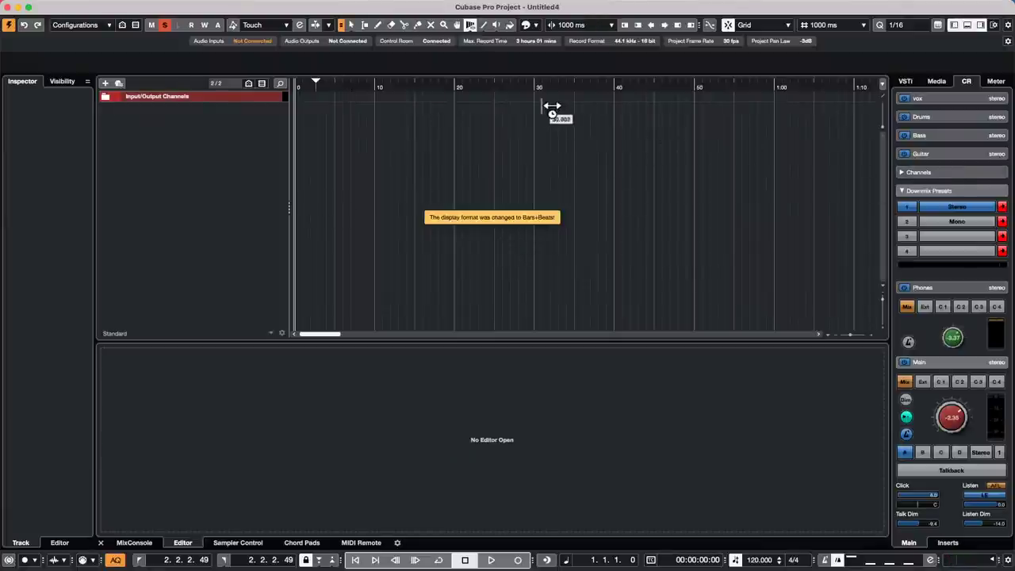
# - Drag the '02 075 drums' loop from Loops & Samples > Drum Loops into the project at 4 seconds
pyautogui.click(936, 81)
pyautogui.click(937, 159)
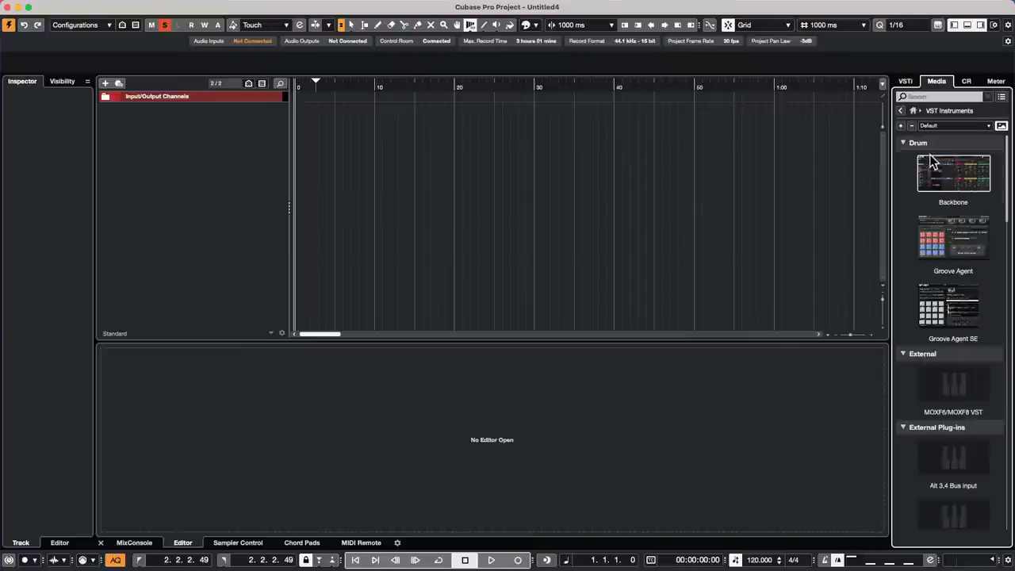
pyautogui.click(900, 112)
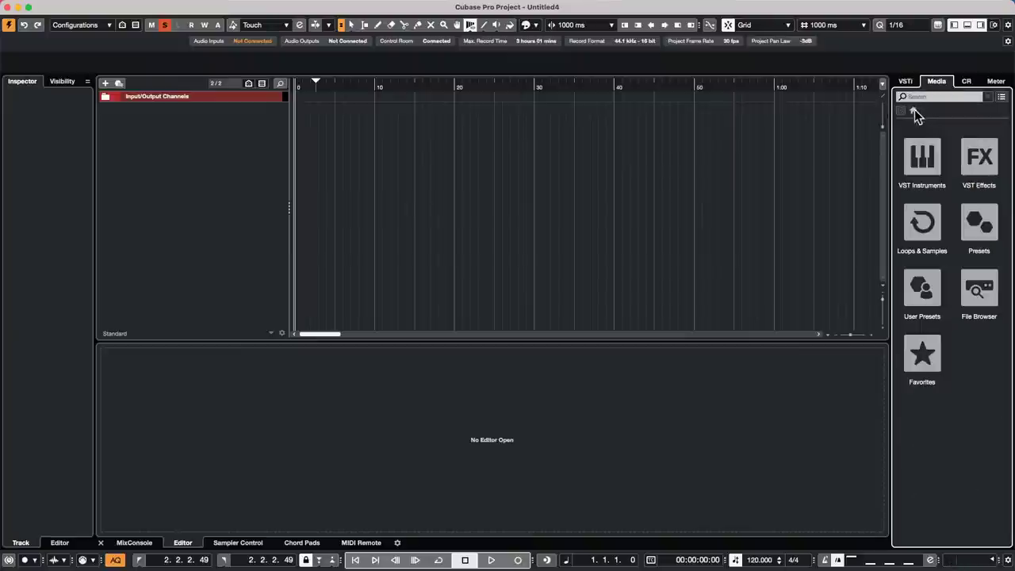
pyautogui.click(922, 220)
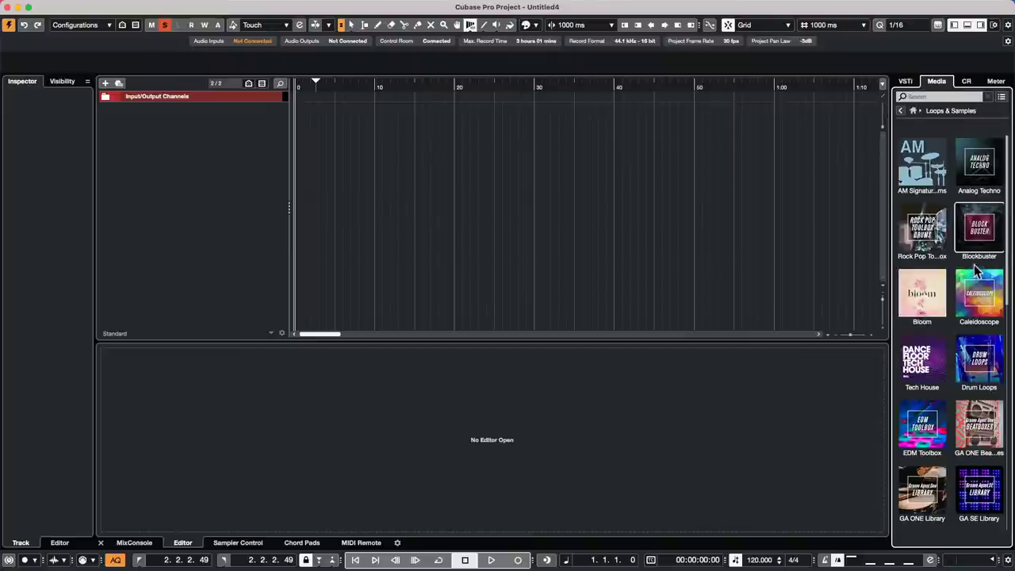
pyautogui.click(978, 361)
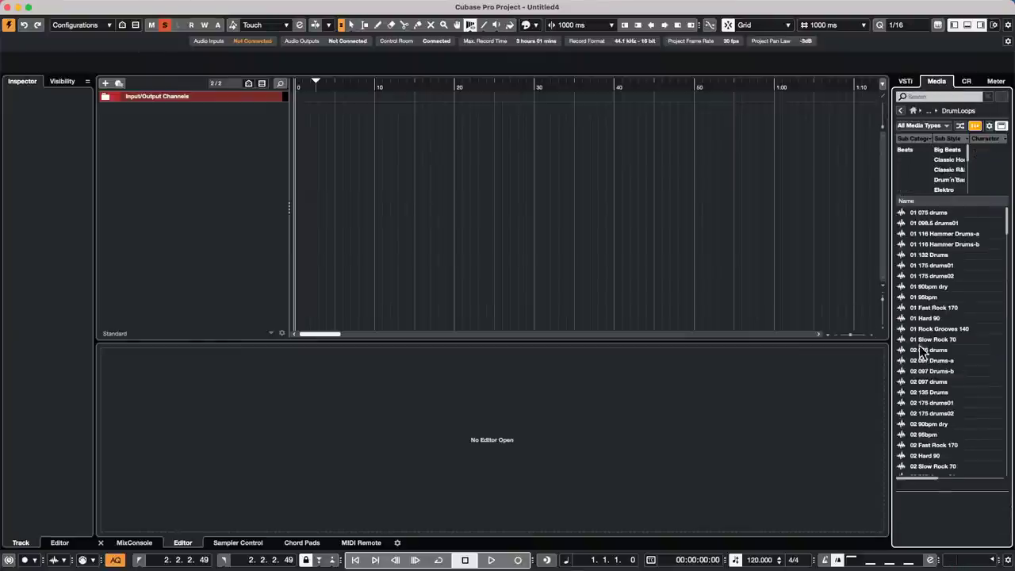
pyautogui.moveTo(926, 350); pyautogui.dragTo(342, 131)
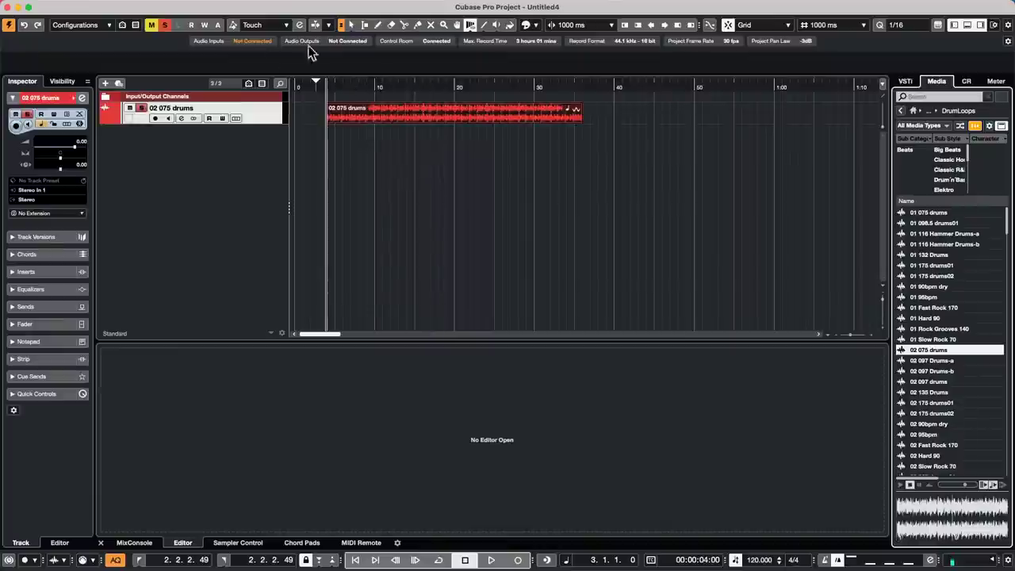
pyautogui.moveTo(324, 84); pyautogui.dragTo(307, 124)
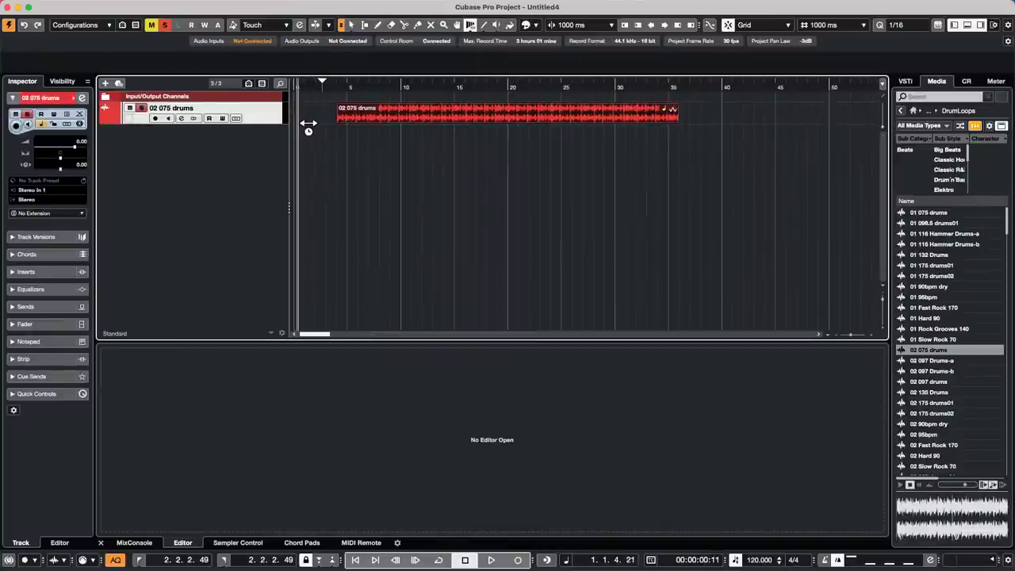
# - Return the playhead to the project start and select the Object Selection tool
pyautogui.press(',')
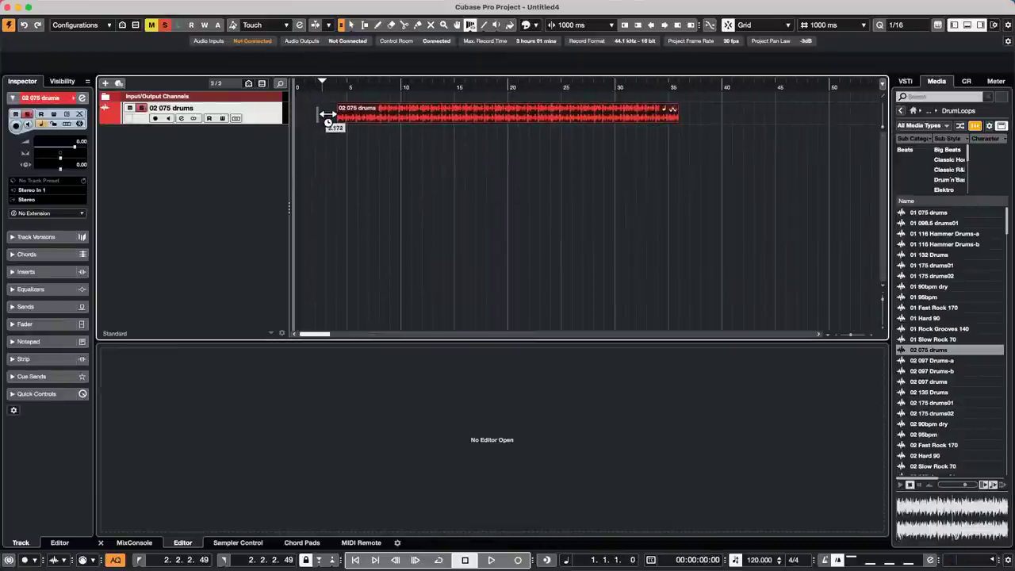
pyautogui.rightClick(369, 190)
pyautogui.click(369, 190)
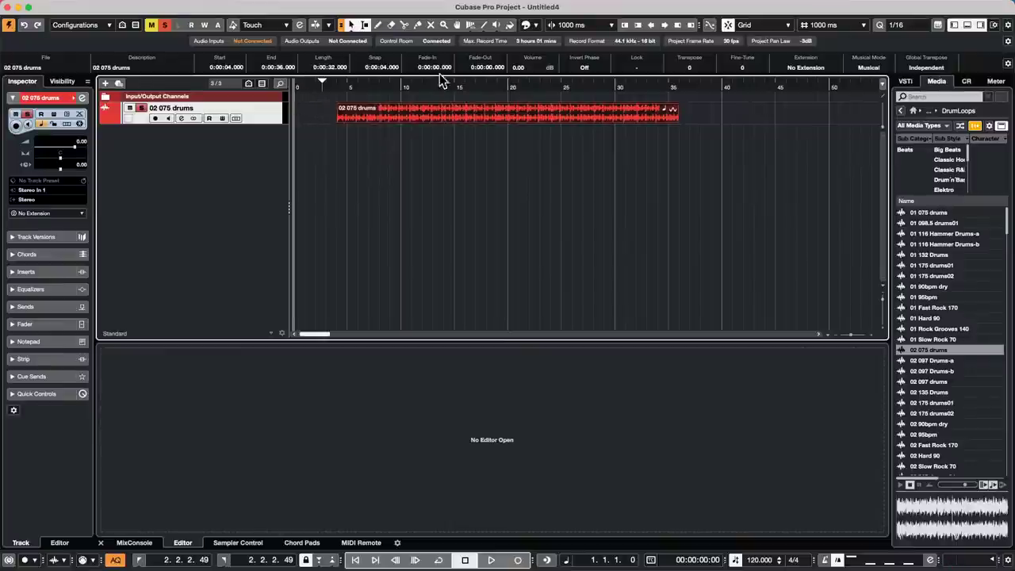
# - Keep the ruler in seconds and select the range from 2 to 39 seconds
pyautogui.rightClick(370, 83)
pyautogui.click(405, 101)
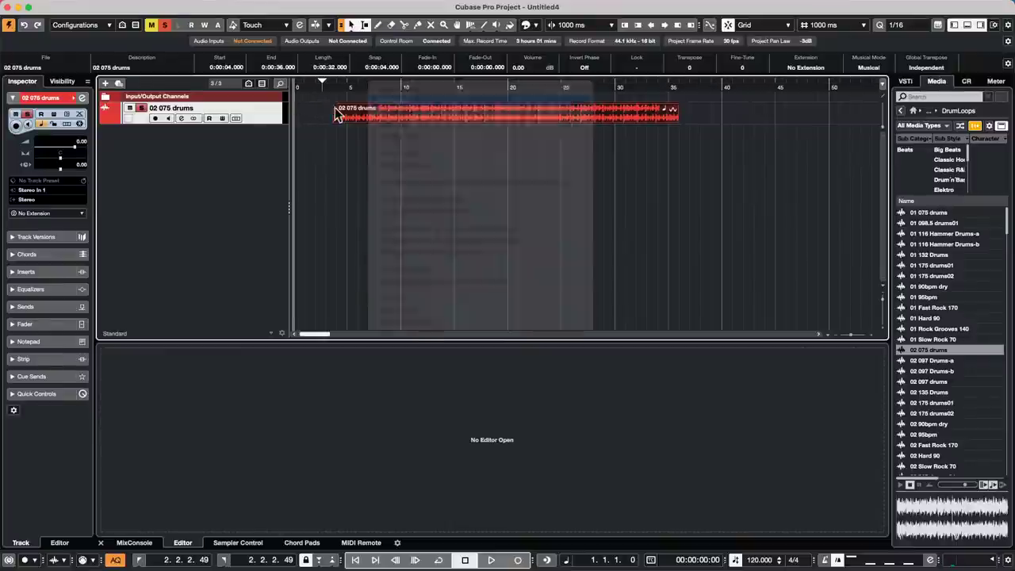
pyautogui.click(314, 108)
pyautogui.moveTo(314, 108); pyautogui.dragTo(705, 111)
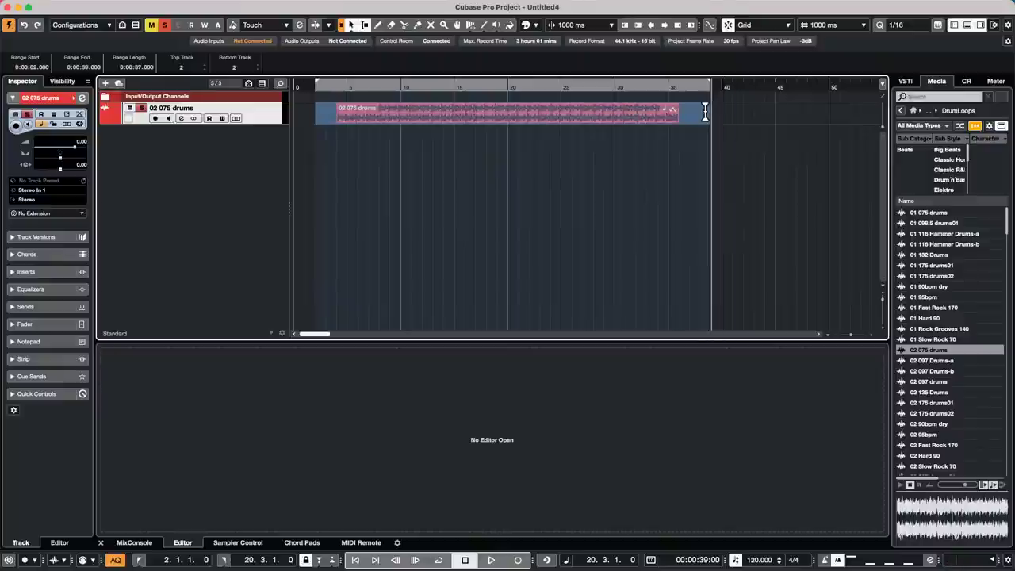
# - Bounce the selection, replace the drum event with it, then undo that bounce
pyautogui.click(121, 6)
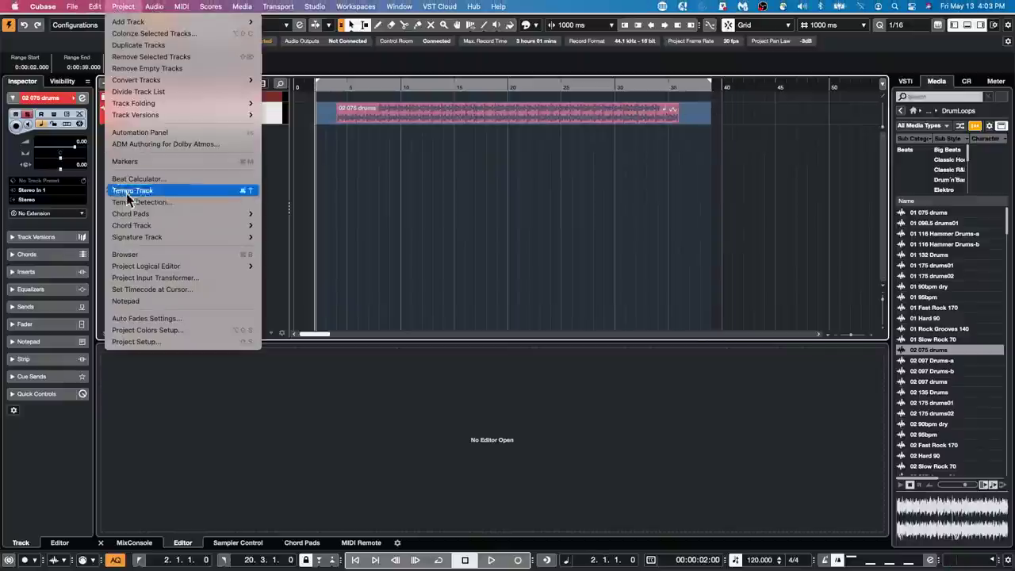
pyautogui.moveTo(157, 115)
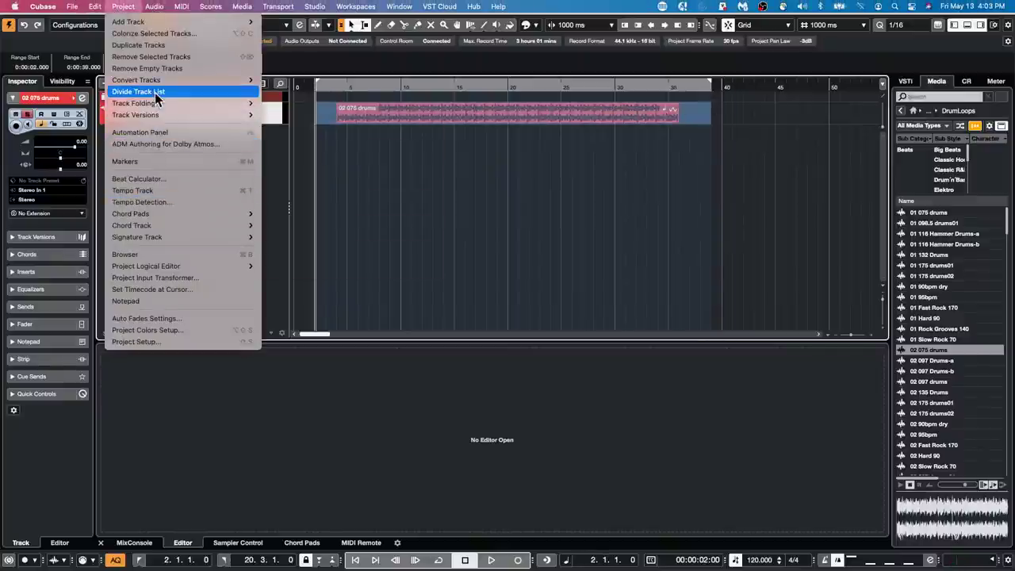
pyautogui.moveTo(154, 7)
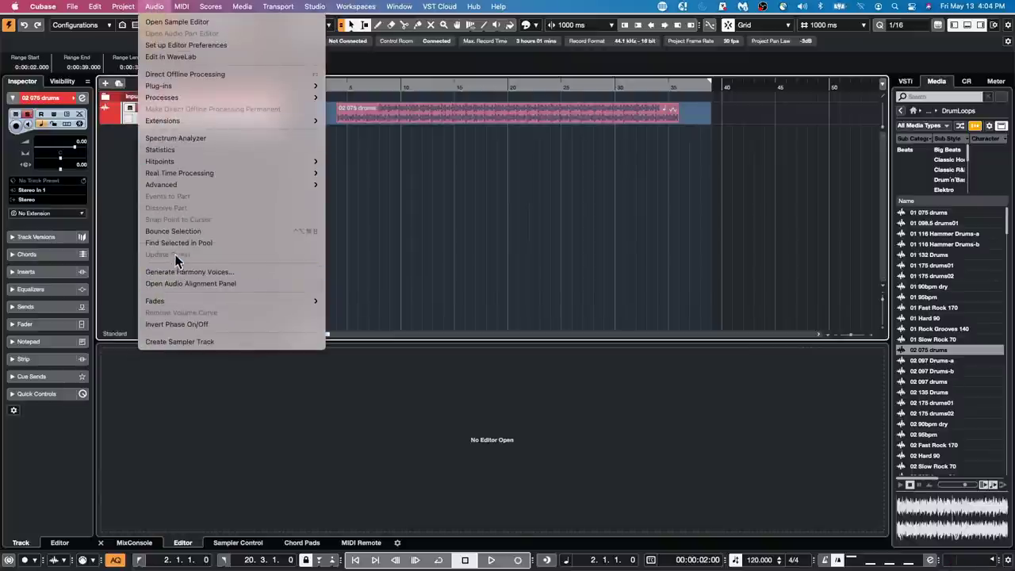
pyautogui.click(176, 231)
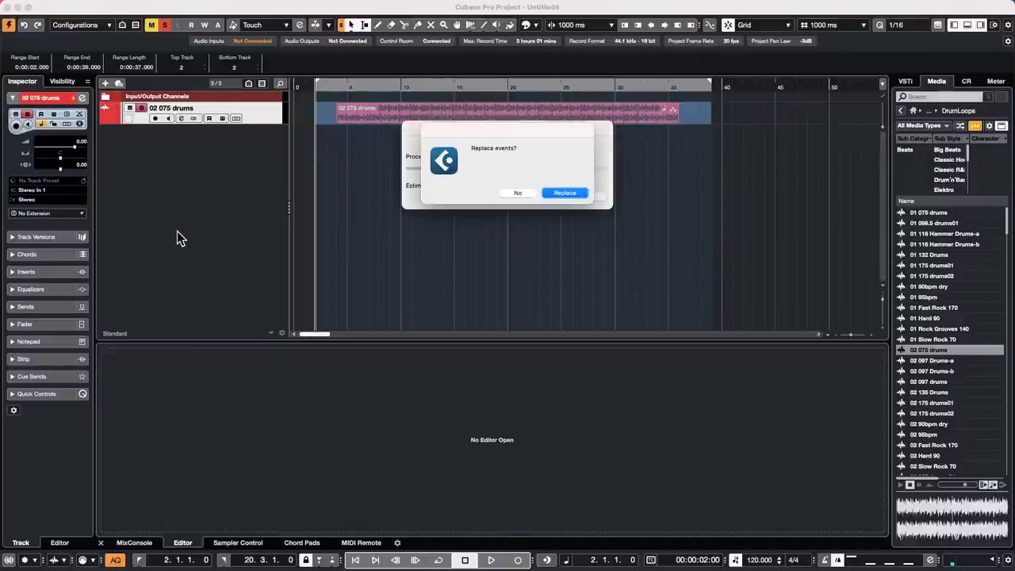
pyautogui.click(564, 193)
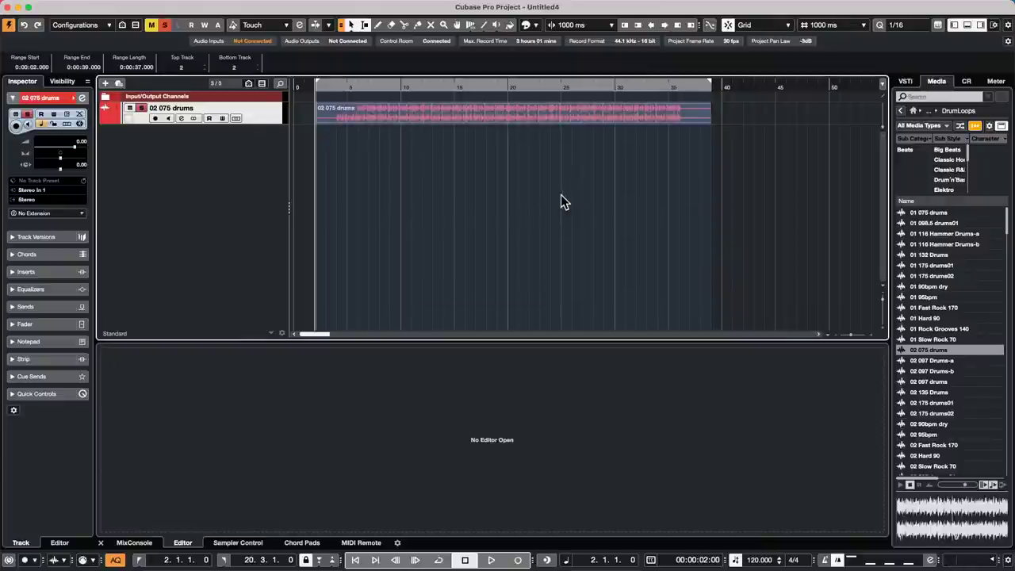
pyautogui.click(612, 188)
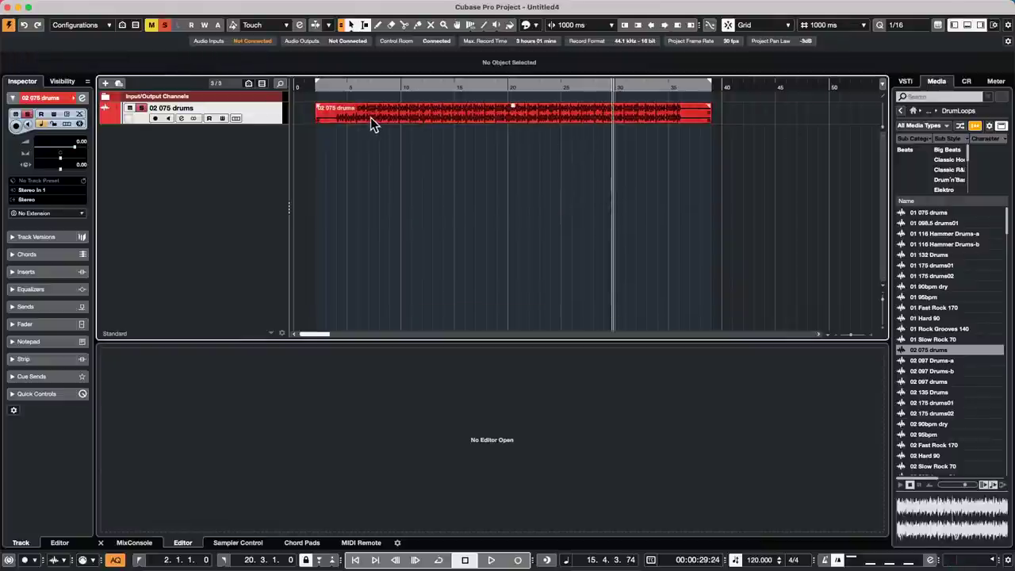
pyautogui.press('super+z')
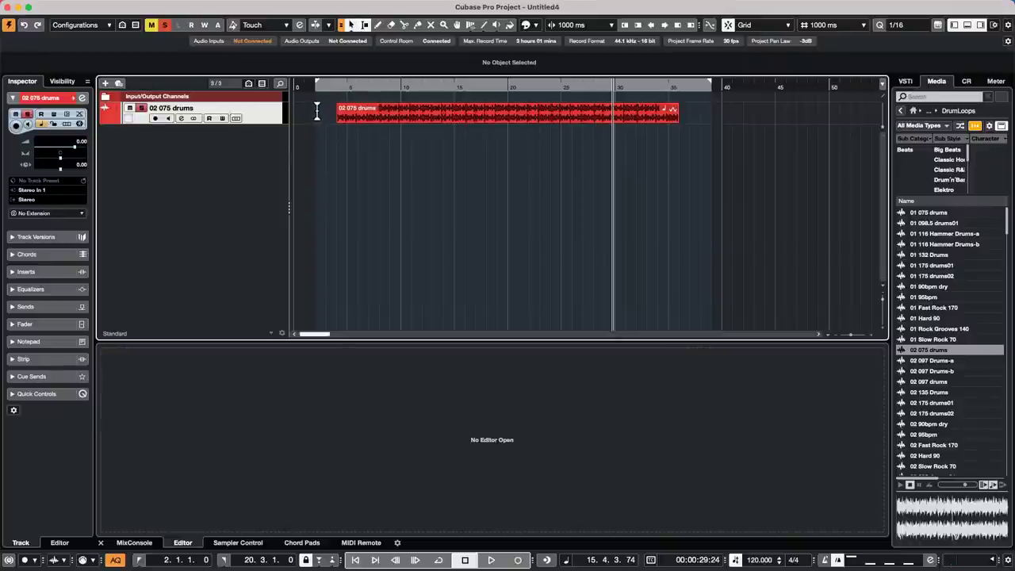
# - Reselect the range across the drum event, bounce it again and confirm replacing the event
pyautogui.moveTo(318, 108); pyautogui.dragTo(701, 113)
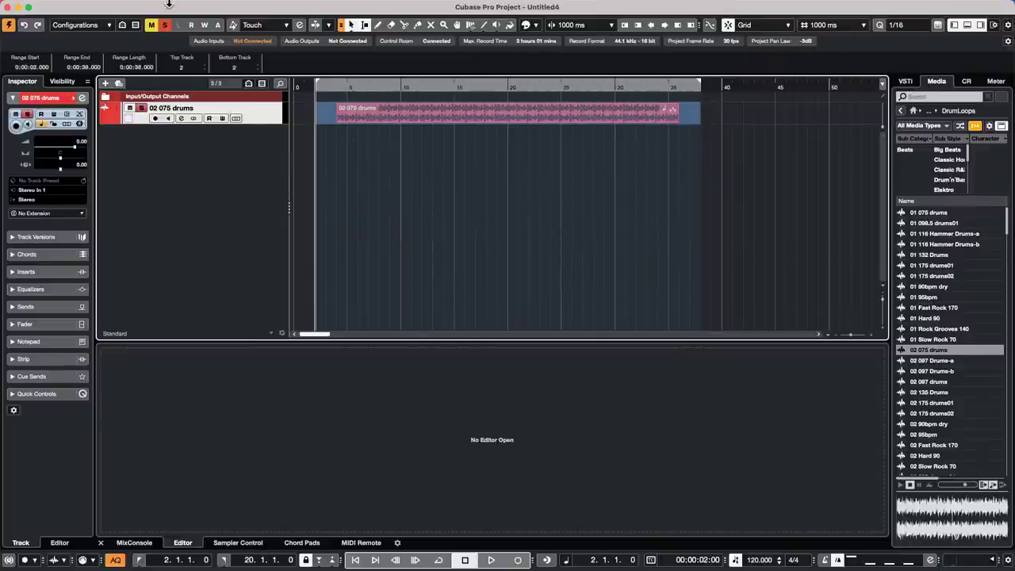
pyautogui.click(125, 7)
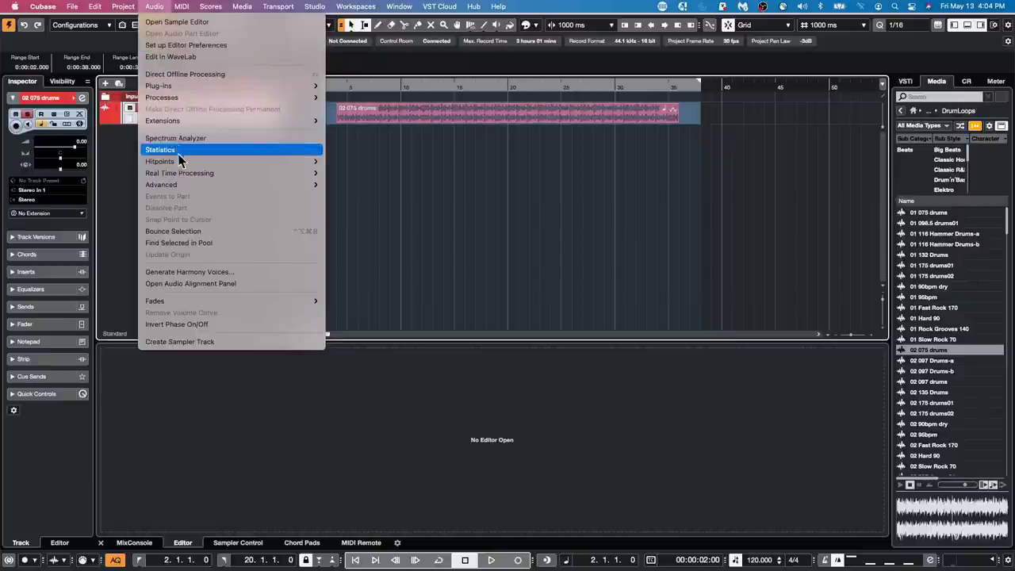
pyautogui.click(174, 232)
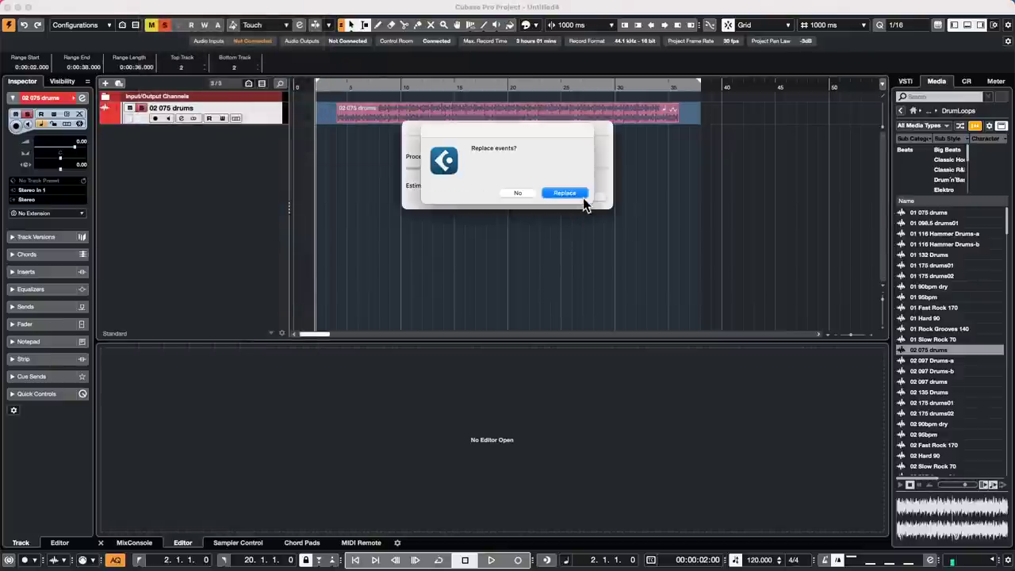
pyautogui.click(566, 194)
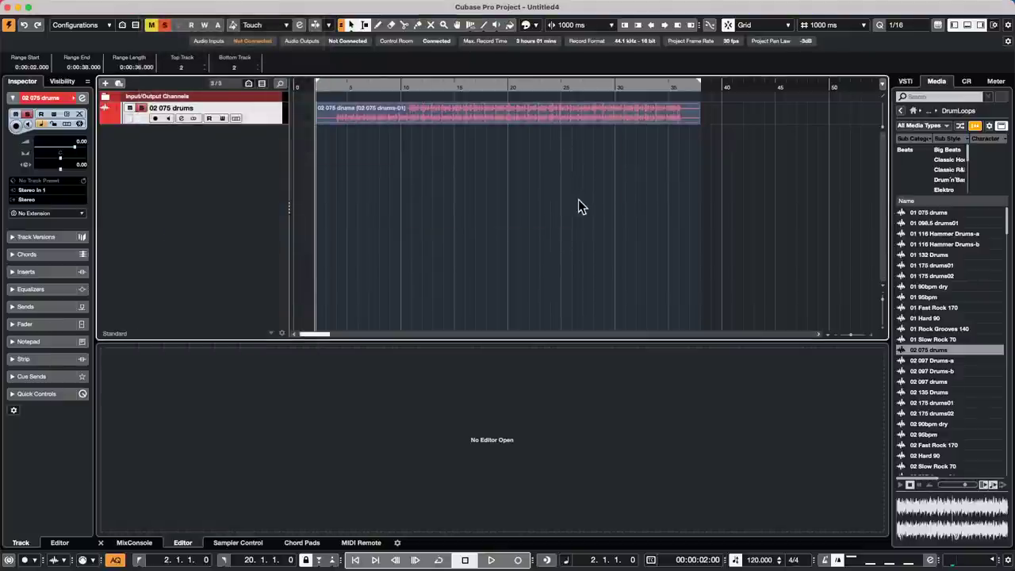
pyautogui.click(485, 197)
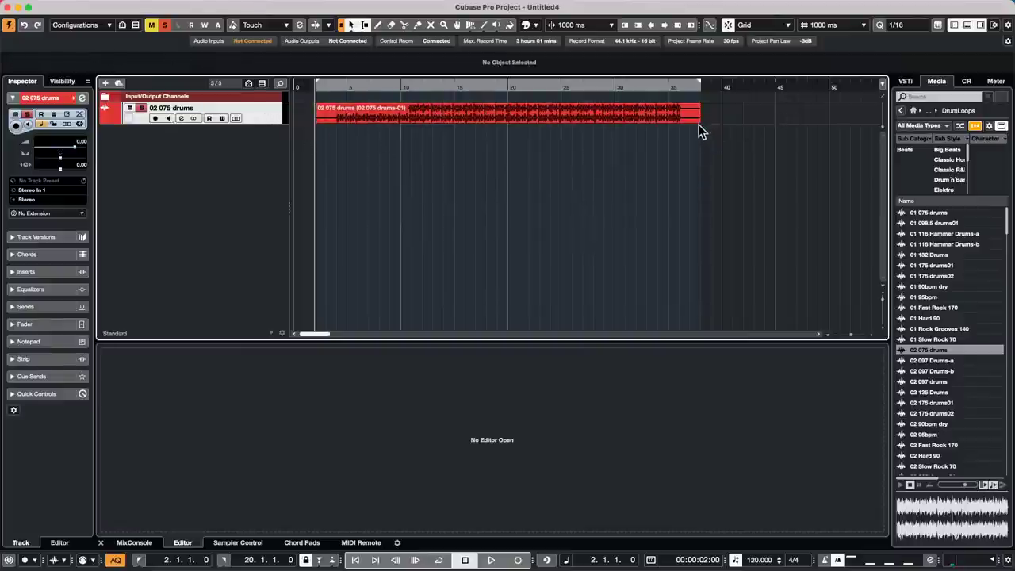
# - Undo with Cmd+Z to restore the original 02 075 drums event spanning about 4–36 seconds
pyautogui.press('super+z')
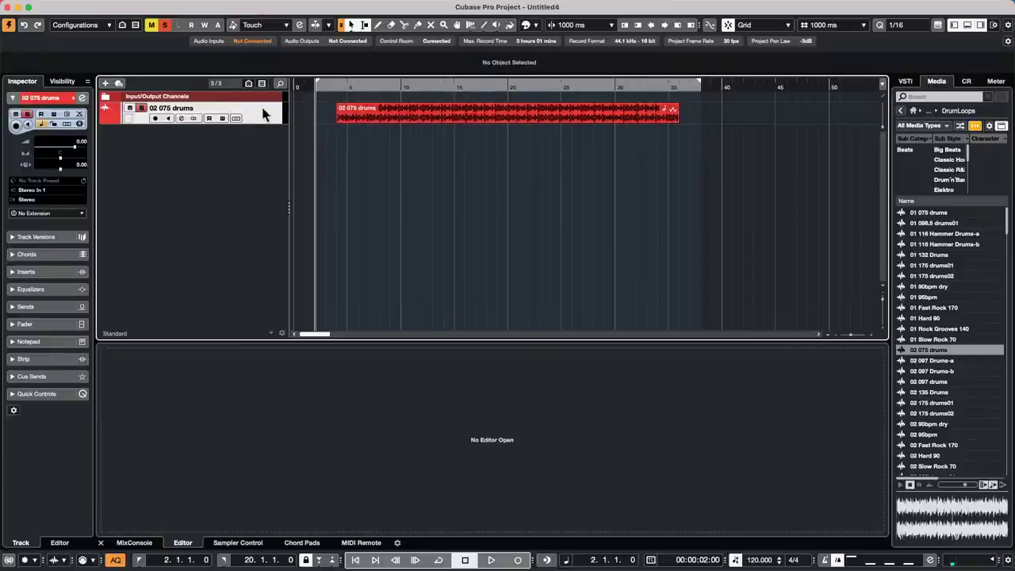
# - Open the Amos Moses - GO project from Recent Projects
pyautogui.moveTo(4, 6)
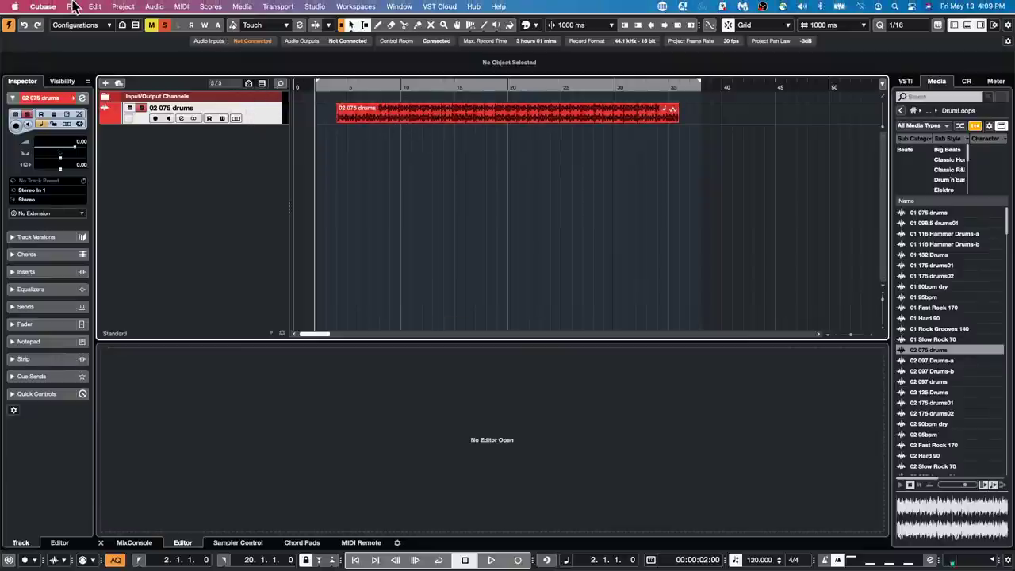
pyautogui.click(72, 7)
pyautogui.moveTo(154, 230)
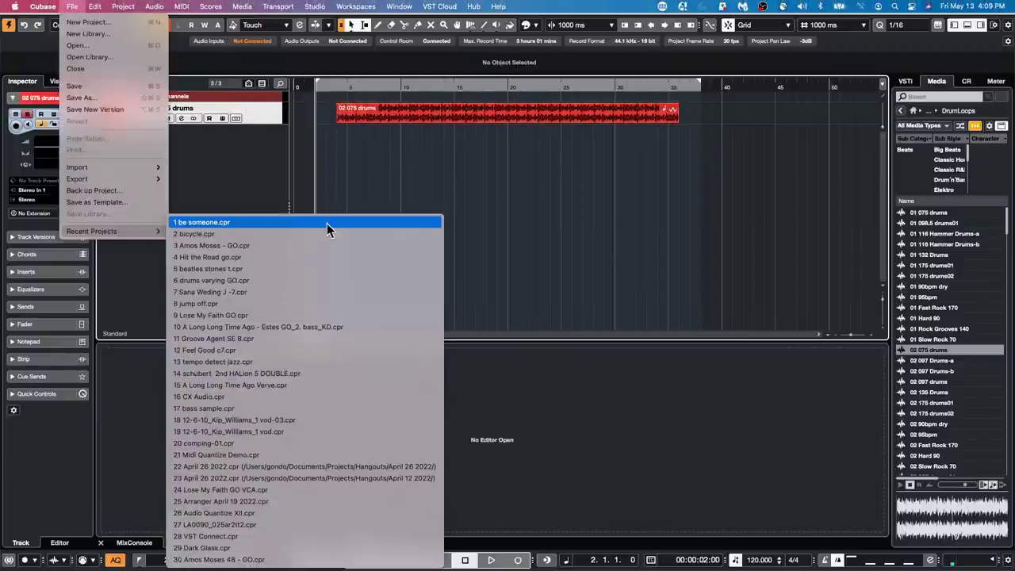
pyautogui.click(328, 245)
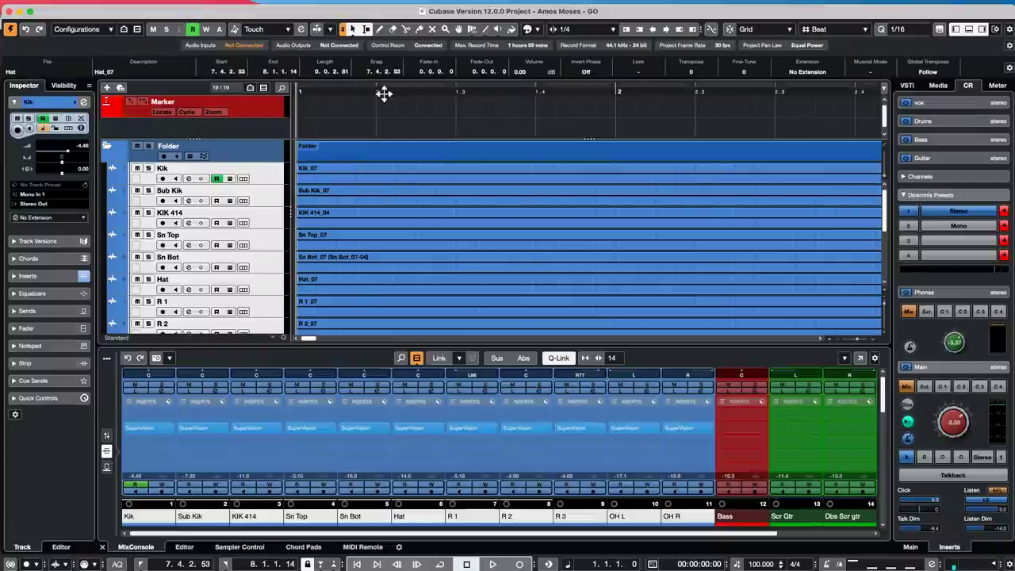
# - Zoom out to bars 1–77, start playback and open SuperVision on the Control Room inserts
pyautogui.click(373, 94)
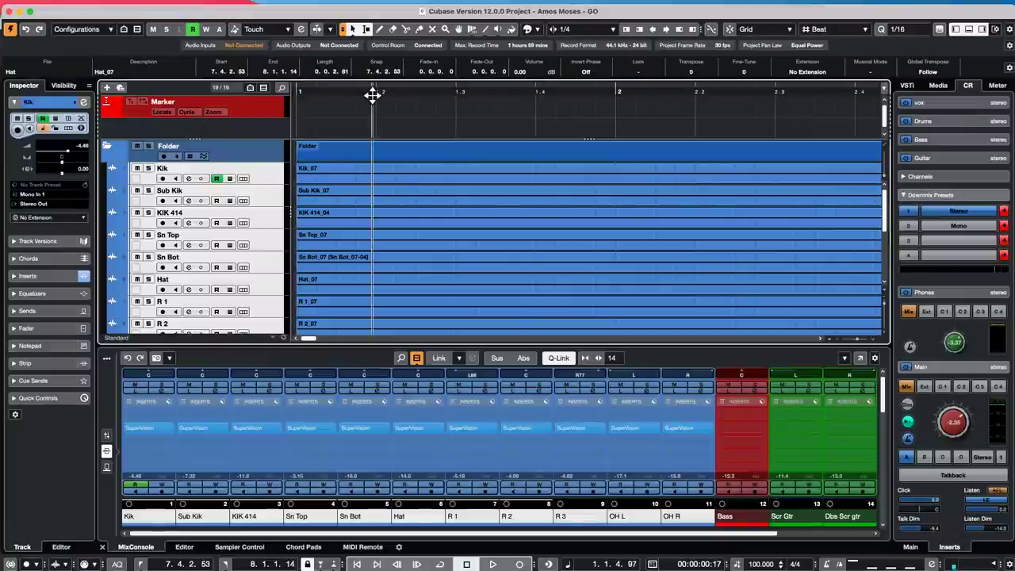
pyautogui.moveTo(418, 89); pyautogui.dragTo(438, 39)
pyautogui.press('space')
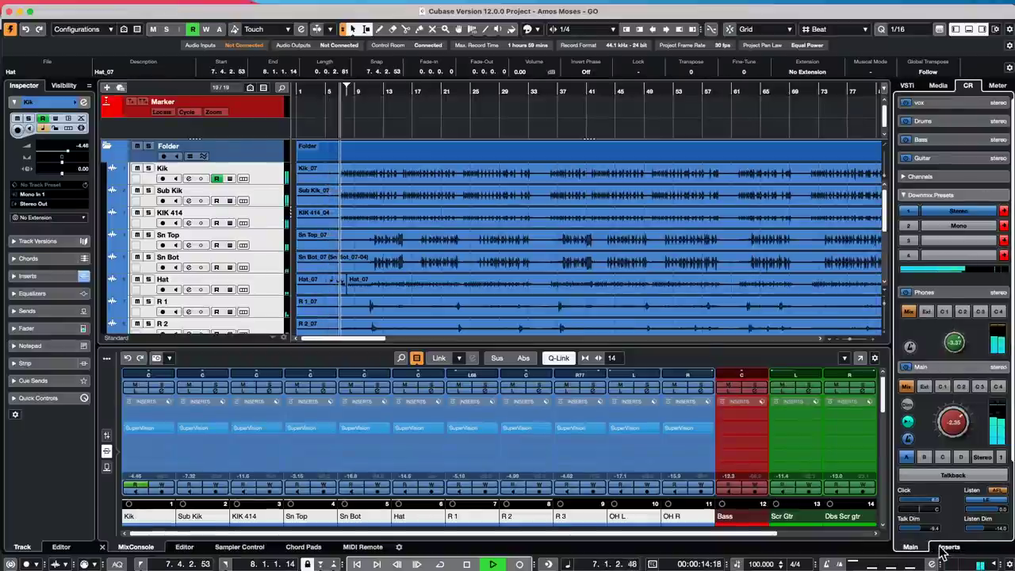
pyautogui.click(949, 547)
pyautogui.click(920, 415)
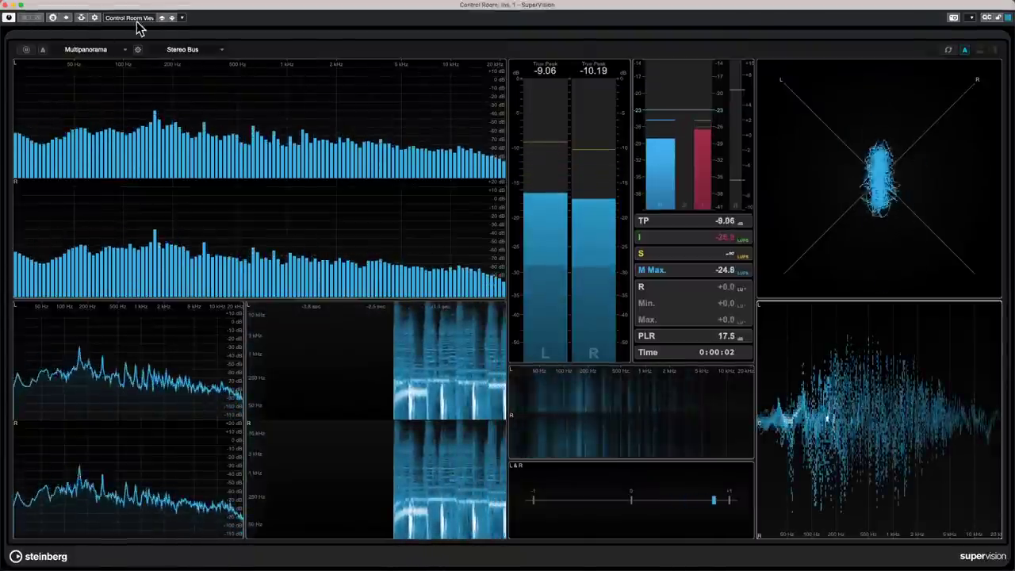
# - In SuperVision's side-chain routing, add Kik and Bass as sources, then remove Kik
pyautogui.click(81, 17)
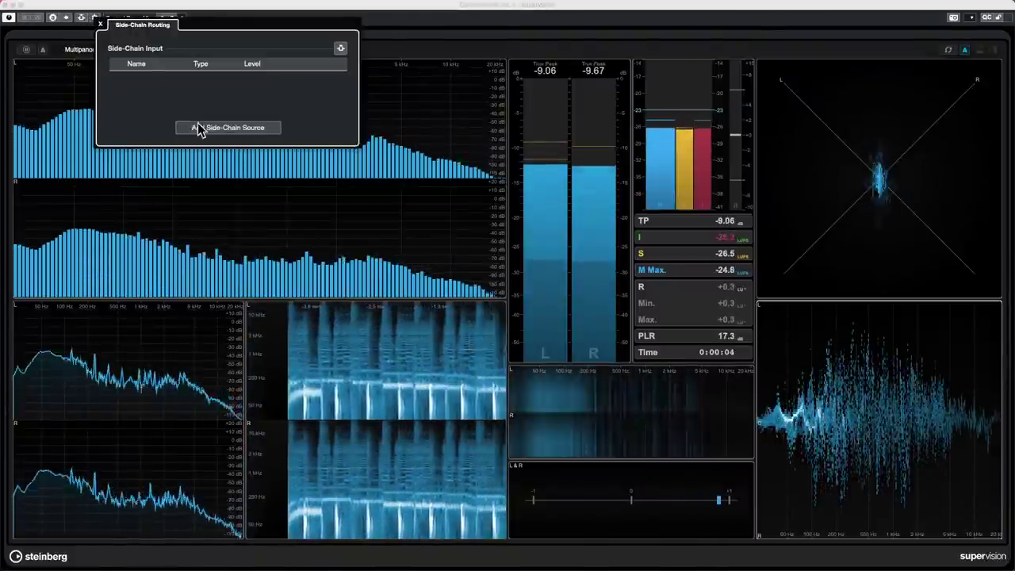
pyautogui.click(200, 129)
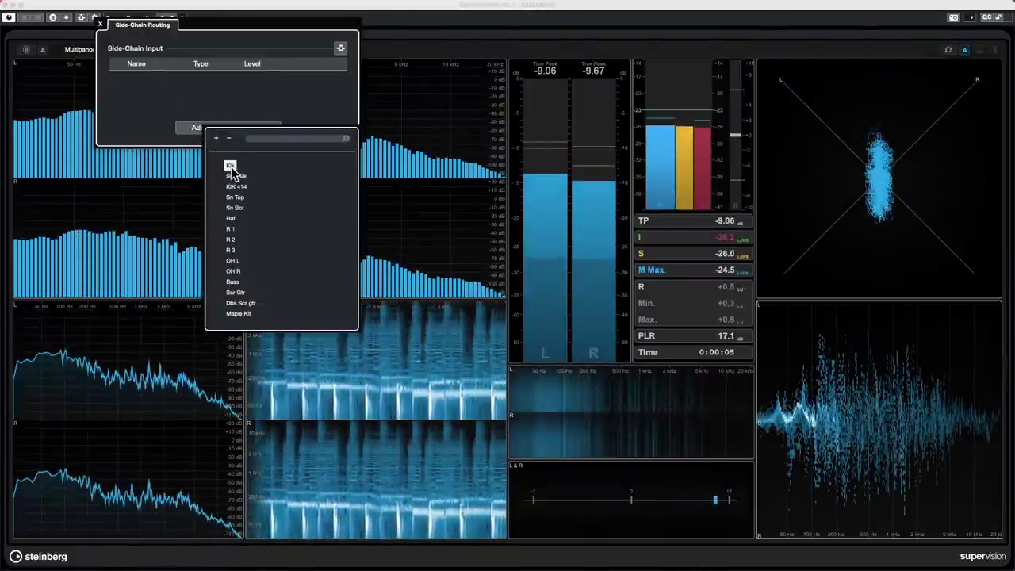
pyautogui.click(231, 166)
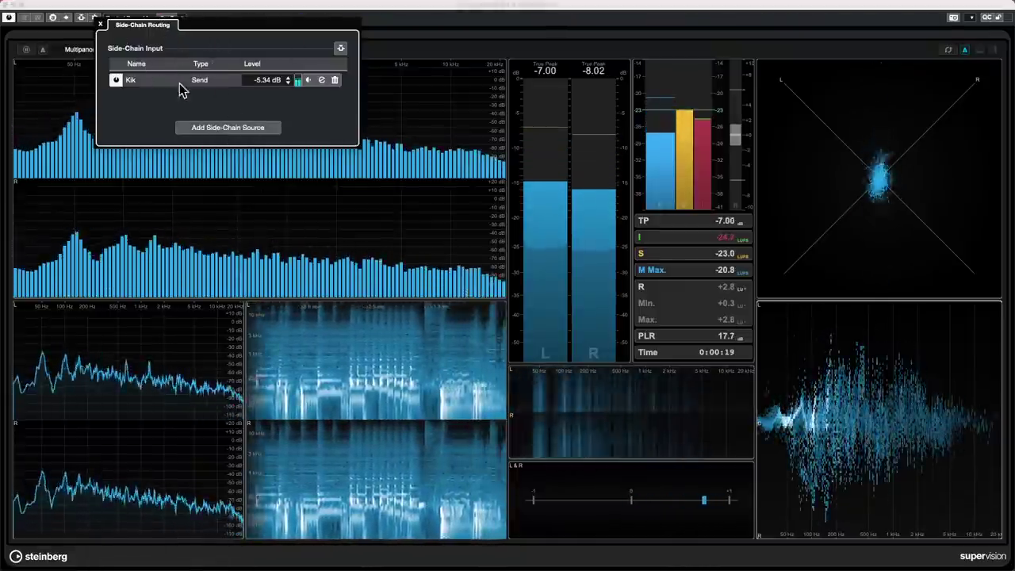
pyautogui.click(227, 128)
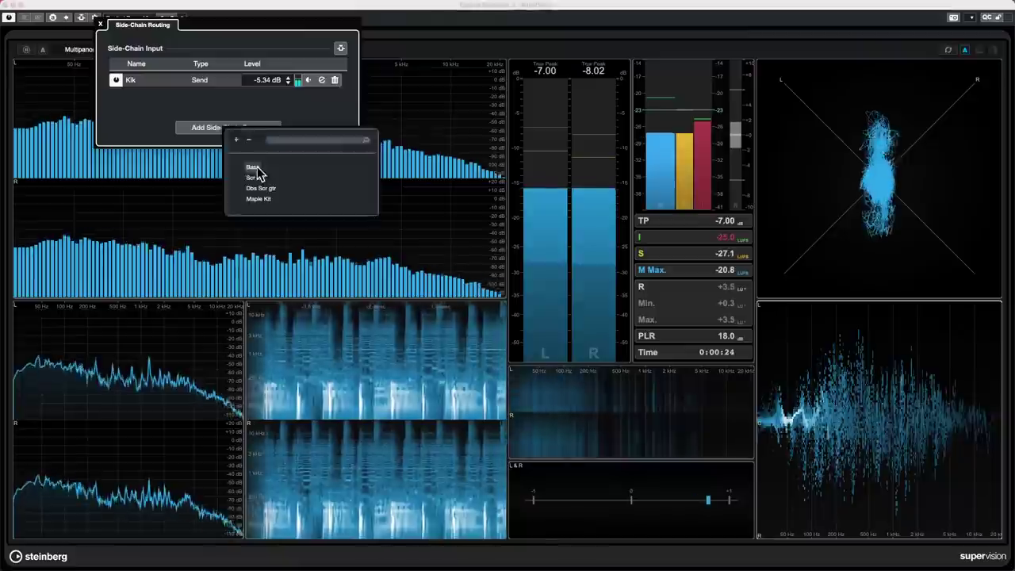
pyautogui.click(254, 167)
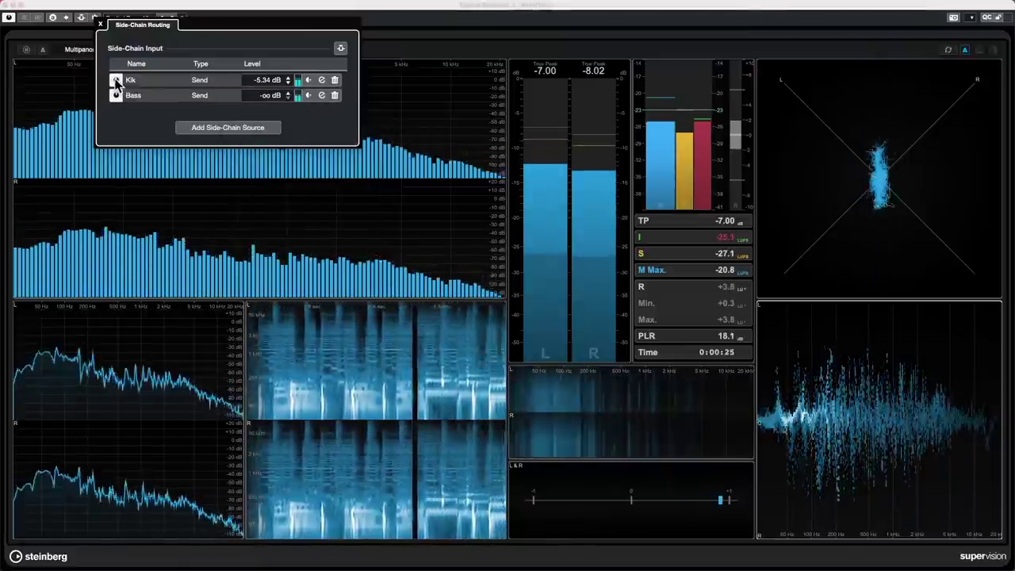
pyautogui.click(334, 81)
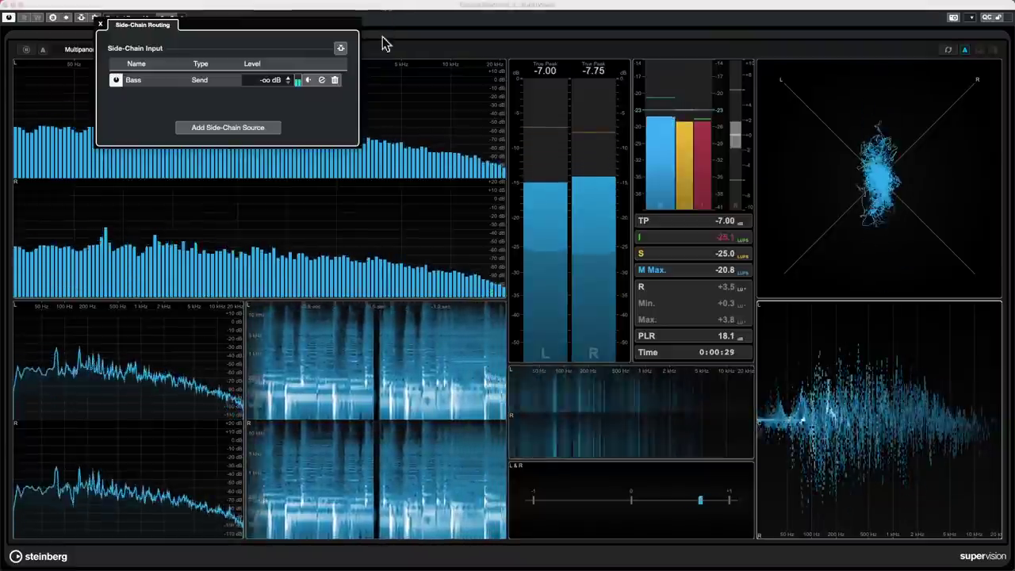
pyautogui.click(245, 128)
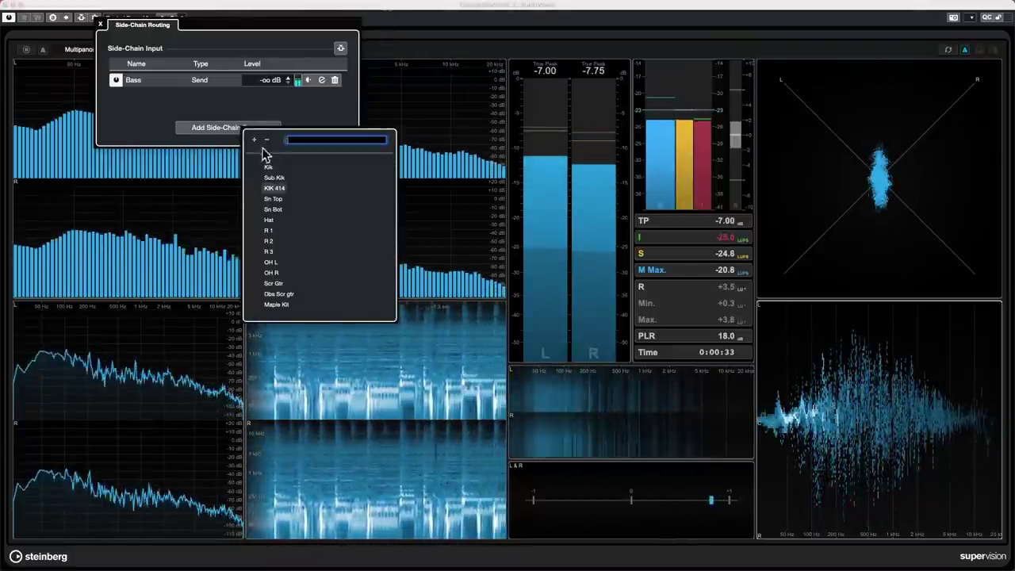
pyautogui.click(43, 44)
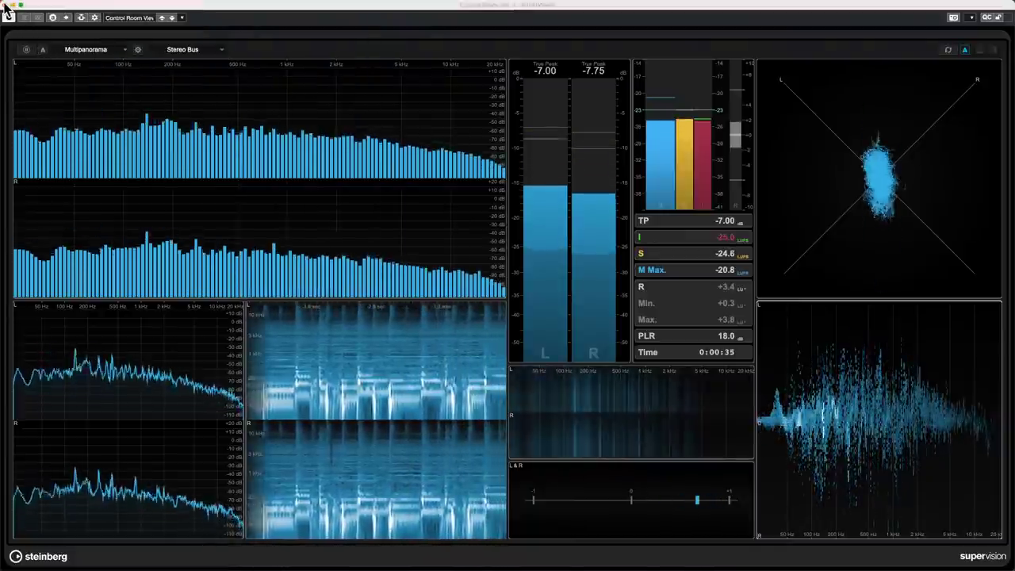
# - Close the side-chain panel, reopen SuperVision and shrink its window to reveal the project
pyautogui.click(6, 5)
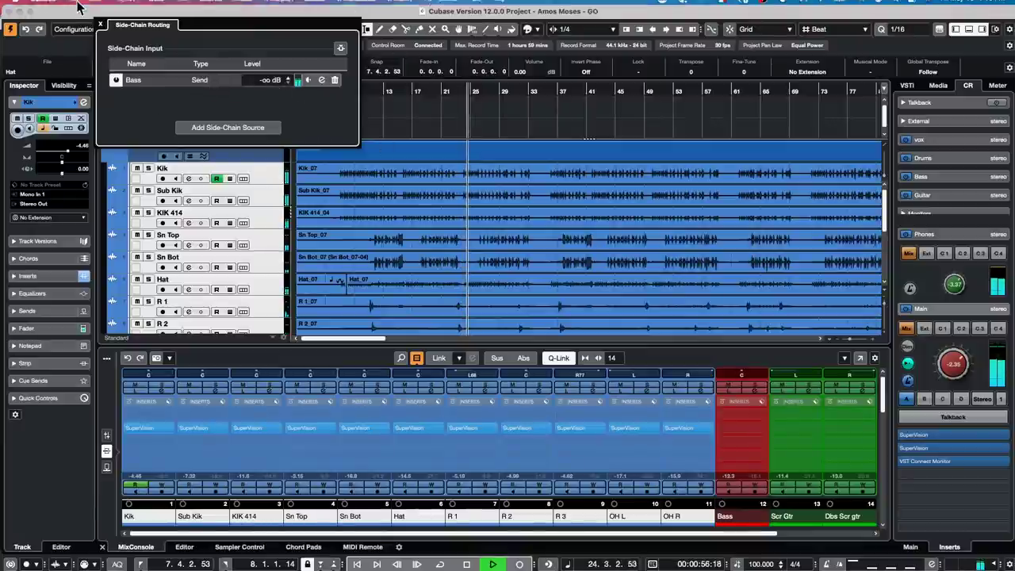
pyautogui.click(99, 25)
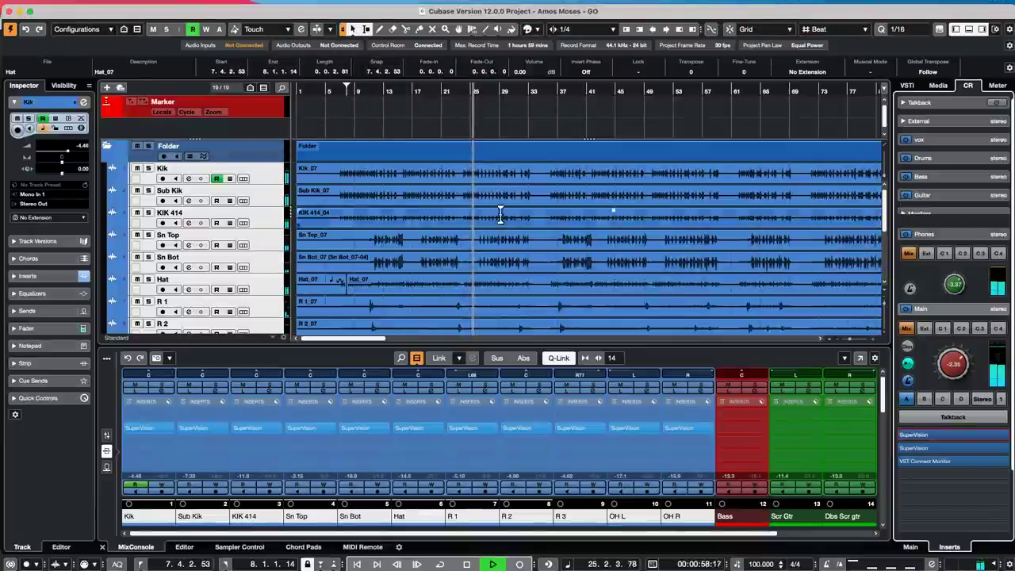
pyautogui.click(954, 438)
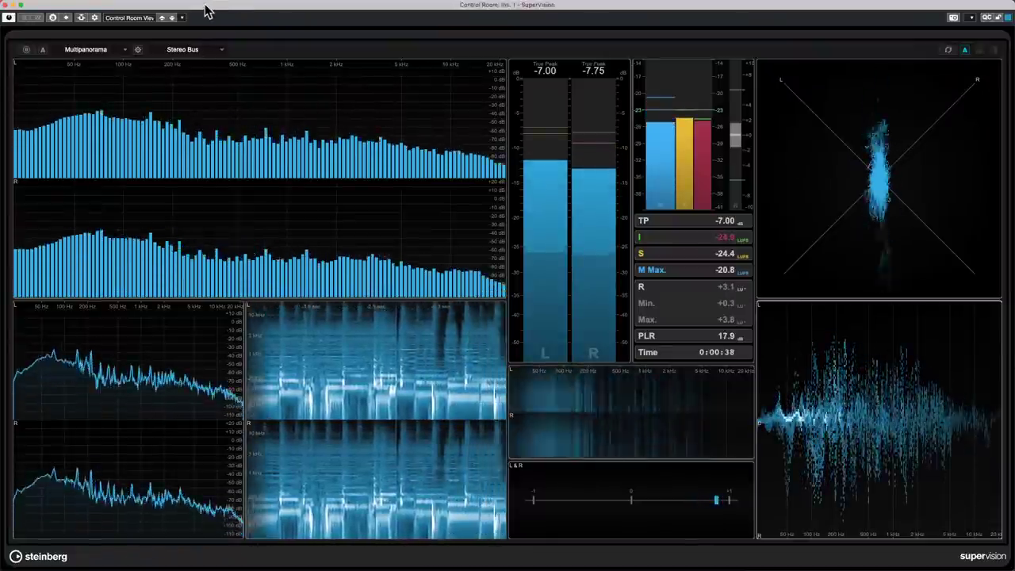
pyautogui.moveTo(206, 5); pyautogui.dragTo(219, 11)
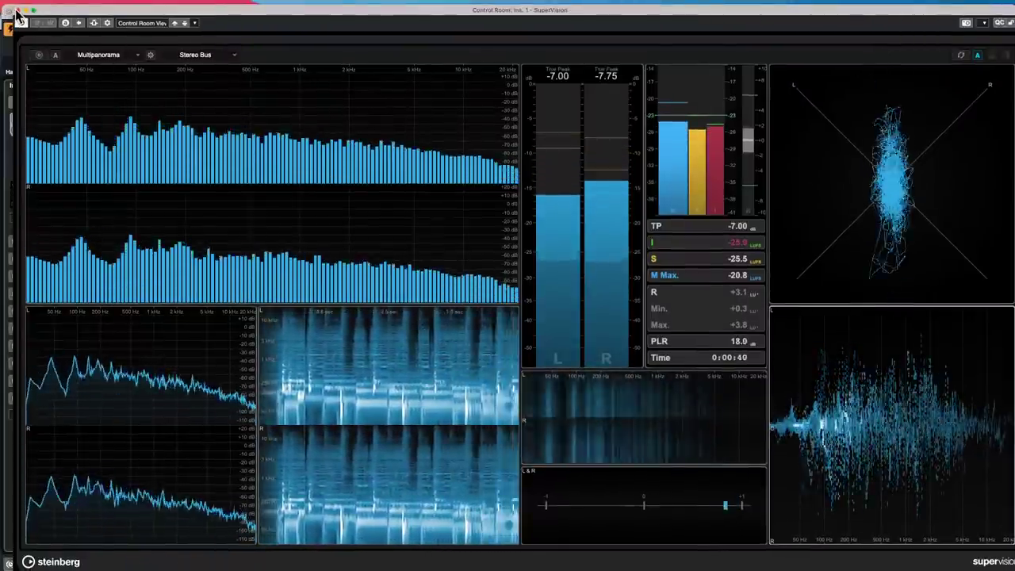
pyautogui.moveTo(11, 13); pyautogui.dragTo(523, 5)
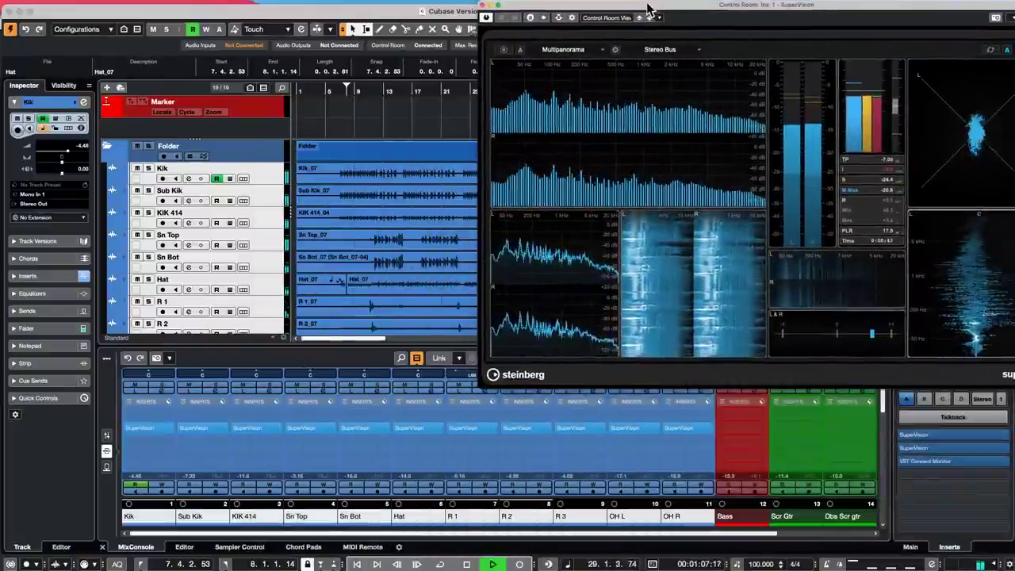
# - Show mixer faders and meters, then release the Bass and Scr Gtr solos so SuperVision meters the full mix
pyautogui.click(107, 435)
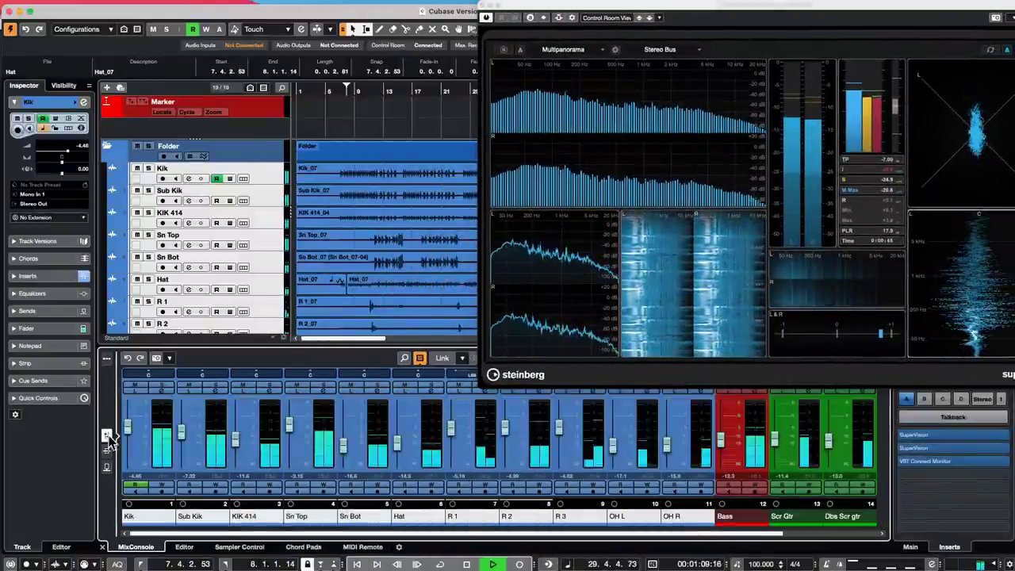
pyautogui.click(162, 387)
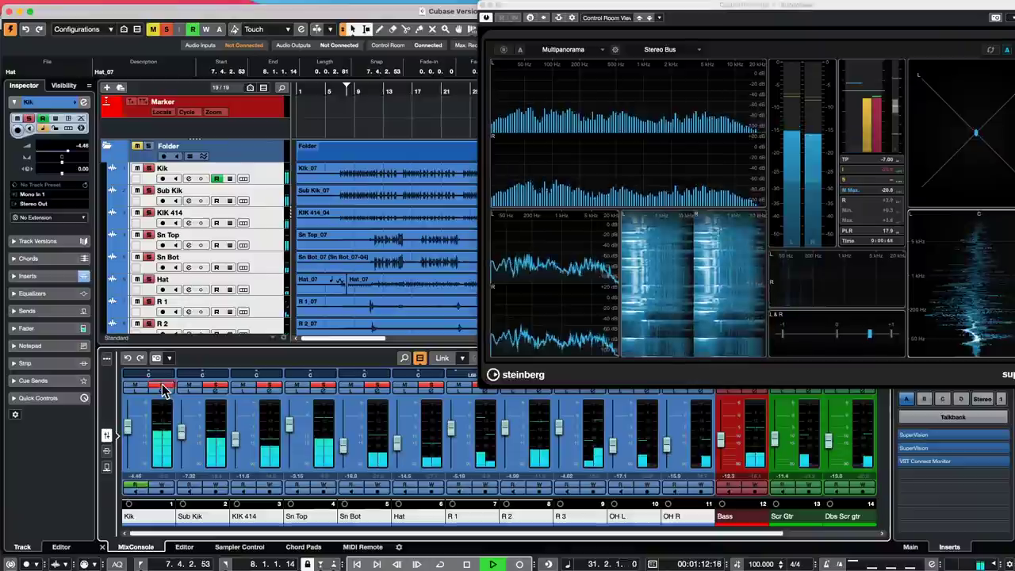
pyautogui.click(162, 388)
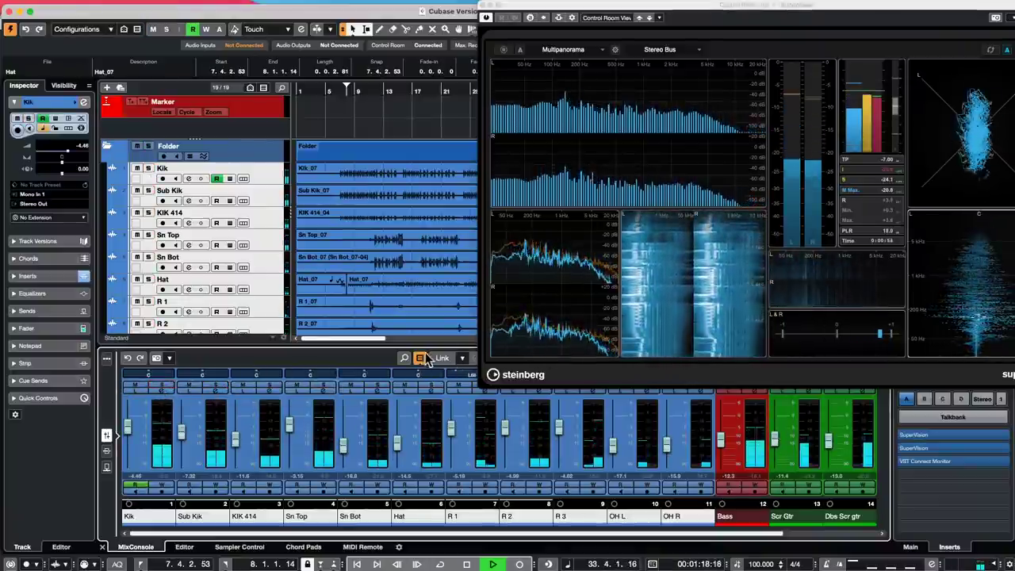
pyautogui.moveTo(425, 346); pyautogui.dragTo(425, 411)
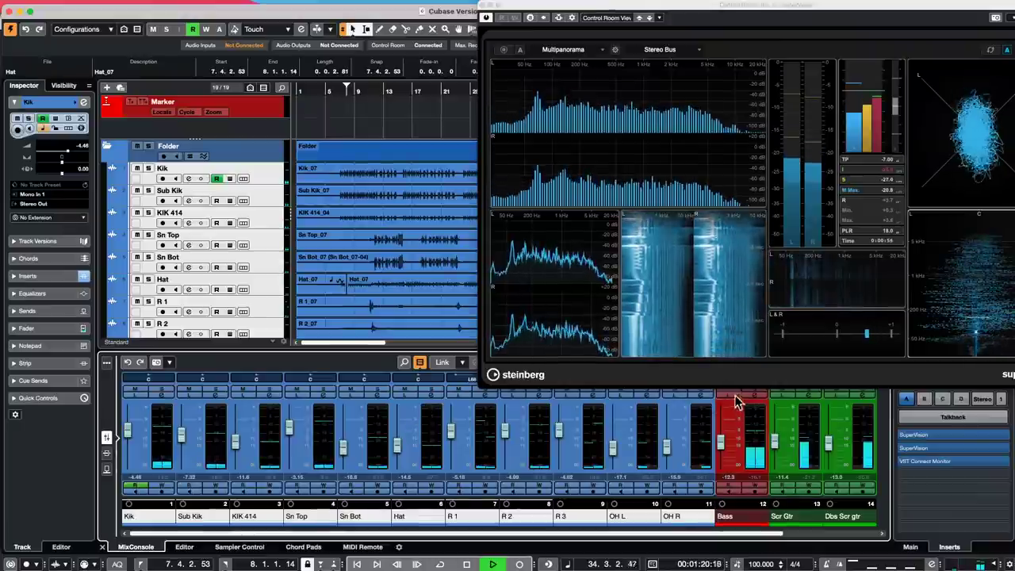
pyautogui.moveTo(588, 18); pyautogui.dragTo(242, 19)
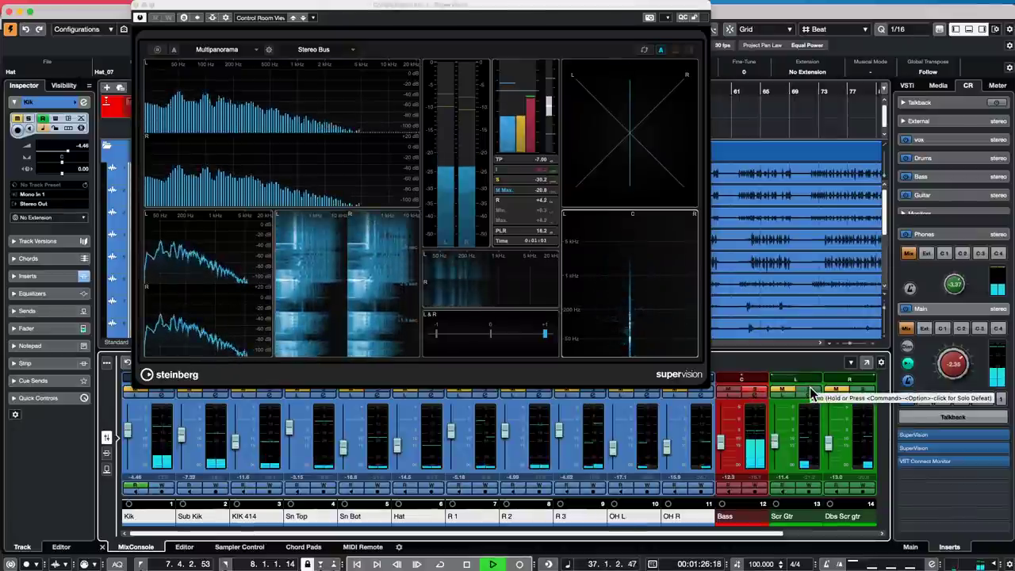
pyautogui.click(759, 394)
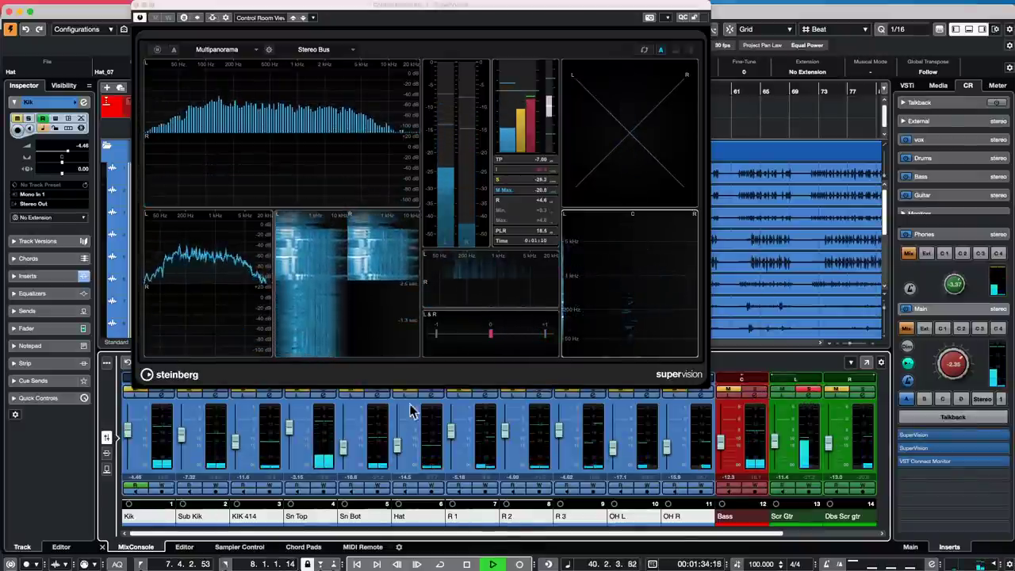
pyautogui.click(810, 394)
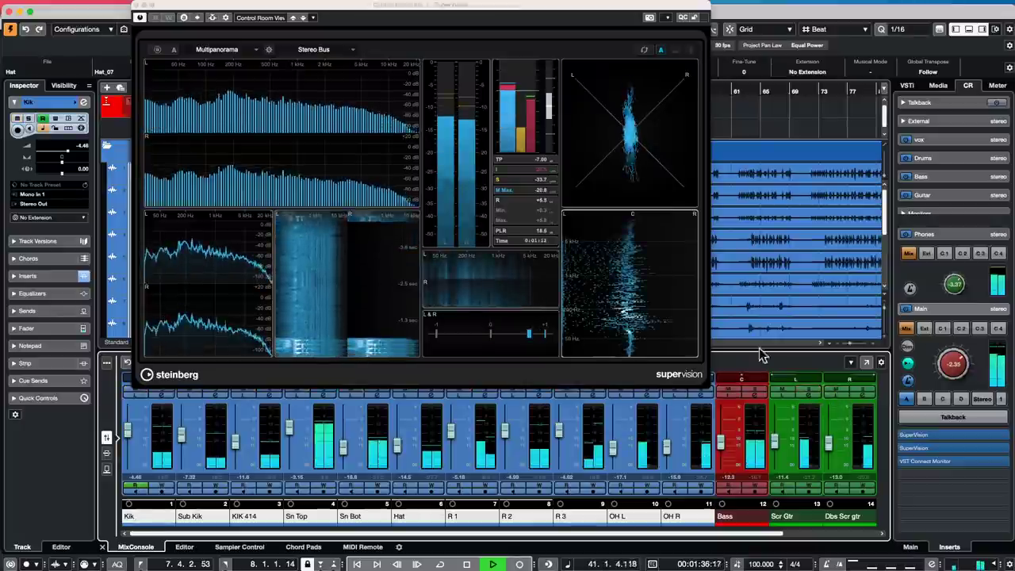
# - Close the SuperVision window and stop playback with Space
pyautogui.click(135, 6)
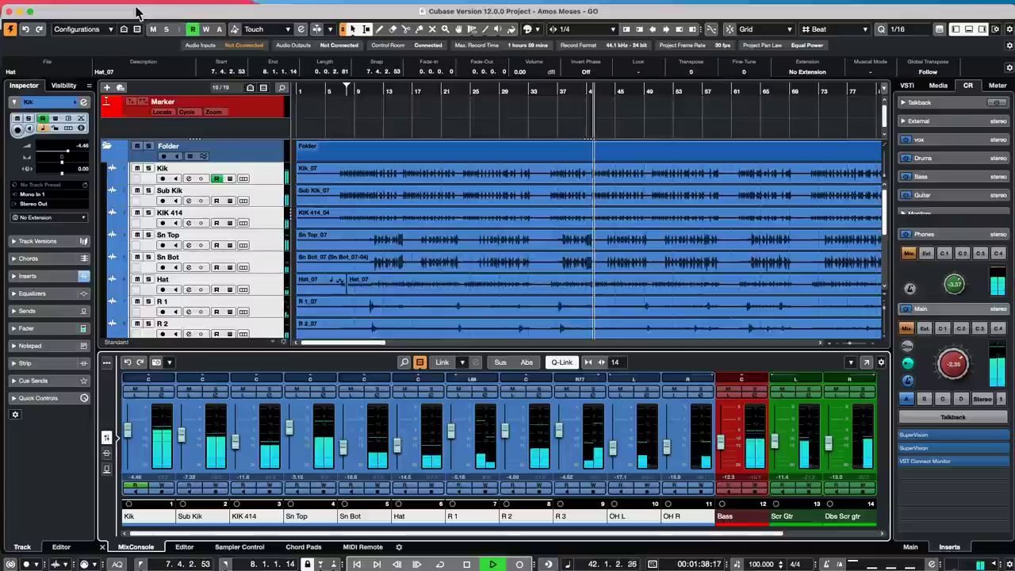
pyautogui.press('space')
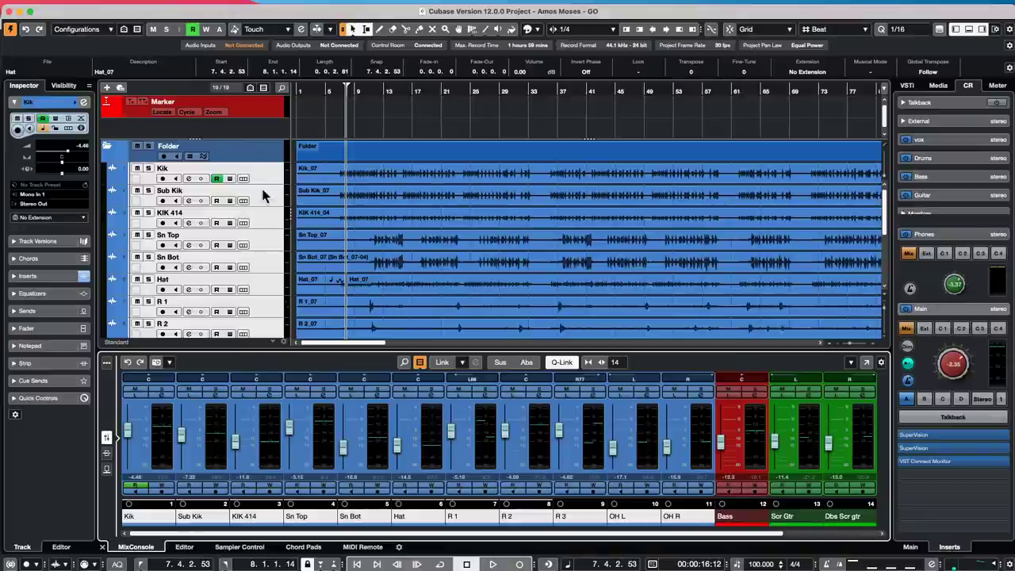
# - Select the Maple Kit track, open its Groove Agent SE 5 and bring up the kit options menu
pyautogui.scroll(-5, 262, 195)
pyautogui.click(268, 305)
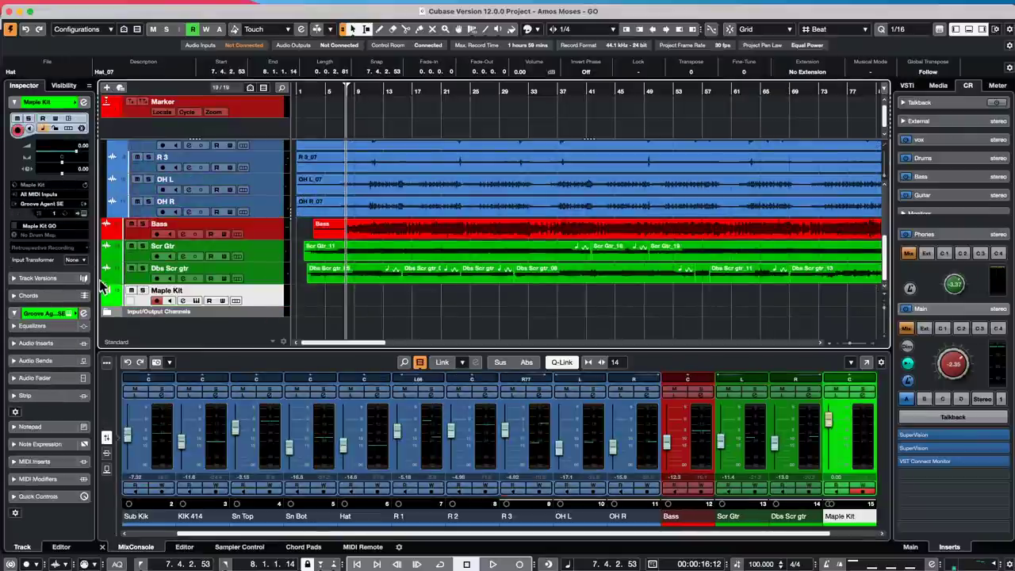
pyautogui.click(83, 214)
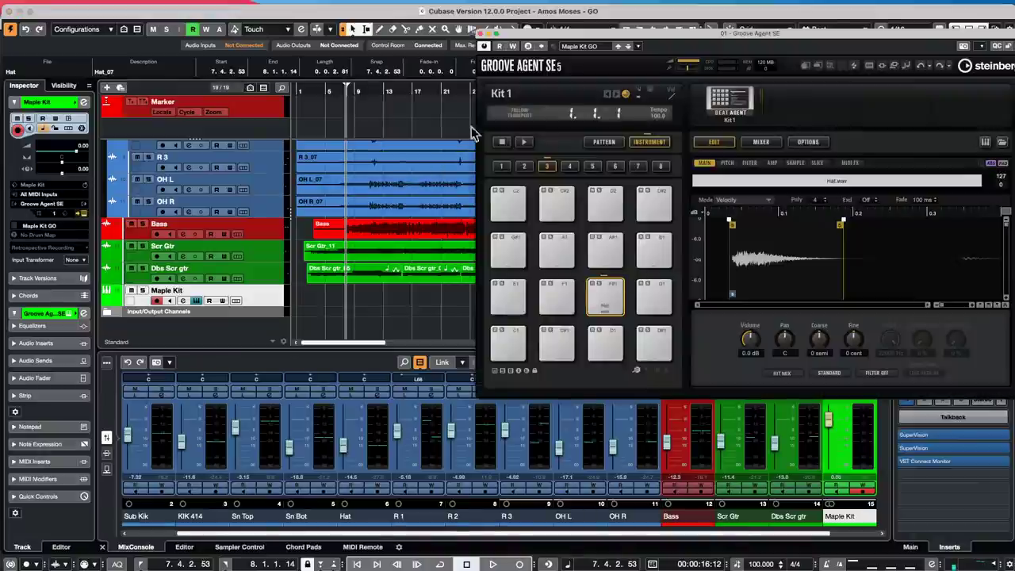
pyautogui.rightClick(738, 109)
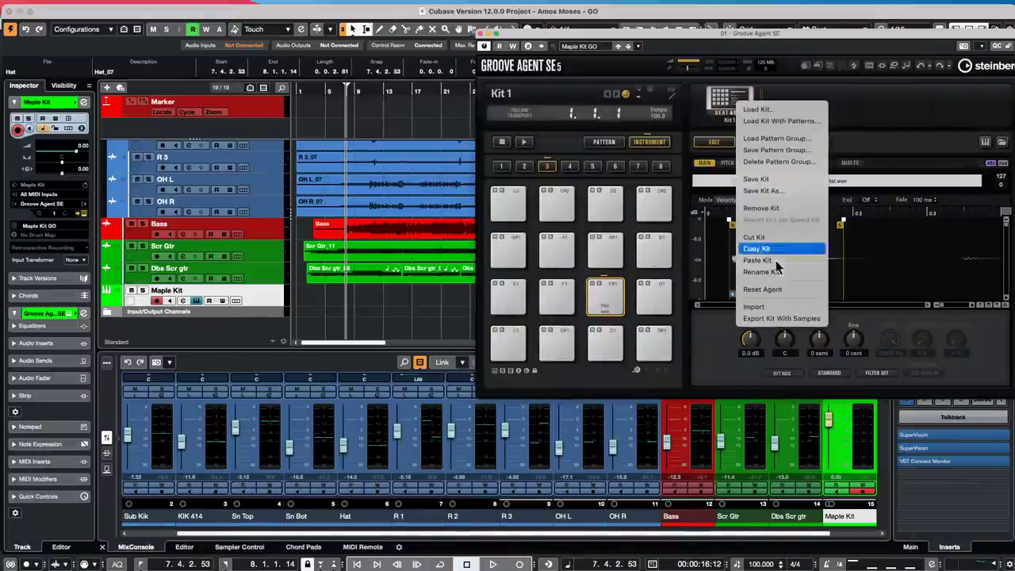
# - Choose Export Kit With Samples for Kit 1, then dismiss the location dialog
pyautogui.click(771, 319)
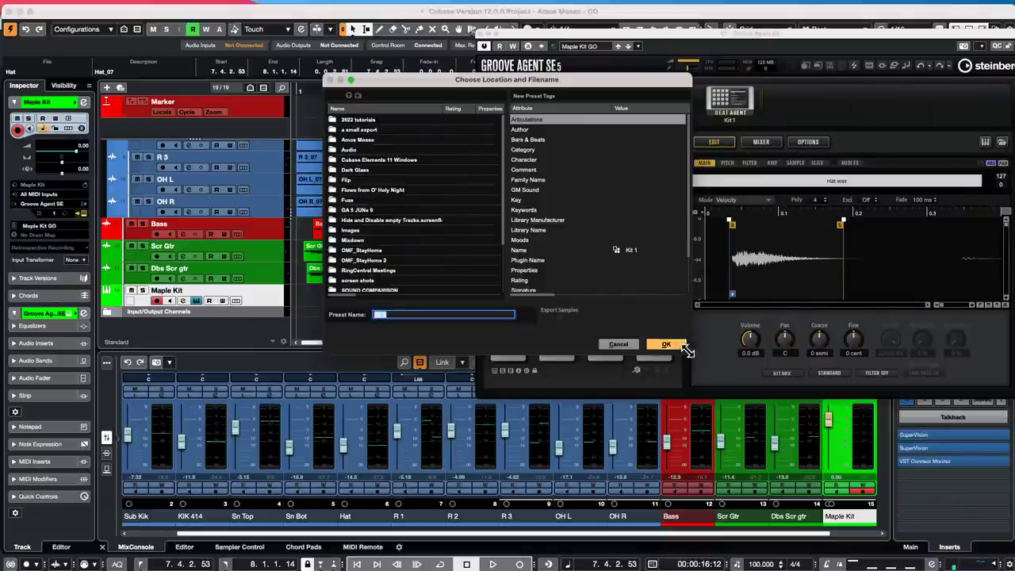
pyautogui.click(627, 345)
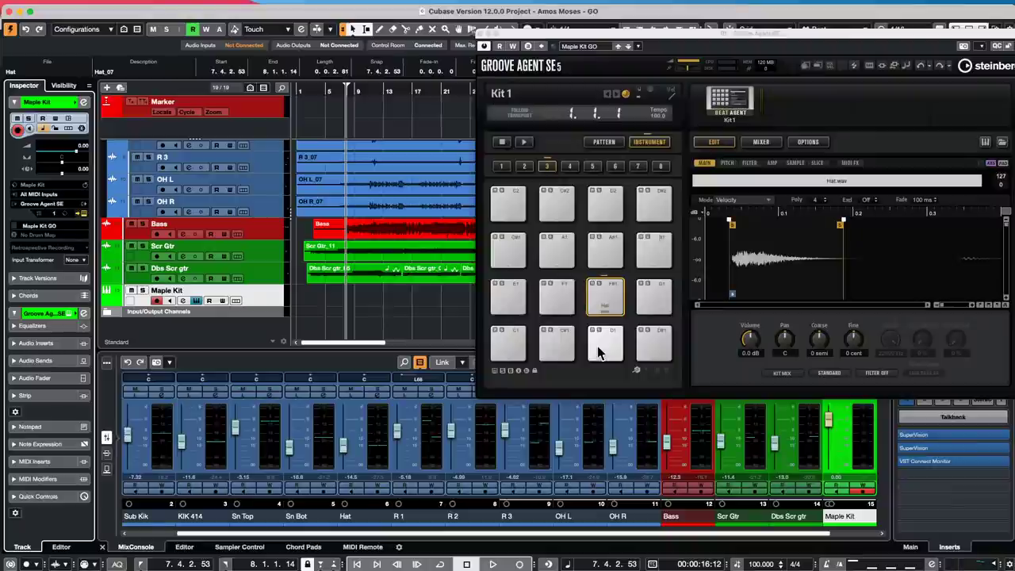
# - Open a Finder window from the Dock and launch Safari
pyautogui.moveTo(244, 561)
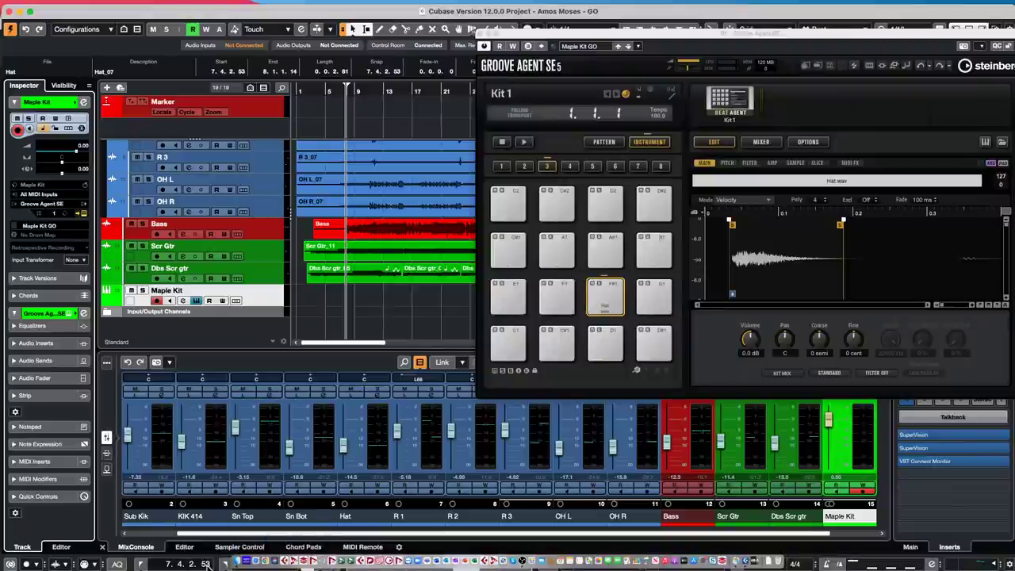
pyautogui.click(238, 555)
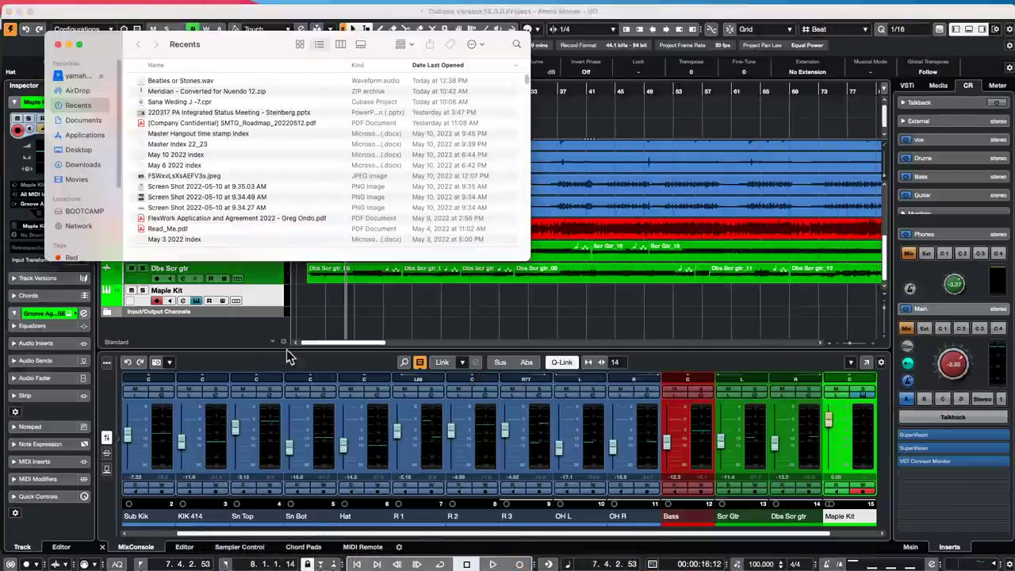
pyautogui.click(255, 559)
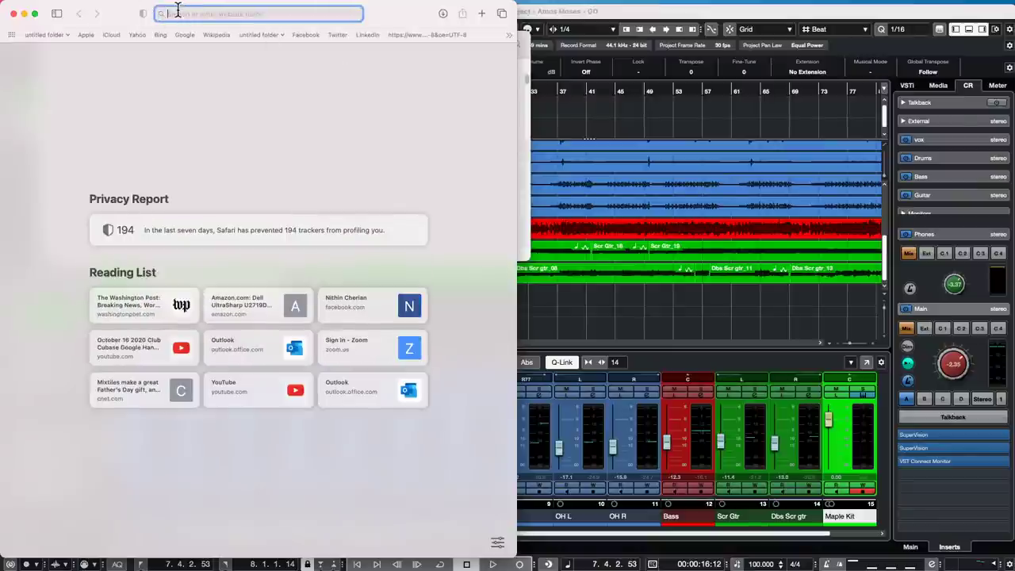
# - Search 'STeinberg ur 22 mkii', view the Reverb listing's product photos, then close Safari
pyautogui.write('ST')
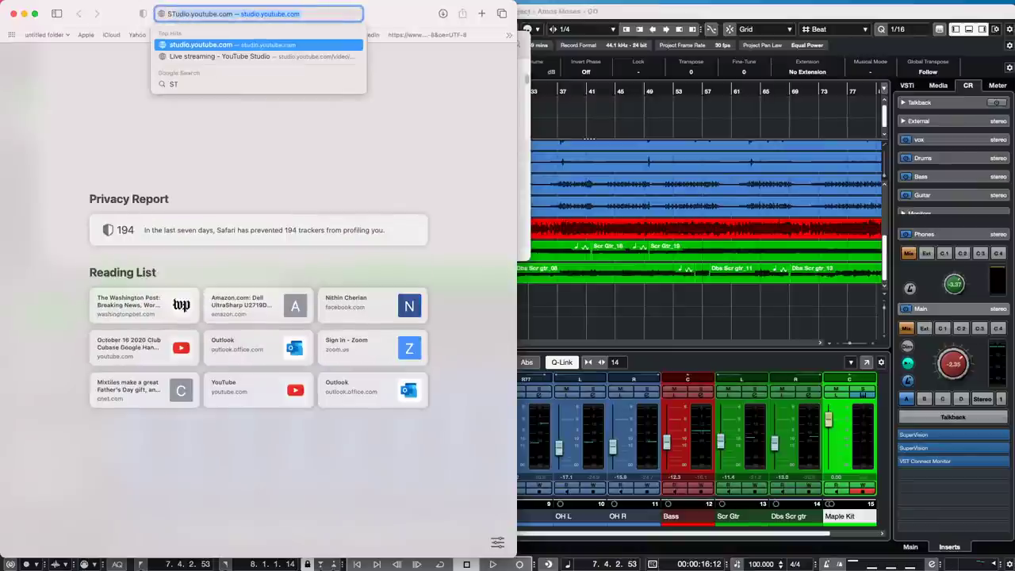
pyautogui.write('einber')
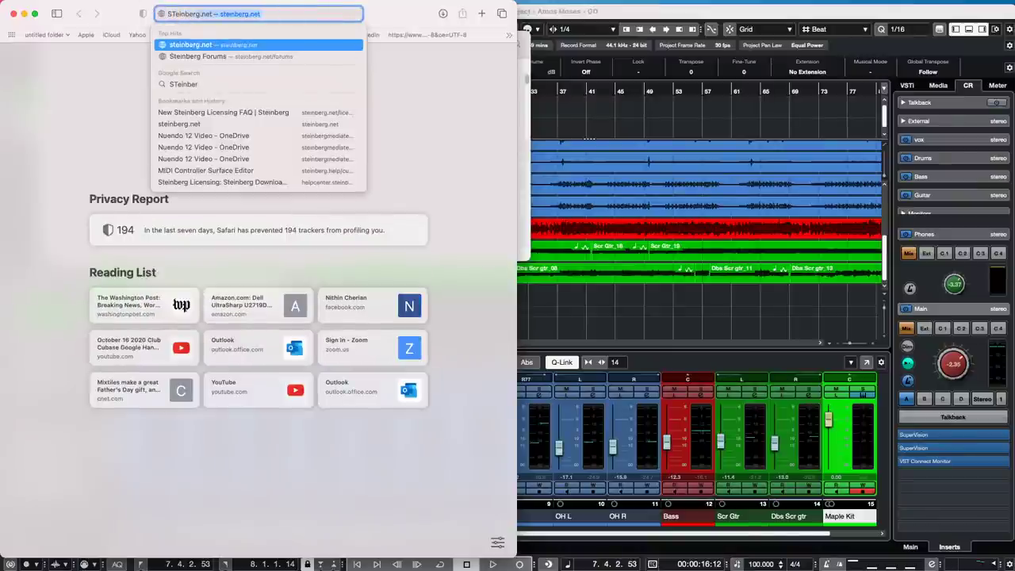
pyautogui.write('g ur 22')
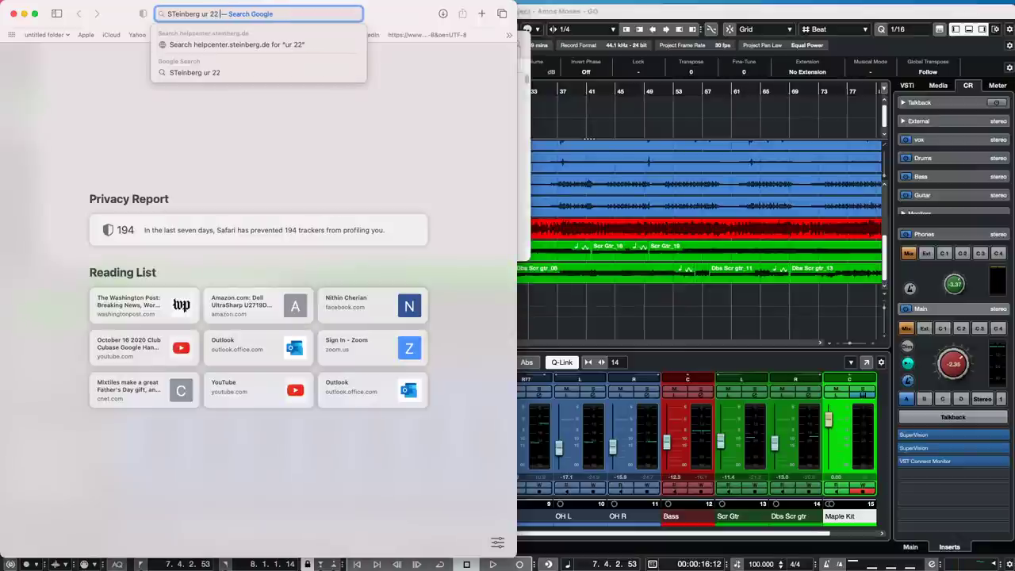
pyautogui.write(' mkii')
pyautogui.press('Return')
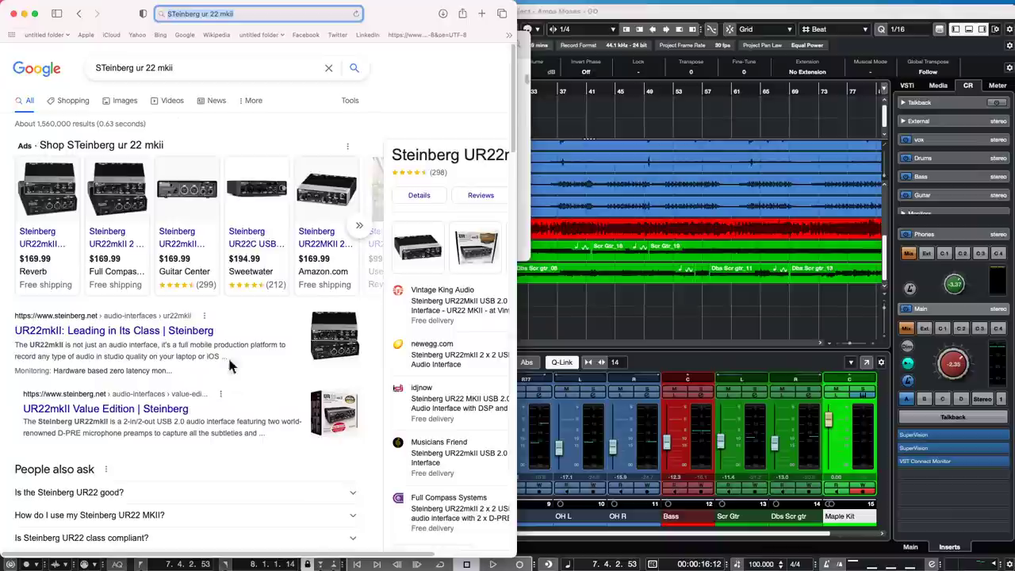
pyautogui.moveTo(246, 186)
pyautogui.click(54, 190)
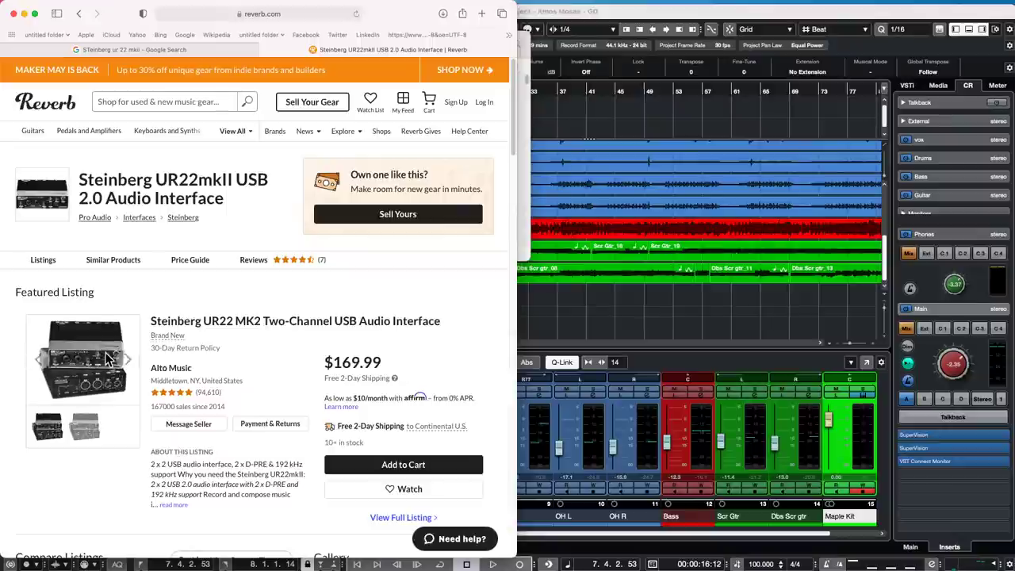
pyautogui.click(79, 371)
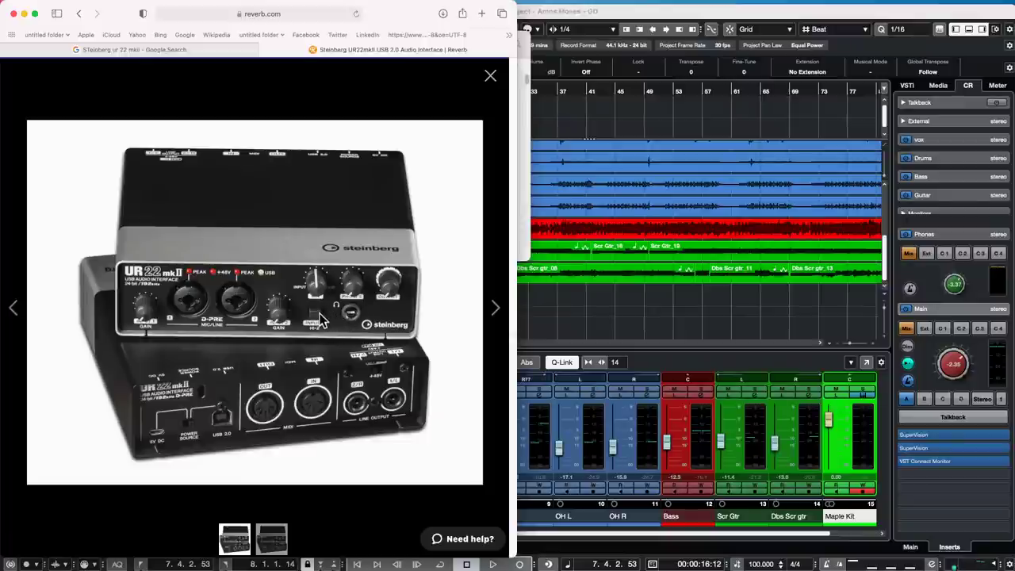
pyautogui.click(13, 14)
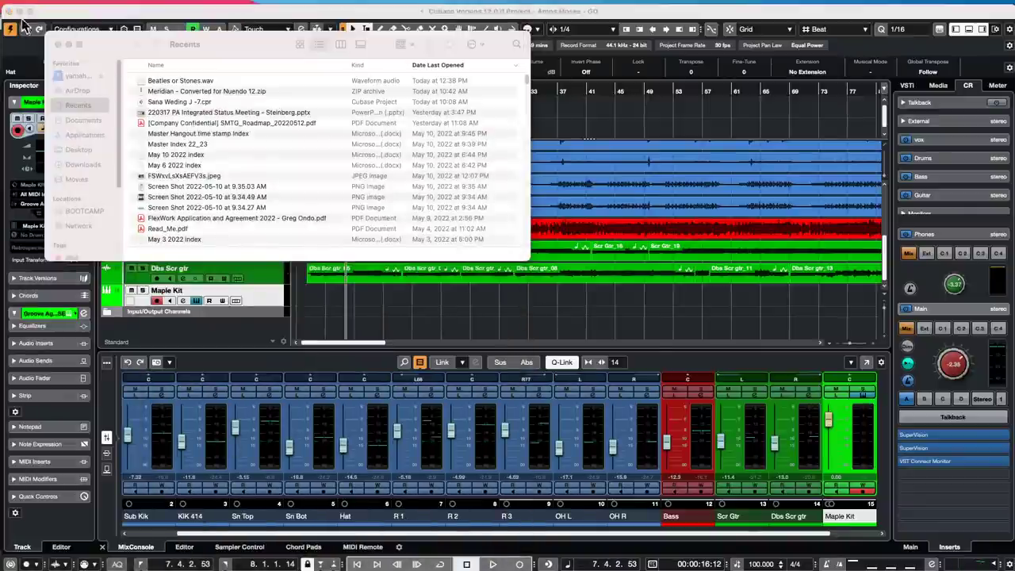
# - Close the Finder Recents window so the Amos Moses - GO project and MixConsole are visible
pyautogui.click(57, 45)
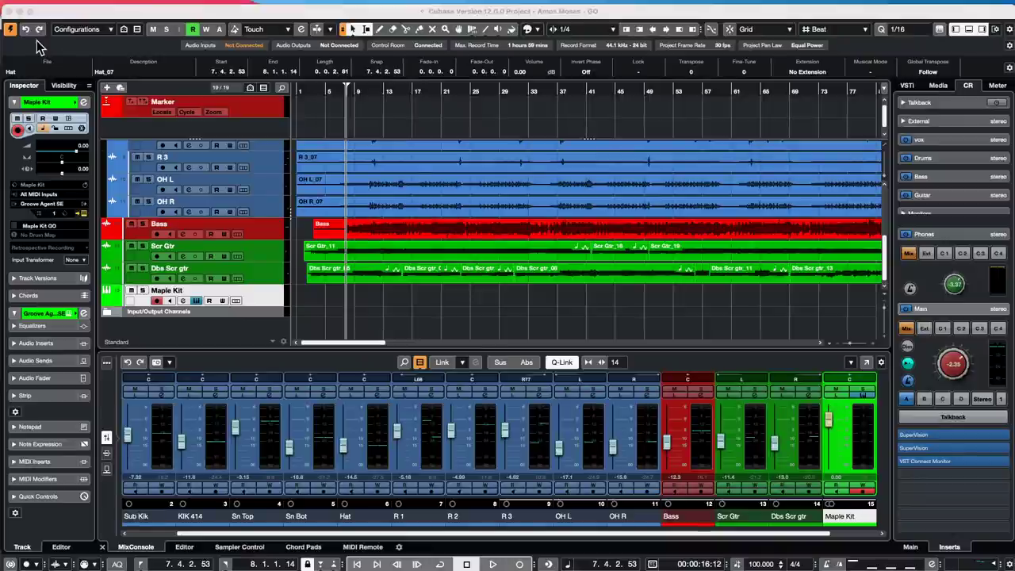
pyautogui.moveTo(4, 7)
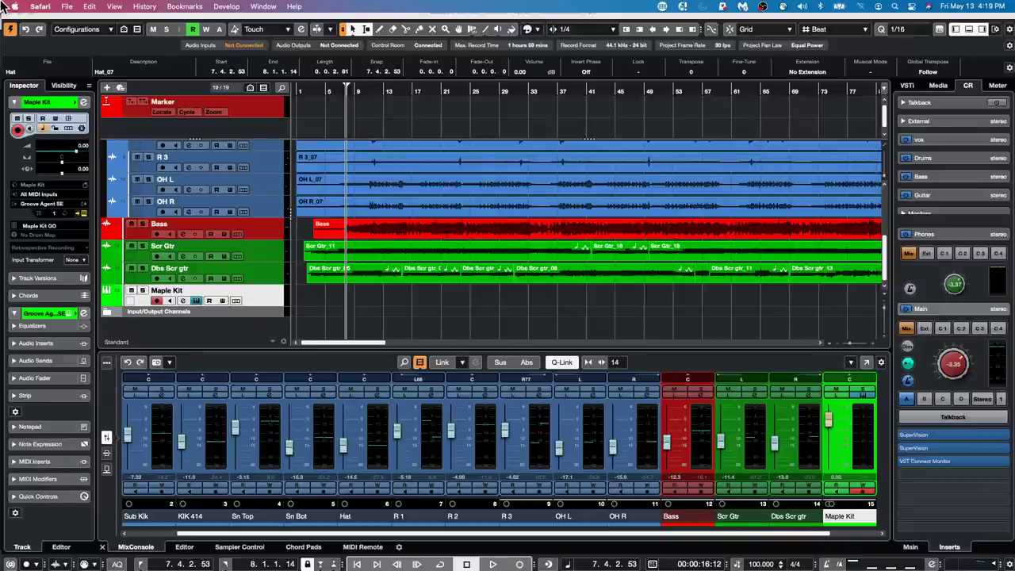
pyautogui.scroll(5, 295, 179)
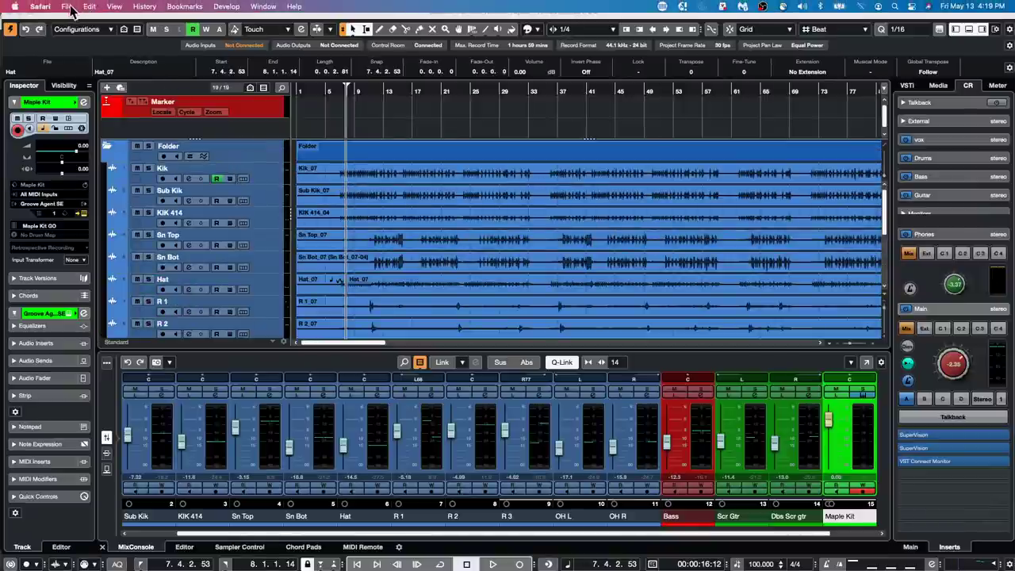
# - Bring the Cubase project back to the front and close the Groove Agent kit window
pyautogui.click(68, 7)
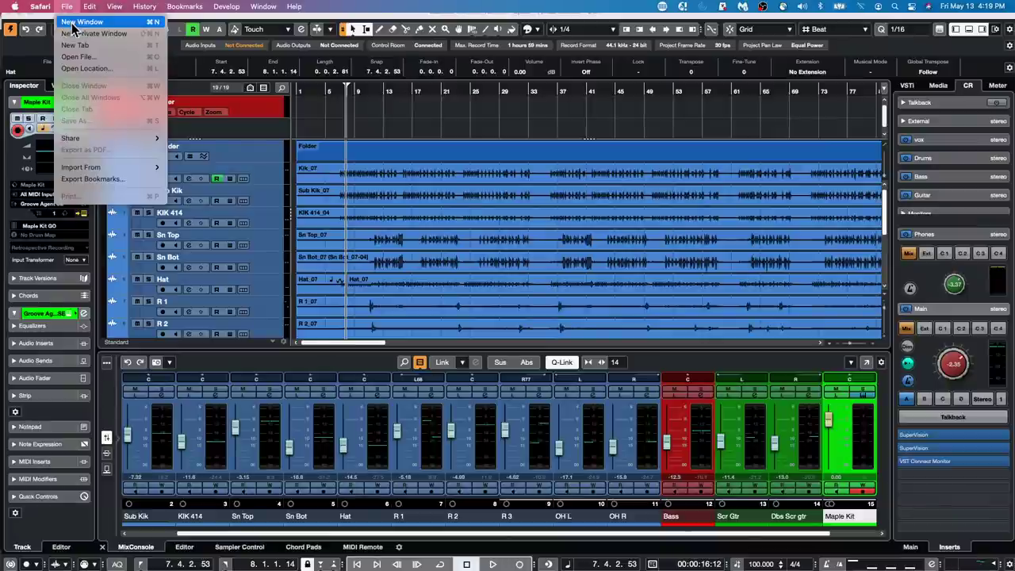
pyautogui.click(465, 199)
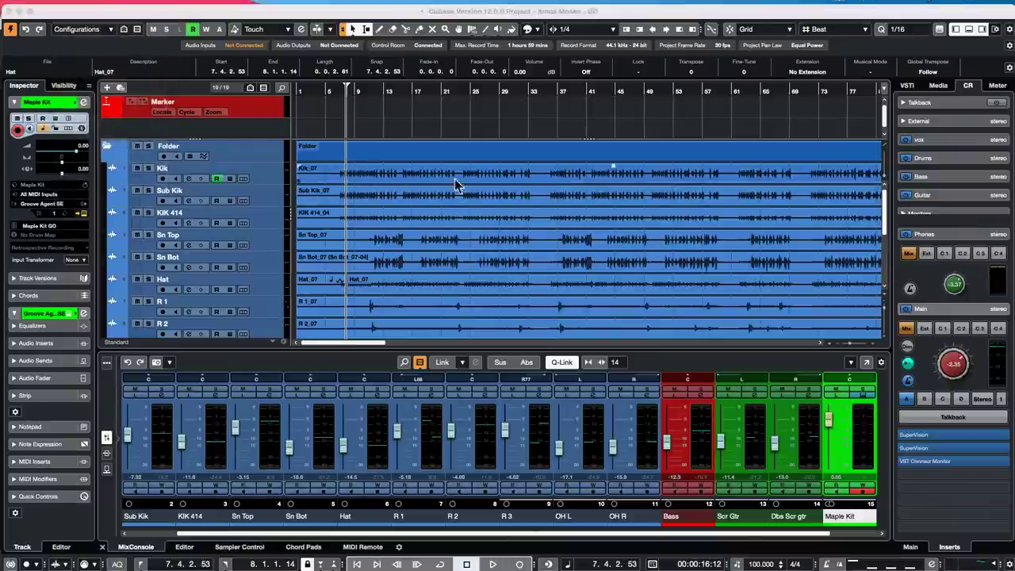
pyautogui.click(295, 7)
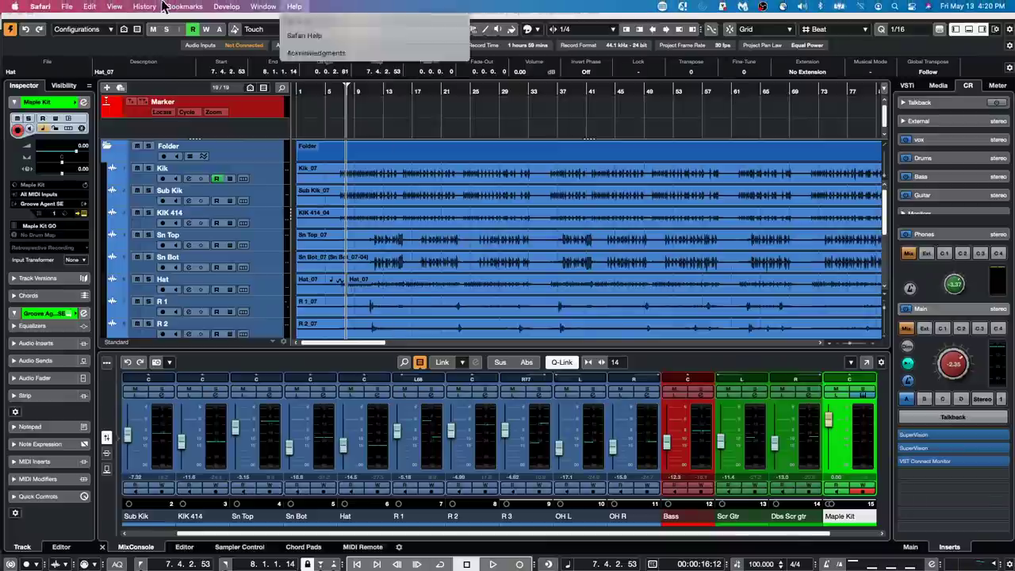
pyautogui.click(432, 155)
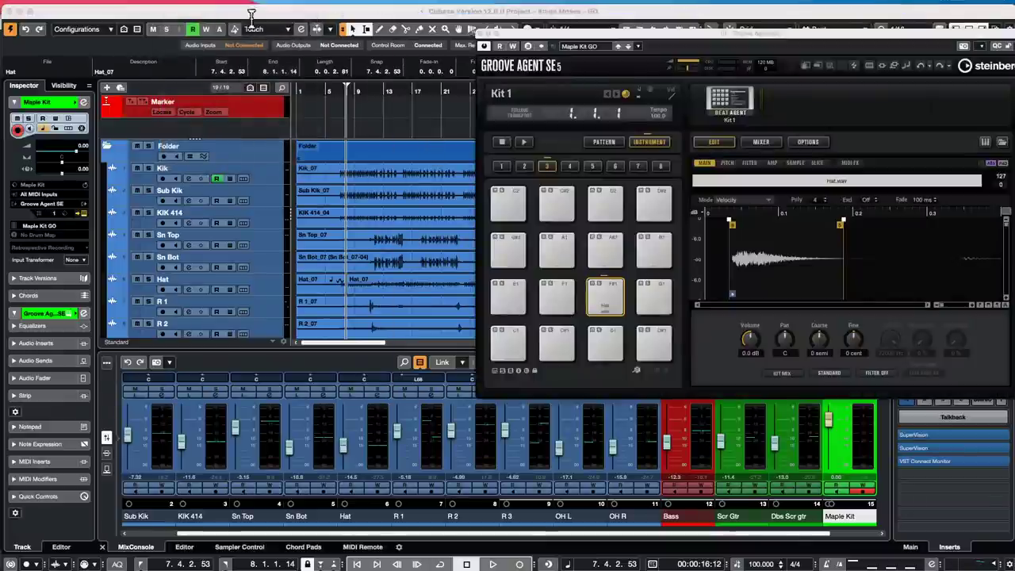
pyautogui.click(481, 36)
# - Add a 5.1 output bus in Studio > Audio Connections on the Outputs tab
pyautogui.click(314, 7)
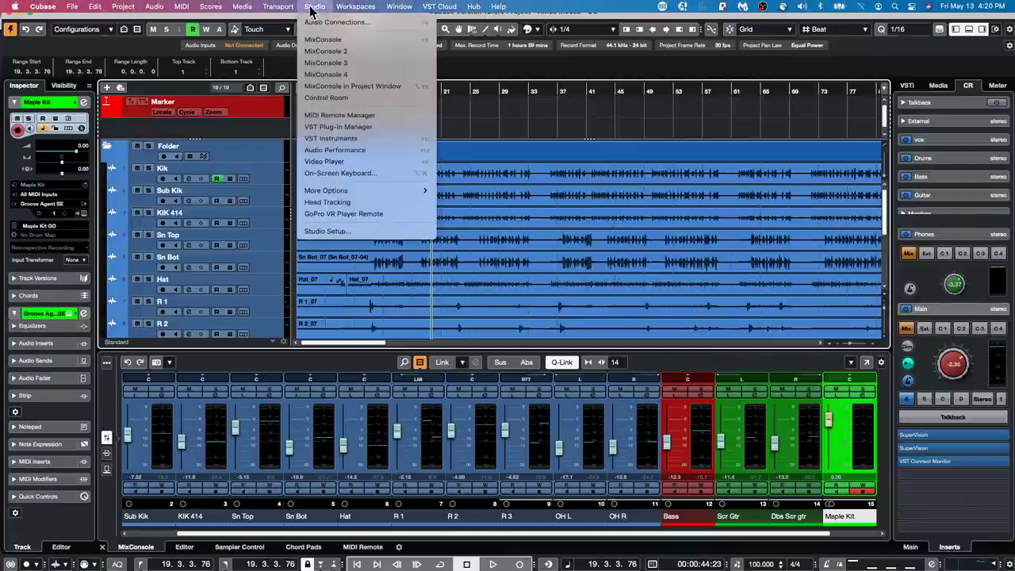
pyautogui.click(310, 24)
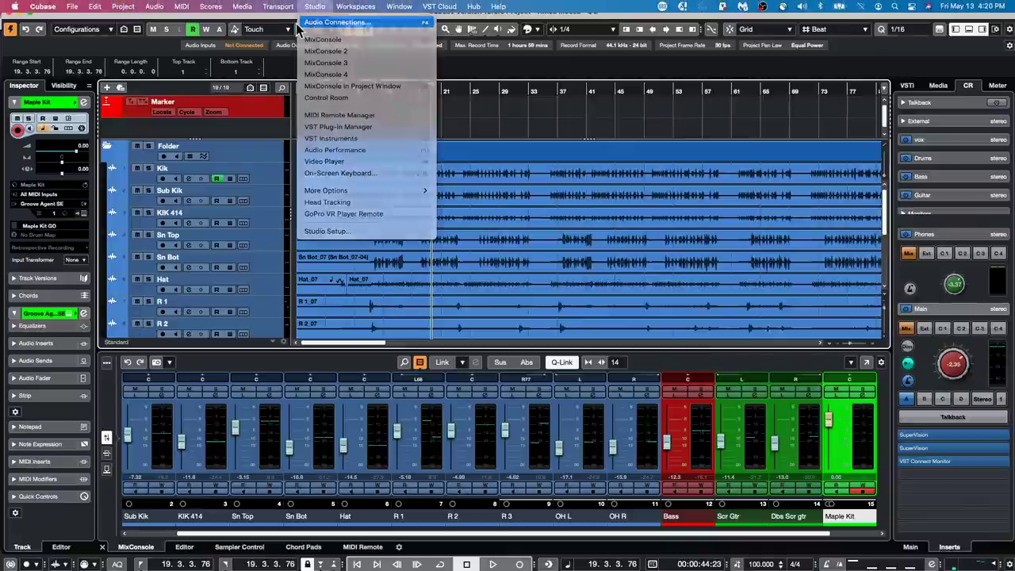
pyautogui.click(309, 209)
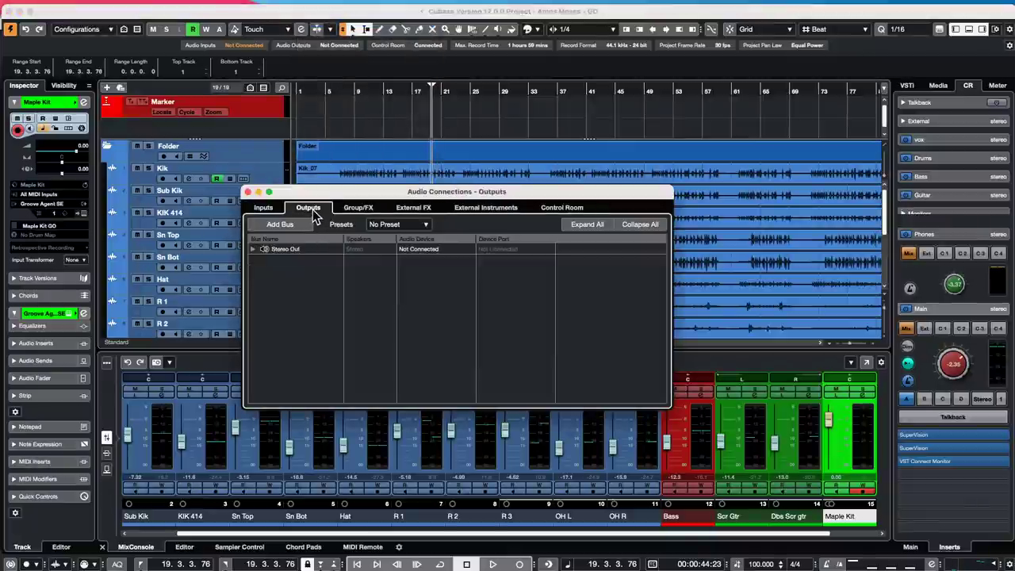
pyautogui.rightClick(262, 301)
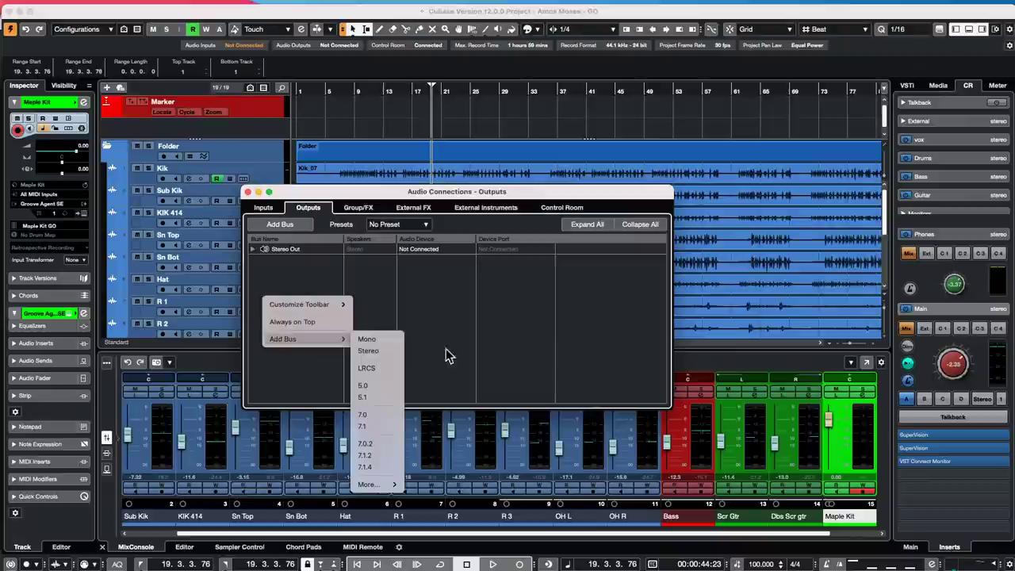
pyautogui.click(750, 211)
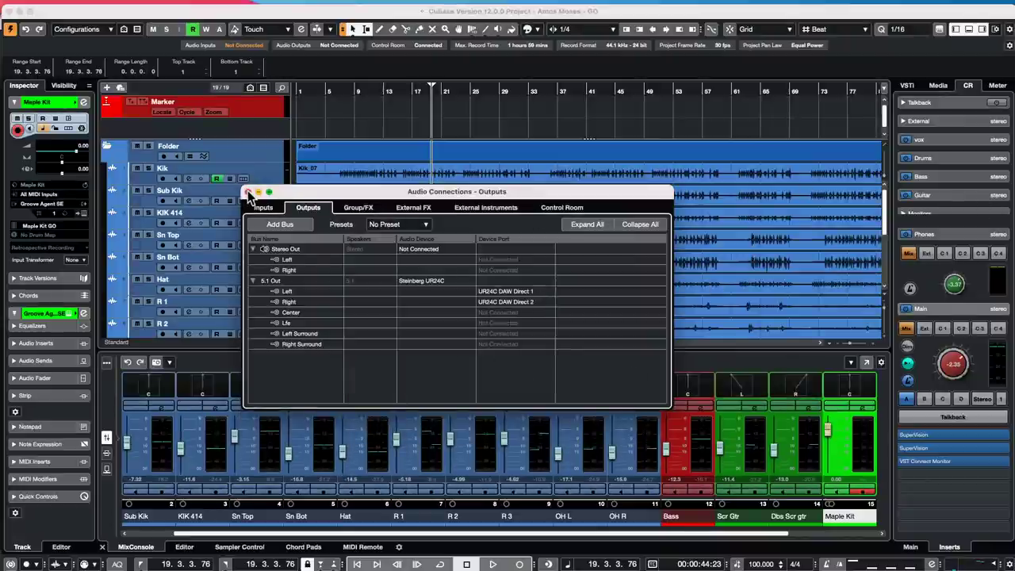
pyautogui.click(248, 192)
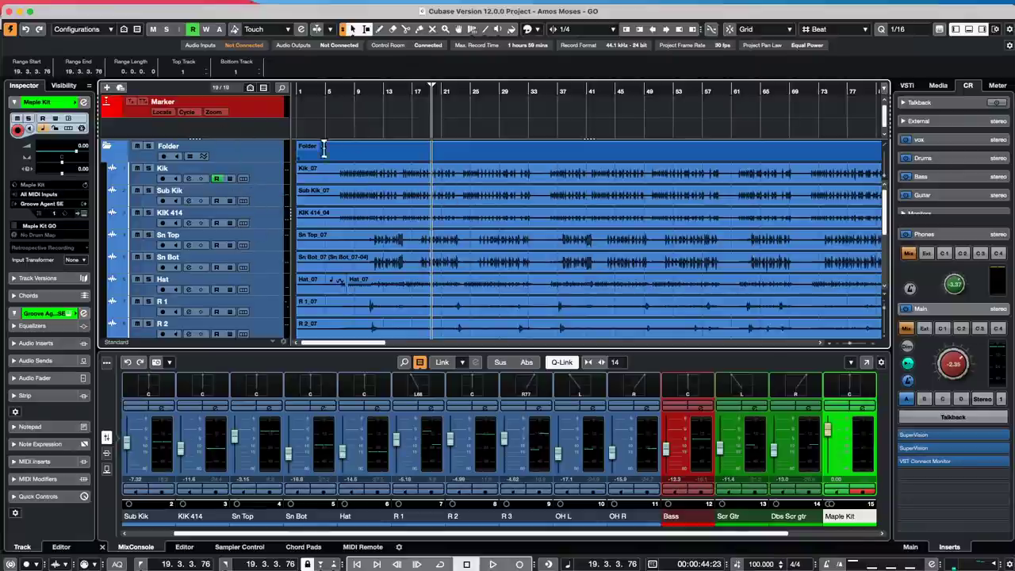
# - Route the Kik track's Inspector output from Stereo Out to 5.1 Out
pyautogui.click(264, 179)
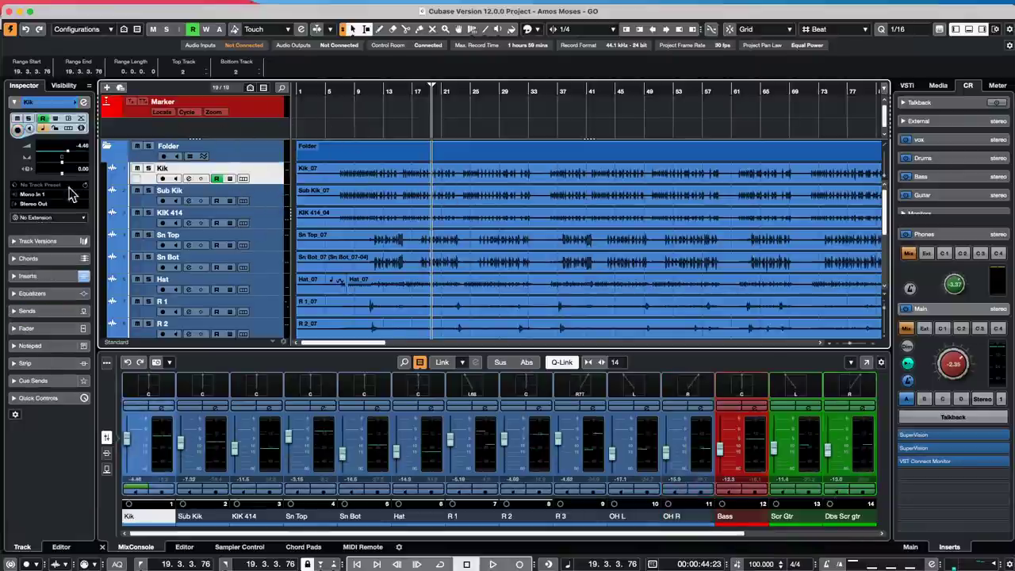
pyautogui.click(36, 203)
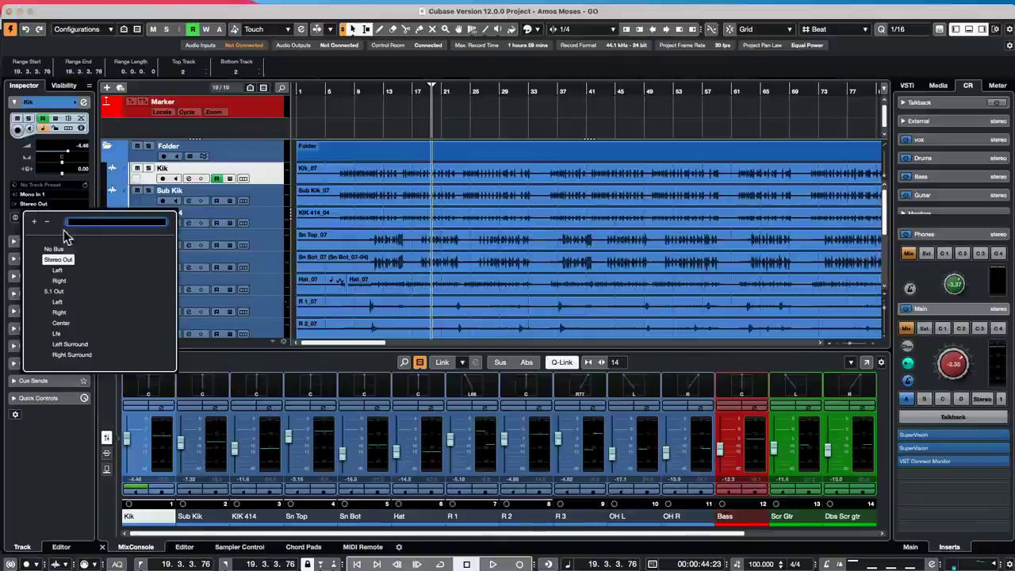
pyautogui.click(64, 293)
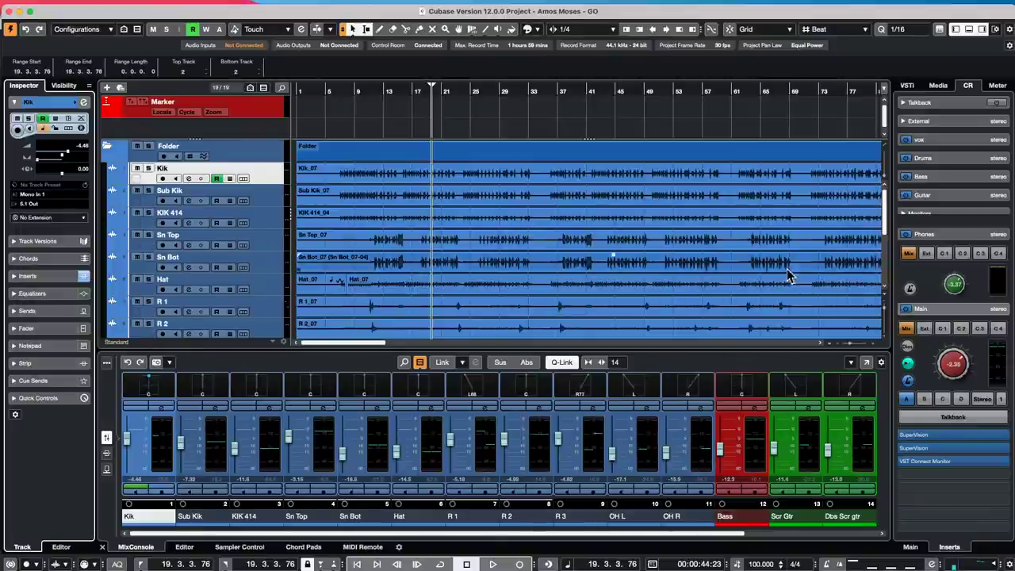
# - Open Kik's VST MultiPanner from its channel settings and sweep the source around the surround field
pyautogui.click(83, 102)
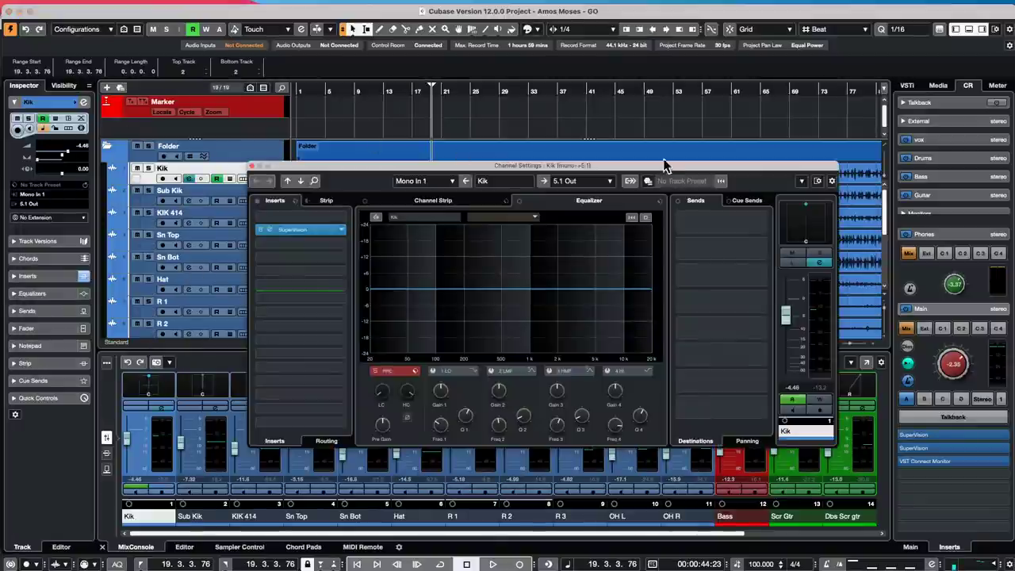
pyautogui.doubleClick(815, 230)
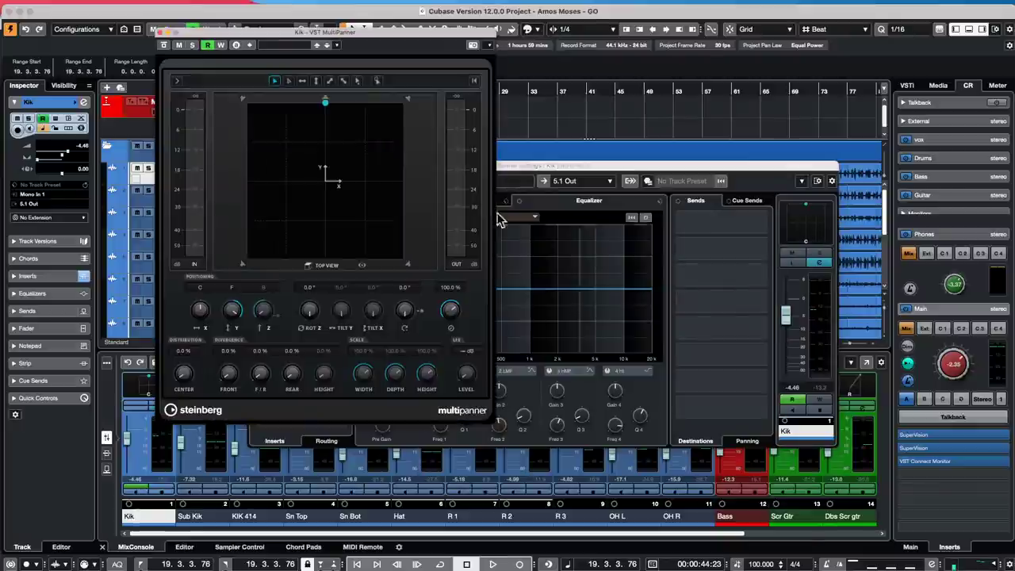
pyautogui.moveTo(327, 169); pyautogui.dragTo(283, 228)
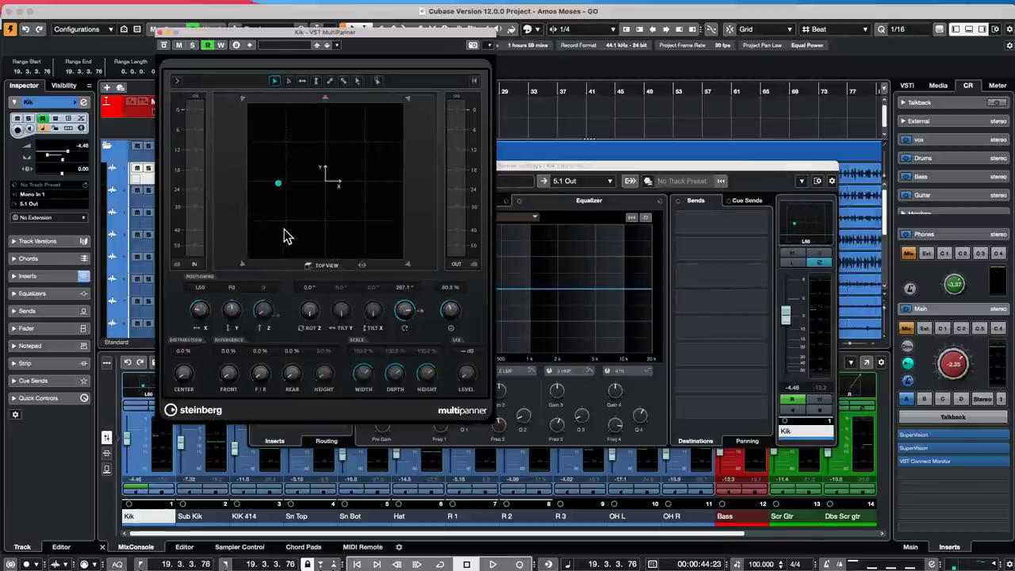
pyautogui.moveTo(289, 190); pyautogui.dragTo(349, 237)
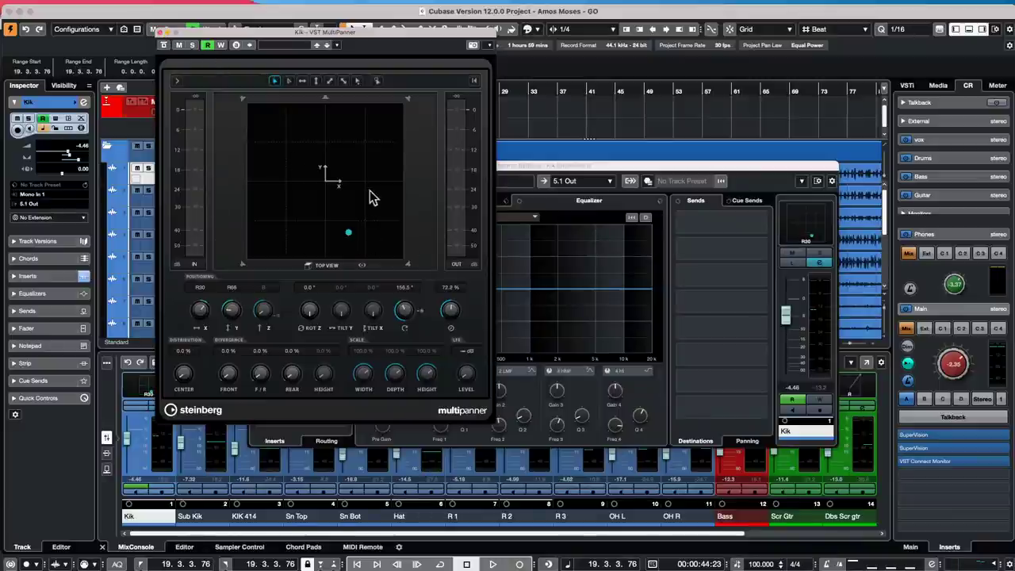
pyautogui.moveTo(350, 235); pyautogui.dragTo(356, 287)
# - Settle the Kik source just in front of centre (R2, F4) and close the MultiPanner
pyautogui.rightClick(357, 289)
pyautogui.click(378, 180)
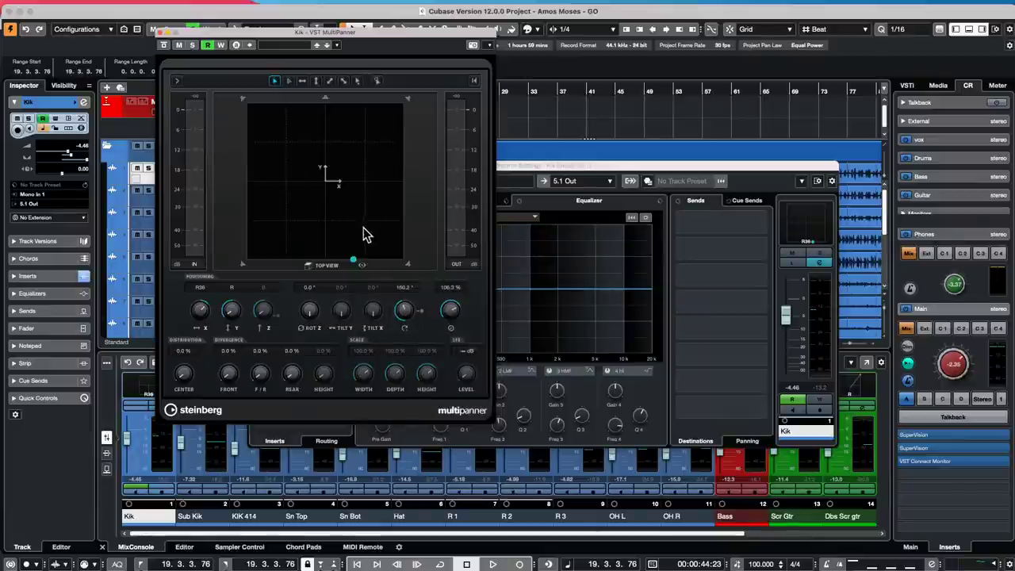
pyautogui.moveTo(365, 230); pyautogui.dragTo(323, 148)
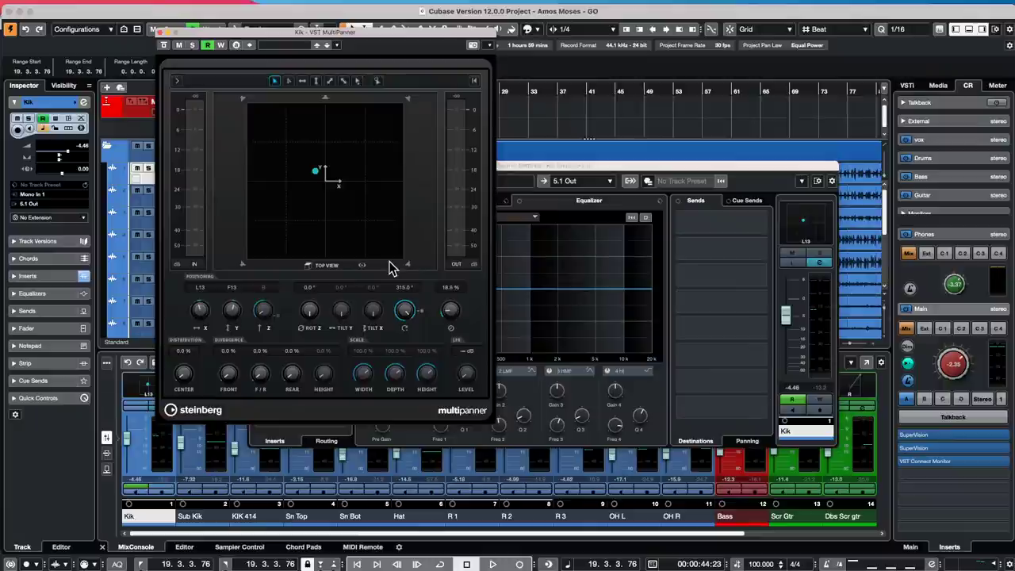
pyautogui.moveTo(316, 171)
pyautogui.mouseDown()
pyautogui.moveTo(328, 170)
pyautogui.moveTo(315, 179)
pyautogui.moveTo(349, 141)
pyautogui.moveTo(275, 153)
pyautogui.moveTo(290, 231)
pyautogui.moveTo(314, 211)
pyautogui.moveTo(310, 236)
pyautogui.moveTo(322, 141)
pyautogui.moveTo(328, 181)
pyautogui.moveTo(208, 89)
pyautogui.moveTo(262, 110)
pyautogui.moveTo(380, 116)
pyautogui.moveTo(319, 152)
pyautogui.moveTo(332, 168)
pyautogui.moveTo(326, 182)
pyautogui.mouseUp()
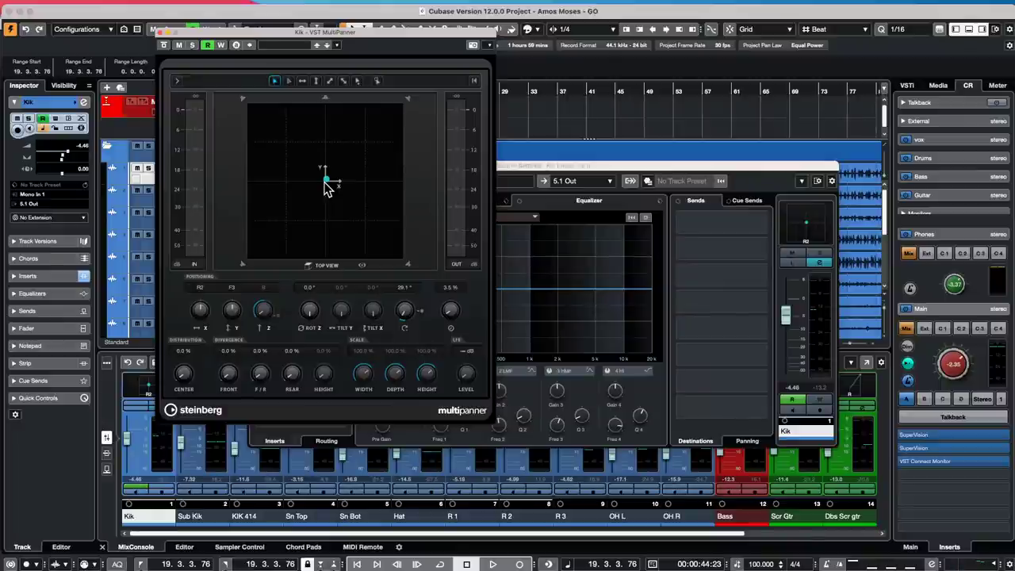
pyautogui.moveTo(324, 181)
pyautogui.mouseDown()
pyautogui.moveTo(357, 141)
pyautogui.moveTo(327, 173)
pyautogui.mouseUp()
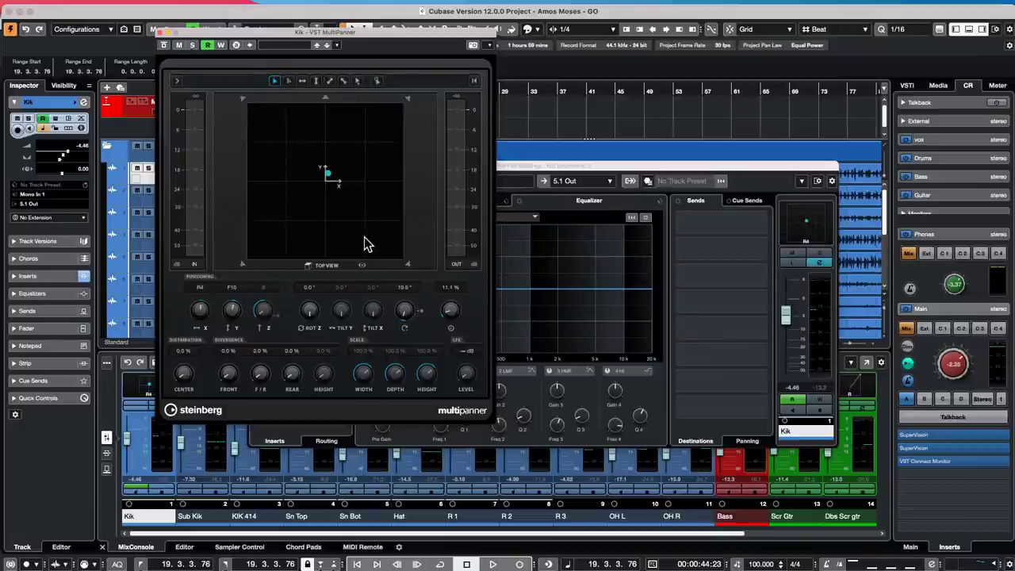
pyautogui.moveTo(328, 173); pyautogui.dragTo(324, 178)
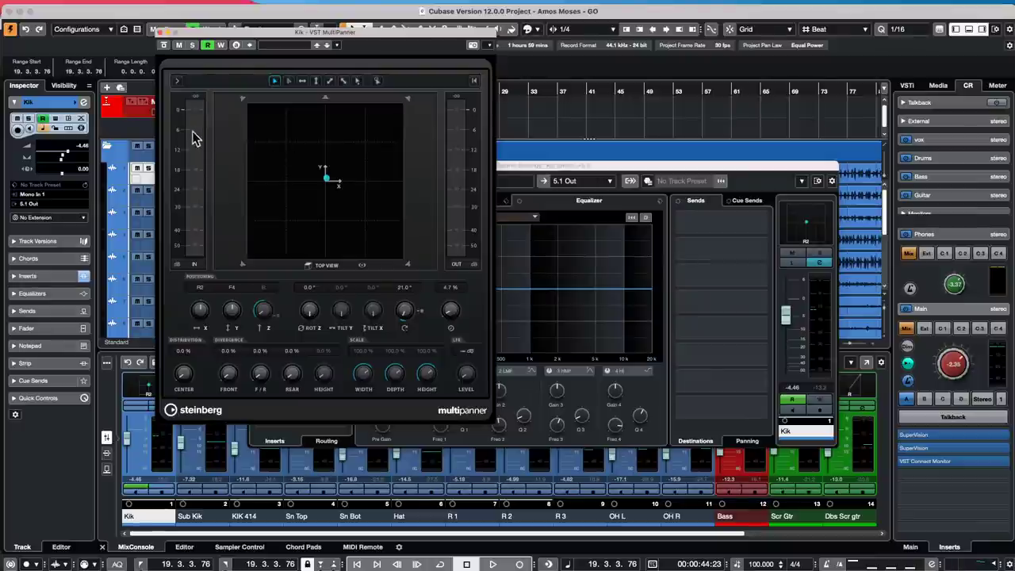
pyautogui.click(162, 32)
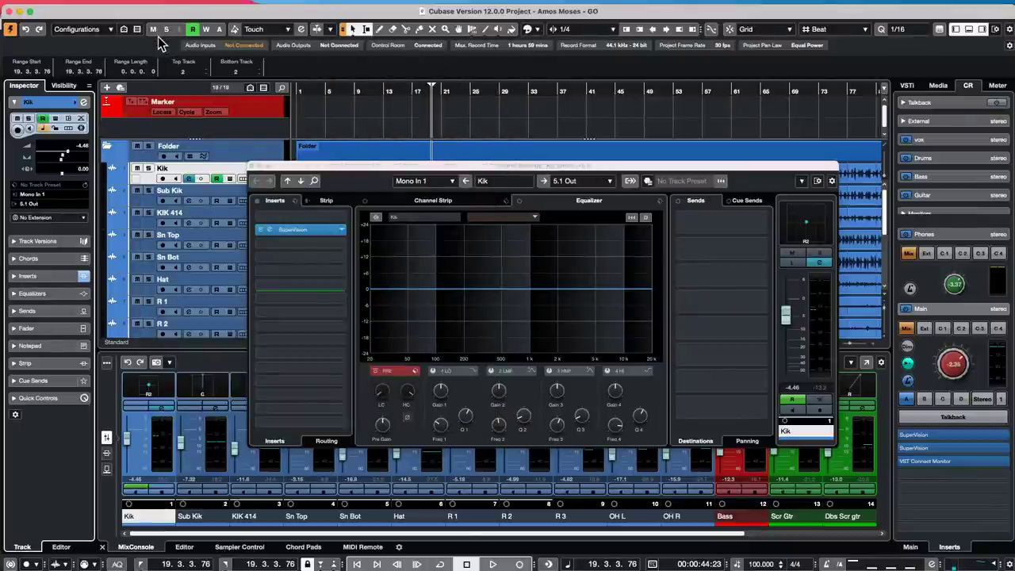
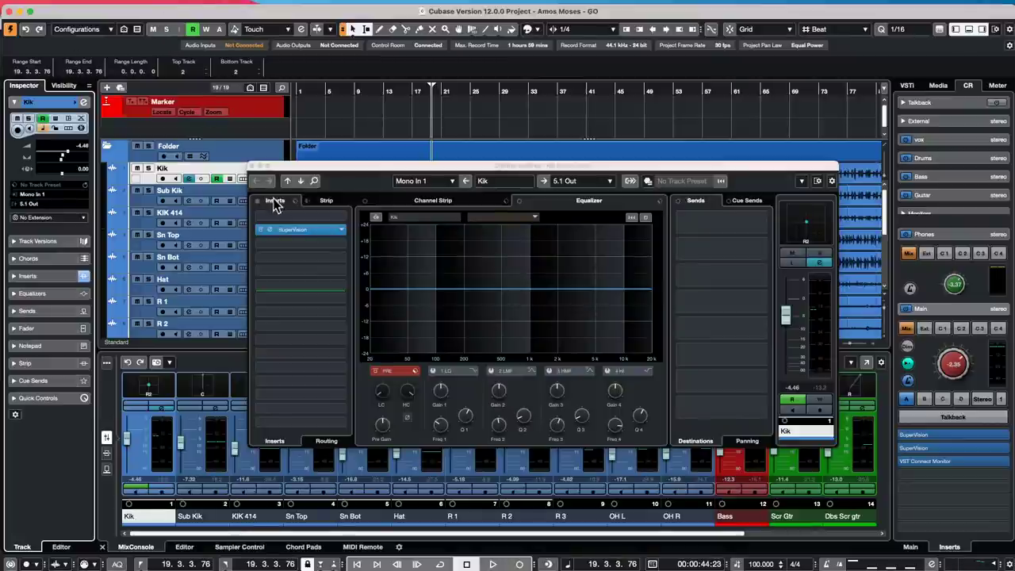
# - Close the Kik channel settings, then open and close a separate MixConsole window
pyautogui.click(253, 169)
pyautogui.click(321, 7)
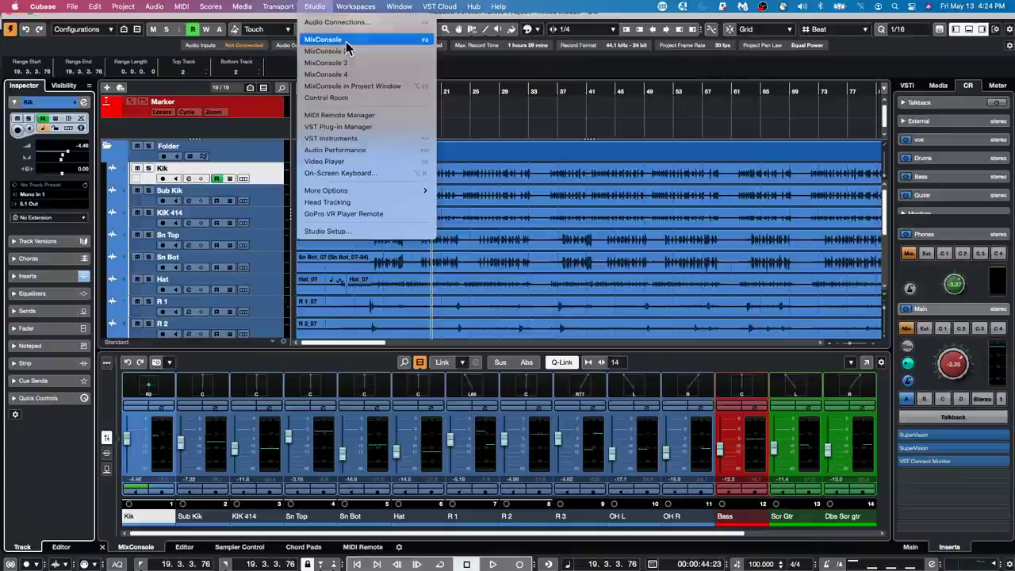
pyautogui.click(356, 65)
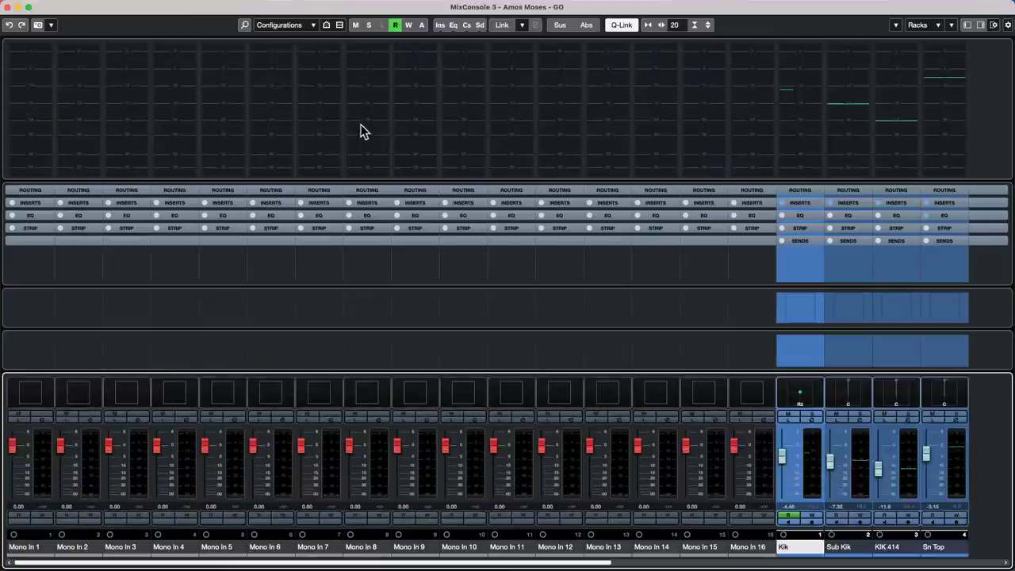
pyautogui.click(8, 8)
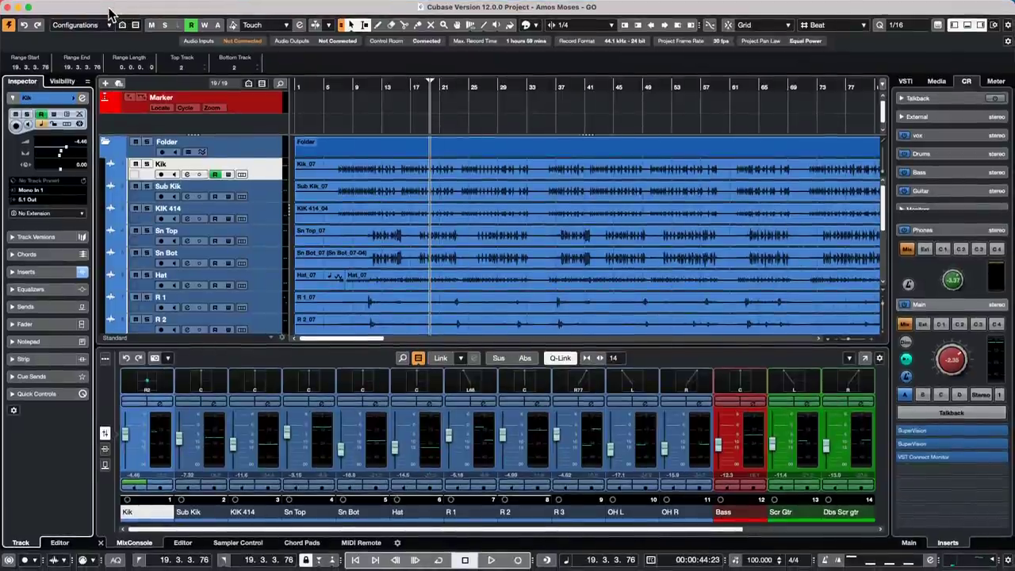
# - Draw an empty Maple Kit part from bar 15 to bar 36 and open it for editing
pyautogui.keyDown('super'); pyautogui.click(468, 8); pyautogui.keyUp('super')
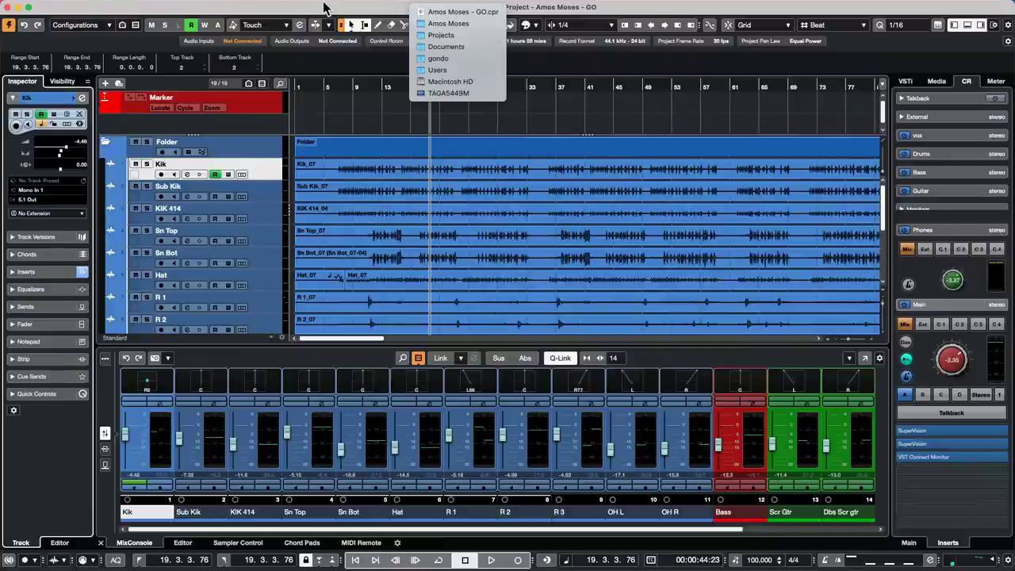
pyautogui.click(376, 121)
pyautogui.scroll(-8, 378, 228)
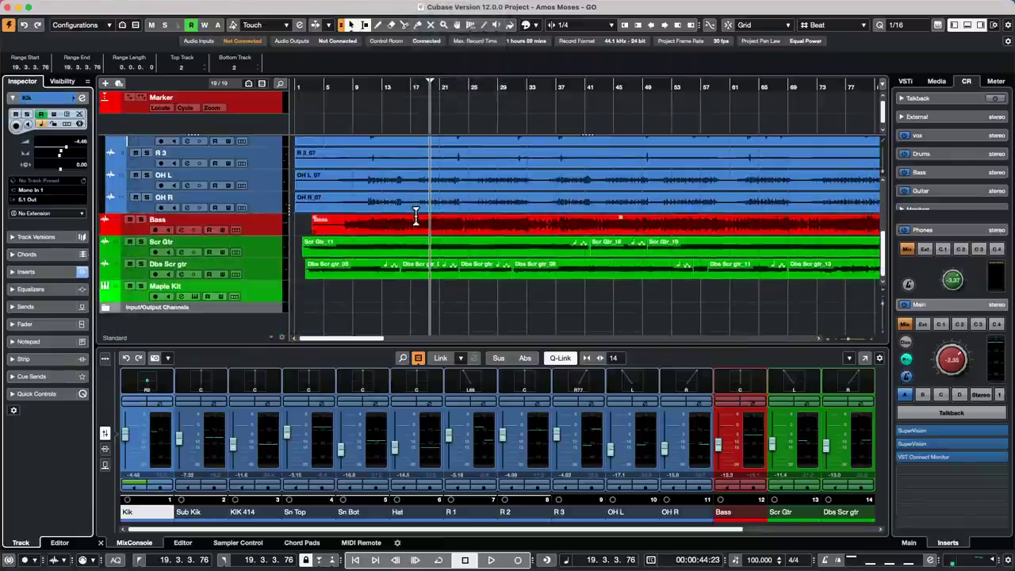
pyautogui.click(386, 293)
pyautogui.click(399, 292)
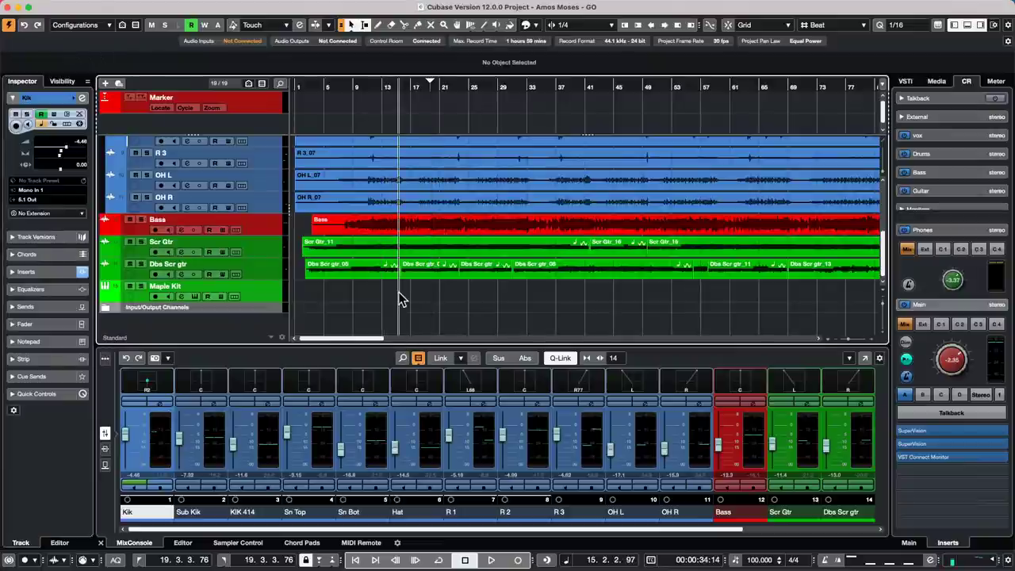
pyautogui.rightClick(398, 292)
pyautogui.click(421, 295)
pyautogui.moveTo(403, 293); pyautogui.dragTo(548, 293)
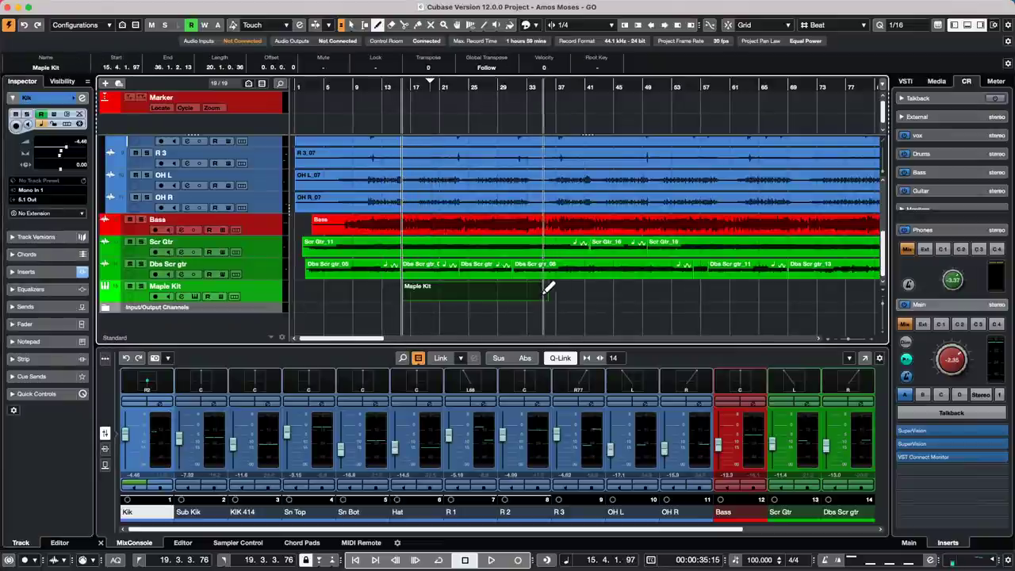
pyautogui.press('1')
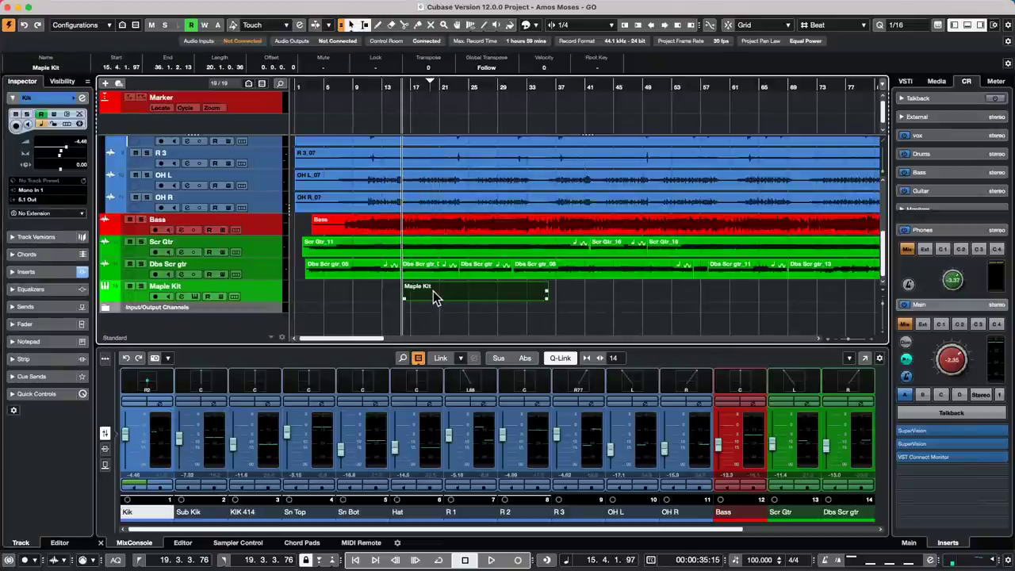
pyautogui.doubleClick(434, 291)
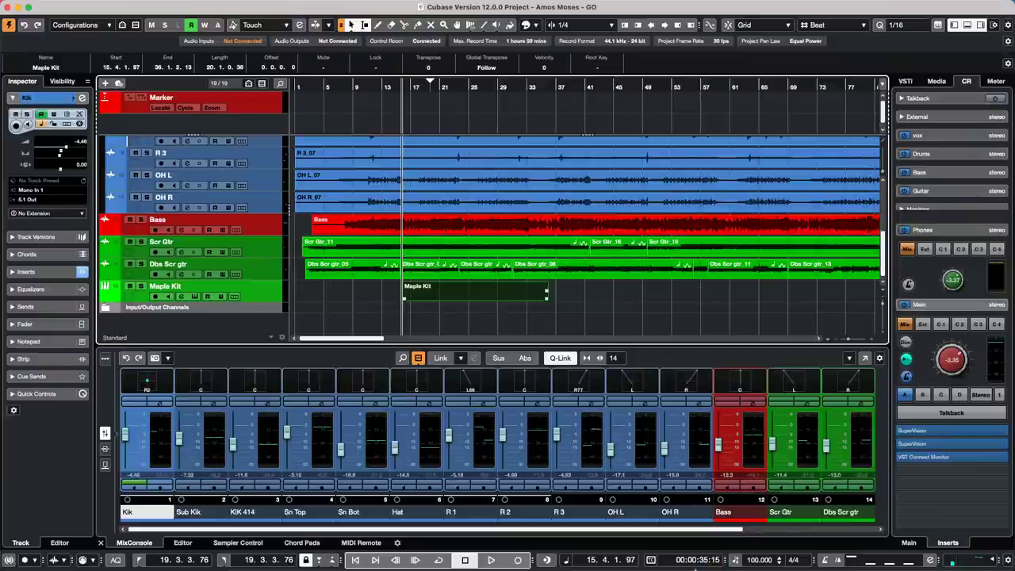
pyautogui.moveTo(709, 557)
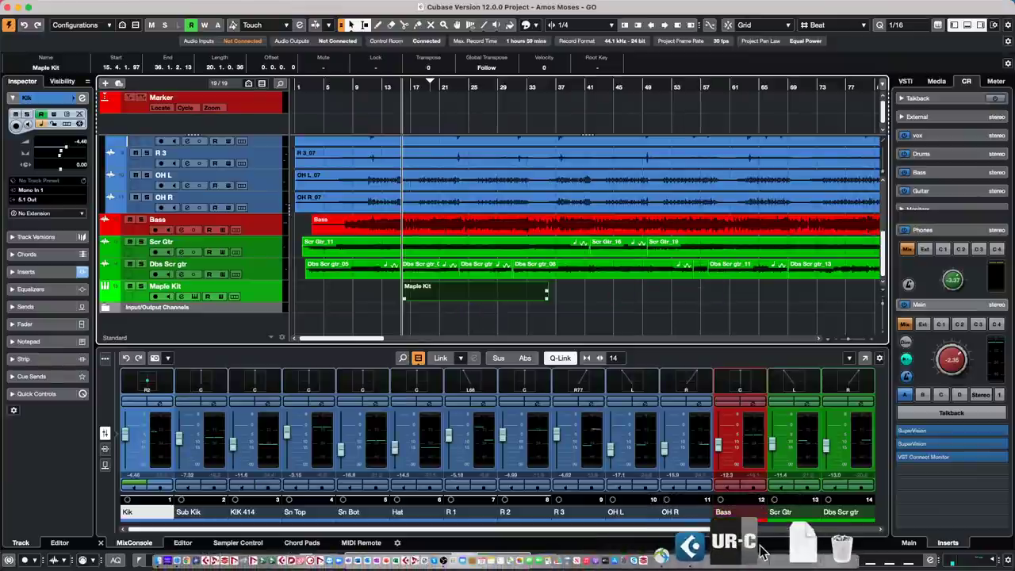
# - Force quit the unresponsive Cubase and relaunch Cubase 12
pyautogui.rightClick(745, 553)
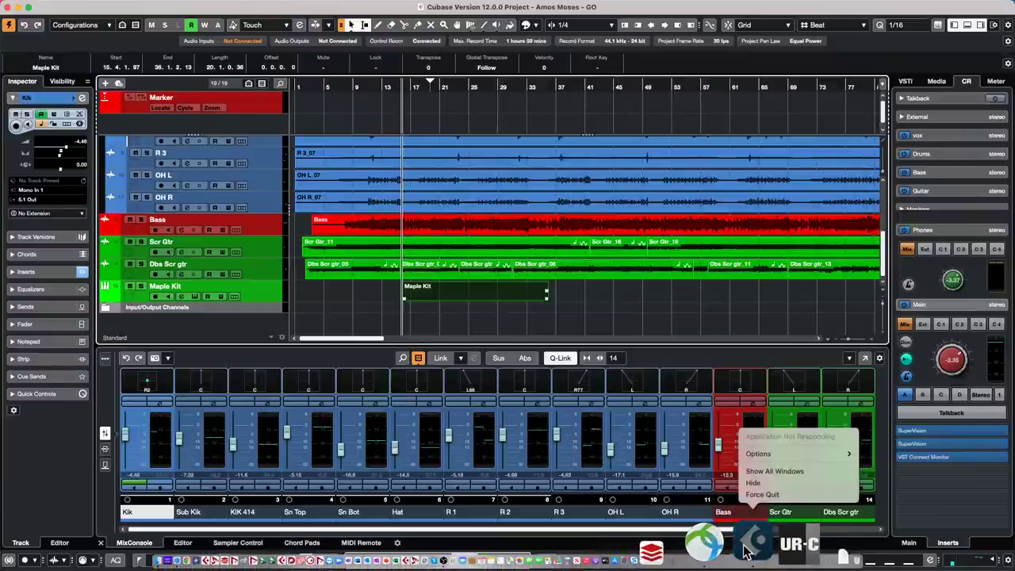
pyautogui.click(764, 496)
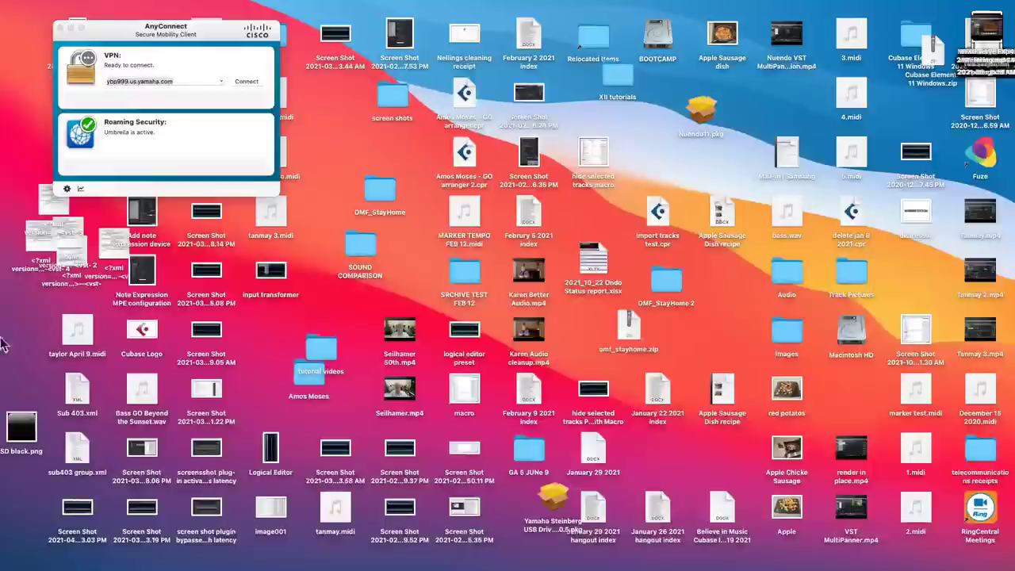
pyautogui.moveTo(646, 566)
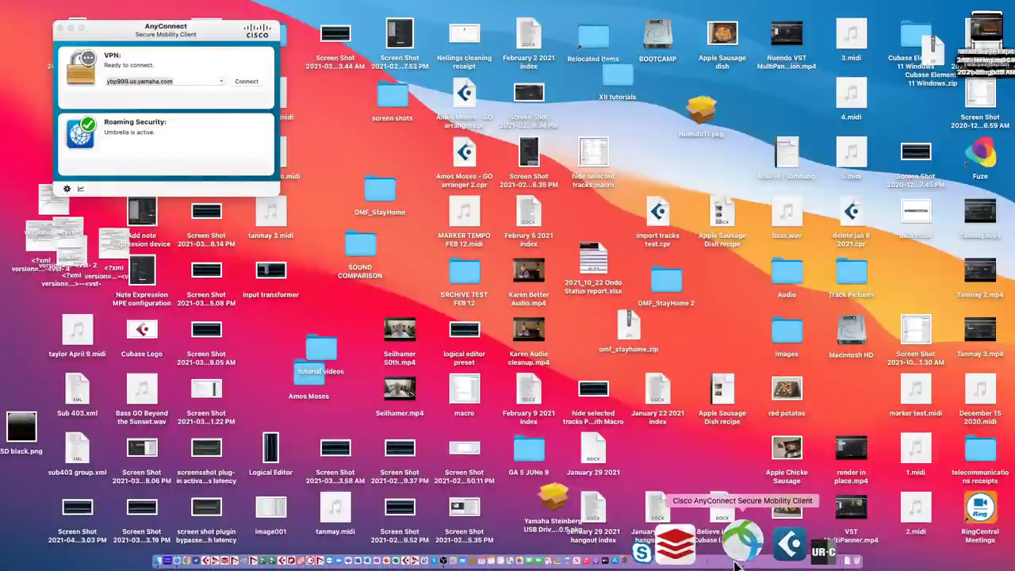
pyautogui.click(745, 543)
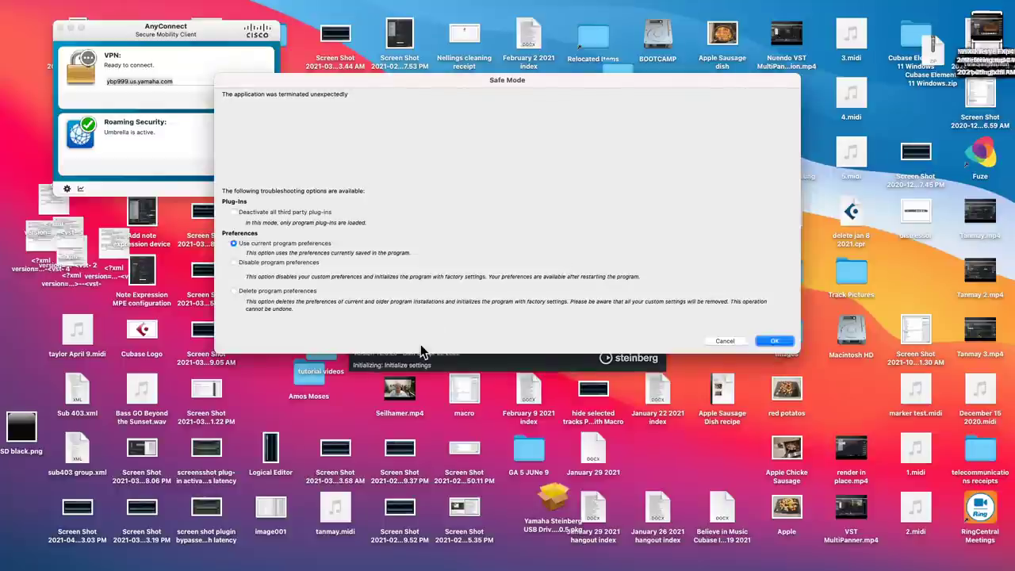
# - Keep current preferences, acknowledge the missing-licence notice, and open the bicycle project
pyautogui.click(774, 341)
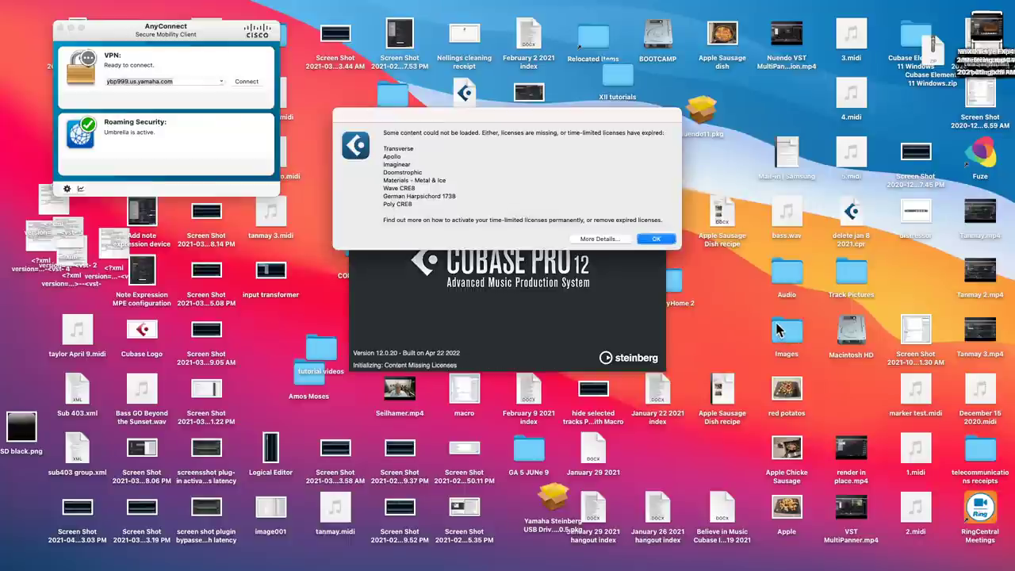
pyautogui.click(660, 240)
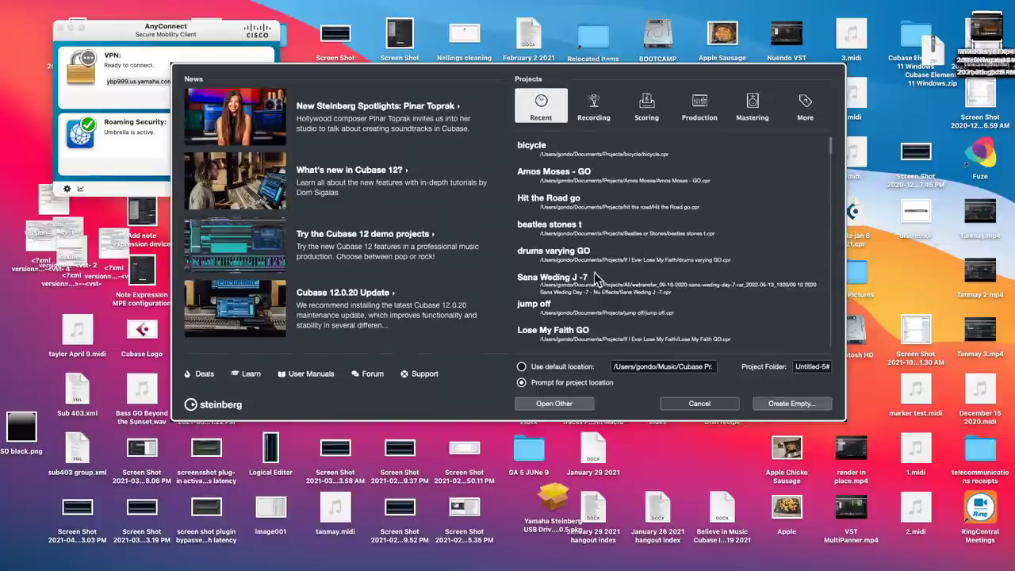
pyautogui.doubleClick(546, 157)
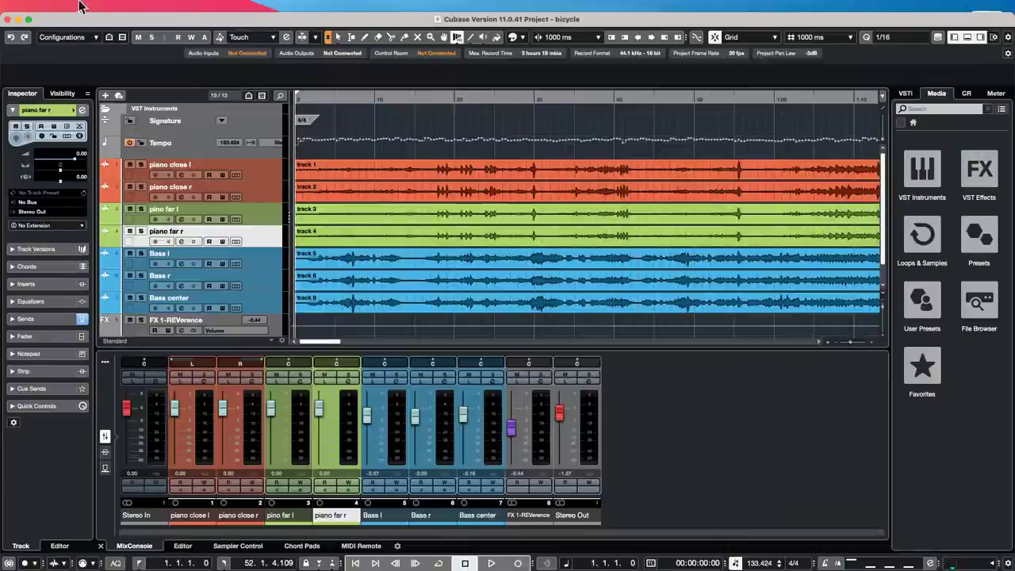
# - Open Preferences on the MIDI page and inspect the 120-tick MIDI Display Resolution
pyautogui.moveTo(82, 3)
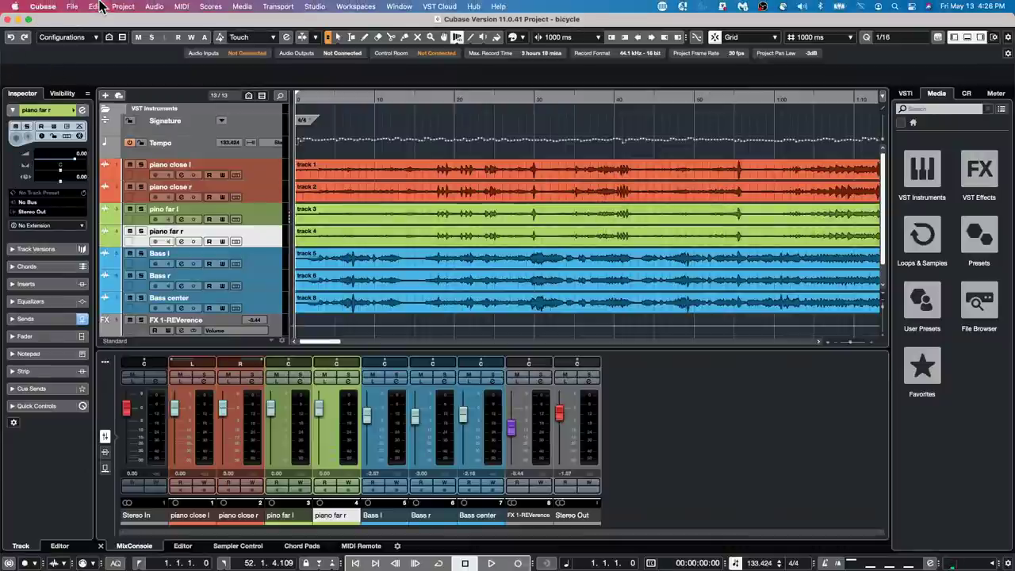
pyautogui.click(98, 6)
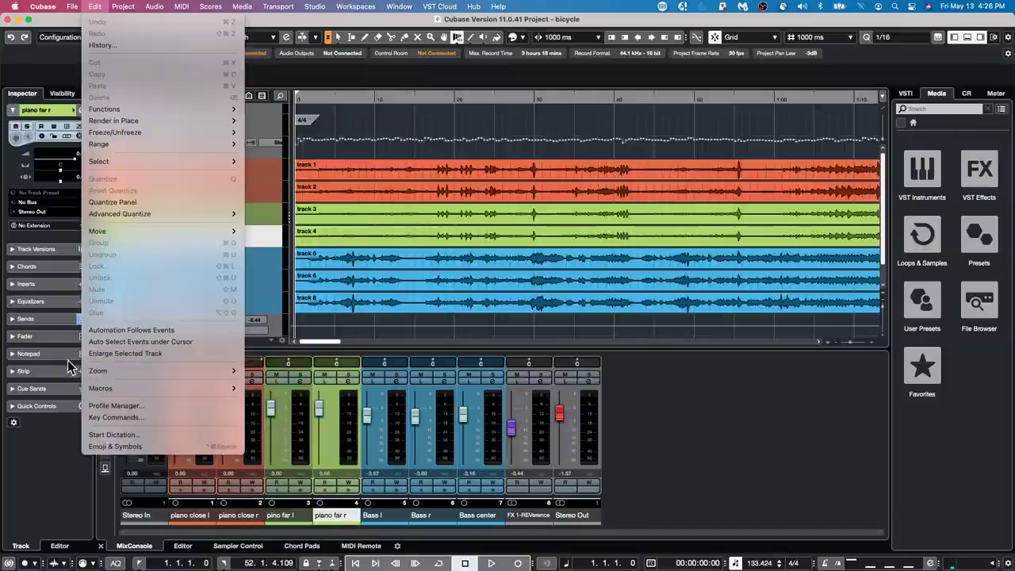
pyautogui.moveTo(119, 6)
pyautogui.moveTo(44, 7)
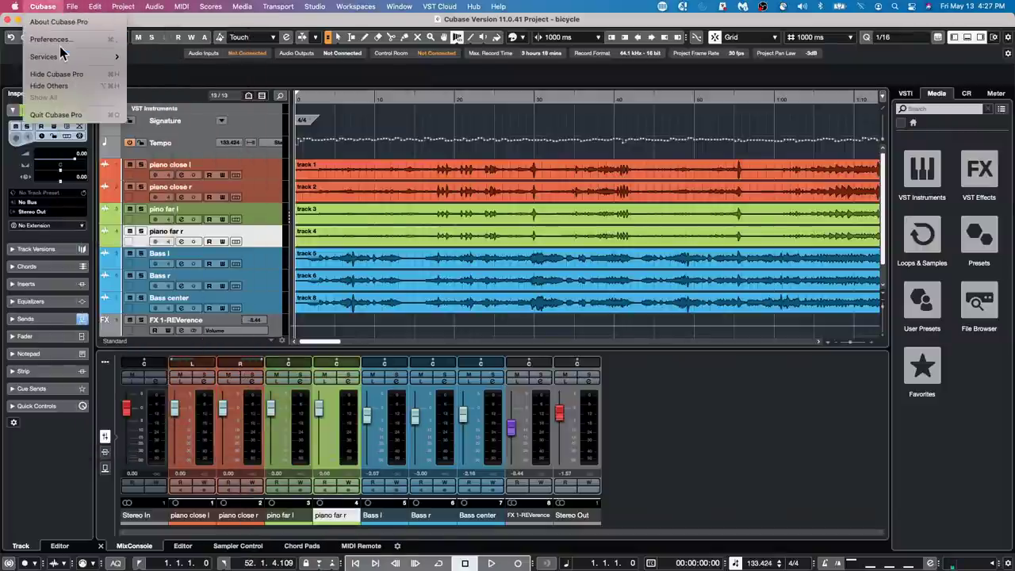
pyautogui.click(53, 39)
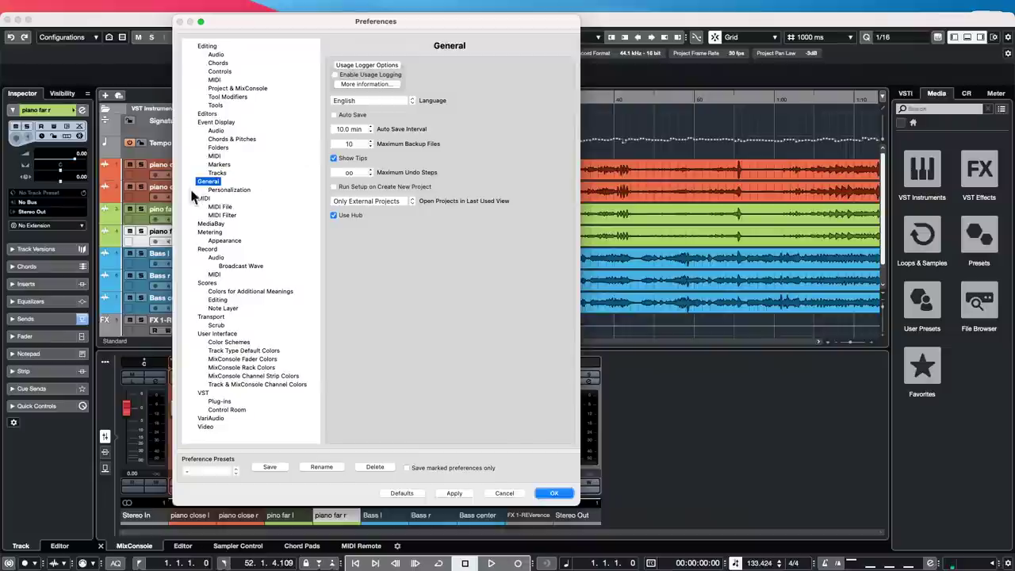
pyautogui.click(204, 198)
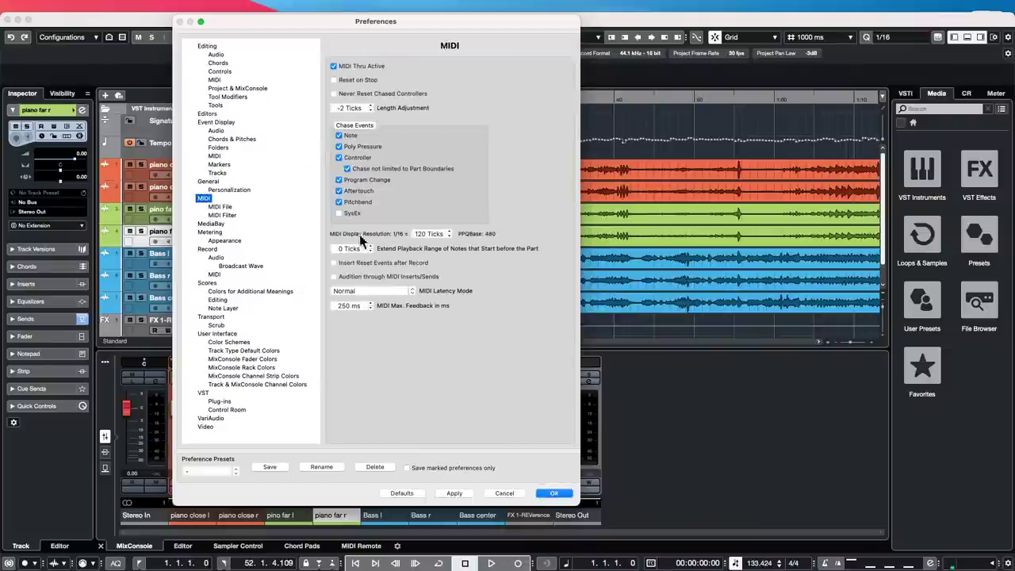
pyautogui.click(432, 234)
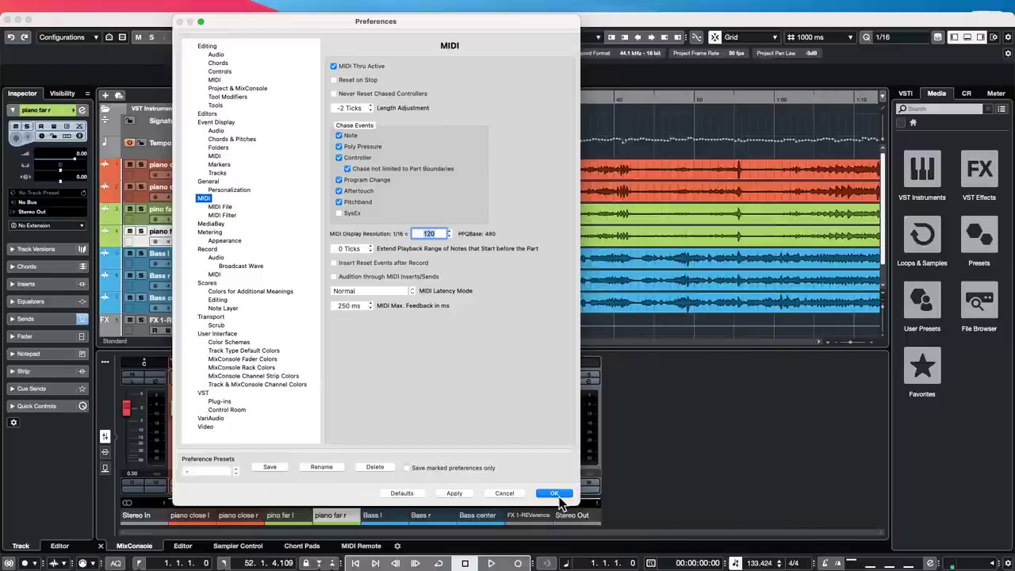
# - Close Preferences and add Instrument Track 01 with no VST instrument
pyautogui.click(504, 493)
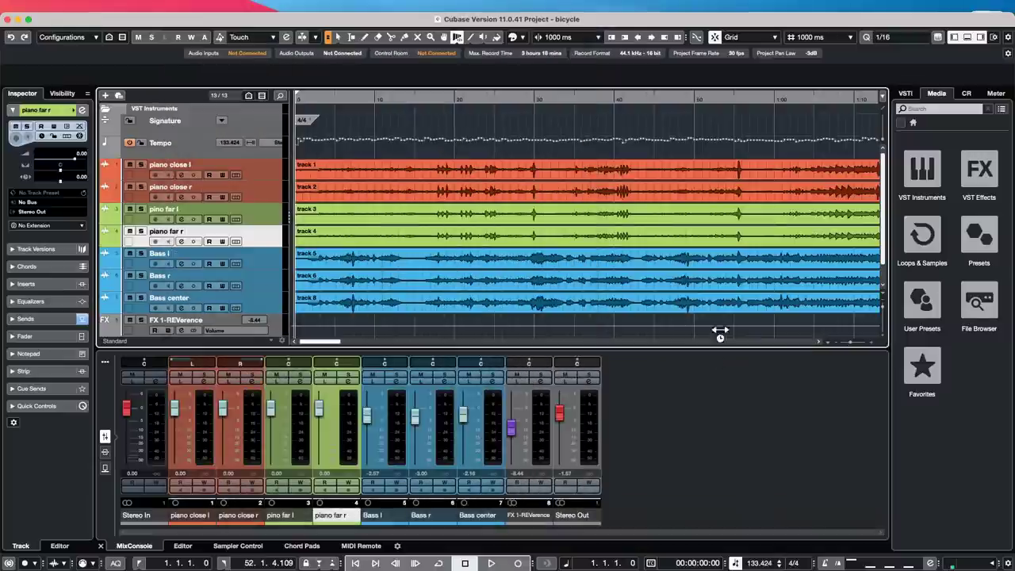
pyautogui.rightClick(259, 282)
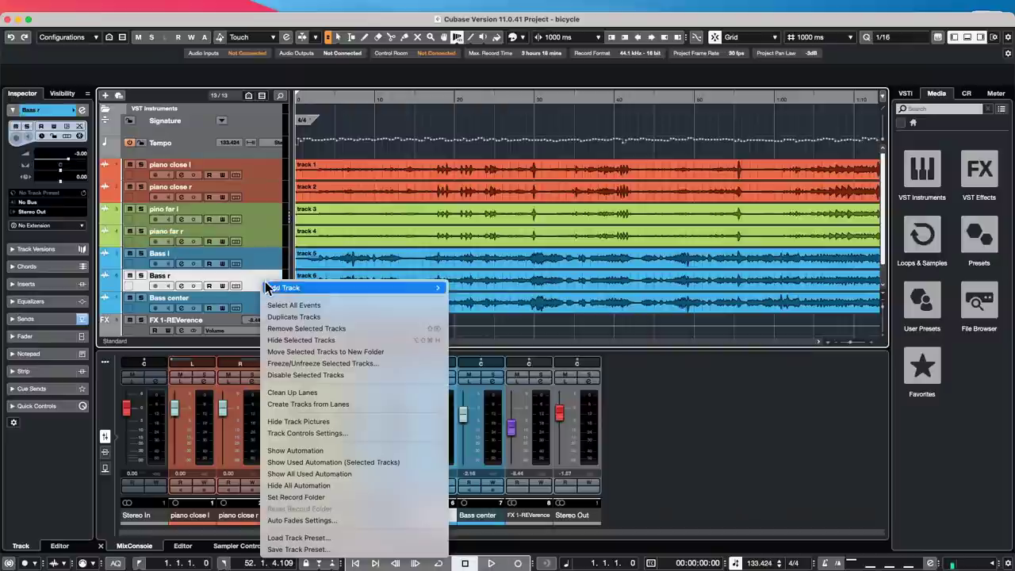
pyautogui.moveTo(421, 288)
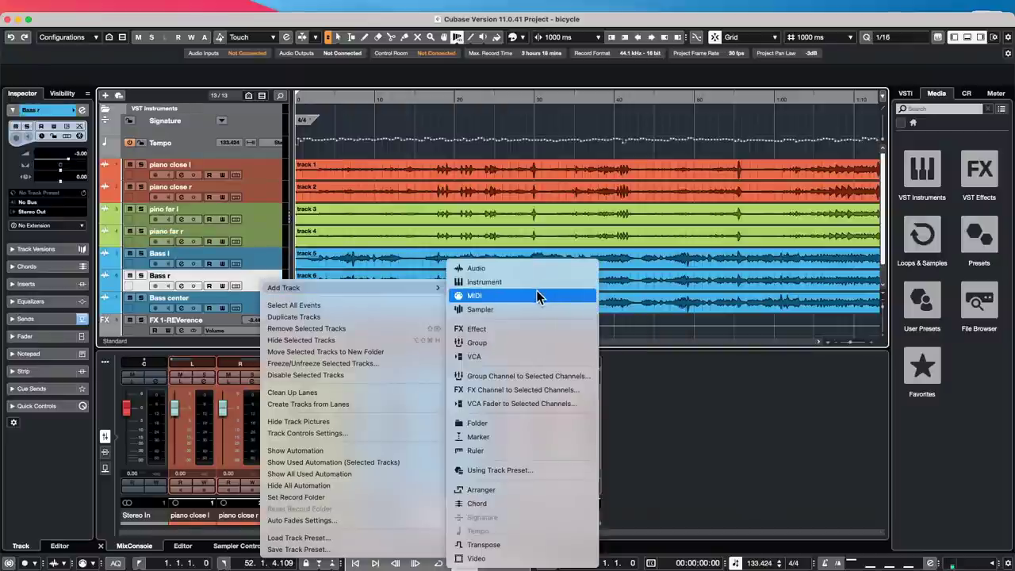
pyautogui.click(539, 281)
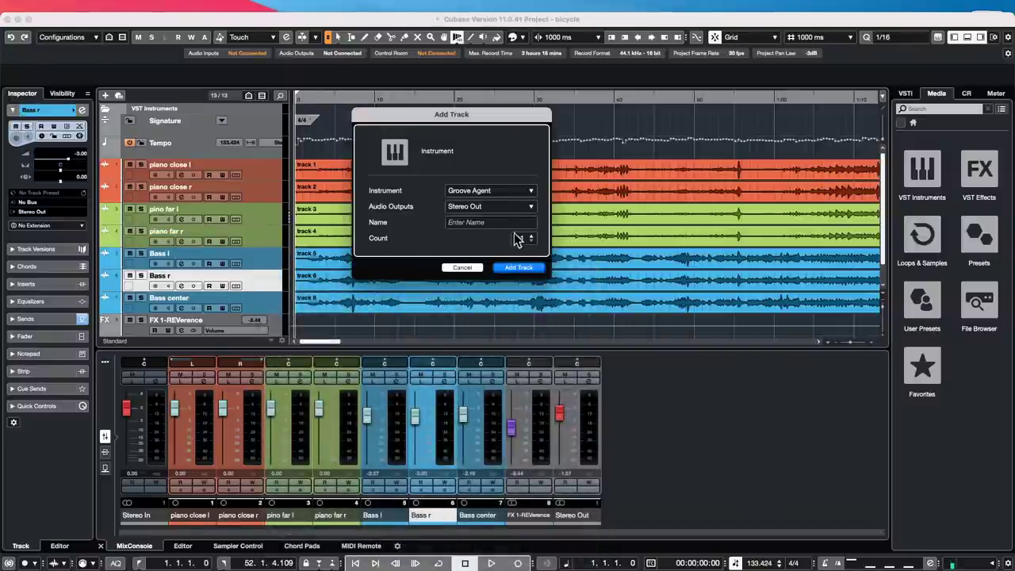
pyautogui.click(506, 192)
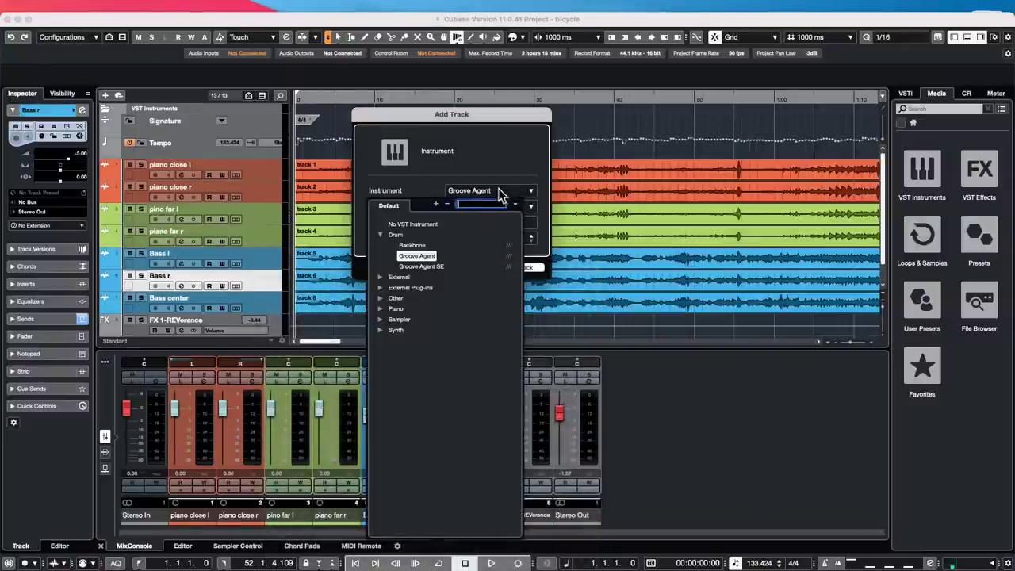
pyautogui.click(432, 224)
pyautogui.click(519, 270)
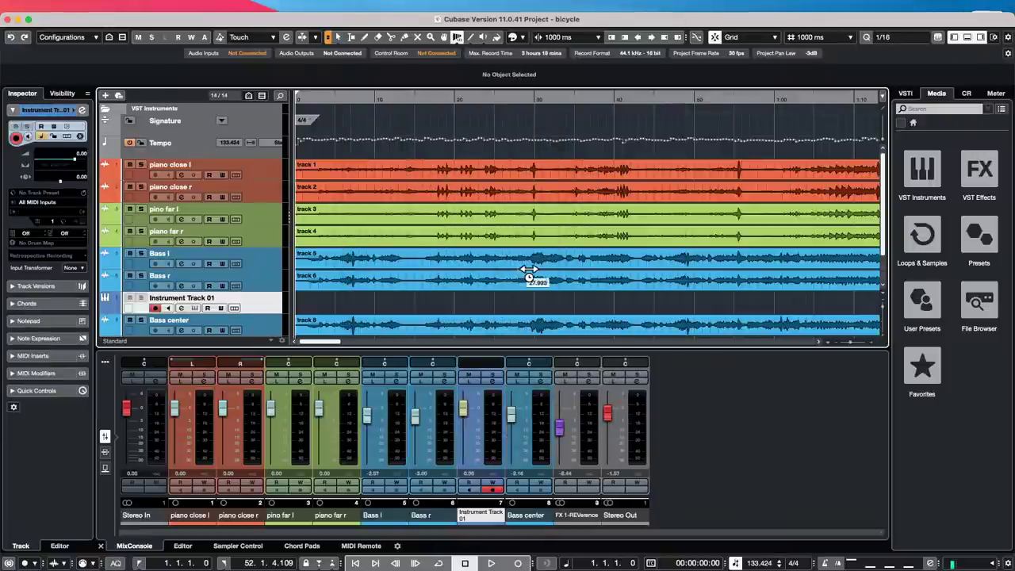
# - Create a MIDI part and draw five notes, starting with a long D3 from bar 10 to 23
pyautogui.doubleClick(410, 311)
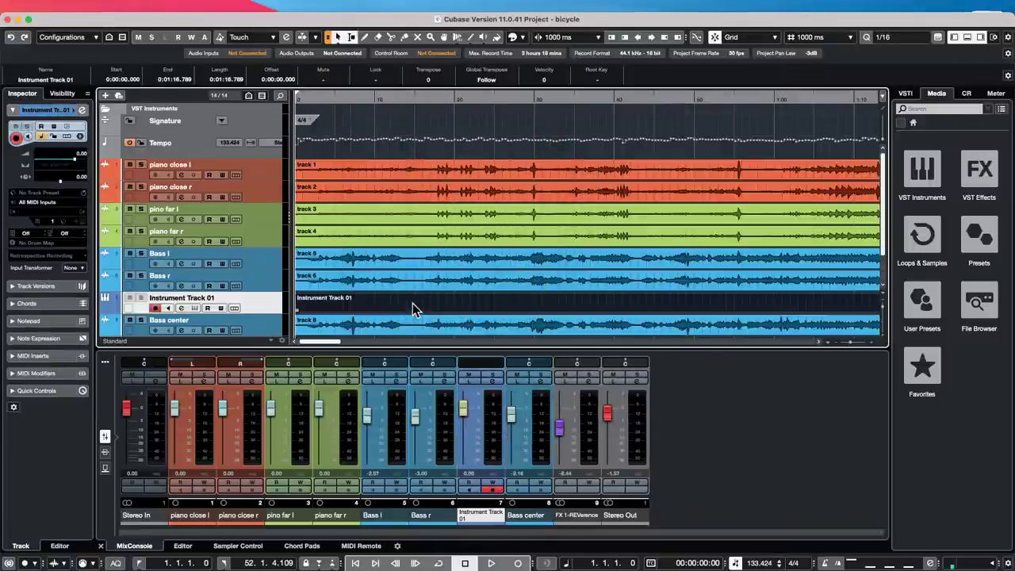
pyautogui.doubleClick(412, 303)
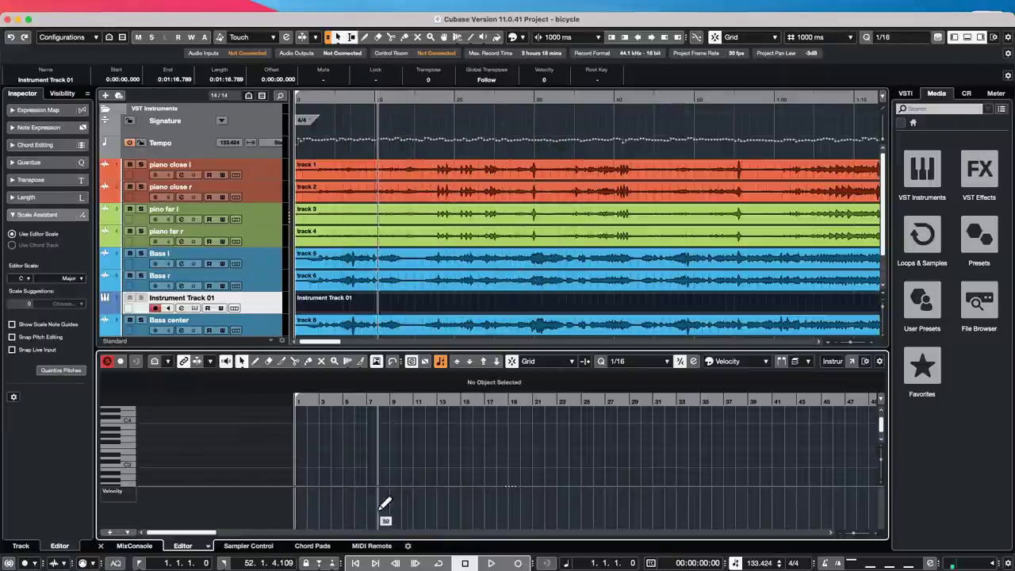
pyautogui.rightClick(406, 463)
pyautogui.click(419, 459)
pyautogui.moveTo(416, 458); pyautogui.dragTo(565, 457)
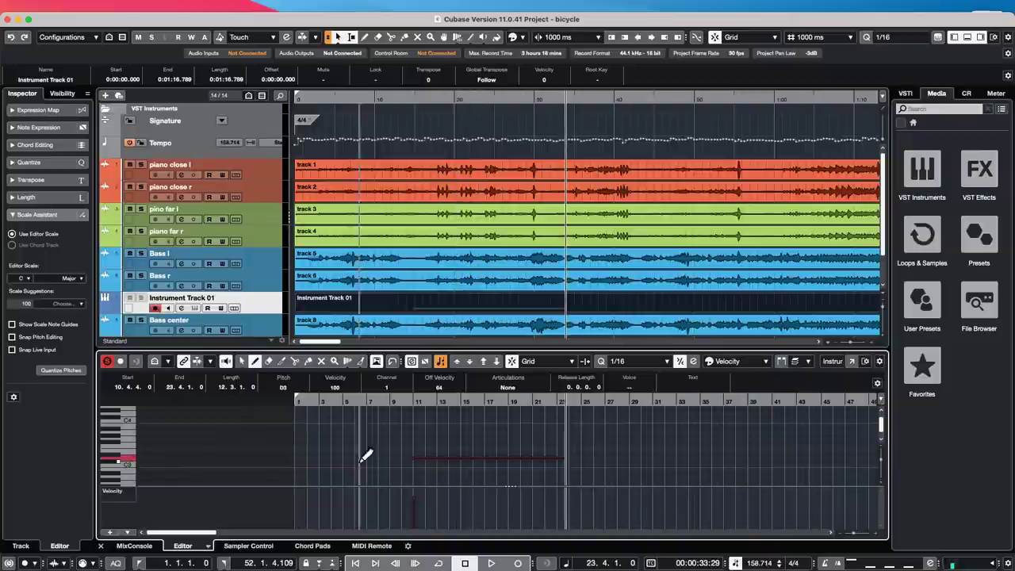
pyautogui.moveTo(437, 429); pyautogui.dragTo(528, 429)
pyautogui.moveTo(454, 454); pyautogui.dragTo(493, 455)
pyautogui.moveTo(480, 480); pyautogui.dragTo(523, 470)
pyautogui.moveTo(527, 466); pyautogui.dragTo(589, 433)
pyautogui.press('1')
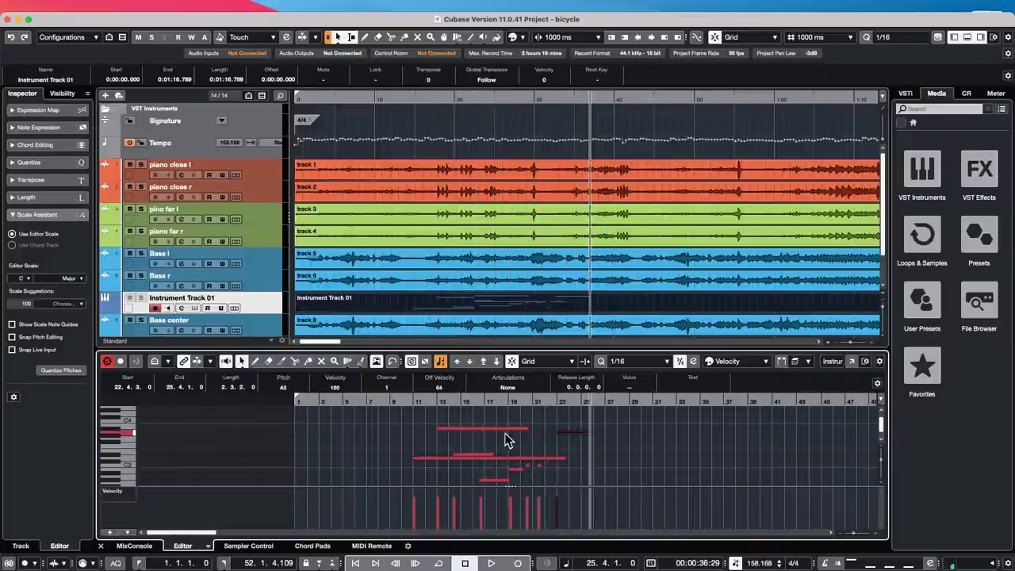
# - Lengthen the upper note so it ends at 21.1.1.6
pyautogui.click(503, 429)
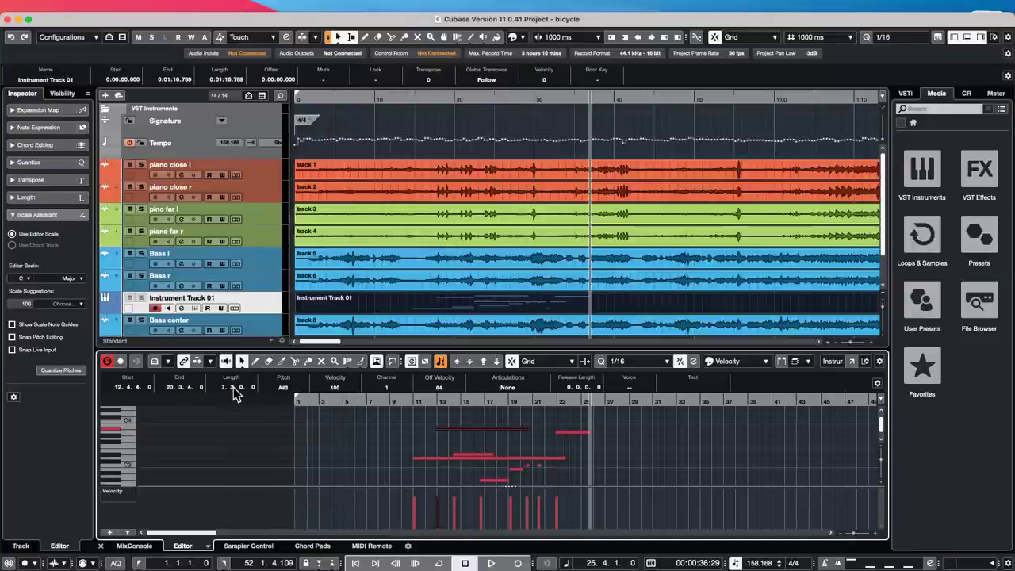
pyautogui.scroll(1, 246, 394)
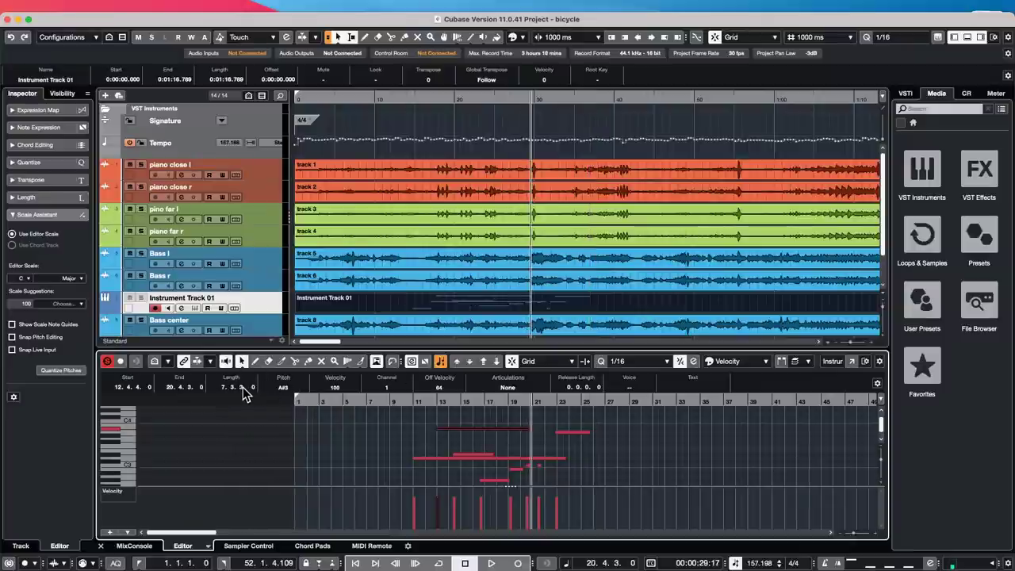
pyautogui.scroll(1, 246, 394)
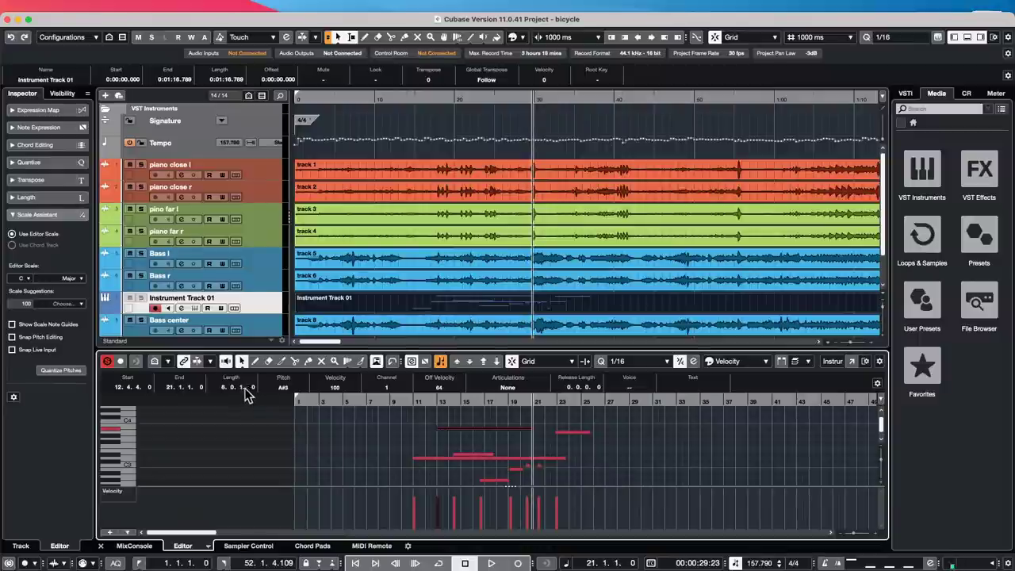
pyautogui.scroll(-1, 245, 394)
pyautogui.scroll(1, 245, 394)
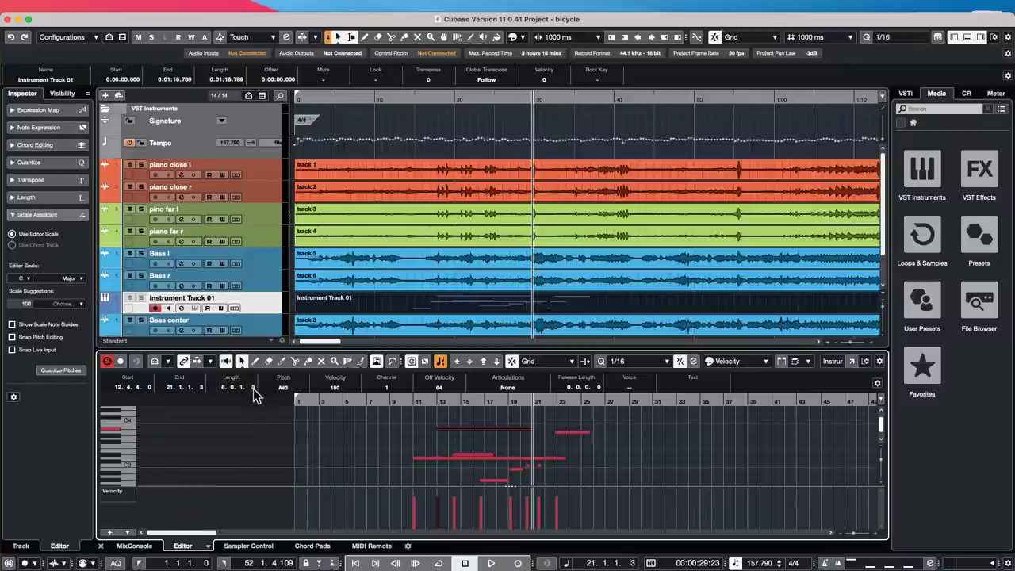
pyautogui.scroll(1, 242, 394)
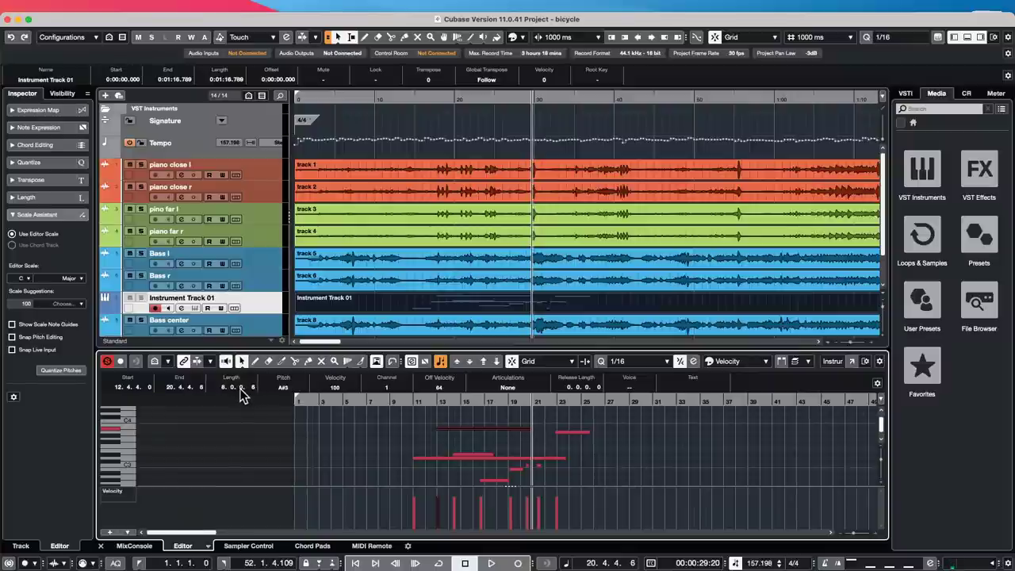
pyautogui.scroll(-1, 242, 394)
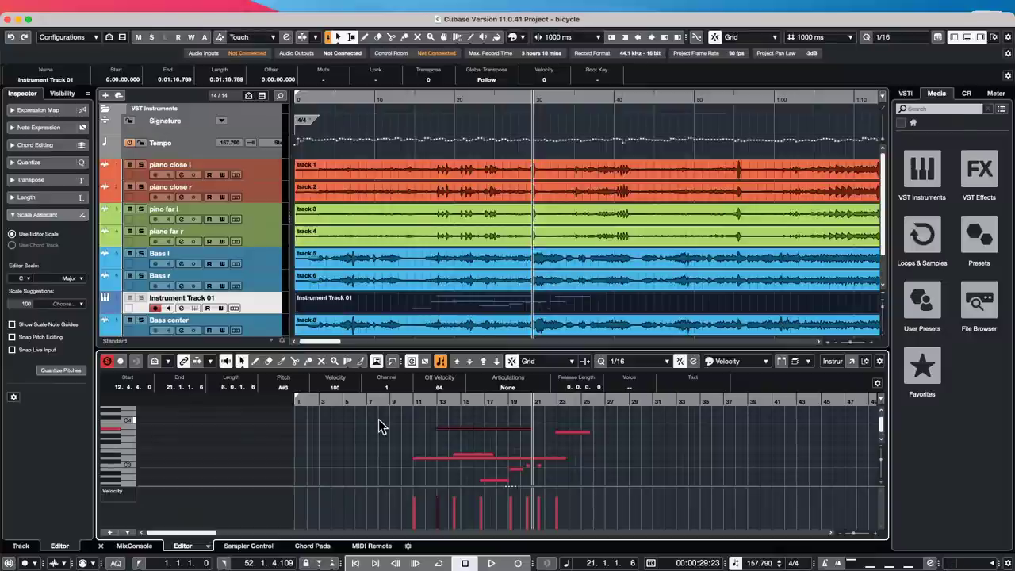
# - Enlarge piano close r's volume lane and fade it in from silence over 0:12–0:36
pyautogui.click(106, 199)
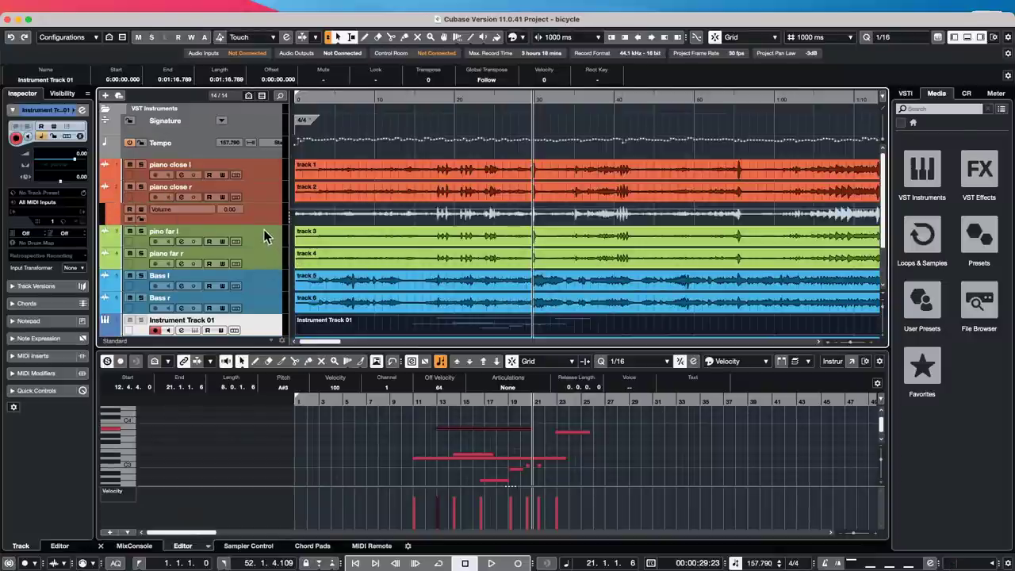
pyautogui.moveTo(262, 222); pyautogui.dragTo(267, 329)
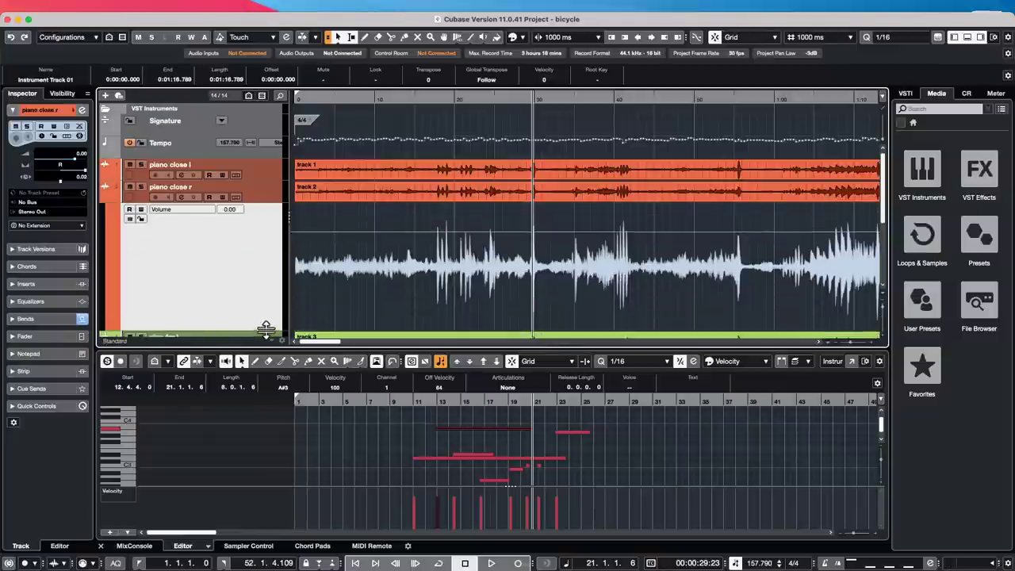
pyautogui.moveTo(390, 235); pyautogui.dragTo(579, 282)
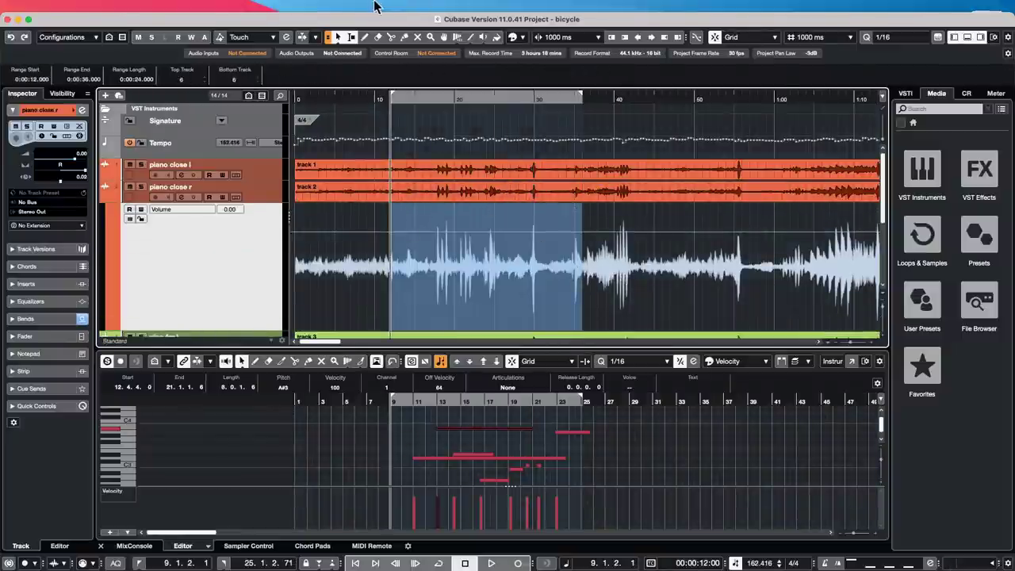
pyautogui.moveTo(391, 214); pyautogui.dragTo(385, 318)
pyautogui.moveTo(750, 222); pyautogui.dragTo(817, 227)
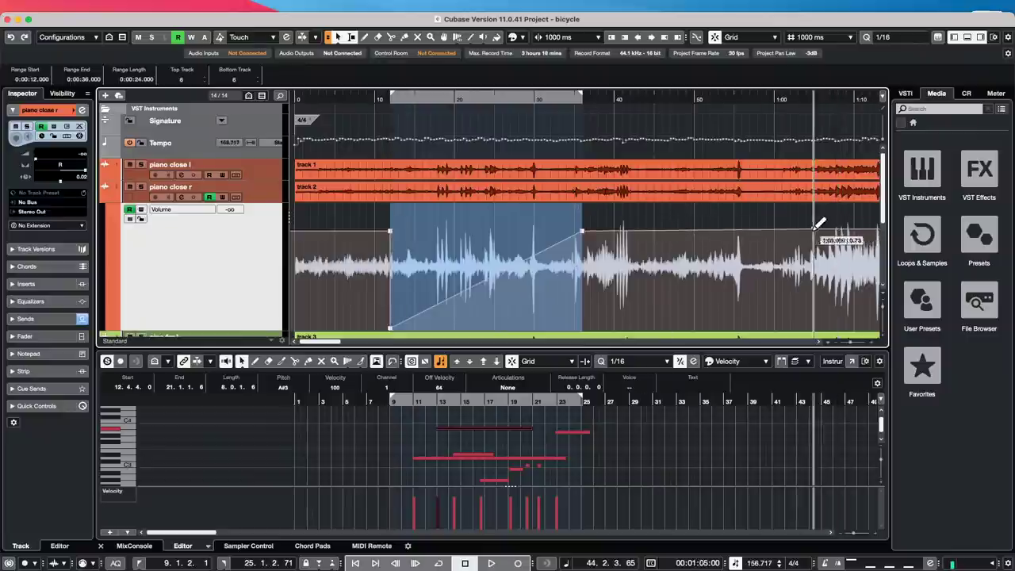
# - Dip the 0:48–1:07 volume to about -24.8 dB, raising its end point to about -7 dB
pyautogui.moveTo(680, 227); pyautogui.dragTo(827, 222)
pyautogui.moveTo(750, 206); pyautogui.dragTo(759, 304)
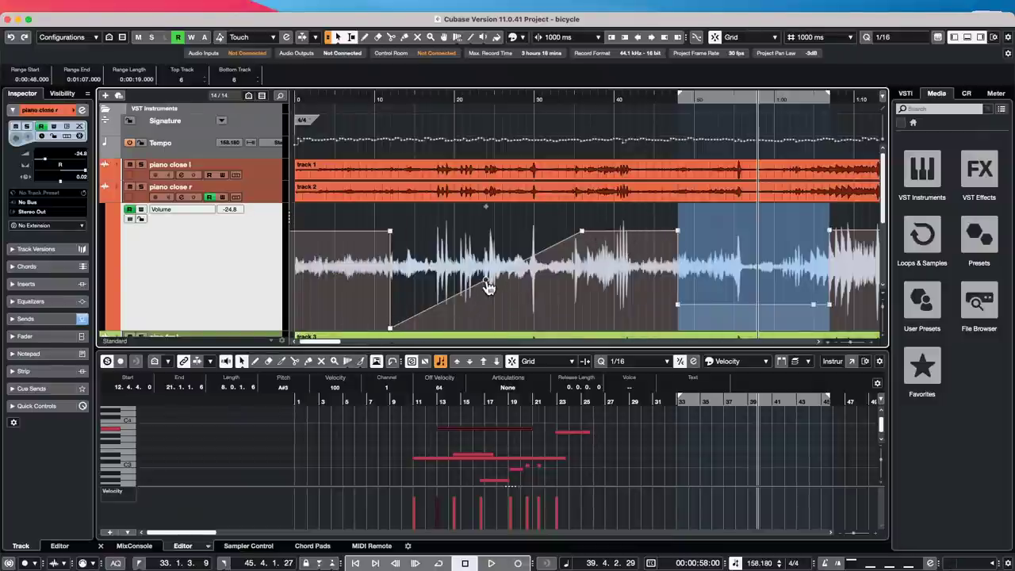
pyautogui.moveTo(488, 283)
pyautogui.mouseDown()
pyautogui.moveTo(503, 316)
pyautogui.moveTo(428, 246)
pyautogui.moveTo(513, 294)
pyautogui.moveTo(536, 321)
pyautogui.moveTo(440, 252)
pyautogui.moveTo(404, 282)
pyautogui.moveTo(452, 266)
pyautogui.moveTo(544, 324)
pyautogui.moveTo(469, 261)
pyautogui.moveTo(484, 278)
pyautogui.mouseUp()
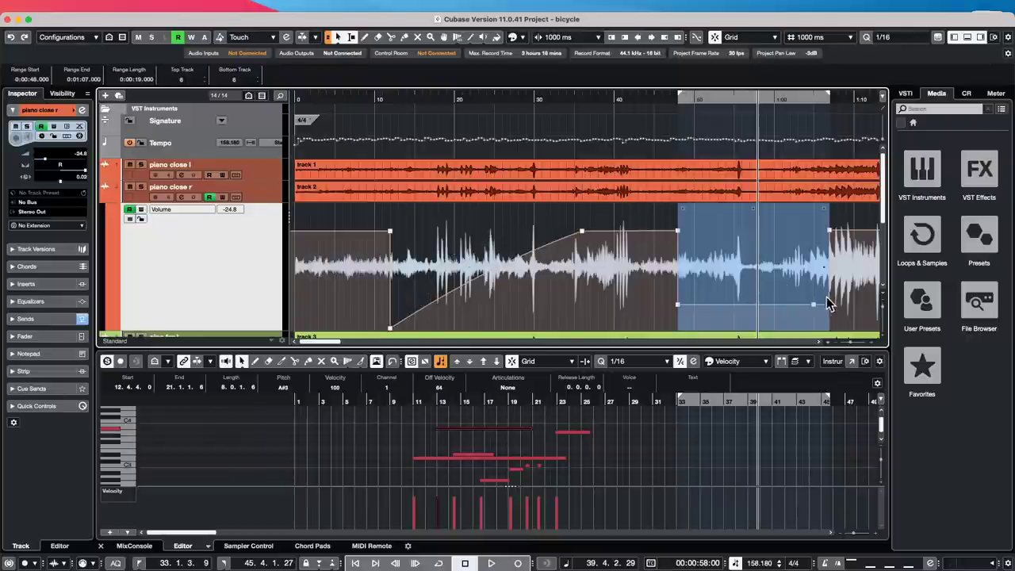
pyautogui.moveTo(829, 304); pyautogui.dragTo(834, 270)
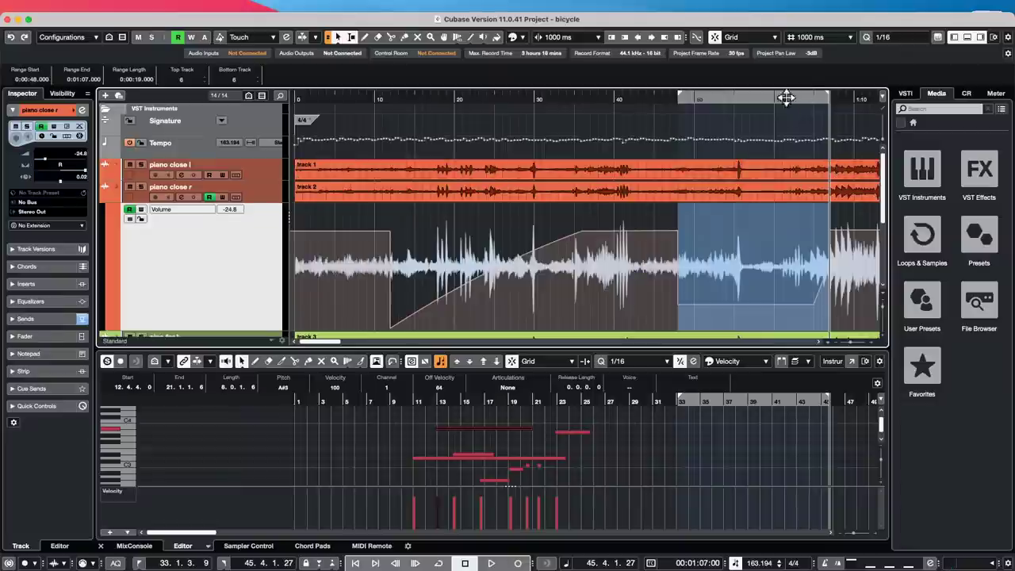
pyautogui.moveTo(812, 94); pyautogui.dragTo(909, 130)
# - Pull a volume point down so the rise into the loud passage starts later and steeper
pyautogui.click(541, 278)
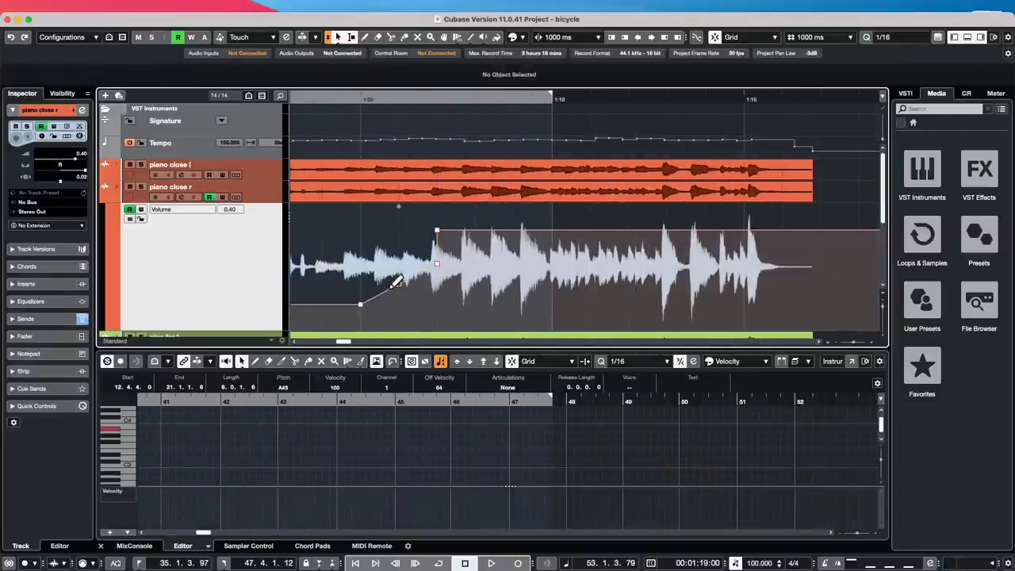
pyautogui.moveTo(399, 285); pyautogui.dragTo(385, 259)
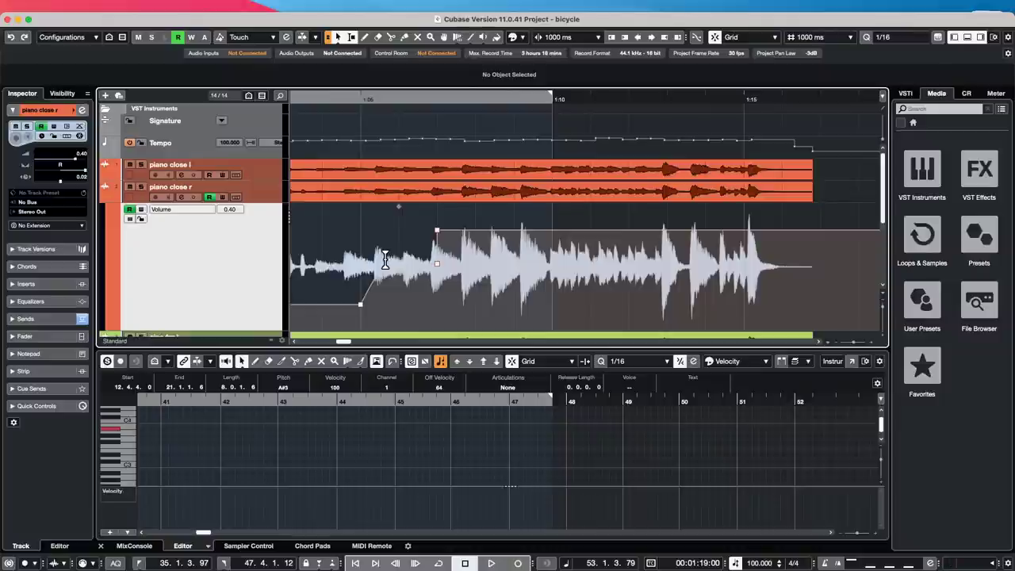
# - Insert Brickwall Limiter, DeEsser and Compressor 276 from the Dynamics effects on piano close r
pyautogui.click(44, 284)
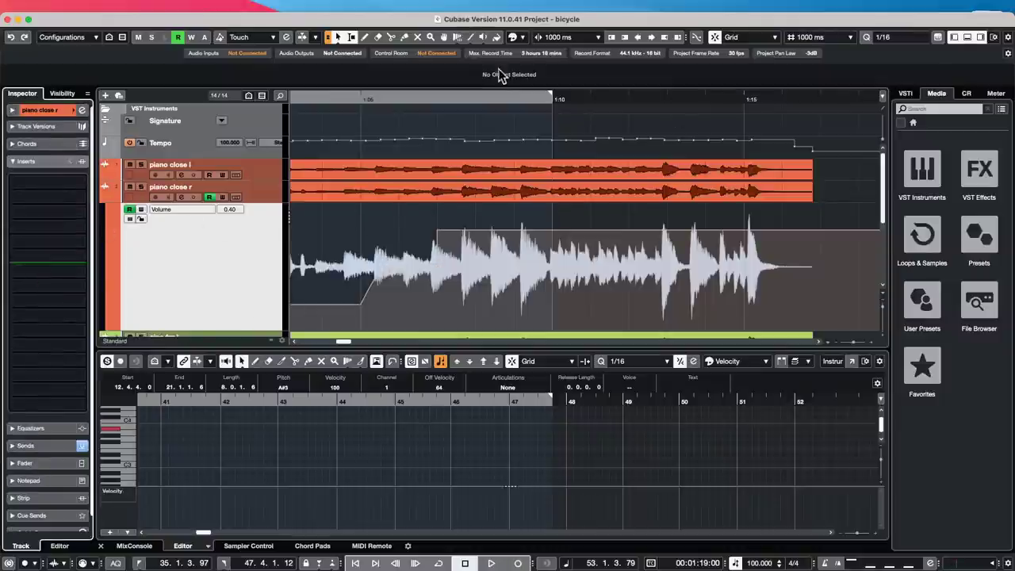
pyautogui.click(980, 170)
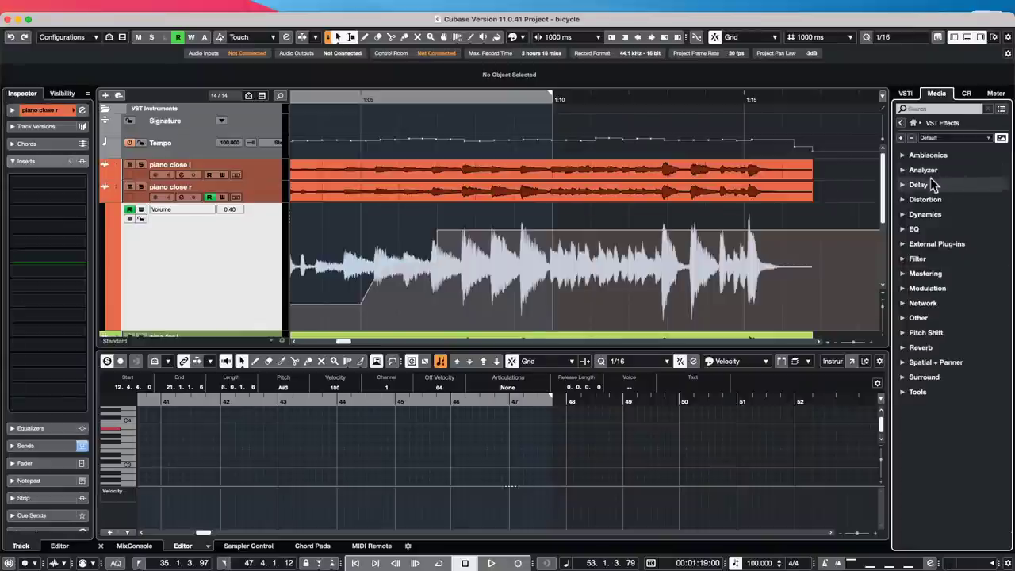
pyautogui.click(904, 216)
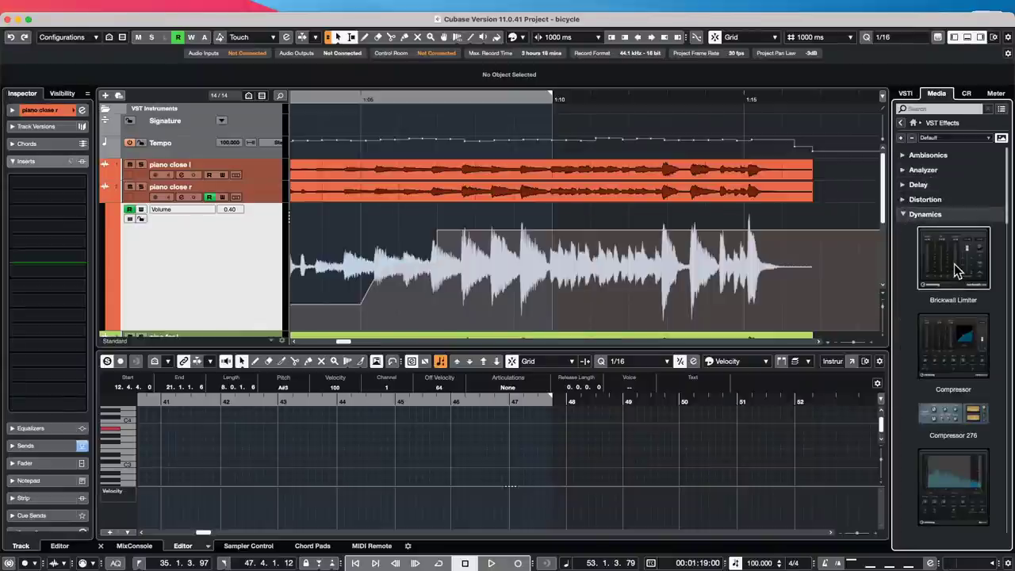
pyautogui.moveTo(954, 262); pyautogui.dragTo(49, 184)
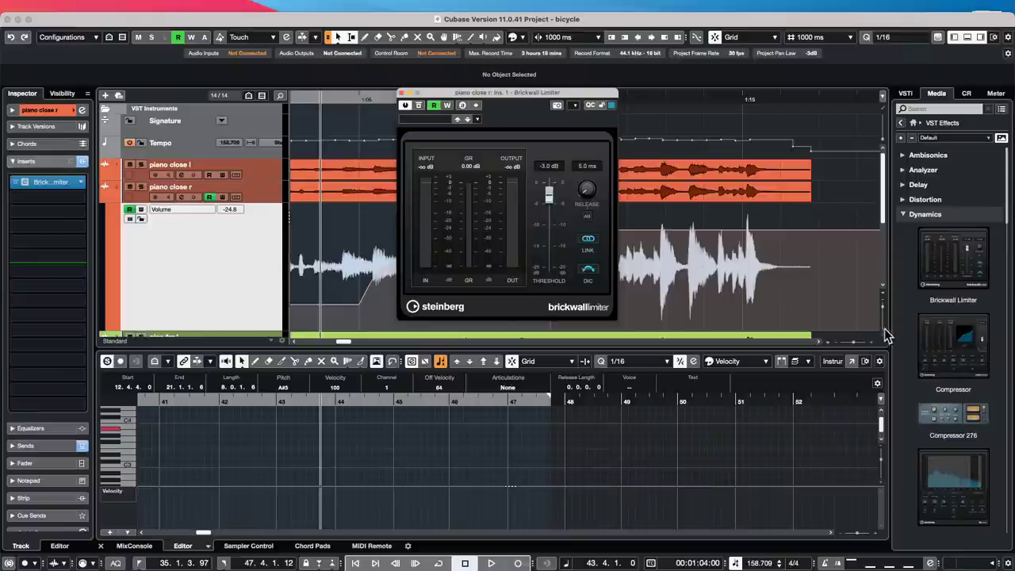
pyautogui.moveTo(966, 466); pyautogui.dragTo(51, 204)
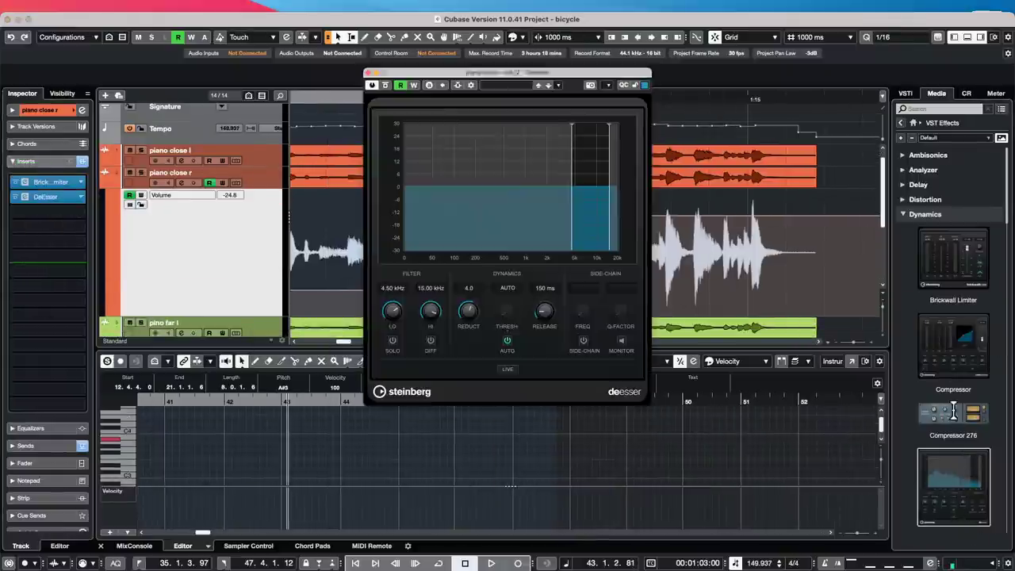
pyautogui.moveTo(956, 414); pyautogui.dragTo(46, 181)
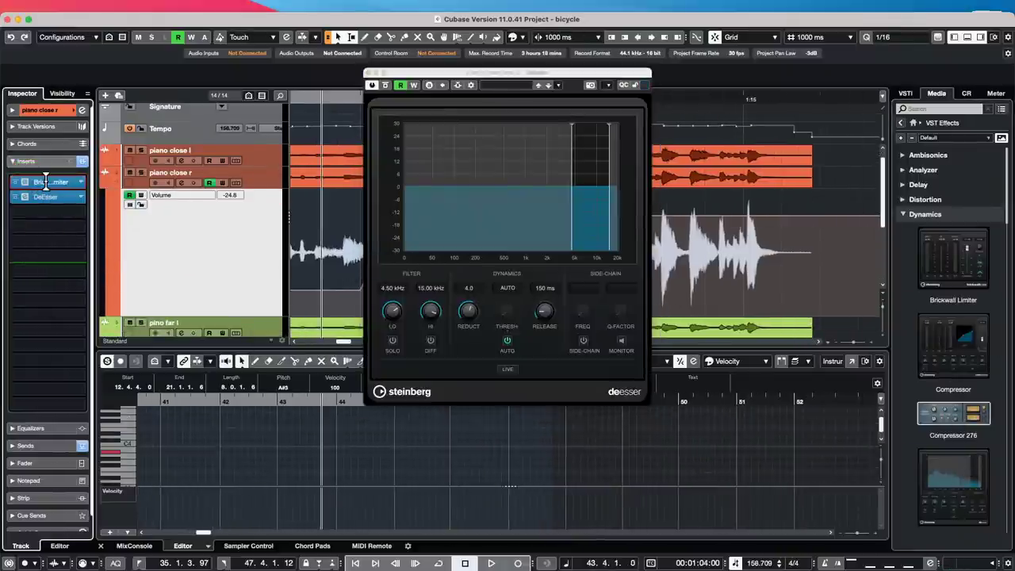
pyautogui.moveTo(290, 248); pyautogui.dragTo(286, 252)
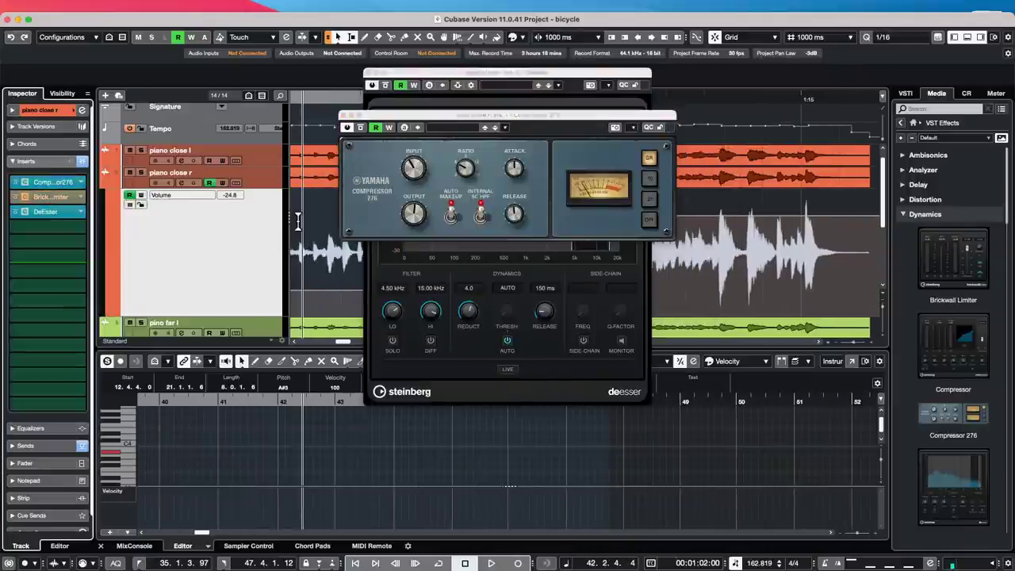
# - Remove all three inserts from piano close r again
pyautogui.click(46, 199)
pyautogui.moveTo(46, 198); pyautogui.dragTo(288, 236)
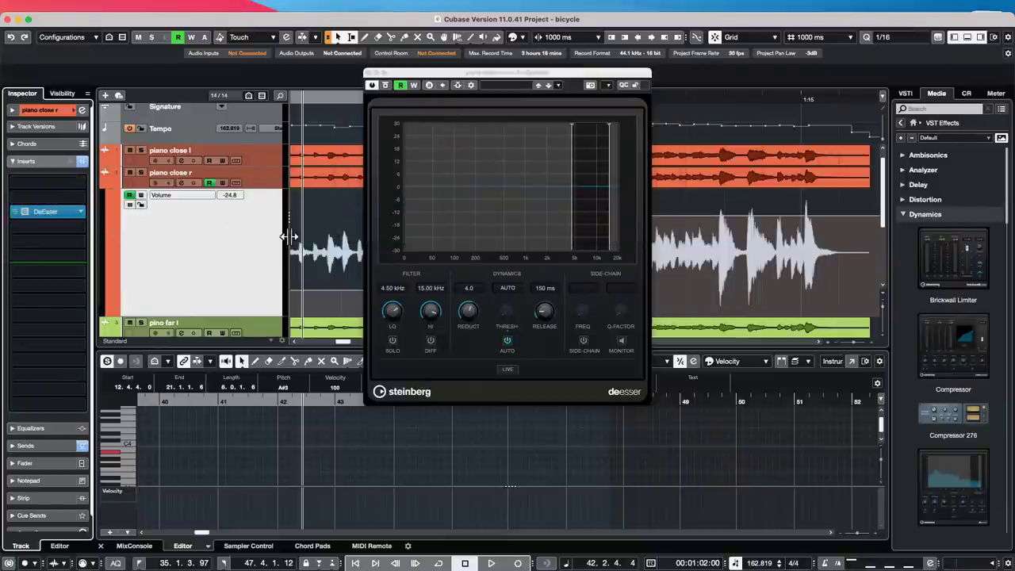
pyautogui.moveTo(45, 211); pyautogui.dragTo(264, 193)
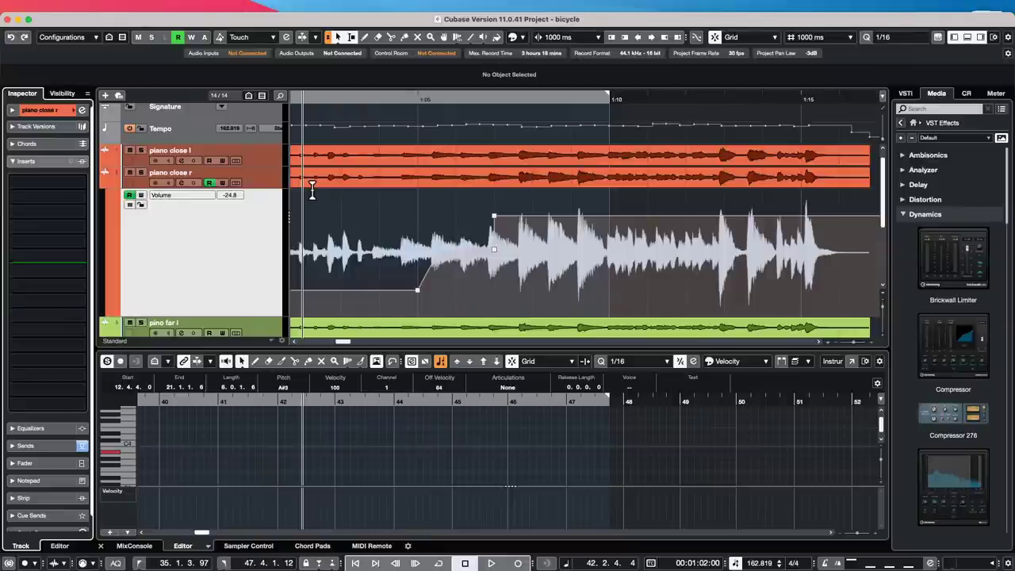
# - Glance at the effect chain preset options, then collapse the Inserts section
pyautogui.click(72, 162)
pyautogui.click(54, 161)
pyautogui.click(51, 163)
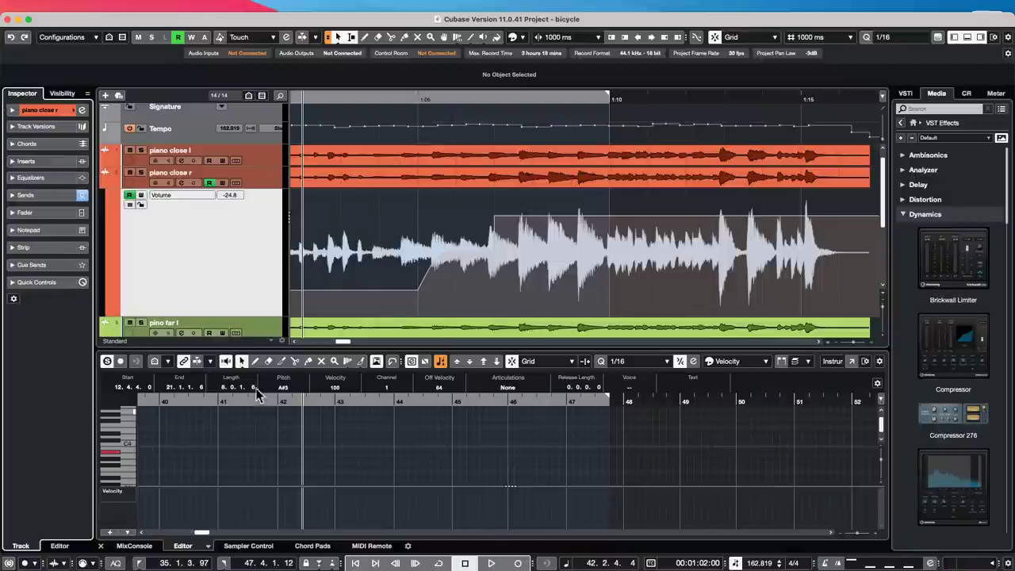
# - Disable Direct Monitoring for the Steinberg UR24C in Studio Setup and confirm
pyautogui.moveTo(45, 15)
pyautogui.click(317, 7)
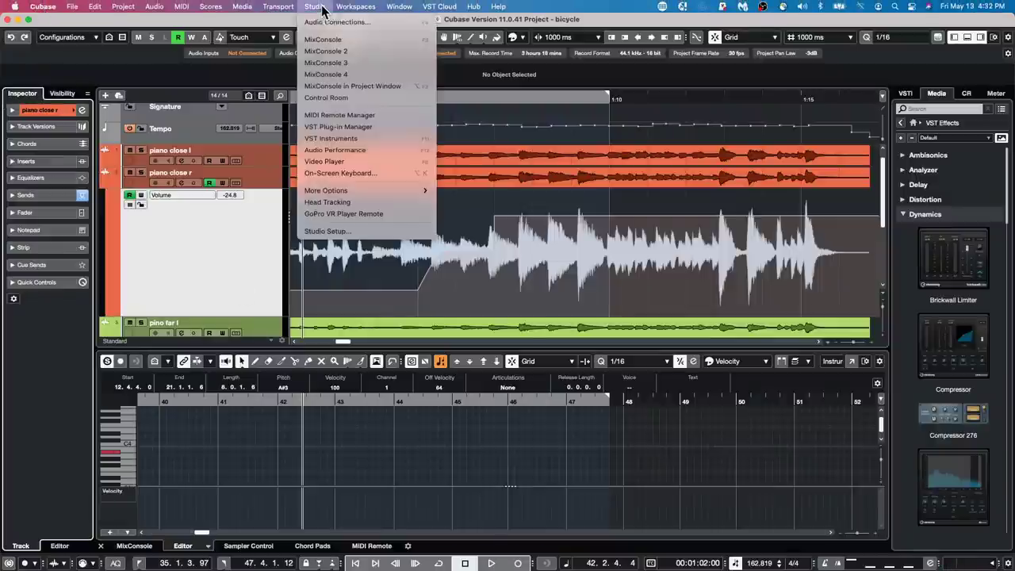
pyautogui.click(336, 238)
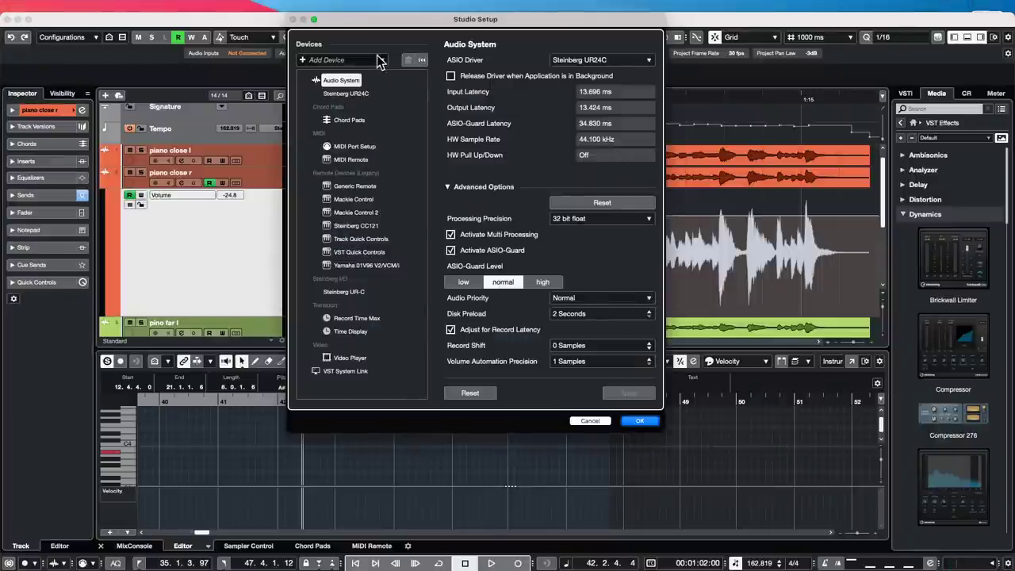
pyautogui.click(344, 93)
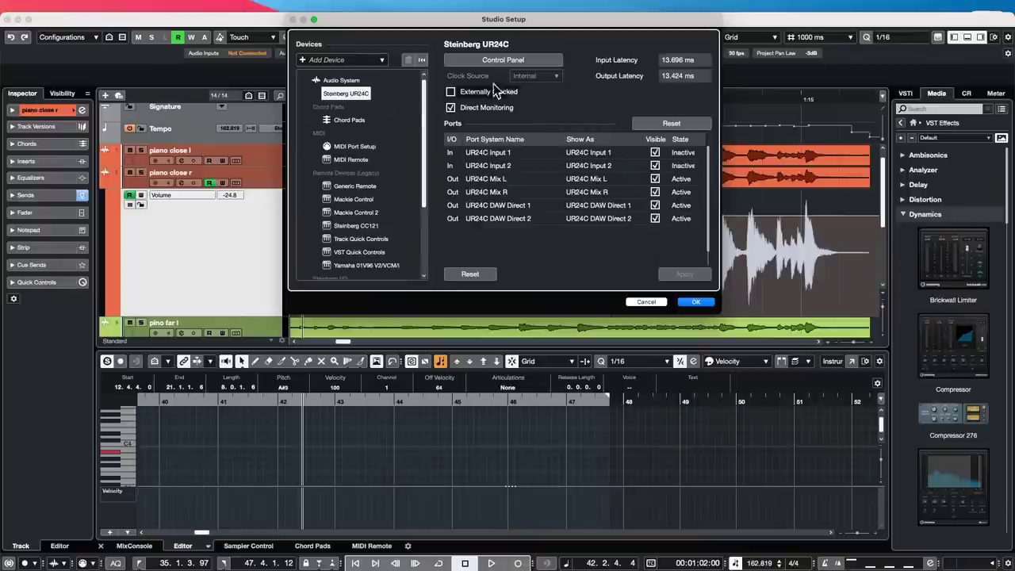
pyautogui.click(451, 107)
pyautogui.click(696, 301)
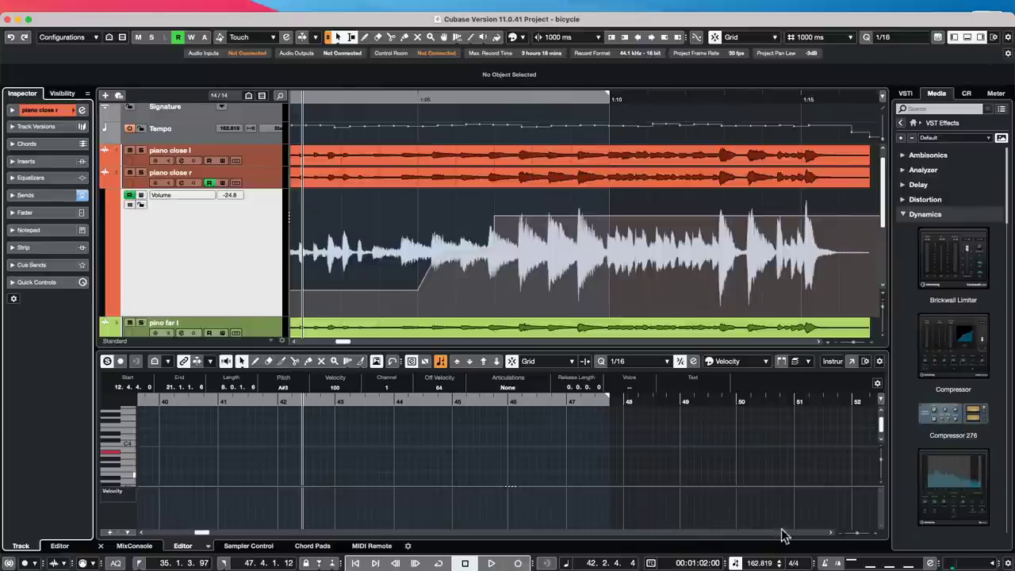
# - Switch to Safari and type the owner's name plus 'Heartlight Studios Nashville' into the address bar
pyautogui.moveTo(346, 568)
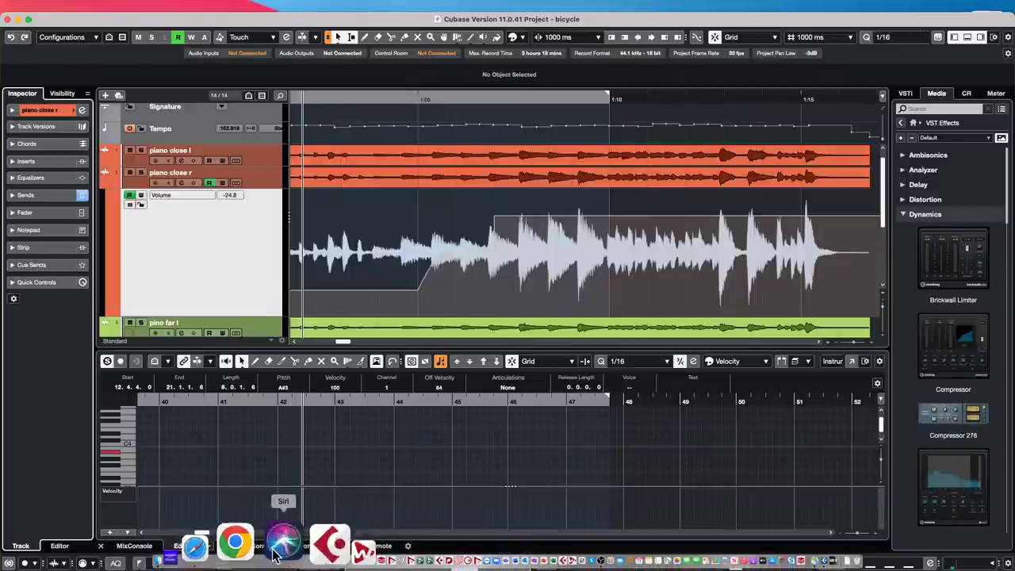
pyautogui.click(250, 558)
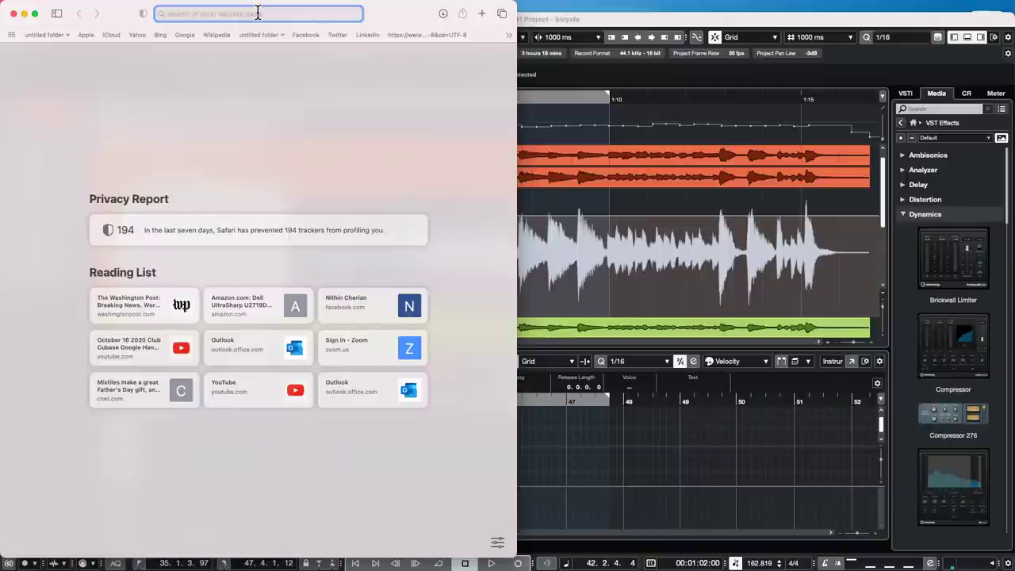
pyautogui.write('heart')
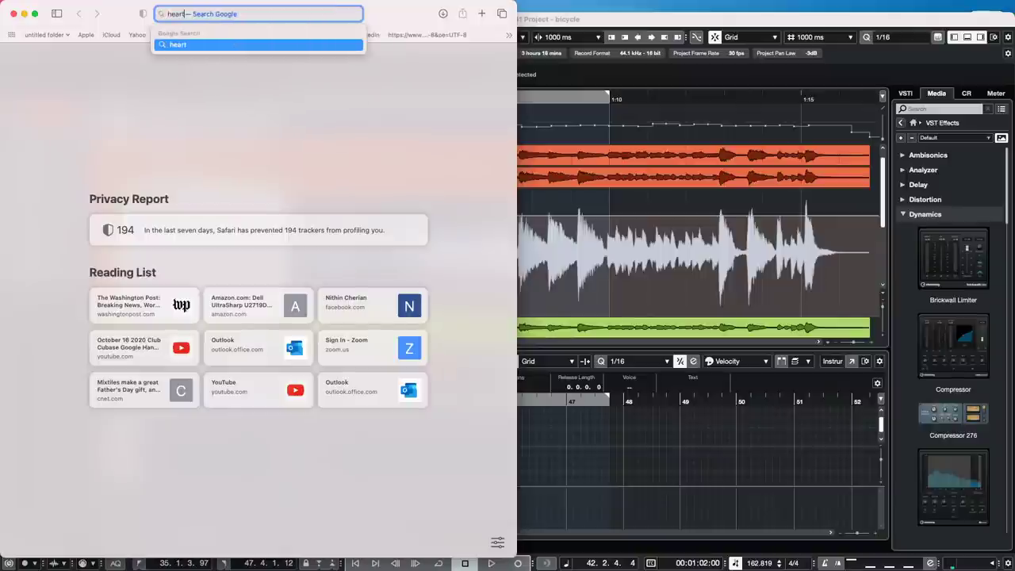
pyautogui.write('land stu')
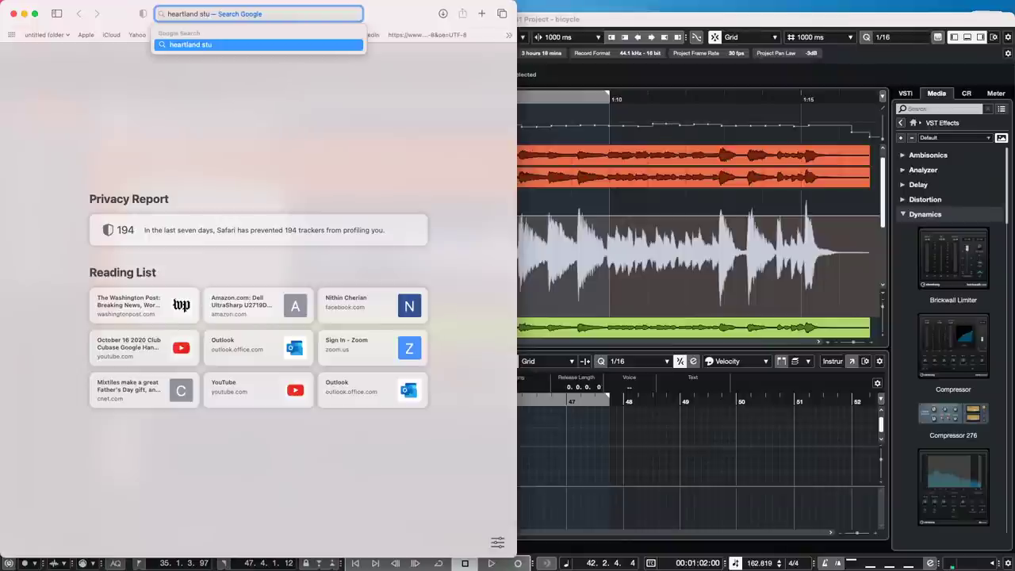
pyautogui.press('BackSpace')
pyautogui.press('BackSpace')
pyautogui.press('BackSpace')
pyautogui.press('BackSpace')
pyautogui.press('BackSpace')
pyautogui.press('BackSpace')
pyautogui.press('BackSpace')
pyautogui.press('BackSpace')
pyautogui.press('BackSpace')
pyautogui.press('BackSpace')
pyautogui.press('BackSpace')
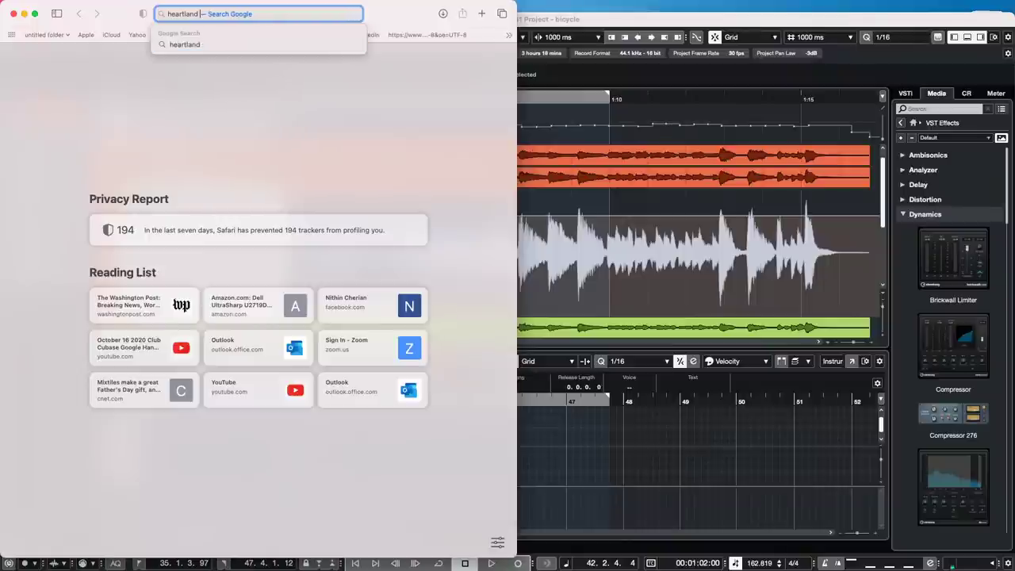
pyautogui.press('BackSpace')
pyautogui.press('BackSpace')
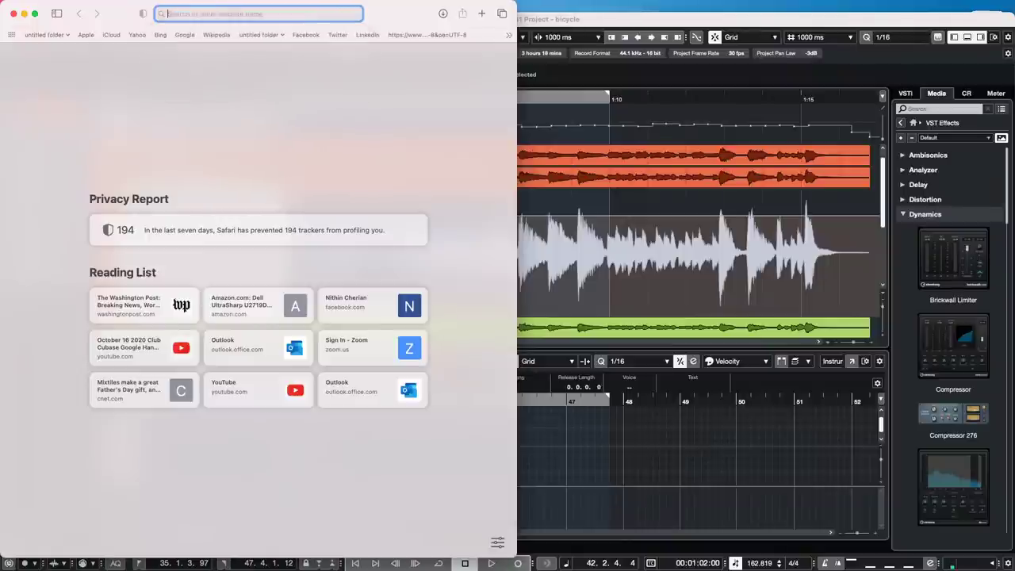
pyautogui.write('Jum')
pyautogui.press('BackSpace')
pyautogui.press('BackSpace')
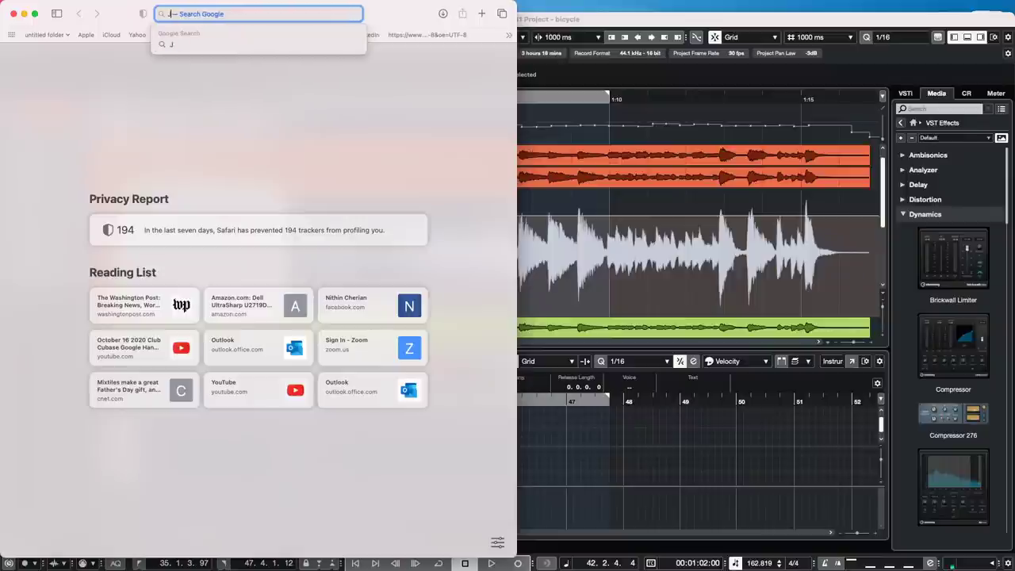
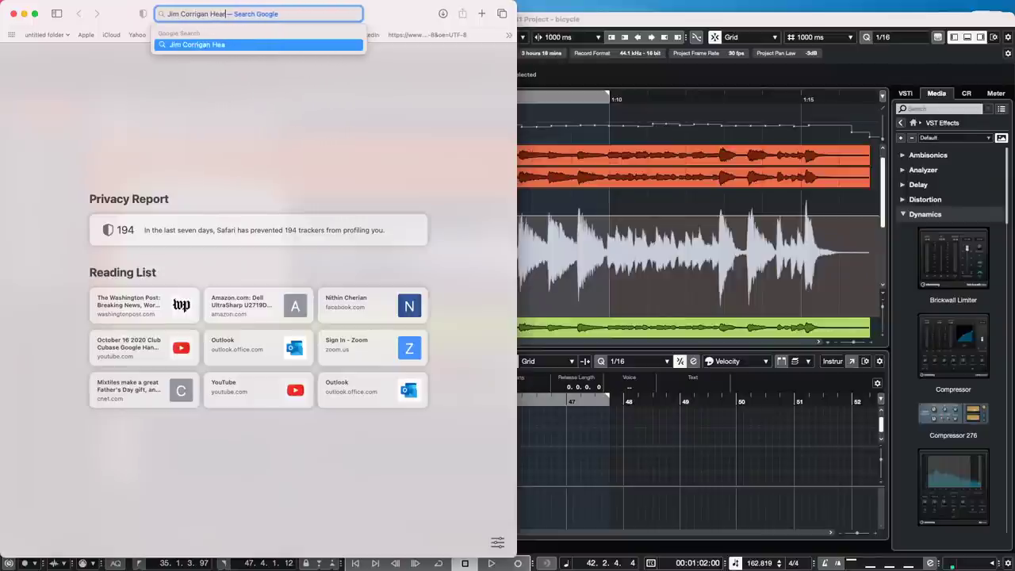
pyautogui.write('rtlight')
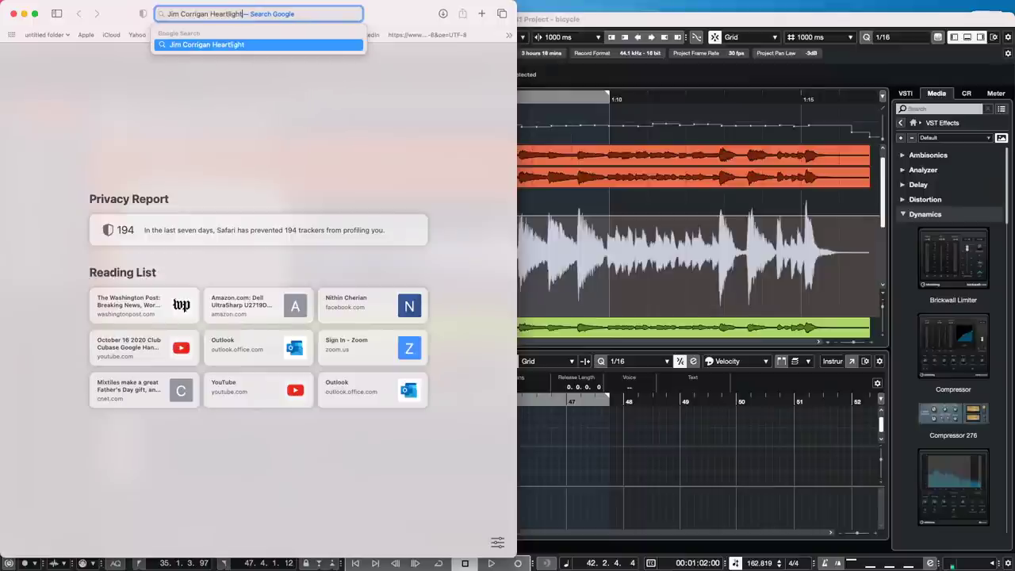
pyautogui.write(' Studios Nashville')
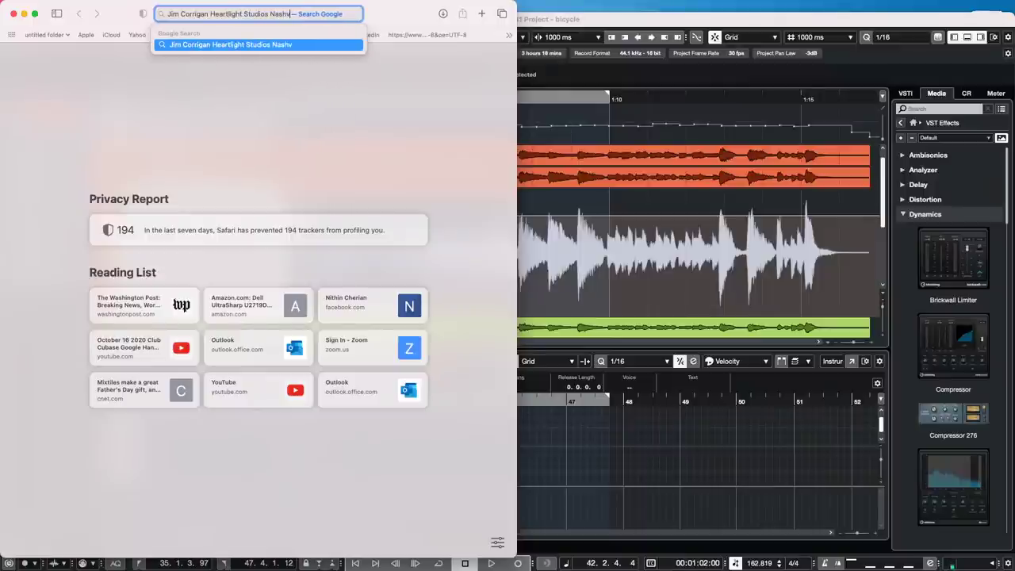
# - Run the Heartlight Studios owner search and scroll down the results to the image strip
pyautogui.press('Return')
pyautogui.write('\\')
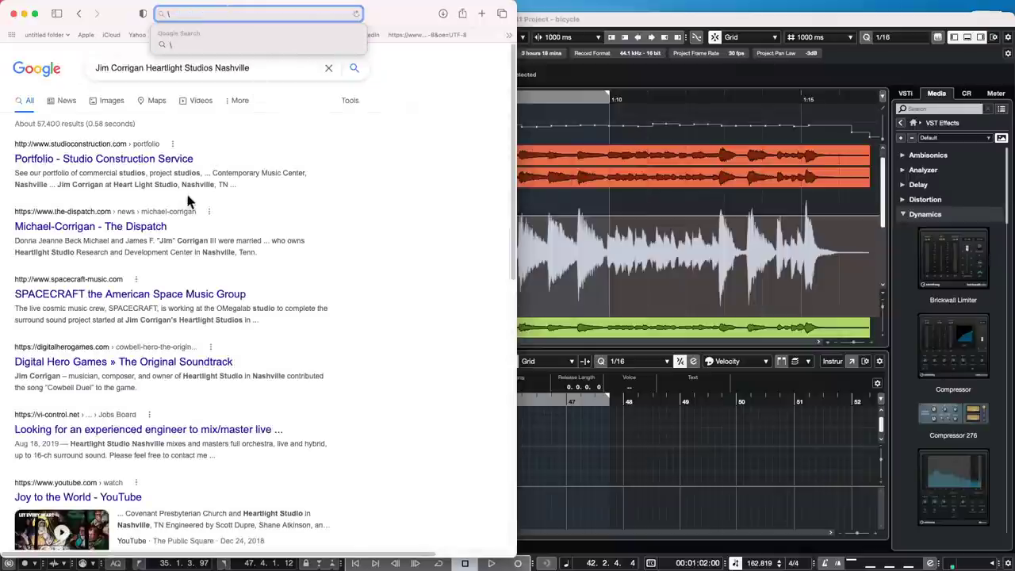
pyautogui.scroll(-2, 218, 216)
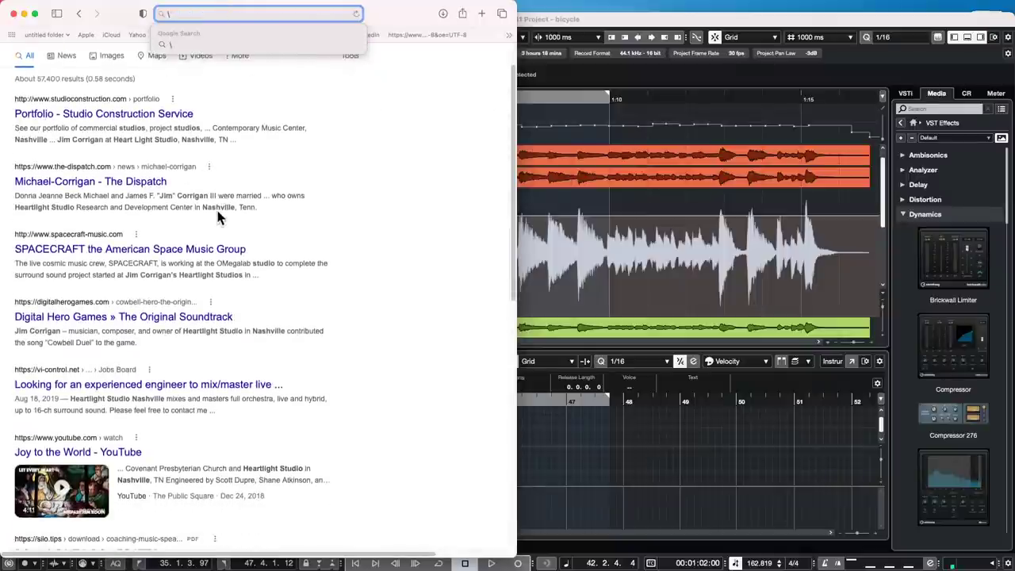
pyautogui.scroll(2, 218, 216)
pyautogui.scroll(-2, 171, 348)
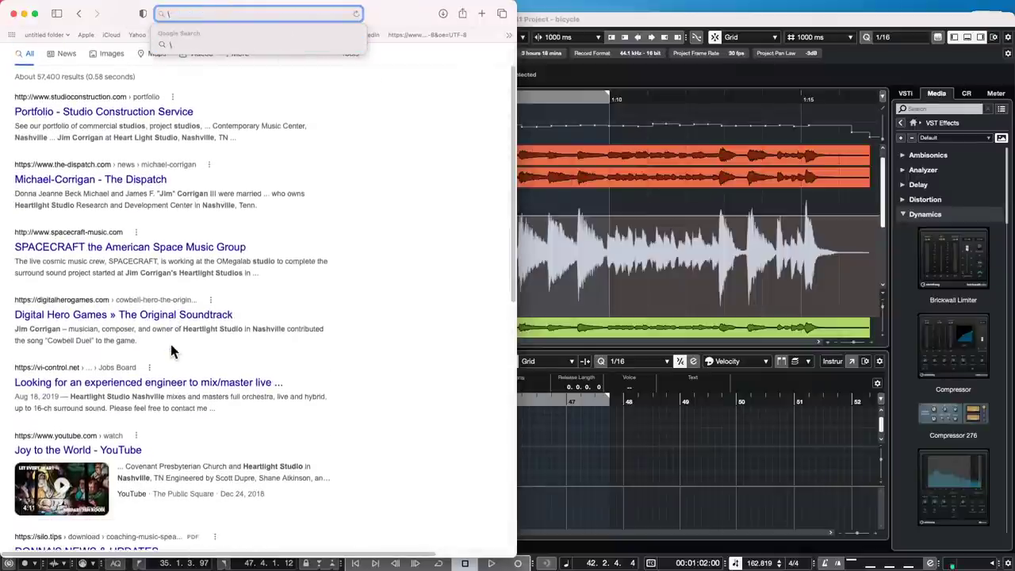
pyautogui.scroll(-2, 176, 349)
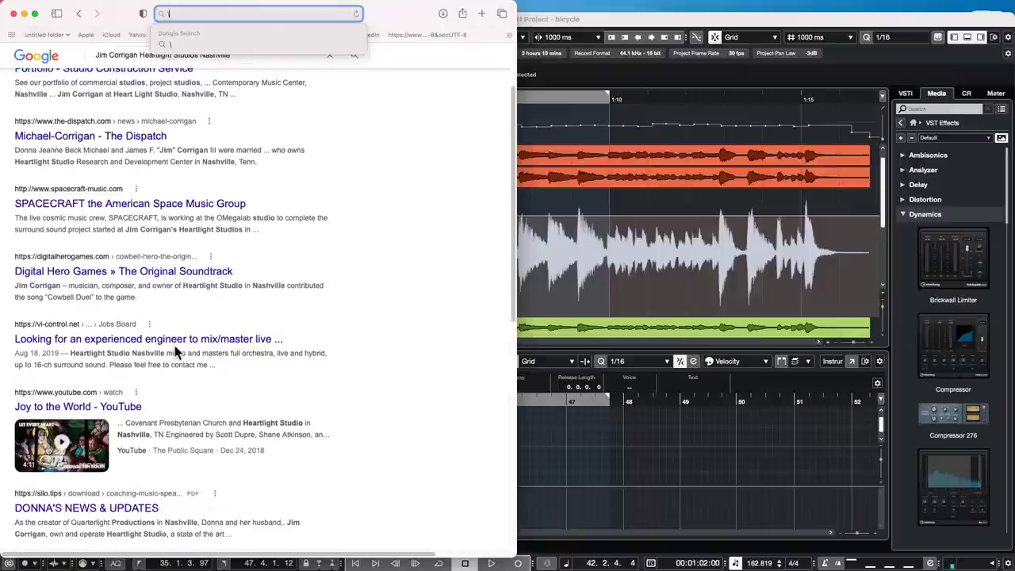
pyautogui.scroll(-2, 234, 272)
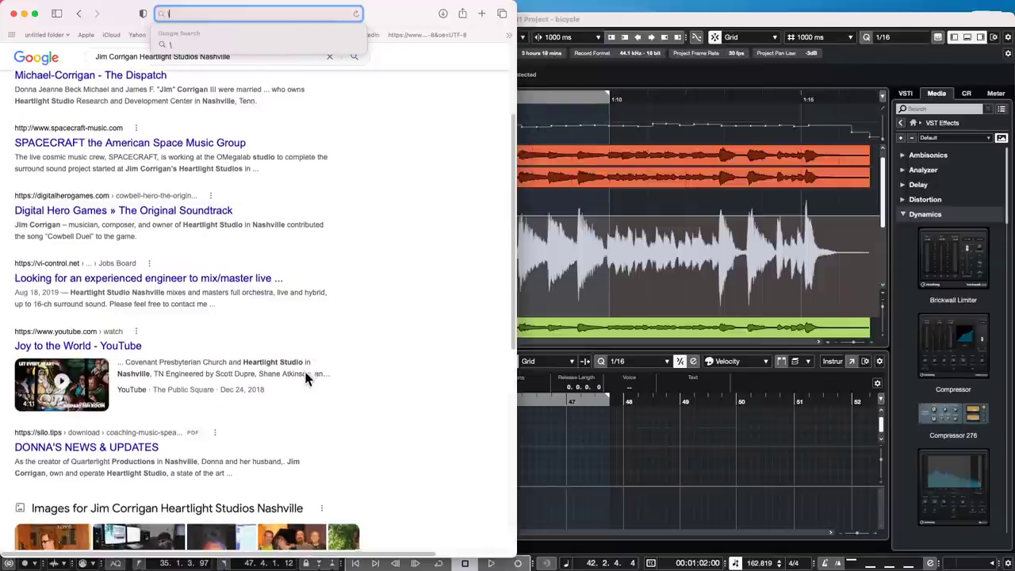
pyautogui.scroll(-2, 306, 379)
pyautogui.scroll(-2, 307, 379)
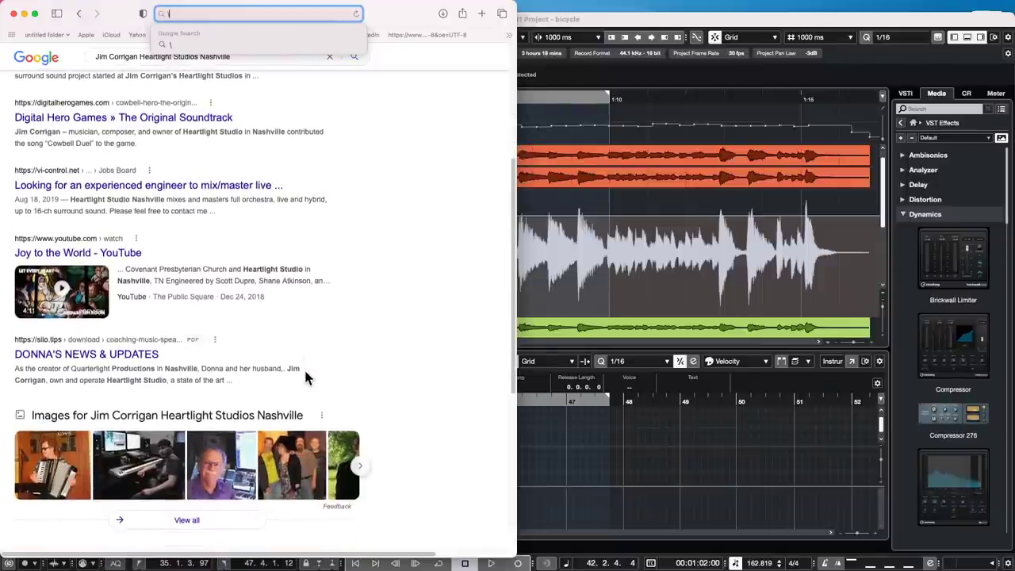
# - Preview an image result of the owner and visit its LinkedIn page in a new tab
pyautogui.click(220, 463)
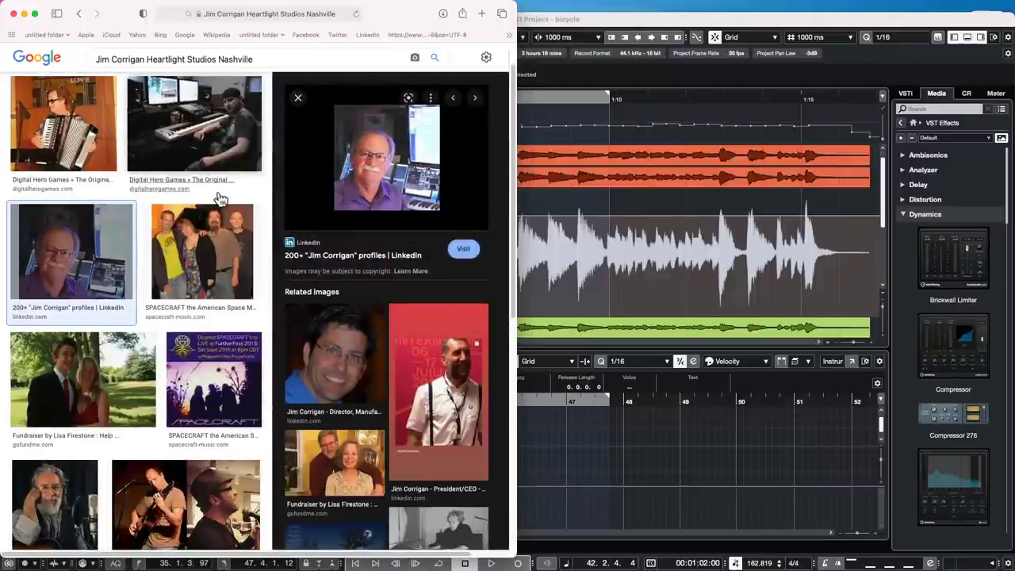
pyautogui.scroll(-3, 51, 238)
pyautogui.scroll(-3, 51, 242)
pyautogui.scroll(7, 51, 238)
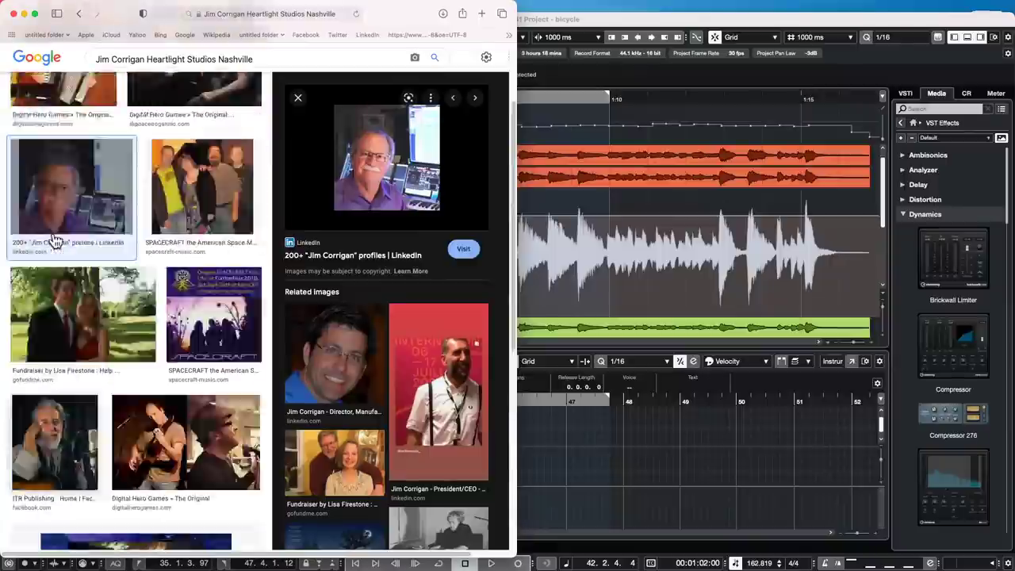
pyautogui.click(392, 207)
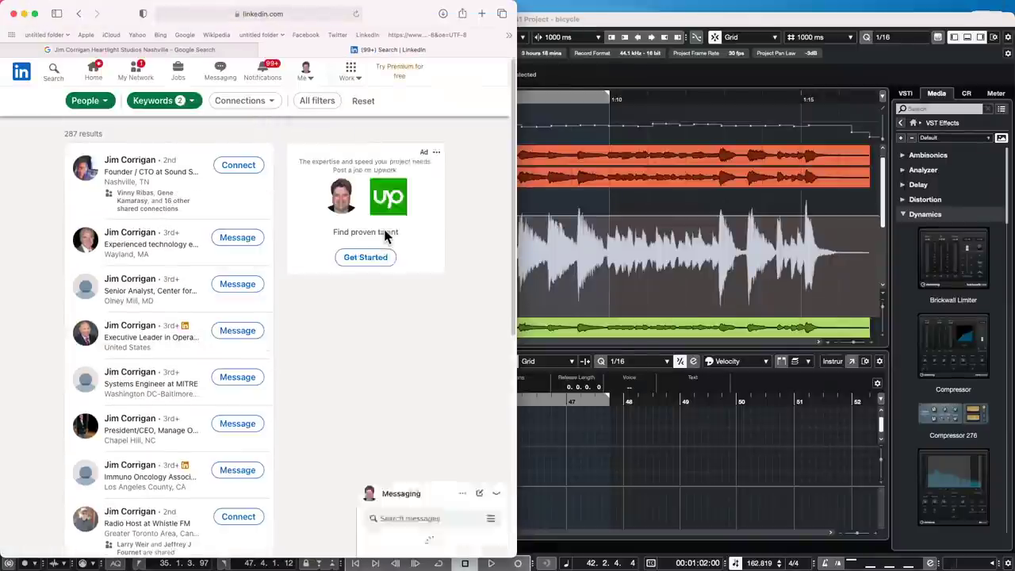
# - Search Google for 'Heartlight Studios Nashville' from the address bar
pyautogui.click(257, 14)
pyautogui.write('Hea')
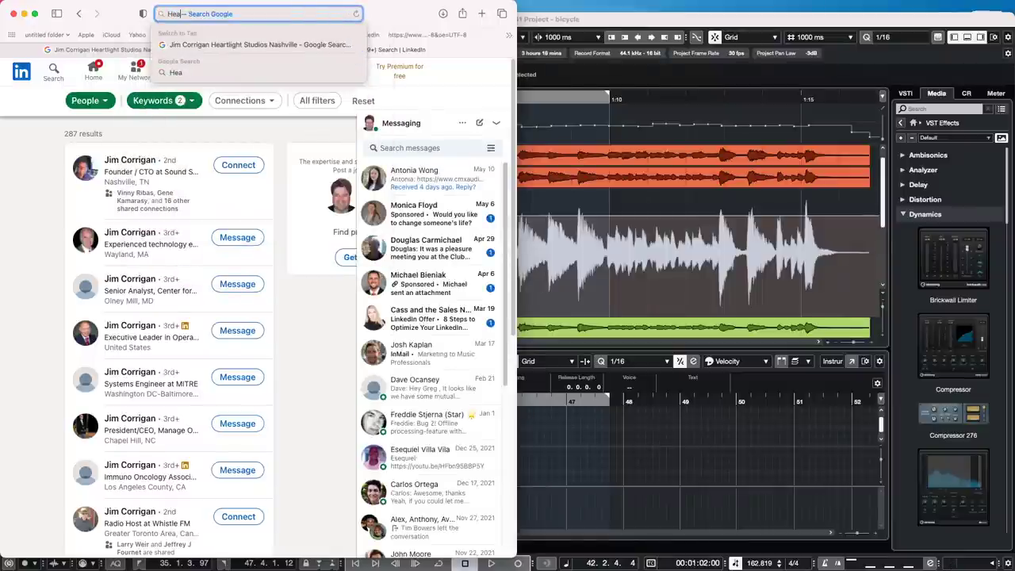
pyautogui.write('rtlight S')
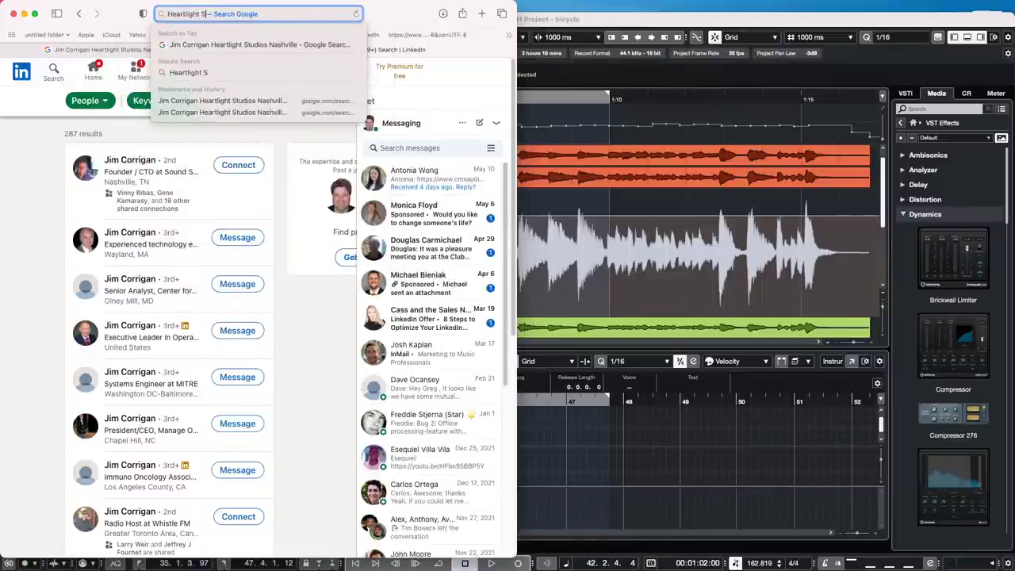
pyautogui.write('tudios Na')
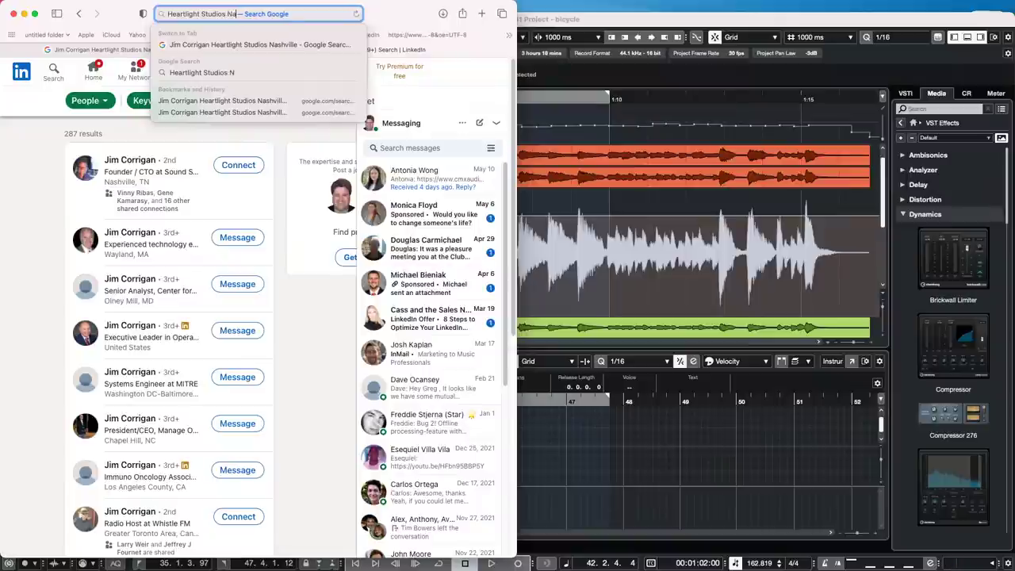
pyautogui.write('shville')
pyautogui.press('Return')
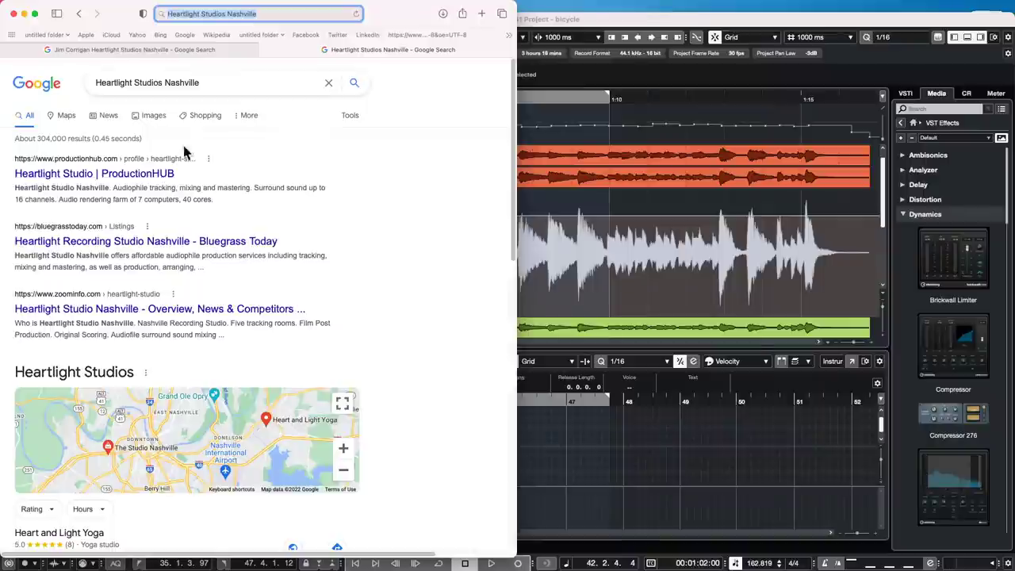
# - Switch to image results and visit the page hosting the first Heartlight studio image
pyautogui.click(140, 118)
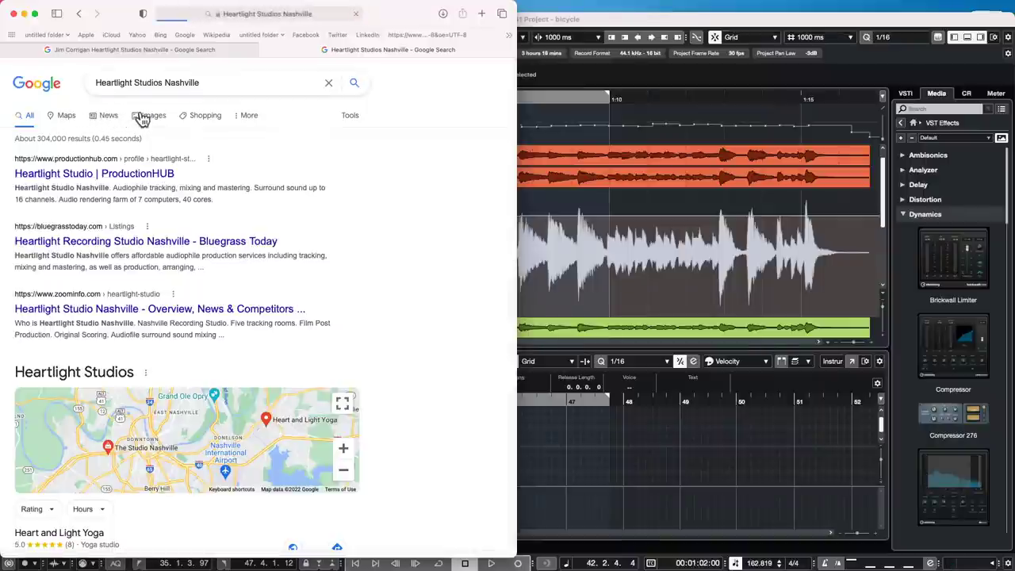
pyautogui.click(105, 181)
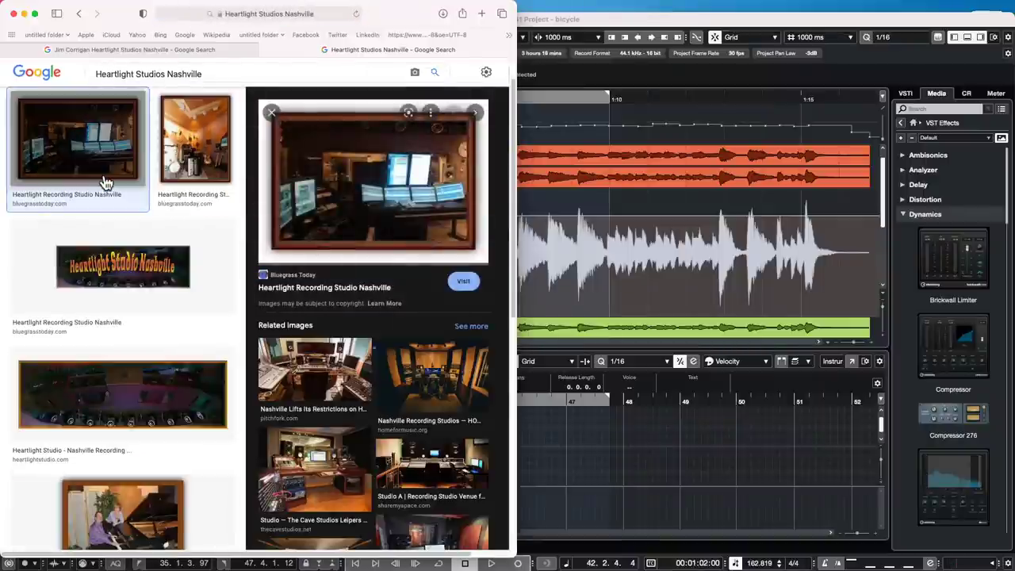
pyautogui.click(426, 216)
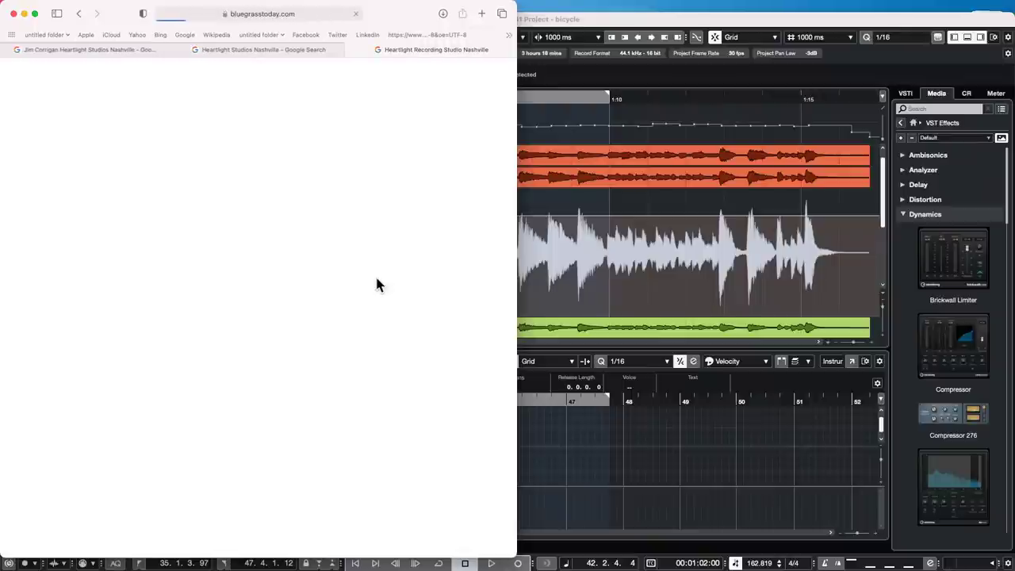
pyautogui.scroll(-5, 64, 265)
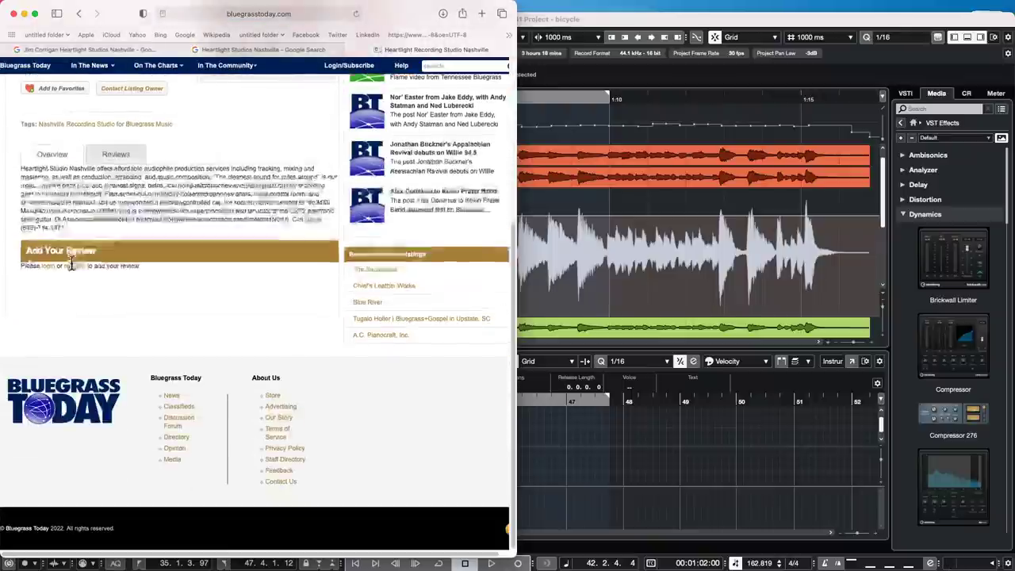
pyautogui.scroll(5, 76, 269)
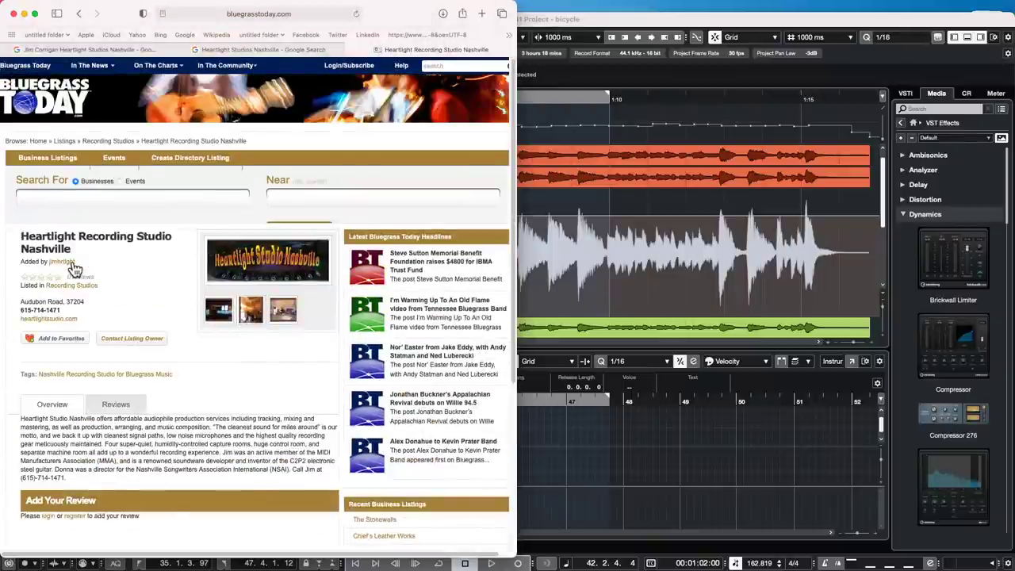
pyautogui.scroll(-3, 100, 231)
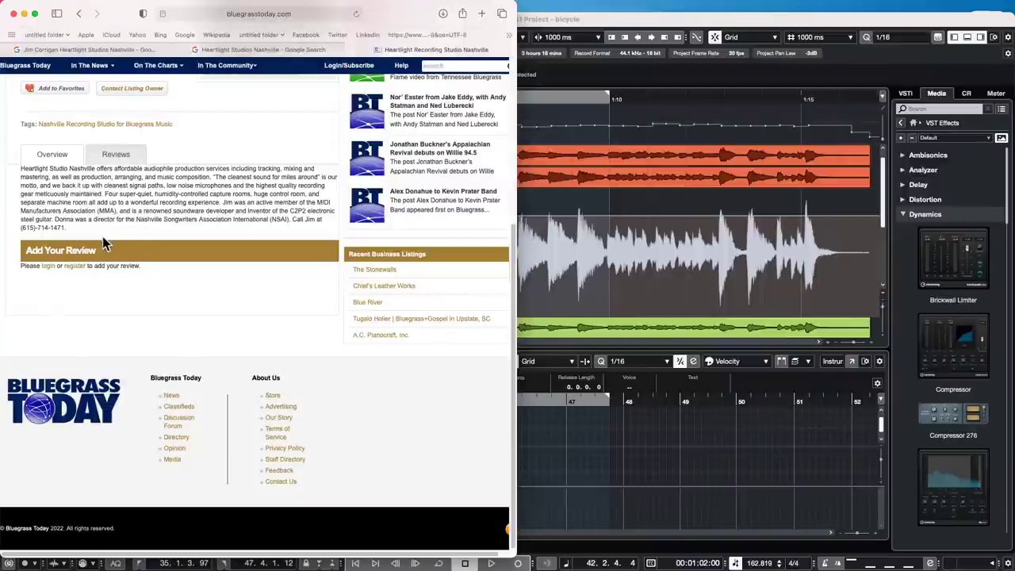
pyautogui.scroll(1, 102, 240)
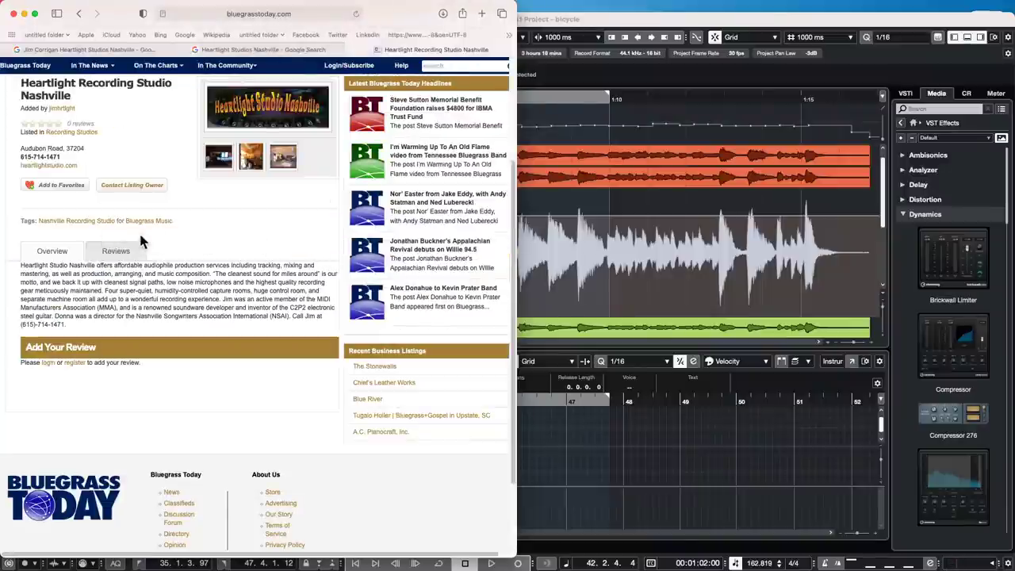
# - Reopen the Bluegrass Today listing and view its ctrlrm2.png control-room photo full size
pyautogui.click(78, 14)
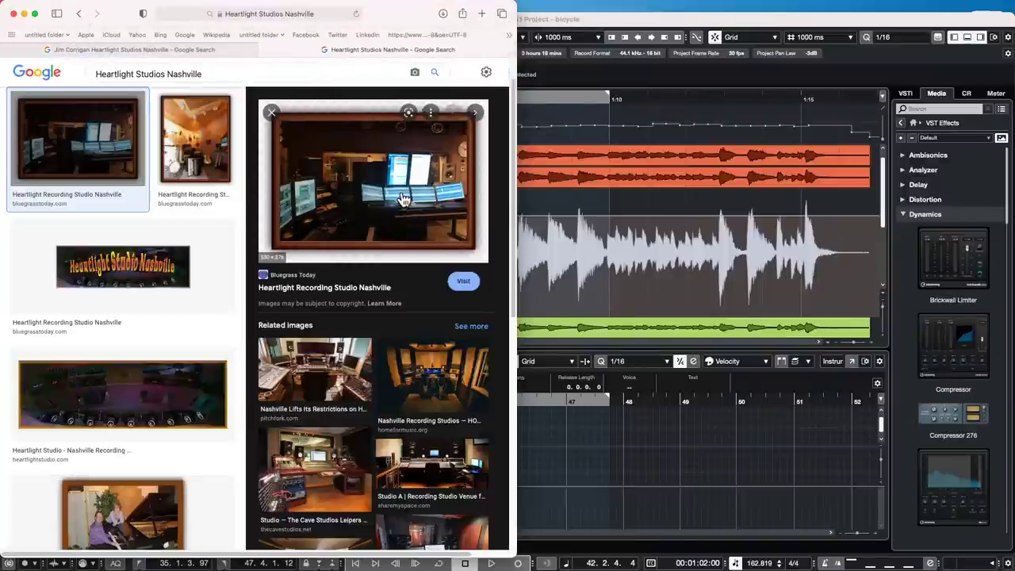
pyautogui.click(401, 196)
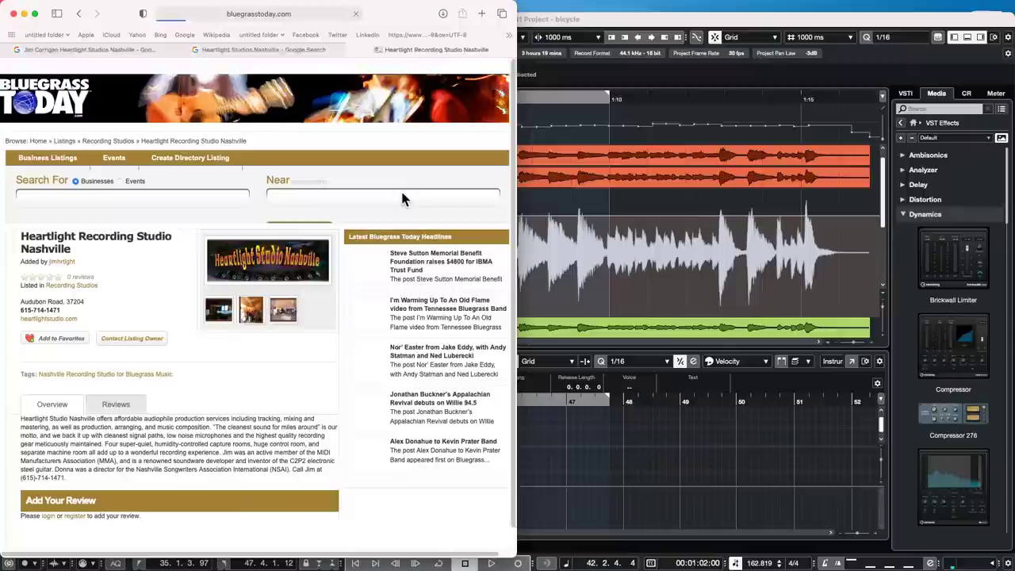
pyautogui.click(220, 312)
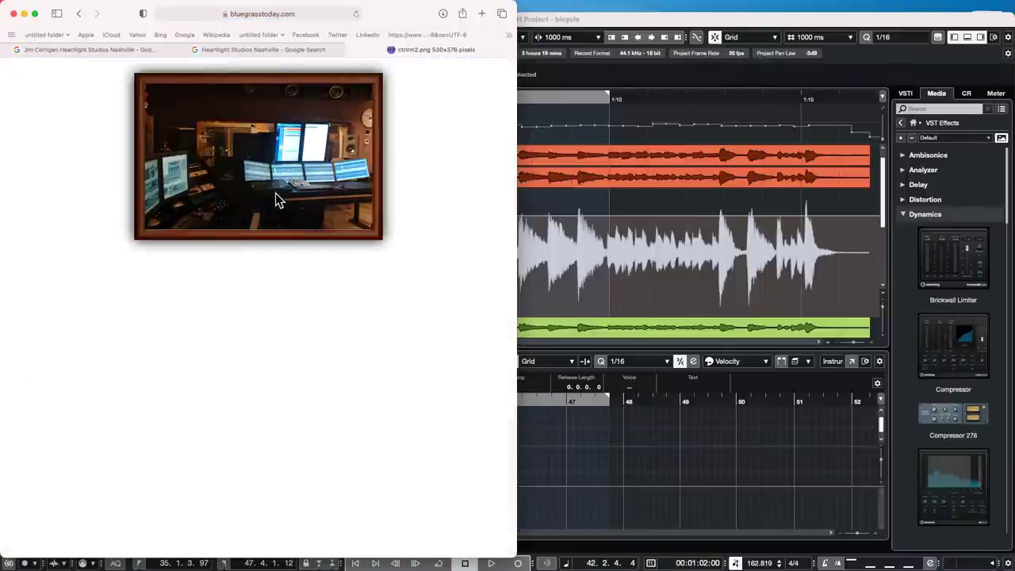
pyautogui.click(288, 13)
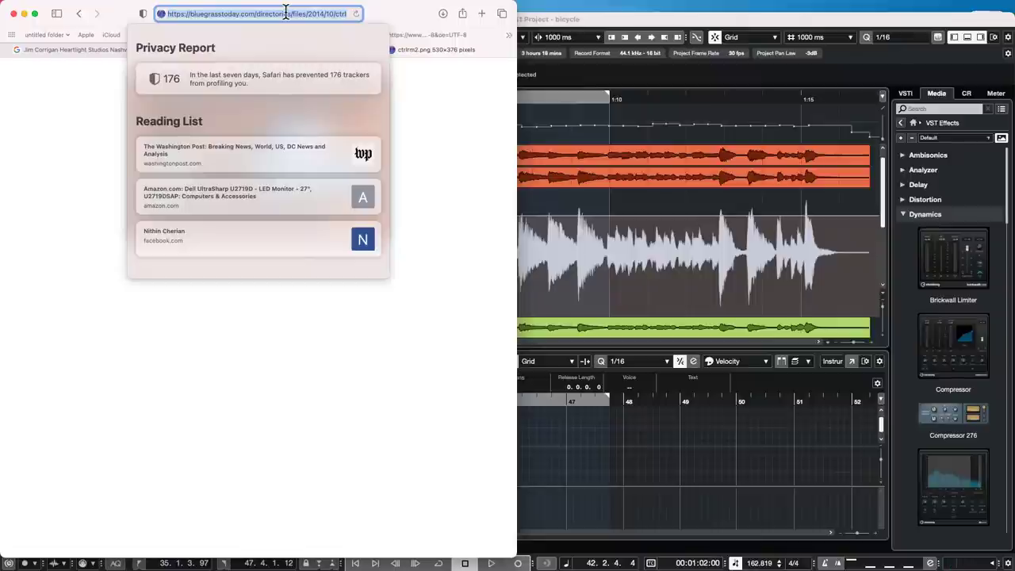
# - Search Google for 'Cockpit studios', then refine the query to 'Cockpit studios Los Angeles'
pyautogui.write('Cockpit')
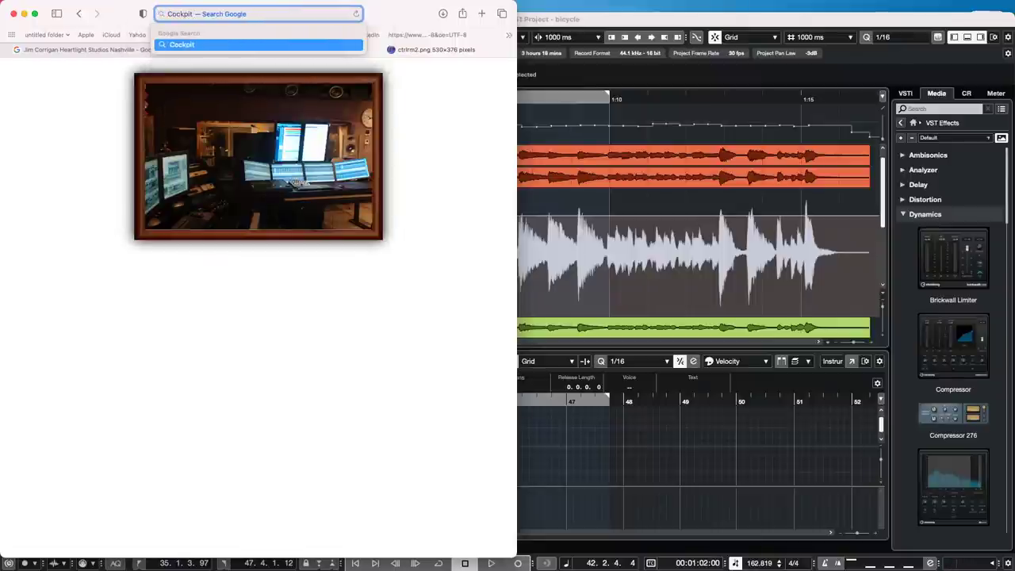
pyautogui.write(' studios')
pyautogui.press('Return')
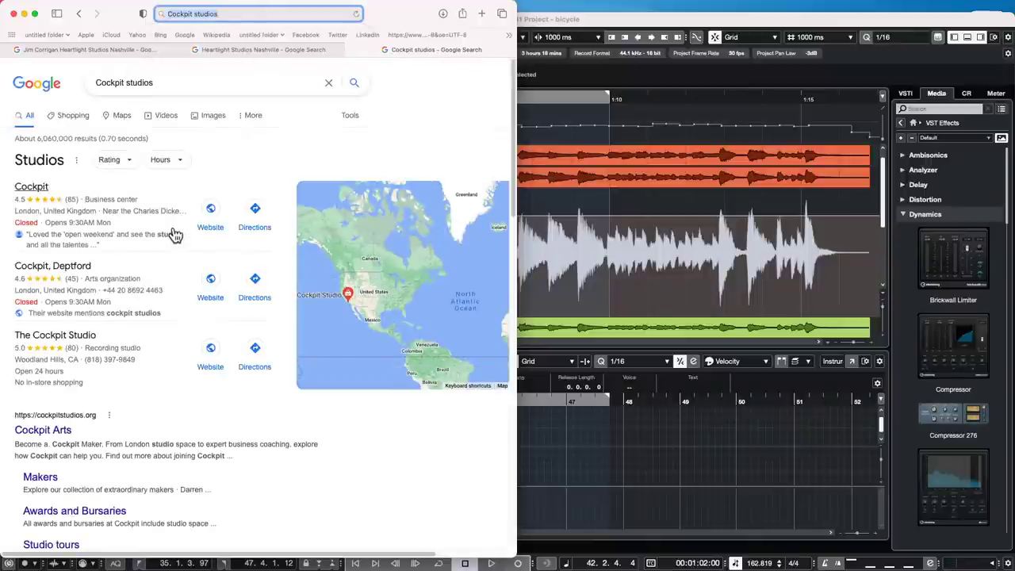
pyautogui.scroll(-1, 176, 235)
pyautogui.scroll(-5, 176, 235)
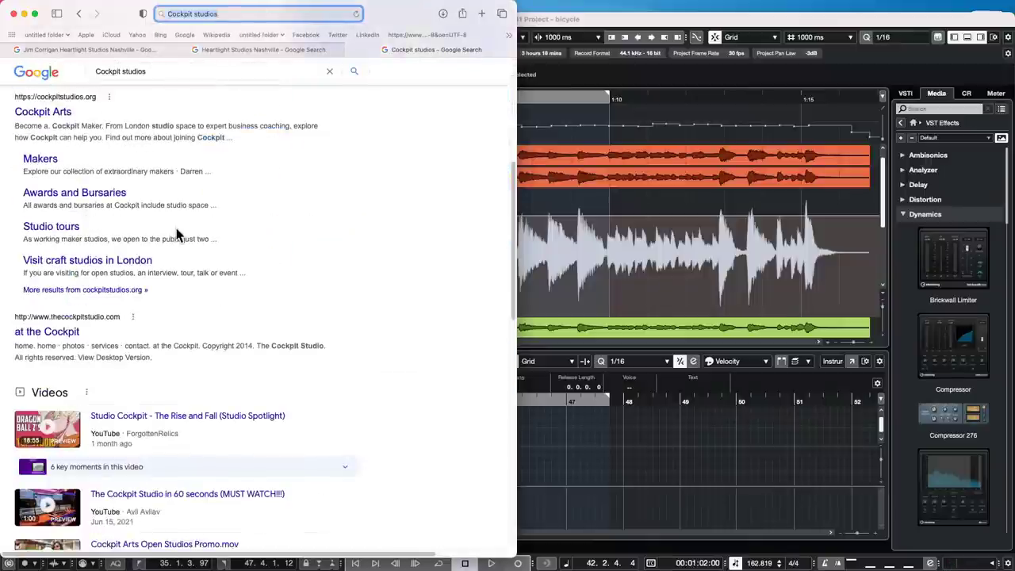
pyautogui.scroll(-1, 178, 234)
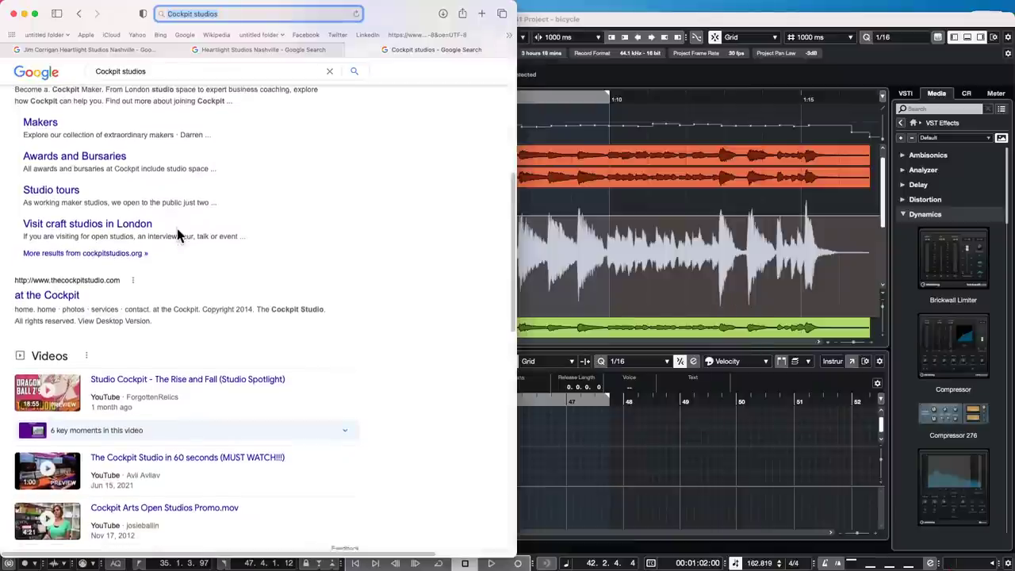
pyautogui.scroll(-1, 176, 234)
pyautogui.scroll(7, 177, 234)
pyautogui.click(208, 84)
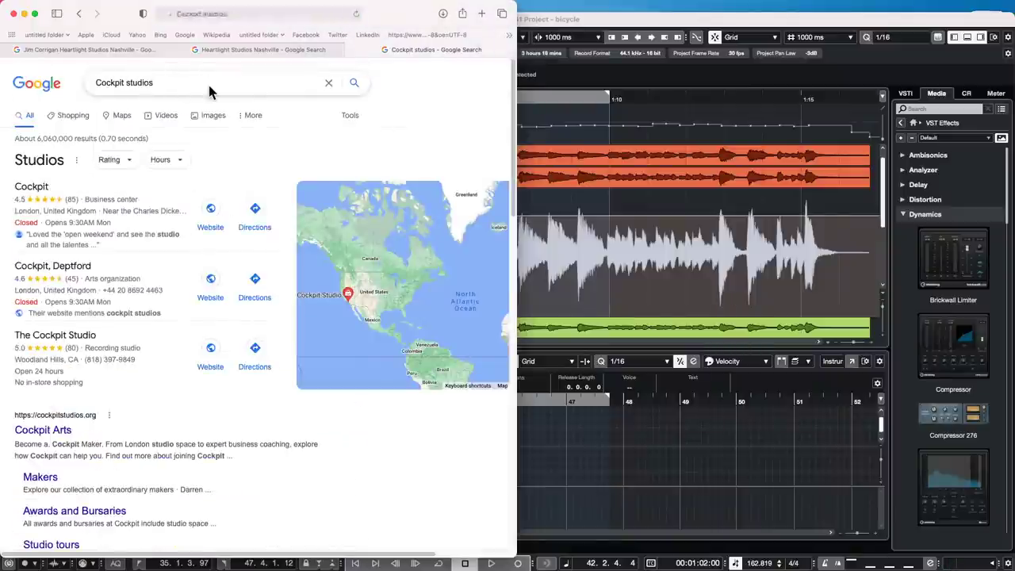
pyautogui.write('Los')
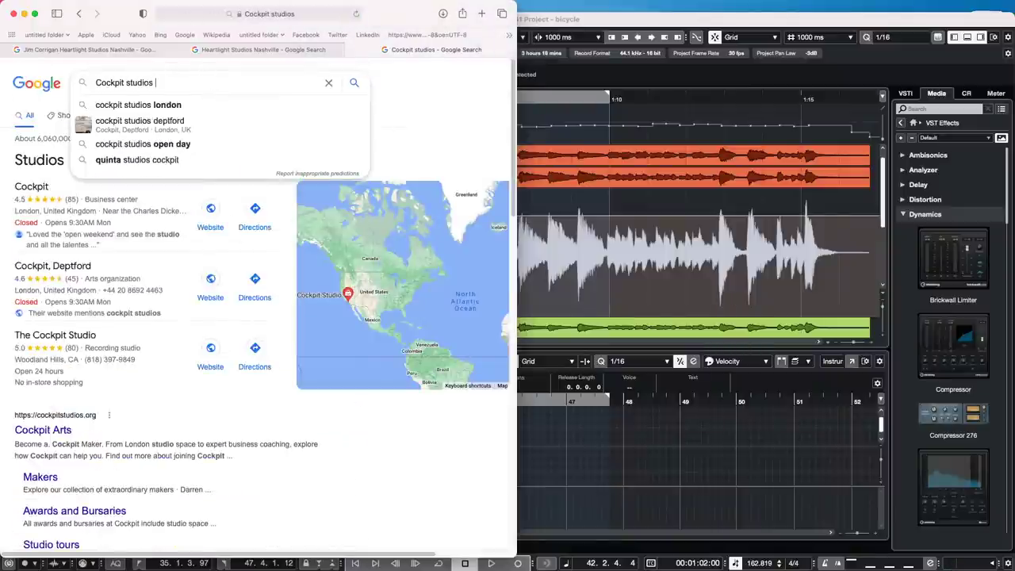
pyautogui.write(' A')
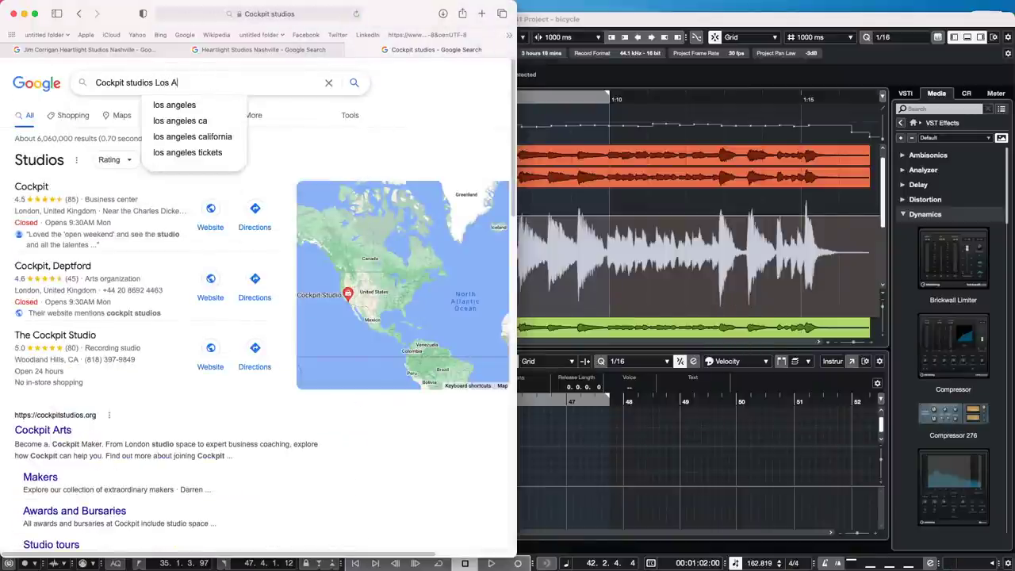
pyautogui.write('ngeles')
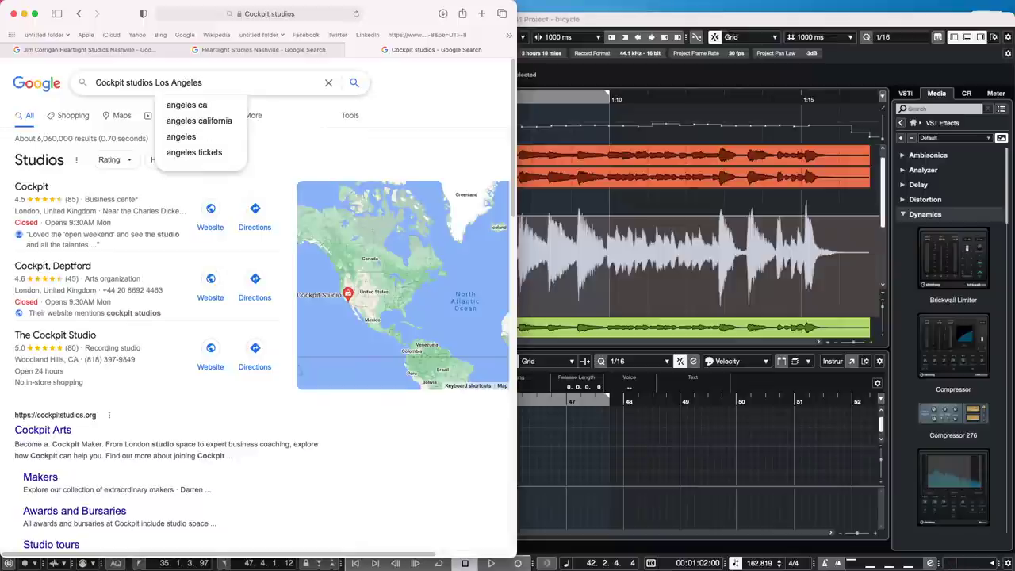
pyautogui.press('Return')
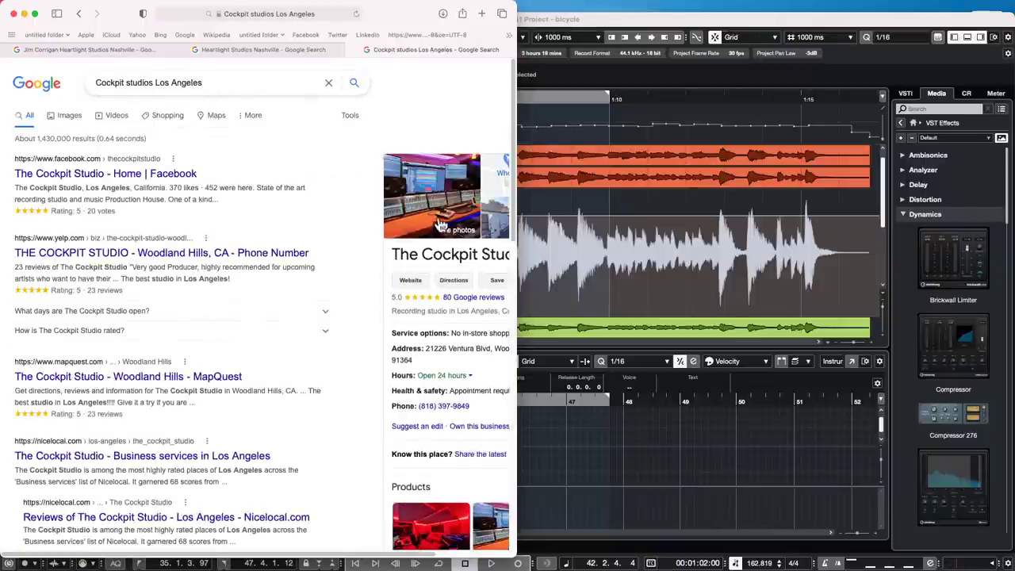
# - View The Cockpit Studio's photo gallery fullscreen, then quit Safari
pyautogui.click(436, 189)
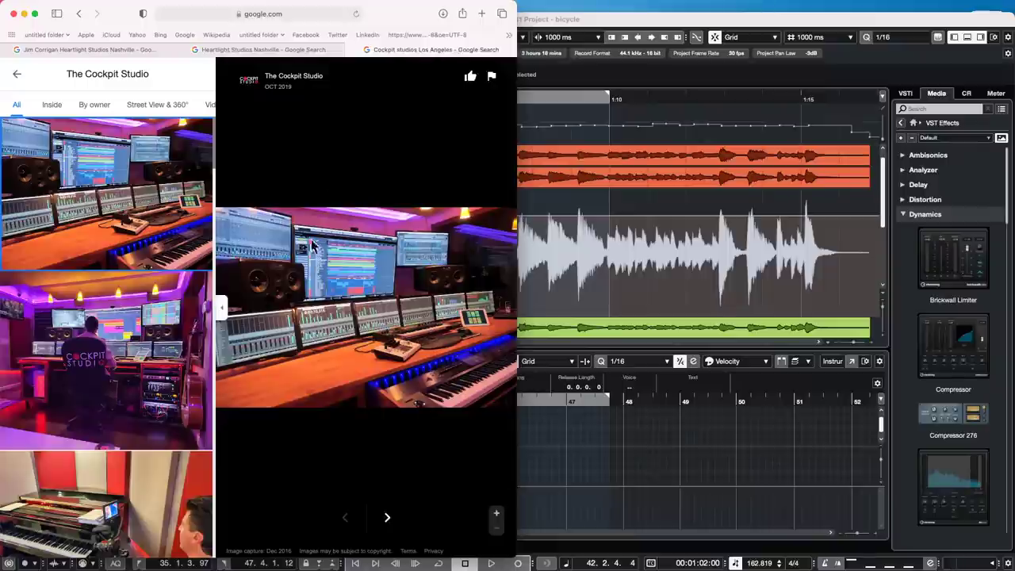
pyautogui.click(35, 13)
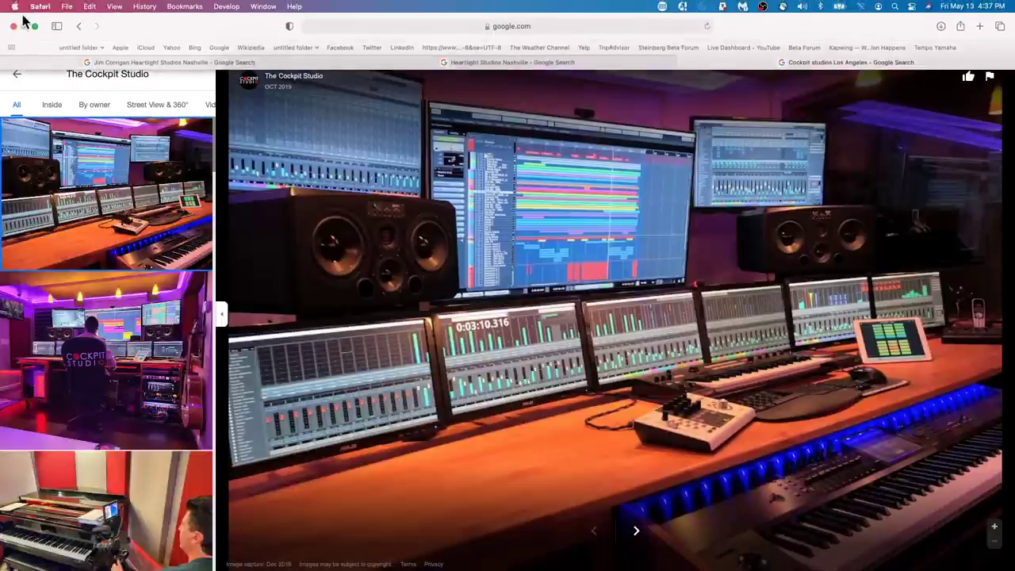
pyautogui.click(38, 6)
pyautogui.click(36, 167)
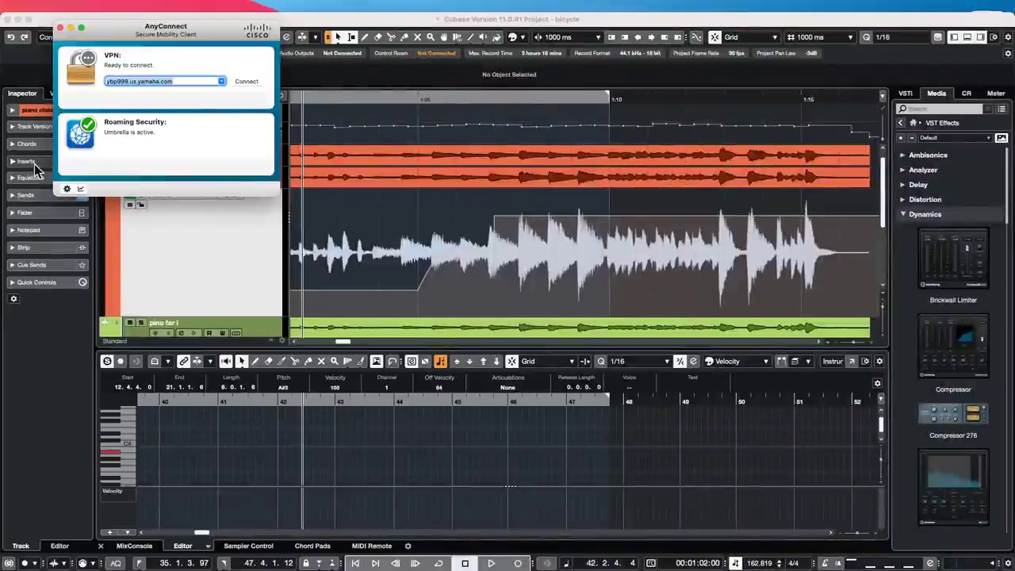
# - Bring the Cubase bicycle project window back to the front
pyautogui.click(377, 251)
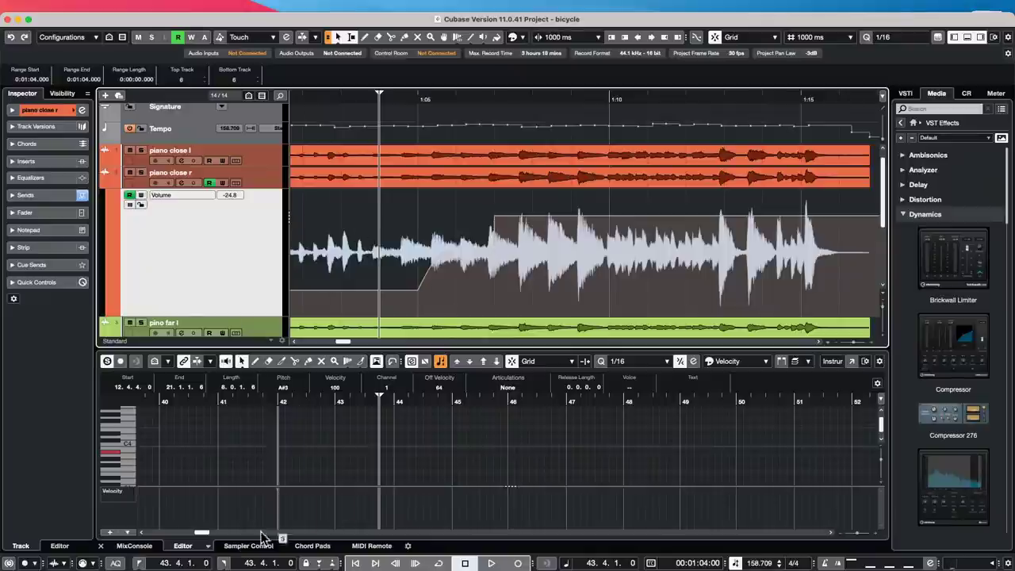
# - Start a new MIDI Remote surface with custom vendor 'utyuijop' and model 'hvvoulihgb'
pyautogui.click(372, 546)
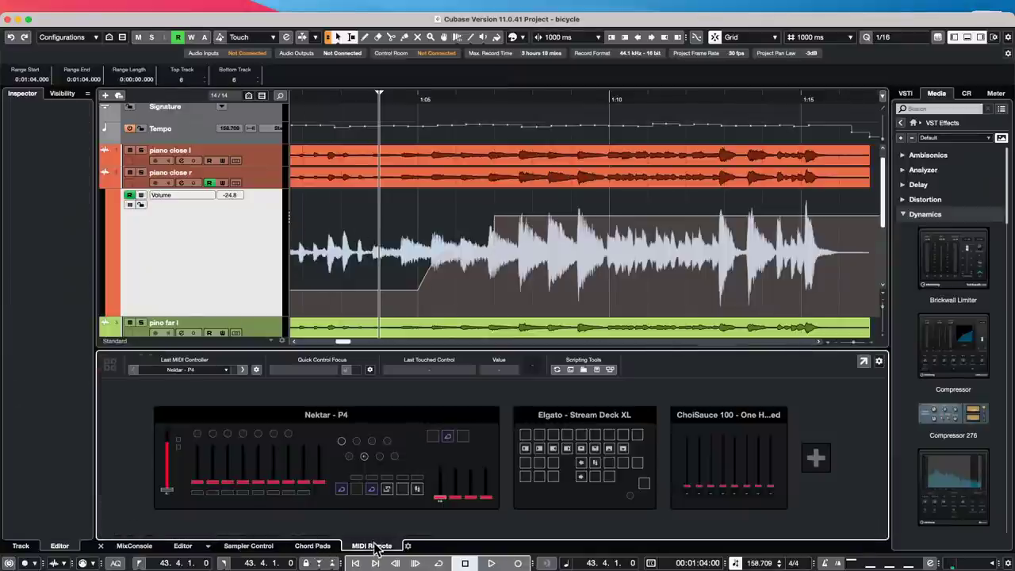
pyautogui.click(816, 457)
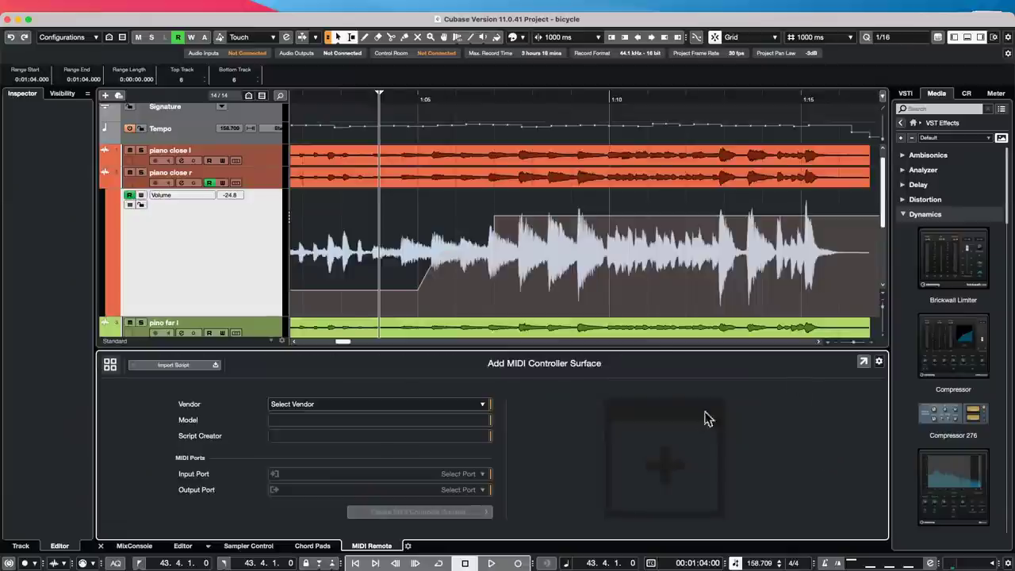
pyautogui.click(339, 404)
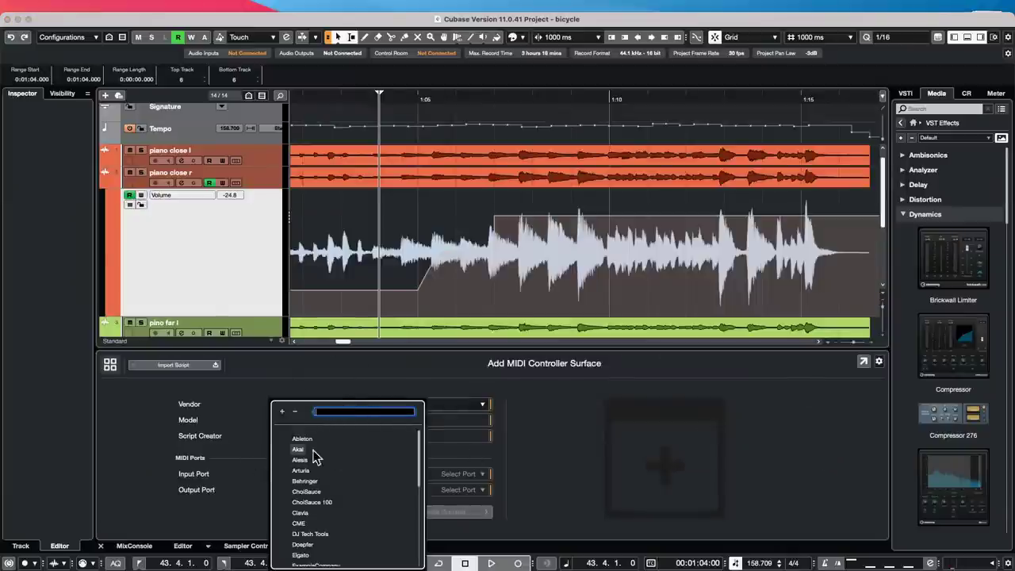
pyautogui.scroll(-10, 359, 458)
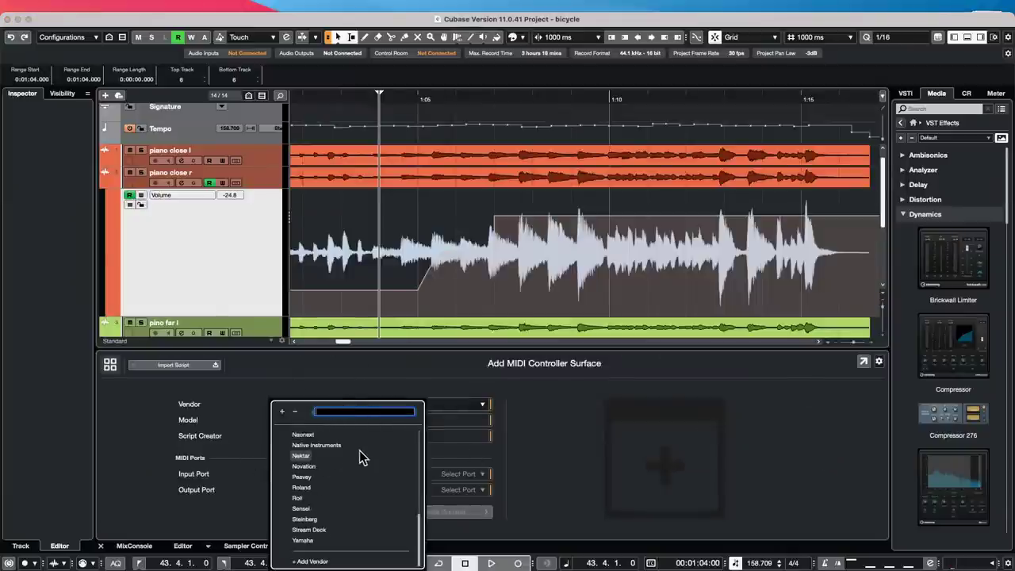
pyautogui.click(320, 562)
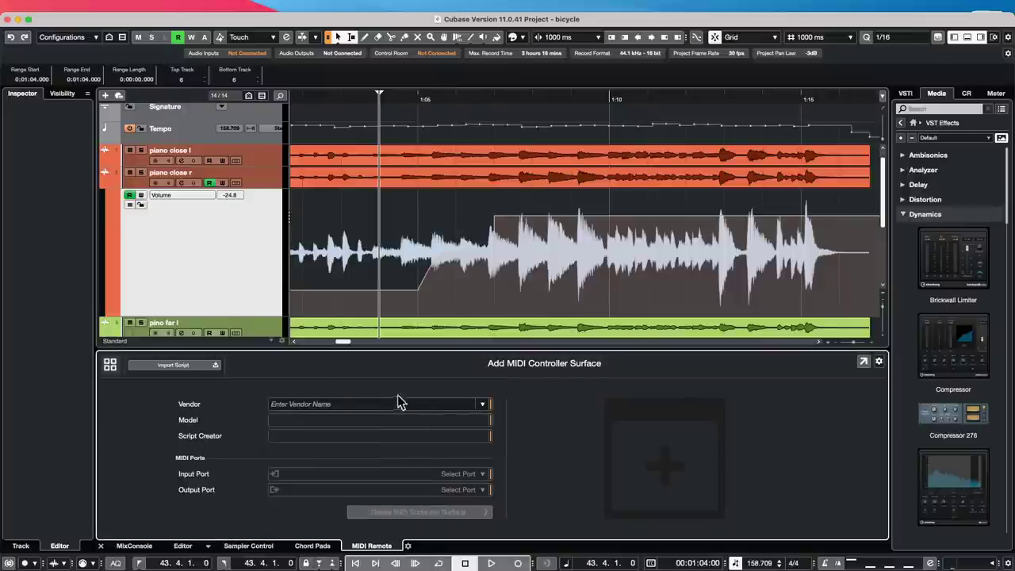
pyautogui.click(355, 404)
pyautogui.write('utyuiiop')
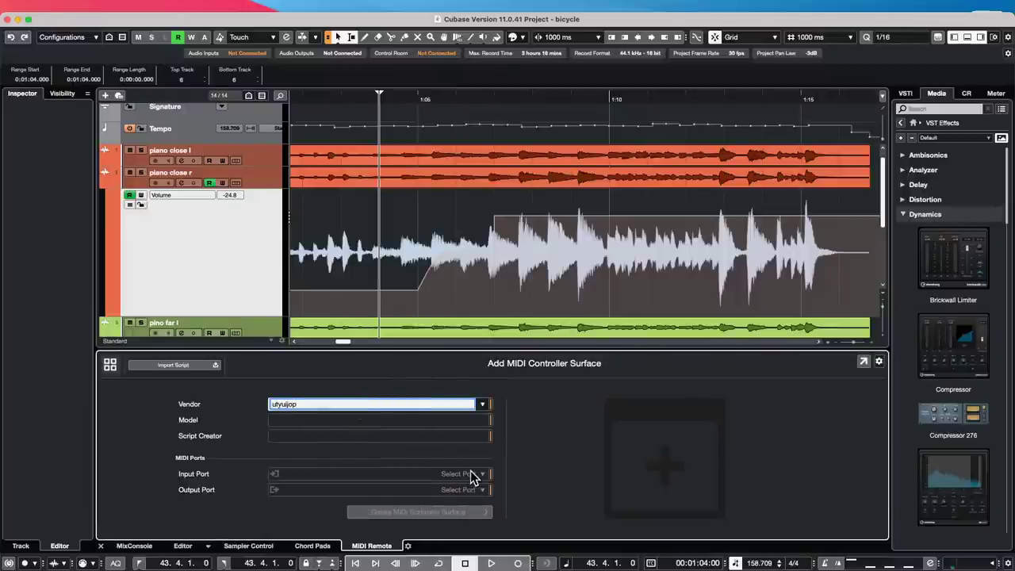
pyautogui.press('Tab')
pyautogui.click(329, 420)
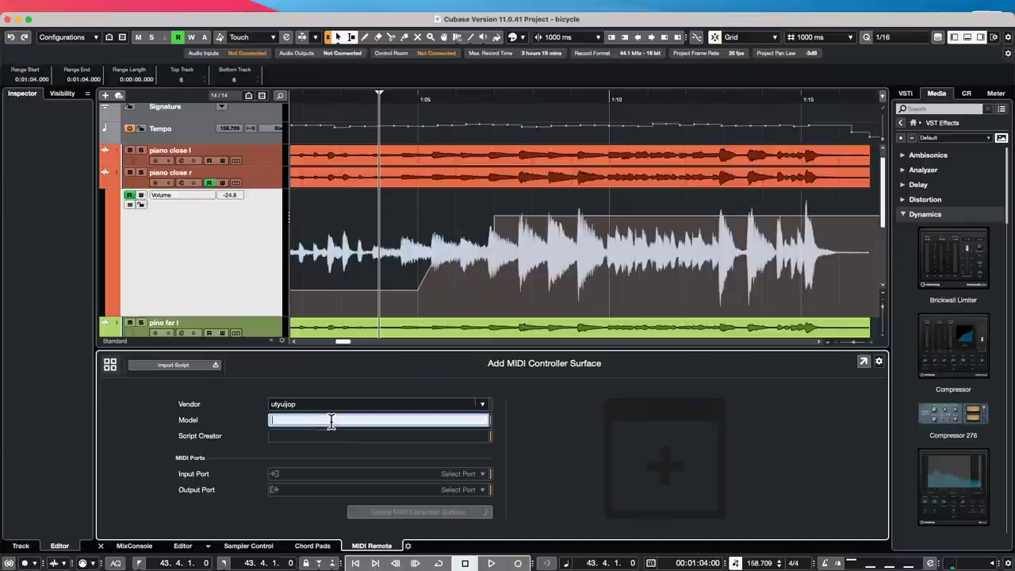
pyautogui.write('hvvouiln')
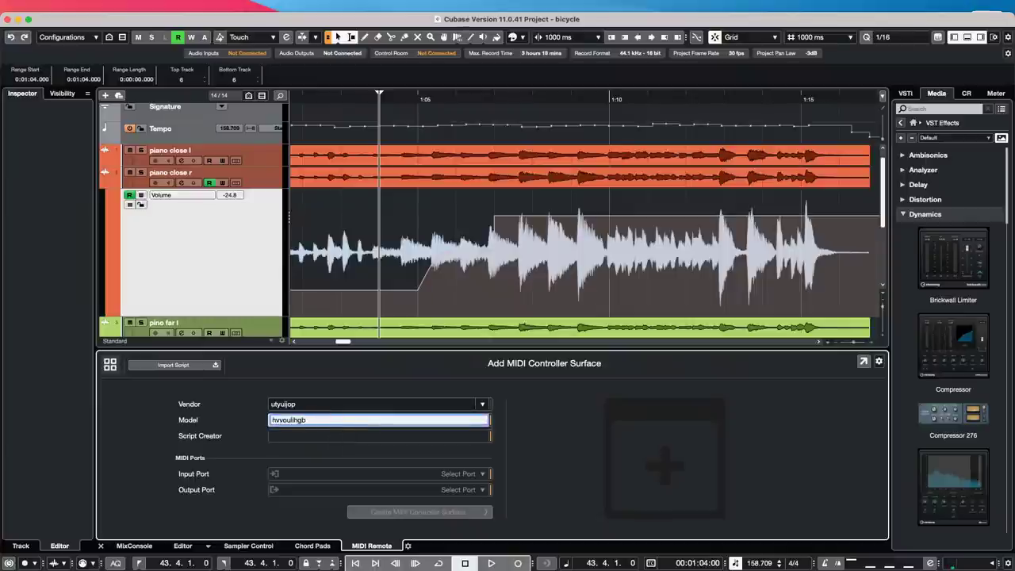
# - Set input PANORAMA P4 SAL in and output Steinberg CC121 Port1, then create the surface
pyautogui.click(481, 474)
pyautogui.click(481, 475)
pyautogui.click(481, 474)
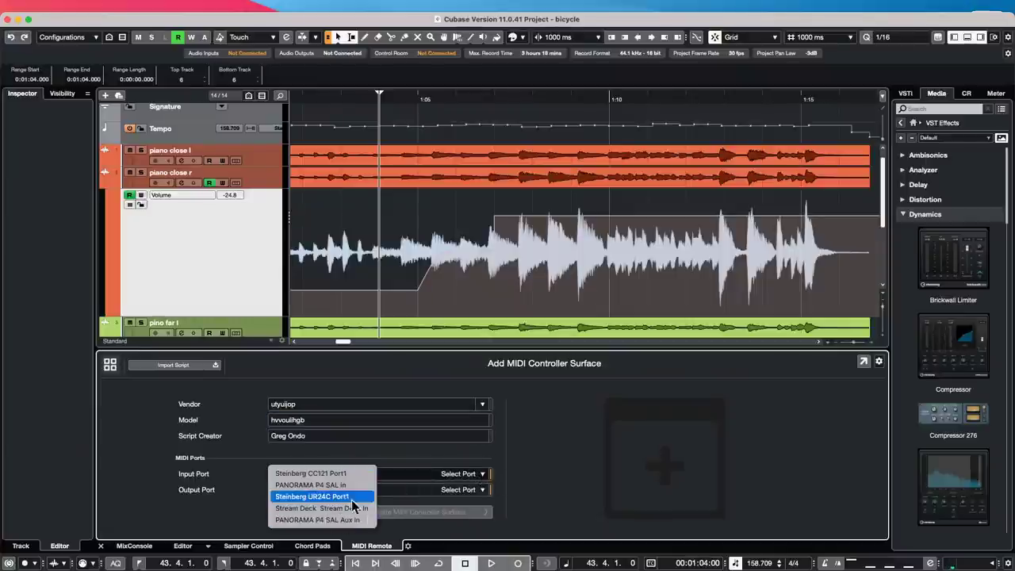
pyautogui.click(471, 493)
pyautogui.click(473, 495)
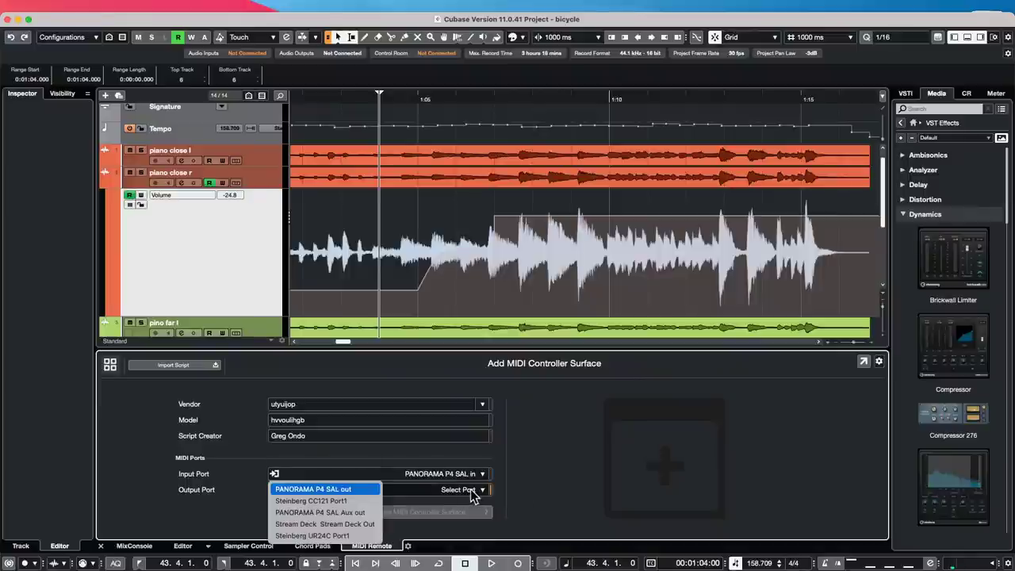
pyautogui.click(324, 502)
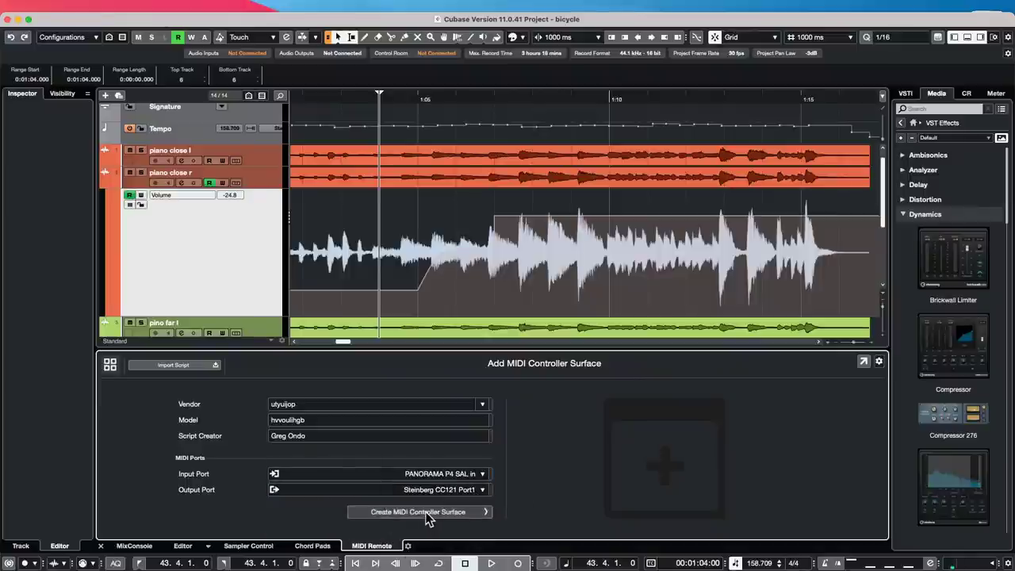
pyautogui.click(429, 513)
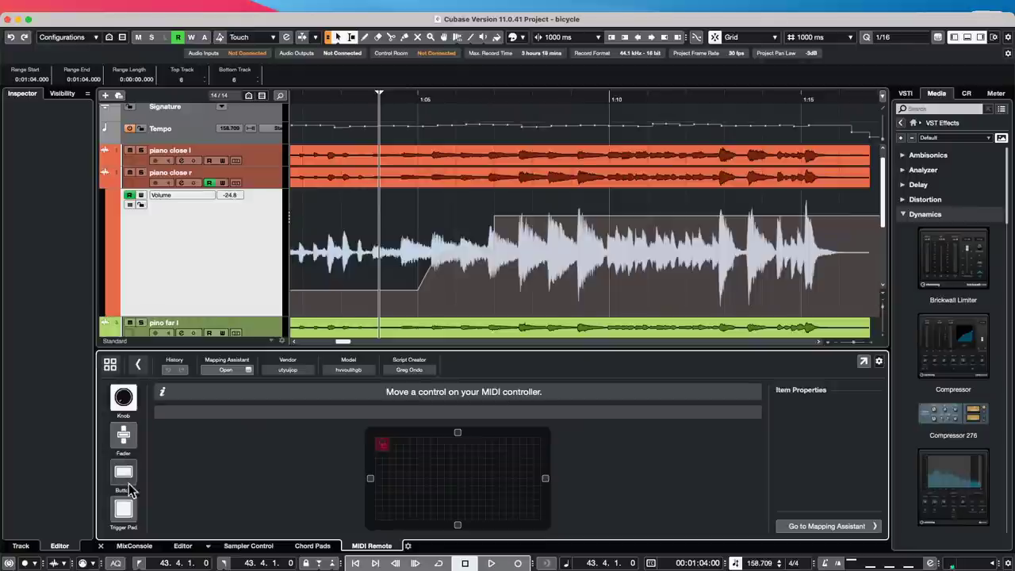
# - Choose Nektar - P4 as the MIDI controller, open its surface editor and close the Mapping Assistant
pyautogui.click(125, 472)
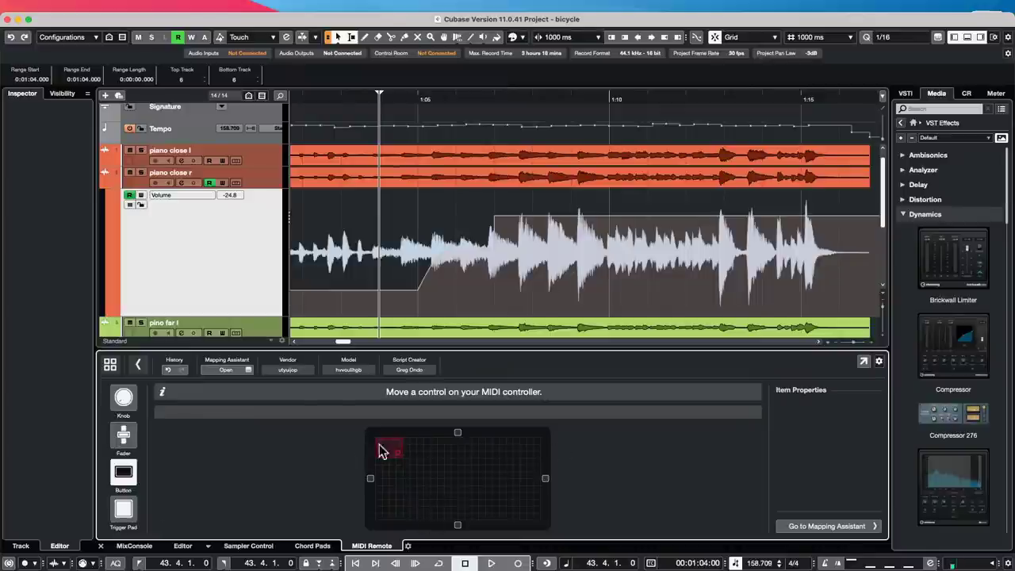
pyautogui.click(141, 365)
pyautogui.click(144, 371)
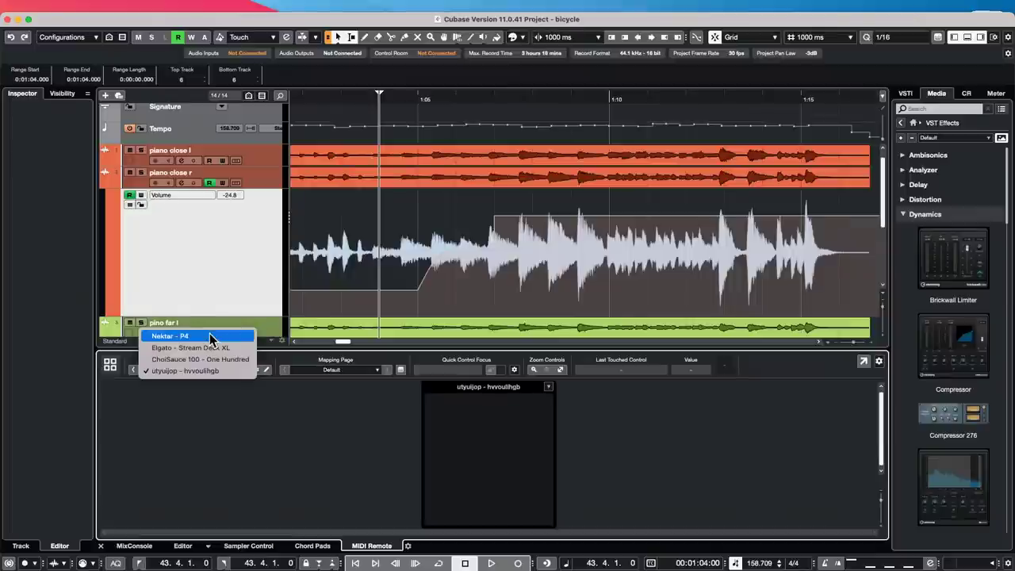
pyautogui.click(179, 335)
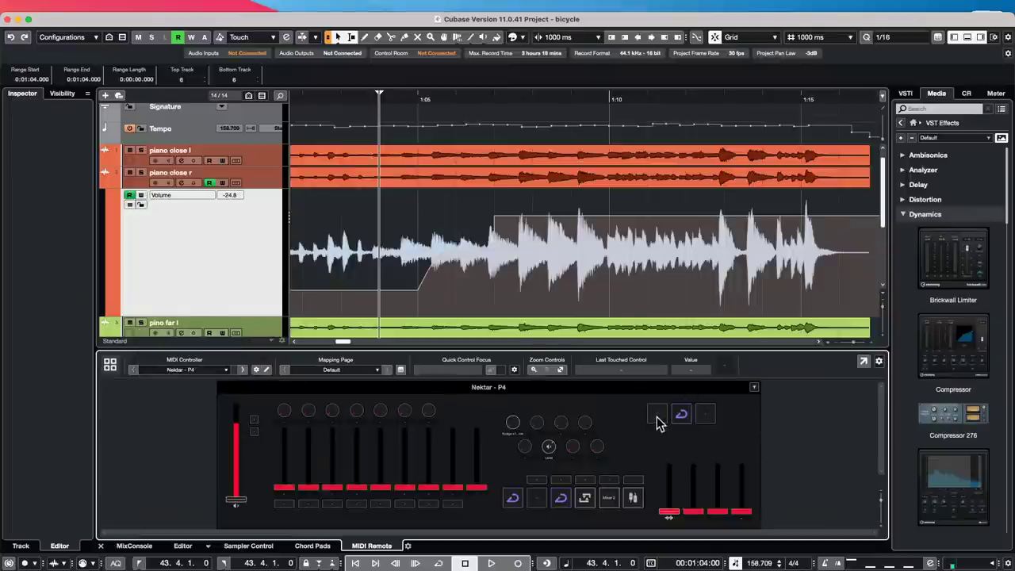
pyautogui.doubleClick(656, 422)
pyautogui.click(243, 407)
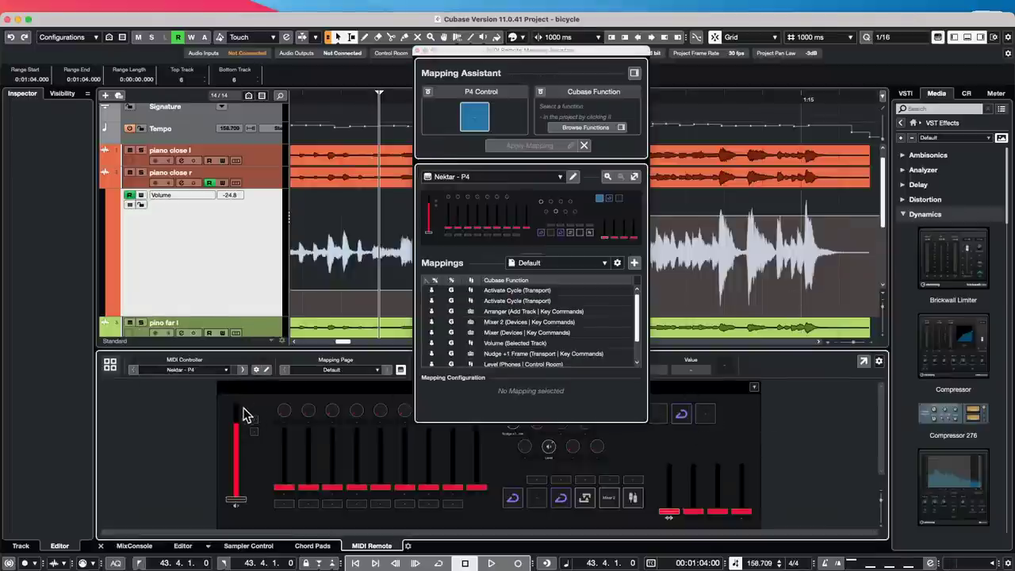
pyautogui.click(263, 370)
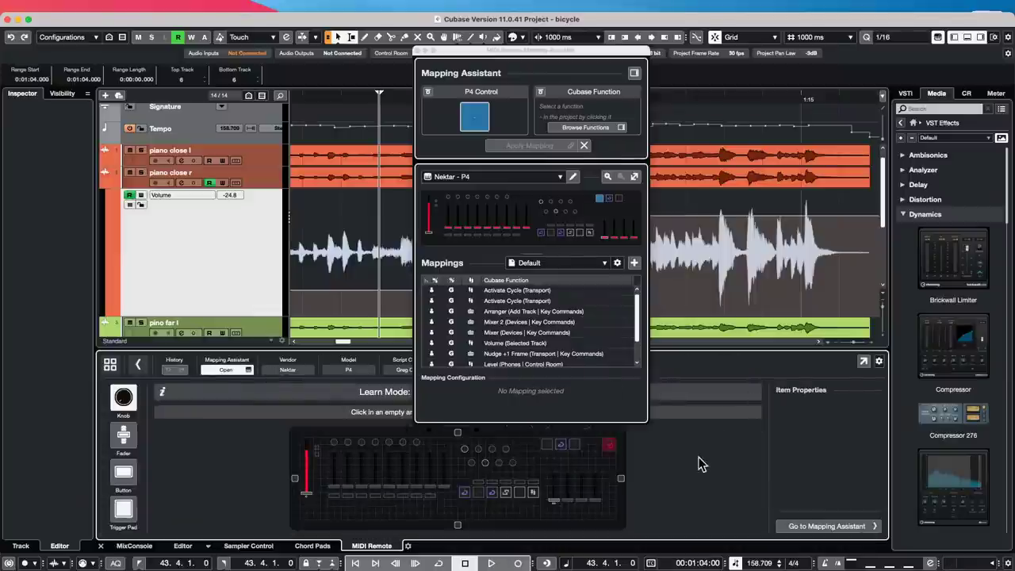
pyautogui.click(424, 50)
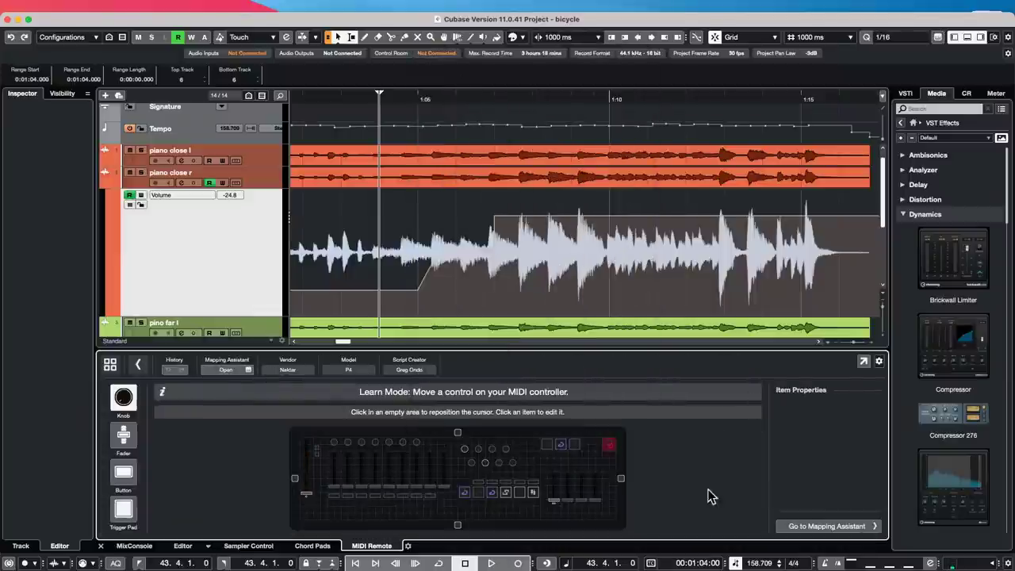
pyautogui.click(554, 470)
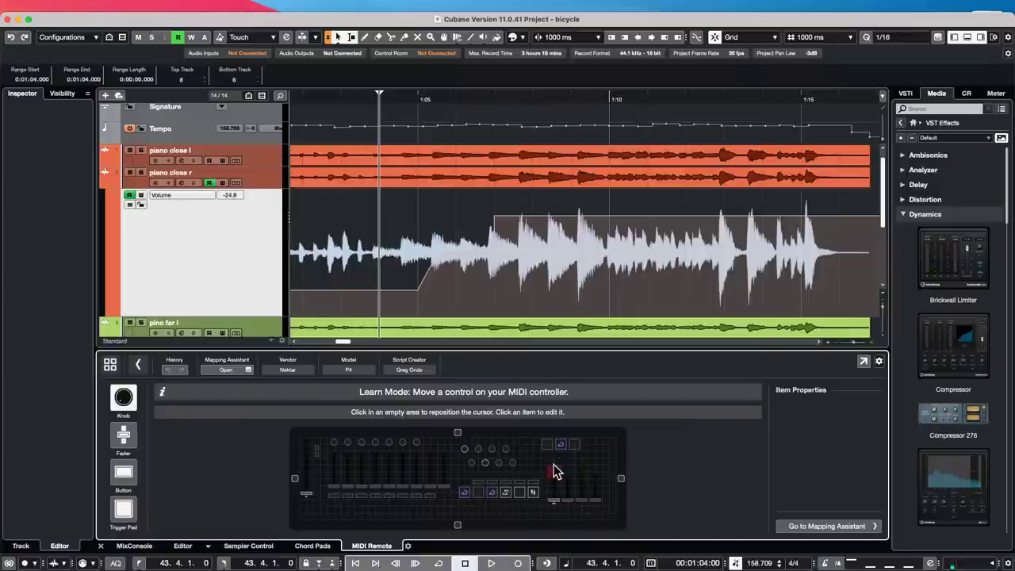
# - Check the P4's top-row pad properties (Note 44, channel 1) in a detached editor, then dock it back
pyautogui.click(559, 445)
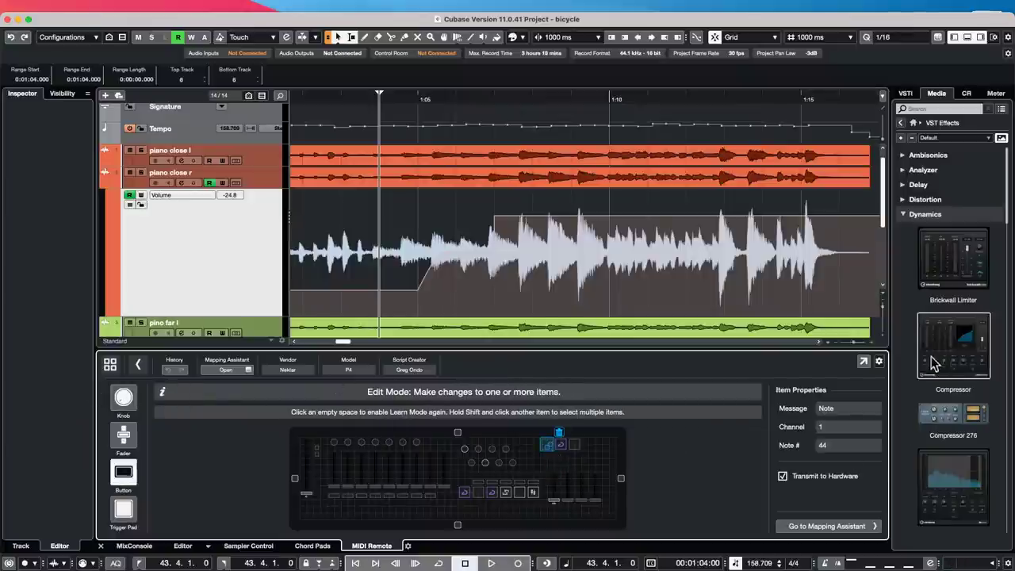
pyautogui.click(863, 361)
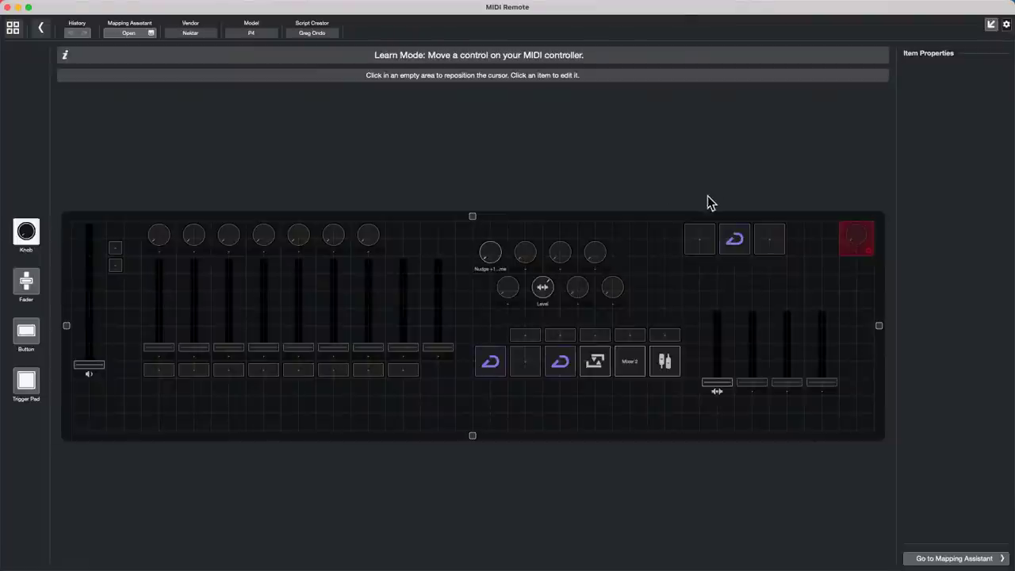
pyautogui.click(696, 267)
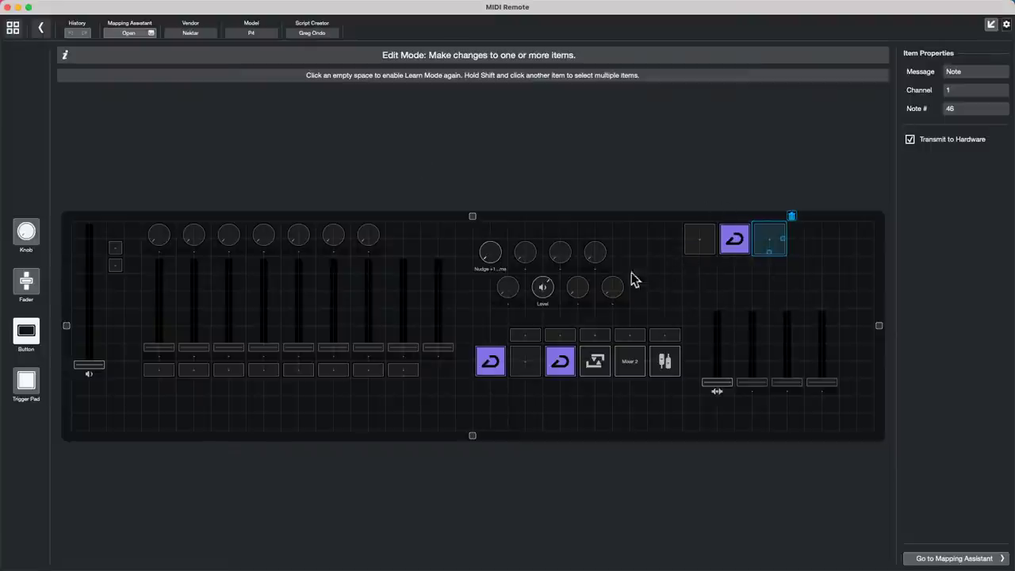
pyautogui.click(708, 242)
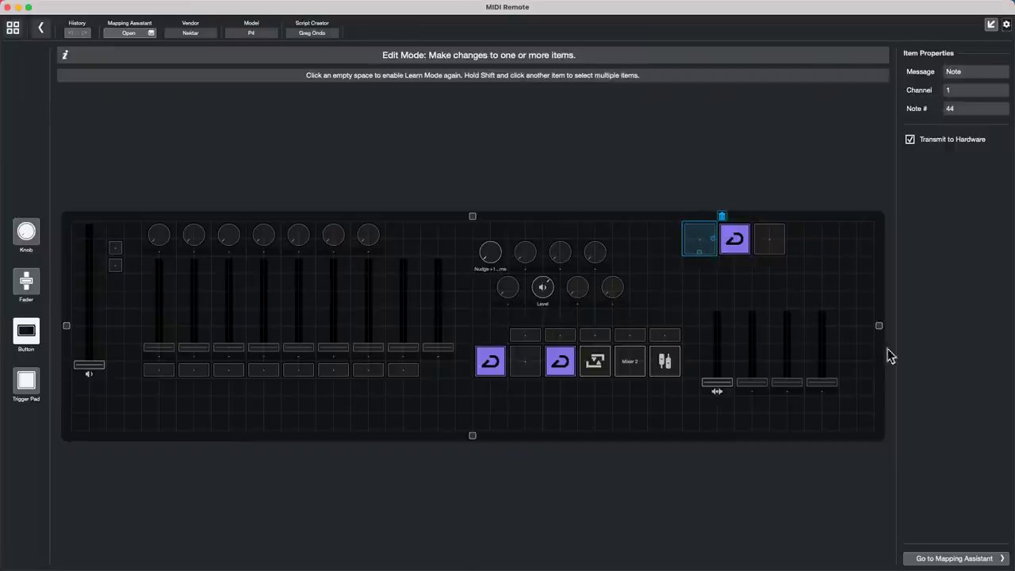
pyautogui.click(990, 25)
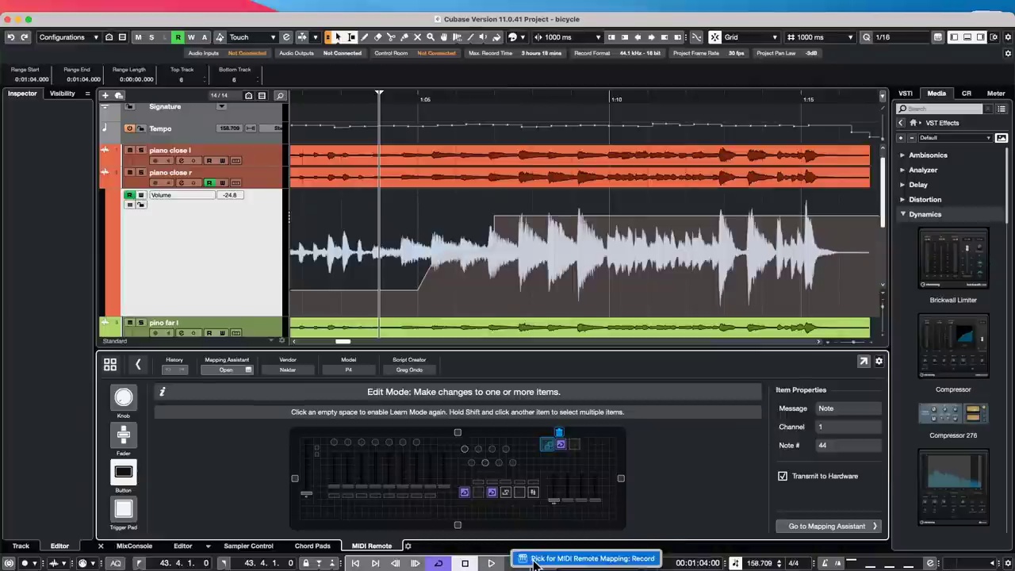
pyautogui.click(532, 559)
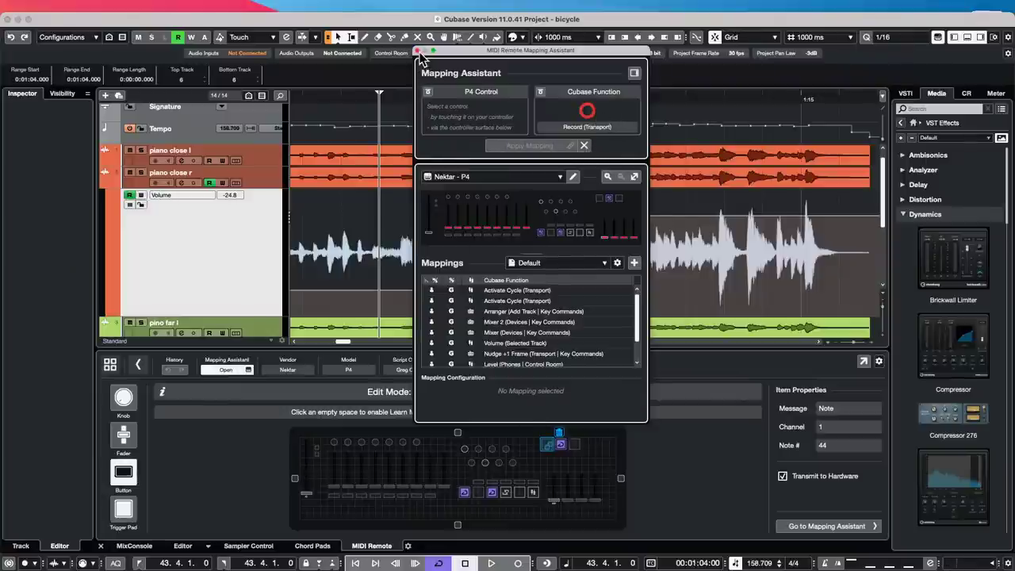
pyautogui.click(417, 51)
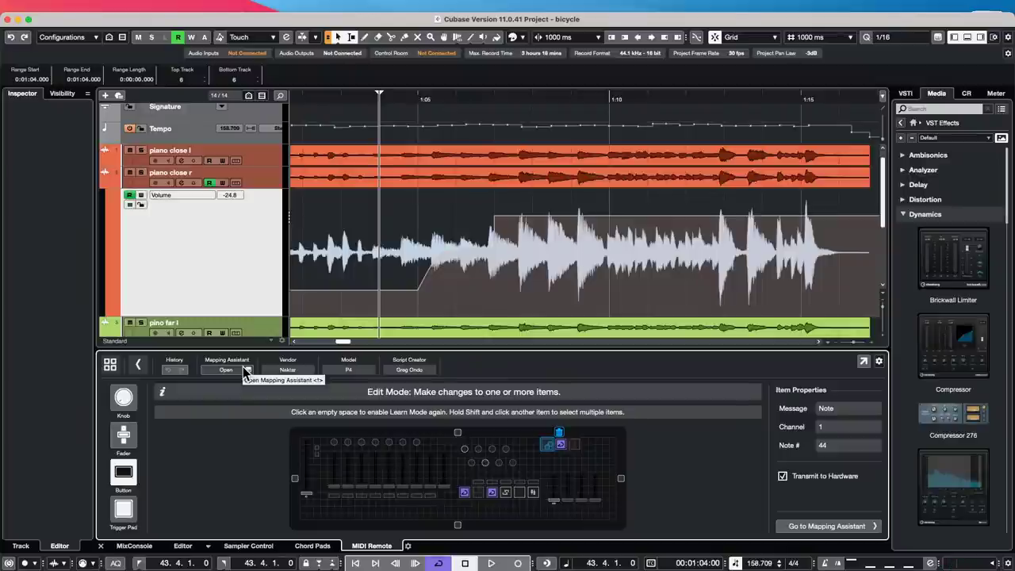
# - Drag the project window's top edge to the top of the screen so it fills the display
pyautogui.moveTo(28, 18)
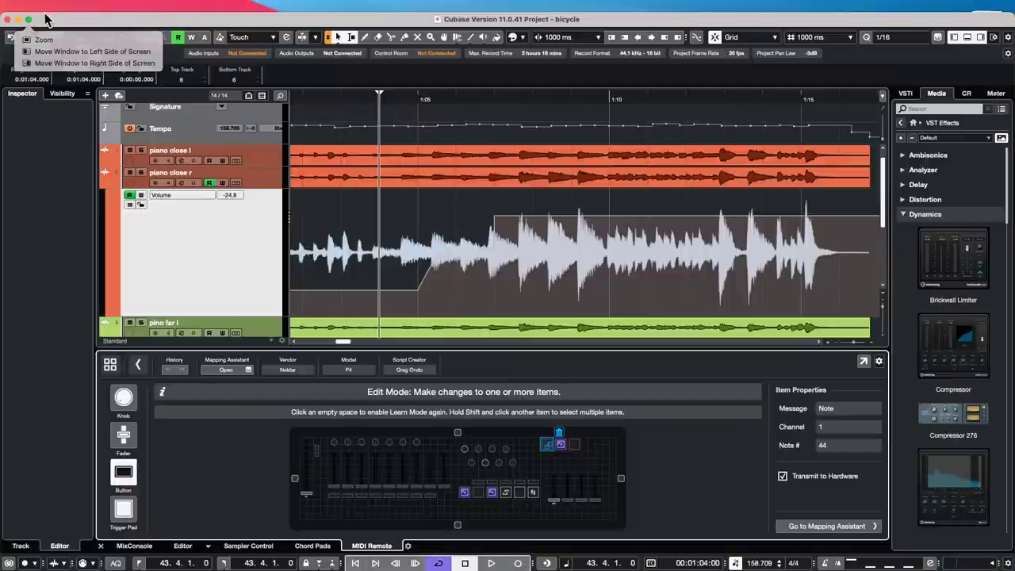
pyautogui.moveTo(46, 12); pyautogui.dragTo(46, 2)
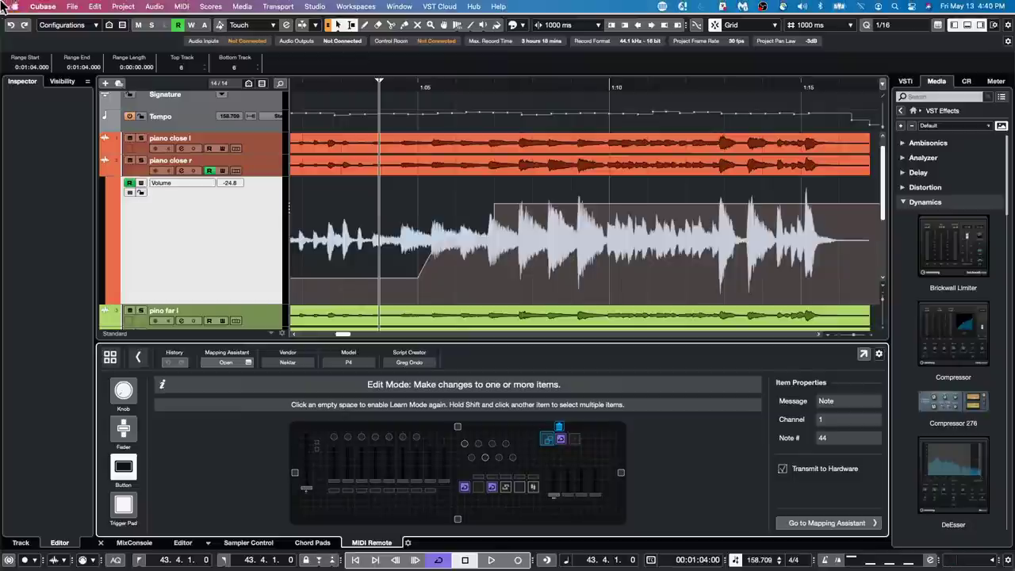
# - Create an empty project, Untitled1, in the May 6 2022 folder, then dismiss the add-track menu
pyautogui.click(73, 6)
pyautogui.click(74, 22)
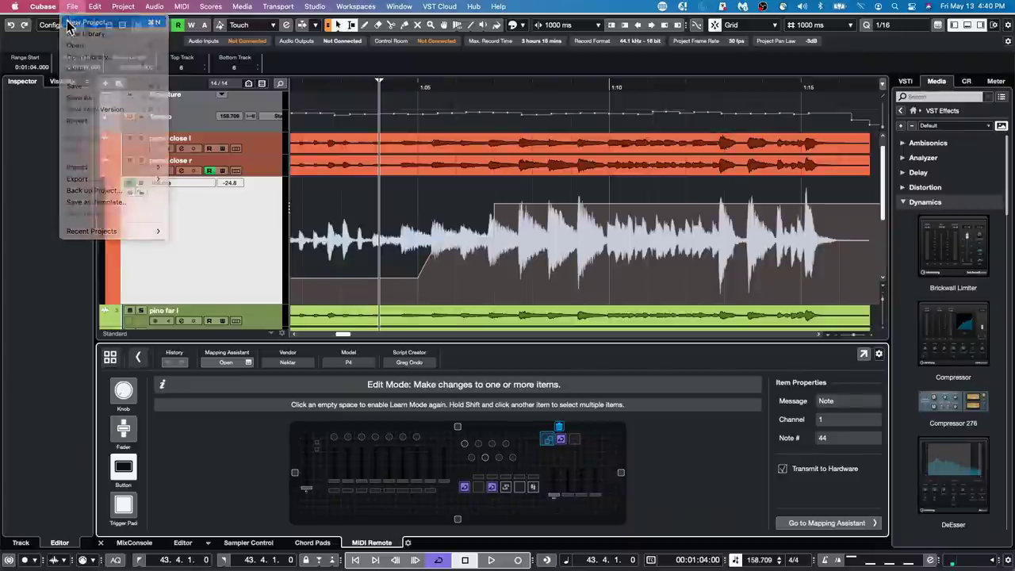
pyautogui.click(798, 406)
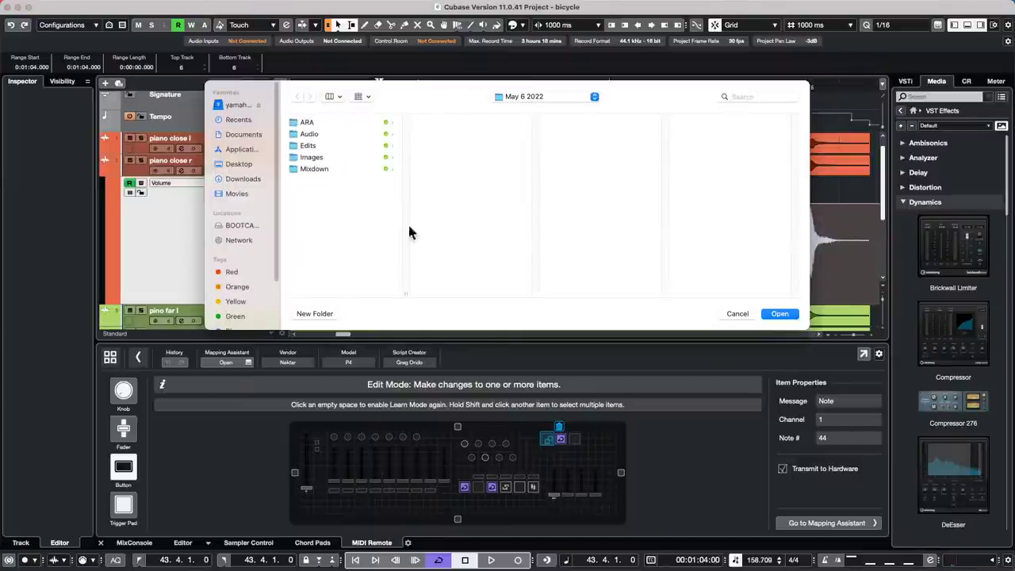
pyautogui.click(791, 315)
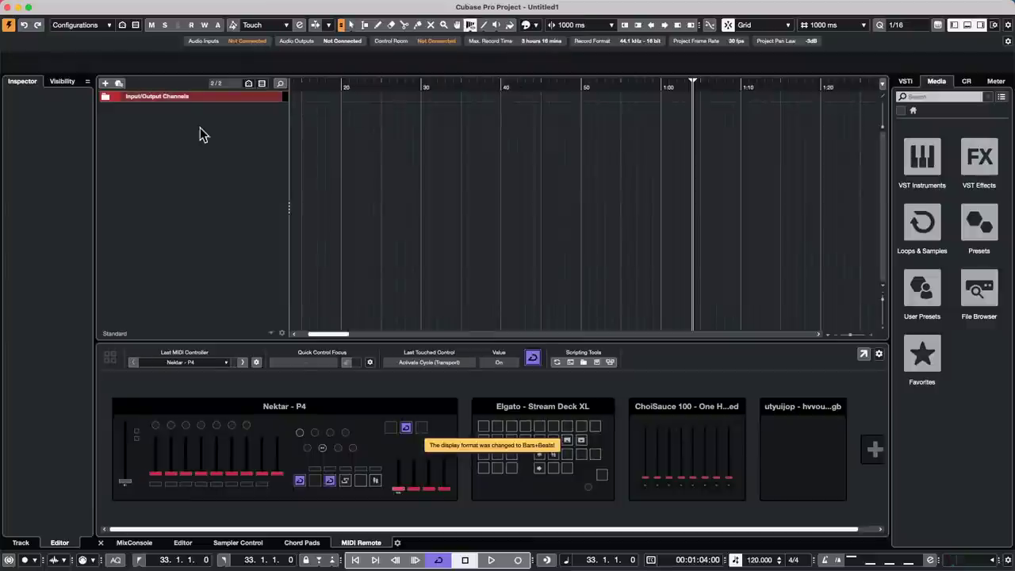
pyautogui.rightClick(203, 129)
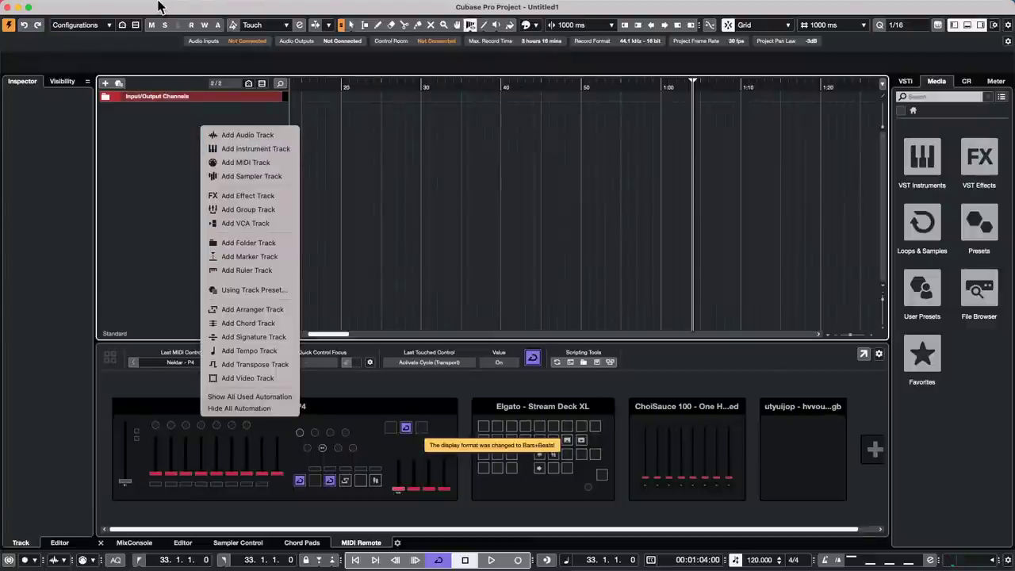
pyautogui.click(119, 157)
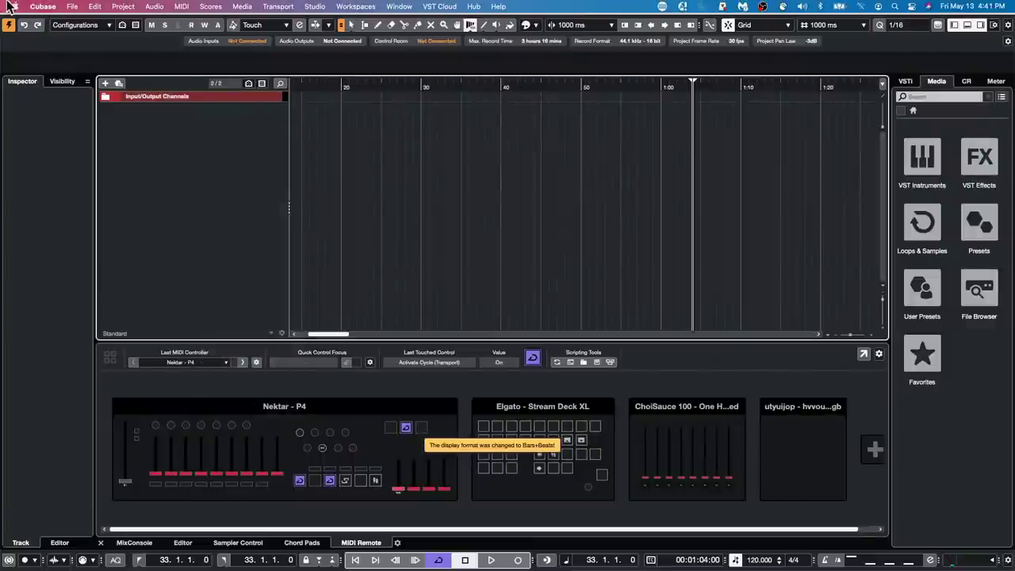
# - Import Beatles or Stones-01.wav from WaveLab Audio files and move the playback position to 30 seconds
pyautogui.click(87, 11)
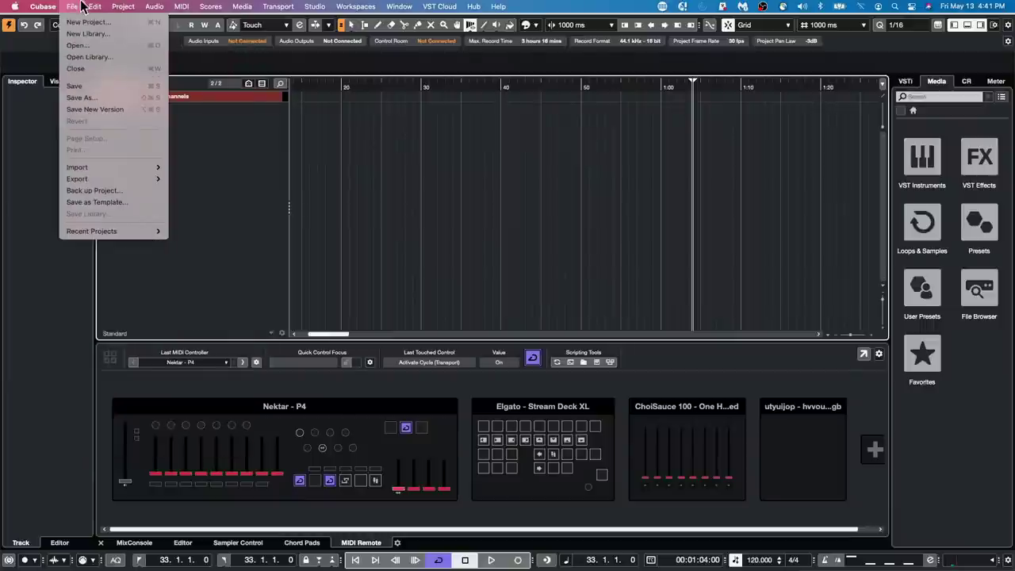
pyautogui.moveTo(127, 232)
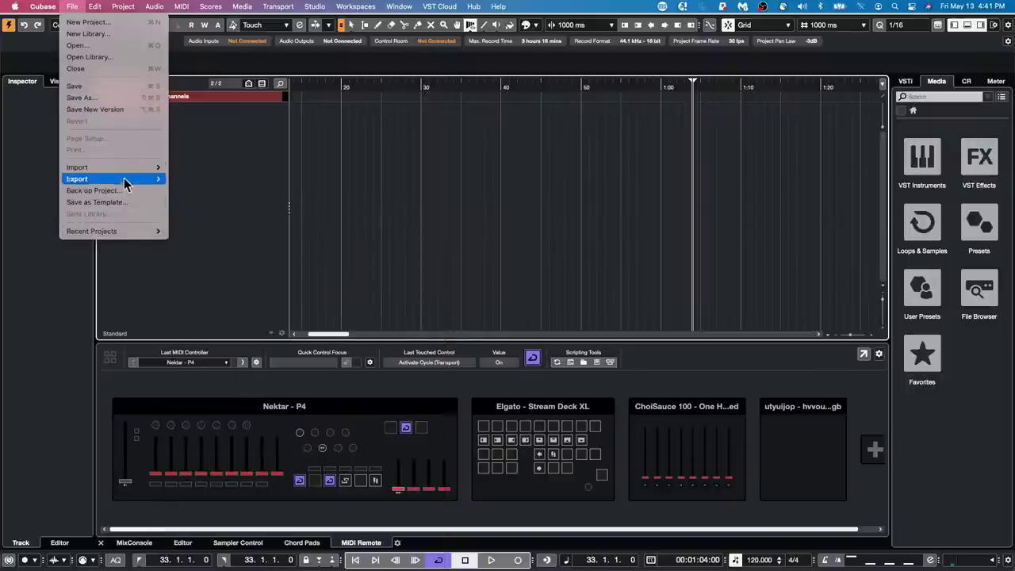
pyautogui.moveTo(148, 170)
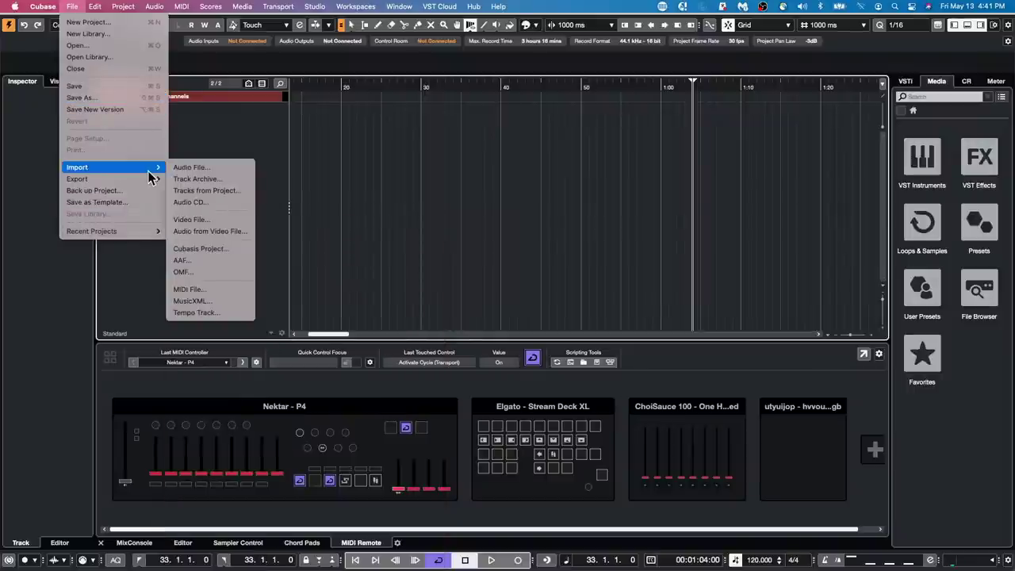
pyautogui.click(244, 168)
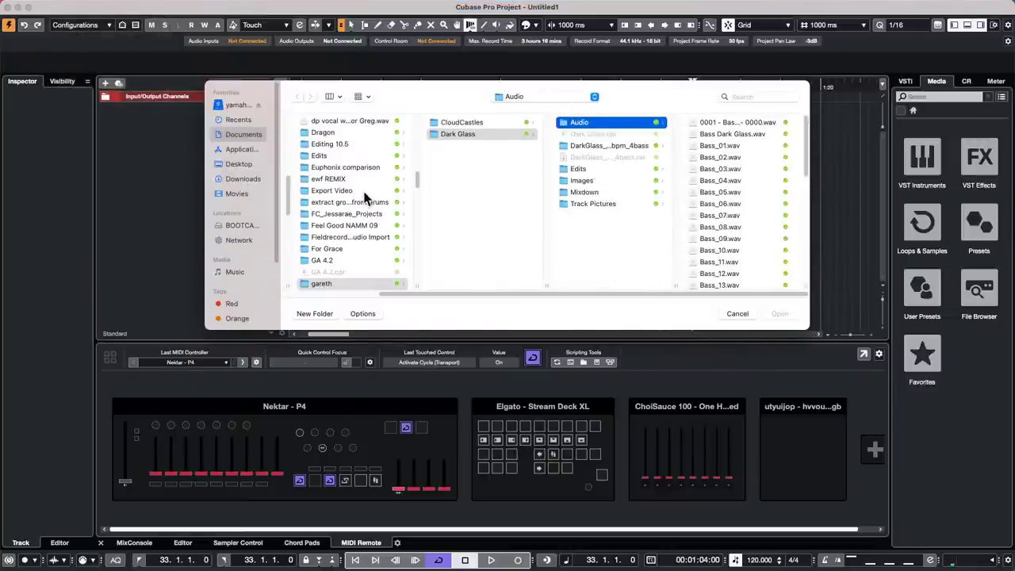
pyautogui.scroll(-10, 367, 202)
pyautogui.scroll(-5, 364, 202)
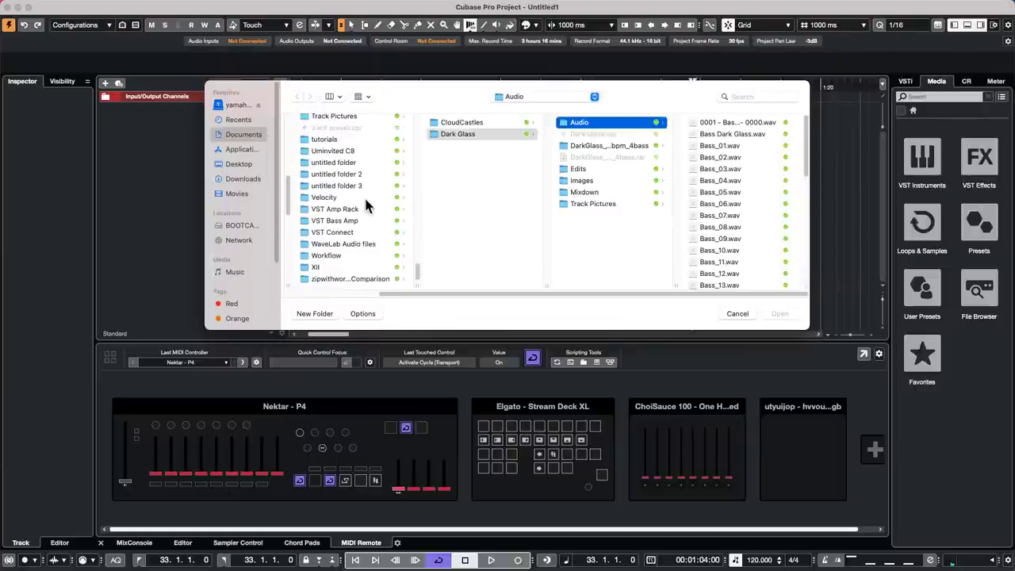
pyautogui.click(357, 245)
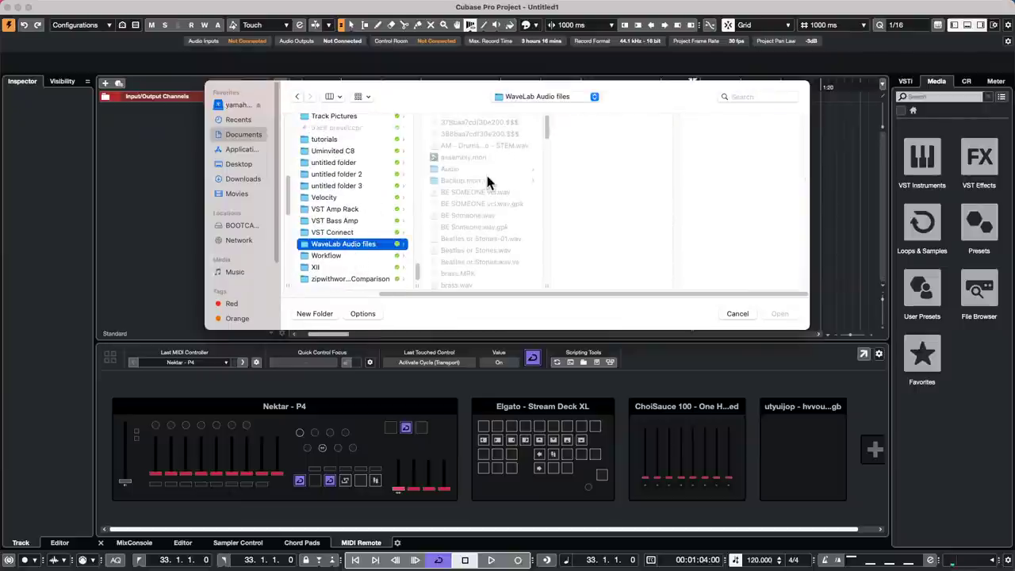
pyautogui.click(491, 241)
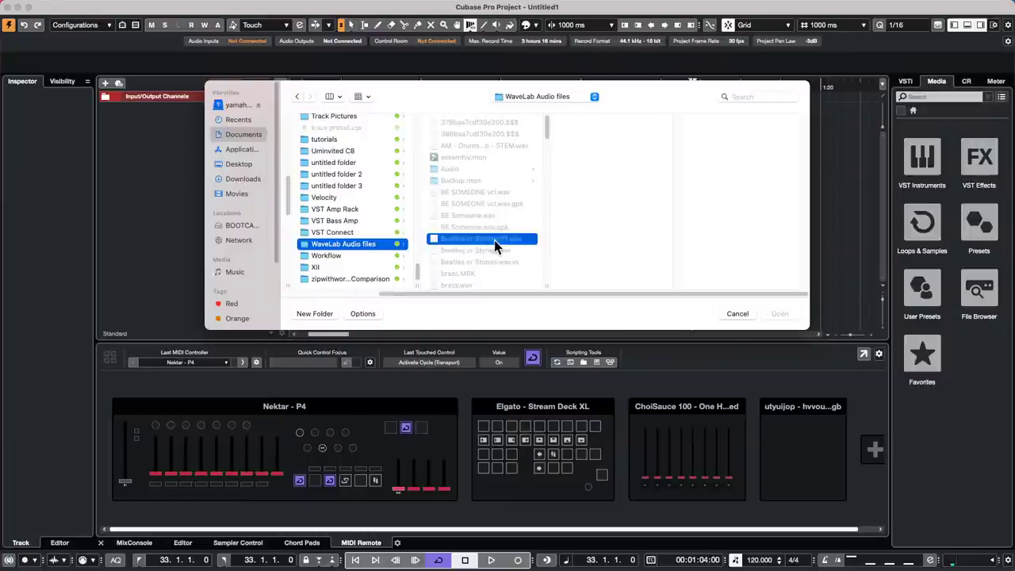
pyautogui.click(781, 315)
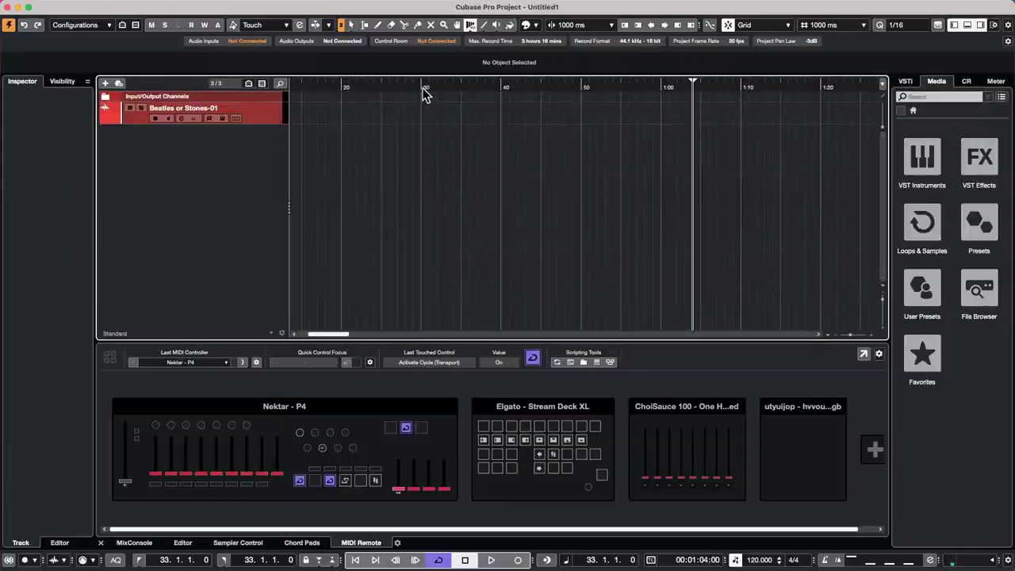
pyautogui.moveTo(423, 90); pyautogui.dragTo(532, 100)
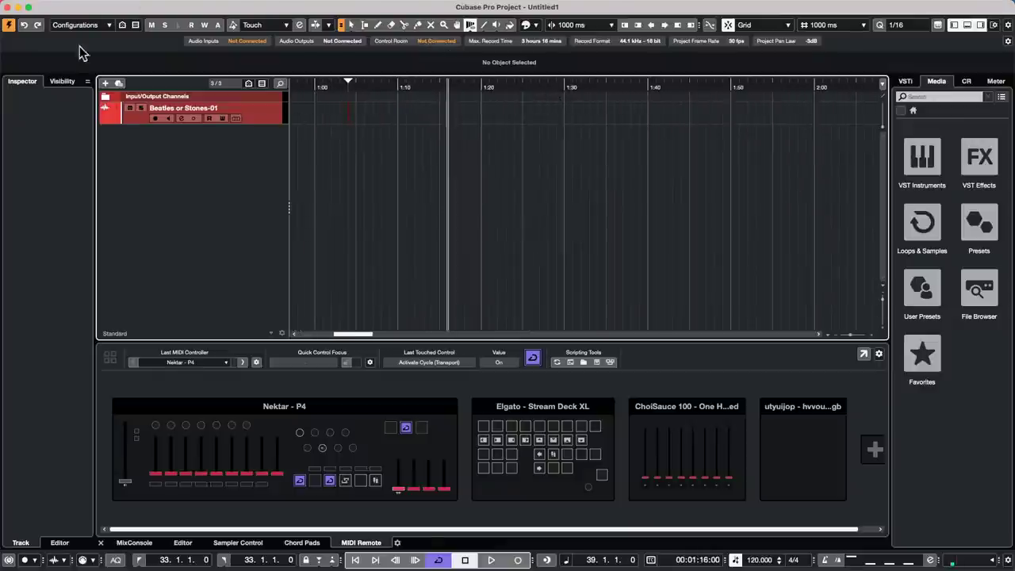
# - In the audio import dialog, select both Beatles or Stones.wav and Beatles or Stones-01.wav
pyautogui.click(73, 6)
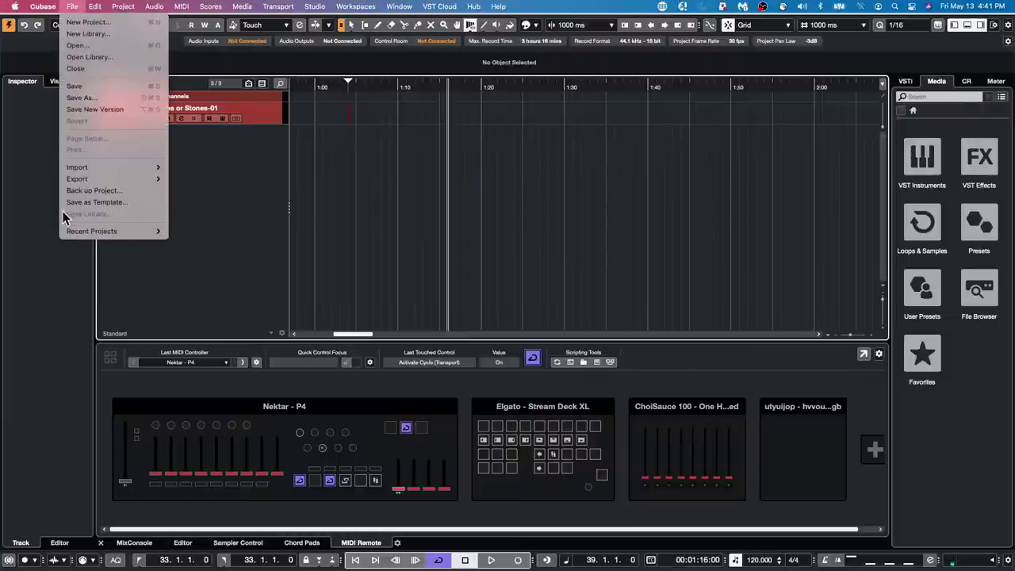
pyautogui.moveTo(91, 170)
pyautogui.click(192, 167)
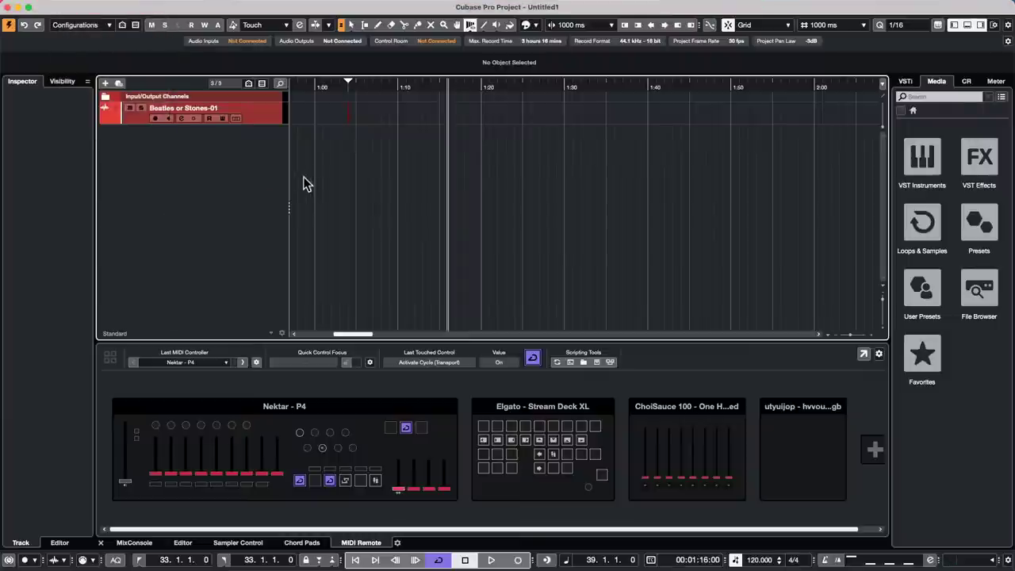
pyautogui.scroll(-5, 265, 242)
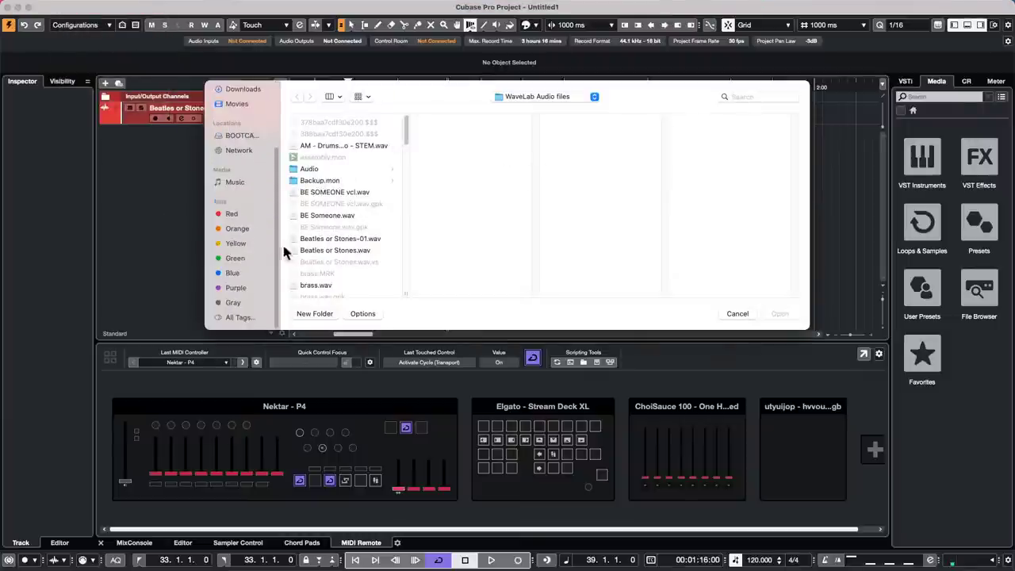
pyautogui.scroll(-20, 313, 239)
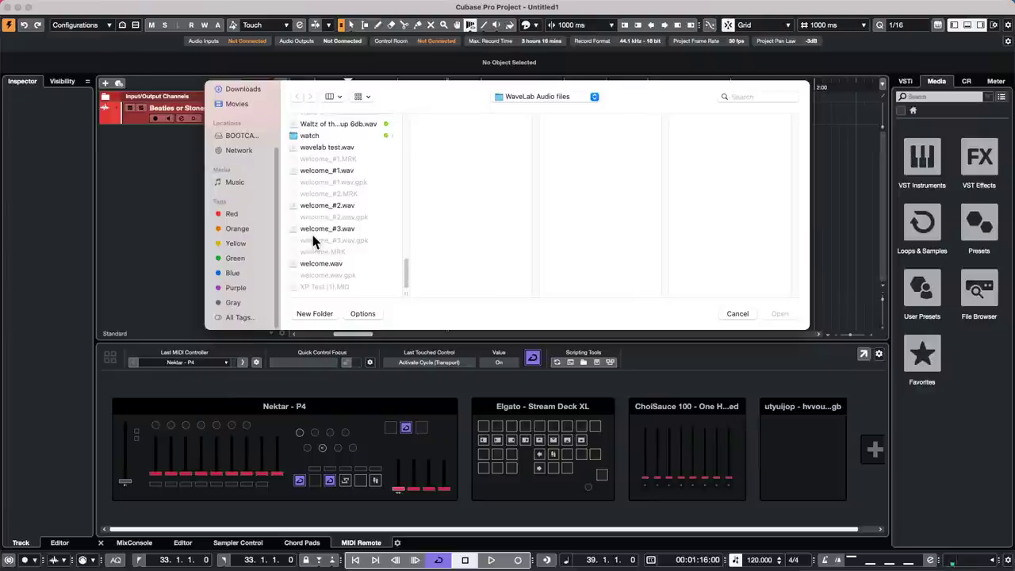
pyautogui.scroll(10, 312, 235)
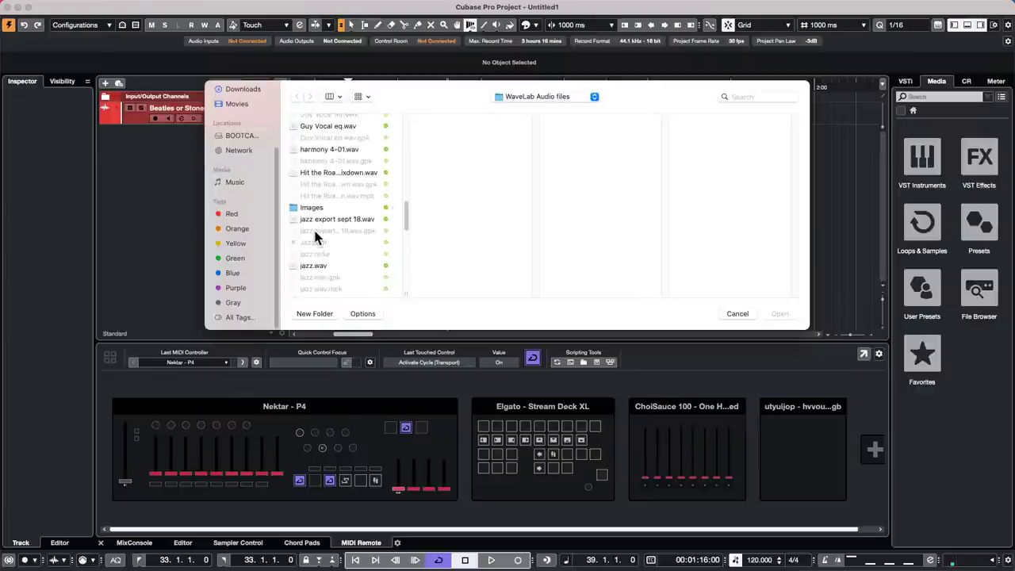
pyautogui.scroll(8, 314, 237)
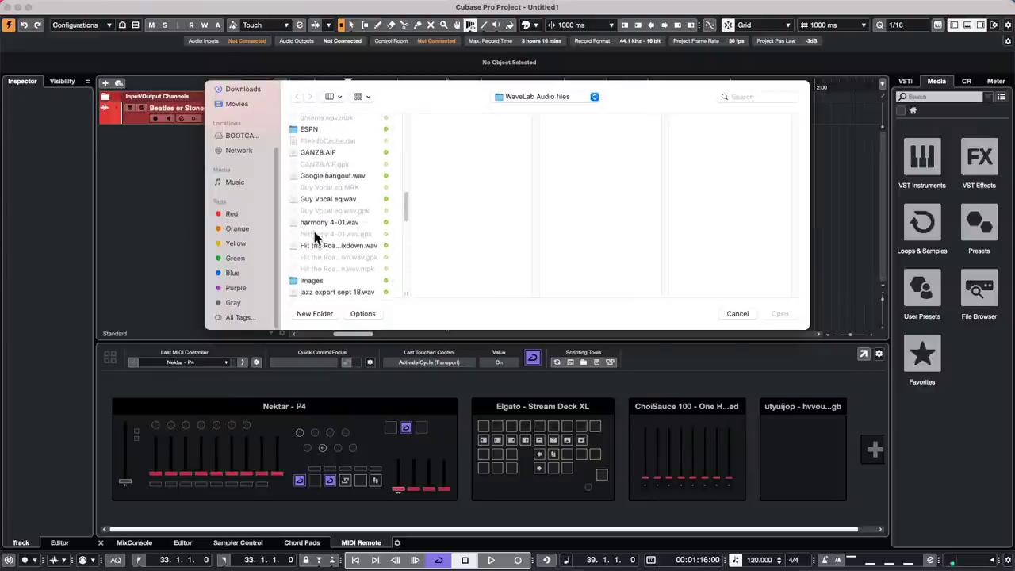
pyautogui.scroll(5, 314, 236)
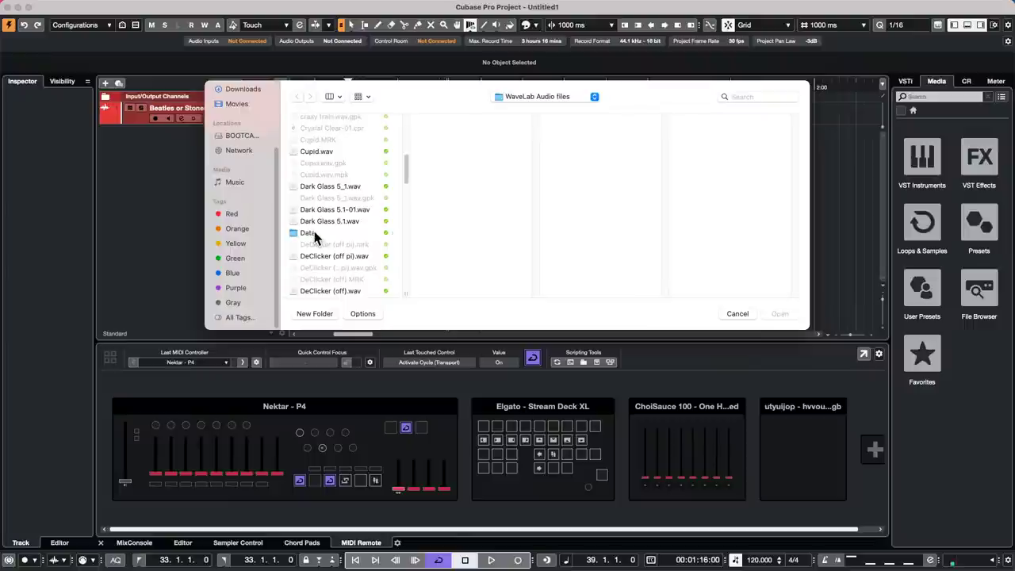
pyautogui.scroll(5, 314, 236)
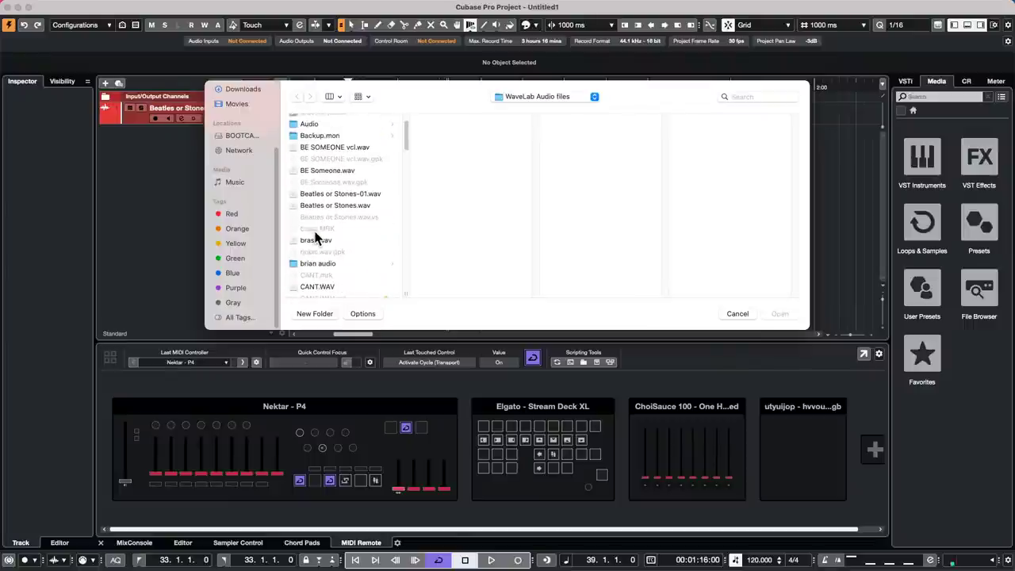
pyautogui.click(362, 206)
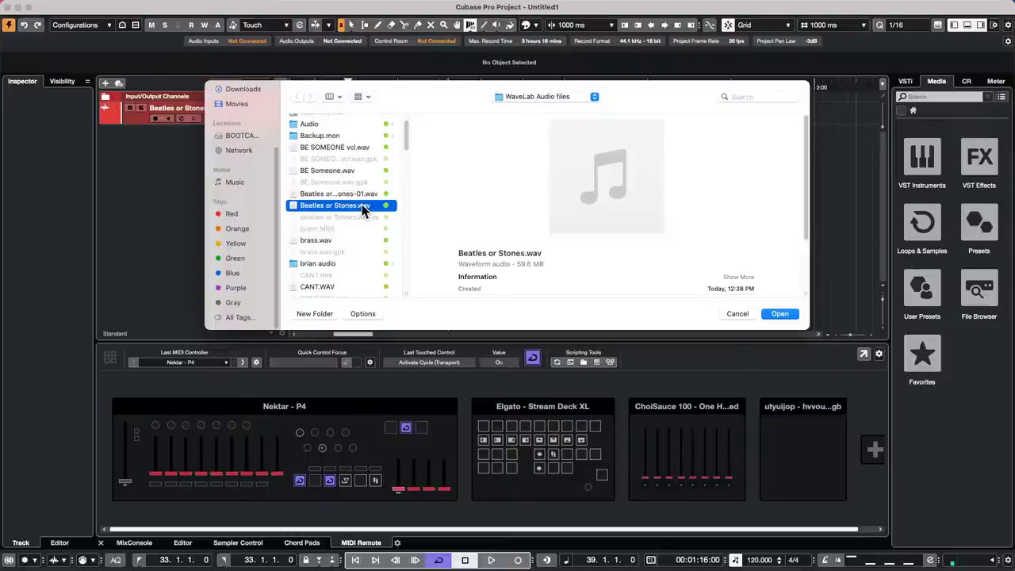
pyautogui.keyDown('shift'); pyautogui.click(361, 194); pyautogui.keyUp('shift')
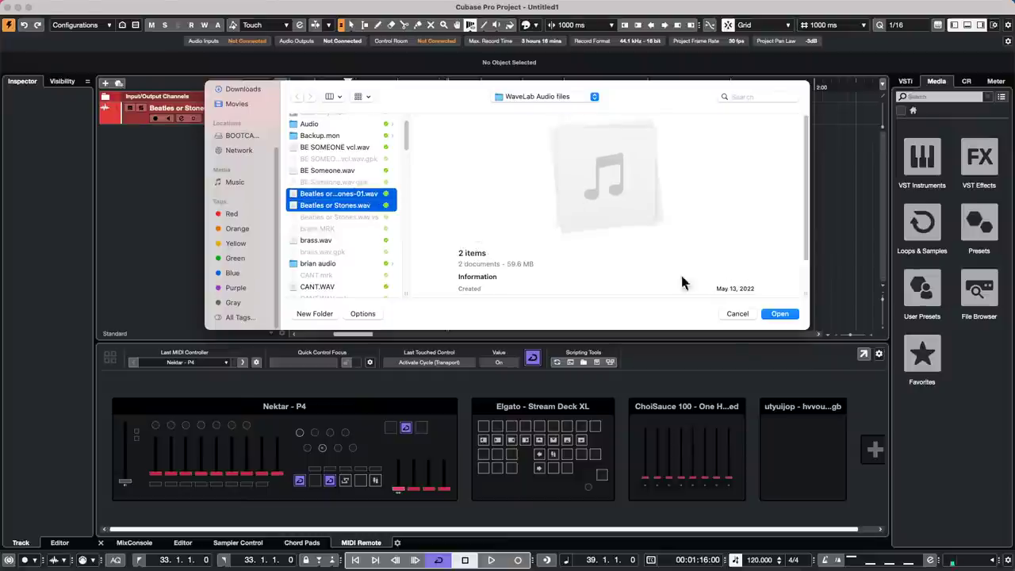
# - Import both files as new versions, placing each on a different track
pyautogui.click(781, 314)
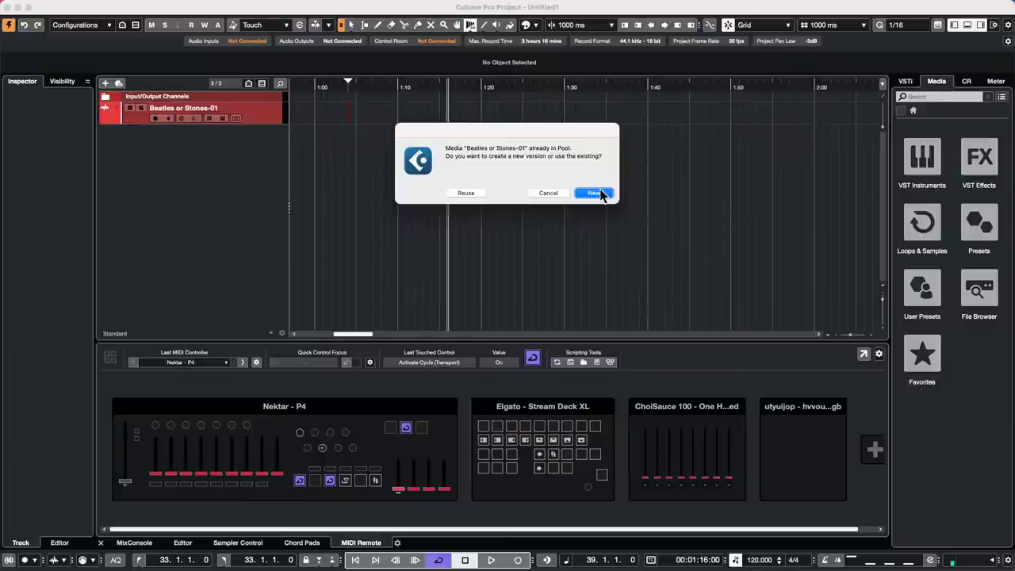
pyautogui.click(461, 193)
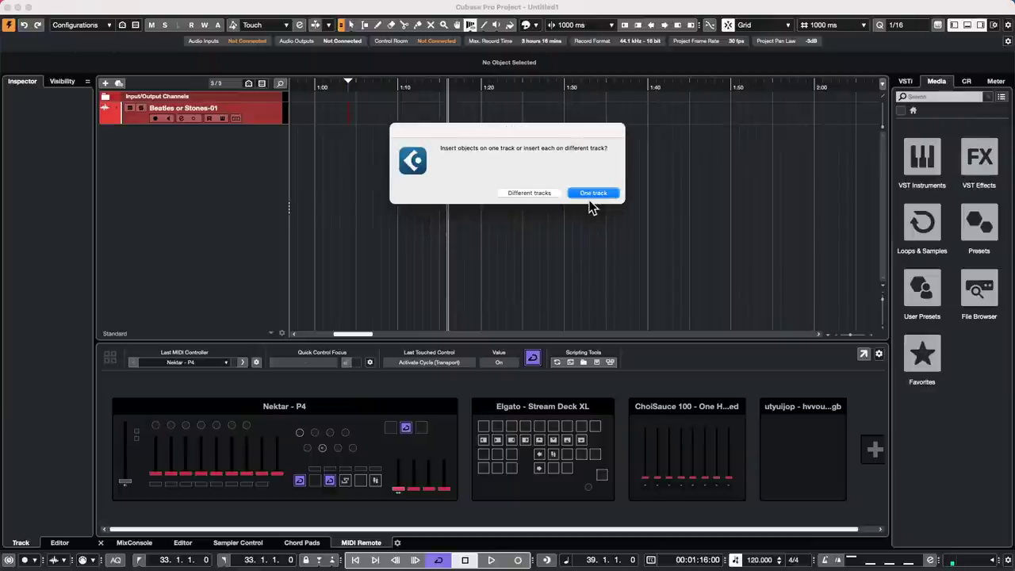
pyautogui.click(529, 193)
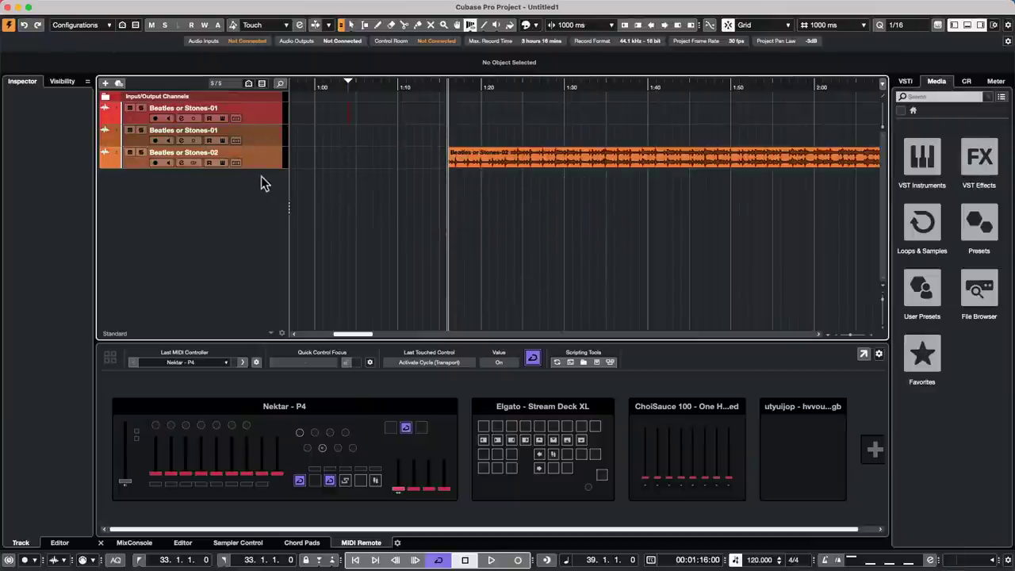
# - Make the Beatles or Stones-02 track taller and briefly play the project
pyautogui.moveTo(260, 164); pyautogui.dragTo(260, 219)
pyautogui.press('space')
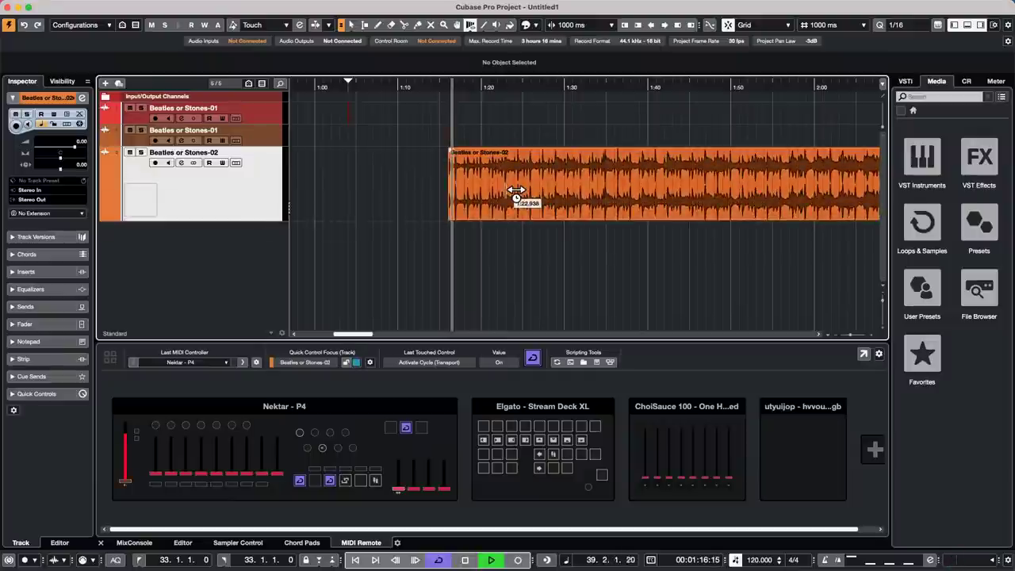
pyautogui.press('space')
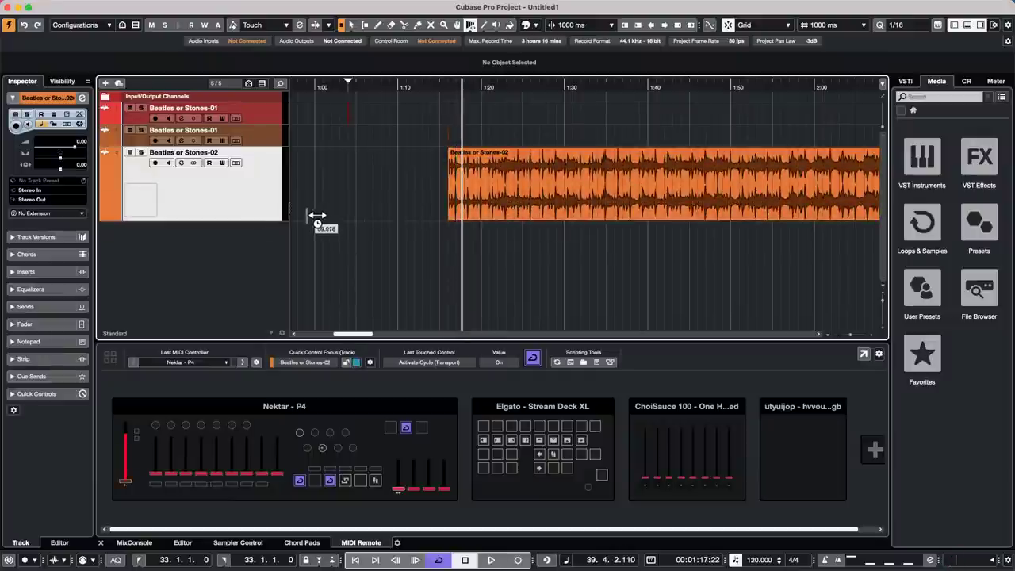
# - Route the Control Room's Yamaha HS7 monitor to the Steinberg UR24C, then test playback
pyautogui.click(966, 81)
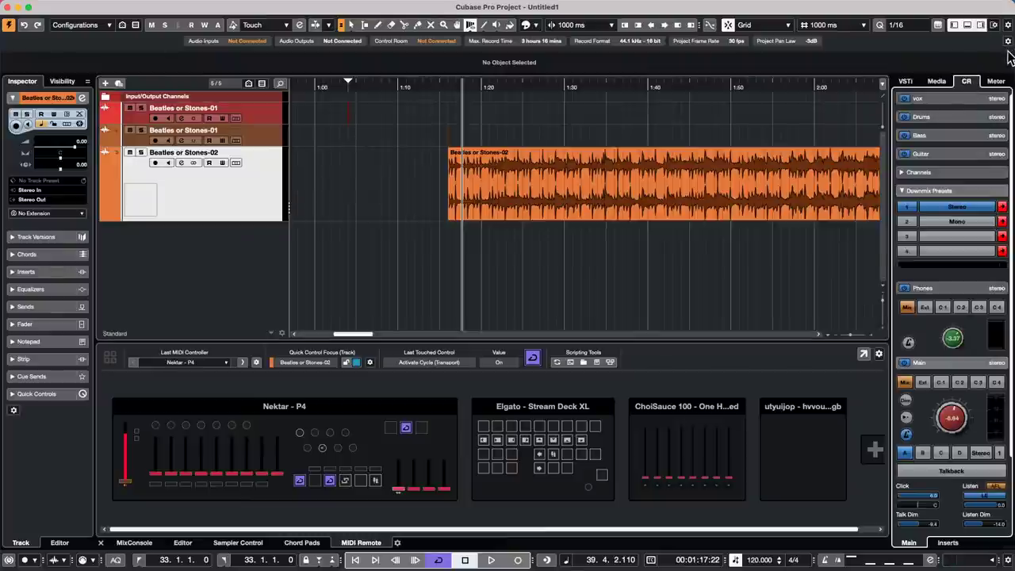
pyautogui.press('F4')
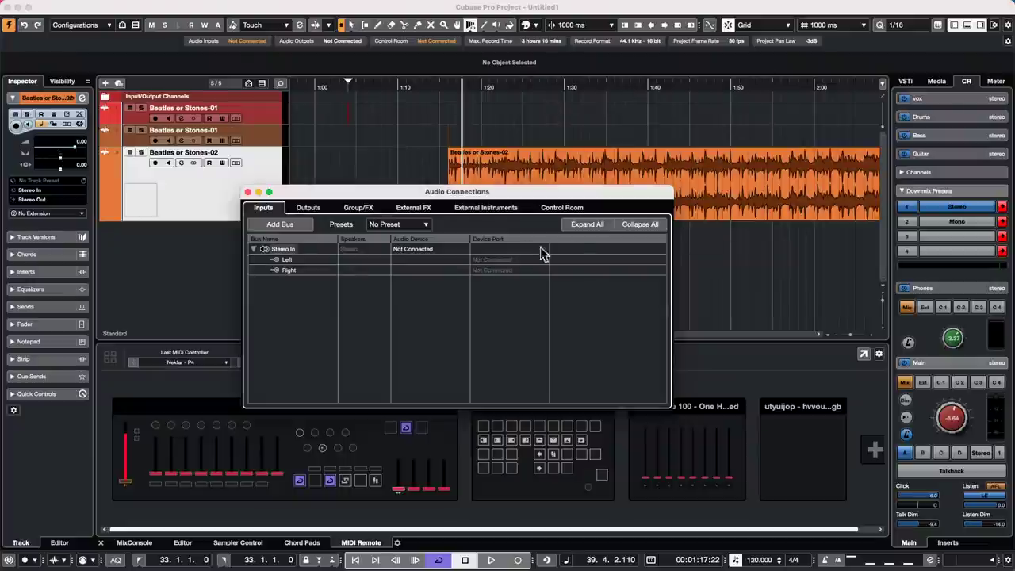
pyautogui.click(565, 210)
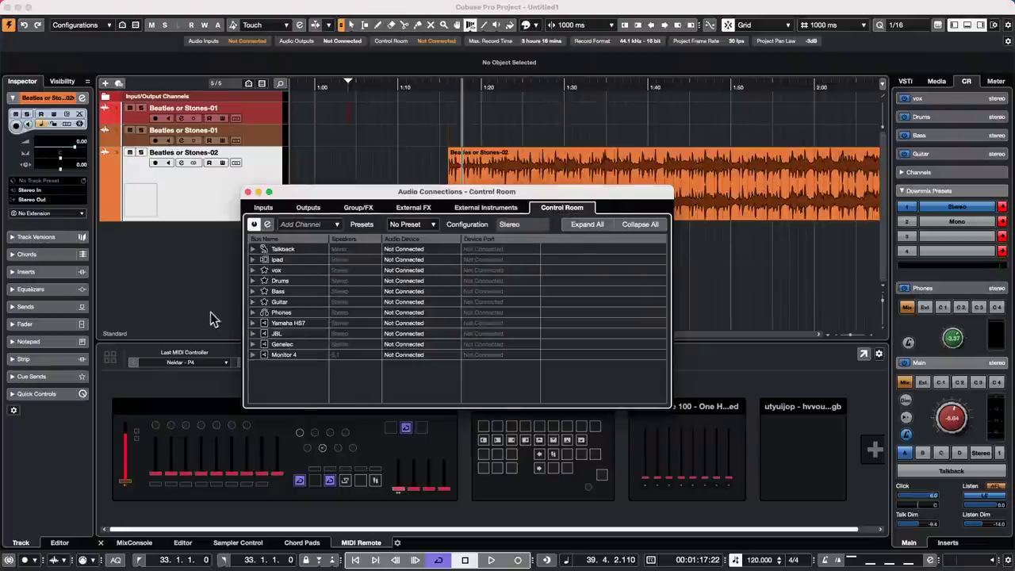
pyautogui.click(254, 324)
pyautogui.click(423, 323)
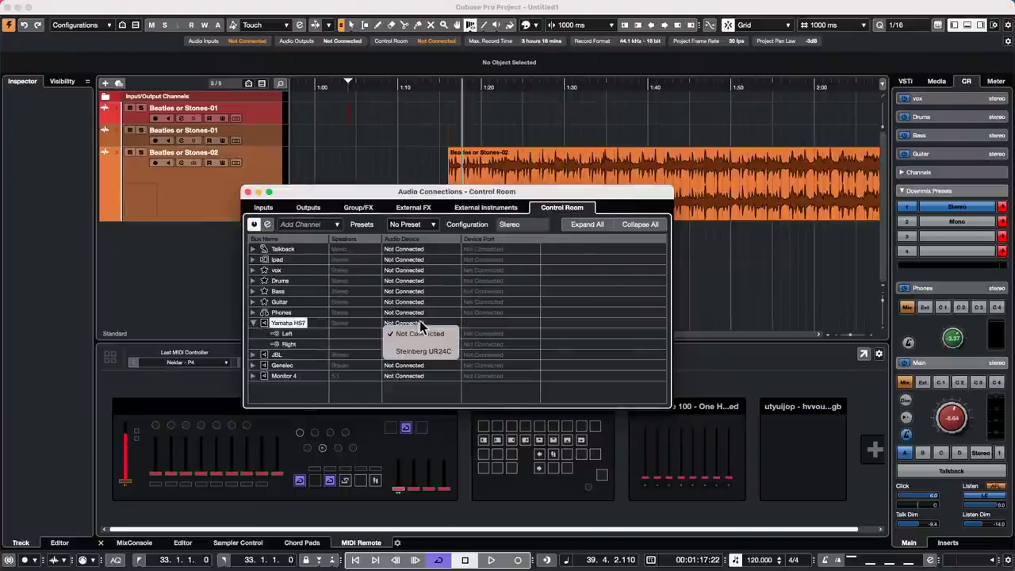
pyautogui.click(402, 228)
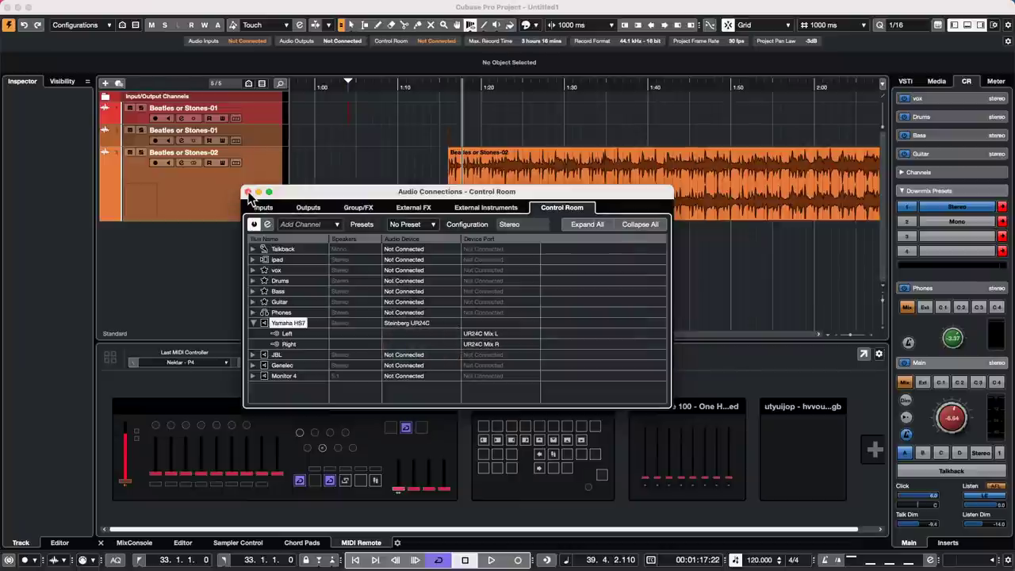
pyautogui.click(530, 136)
pyautogui.press('space')
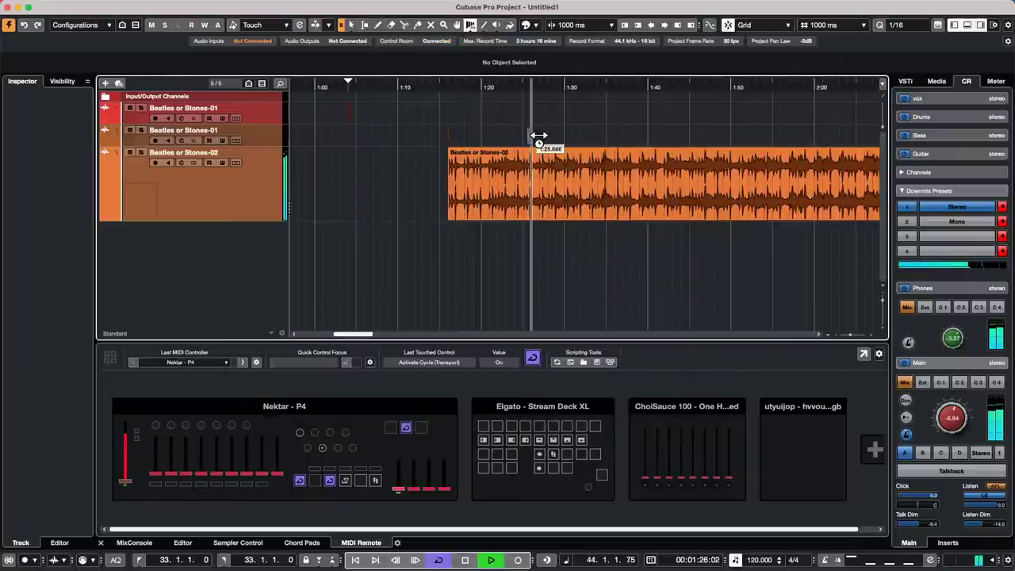
pyautogui.press('space')
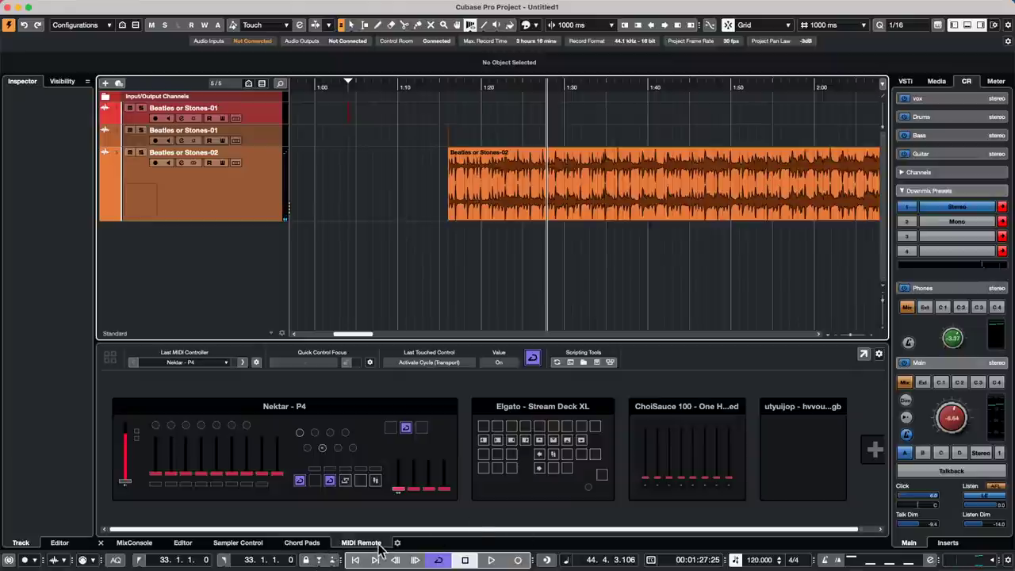
# - Insert the Frequency EQ in the Stereo Out's first insert slot while playing back
pyautogui.click(137, 544)
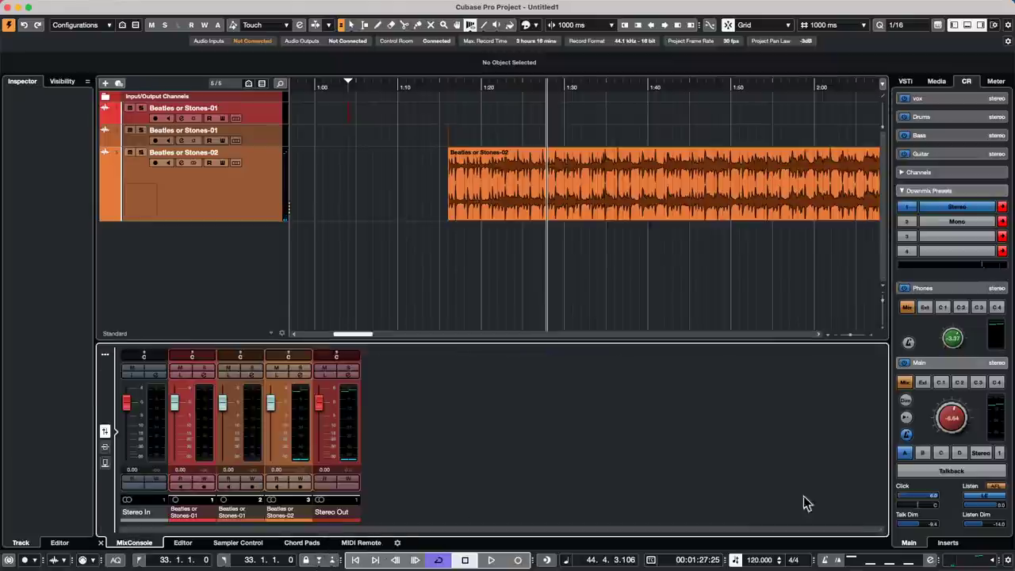
pyautogui.click(348, 374)
pyautogui.press('space')
pyautogui.moveTo(585, 115); pyautogui.dragTo(652, 241)
pyautogui.click(446, 295)
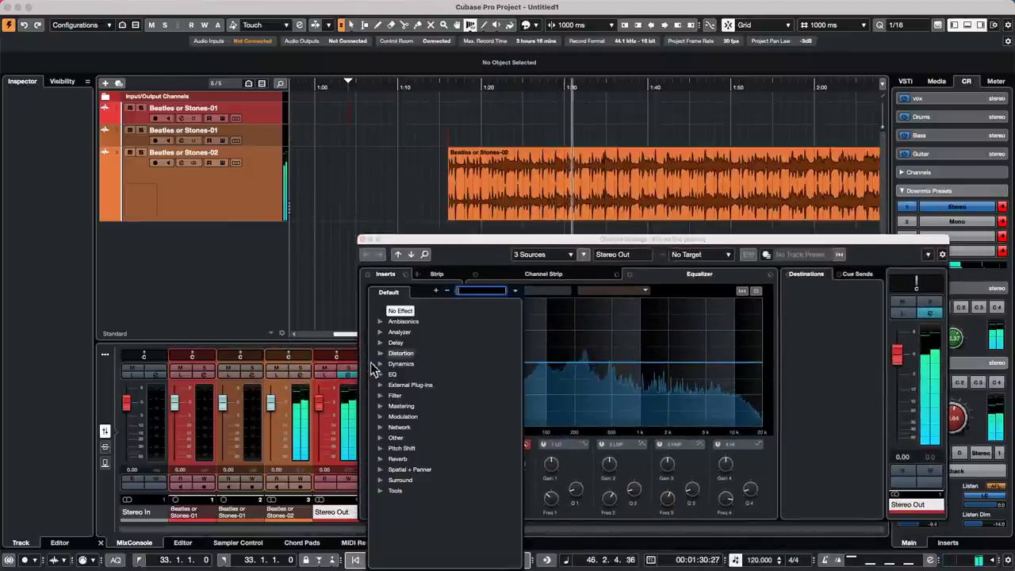
pyautogui.click(381, 373)
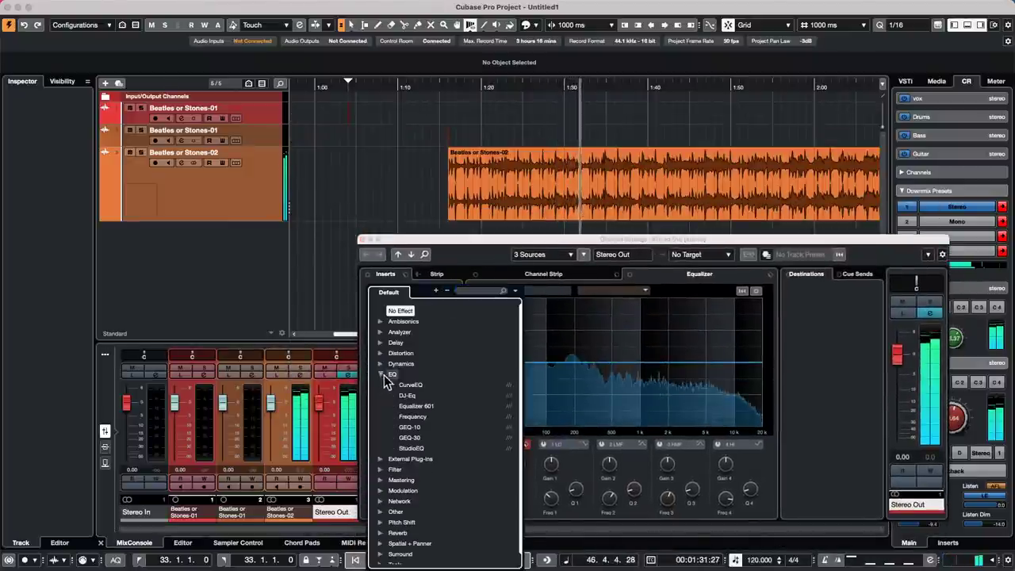
pyautogui.click(424, 417)
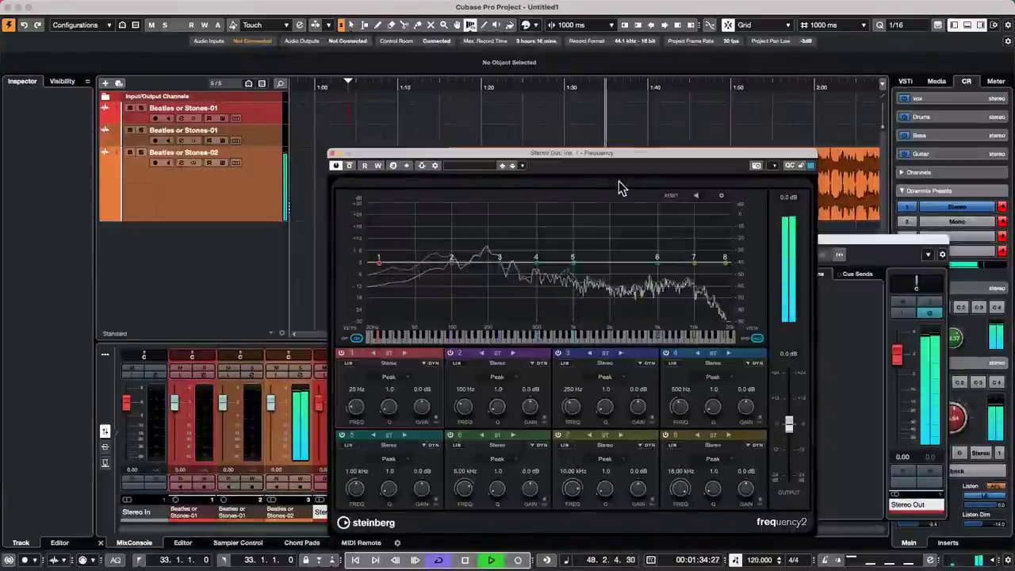
# - Solo and boost EQ band 5 to about 8.5 dB at 1.30 kHz
pyautogui.click(695, 196)
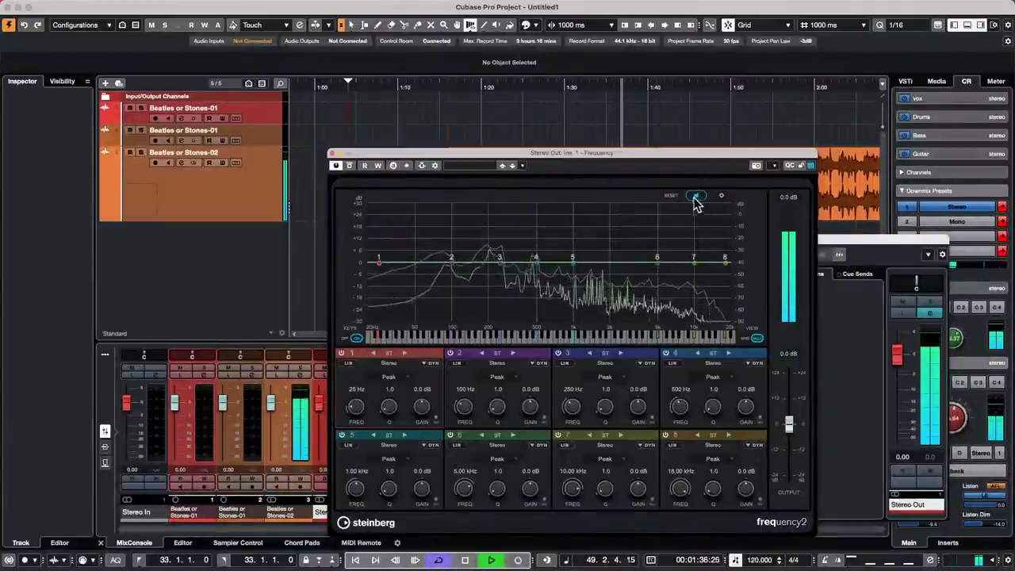
pyautogui.click(574, 258)
pyautogui.moveTo(574, 262)
pyautogui.mouseDown()
pyautogui.moveTo(591, 249)
pyautogui.moveTo(584, 238)
pyautogui.moveTo(588, 247)
pyautogui.mouseUp()
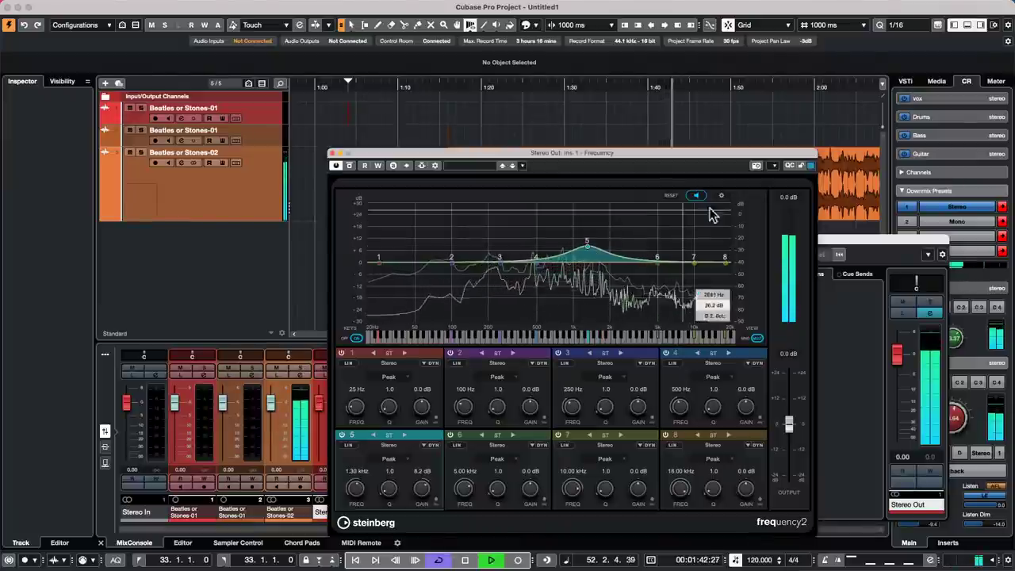
pyautogui.click(697, 197)
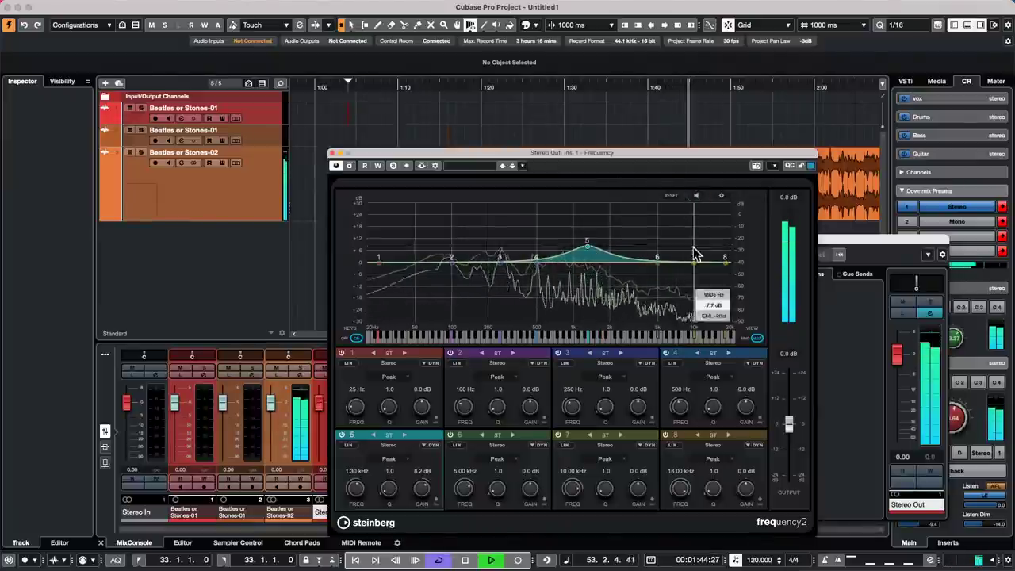
# - Switch band 7 to Mid/Side, reshaping the mid node and boosting the side near 15 kHz
pyautogui.moveTo(697, 262); pyautogui.dragTo(705, 261)
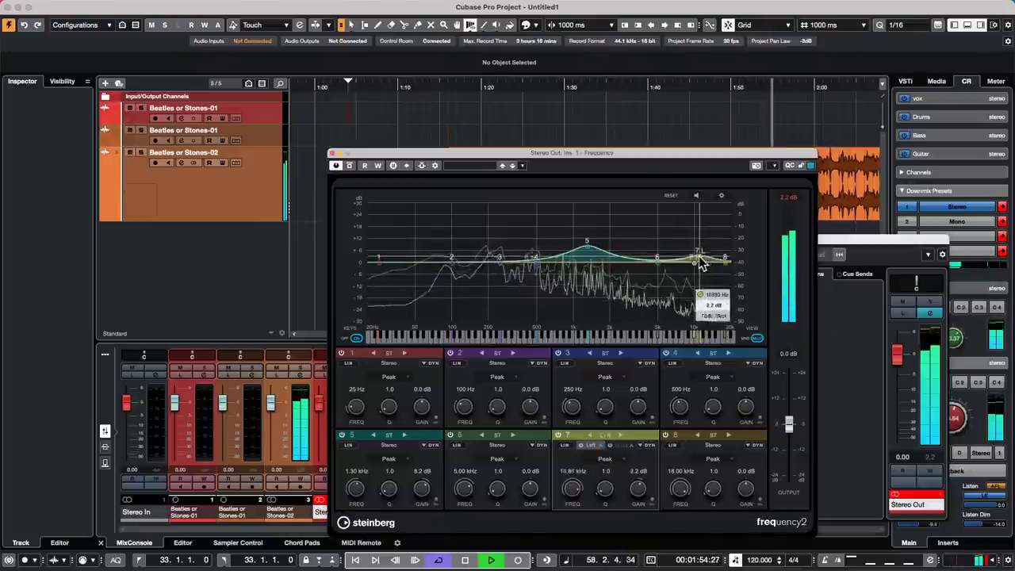
pyautogui.moveTo(701, 264)
pyautogui.mouseDown()
pyautogui.moveTo(673, 240)
pyautogui.moveTo(629, 230)
pyautogui.moveTo(513, 238)
pyautogui.moveTo(607, 230)
pyautogui.moveTo(669, 246)
pyautogui.moveTo(695, 278)
pyautogui.moveTo(648, 307)
pyautogui.moveTo(640, 298)
pyautogui.moveTo(699, 268)
pyautogui.mouseUp()
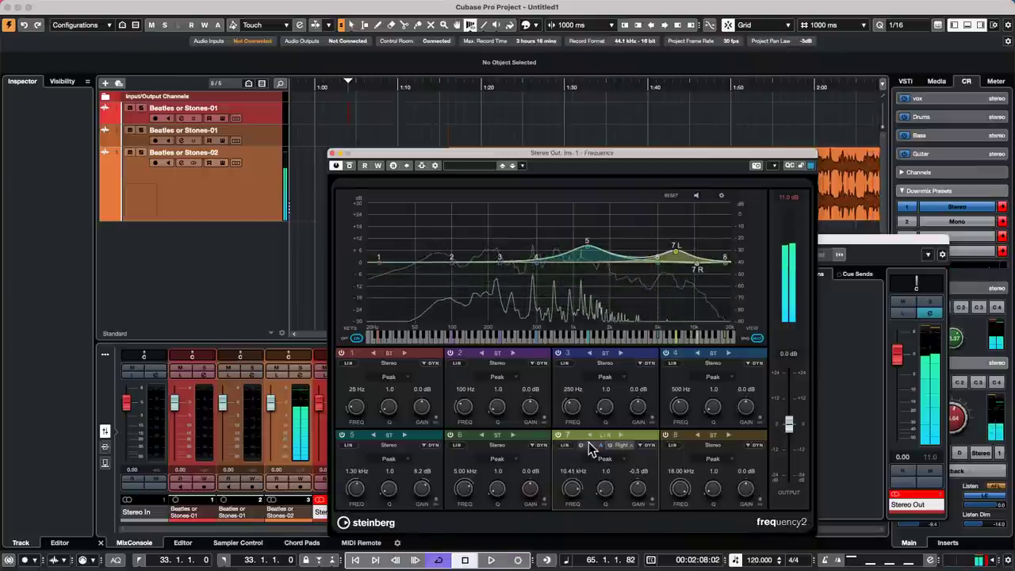
pyautogui.click(620, 434)
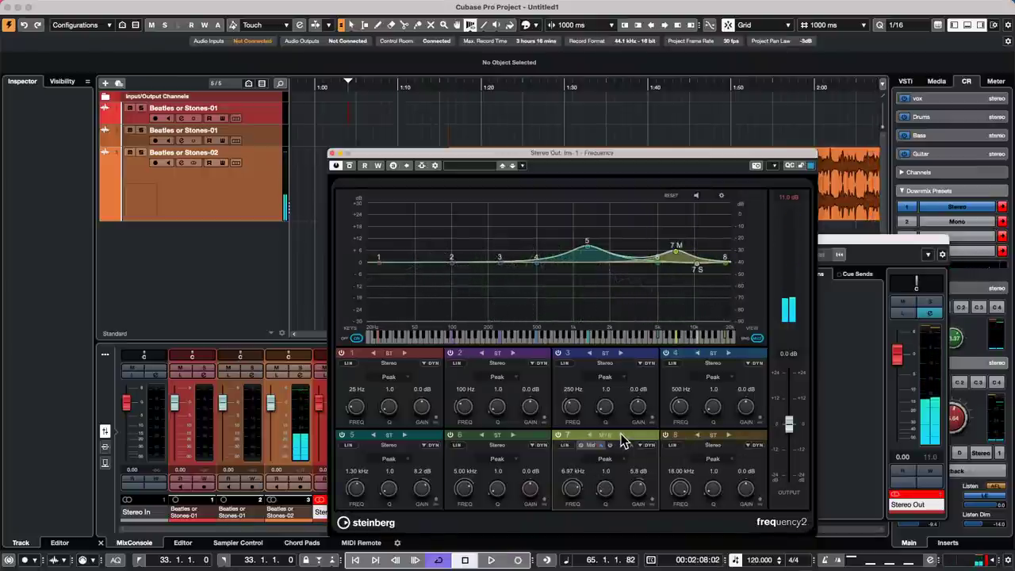
pyautogui.press('space')
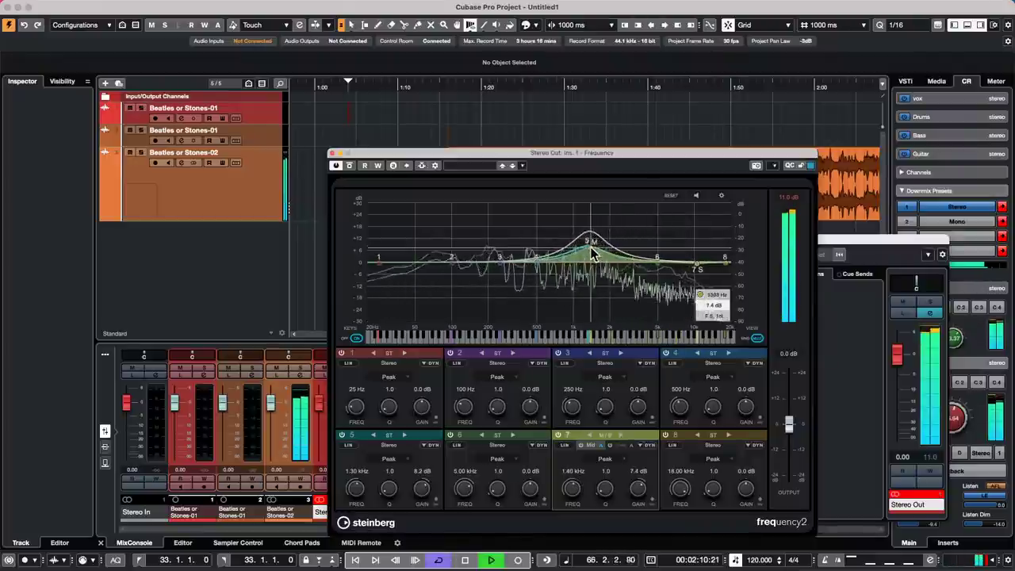
pyautogui.moveTo(560, 278); pyautogui.dragTo(562, 267)
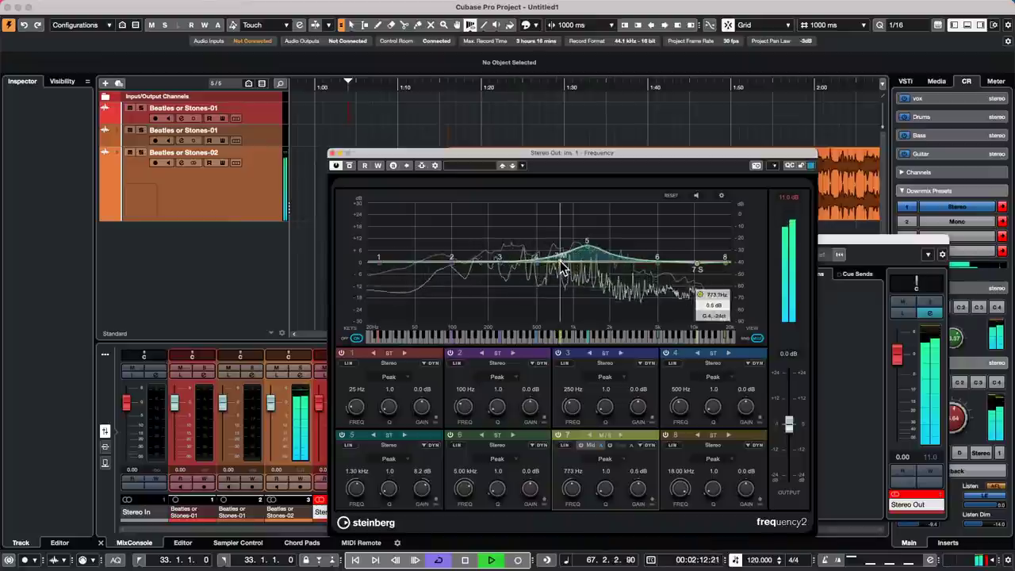
pyautogui.moveTo(697, 268); pyautogui.dragTo(714, 254)
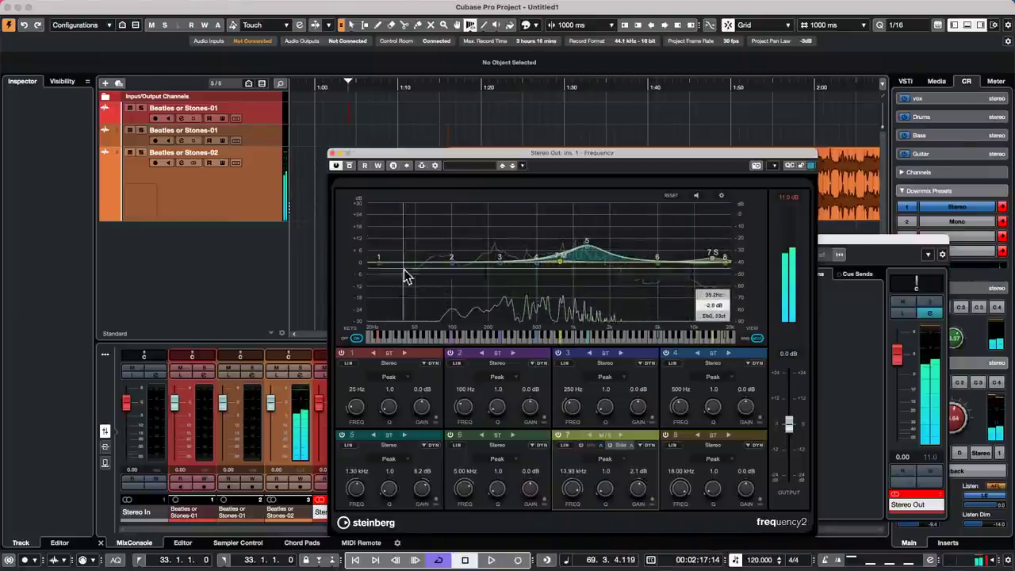
# - Load the Frequency preset Master Buss Nice, play it back, and move the EQ window aside
pyautogui.click(462, 166)
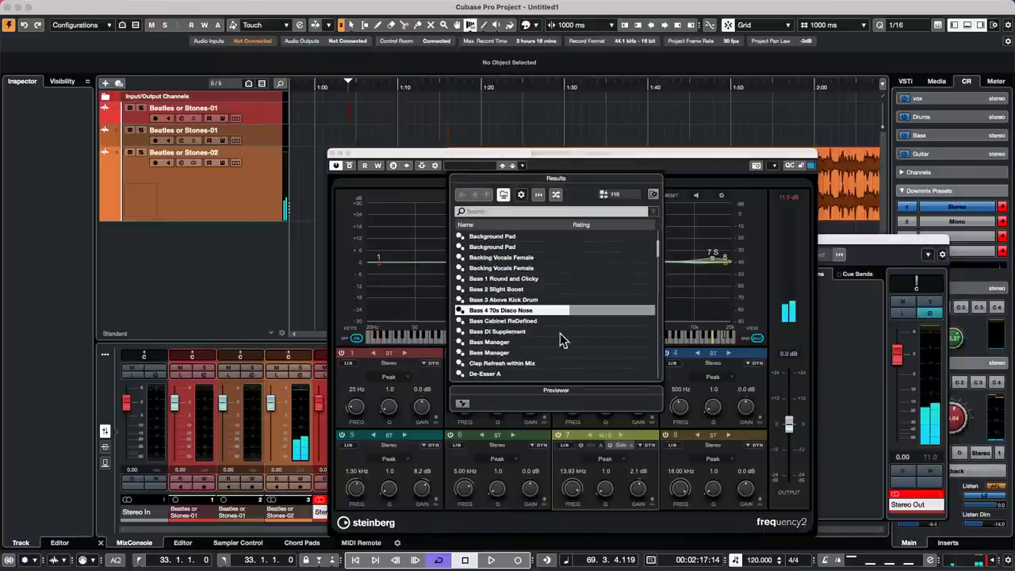
pyautogui.scroll(-15, 548, 327)
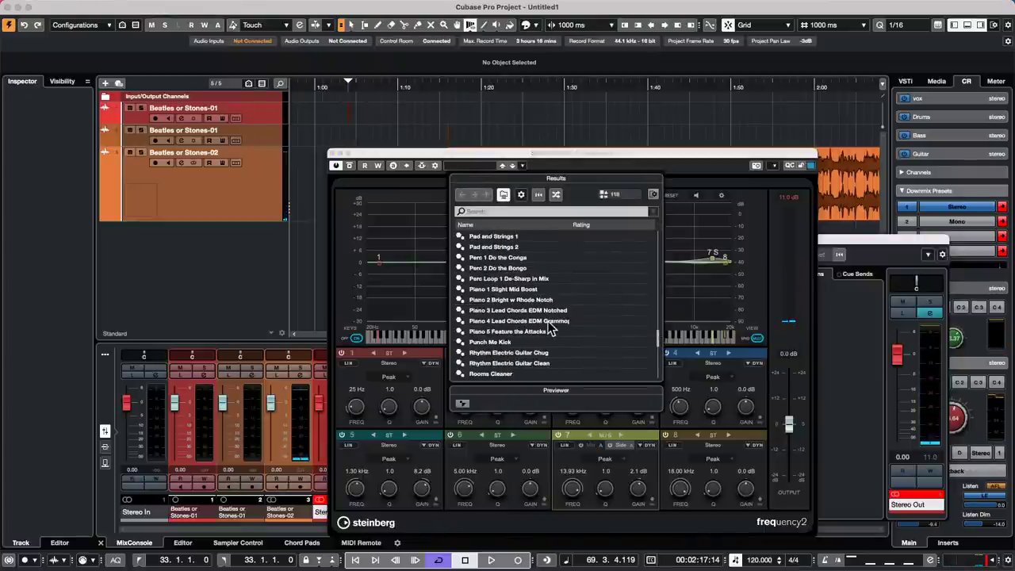
pyautogui.scroll(4, 551, 328)
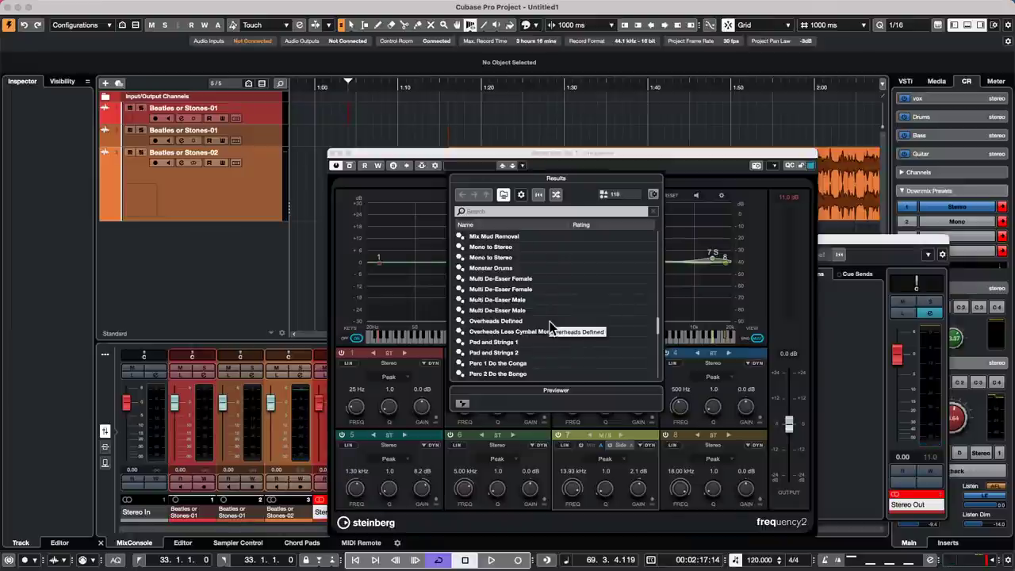
pyautogui.scroll(2, 553, 328)
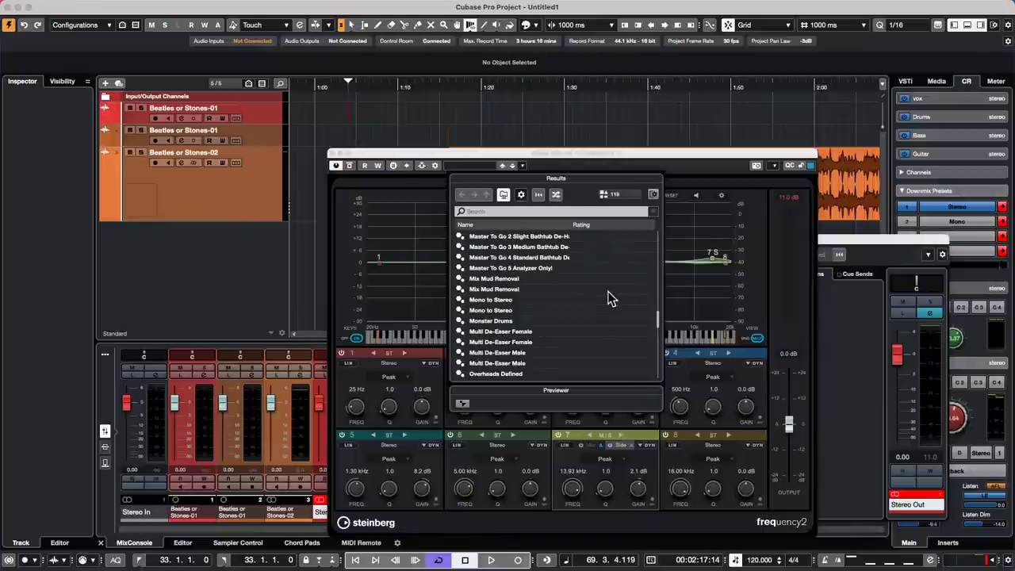
pyautogui.scroll(1, 611, 299)
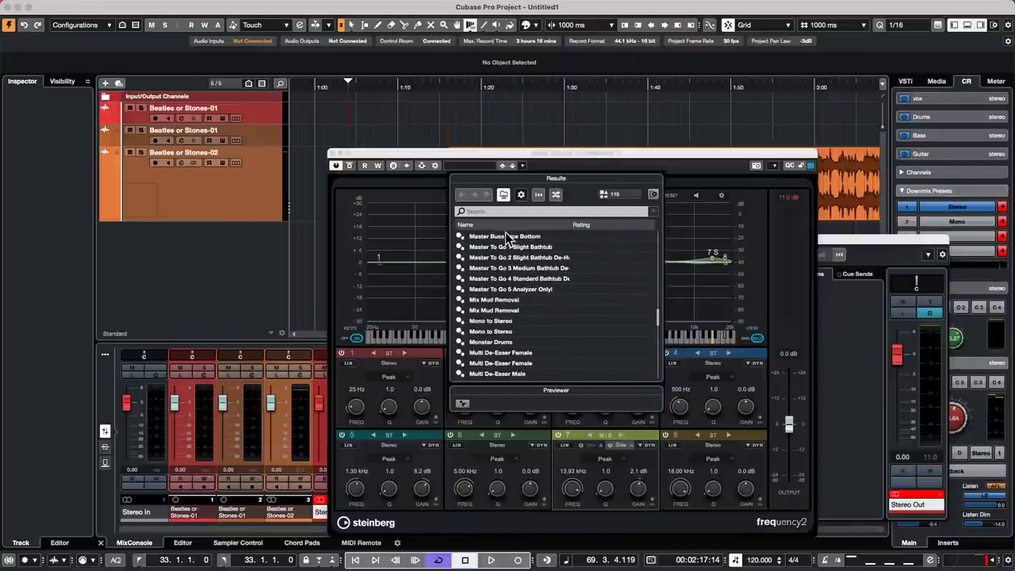
pyautogui.doubleClick(530, 244)
pyautogui.press('space')
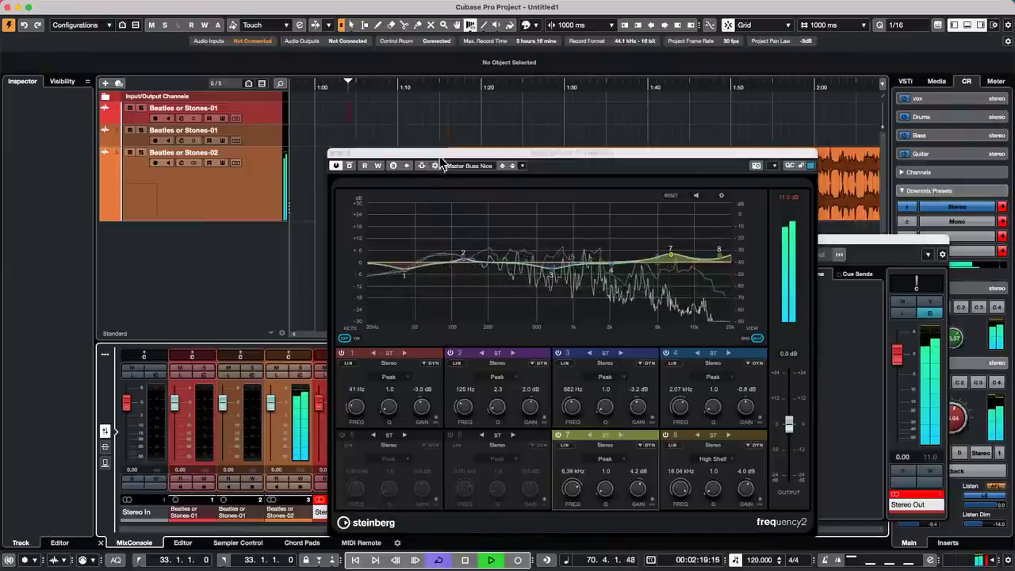
pyautogui.moveTo(438, 154); pyautogui.dragTo(740, 136)
# - Add MultibandCompressor to Stereo Out, raising low band gain to 4.8 dB and the 5k–15k band
pyautogui.click(452, 305)
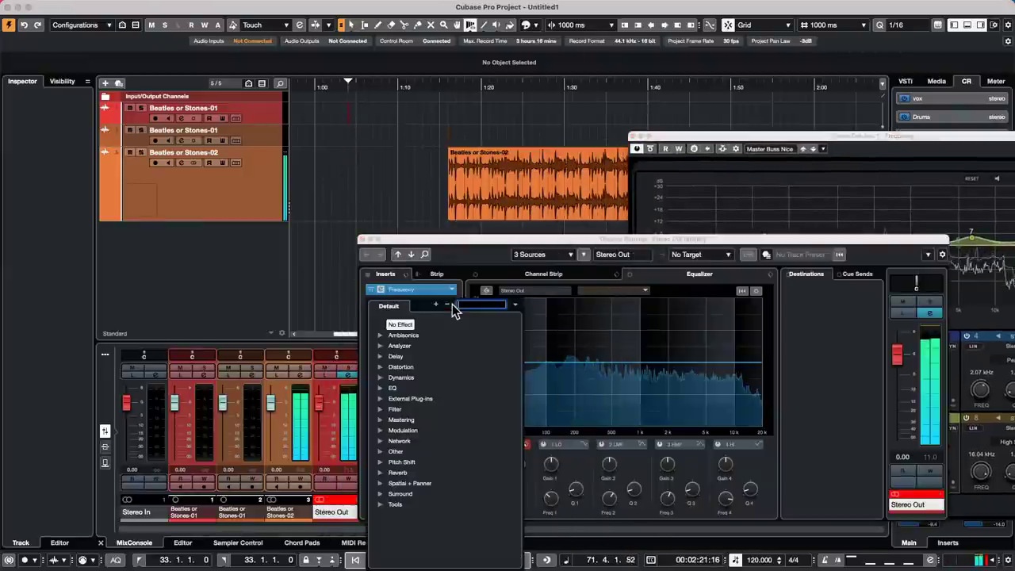
pyautogui.click(392, 381)
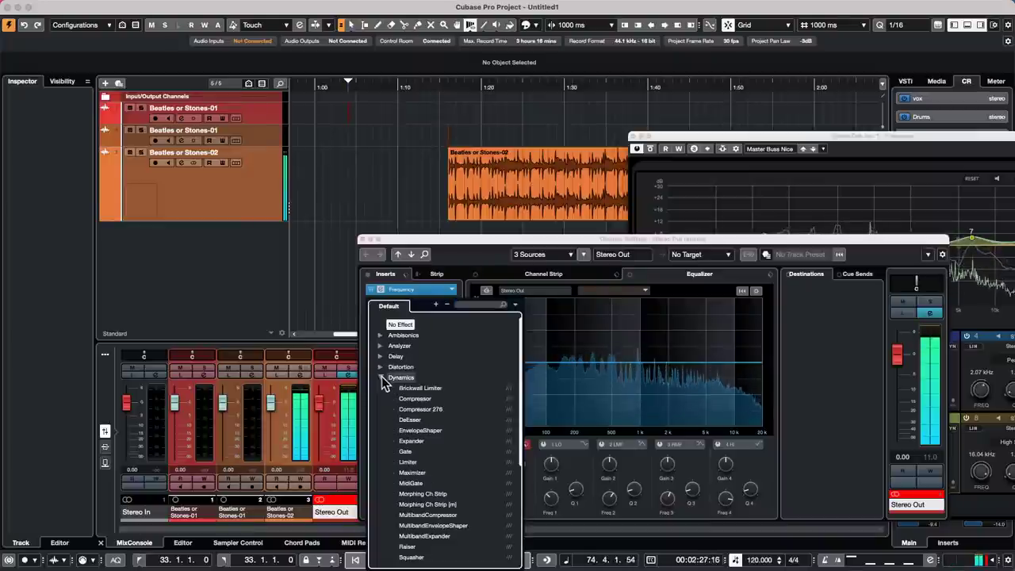
pyautogui.click(429, 515)
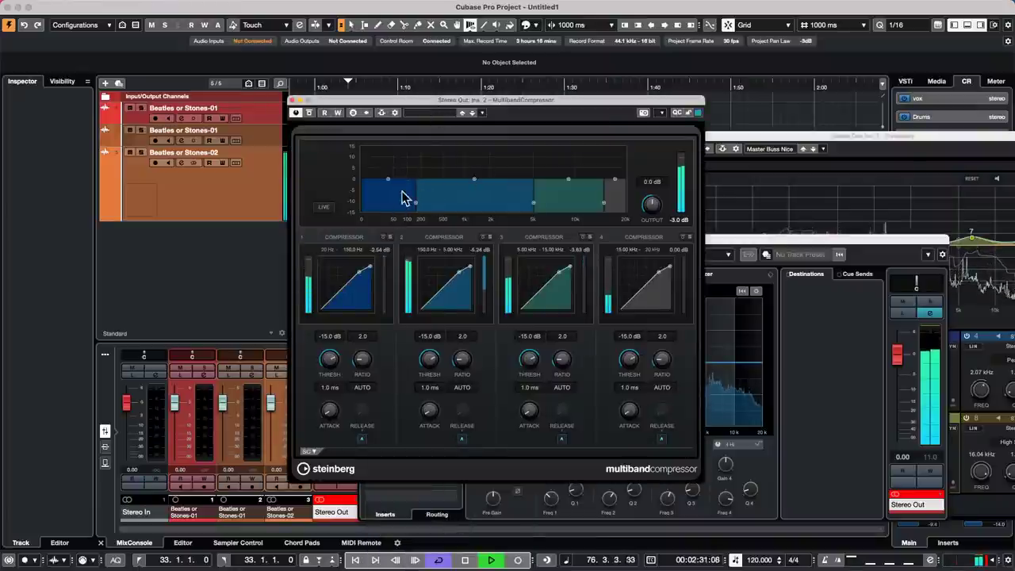
pyautogui.moveTo(388, 180); pyautogui.dragTo(389, 168)
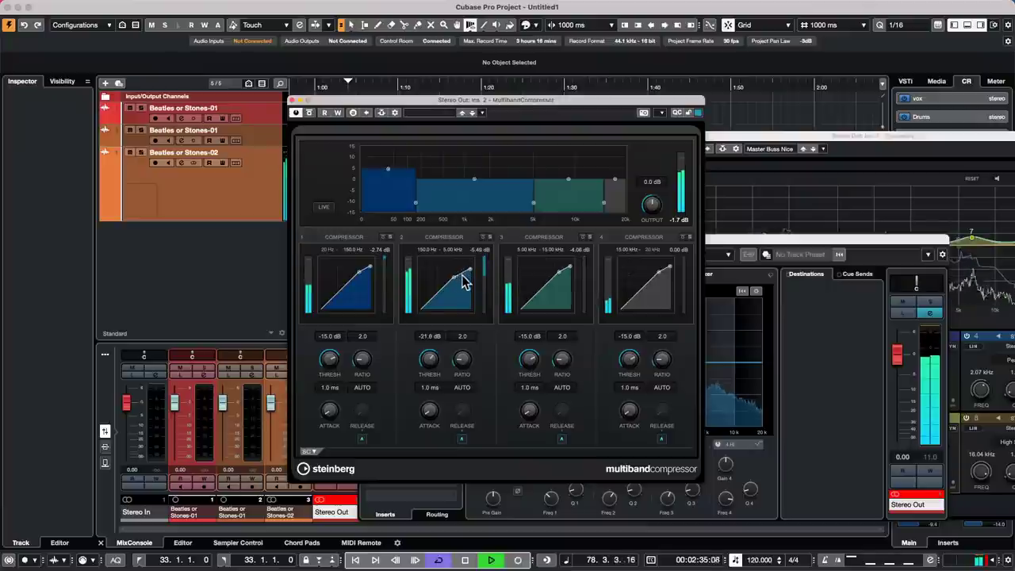
pyautogui.moveTo(568, 182)
pyautogui.mouseDown()
pyautogui.moveTo(574, 155)
pyautogui.moveTo(569, 169)
pyautogui.mouseUp()
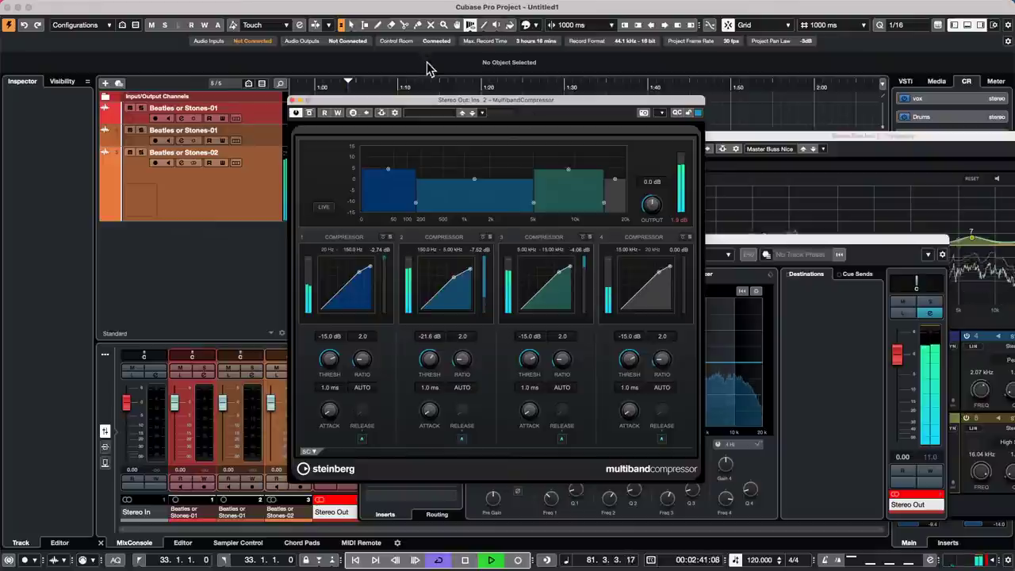
# - Load the Rock Master 2 preset, lower band 3 threshold to -40.2 dB, and move the window aside
pyautogui.click(429, 115)
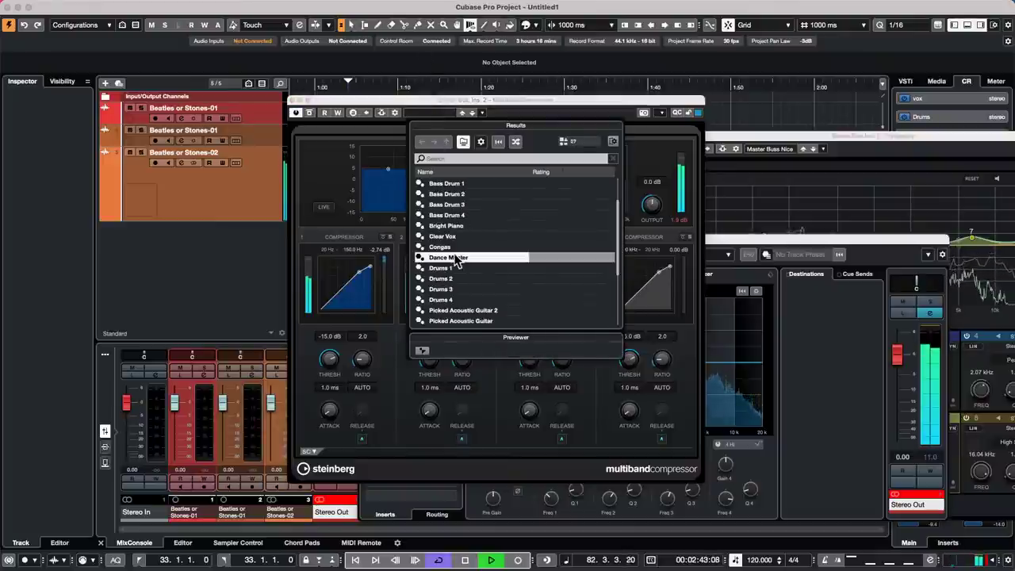
pyautogui.scroll(-3, 456, 262)
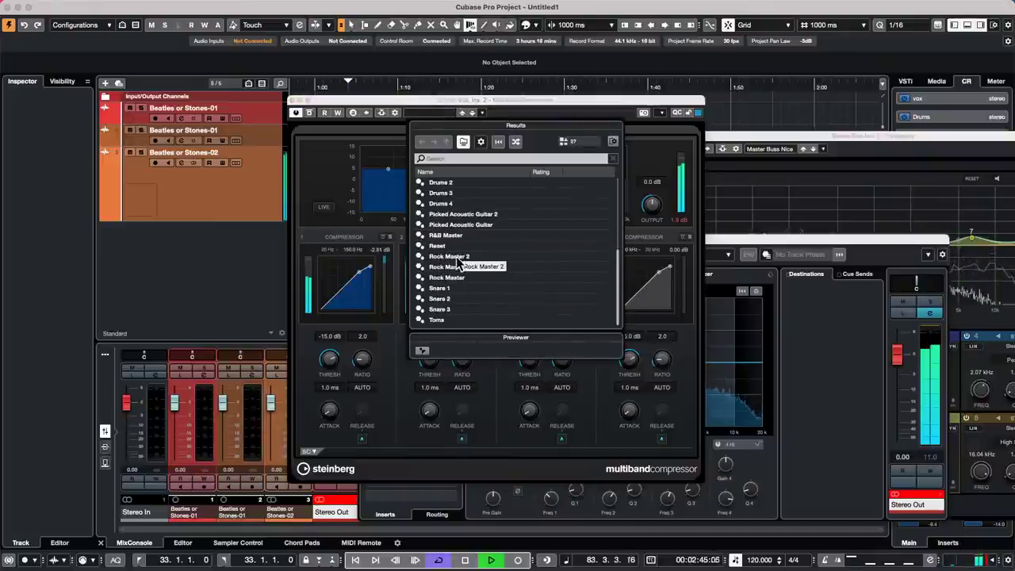
pyautogui.click(458, 260)
pyautogui.doubleClick(459, 261)
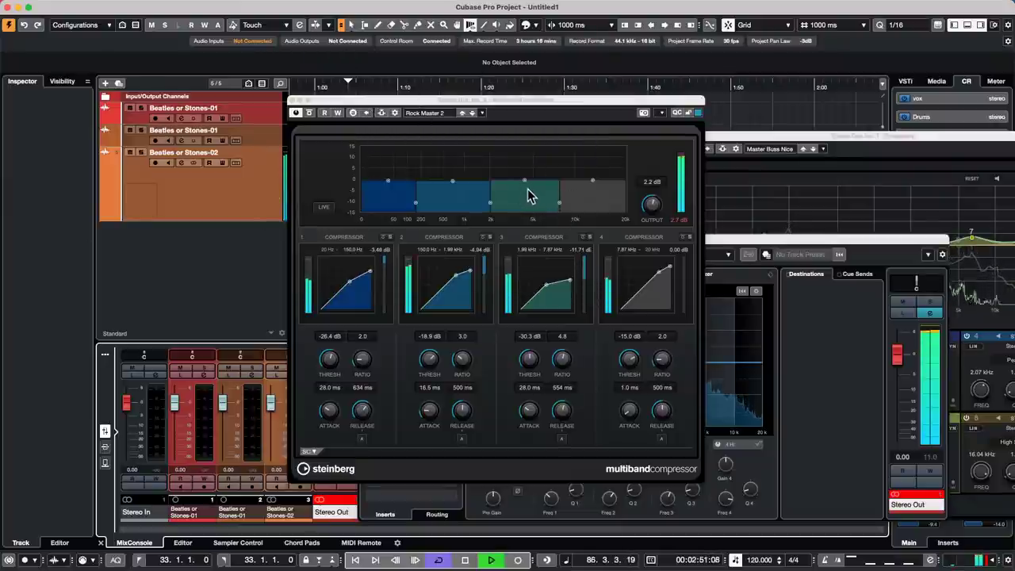
pyautogui.moveTo(545, 294); pyautogui.dragTo(545, 299)
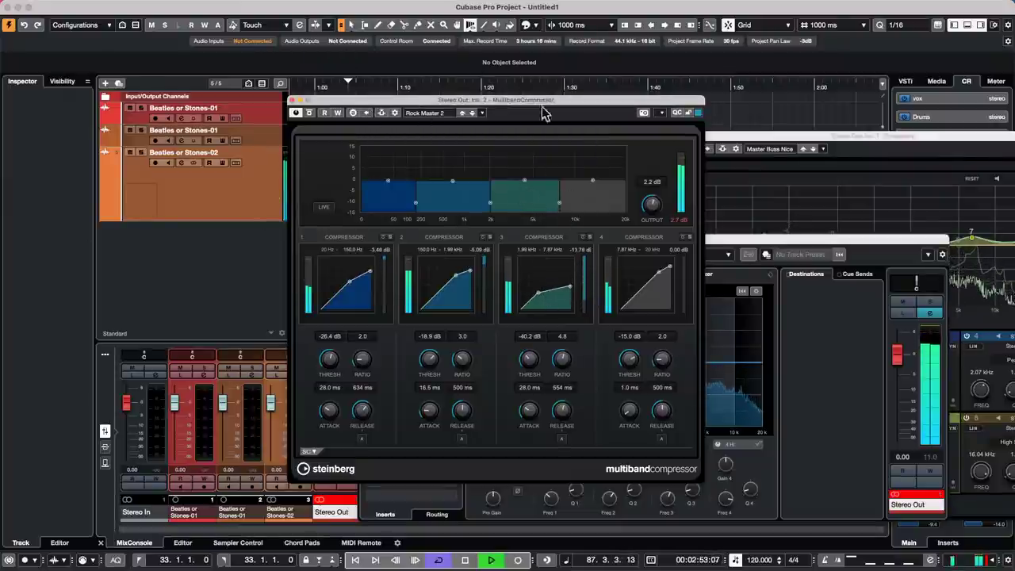
pyautogui.moveTo(515, 104); pyautogui.dragTo(820, 133)
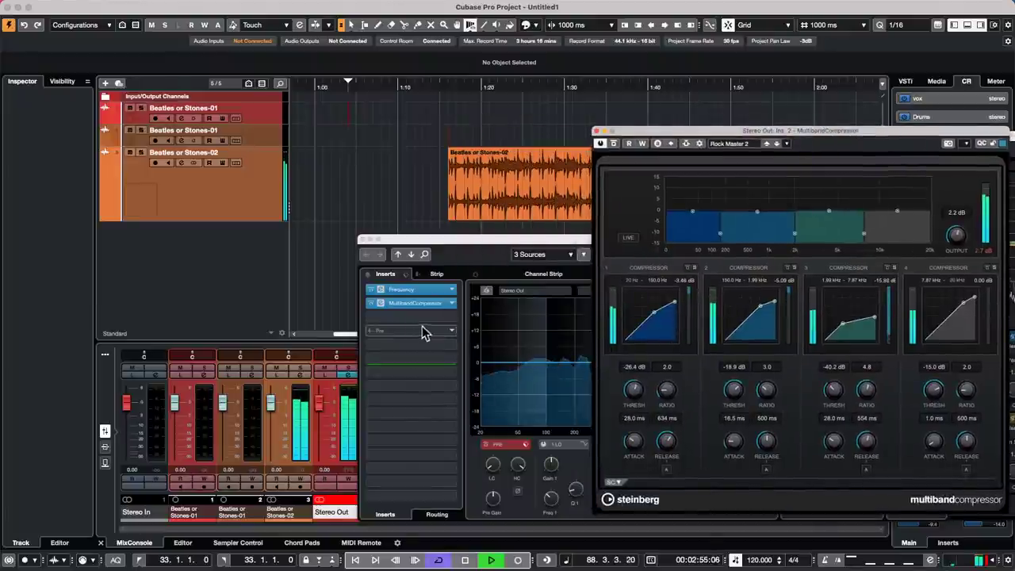
# - Search for 'imager' and load Imager into the third Stereo Out insert
pyautogui.click(449, 317)
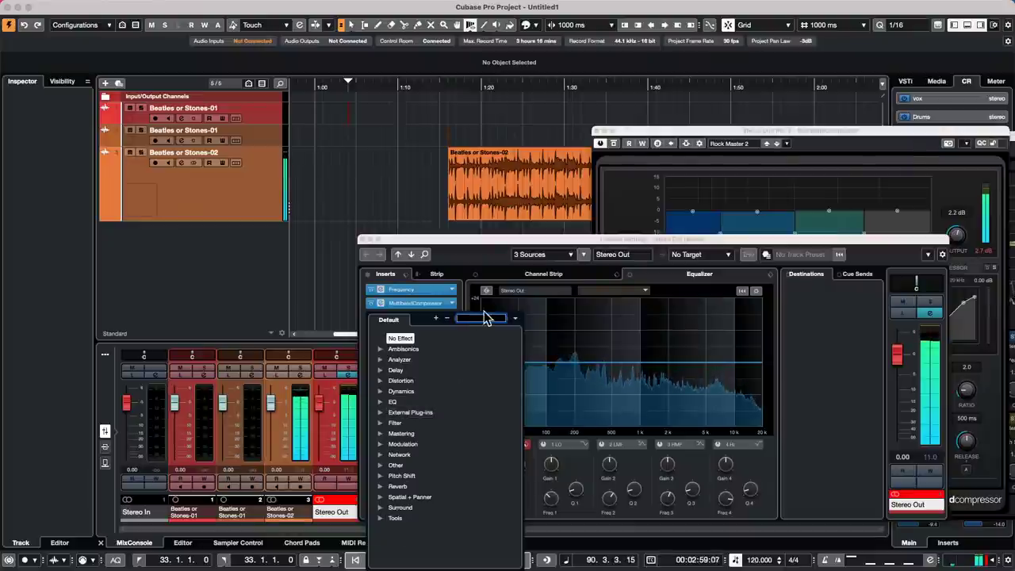
pyautogui.write('imager')
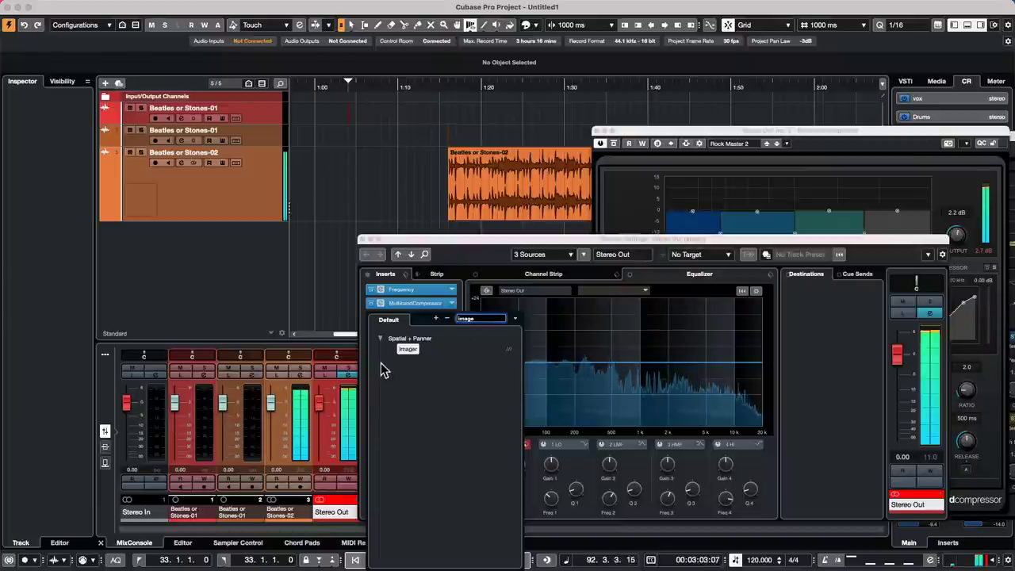
pyautogui.click(408, 349)
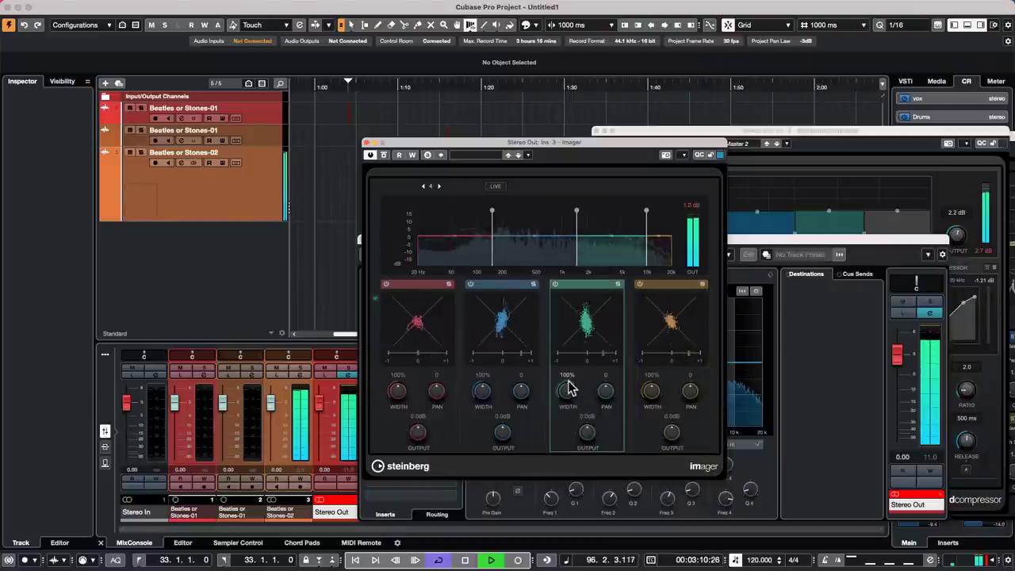
# - Set Imager band widths to 77%, 61%, 200% and 151% for bands 1–4
pyautogui.moveTo(566, 385); pyautogui.dragTo(580, 342)
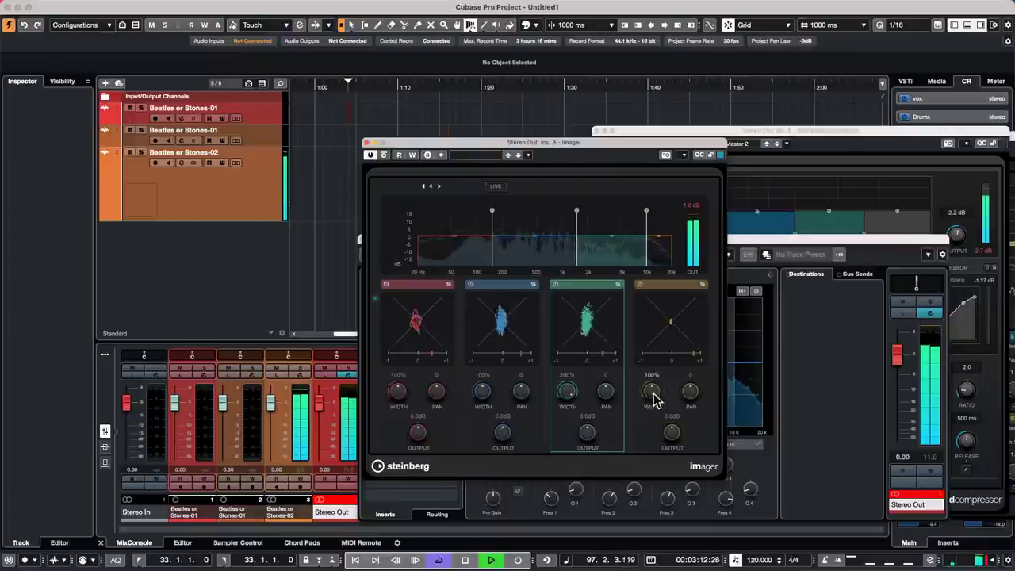
pyautogui.moveTo(655, 398); pyautogui.dragTo(668, 356)
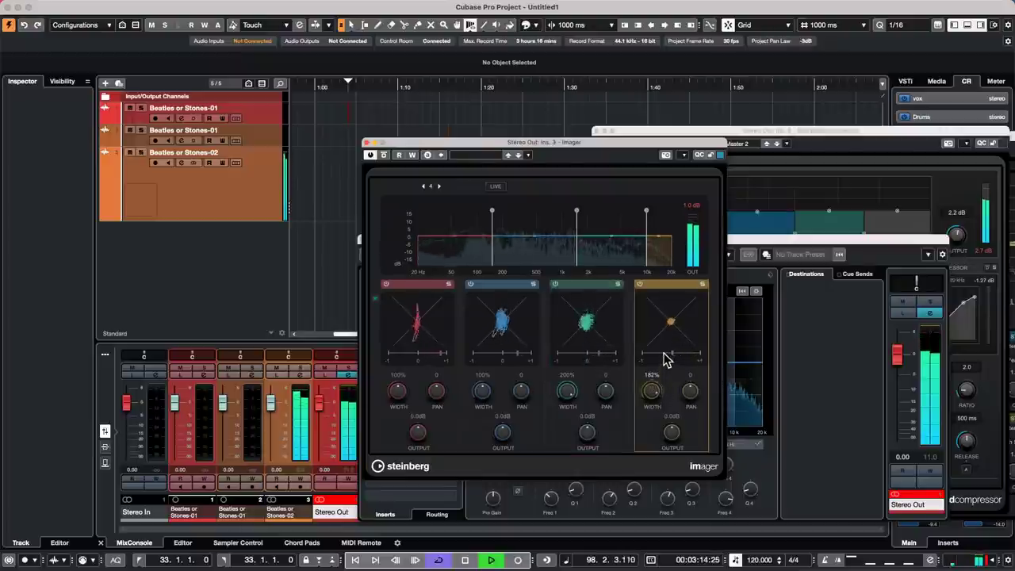
pyautogui.moveTo(481, 389); pyautogui.dragTo(480, 412)
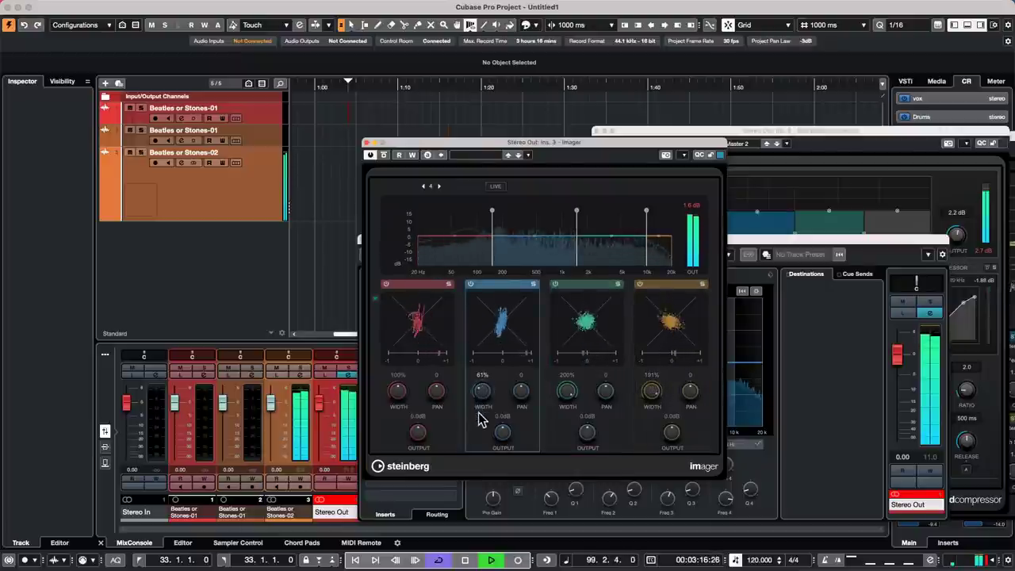
pyautogui.moveTo(410, 396); pyautogui.dragTo(400, 413)
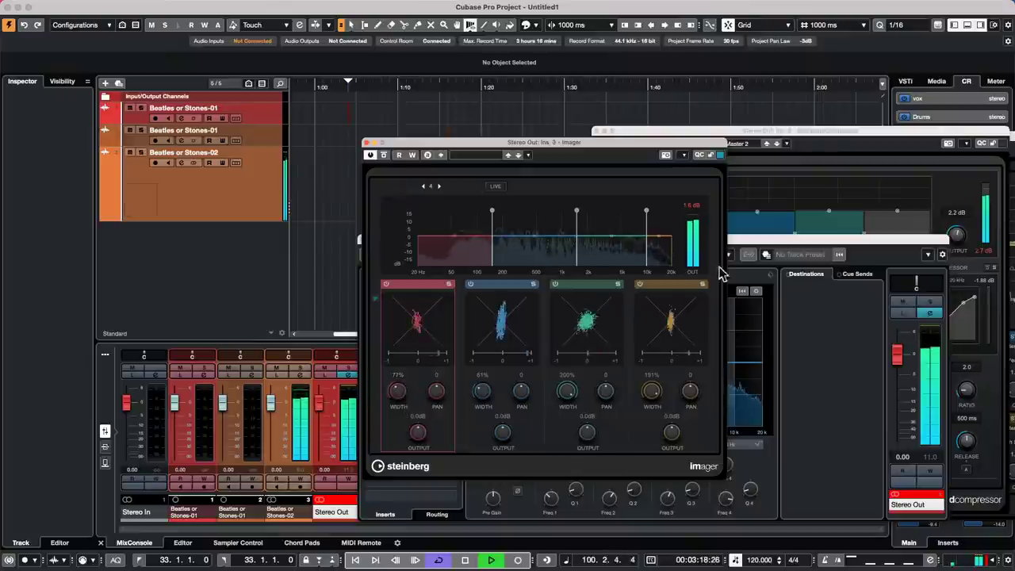
pyautogui.moveTo(607, 144); pyautogui.dragTo(914, 106)
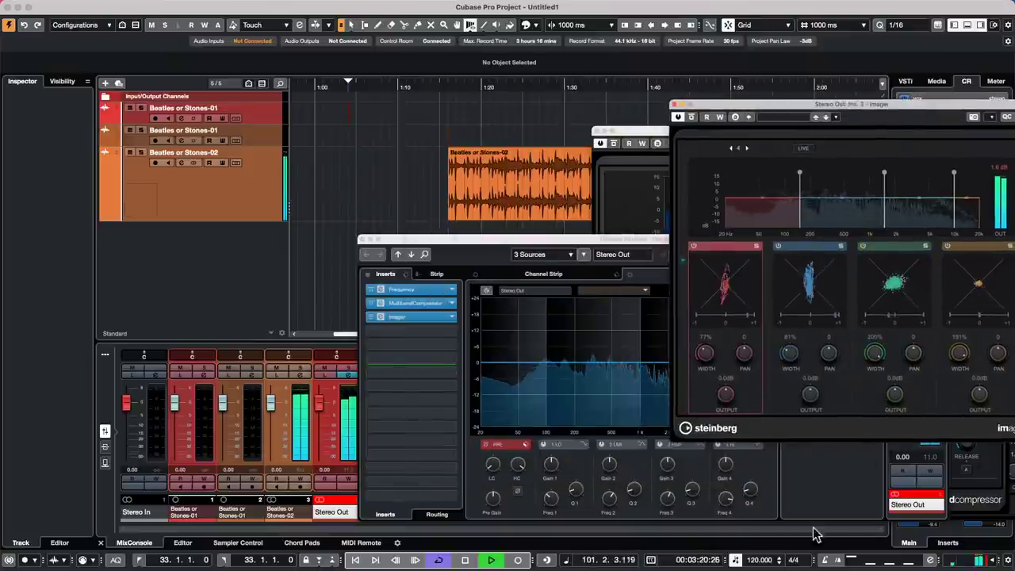
# - Add Squasher as the fourth Stereo Out insert with the Master Bus Warm preset
pyautogui.click(454, 333)
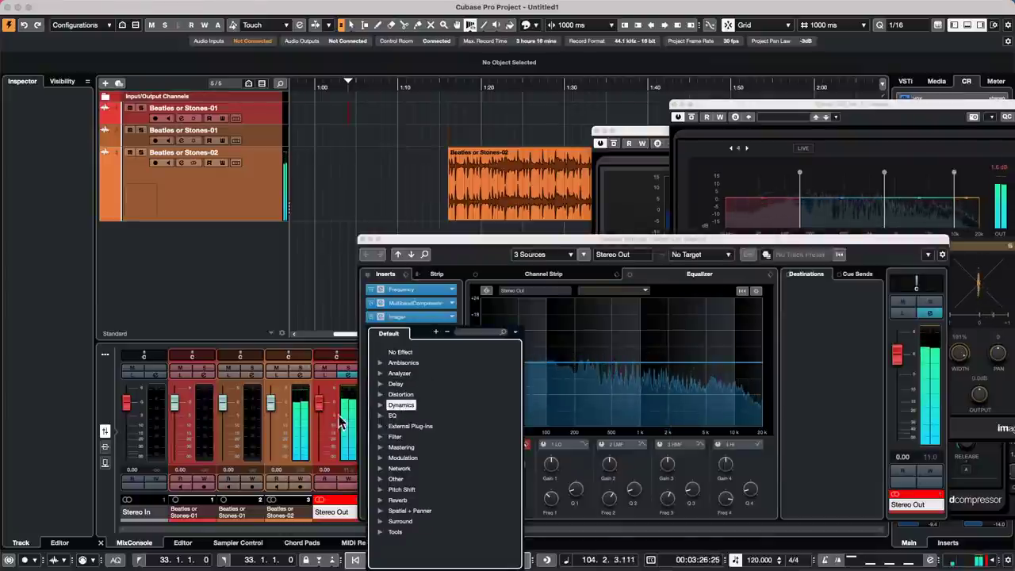
pyautogui.click(380, 405)
pyautogui.scroll(-1, 485, 486)
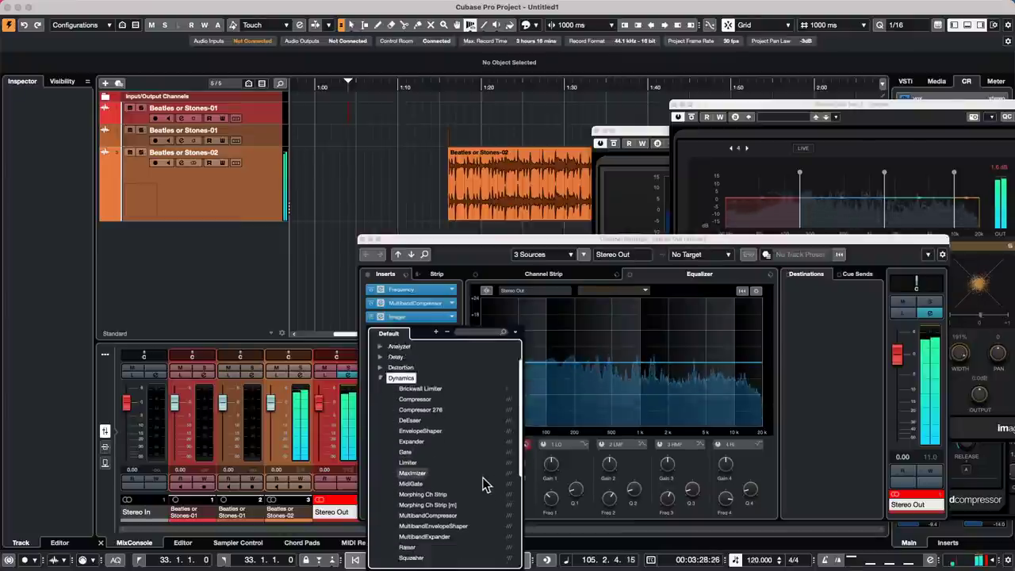
pyautogui.scroll(-3, 484, 484)
pyautogui.click(416, 467)
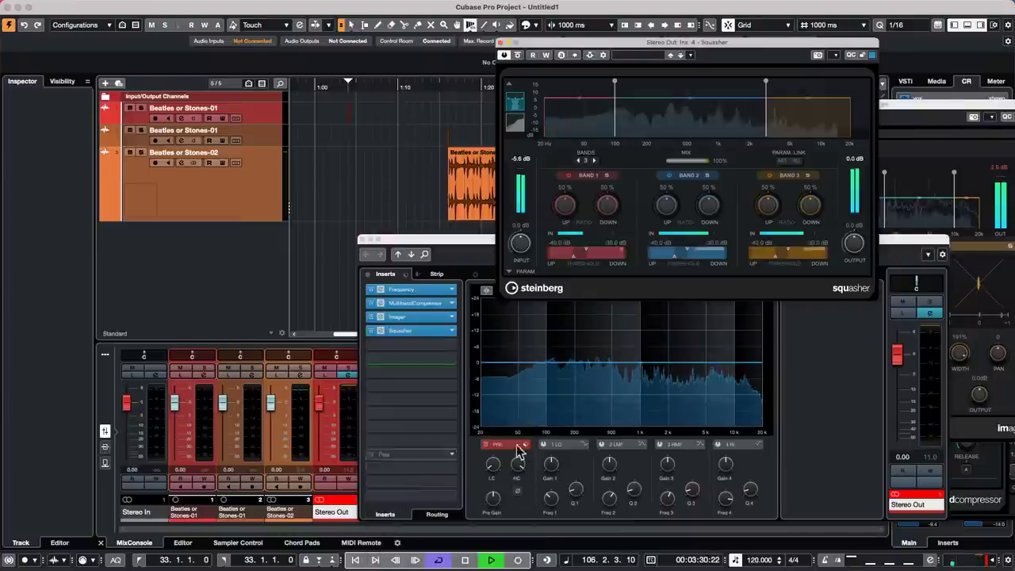
pyautogui.click(645, 55)
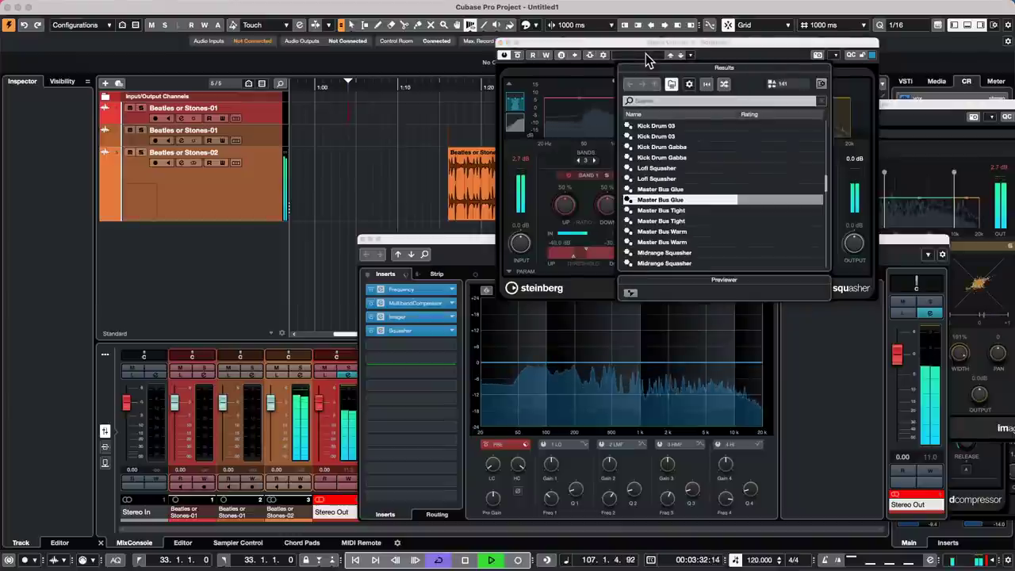
pyautogui.doubleClick(688, 239)
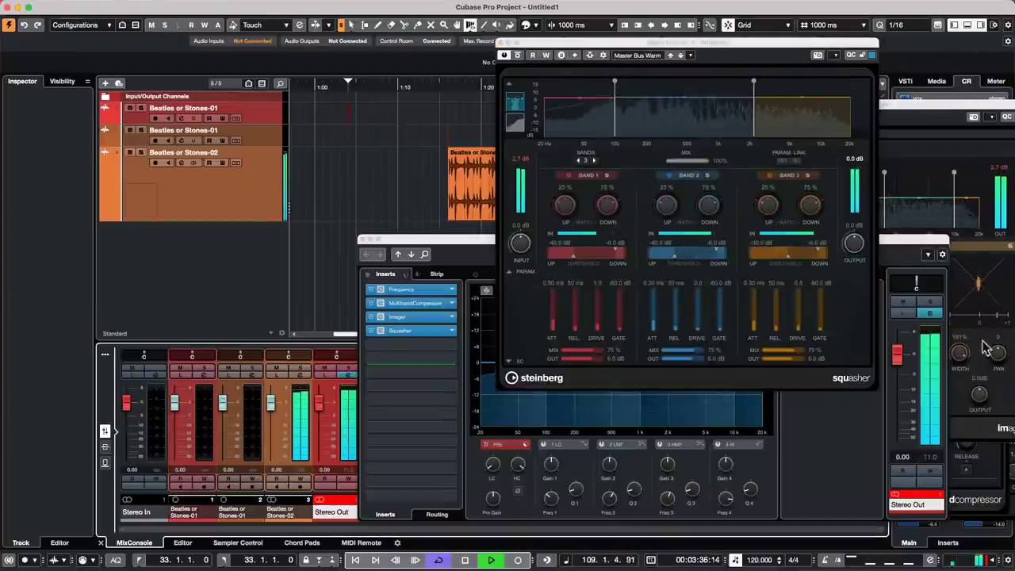
# - Lower the Stereo Out fader to -1.18 dB, A/B the inserts with bypass, and stop playback
pyautogui.moveTo(897, 354); pyautogui.dragTo(896, 360)
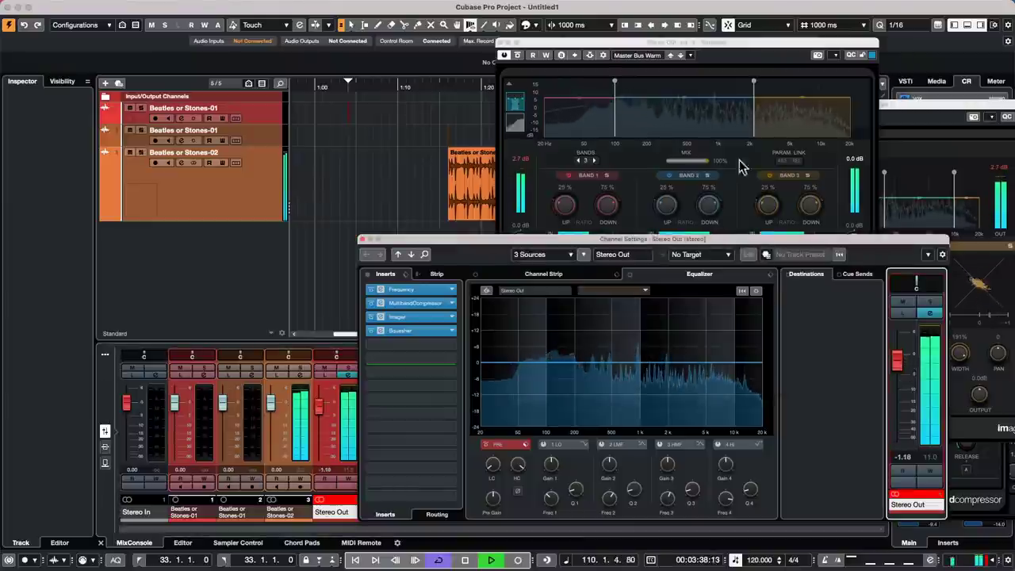
pyautogui.click(368, 274)
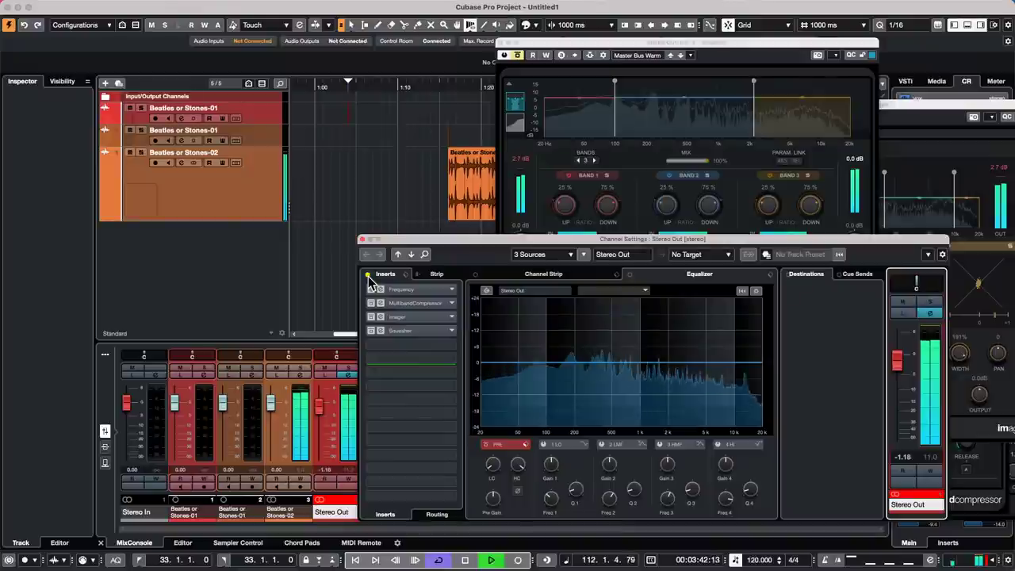
pyautogui.click(368, 274)
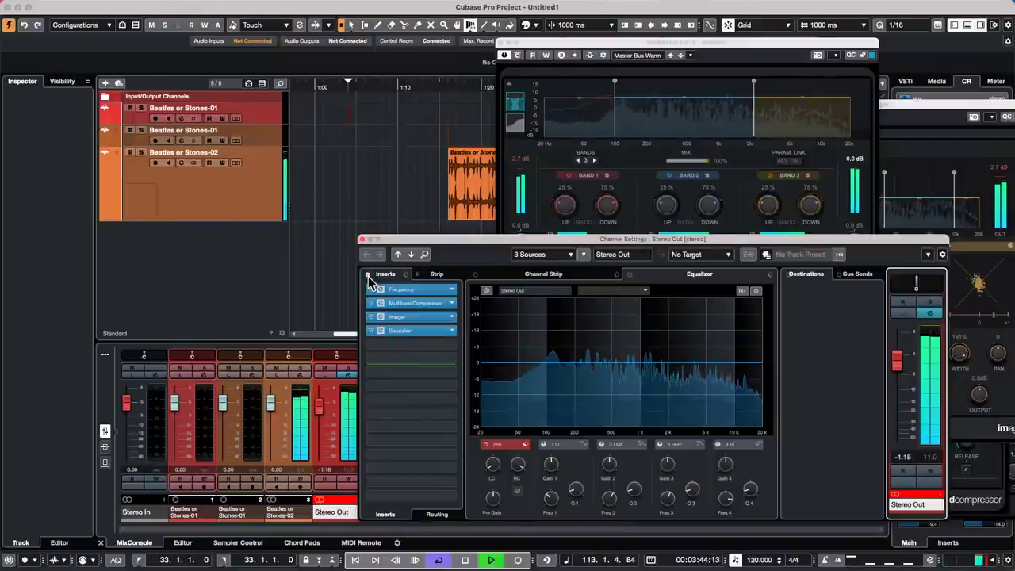
pyautogui.press('space')
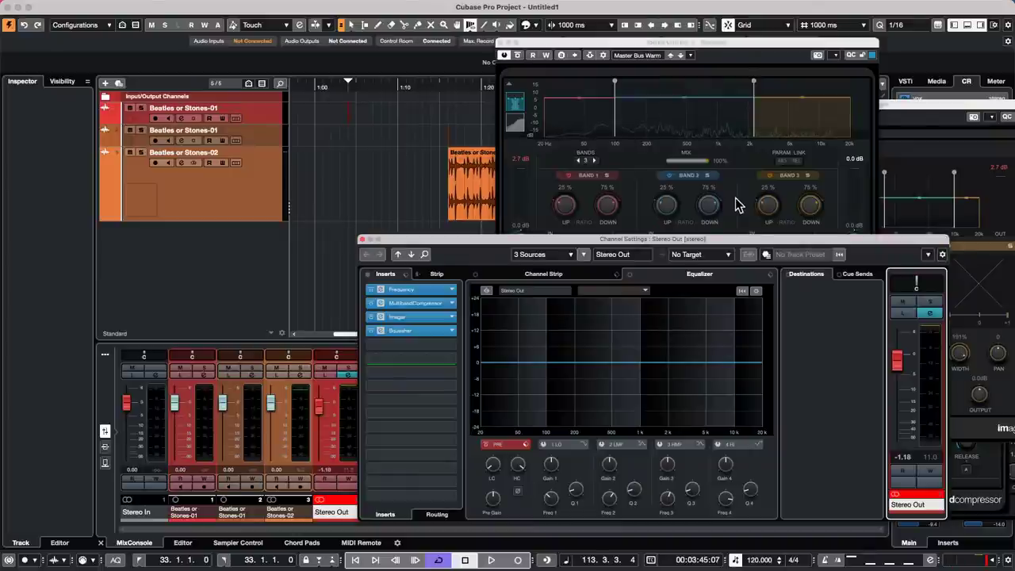
pyautogui.moveTo(1010, 3)
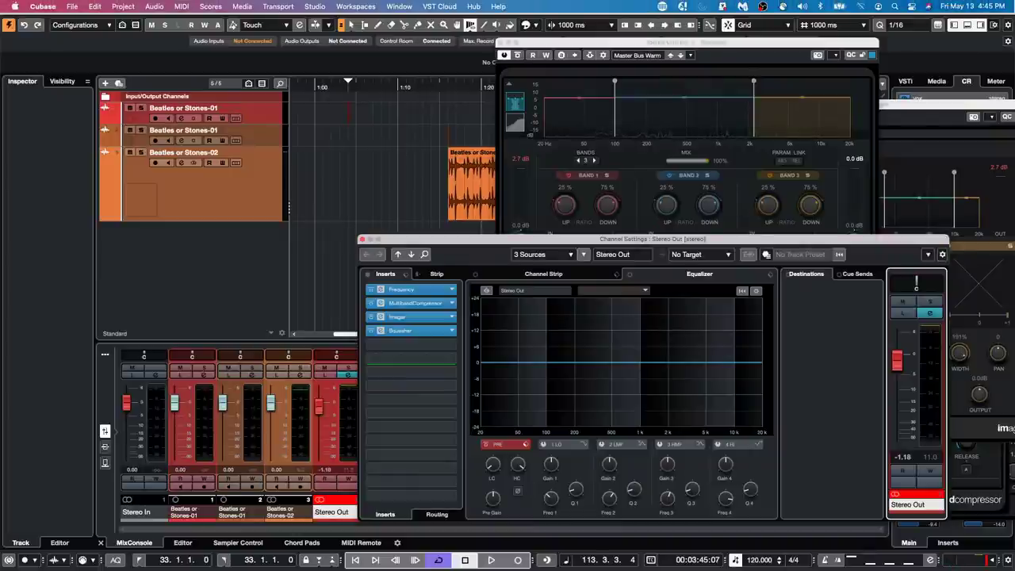
# - Close the Stereo Out settings, Squasher and compressor windows, moving the song position near 1:42
pyautogui.click(362, 239)
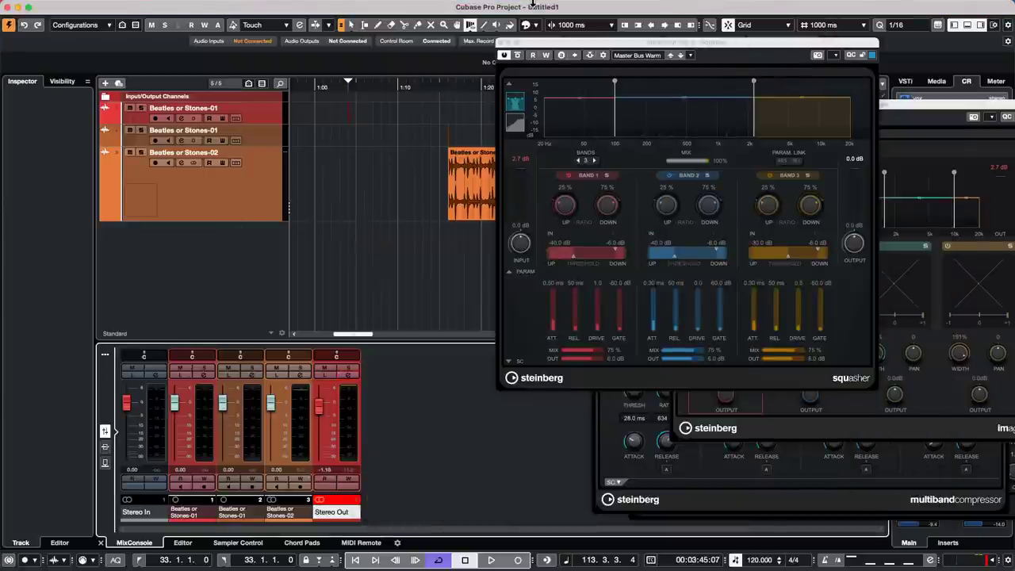
pyautogui.click(499, 43)
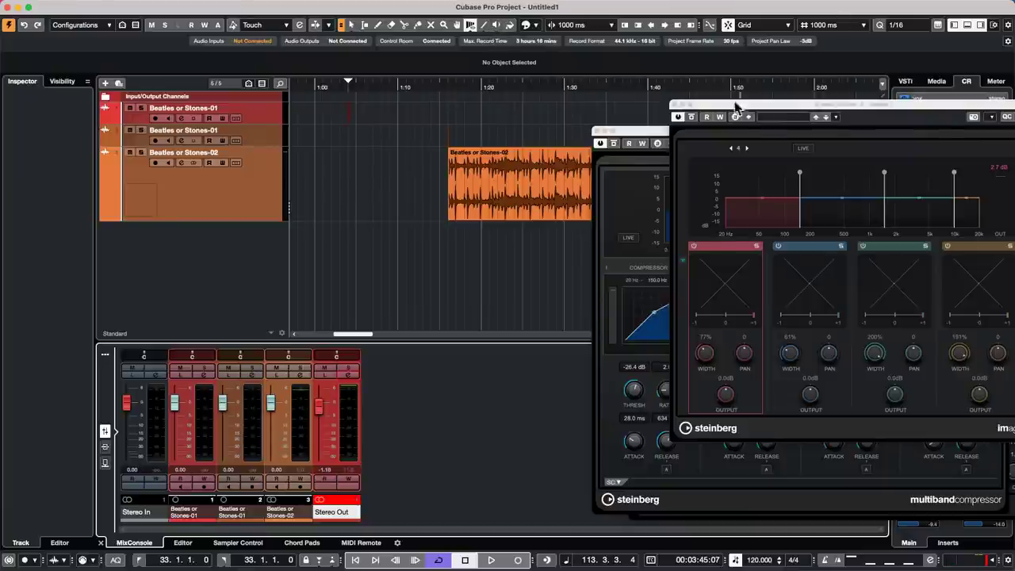
pyautogui.click(668, 103)
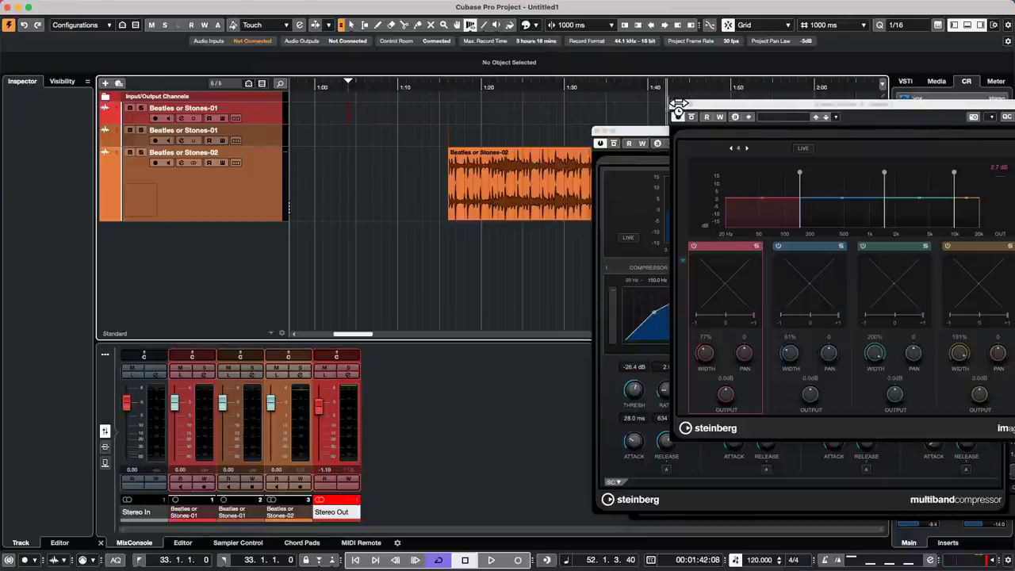
pyautogui.click(669, 112)
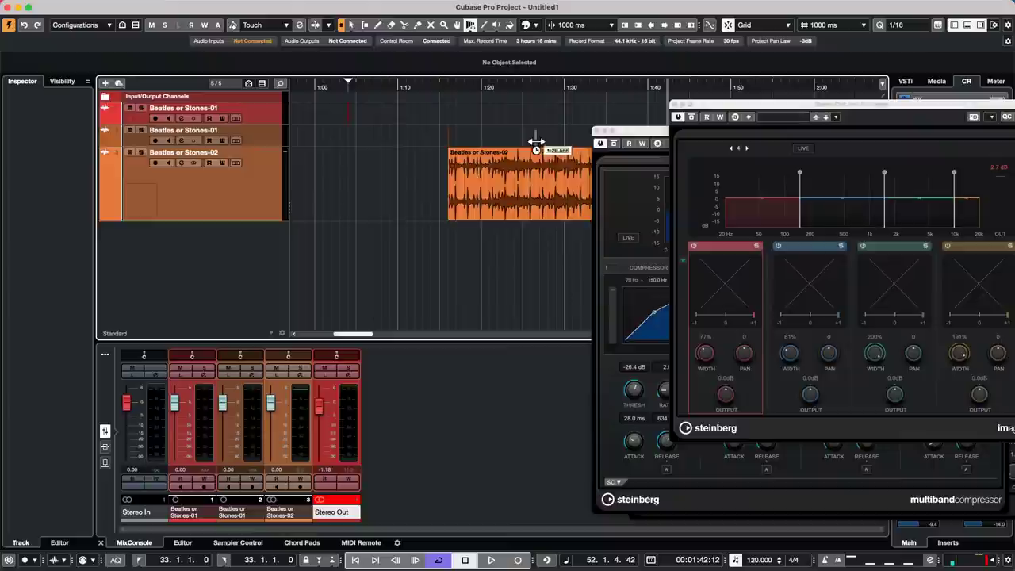
pyautogui.click(594, 131)
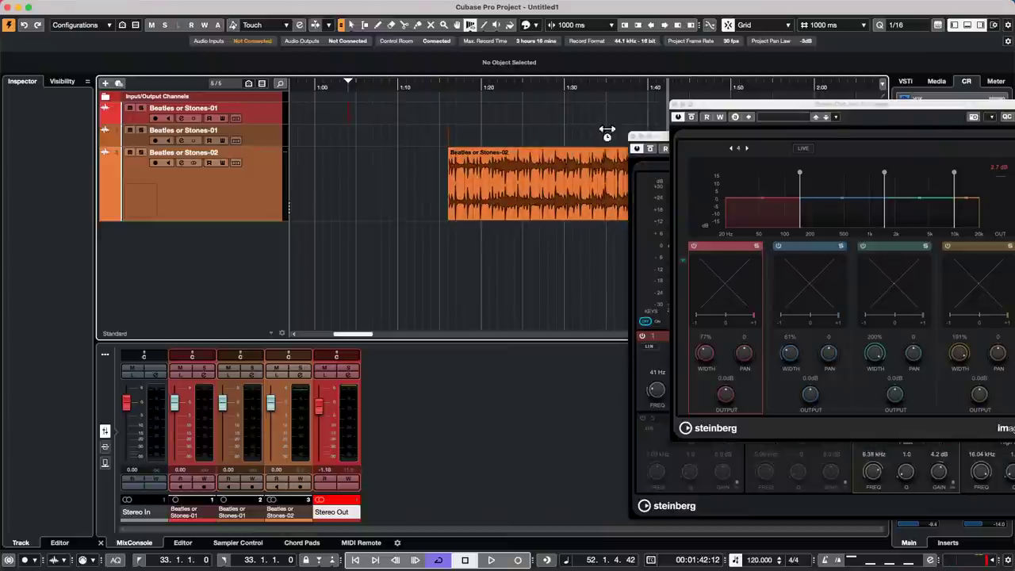
# - Go to File > Recent Projects to reach Amos Moses - GO.cpr
pyautogui.moveTo(103, 3)
pyautogui.click(73, 7)
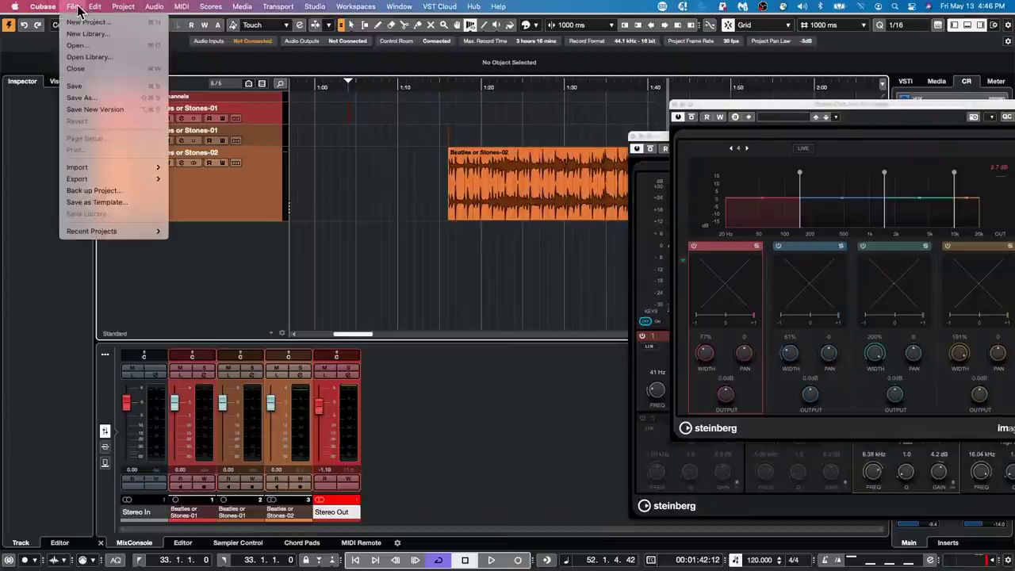
pyautogui.moveTo(67, 231)
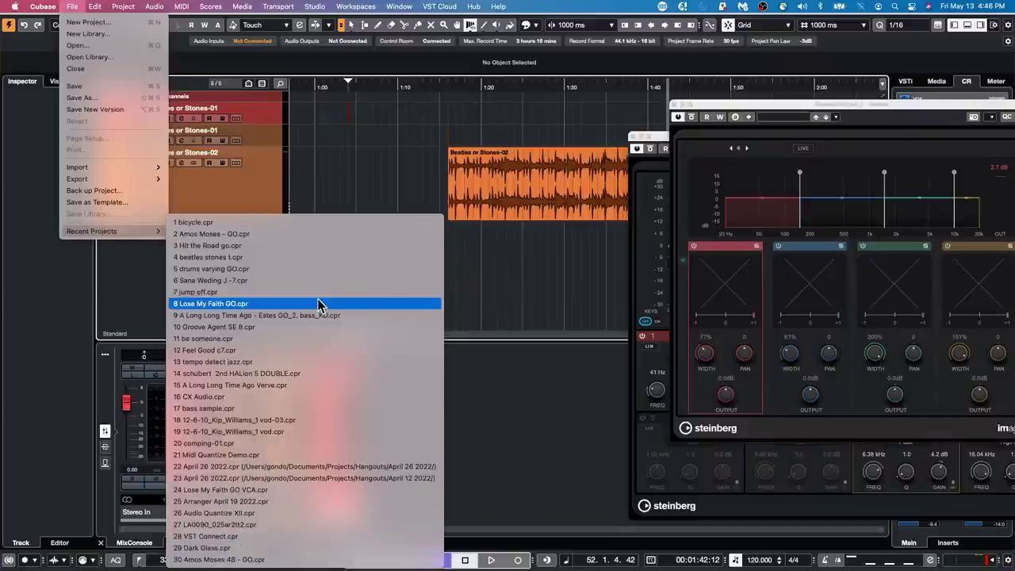
# - Open and activate the Amos Moses - GO project, returning the song position to the start
pyautogui.click(306, 232)
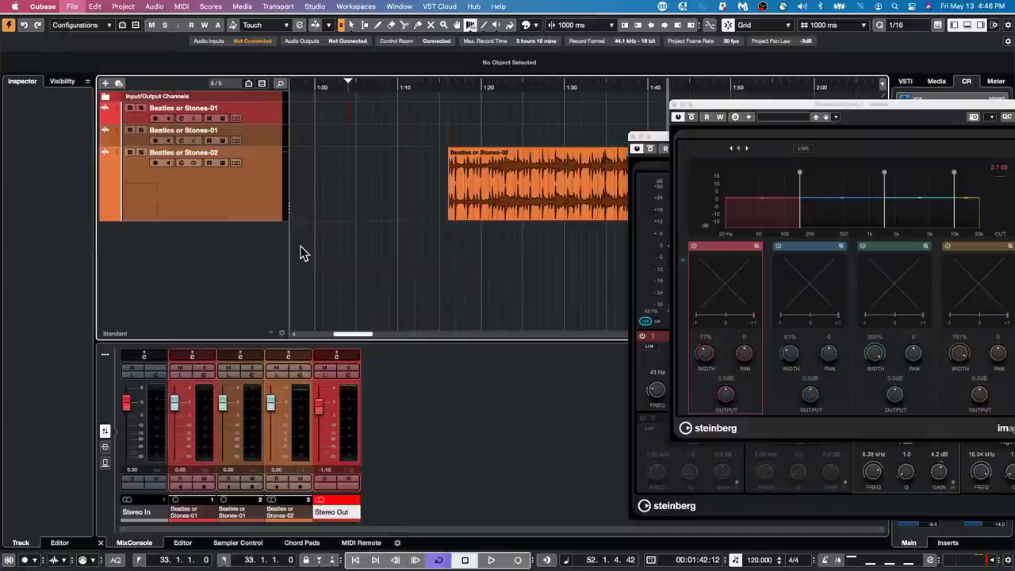
pyautogui.click(578, 193)
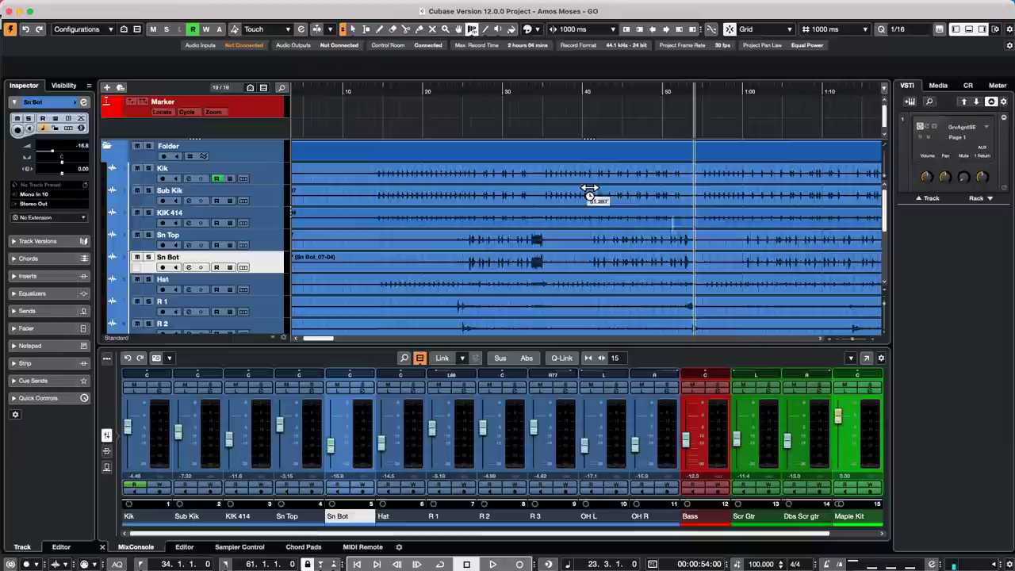
pyautogui.click(371, 93)
pyautogui.press('.')
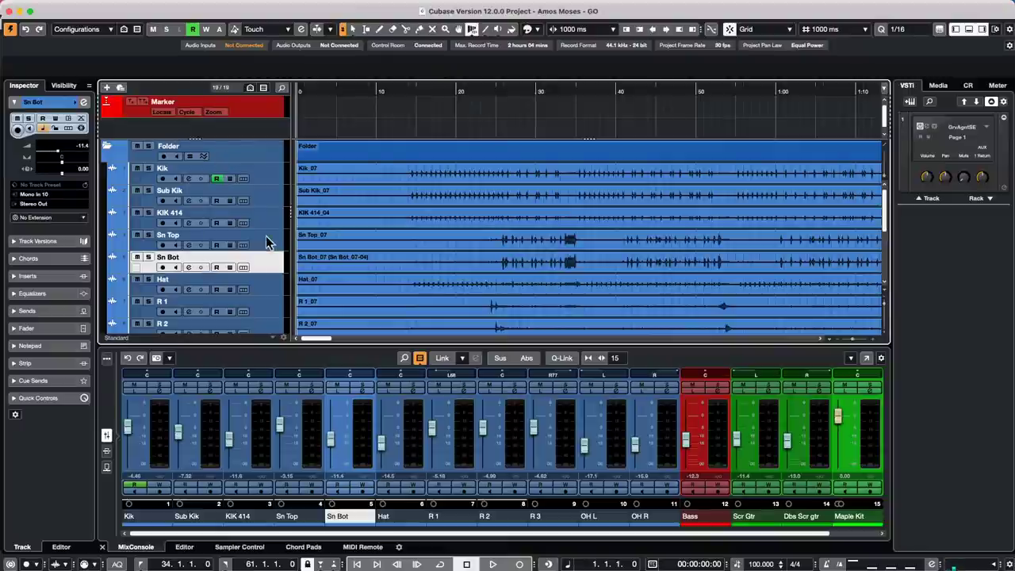
# - Select Sub Kik, Sn Bot, Hat and finally R 1, then show the MIDI Remote surfaces
pyautogui.click(267, 199)
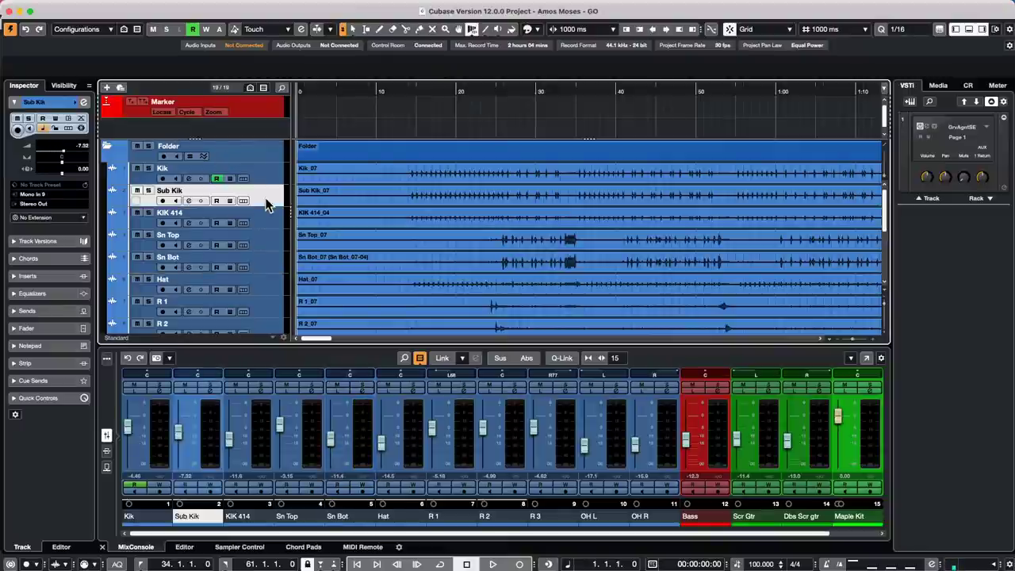
pyautogui.click(268, 266)
pyautogui.click(269, 202)
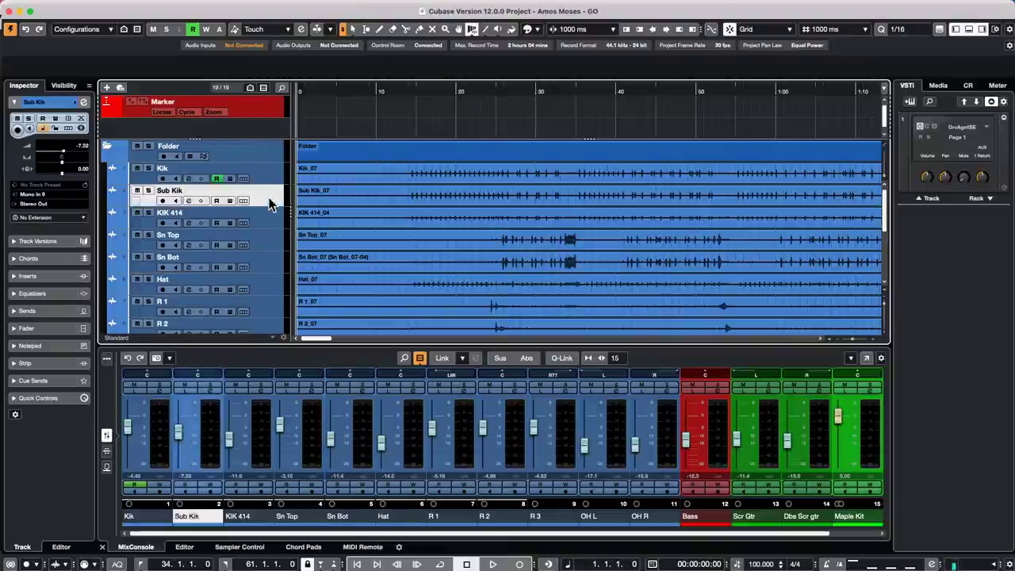
pyautogui.click(268, 284)
pyautogui.click(270, 313)
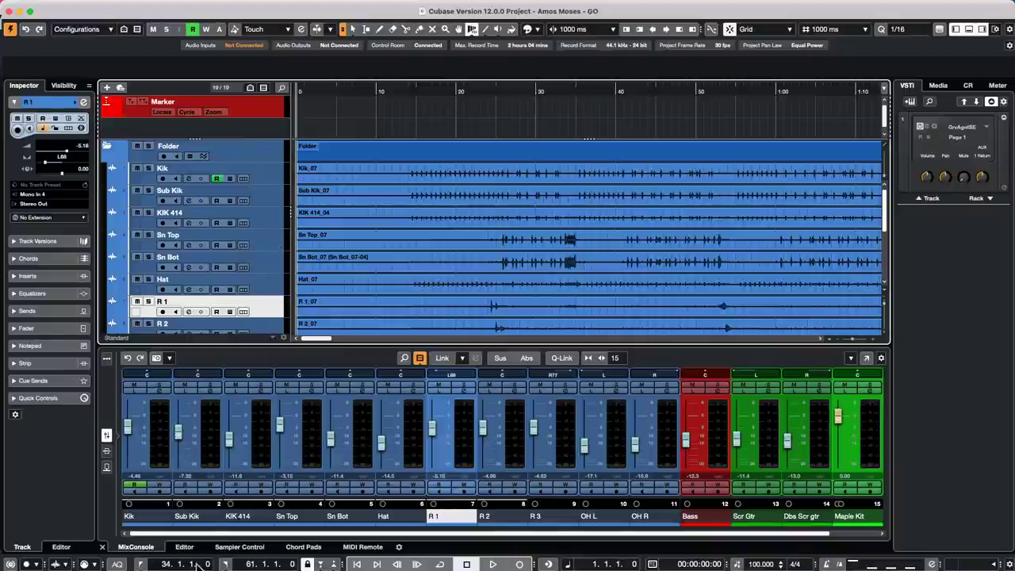
pyautogui.click(370, 547)
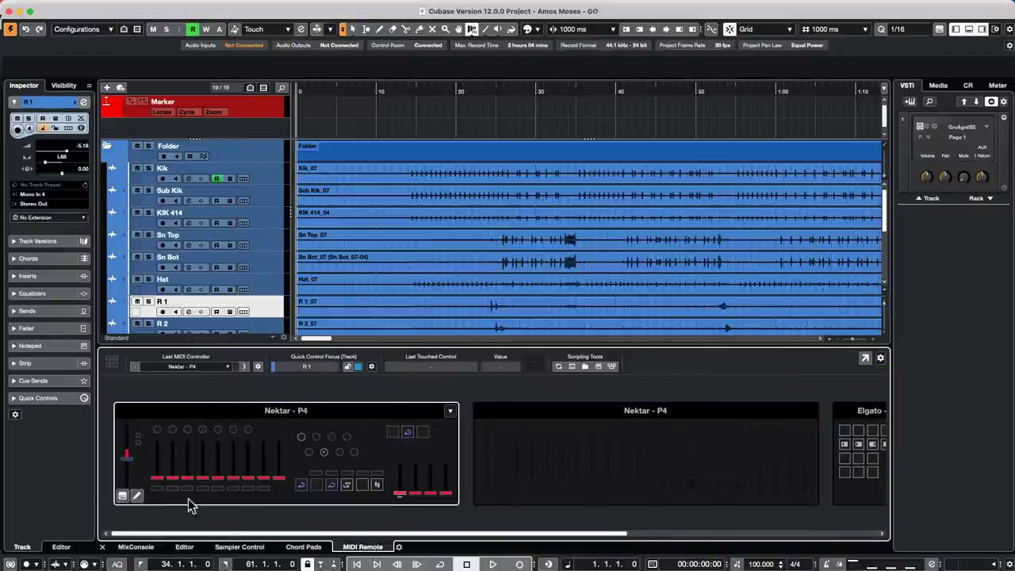
# - Show the Nektar P4 surface alone and open its first fader's Mapping Assistant function list
pyautogui.click(127, 463)
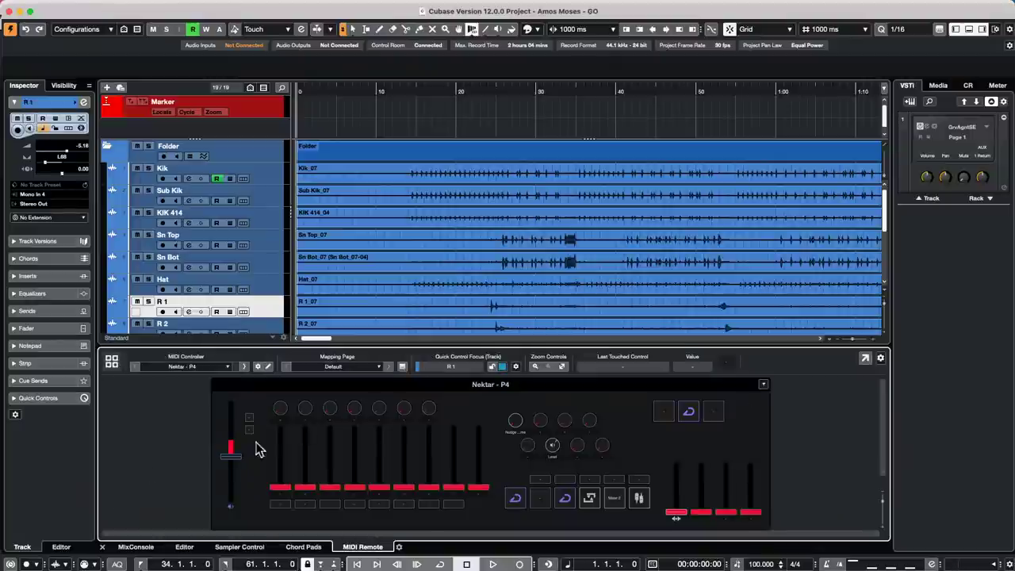
pyautogui.doubleClick(229, 461)
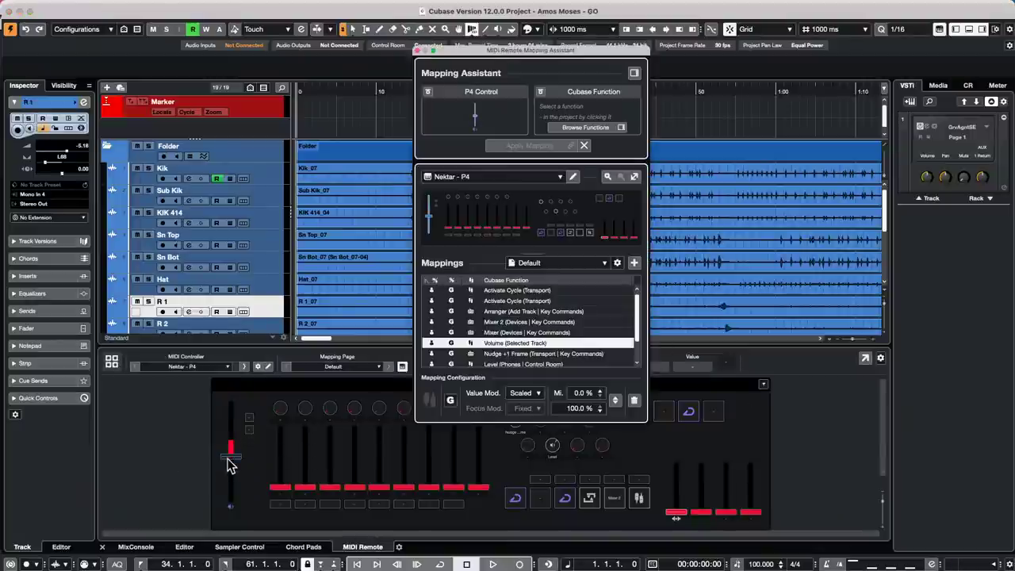
pyautogui.click(636, 74)
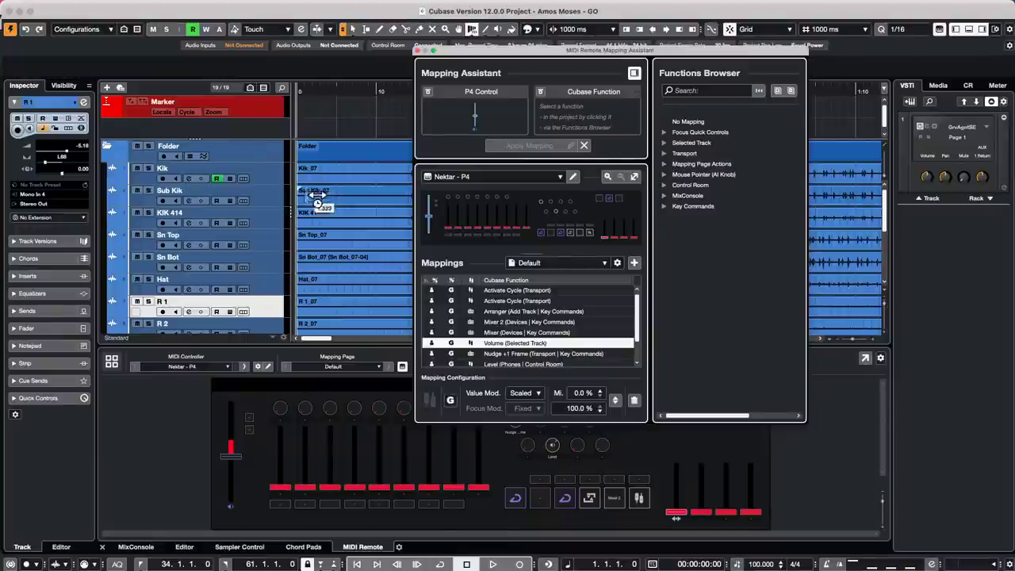
# - Select Sub Kik as the controlled track and browse the Selected Track function group
pyautogui.click(265, 206)
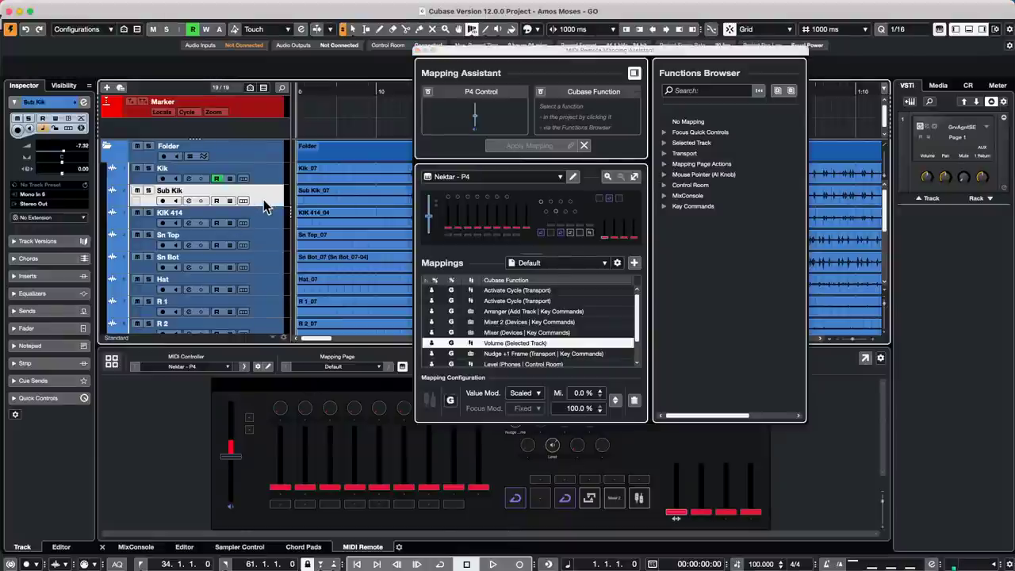
pyautogui.click(269, 248)
pyautogui.click(268, 275)
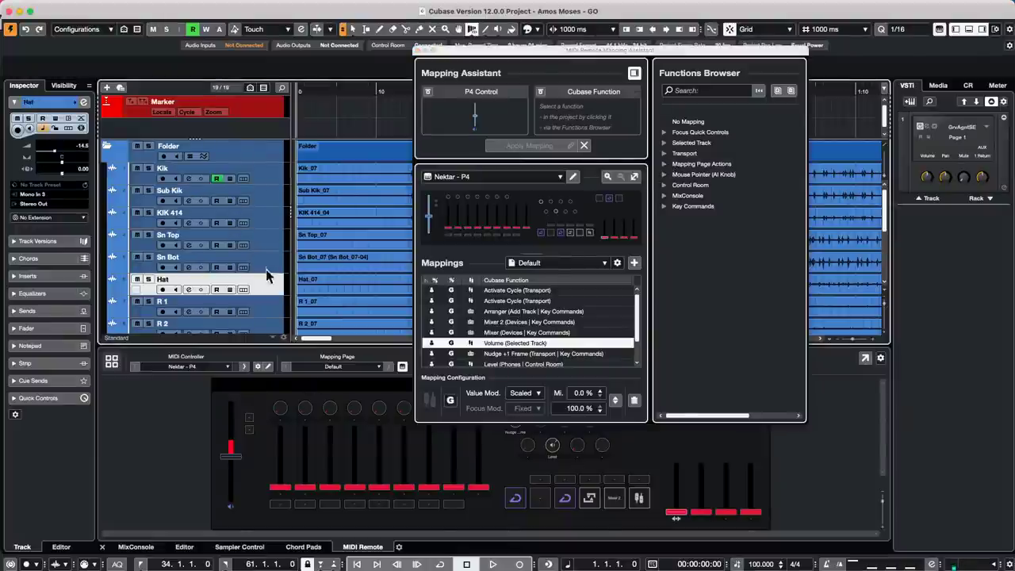
pyautogui.click(278, 154)
pyautogui.click(267, 199)
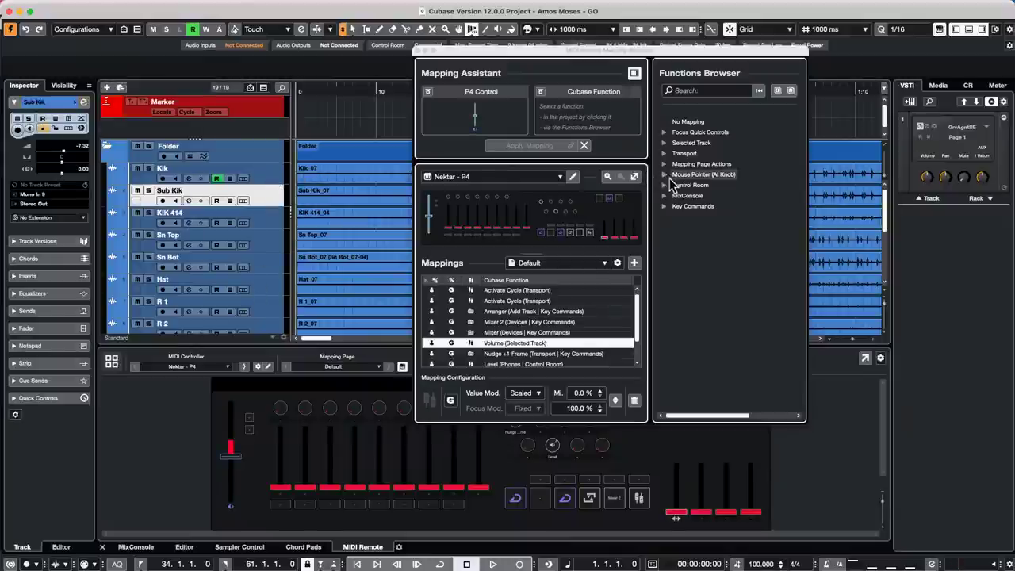
pyautogui.click(665, 143)
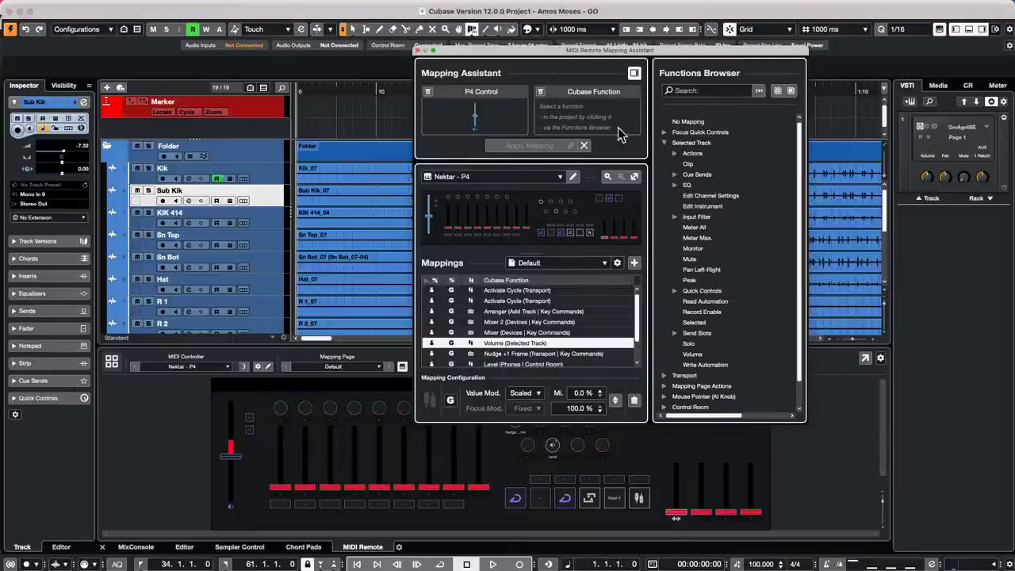
pyautogui.click(665, 143)
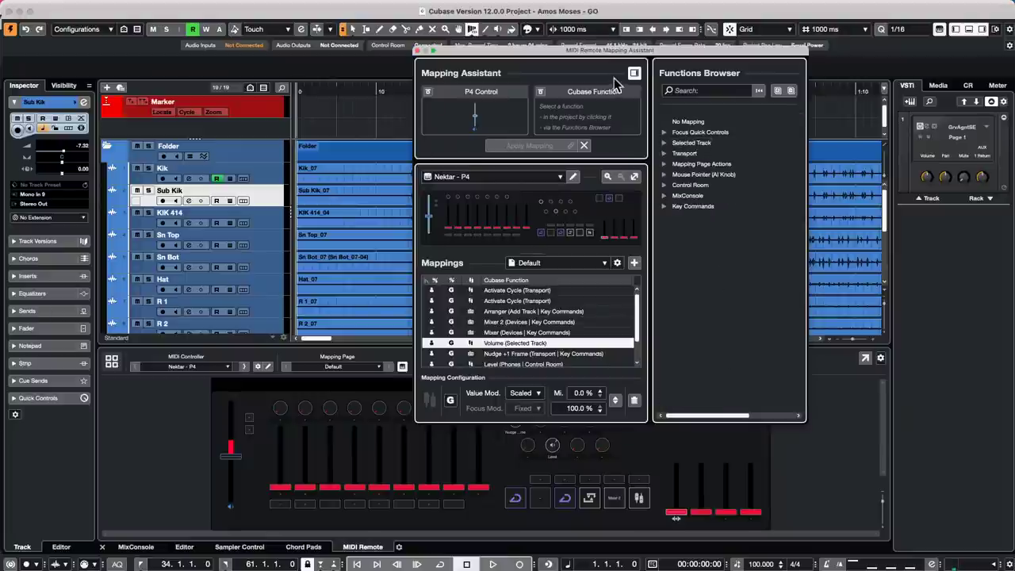
# - Return to the MixConsole and set Sn Bot, Hat, Sn Top, Bass (-34.8 dB) and Scr Gtr levels with the P4 fader
pyautogui.click(419, 50)
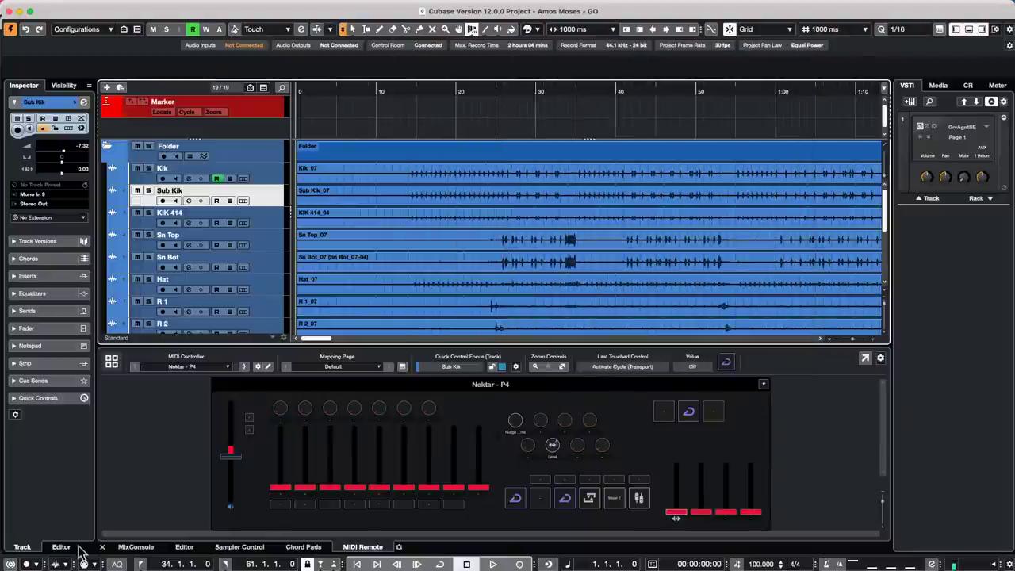
pyautogui.click(138, 546)
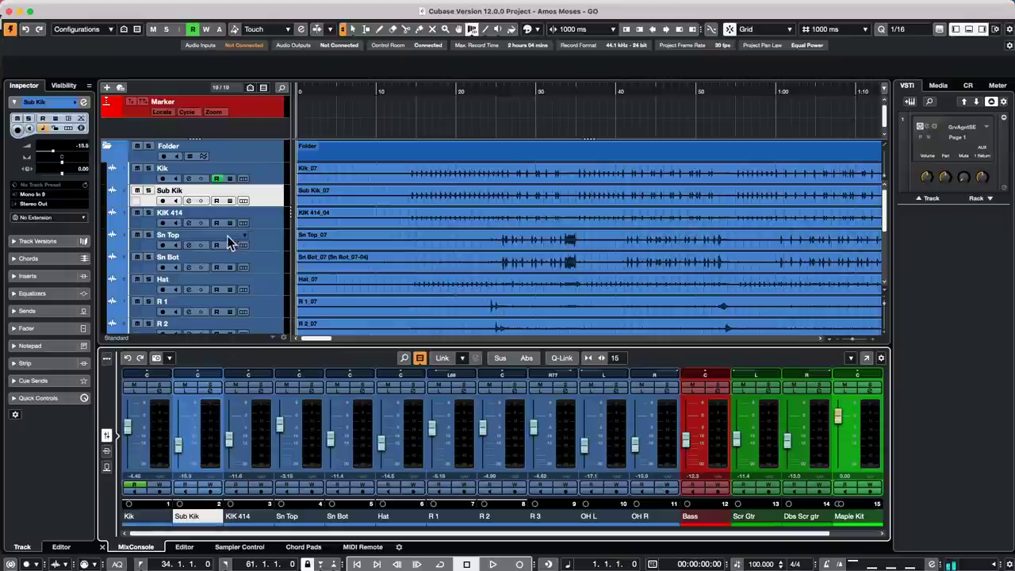
pyautogui.click(265, 260)
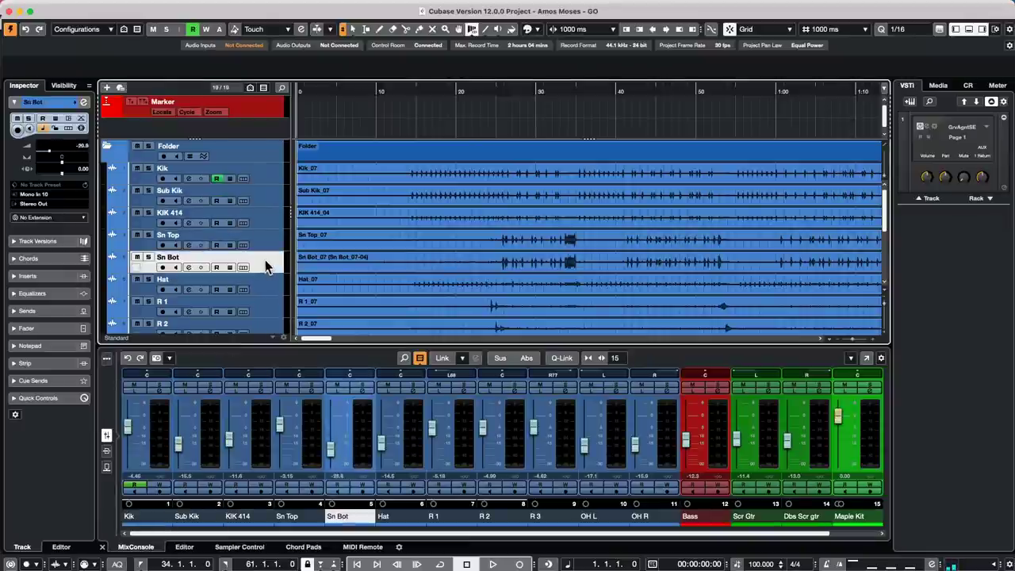
pyautogui.click(268, 289)
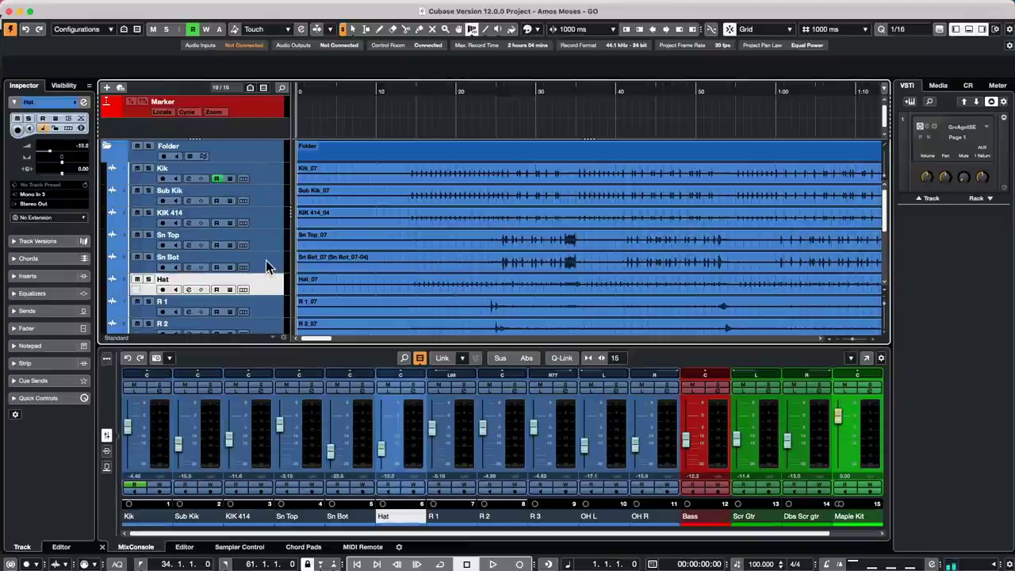
pyautogui.click(266, 260)
pyautogui.click(266, 239)
pyautogui.scroll(-3, 266, 278)
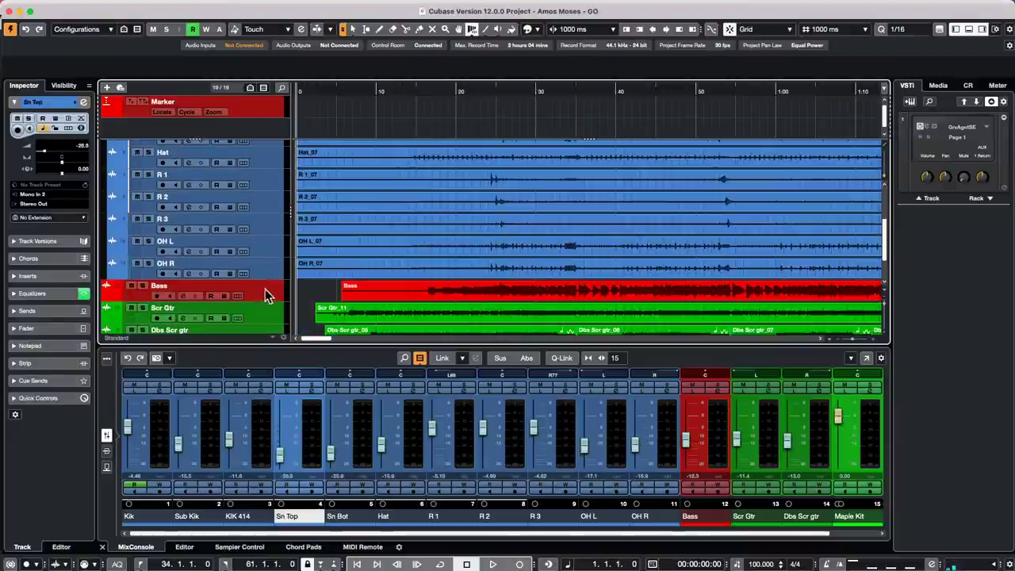
pyautogui.click(265, 290)
pyautogui.click(264, 311)
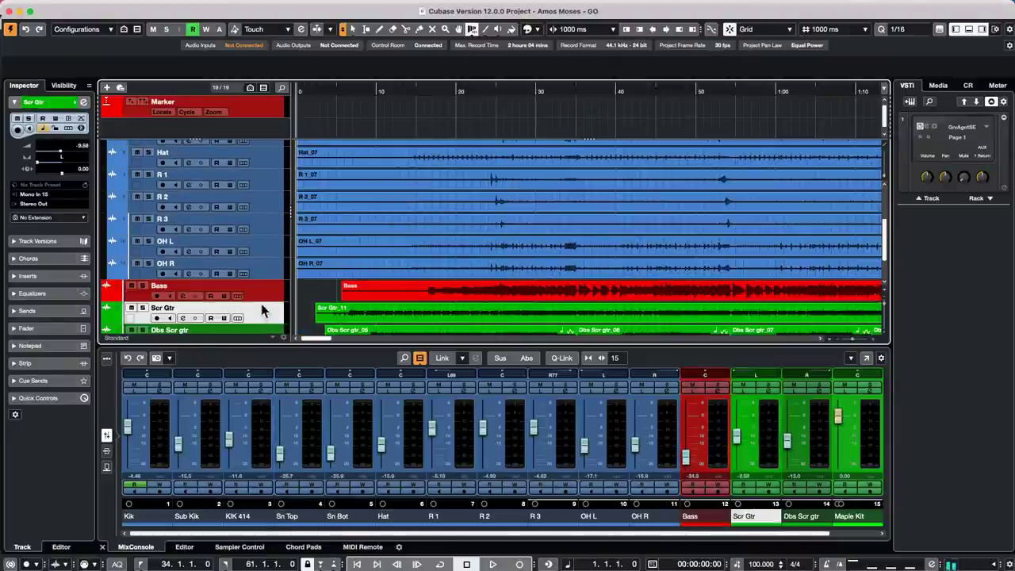
# - Set KIK 414 to -30.3 dB, adjust Sn Bot, R 1 and Sn Top, and Sub Kik to about -9.6 dB
pyautogui.scroll(2, 258, 214)
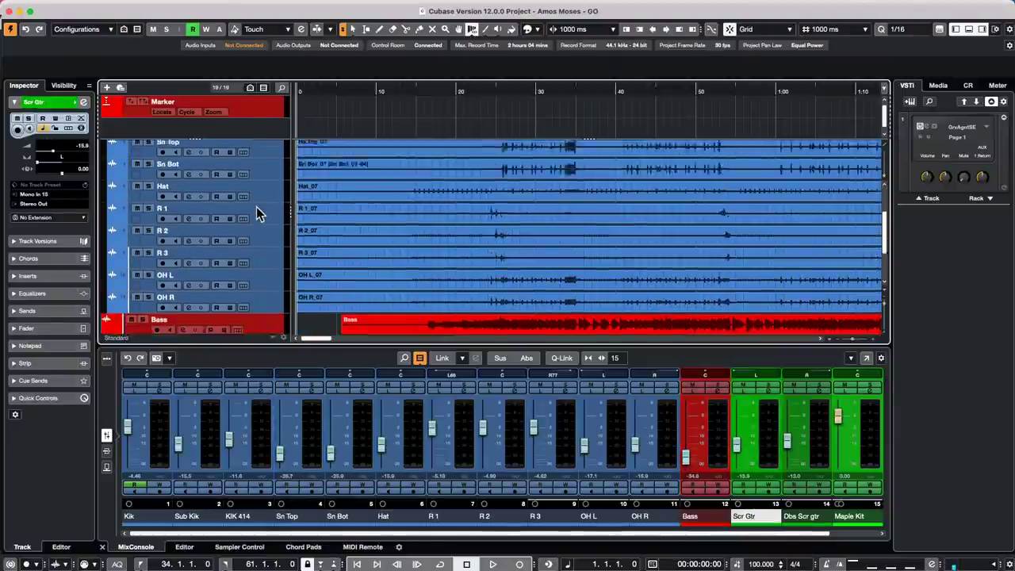
pyautogui.scroll(4, 258, 214)
pyautogui.click(270, 219)
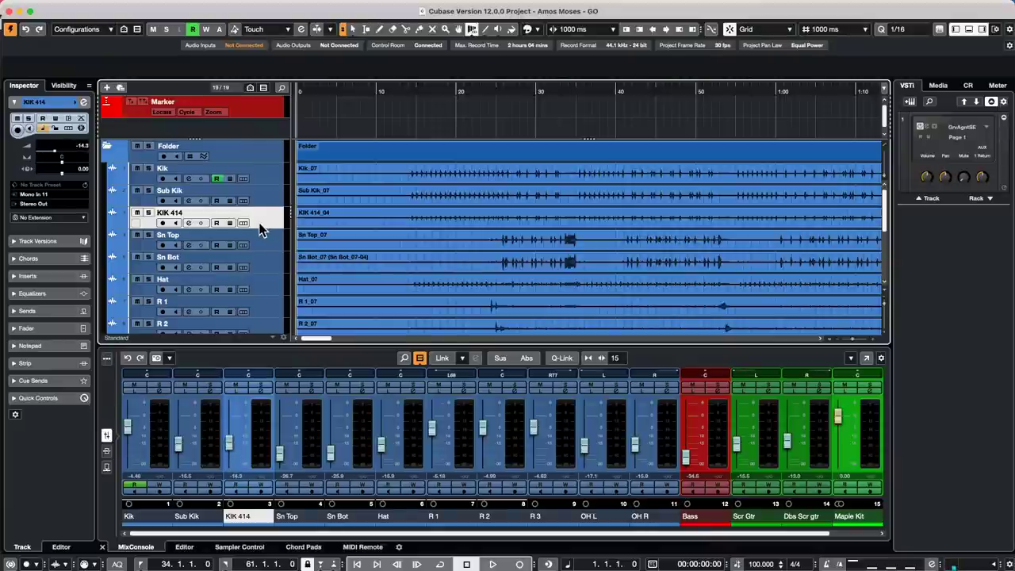
pyautogui.click(264, 274)
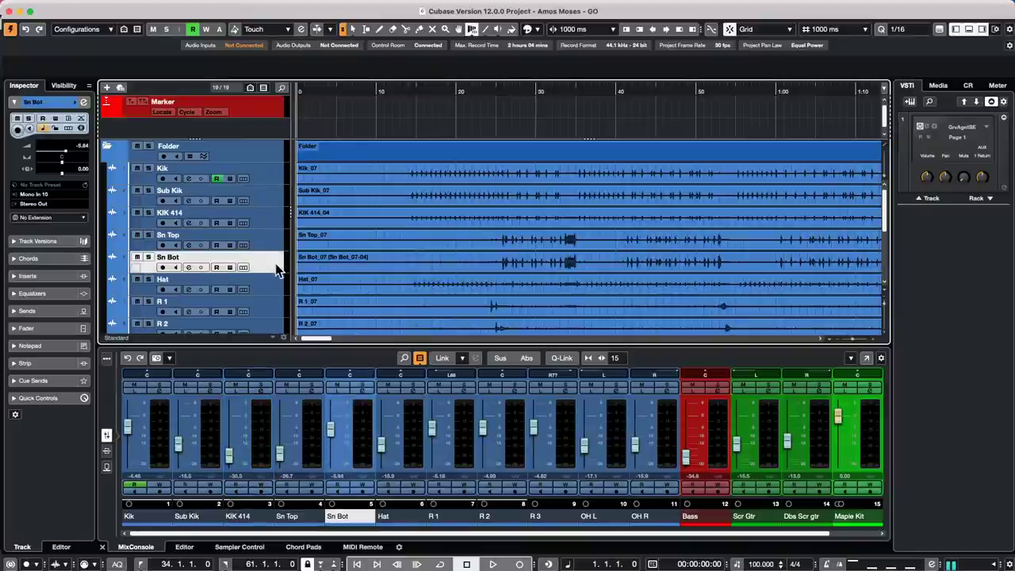
pyautogui.click(270, 311)
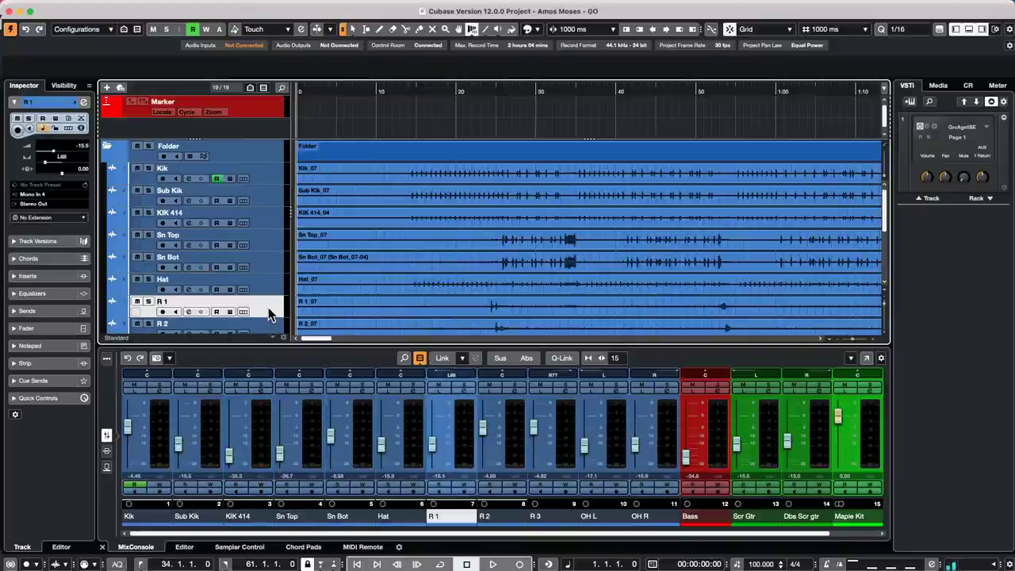
pyautogui.click(269, 239)
pyautogui.click(271, 199)
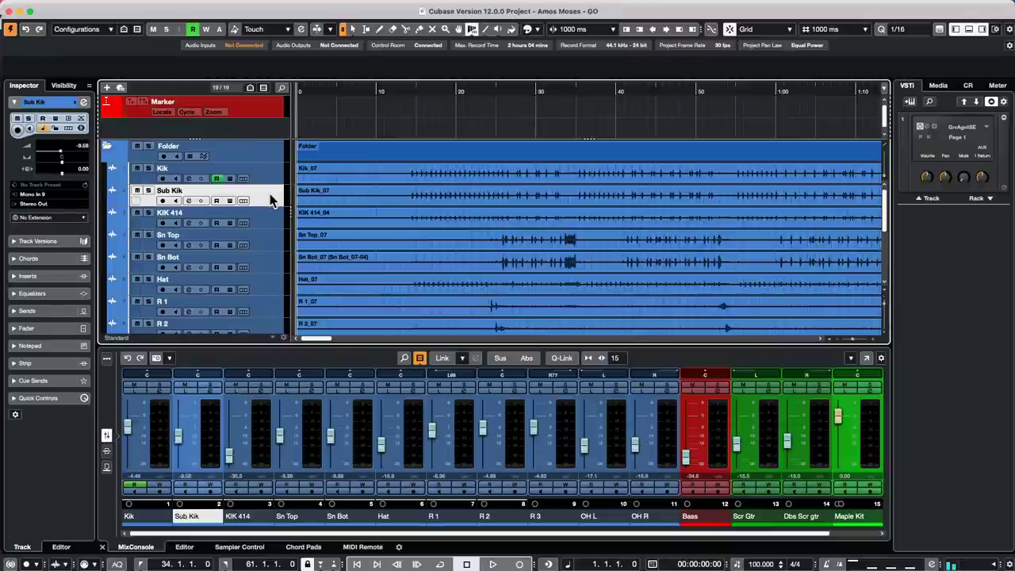
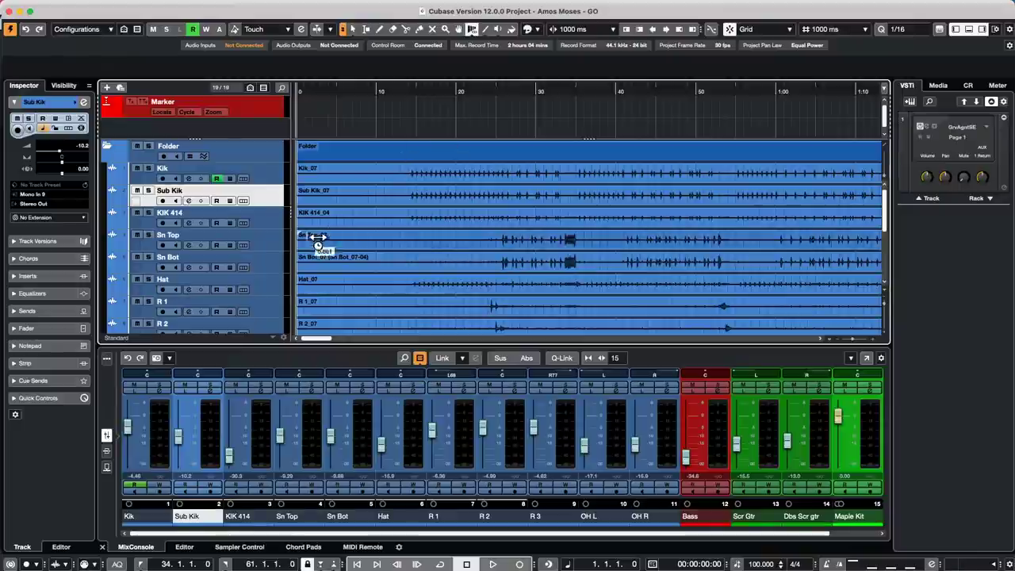
# - Select the Kik track and play the song briefly from about 9 seconds, then stop
pyautogui.click(276, 179)
pyautogui.scroll(-5, 569, 266)
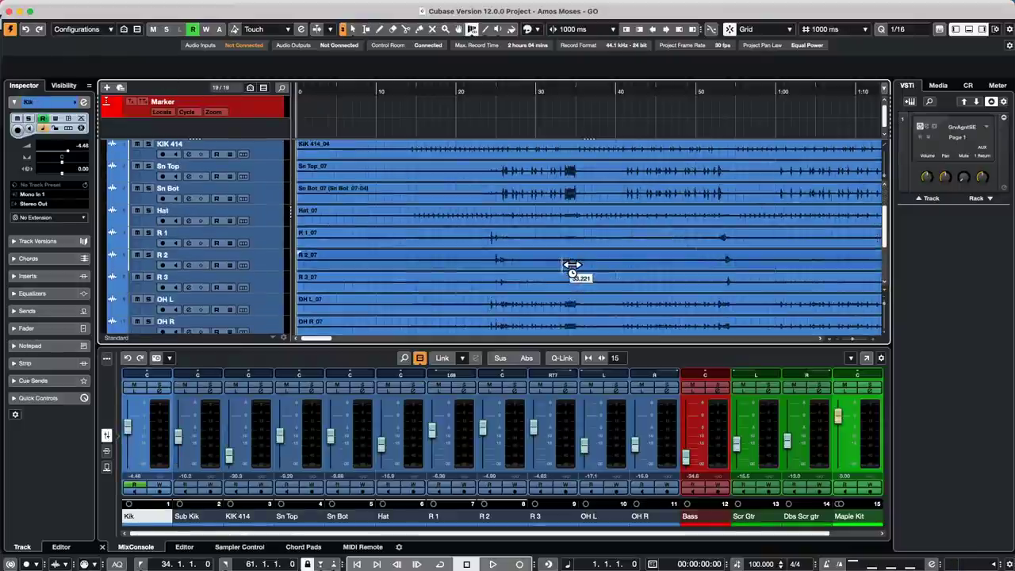
pyautogui.click(363, 92)
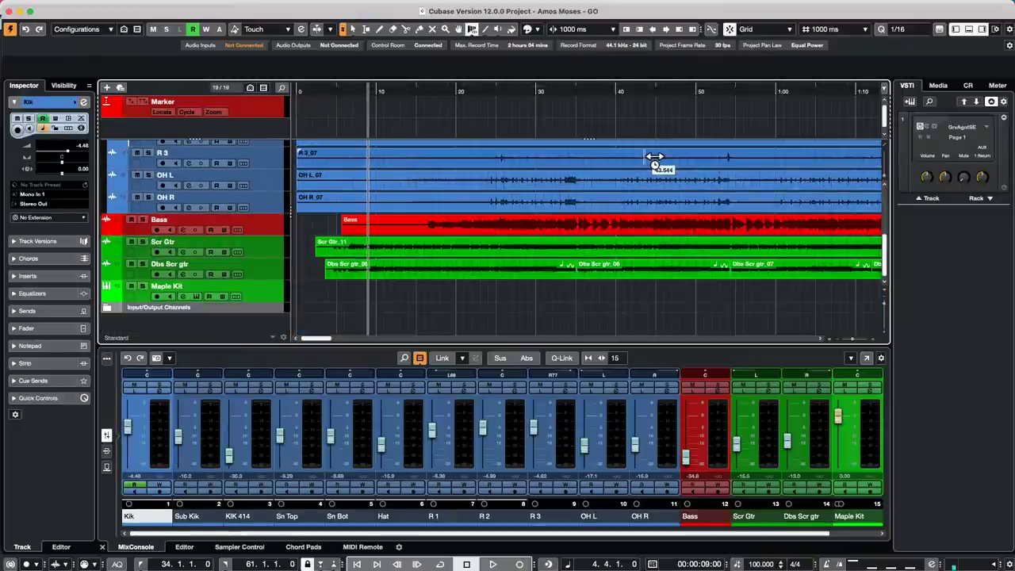
pyautogui.press('space')
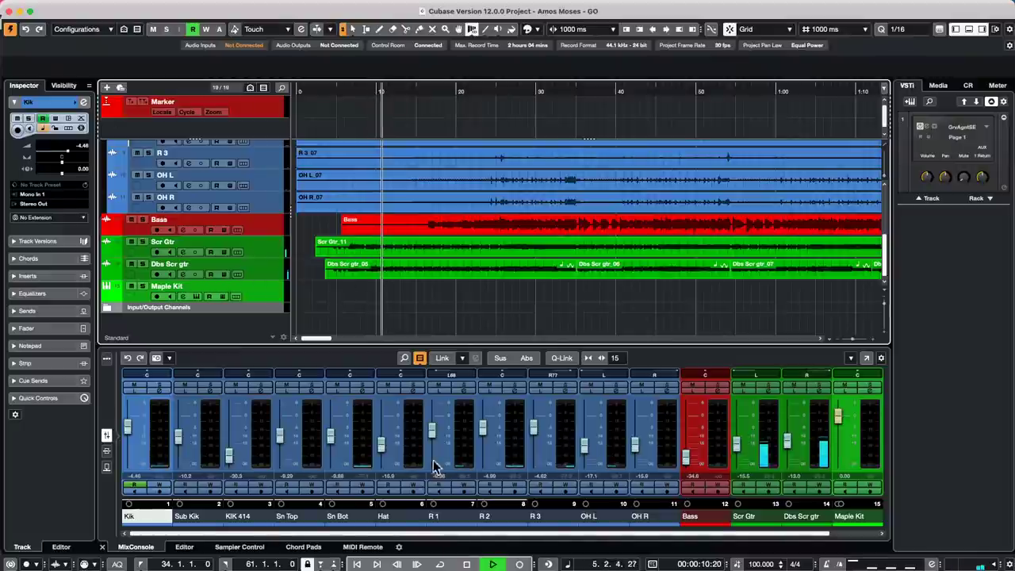
pyautogui.press('space')
pyautogui.click(314, 8)
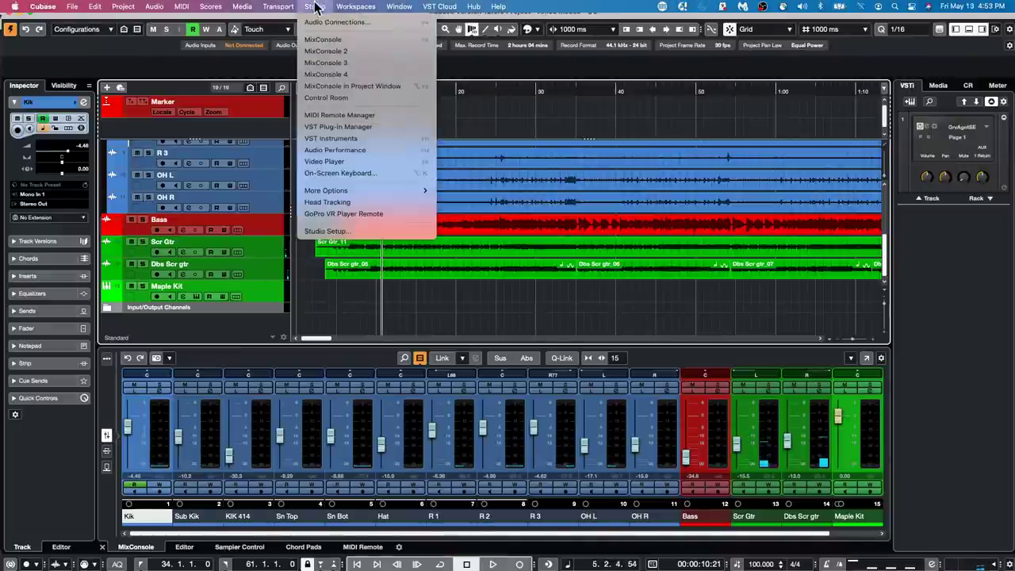
pyautogui.click(318, 23)
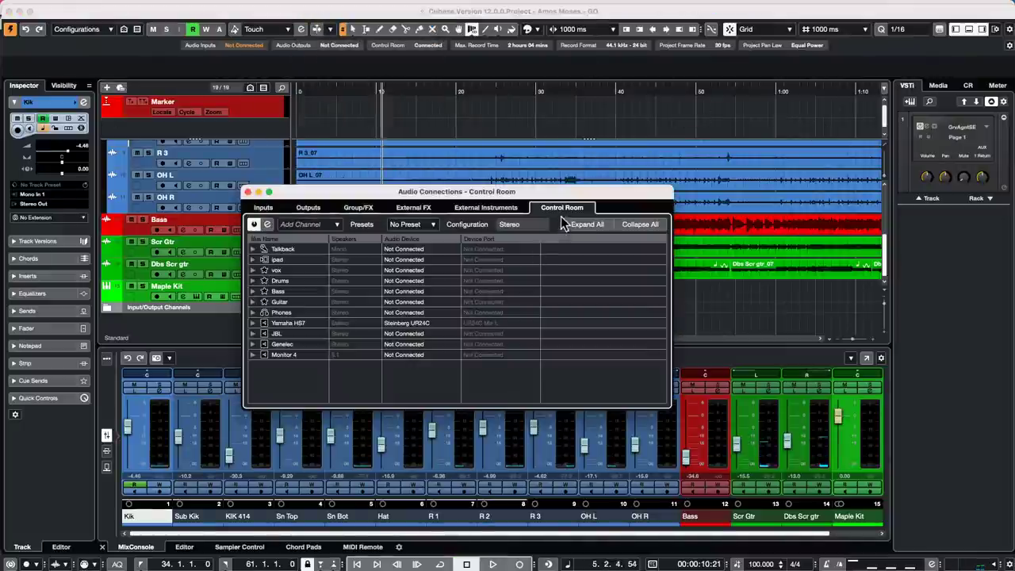
pyautogui.rightClick(289, 292)
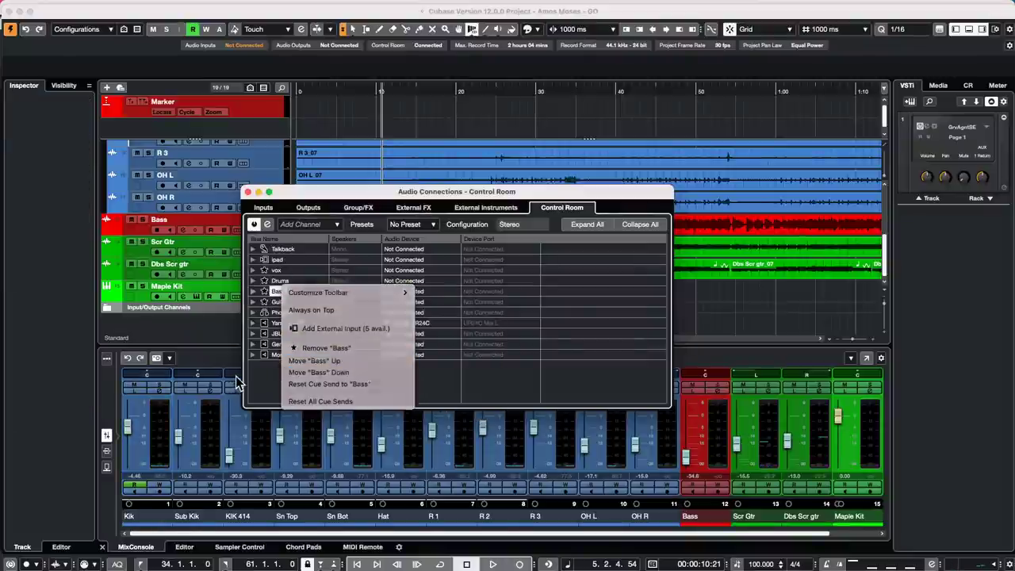
pyautogui.click(289, 372)
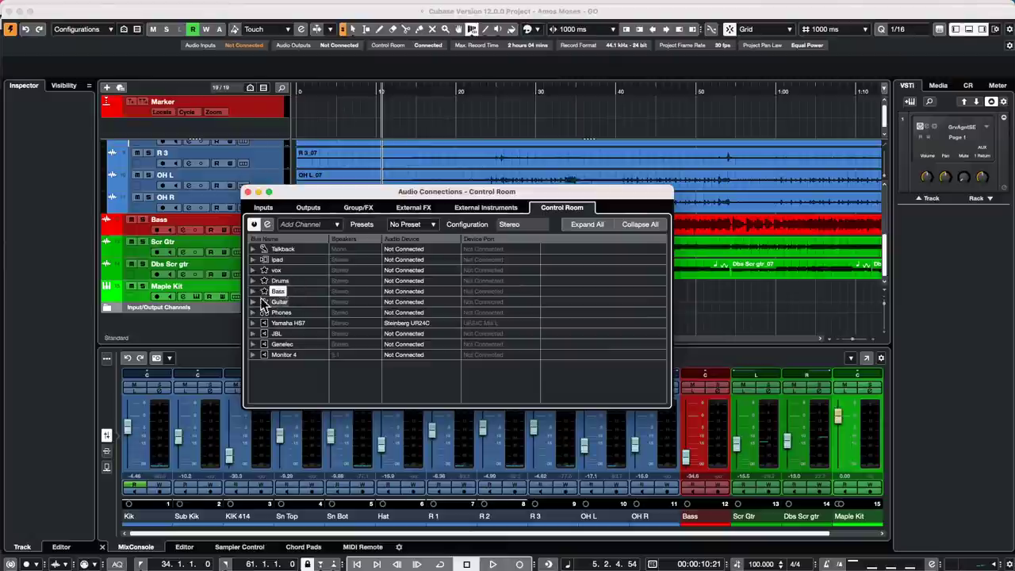
pyautogui.click(253, 281)
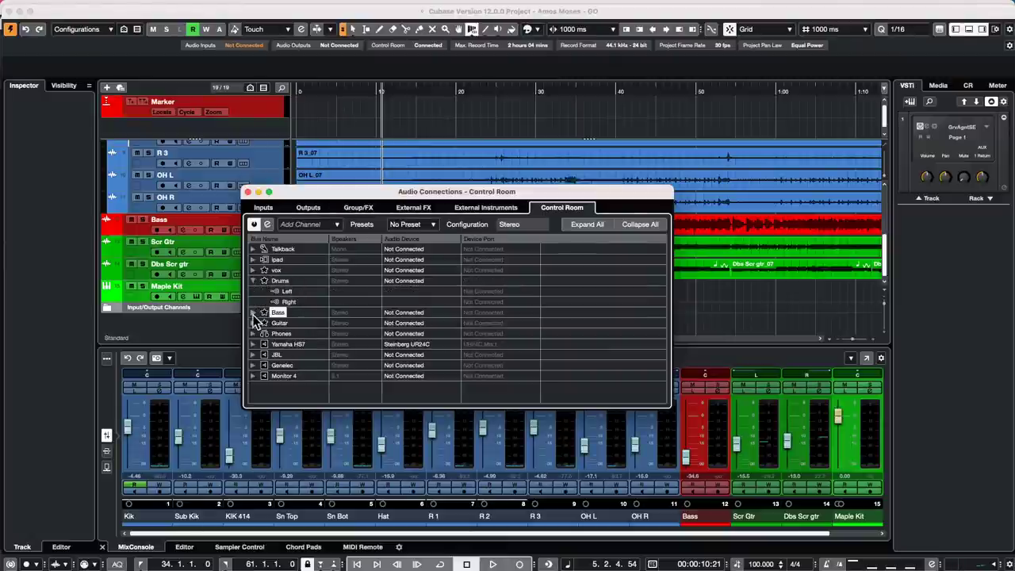
pyautogui.click(253, 312)
pyautogui.click(255, 344)
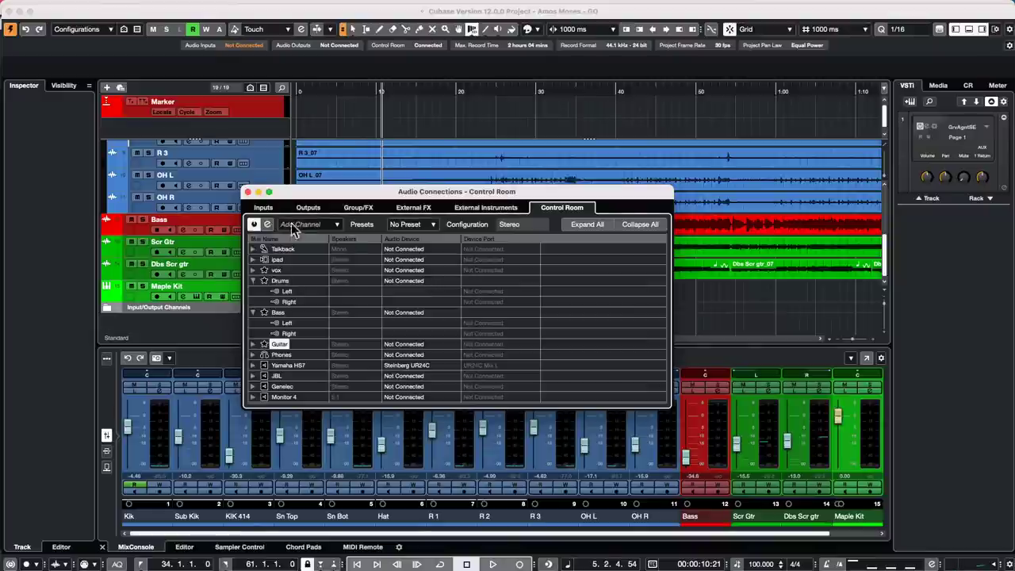
pyautogui.click(248, 193)
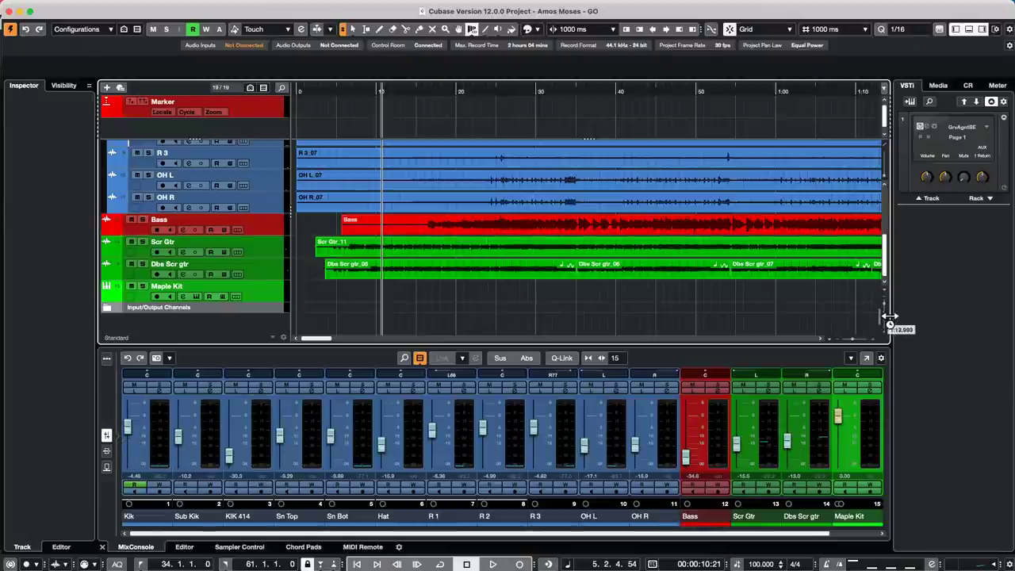
# - Open the MixConsole with F3 and select all channels from Kik through Maple Kit
pyautogui.press('F3')
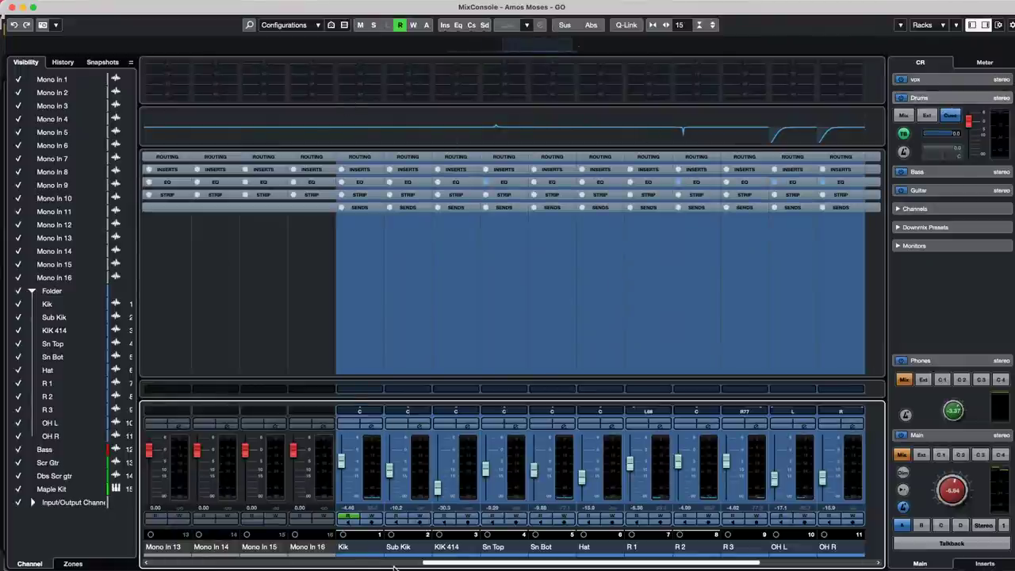
pyautogui.click(360, 476)
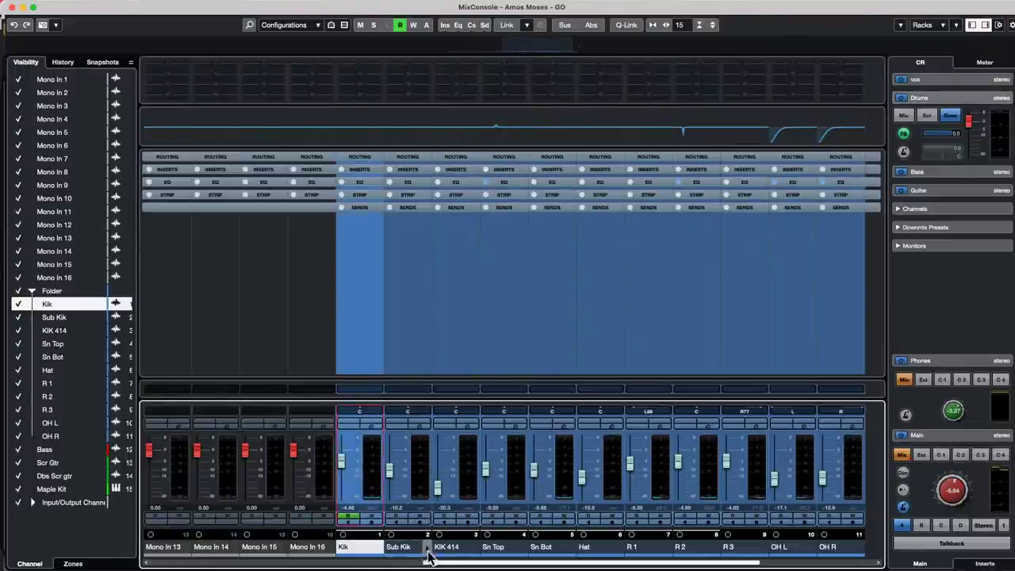
pyautogui.moveTo(444, 565); pyautogui.dragTo(630, 564)
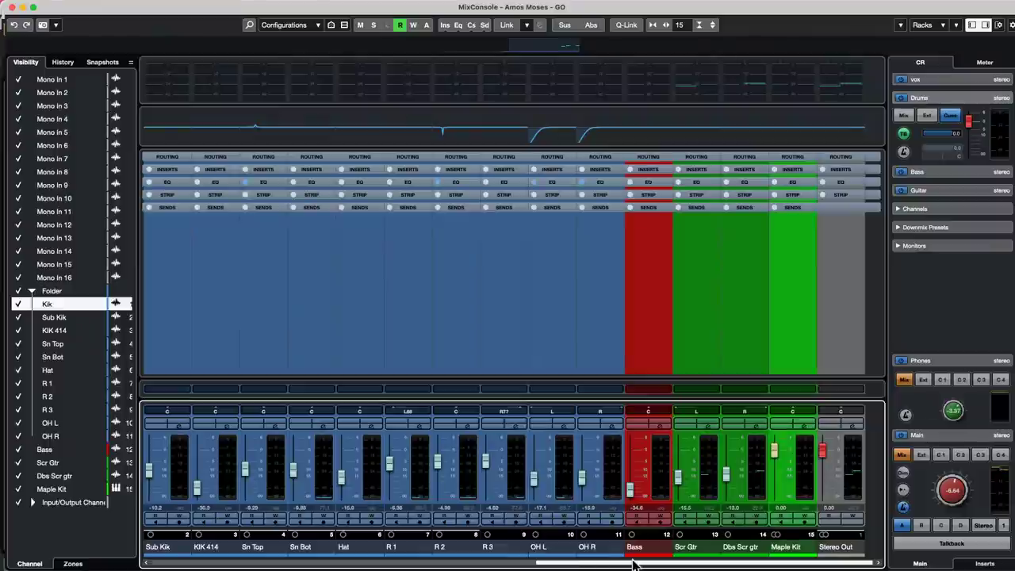
pyautogui.keyDown('shift'); pyautogui.click(805, 471); pyautogui.keyUp('shift')
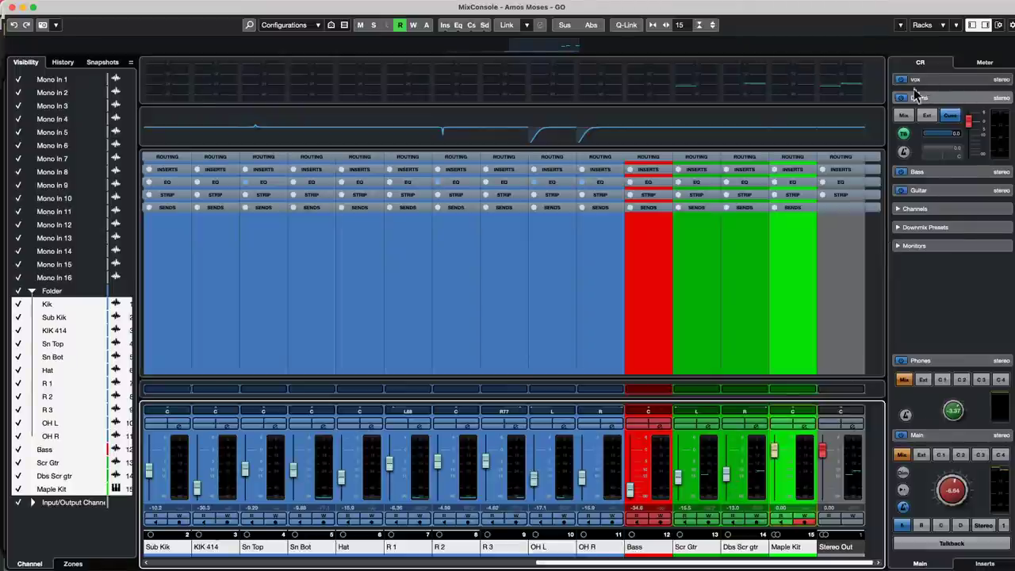
# - Activate and enable all cue sends on the selected channels
pyautogui.rightClick(918, 266)
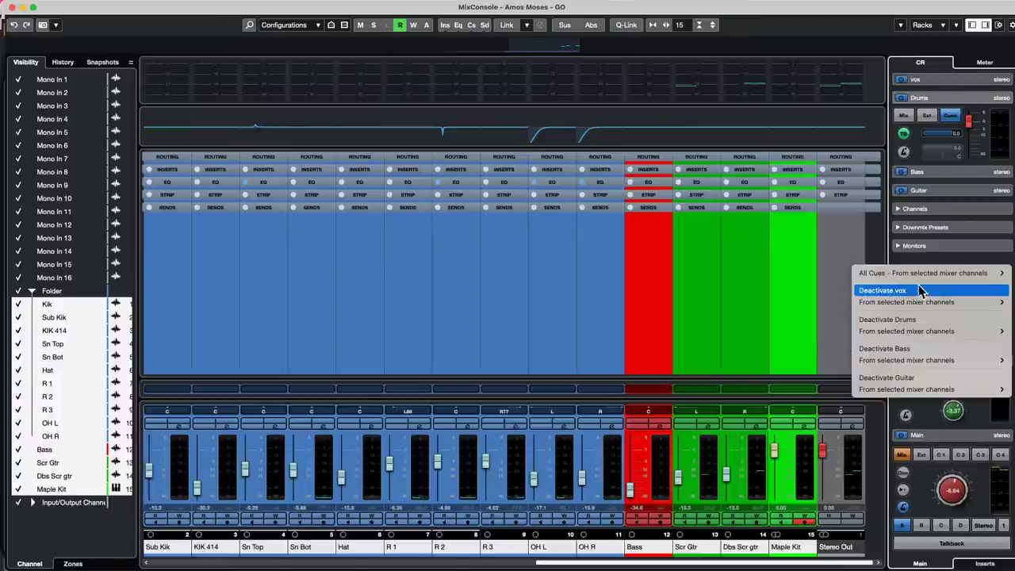
pyautogui.moveTo(921, 274)
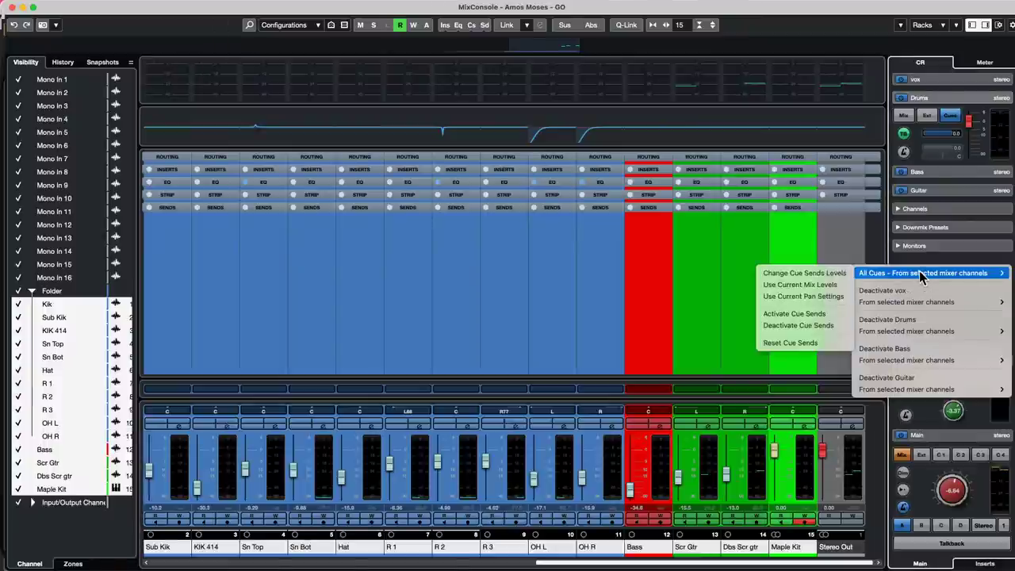
pyautogui.click(801, 314)
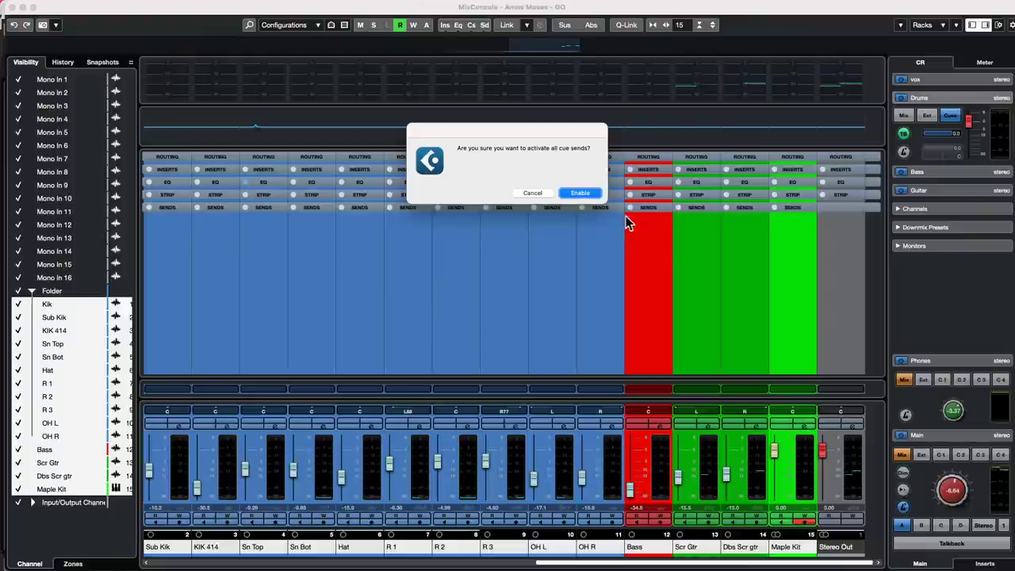
pyautogui.click(582, 193)
# - Set all cue send levels to the current mix channel volumes
pyautogui.rightClick(928, 269)
pyautogui.moveTo(924, 269)
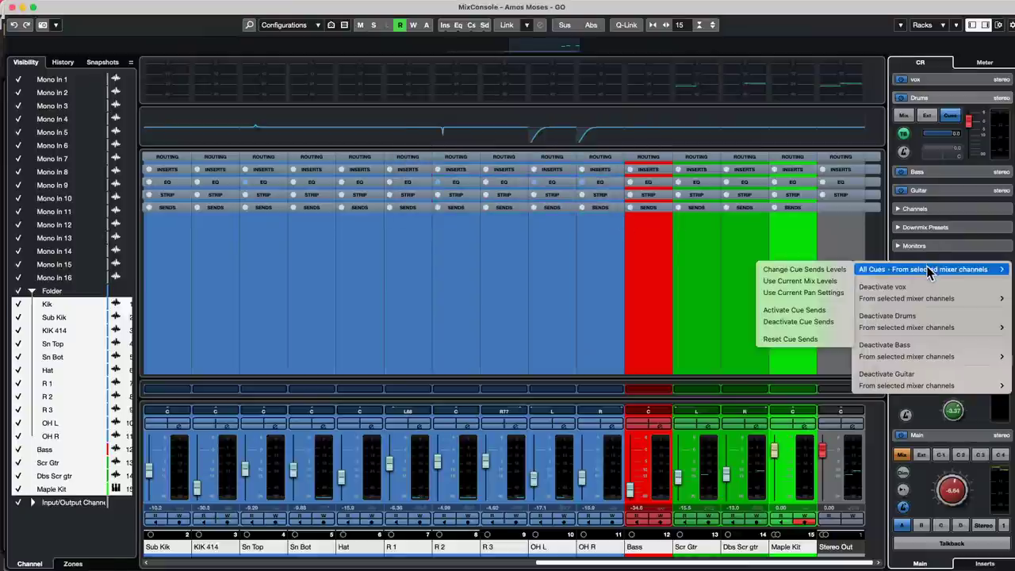
pyautogui.click(807, 282)
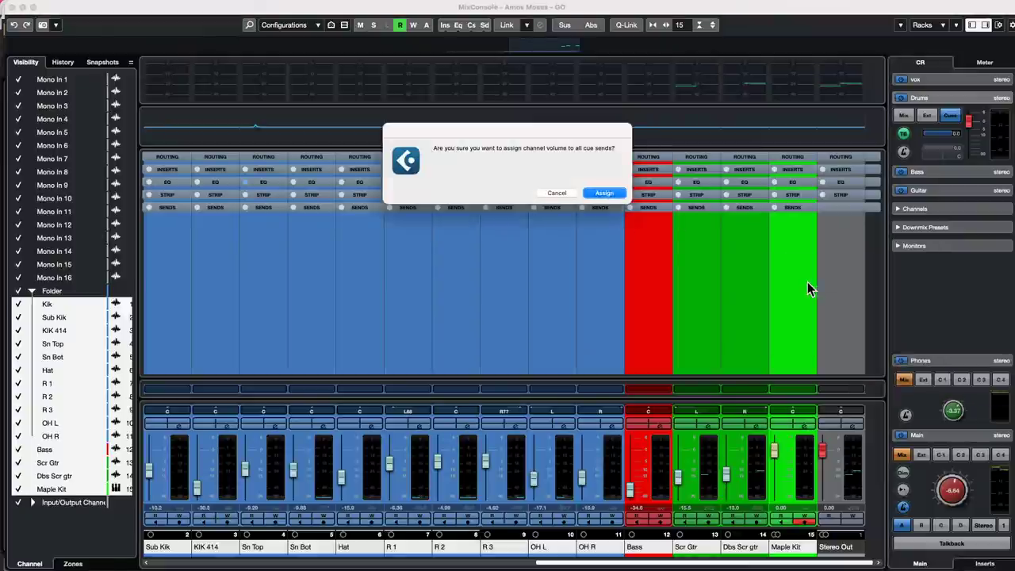
pyautogui.click(603, 193)
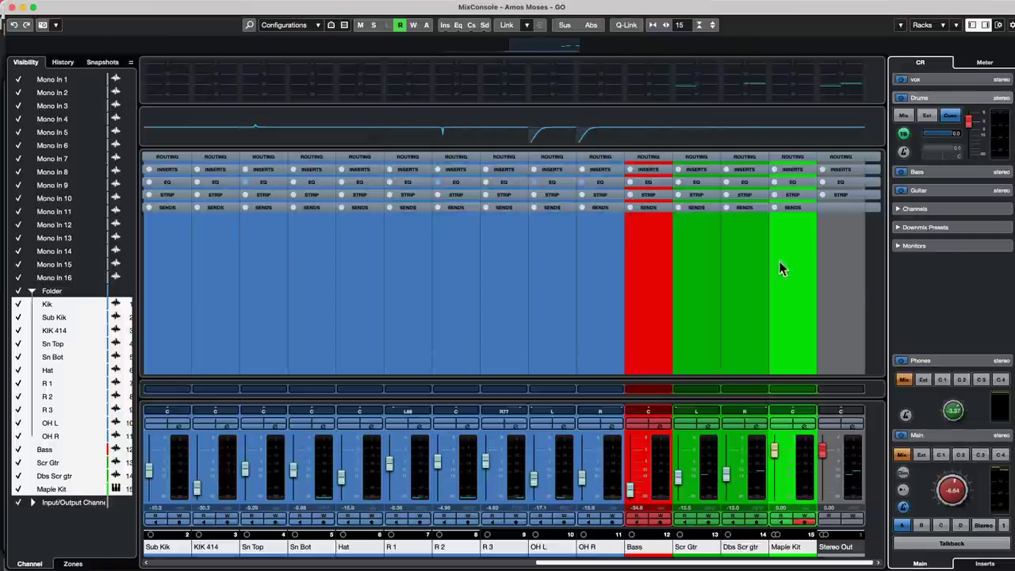
# - Copy the current pan settings to all cue sends
pyautogui.rightClick(930, 274)
pyautogui.moveTo(929, 278)
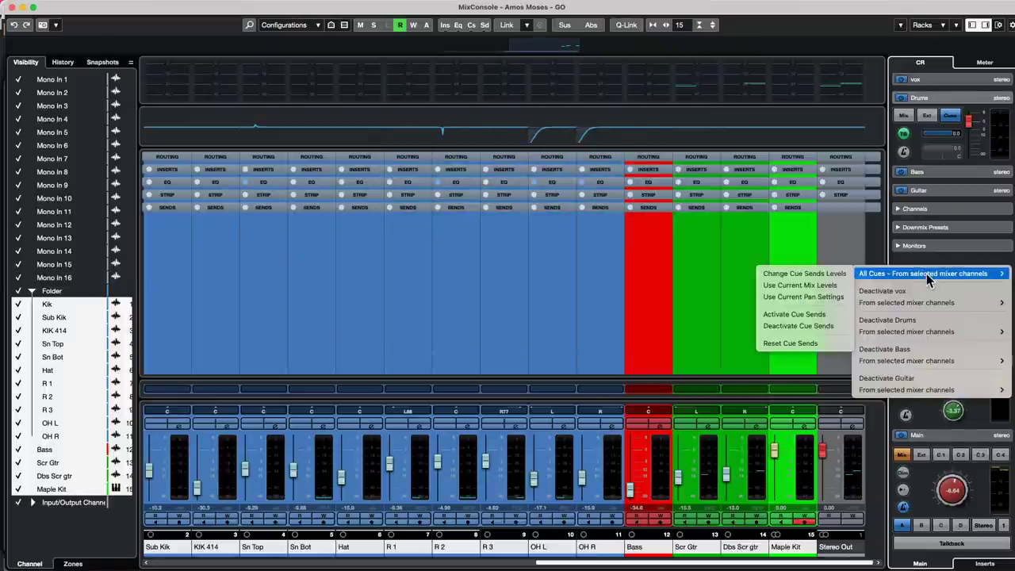
pyautogui.click(779, 297)
# - Confirm the pan assignment and show the expanded Cue Sends rack on every channel
pyautogui.click(603, 193)
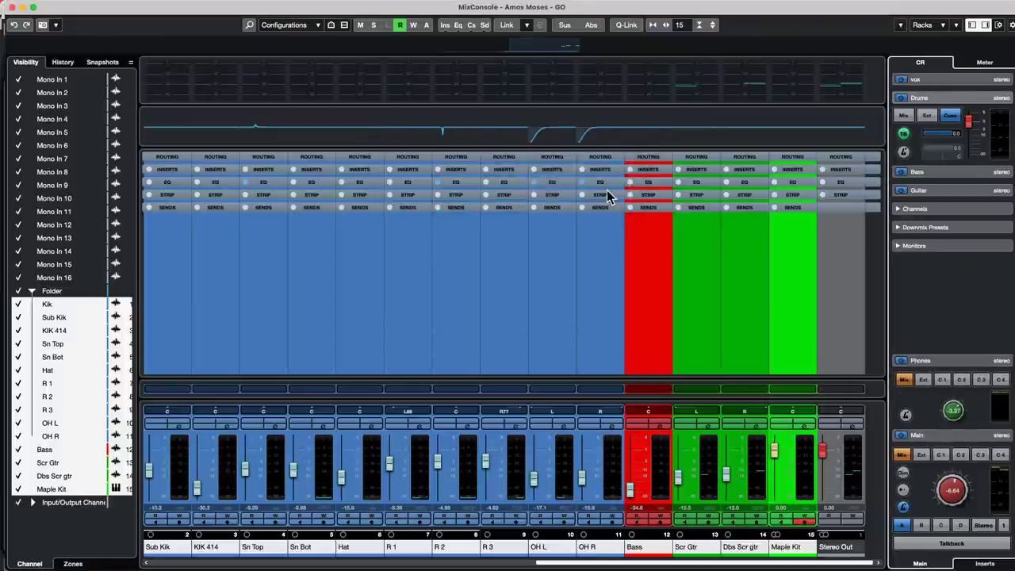
pyautogui.click(936, 27)
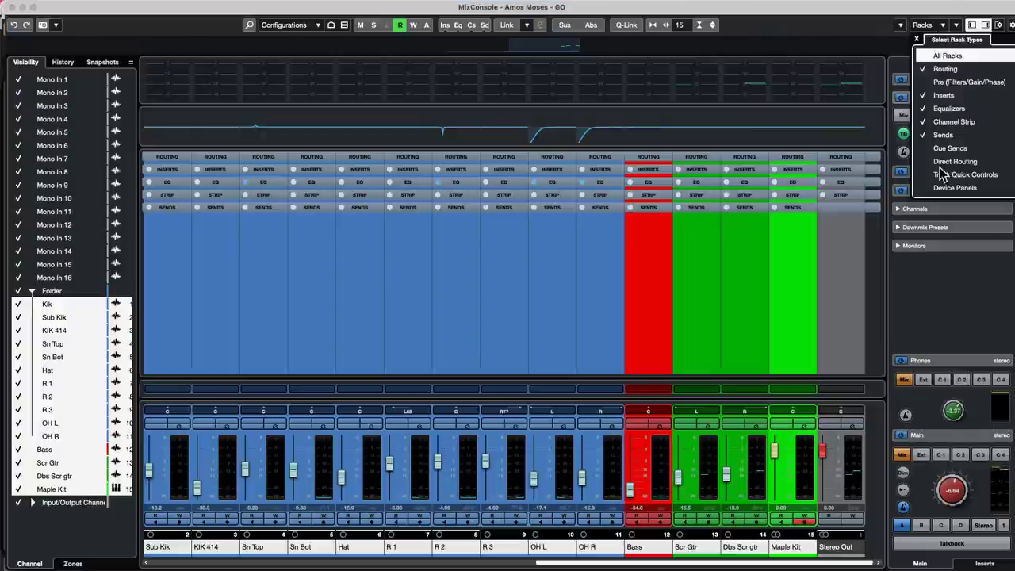
pyautogui.click(869, 54)
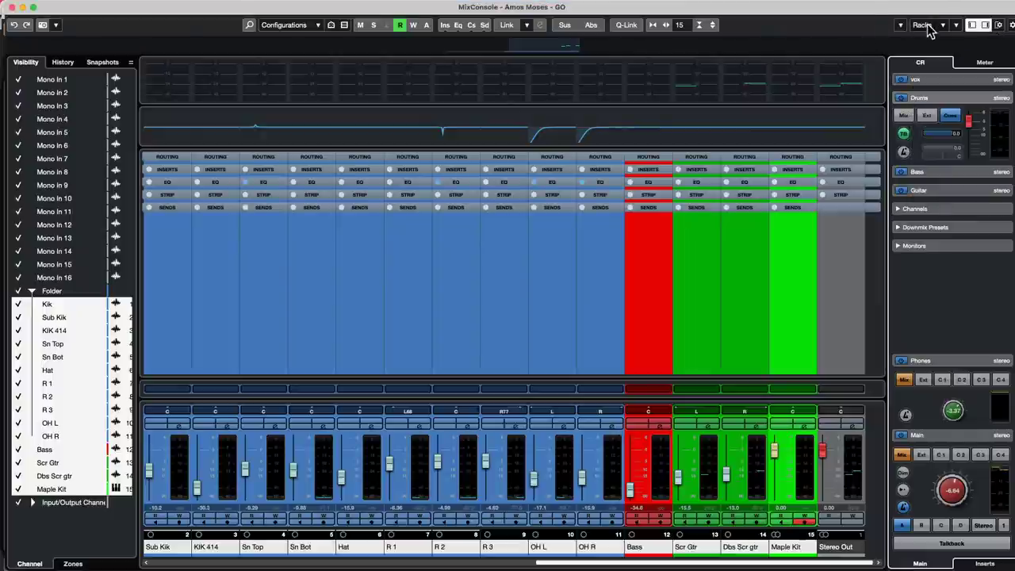
pyautogui.click(936, 26)
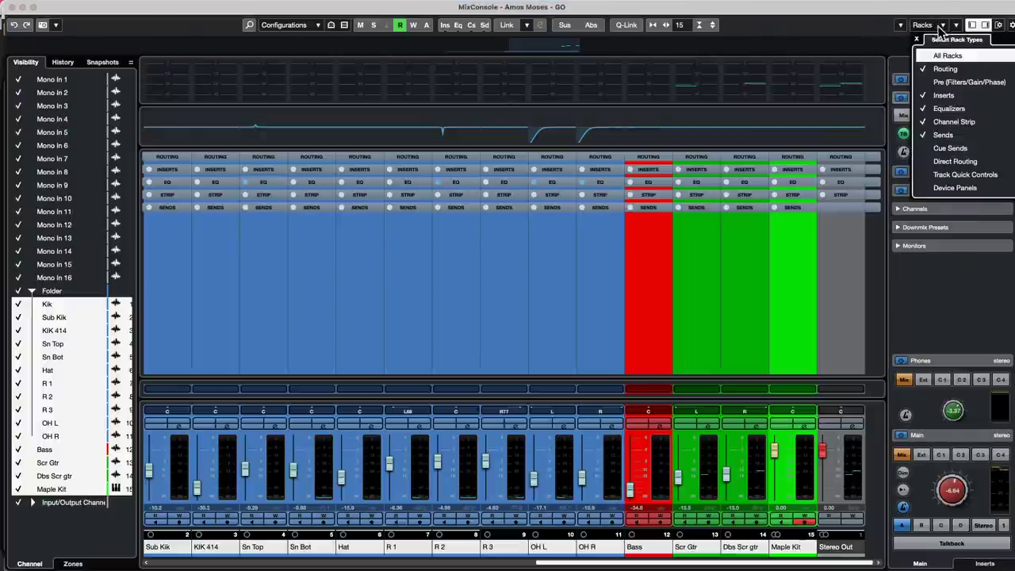
pyautogui.click(926, 148)
pyautogui.click(452, 220)
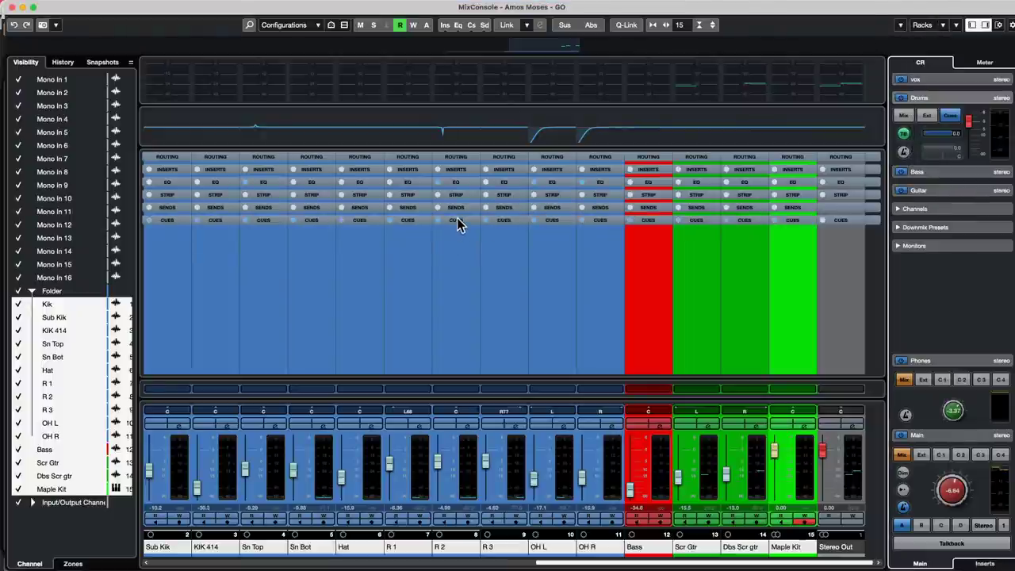
pyautogui.click(448, 220)
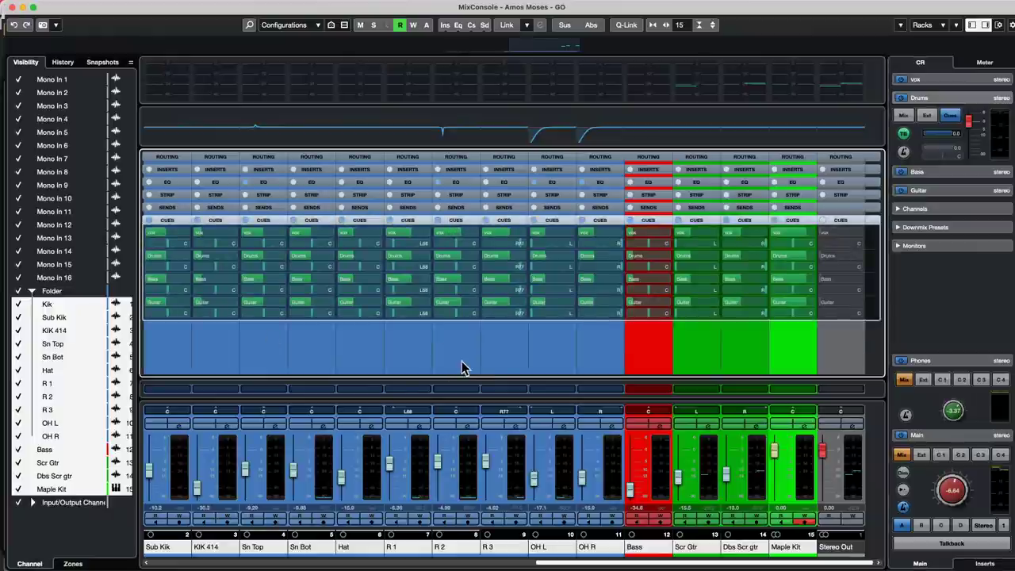
# - Q-Link Sub Kik through OH R to raise their Drums cue; set Bass cue -0.75, Guitar cue -6.73
pyautogui.click(175, 467)
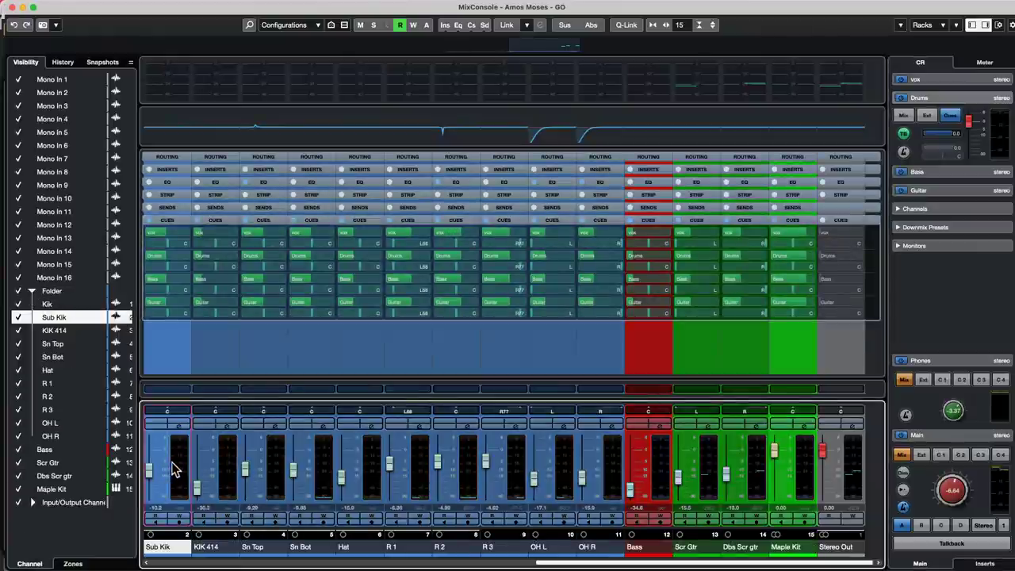
pyautogui.keyDown('shift'); pyautogui.click(617, 469); pyautogui.keyUp('shift')
pyautogui.moveTo(356, 253)
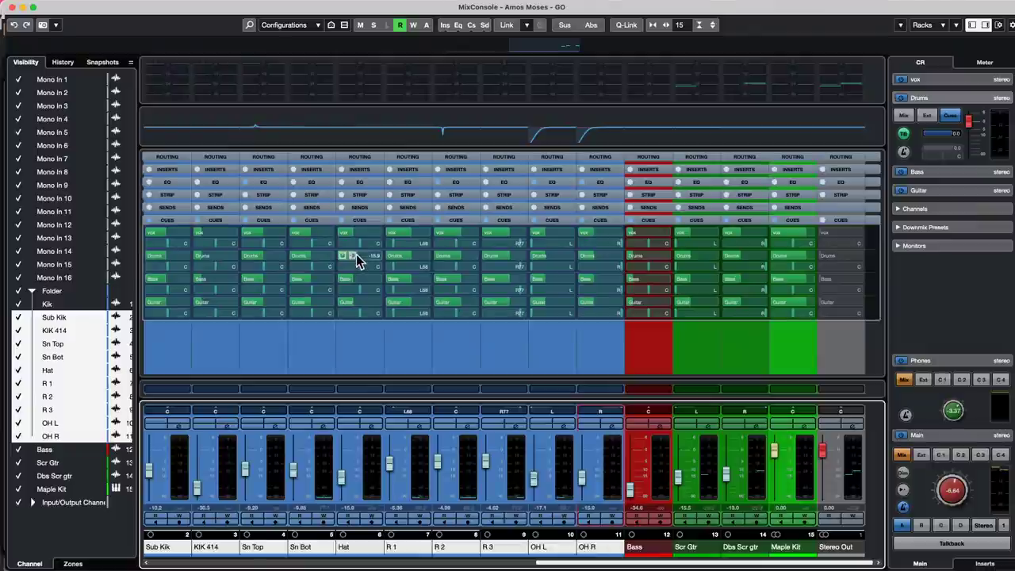
pyautogui.click(620, 26)
pyautogui.click(511, 260)
pyautogui.moveTo(511, 256); pyautogui.dragTo(533, 255)
pyautogui.moveTo(631, 286); pyautogui.dragTo(687, 279)
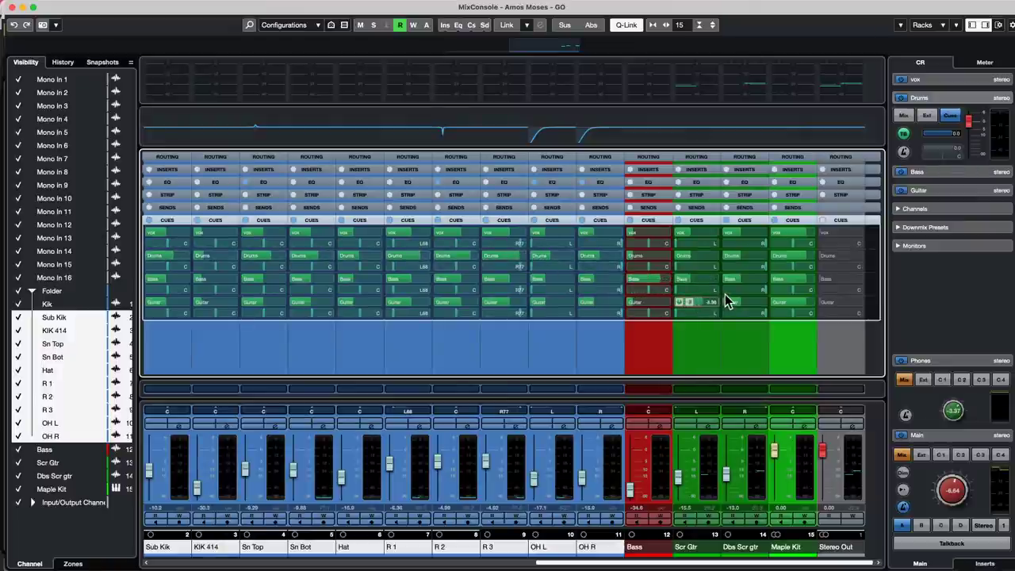
pyautogui.moveTo(754, 308); pyautogui.dragTo(774, 293)
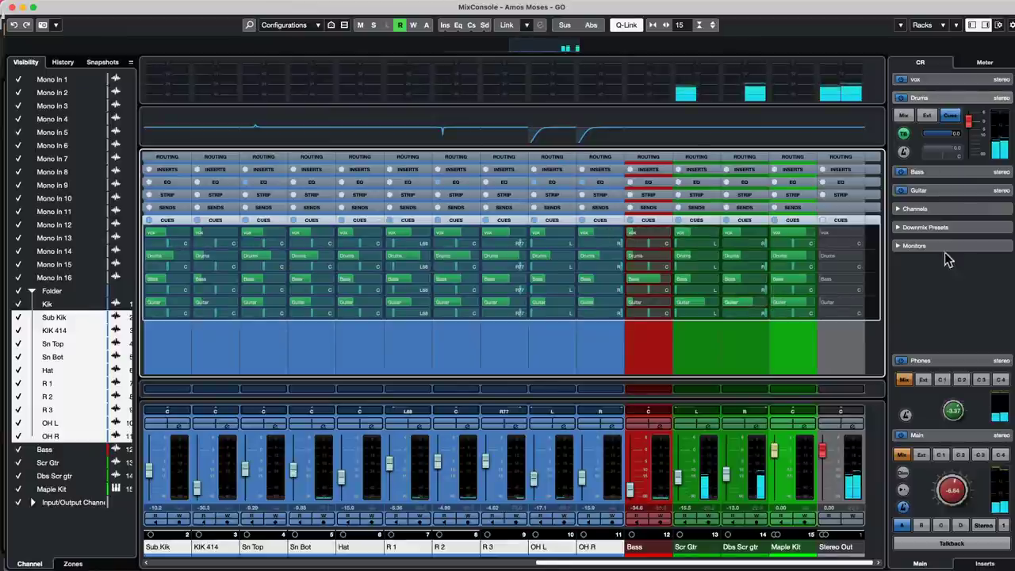
# - Raise the Bass fader to about -18.4 dB in the lower-zone mixer, then reopen the MixConsole
pyautogui.click(11, 7)
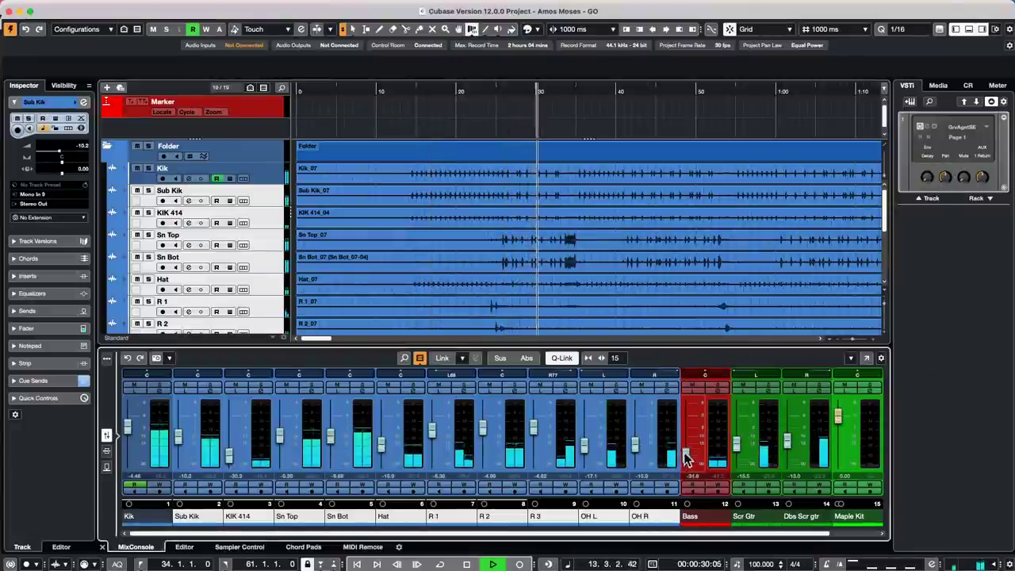
pyautogui.moveTo(686, 455); pyautogui.dragTo(687, 444)
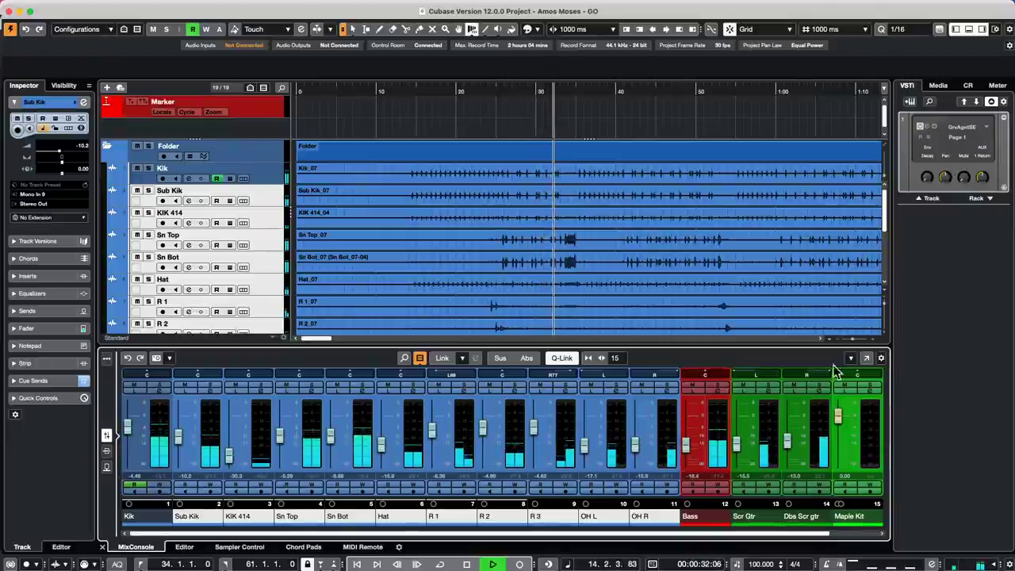
pyautogui.press('F3')
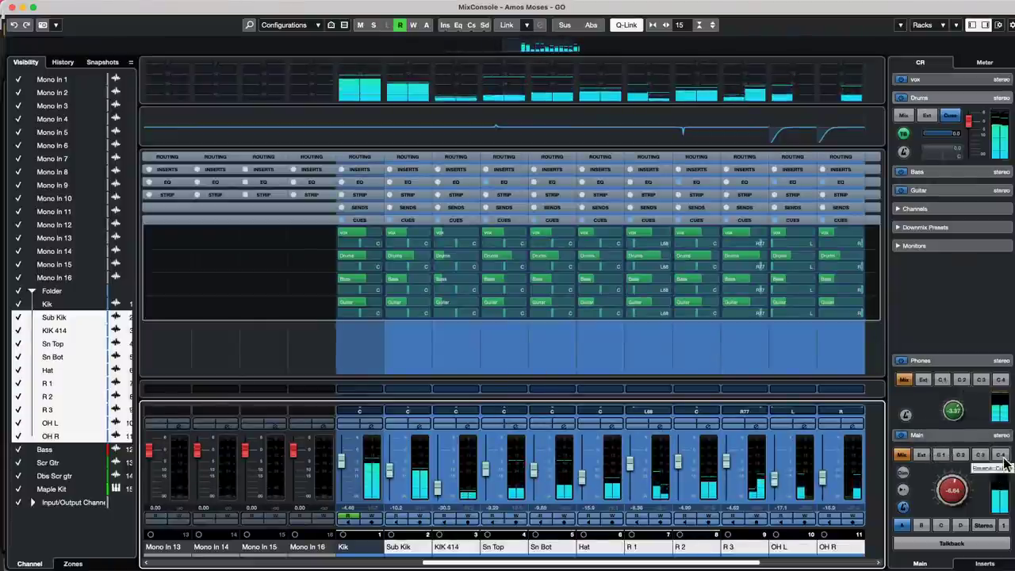
# - Switch the Main monitor through C4, Ext, C2, C1 and back to Mix, then close the MixConsole
pyautogui.click(1003, 457)
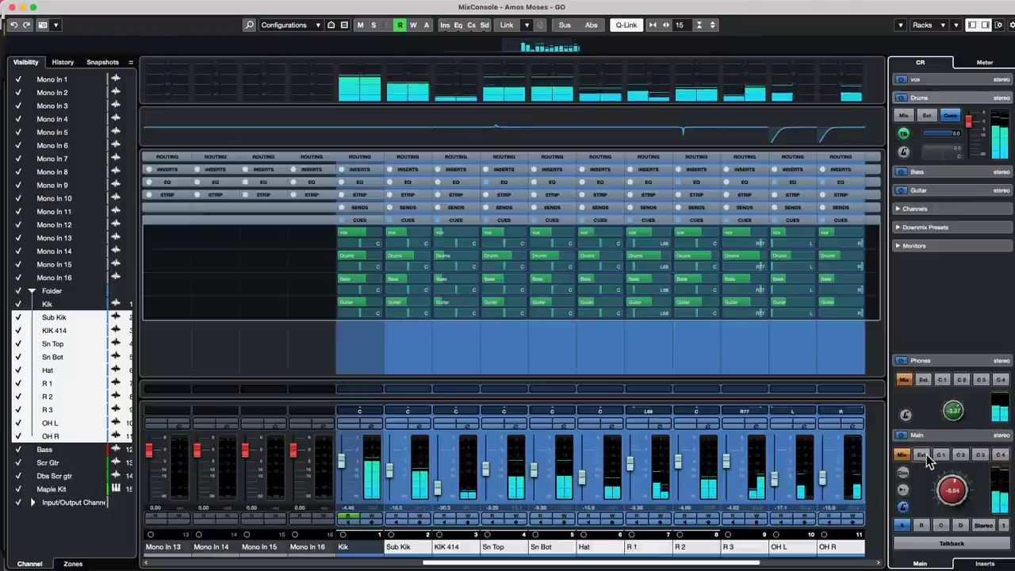
pyautogui.click(923, 455)
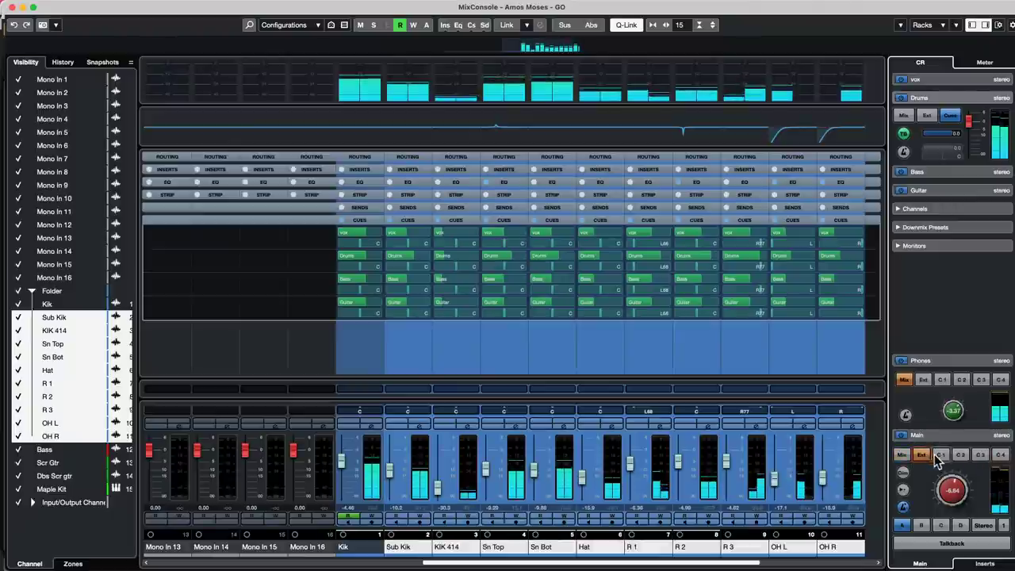
pyautogui.click(961, 455)
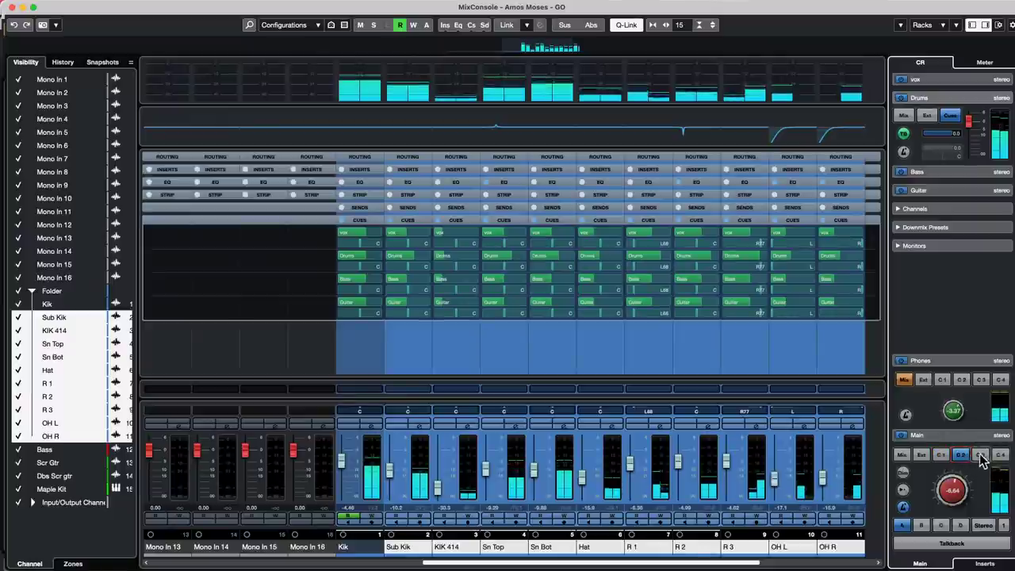
pyautogui.click(981, 456)
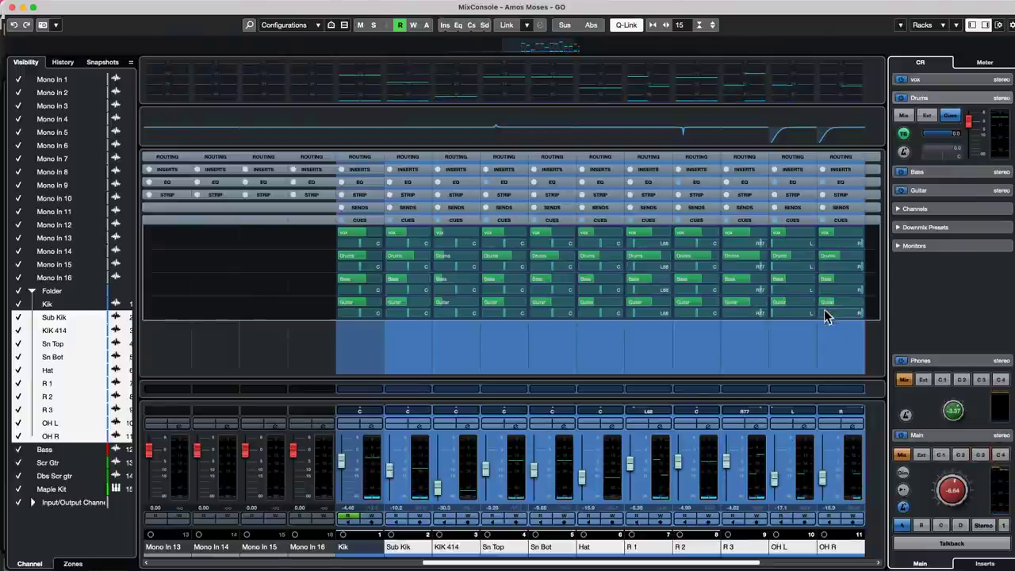
pyautogui.click(940, 455)
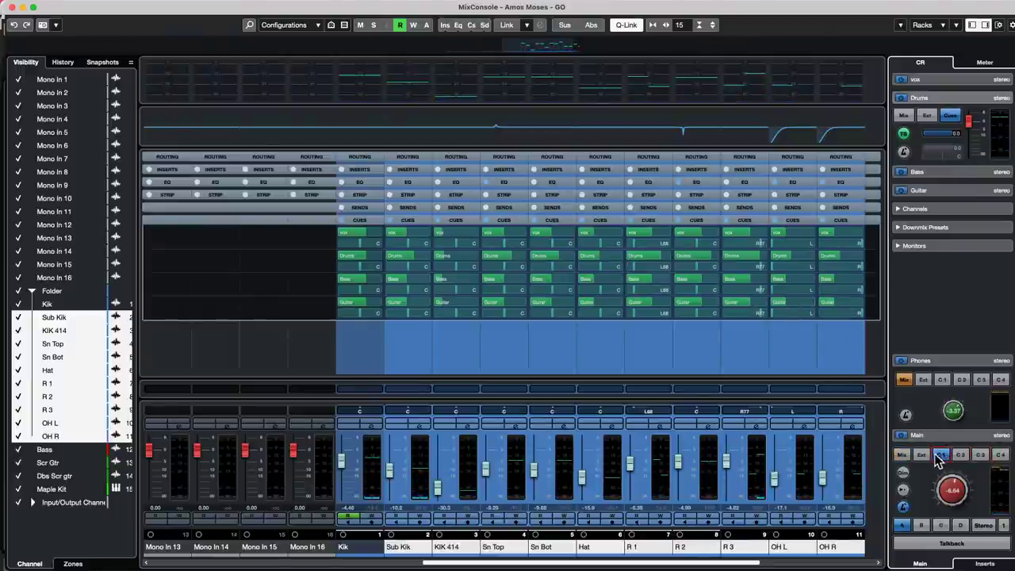
pyautogui.click(959, 455)
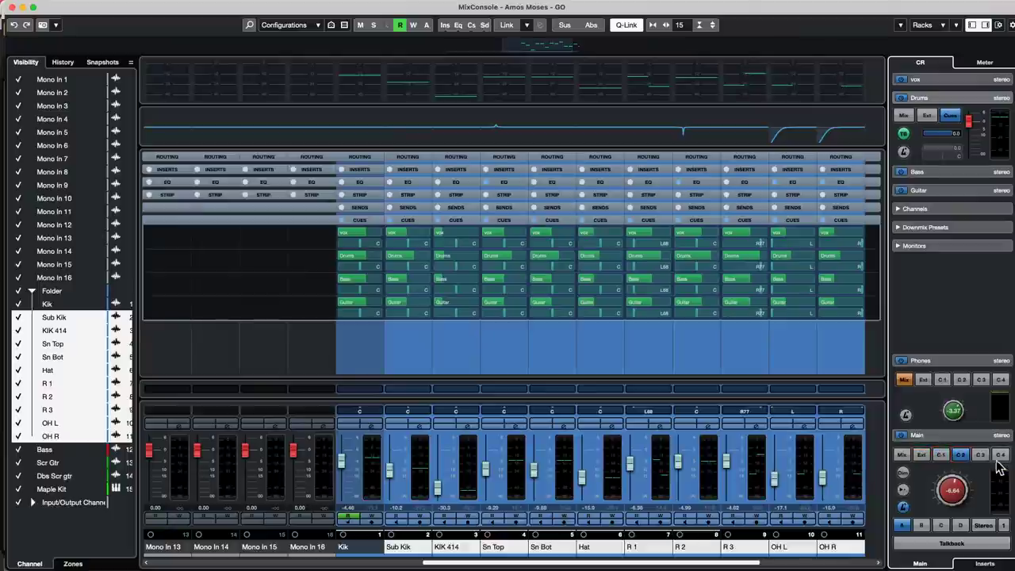
pyautogui.click(902, 455)
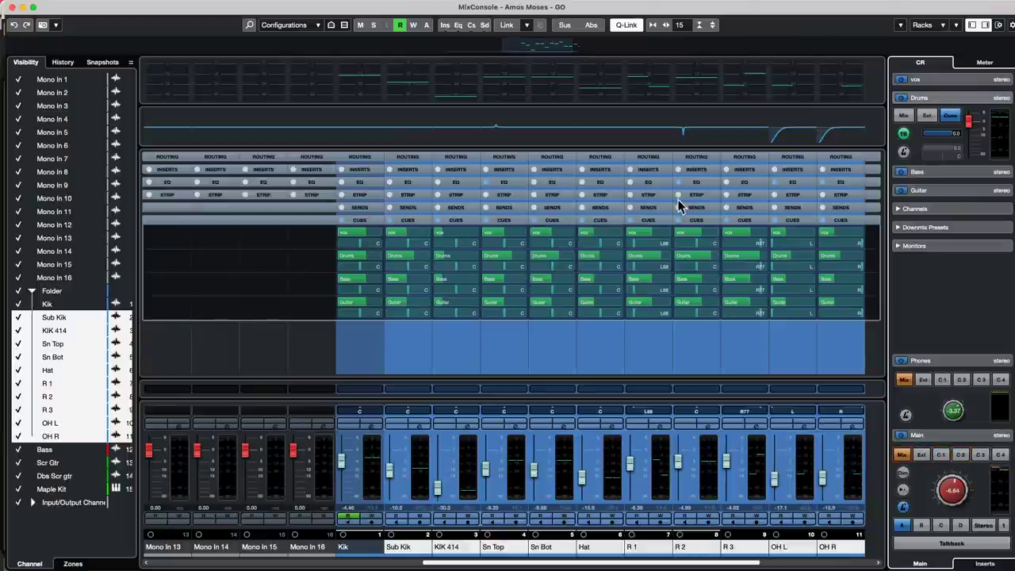
pyautogui.click(12, 7)
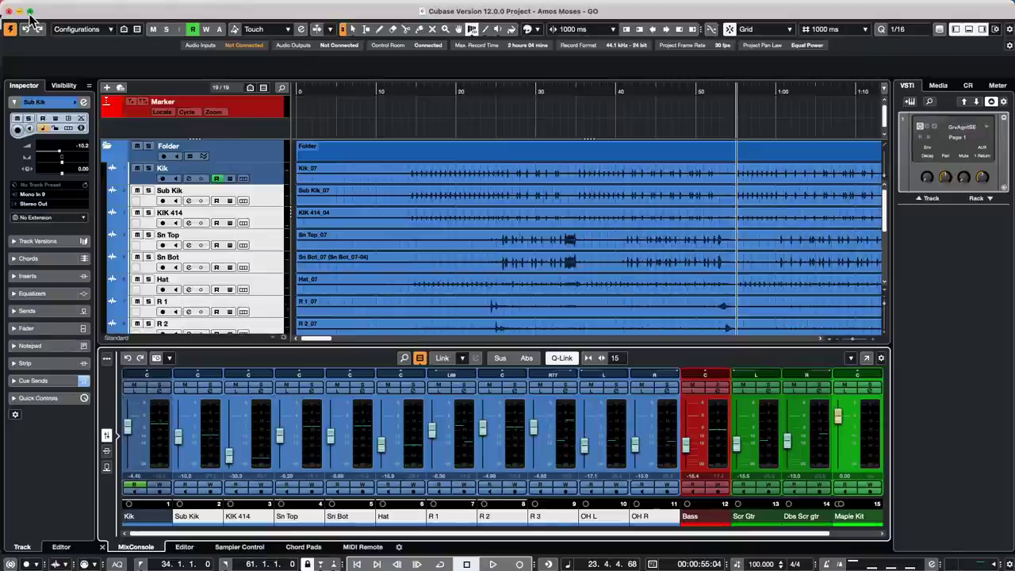
pyautogui.moveTo(30, 13)
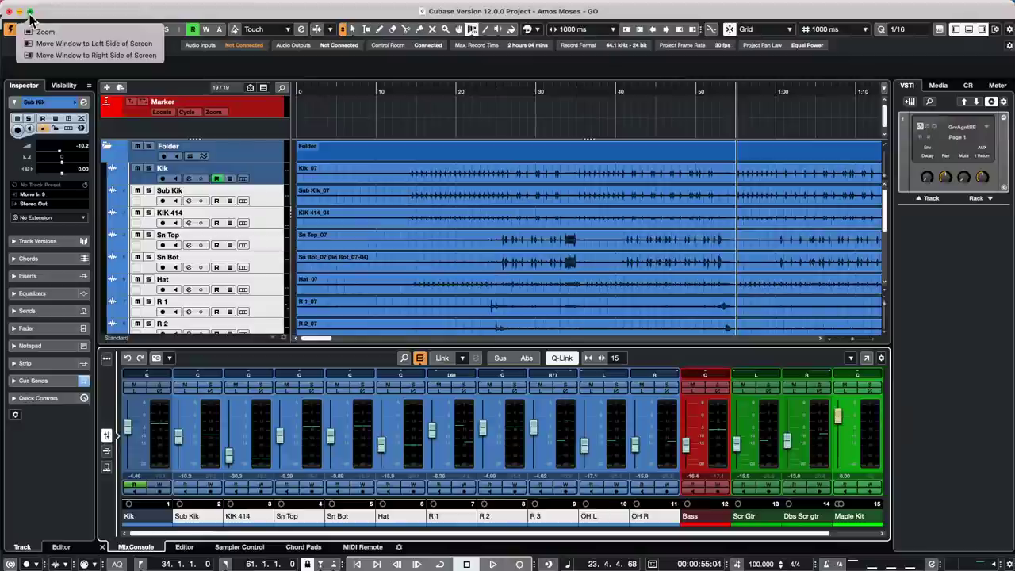